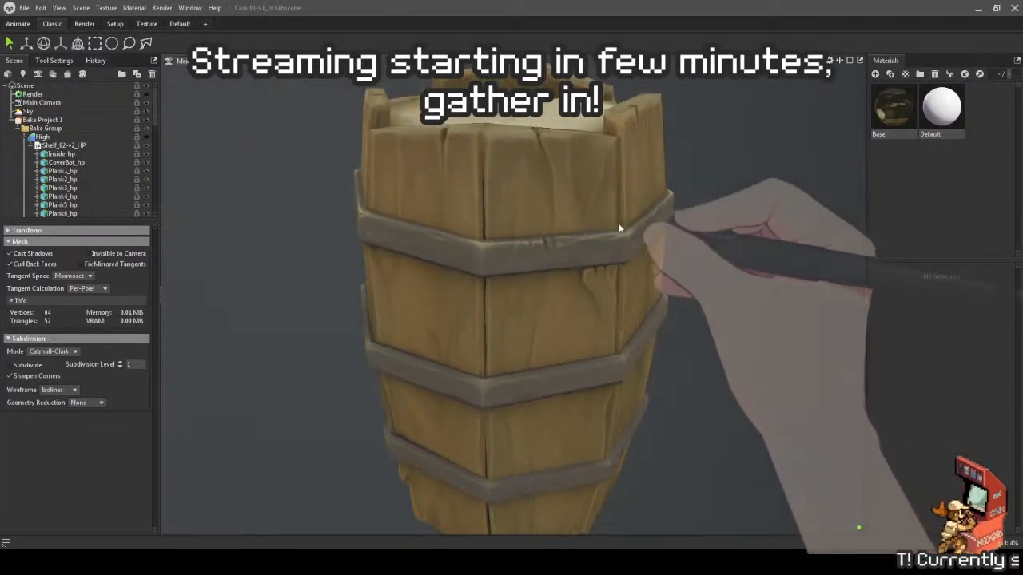
# Step: Inspect the wooden barrel model from several sides and clear the mesh selection
pyautogui.moveTo(670, 224); pyautogui.dragTo(755, 213)
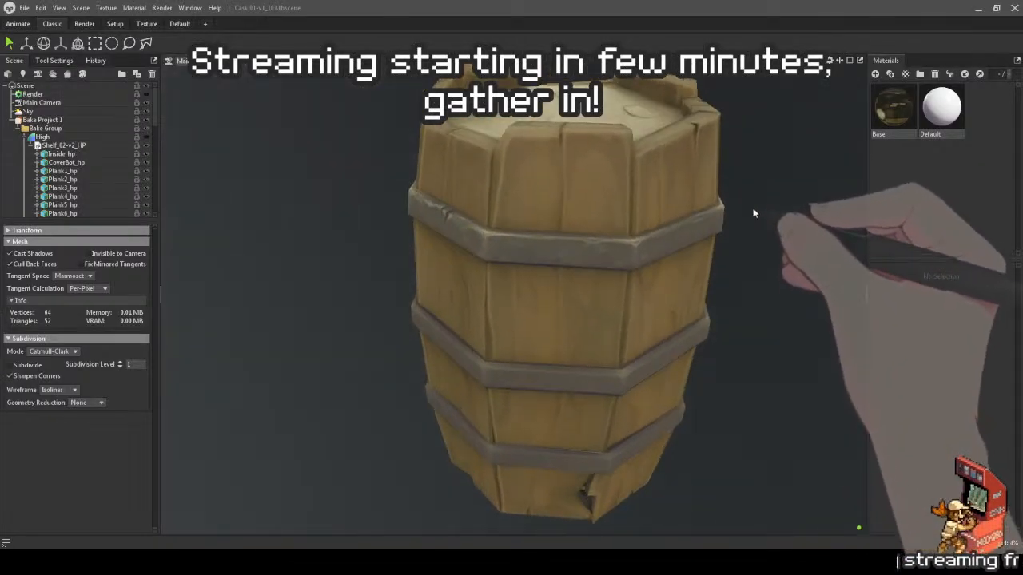
pyautogui.scroll(-5, 751, 200)
pyautogui.moveTo(740, 168)
pyautogui.mouseDown()
pyautogui.moveTo(661, 205)
pyautogui.moveTo(607, 169)
pyautogui.moveTo(641, 207)
pyautogui.mouseUp()
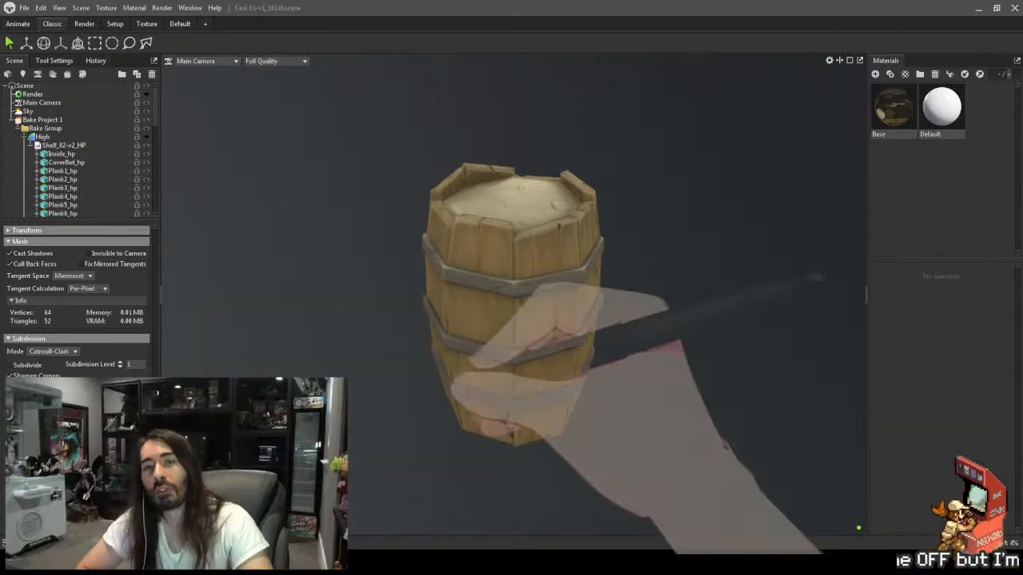
pyautogui.moveTo(265, 540)
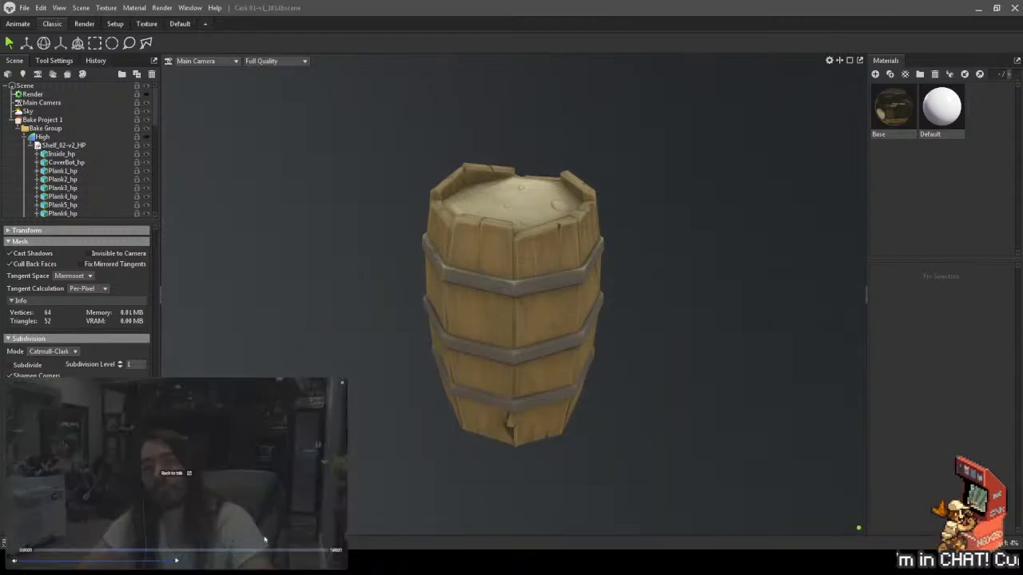
pyautogui.click(179, 562)
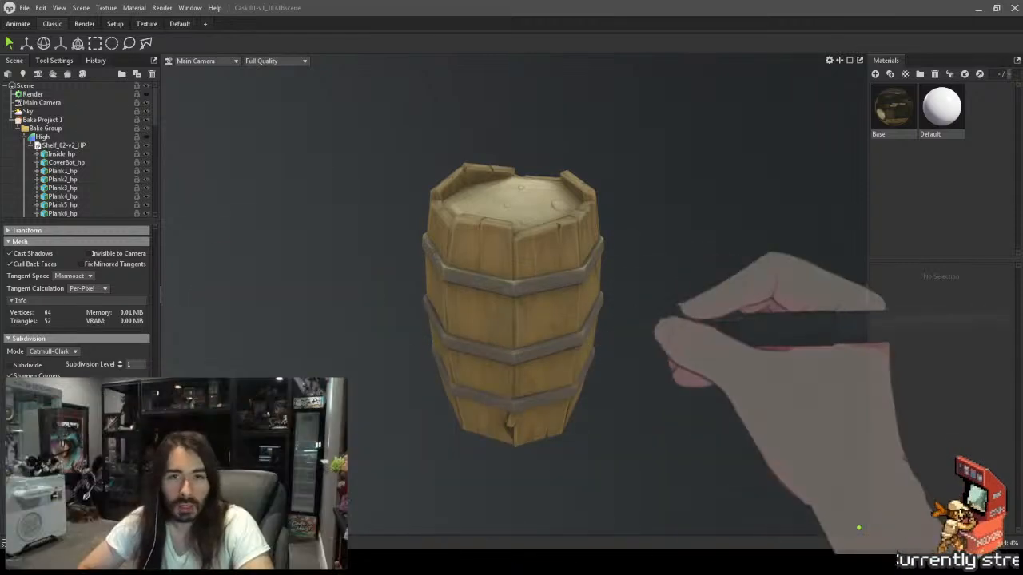
pyautogui.click(662, 336)
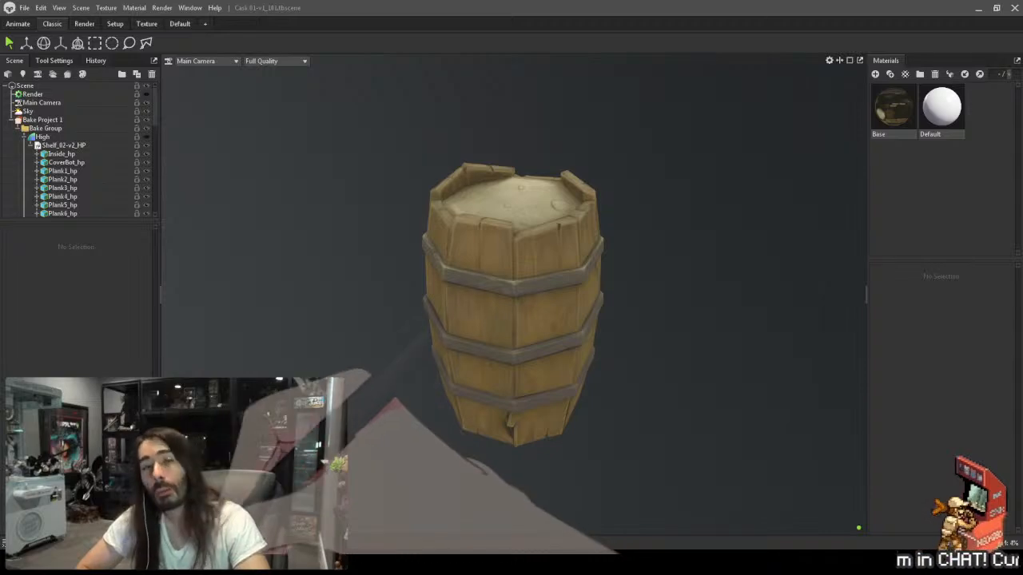
# Step: Switch to Cask01_albedo.psd in Photoshop and hide the Gradient Map 1 layer over the metal bands
pyautogui.hotkey('alt', 'Tab')
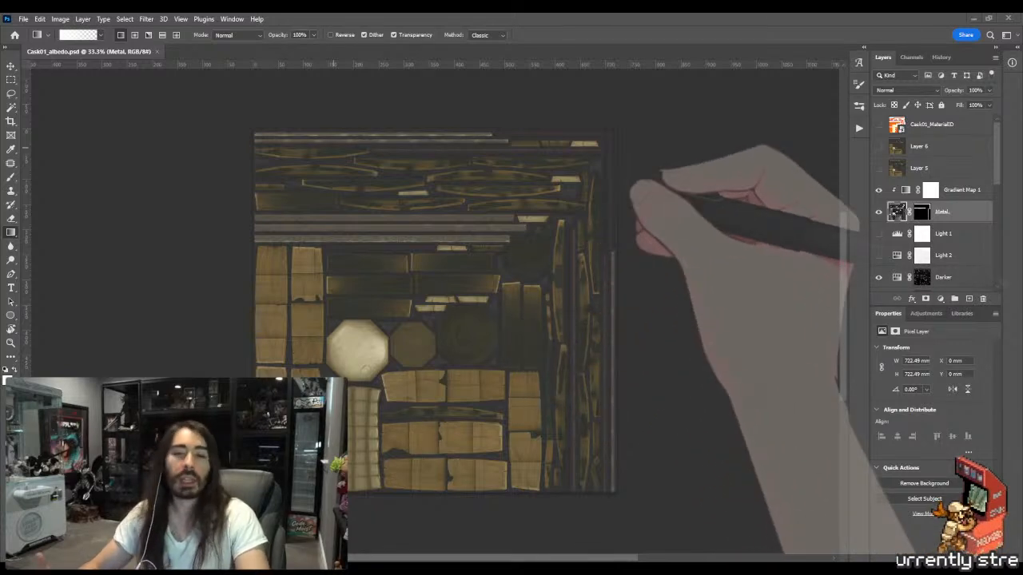
pyautogui.press('z')
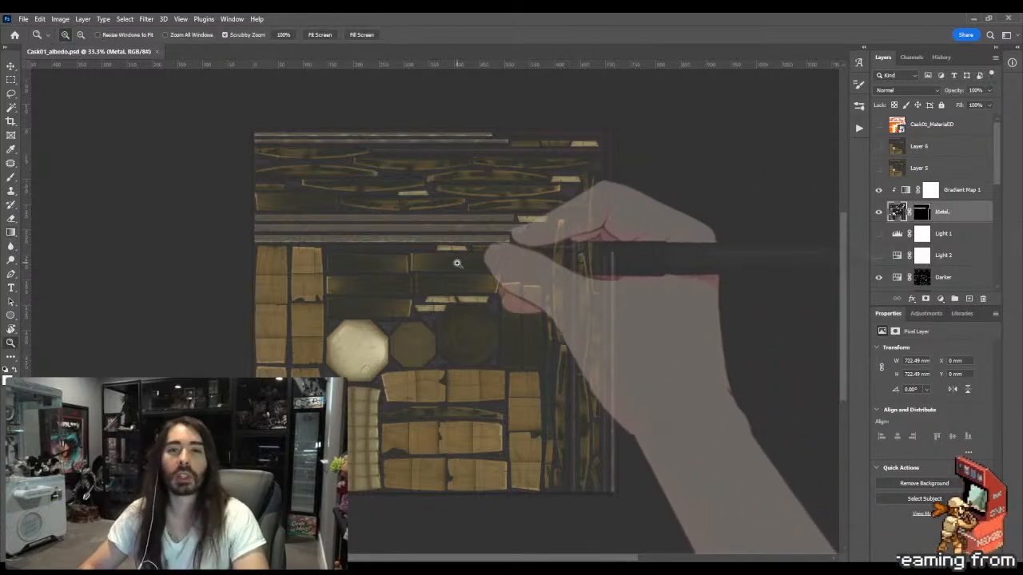
pyautogui.click(475, 267)
pyautogui.moveTo(348, 234)
pyautogui.mouseDown()
pyautogui.moveTo(433, 231)
pyautogui.moveTo(533, 271)
pyautogui.mouseUp()
pyautogui.press('b')
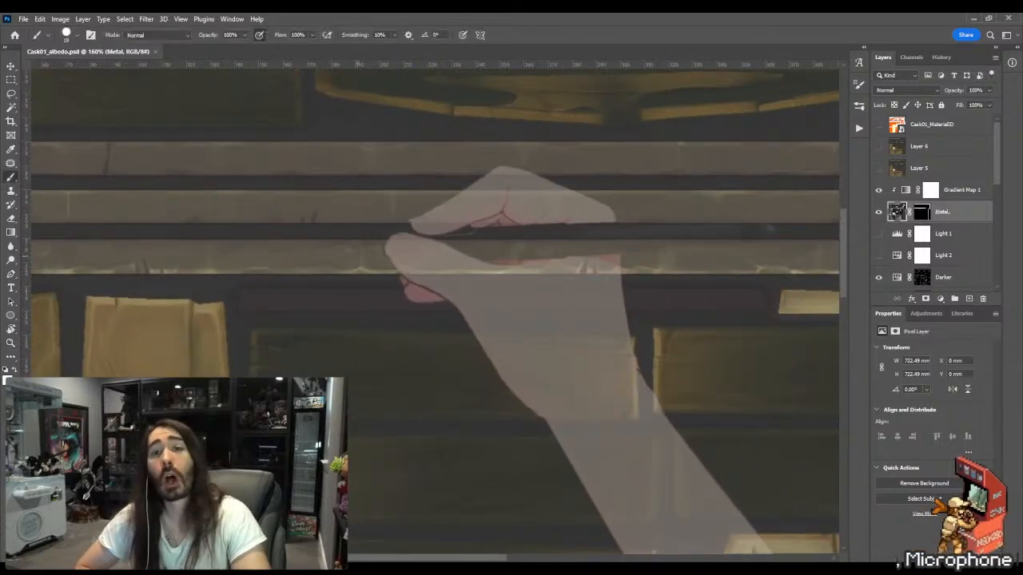
pyautogui.hotkey('ctrl', 'i')
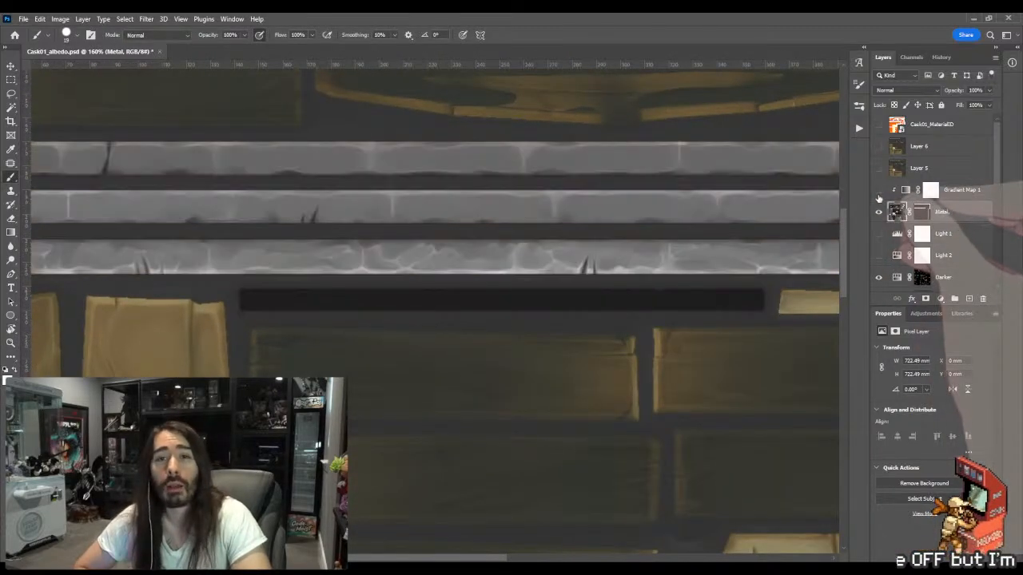
# Step: Rotate the canvas view by 180° around the grey metal bands and ready the brush for painting
pyautogui.press('z')
pyautogui.moveTo(447, 259); pyautogui.dragTo(405, 258)
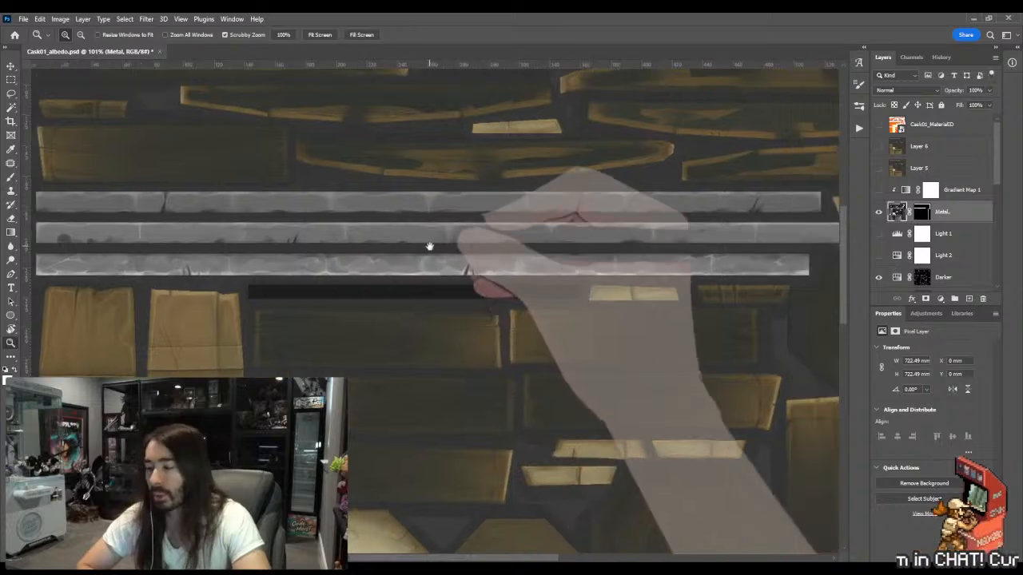
pyautogui.moveTo(679, 279); pyautogui.dragTo(681, 314)
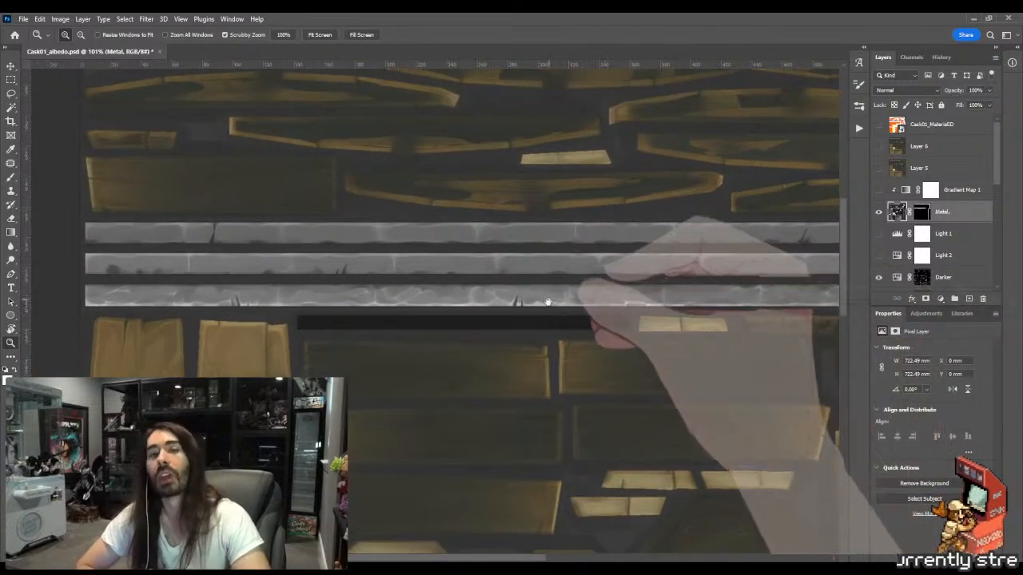
pyautogui.moveTo(264, 302); pyautogui.dragTo(368, 278)
pyautogui.press('r')
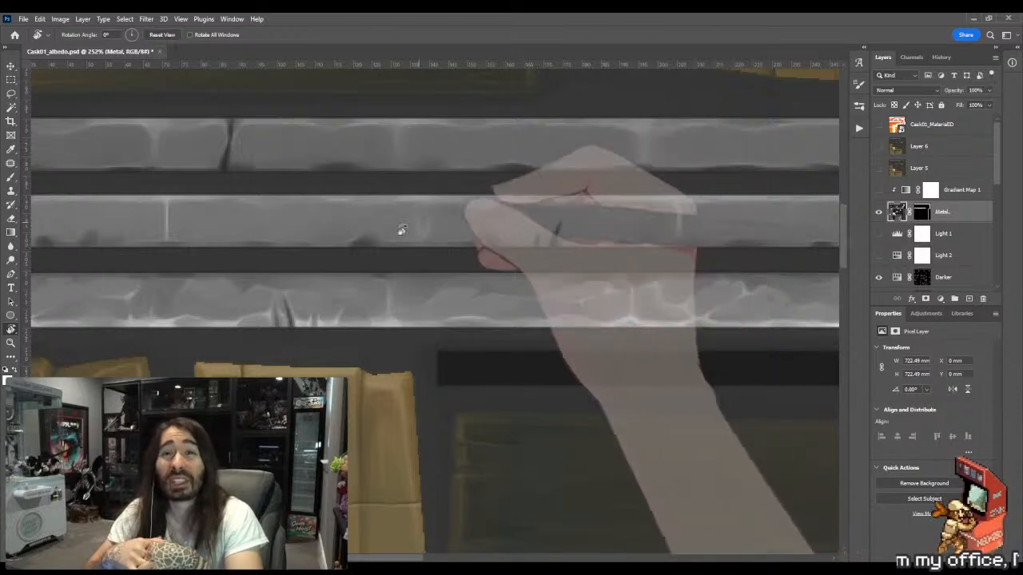
pyautogui.press('b')
pyautogui.press('r')
pyautogui.moveTo(413, 237)
pyautogui.mouseDown()
pyautogui.moveTo(296, 205)
pyautogui.moveTo(344, 351)
pyautogui.moveTo(394, 378)
pyautogui.mouseUp()
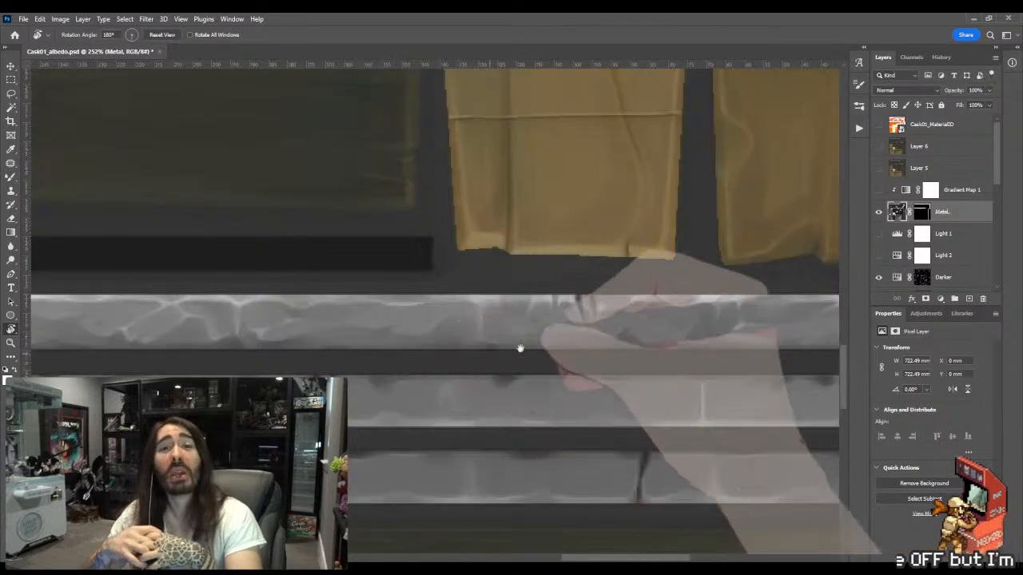
pyautogui.moveTo(520, 347); pyautogui.dragTo(359, 208)
pyautogui.press('b')
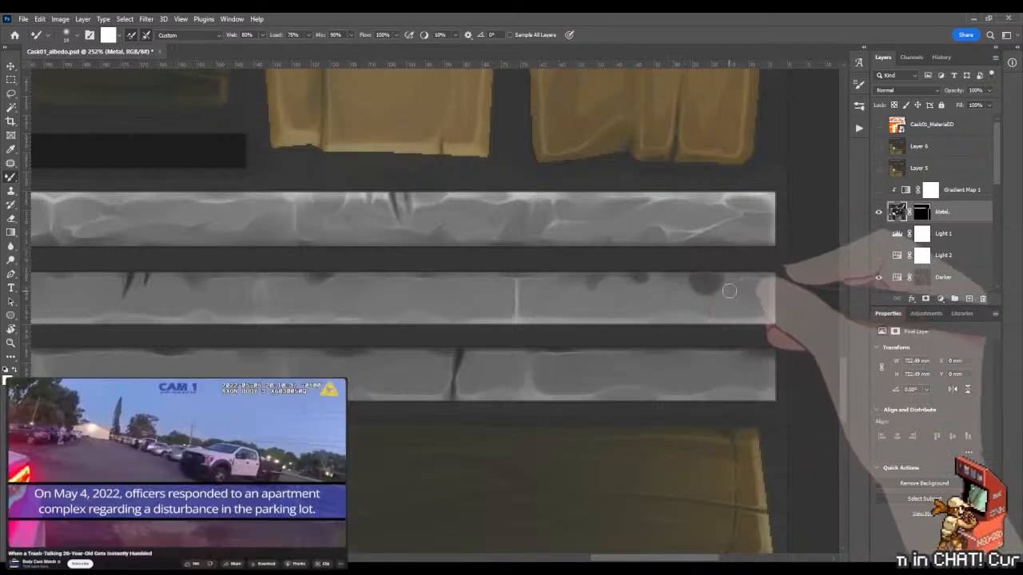
# Step: Sample a light grey from the Metal layer and brush highlights along the bright edge of the most detailed band
pyautogui.press('z')
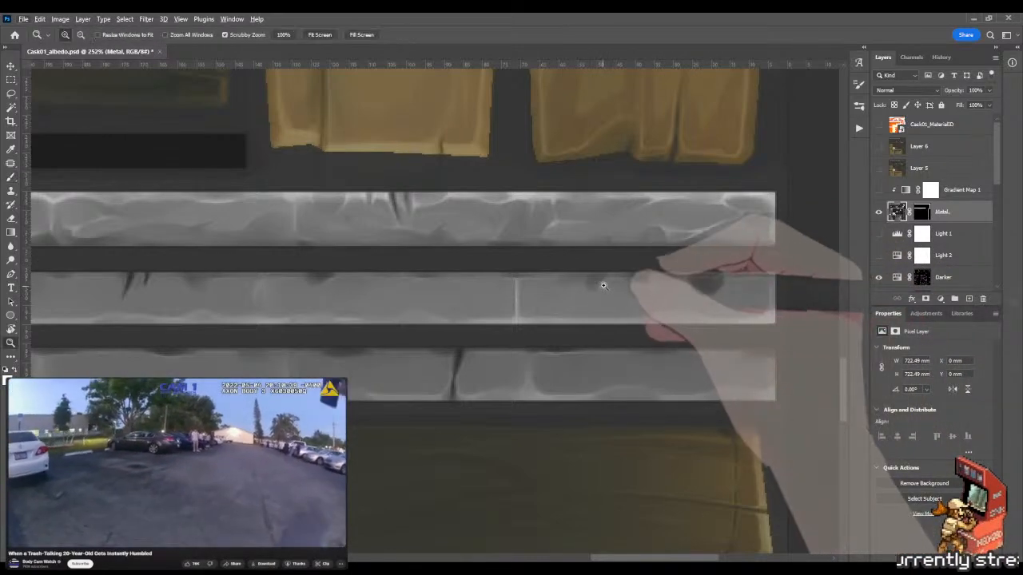
pyautogui.moveTo(627, 284); pyautogui.dragTo(556, 280)
pyautogui.press('space')
pyautogui.moveTo(396, 281)
pyautogui.mouseDown()
pyautogui.moveTo(623, 294)
pyautogui.moveTo(584, 277)
pyautogui.moveTo(623, 281)
pyautogui.mouseUp()
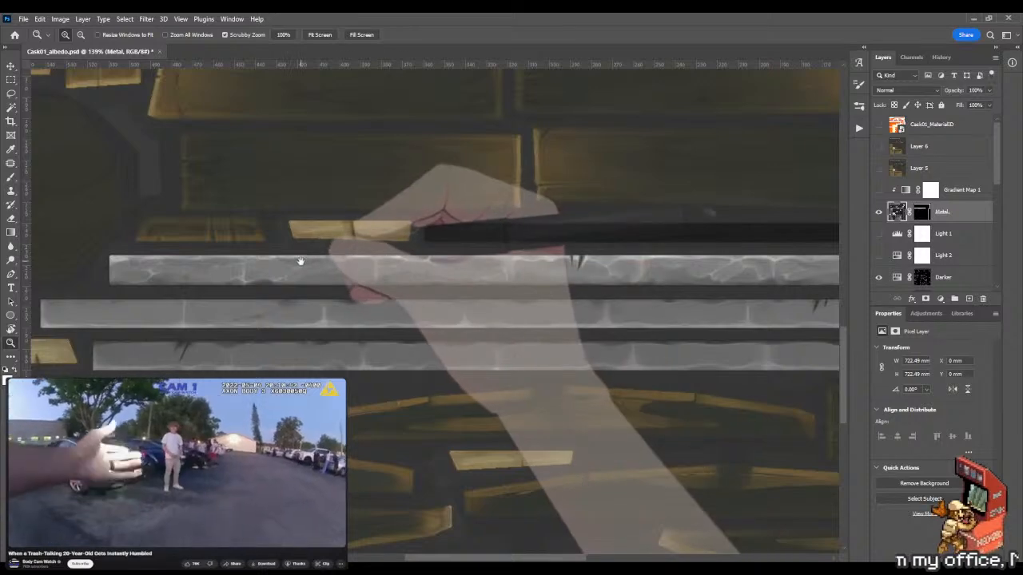
pyautogui.moveTo(301, 261); pyautogui.dragTo(347, 290)
pyautogui.moveTo(410, 288); pyautogui.dragTo(513, 292)
pyautogui.press('b')
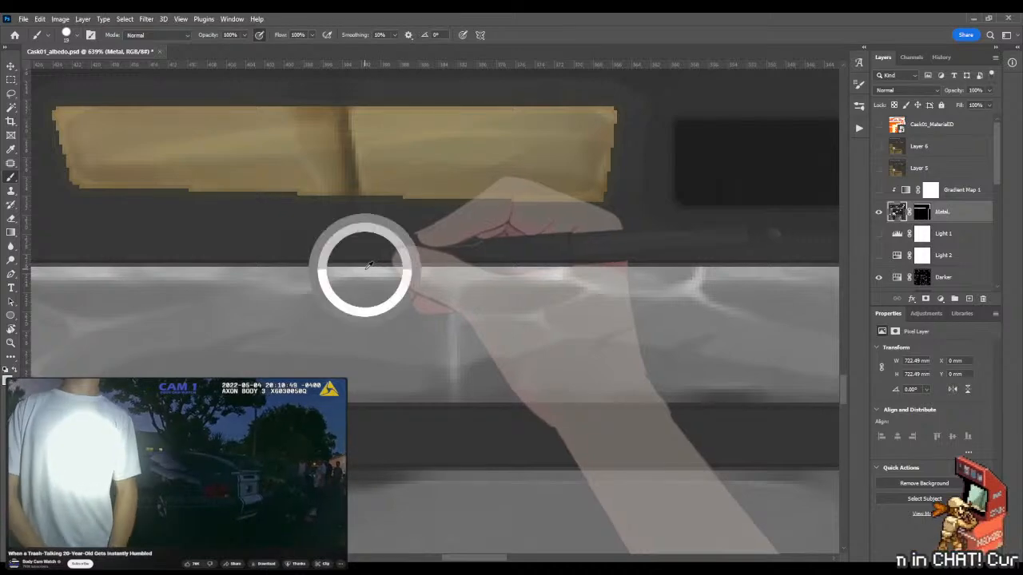
pyautogui.moveTo(340, 254)
pyautogui.mouseDown()
pyautogui.moveTo(297, 251)
pyautogui.moveTo(362, 232)
pyautogui.moveTo(551, 230)
pyautogui.moveTo(510, 235)
pyautogui.mouseUp()
pyautogui.press('b')
pyautogui.moveTo(302, 234); pyautogui.dragTo(426, 237)
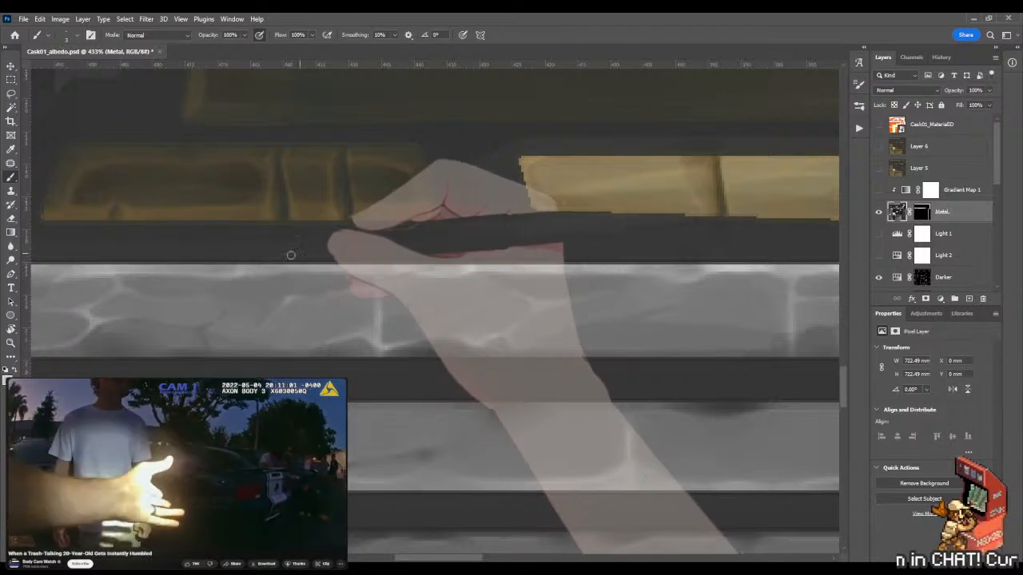
# Step: Refine the edge highlight and crack details near the end of the same metal band with a small brush
pyautogui.press('z')
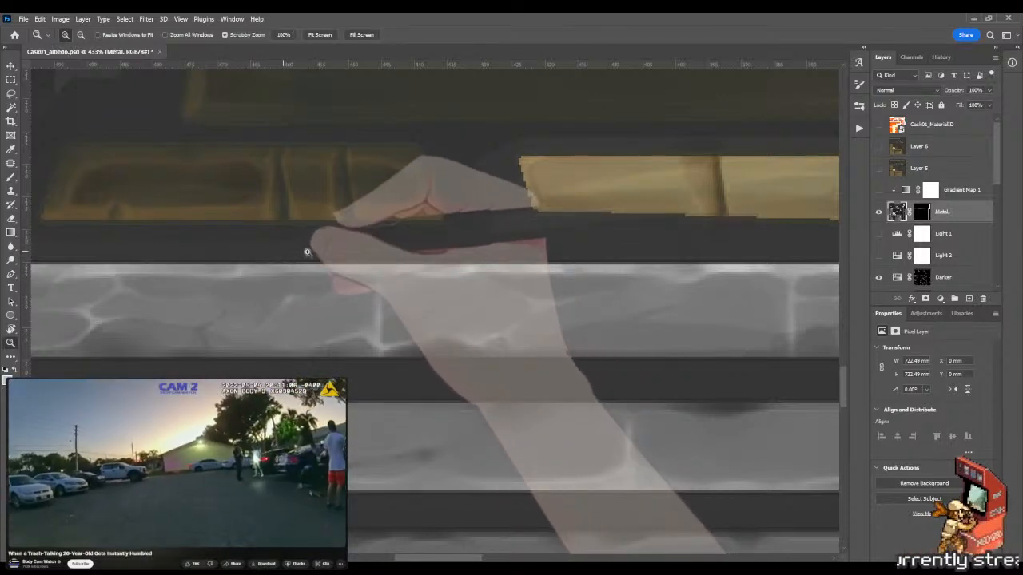
pyautogui.moveTo(307, 252); pyautogui.dragTo(310, 247)
pyautogui.press('b')
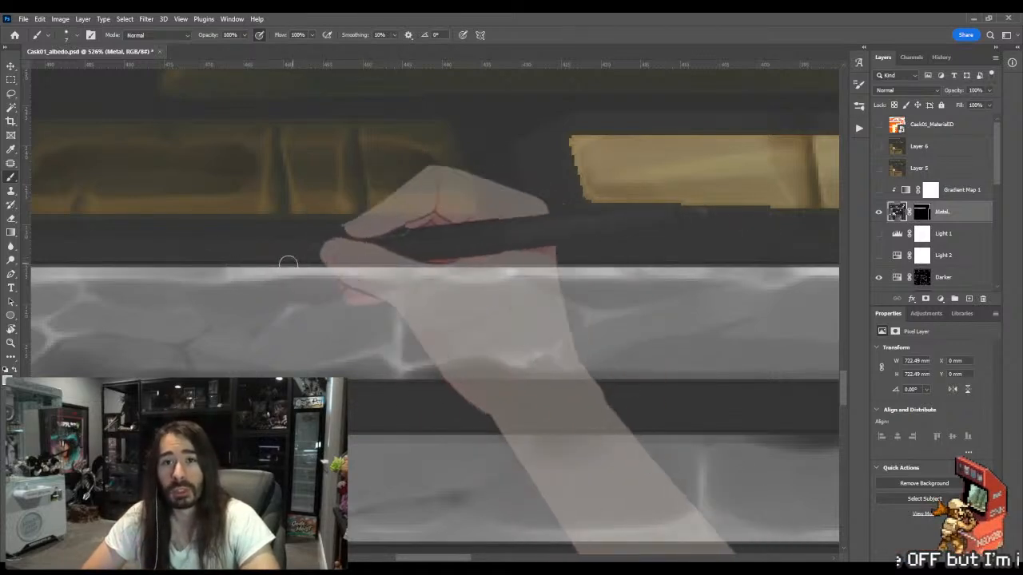
pyautogui.moveTo(245, 251); pyautogui.dragTo(422, 251)
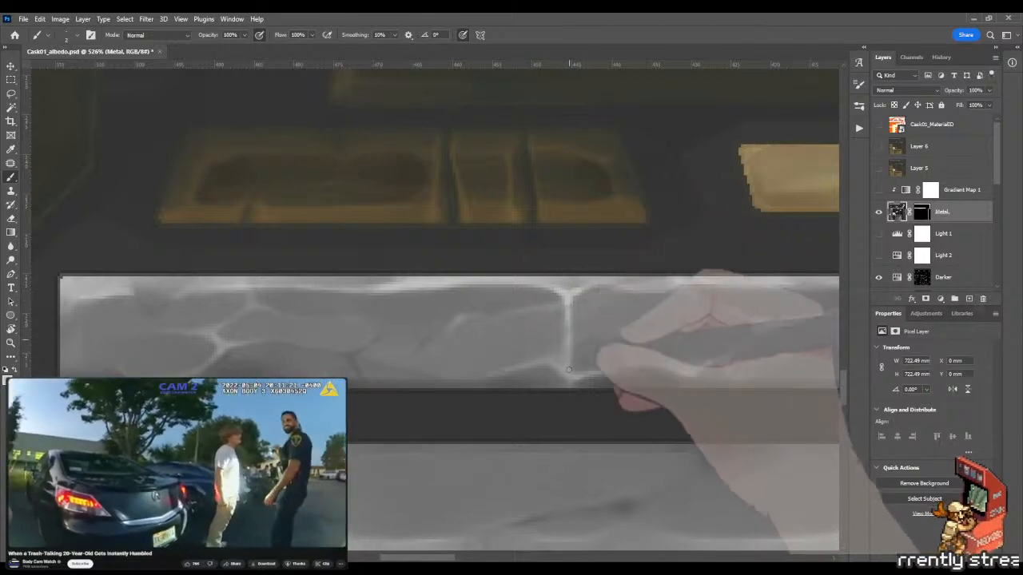
pyautogui.press('z')
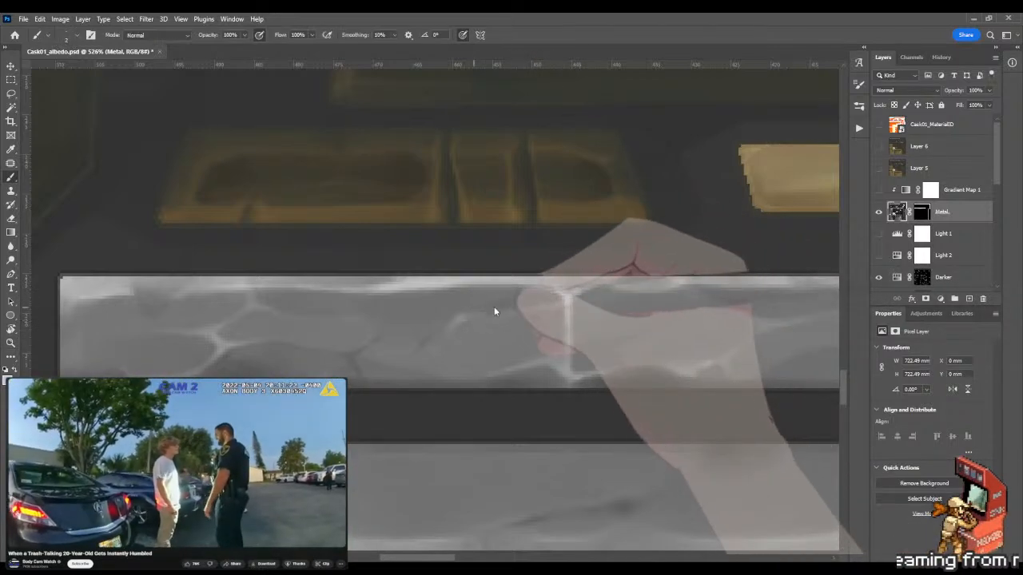
pyautogui.press('b')
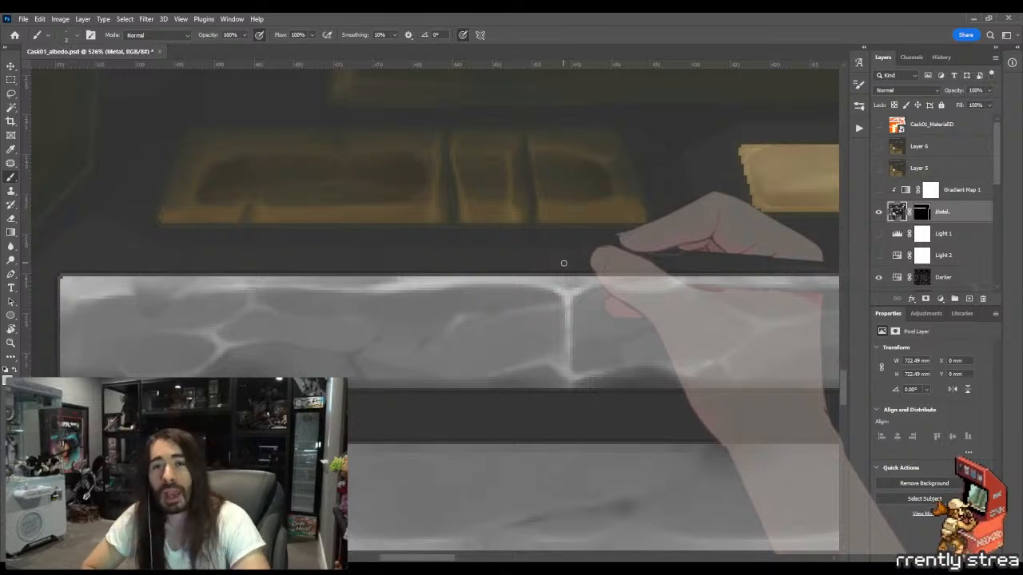
# Step: Show the Gradient Map 1 layer again and save the albedo texture
pyautogui.click(878, 189)
pyautogui.hotkey('ctrl', 's')
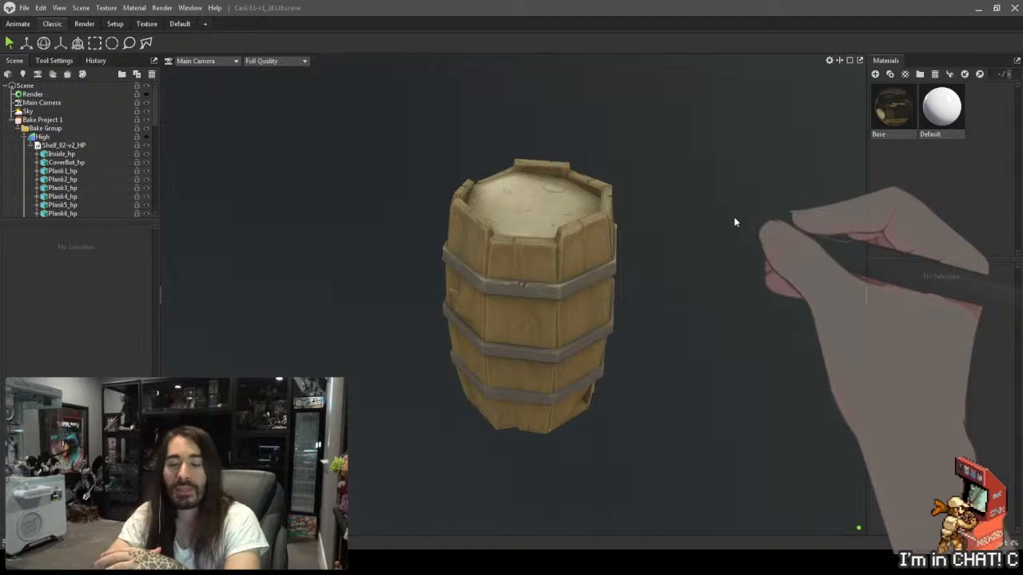
# Step: Switch to Marmoset Toolbag and examine the repainted metal bands on the barrel up close from several angles
pyautogui.moveTo(734, 217); pyautogui.dragTo(725, 190)
pyautogui.scroll(5, 690, 201)
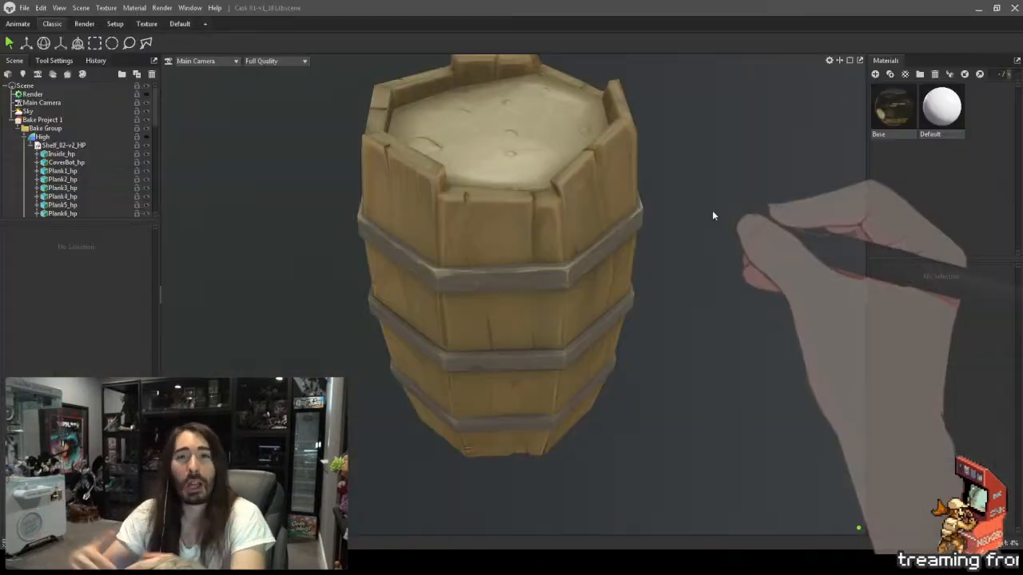
pyautogui.moveTo(714, 216); pyautogui.dragTo(701, 169)
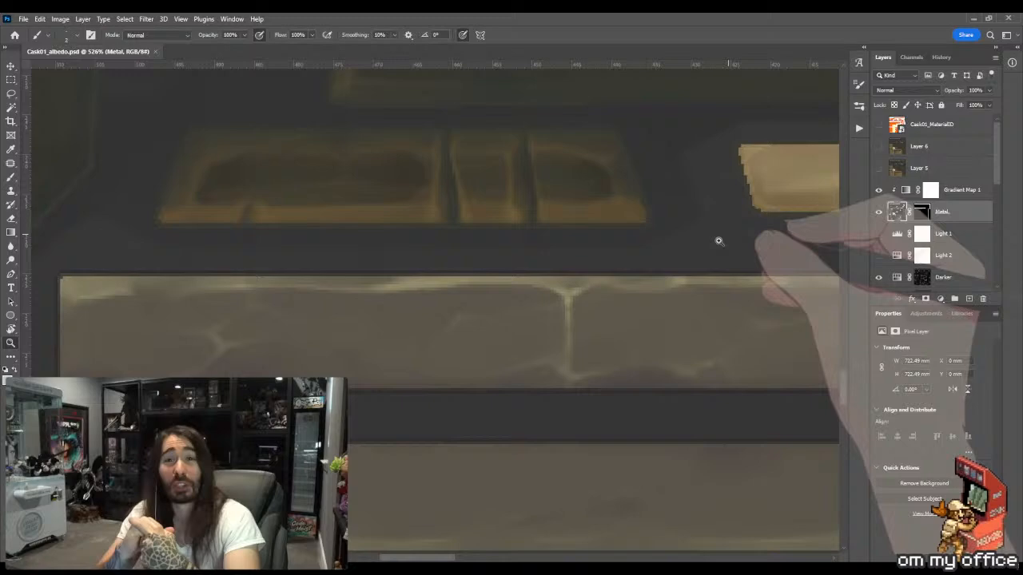
# Step: Return to Photoshop and review the tinted metal bands along their full length for areas needing more edge highlights
pyautogui.moveTo(718, 241); pyautogui.dragTo(110, 171)
pyautogui.moveTo(797, 235); pyautogui.dragTo(394, 272)
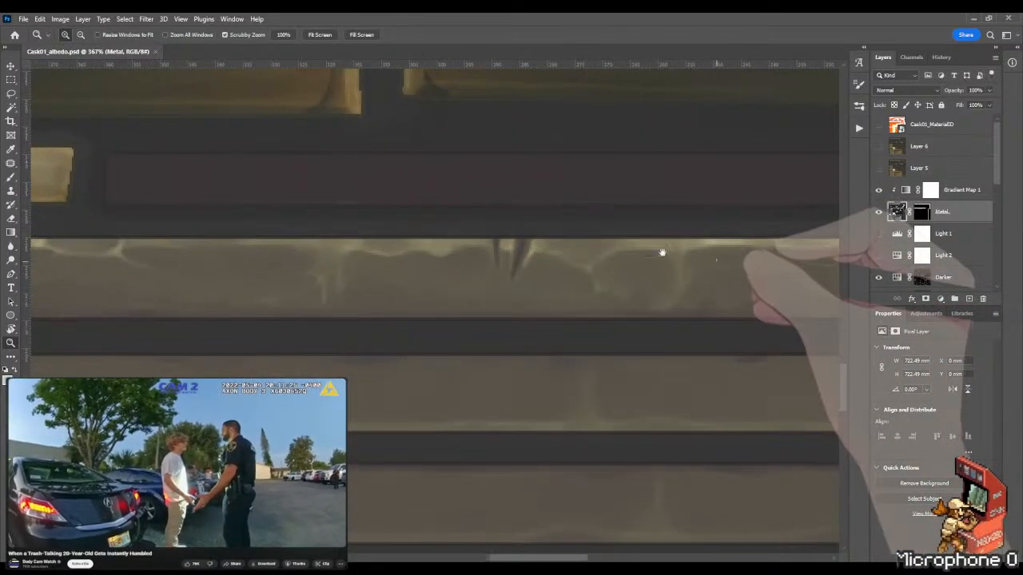
pyautogui.moveTo(663, 250); pyautogui.dragTo(356, 237)
pyautogui.moveTo(520, 215); pyautogui.dragTo(135, 231)
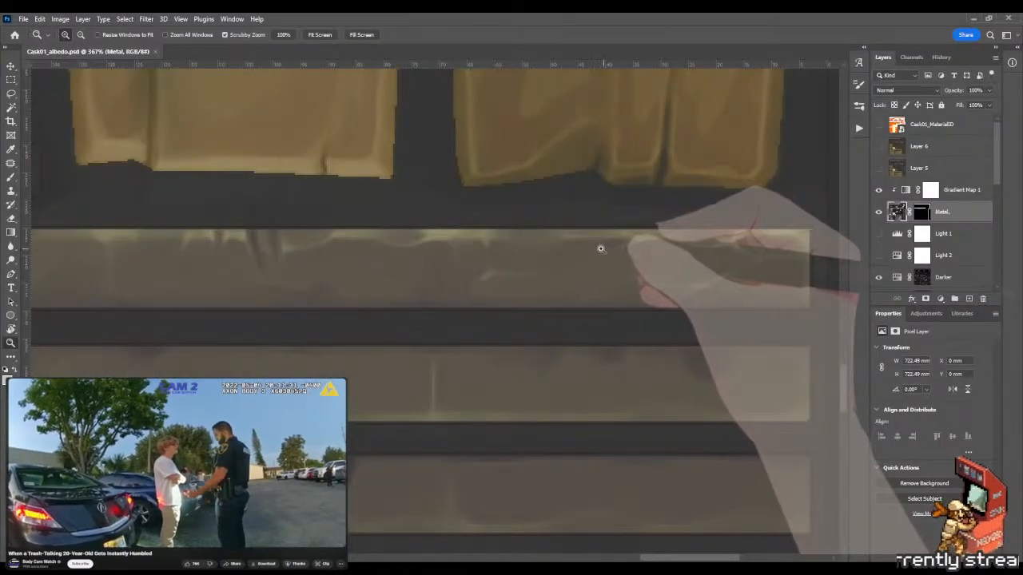
pyautogui.moveTo(601, 248); pyautogui.dragTo(567, 256)
pyautogui.moveTo(365, 269); pyautogui.dragTo(680, 280)
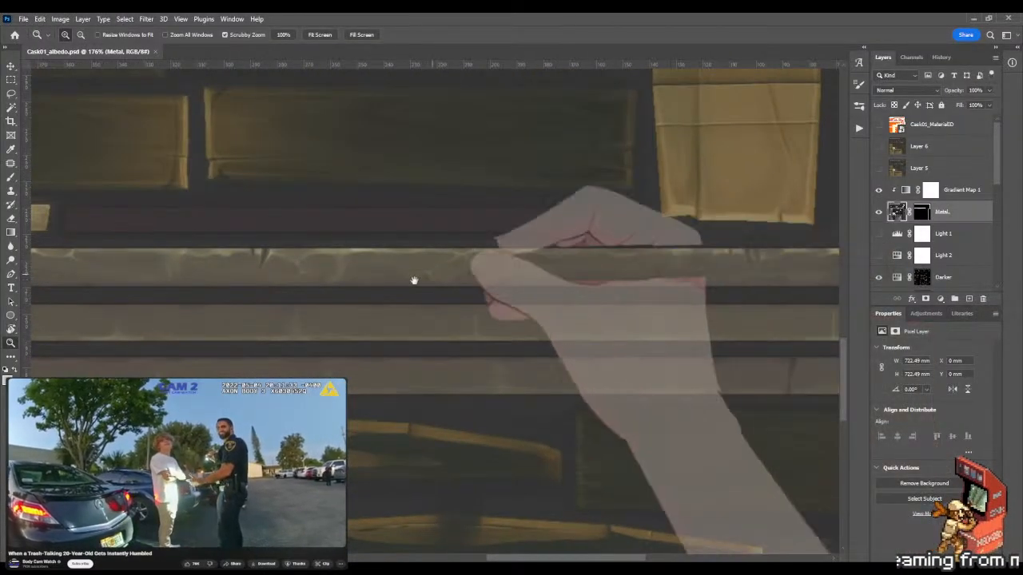
pyautogui.moveTo(414, 280); pyautogui.dragTo(657, 288)
pyautogui.moveTo(347, 285); pyautogui.dragTo(587, 284)
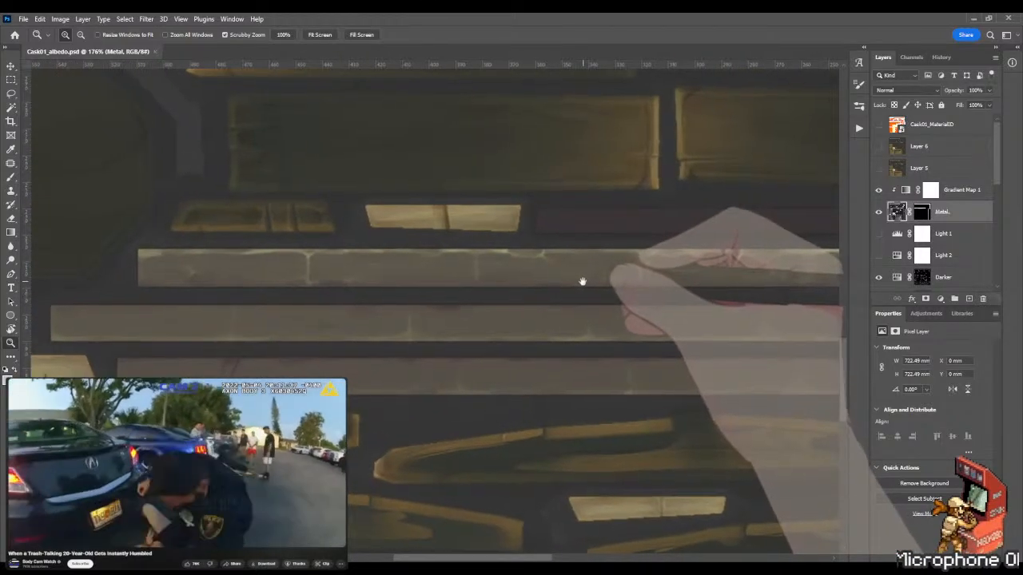
pyautogui.moveTo(579, 283); pyautogui.dragTo(578, 283)
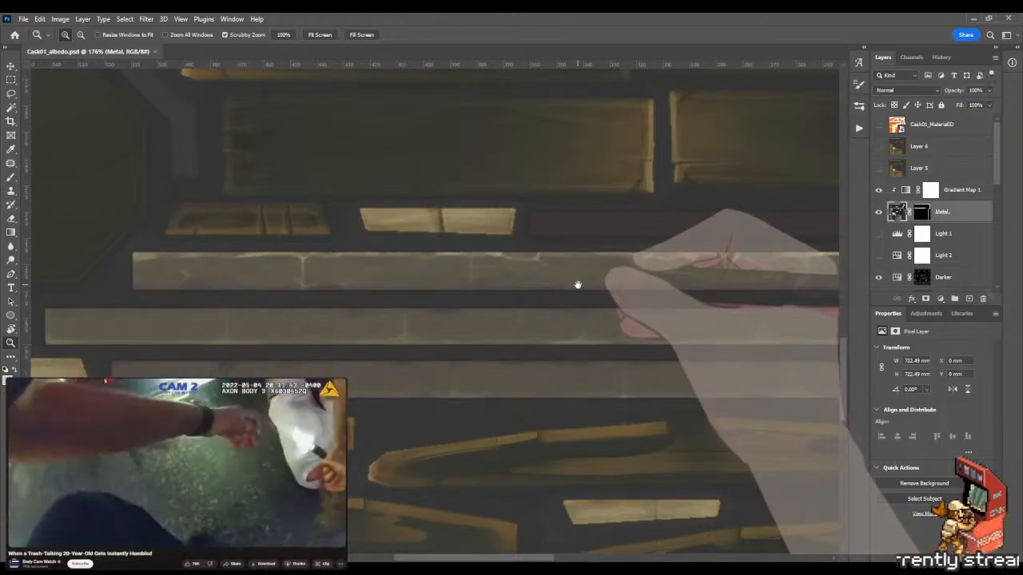
# Step: Paint a light edge highlight around the end corner of the upper metal band on the Metal layer
pyautogui.moveTo(127, 256); pyautogui.dragTo(225, 263)
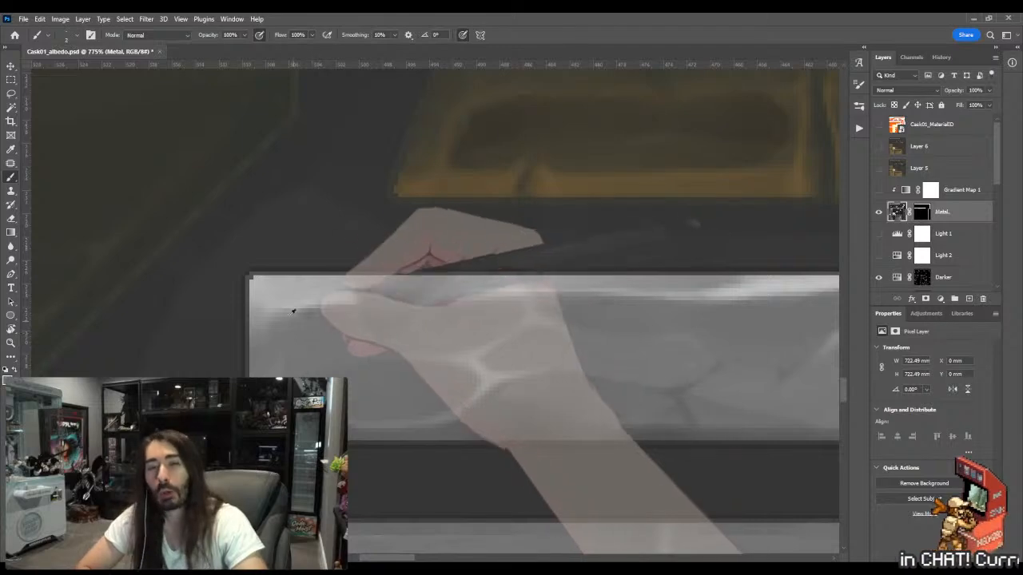
pyautogui.press('z')
pyautogui.moveTo(280, 312); pyautogui.dragTo(373, 296)
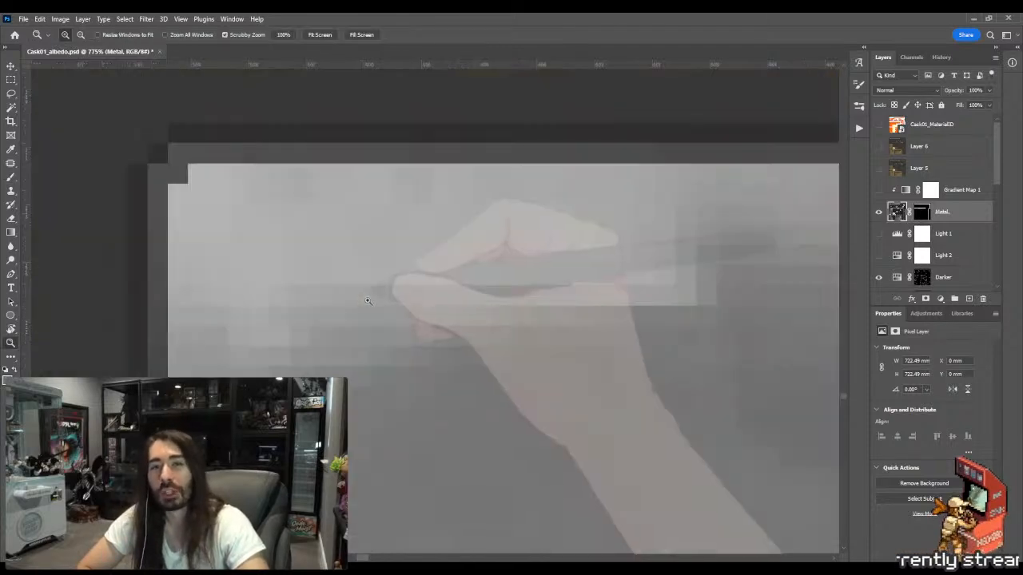
pyautogui.press('b')
pyautogui.scroll(-5, 383, 312)
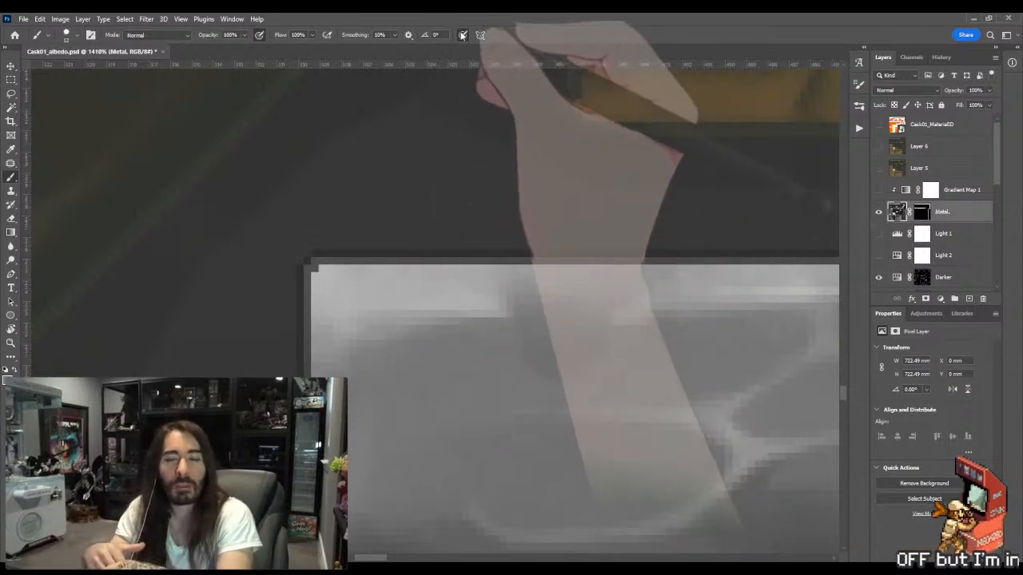
pyautogui.moveTo(392, 322); pyautogui.dragTo(366, 328)
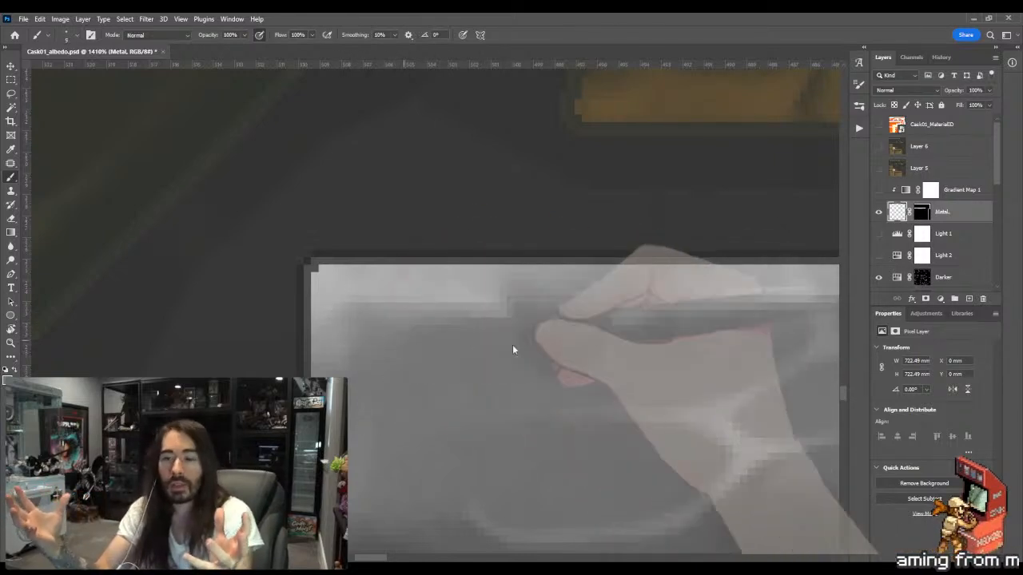
# Step: Rotate the canvas to align with the brush strokes and soften the shading under the band's corner highlight
pyautogui.press('z')
pyautogui.moveTo(475, 350); pyautogui.dragTo(359, 351)
pyautogui.press('r')
pyautogui.moveTo(579, 321); pyautogui.dragTo(527, 258)
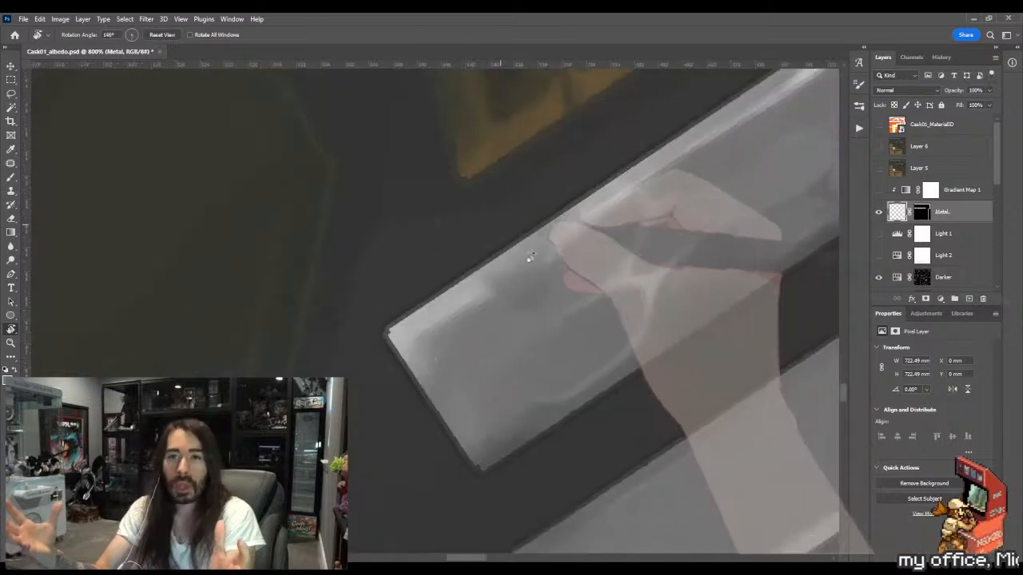
pyautogui.press('z')
pyautogui.moveTo(492, 317); pyautogui.dragTo(534, 318)
pyautogui.press('b')
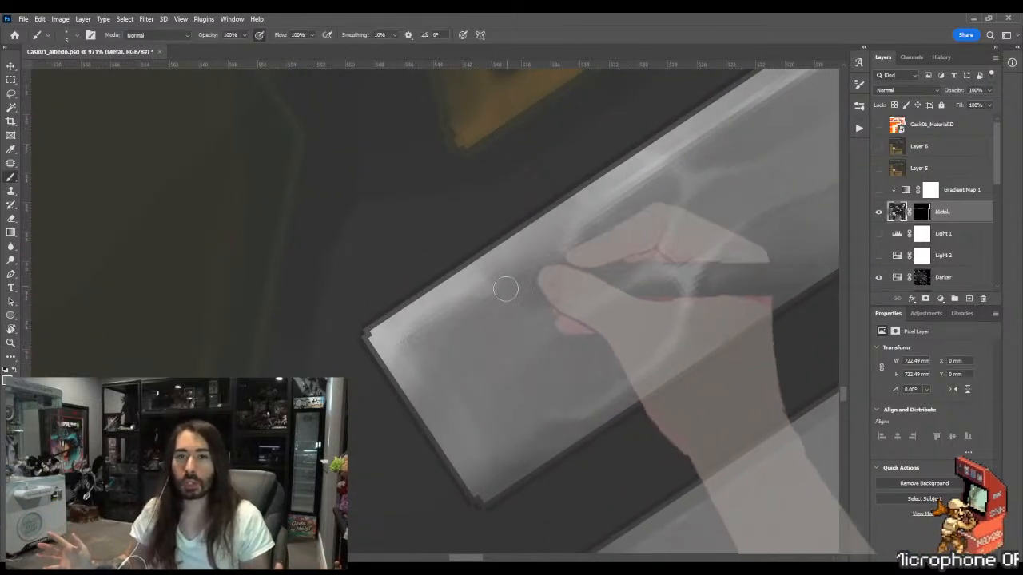
pyautogui.moveTo(481, 300)
pyautogui.mouseDown()
pyautogui.moveTo(439, 326)
pyautogui.moveTo(470, 312)
pyautogui.mouseUp()
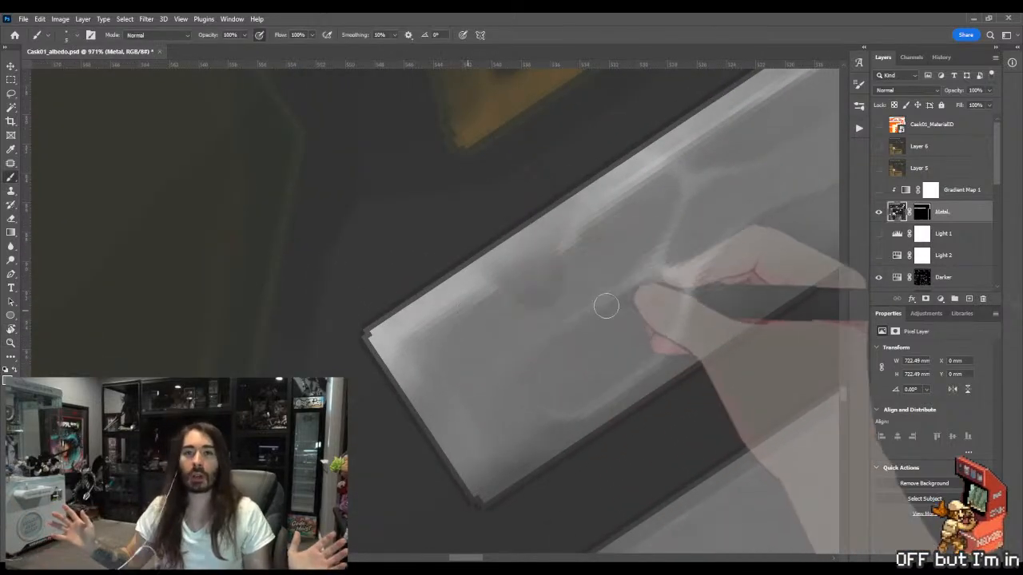
# Step: Refine the inner edge of the corner highlight with a smaller brush and blend it using the Mixer Brush
pyautogui.press('[')
pyautogui.press('[')
pyautogui.press('[')
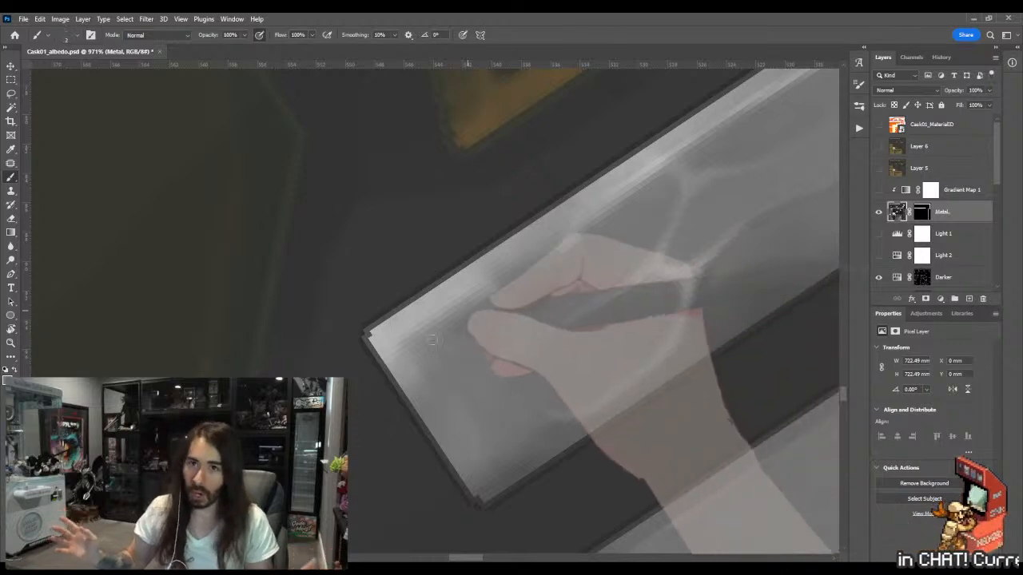
pyautogui.moveTo(457, 329)
pyautogui.mouseDown()
pyautogui.moveTo(510, 292)
pyautogui.moveTo(441, 332)
pyautogui.moveTo(512, 283)
pyautogui.moveTo(455, 316)
pyautogui.moveTo(457, 325)
pyautogui.mouseUp()
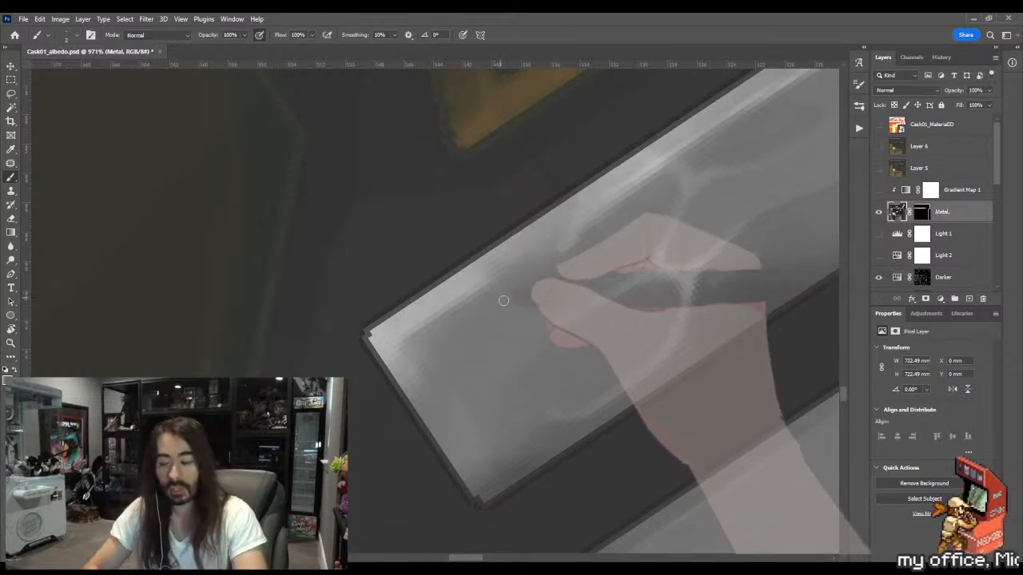
pyautogui.hotkey('shift', 'b')
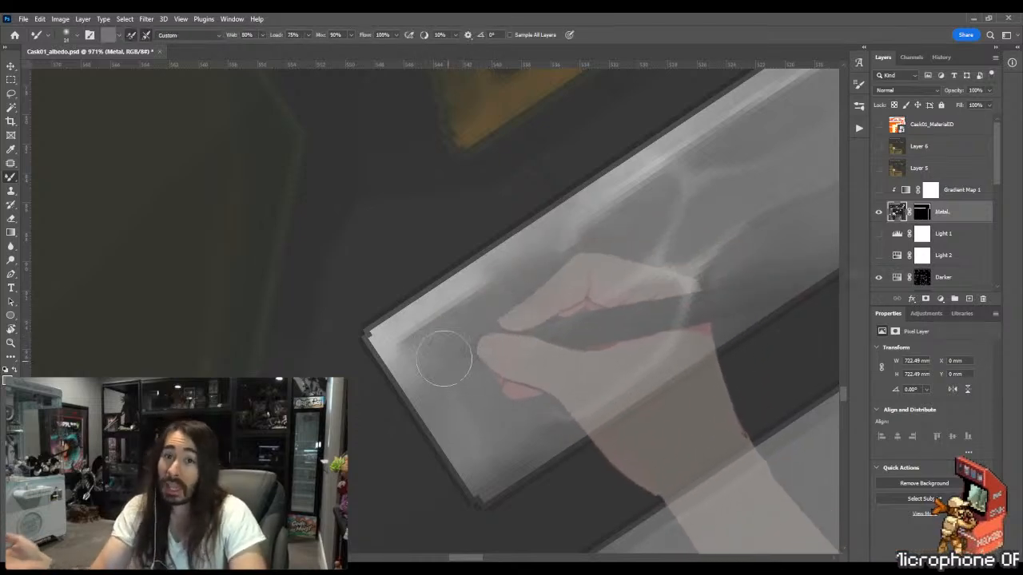
pyautogui.moveTo(450, 345)
pyautogui.mouseDown()
pyautogui.moveTo(497, 314)
pyautogui.moveTo(451, 342)
pyautogui.mouseUp()
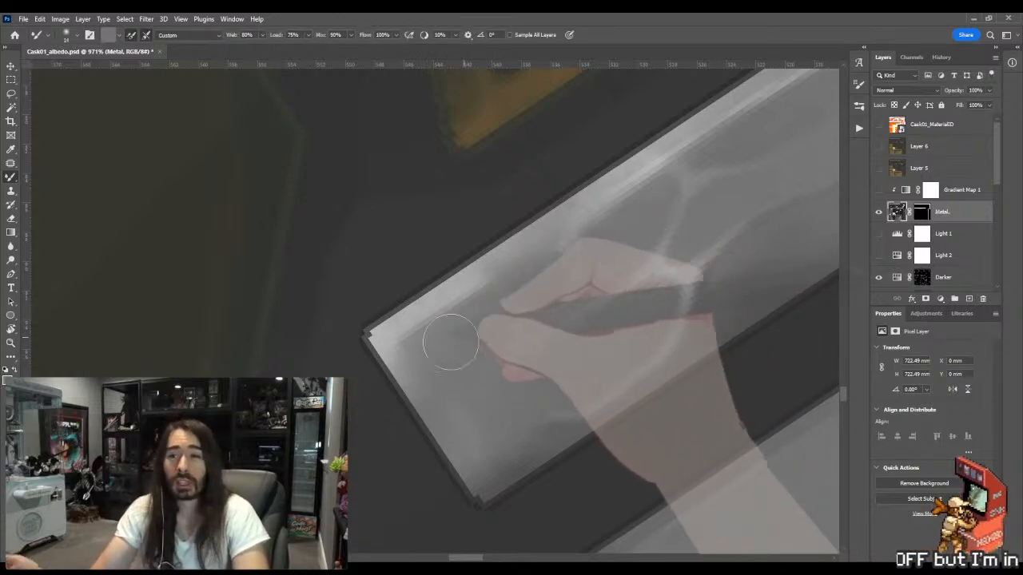
pyautogui.hotkey('shift', 'b')
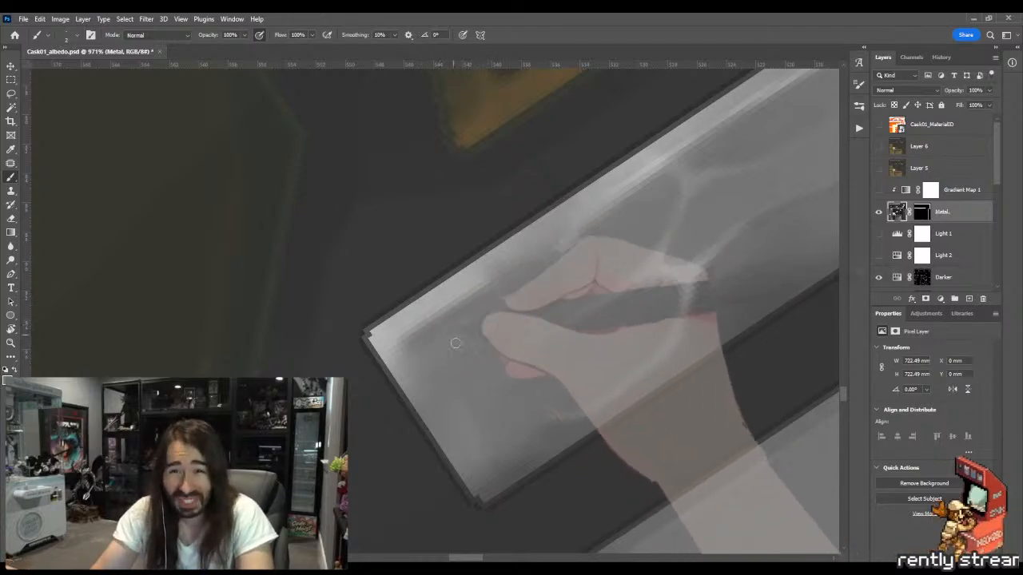
pyautogui.hotkey('shift', 'b')
# Step: Straighten the canvas, show the Gradient Map 1 layer and review the tinted highlights near the band's end
pyautogui.press('z')
pyautogui.moveTo(491, 331); pyautogui.dragTo(423, 356)
pyautogui.press('r')
pyautogui.moveTo(627, 326); pyautogui.dragTo(609, 417)
pyautogui.click(879, 189)
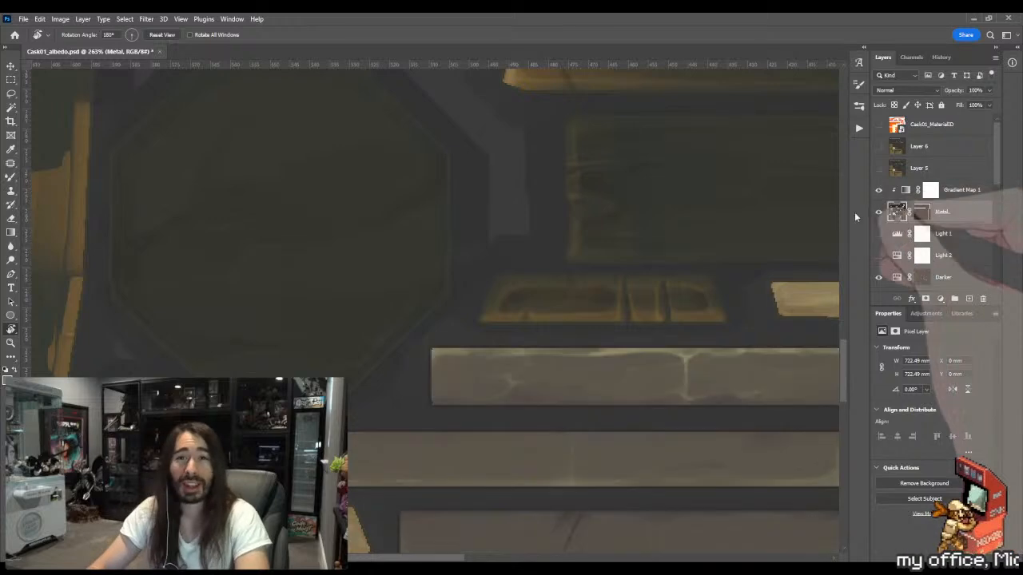
pyautogui.press('z')
pyautogui.moveTo(520, 365)
pyautogui.mouseDown()
pyautogui.moveTo(538, 383)
pyautogui.moveTo(701, 292)
pyautogui.mouseUp()
pyautogui.press('b')
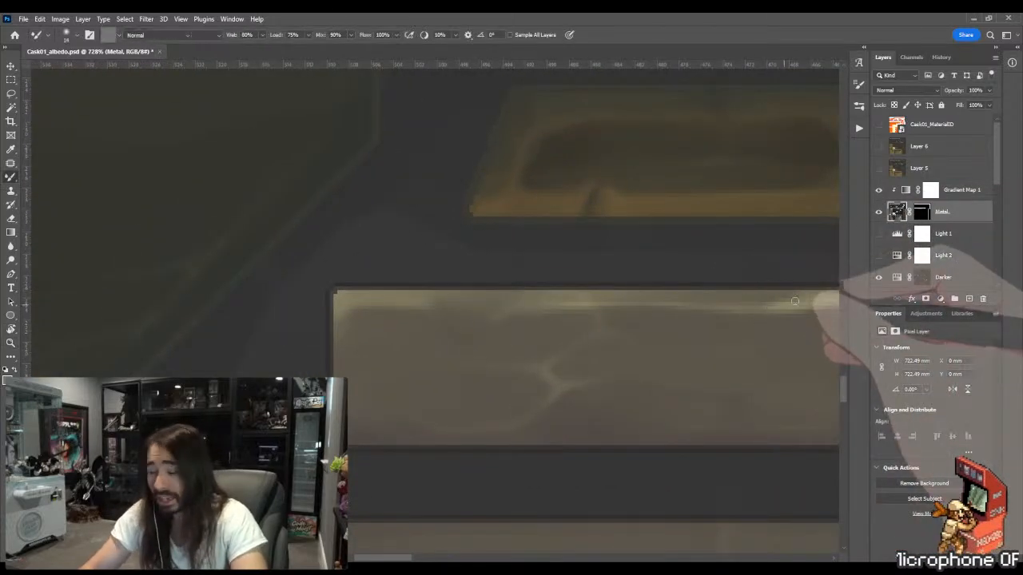
pyautogui.press('z')
pyautogui.moveTo(823, 299); pyautogui.dragTo(431, 301)
# Step: Hide Gradient Map 1 and paint a brighter highlight segment along the upper edge at the band's end using a light grey
pyautogui.click(879, 189)
pyautogui.hotkey('ctrl', 'i')
pyautogui.press('b')
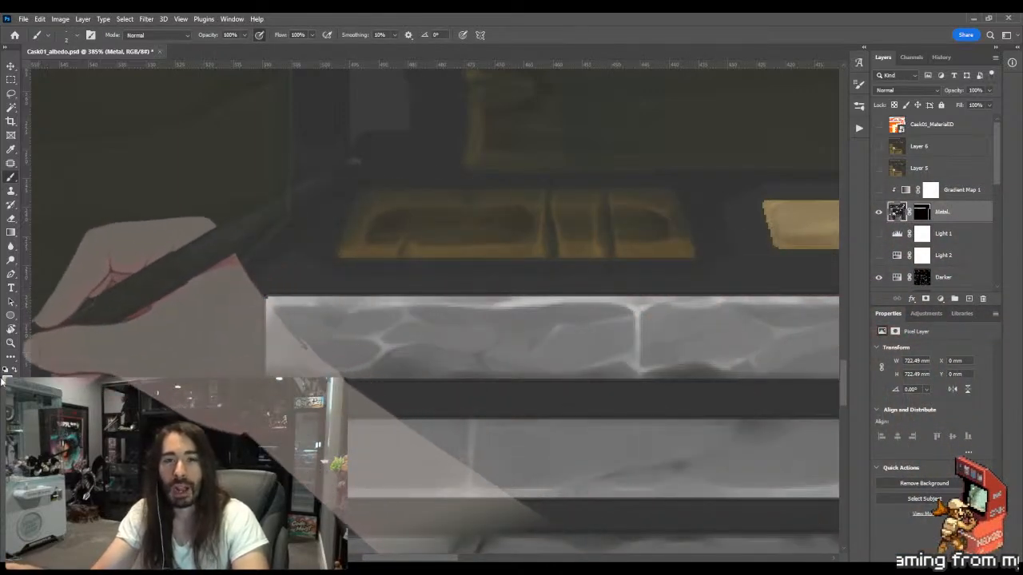
pyautogui.press('i')
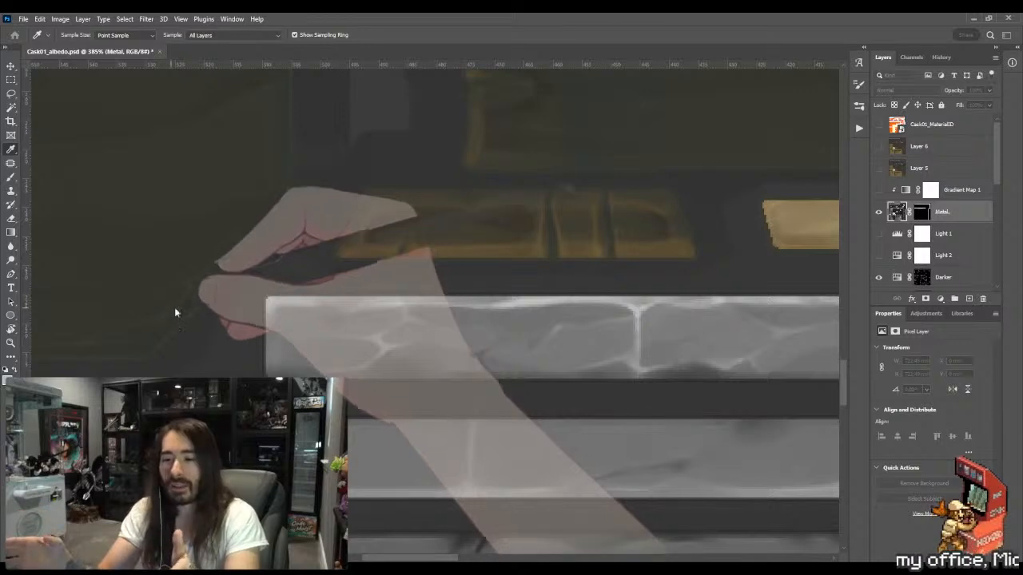
pyautogui.press('b')
pyautogui.moveTo(293, 296); pyautogui.dragTo(418, 293)
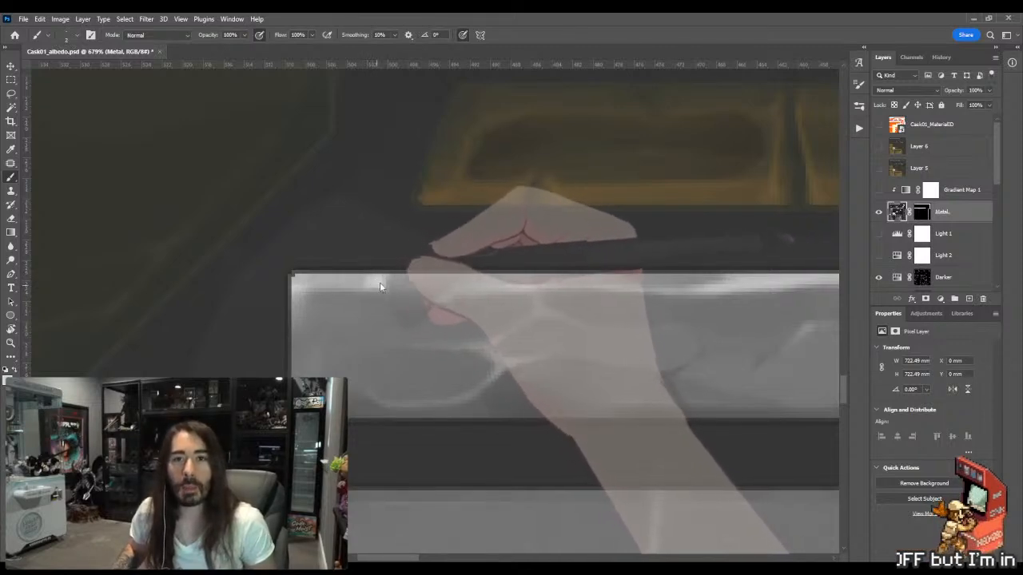
pyautogui.moveTo(380, 282); pyautogui.dragTo(368, 284)
# Step: Paint a chipped notch in the band's upper edge highlight, alternating the Brush and Mixer Brush to blend its rims
pyautogui.hotkey('shift', 'b')
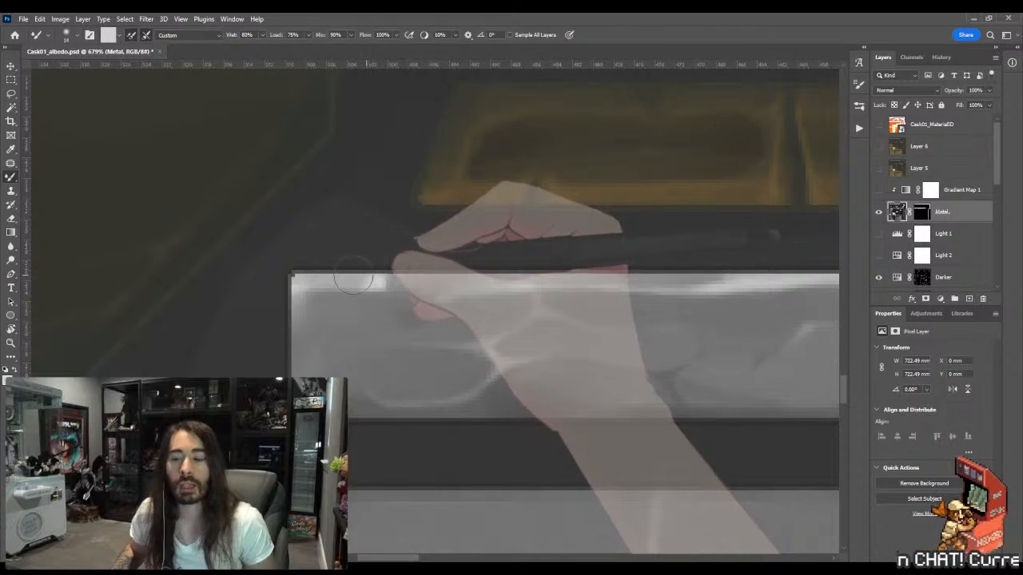
pyautogui.hotkey('shift', 'b')
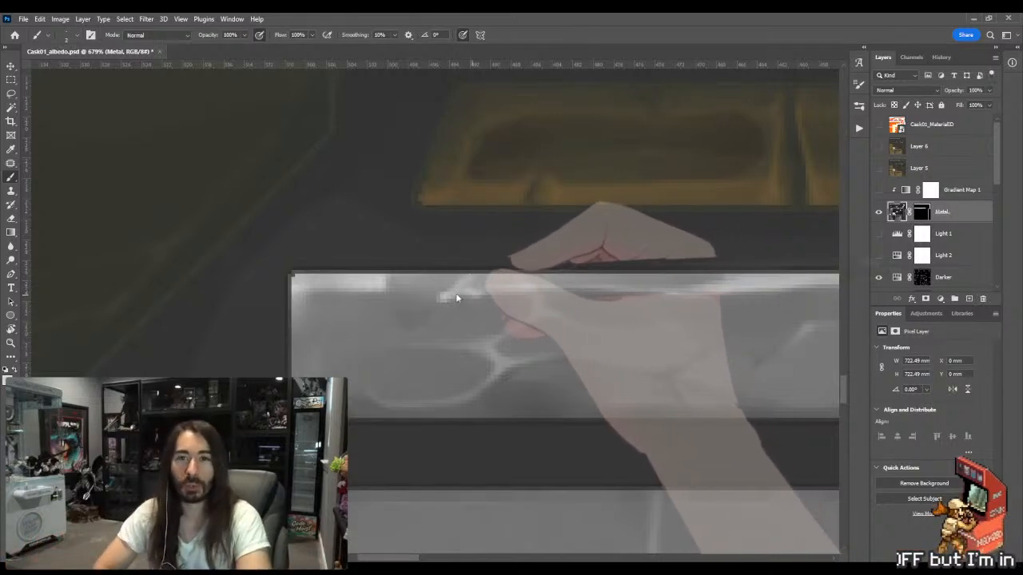
pyautogui.hotkey('shift', 'b')
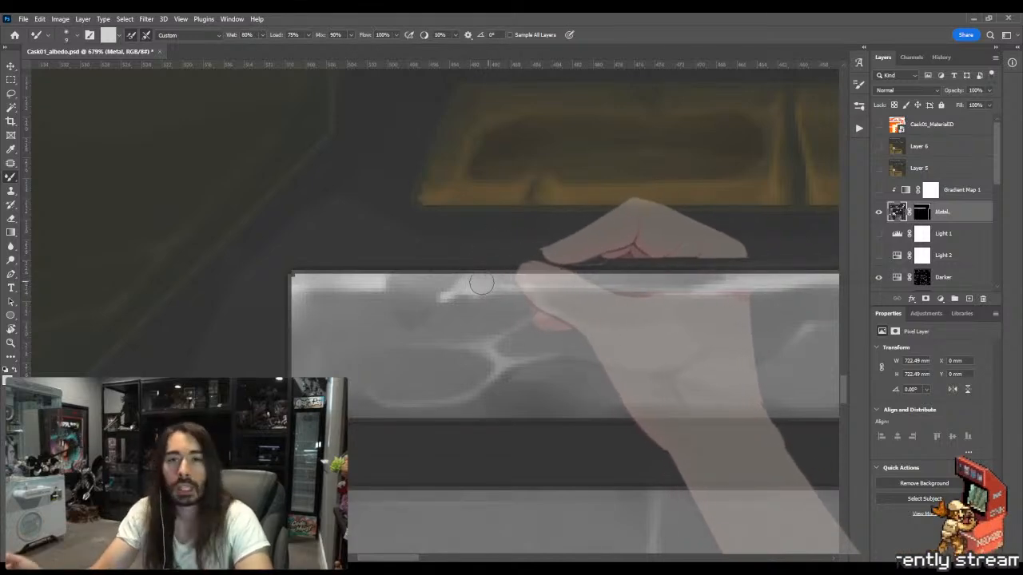
pyautogui.hotkey('shift', 'b')
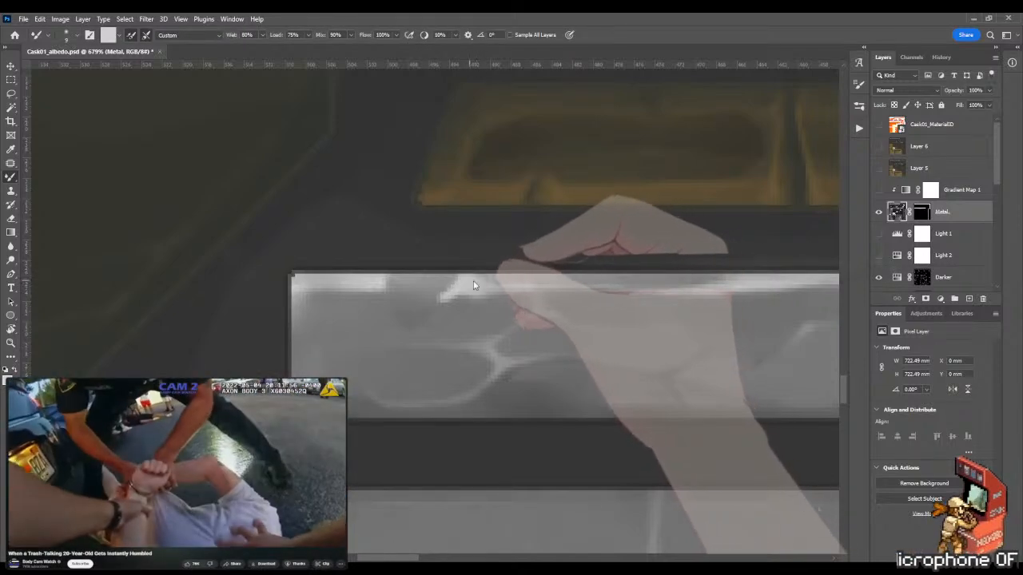
pyautogui.hotkey('shift', 'b')
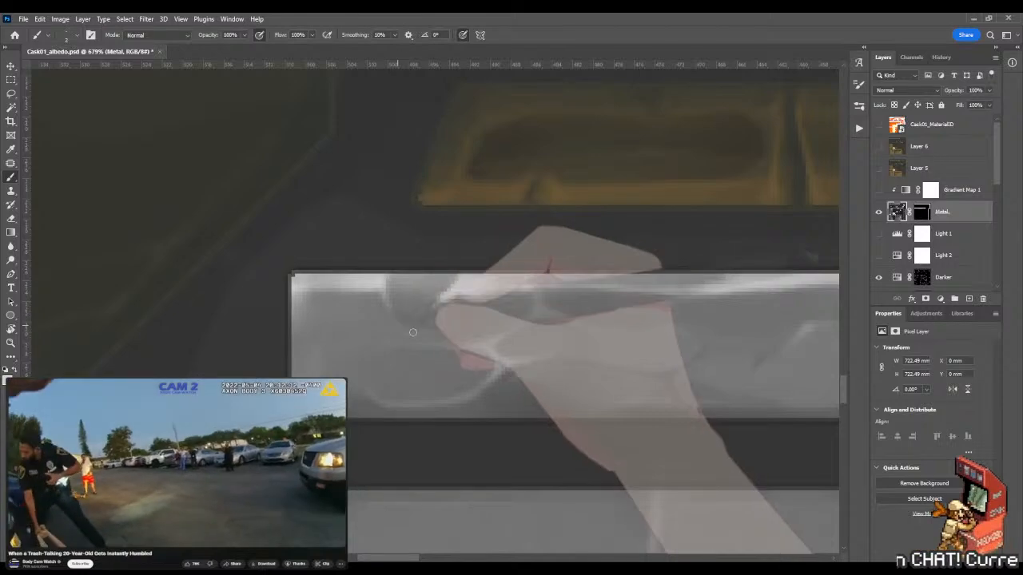
# Step: Show Gradient Map 1 again and touch up the highlight at the notch's corner up close
pyautogui.moveTo(425, 330); pyautogui.dragTo(332, 339)
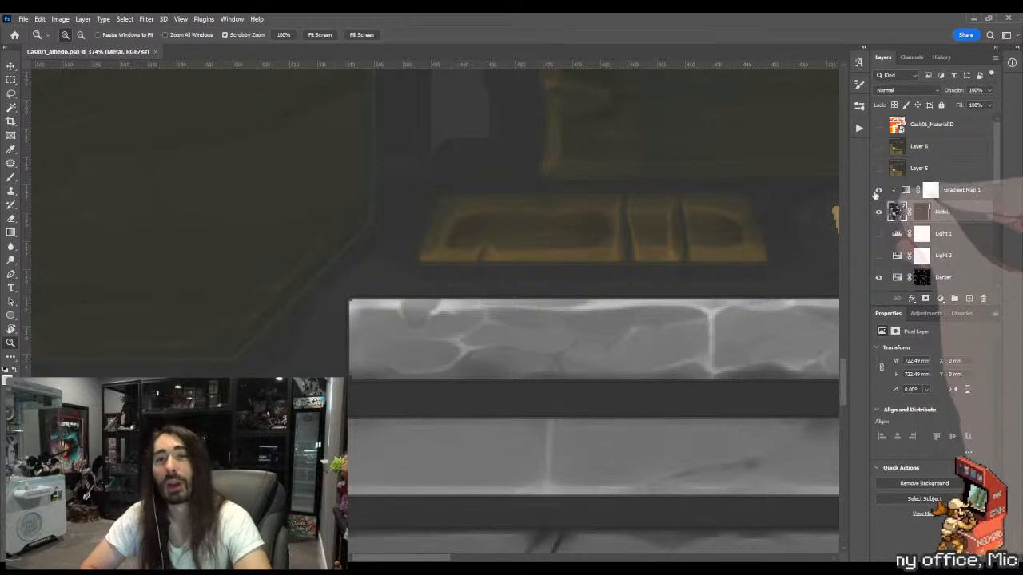
pyautogui.click(878, 190)
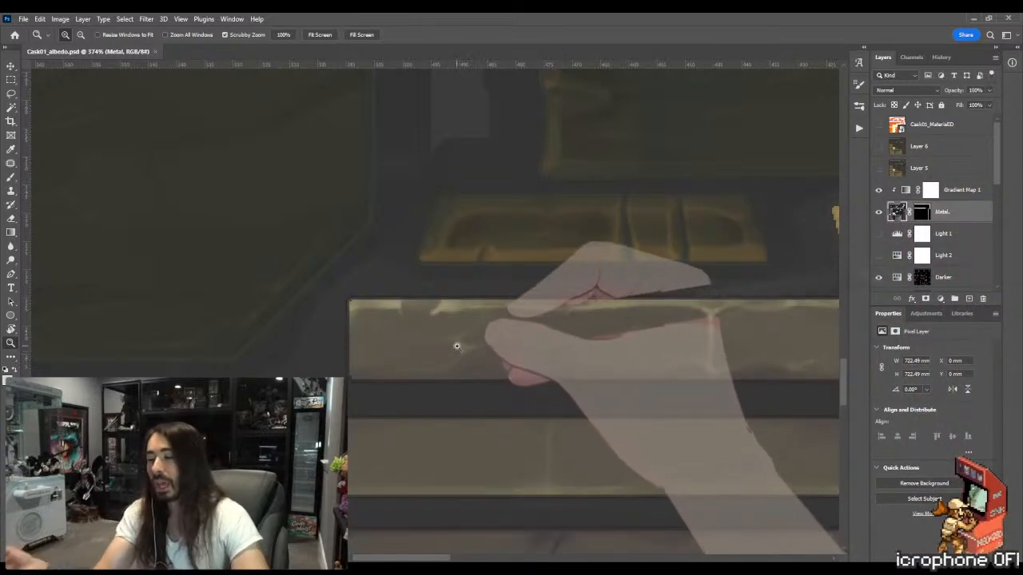
pyautogui.moveTo(439, 322); pyautogui.dragTo(477, 308)
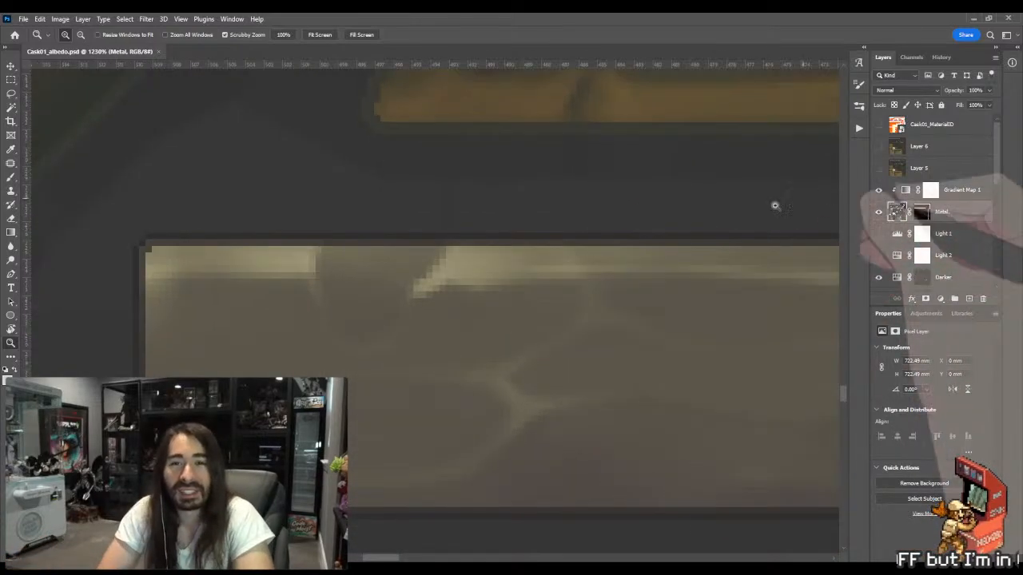
pyautogui.press('b')
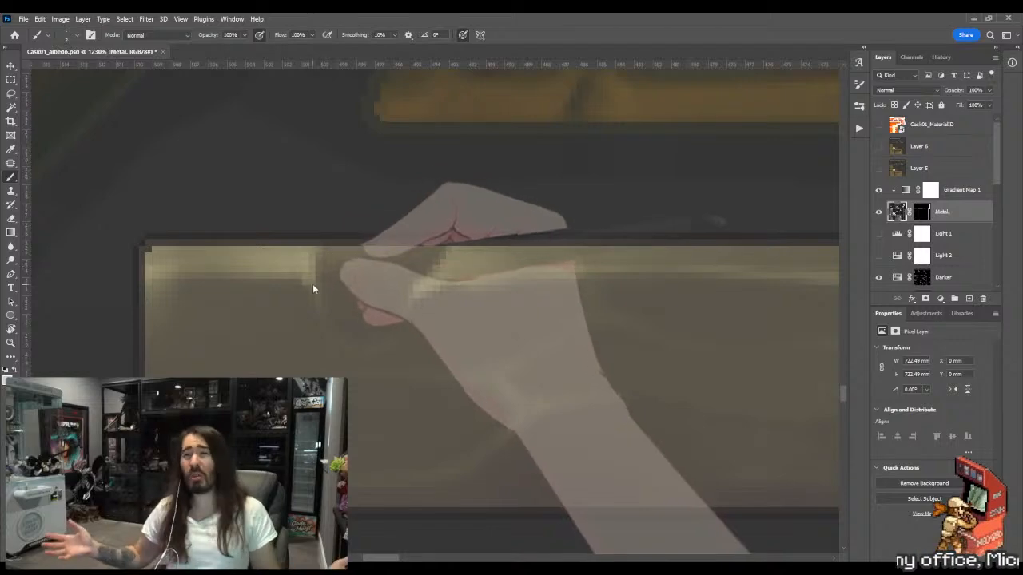
# Step: Save the albedo texture, switch to Marmoset Toolbag and examine the chipped upper metal band on the barrel
pyautogui.press('z')
pyautogui.scroll(-5, 389, 340)
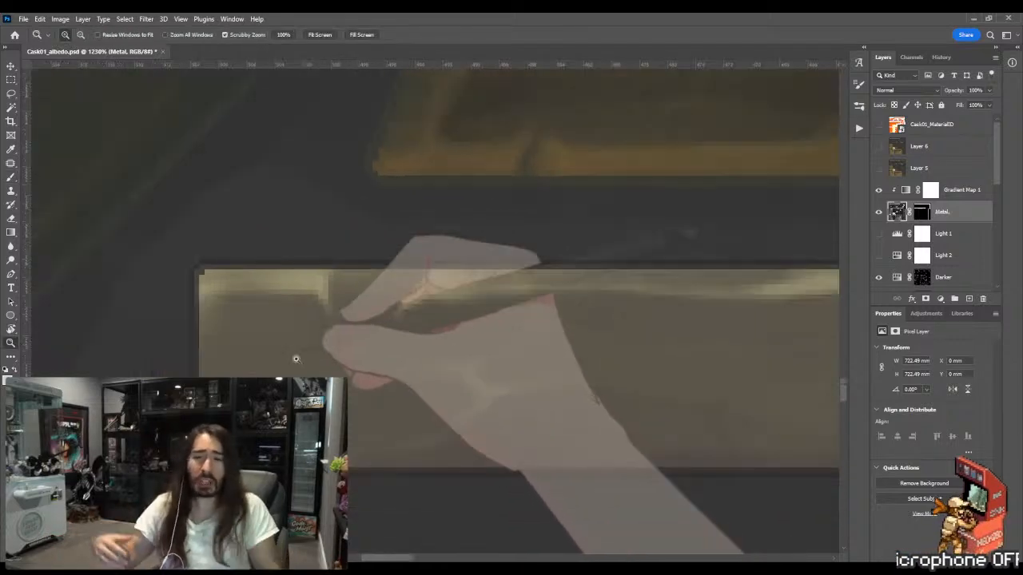
pyautogui.scroll(-3, 388, 340)
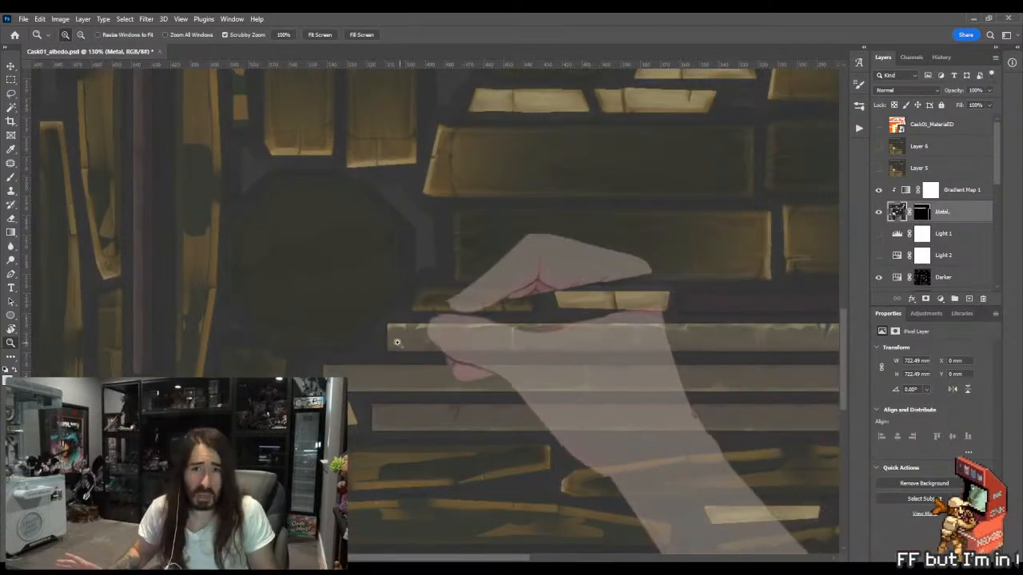
pyautogui.scroll(4, 468, 338)
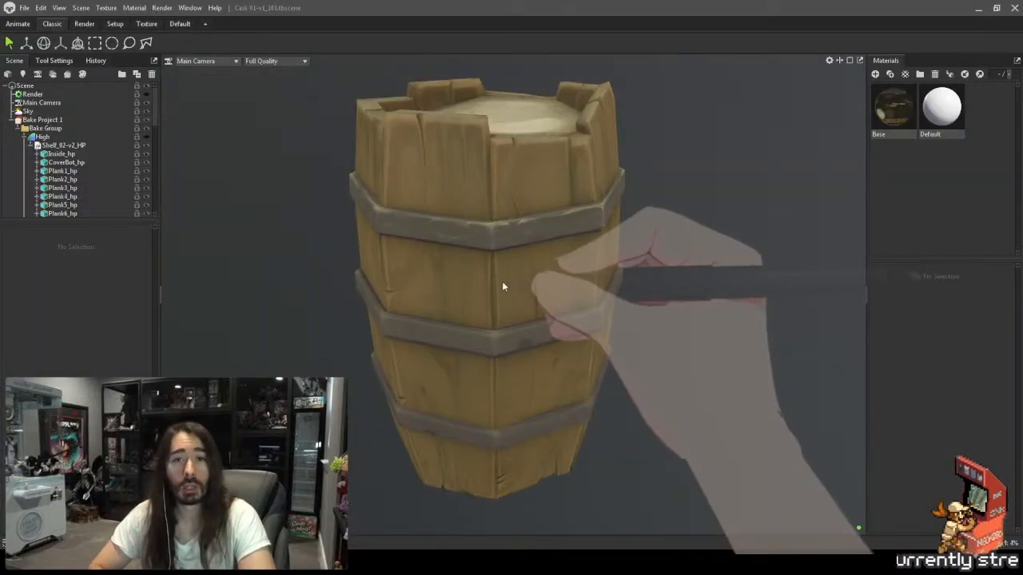
pyautogui.moveTo(501, 285); pyautogui.dragTo(530, 304)
pyautogui.scroll(4, 528, 293)
pyautogui.scroll(3, 520, 287)
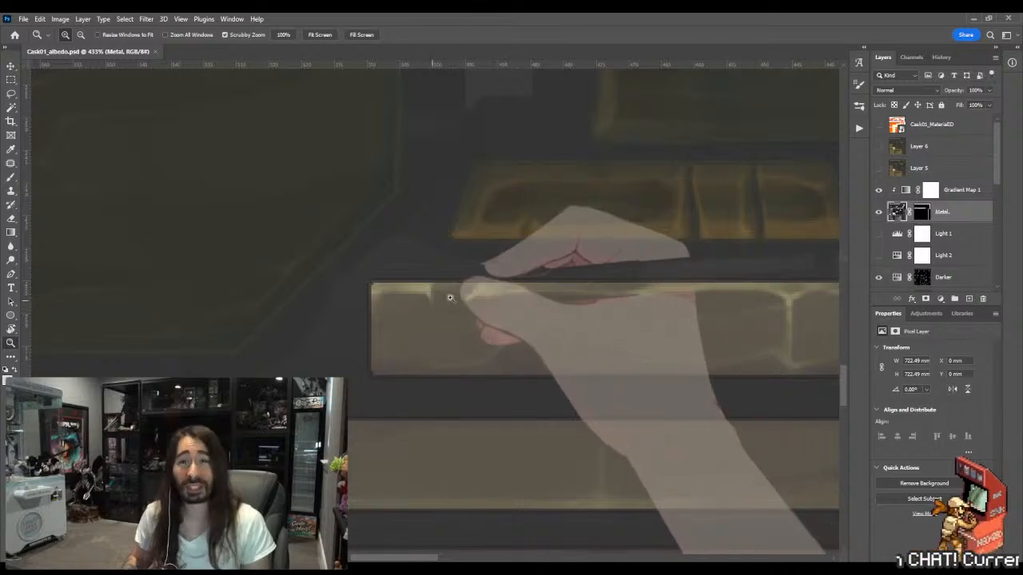
# Step: Return to Photoshop, paint the notch's rounded lower rim with Gradient Map 1 hidden, save, and switch to Marmoset Toolbag
pyautogui.moveTo(468, 300); pyautogui.dragTo(521, 286)
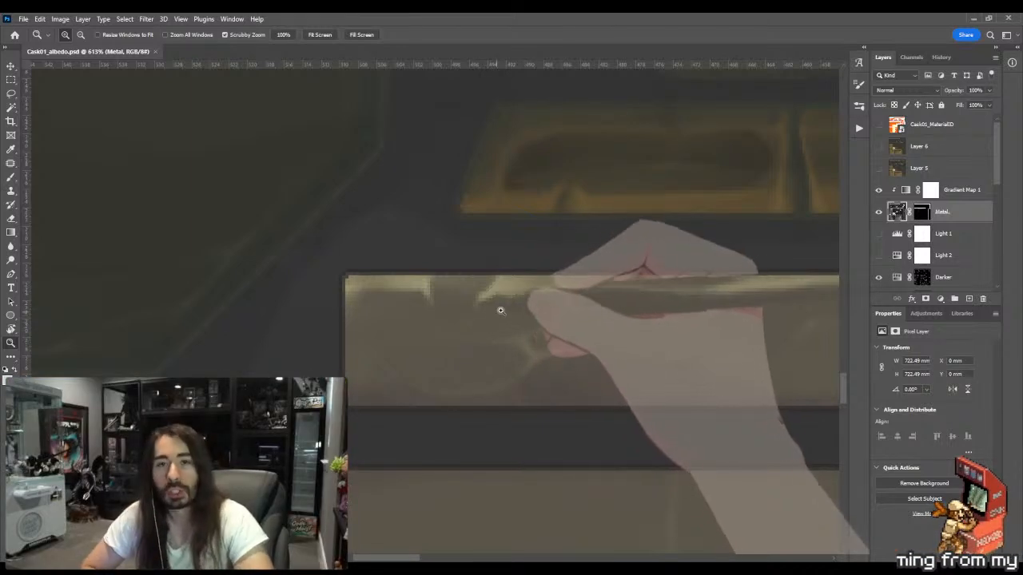
pyautogui.moveTo(533, 292)
pyautogui.mouseDown()
pyautogui.moveTo(541, 286)
pyautogui.moveTo(518, 296)
pyautogui.moveTo(590, 283)
pyautogui.mouseUp()
pyautogui.press('b')
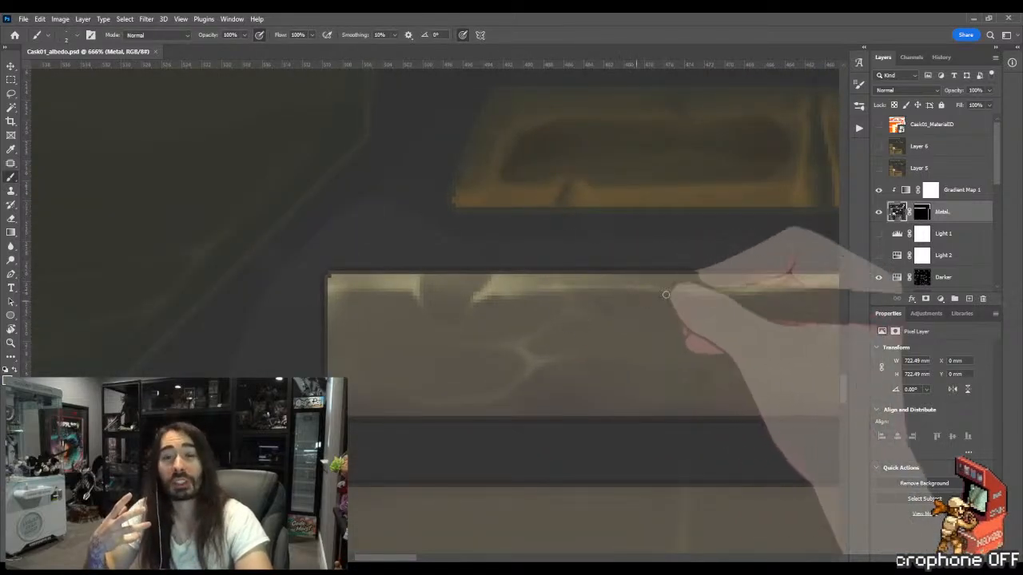
pyautogui.click(878, 190)
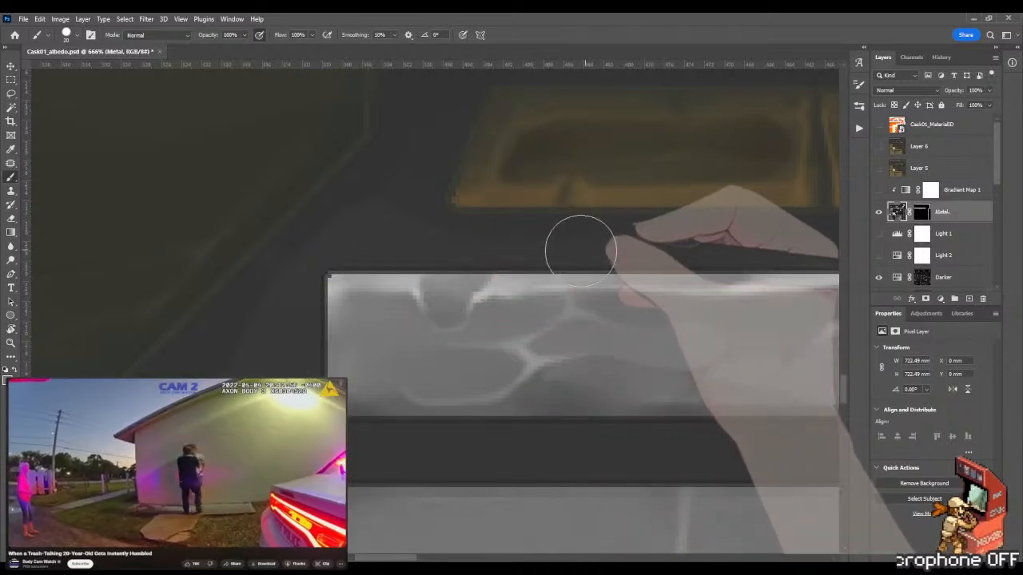
pyautogui.press('z')
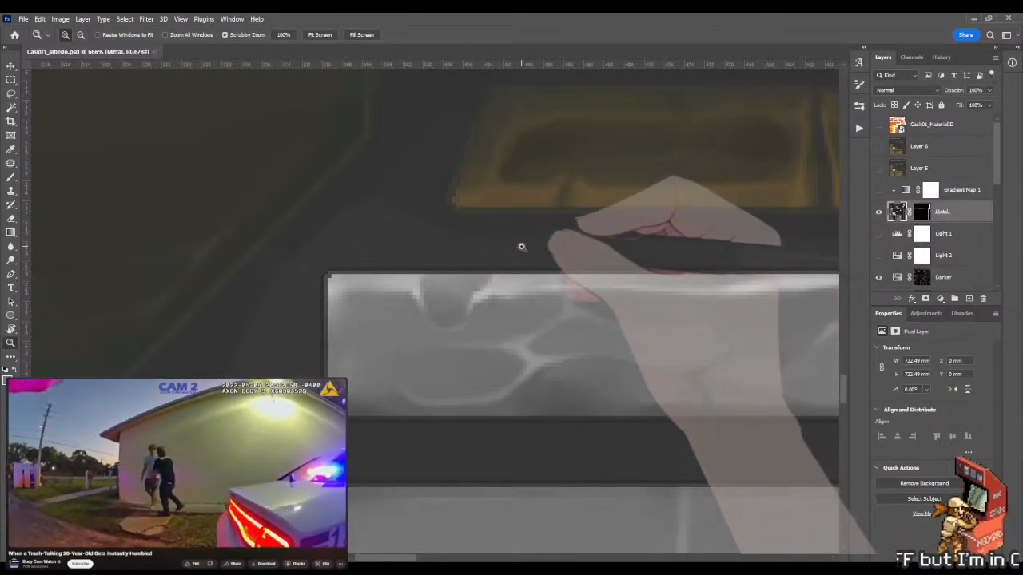
pyautogui.hotkey('alt', 'Tab')
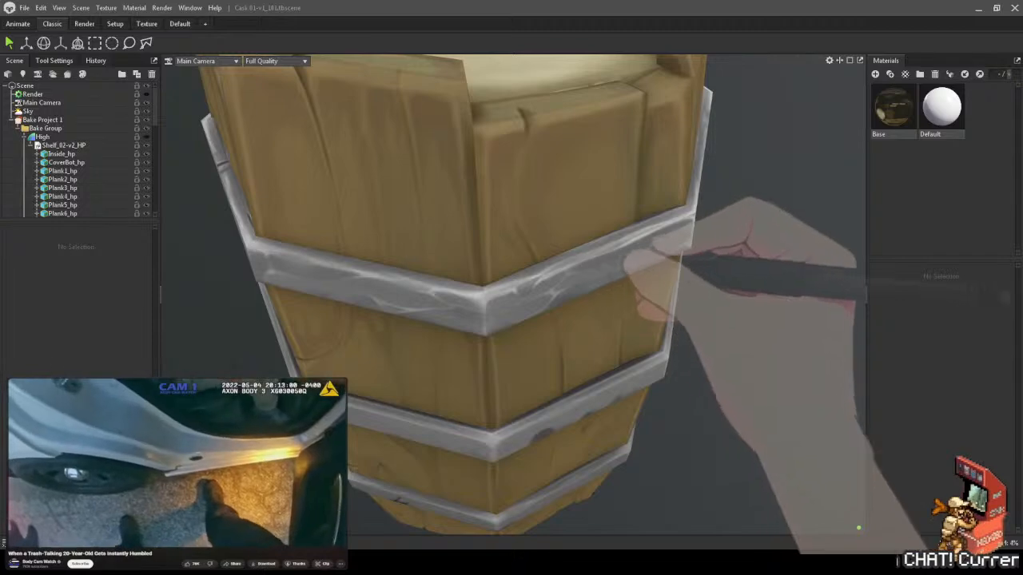
# Step: Examine the chipped upper metal band from several sides of the barrel in Marmoset Toolbag
pyautogui.hotkey('alt', 'Tab')
pyautogui.hotkey('alt', 'Tab')
pyautogui.moveTo(581, 318); pyautogui.dragTo(625, 322)
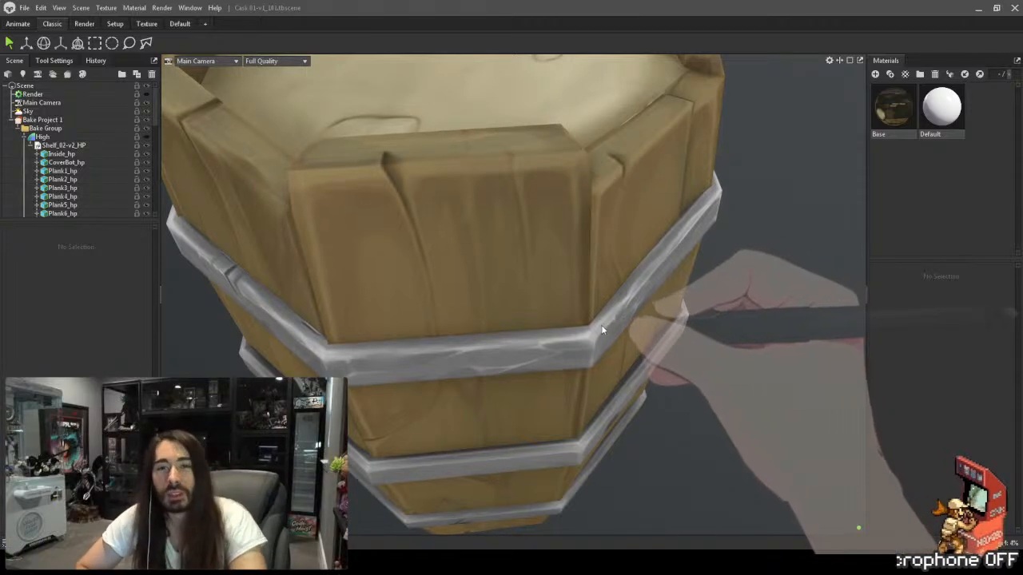
pyautogui.moveTo(601, 324); pyautogui.dragTo(688, 311)
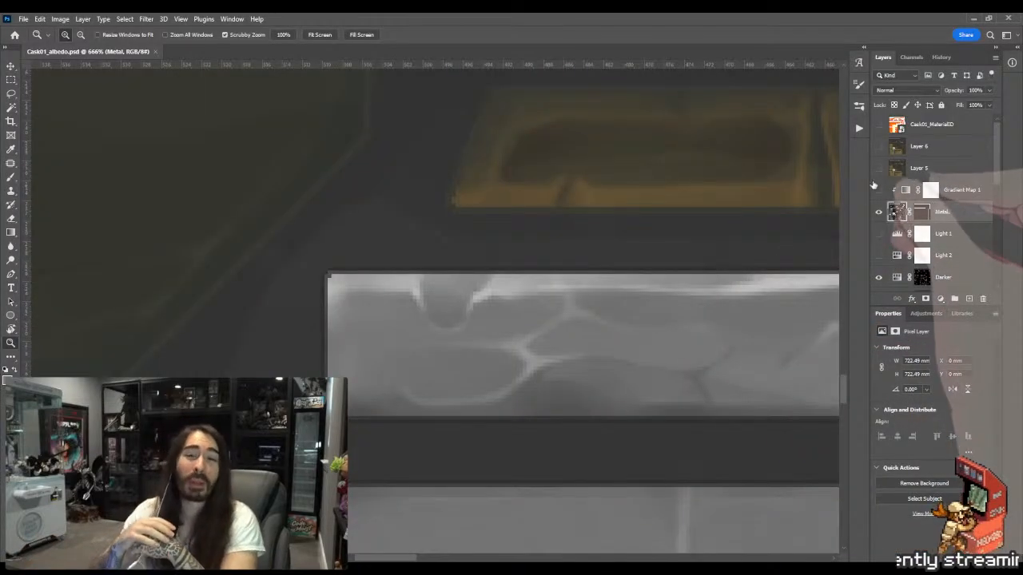
# Step: Look over the metal strips in Photoshop's albedo texture up close, comparing them with the barrel's bands in Marmoset Toolbag
pyautogui.moveTo(656, 309); pyautogui.dragTo(680, 395)
pyautogui.moveTo(260, 199); pyautogui.dragTo(412, 416)
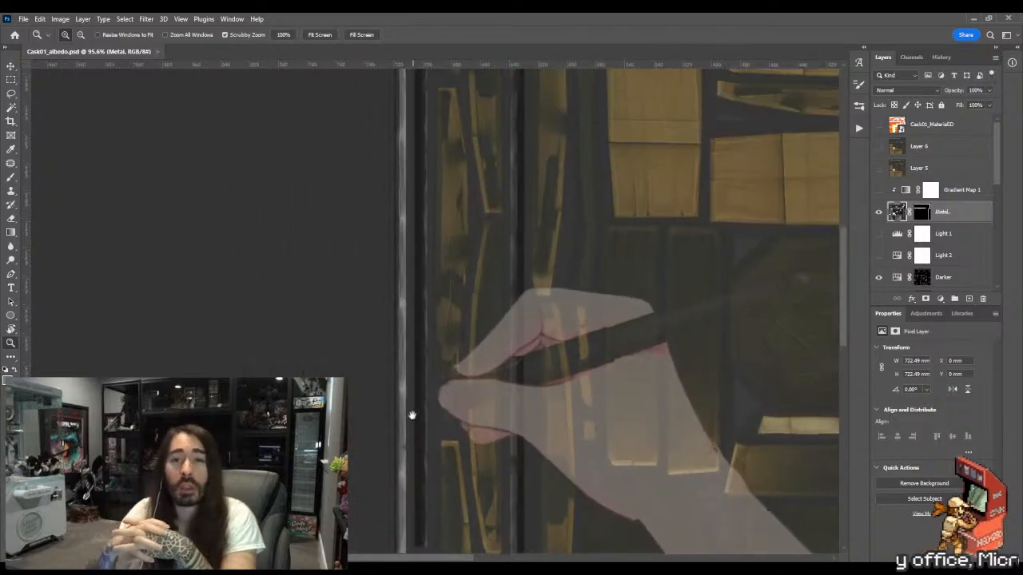
pyautogui.press('r')
pyautogui.moveTo(343, 383); pyautogui.dragTo(512, 428)
pyautogui.press('z')
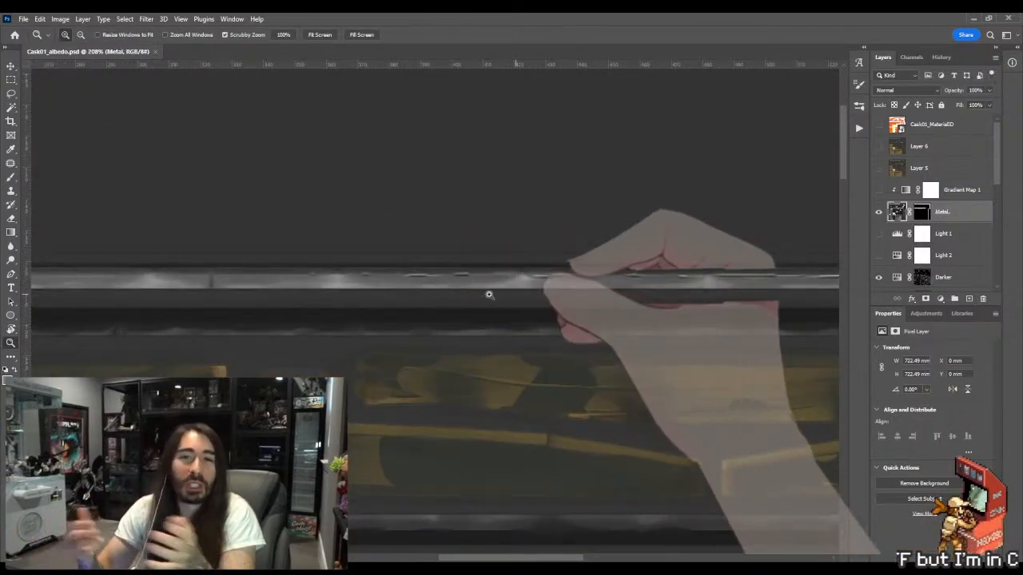
pyautogui.click(417, 300)
pyautogui.moveTo(417, 300); pyautogui.dragTo(406, 302)
pyautogui.moveTo(361, 394); pyautogui.dragTo(448, 258)
pyautogui.press('r')
pyautogui.moveTo(519, 305); pyautogui.dragTo(446, 444)
pyautogui.press('z')
pyautogui.moveTo(323, 292); pyautogui.dragTo(471, 305)
pyautogui.moveTo(250, 306); pyautogui.dragTo(322, 289)
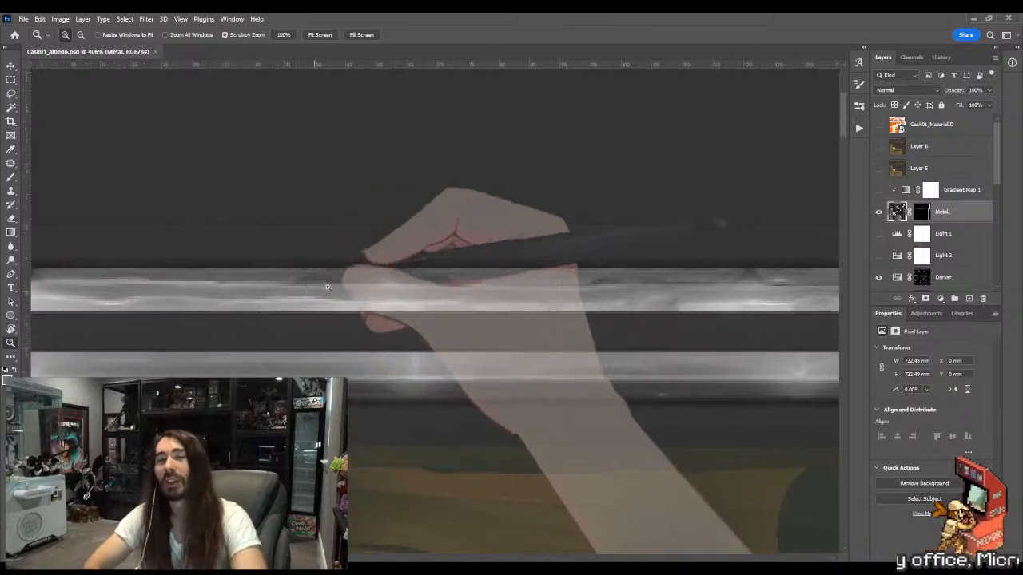
pyautogui.moveTo(471, 290); pyautogui.dragTo(543, 283)
pyautogui.press('b')
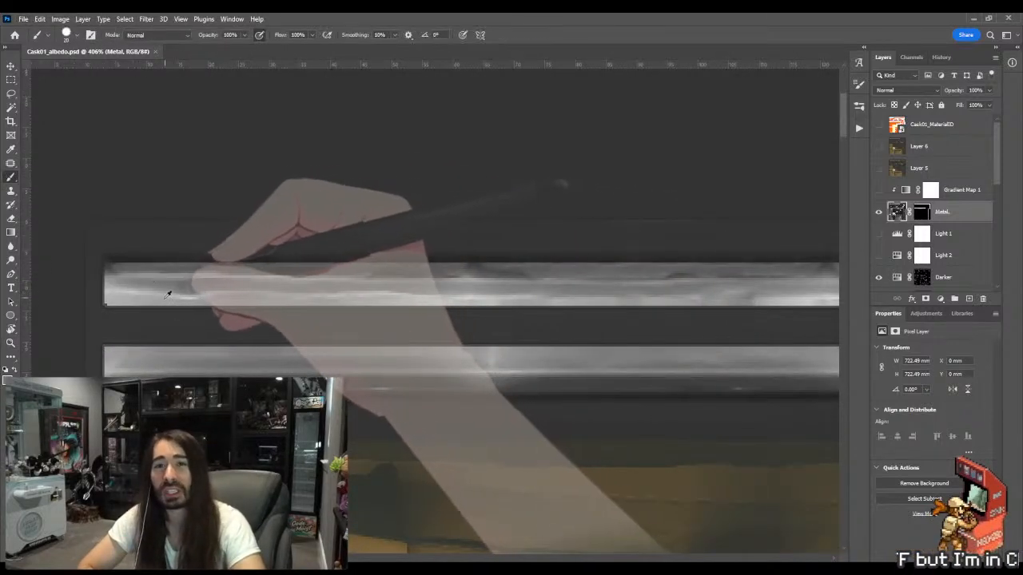
pyautogui.moveTo(262, 255); pyautogui.dragTo(450, 249)
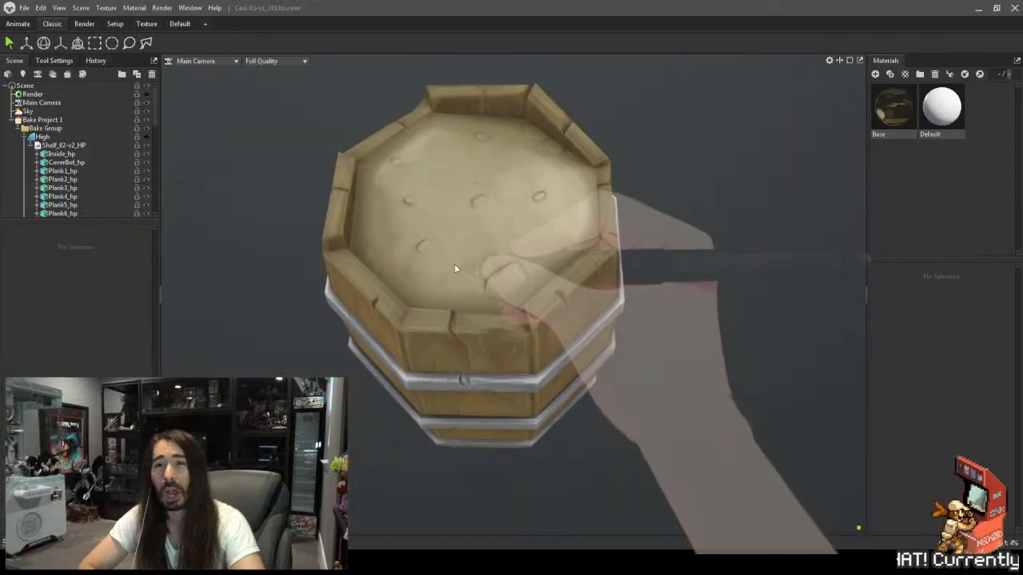
pyautogui.moveTo(454, 264); pyautogui.dragTo(498, 257)
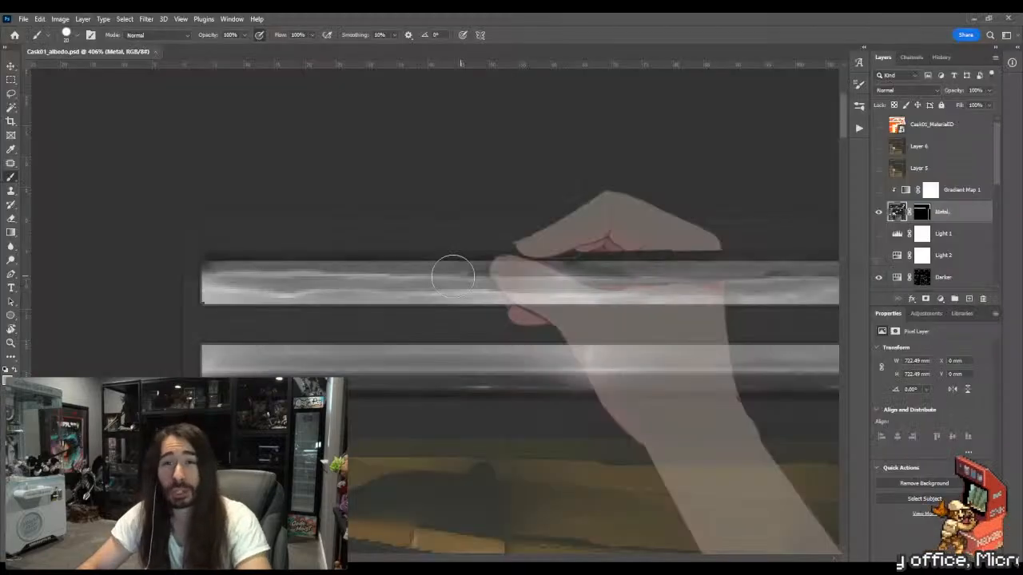
# Step: Brush light grey along the upper edge of the topmost metal strip, starting from its outer end
pyautogui.press('z')
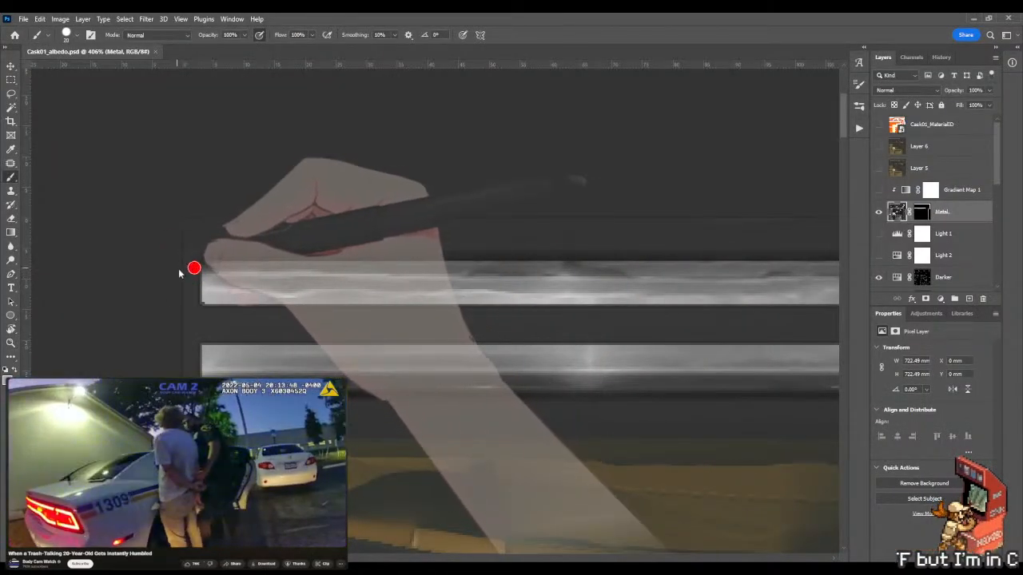
pyautogui.click(243, 272)
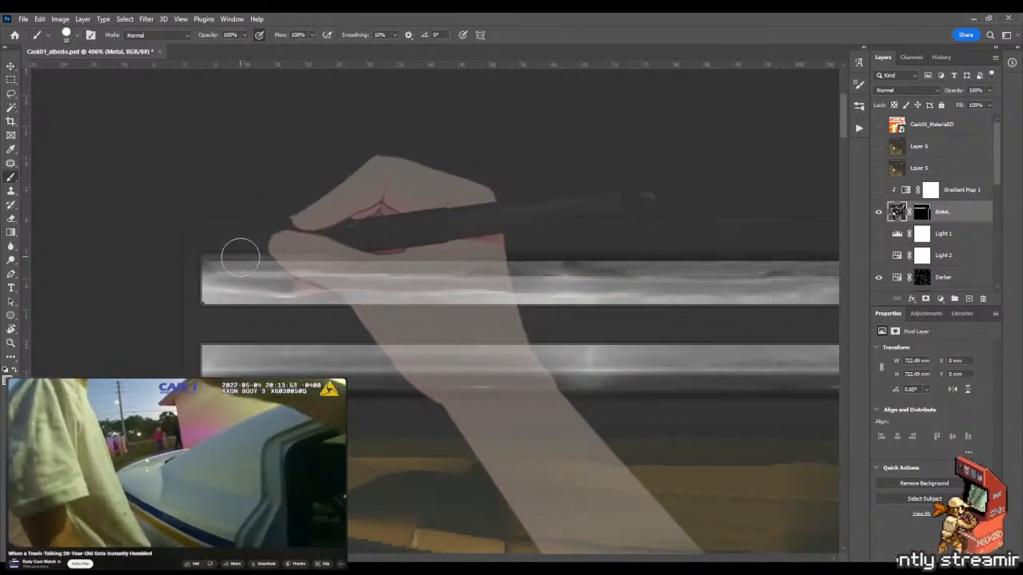
pyautogui.click(215, 267)
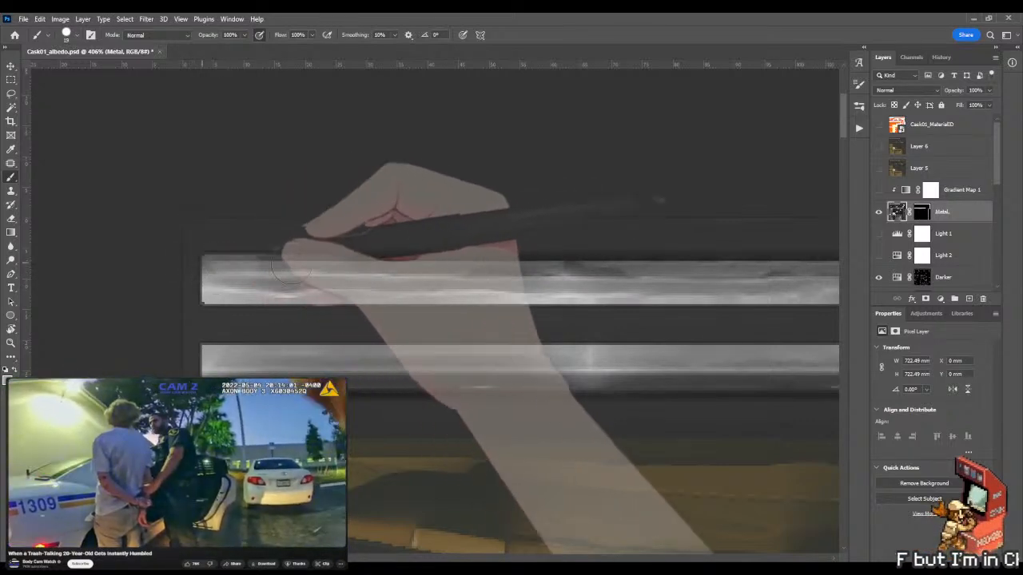
pyautogui.moveTo(218, 257); pyautogui.dragTo(463, 256)
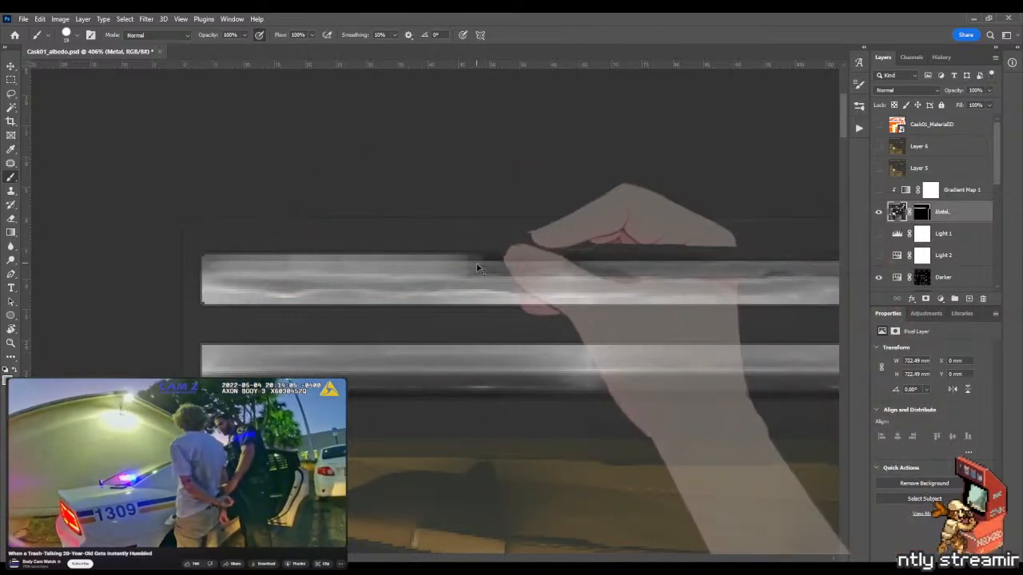
# Step: Save the albedo texture and check the extended grey edge on the barrel in Marmoset Toolbag, returning to Photoshop
pyautogui.hotkey('ctrl', 's')
pyautogui.hotkey('alt', 'Tab')
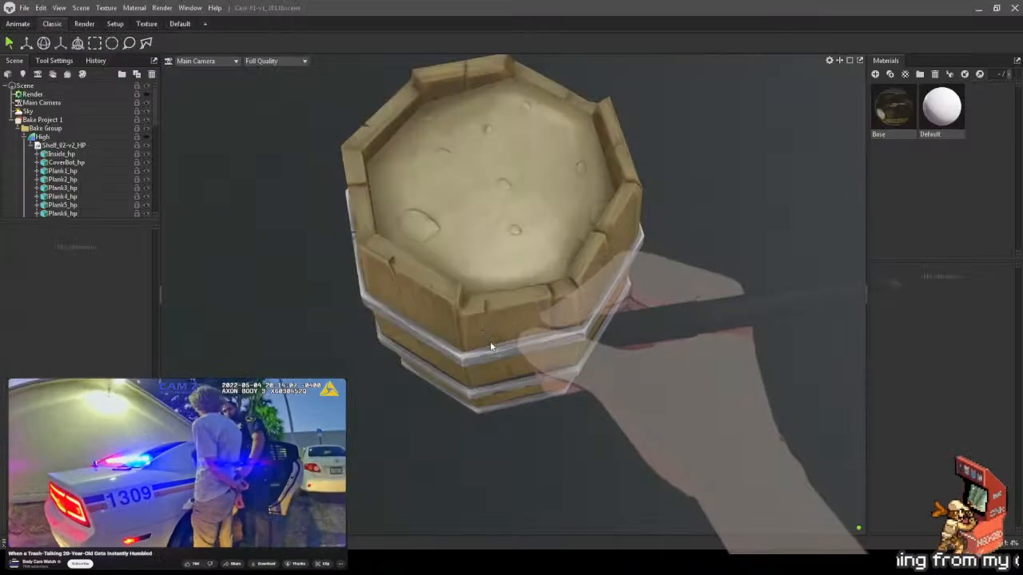
pyautogui.hotkey('alt', 'Tab')
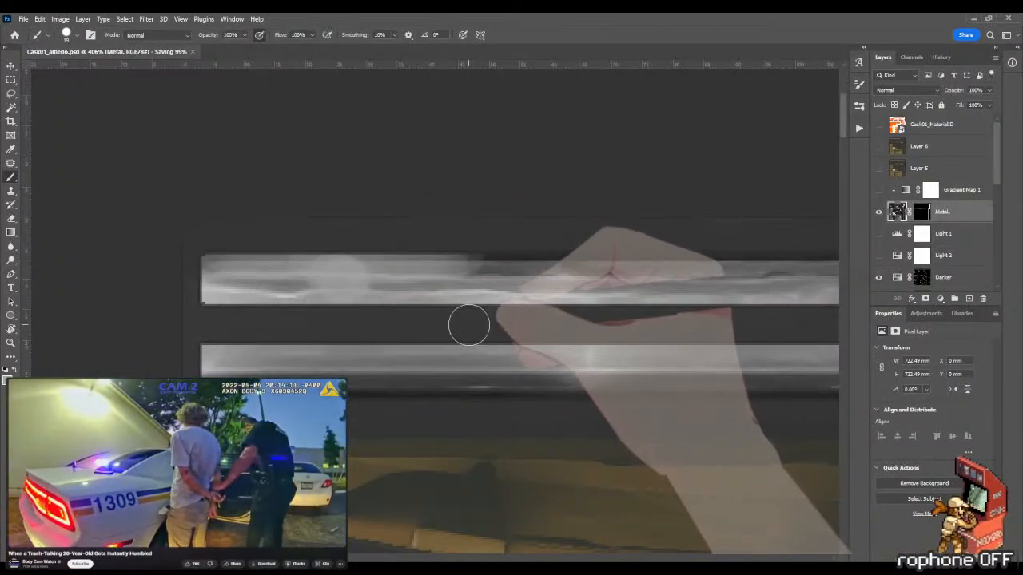
pyautogui.hotkey('alt', 'Tab')
pyautogui.hotkey('alt', 'Tab')
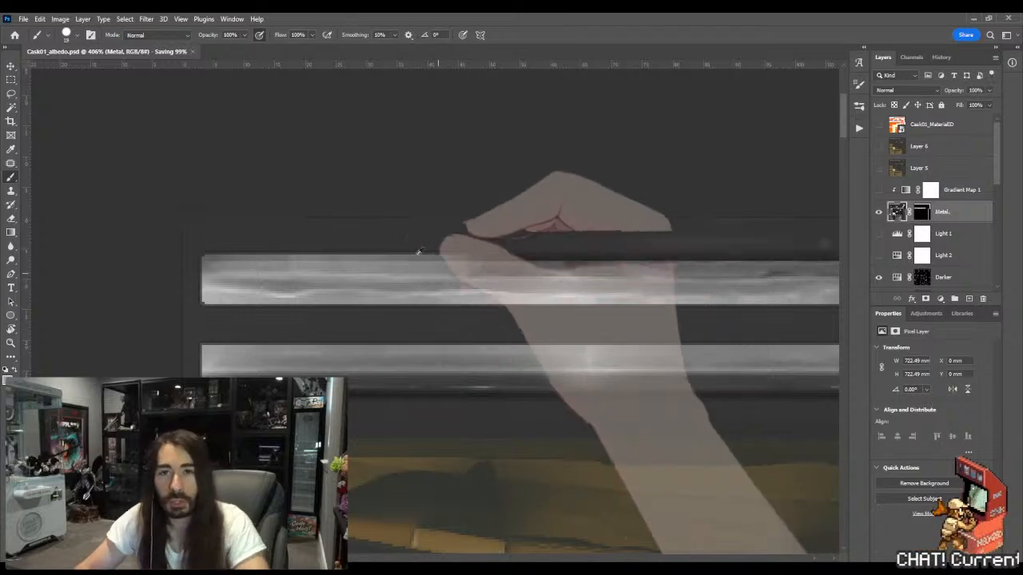
# Step: Paint a fine bright highlight near the outer end of the topmost metal strip with a small brush, sampling nearby grey
pyautogui.press('z')
pyautogui.moveTo(231, 301); pyautogui.dragTo(251, 285)
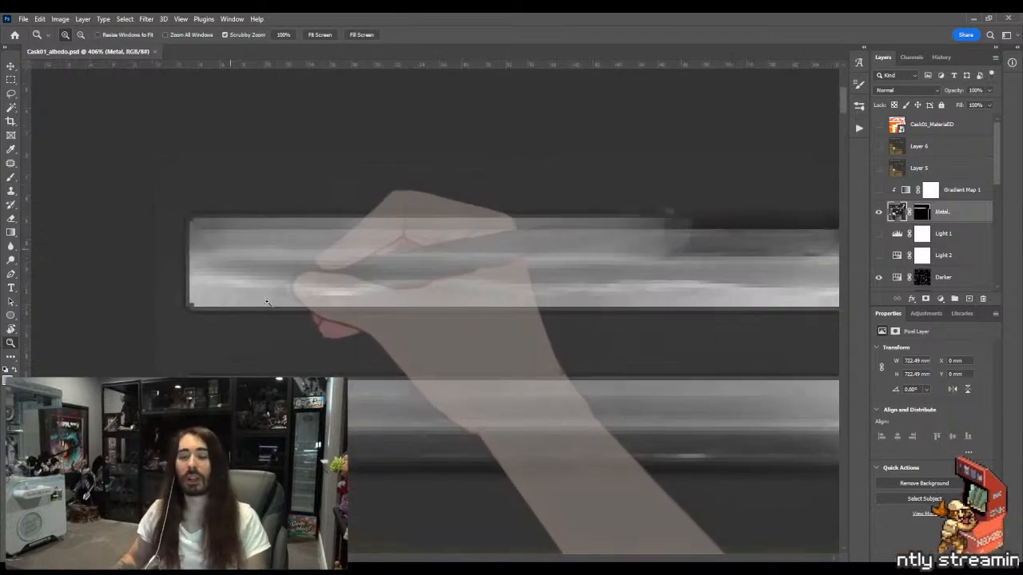
pyautogui.press('b')
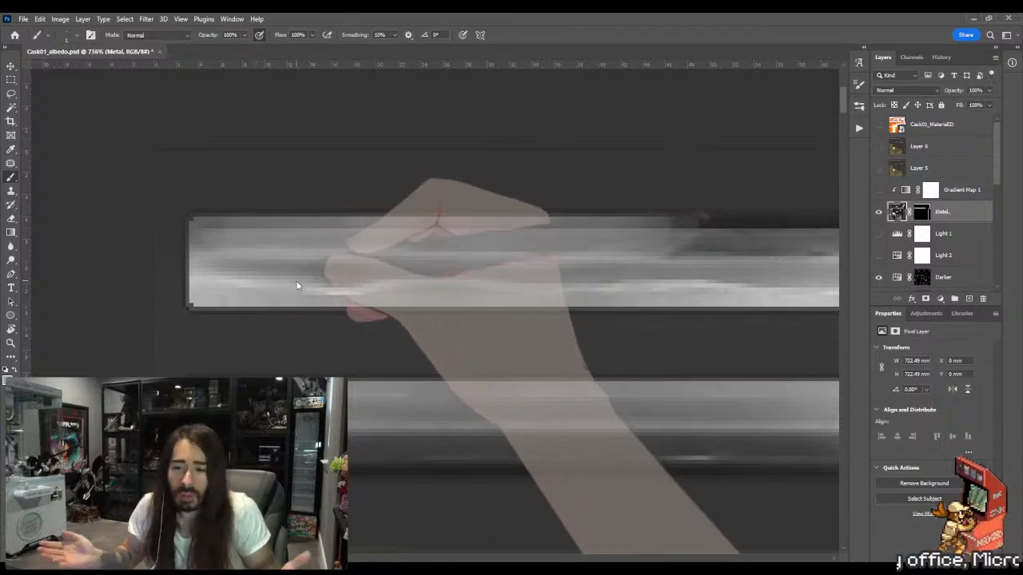
pyautogui.moveTo(296, 280)
pyautogui.mouseDown()
pyautogui.moveTo(389, 285)
pyautogui.moveTo(360, 293)
pyautogui.mouseUp()
pyautogui.keyDown('alt'); pyautogui.click(387, 288); pyautogui.keyUp('alt')
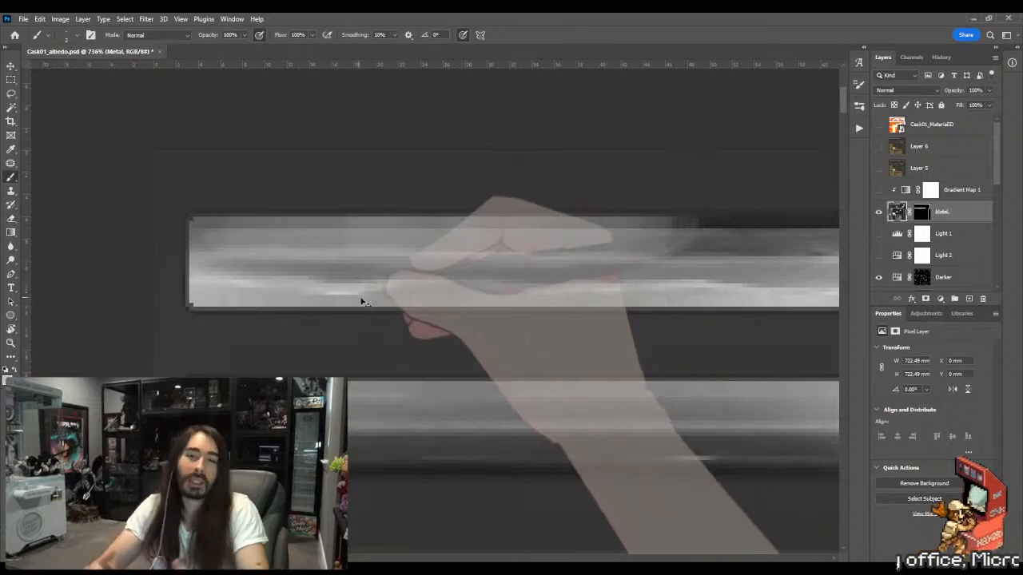
# Step: Examine the new highlight on the barrel's metal bands up close in Marmoset Toolbag
pyautogui.hotkey('alt', 'Tab')
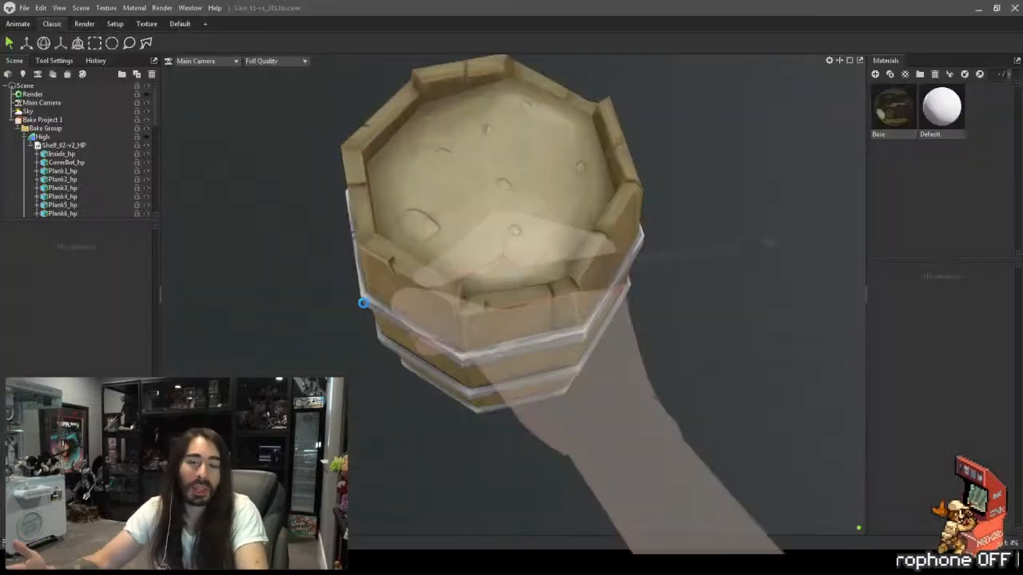
pyautogui.moveTo(365, 305); pyautogui.dragTo(500, 272)
pyautogui.scroll(-5, 500, 277)
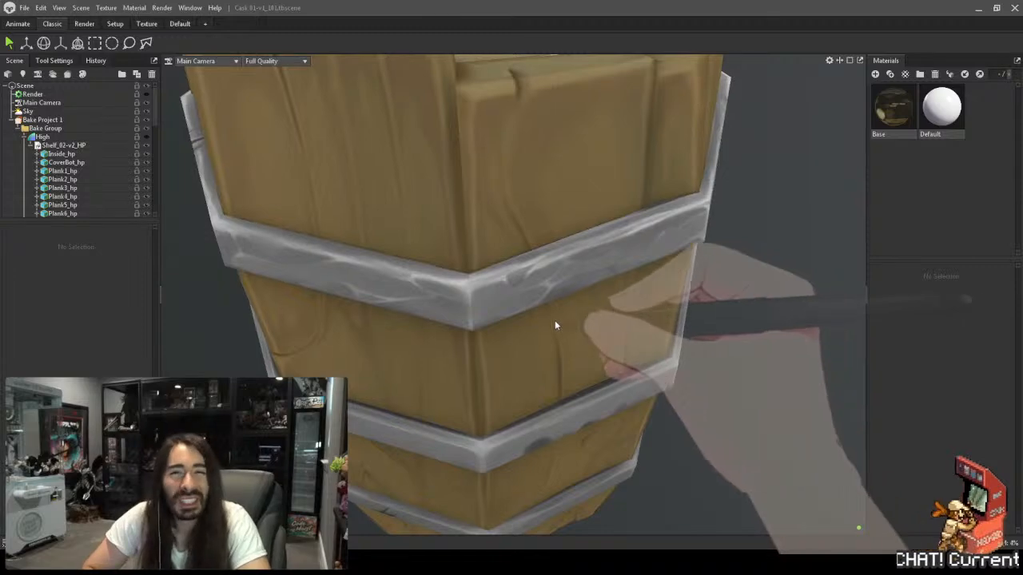
# Step: Return to Photoshop and extend the thin highlight along the topmost metal strip, sampling greys from the strip
pyautogui.hotkey('alt', 'Tab')
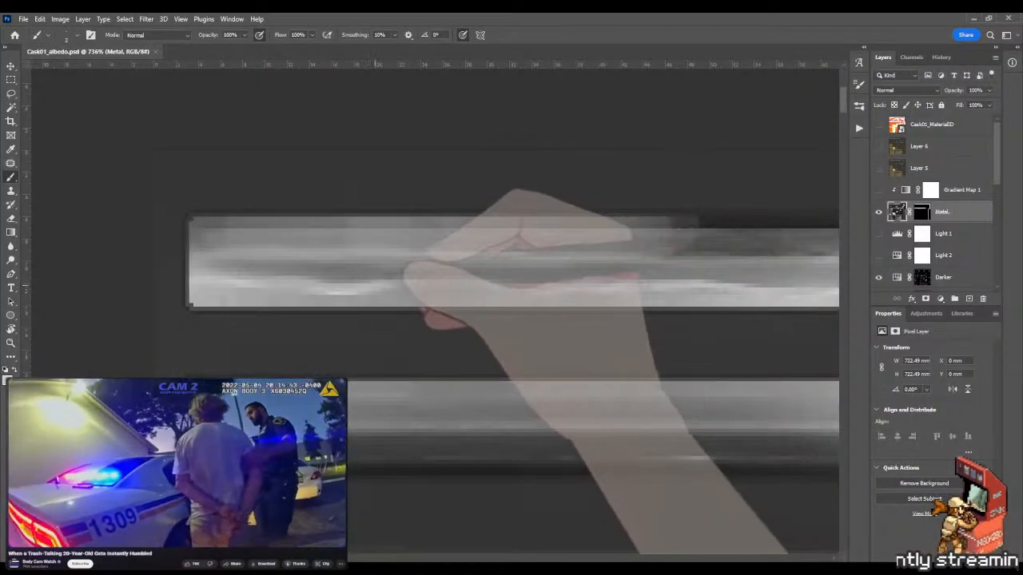
pyautogui.moveTo(374, 285); pyautogui.dragTo(635, 278)
pyautogui.moveTo(419, 285)
pyautogui.mouseDown()
pyautogui.moveTo(668, 278)
pyautogui.moveTo(440, 274)
pyautogui.mouseUp()
pyautogui.moveTo(374, 273)
pyautogui.mouseDown()
pyautogui.moveTo(503, 274)
pyautogui.moveTo(405, 272)
pyautogui.mouseUp()
pyautogui.keyDown('alt'); pyautogui.click(536, 275); pyautogui.keyUp('alt')
pyautogui.keyDown('alt'); pyautogui.click(510, 277); pyautogui.keyUp('alt')
pyautogui.moveTo(509, 277); pyautogui.dragTo(328, 273)
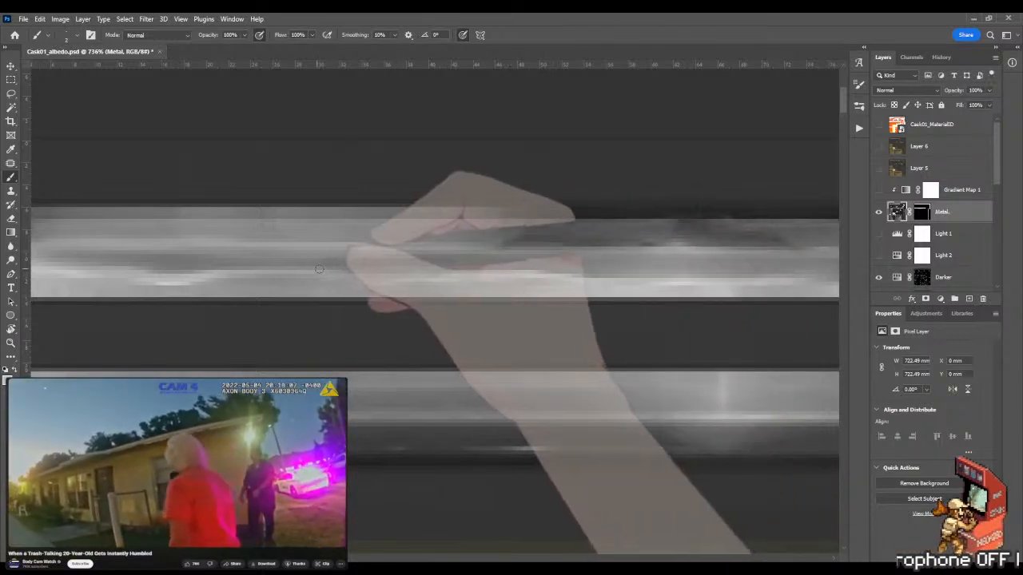
# Step: Resample the strip's grey and paint over the highlight's uneven stretches to even out the line
pyautogui.moveTo(448, 276); pyautogui.dragTo(380, 274)
pyautogui.keyDown('alt'); pyautogui.click(459, 276); pyautogui.keyUp('alt')
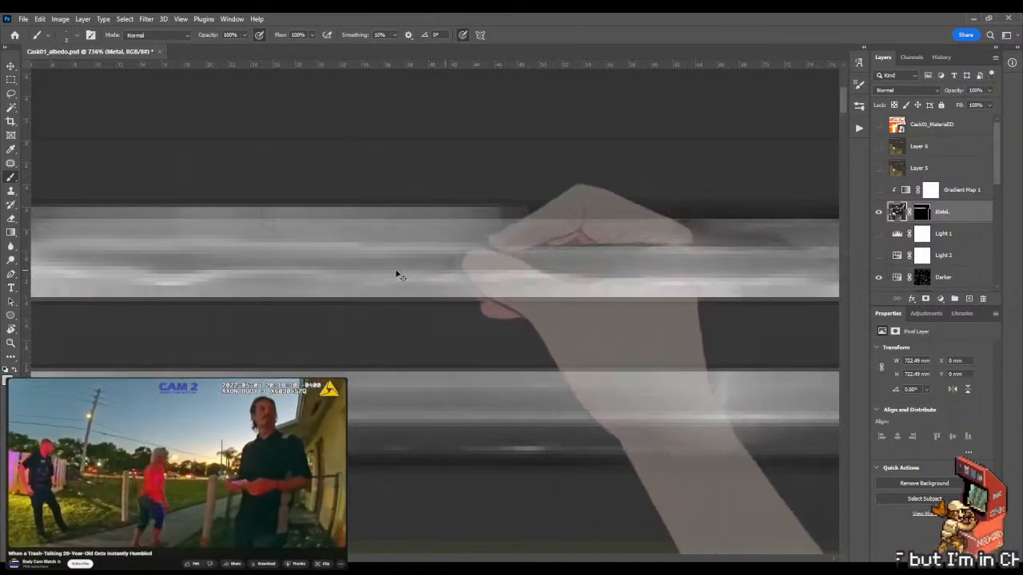
pyautogui.moveTo(457, 277)
pyautogui.mouseDown()
pyautogui.moveTo(329, 274)
pyautogui.moveTo(376, 273)
pyautogui.mouseUp()
pyautogui.keyDown('alt'); pyautogui.click(457, 276); pyautogui.keyUp('alt')
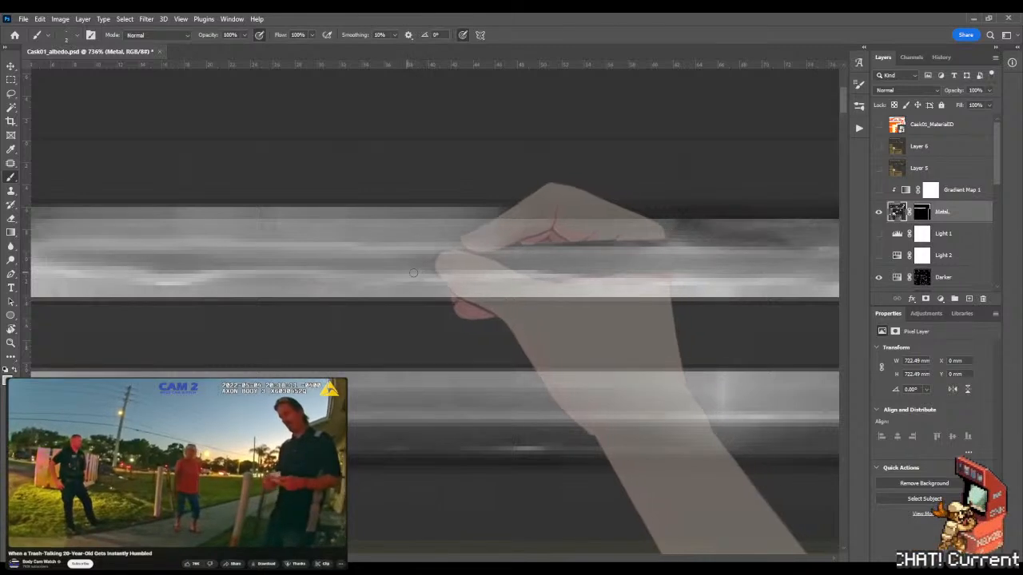
pyautogui.moveTo(520, 276); pyautogui.dragTo(334, 269)
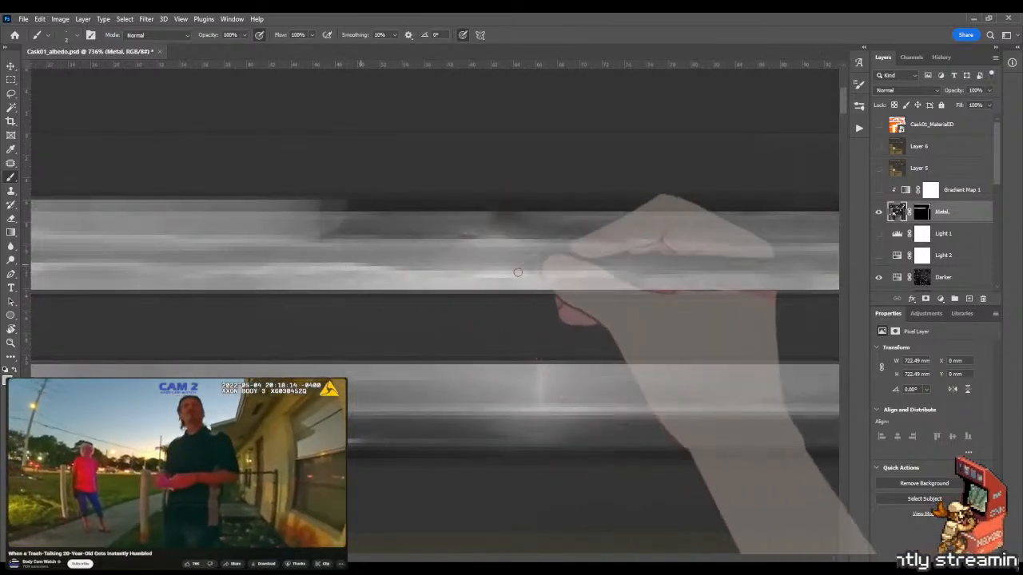
# Step: Continue the highlight farther along the topmost strip and paint a chipped break into its line
pyautogui.moveTo(517, 274)
pyautogui.mouseDown()
pyautogui.moveTo(378, 267)
pyautogui.moveTo(525, 268)
pyautogui.moveTo(429, 271)
pyautogui.mouseUp()
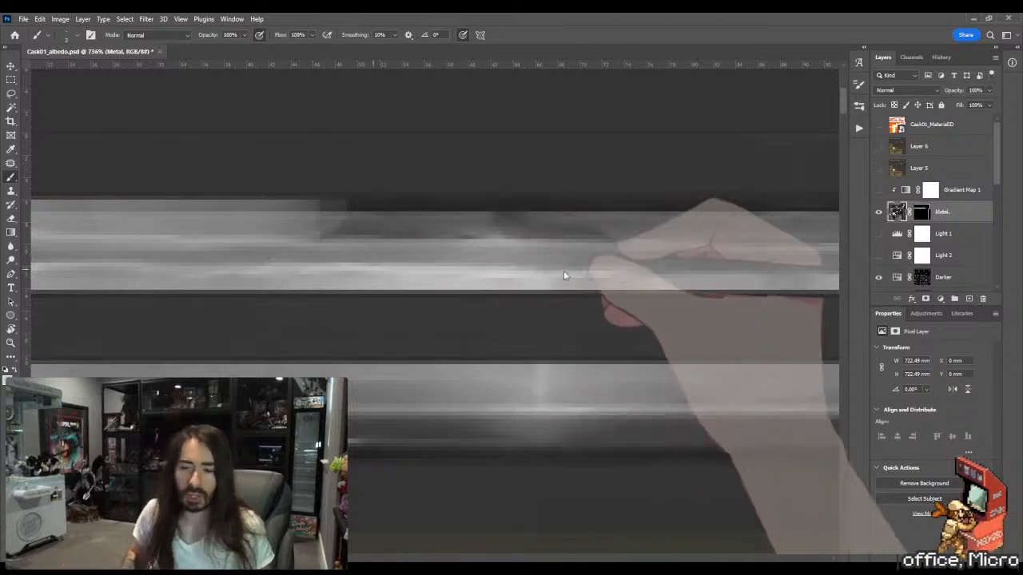
pyautogui.moveTo(524, 267); pyautogui.dragTo(323, 257)
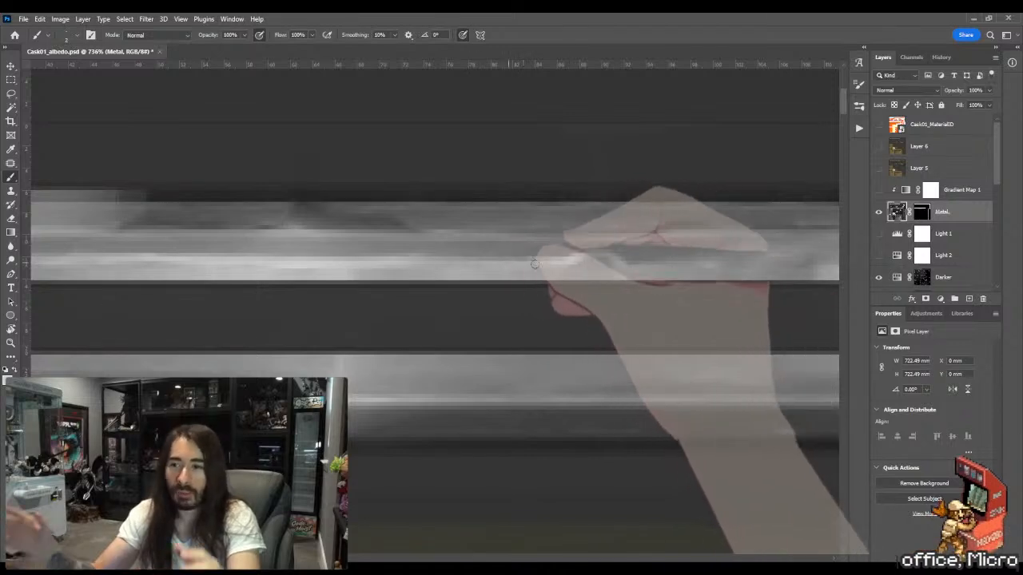
pyautogui.moveTo(542, 263); pyautogui.dragTo(372, 258)
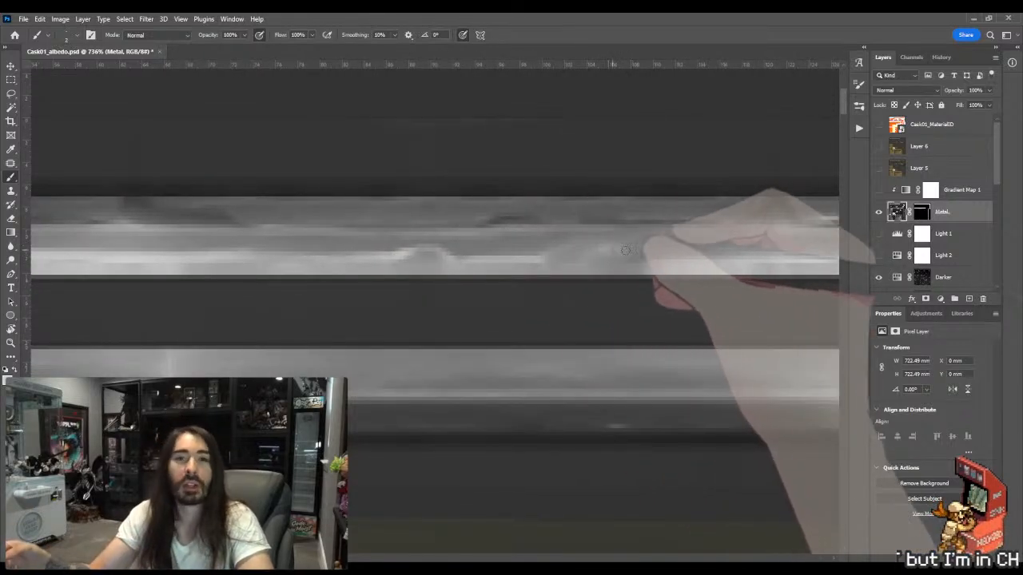
# Step: Examine the continued highlight and its chipped break on the barrel in Marmoset Toolbag, and return to Photoshop
pyautogui.hotkey('alt', 'Tab')
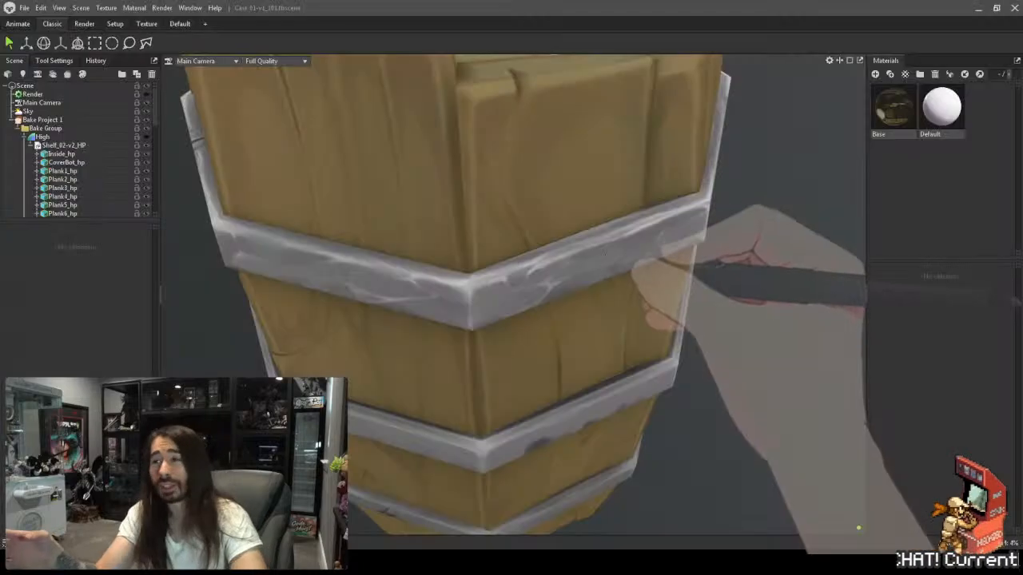
pyautogui.hotkey('alt', 'Tab')
pyautogui.hotkey('alt', 'Tab')
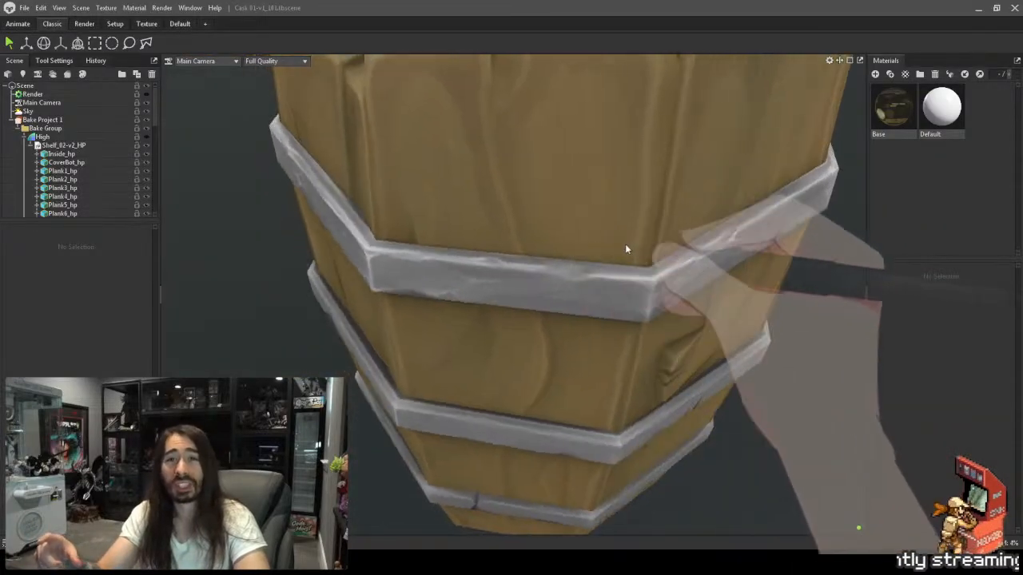
pyautogui.moveTo(642, 254); pyautogui.dragTo(653, 273)
pyautogui.hotkey('alt', 'Tab')
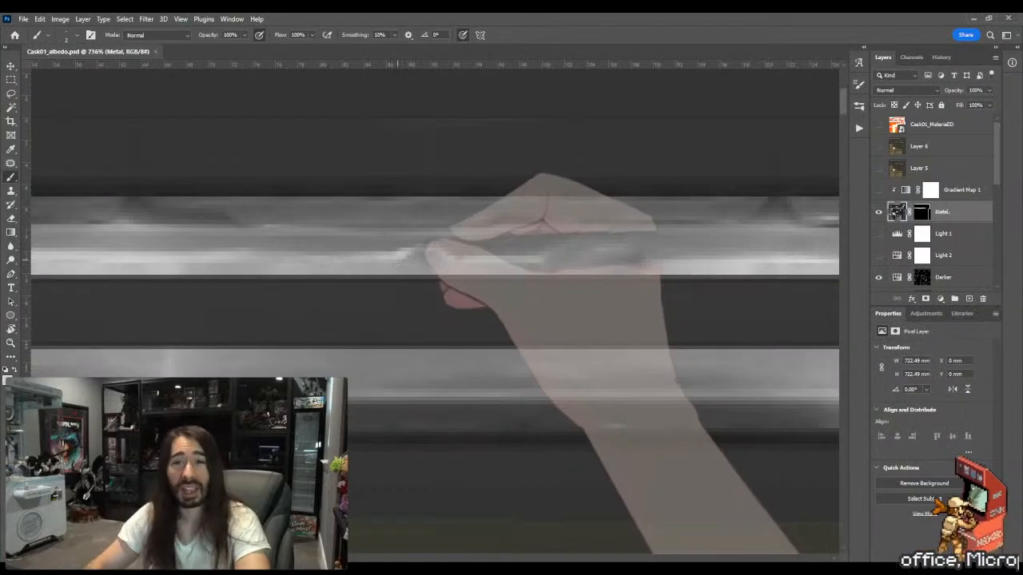
# Step: Blend the bright highlight along the topmost metal strip with the Mixer Brush, working back toward the strip's left end
pyautogui.moveTo(399, 260)
pyautogui.mouseDown()
pyautogui.moveTo(487, 262)
pyautogui.moveTo(405, 259)
pyautogui.moveTo(465, 248)
pyautogui.mouseUp()
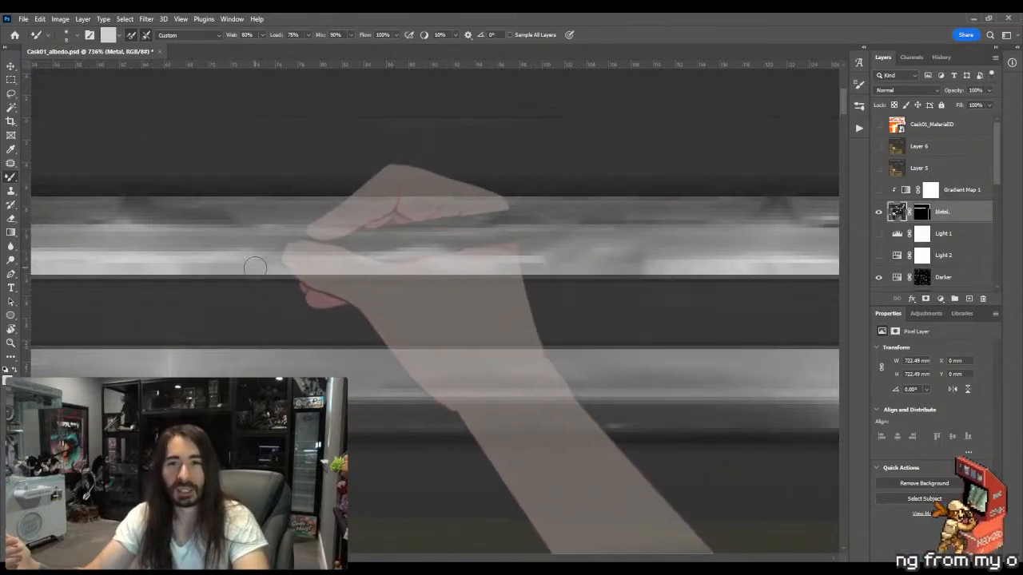
pyautogui.moveTo(228, 271); pyautogui.dragTo(496, 282)
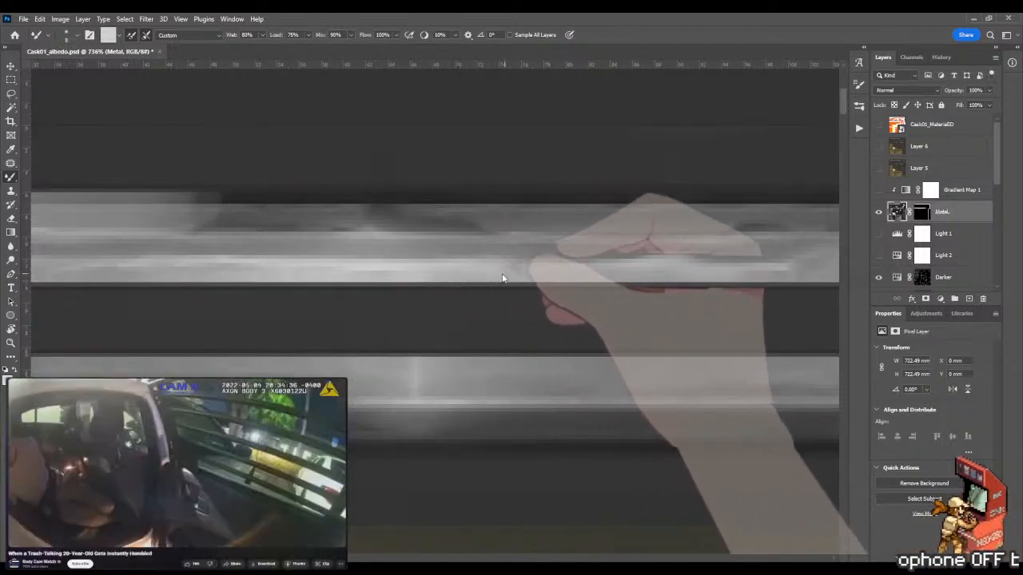
pyautogui.moveTo(434, 269); pyautogui.dragTo(489, 283)
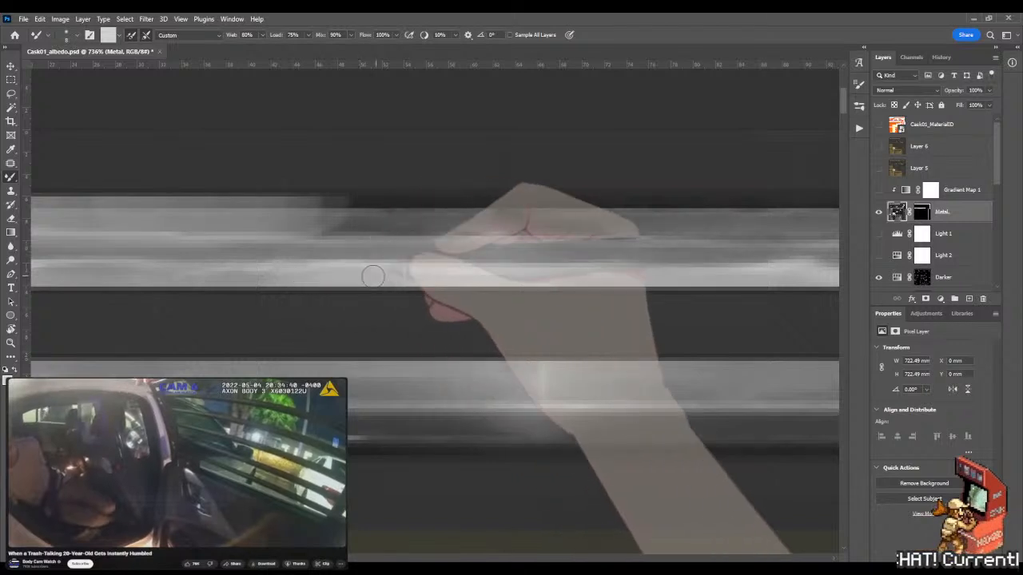
pyautogui.moveTo(399, 281); pyautogui.dragTo(585, 287)
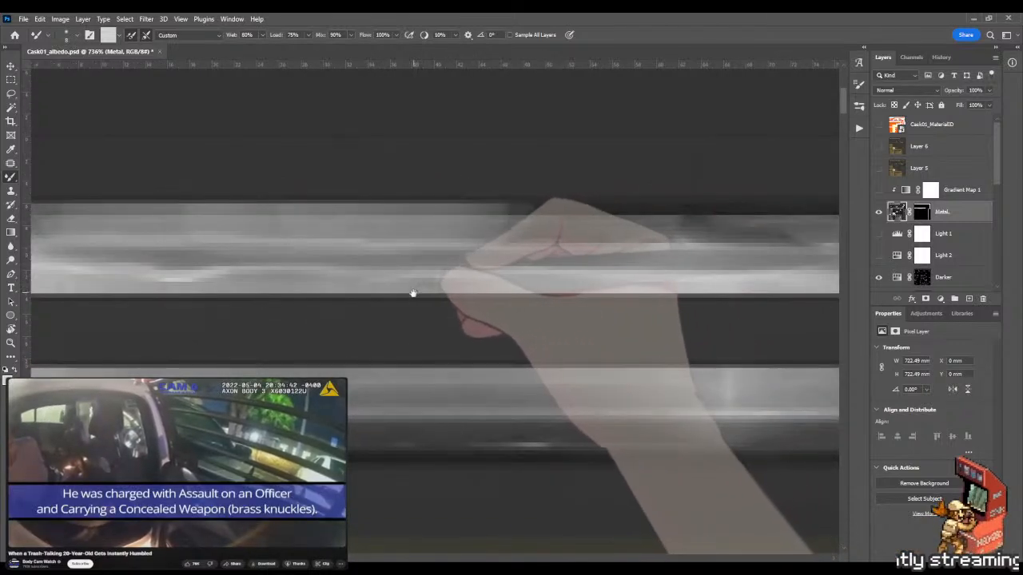
pyautogui.moveTo(402, 302); pyautogui.dragTo(448, 301)
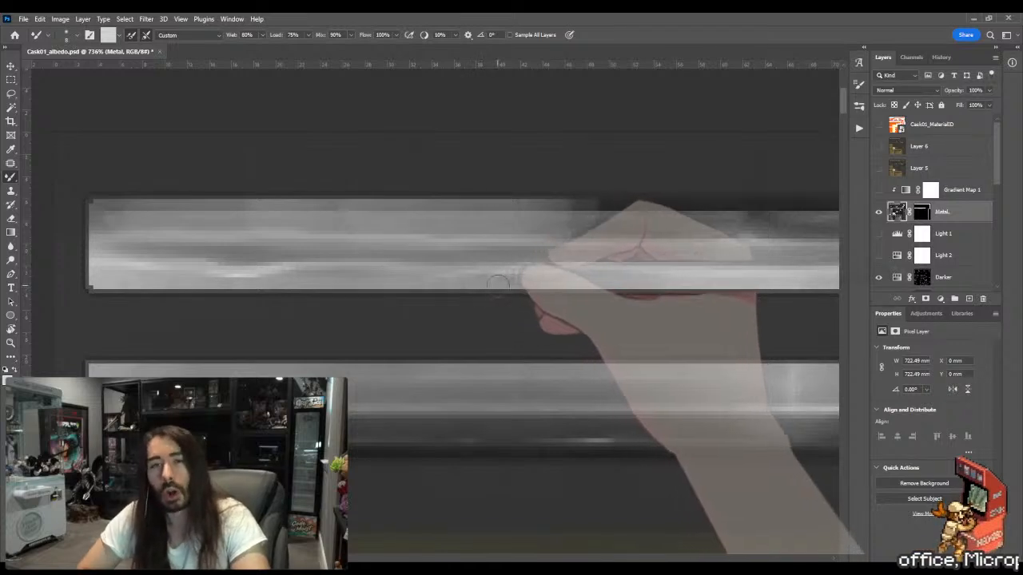
# Step: Swap to the dark paint colour and blend the highlight's lower edge at the left end of the topmost strip
pyautogui.press('x')
pyautogui.moveTo(559, 278)
pyautogui.mouseDown()
pyautogui.moveTo(479, 281)
pyautogui.moveTo(505, 287)
pyautogui.moveTo(331, 279)
pyautogui.moveTo(486, 286)
pyautogui.mouseUp()
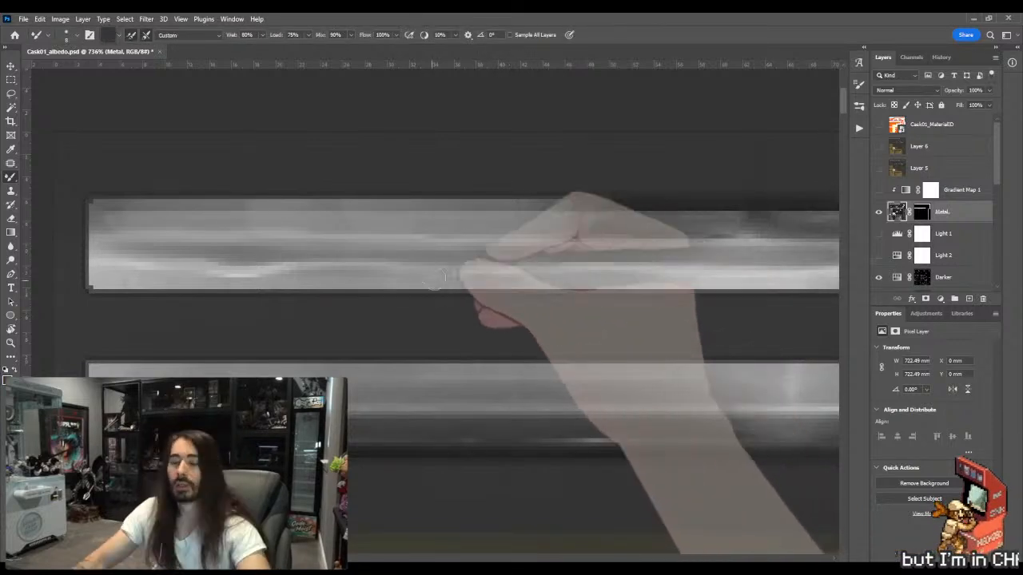
pyautogui.moveTo(505, 286)
pyautogui.mouseDown()
pyautogui.moveTo(408, 283)
pyautogui.moveTo(536, 286)
pyautogui.moveTo(297, 280)
pyautogui.moveTo(307, 286)
pyautogui.moveTo(301, 272)
pyautogui.moveTo(376, 273)
pyautogui.moveTo(302, 276)
pyautogui.moveTo(371, 281)
pyautogui.moveTo(335, 285)
pyautogui.moveTo(89, 280)
pyautogui.moveTo(103, 281)
pyautogui.mouseUp()
# Step: Smooth the highlight's hard edges and breaks with the Mixer Brush farther right along the topmost strip, alternating the two paint colours
pyautogui.moveTo(799, 342); pyautogui.dragTo(447, 279)
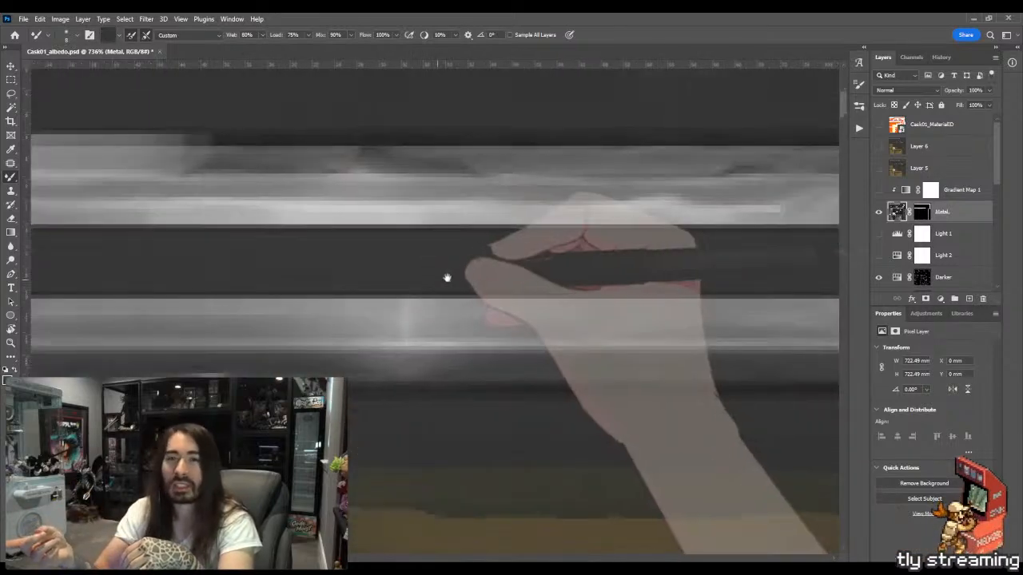
pyautogui.moveTo(655, 267)
pyautogui.mouseDown()
pyautogui.moveTo(317, 322)
pyautogui.moveTo(345, 327)
pyautogui.mouseUp()
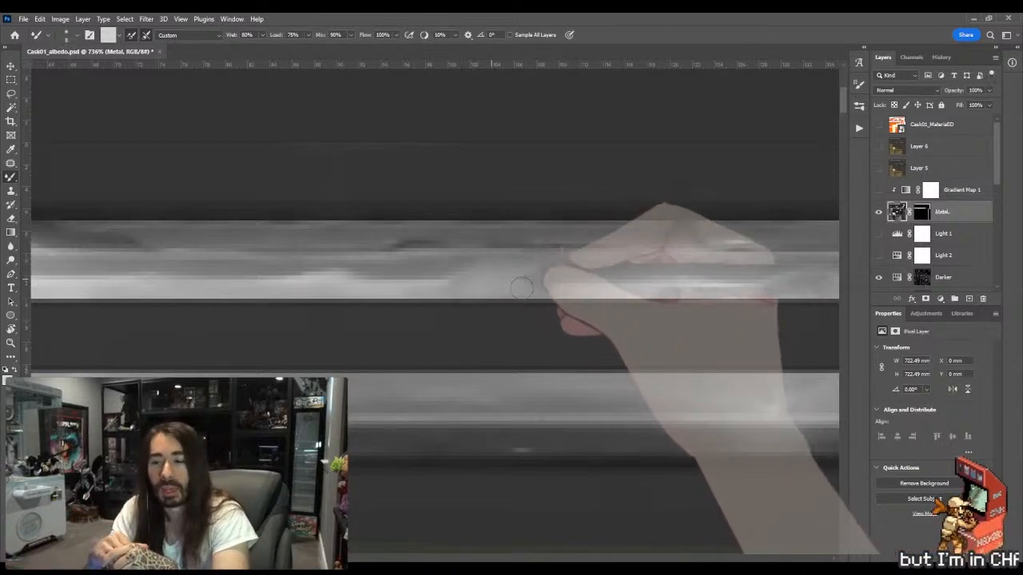
pyautogui.moveTo(589, 290); pyautogui.dragTo(439, 292)
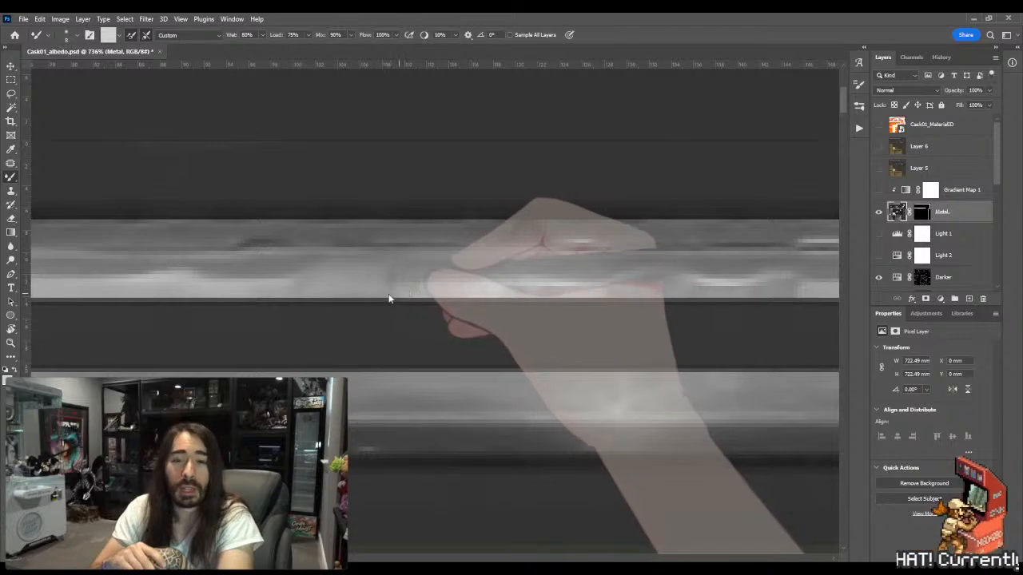
pyautogui.moveTo(602, 296); pyautogui.dragTo(466, 290)
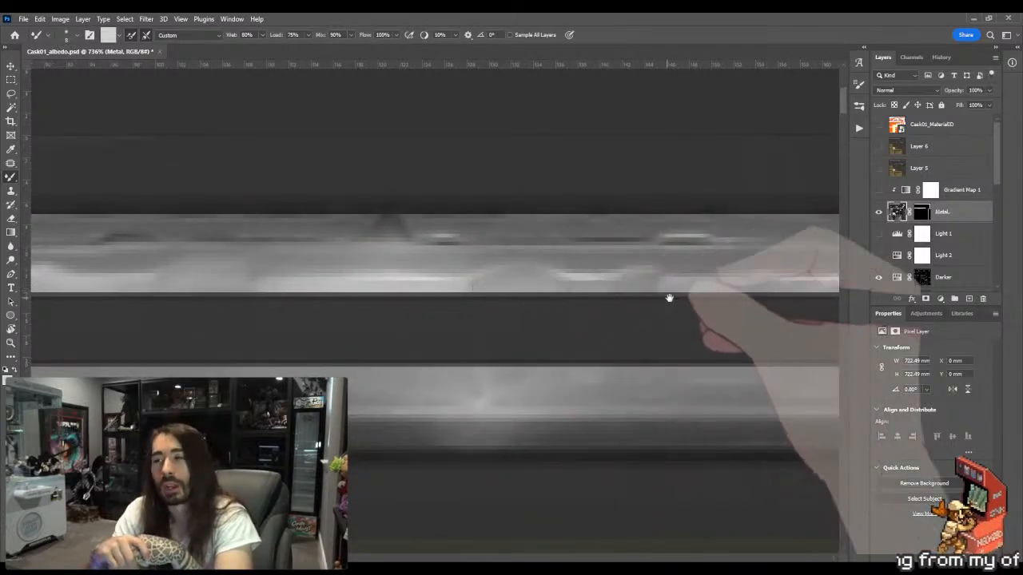
pyautogui.moveTo(669, 297); pyautogui.dragTo(575, 298)
pyautogui.press('x')
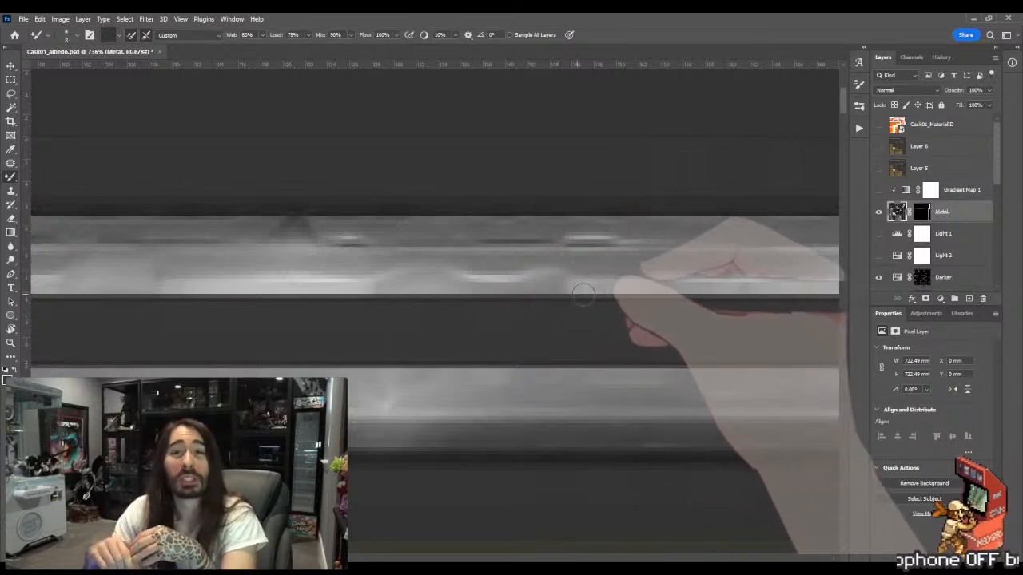
# Step: Continue blending the topmost strip's lower highlight with light grey up to the pair of dark vertical dents
pyautogui.moveTo(658, 290); pyautogui.dragTo(509, 293)
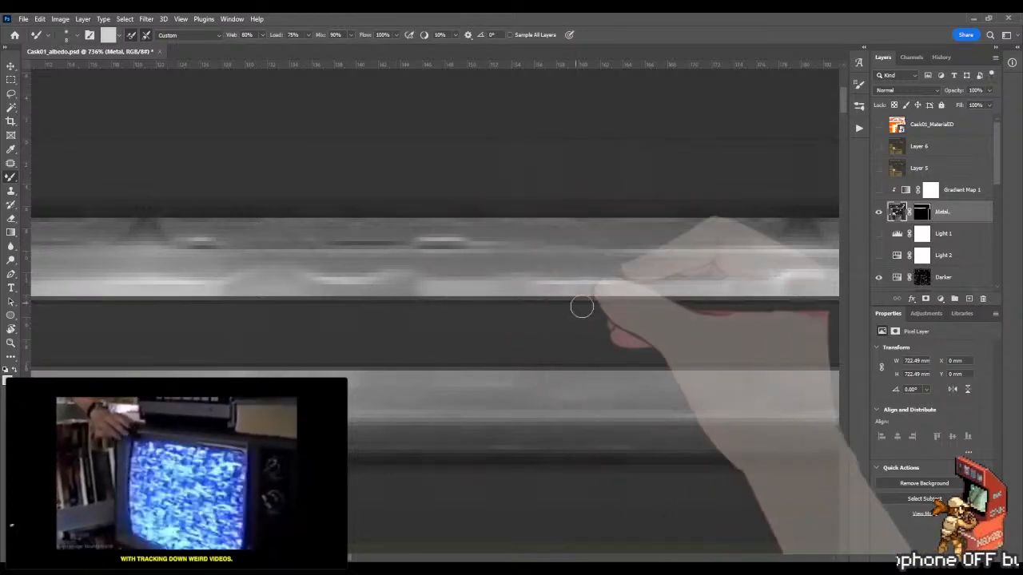
pyautogui.moveTo(582, 312); pyautogui.dragTo(470, 322)
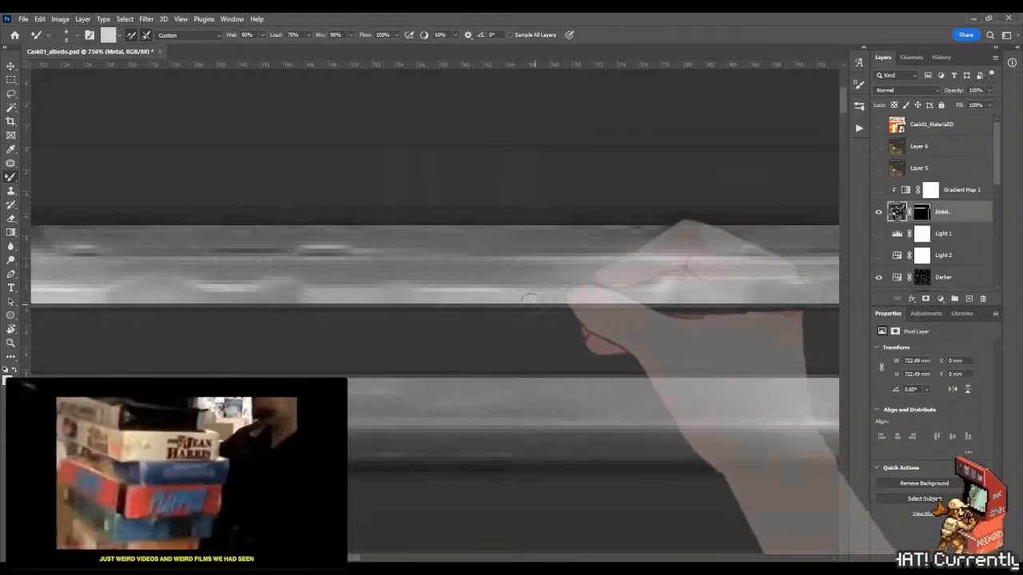
pyautogui.moveTo(528, 307); pyautogui.dragTo(391, 307)
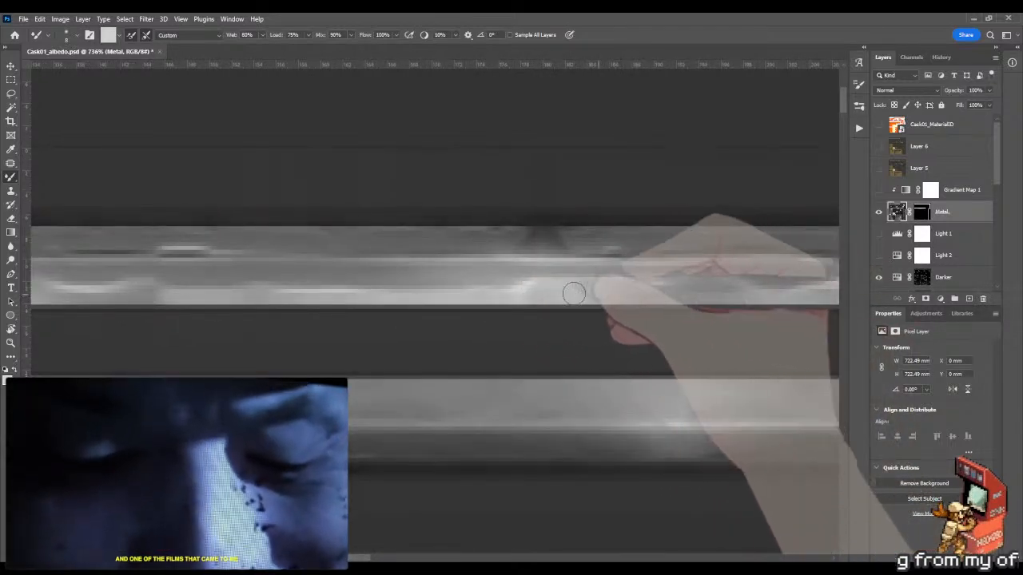
pyautogui.moveTo(607, 302); pyautogui.dragTo(460, 297)
pyautogui.press('z')
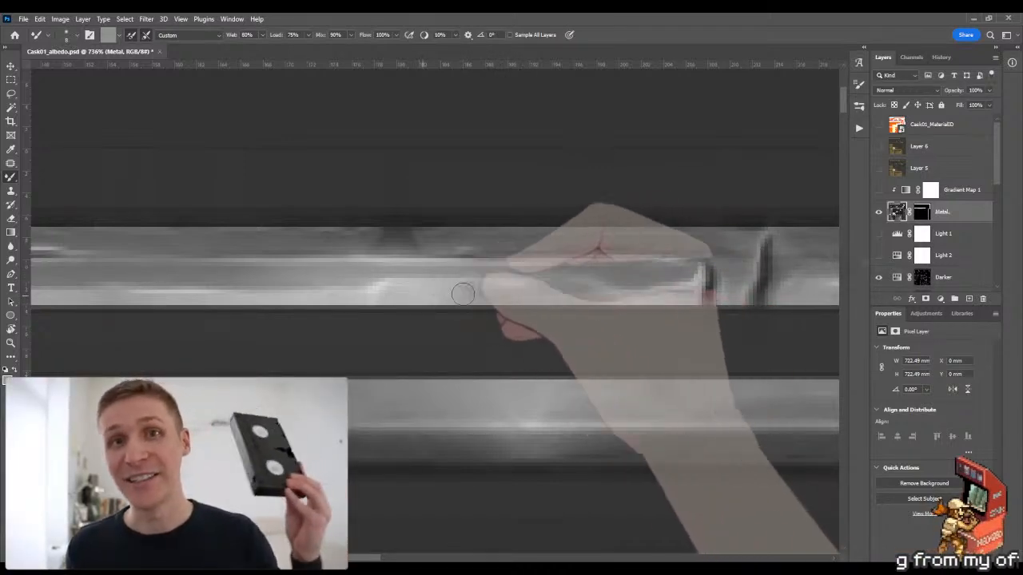
pyautogui.hscroll(2, 471, 297)
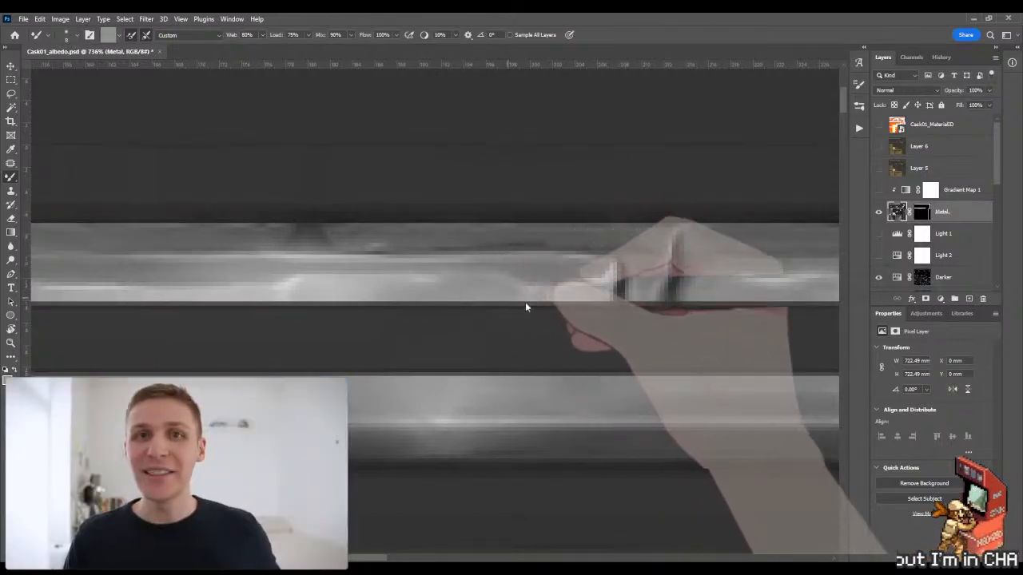
# Step: Sample a light grey from the strip and blend the highlight on the stretch just past the pair of vertical dents
pyautogui.moveTo(618, 305); pyautogui.dragTo(280, 280)
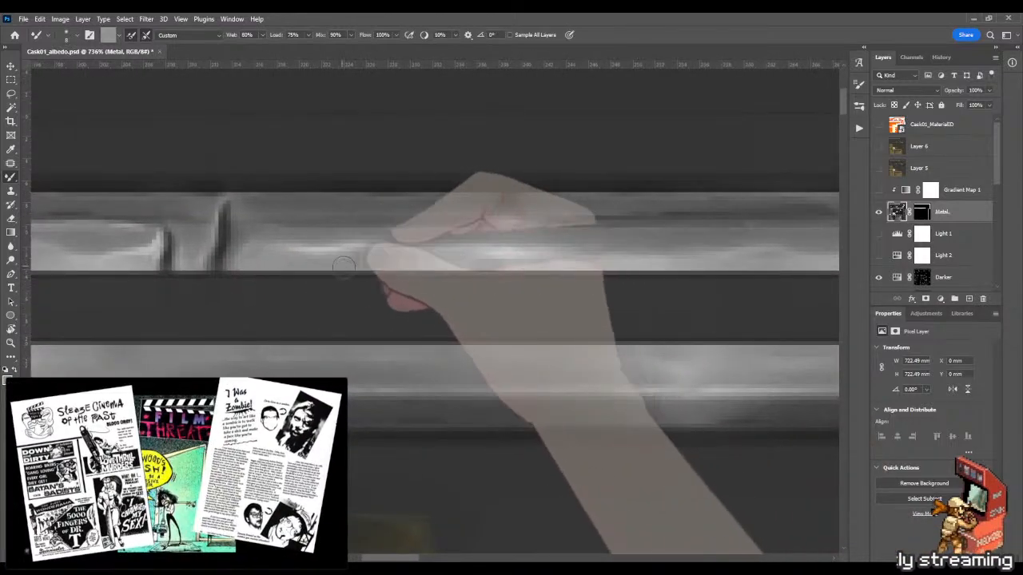
pyautogui.moveTo(351, 268)
pyautogui.mouseDown()
pyautogui.moveTo(461, 269)
pyautogui.moveTo(331, 270)
pyautogui.moveTo(471, 264)
pyautogui.mouseUp()
pyautogui.keyDown('alt'); pyautogui.click(465, 260); pyautogui.keyUp('alt')
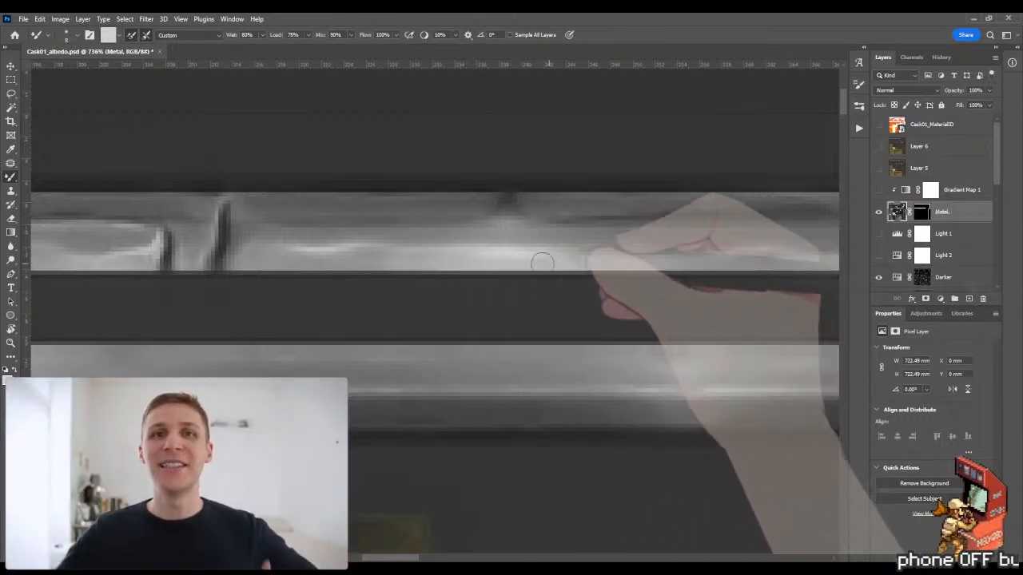
pyautogui.moveTo(579, 270); pyautogui.dragTo(429, 281)
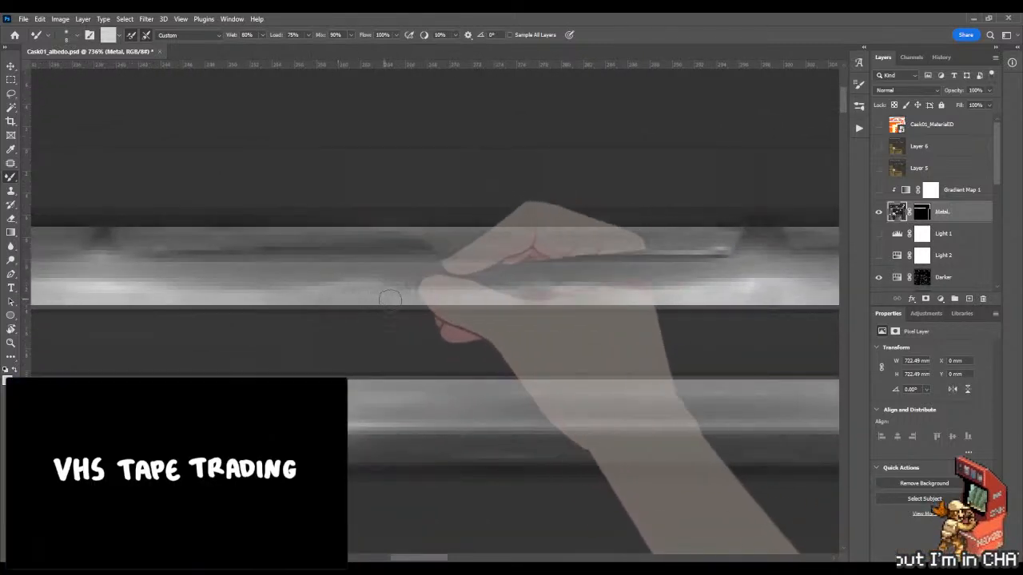
pyautogui.moveTo(531, 297); pyautogui.dragTo(405, 298)
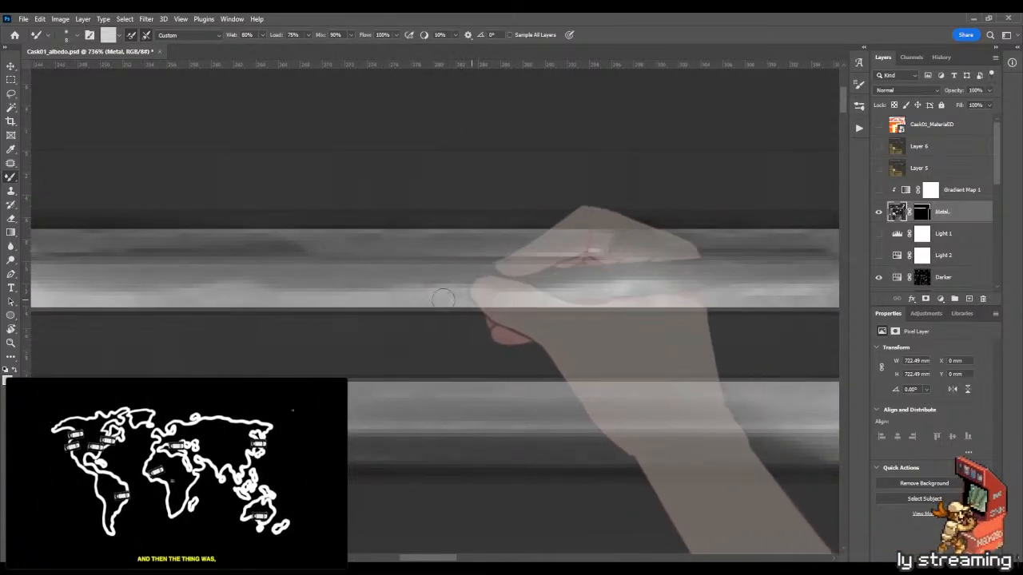
# Step: Soften the highlight's bright spots along the middle stretch of the topmost strip, up to the next dark vertical crack
pyautogui.moveTo(529, 311); pyautogui.dragTo(432, 303)
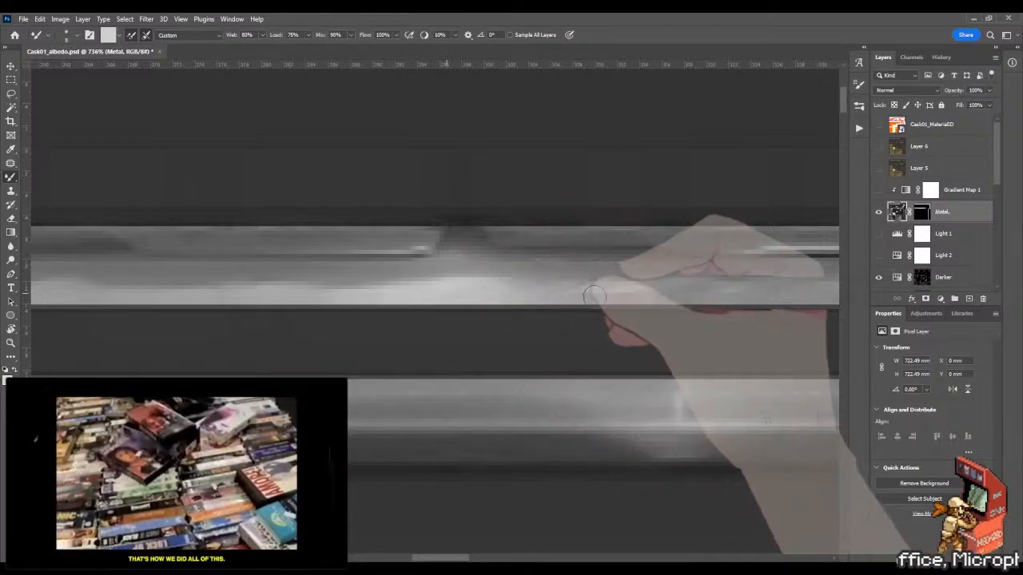
pyautogui.moveTo(594, 296); pyautogui.dragTo(411, 285)
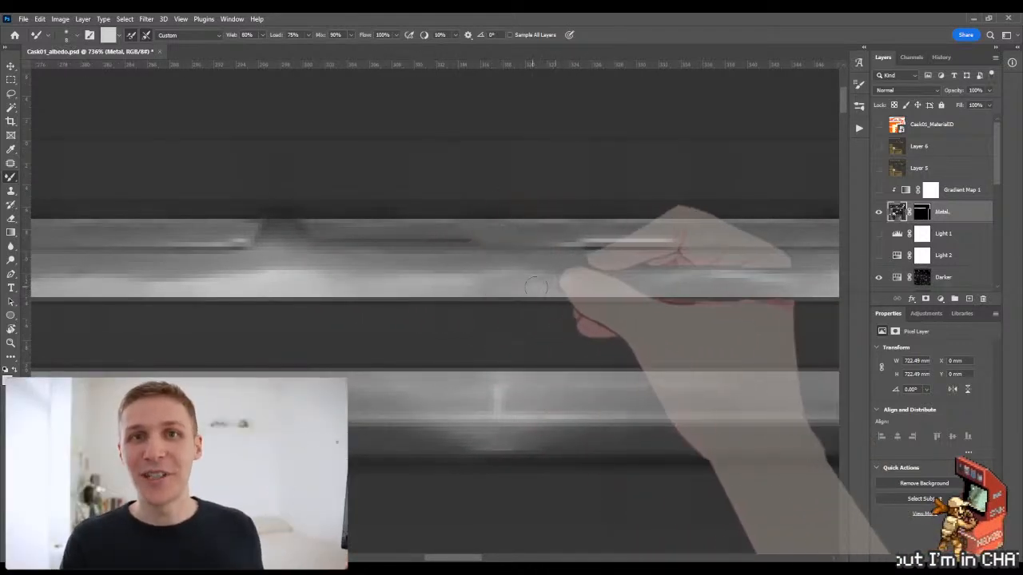
pyautogui.moveTo(518, 287); pyautogui.dragTo(433, 299)
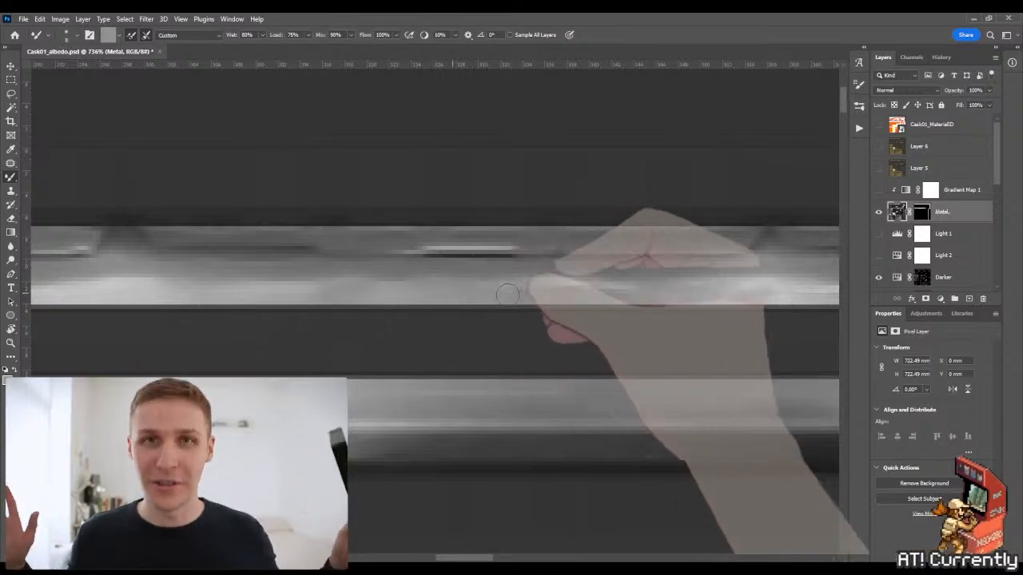
pyautogui.moveTo(577, 292); pyautogui.dragTo(382, 288)
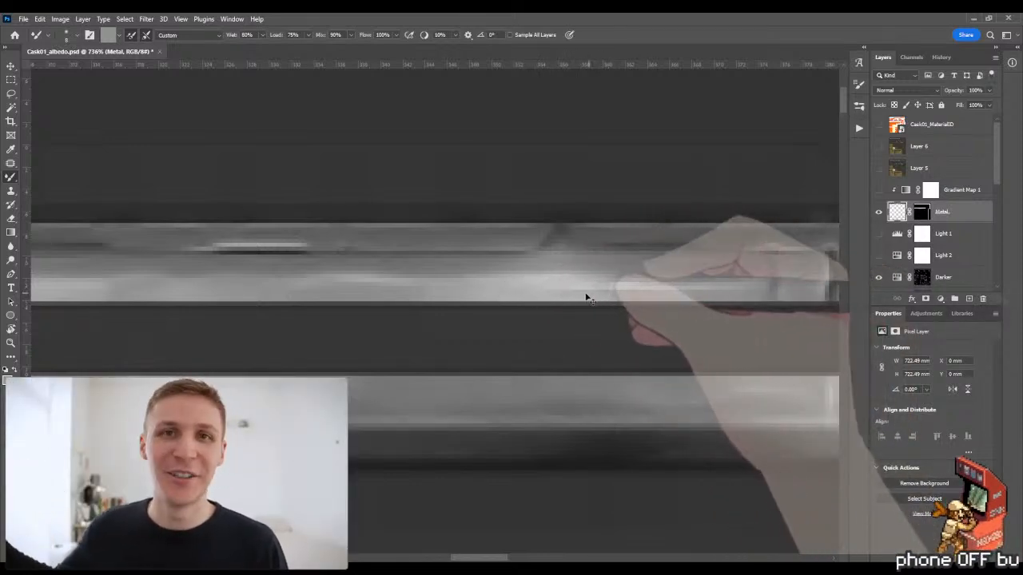
pyautogui.moveTo(691, 292); pyautogui.dragTo(498, 292)
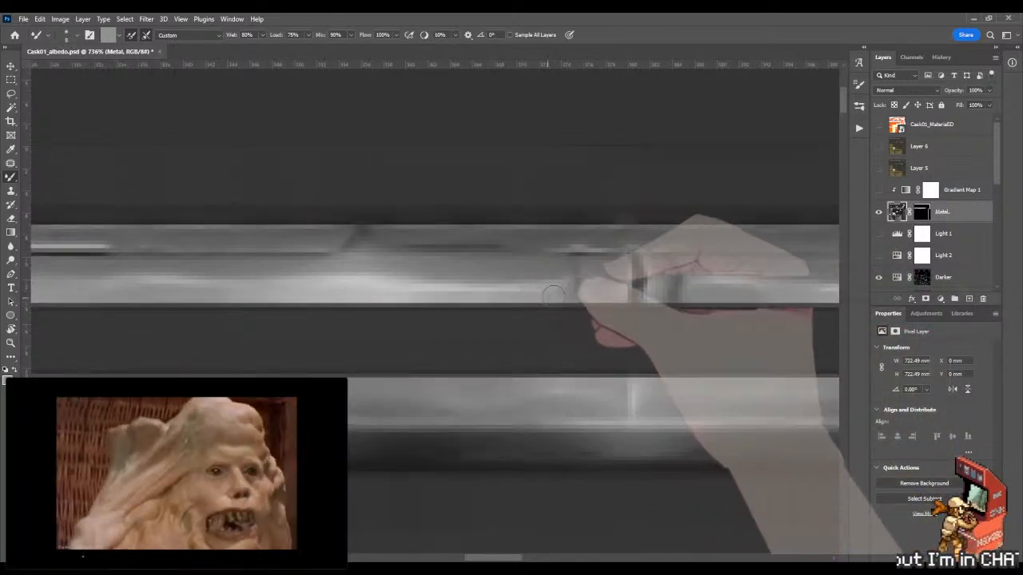
# Step: Blend the highlight beyond the dark vertical crack toward the right part of the topmost strip
pyautogui.moveTo(437, 302); pyautogui.dragTo(410, 294)
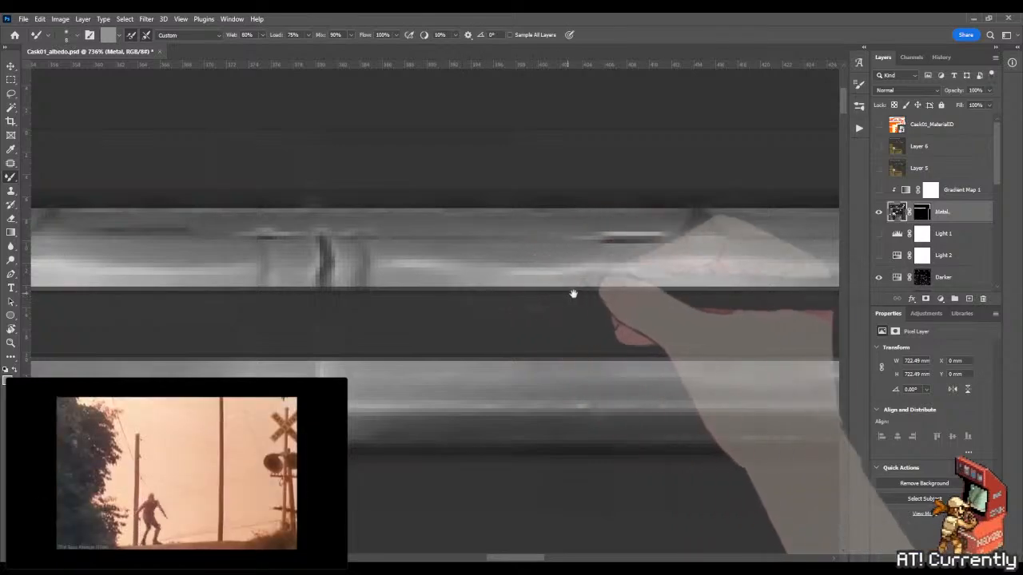
pyautogui.moveTo(584, 292)
pyautogui.mouseDown()
pyautogui.moveTo(450, 292)
pyautogui.moveTo(464, 292)
pyautogui.mouseUp()
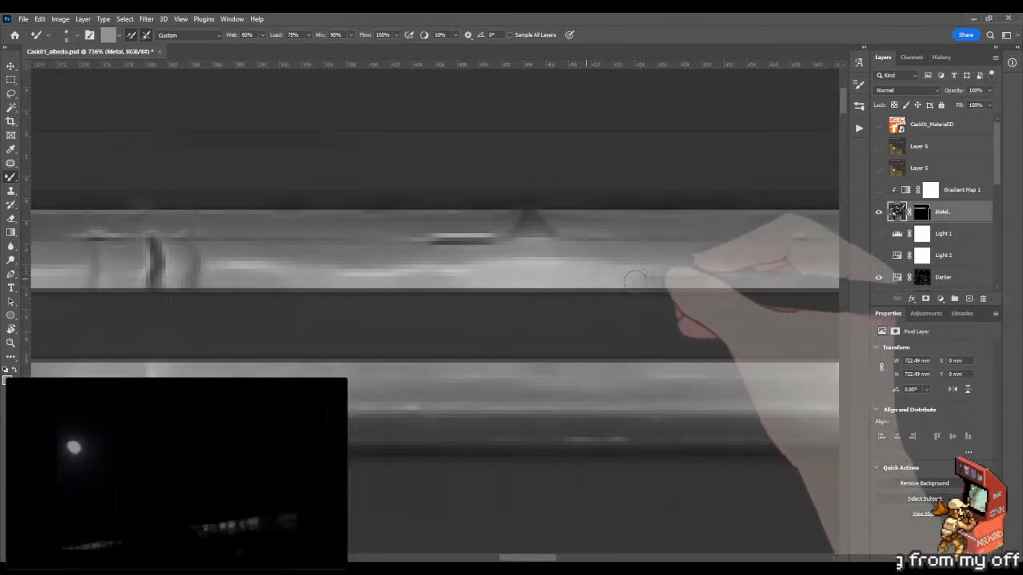
pyautogui.moveTo(658, 283); pyautogui.dragTo(450, 282)
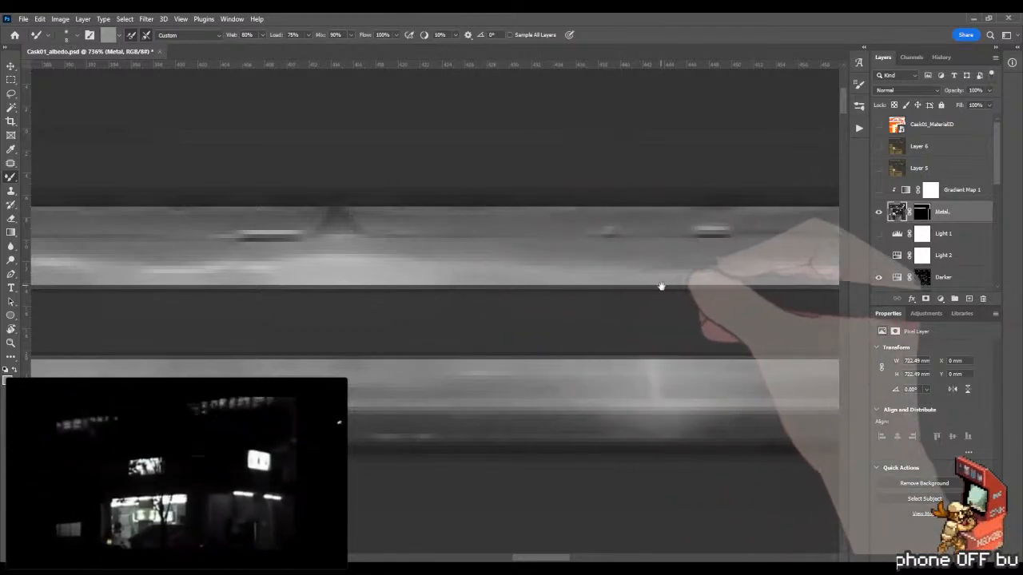
pyautogui.moveTo(661, 285); pyautogui.dragTo(358, 283)
# Step: Look over the blended topmost strip from a wider view and save the albedo texture
pyautogui.press('z')
pyautogui.moveTo(424, 276); pyautogui.dragTo(771, 251)
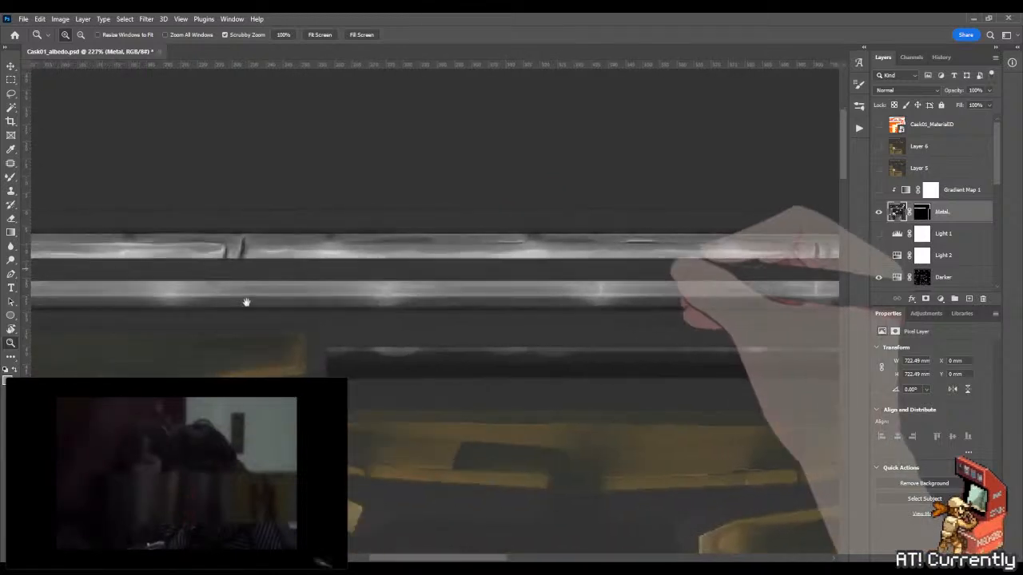
pyautogui.moveTo(247, 301); pyautogui.dragTo(498, 293)
pyautogui.moveTo(290, 272); pyautogui.dragTo(477, 281)
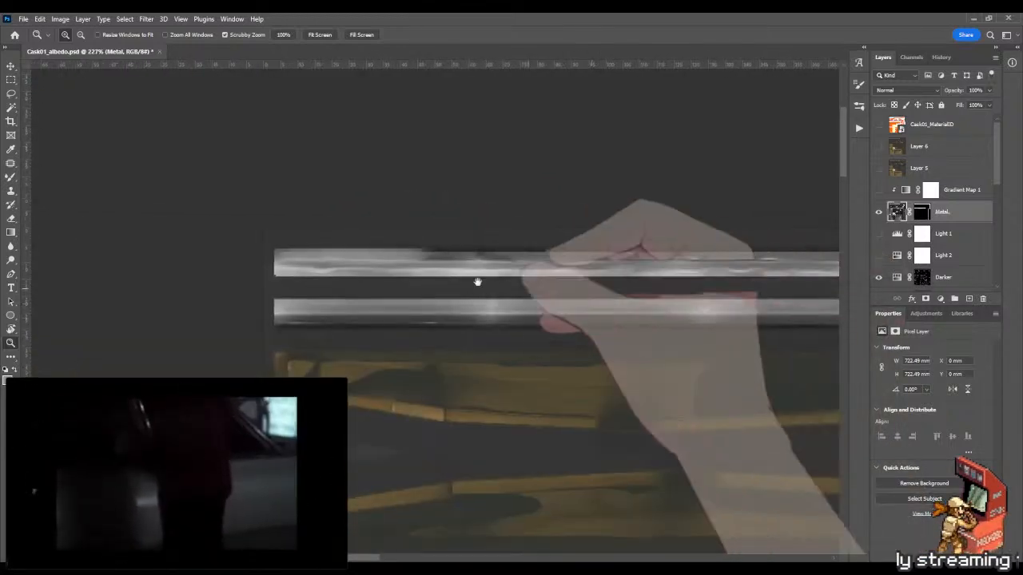
pyautogui.moveTo(366, 270); pyautogui.dragTo(463, 277)
pyautogui.hotkey('ctrl', 's')
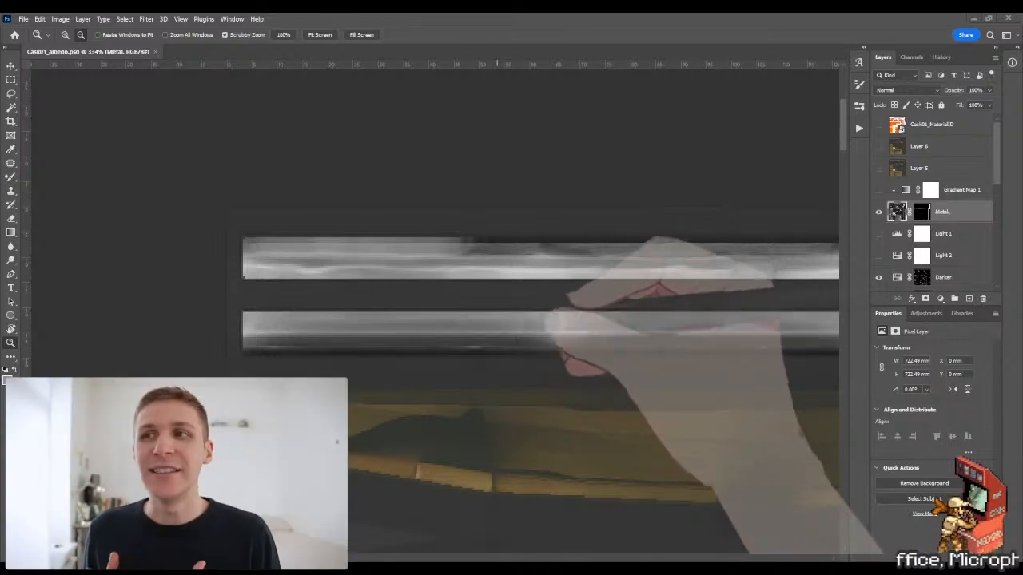
pyautogui.moveTo(527, 213); pyautogui.dragTo(493, 214)
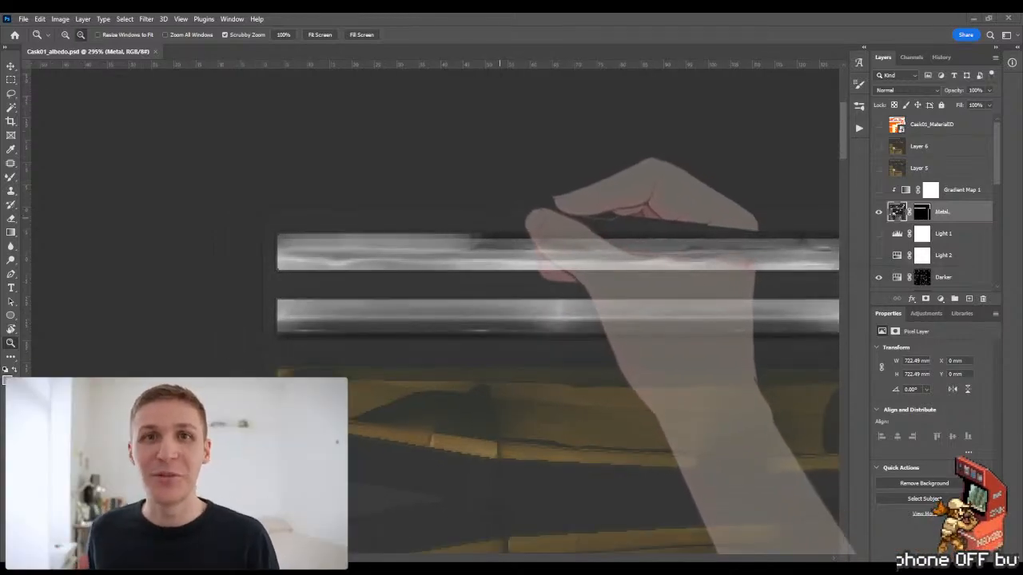
# Step: Examine the blended highlight on the barrel's metal bands in Marmoset Toolbag, and return to Photoshop with the regular Brush tool
pyautogui.hotkey('alt', 'Tab')
pyautogui.moveTo(541, 307); pyautogui.dragTo(576, 277)
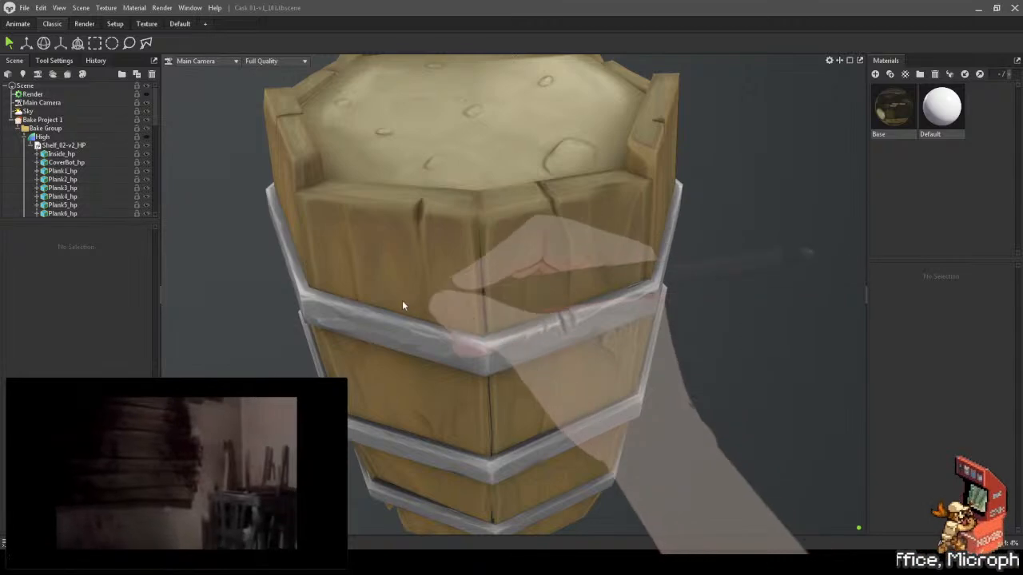
pyautogui.moveTo(402, 302); pyautogui.dragTo(493, 311)
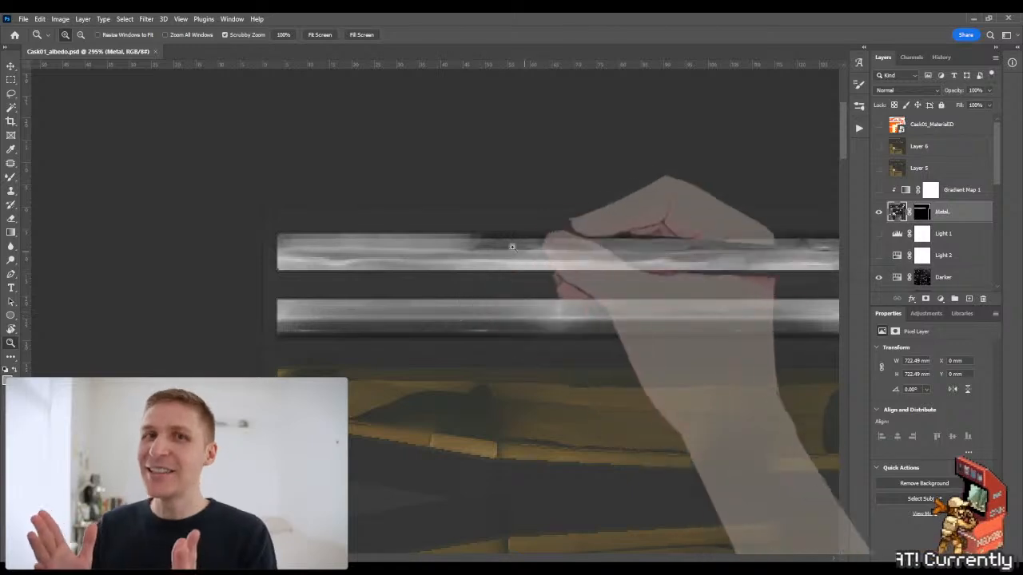
pyautogui.hotkey('shift', 'b')
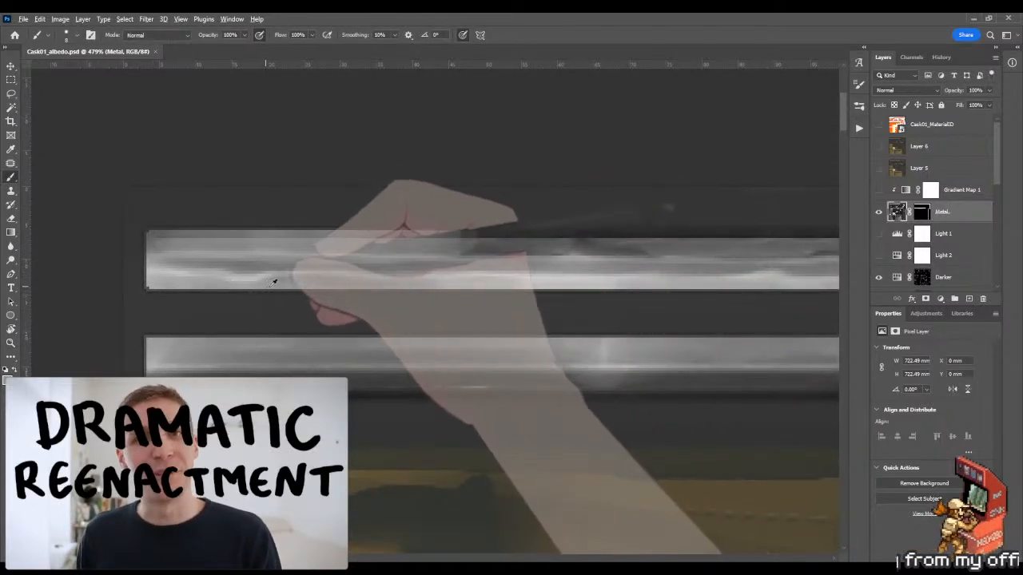
# Step: Touch up the highlight at the left end of the topmost strip with a sampled light tone, then inspect the bands in Marmoset Toolbag
pyautogui.moveTo(611, 266); pyautogui.dragTo(436, 242)
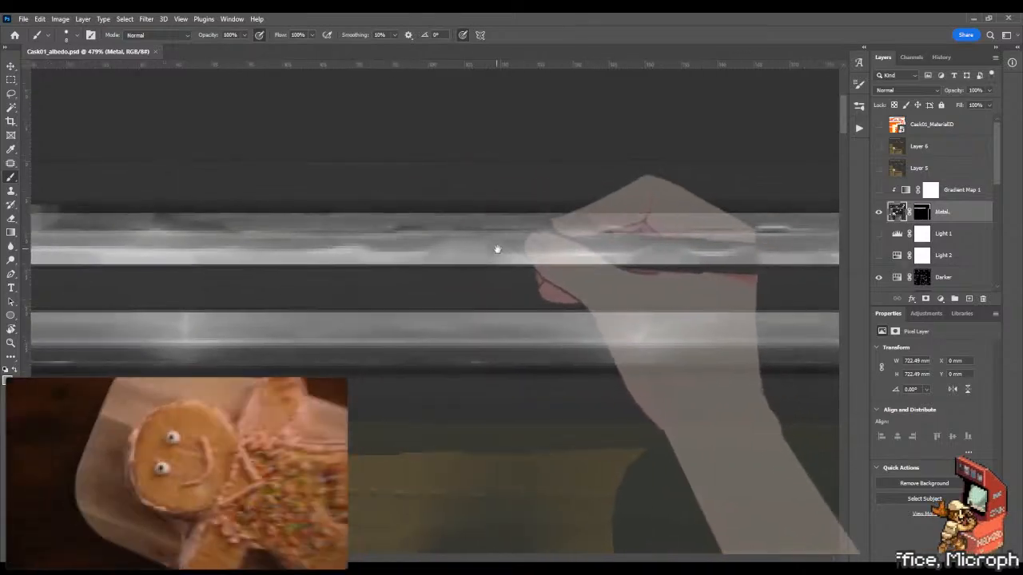
pyautogui.moveTo(598, 245); pyautogui.dragTo(345, 254)
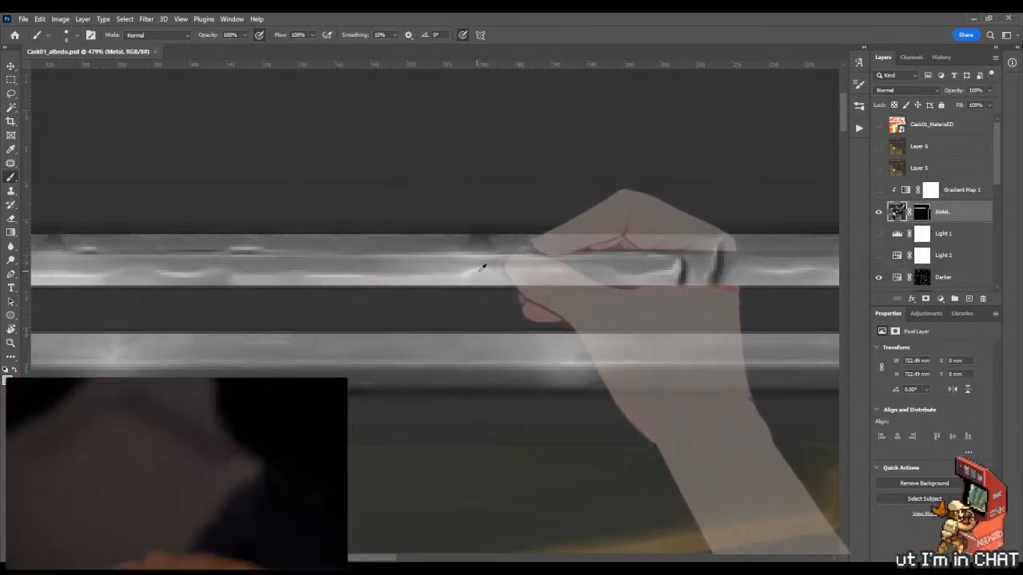
pyautogui.keyDown('alt'); pyautogui.click(472, 273); pyautogui.keyUp('alt')
pyautogui.moveTo(299, 294); pyautogui.dragTo(607, 282)
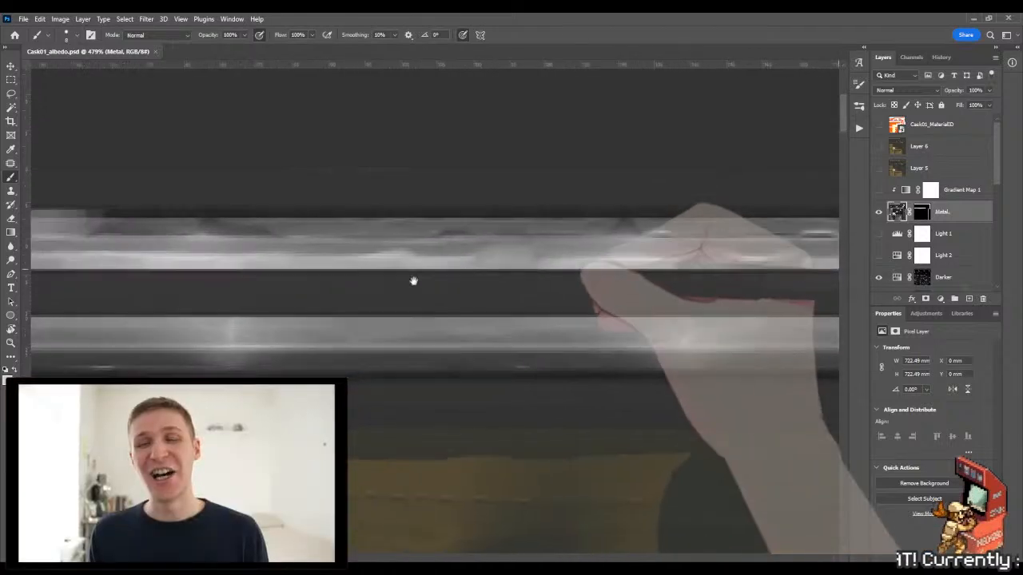
pyautogui.moveTo(379, 272); pyautogui.dragTo(559, 276)
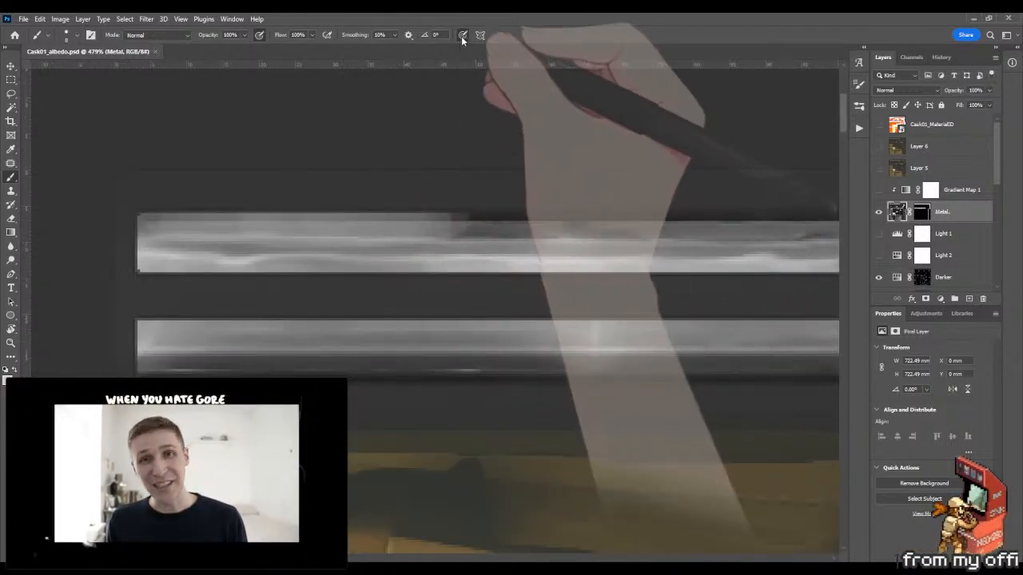
pyautogui.keyDown('alt'); pyautogui.click(529, 259); pyautogui.keyUp('alt')
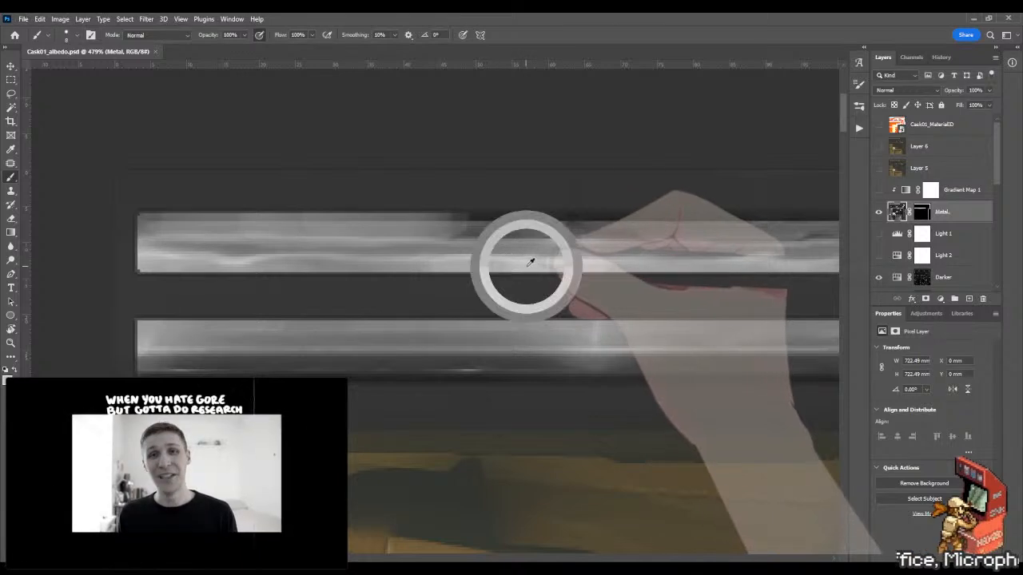
pyautogui.moveTo(170, 259); pyautogui.dragTo(165, 262)
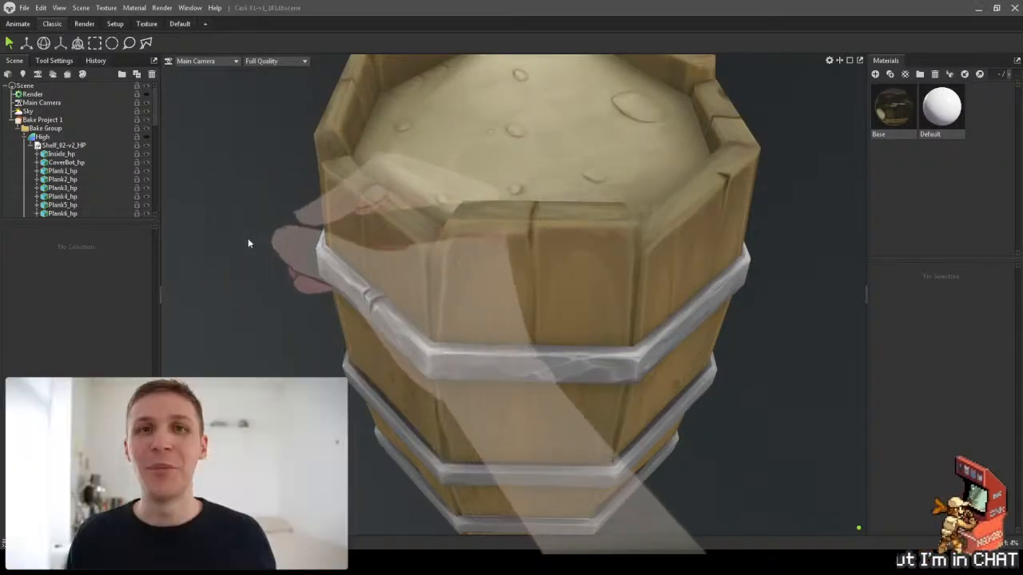
pyautogui.moveTo(248, 242); pyautogui.dragTo(527, 293)
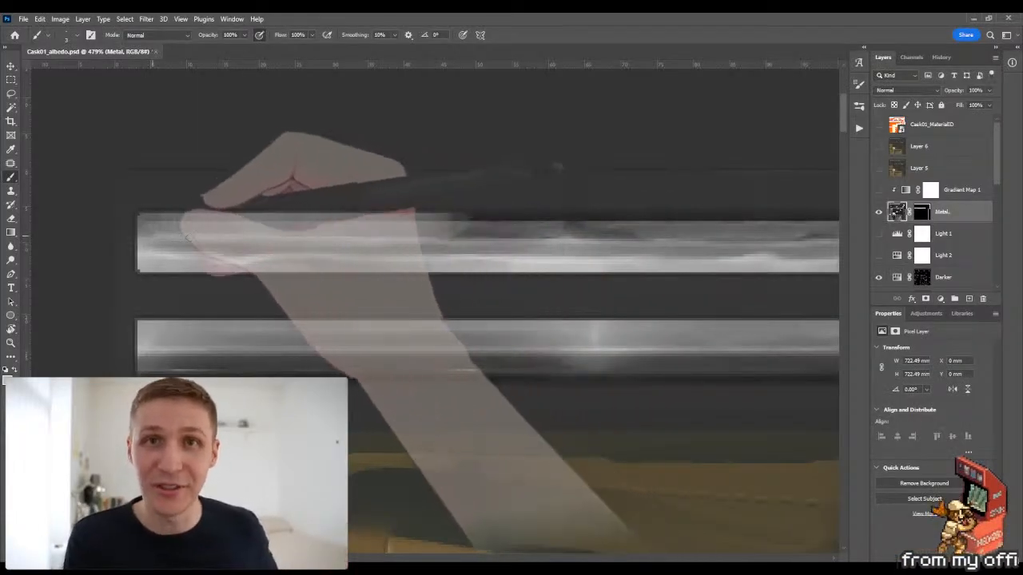
# Step: Paint a light streak along the middle of the topmost strip's left part and check it on the 3D barrel
pyautogui.moveTo(305, 236); pyautogui.dragTo(467, 242)
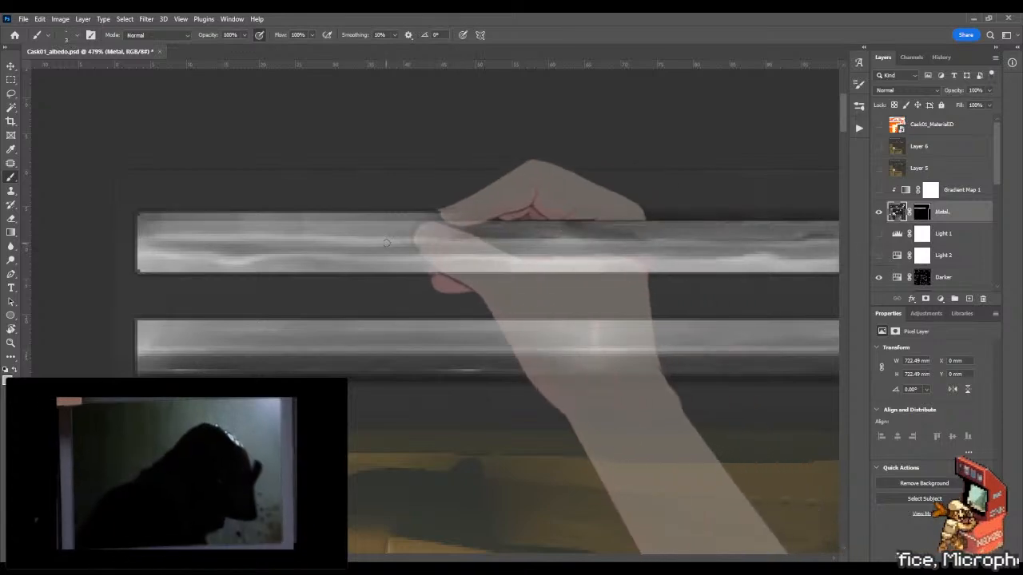
pyautogui.moveTo(389, 241); pyautogui.dragTo(542, 242)
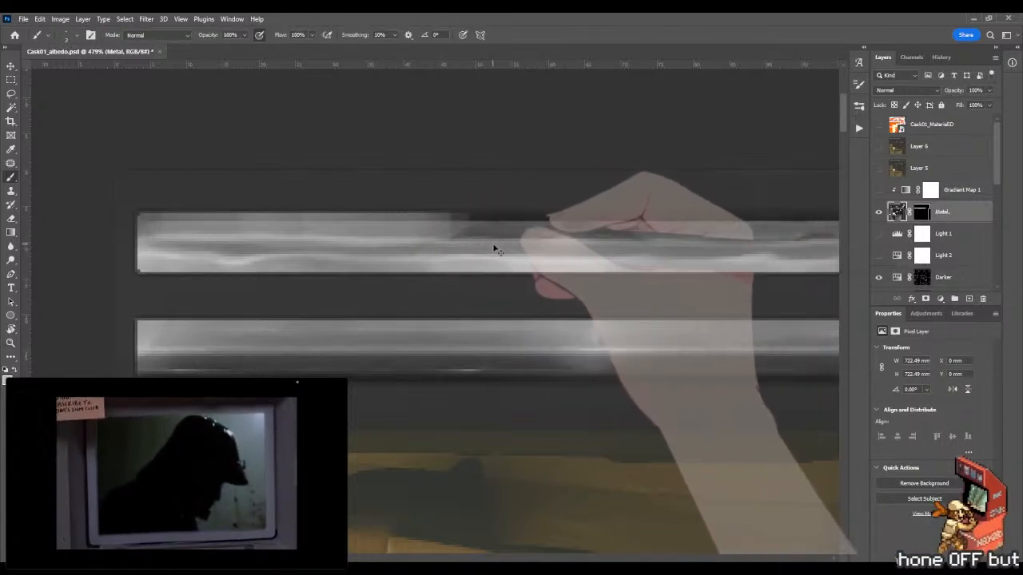
pyautogui.hotkey('alt', 'Tab')
pyautogui.moveTo(493, 250); pyautogui.dragTo(592, 265)
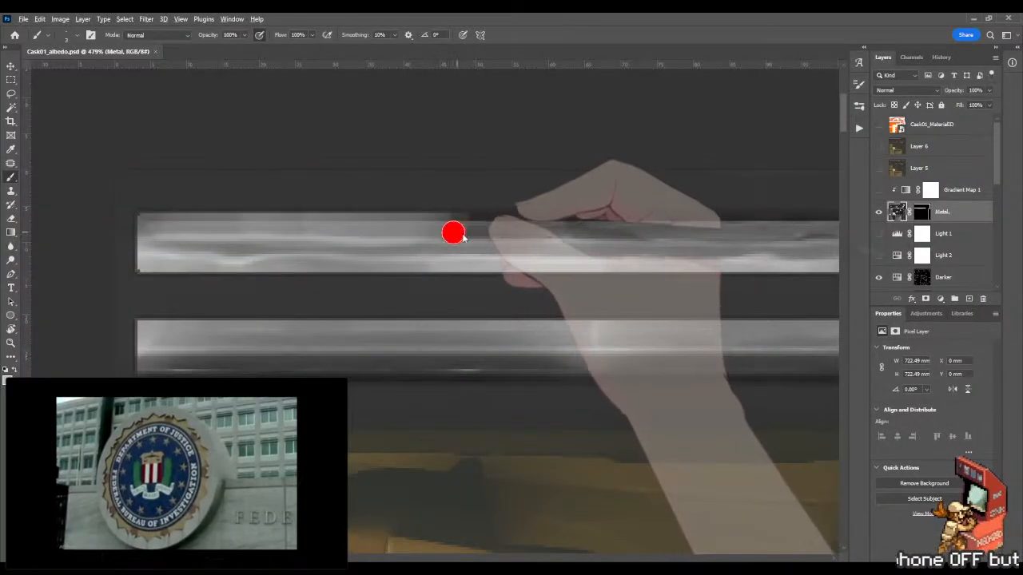
# Step: Brush a broad light patch over the upper half of the topmost strip's left part, save the texture and check it on the barrel
pyautogui.moveTo(463, 238)
pyautogui.mouseDown()
pyautogui.moveTo(422, 226)
pyautogui.moveTo(527, 224)
pyautogui.moveTo(415, 229)
pyautogui.mouseUp()
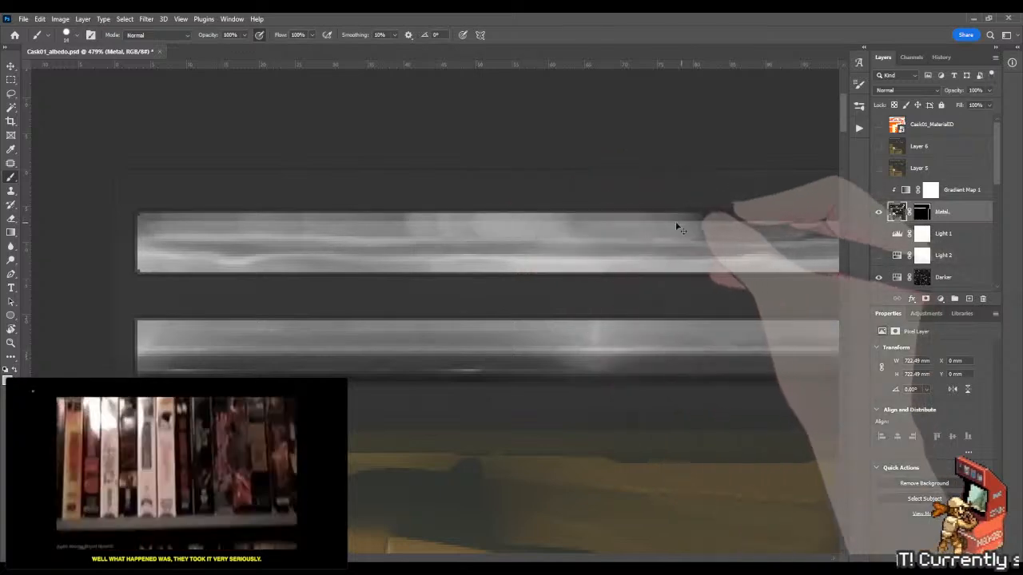
pyautogui.hotkey('ctrl', 's')
pyautogui.hotkey('alt', 'Tab')
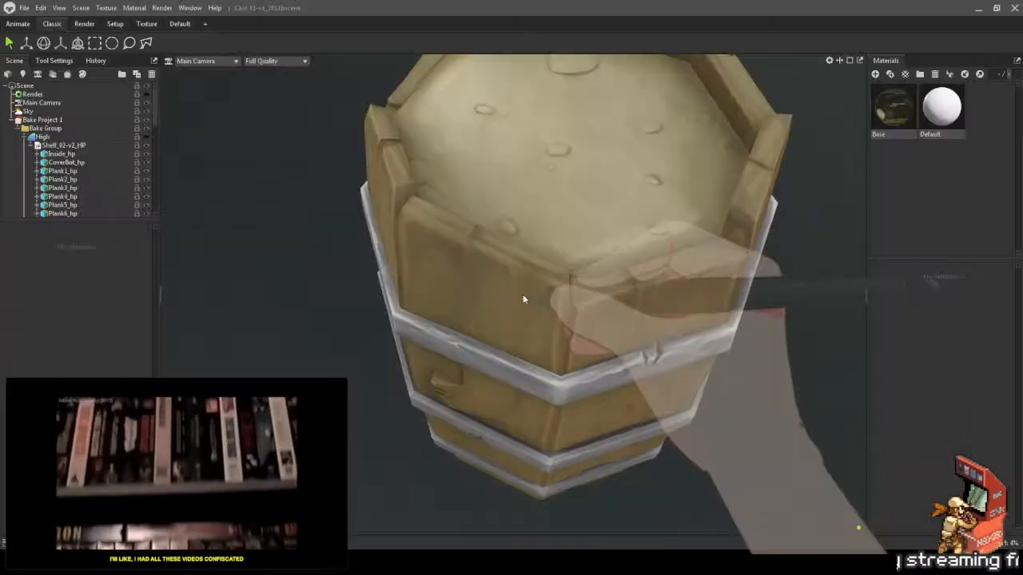
pyautogui.hotkey('alt', 'Tab')
pyautogui.hotkey('alt', 'Tab')
pyautogui.moveTo(524, 300); pyautogui.dragTo(476, 254)
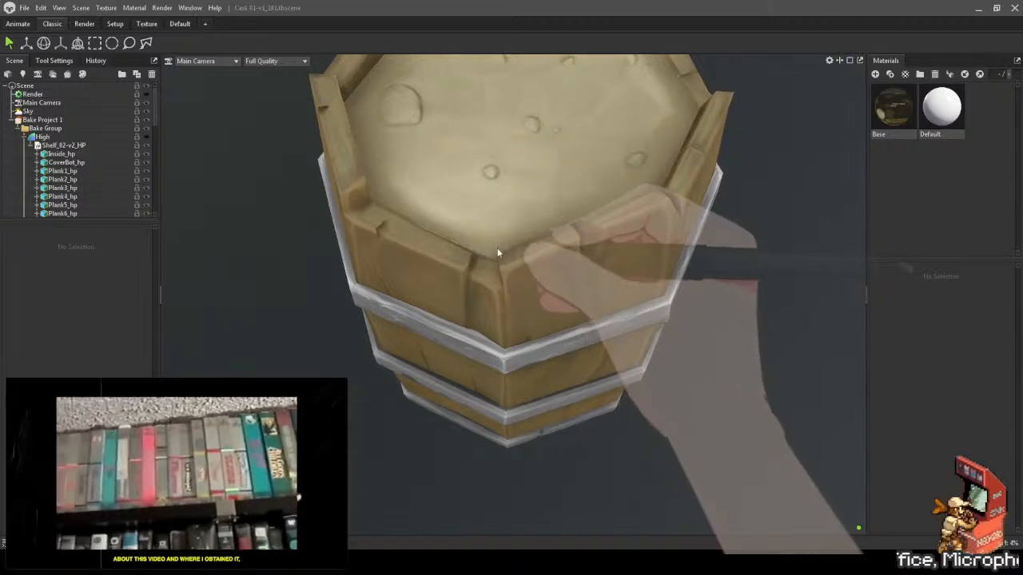
pyautogui.hotkey('alt', 'Tab')
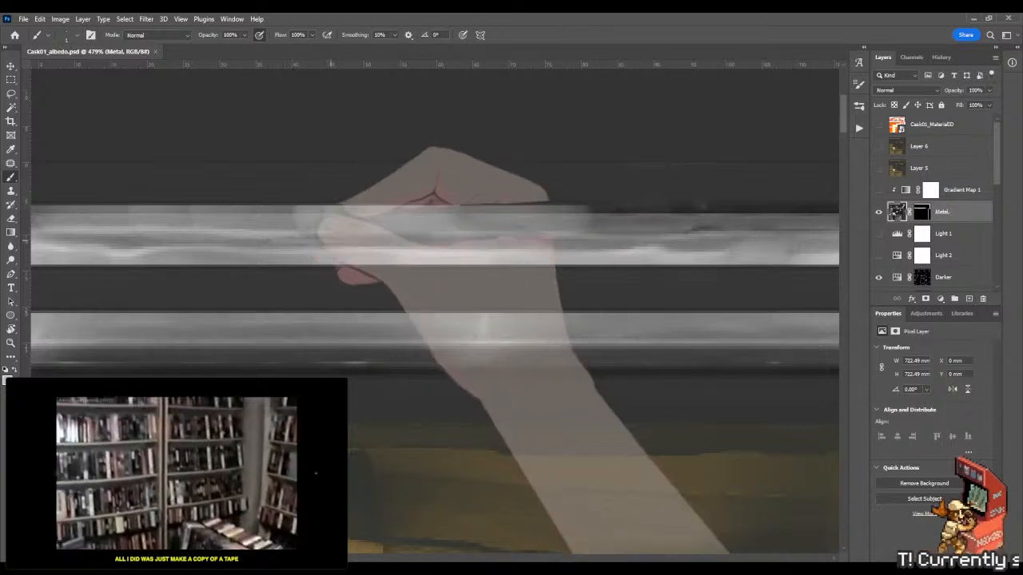
# Step: Refine the light streak beside the new patch, paint a small bright angled edge in the lower highlight of the topmost strip, and save
pyautogui.moveTo(279, 235); pyautogui.dragTo(366, 231)
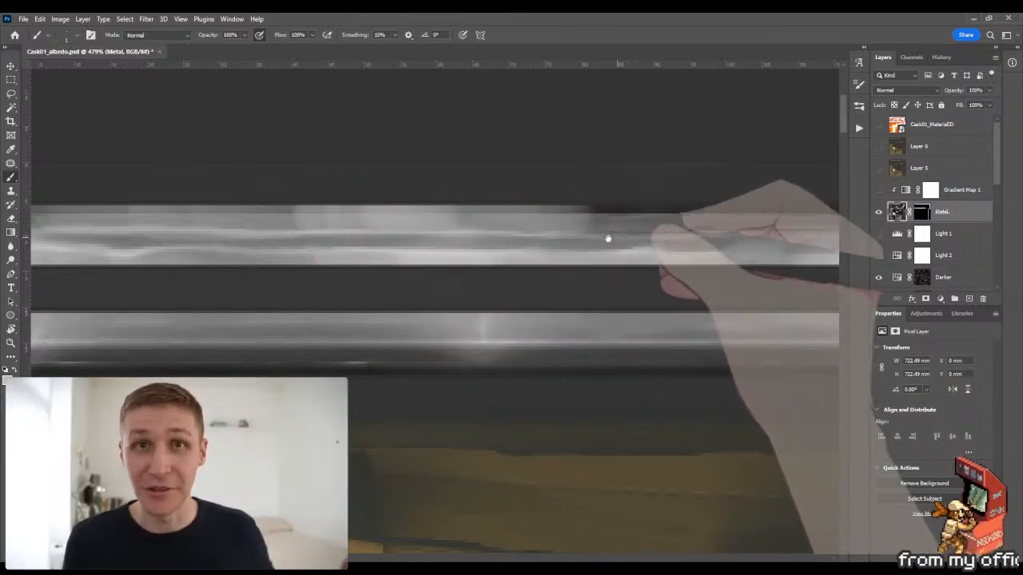
pyautogui.moveTo(607, 236); pyautogui.dragTo(515, 239)
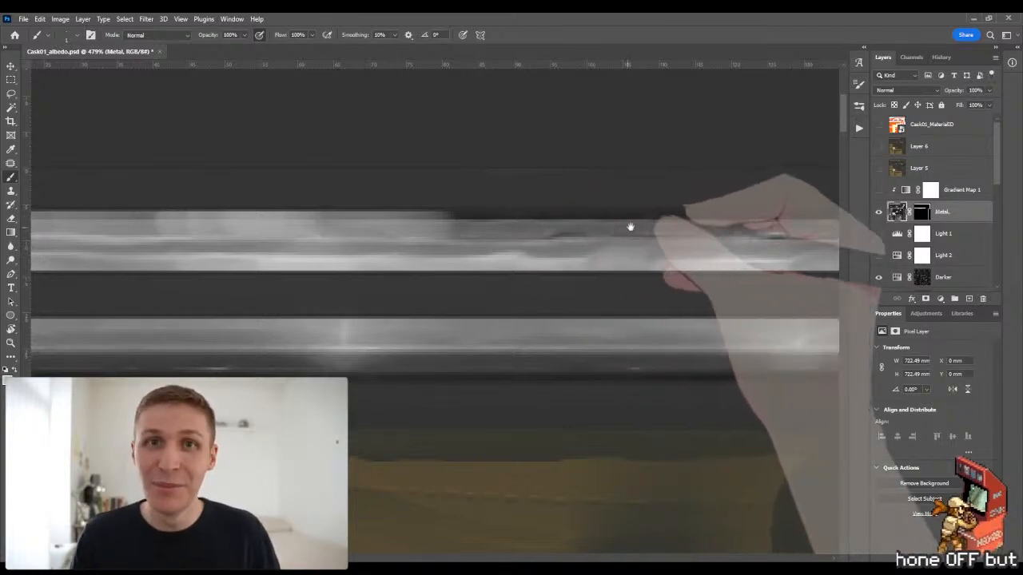
pyautogui.moveTo(630, 226); pyautogui.dragTo(484, 231)
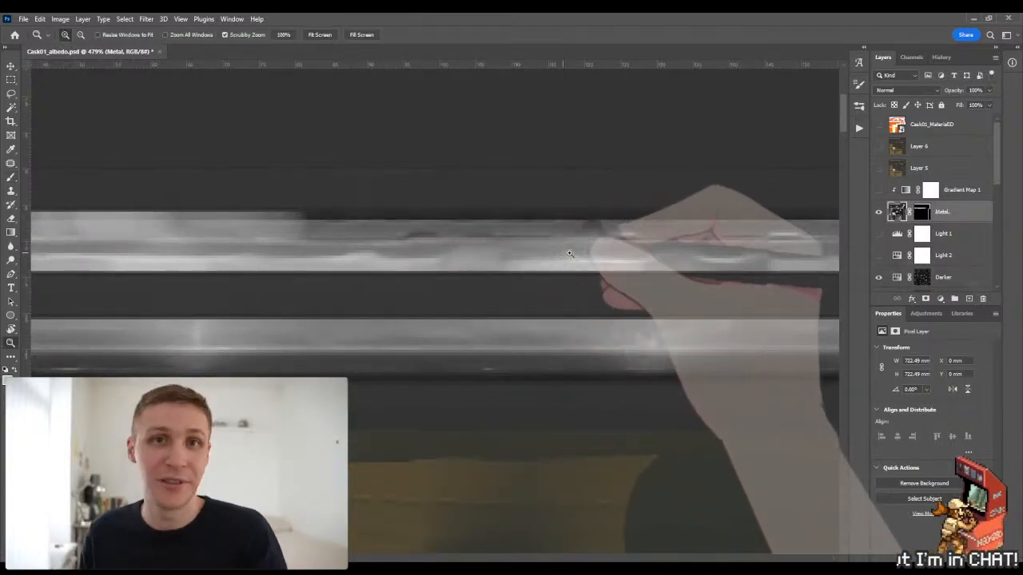
pyautogui.scroll(3, 506, 257)
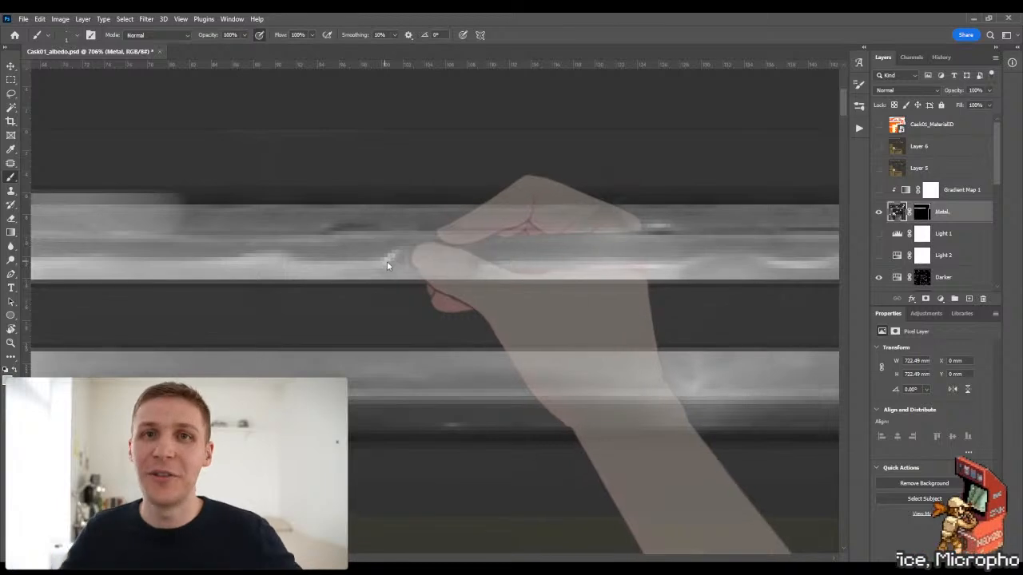
pyautogui.hotkey('ctrl', 's')
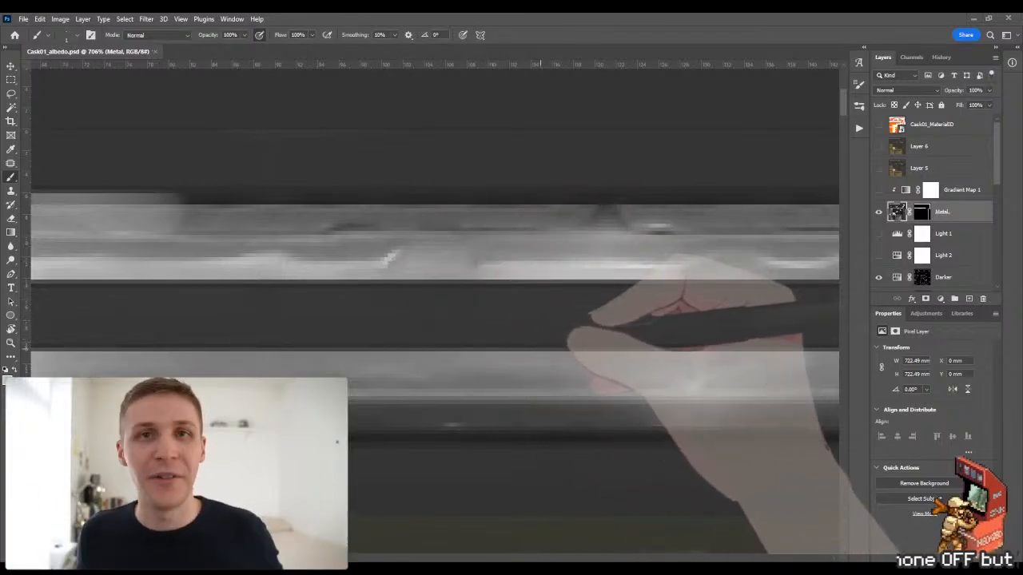
# Step: Examine the bright angled edge on the barrel's metal band in Marmoset Toolbag, and return to Photoshop
pyautogui.press('z')
pyautogui.moveTo(592, 313)
pyautogui.mouseDown()
pyautogui.moveTo(534, 317)
pyautogui.moveTo(585, 331)
pyautogui.moveTo(572, 333)
pyautogui.moveTo(572, 306)
pyautogui.mouseUp()
pyautogui.hotkey('alt', 'Tab')
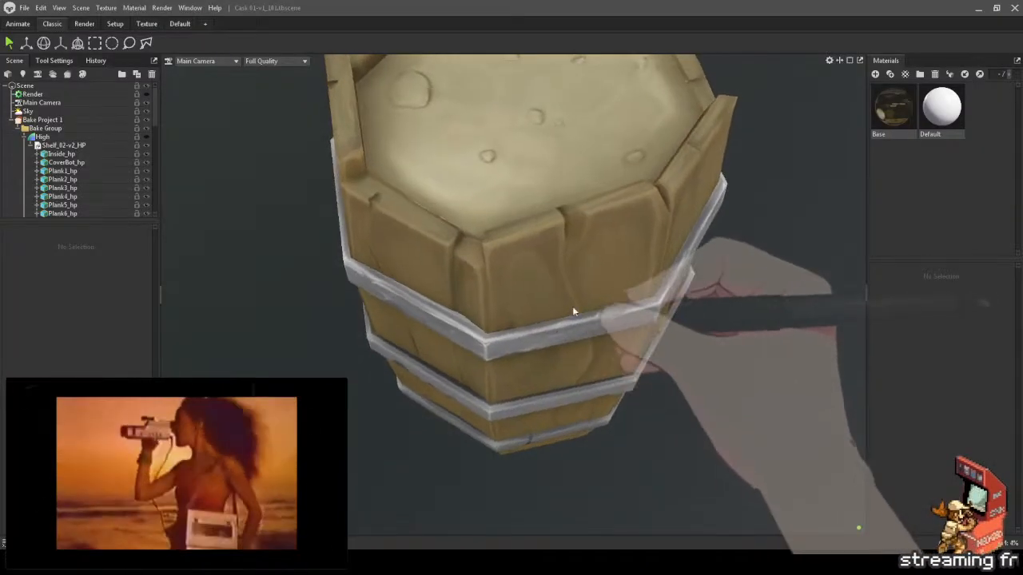
pyautogui.hotkey('alt', 'Tab')
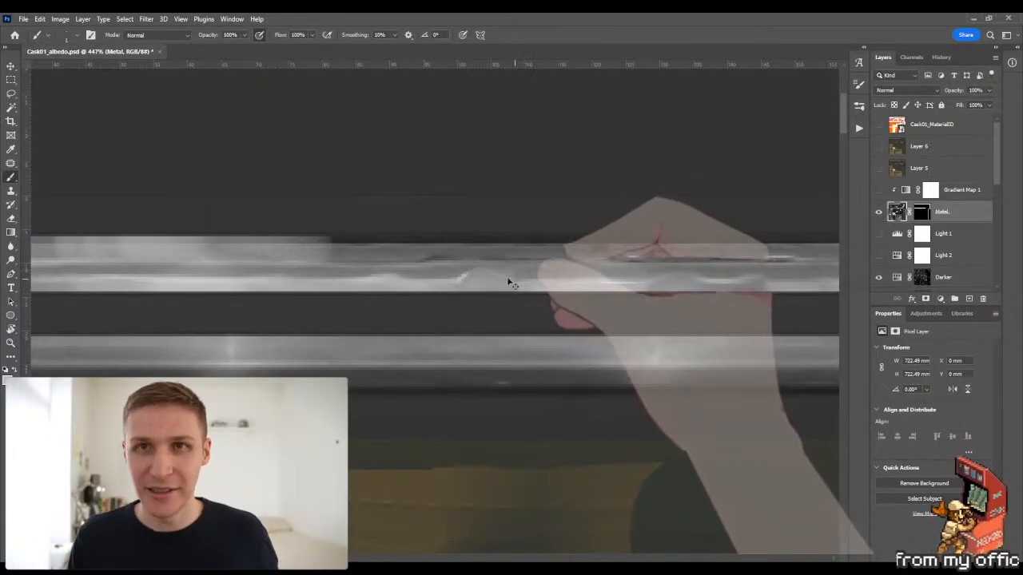
# Step: Paint a mirrored bright angled edge on the other side of the lower highlight's gap and blend it with the Mixer Brush
pyautogui.press('z')
pyautogui.moveTo(519, 285); pyautogui.dragTo(564, 287)
pyautogui.press('b')
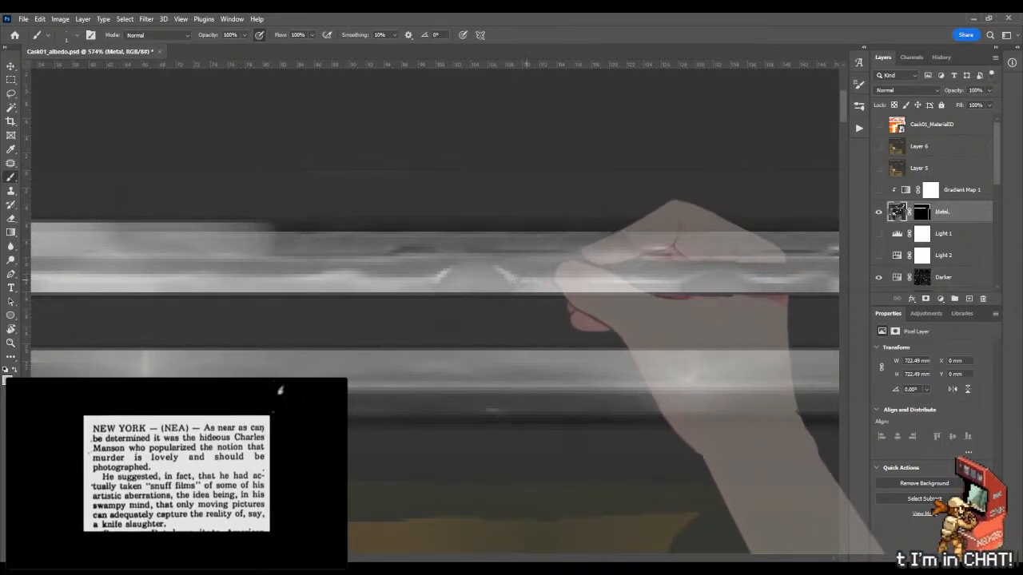
pyautogui.hotkey('shift', 'b')
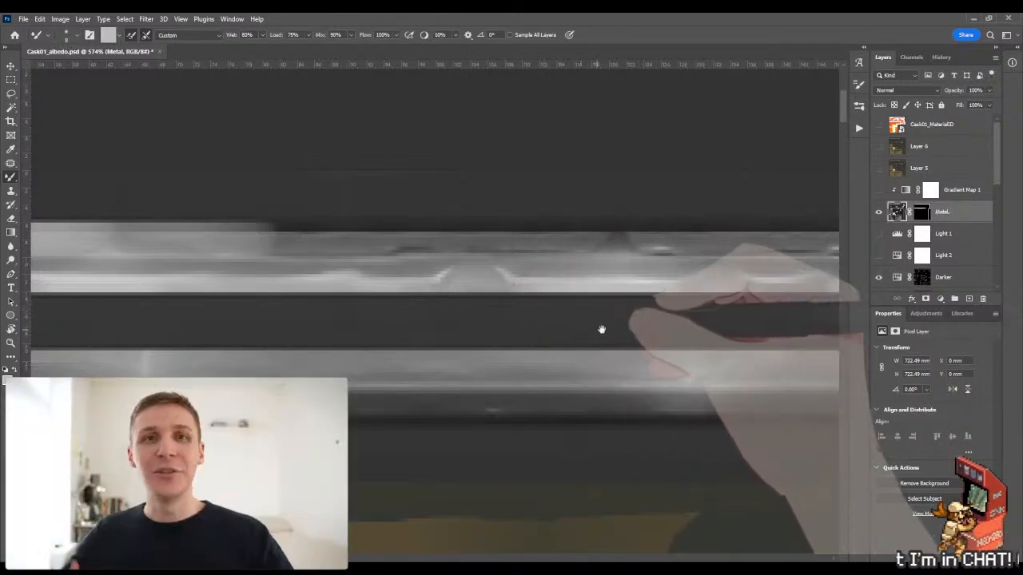
# Step: Paint crisp bright angled edges around the next gap to the right in the topmost strip's lower highlight
pyautogui.moveTo(600, 329); pyautogui.dragTo(391, 345)
pyautogui.moveTo(567, 338); pyautogui.dragTo(424, 348)
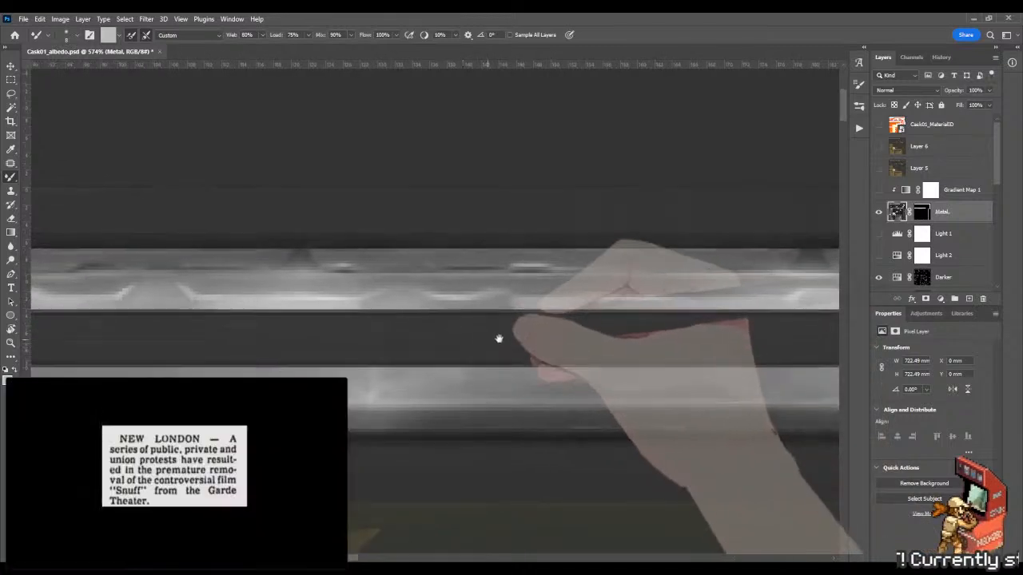
pyautogui.hotkey('shift', 'b')
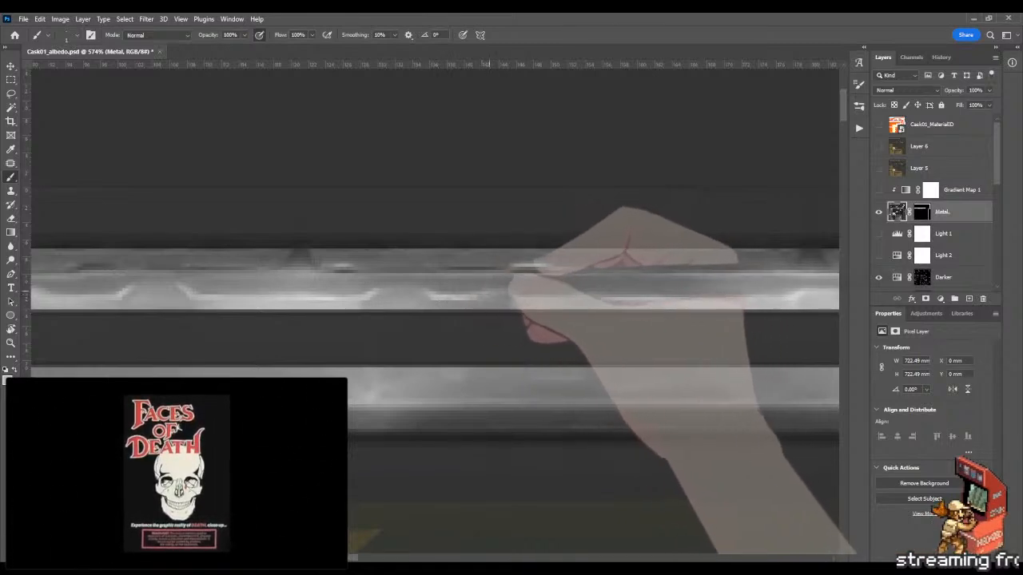
# Step: Paint over the dark chips in the upper half of the topmost strip with soft grey tones above the angled highlight edges
pyautogui.press('z')
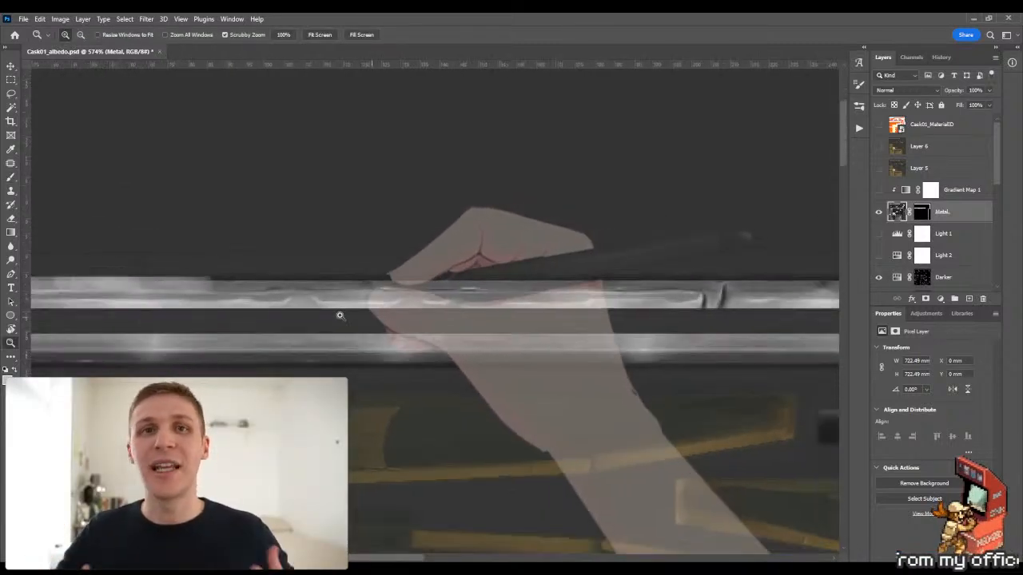
pyautogui.moveTo(364, 316)
pyautogui.mouseDown()
pyautogui.moveTo(576, 308)
pyautogui.moveTo(410, 292)
pyautogui.mouseUp()
pyautogui.press('b')
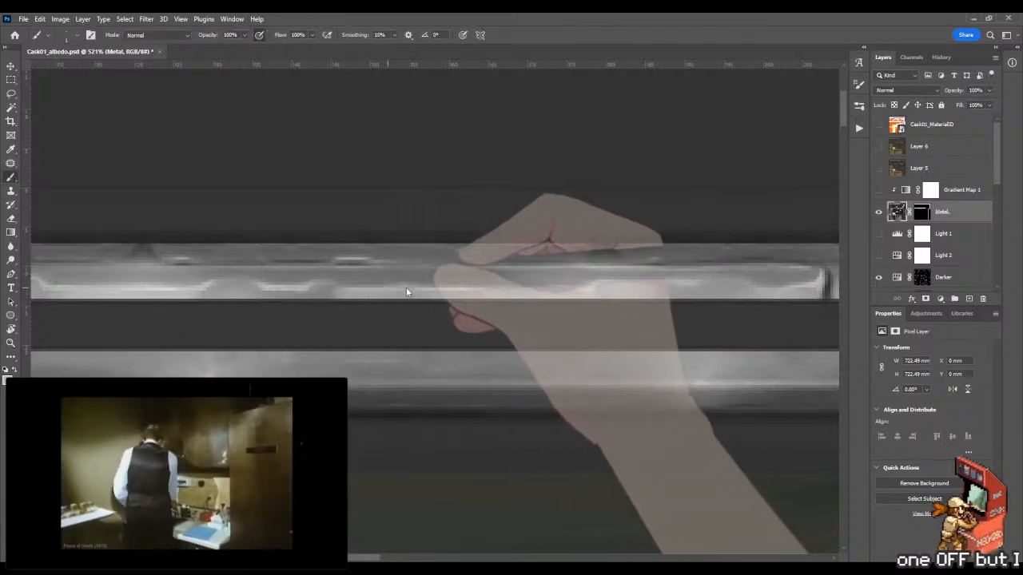
pyautogui.moveTo(264, 272); pyautogui.dragTo(494, 262)
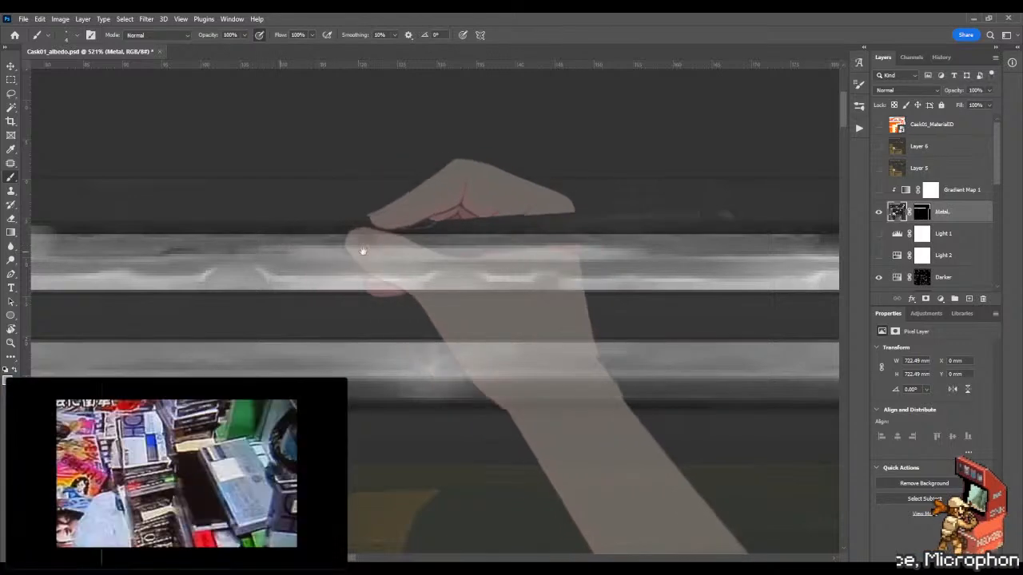
# Step: Paint a light streak through the upper half of the topmost strip above the angled edges and blend it with the Mixer Brush
pyautogui.moveTo(360, 251); pyautogui.dragTo(592, 263)
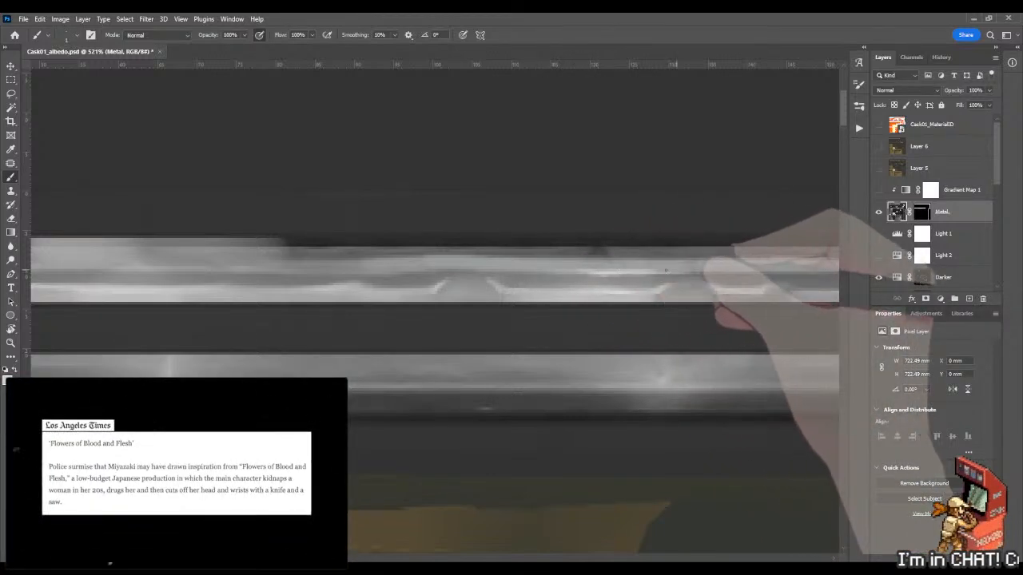
pyautogui.hotkey('shift', 'b')
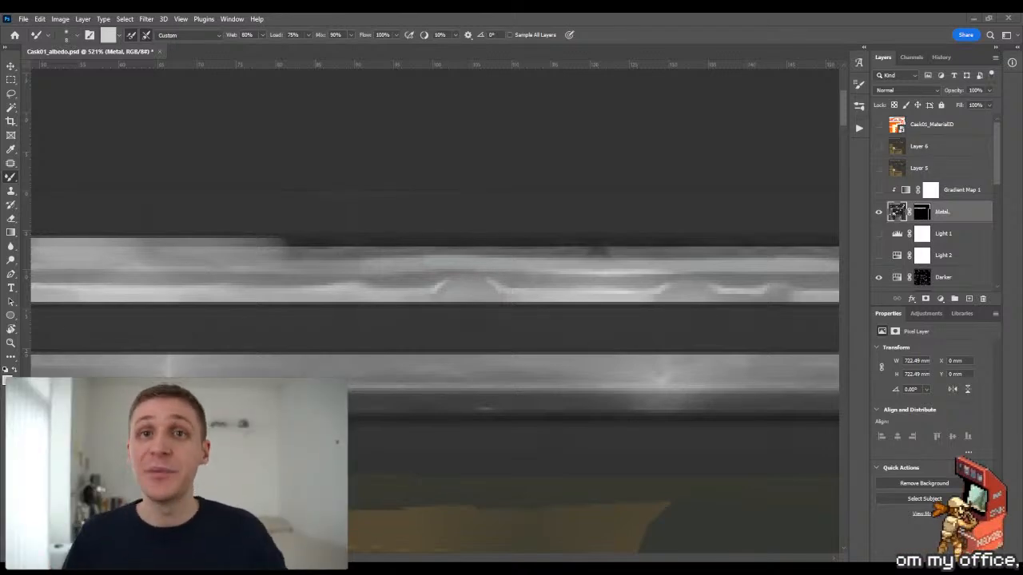
pyautogui.moveTo(640, 238); pyautogui.dragTo(234, 169)
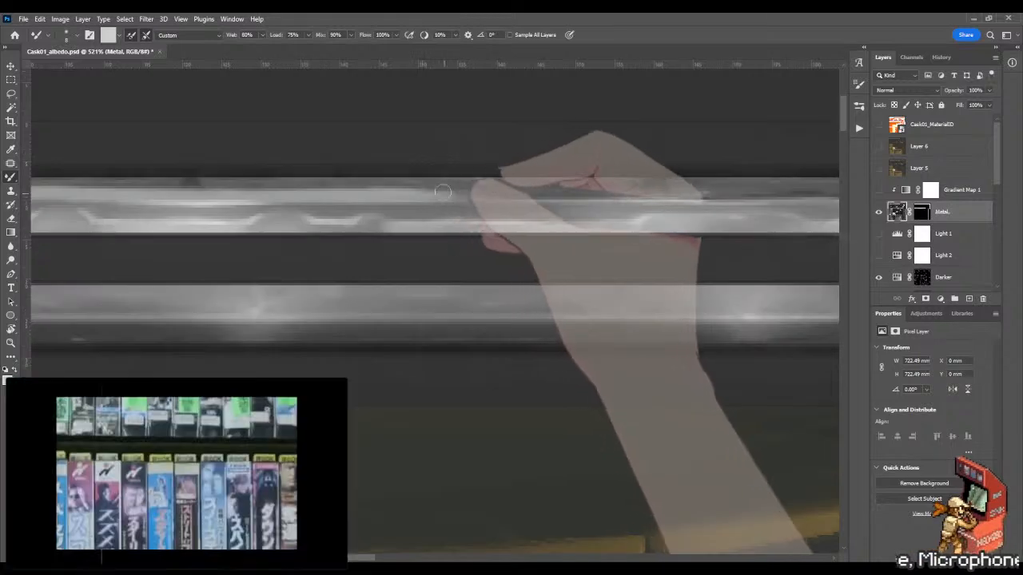
# Step: Refine the right end of the upper light streak toward the dark vertical cracks, blend it with the Mixer Brush, and review the strip
pyautogui.press('z')
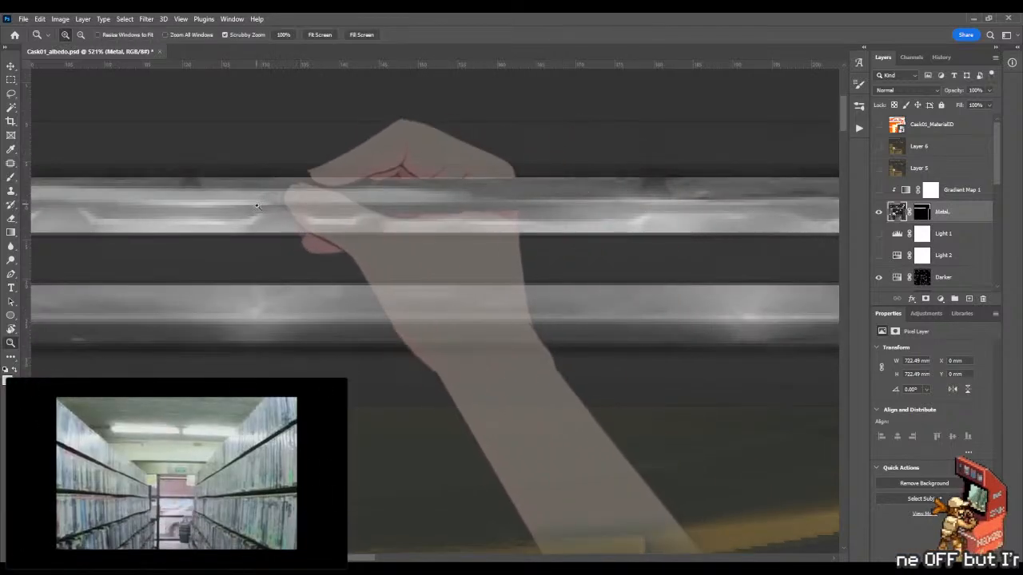
pyautogui.press('b')
pyautogui.moveTo(687, 242); pyautogui.dragTo(420, 218)
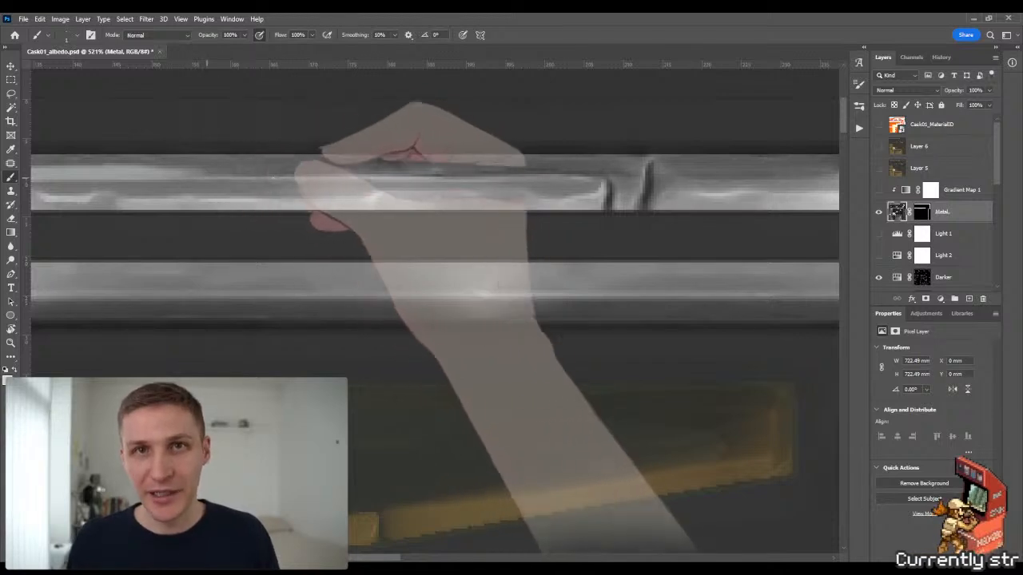
pyautogui.hotkey('shift', 'b')
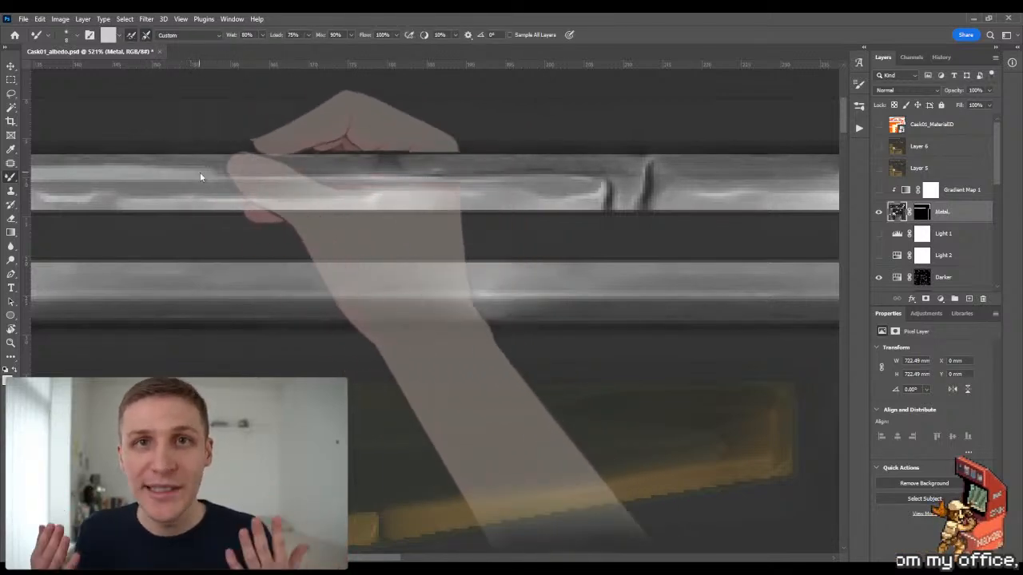
pyautogui.press('z')
pyautogui.moveTo(290, 174); pyautogui.dragTo(262, 172)
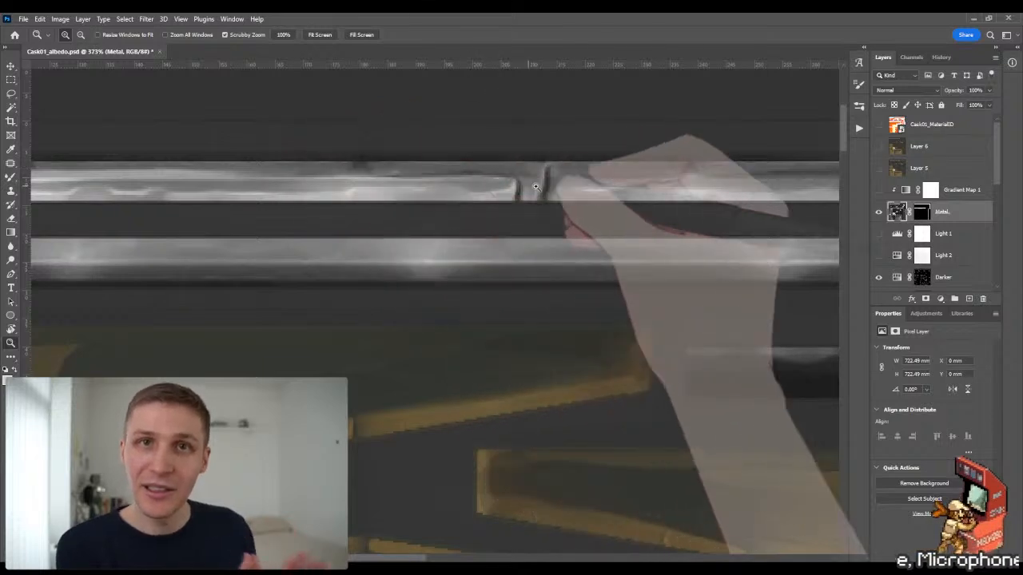
# Step: Save the albedo texture and switch to Marmoset Toolbag to examine the metal bands on the barrel model
pyautogui.hotkey('ctrl', 's')
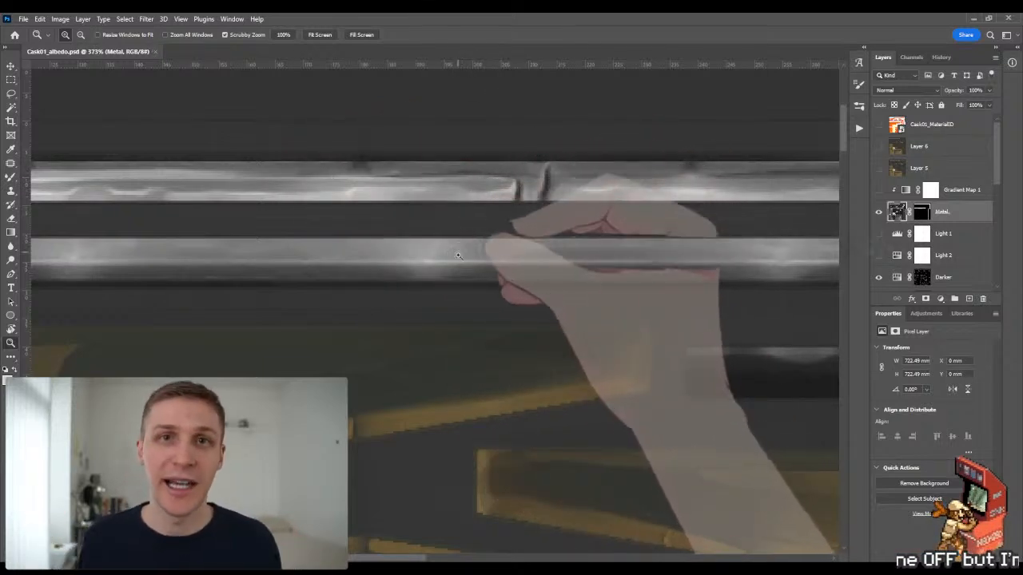
pyautogui.moveTo(452, 266); pyautogui.dragTo(394, 256)
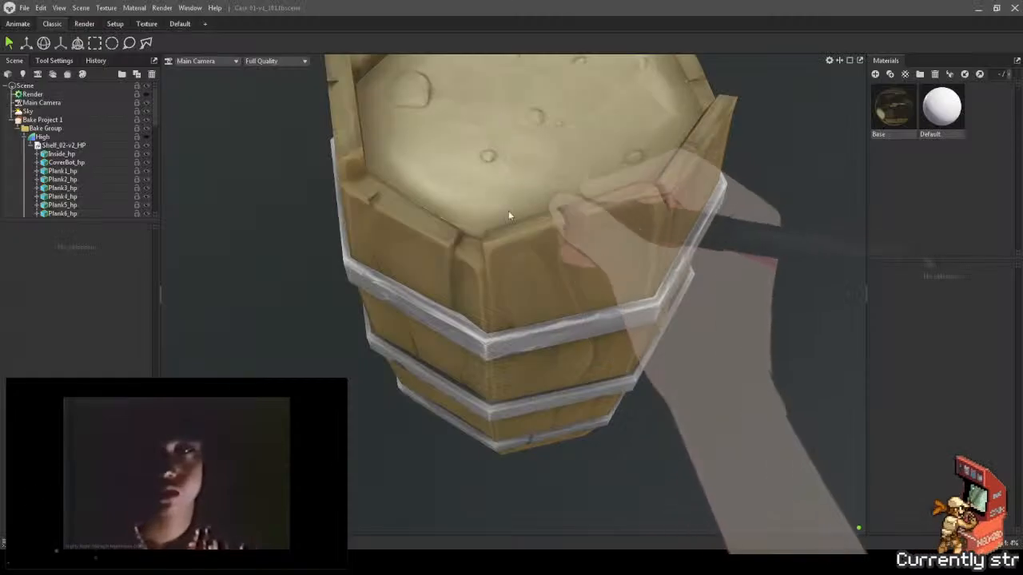
pyautogui.moveTo(508, 210); pyautogui.dragTo(527, 266)
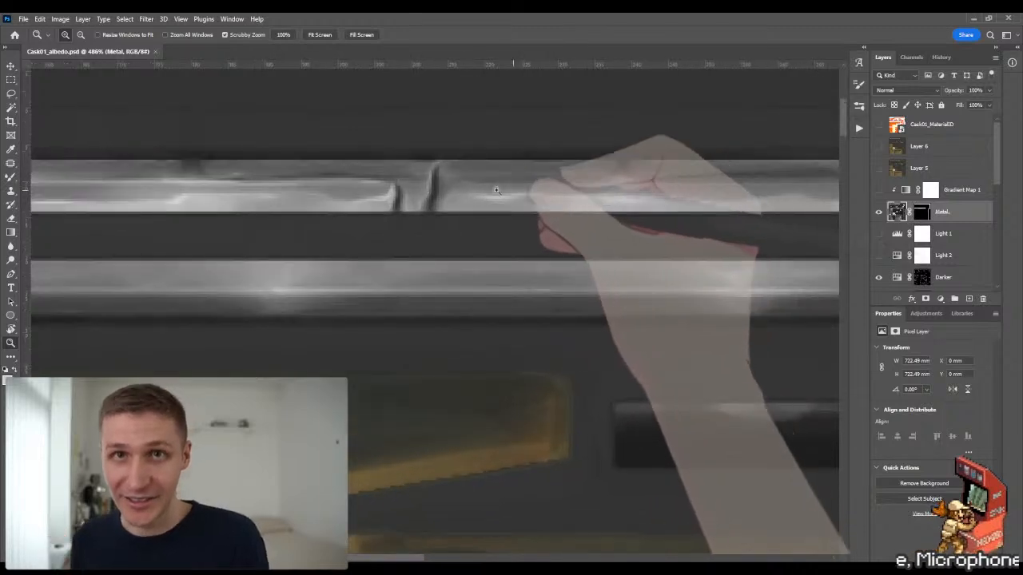
# Step: Back in Photoshop, dab a small light highlight just right of the dark cracks in the topmost strip
pyautogui.moveTo(461, 183); pyautogui.dragTo(480, 190)
pyautogui.press('b')
pyautogui.hotkey('shift', 'b')
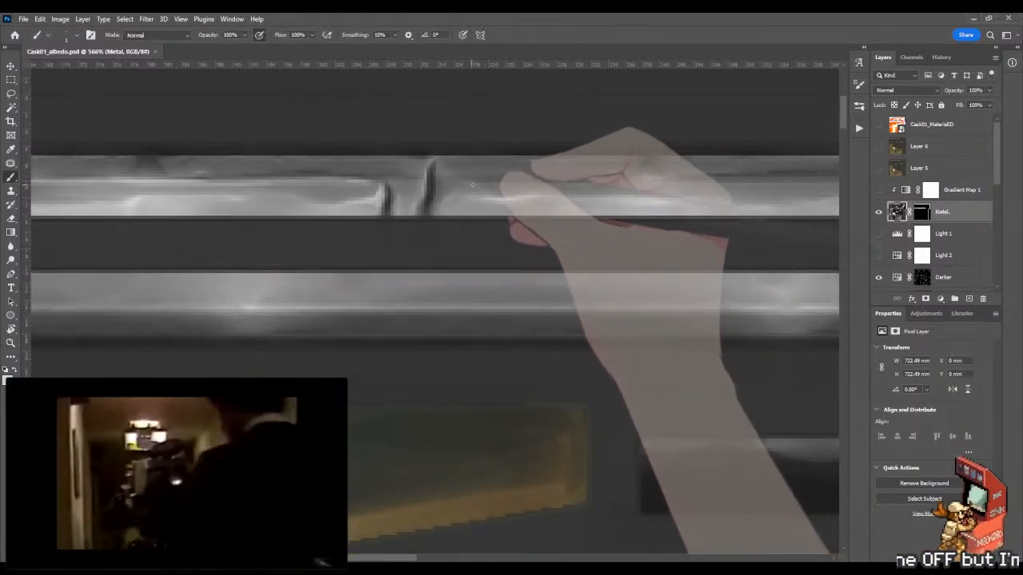
pyautogui.press('z')
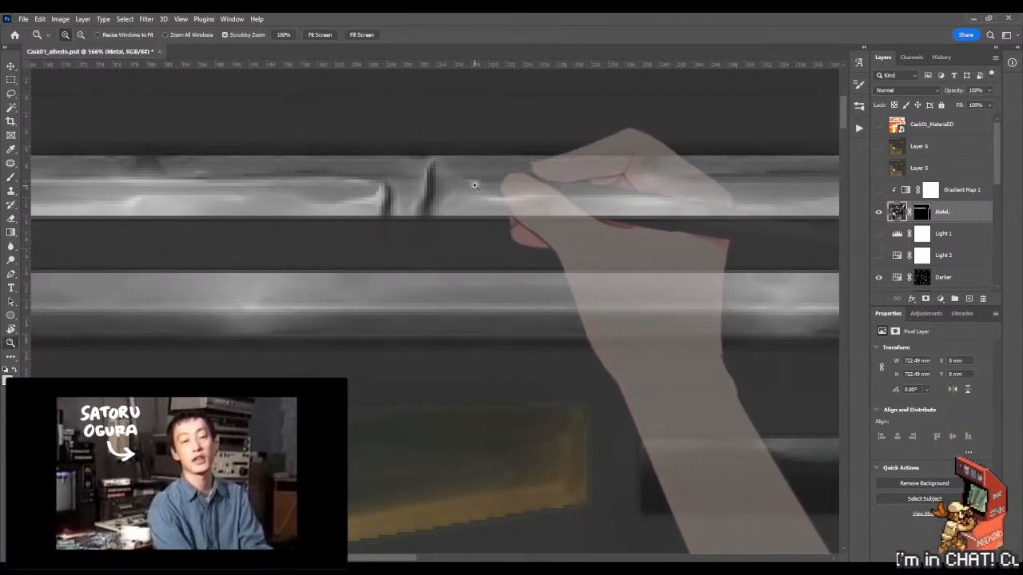
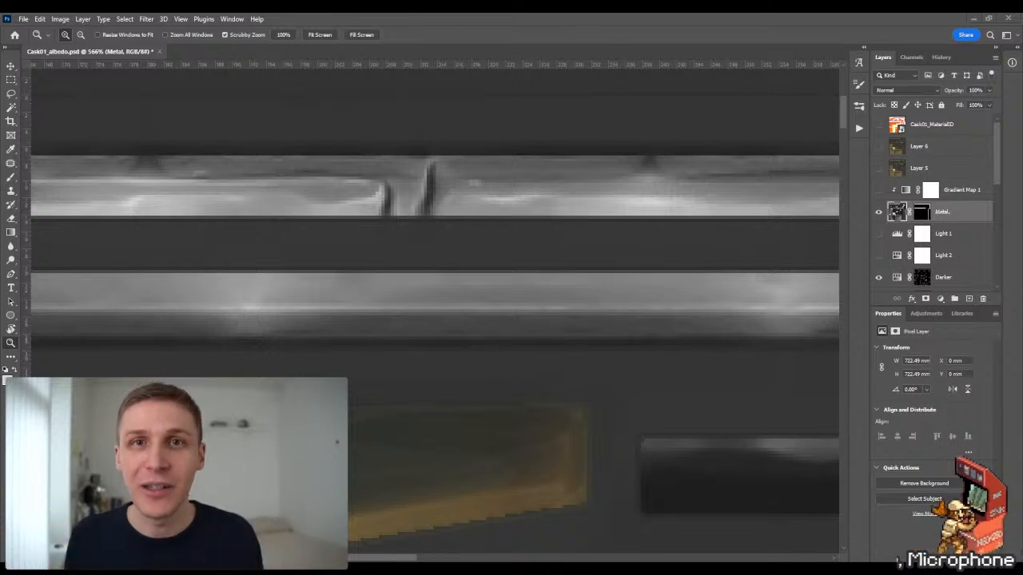
# Step: Paint a bright angled edge in the upper half of the second strip below the cracks and blend it with the Mixer Brush
pyautogui.click(470, 373)
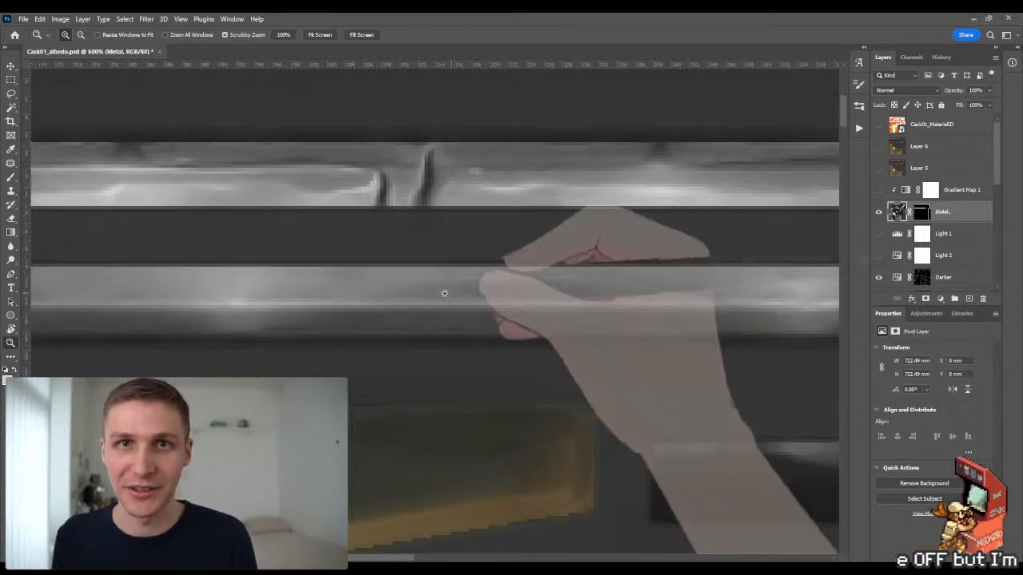
pyautogui.press('b')
pyautogui.moveTo(402, 275); pyautogui.dragTo(472, 280)
pyautogui.hotkey('ctrl', 'z')
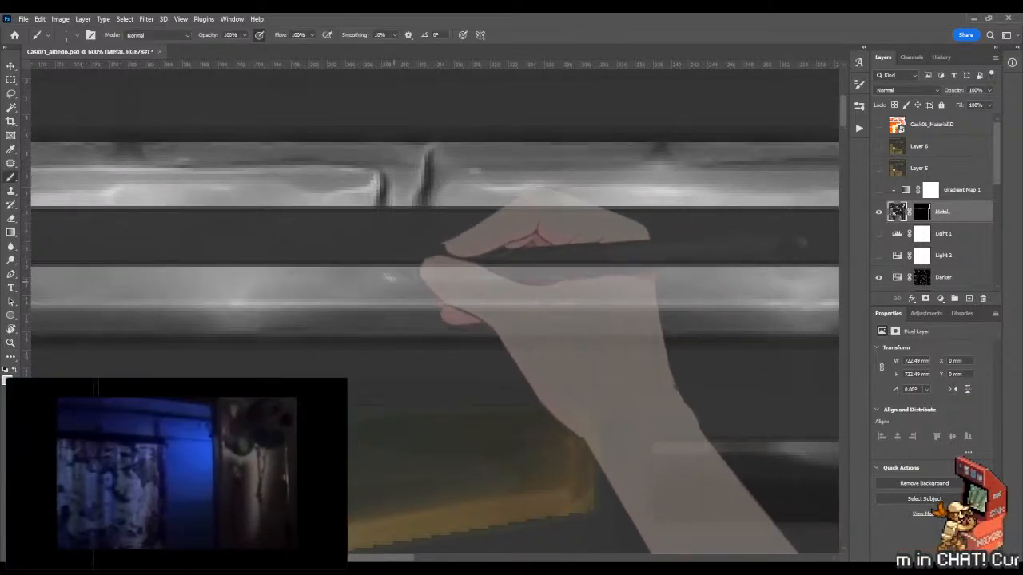
pyautogui.moveTo(356, 270); pyautogui.dragTo(422, 281)
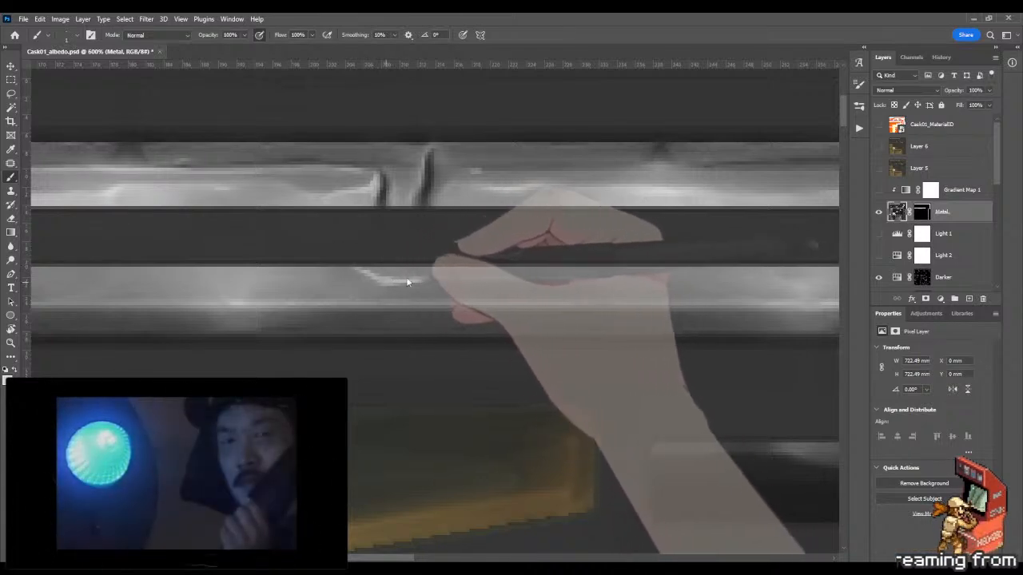
pyautogui.hotkey('shift', 'b')
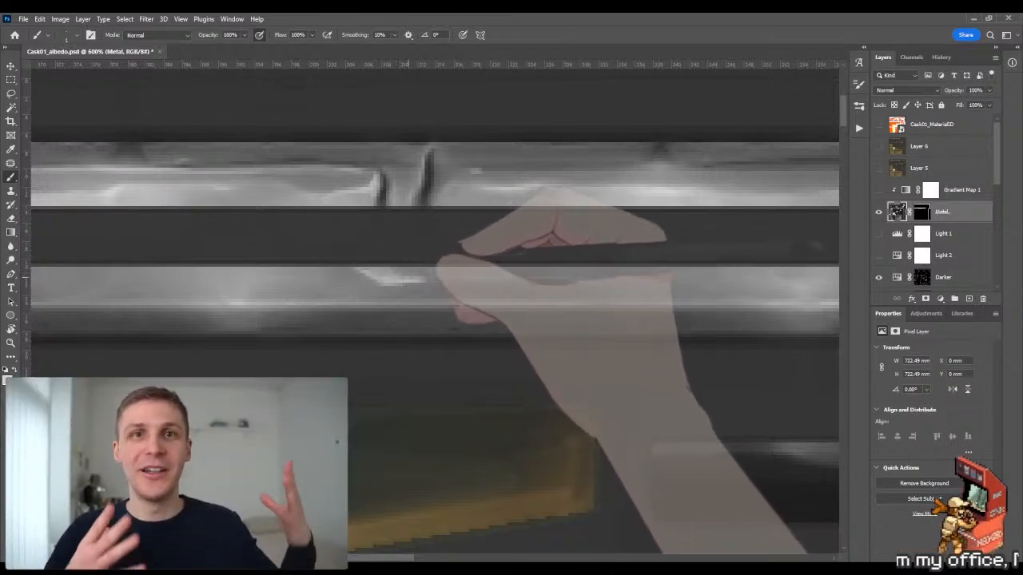
pyautogui.moveTo(398, 269); pyautogui.dragTo(427, 270)
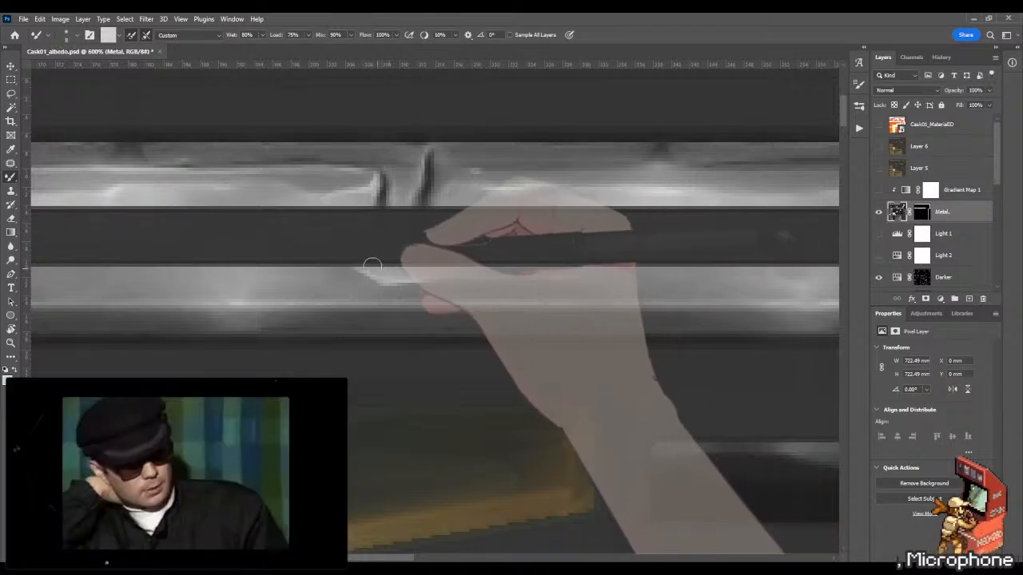
# Step: Extend the thin light edge rightward along the upper half of the second strip and soften it with the Mixer Brush
pyautogui.hotkey('shift', 'b')
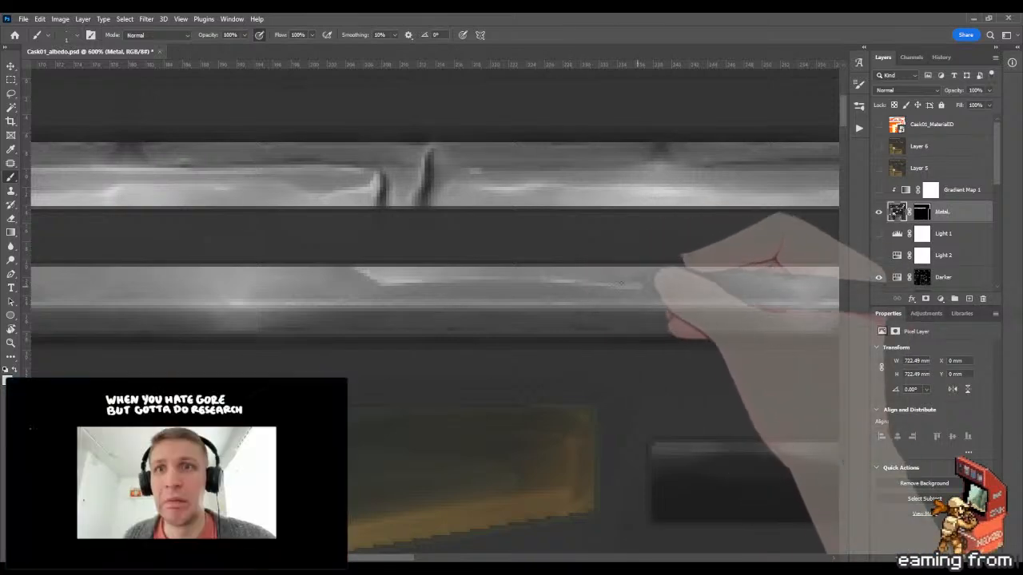
pyautogui.hotkey('shift', 'b')
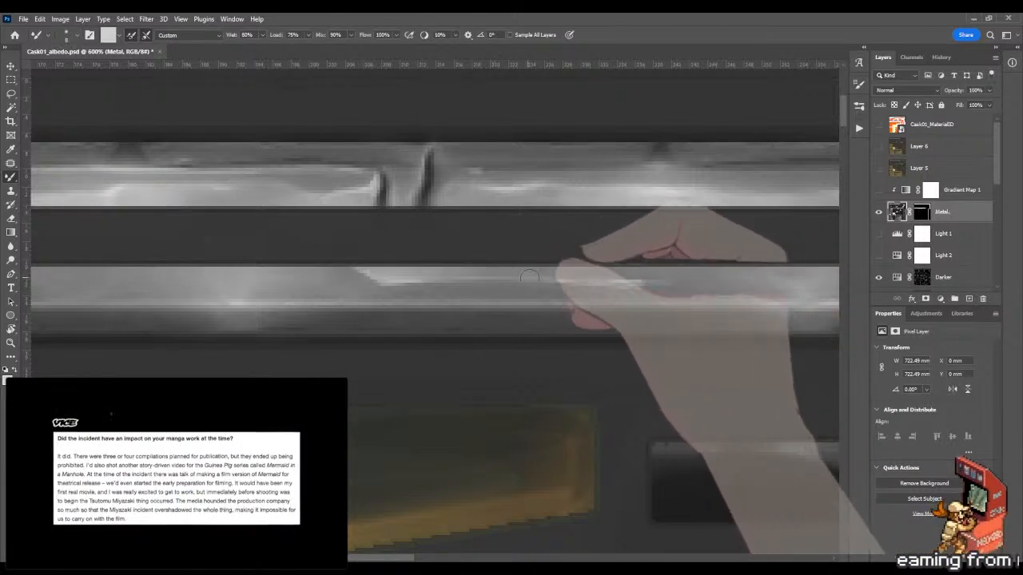
pyautogui.hotkey('shift', 'b')
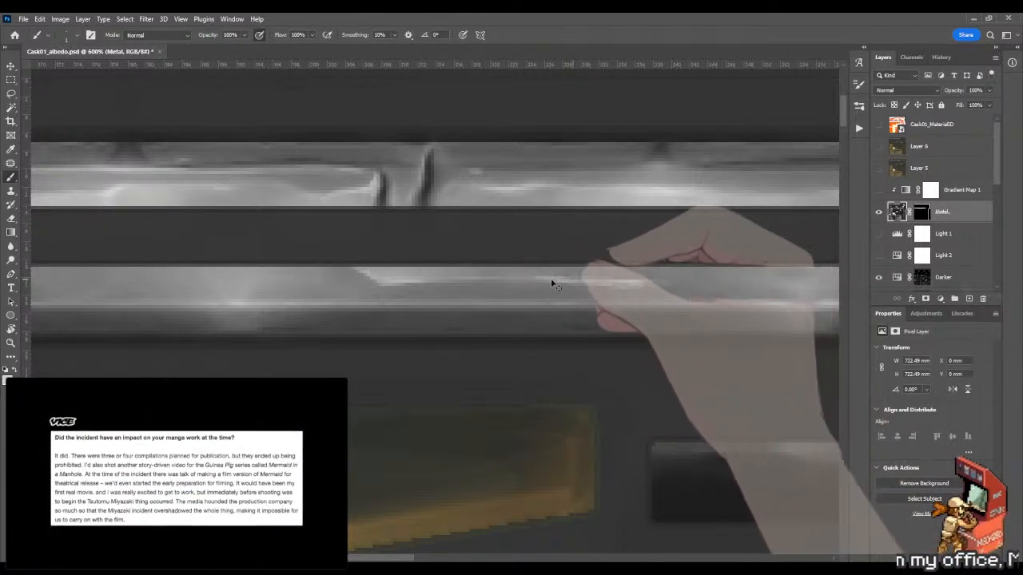
pyautogui.moveTo(552, 280); pyautogui.dragTo(639, 283)
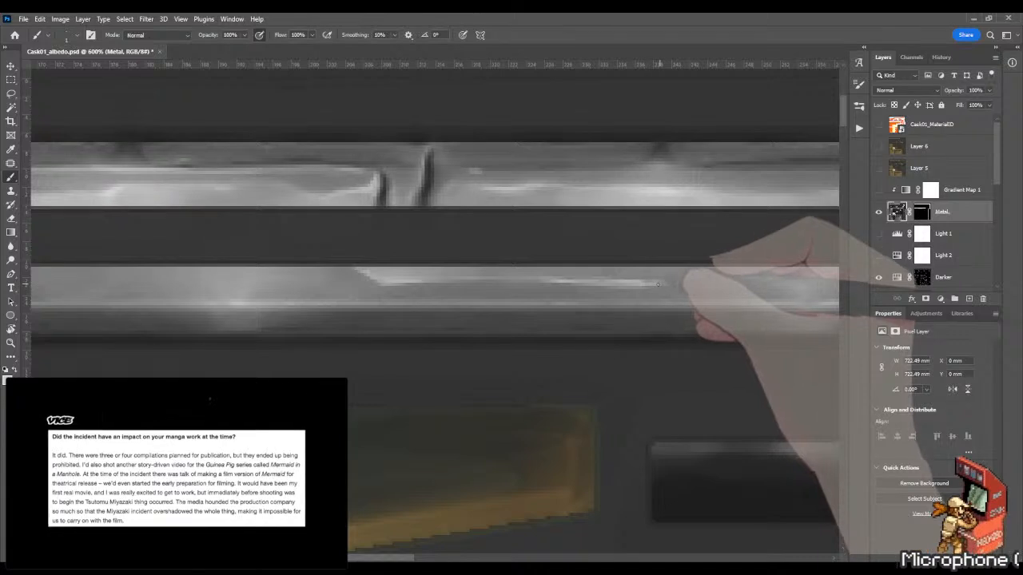
pyautogui.hotkey('shift', 'b')
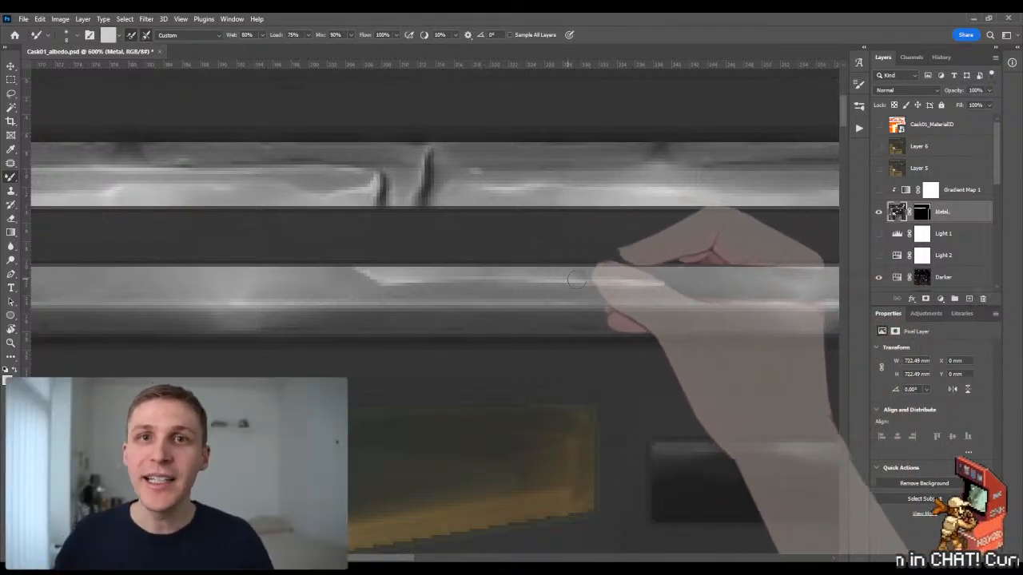
# Step: Fill in light grey past the right end of the second strip's edge line, blend it with the Mixer Brush, and save the texture
pyautogui.hotkey('shift', 'b')
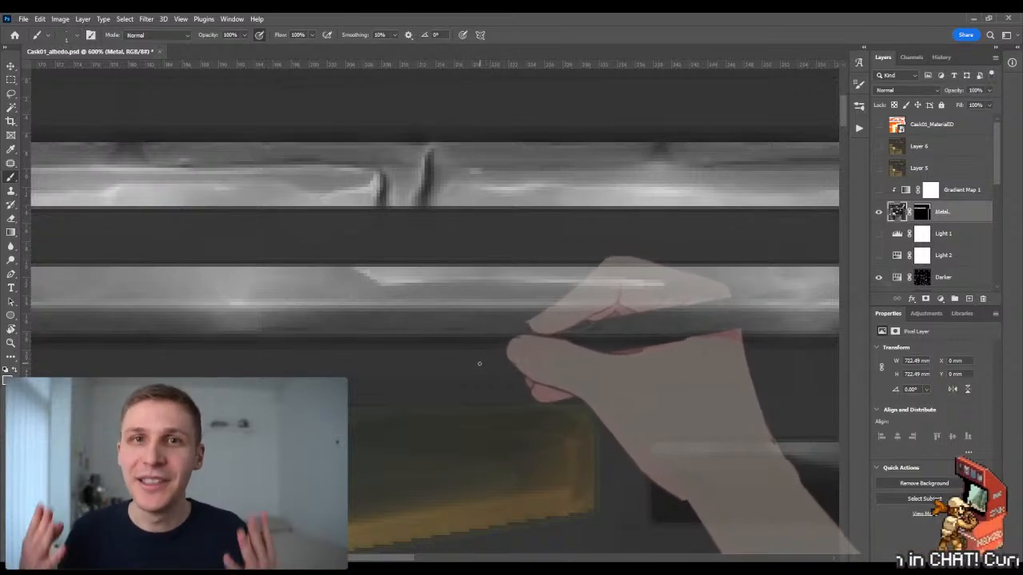
pyautogui.moveTo(587, 282); pyautogui.dragTo(392, 263)
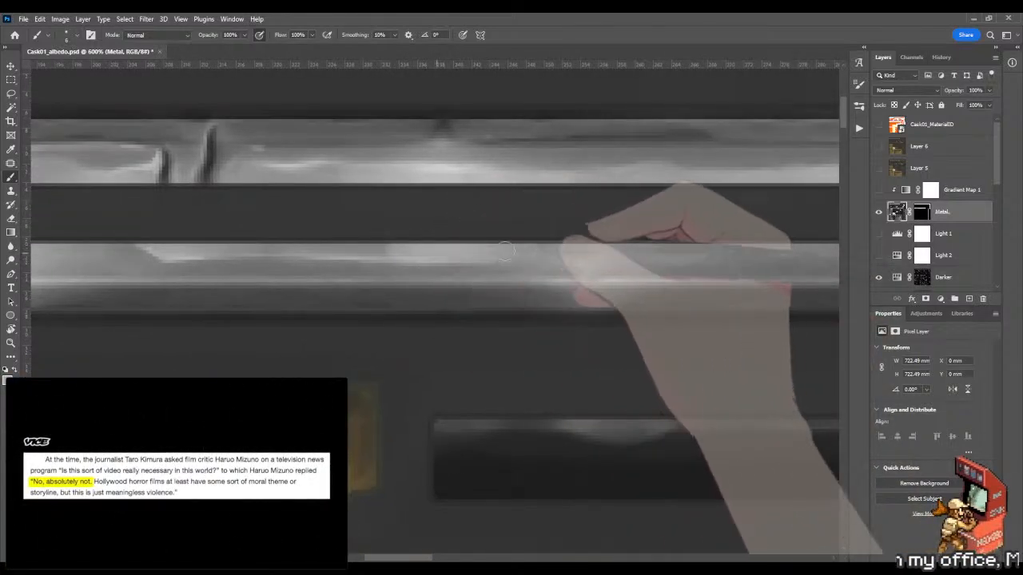
pyautogui.hotkey('shift', 'b')
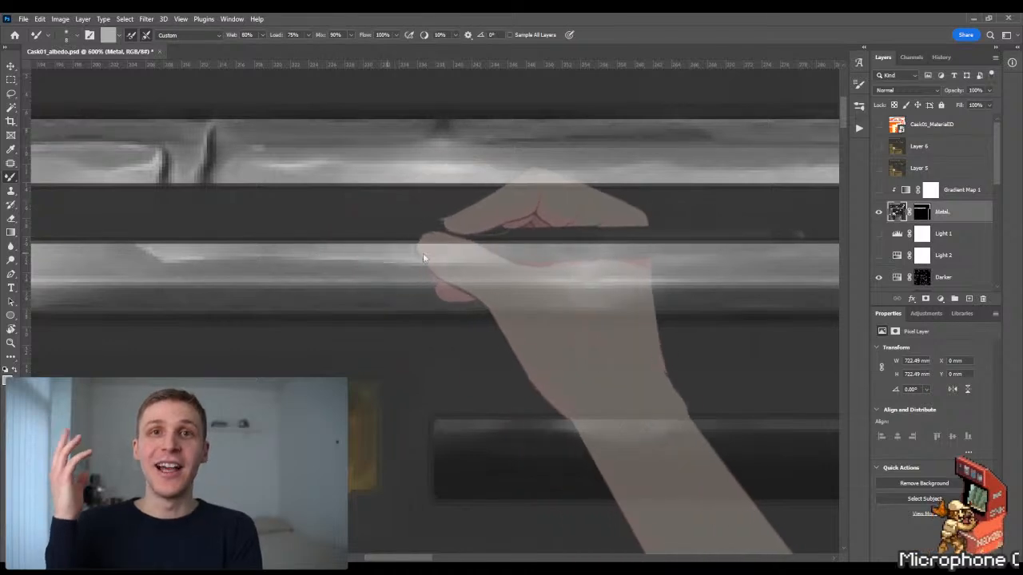
pyautogui.moveTo(547, 253); pyautogui.dragTo(484, 253)
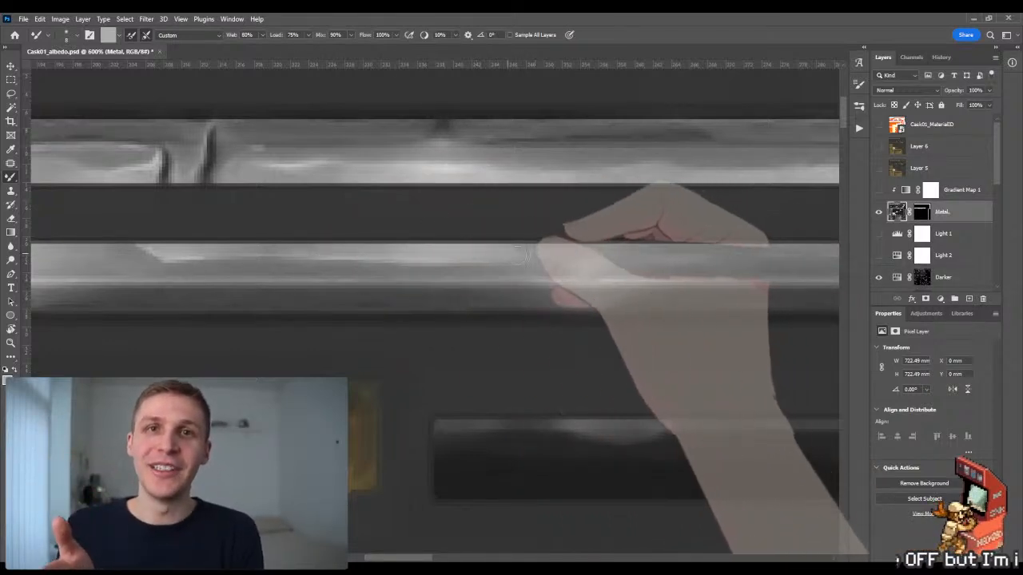
pyautogui.press('z')
pyautogui.moveTo(566, 285); pyautogui.dragTo(523, 295)
pyautogui.hotkey('ctrl', 's')
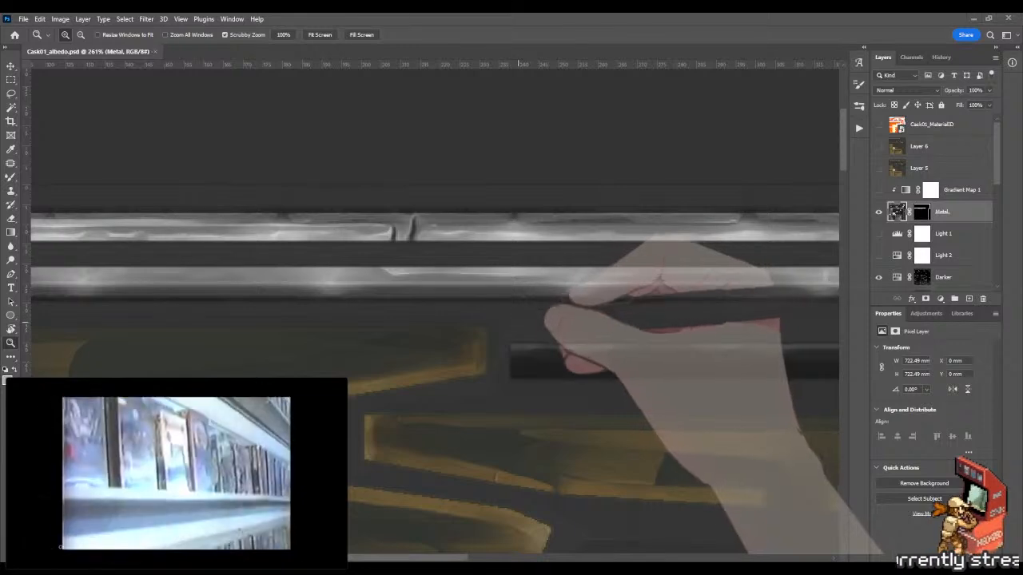
# Step: Compare the painted metal strips in the texture with the bands on the barrel model in Marmoset Toolbag from several angles
pyautogui.click(539, 313)
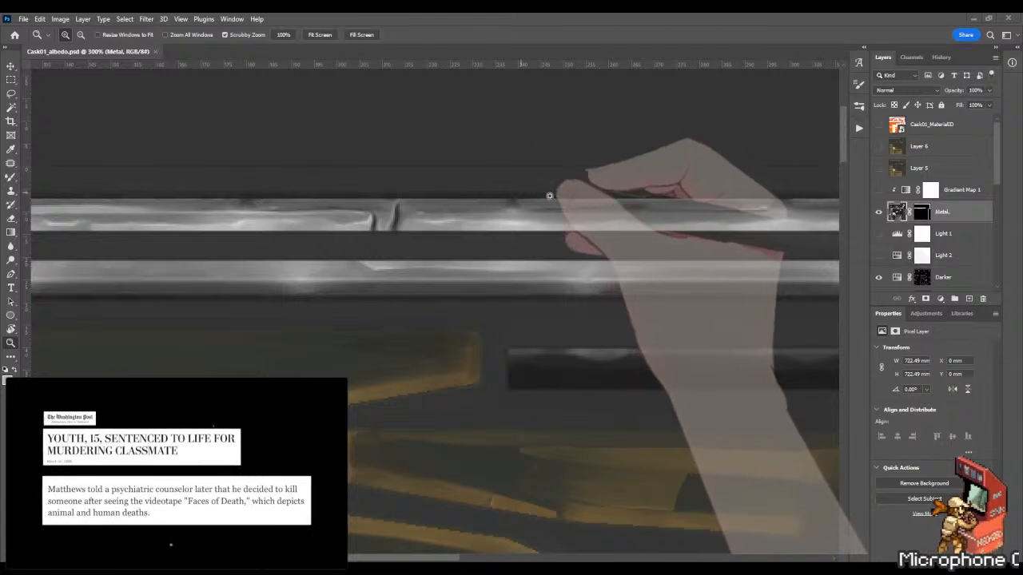
pyautogui.click(543, 197)
pyautogui.press('b')
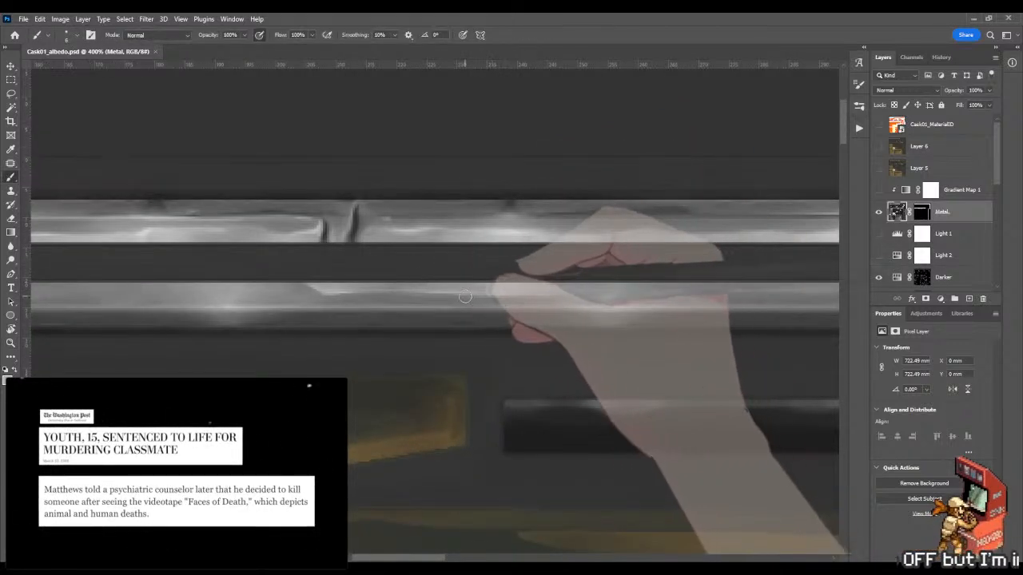
pyautogui.hotkey('shift', 'b')
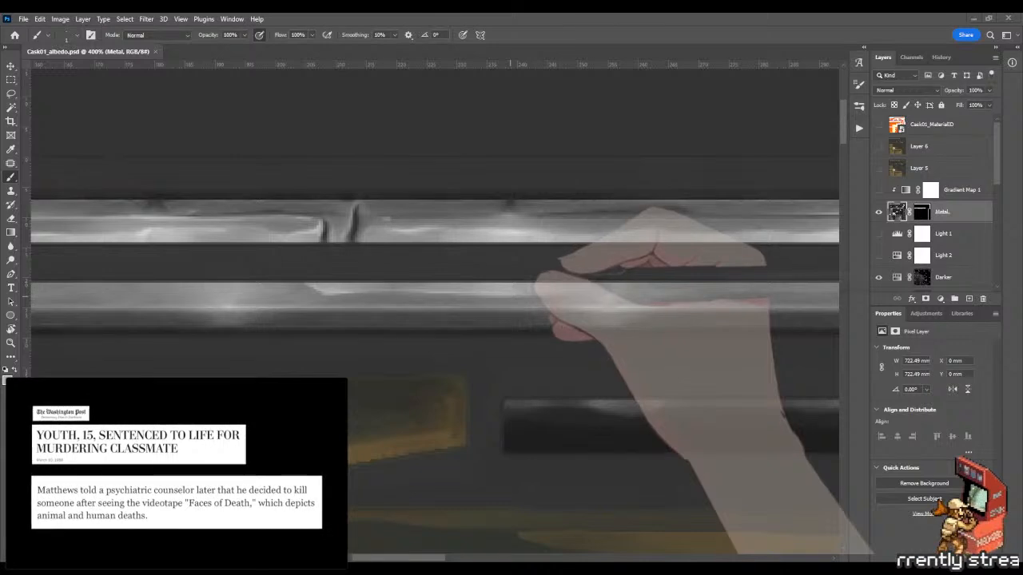
pyautogui.hotkey('alt', 'Tab')
pyautogui.moveTo(575, 302); pyautogui.dragTo(539, 332)
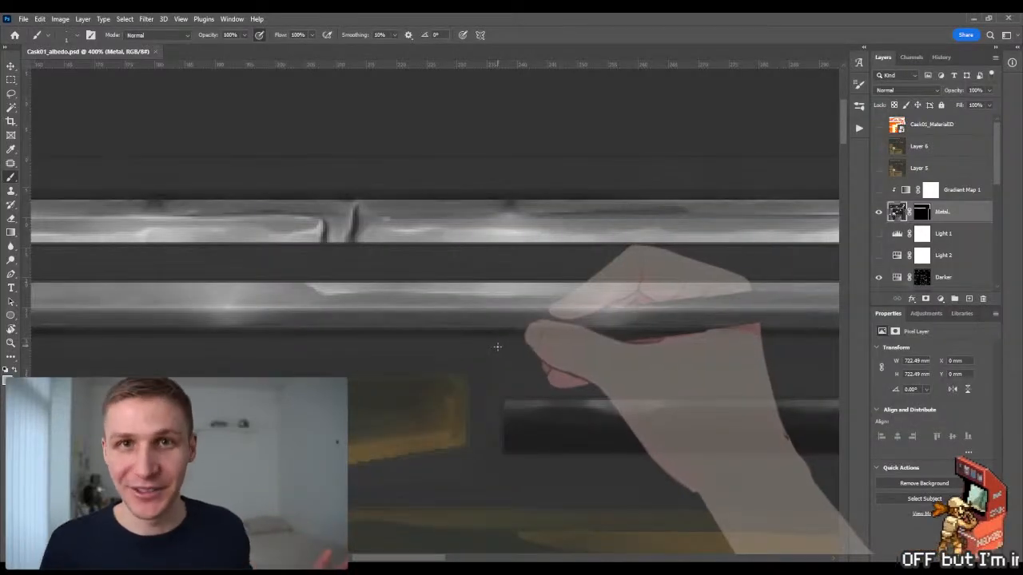
pyautogui.hscroll(-3, 559, 327)
pyautogui.press('z')
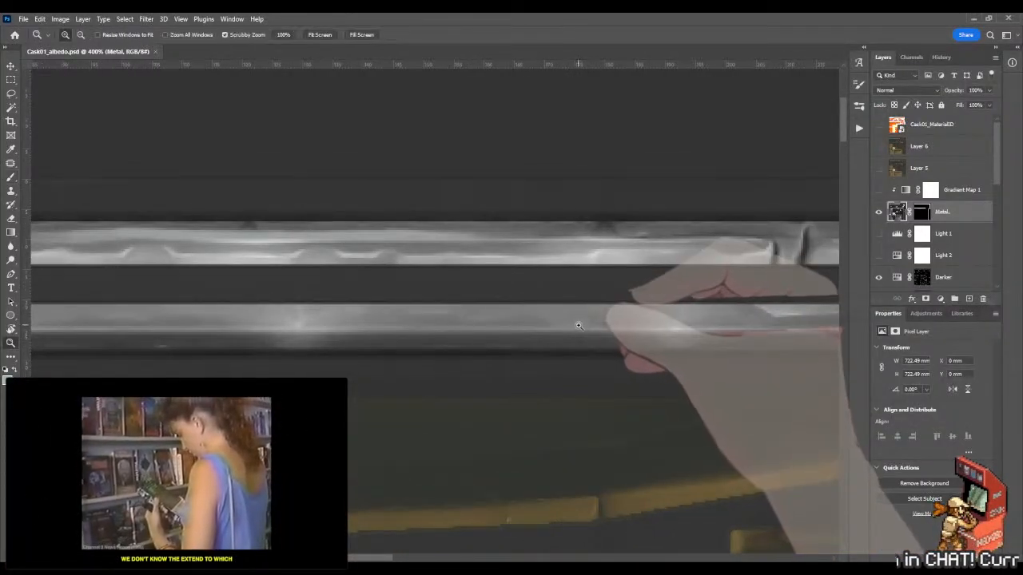
pyautogui.moveTo(584, 324); pyautogui.dragTo(554, 328)
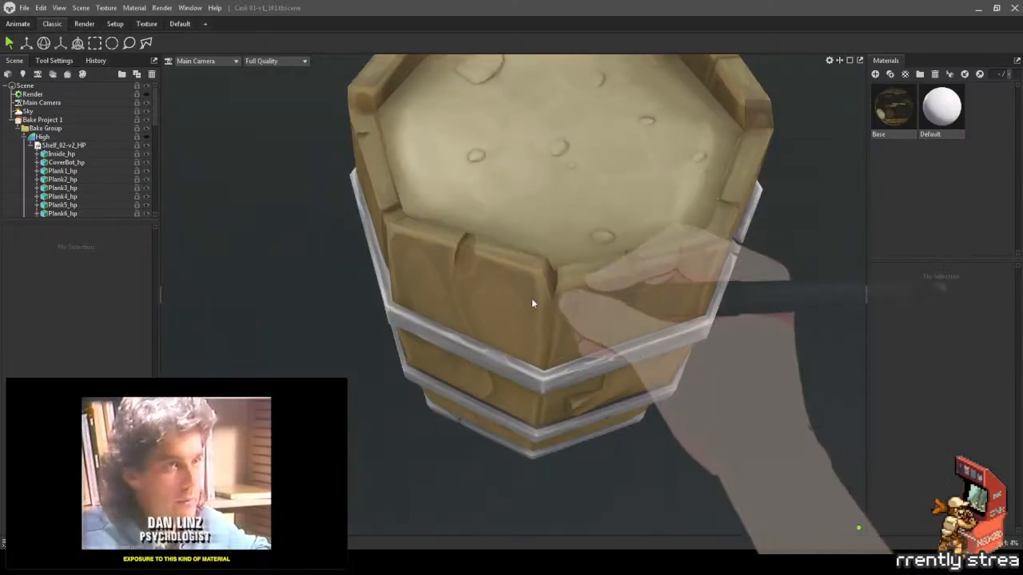
pyautogui.moveTo(531, 297); pyautogui.dragTo(629, 247)
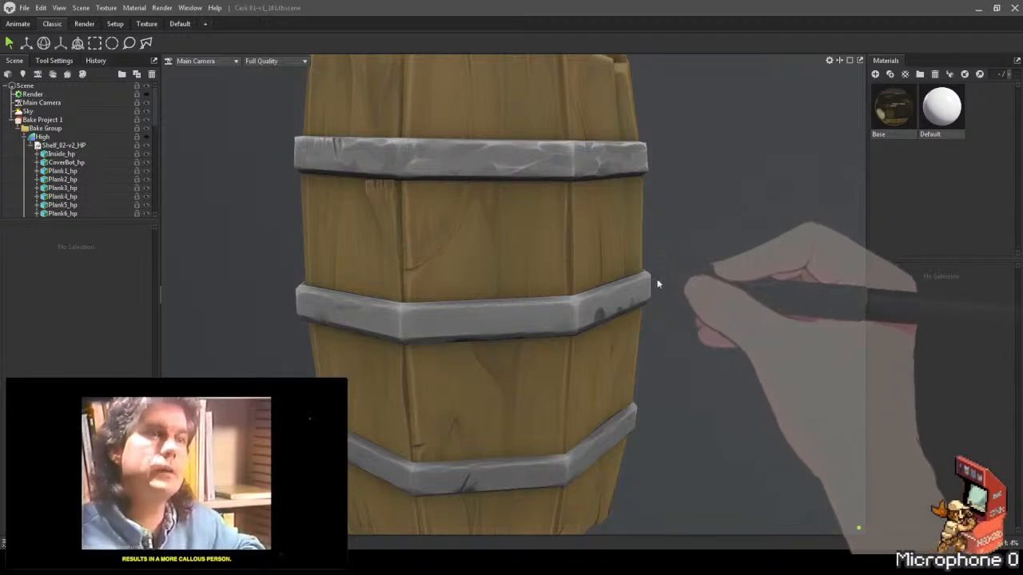
# Step: Show the Gradient Map 1 layer in Photoshop, save the texture, and review the tinted bands on the model in Marmoset Toolbag
pyautogui.hotkey('alt', 'Tab')
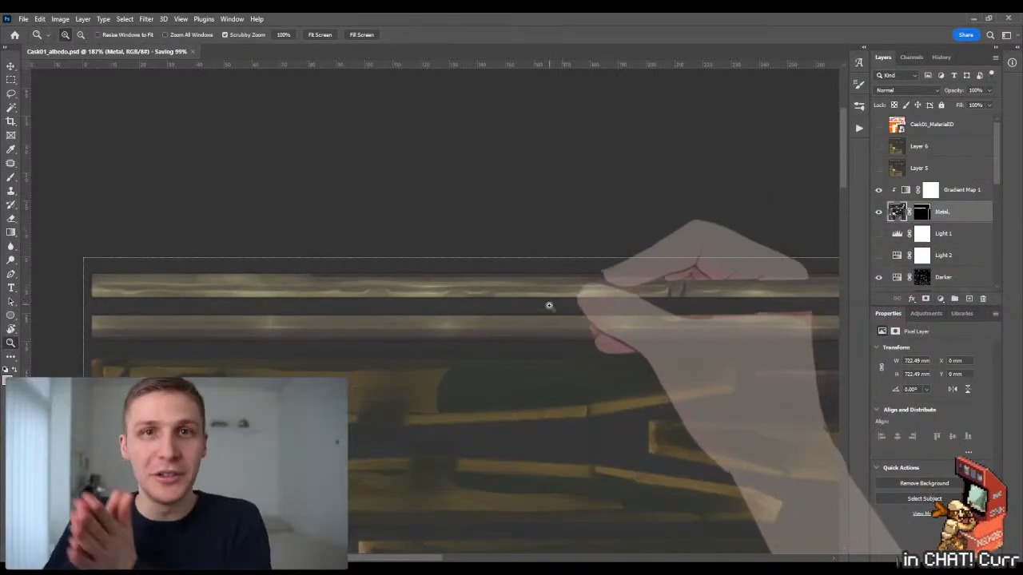
pyautogui.hotkey('ctrl', 's')
pyautogui.hotkey('alt', 'Tab')
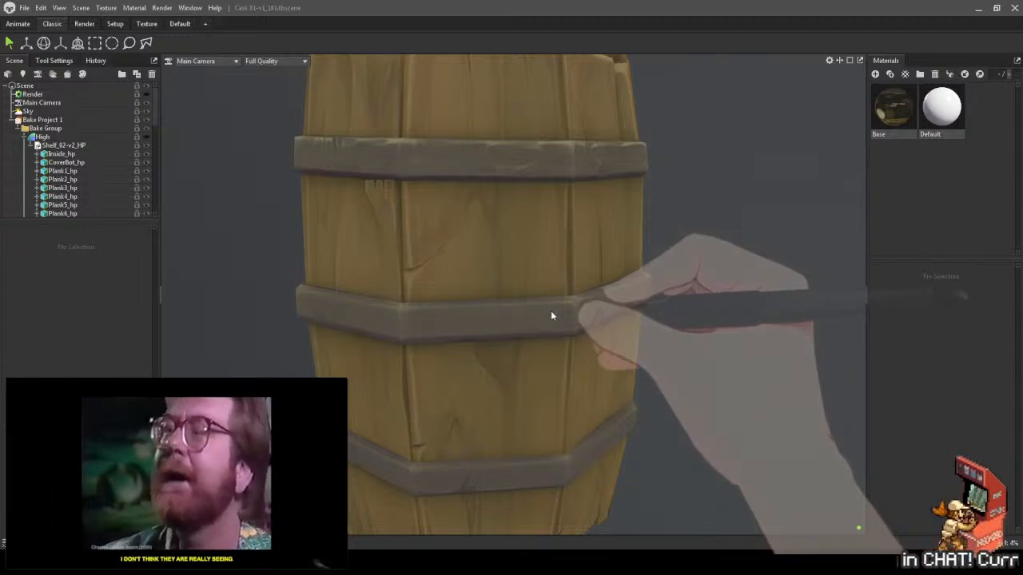
pyautogui.moveTo(630, 211); pyautogui.dragTo(467, 265)
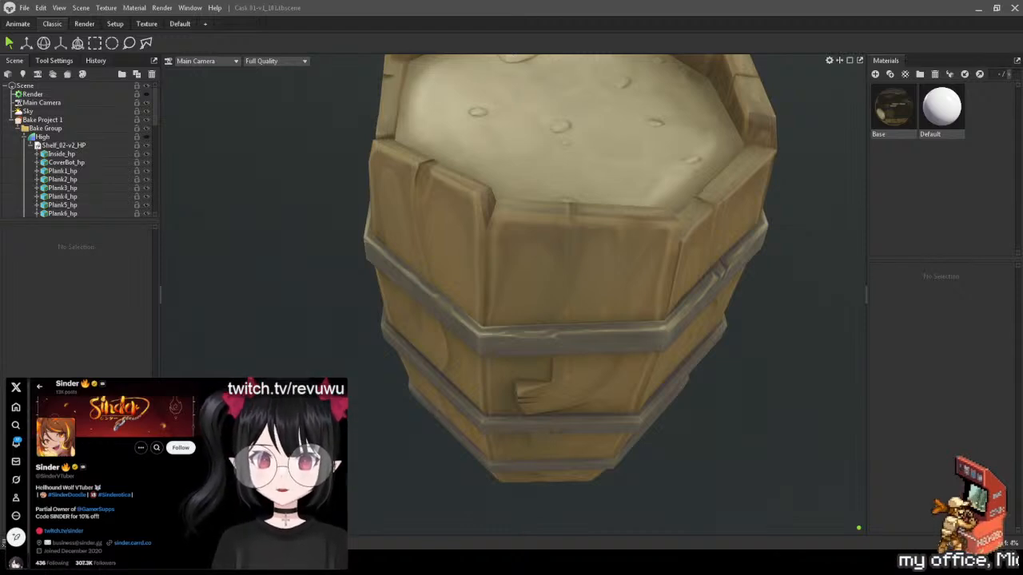
pyautogui.moveTo(175, 562)
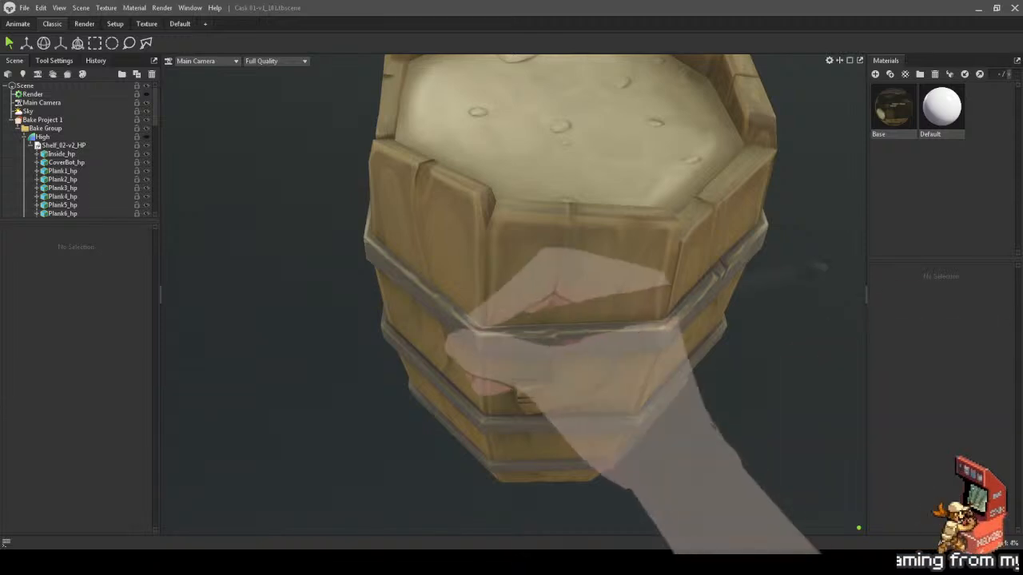
# Step: Switch to the albedo texture in Photoshop and hide the Gradient Map 1 layer to work on the three greyscale metal strips
pyautogui.click(417, 346)
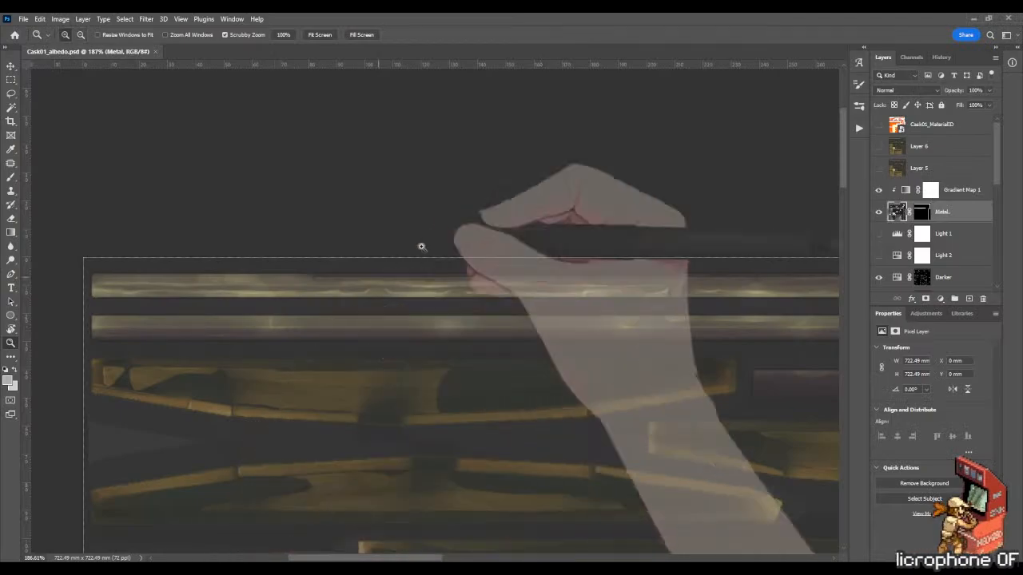
pyautogui.moveTo(426, 313); pyautogui.dragTo(401, 313)
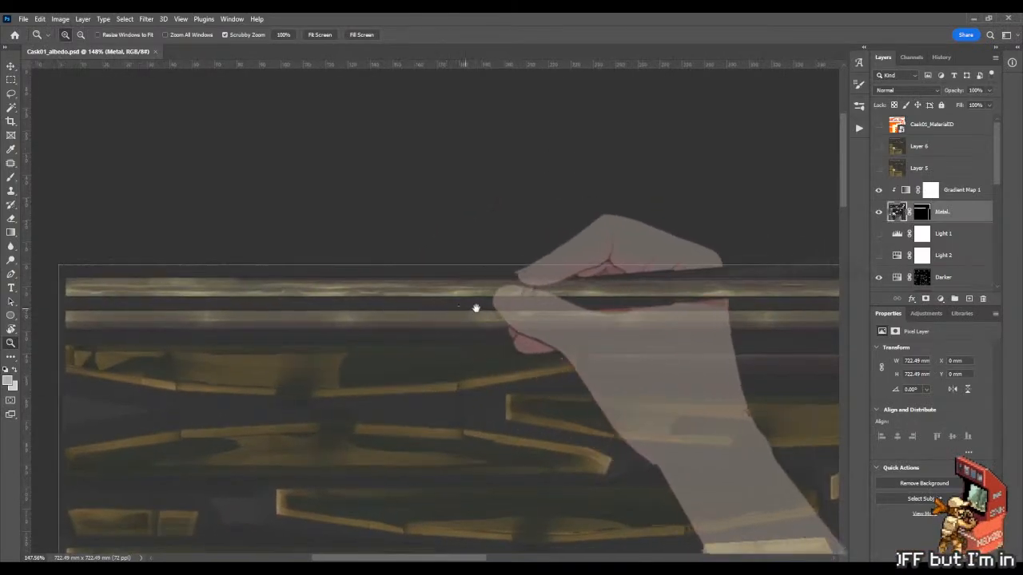
pyautogui.moveTo(447, 285); pyautogui.dragTo(599, 287)
pyautogui.moveTo(275, 281); pyautogui.dragTo(354, 290)
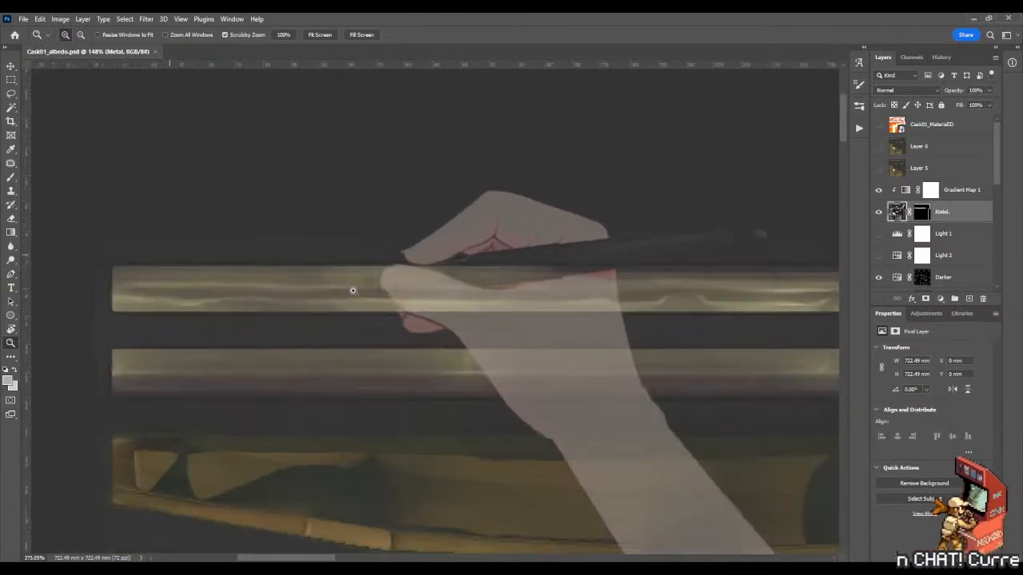
pyautogui.press('b')
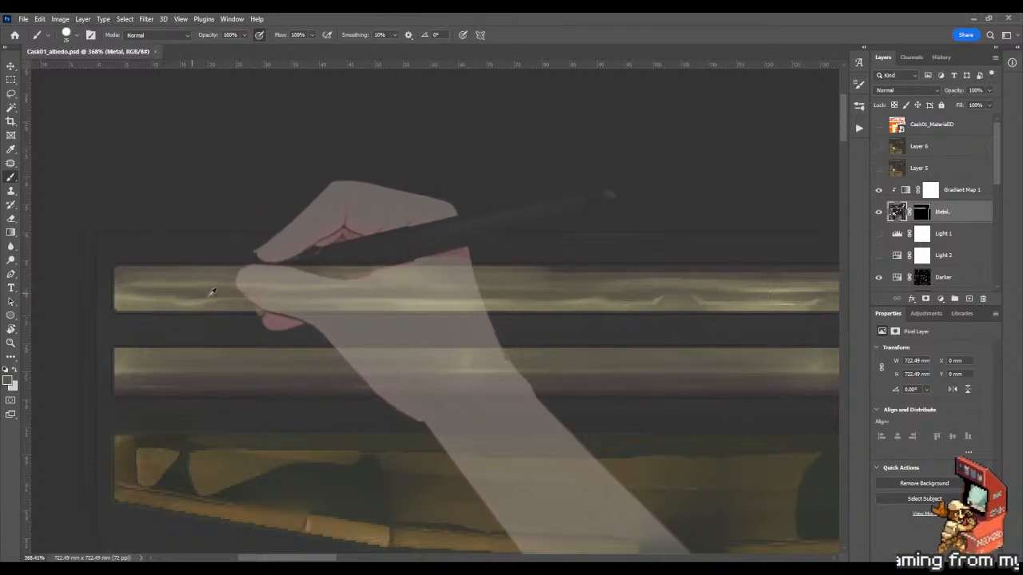
pyautogui.press('z')
pyautogui.moveTo(282, 319); pyautogui.dragTo(228, 319)
pyautogui.moveTo(573, 401); pyautogui.dragTo(145, 30)
pyautogui.moveTo(326, 235); pyautogui.dragTo(461, 260)
pyautogui.moveTo(260, 276); pyautogui.dragTo(451, 282)
pyautogui.click(878, 191)
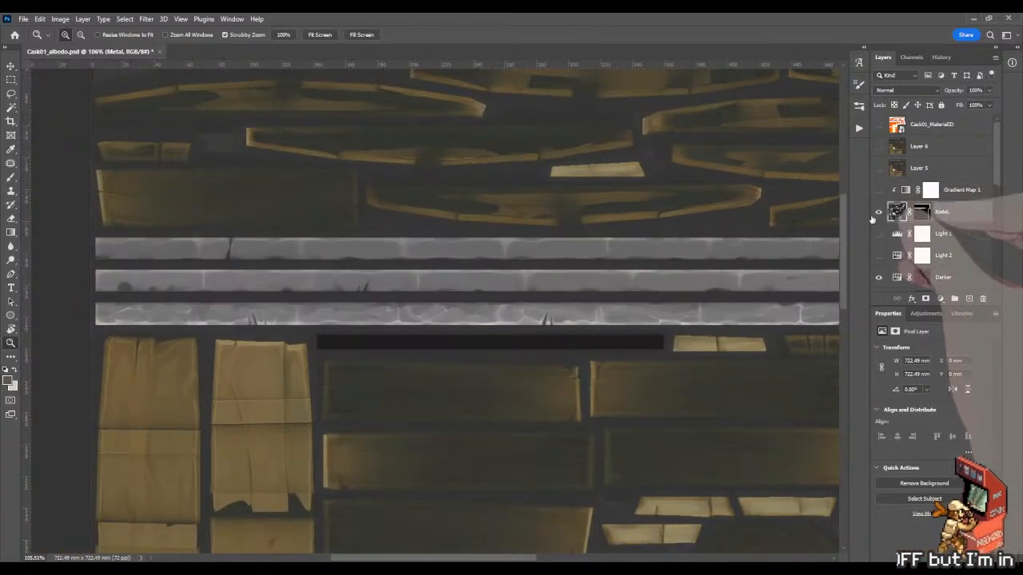
# Step: Paint a small dark dent beside the round one on the lower edge of the middle strip, near its left end
pyautogui.moveTo(216, 295); pyautogui.dragTo(266, 296)
pyautogui.moveTo(198, 278)
pyautogui.mouseDown()
pyautogui.moveTo(364, 273)
pyautogui.moveTo(260, 279)
pyautogui.mouseUp()
pyautogui.press('b')
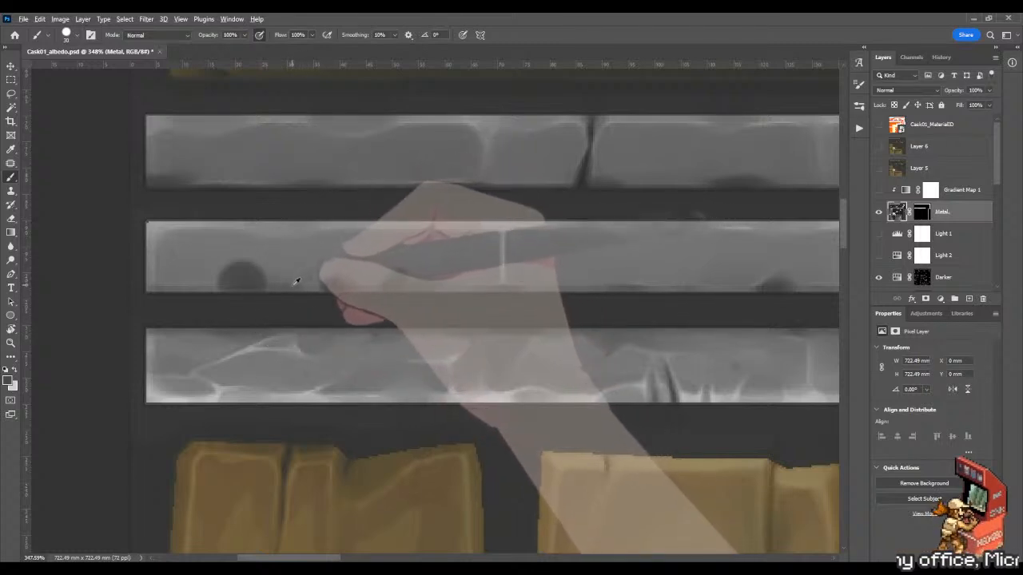
pyautogui.moveTo(292, 286); pyautogui.dragTo(288, 286)
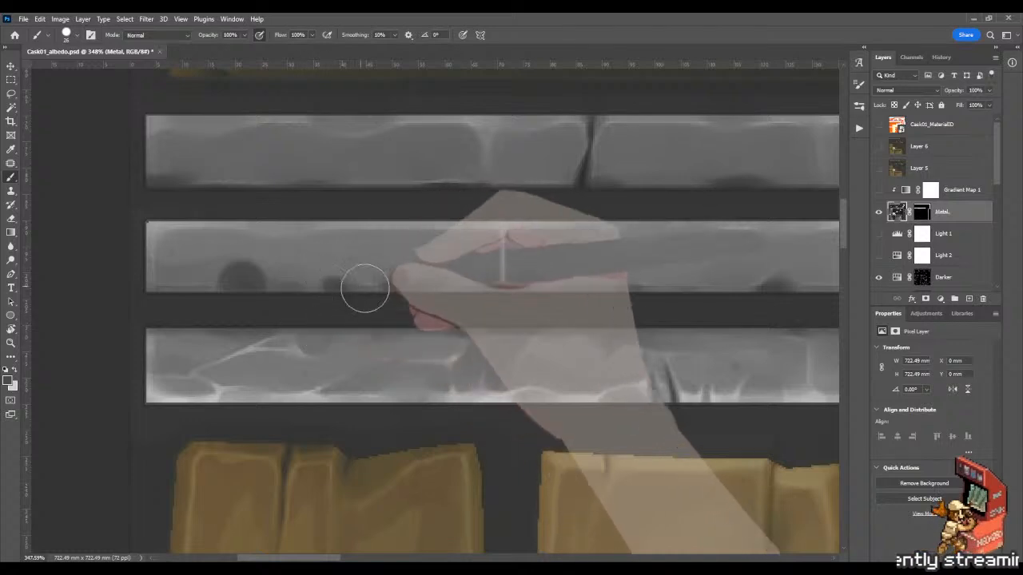
# Step: Add small dark dents with a smaller brush along the middle strip's lower edge and the bottom strip's upper edge
pyautogui.moveTo(397, 325); pyautogui.dragTo(326, 315)
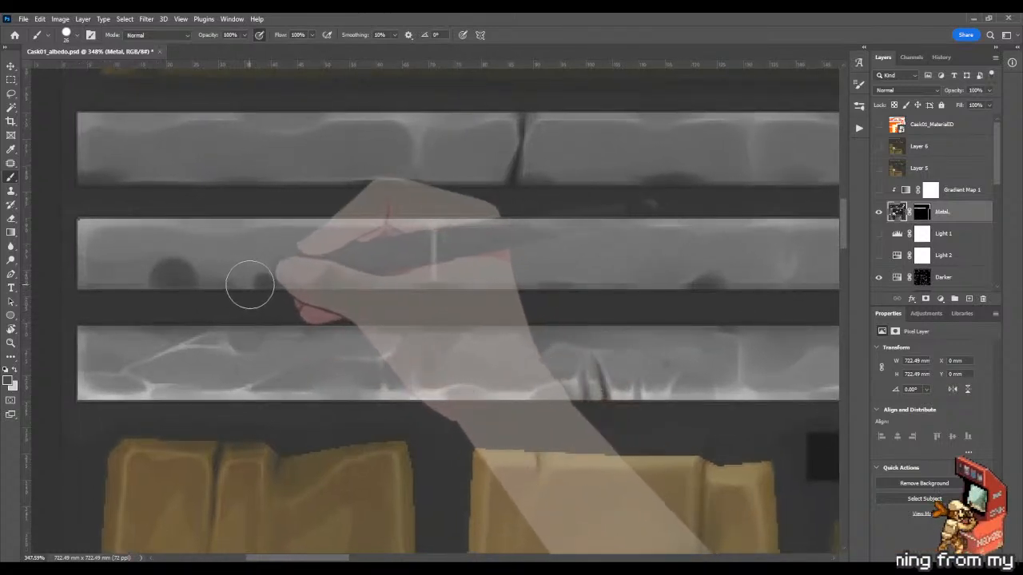
pyautogui.press('[')
pyautogui.press('[')
pyautogui.press('[')
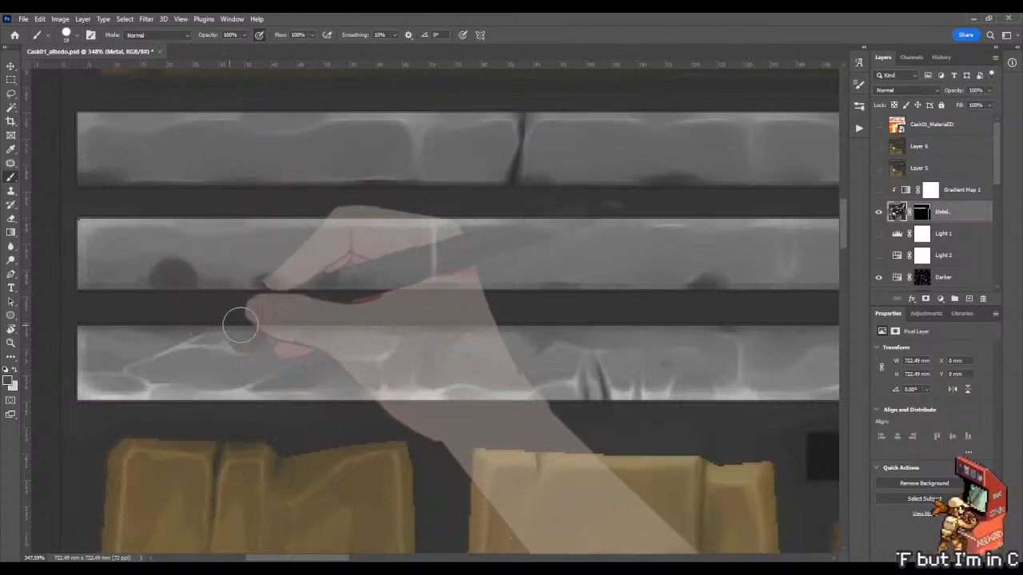
pyautogui.press('[')
pyautogui.press('[')
pyautogui.press('[')
pyautogui.press('[')
pyautogui.moveTo(387, 293); pyautogui.dragTo(408, 295)
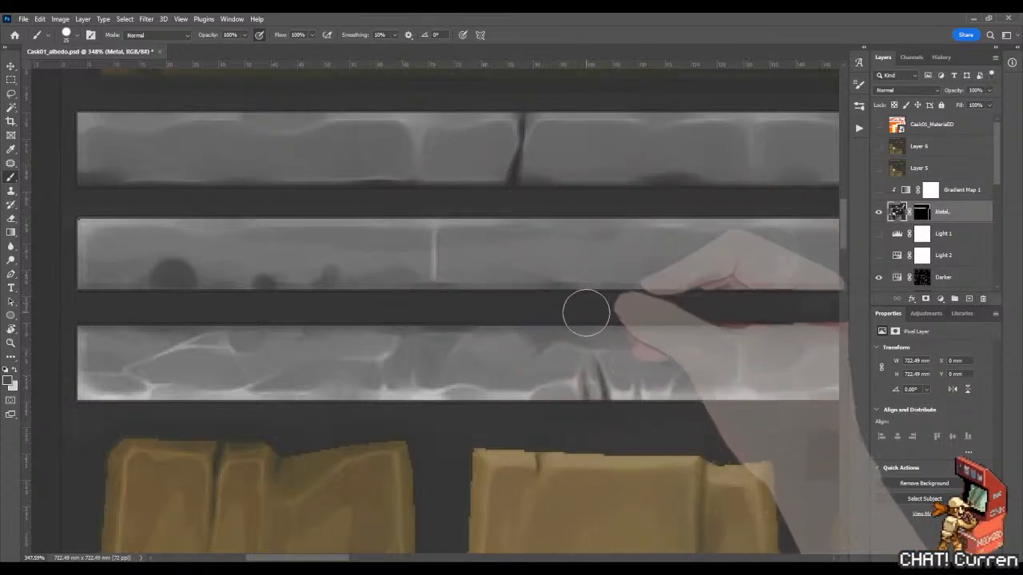
# Step: Continue painting dark wear patches along the middle strip's lower edge, working rightward past the cracks and bright vertical seams
pyautogui.moveTo(583, 309); pyautogui.dragTo(400, 304)
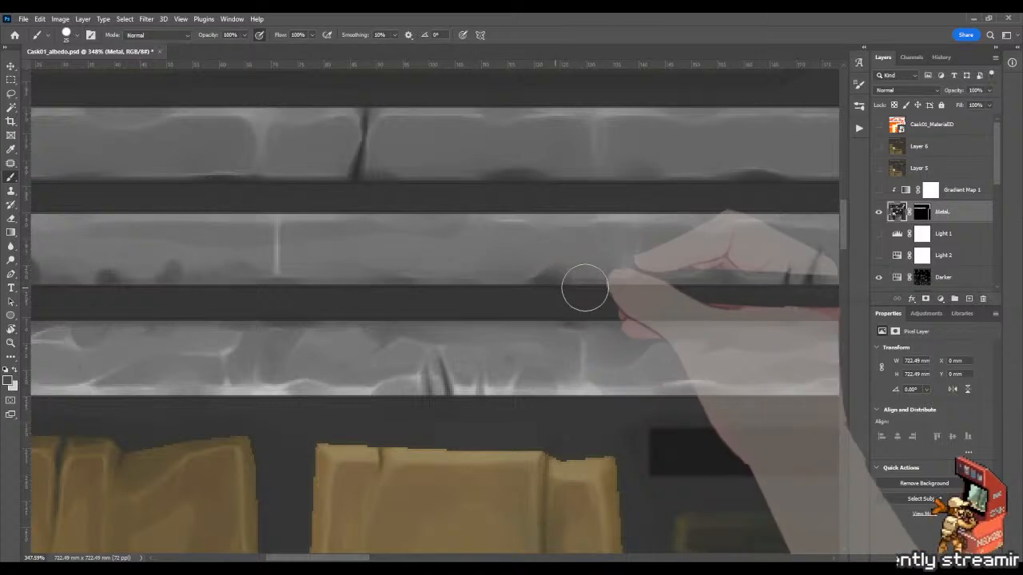
pyautogui.moveTo(525, 301); pyautogui.dragTo(433, 306)
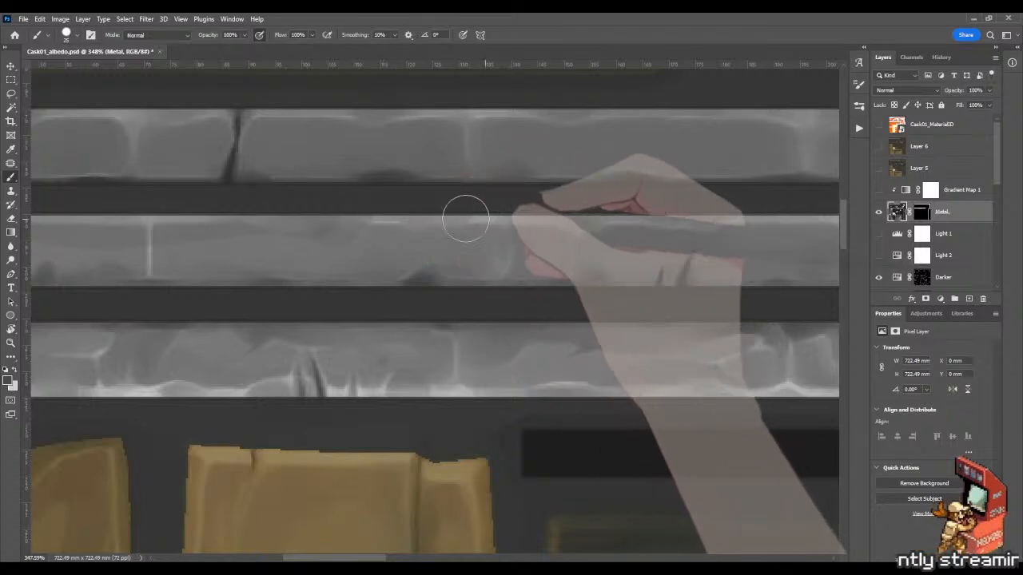
pyautogui.moveTo(486, 216); pyautogui.dragTo(407, 221)
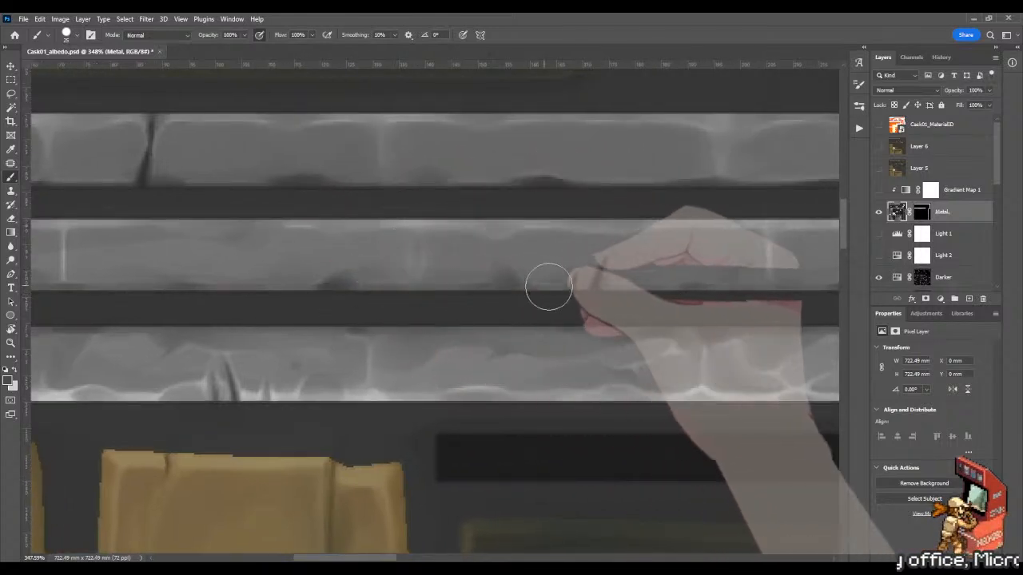
pyautogui.moveTo(594, 297); pyautogui.dragTo(396, 295)
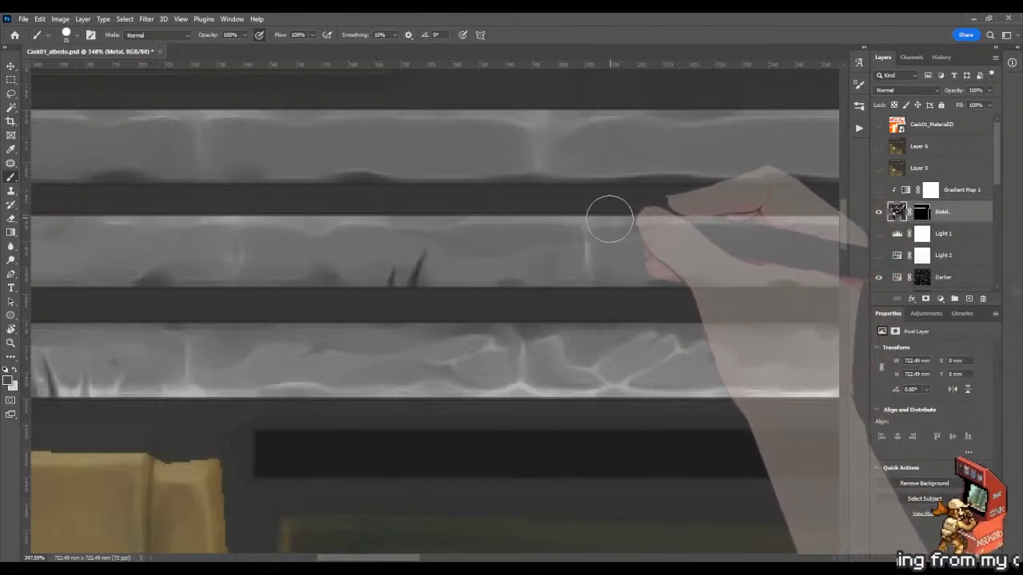
pyautogui.moveTo(575, 266); pyautogui.dragTo(469, 250)
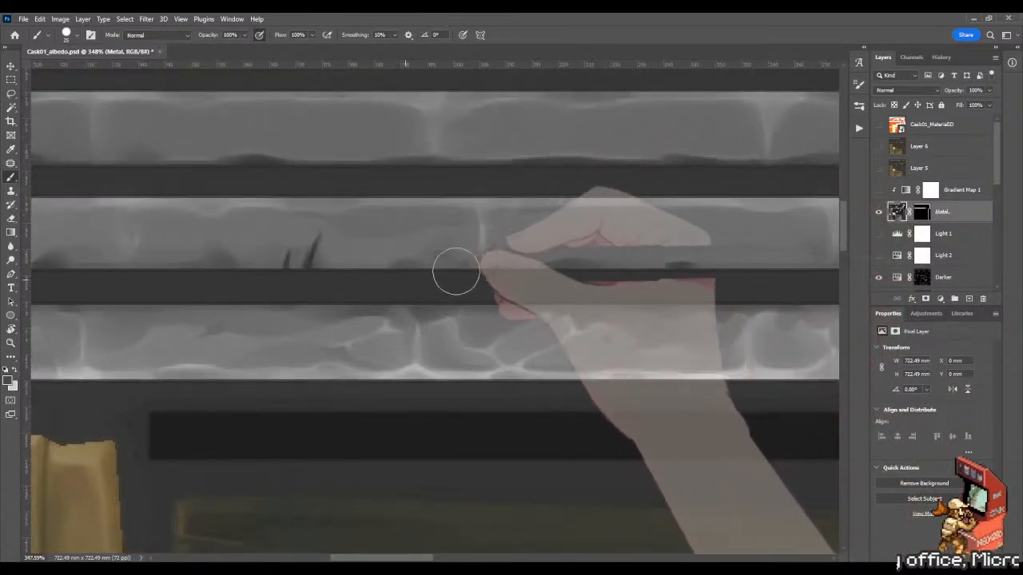
pyautogui.moveTo(599, 285); pyautogui.dragTo(436, 288)
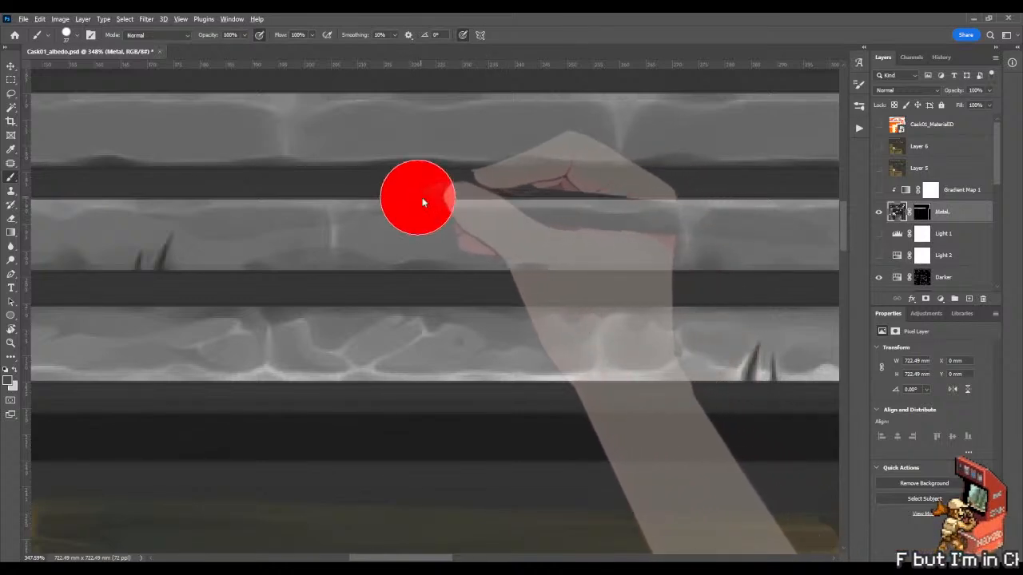
# Step: Set the brush size to 77 and softly shade darker patches on the middle strip's surface to the right of the cracks
pyautogui.moveTo(421, 198); pyautogui.dragTo(439, 198)
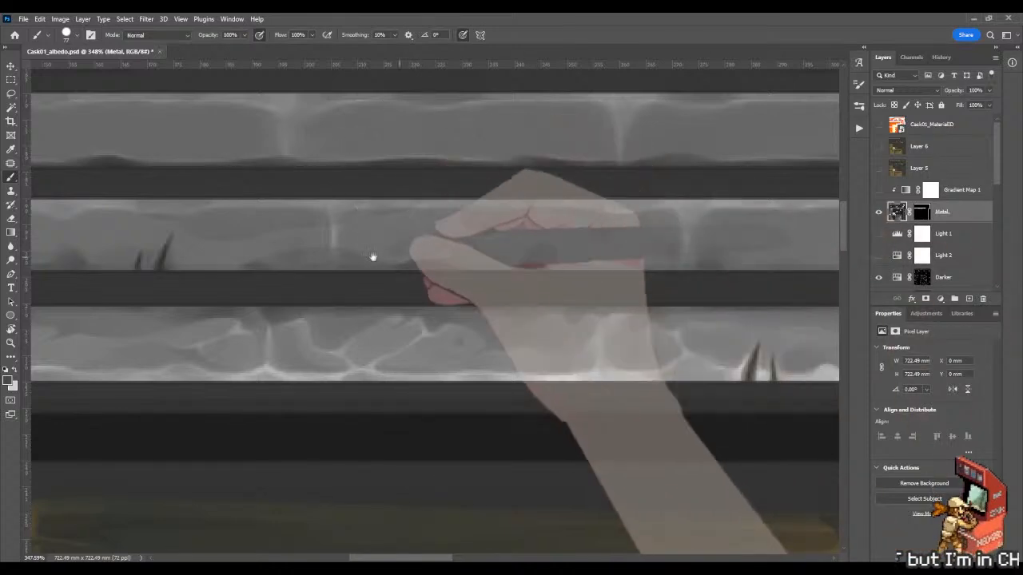
pyautogui.moveTo(374, 258); pyautogui.dragTo(187, 266)
pyautogui.moveTo(435, 235); pyautogui.dragTo(363, 258)
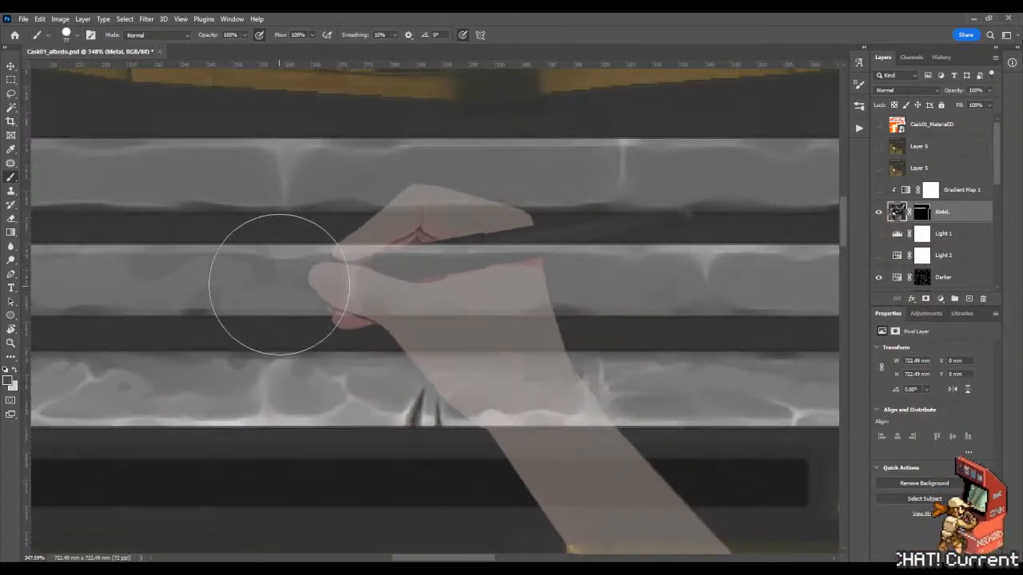
pyautogui.press('Home')
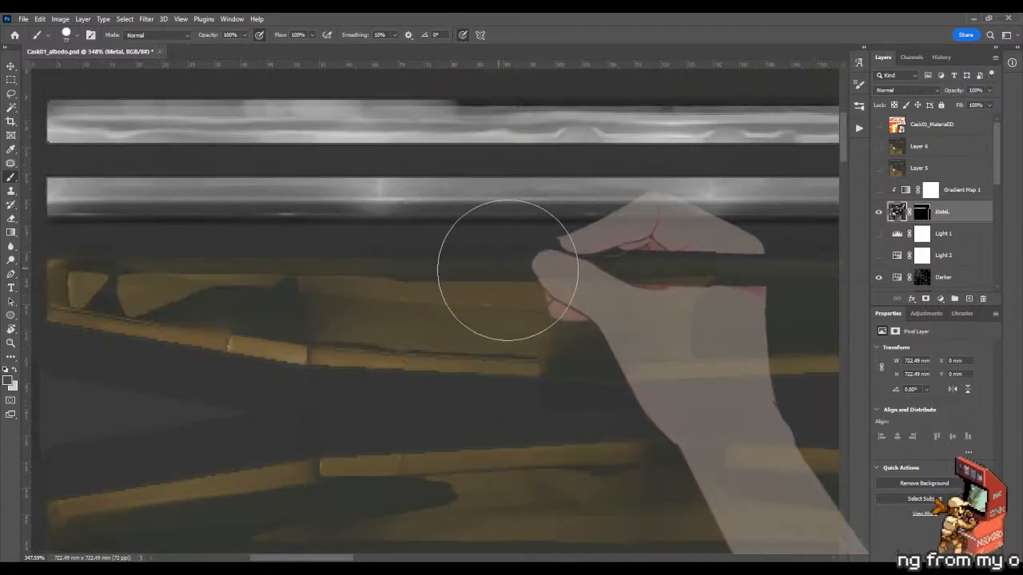
pyautogui.moveTo(498, 288); pyautogui.dragTo(366, 364)
pyautogui.moveTo(434, 321); pyautogui.dragTo(307, 349)
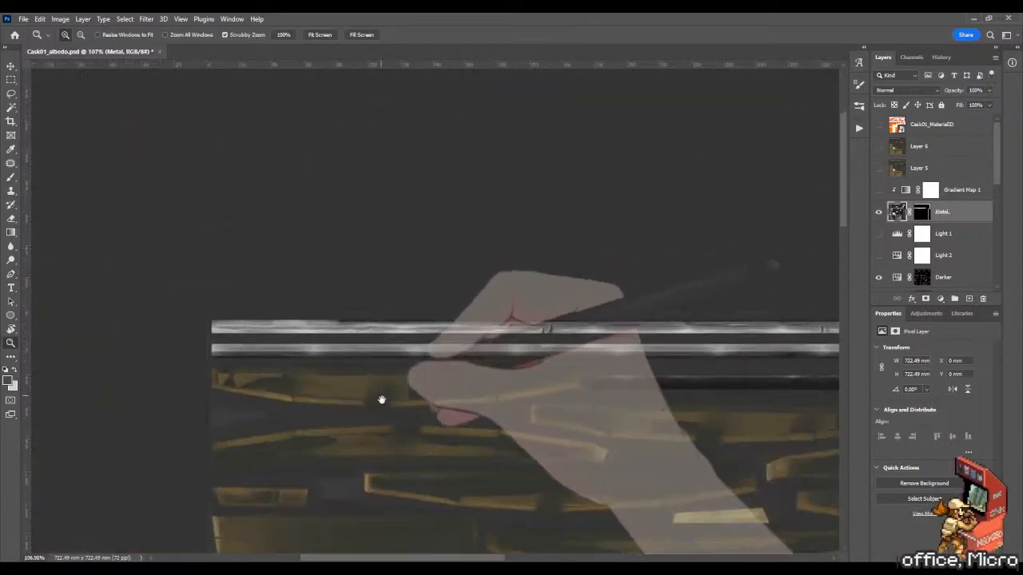
pyautogui.moveTo(381, 401); pyautogui.dragTo(399, 205)
pyautogui.moveTo(553, 349); pyautogui.dragTo(387, 255)
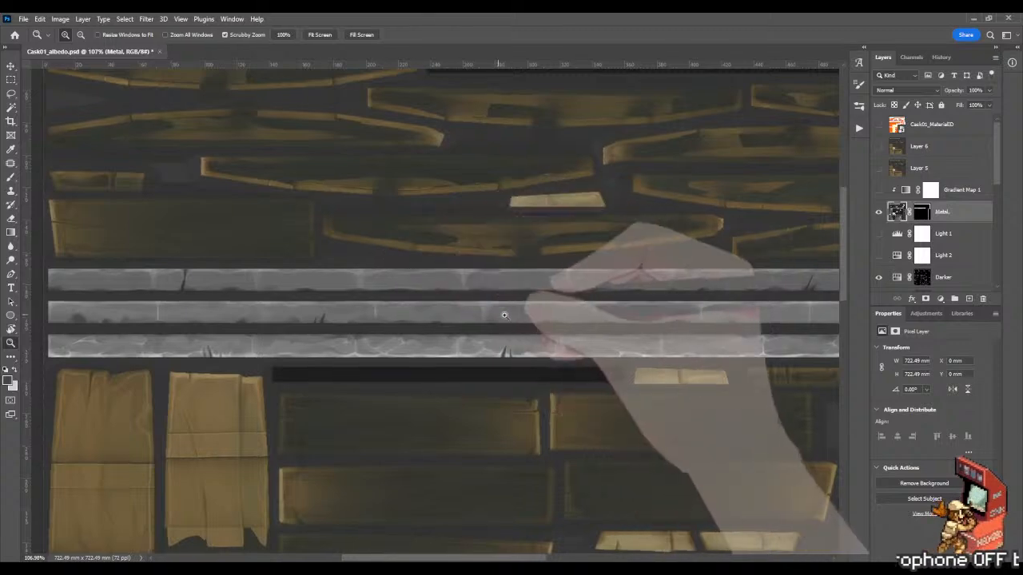
# Step: Paint soft dark patches on the upper and lower edges of the middle strip's central section, using a progressively smaller brush
pyautogui.moveTo(499, 315); pyautogui.dragTo(550, 318)
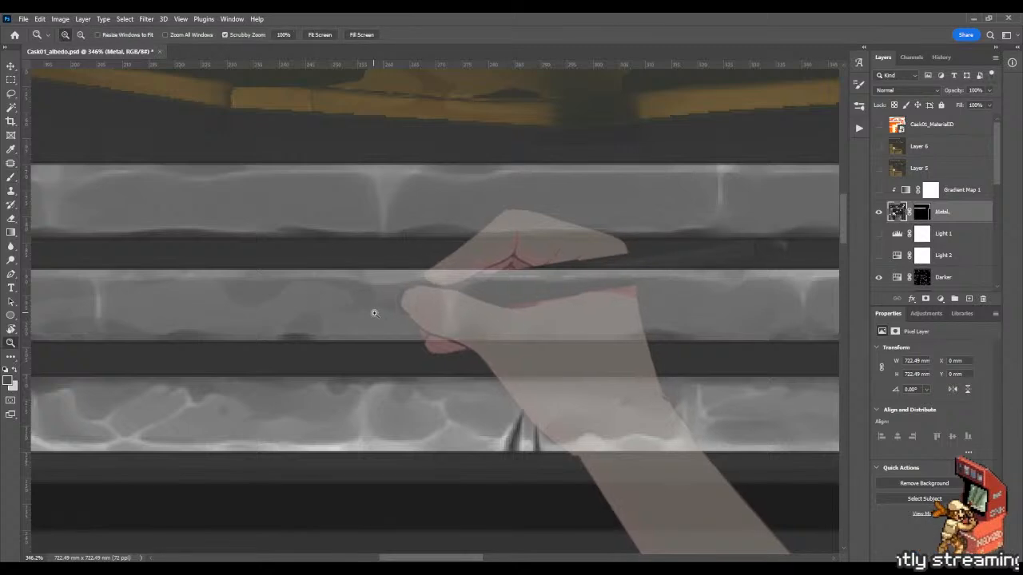
pyautogui.moveTo(374, 313)
pyautogui.mouseDown()
pyautogui.moveTo(411, 315)
pyautogui.moveTo(332, 297)
pyautogui.mouseUp()
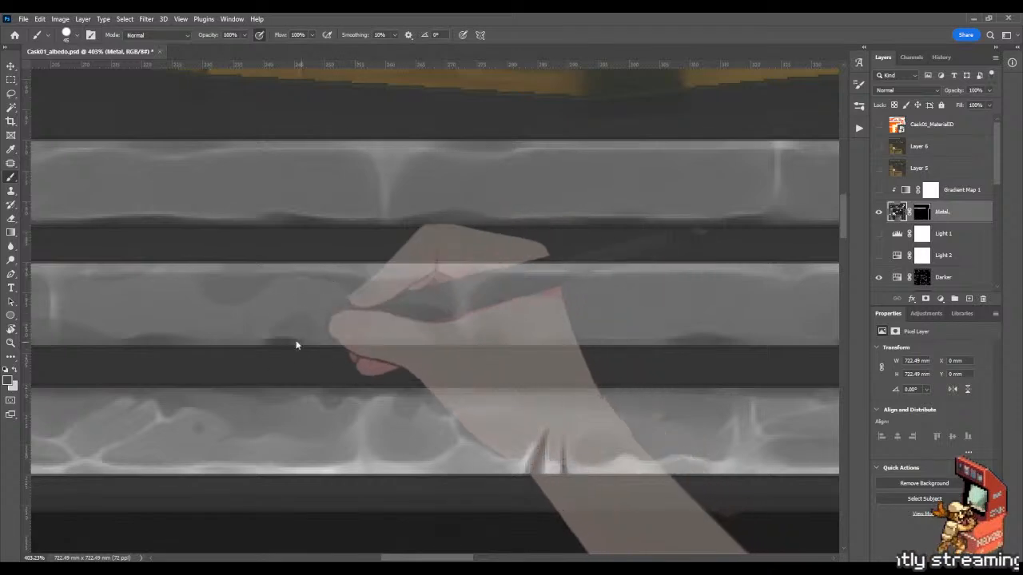
pyautogui.press('[')
pyautogui.press('[')
pyautogui.press('[')
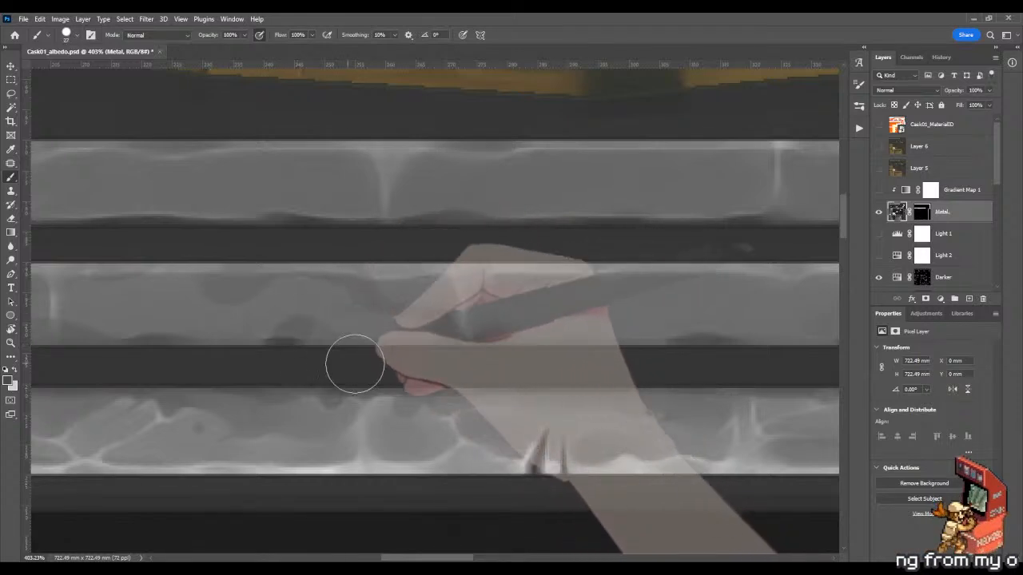
pyautogui.moveTo(432, 360); pyautogui.dragTo(337, 357)
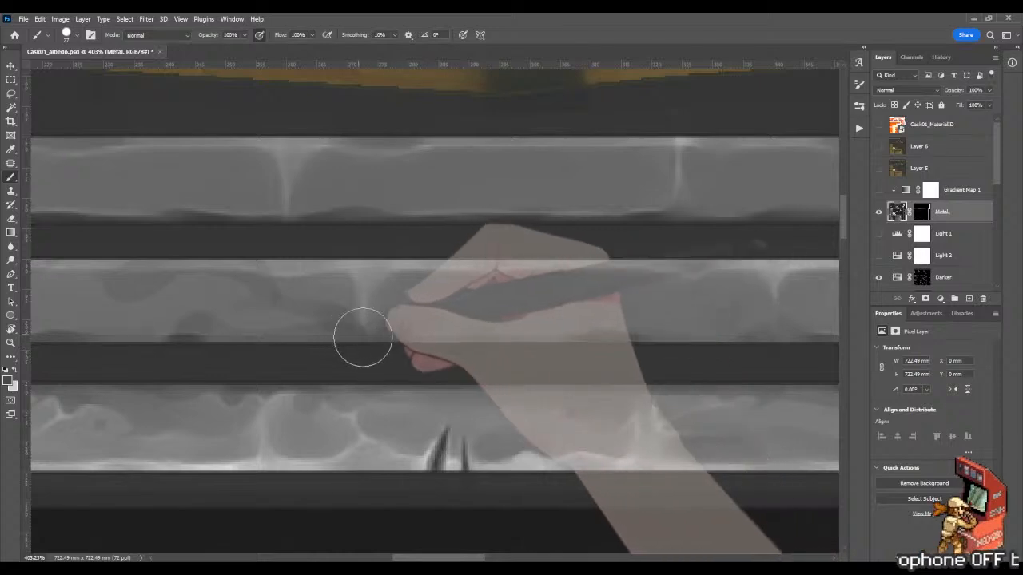
pyautogui.moveTo(506, 272); pyautogui.dragTo(316, 266)
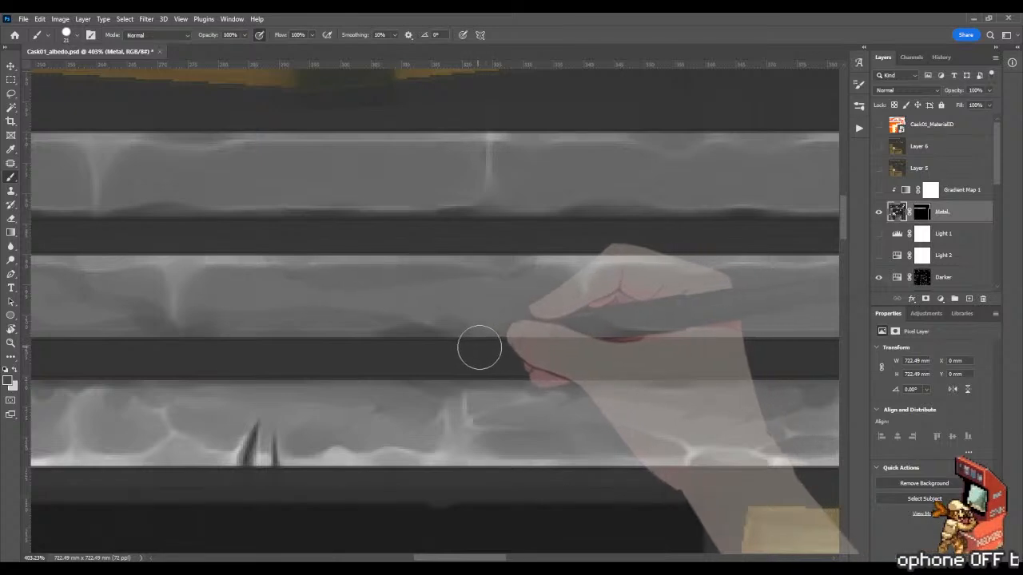
pyautogui.moveTo(536, 324)
pyautogui.mouseDown()
pyautogui.moveTo(547, 330)
pyautogui.moveTo(534, 325)
pyautogui.mouseUp()
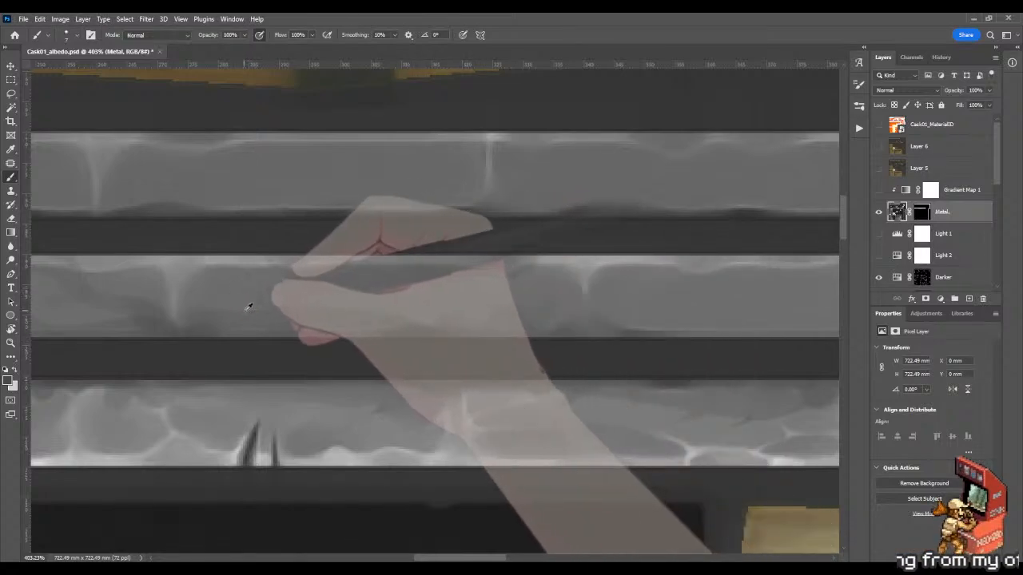
# Step: Refine the round dark dents near the middle strip's left end and blend the grey around them
pyautogui.hotkey('ctrl', 'space')
pyautogui.moveTo(459, 368)
pyautogui.mouseDown()
pyautogui.moveTo(383, 365)
pyautogui.moveTo(583, 349)
pyautogui.mouseUp()
pyautogui.moveTo(224, 338)
pyautogui.mouseDown()
pyautogui.moveTo(344, 344)
pyautogui.moveTo(327, 326)
pyautogui.moveTo(412, 316)
pyautogui.mouseUp()
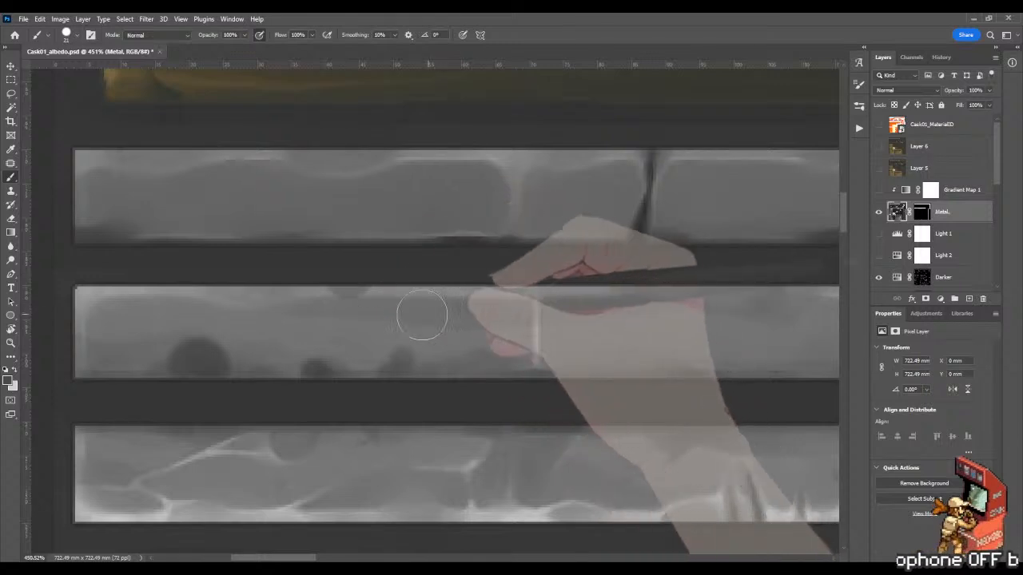
pyautogui.moveTo(370, 315); pyautogui.dragTo(359, 308)
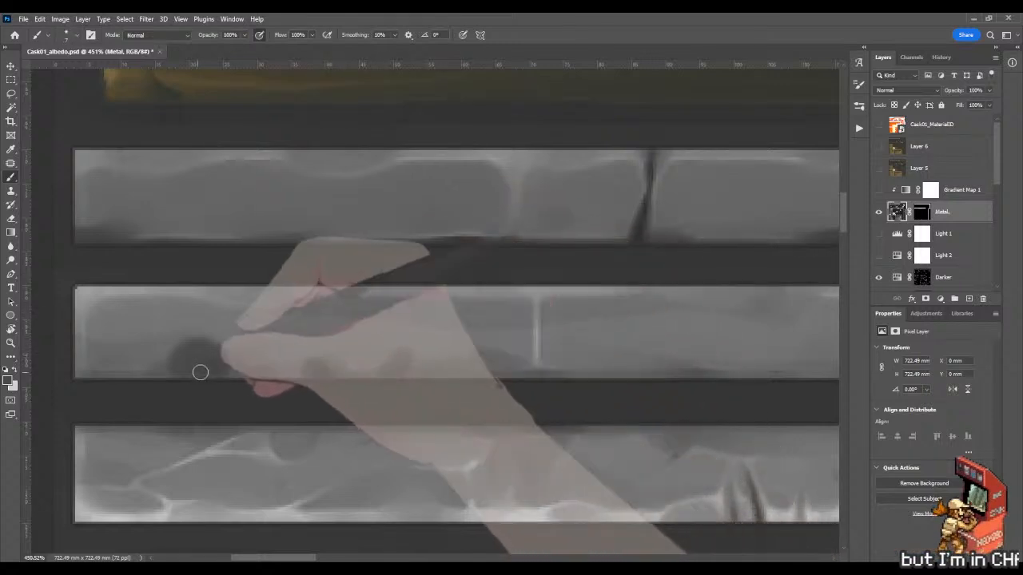
pyautogui.moveTo(133, 373); pyautogui.dragTo(160, 377)
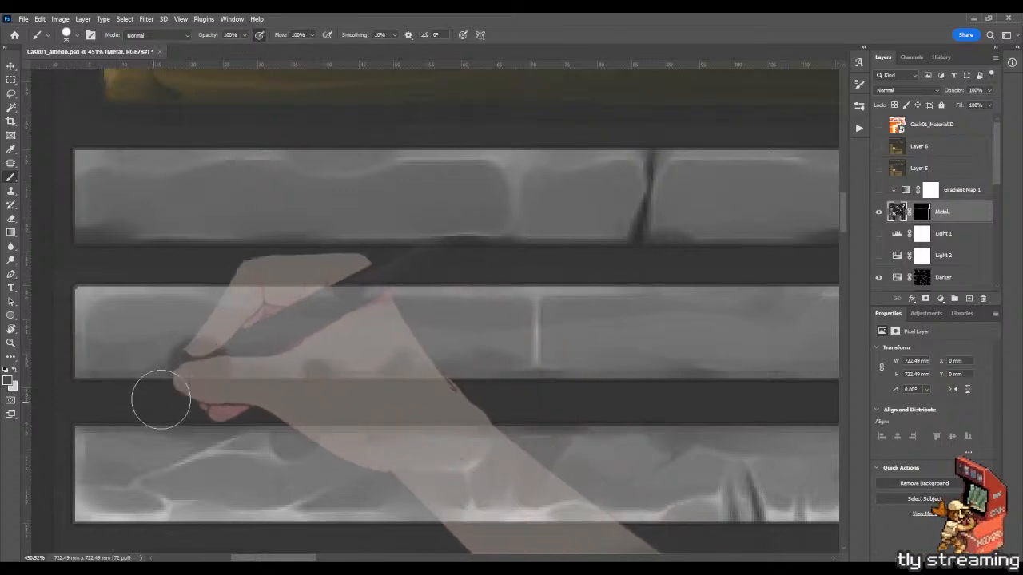
pyautogui.click(183, 354)
pyautogui.moveTo(239, 355); pyautogui.dragTo(345, 373)
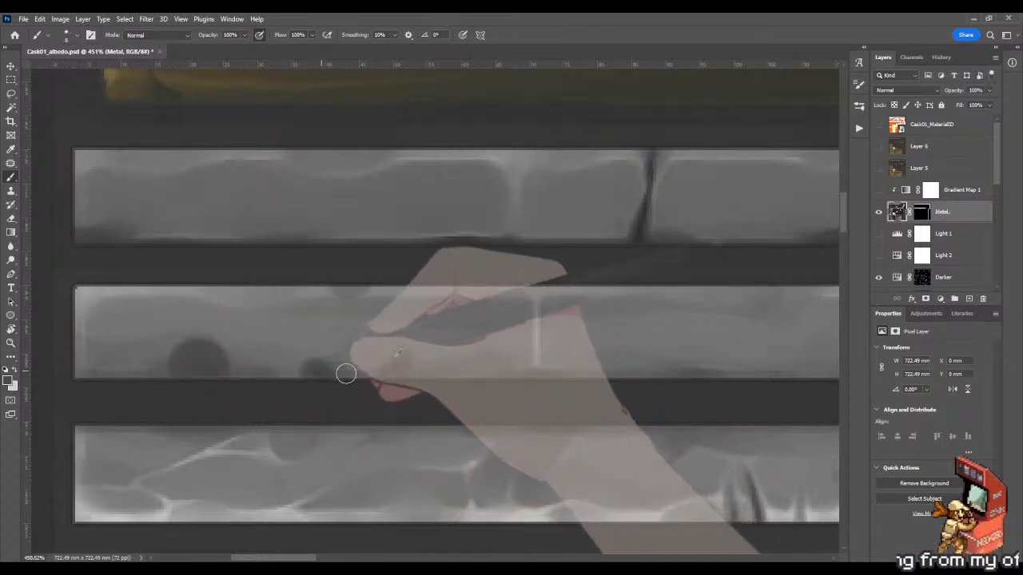
# Step: Try a small dark spot just left of the middle strip's first bright seam, sampling nearby greys to blend it
pyautogui.moveTo(471, 359); pyautogui.dragTo(460, 348)
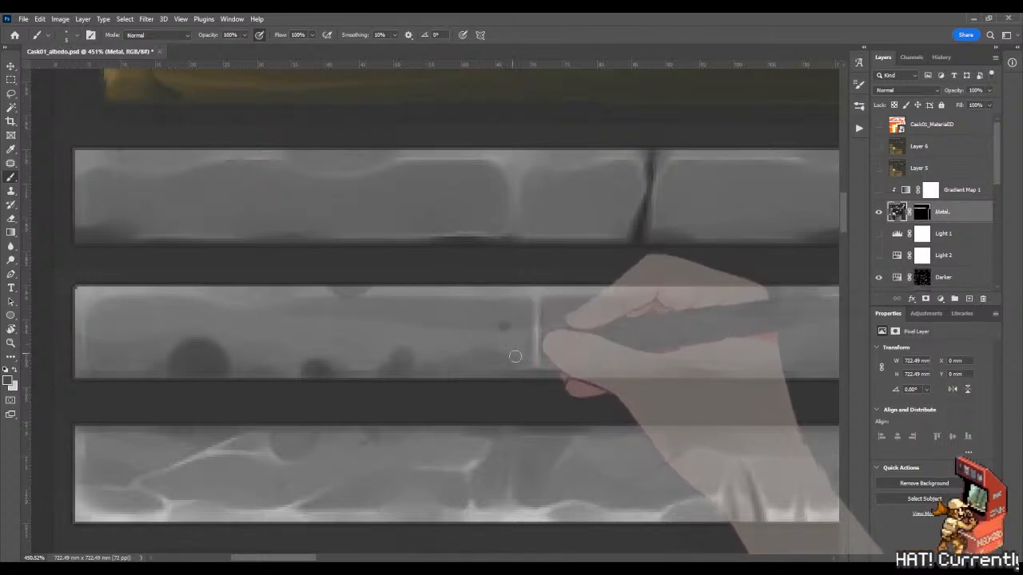
pyautogui.keyDown('alt'); pyautogui.click(511, 340); pyautogui.keyUp('alt')
pyautogui.moveTo(506, 324); pyautogui.dragTo(494, 334)
pyautogui.keyDown('alt'); pyautogui.click(498, 354); pyautogui.keyUp('alt')
pyautogui.keyDown('alt'); pyautogui.click(496, 341); pyautogui.keyUp('alt')
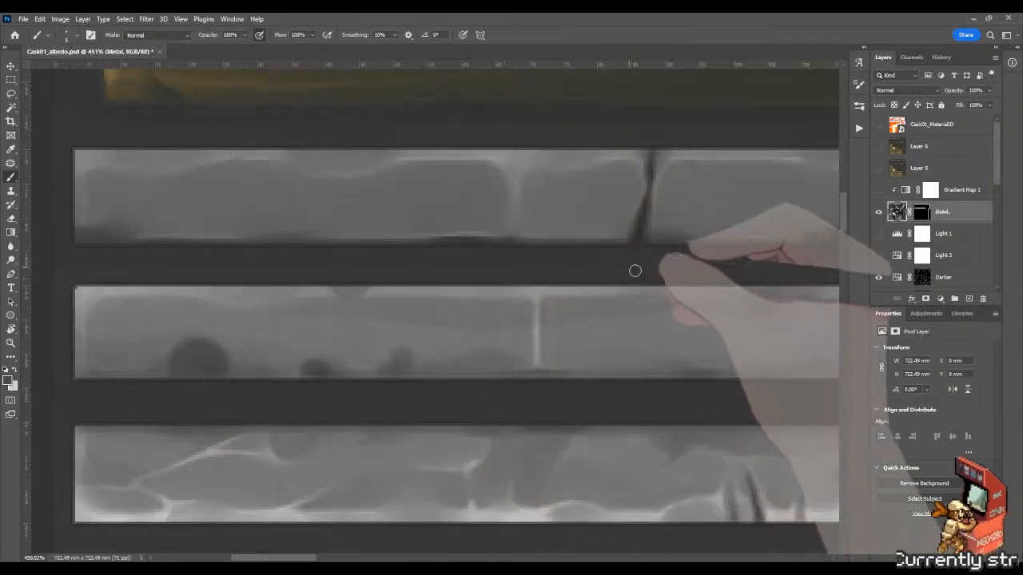
# Step: Paint a small dark spot with a larger brush near the middle strip's upper edge, right of its first bright seam
pyautogui.moveTo(669, 272); pyautogui.dragTo(485, 237)
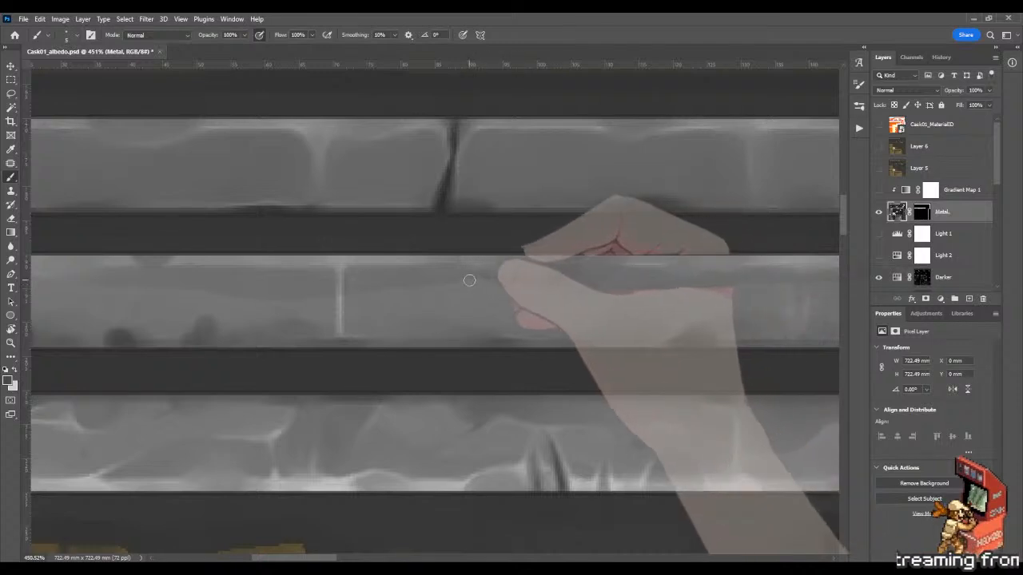
pyautogui.press(']')
pyautogui.press(']')
pyautogui.press(']')
pyautogui.press(']')
pyautogui.moveTo(449, 280); pyautogui.dragTo(445, 277)
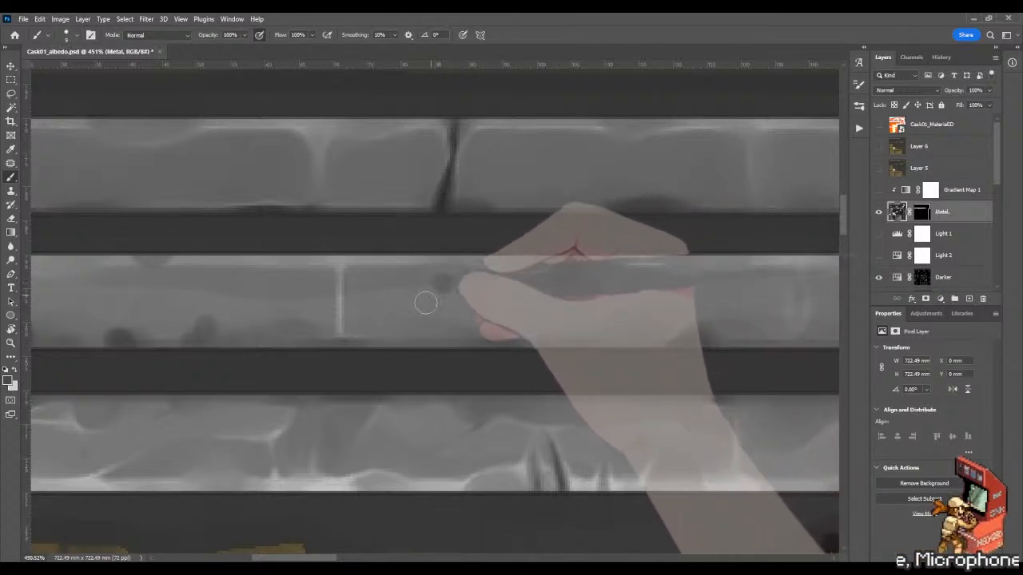
# Step: Add a second small dark spot beside the existing one, right of the middle strip's first bright seam
pyautogui.click(414, 281)
pyautogui.press('z')
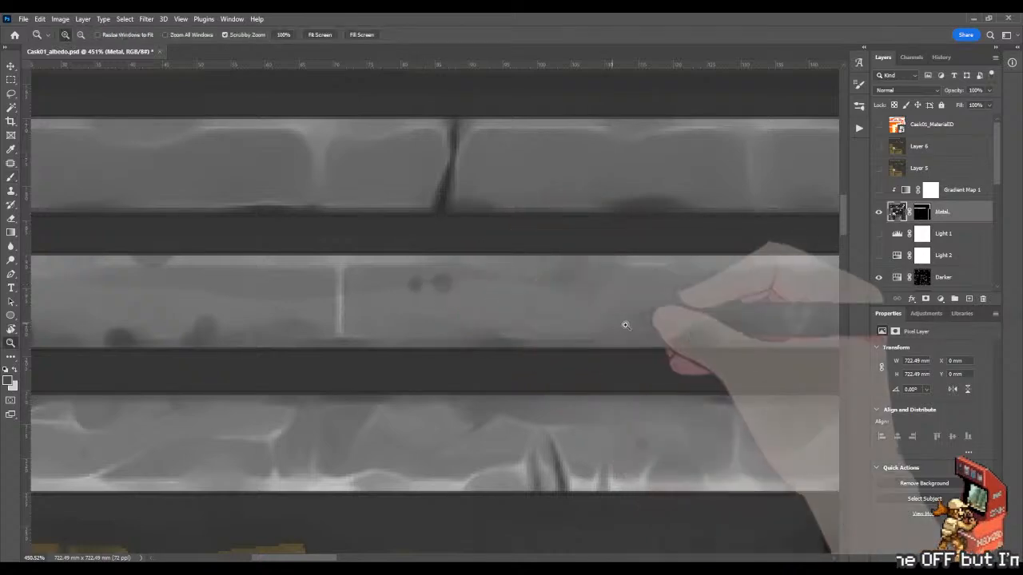
pyautogui.moveTo(626, 325); pyautogui.dragTo(537, 321)
pyautogui.moveTo(689, 326); pyautogui.dragTo(466, 286)
pyautogui.moveTo(647, 298); pyautogui.dragTo(403, 290)
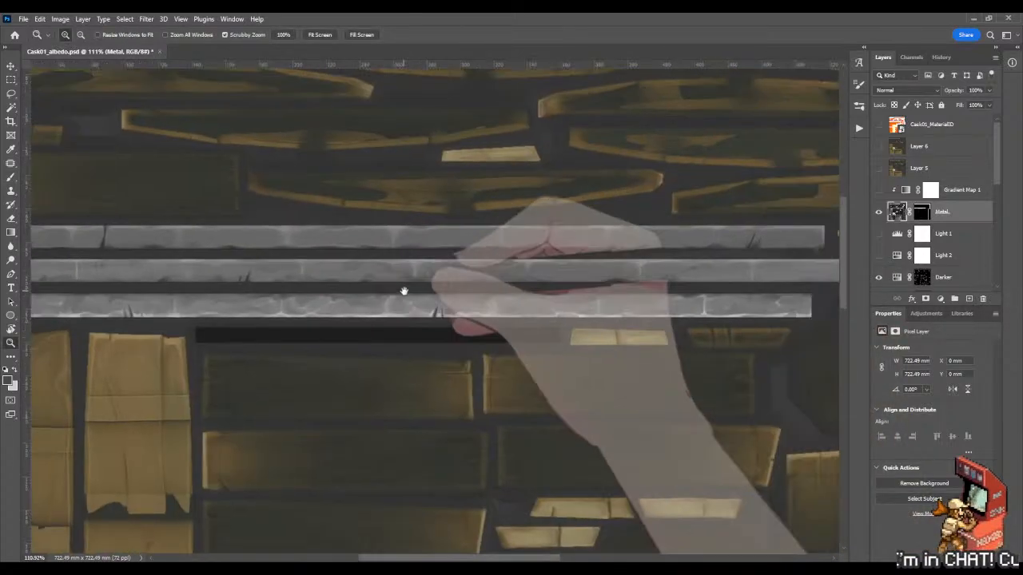
# Step: Paint soft dark patches along the lower edge of the middle strip's right half, extending a dark diagonal shape toward its last seam
pyautogui.moveTo(623, 277)
pyautogui.mouseDown()
pyautogui.moveTo(500, 283)
pyautogui.moveTo(584, 301)
pyautogui.mouseUp()
pyautogui.press('b')
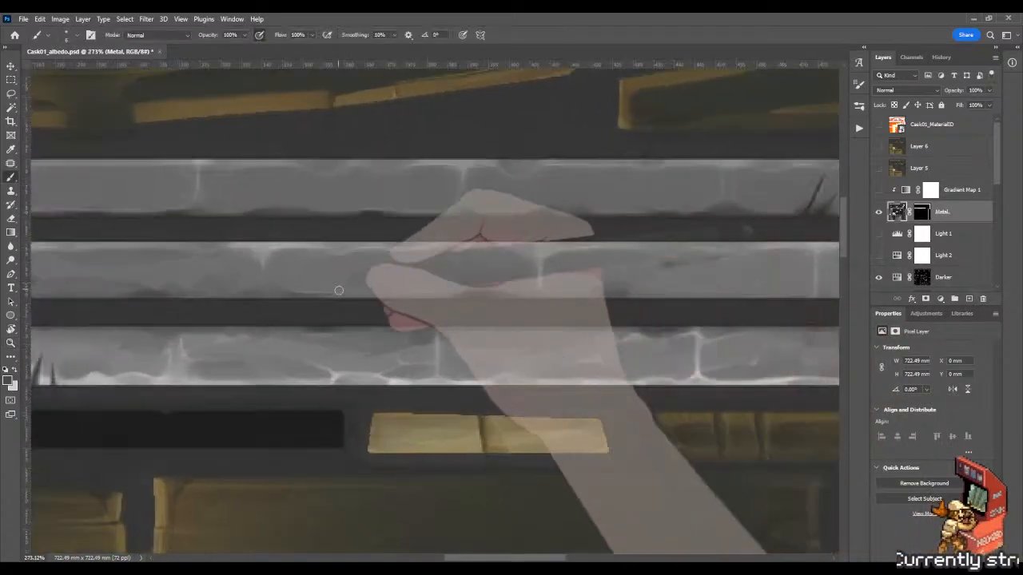
pyautogui.moveTo(330, 293); pyautogui.dragTo(343, 295)
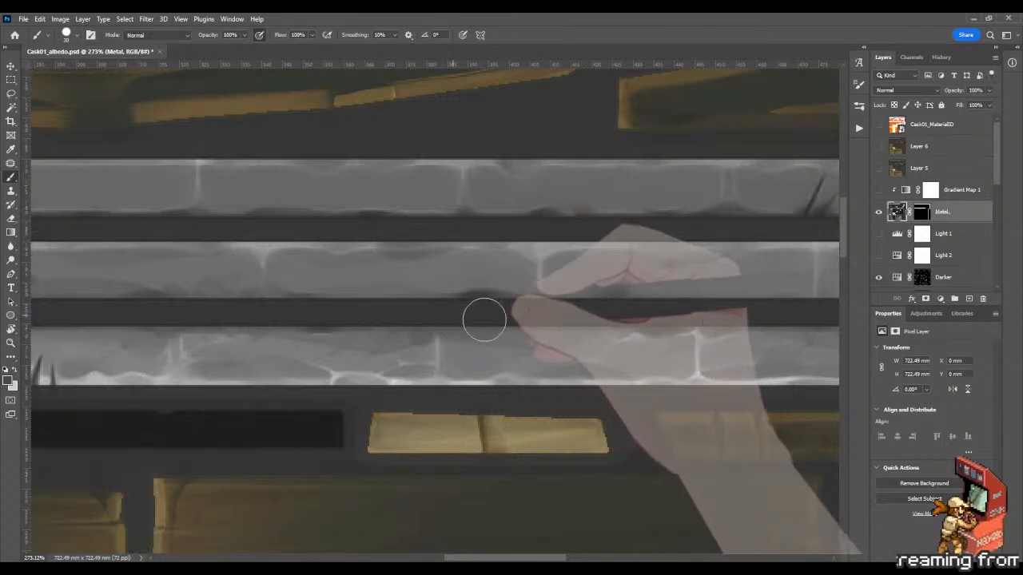
pyautogui.moveTo(573, 328)
pyautogui.mouseDown()
pyautogui.moveTo(443, 317)
pyautogui.moveTo(404, 288)
pyautogui.mouseUp()
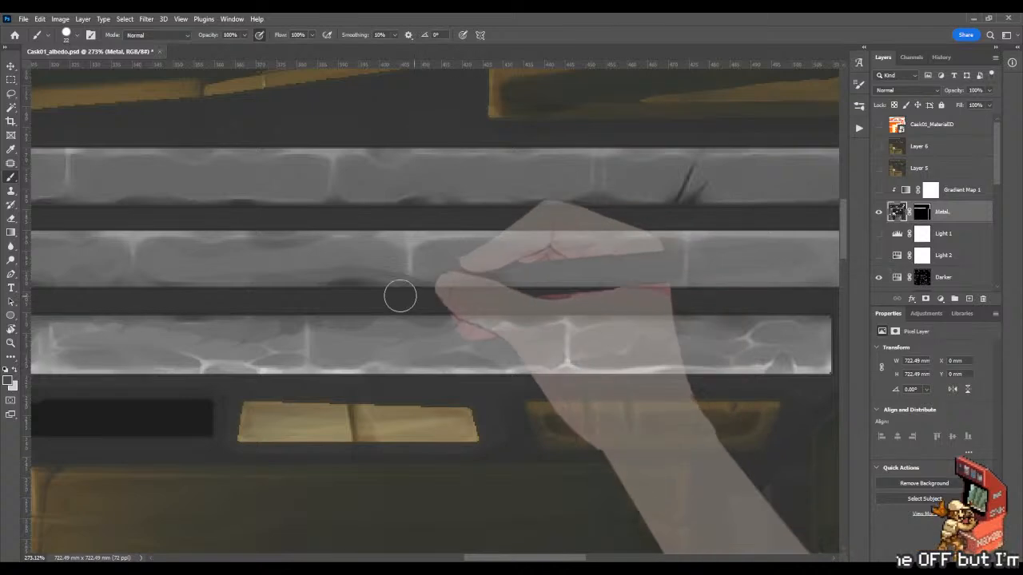
pyautogui.moveTo(502, 303); pyautogui.dragTo(411, 306)
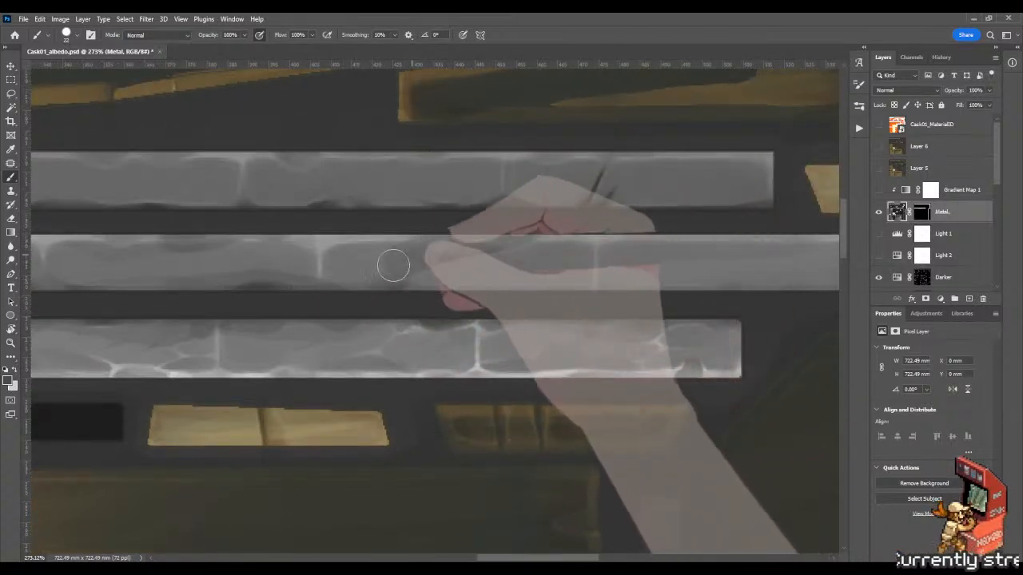
pyautogui.moveTo(486, 290); pyautogui.dragTo(341, 298)
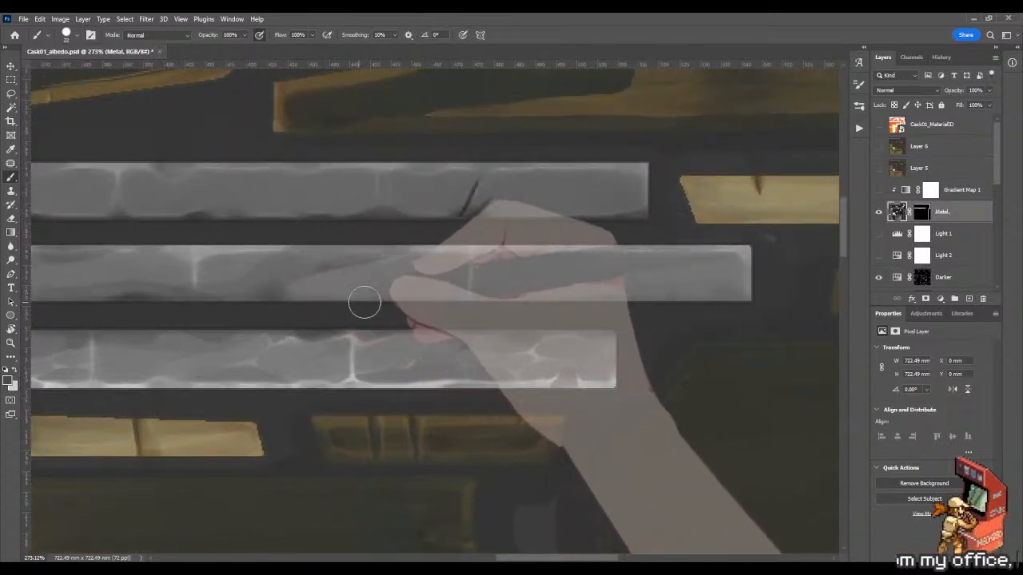
pyautogui.moveTo(518, 316); pyautogui.dragTo(397, 321)
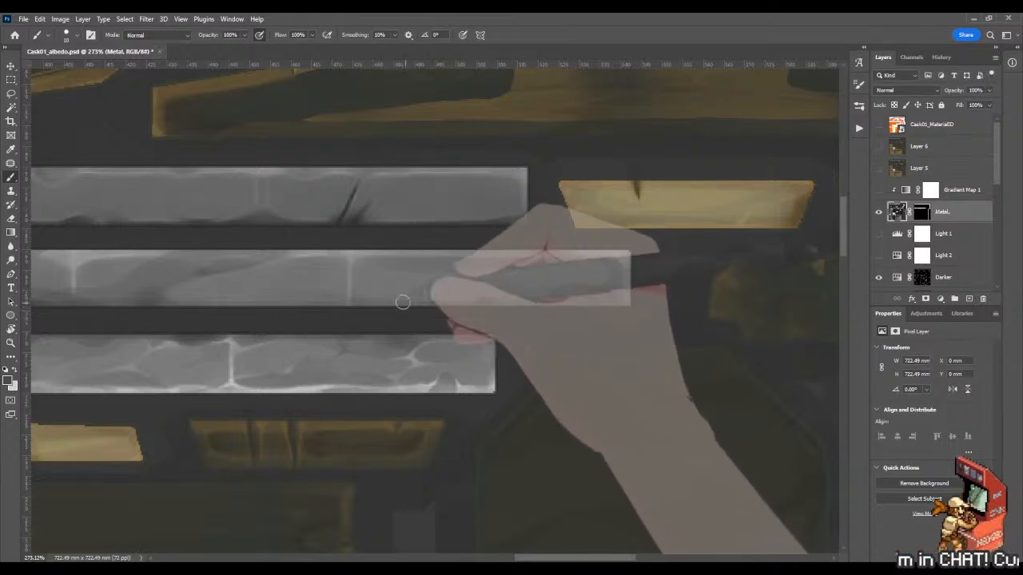
# Step: Refine the diagonal dark shape before the middle strip's last seam with small dark accents along its edge
pyautogui.moveTo(415, 317)
pyautogui.mouseDown()
pyautogui.moveTo(429, 308)
pyautogui.moveTo(407, 335)
pyautogui.moveTo(443, 325)
pyautogui.moveTo(518, 328)
pyautogui.mouseUp()
pyautogui.press('b')
pyautogui.press('z')
pyautogui.moveTo(409, 293); pyautogui.dragTo(468, 292)
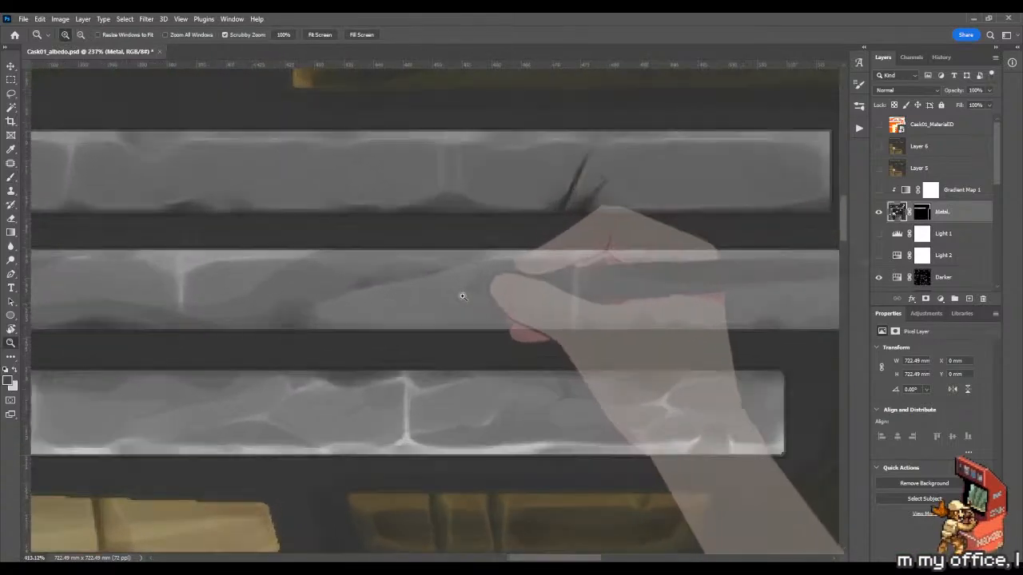
pyautogui.press('b')
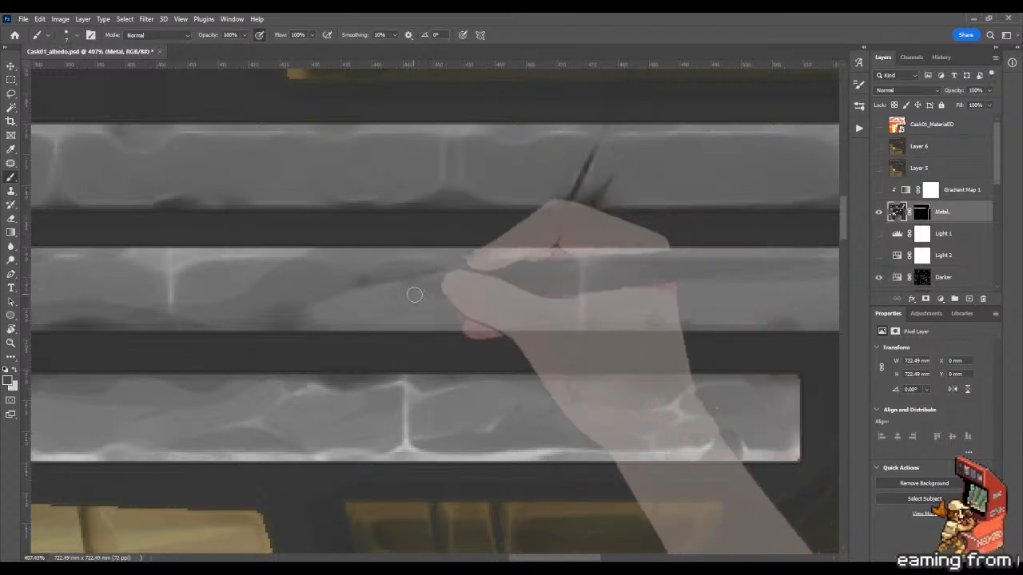
pyautogui.moveTo(534, 251)
pyautogui.mouseDown()
pyautogui.moveTo(566, 253)
pyautogui.moveTo(523, 224)
pyautogui.mouseUp()
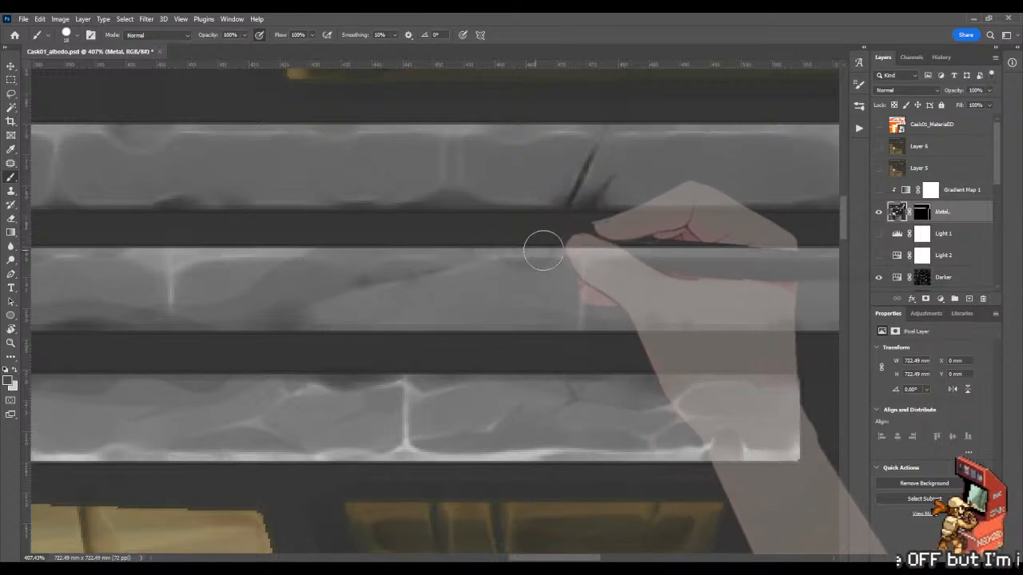
# Step: Paint soft dark patches along the lower edge at the middle strip's left end
pyautogui.press('z')
pyautogui.moveTo(620, 239)
pyautogui.mouseDown()
pyautogui.moveTo(545, 231)
pyautogui.moveTo(621, 248)
pyautogui.mouseUp()
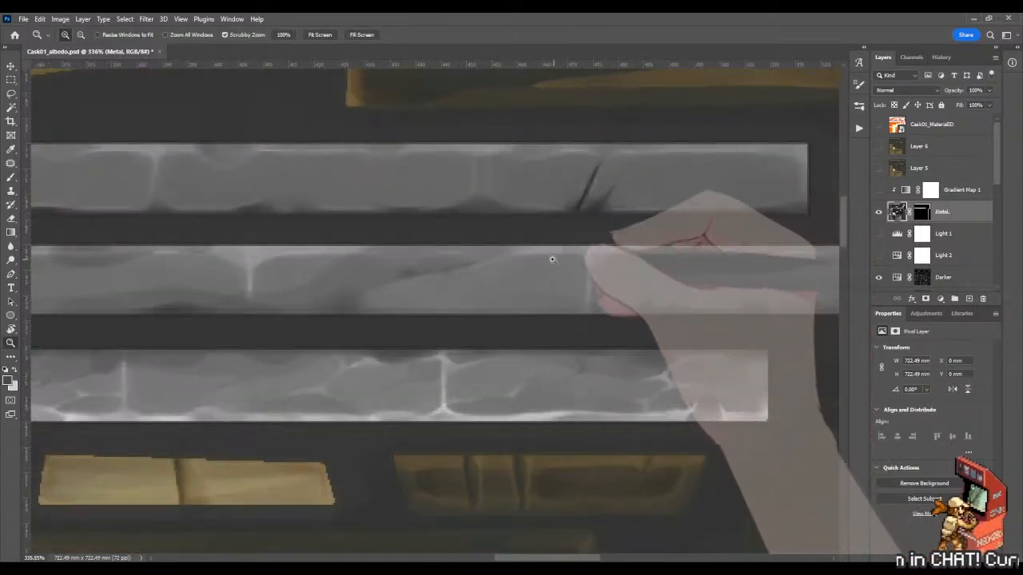
pyautogui.moveTo(551, 259); pyautogui.dragTo(512, 300)
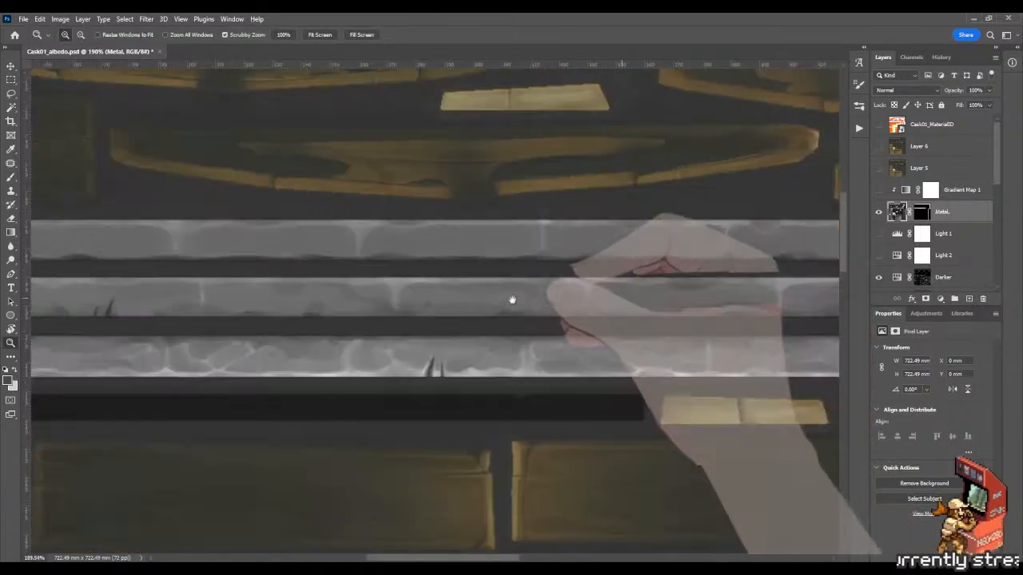
pyautogui.moveTo(384, 293); pyautogui.dragTo(515, 291)
pyautogui.moveTo(370, 276); pyautogui.dragTo(590, 285)
pyautogui.moveTo(322, 297)
pyautogui.mouseDown()
pyautogui.moveTo(423, 282)
pyautogui.moveTo(384, 301)
pyautogui.mouseUp()
pyautogui.press('b')
pyautogui.moveTo(217, 359); pyautogui.dragTo(366, 344)
pyautogui.click(237, 288)
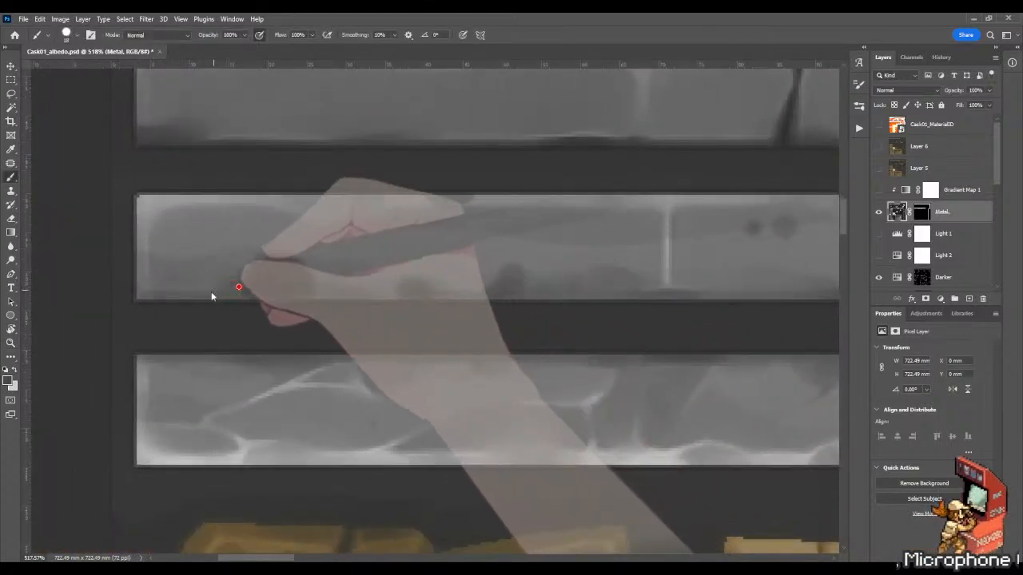
pyautogui.moveTo(211, 296); pyautogui.dragTo(207, 296)
pyautogui.hotkey('ctrl', 'space')
pyautogui.moveTo(148, 314)
pyautogui.mouseDown()
pyautogui.moveTo(189, 317)
pyautogui.moveTo(192, 295)
pyautogui.mouseUp()
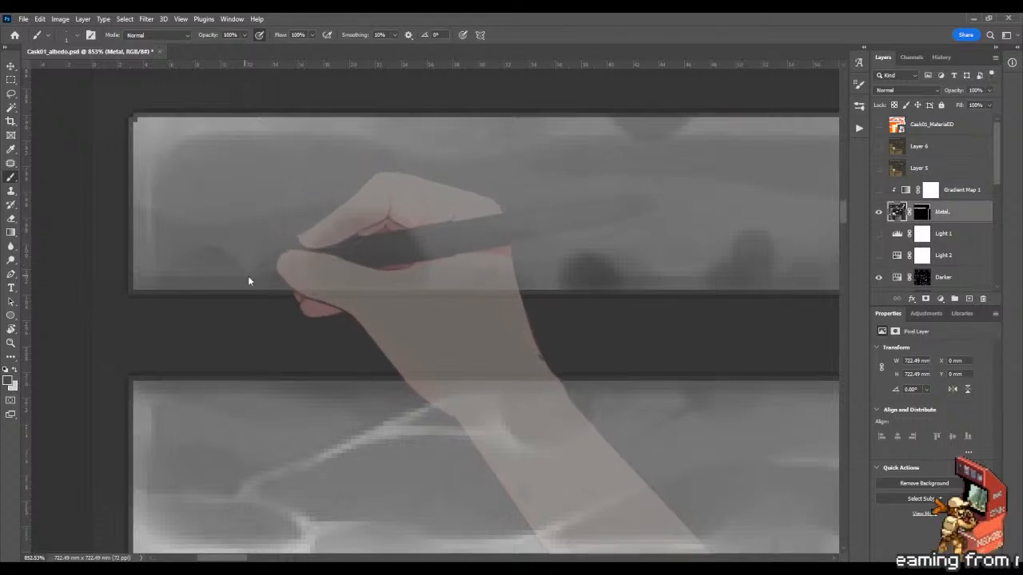
# Step: Shape a small and a large rounded dark dent at the middle strip's left end, alternating the Brush and Mixer Brush
pyautogui.hotkey('shift', 'b')
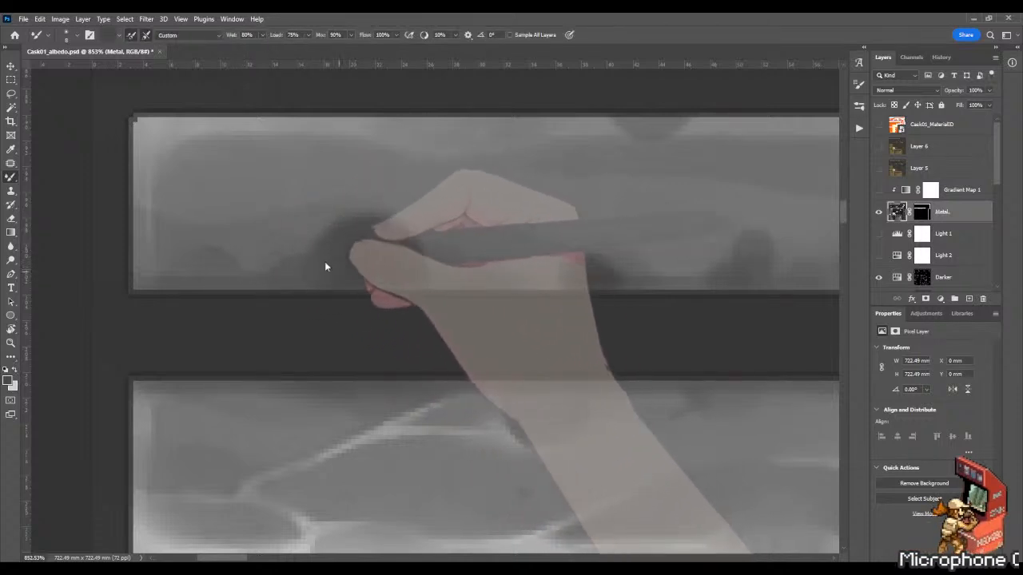
pyautogui.hotkey('shift', 'b')
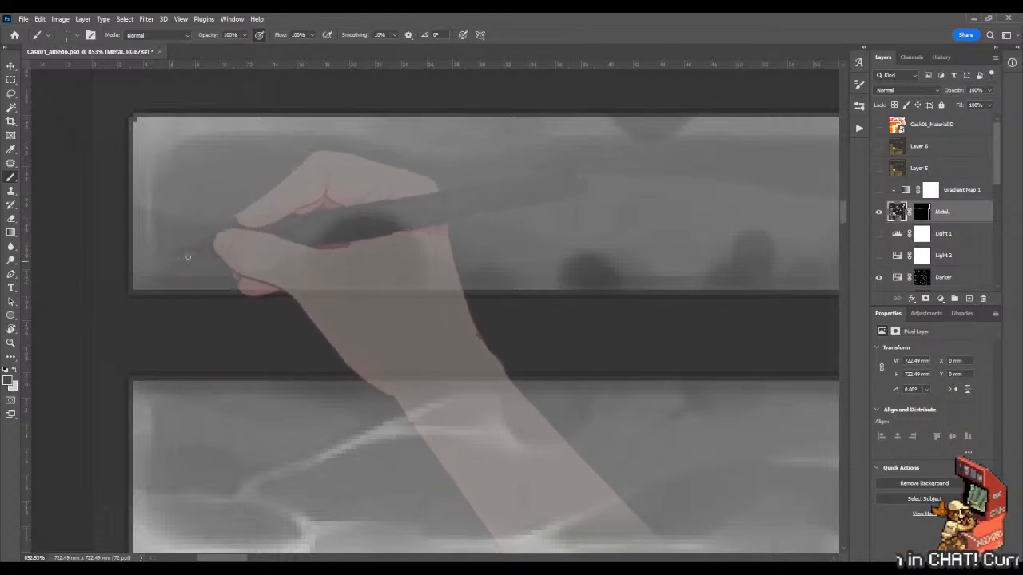
pyautogui.hotkey('shift', 'b')
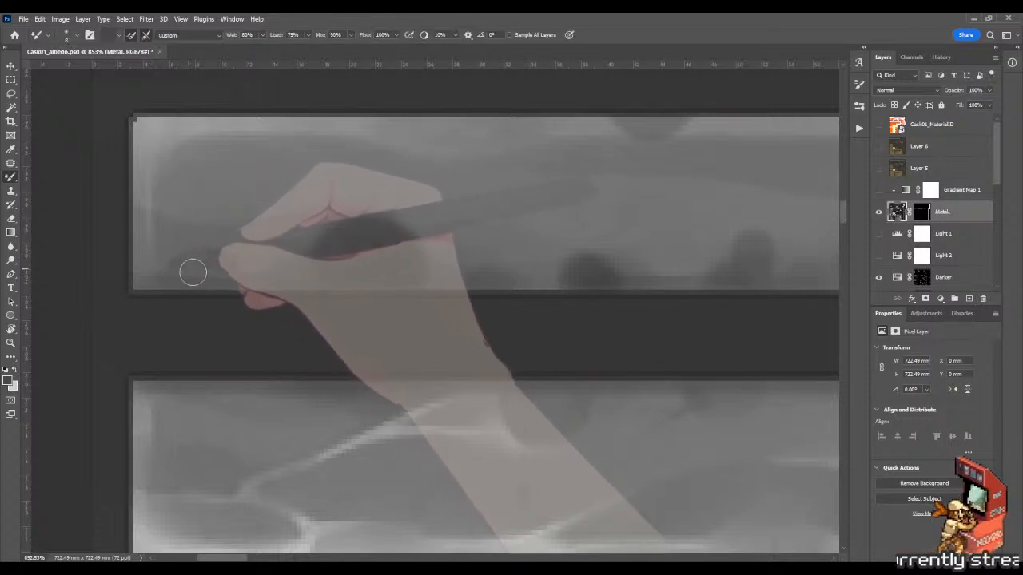
pyautogui.hotkey('shift', 'b')
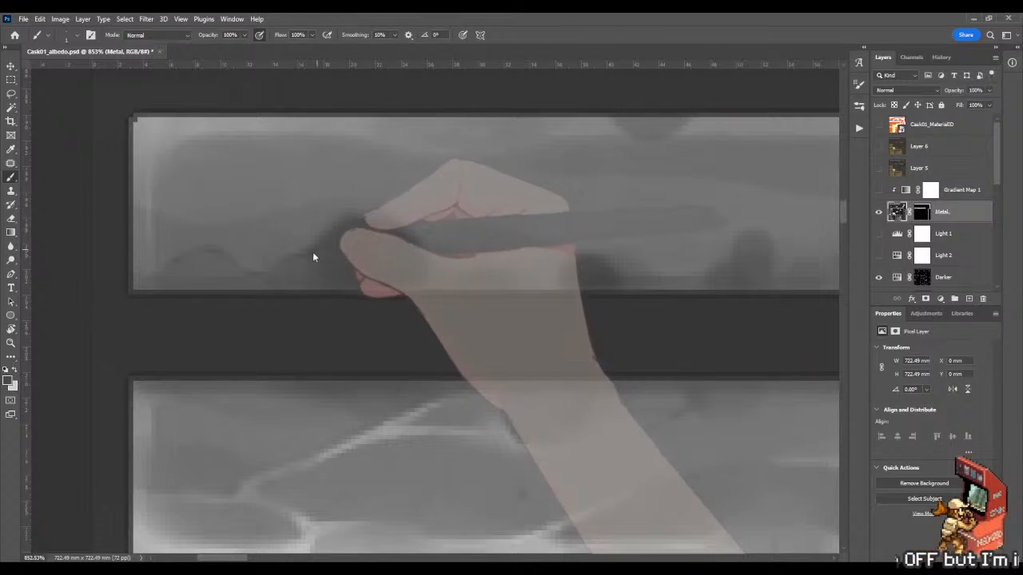
pyautogui.hotkey('shift', 'b')
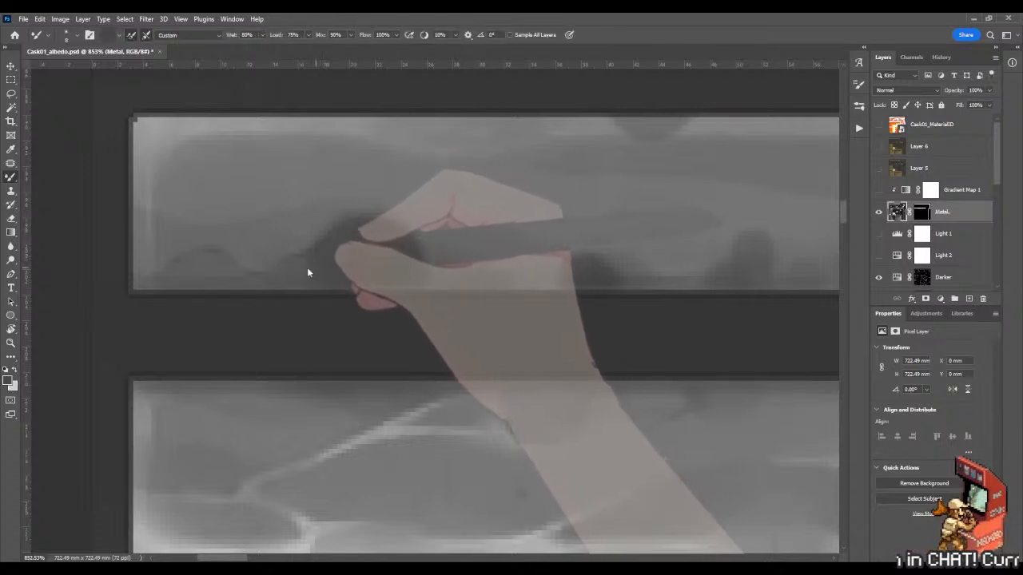
pyautogui.hotkey('shift', 'b')
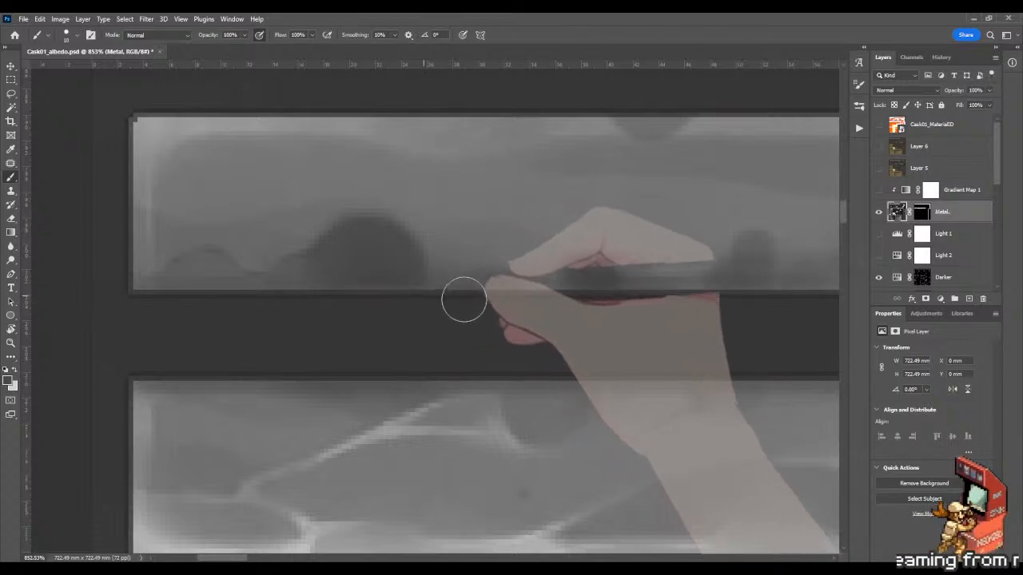
# Step: Clean up the right side of the large rounded dent where it meets the middle strip's lower edge
pyautogui.moveTo(474, 306); pyautogui.dragTo(373, 311)
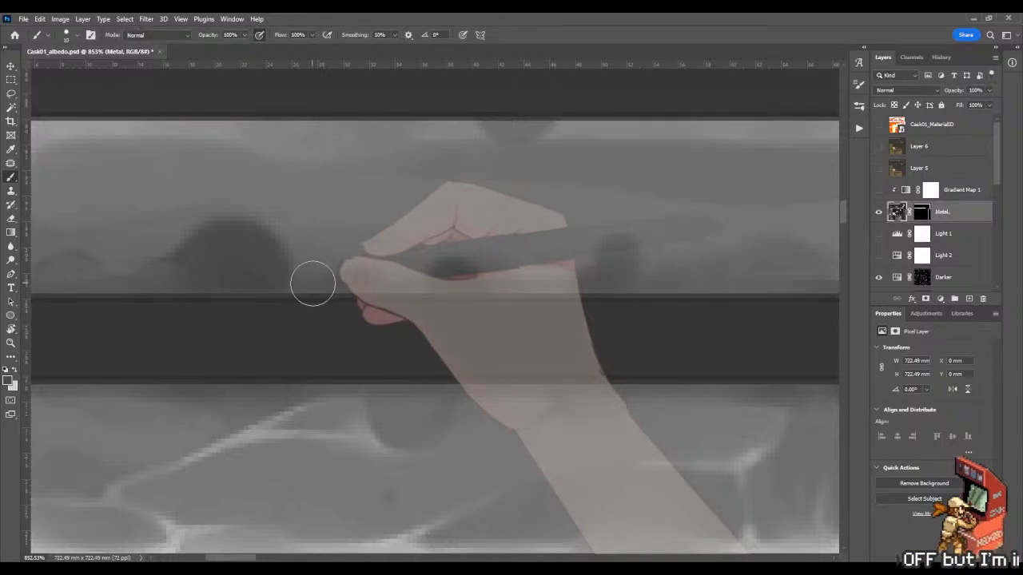
pyautogui.hotkey('shift', 'b')
pyautogui.moveTo(317, 281); pyautogui.dragTo(290, 279)
pyautogui.hotkey('shift', 'b')
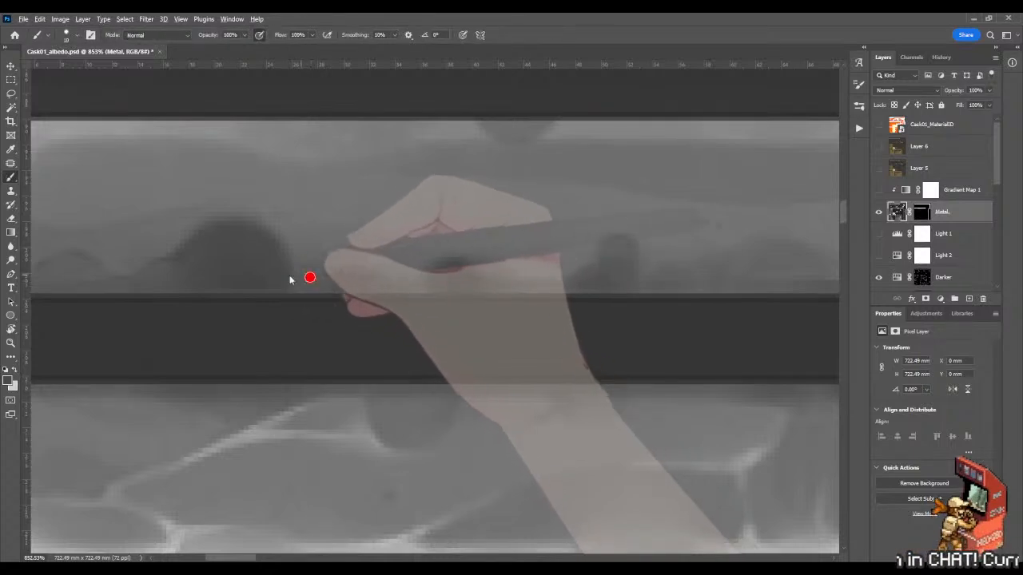
pyautogui.scroll(-2, 308, 282)
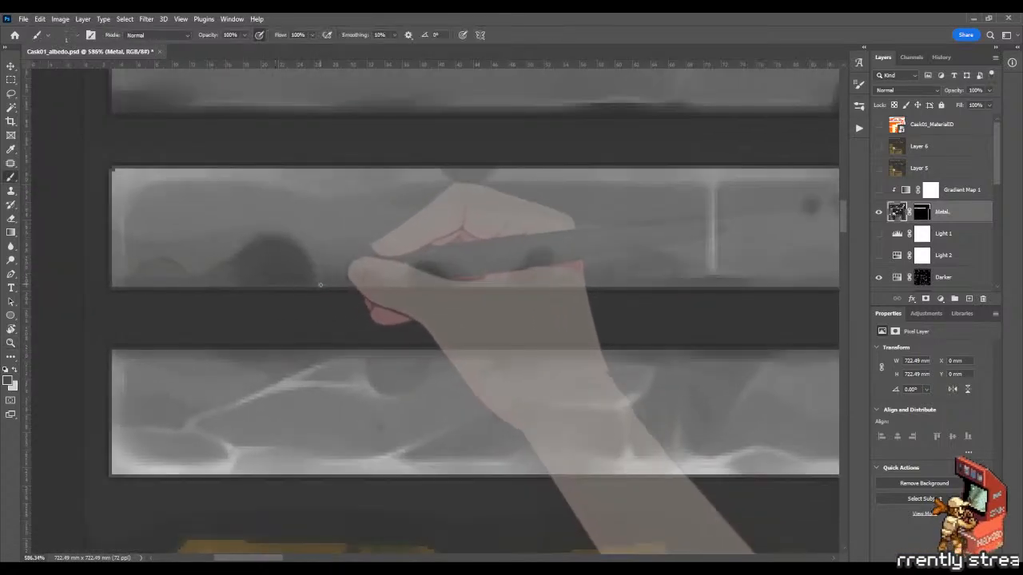
pyautogui.press('z')
pyautogui.moveTo(343, 285); pyautogui.dragTo(358, 285)
pyautogui.press('b')
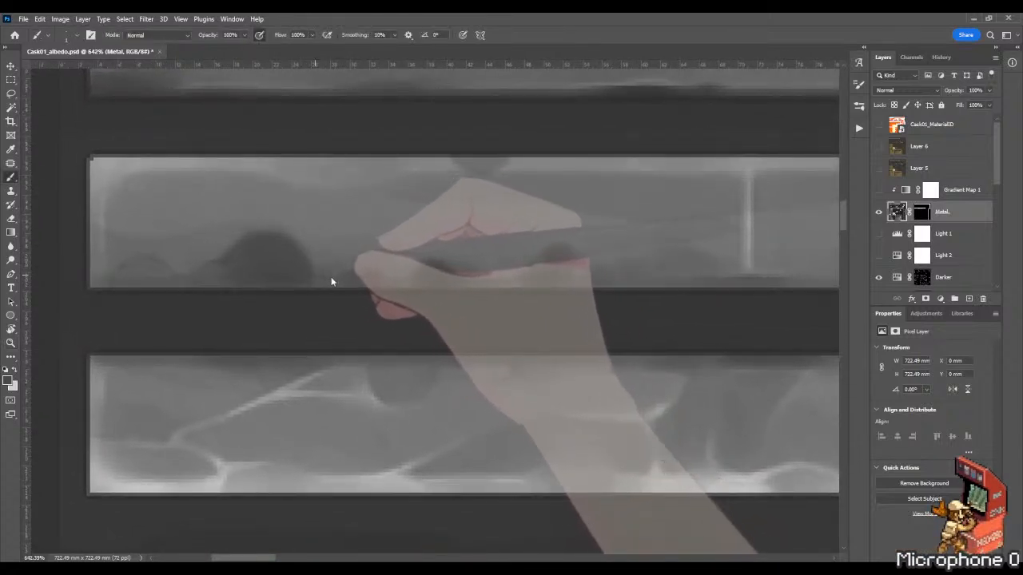
# Step: Blend the grey inside and around the large rounded dent using the Mixer Brush and a lighter sampled grey
pyautogui.hotkey('shift', 'b')
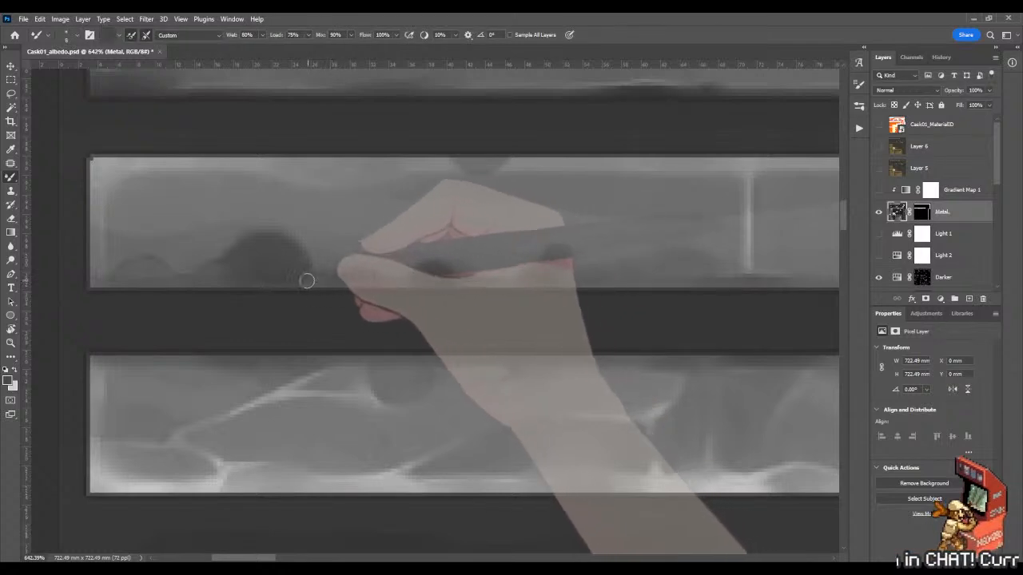
pyautogui.scroll(-3, 365, 288)
pyautogui.scroll(2, 266, 290)
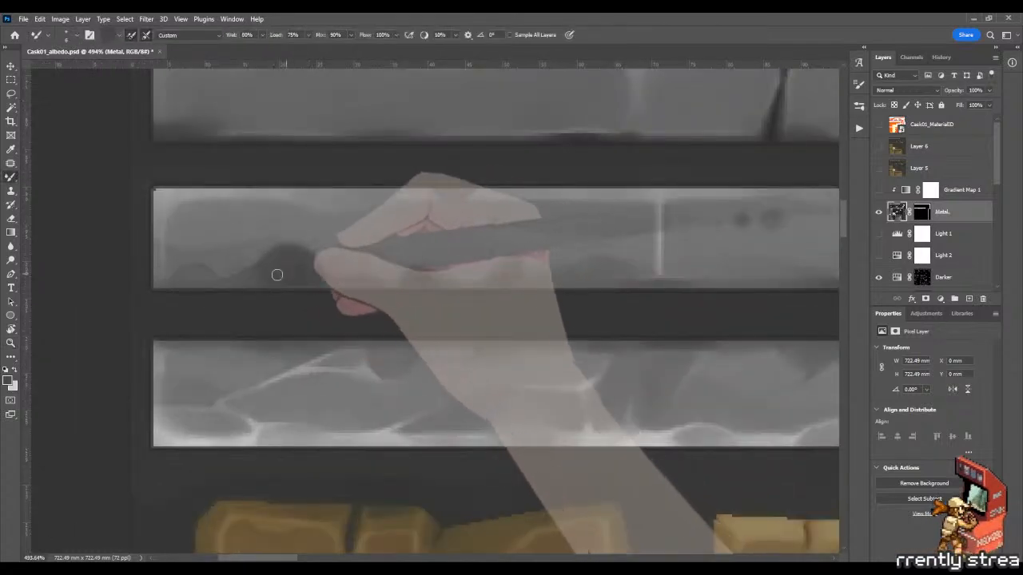
pyautogui.hotkey('shift', 'b')
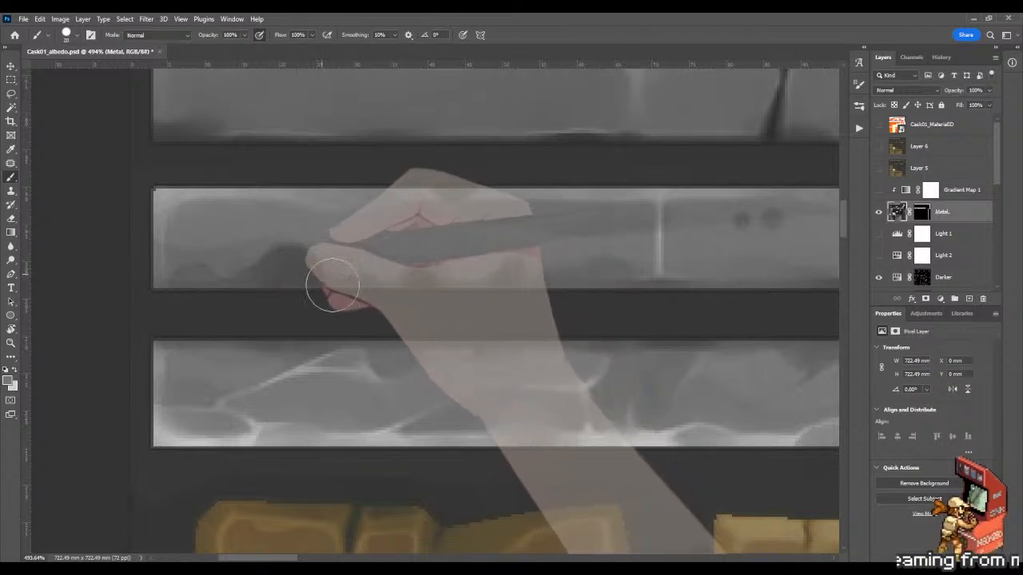
pyautogui.hotkey('shift', 'b')
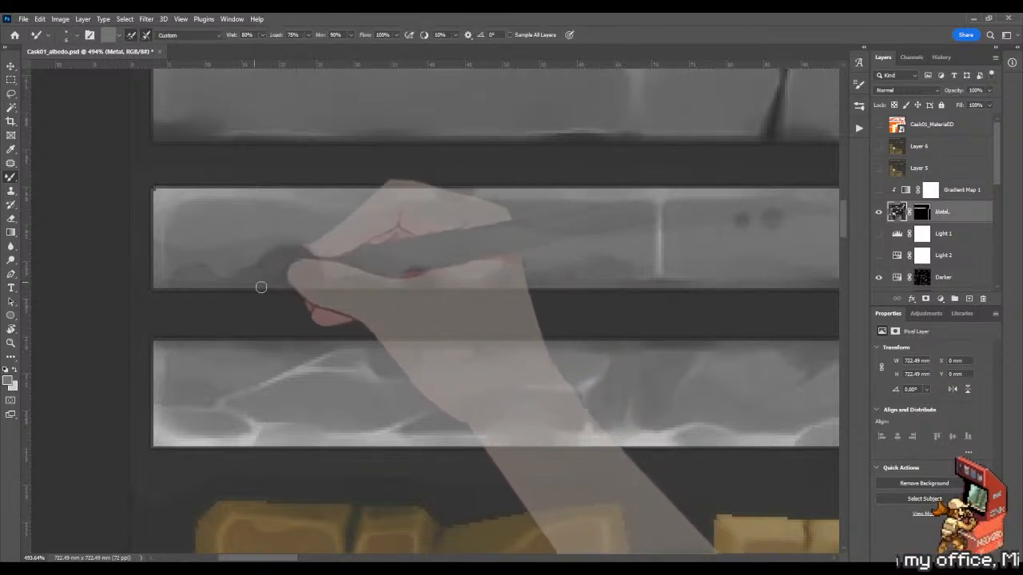
pyautogui.moveTo(271, 283); pyautogui.dragTo(279, 285)
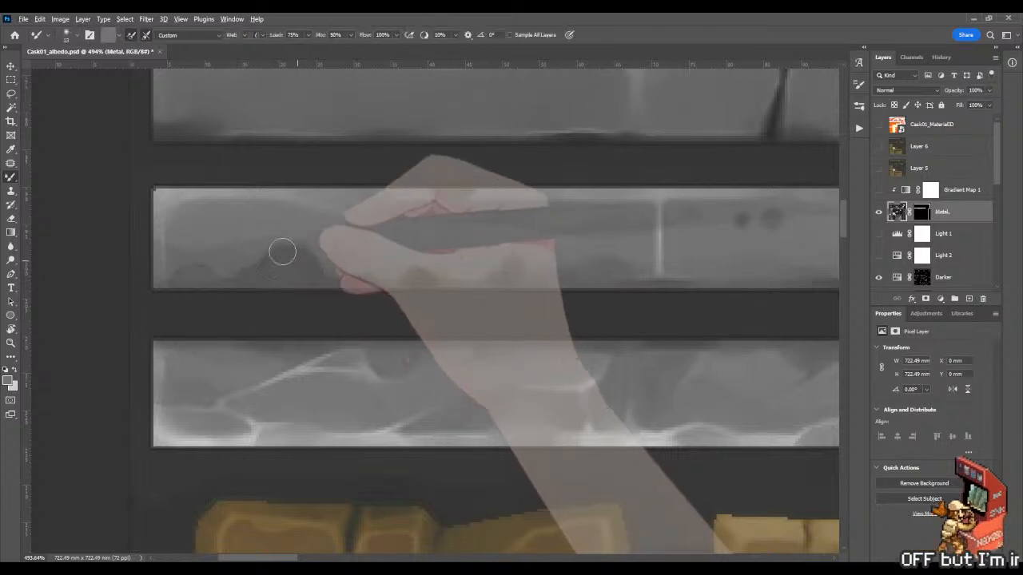
# Step: Repaint the large rounded dent with dark grey sampled from the neighbouring dent and soften it with the Mixer Brush
pyautogui.hotkey('shift', 'b')
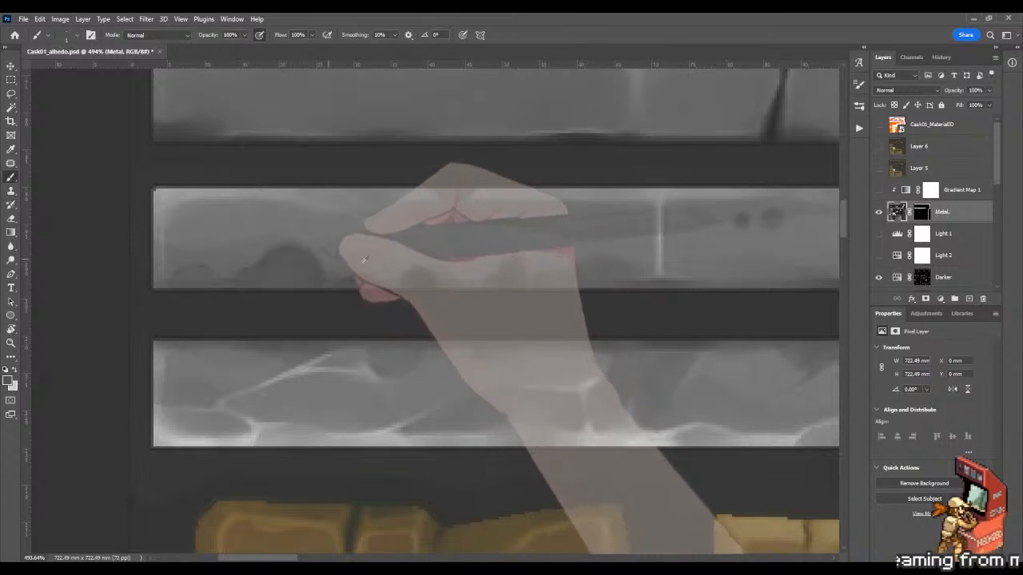
pyautogui.keyDown('alt'); pyautogui.click(424, 283); pyautogui.keyUp('alt')
pyautogui.moveTo(246, 261)
pyautogui.mouseDown()
pyautogui.moveTo(289, 275)
pyautogui.moveTo(298, 264)
pyautogui.moveTo(295, 305)
pyautogui.moveTo(301, 272)
pyautogui.moveTo(305, 300)
pyautogui.moveTo(286, 280)
pyautogui.mouseUp()
pyautogui.hotkey('shift', 'b')
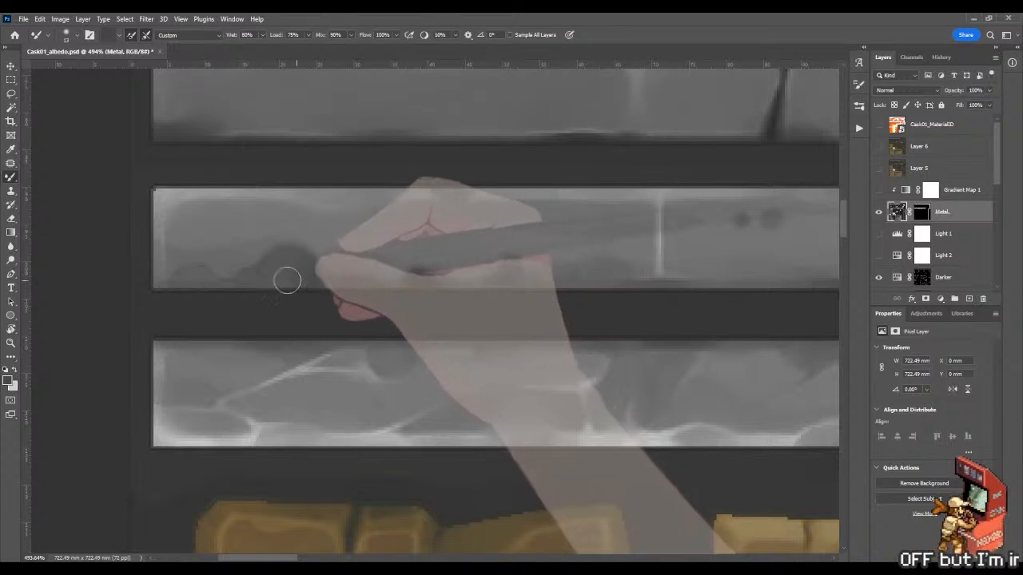
# Step: Paint a small dark dent on the middle strip's lower edge just right of the large rounded dent, blending it with the Mixer Brush
pyautogui.hotkey('shift', 'b')
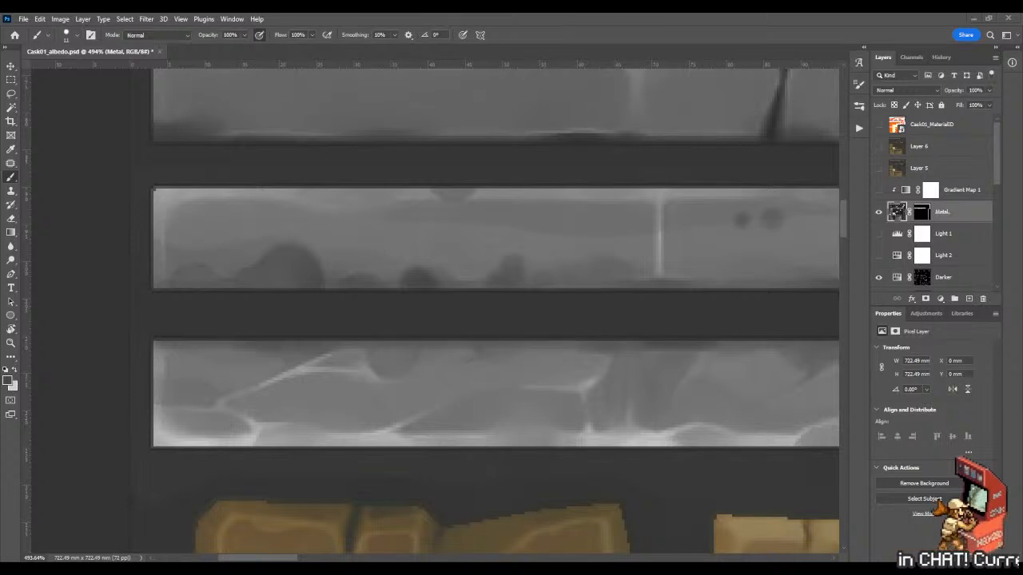
pyautogui.hotkey('shift', 'b')
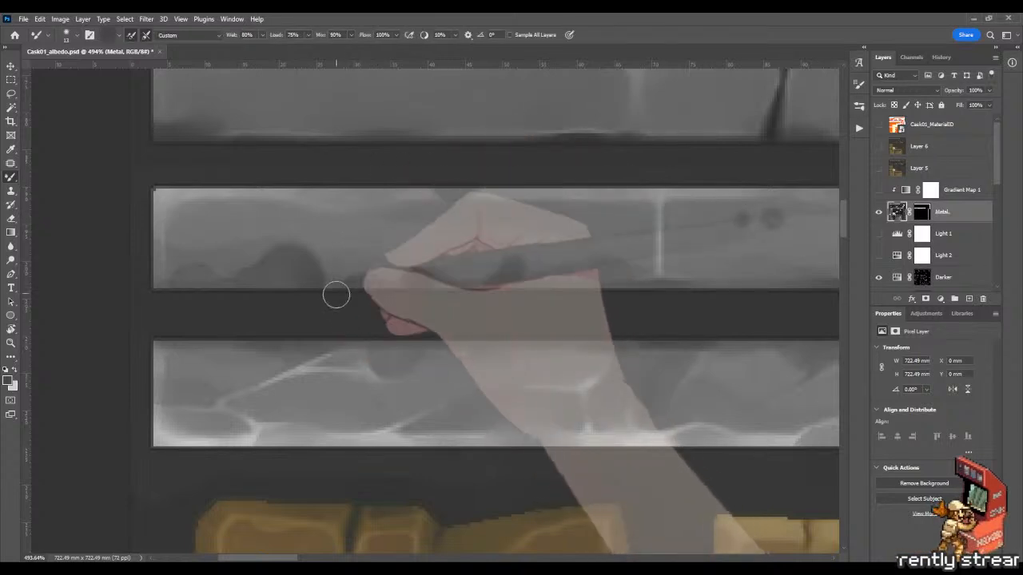
pyautogui.hotkey('shift', 'b')
pyautogui.moveTo(335, 308); pyautogui.dragTo(406, 318)
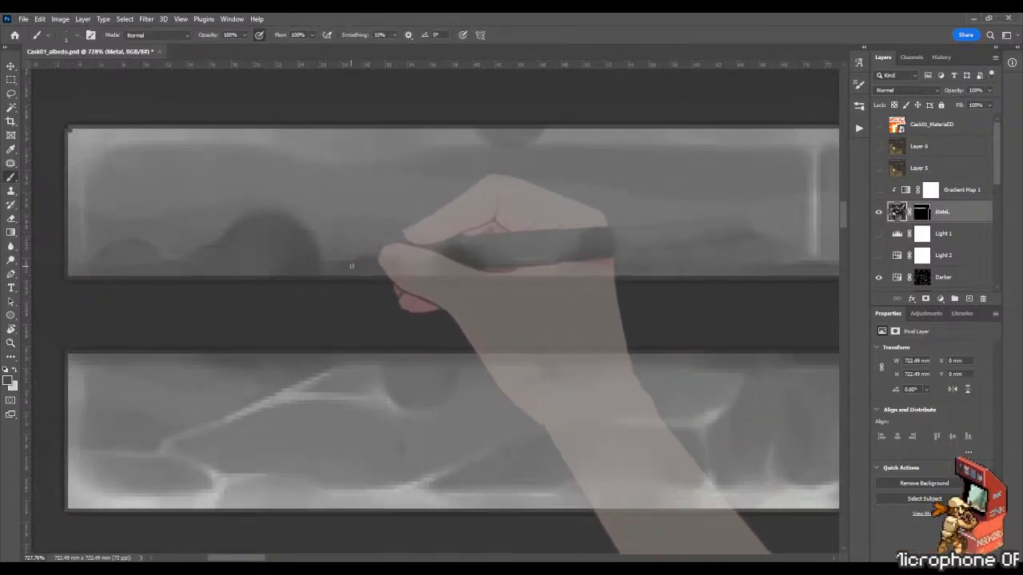
pyautogui.hotkey('shift', 'b')
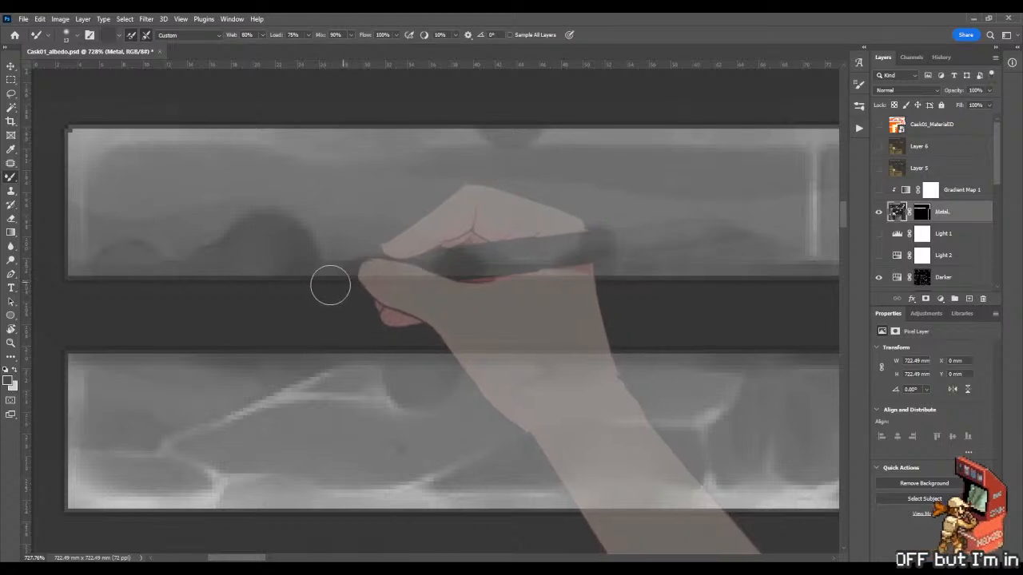
pyautogui.hotkey('shift', 'b')
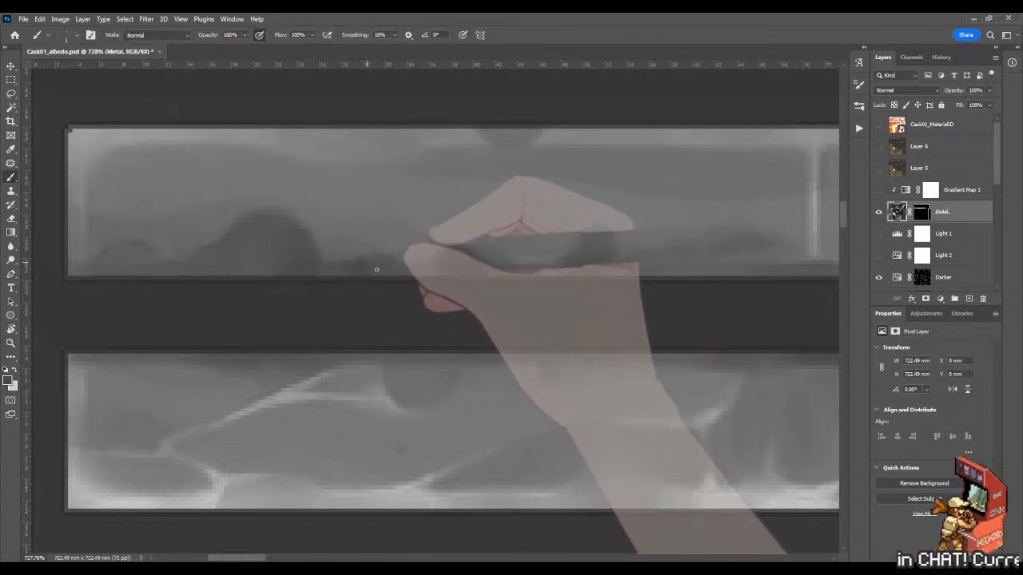
pyautogui.hotkey('shift', 'b')
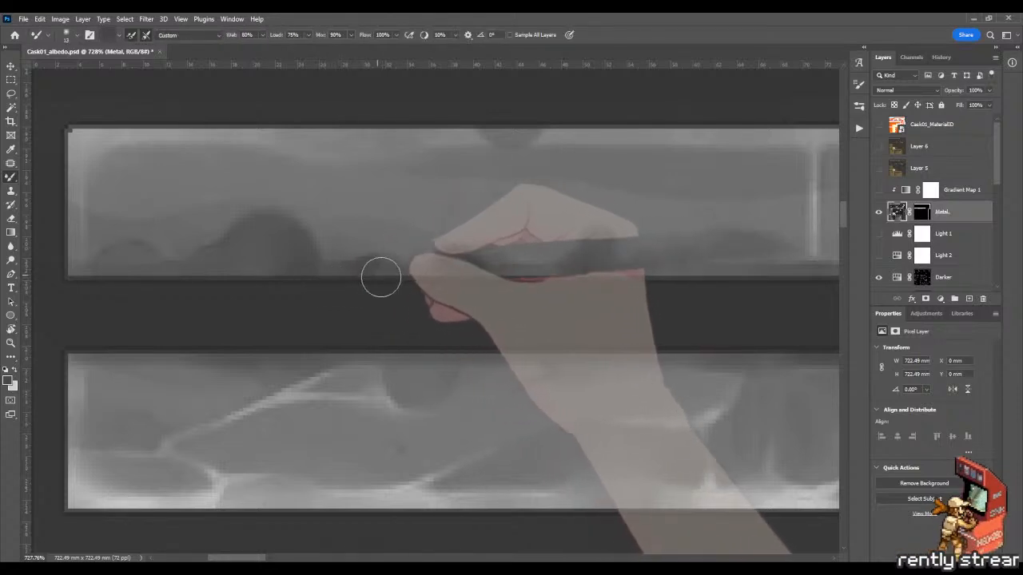
# Step: Paint soft dark wear along the middle strip's lower edge, left of the vertical highlight, and blend it with the Mixer Brush
pyautogui.press('z')
pyautogui.moveTo(388, 296); pyautogui.dragTo(336, 293)
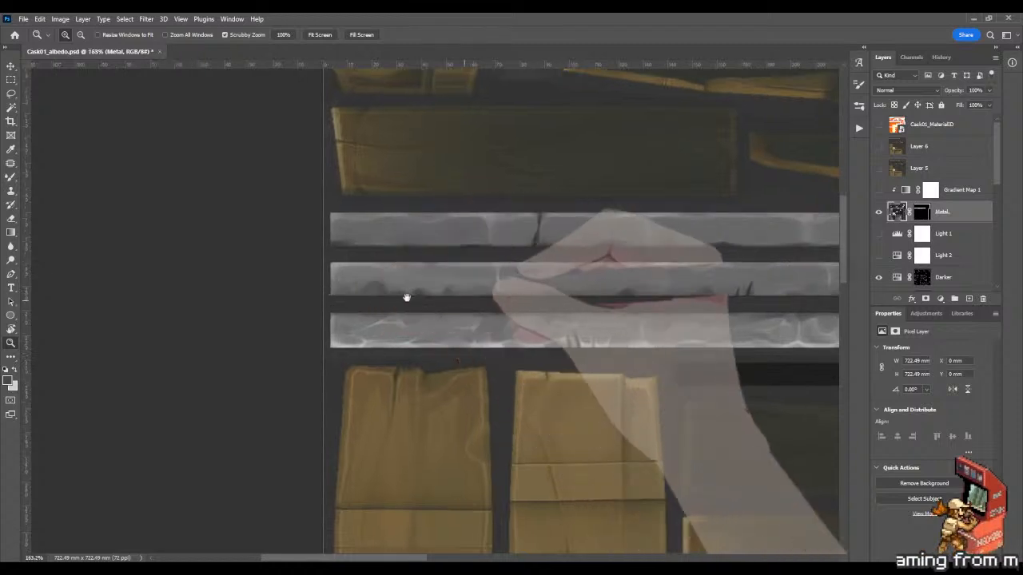
pyautogui.moveTo(406, 298)
pyautogui.mouseDown()
pyautogui.moveTo(441, 299)
pyautogui.moveTo(224, 293)
pyautogui.mouseUp()
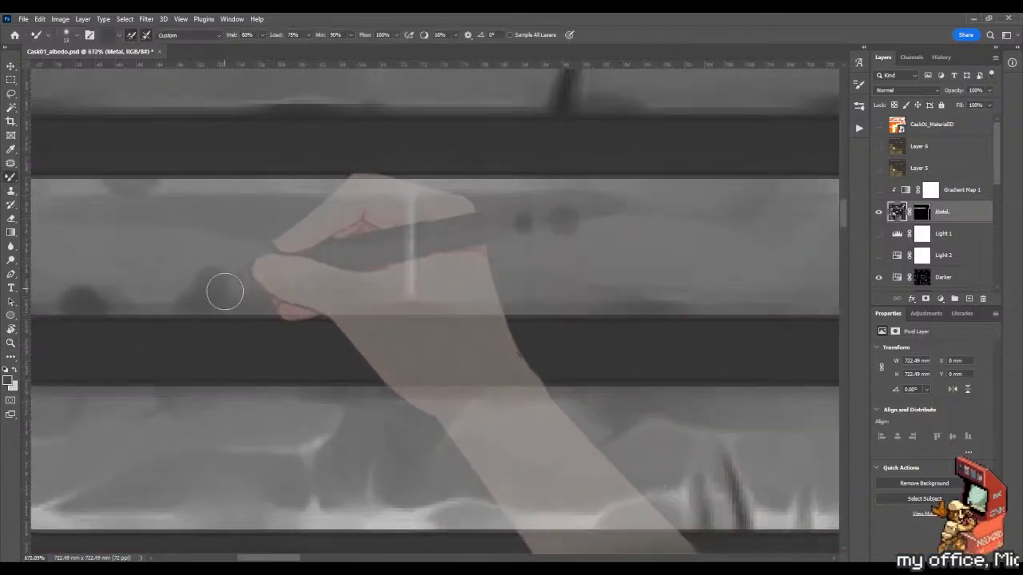
pyautogui.hotkey('shift', 'b')
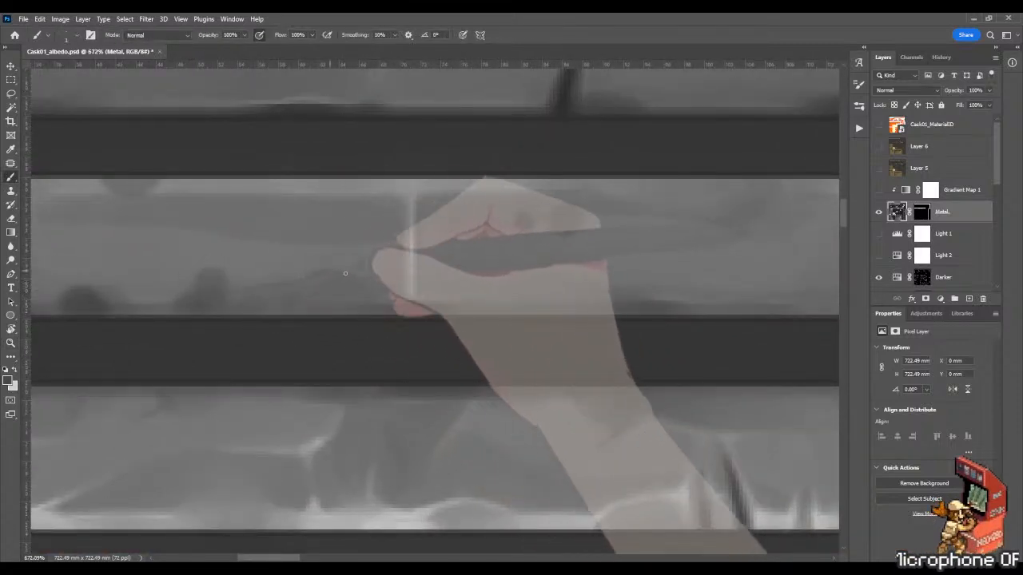
pyautogui.hotkey('shift', 'b')
pyautogui.hotkey('shift', 'b')
pyautogui.hotkey('shift', 'b')
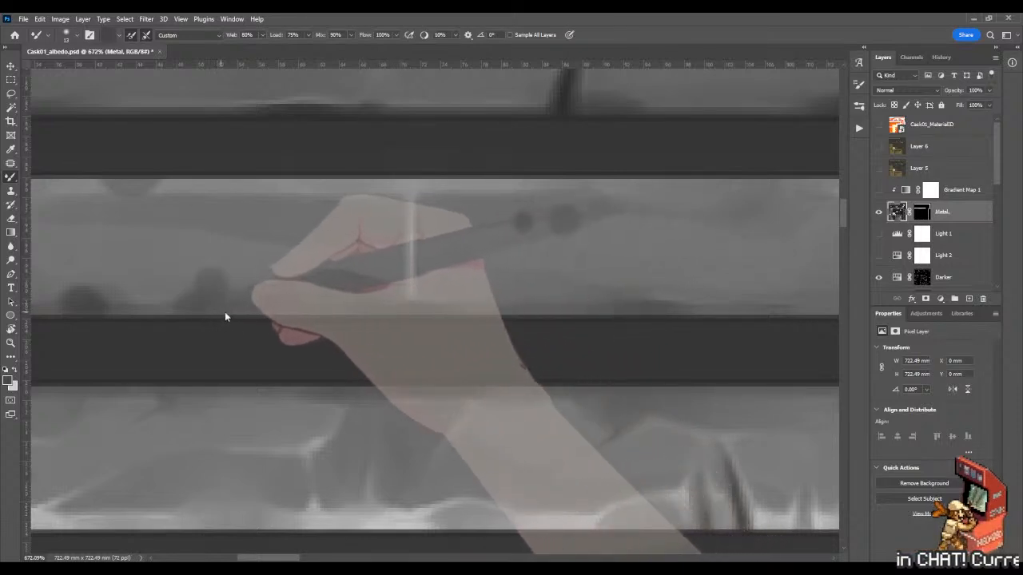
# Step: Darken the rounded dent nearest the vertical highlight and extend it to the strip's lower edge, alternating the Brush and Mixer Brush
pyautogui.hotkey('shift', 'b')
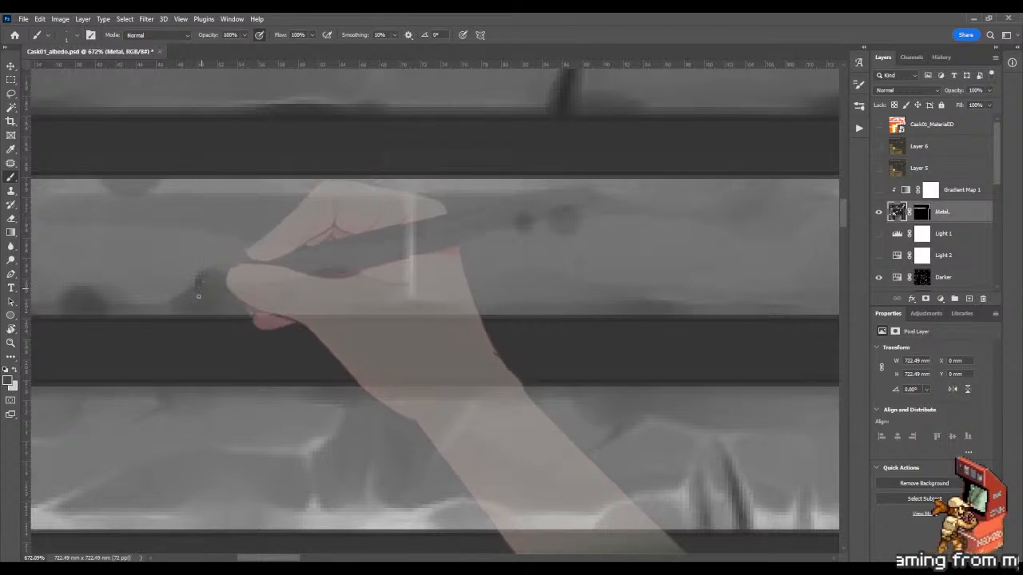
pyautogui.moveTo(199, 296)
pyautogui.mouseDown()
pyautogui.moveTo(210, 275)
pyautogui.moveTo(200, 278)
pyautogui.moveTo(215, 280)
pyautogui.moveTo(201, 301)
pyautogui.mouseUp()
pyautogui.hotkey('shift', 'b')
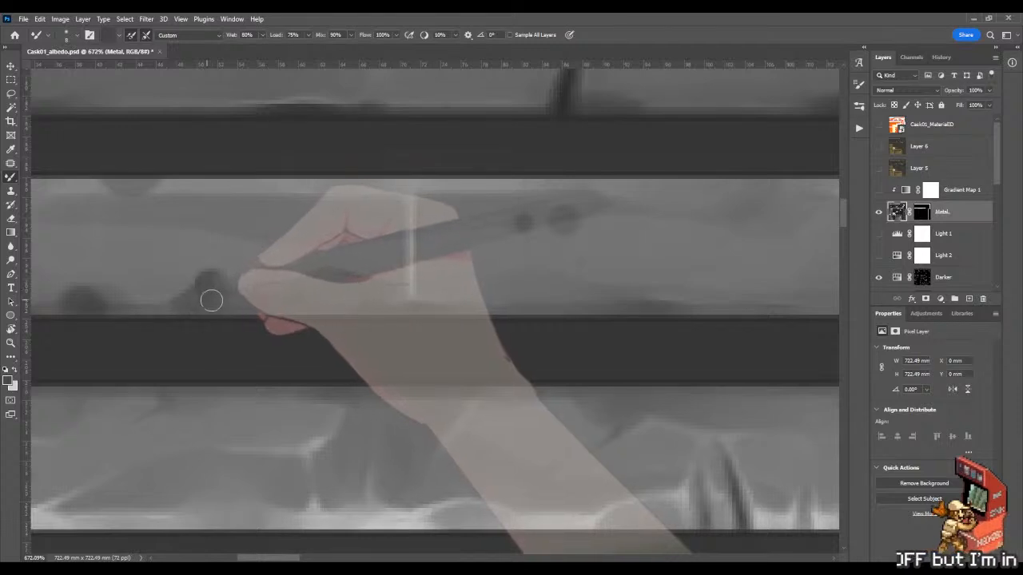
pyautogui.hotkey('shift', 'b')
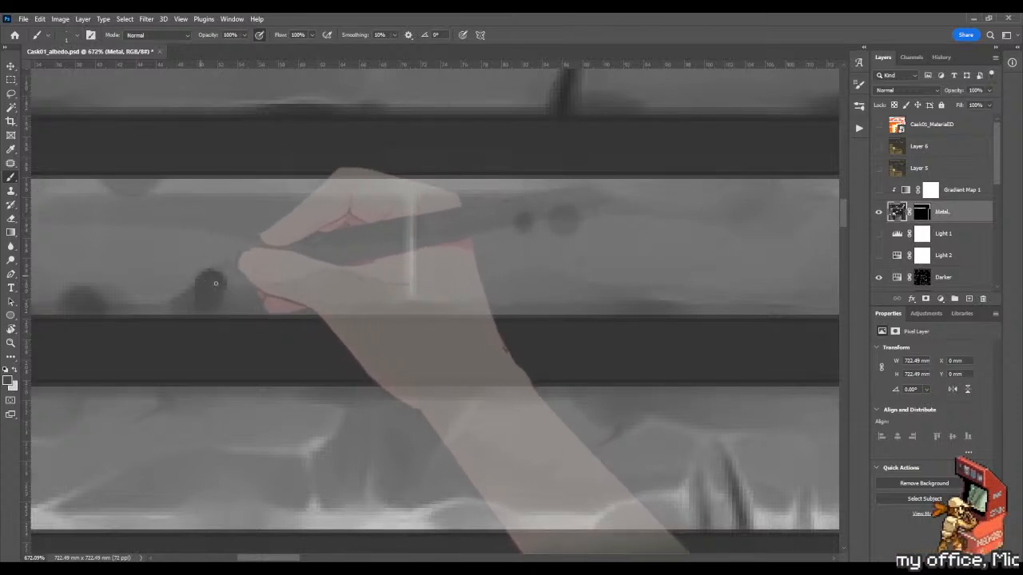
pyautogui.hotkey('shift', 'b')
pyautogui.moveTo(210, 309); pyautogui.dragTo(199, 312)
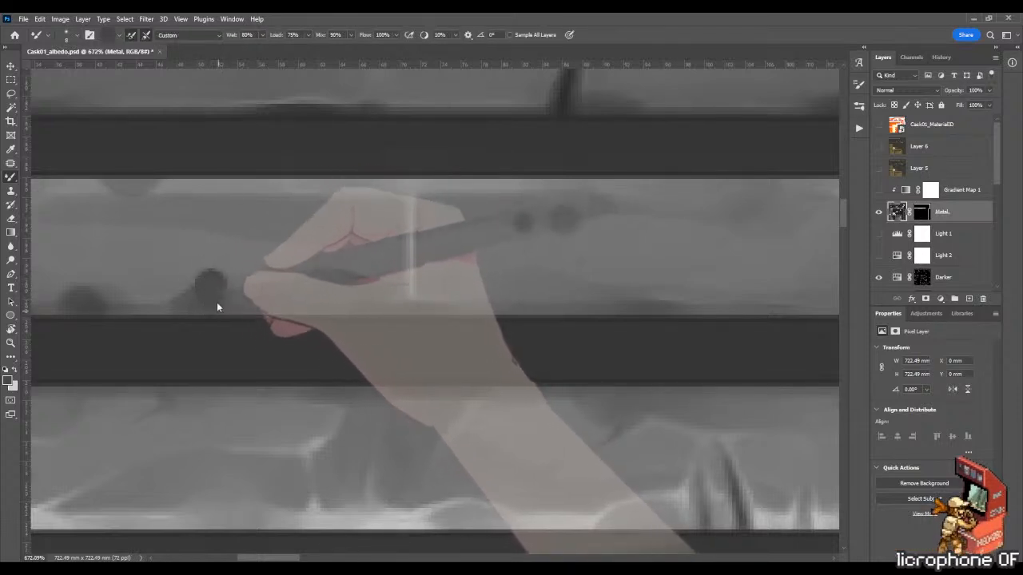
pyautogui.hotkey('shift', 'b')
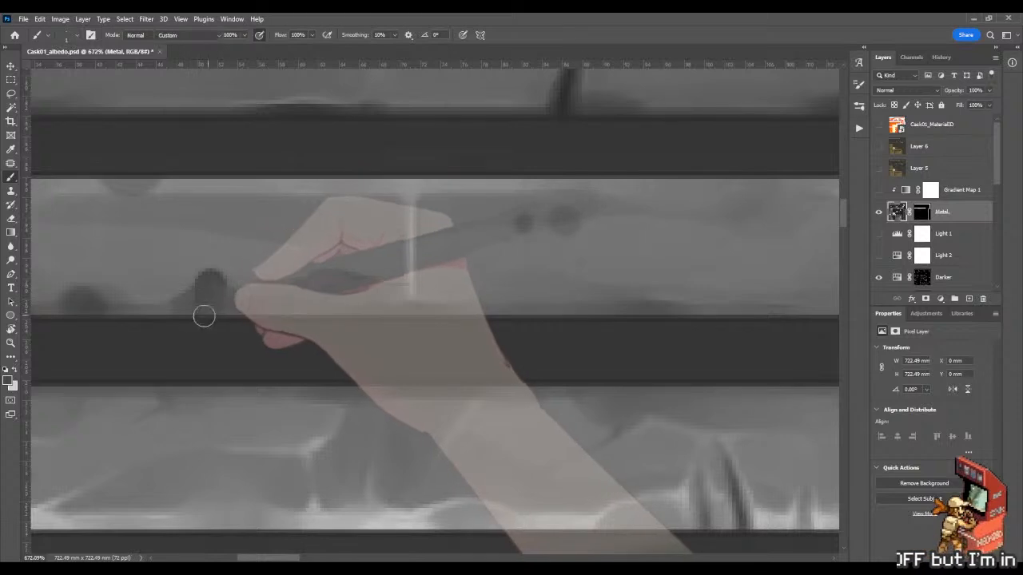
# Step: Save the texture and inspect the updated metal bands on the barrel model in Marmoset Toolbag
pyautogui.press('z')
pyautogui.moveTo(224, 321); pyautogui.dragTo(116, 331)
pyautogui.hotkey('ctrl', 's')
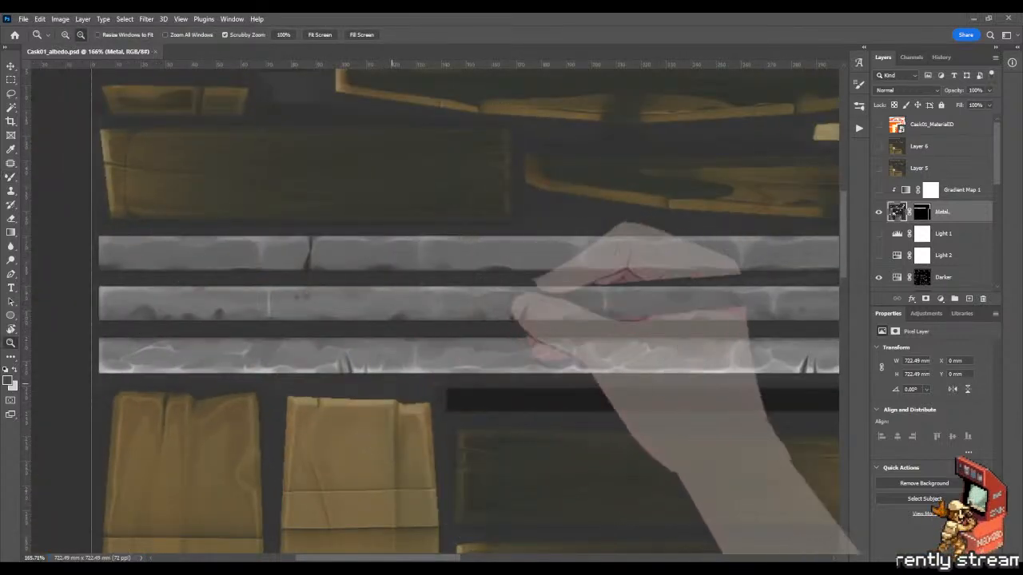
pyautogui.click(504, 336)
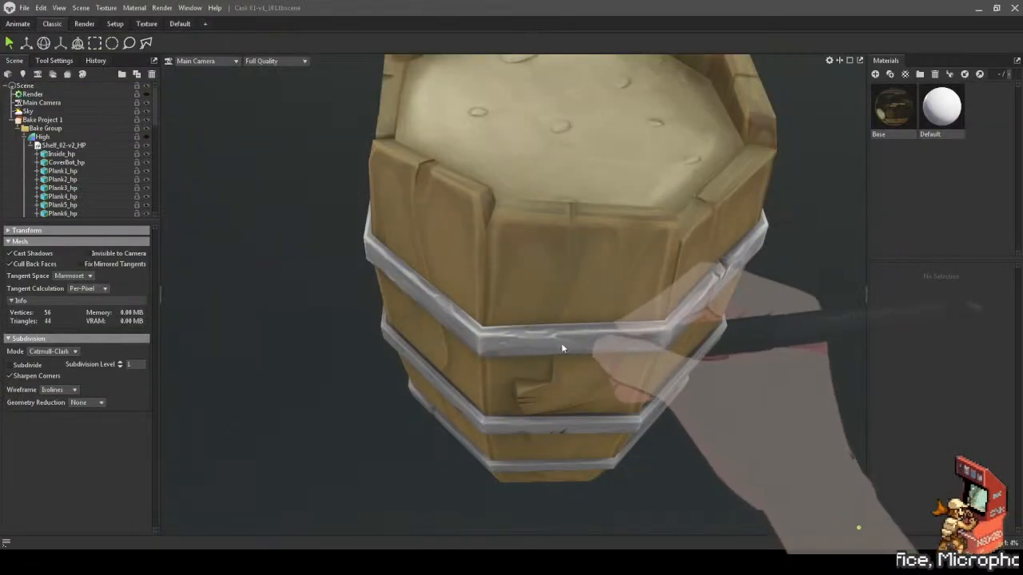
pyautogui.moveTo(561, 343); pyautogui.dragTo(567, 277)
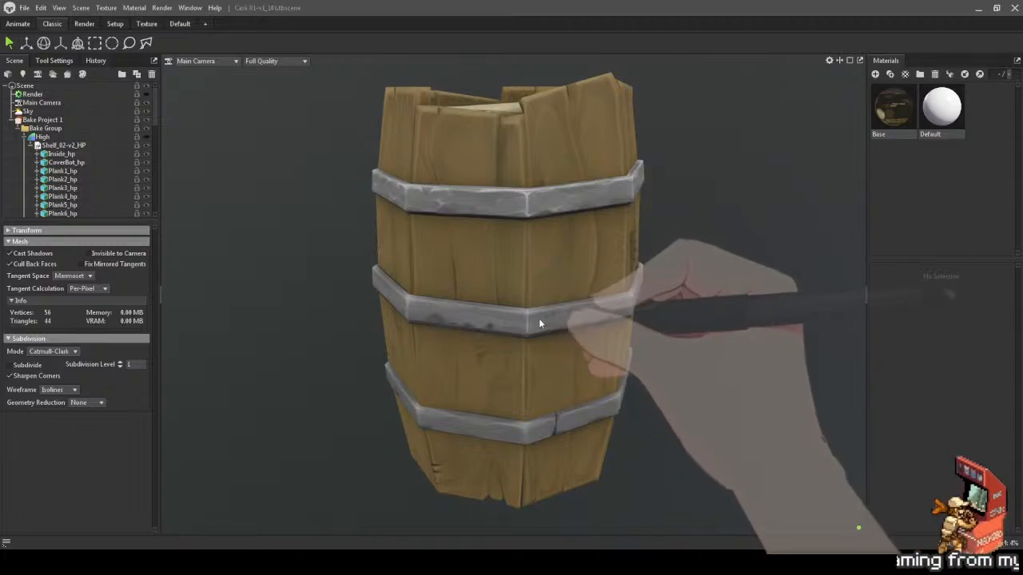
pyautogui.moveTo(539, 318); pyautogui.dragTo(558, 296)
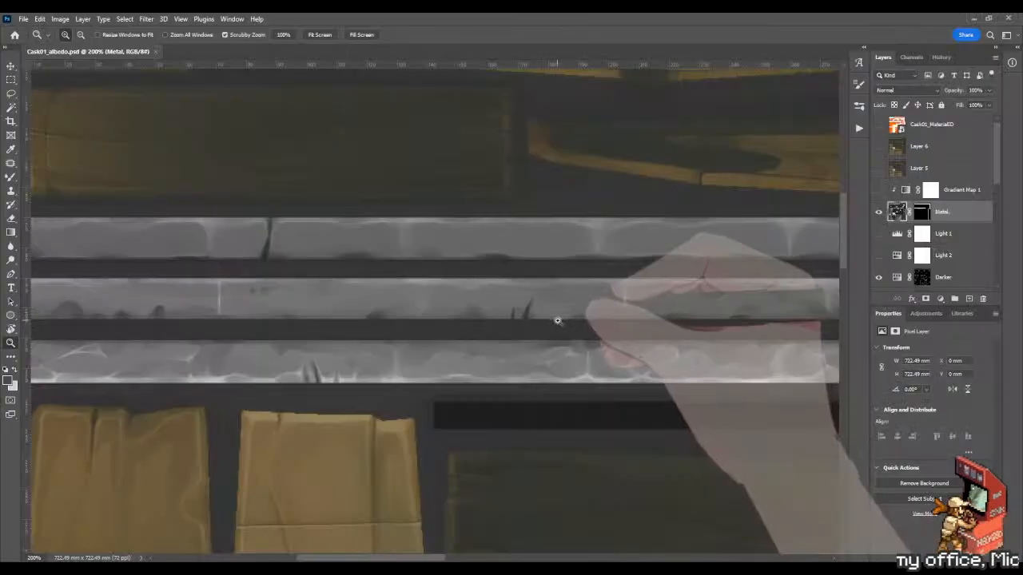
# Step: Back in Photoshop, paint a low dark mound on the middle strip's lower edge between the darkened dent and the vertical highlight
pyautogui.moveTo(510, 281); pyautogui.dragTo(560, 280)
pyautogui.moveTo(128, 281); pyautogui.dragTo(736, 268)
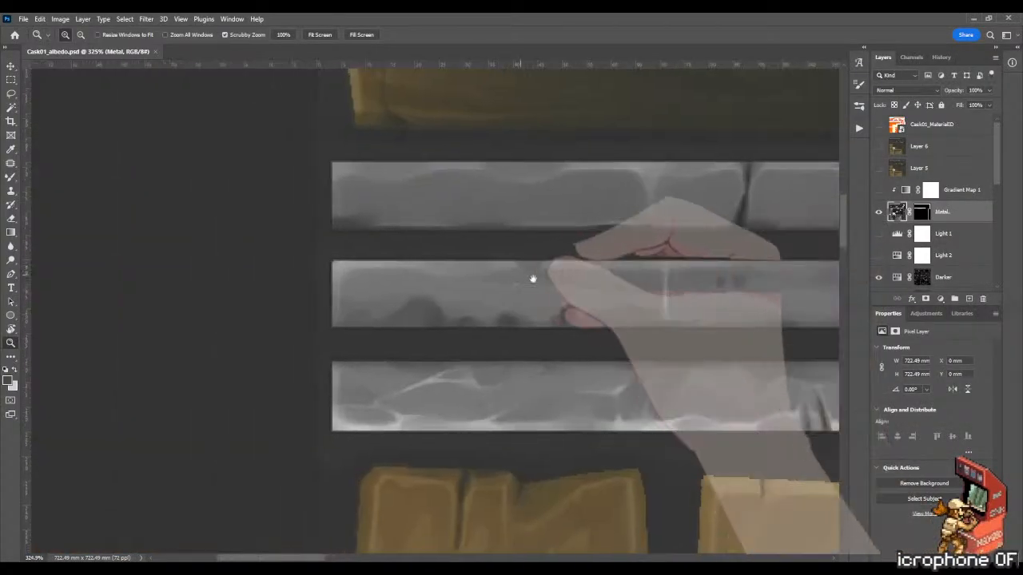
pyautogui.moveTo(535, 280); pyautogui.dragTo(372, 291)
pyautogui.moveTo(498, 301); pyautogui.dragTo(541, 308)
pyautogui.press('b')
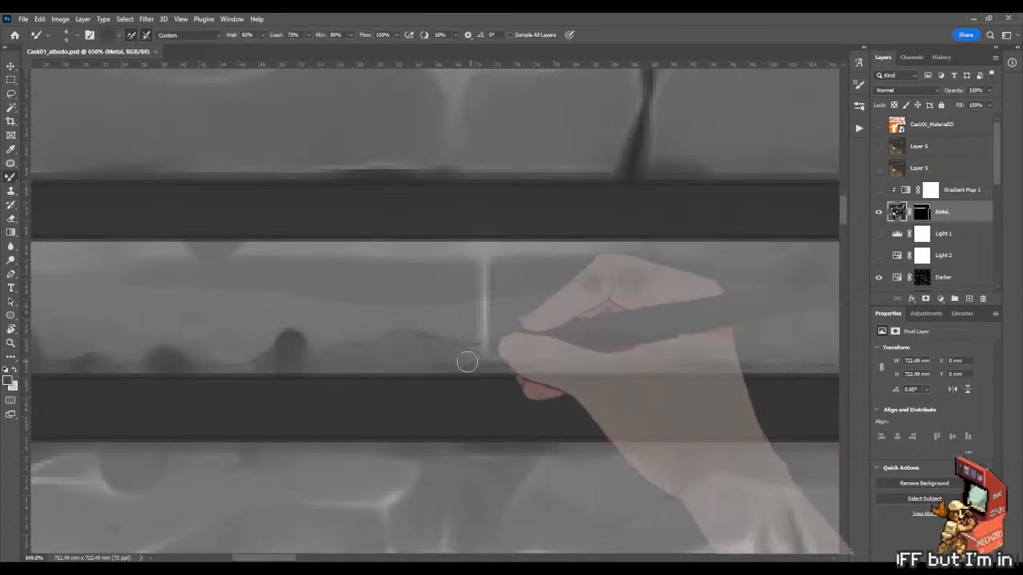
pyautogui.press(']')
pyautogui.press(']')
pyautogui.press(']')
pyautogui.press(']')
pyautogui.press(']')
pyautogui.press(']')
pyautogui.press(']')
pyautogui.press(']')
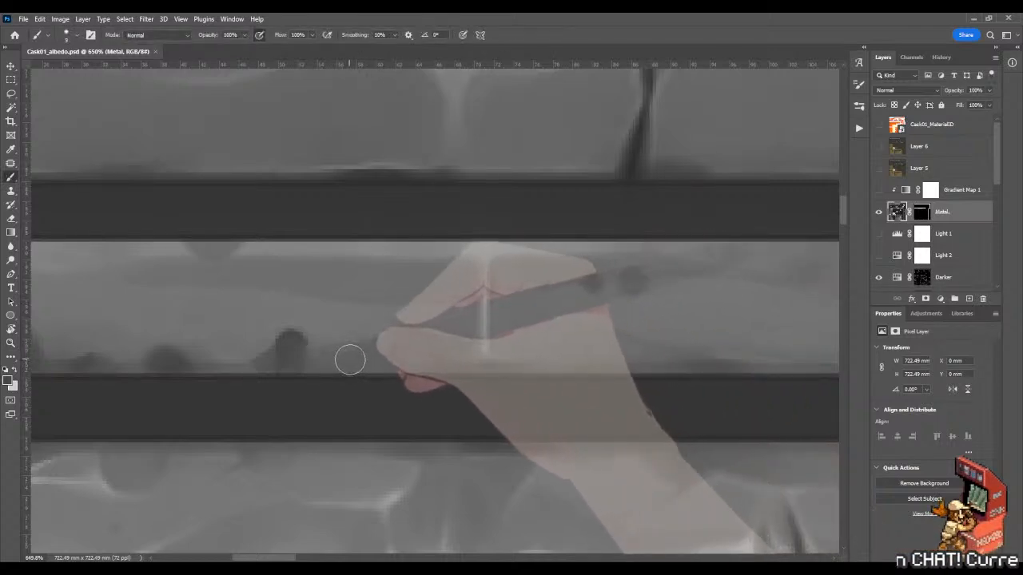
pyautogui.moveTo(400, 349)
pyautogui.mouseDown()
pyautogui.moveTo(448, 359)
pyautogui.moveTo(385, 352)
pyautogui.moveTo(413, 347)
pyautogui.mouseUp()
pyautogui.hotkey('ctrl', 'z')
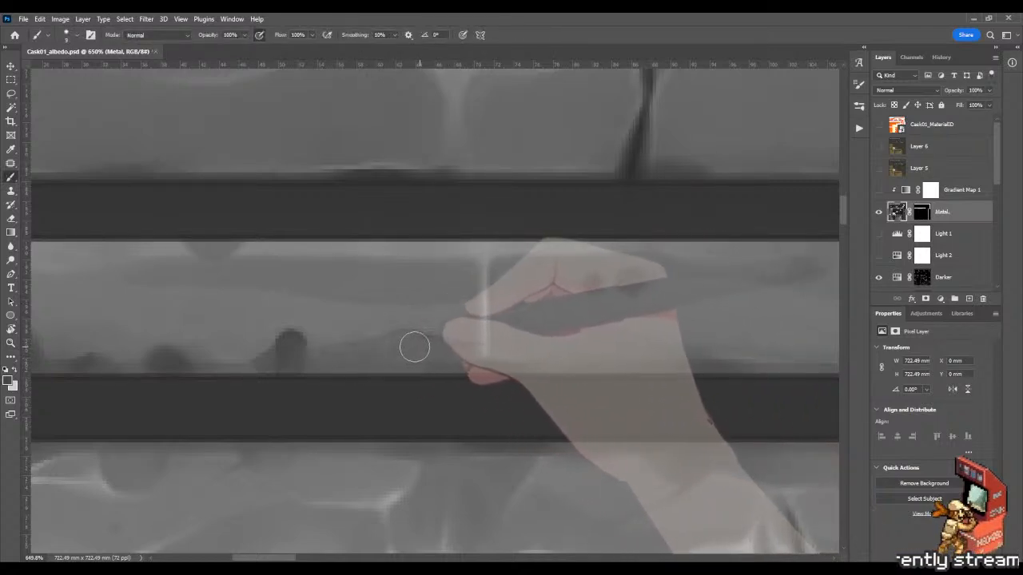
pyautogui.click(388, 350)
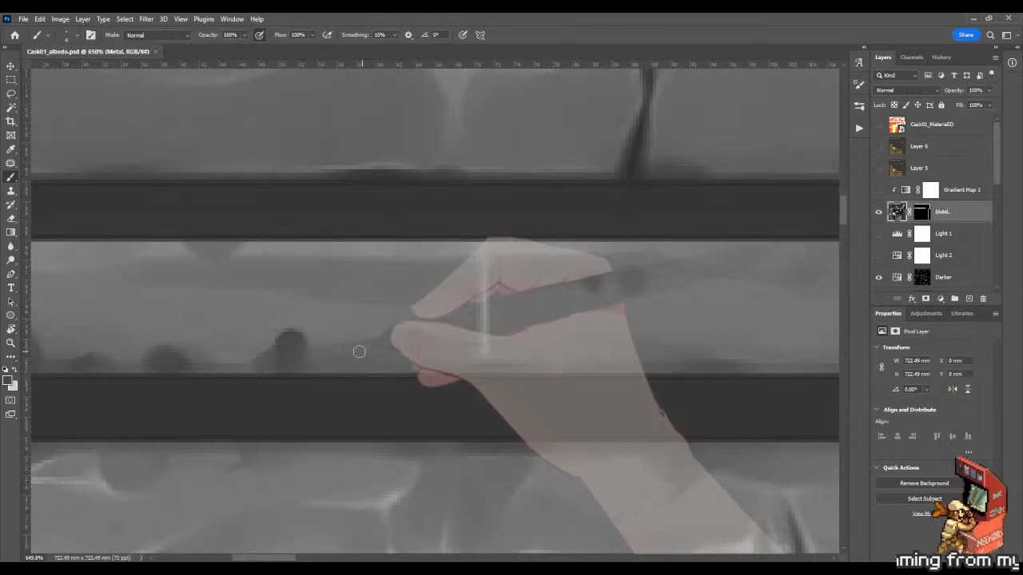
pyautogui.moveTo(383, 345)
pyautogui.mouseDown()
pyautogui.moveTo(384, 352)
pyautogui.moveTo(425, 342)
pyautogui.moveTo(461, 354)
pyautogui.moveTo(333, 355)
pyautogui.moveTo(370, 358)
pyautogui.moveTo(343, 364)
pyautogui.moveTo(463, 360)
pyautogui.mouseUp()
pyautogui.hotkey('shift', 'b')
pyautogui.hotkey('shift', 'b')
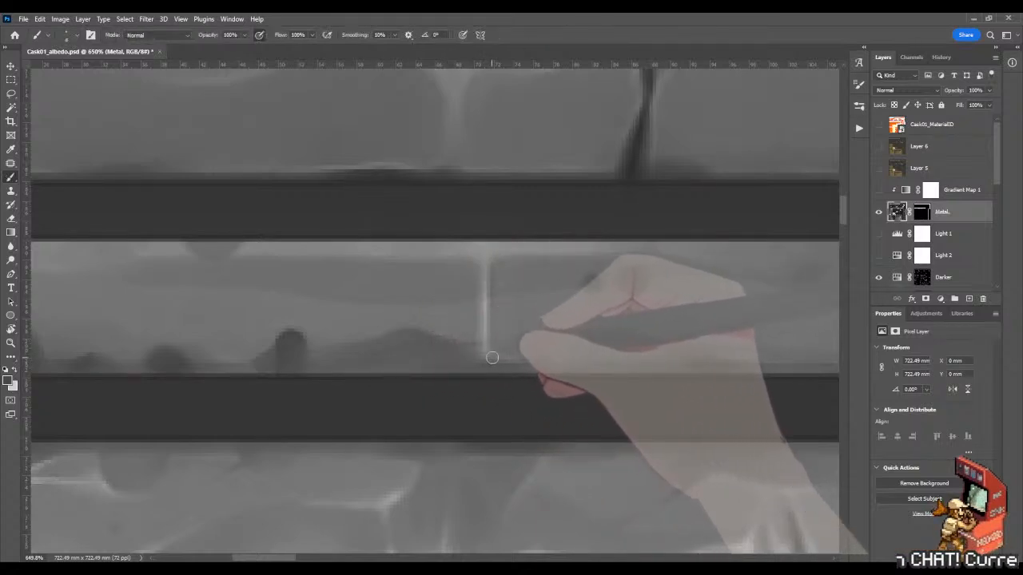
# Step: Extend the dark wear along the lower edge past the vertical highlight and blend it with the Mixer Brush
pyautogui.hotkey('shift', 'b')
pyautogui.hotkey('shift', 'b')
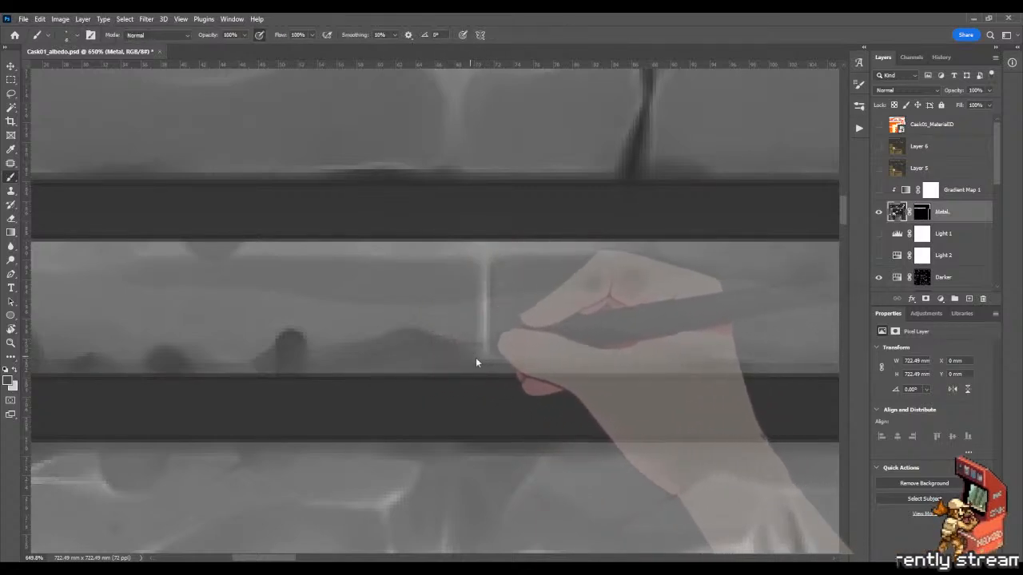
pyautogui.press(']')
pyautogui.press(']')
pyautogui.press(']')
pyautogui.press(']')
pyautogui.press(']')
pyautogui.press(']')
pyautogui.press(']')
pyautogui.press(']')
pyautogui.press(']')
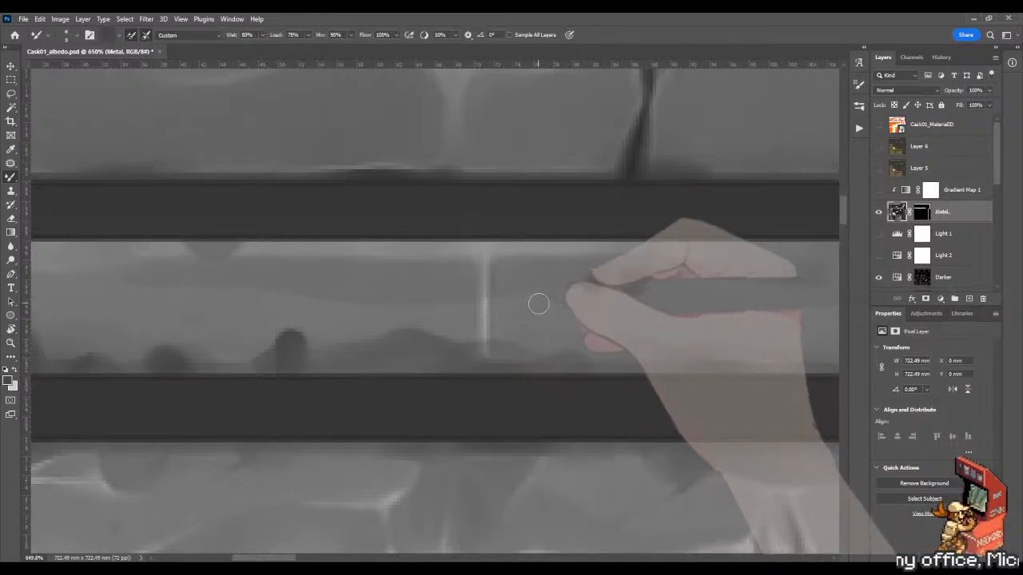
pyautogui.hotkey('shift', 'b')
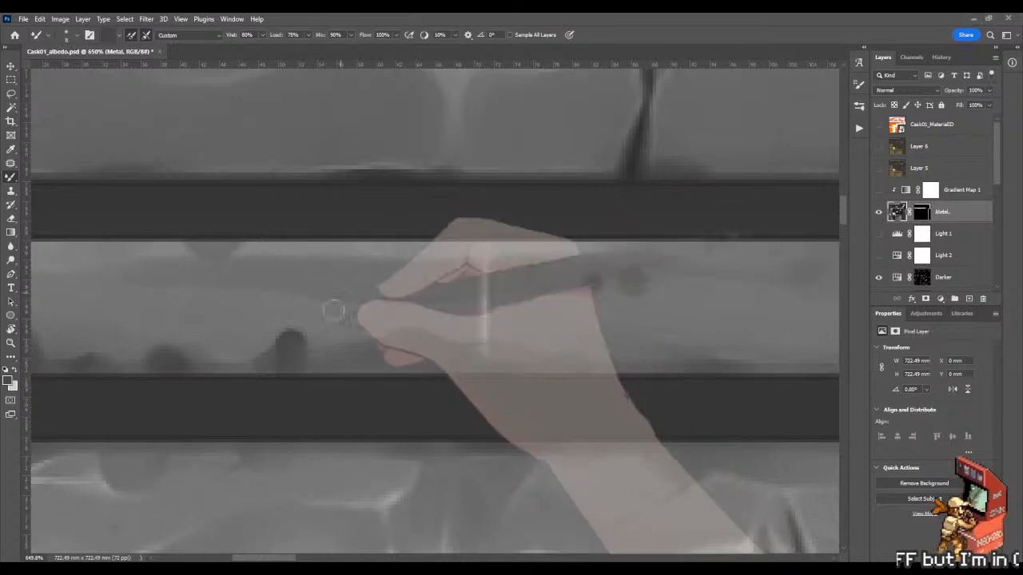
# Step: Reshape the dark wear beyond the vertical highlight into a smooth slope using a resized Brush, and soften it with the Mixer Brush
pyautogui.hotkey('shift', 'b')
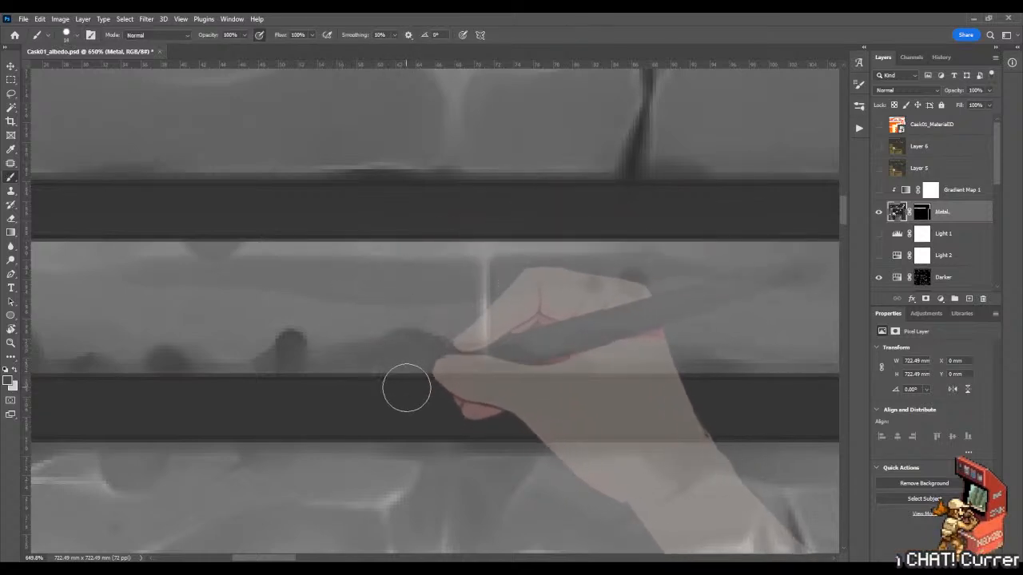
pyautogui.keyDown('alt'); pyautogui.rightClick(406, 376); pyautogui.keyUp('alt')
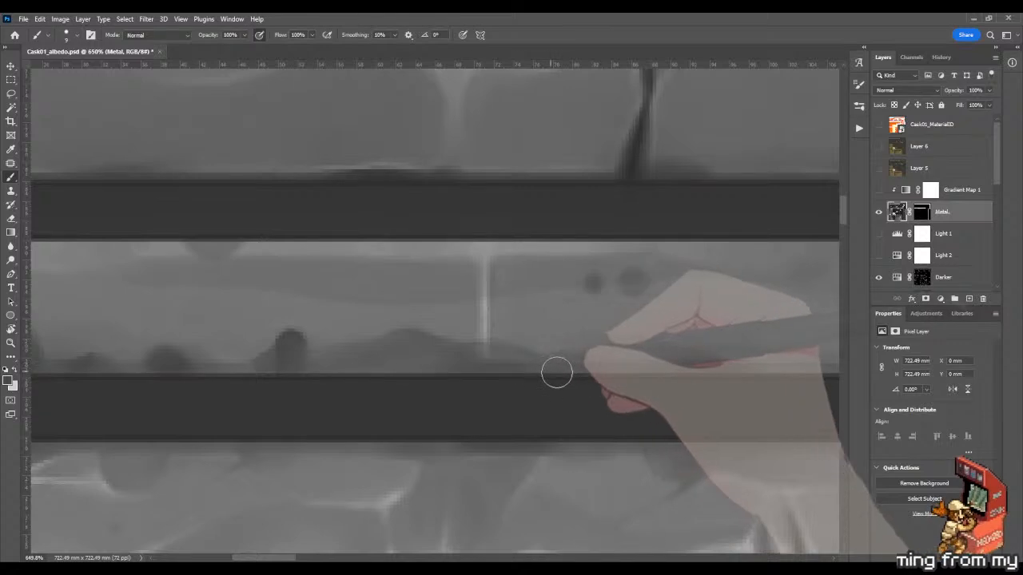
pyautogui.hscroll(3, 503, 376)
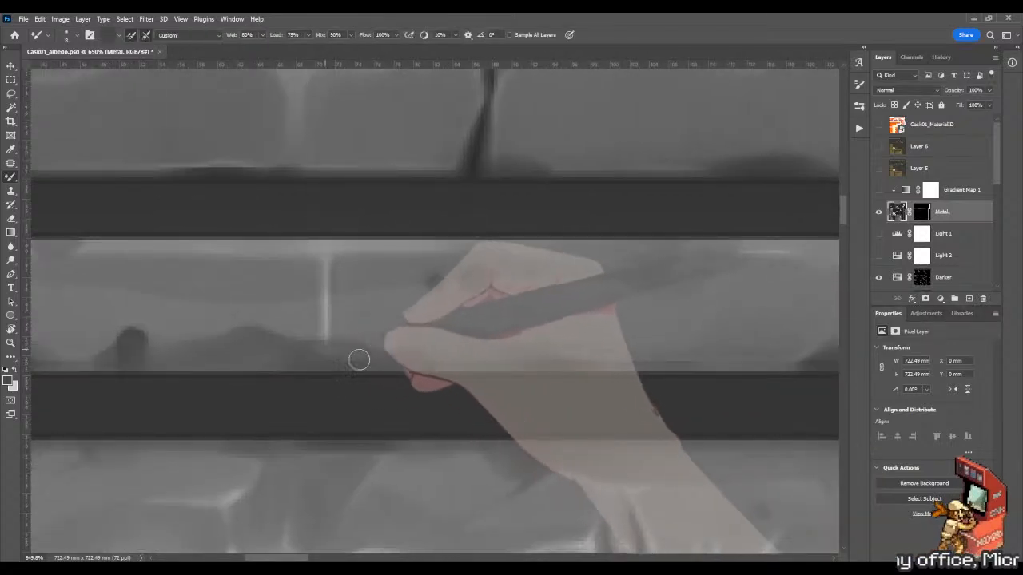
pyautogui.hotkey('shift', 'b')
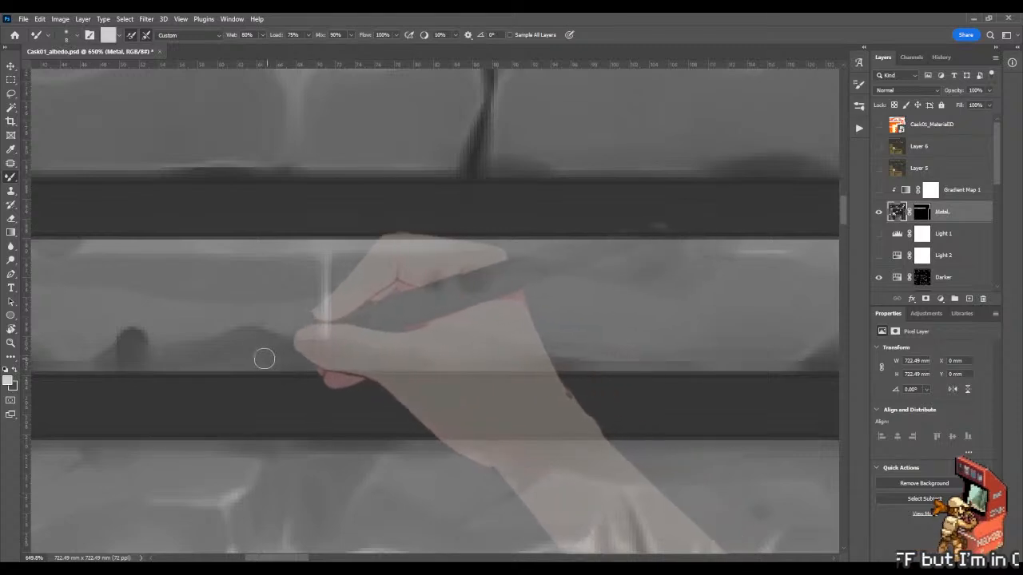
# Step: Paint a small dark notch where the wear slope beyond the middle strip's vertical highlight ends, and soften it with the Mixer Brush
pyautogui.keyDown('alt'); pyautogui.click(269, 370); pyautogui.keyUp('alt')
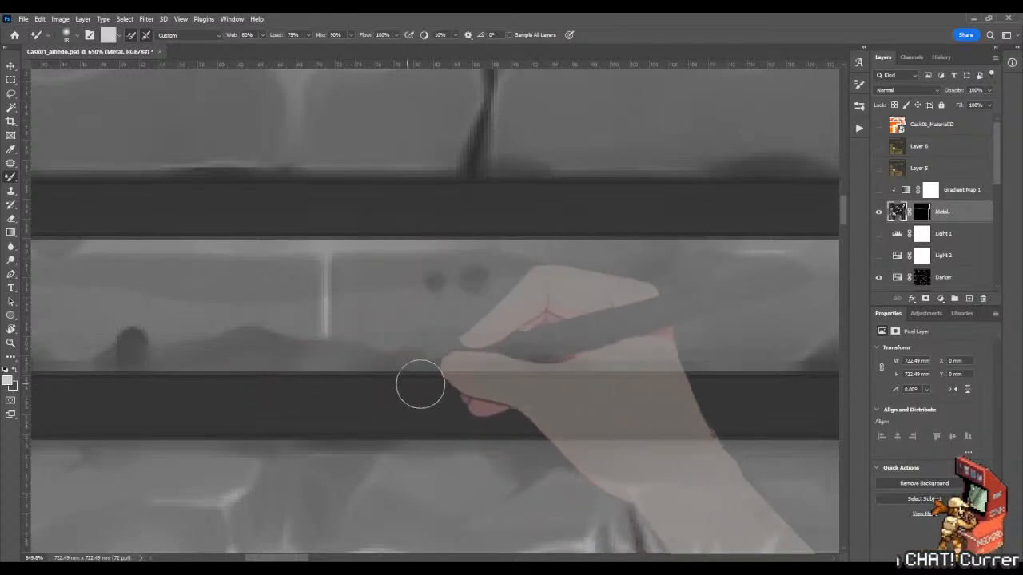
pyautogui.hotkey('shift', 'b')
pyautogui.moveTo(435, 340); pyautogui.dragTo(428, 340)
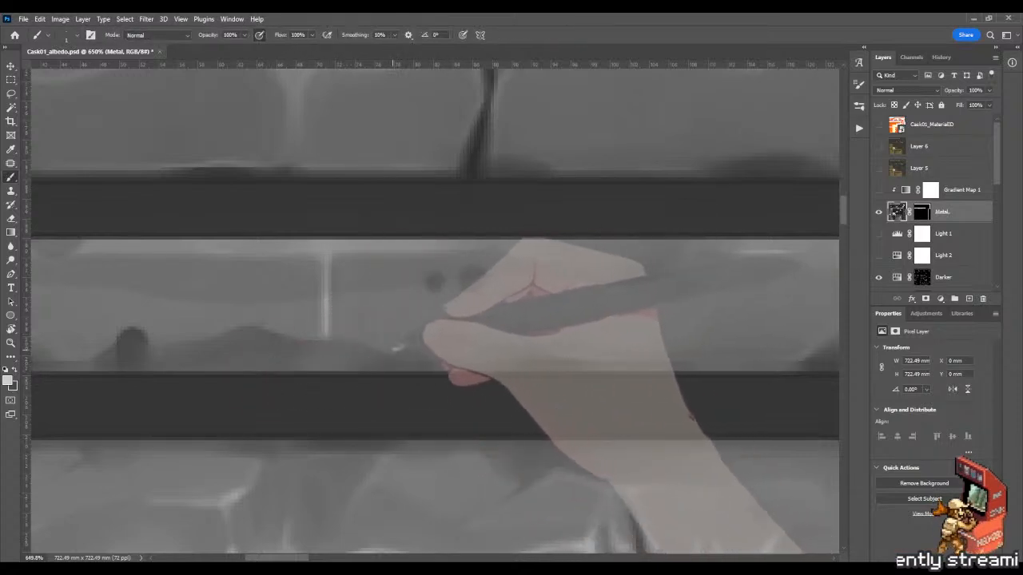
pyautogui.press('x')
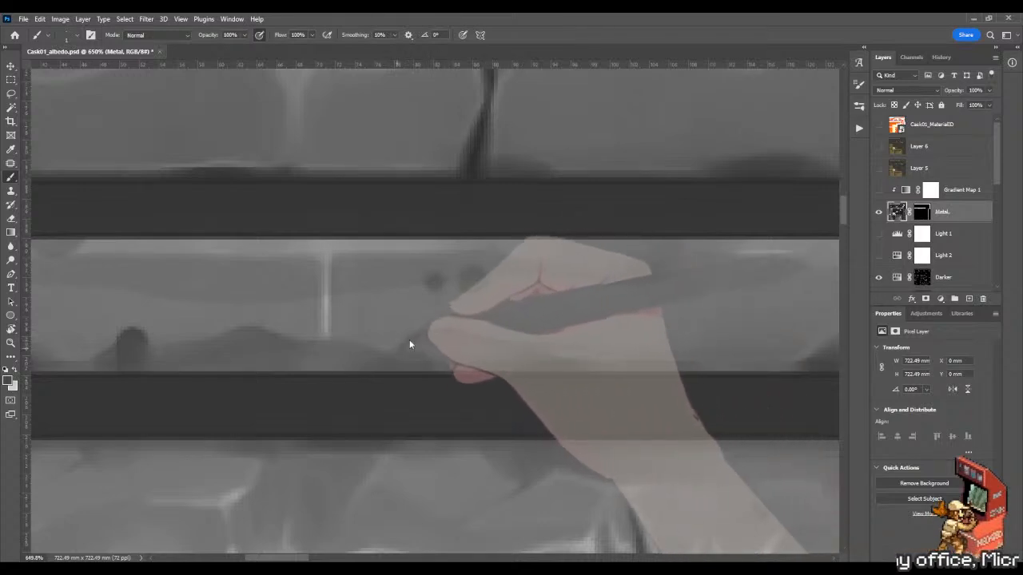
pyautogui.moveTo(398, 348); pyautogui.dragTo(420, 335)
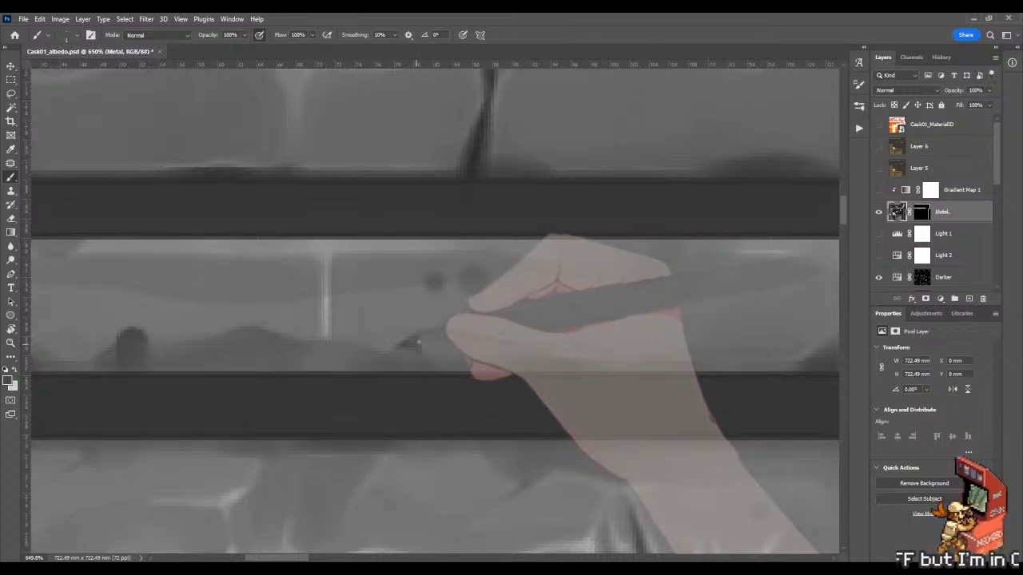
pyautogui.hotkey('shift', 'b')
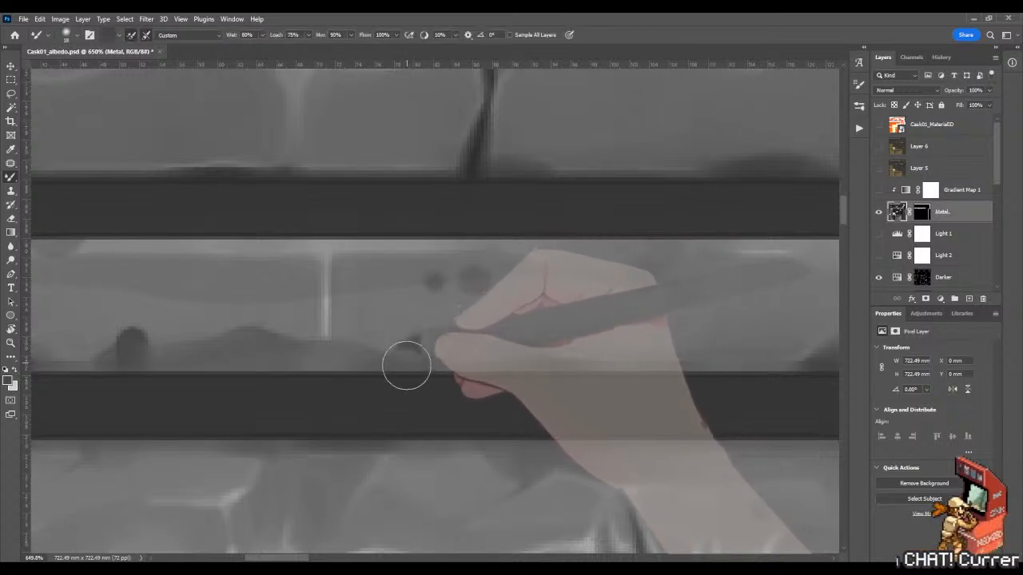
pyautogui.moveTo(383, 366); pyautogui.dragTo(377, 365)
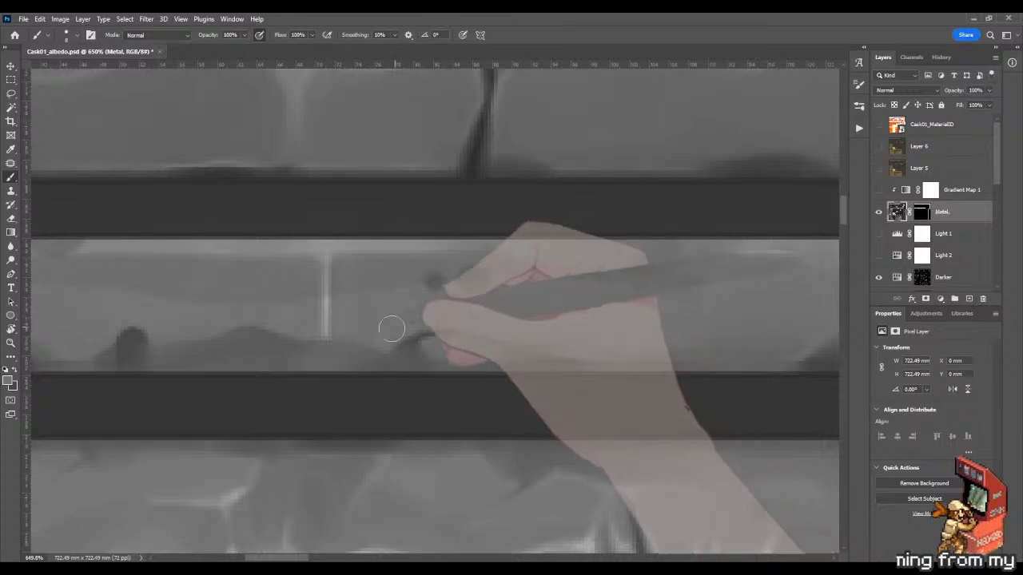
# Step: Paint a thin dark arched line from the notch along the middle strip and smooth it with the Mixer Brush
pyautogui.hotkey('shift', 'b')
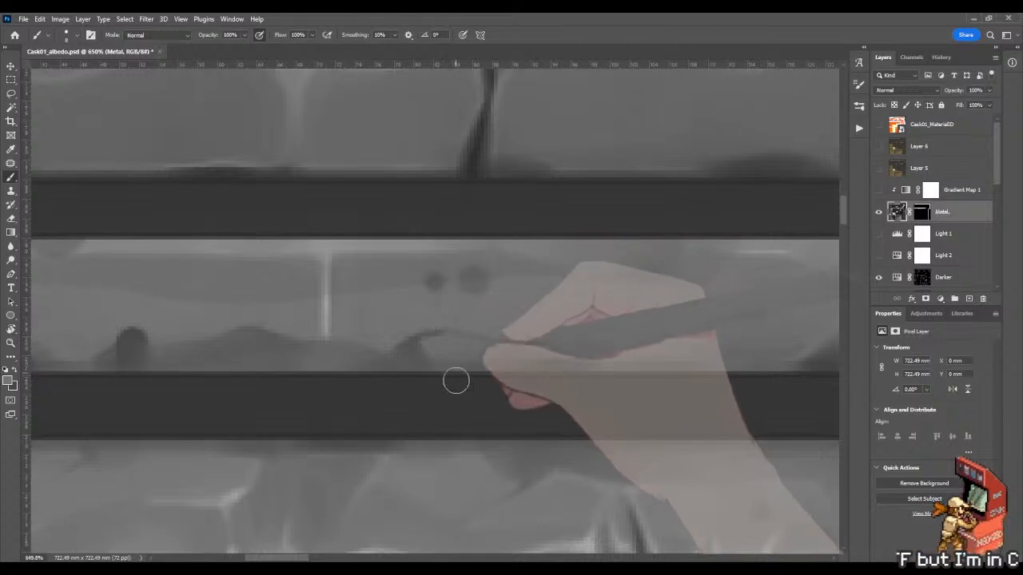
pyautogui.moveTo(421, 379); pyautogui.dragTo(453, 336)
pyautogui.hotkey('shift', 'b')
pyautogui.hotkey('shift', 'b')
pyautogui.press('[')
pyautogui.press('[')
pyautogui.press('[')
pyautogui.press('[')
pyautogui.keyDown('alt'); pyautogui.click(413, 336); pyautogui.keyUp('alt')
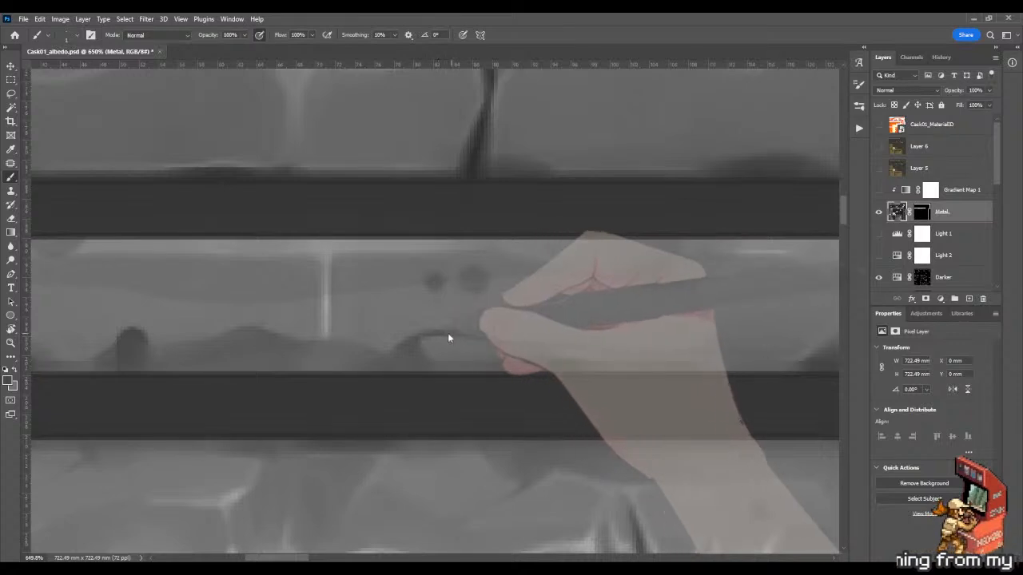
pyautogui.hotkey('shift', 'b')
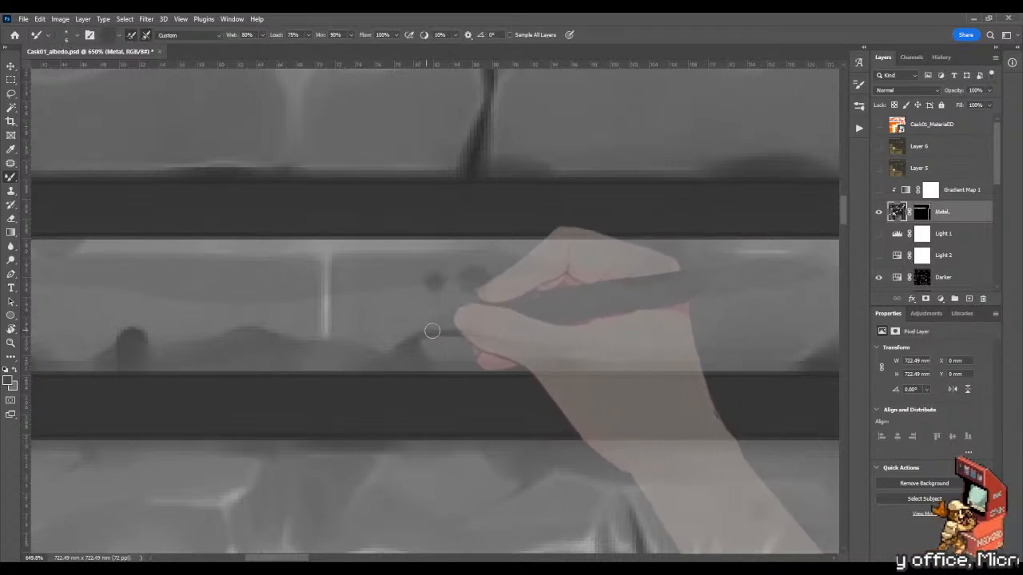
pyautogui.moveTo(436, 332); pyautogui.dragTo(505, 341)
# Step: Extend the arched line into a tapering tail and darken the middle strip's lower edge beneath it
pyautogui.hotkey('shift', 'b')
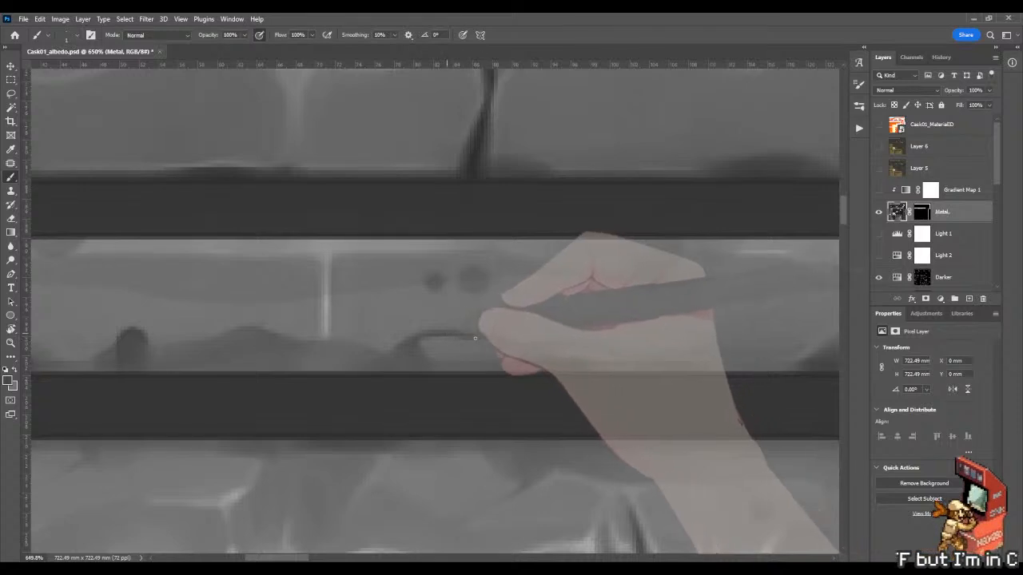
pyautogui.moveTo(429, 377); pyautogui.dragTo(448, 381)
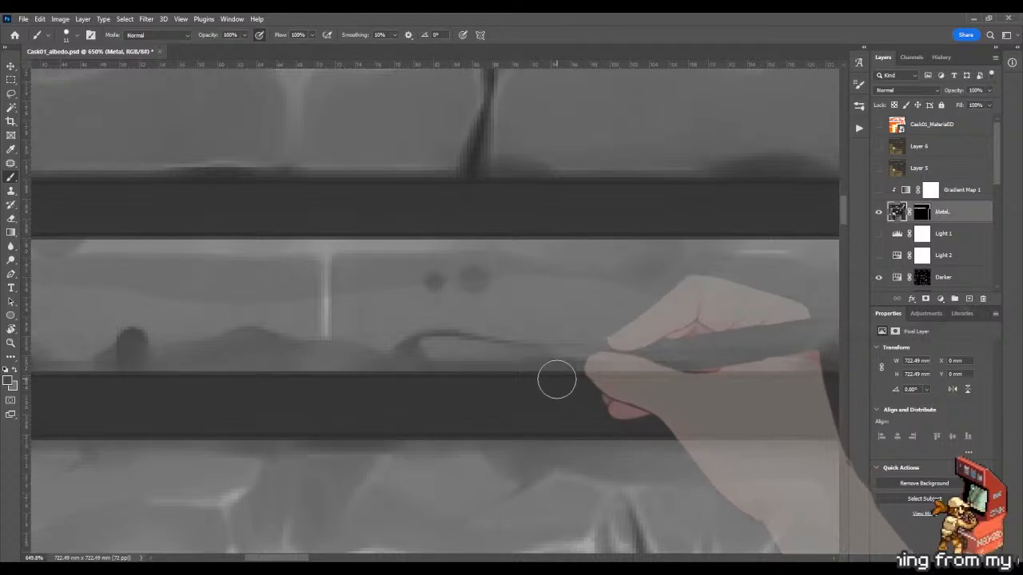
pyautogui.moveTo(534, 378); pyautogui.dragTo(524, 380)
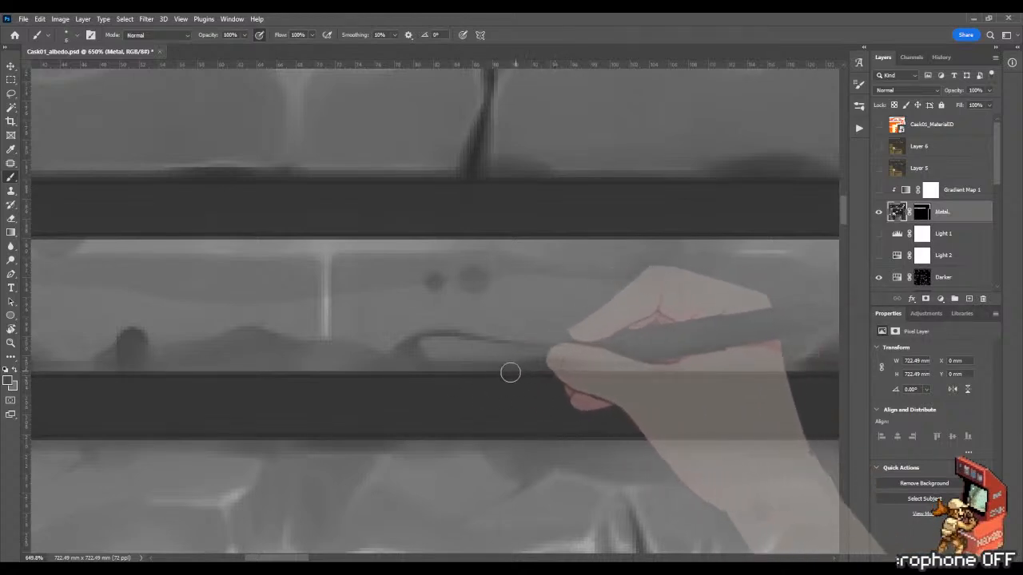
pyautogui.press('z')
pyautogui.moveTo(591, 383); pyautogui.dragTo(562, 368)
pyautogui.press('b')
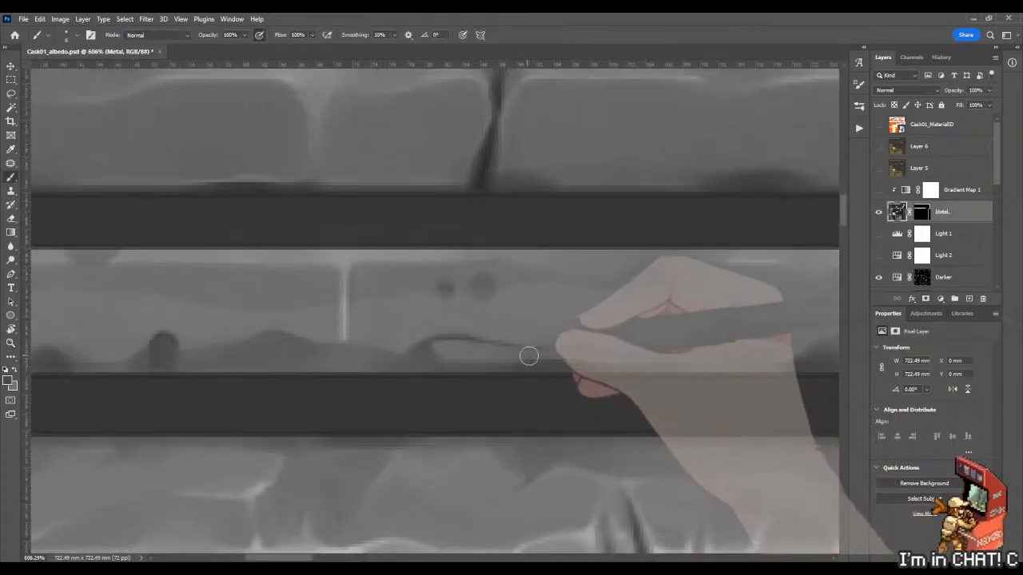
pyautogui.keyDown('alt'); pyautogui.click(570, 358); pyautogui.keyUp('alt')
pyautogui.moveTo(500, 356)
pyautogui.mouseDown()
pyautogui.moveTo(561, 353)
pyautogui.moveTo(468, 356)
pyautogui.moveTo(492, 359)
pyautogui.mouseUp()
# Step: Save the texture and inspect the middle band's new wear on the barrel model in Marmoset Toolbag
pyautogui.press('z')
pyautogui.hotkey('ctrl', 's')
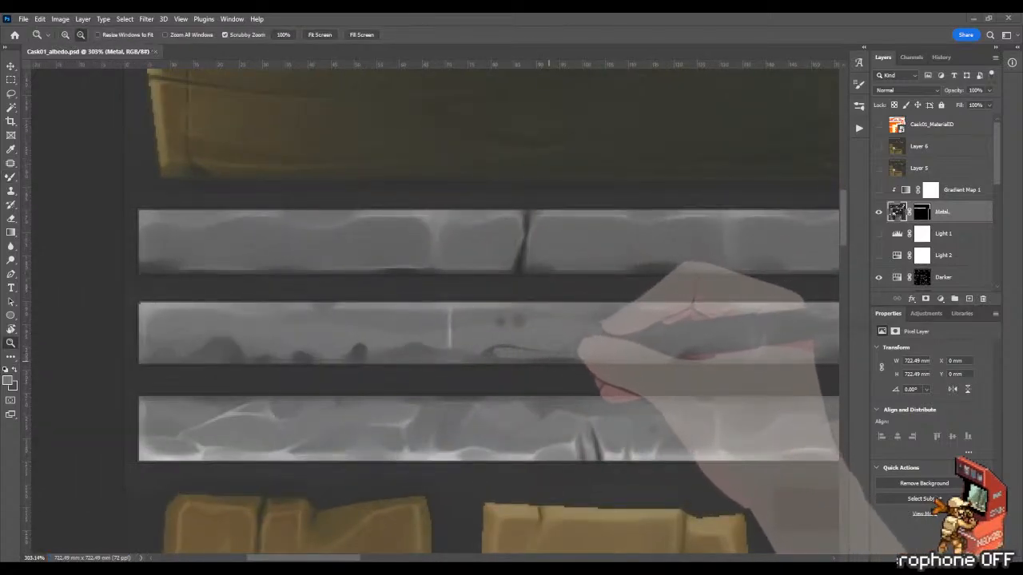
pyautogui.click(557, 378)
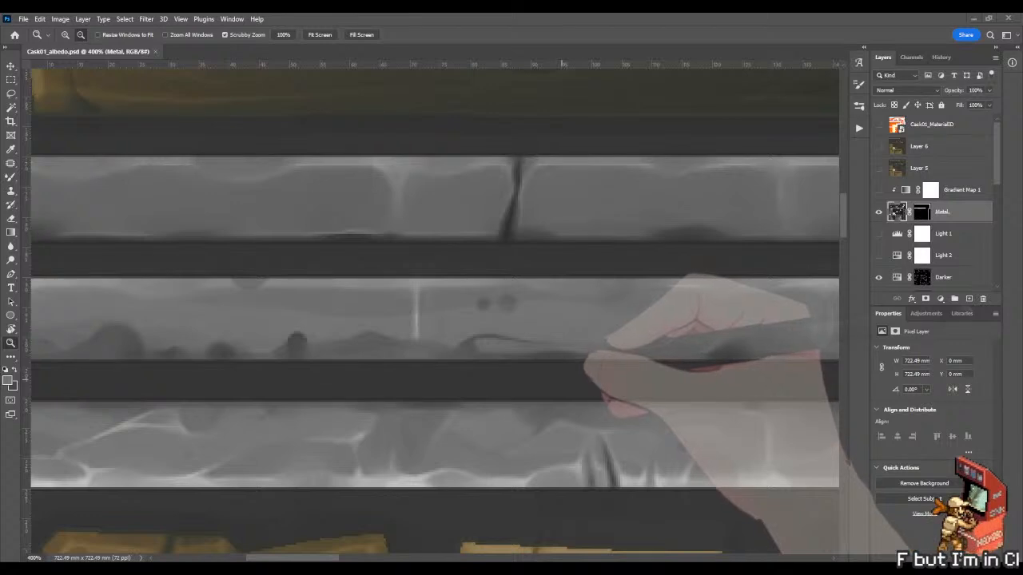
pyautogui.hotkey('alt', 'Tab')
pyautogui.moveTo(592, 317); pyautogui.dragTo(573, 356)
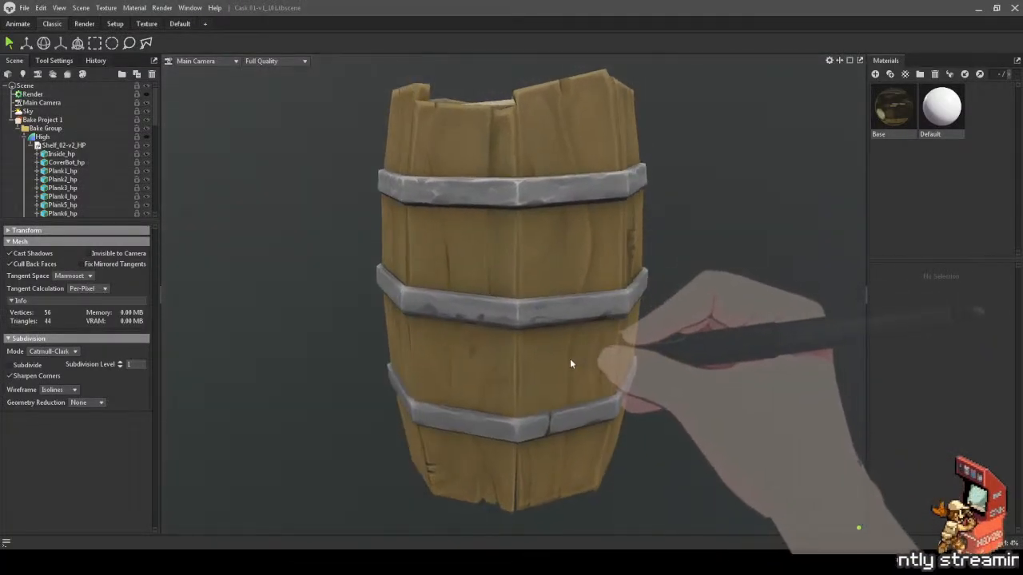
# Step: Back in Photoshop, paint sampled mid-grey over the arched line and its tail so the line fades into the metal
pyautogui.hotkey('alt', 'Tab')
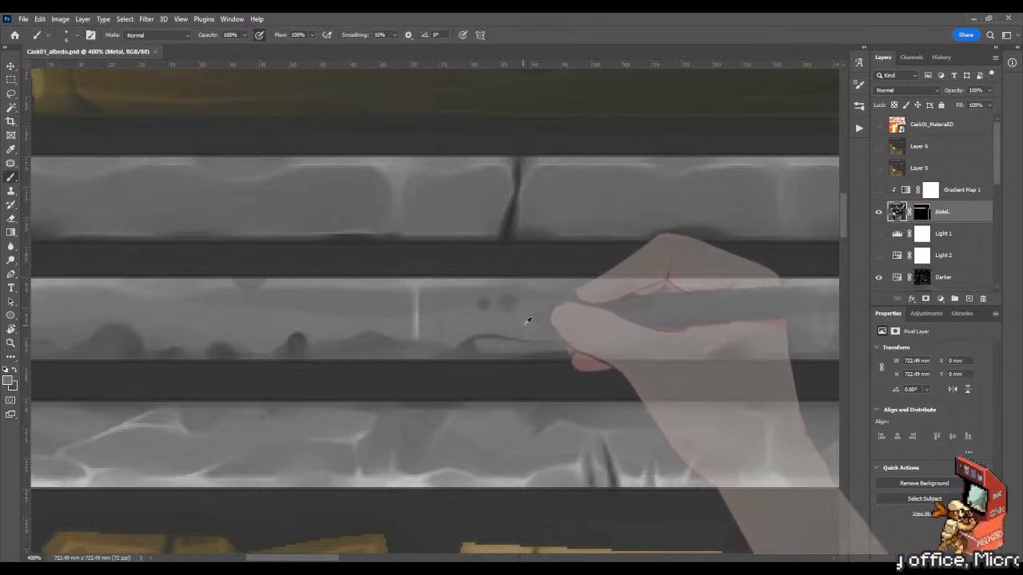
pyautogui.moveTo(497, 329)
pyautogui.mouseDown()
pyautogui.moveTo(467, 349)
pyautogui.moveTo(557, 341)
pyautogui.mouseUp()
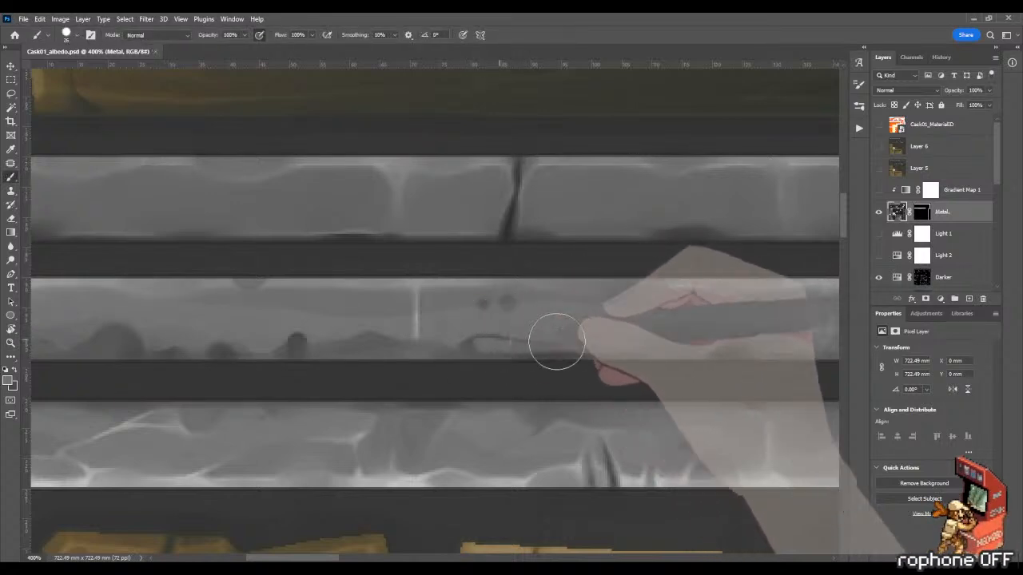
pyautogui.keyDown('alt'); pyautogui.click(487, 326); pyautogui.keyUp('alt')
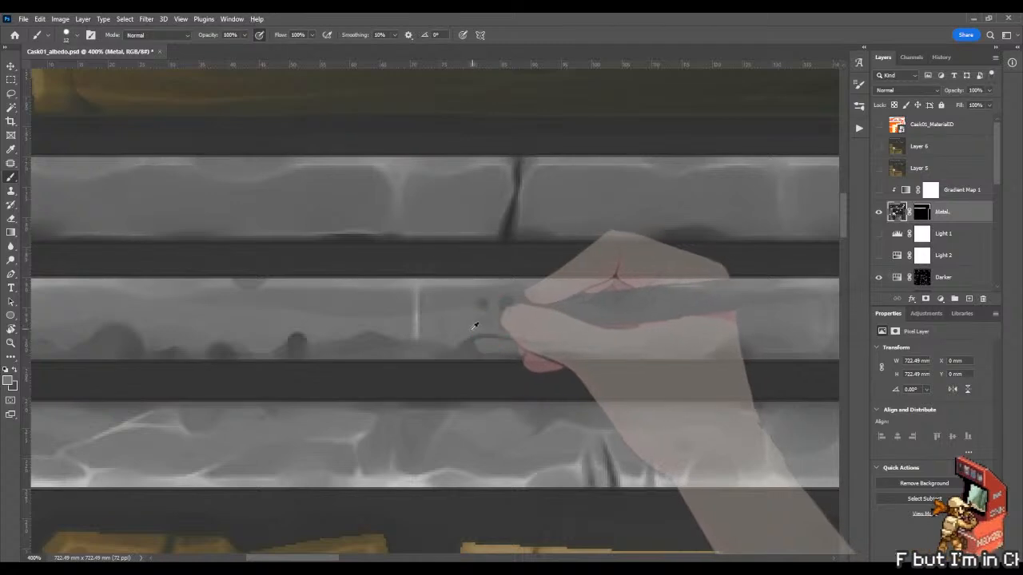
pyautogui.moveTo(477, 330)
pyautogui.mouseDown()
pyautogui.moveTo(559, 336)
pyautogui.moveTo(465, 334)
pyautogui.moveTo(552, 326)
pyautogui.moveTo(495, 342)
pyautogui.moveTo(586, 344)
pyautogui.mouseUp()
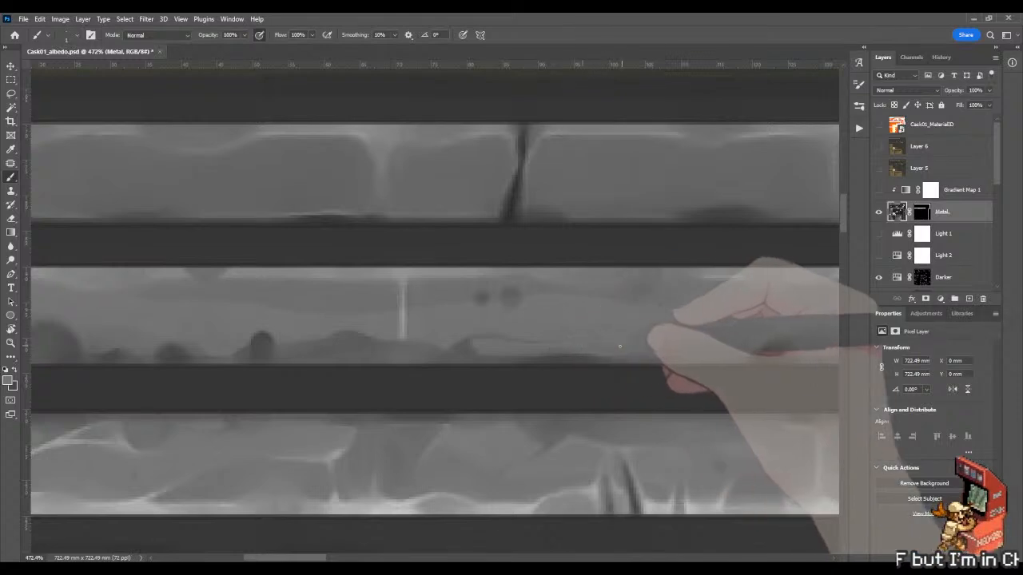
pyautogui.hotkey('shift', 'b')
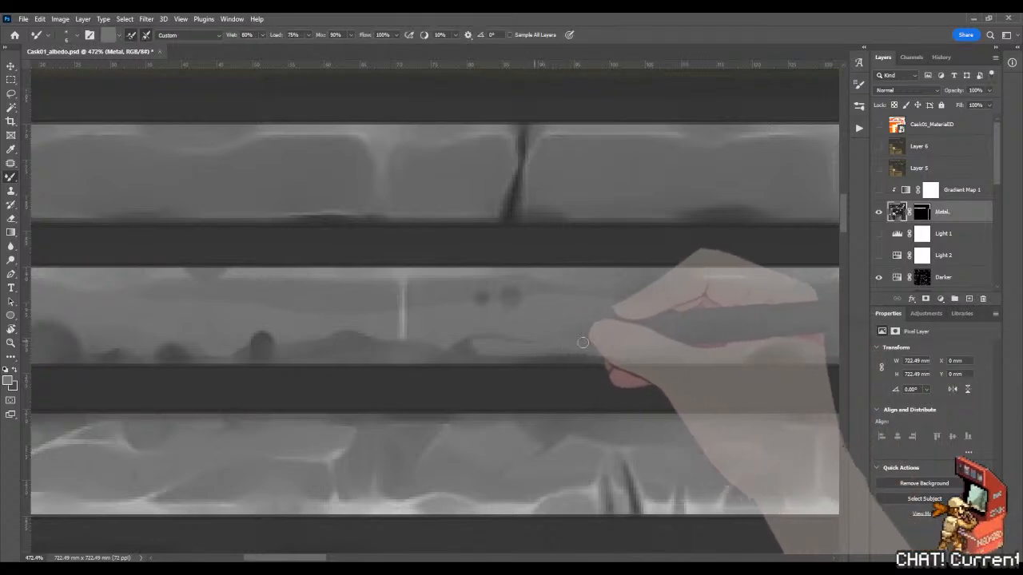
# Step: Reshape the two round dark spots on the middle strip into an irregular wear patch, with a thin dark stroke extending away from the vertical highlight
pyautogui.press('z')
pyautogui.scroll(-5, 549, 340)
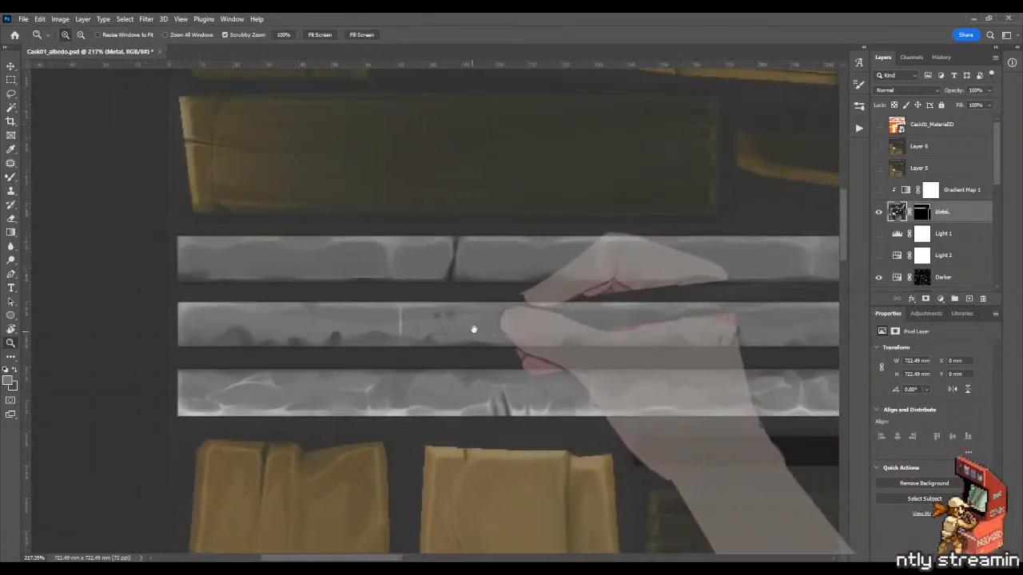
pyautogui.scroll(6, 474, 326)
pyautogui.press('b')
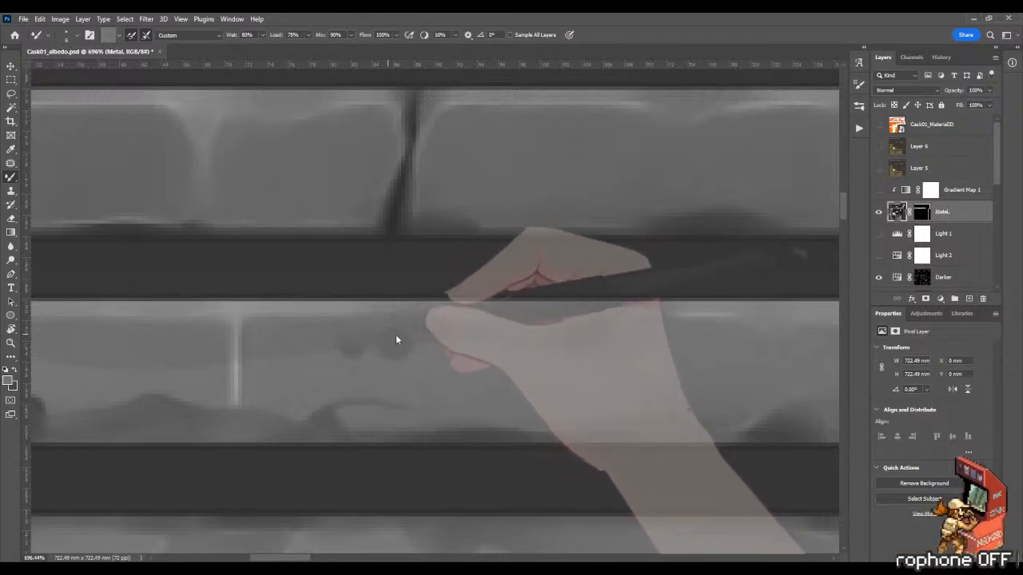
pyautogui.hotkey('shift', 'b')
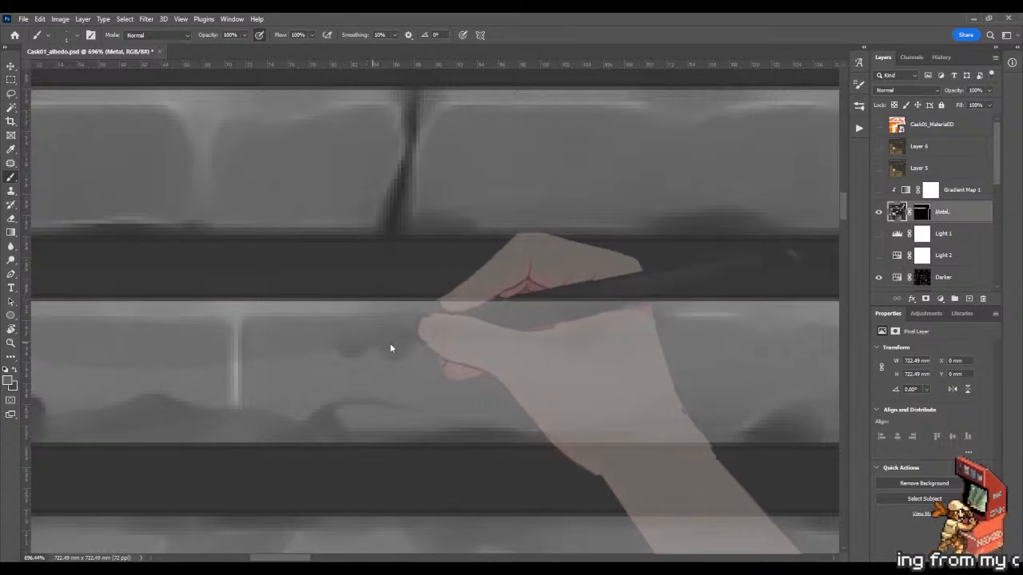
pyautogui.moveTo(390, 344); pyautogui.dragTo(406, 346)
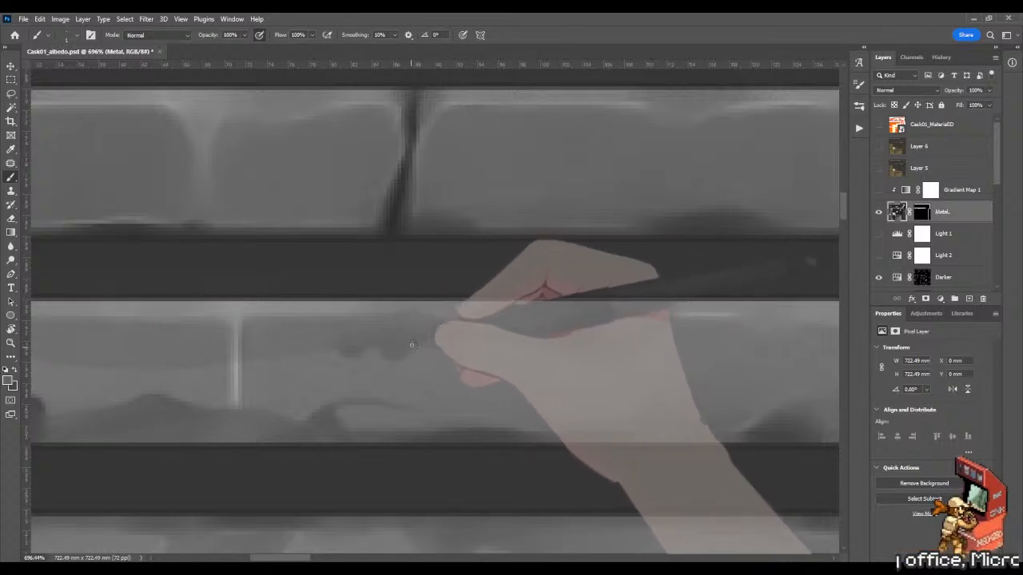
pyautogui.moveTo(419, 343); pyautogui.dragTo(463, 338)
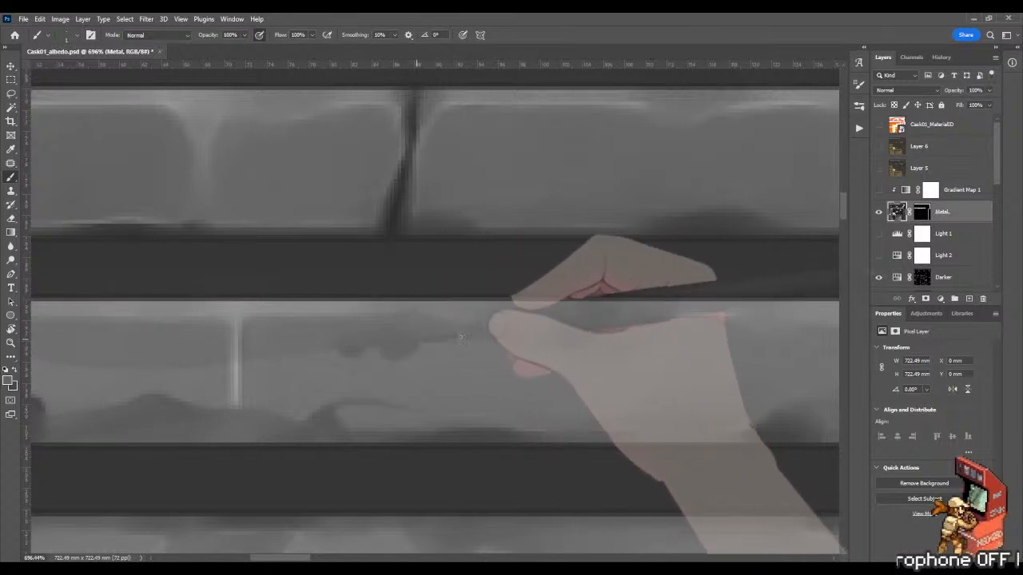
pyautogui.hotkey('shift', 'b')
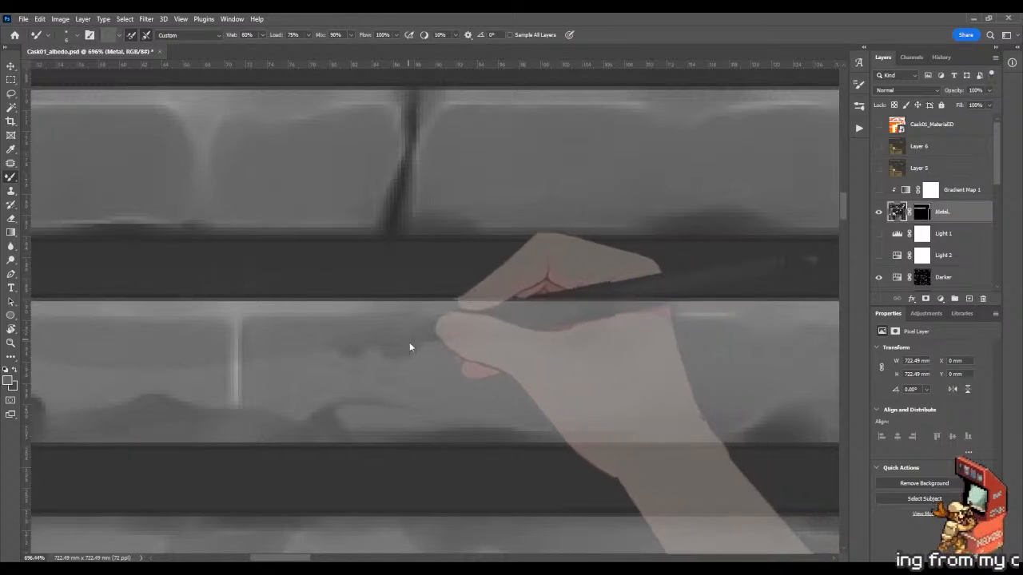
# Step: Paint a dark diagonal scratch running down from the chip on the middle strip's upper edge
pyautogui.press('z')
pyautogui.moveTo(409, 347); pyautogui.dragTo(455, 355)
pyautogui.moveTo(327, 317); pyautogui.dragTo(464, 303)
pyautogui.moveTo(347, 294); pyautogui.dragTo(368, 296)
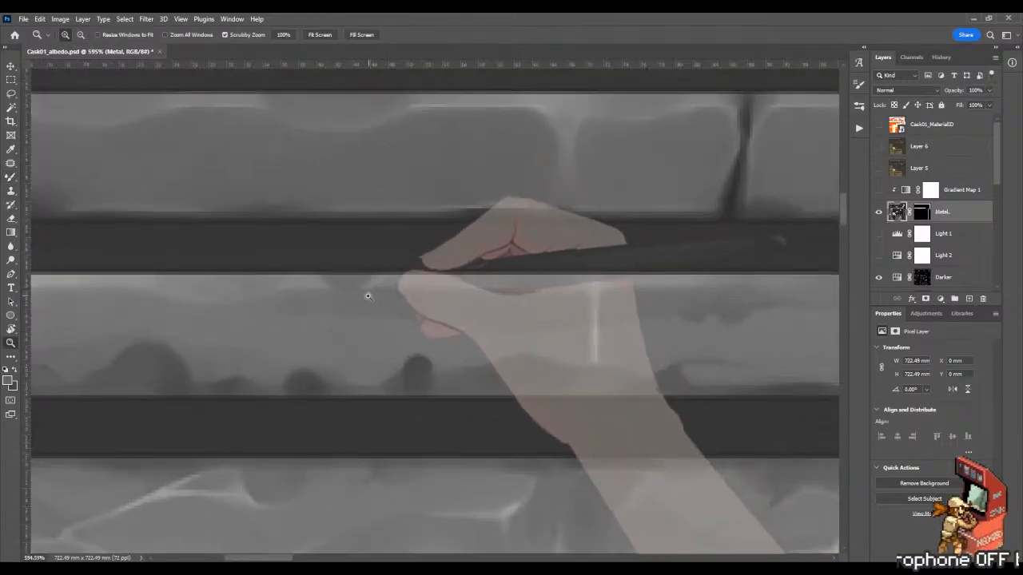
pyautogui.press('b')
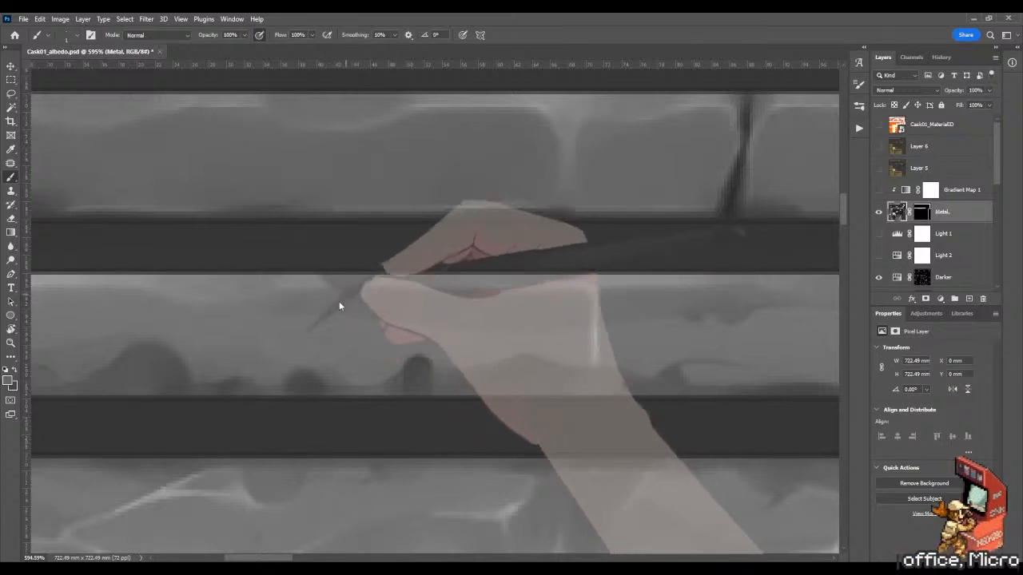
pyautogui.moveTo(346, 309)
pyautogui.mouseDown()
pyautogui.moveTo(262, 335)
pyautogui.moveTo(356, 338)
pyautogui.mouseUp()
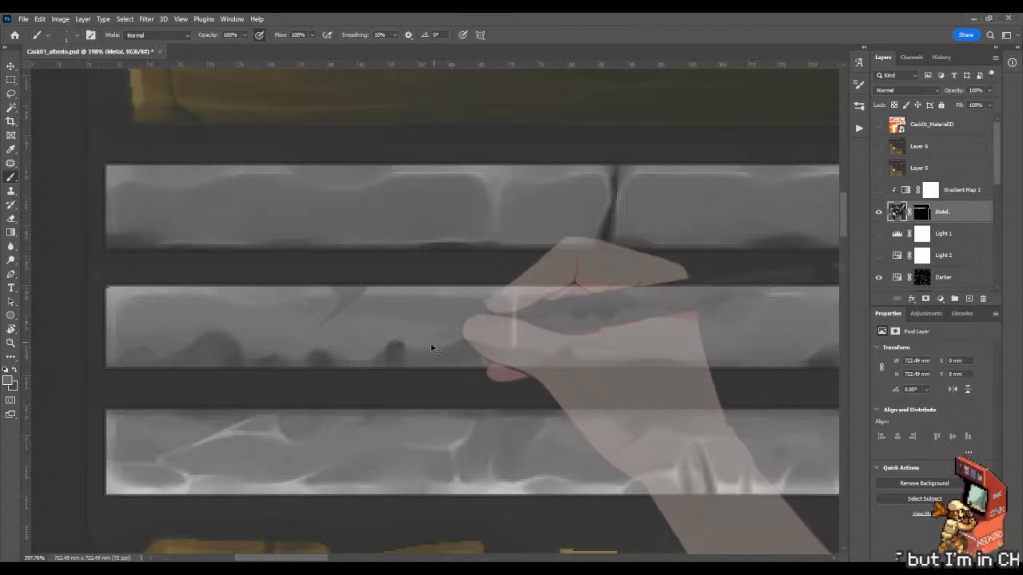
# Step: Paint a tapering dark diagonal crack rising from the round dent on the middle strip's lower edge and blend it with the Mixer Brush
pyautogui.moveTo(442, 343); pyautogui.dragTo(437, 339)
pyautogui.keyDown('alt'); pyautogui.click(374, 347); pyautogui.keyUp('alt')
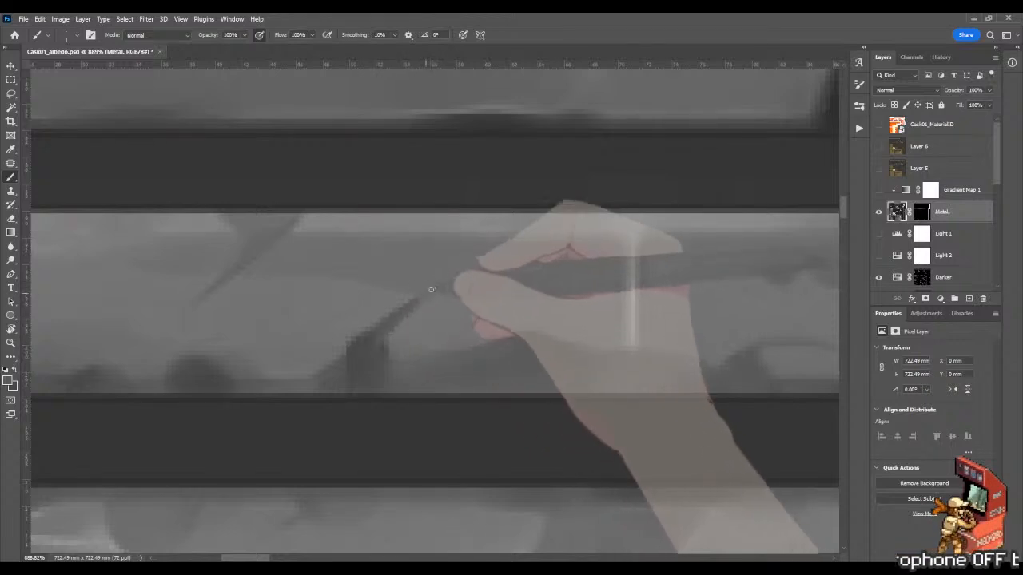
pyautogui.hotkey('shift', 'b')
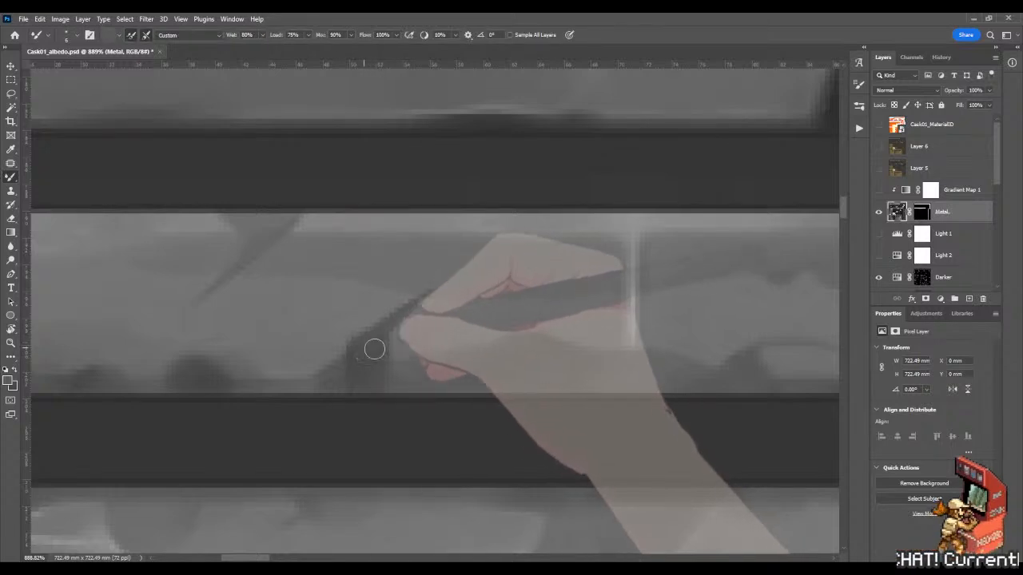
pyautogui.hotkey('shift', 'b')
# Step: Save the texture, inspect the scratch and crack on the barrel model in Marmoset Toolbag, and return to Photoshop
pyautogui.press('z')
pyautogui.moveTo(409, 317); pyautogui.dragTo(280, 340)
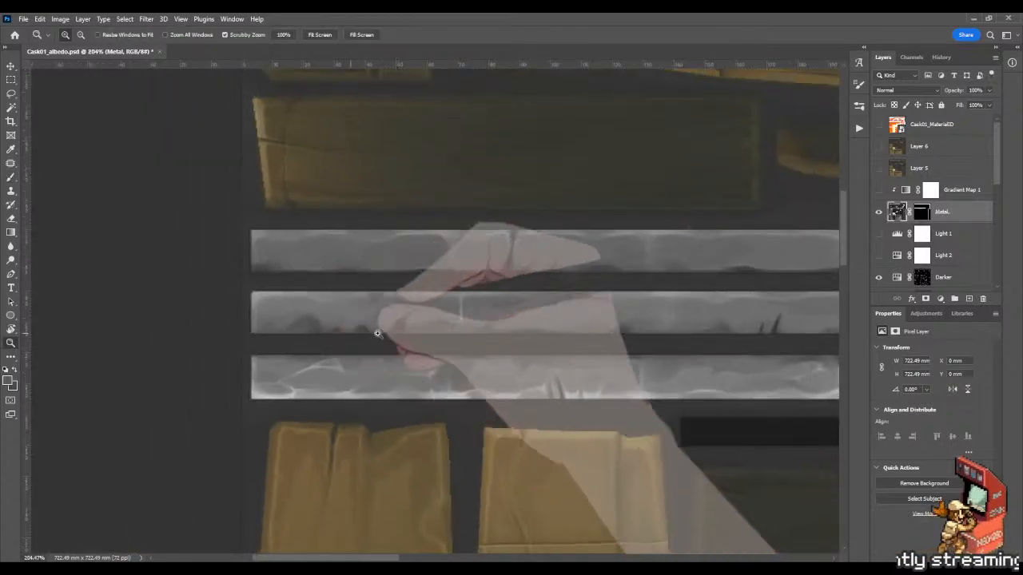
pyautogui.hotkey('ctrl', 's')
pyautogui.hotkey('alt', 'Tab')
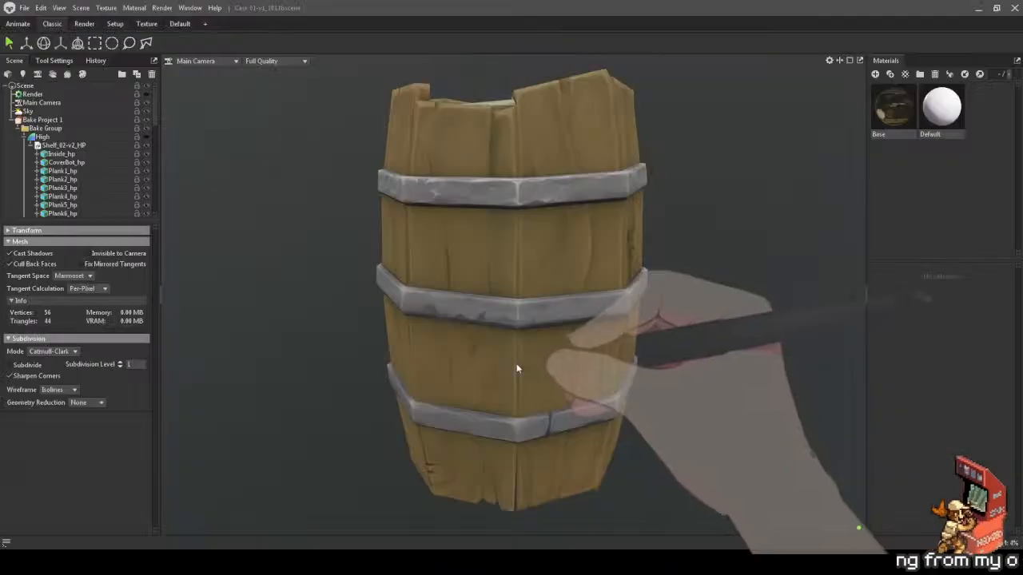
pyautogui.scroll(-3, 495, 247)
pyautogui.moveTo(496, 270); pyautogui.dragTo(480, 322)
pyautogui.hotkey('alt', 'Tab')
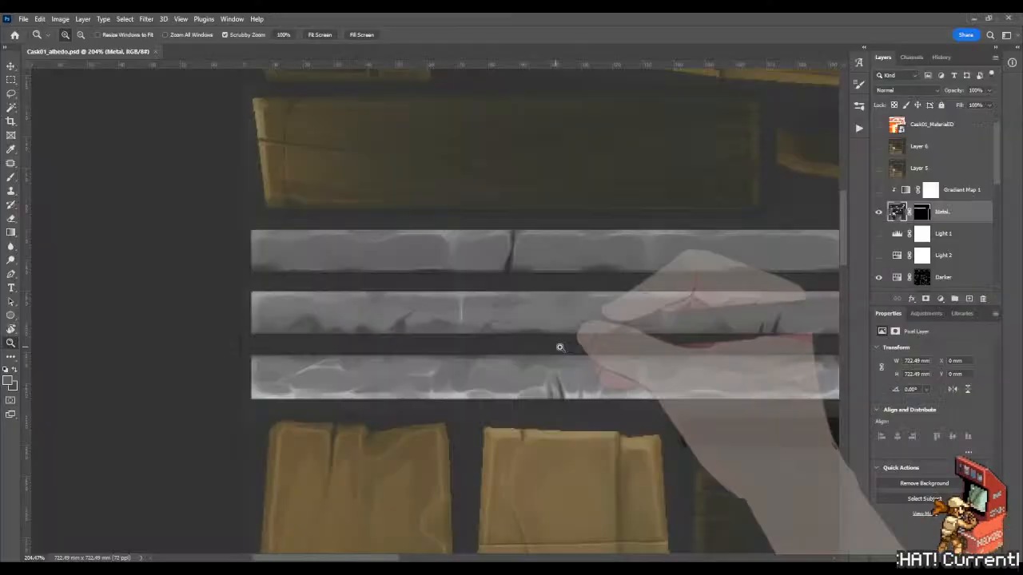
# Step: Rework the dark dent on the middle strip's lower edge into a wider, flatter shape with Brush strokes, undoing the first stroke
pyautogui.moveTo(596, 356); pyautogui.dragTo(287, 348)
pyautogui.moveTo(420, 316); pyautogui.dragTo(449, 308)
pyautogui.press('b')
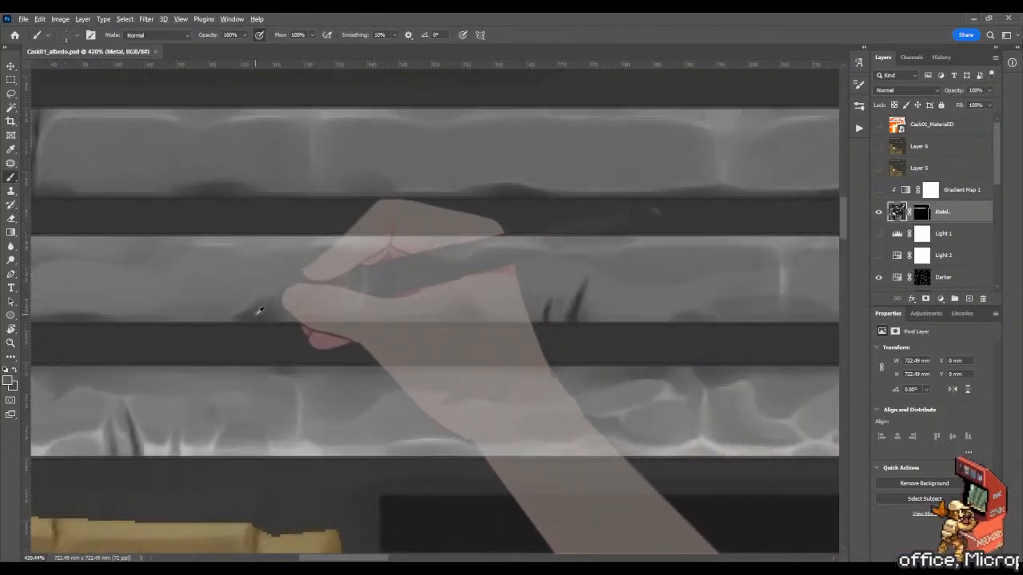
pyautogui.moveTo(269, 299); pyautogui.dragTo(312, 296)
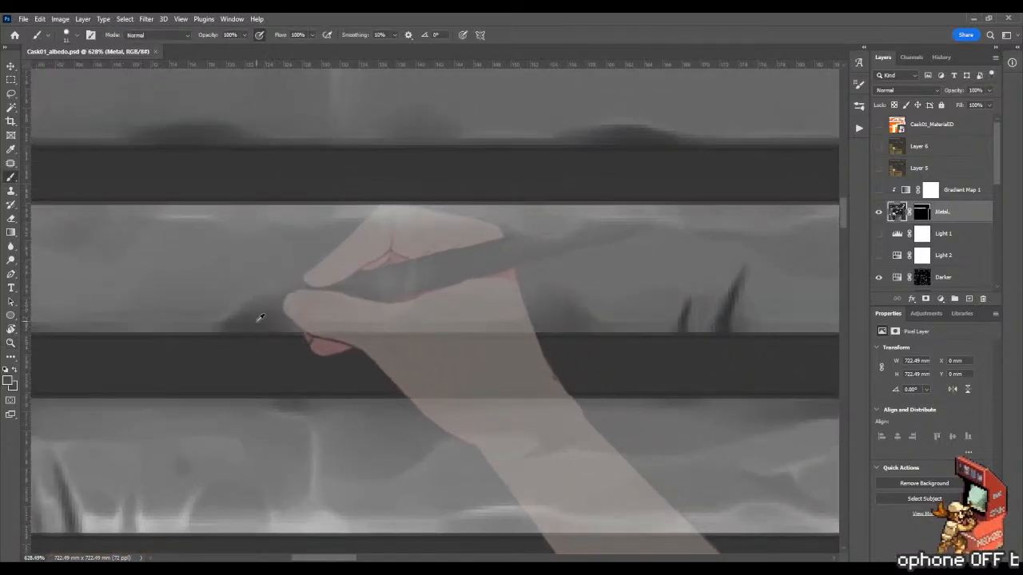
pyautogui.press('[')
pyautogui.moveTo(245, 324); pyautogui.dragTo(338, 301)
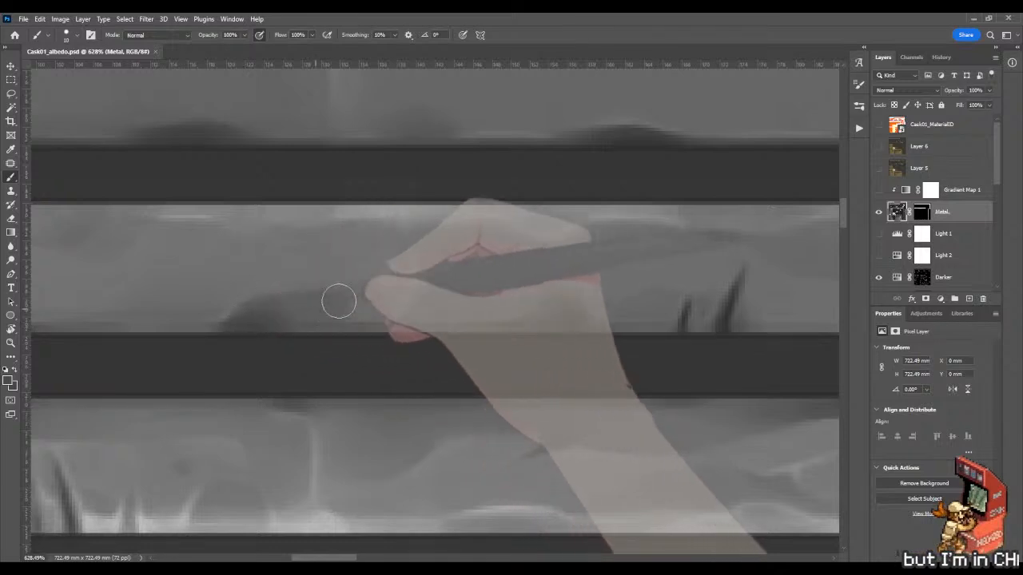
pyautogui.hotkey('ctrl', 'z')
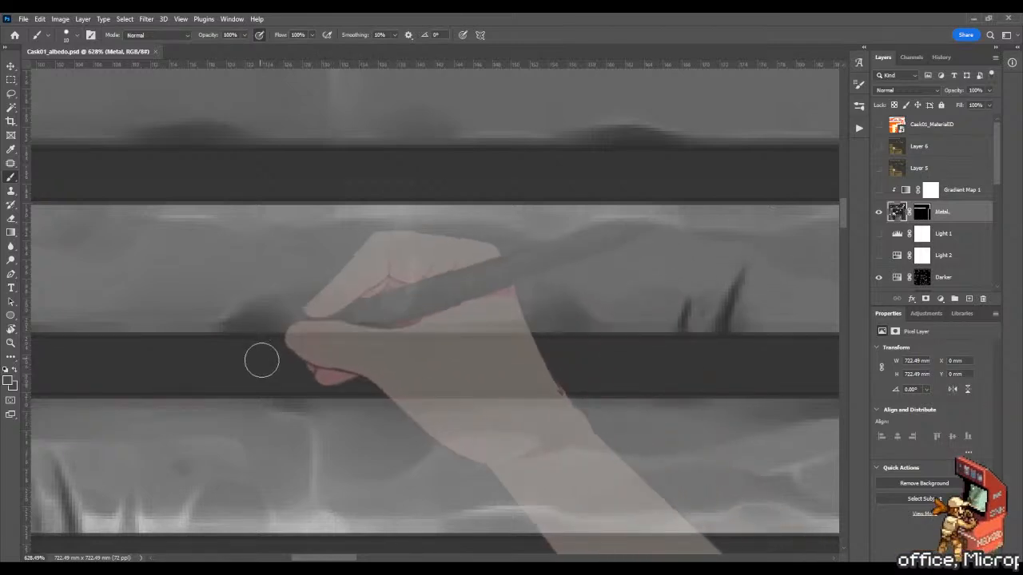
pyautogui.moveTo(262, 354)
pyautogui.mouseDown()
pyautogui.moveTo(322, 335)
pyautogui.moveTo(542, 346)
pyautogui.mouseUp()
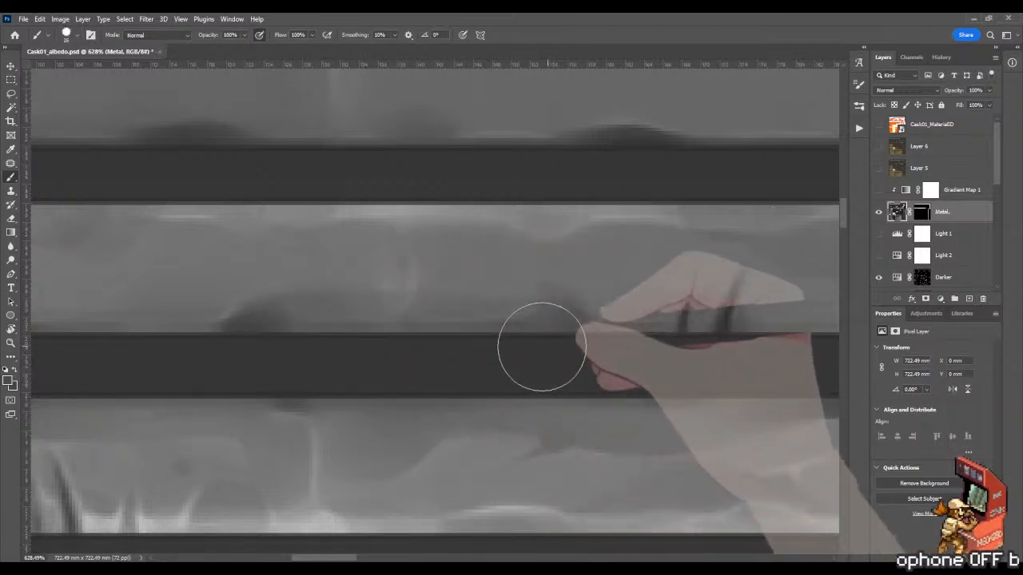
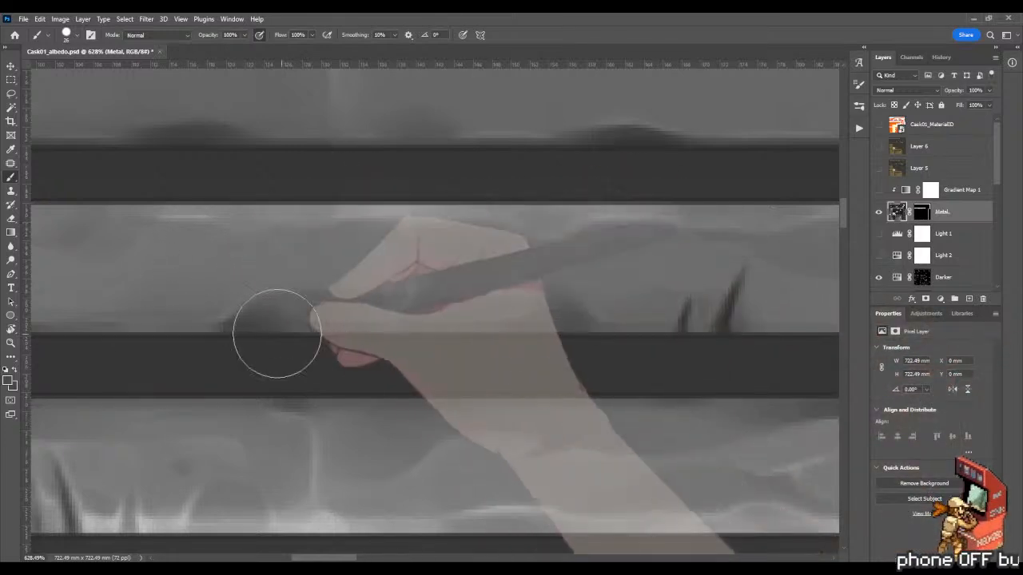
pyautogui.hotkey('shift', 'b')
pyautogui.hotkey('shift', 'b')
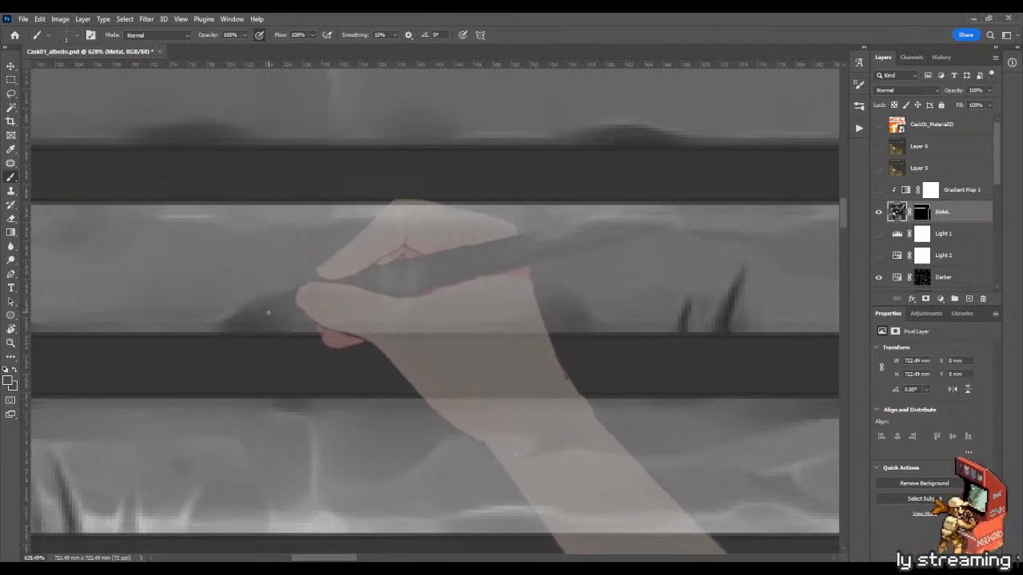
pyautogui.moveTo(274, 326); pyautogui.dragTo(289, 324)
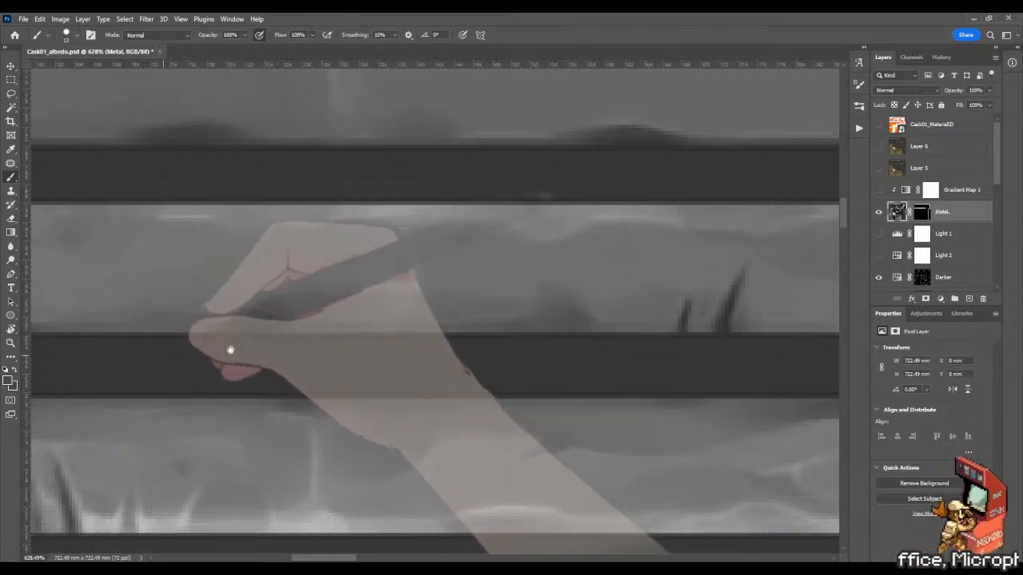
# Step: Paint a small round dark spot beside the round dent on the middle strip's lower edge, using sampled grey tones
pyautogui.moveTo(229, 349)
pyautogui.mouseDown()
pyautogui.moveTo(406, 354)
pyautogui.moveTo(403, 333)
pyautogui.moveTo(397, 351)
pyautogui.moveTo(385, 347)
pyautogui.moveTo(435, 344)
pyautogui.mouseUp()
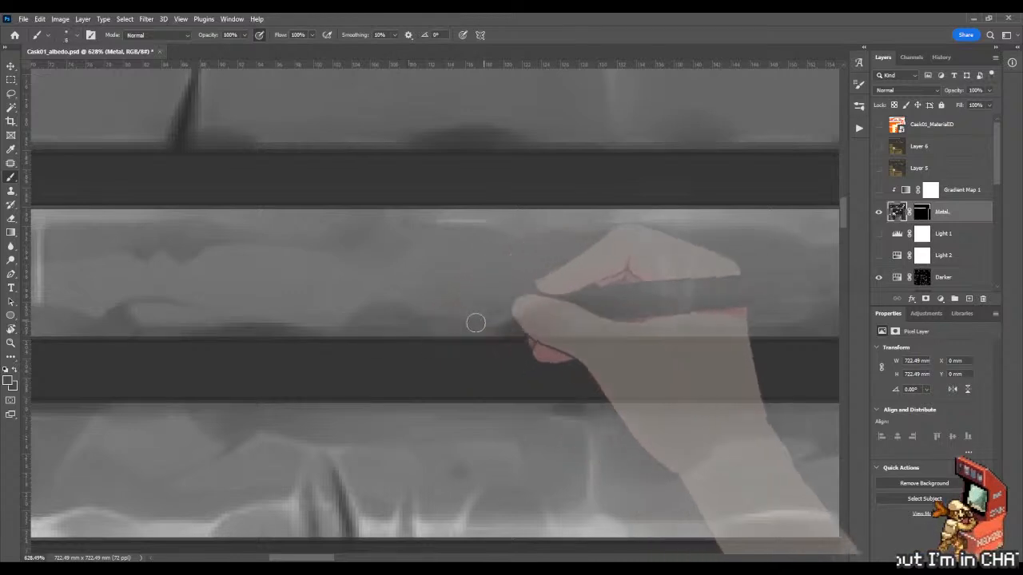
pyautogui.keyDown('alt'); pyautogui.click(450, 320); pyautogui.keyUp('alt')
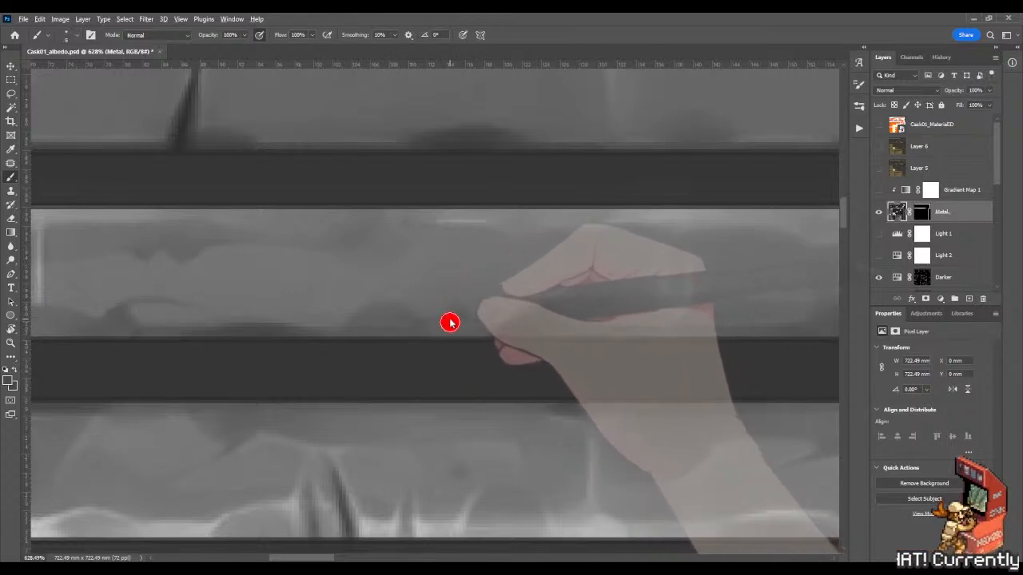
pyautogui.keyDown('alt'); pyautogui.click(463, 316); pyautogui.keyUp('alt')
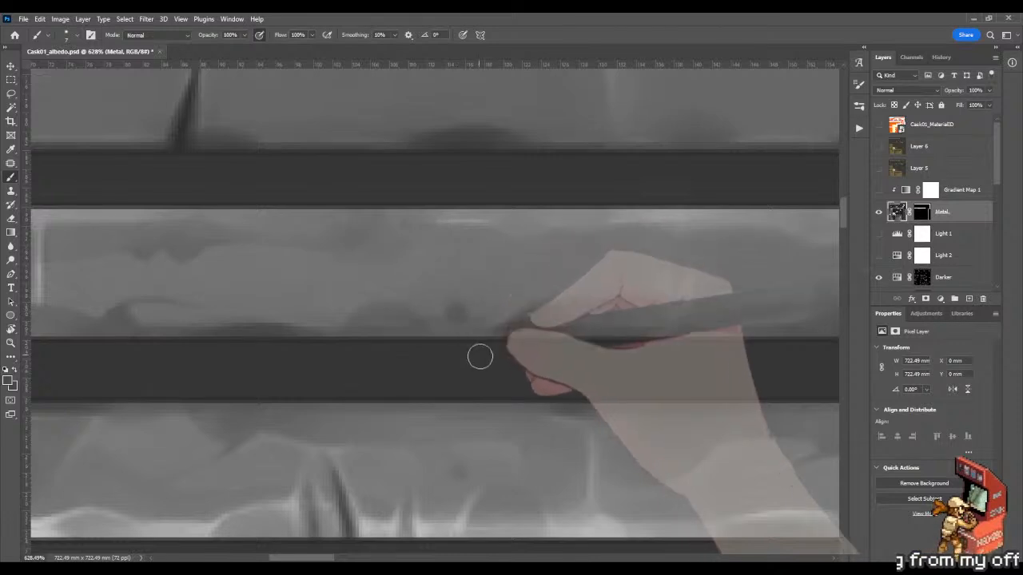
# Step: Darken the round dent next to the small spot with sampled grey and blend its base with the Mixer Brush
pyautogui.keyDown('alt'); pyautogui.click(409, 334); pyautogui.keyUp('alt')
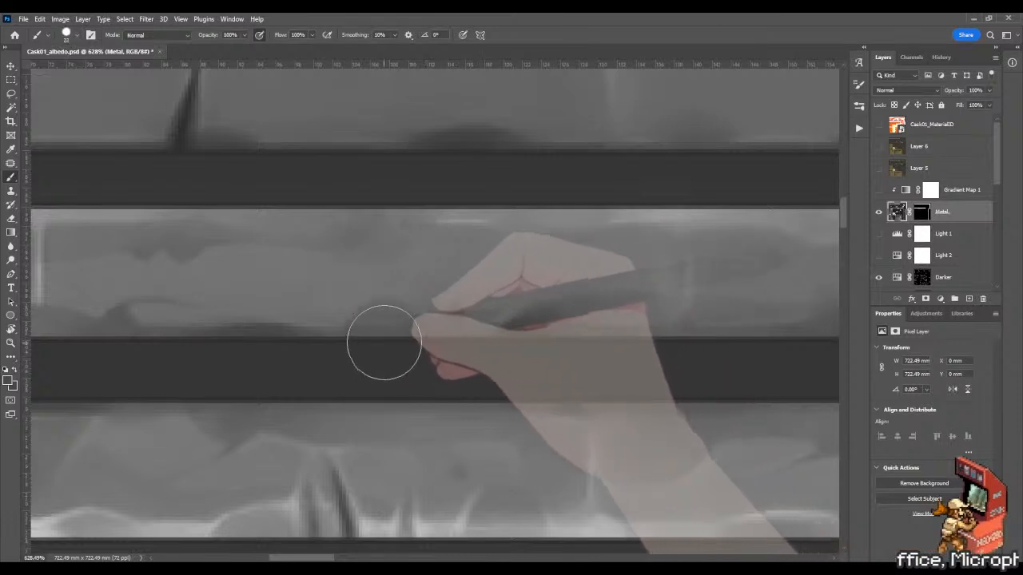
pyautogui.keyDown('alt'); pyautogui.click(393, 326); pyautogui.keyUp('alt')
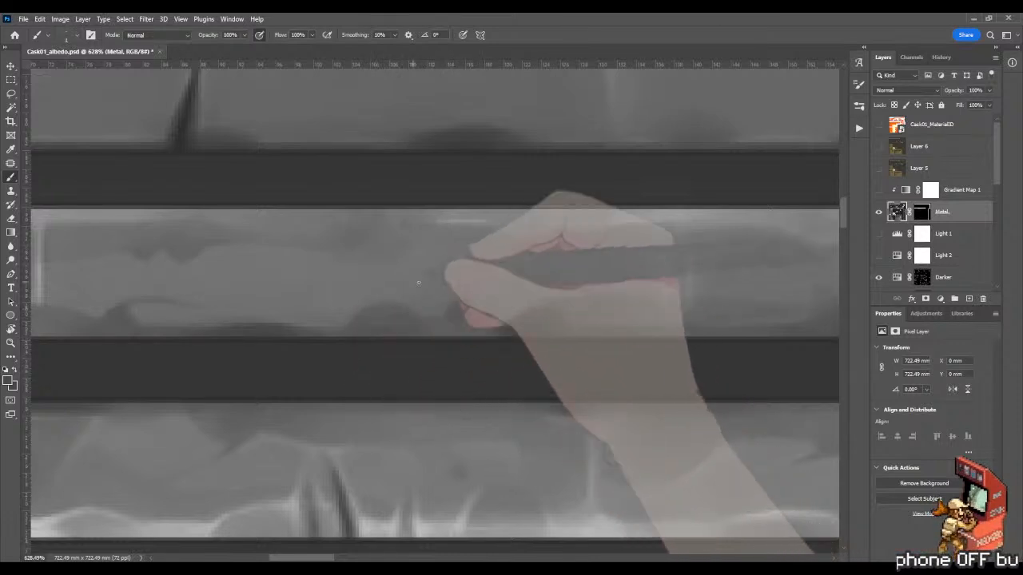
pyautogui.hotkey('shift', 'b')
pyautogui.press(']')
pyautogui.press(']')
pyautogui.press(']')
pyautogui.press(']')
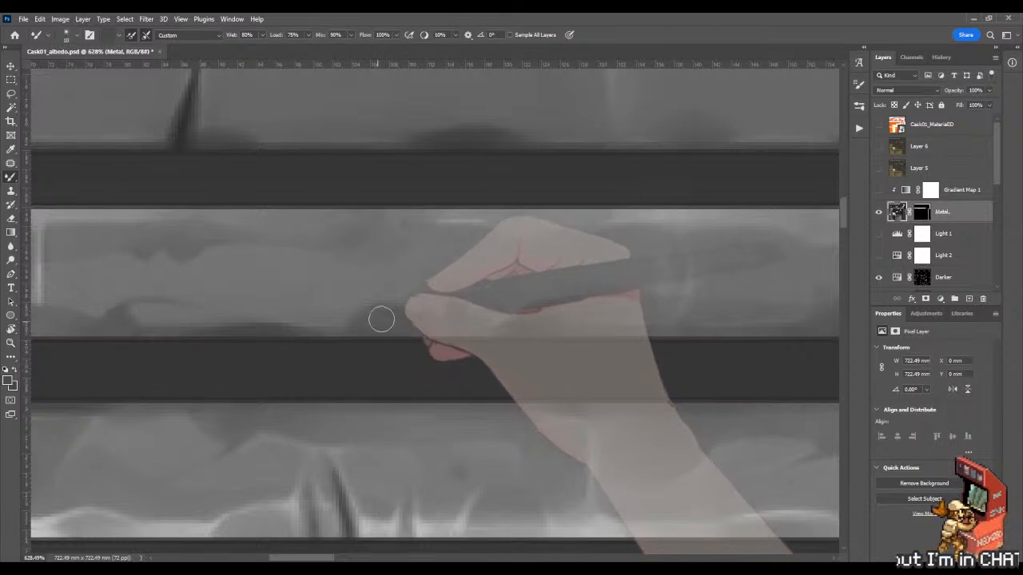
pyautogui.moveTo(367, 328); pyautogui.dragTo(397, 328)
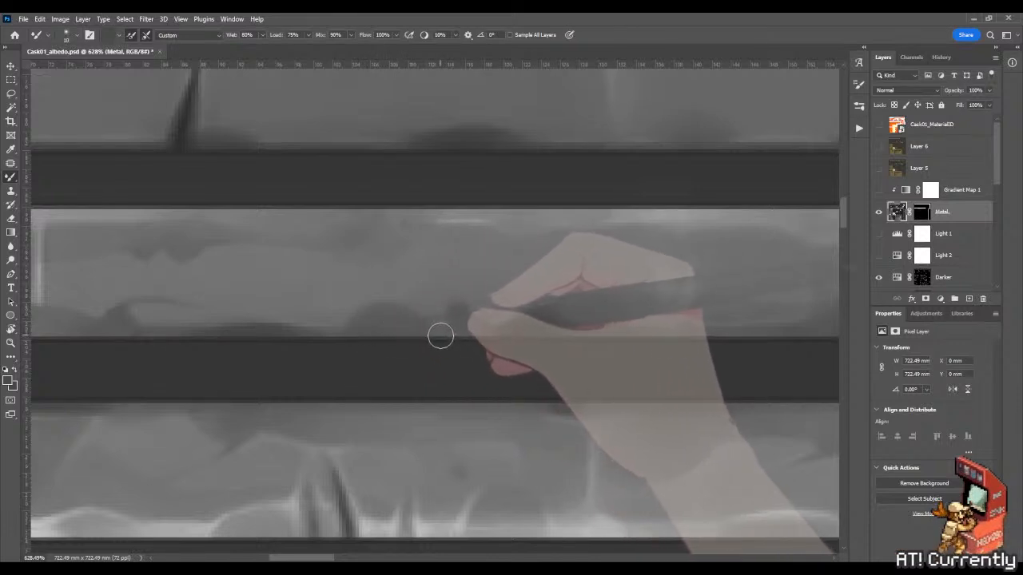
# Step: Define the curved rim of the round dent on the middle strip with thin dark Brush strokes
pyautogui.hotkey('shift', 'b')
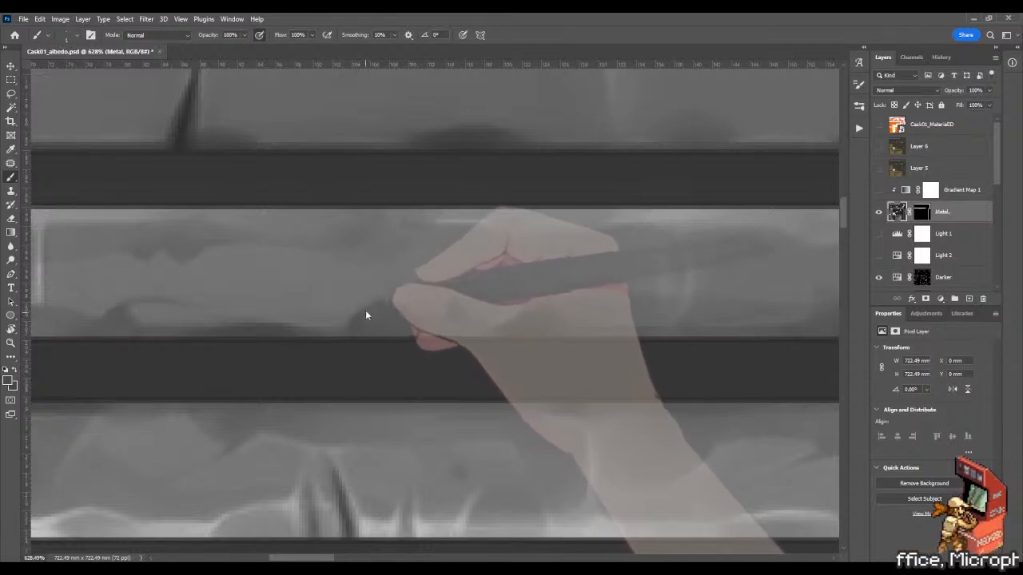
pyautogui.hotkey('shift', 'b')
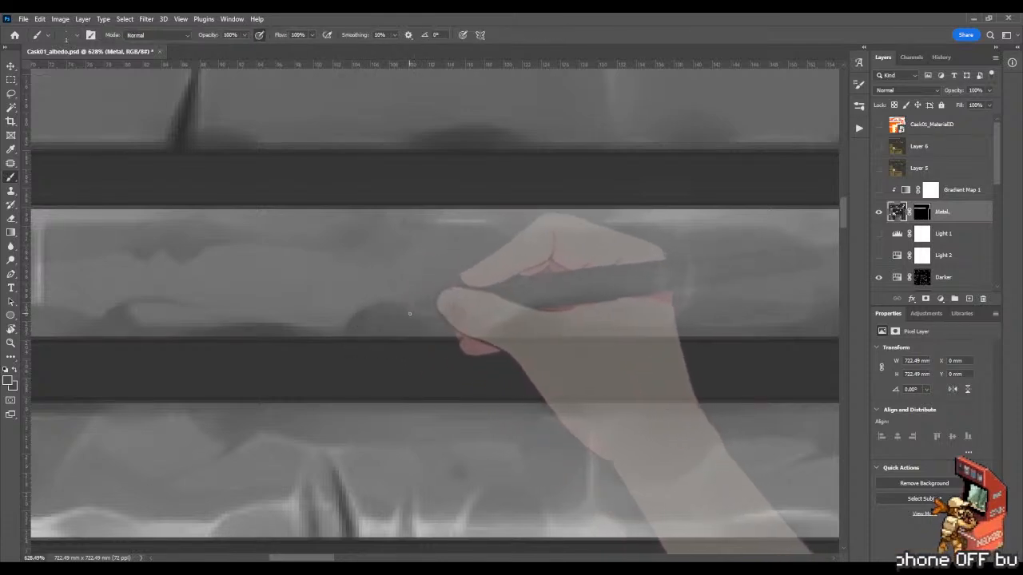
pyautogui.hotkey('shift', 'b')
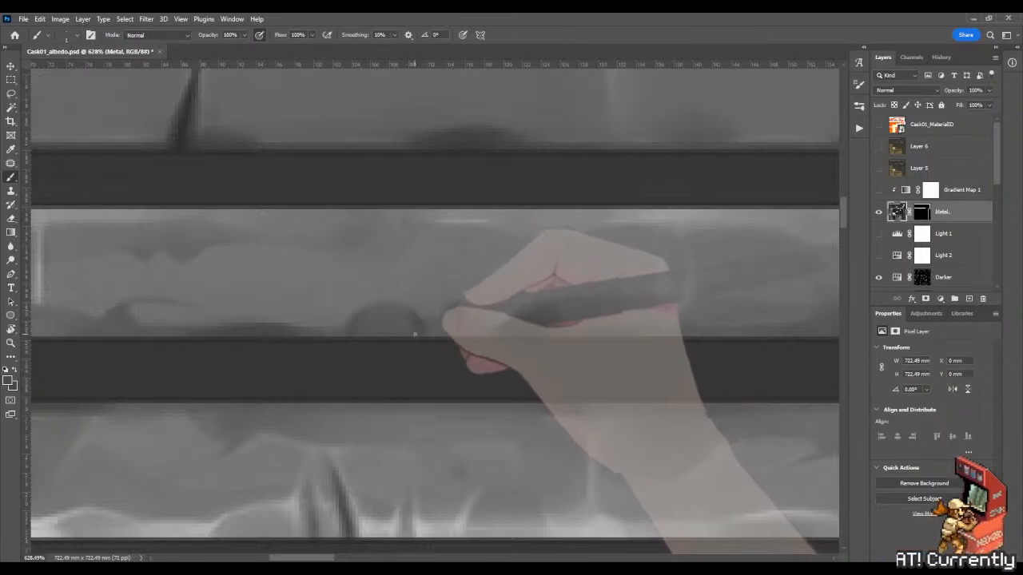
pyautogui.hotkey('shift', 'b')
pyautogui.hotkey('shift', 'b')
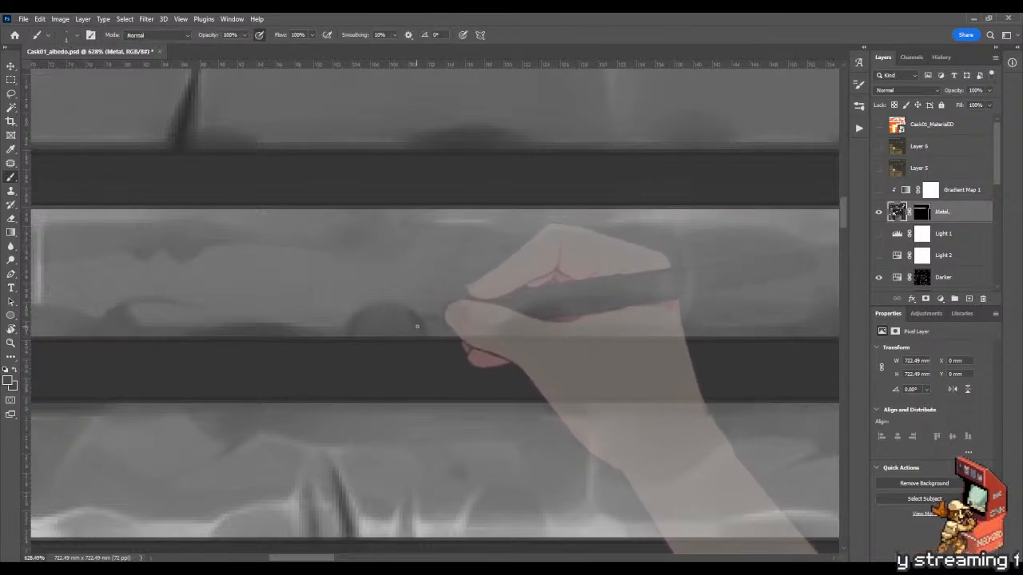
# Step: Smooth the wide dome-shaped dent on the middle strip's lower edge with the Mixer Brush and refine its outline with the Brush
pyautogui.moveTo(468, 330); pyautogui.dragTo(400, 352)
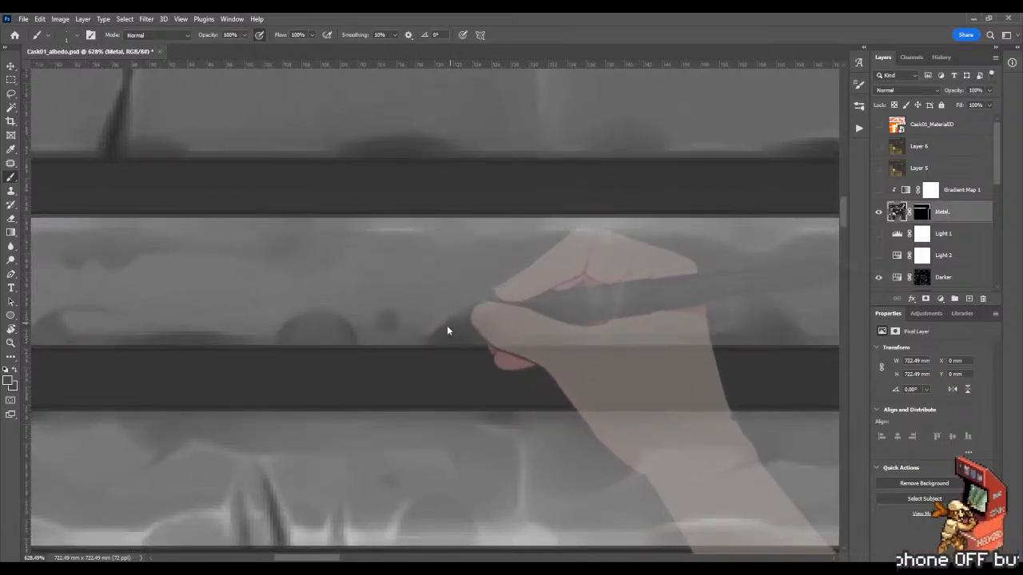
pyautogui.hotkey('shift', 'b')
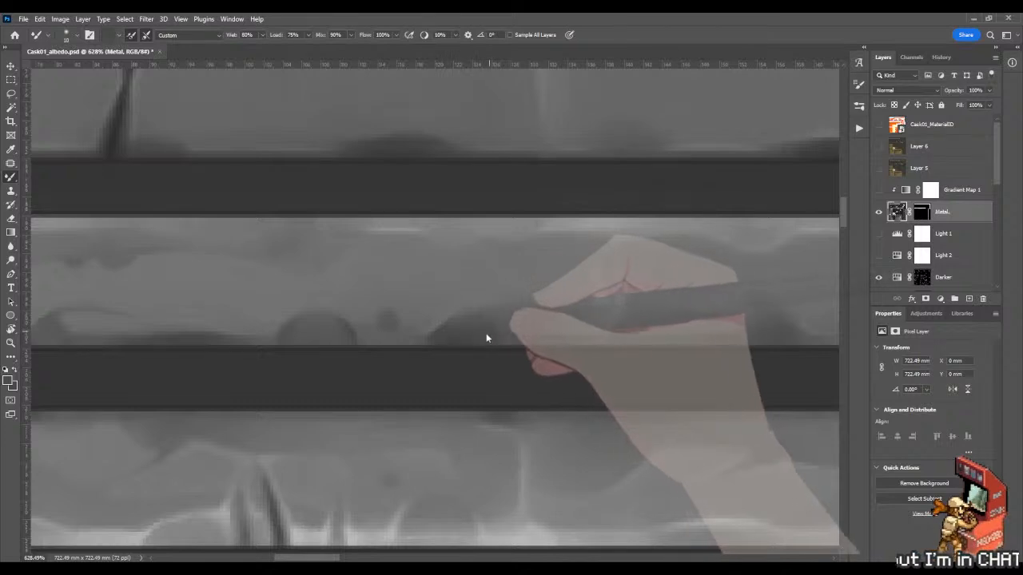
pyautogui.keyDown('alt'); pyautogui.moveTo(501, 333); pyautogui.dragTo(528, 336); pyautogui.keyUp('alt')
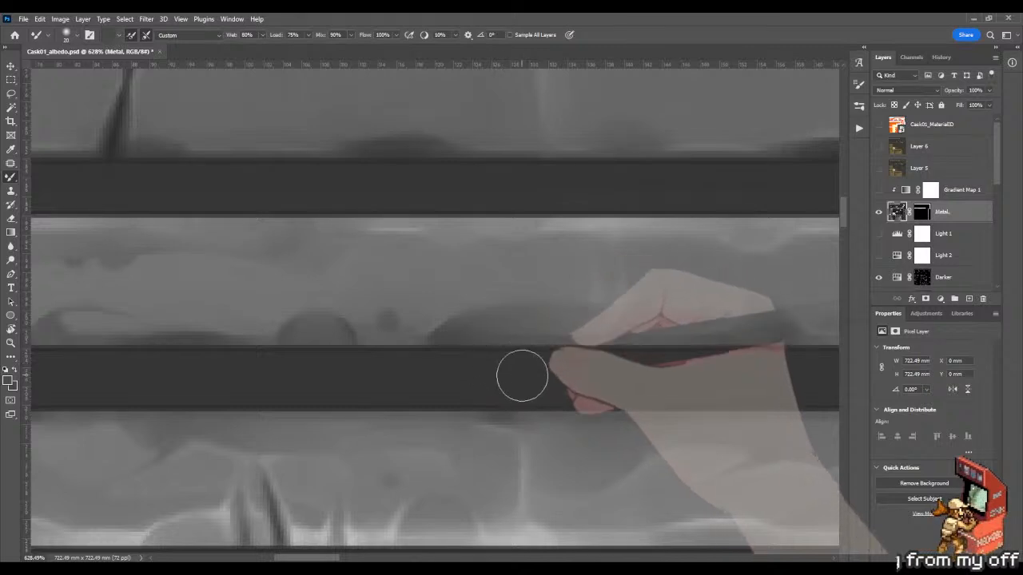
pyautogui.hotkey('shift', 'b')
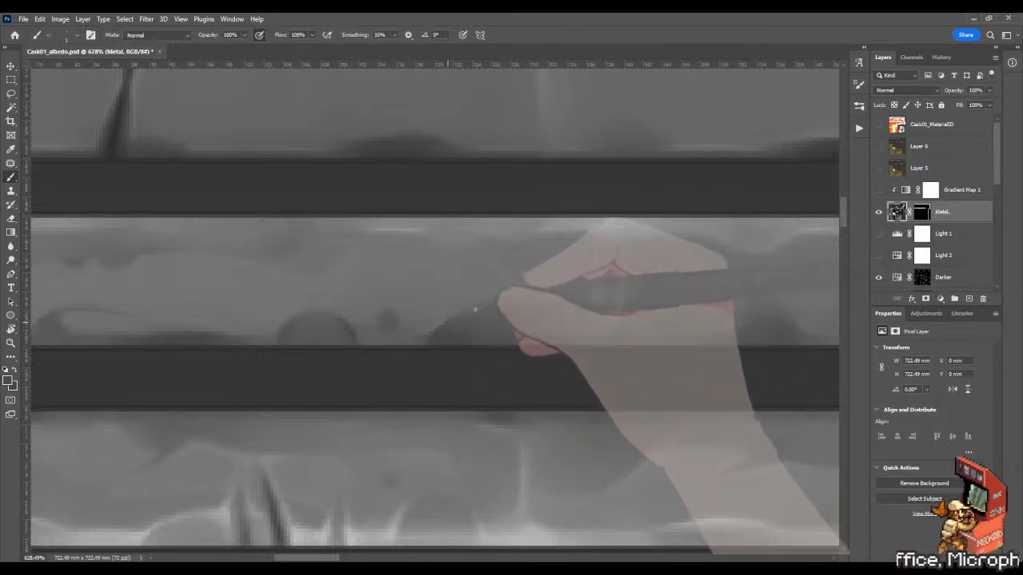
pyautogui.hotkey('shift', 'b')
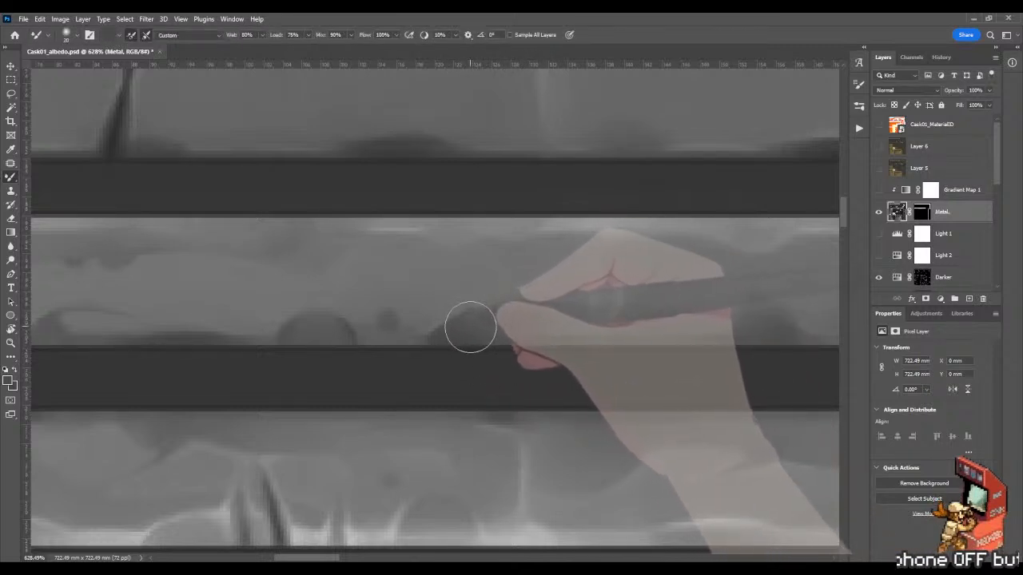
pyautogui.click(465, 338)
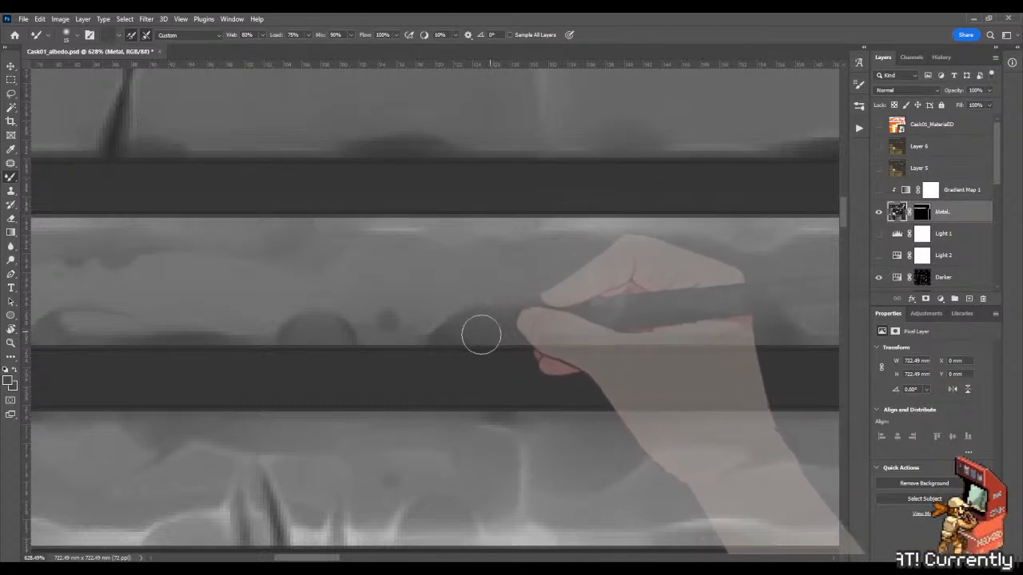
pyautogui.hotkey('shift', 'b')
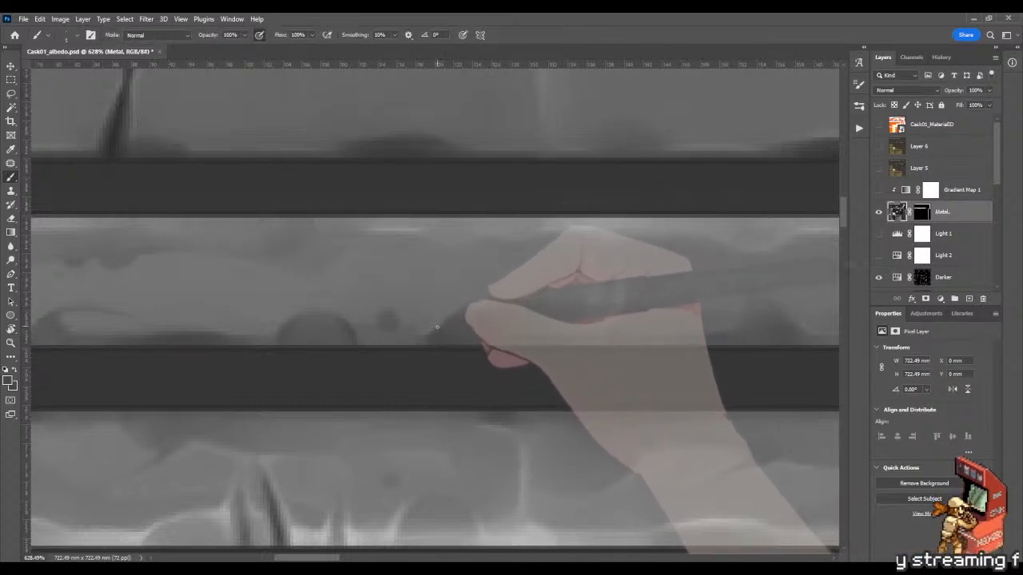
# Step: Paint a dark pointed dent on the middle strip's lower edge, between the wide dent and the pair of dark cracks
pyautogui.press('z')
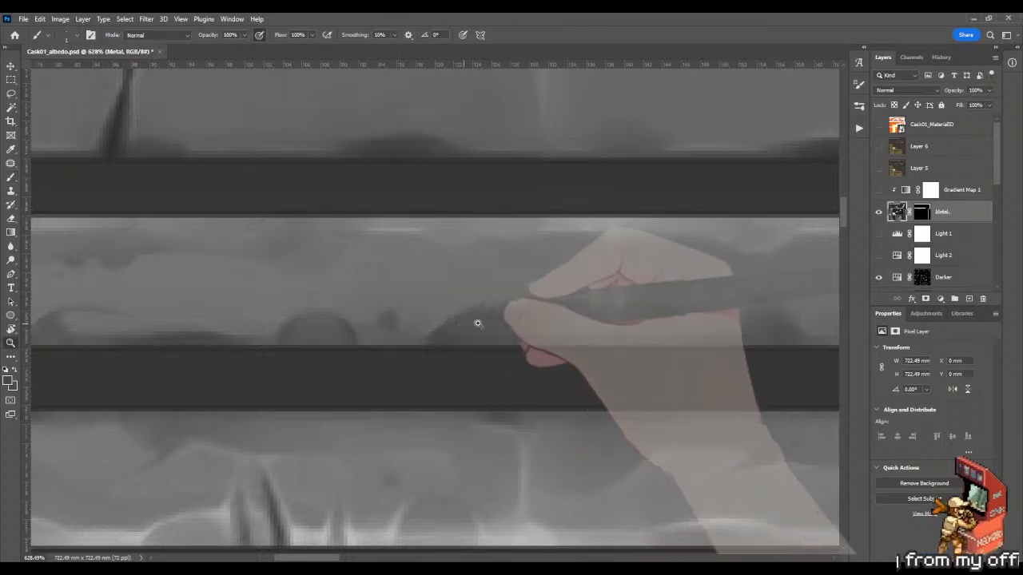
pyautogui.moveTo(477, 324)
pyautogui.mouseDown()
pyautogui.moveTo(381, 341)
pyautogui.moveTo(441, 346)
pyautogui.mouseUp()
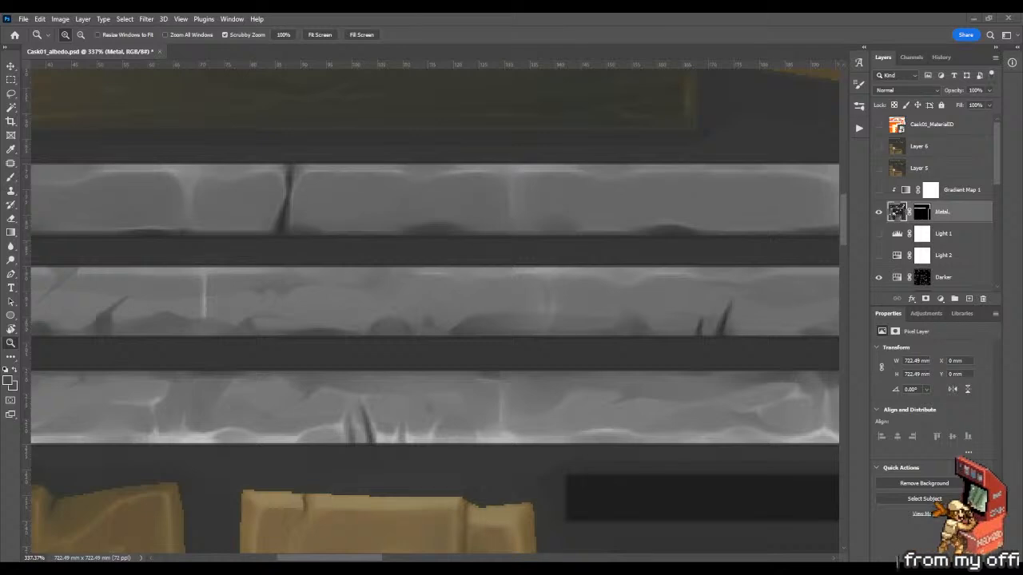
pyautogui.click(481, 385)
pyautogui.moveTo(543, 329); pyautogui.dragTo(345, 343)
pyautogui.press('b')
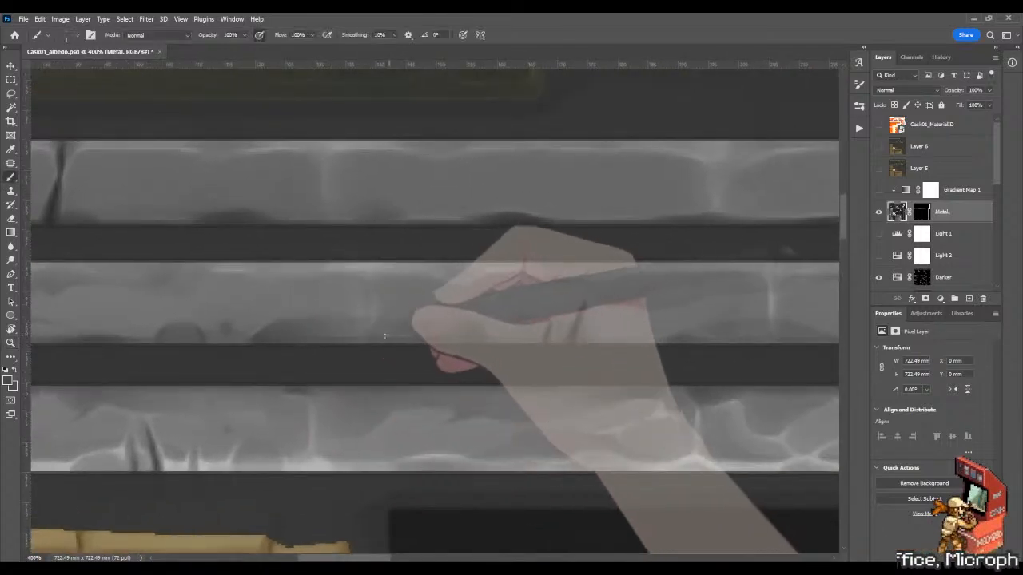
pyautogui.hotkey('shift', 'b')
pyautogui.press('b')
pyautogui.press('z')
pyautogui.moveTo(466, 323)
pyautogui.mouseDown()
pyautogui.moveTo(487, 324)
pyautogui.moveTo(461, 340)
pyautogui.mouseUp()
pyautogui.press('b')
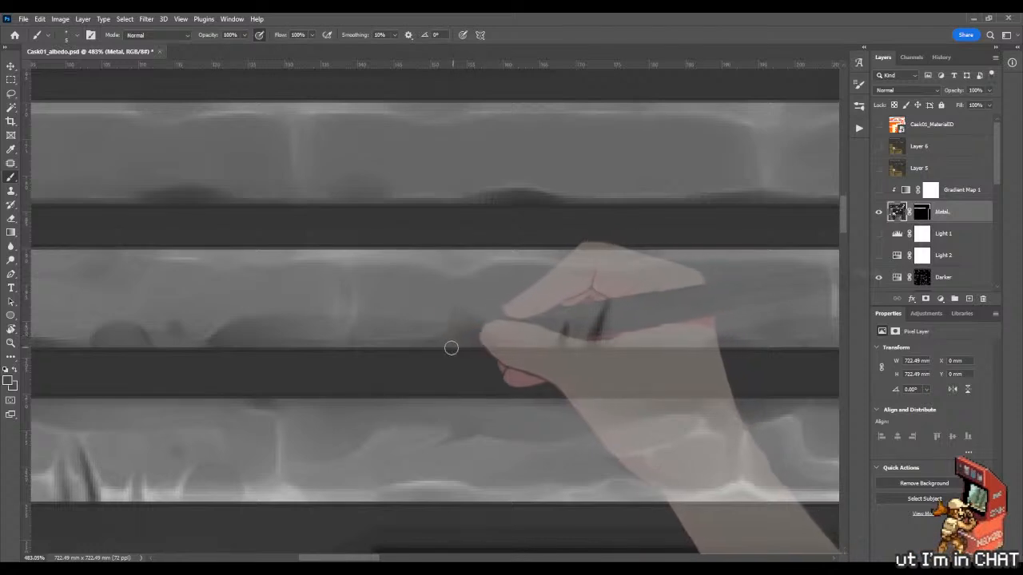
pyautogui.click(461, 340)
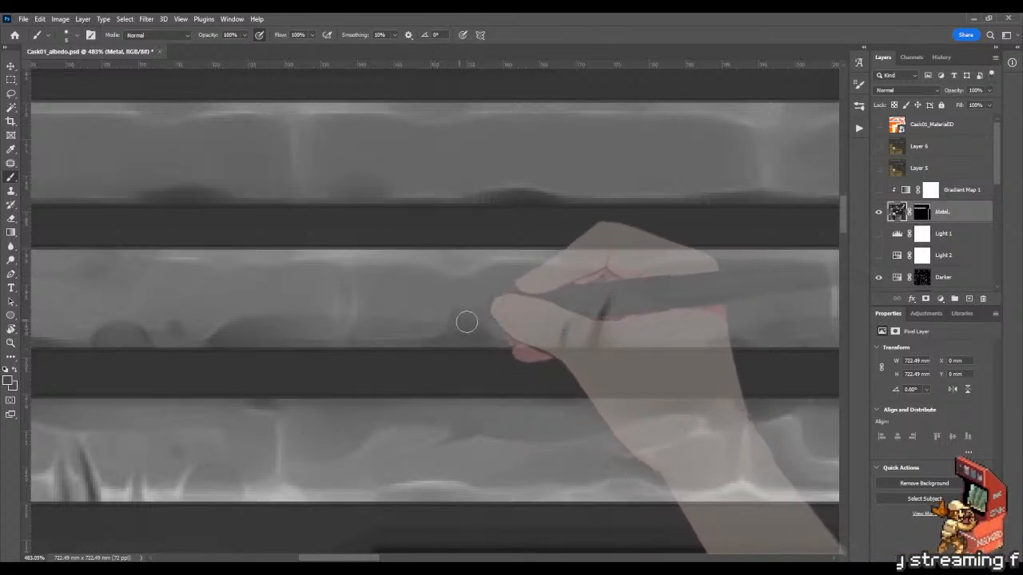
pyautogui.moveTo(467, 322); pyautogui.dragTo(485, 352)
# Step: Shape the peak of the dark pointed dent on the middle strip and repaint the metal around its tip with the Brush
pyautogui.moveTo(419, 249)
pyautogui.mouseDown()
pyautogui.moveTo(455, 225)
pyautogui.moveTo(389, 235)
pyautogui.mouseUp()
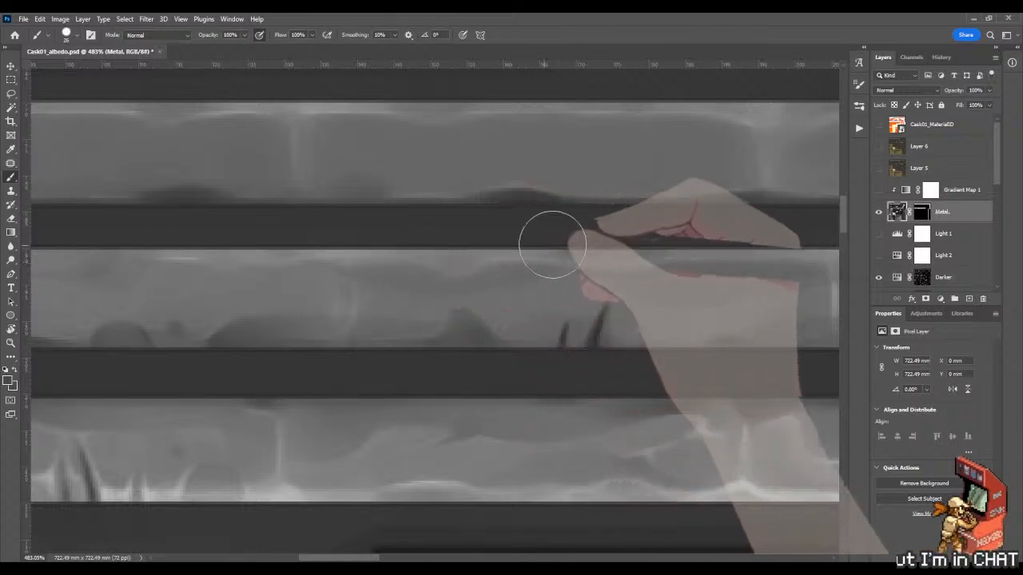
pyautogui.moveTo(502, 267)
pyautogui.mouseDown()
pyautogui.moveTo(459, 272)
pyautogui.moveTo(521, 273)
pyautogui.moveTo(453, 271)
pyautogui.mouseUp()
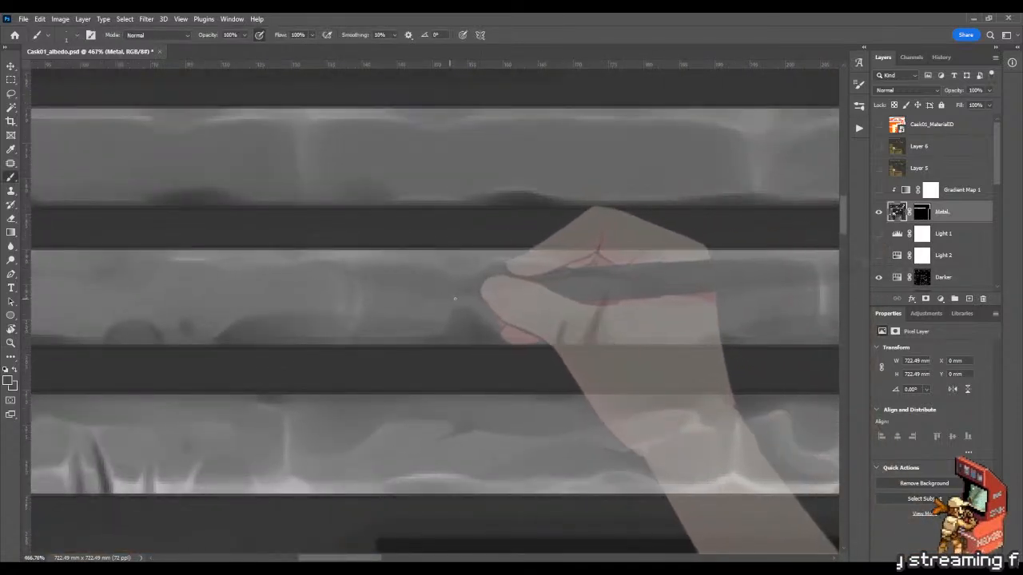
pyautogui.press('z')
pyautogui.moveTo(475, 312); pyautogui.dragTo(485, 321)
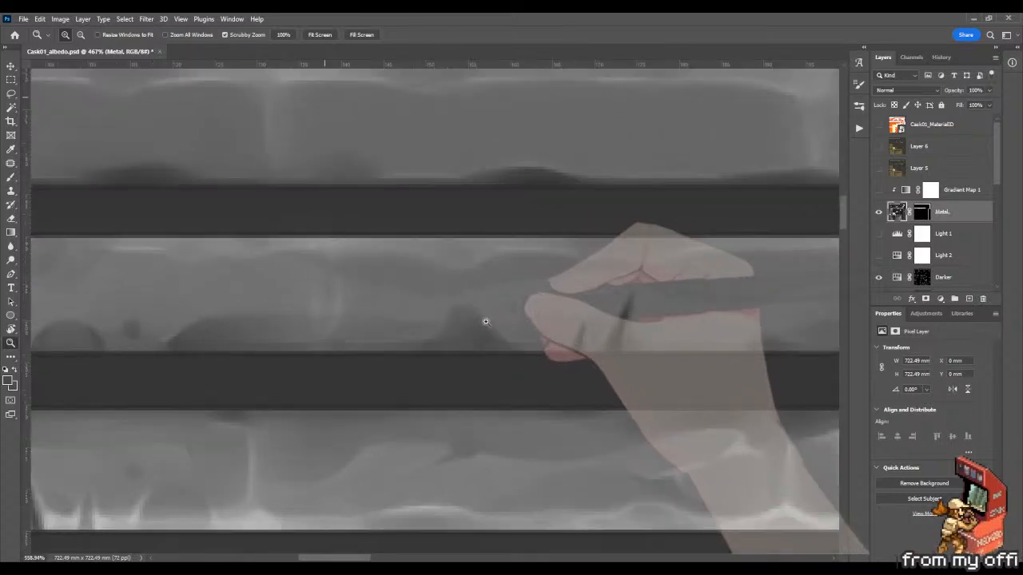
pyautogui.press('b')
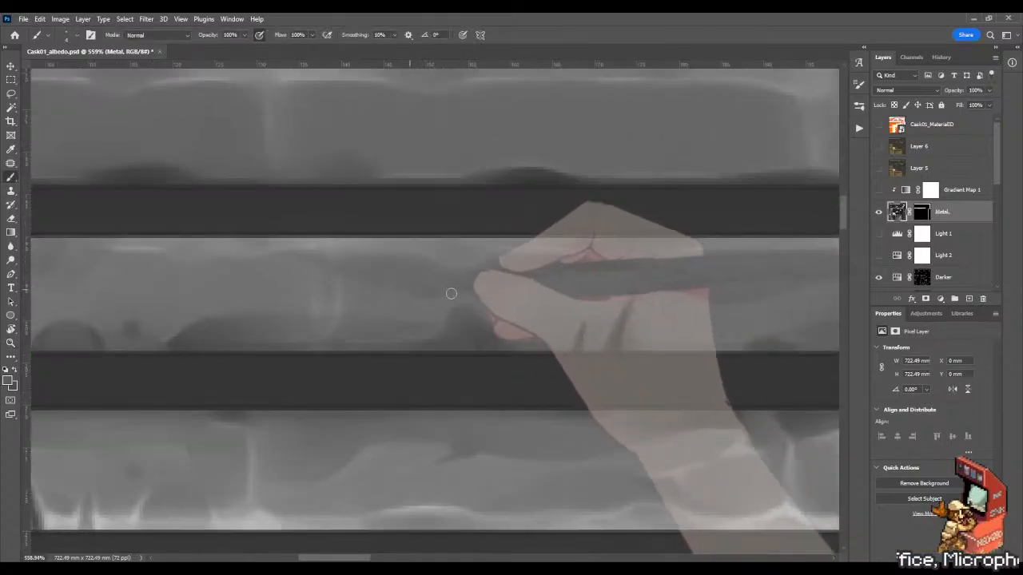
pyautogui.click(445, 293)
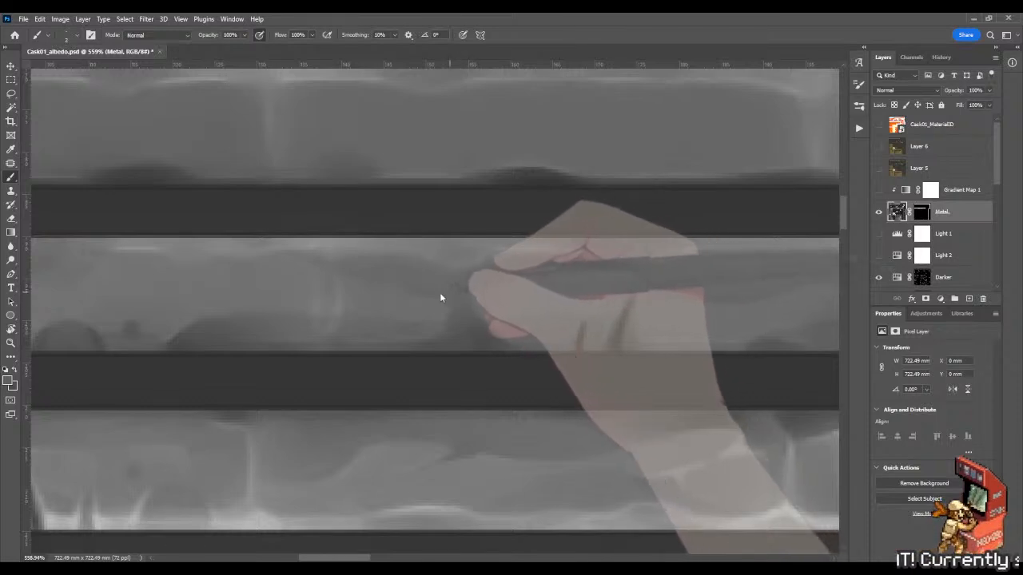
# Step: Sharpen the sloping sides and base of the pointed dent, alternating Mixer Brush blending with fine Brush strokes
pyautogui.hotkey('shift', 'b')
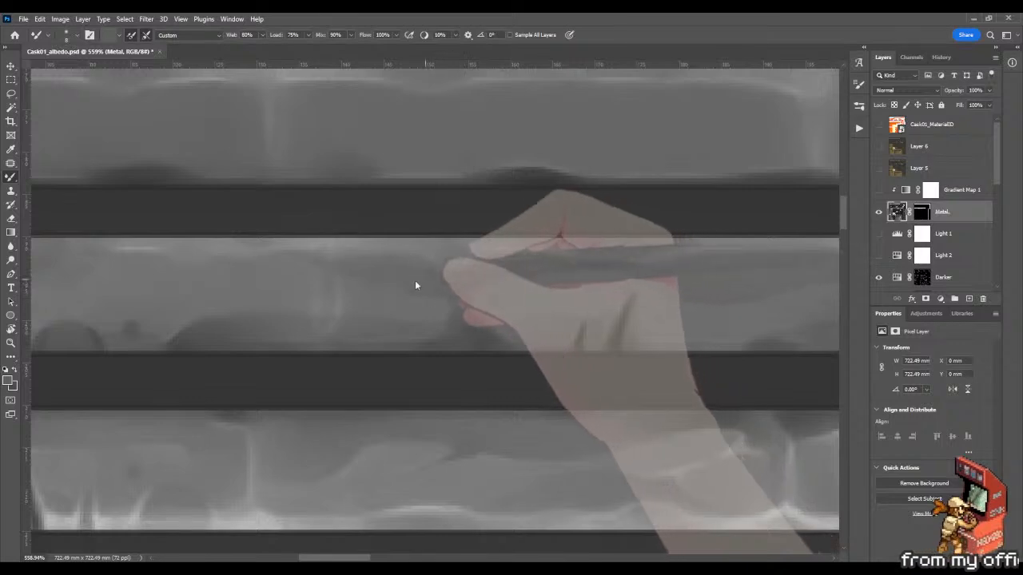
pyautogui.hotkey('shift', 'b')
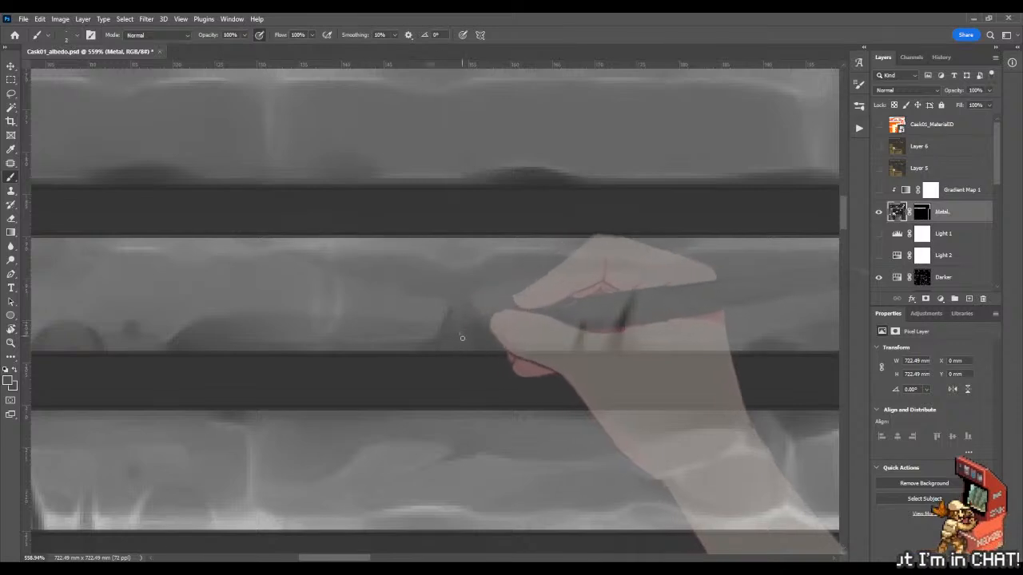
pyautogui.hotkey('shift', 'b')
pyautogui.hotkey('shift', 'b')
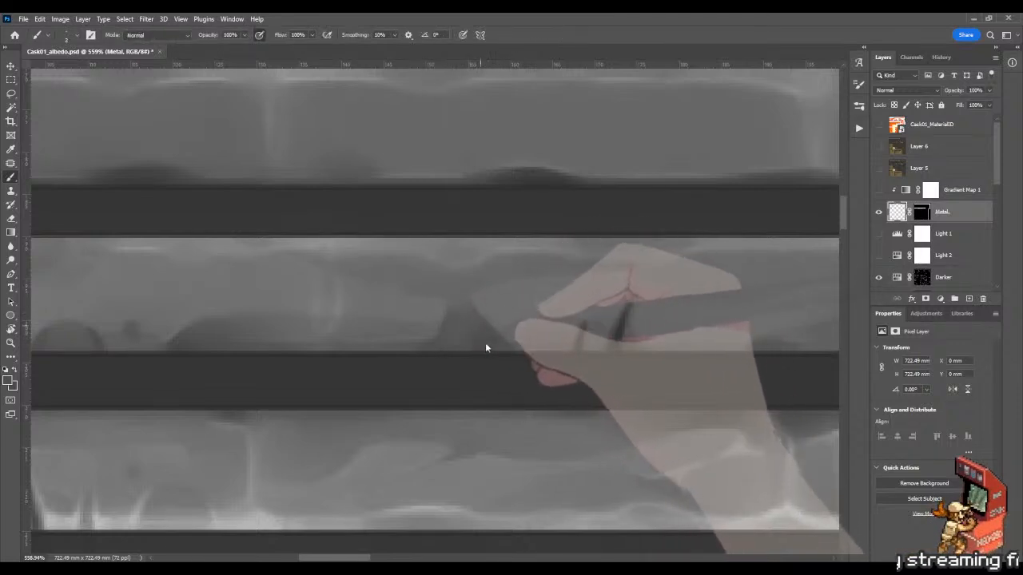
pyautogui.hotkey('shift', 'b')
pyautogui.hotkey('shift', 'b')
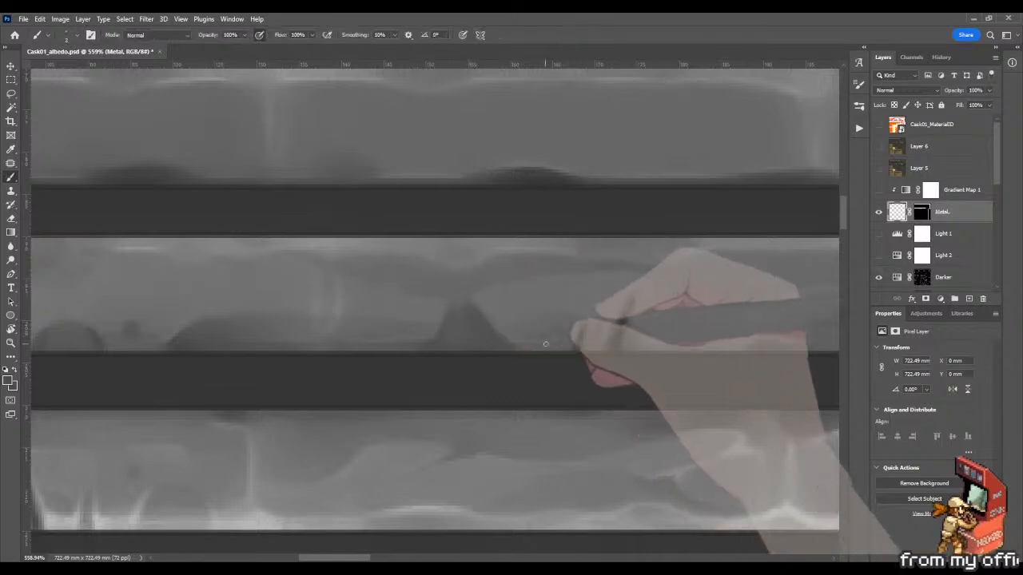
# Step: Dab a round dark spot at mid-height of the middle strip, beyond the pair of dark cracks, using an enlarged Brush
pyautogui.press(']')
pyautogui.press(']')
pyautogui.press(']')
pyautogui.press(']')
pyautogui.press(']')
pyautogui.press(']')
pyautogui.press(']')
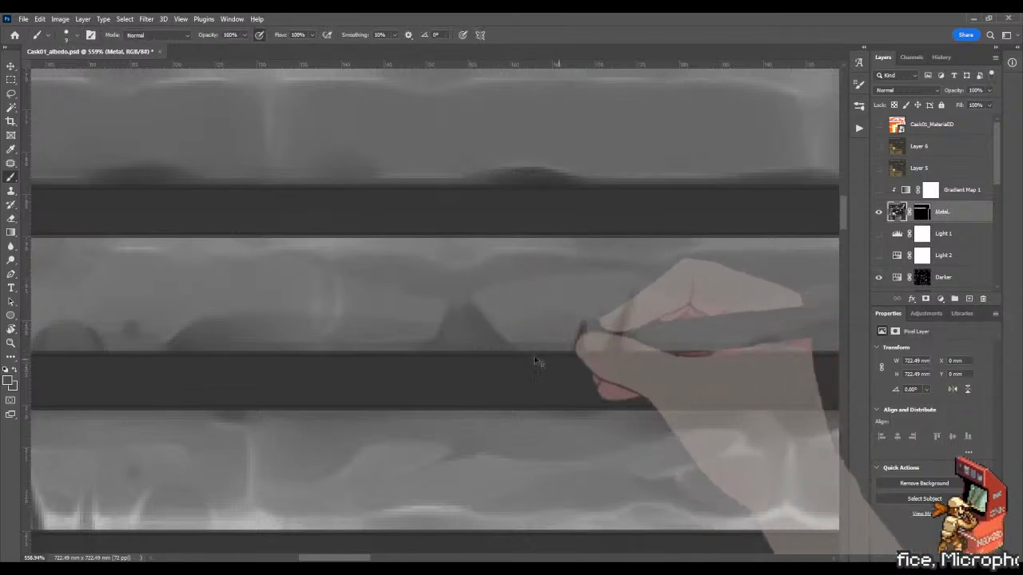
pyautogui.moveTo(599, 364); pyautogui.dragTo(421, 357)
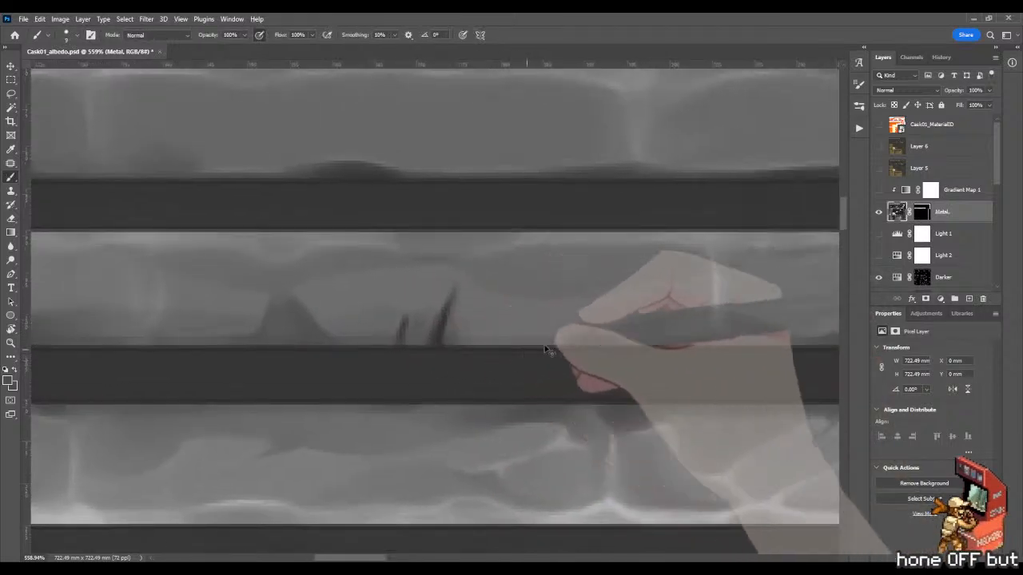
pyautogui.click(537, 290)
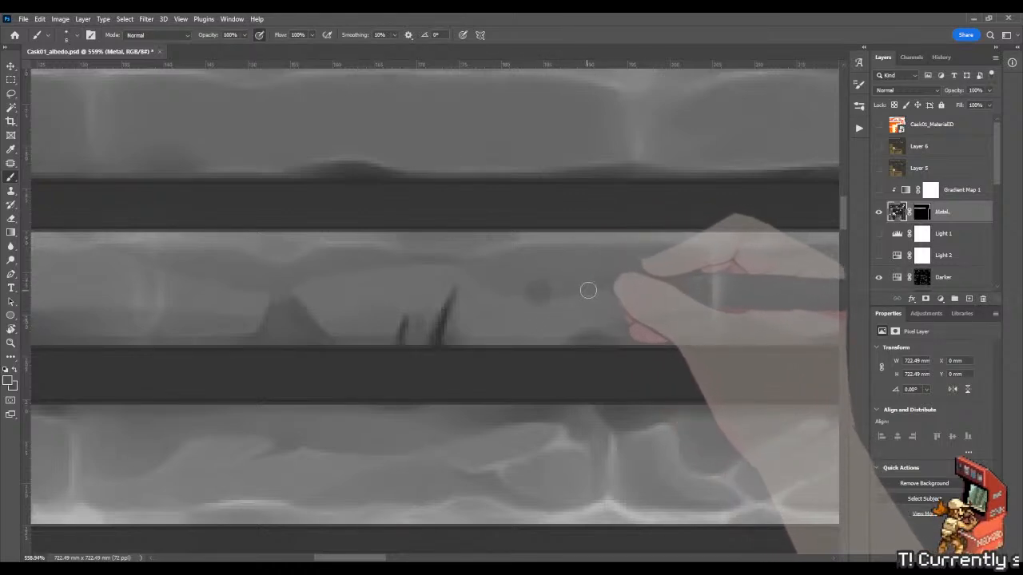
# Step: Blend the round spot with the Mixer Brush, then darken its rim and paint a thin dark scratch beside it
pyautogui.hotkey('shift', 'b')
pyautogui.moveTo(540, 299); pyautogui.dragTo(542, 292)
pyautogui.press('b')
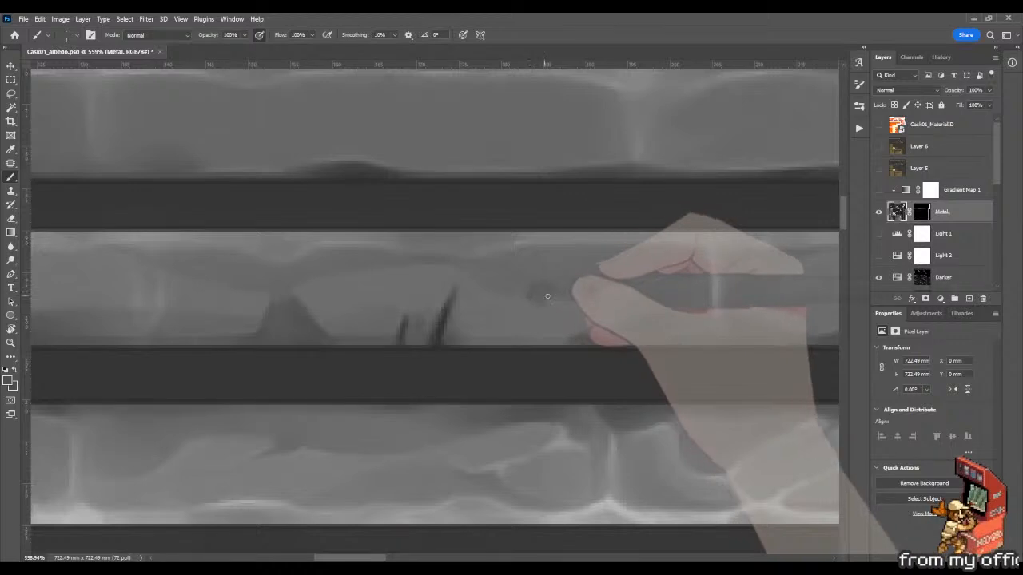
pyautogui.scroll(4, 535, 296)
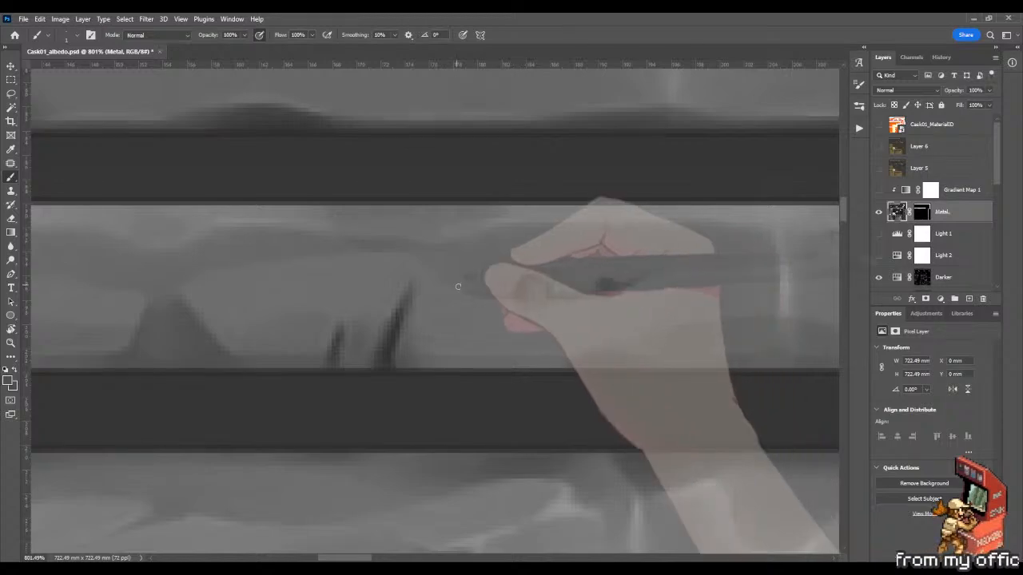
pyautogui.press('z')
pyautogui.moveTo(527, 291)
pyautogui.mouseDown()
pyautogui.moveTo(439, 290)
pyautogui.moveTo(496, 293)
pyautogui.mouseUp()
pyautogui.press('b')
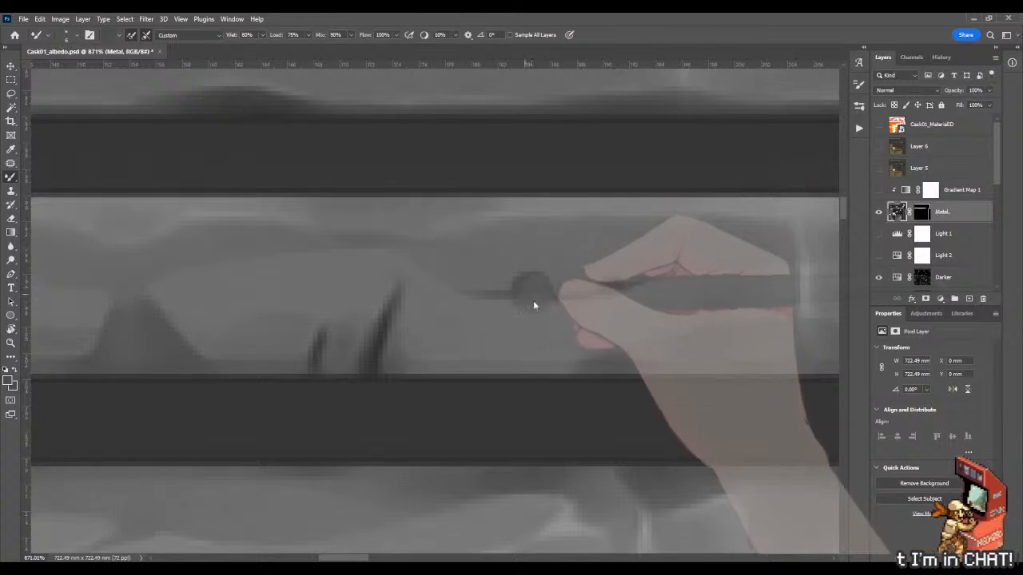
# Step: Extend the thin dark scratch across both sides of the round spot with the Brush and soften it with the Mixer Brush
pyautogui.hotkey('shift', 'b')
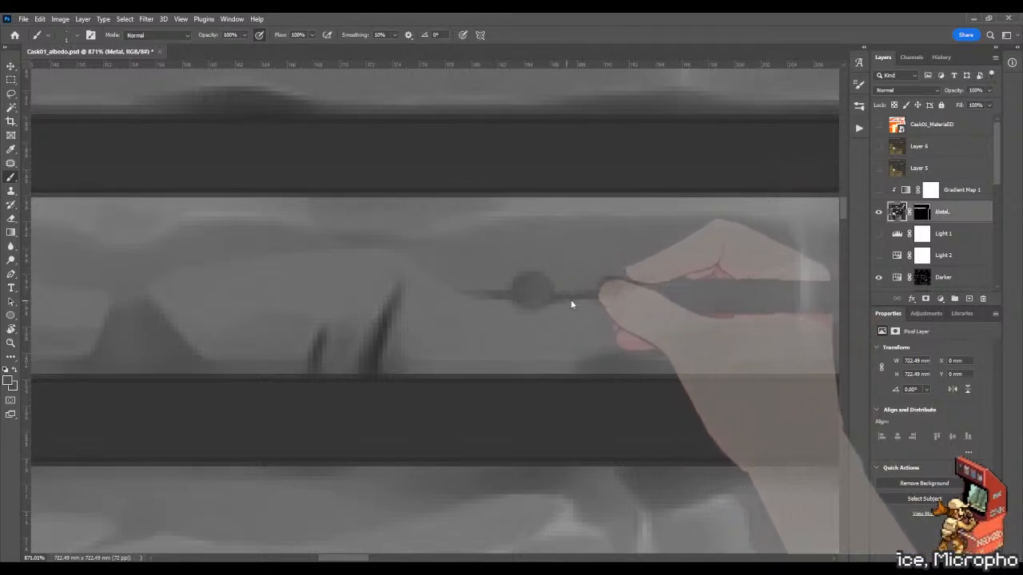
pyautogui.hotkey('shift', 'b')
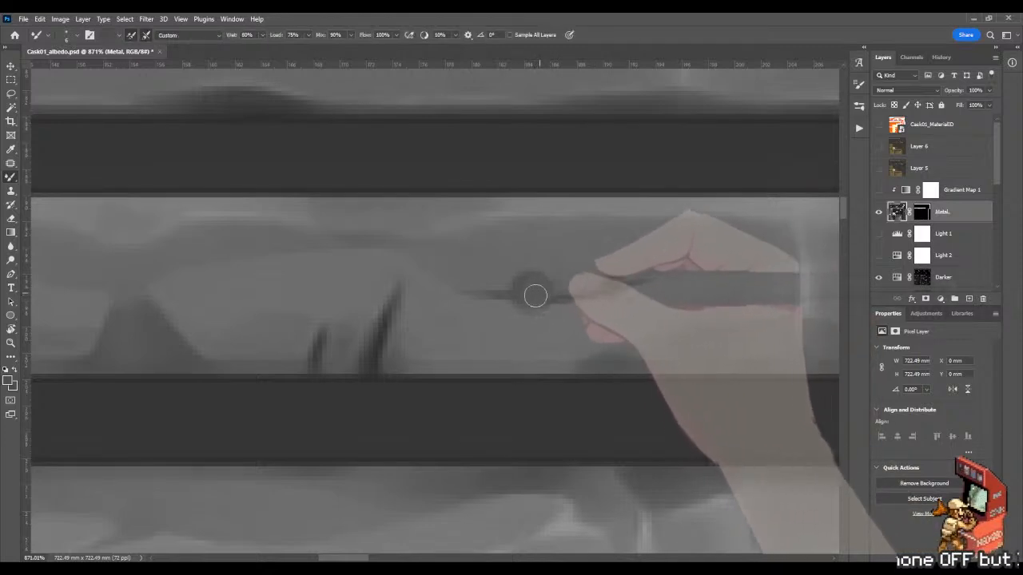
pyautogui.hotkey('shift', 'b')
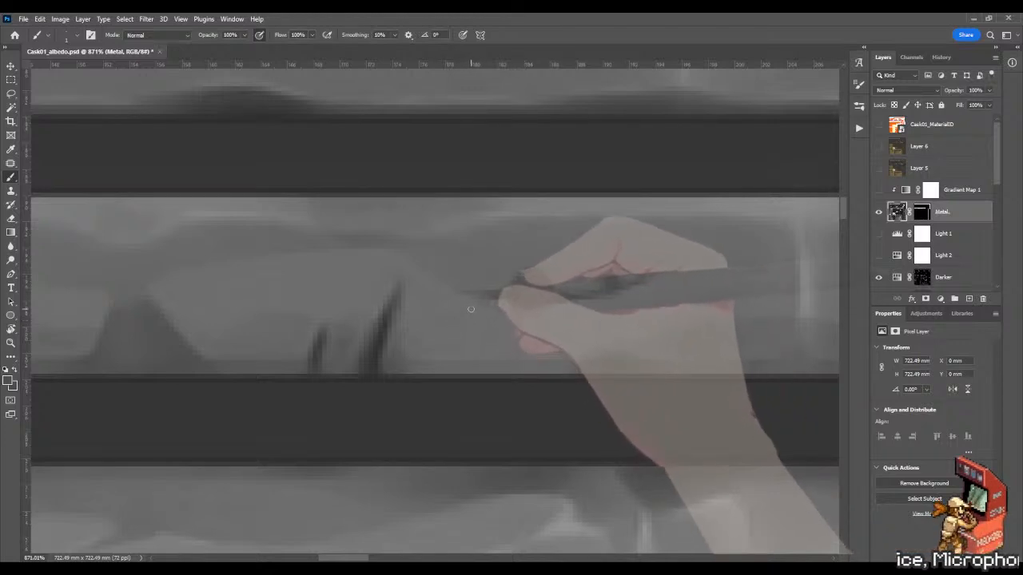
pyautogui.hotkey('shift', 'b')
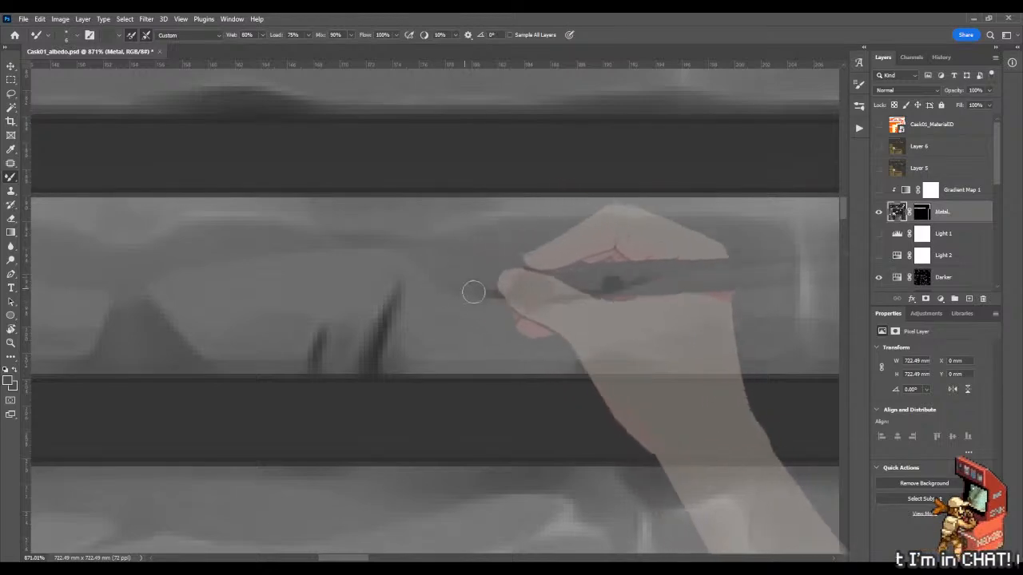
pyautogui.moveTo(472, 293)
pyautogui.mouseDown()
pyautogui.moveTo(587, 295)
pyautogui.moveTo(651, 278)
pyautogui.mouseUp()
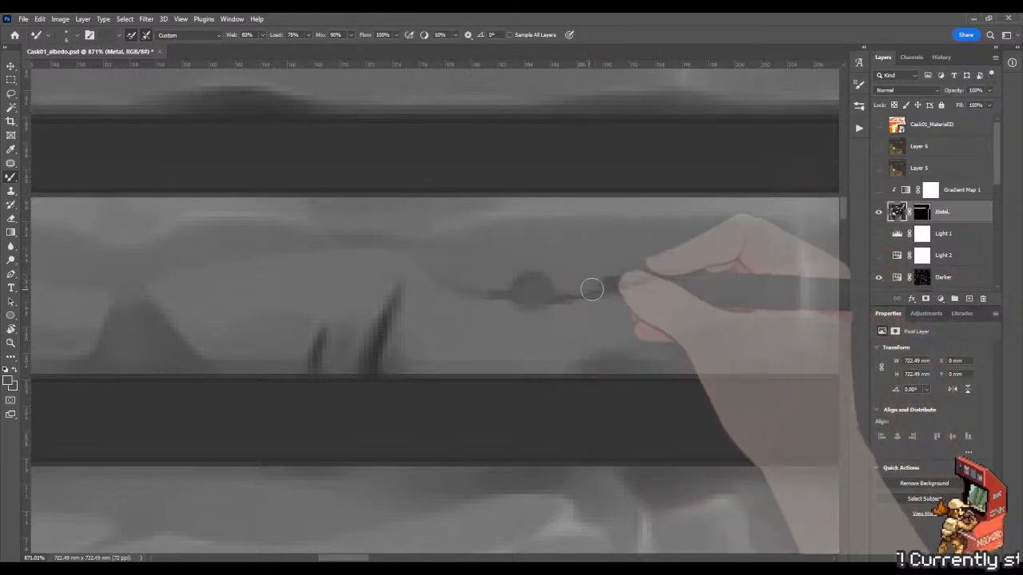
# Step: Review the three metal strips as a whole and save the barrel texture file
pyautogui.hotkey('ctrl', 'space')
pyautogui.moveTo(588, 294); pyautogui.dragTo(431, 294)
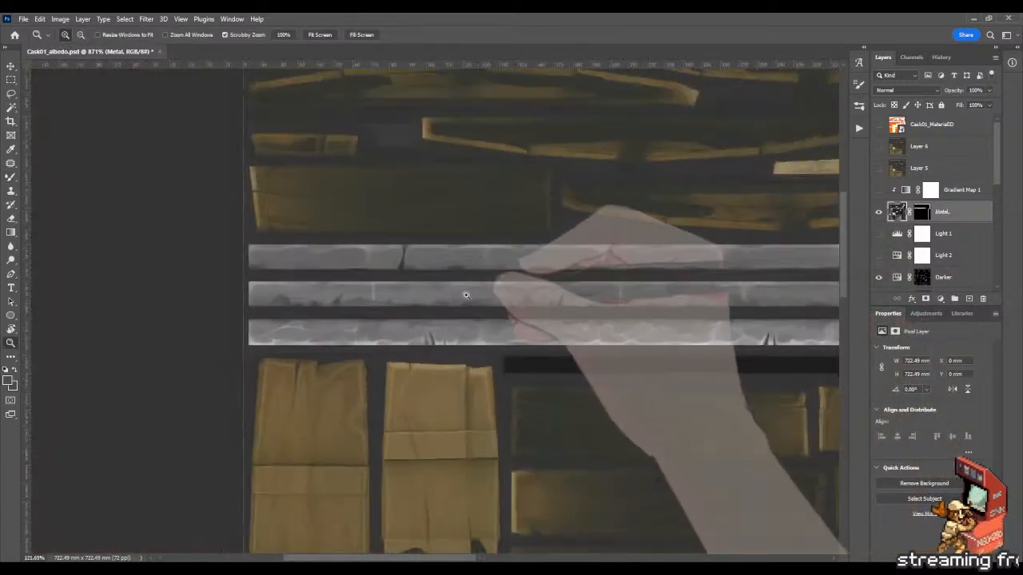
pyautogui.moveTo(607, 296); pyautogui.dragTo(658, 297)
pyautogui.hotkey('ctrl', 's')
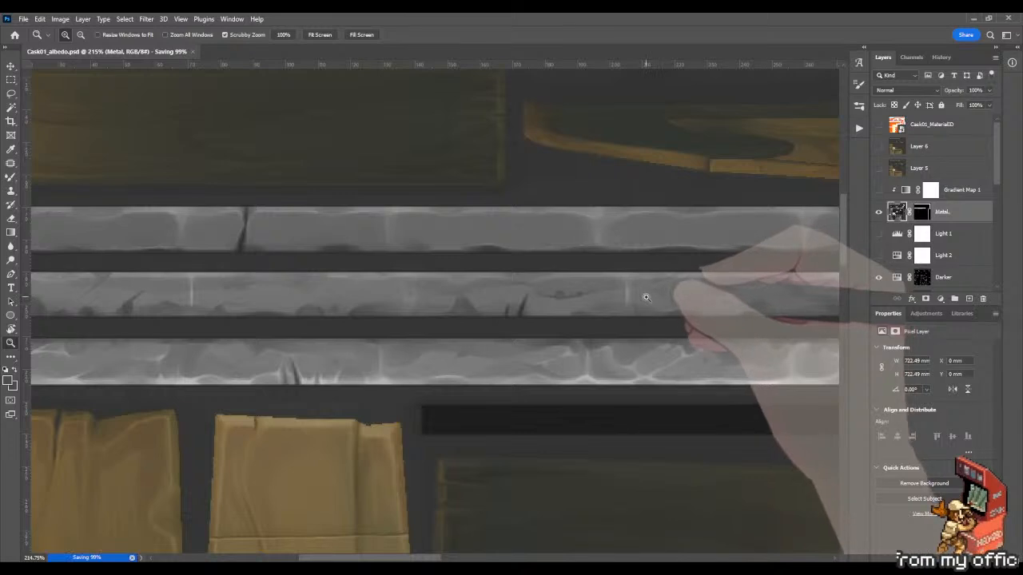
# Step: Paint over the small dark crack in the middle metal band with the Brush tool, on the Metal layer
pyautogui.click(635, 297)
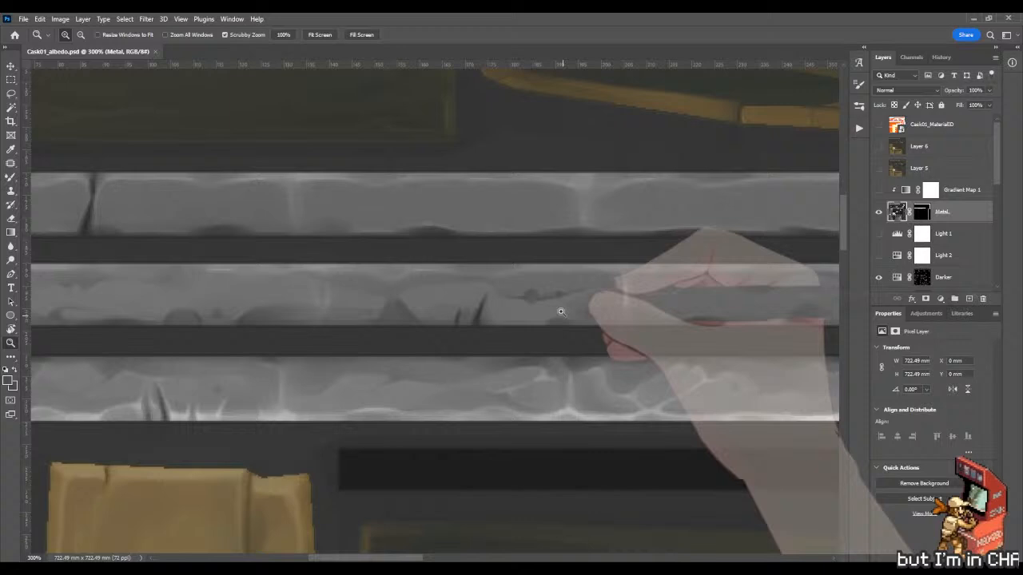
pyautogui.scroll(3, 589, 296)
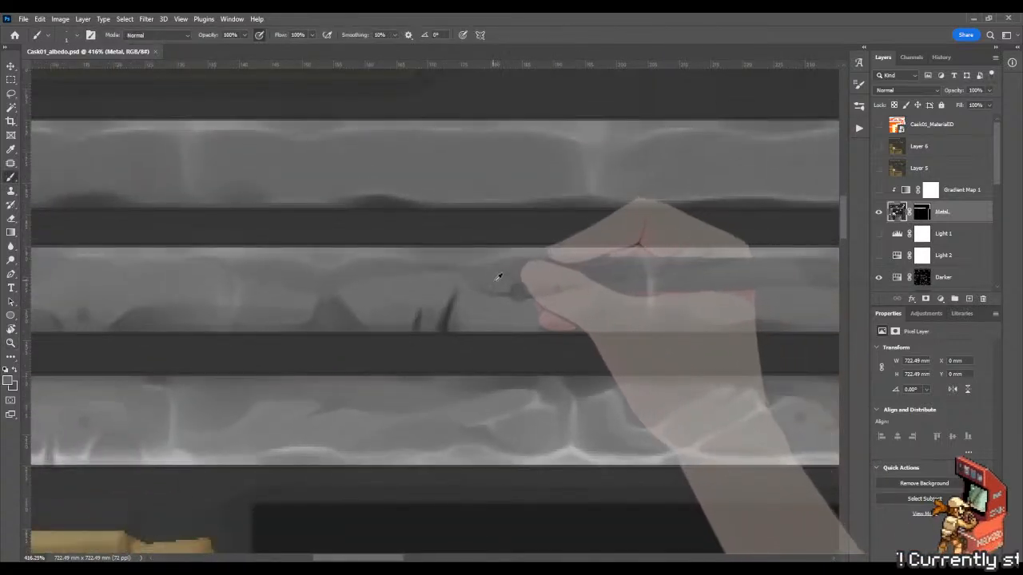
pyautogui.hotkey('shift', 'b')
pyautogui.moveTo(490, 283)
pyautogui.mouseDown()
pyautogui.moveTo(596, 273)
pyautogui.moveTo(511, 280)
pyautogui.moveTo(564, 275)
pyautogui.mouseUp()
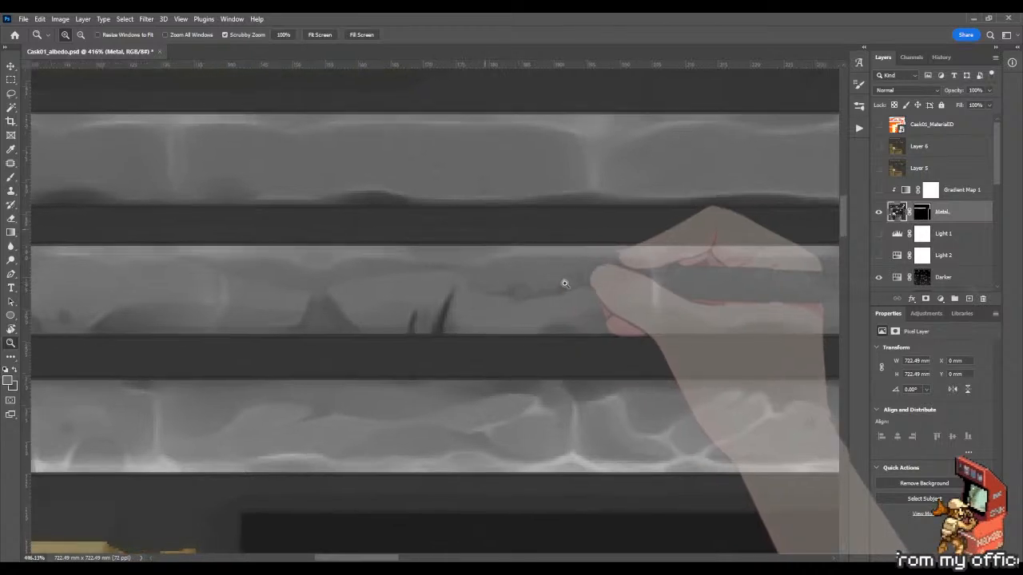
pyautogui.scroll(2, 559, 279)
pyautogui.moveTo(485, 276); pyautogui.dragTo(445, 269)
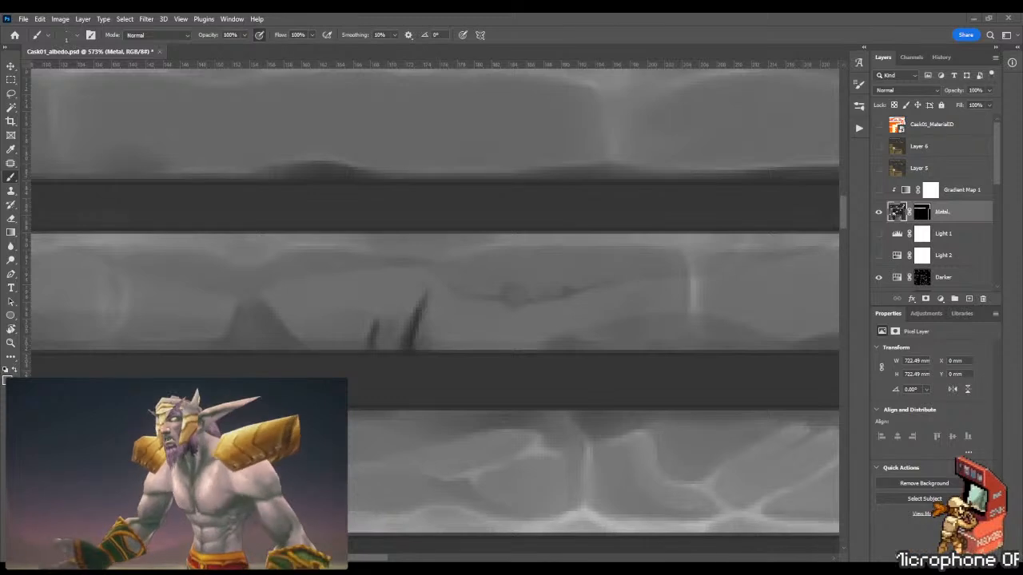
# Step: Blend the grey shading around the middle band's crack, alternating between the Mixer Brush and the Brush tool
pyautogui.moveTo(183, 562)
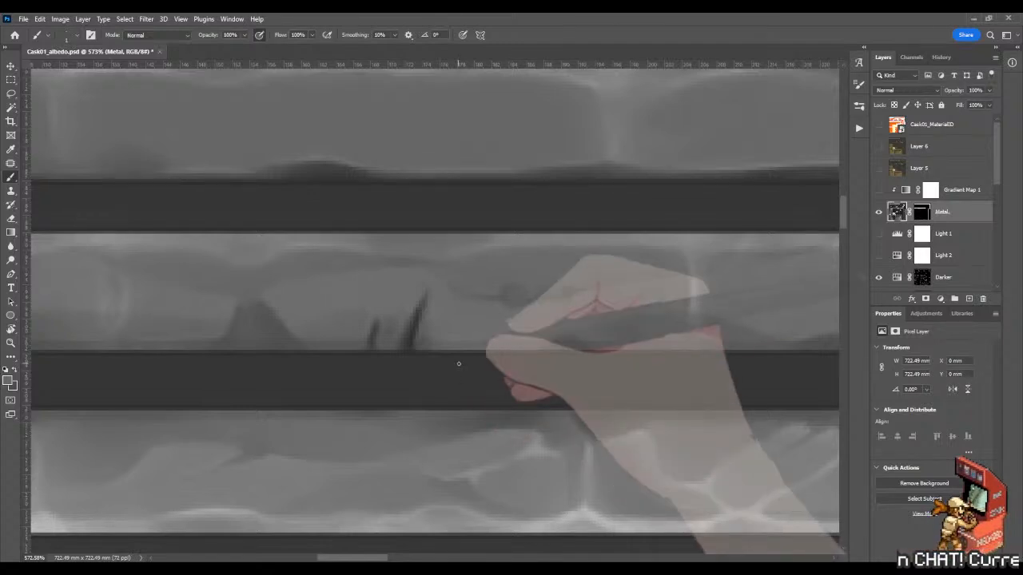
pyautogui.moveTo(458, 363); pyautogui.dragTo(351, 274)
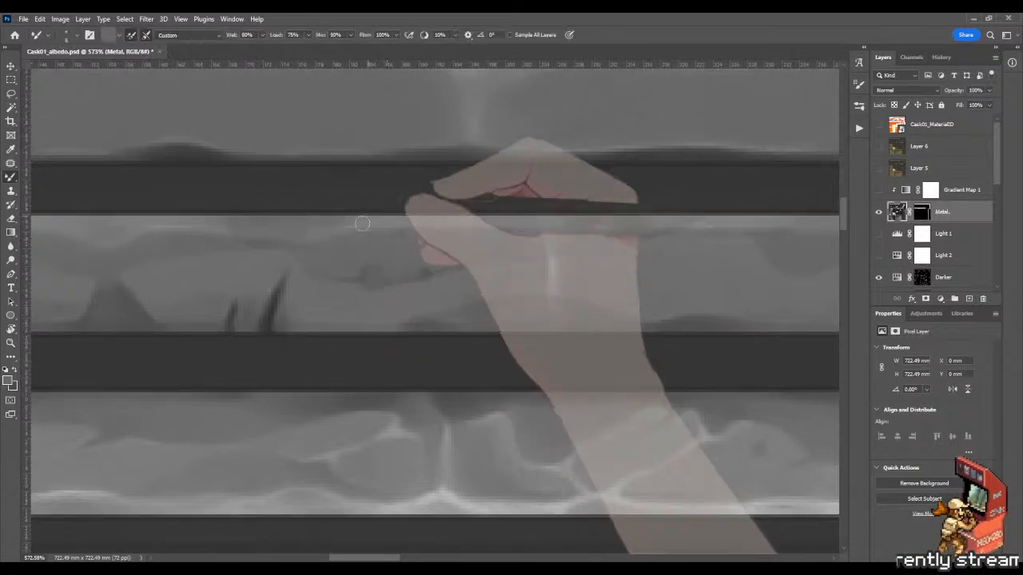
pyautogui.click(344, 264)
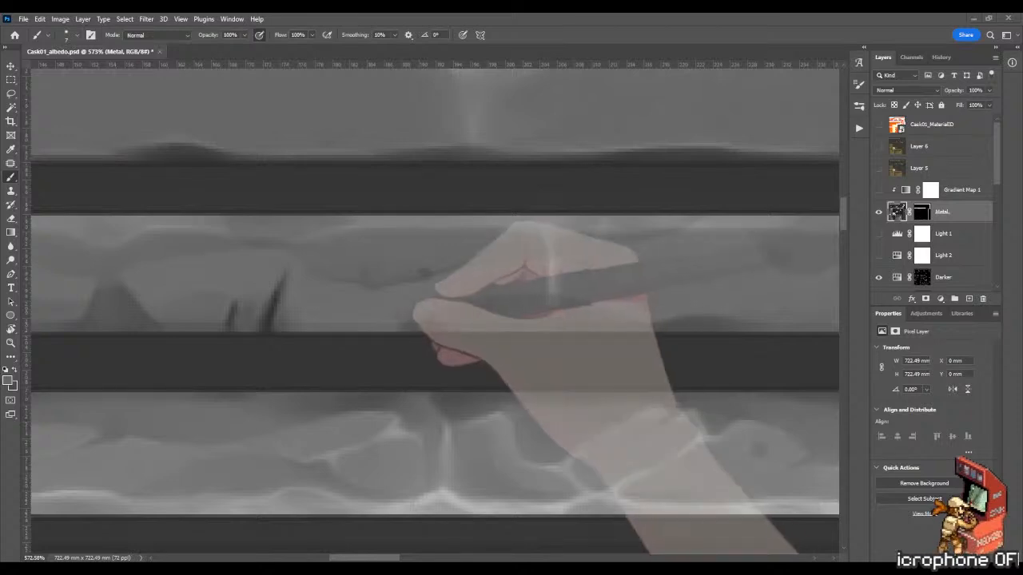
pyautogui.hotkey('shift', 'b')
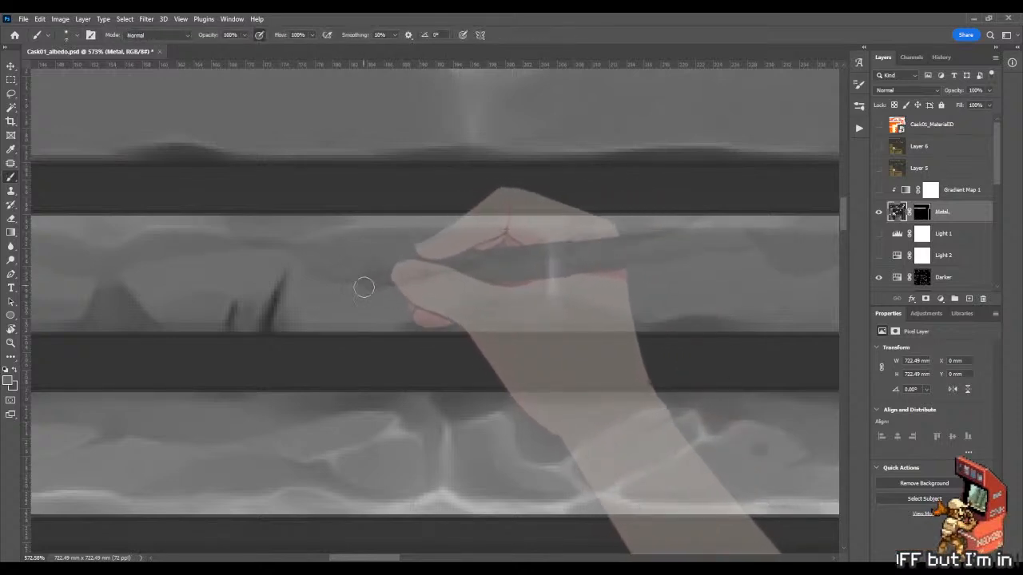
pyautogui.hotkey('shift', 'b')
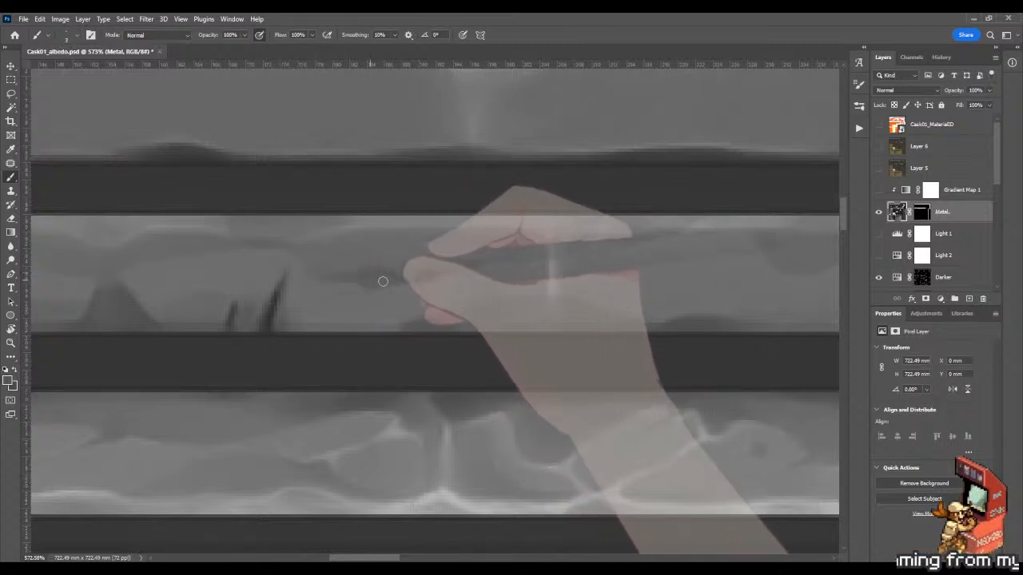
# Step: Paint a darker, tapering tail on the middle band's crack toward the vertical highlight, using a grey sampled from it
pyautogui.moveTo(412, 274); pyautogui.dragTo(484, 261)
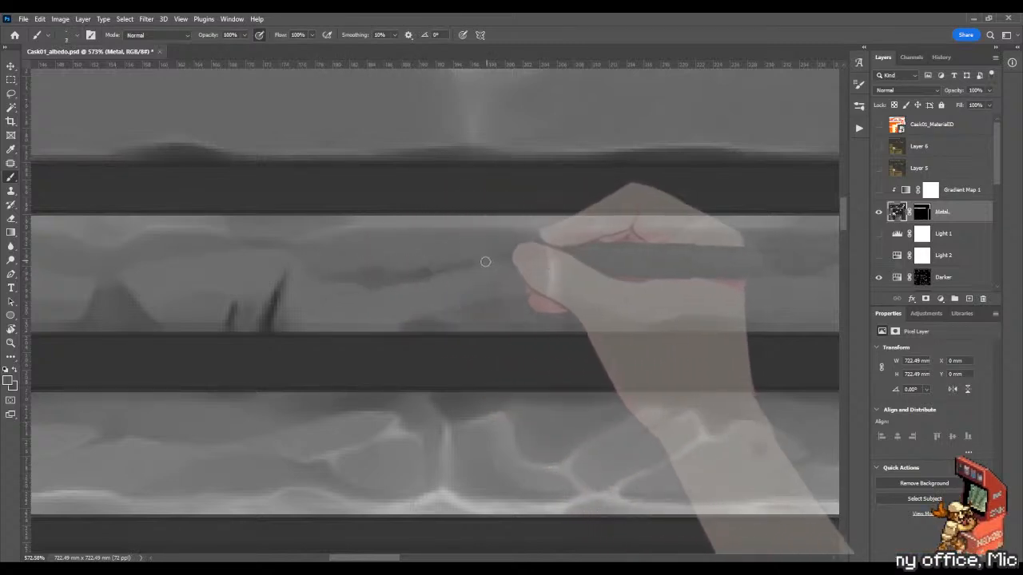
pyautogui.hotkey('shift', 'b')
pyautogui.hotkey('shift', 'b')
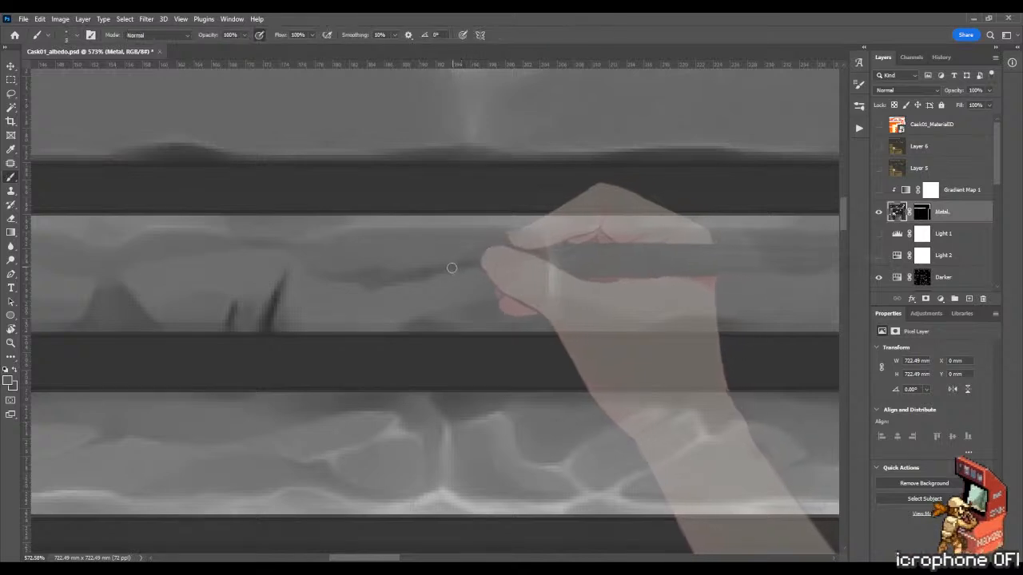
pyautogui.keyDown('alt'); pyautogui.click(433, 274); pyautogui.keyUp('alt')
pyautogui.moveTo(415, 275)
pyautogui.mouseDown()
pyautogui.moveTo(464, 269)
pyautogui.moveTo(417, 263)
pyautogui.moveTo(486, 261)
pyautogui.mouseUp()
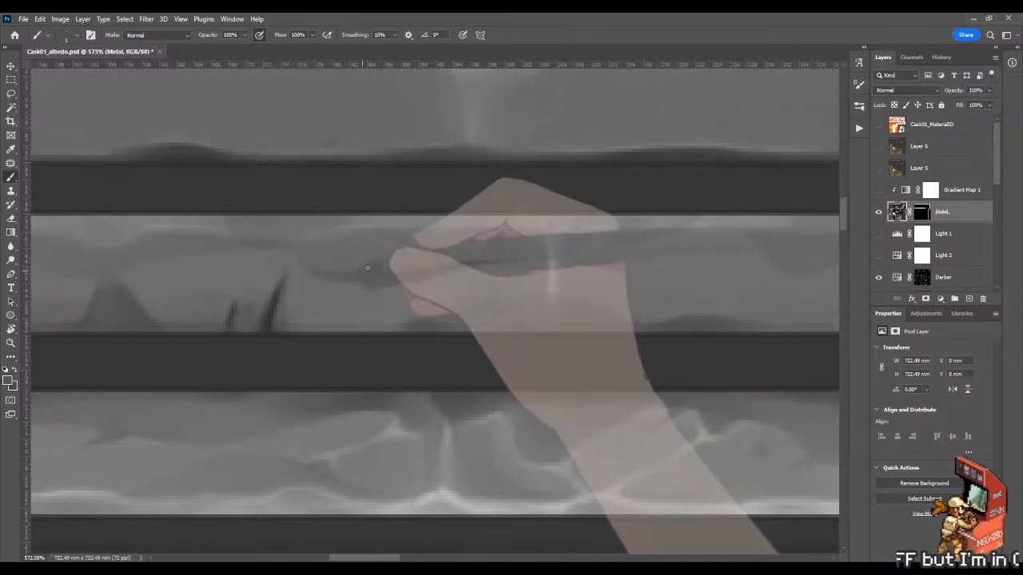
# Step: Add thin diagonal crack branches rising toward the middle band's upper edge, and touch up the lighter grey beneath them
pyautogui.moveTo(370, 270); pyautogui.dragTo(429, 245)
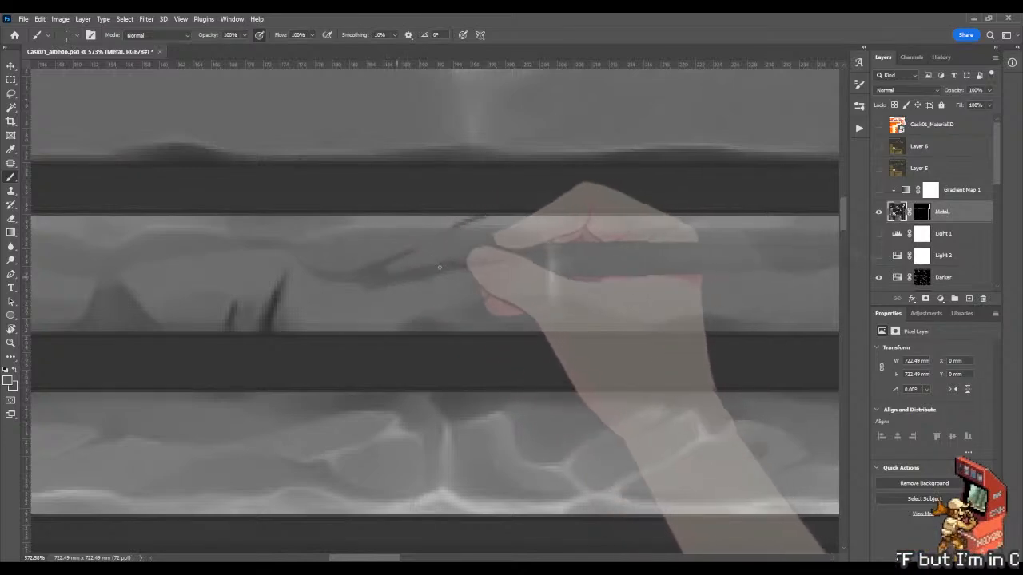
pyautogui.press('z')
pyautogui.moveTo(534, 260)
pyautogui.mouseDown()
pyautogui.moveTo(371, 276)
pyautogui.moveTo(440, 269)
pyautogui.moveTo(434, 278)
pyautogui.moveTo(450, 268)
pyautogui.mouseUp()
pyautogui.press('b')
pyautogui.keyDown('alt'); pyautogui.click(401, 290); pyautogui.keyUp('alt')
pyautogui.moveTo(401, 289); pyautogui.dragTo(395, 289)
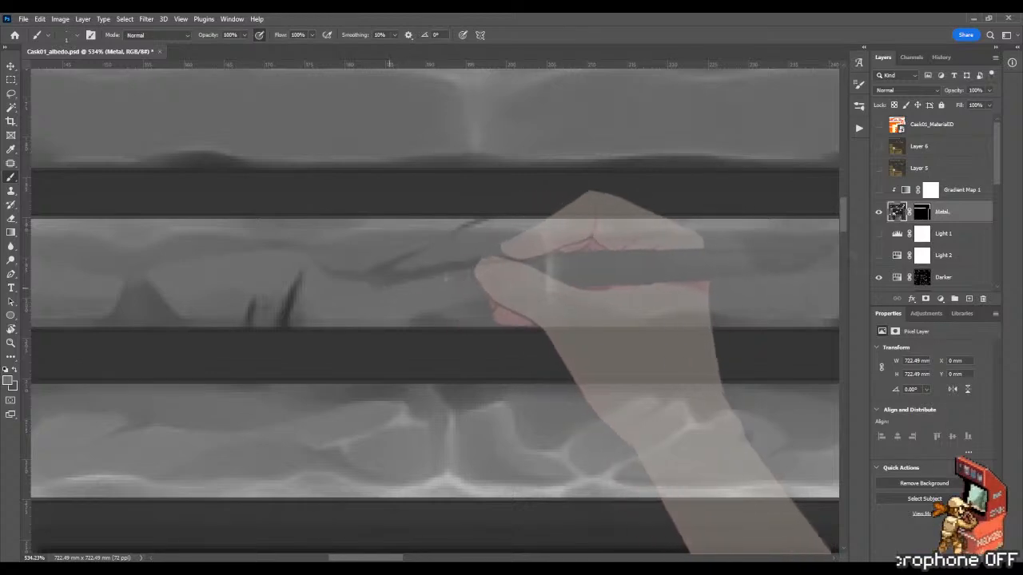
pyautogui.hotkey('shift', 'b')
pyautogui.moveTo(466, 271)
pyautogui.mouseDown()
pyautogui.moveTo(541, 258)
pyautogui.moveTo(401, 281)
pyautogui.moveTo(413, 280)
pyautogui.mouseUp()
# Step: Save the texture, then switch to Marmoset Toolbag and inspect the painted metal bands on the barrel up close
pyautogui.press('z')
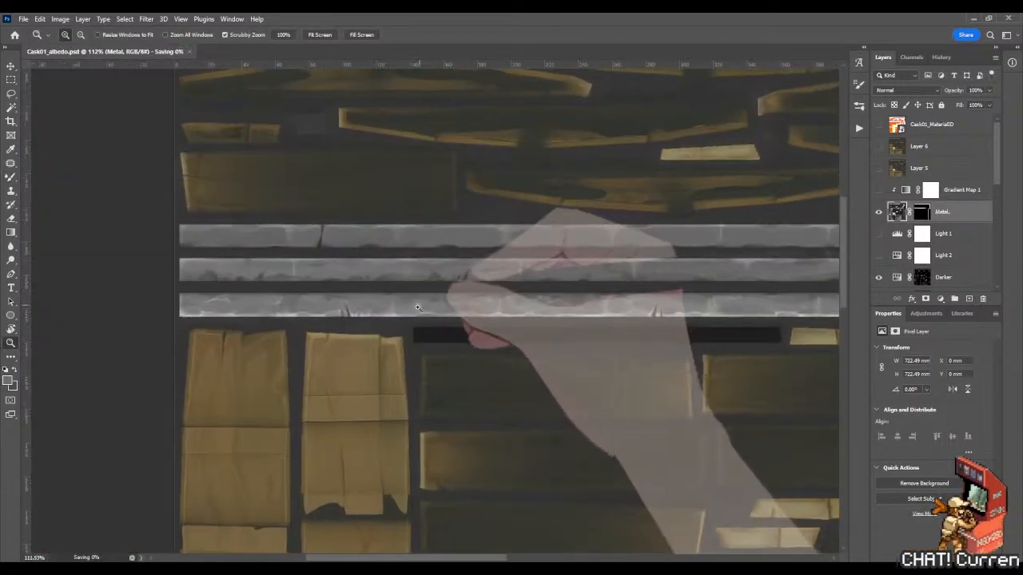
pyautogui.hotkey('ctrl', 's')
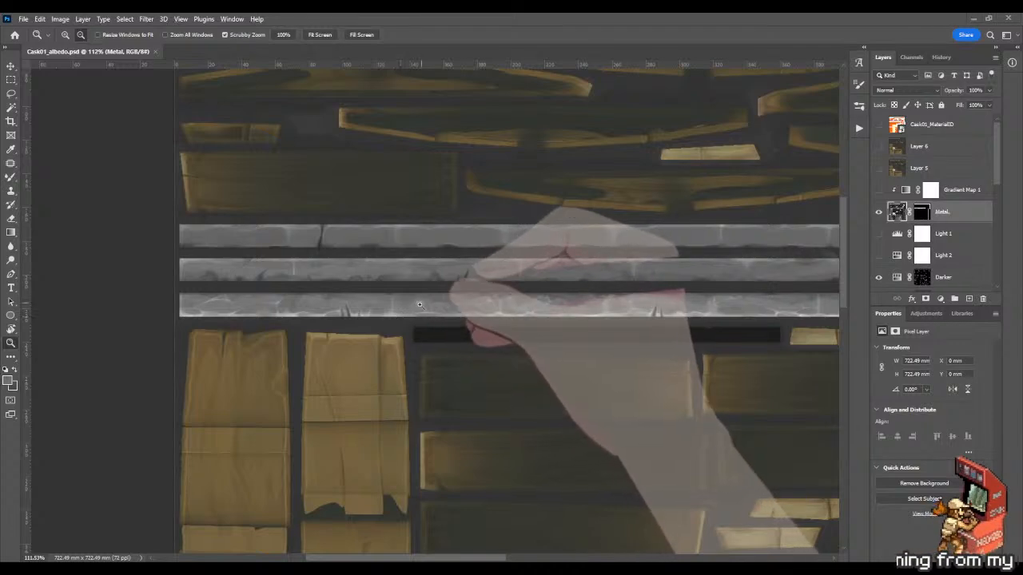
pyautogui.click(421, 304)
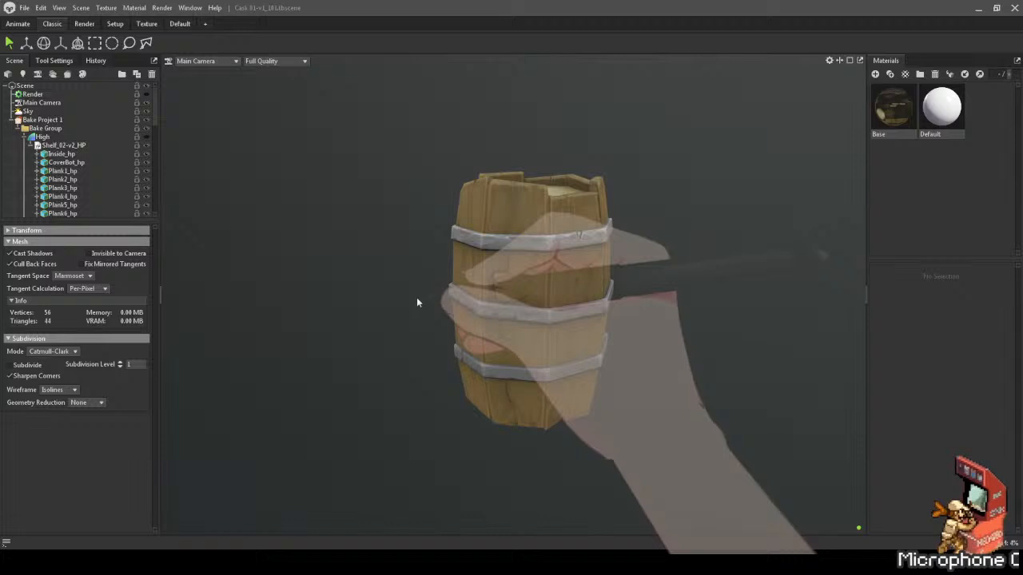
pyautogui.moveTo(416, 297); pyautogui.dragTo(507, 284)
pyautogui.scroll(5, 520, 279)
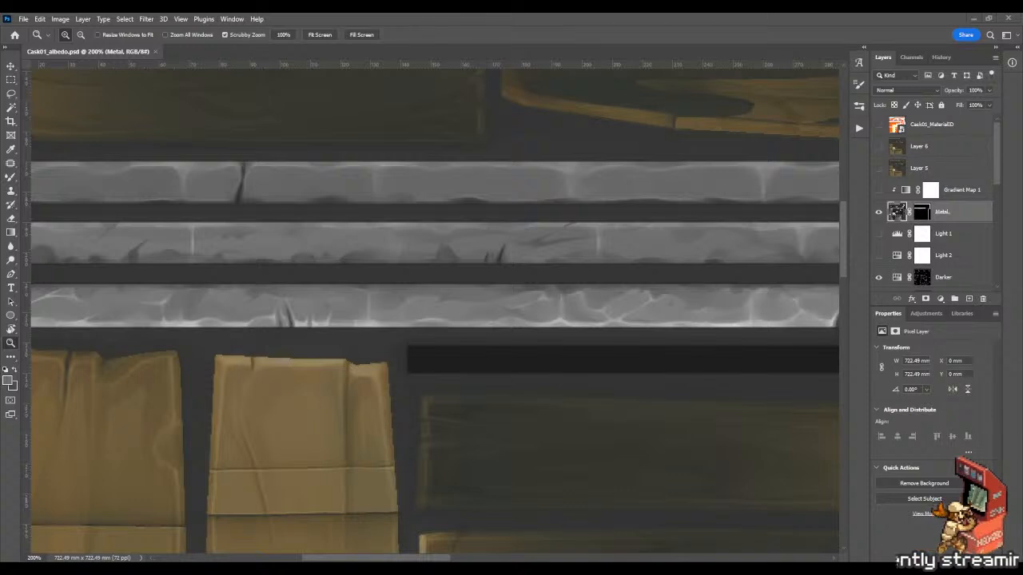
# Step: Back in Photoshop, paint a dark diagonal scratch rising from the middle band's lower edge, just past the vertical highlight
pyautogui.click(563, 282)
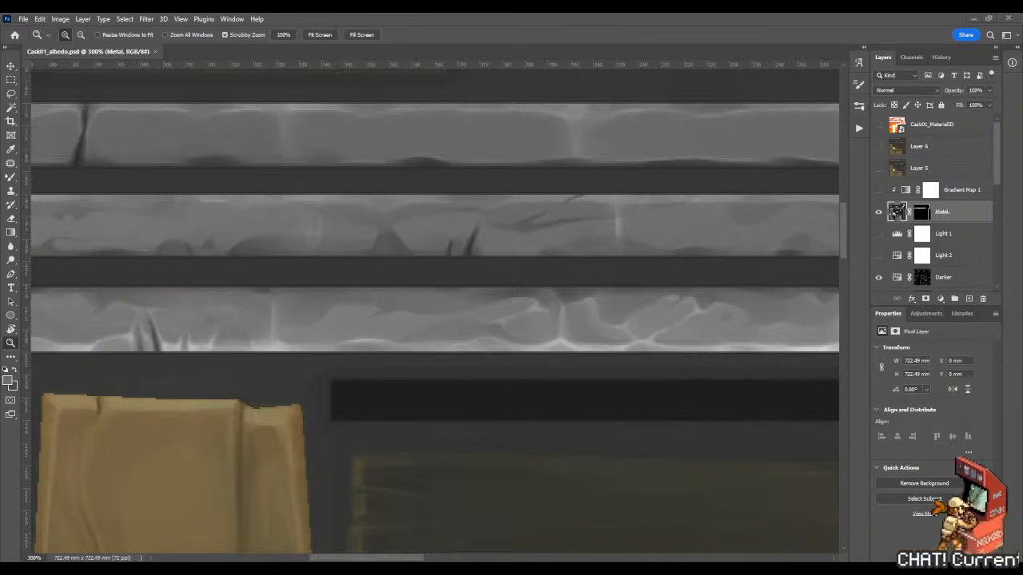
pyautogui.click(400, 312)
pyautogui.press('b')
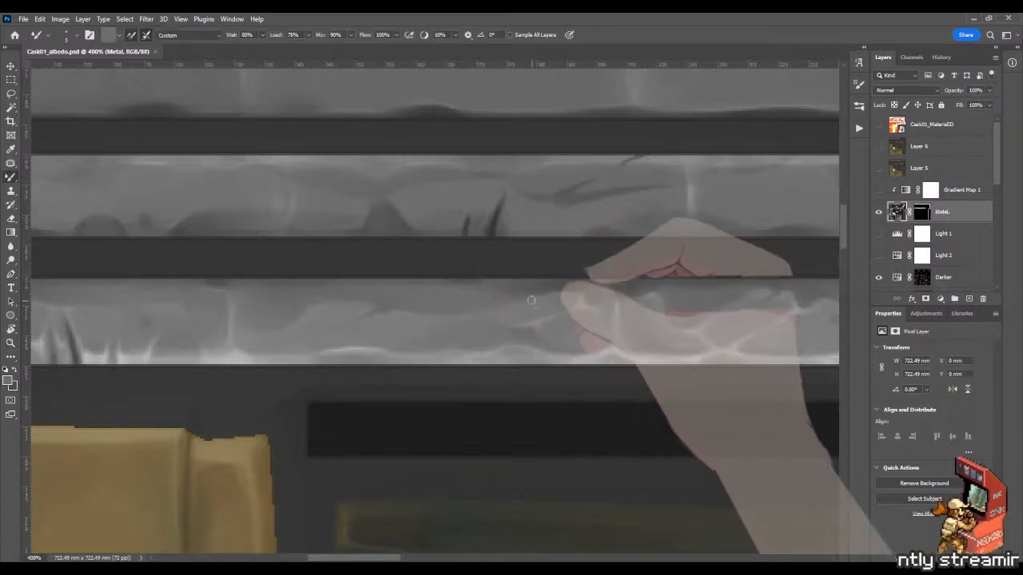
pyautogui.moveTo(543, 230); pyautogui.dragTo(351, 292)
pyautogui.hotkey('shift', 'b')
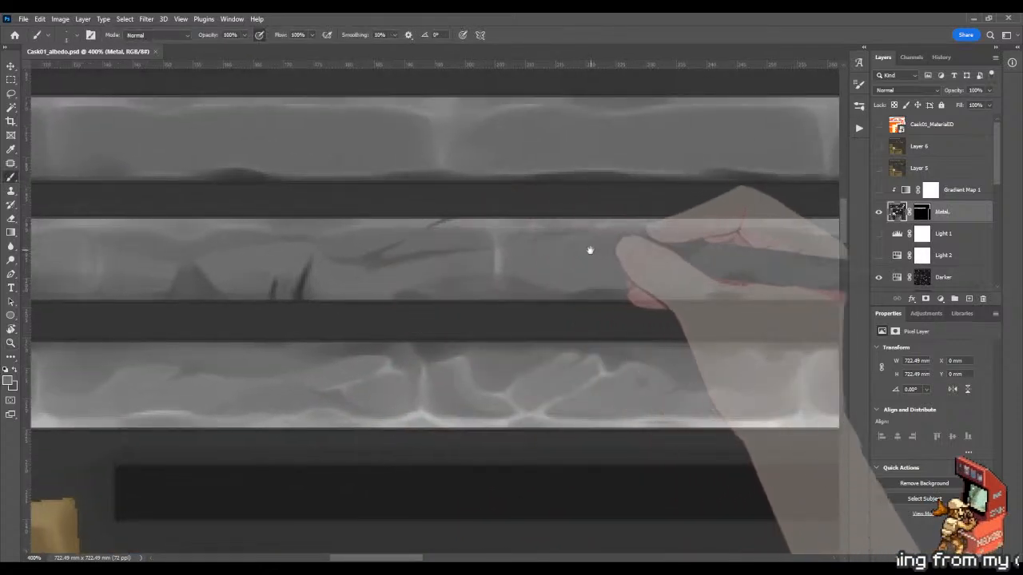
pyautogui.moveTo(590, 250); pyautogui.dragTo(394, 272)
pyautogui.press('z')
pyautogui.moveTo(483, 290); pyautogui.dragTo(526, 293)
pyautogui.press('b')
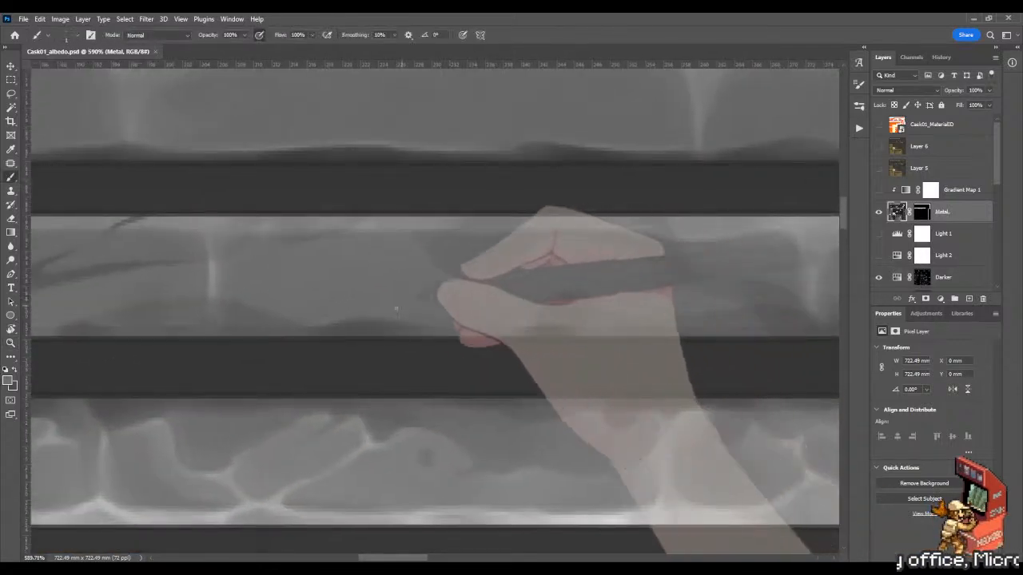
pyautogui.moveTo(360, 321); pyautogui.dragTo(411, 290)
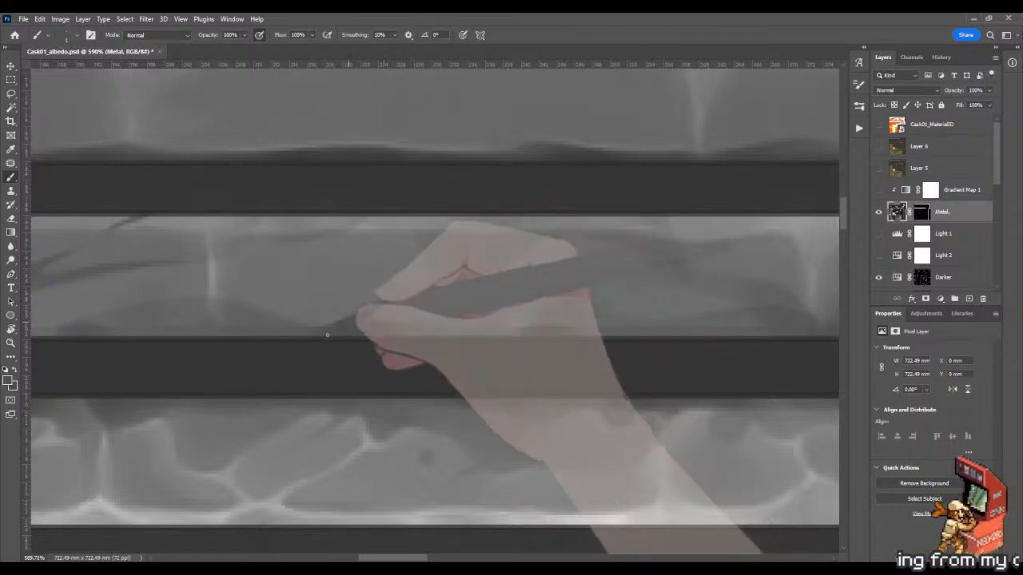
# Step: Refine the diagonal scratch on the middle band with fine brush strokes along its edges and tip
pyautogui.hotkey('shift', 'b')
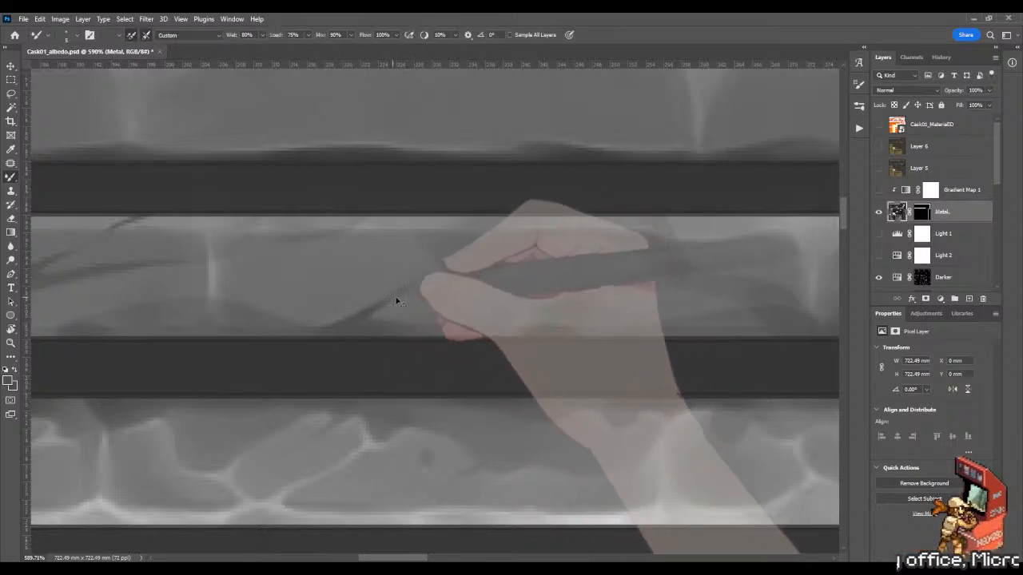
pyautogui.hotkey('shift', 'b')
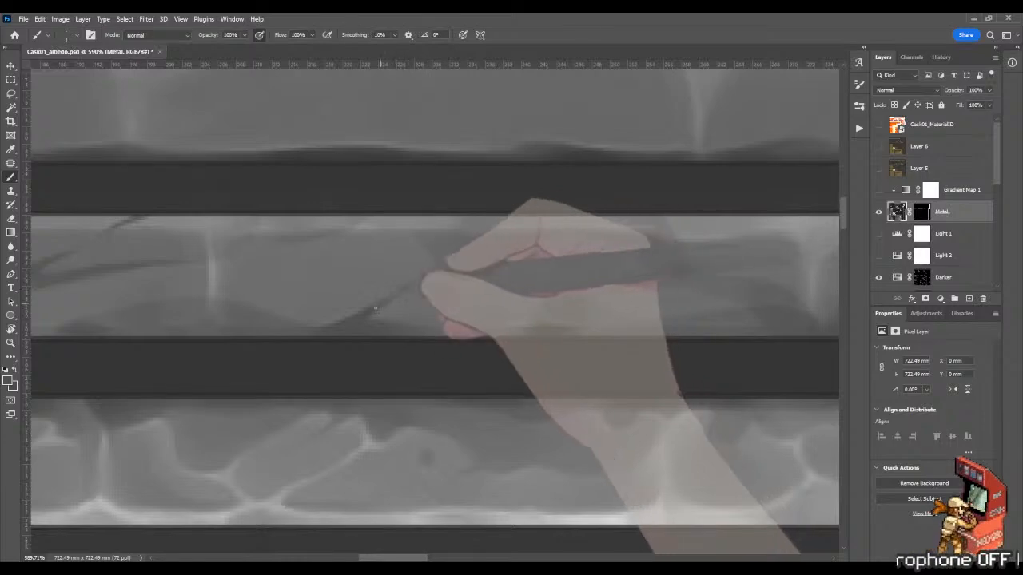
pyautogui.press('z')
pyautogui.moveTo(424, 286); pyautogui.dragTo(280, 338)
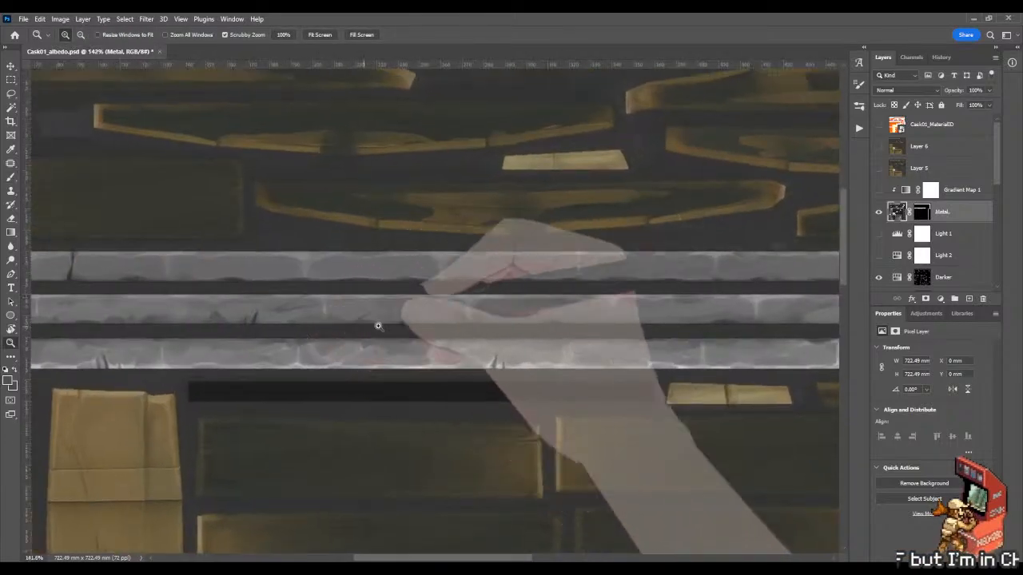
pyautogui.click(413, 324)
pyautogui.press('b')
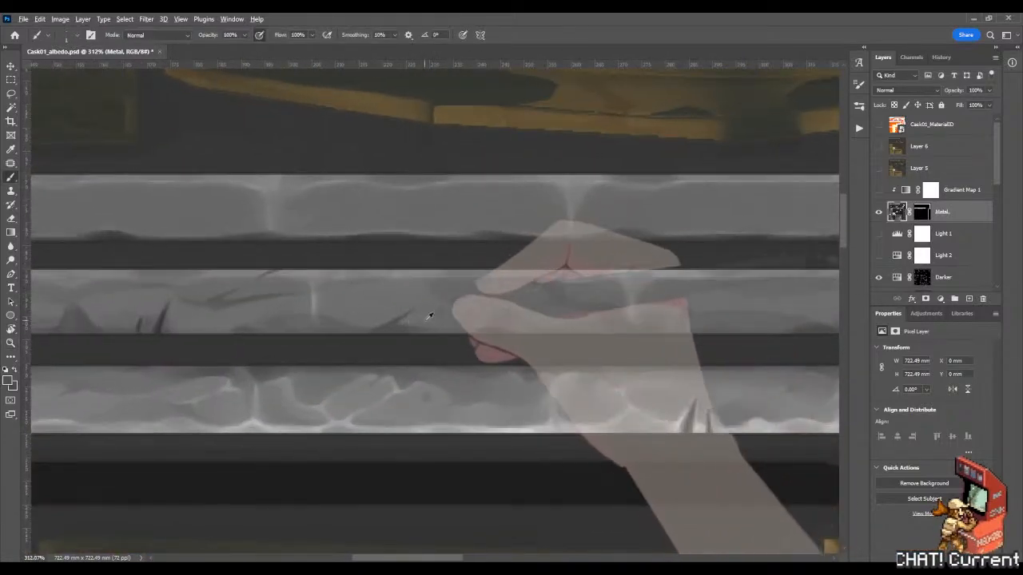
pyautogui.press('z')
pyautogui.click(413, 304)
pyautogui.press('b')
pyautogui.moveTo(386, 312)
pyautogui.mouseDown()
pyautogui.moveTo(415, 311)
pyautogui.moveTo(373, 326)
pyautogui.moveTo(440, 317)
pyautogui.moveTo(390, 310)
pyautogui.mouseUp()
pyautogui.moveTo(195, 277)
pyautogui.mouseDown()
pyautogui.moveTo(422, 280)
pyautogui.moveTo(394, 297)
pyautogui.mouseUp()
# Step: Blend the grey shading around the small dark spot farther along the middle band with the Mixer Brush and Brush tools
pyautogui.press('z')
pyautogui.moveTo(447, 324); pyautogui.dragTo(342, 327)
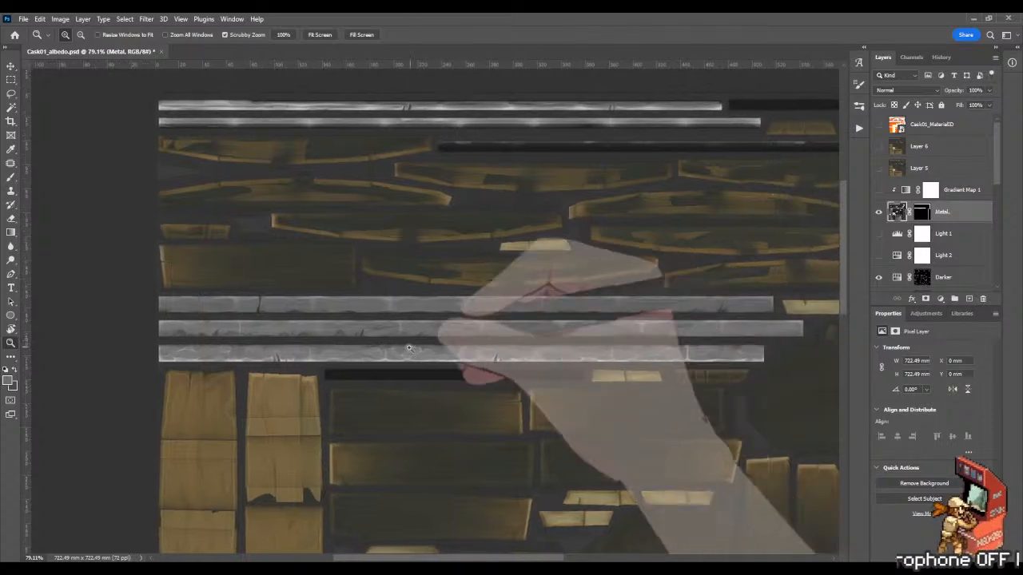
pyautogui.moveTo(527, 342); pyautogui.dragTo(519, 308)
pyautogui.press('b')
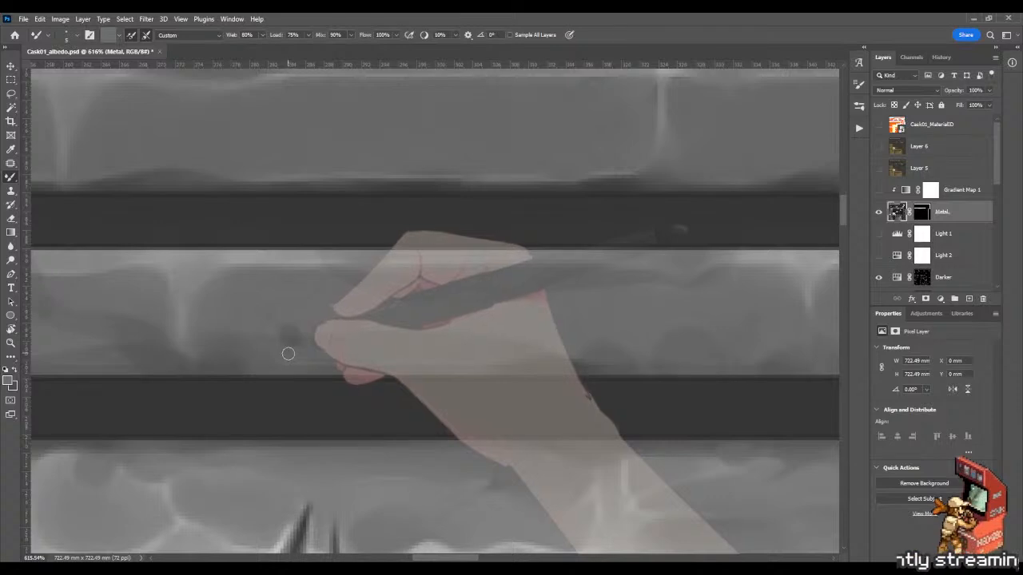
pyautogui.hotkey('shift', 'b')
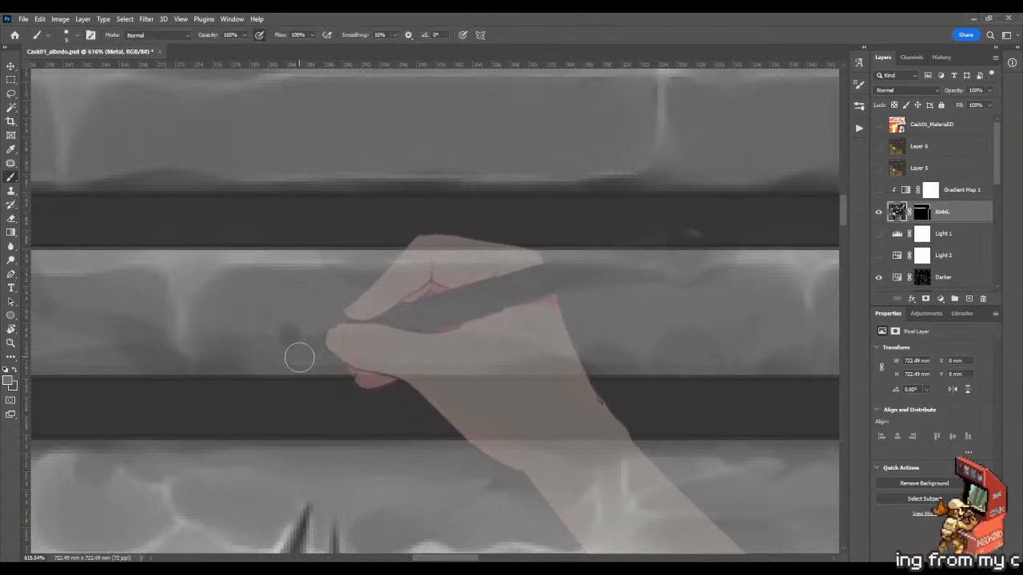
pyautogui.hotkey('shift', 'b')
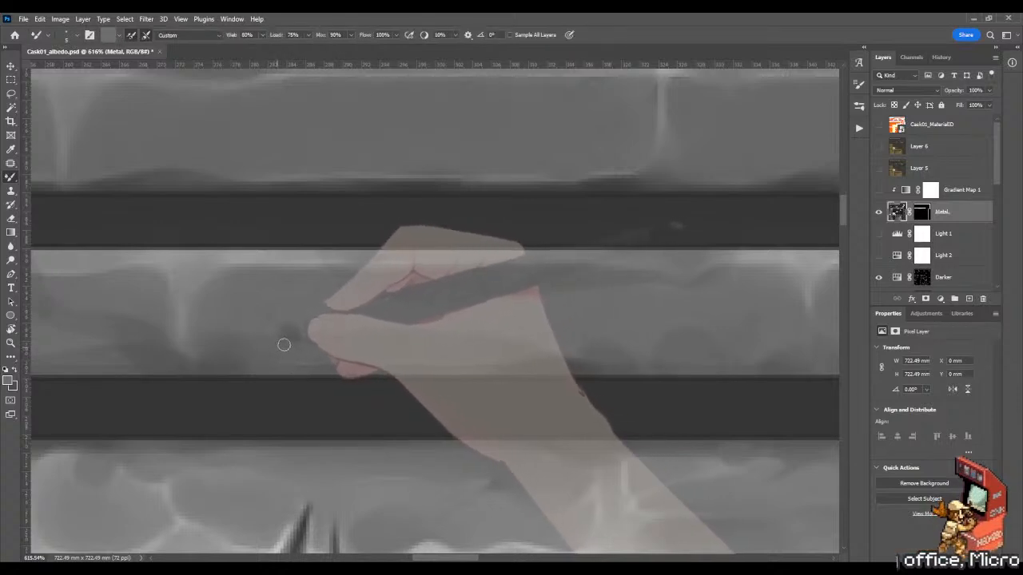
pyautogui.hotkey('shift', 'b')
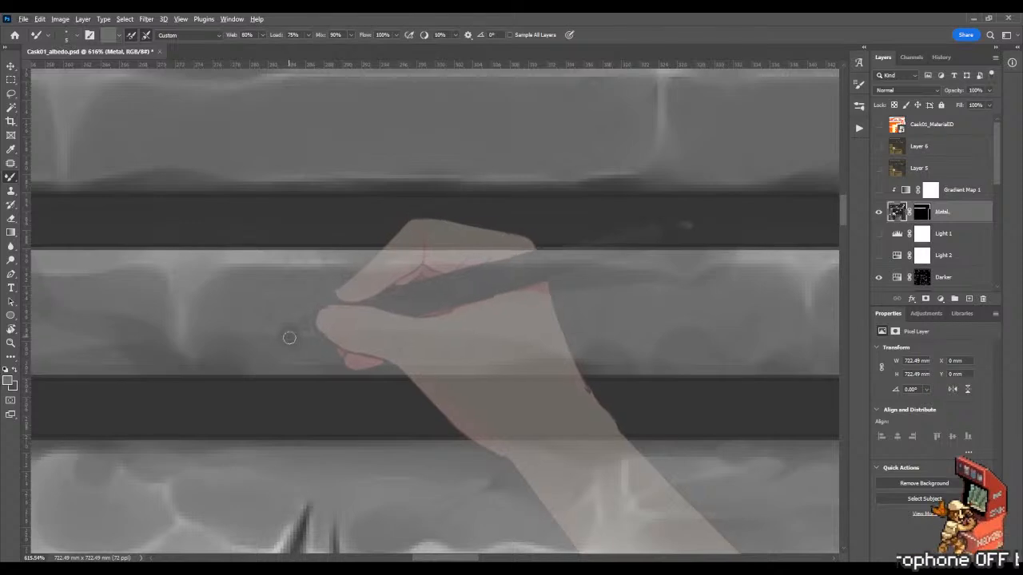
# Step: Paint a soft dark patch along the middle band's lower edge beyond the small dark spot and blend it in
pyautogui.hotkey('shift', 'b')
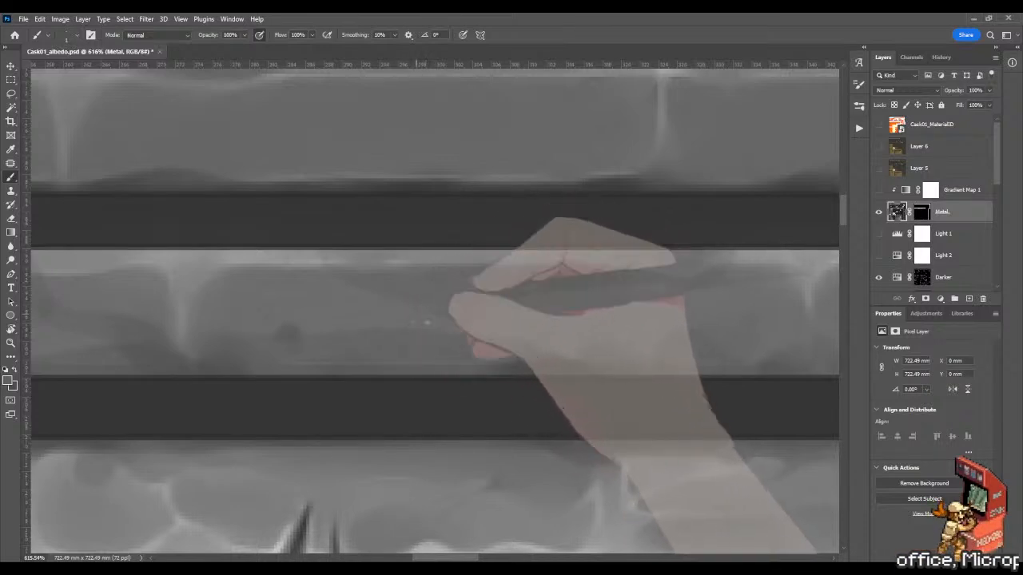
pyautogui.moveTo(430, 352); pyautogui.dragTo(398, 328)
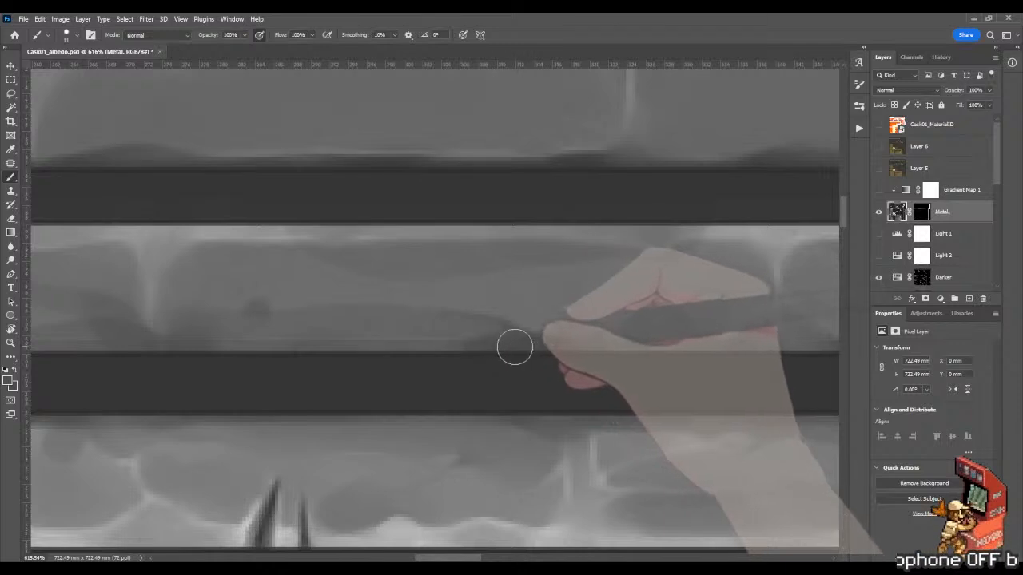
pyautogui.hotkey('shift', 'b')
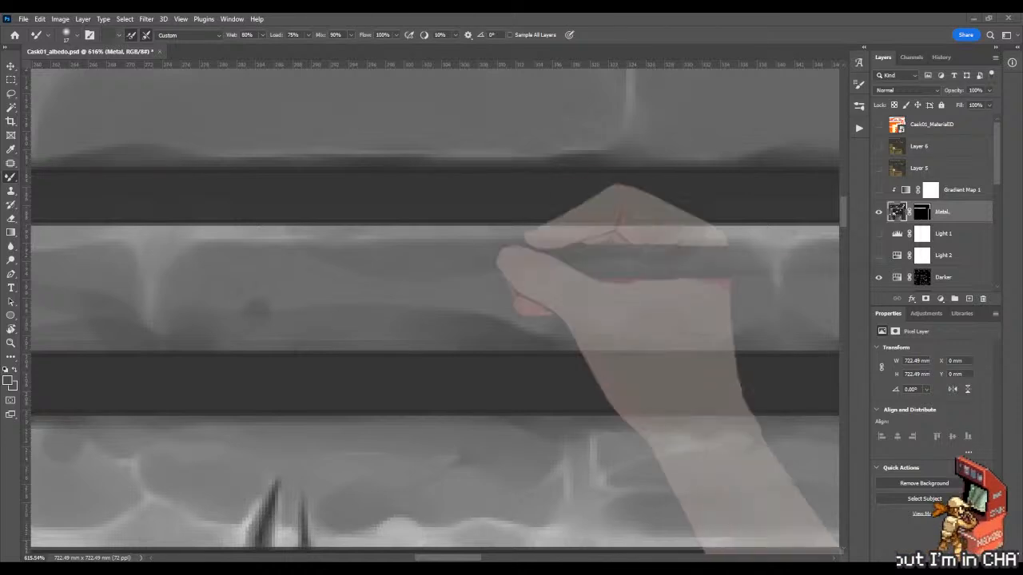
# Step: Soften the grey shading beneath the small dark spot on the middle band, alternating the Mixer Brush and Brush tools
pyautogui.hotkey('shift', 'b')
pyautogui.hotkey('shift', 'b')
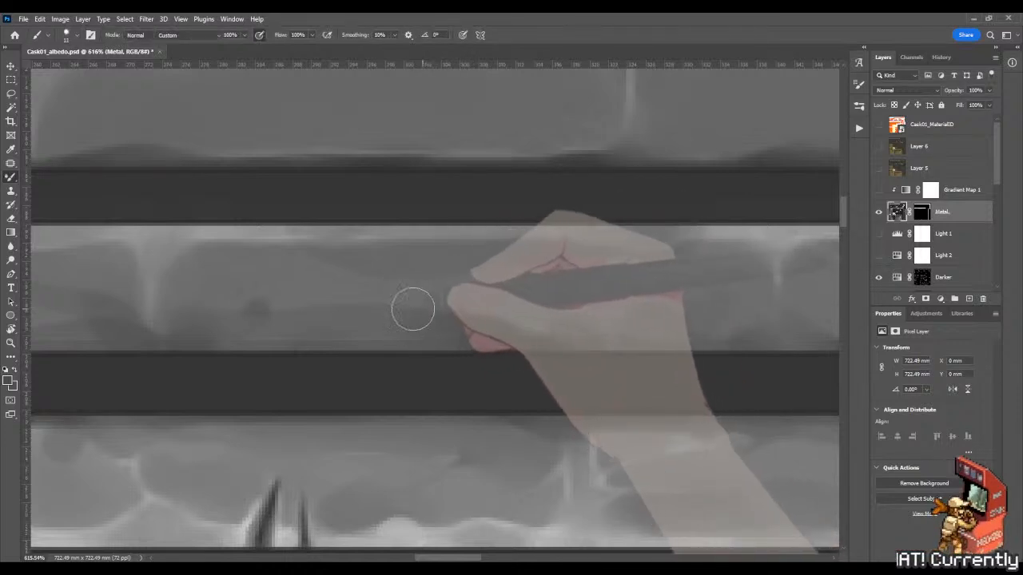
pyautogui.hotkey('shift', 'b')
pyautogui.hotkey('shift', 'b')
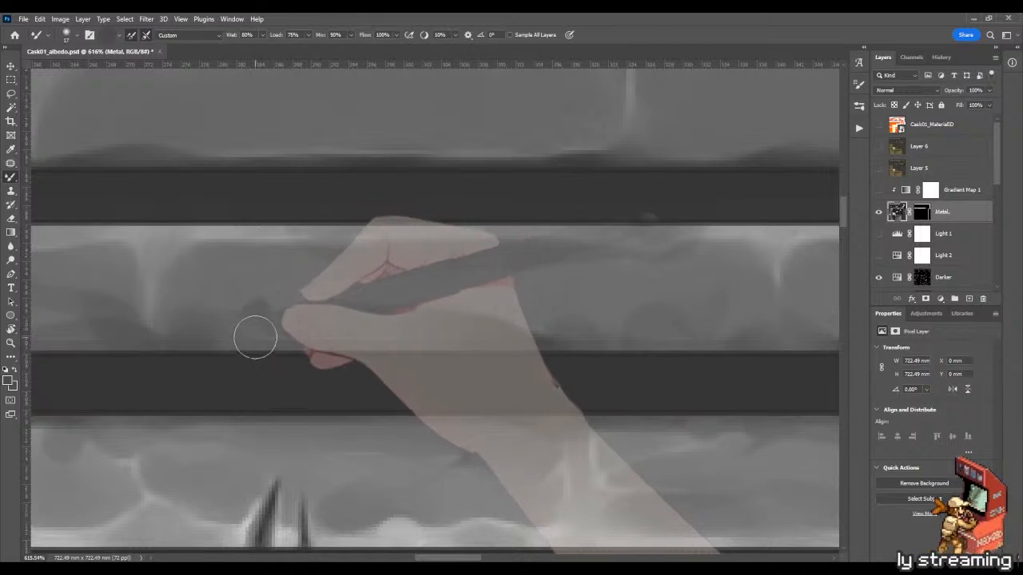
pyautogui.hotkey('shift', 'b')
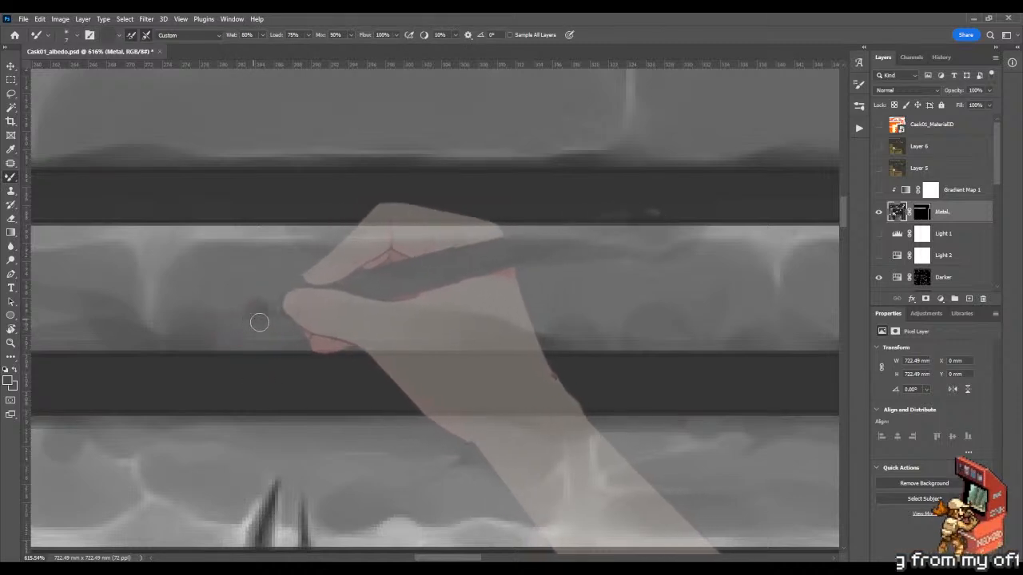
pyautogui.hotkey('shift', 'b')
pyautogui.hotkey('shift', 'b')
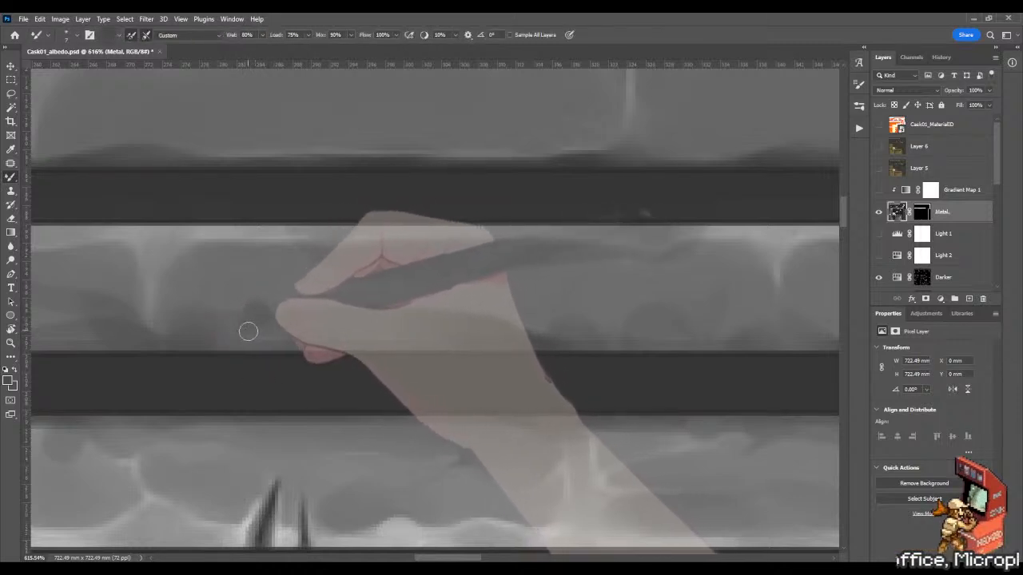
pyautogui.moveTo(251, 341); pyautogui.dragTo(266, 341)
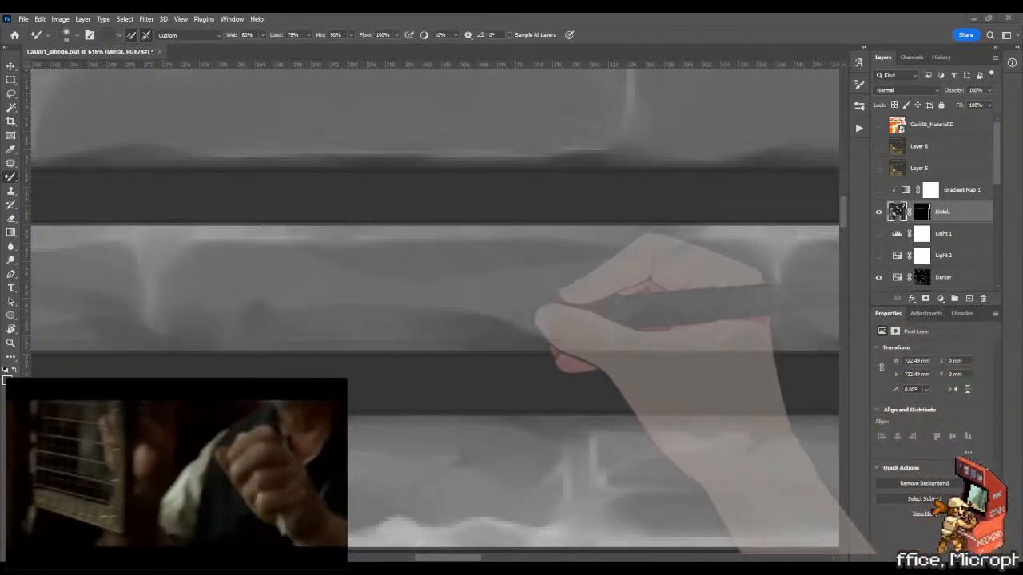
# Step: Darken the small spot on the middle band and smear its lower side into the surrounding shading
pyautogui.hotkey('shift', 'b')
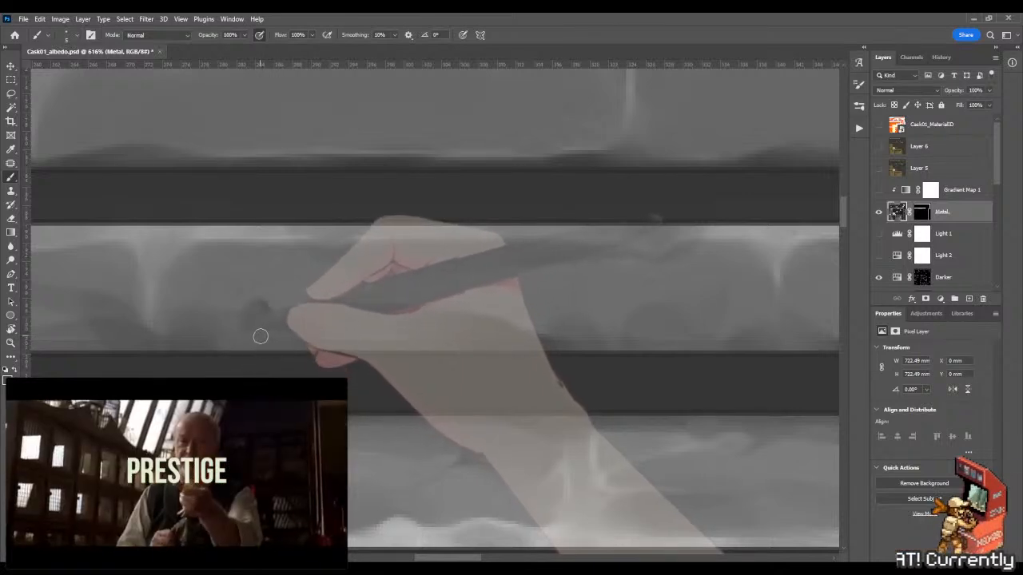
pyautogui.hotkey('shift', 'b')
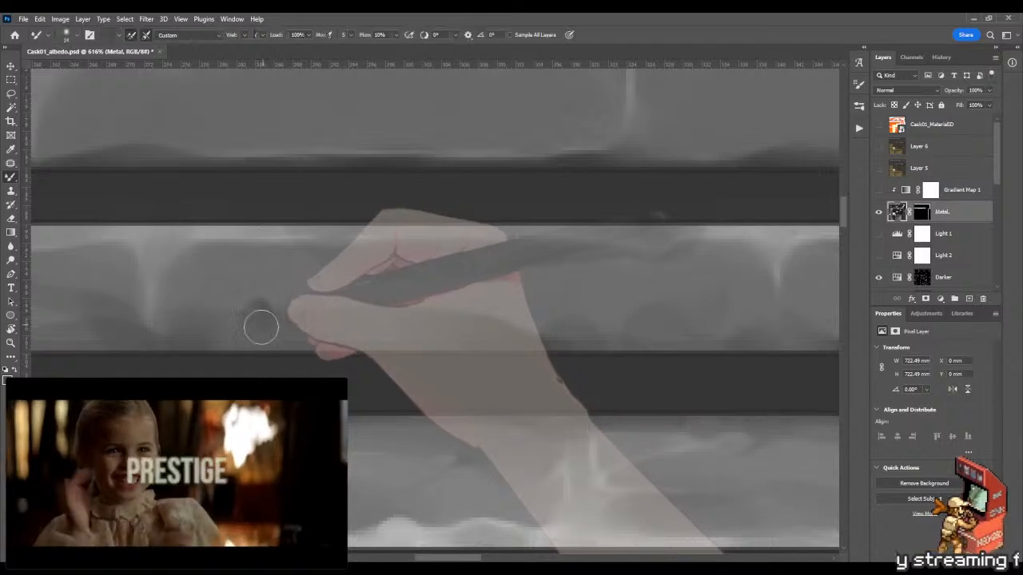
pyautogui.moveTo(253, 328)
pyautogui.mouseDown()
pyautogui.moveTo(241, 332)
pyautogui.moveTo(264, 320)
pyautogui.moveTo(267, 338)
pyautogui.moveTo(265, 320)
pyautogui.moveTo(210, 314)
pyautogui.moveTo(258, 306)
pyautogui.moveTo(221, 336)
pyautogui.moveTo(196, 340)
pyautogui.mouseUp()
pyautogui.hotkey('shift', 'b')
pyautogui.hotkey('shift', 'b')
# Step: Paint a second, smaller dark spot beside the first on the middle band and blend its underside with the Mixer Brush
pyautogui.press('z')
pyautogui.moveTo(332, 328); pyautogui.dragTo(436, 336)
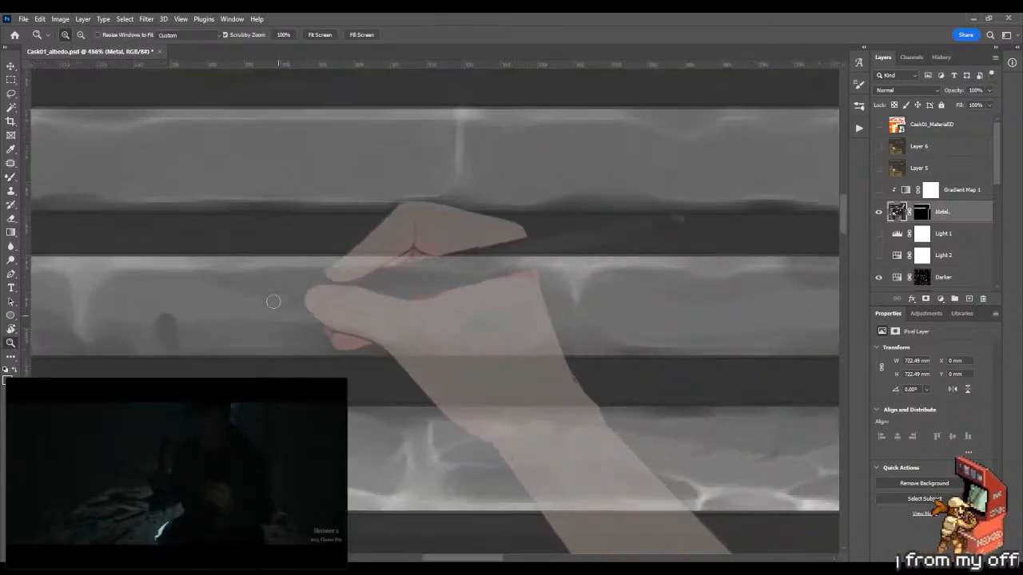
pyautogui.press('b')
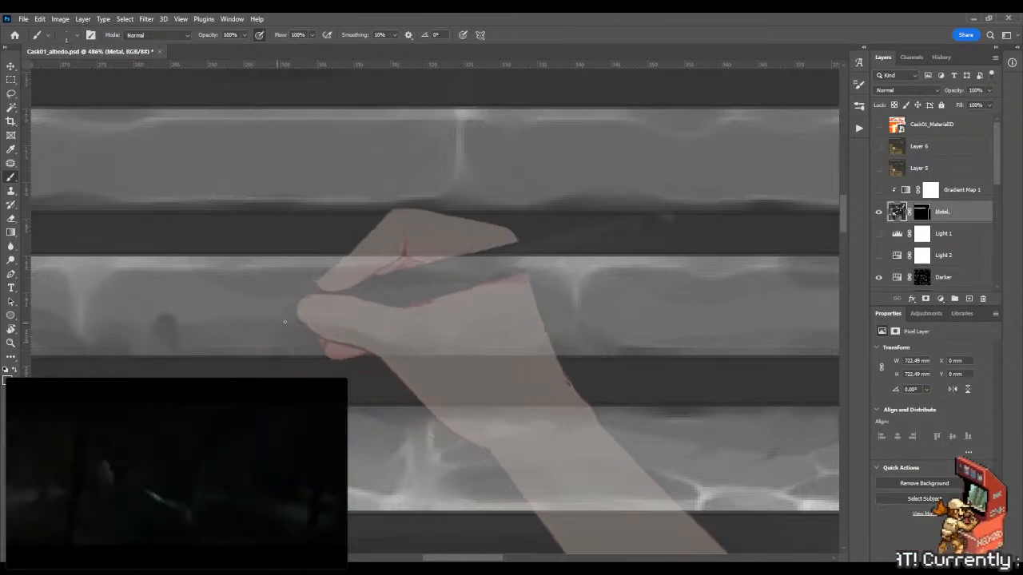
pyautogui.moveTo(272, 321); pyautogui.dragTo(297, 320)
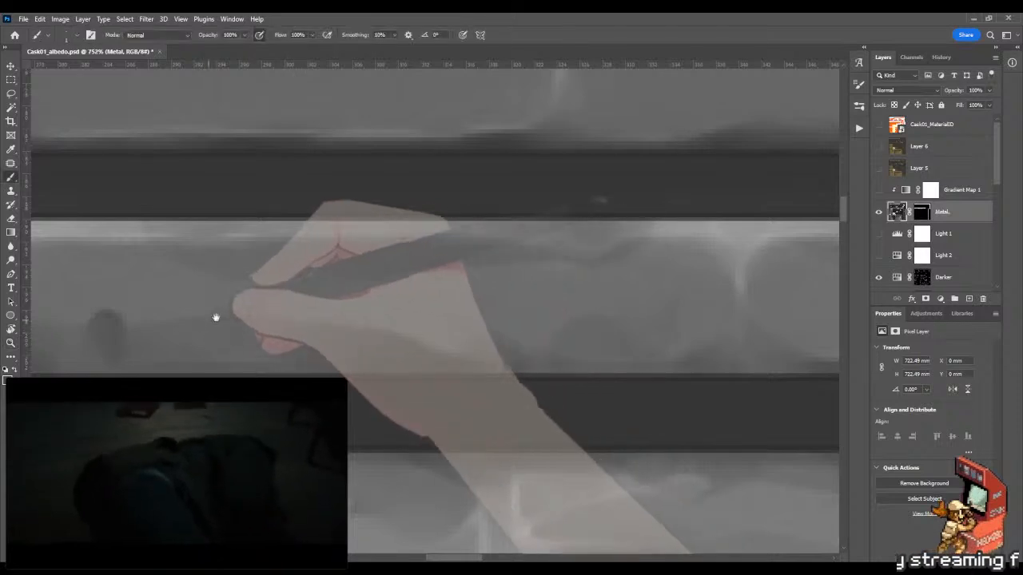
pyautogui.moveTo(216, 317); pyautogui.dragTo(318, 303)
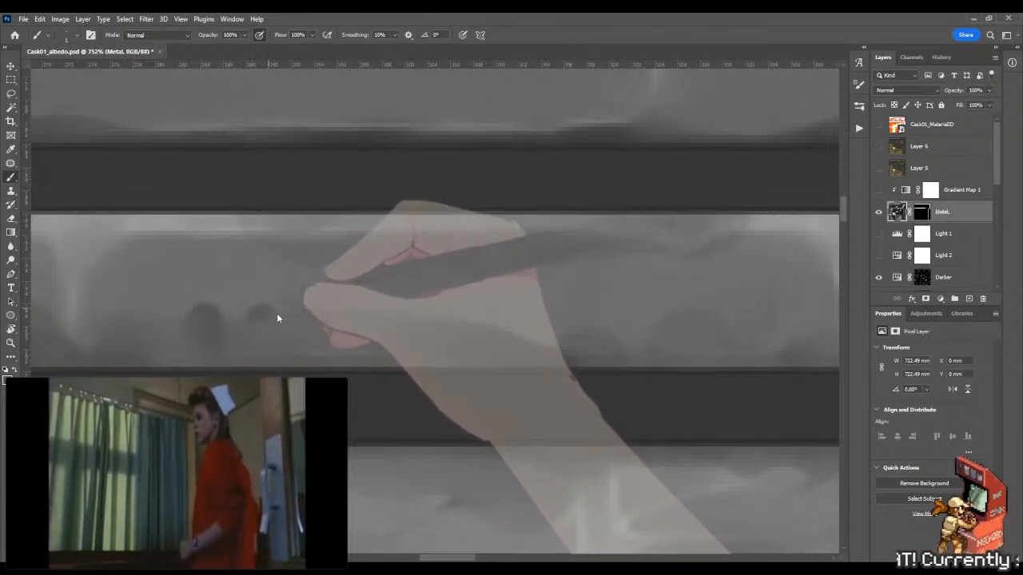
pyautogui.hotkey('shift', 'b')
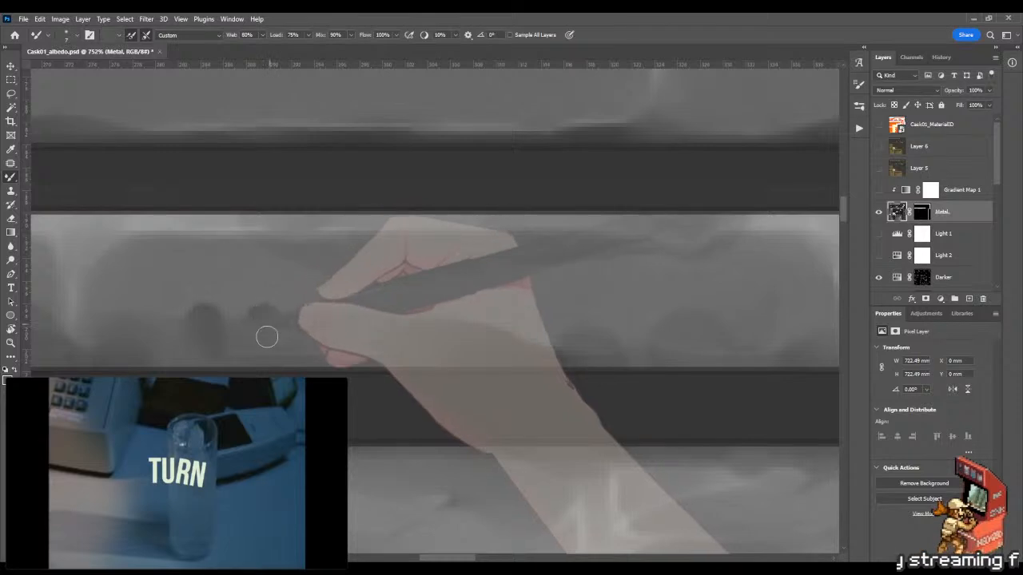
pyautogui.hotkey('shift', 'b')
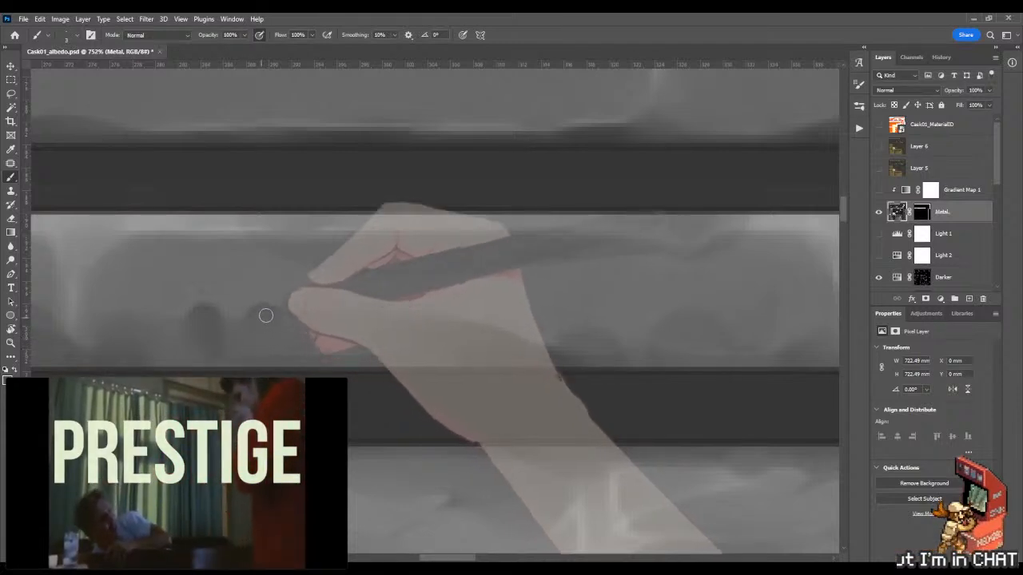
pyautogui.hotkey('shift', 'b')
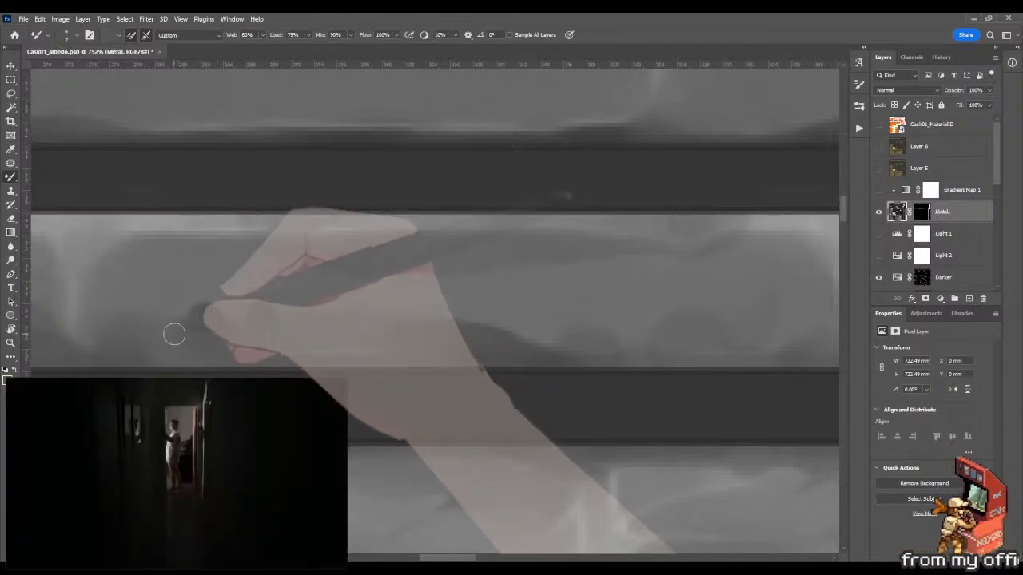
pyautogui.hotkey('shift', 'b')
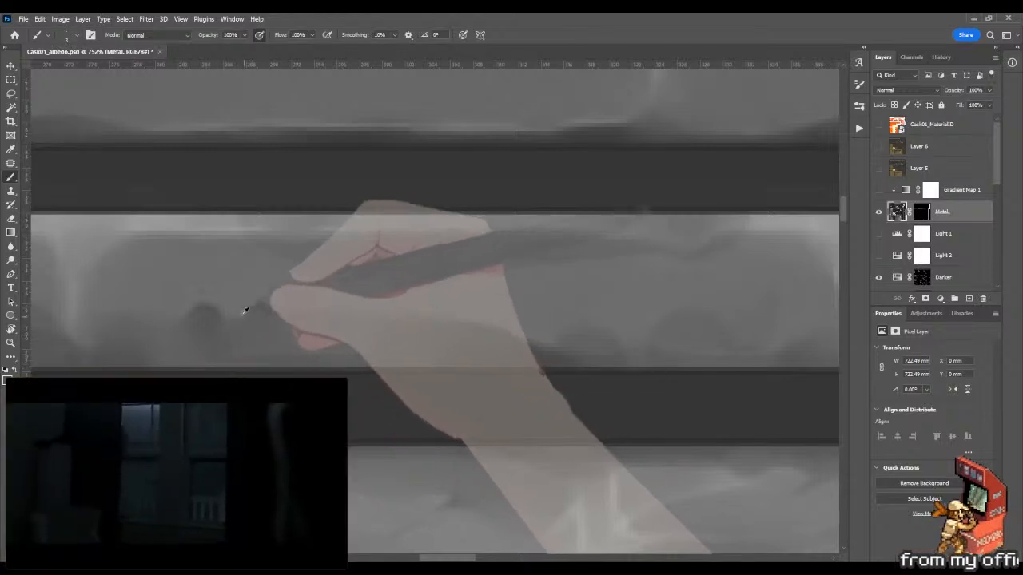
# Step: Touch up the grey gap between the two dark spots on the middle band with a very fine brush
pyautogui.press(']')
pyautogui.press(']')
pyautogui.press(']')
pyautogui.press(']')
pyautogui.press(']')
pyautogui.press('[')
pyautogui.press('[')
pyautogui.press('[')
pyautogui.press('[')
pyautogui.press('[')
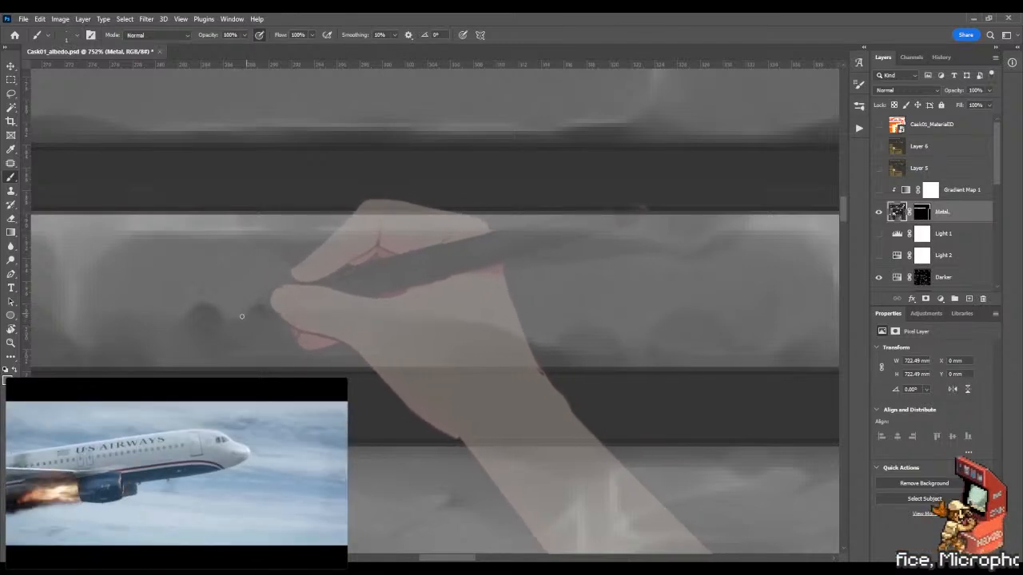
# Step: Paint a small pointed notch where the dark lower patch of the middle band tapers off, and blend it in
pyautogui.press('z')
pyautogui.moveTo(270, 313); pyautogui.dragTo(194, 318)
pyautogui.press('space')
pyautogui.moveTo(429, 328)
pyautogui.mouseDown()
pyautogui.moveTo(360, 333)
pyautogui.moveTo(431, 338)
pyautogui.mouseUp()
pyautogui.press('b')
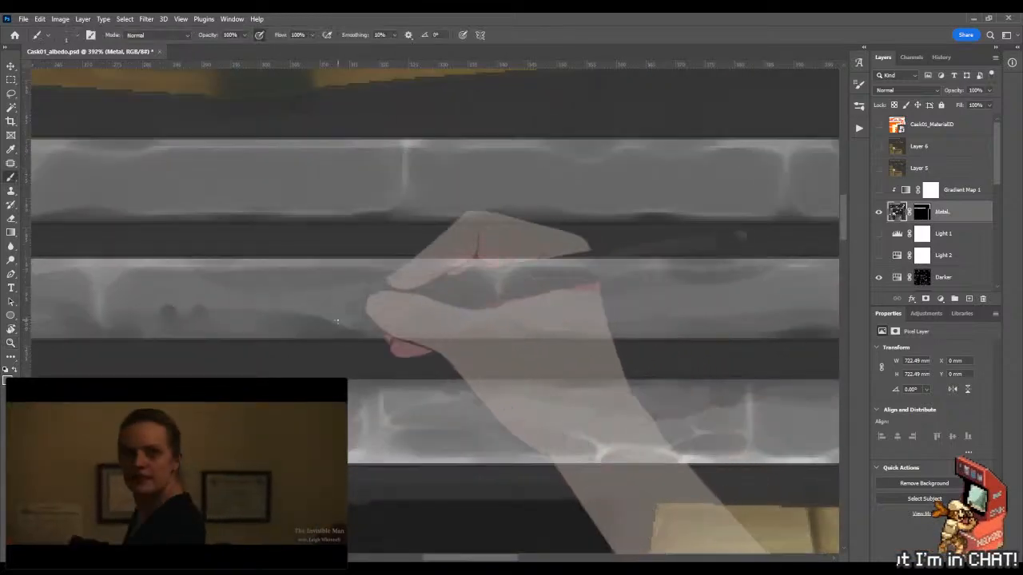
pyautogui.press('z')
pyautogui.moveTo(373, 302); pyautogui.dragTo(401, 304)
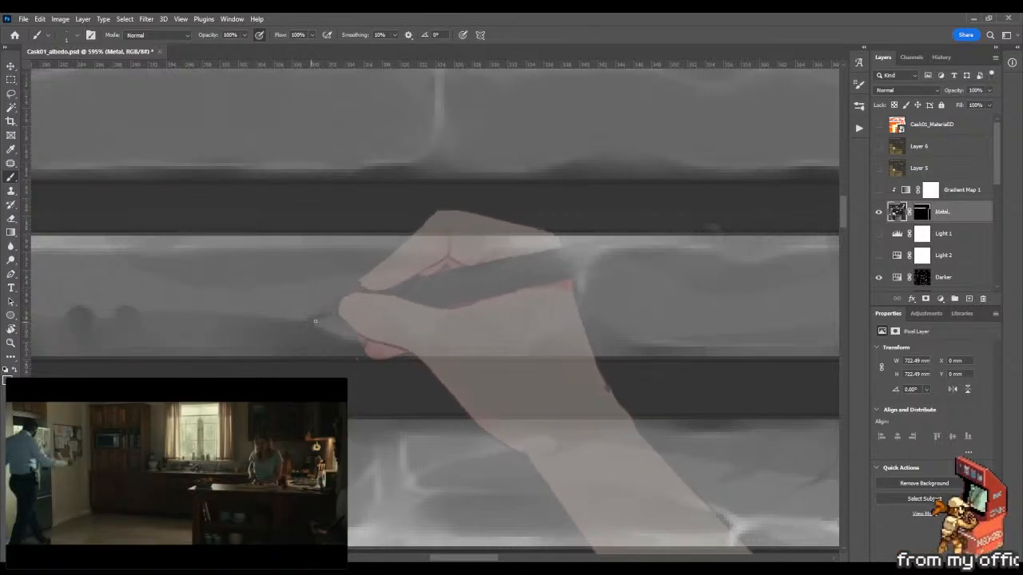
pyautogui.hotkey('shift', 'b')
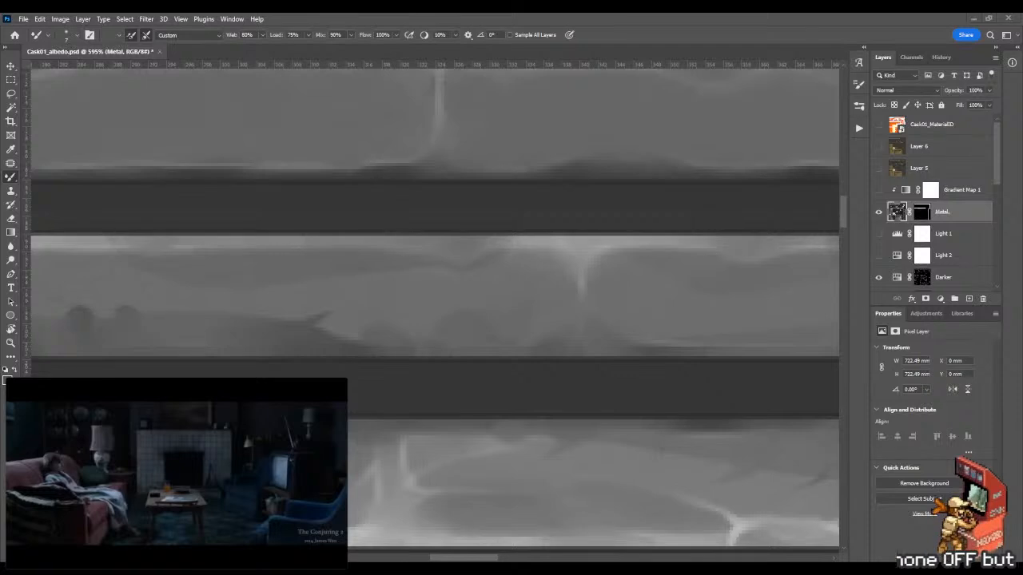
pyautogui.hotkey('shift', 'b')
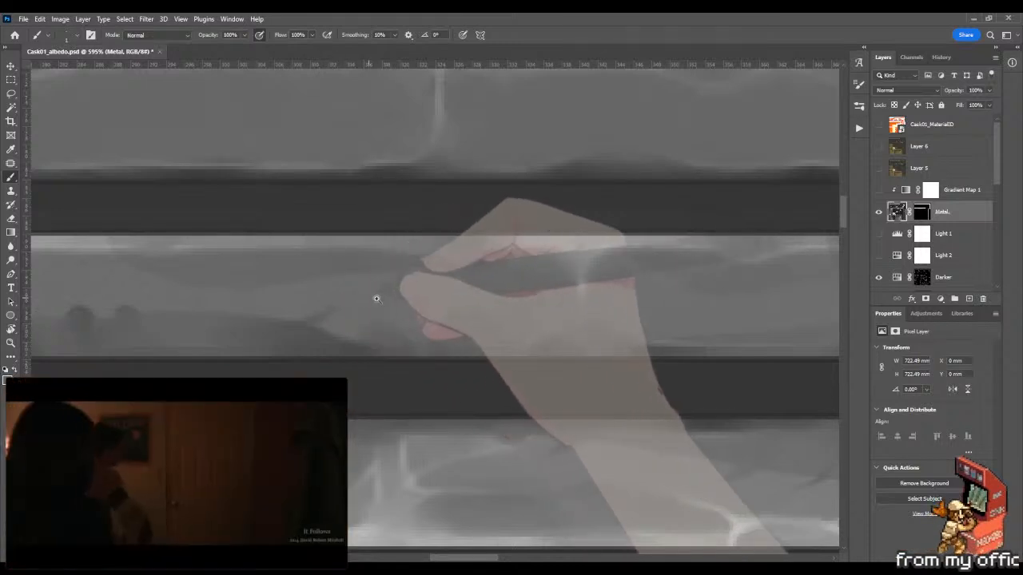
# Step: Refine the pointed notch's edges on the middle band with a smaller brush and the Mixer Brush
pyautogui.press('z')
pyautogui.click(318, 311)
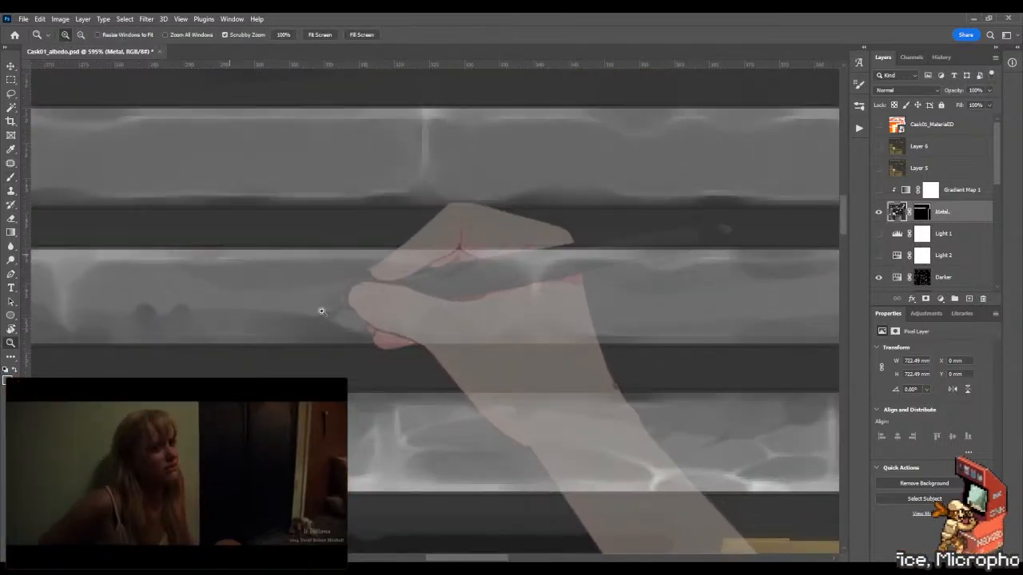
pyautogui.click(325, 311)
pyautogui.keyDown('alt'); pyautogui.click(325, 311); pyautogui.keyUp('alt')
pyautogui.press('b')
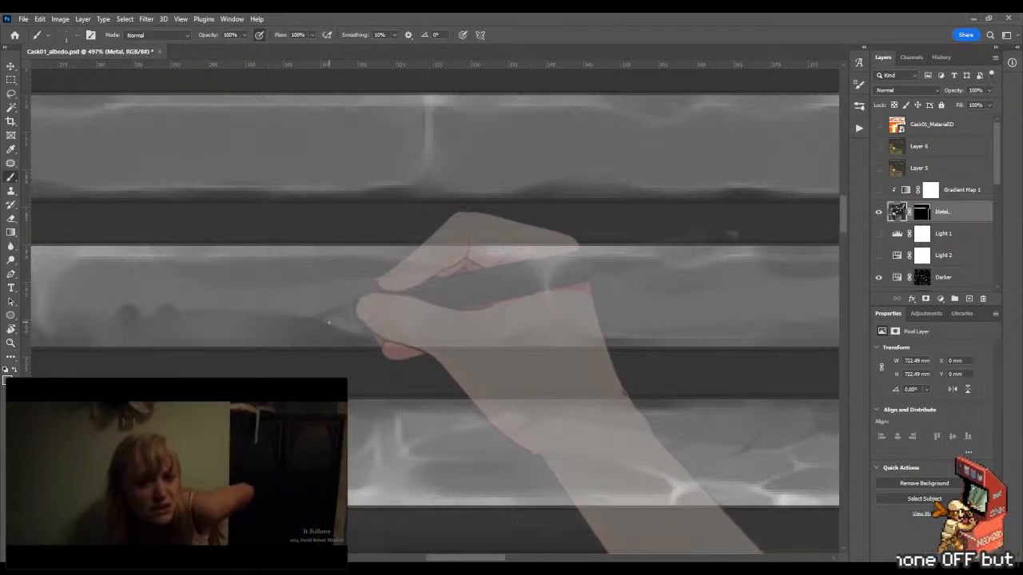
pyautogui.press('[')
pyautogui.press('[')
pyautogui.press('[')
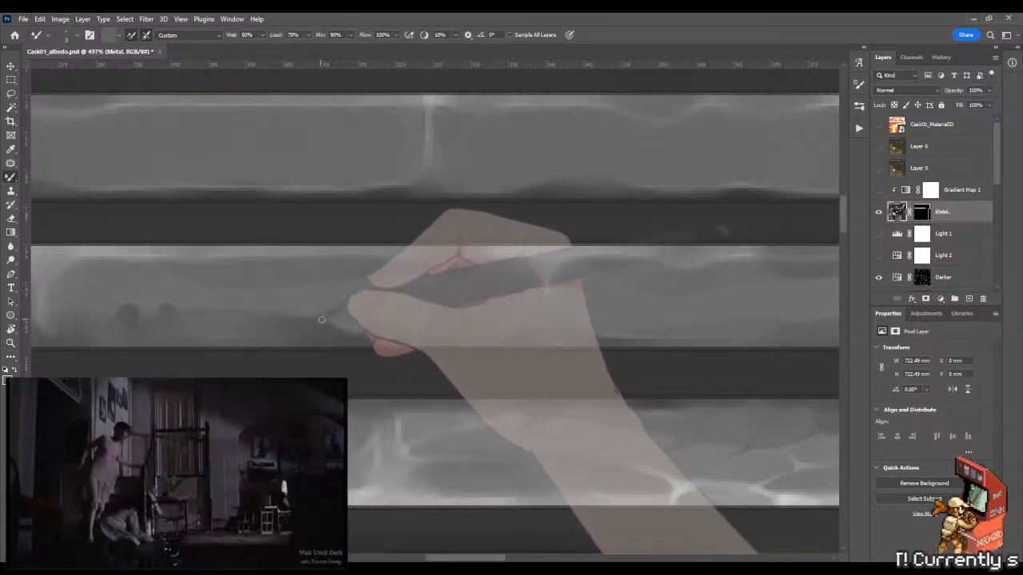
# Step: Shade the lower edge of the middle band's next section, past the vertical highlight, and blend it with the Mixer Brush
pyautogui.moveTo(463, 333); pyautogui.dragTo(343, 329)
pyautogui.moveTo(521, 275); pyautogui.dragTo(342, 298)
pyautogui.hotkey('shift', 'b')
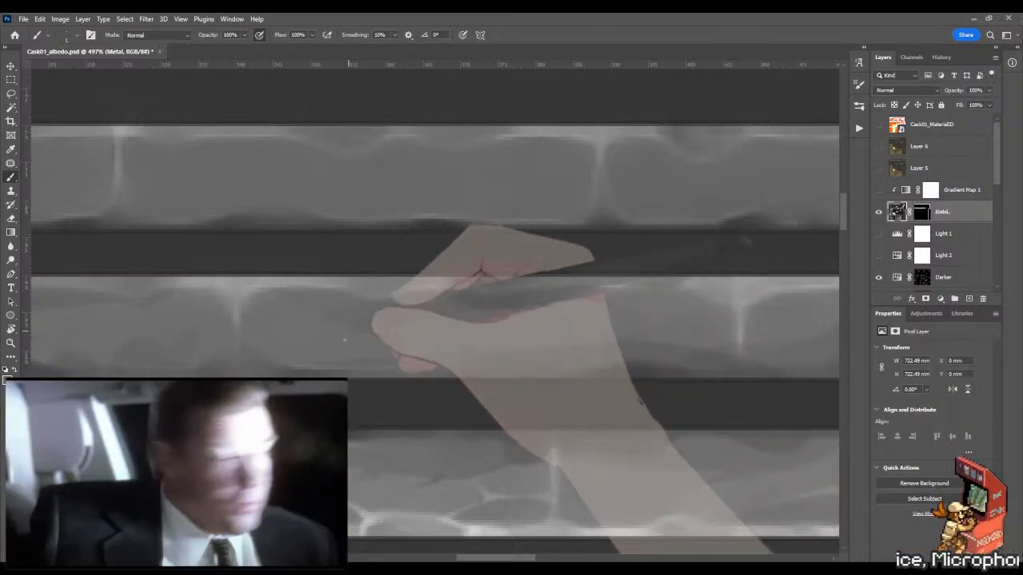
pyautogui.hotkey('shift', 'b')
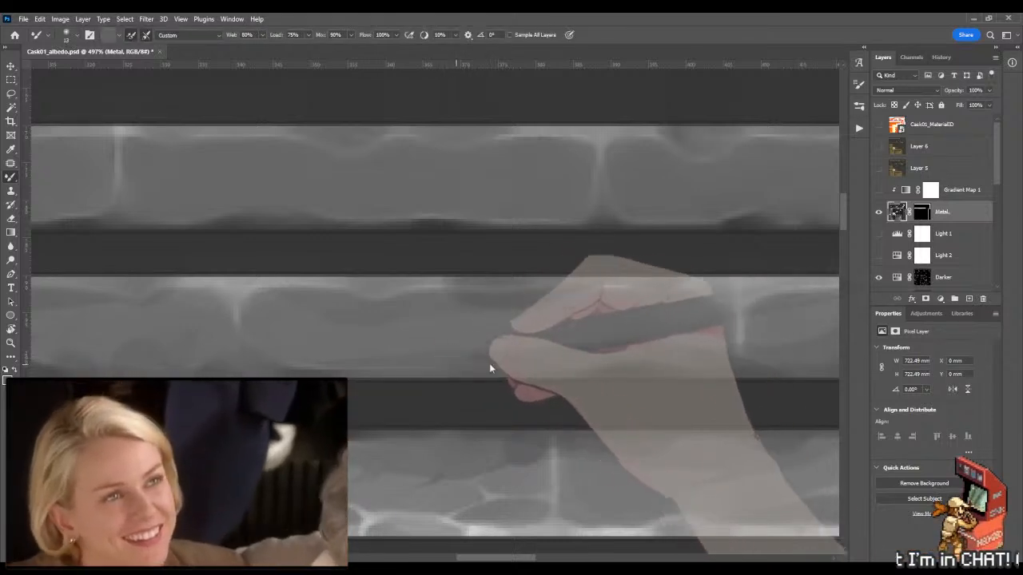
pyautogui.moveTo(538, 372); pyautogui.dragTo(411, 354)
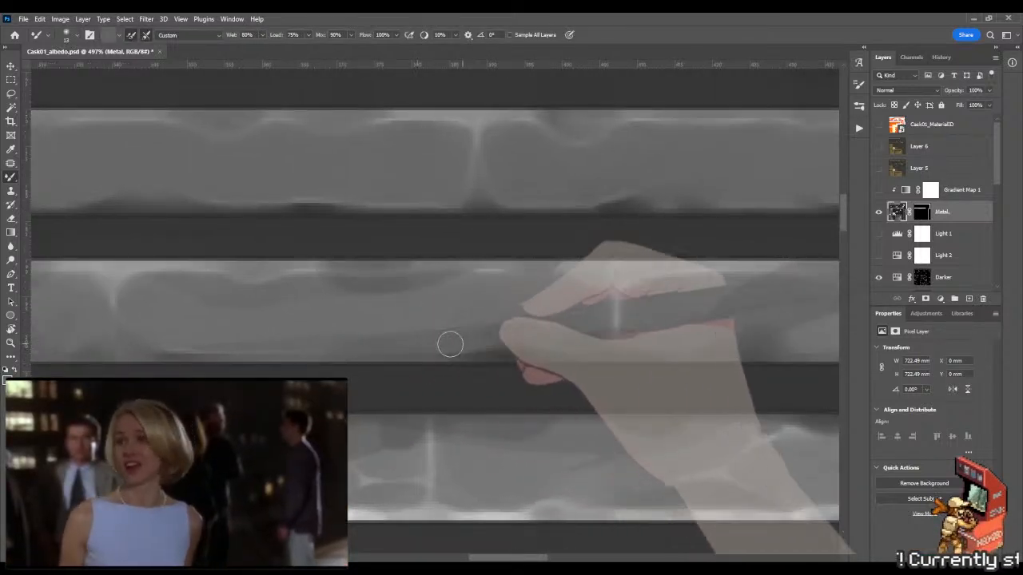
# Step: Touch up the middle band's upper edge and the dark patch beneath it with short sampled-grey strokes
pyautogui.hotkey('shift', 'b')
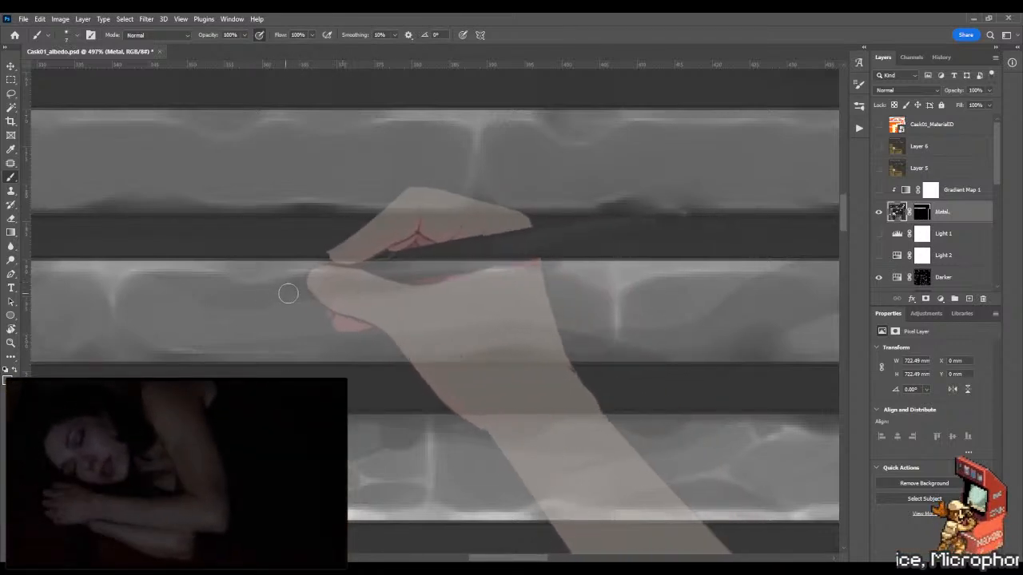
pyautogui.hotkey('shift', 'b')
pyautogui.hotkey('shift', 'b')
pyautogui.moveTo(308, 263); pyautogui.dragTo(302, 269)
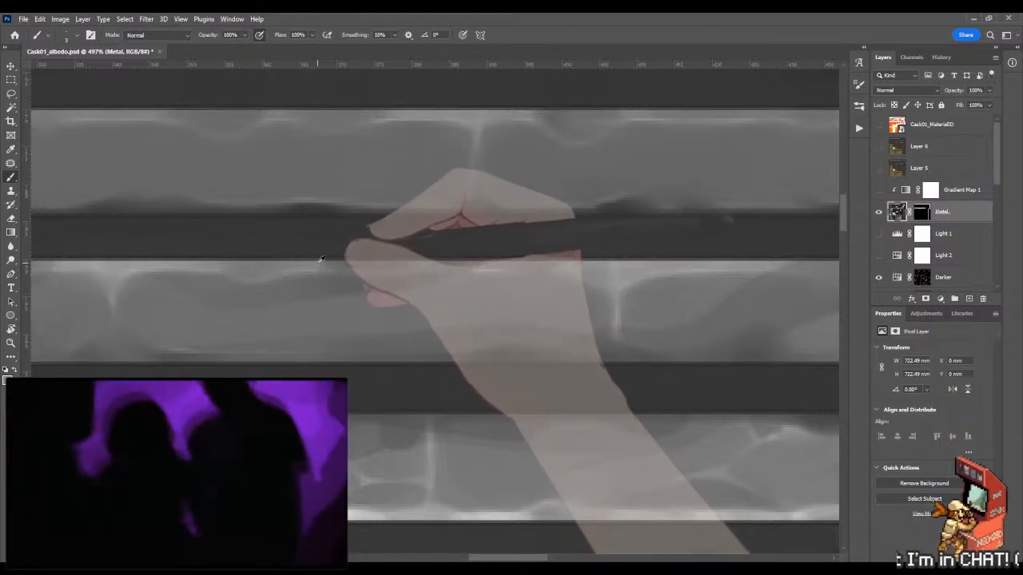
pyautogui.moveTo(317, 264); pyautogui.dragTo(326, 264)
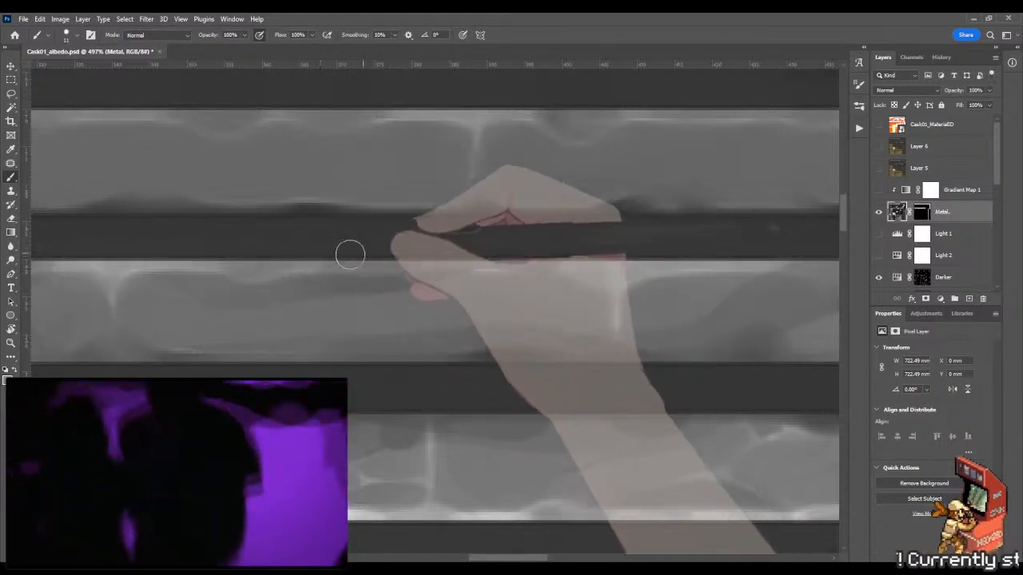
# Step: Blend the broad dark diagonal shading farther along the middle band, between the next two vertical highlights
pyautogui.press('z')
pyautogui.moveTo(389, 250)
pyautogui.mouseDown()
pyautogui.moveTo(329, 256)
pyautogui.moveTo(369, 258)
pyautogui.mouseUp()
pyautogui.moveTo(440, 260); pyautogui.dragTo(252, 263)
pyautogui.moveTo(377, 264); pyautogui.dragTo(436, 274)
pyautogui.press('b')
pyautogui.hotkey('shift', 'b')
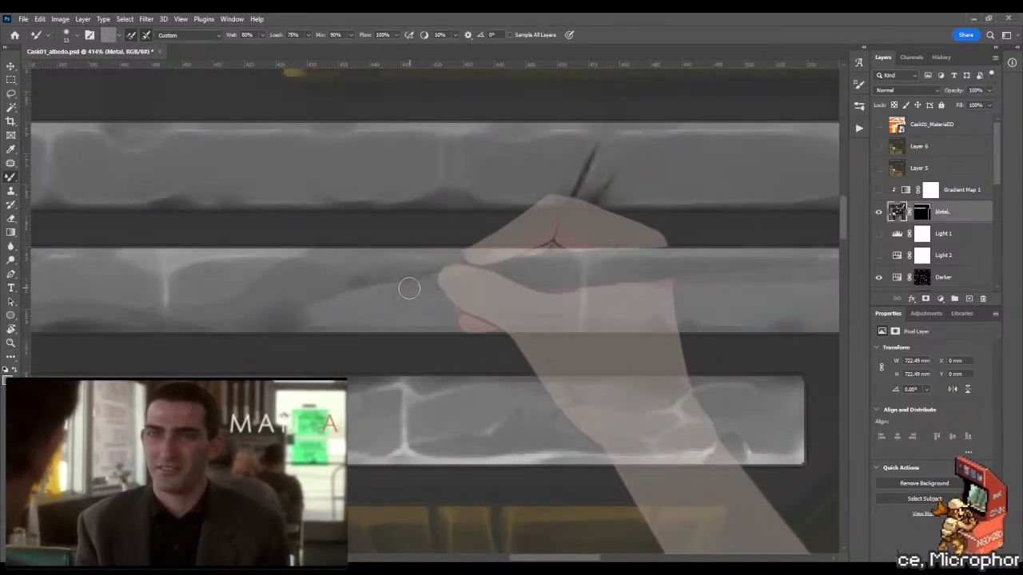
pyautogui.hotkey('shift', 'b')
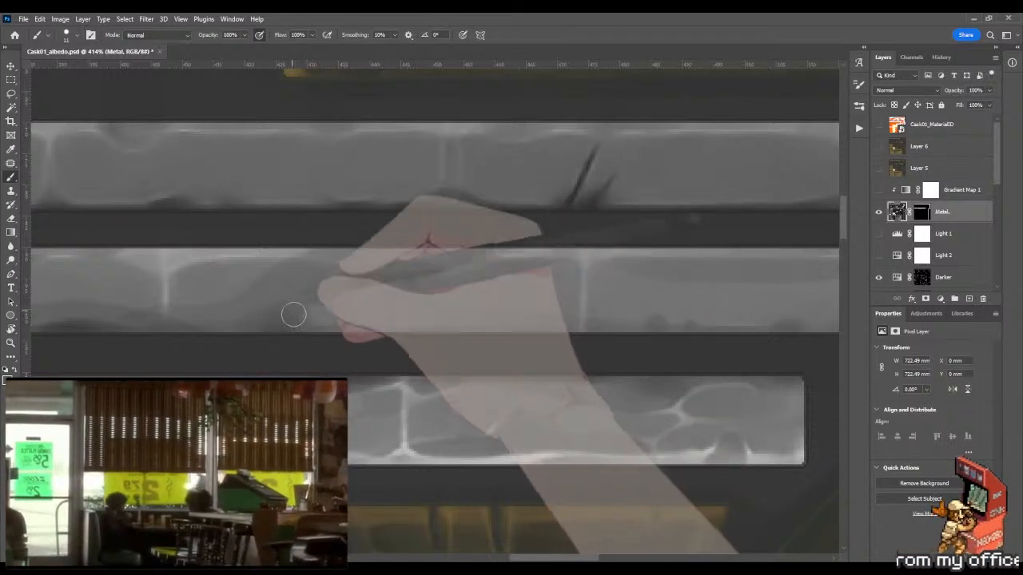
# Step: Define the dark diagonal shading against the light patch below it, using the Brush and Mixer Brush tools
pyautogui.press('z')
pyautogui.moveTo(293, 312); pyautogui.dragTo(377, 311)
pyautogui.press('b')
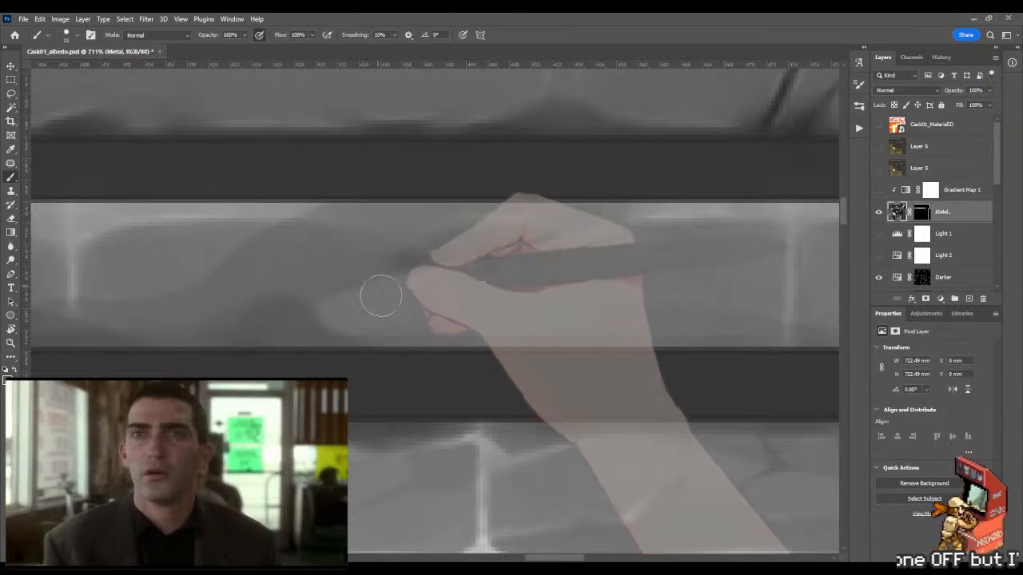
pyautogui.hotkey('shift', 'b')
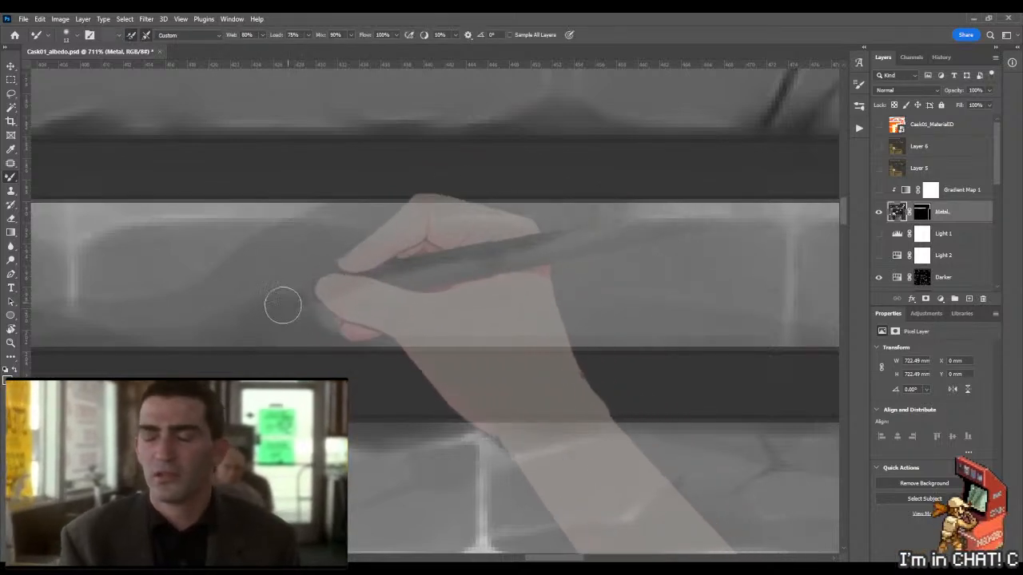
pyautogui.hotkey('shift', 'b')
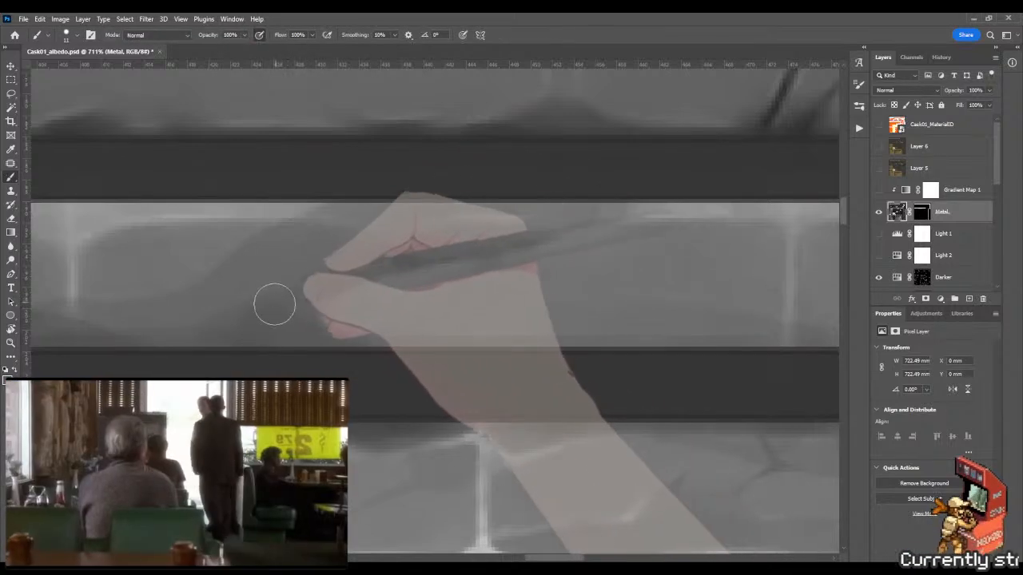
pyautogui.moveTo(286, 296)
pyautogui.mouseDown()
pyautogui.moveTo(257, 302)
pyautogui.moveTo(297, 301)
pyautogui.mouseUp()
pyautogui.moveTo(402, 259); pyautogui.dragTo(393, 262)
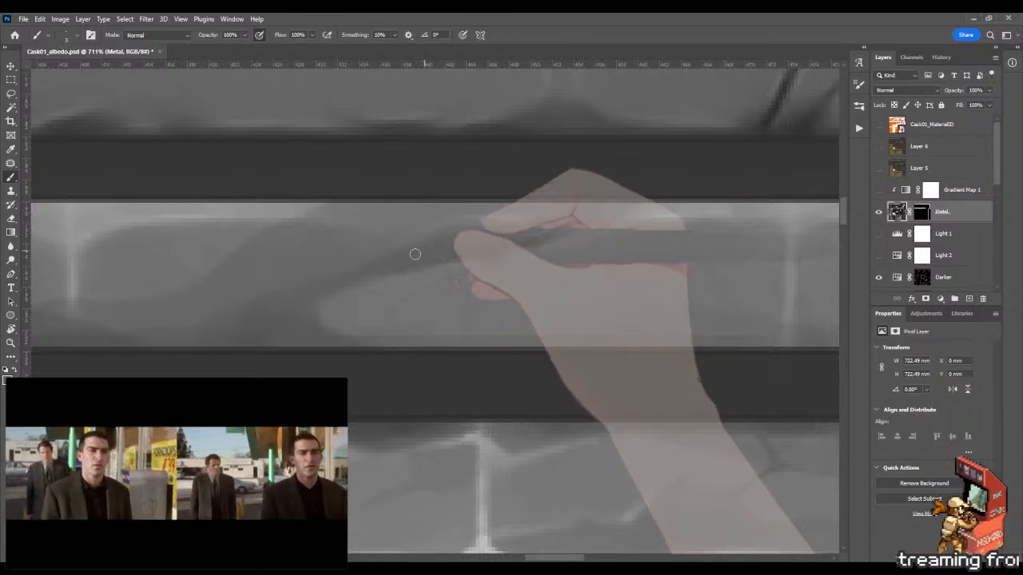
# Step: Refine the dark diagonal shading on the middle band, alternating Mixer Brush blending with fine sampled-grey brush strokes around its lower end
pyautogui.hotkey('shift', 'b')
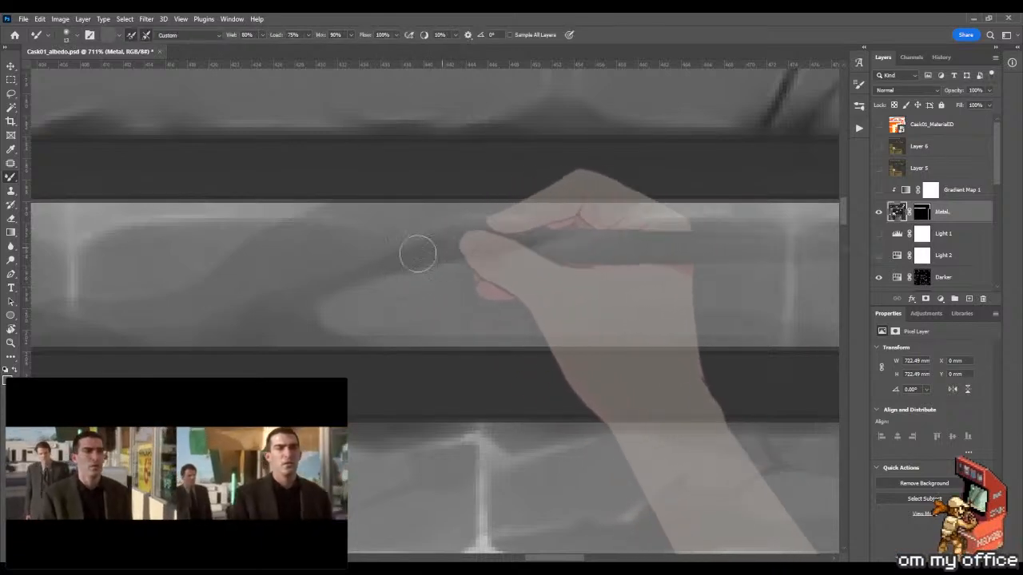
pyautogui.moveTo(418, 255)
pyautogui.mouseDown()
pyautogui.moveTo(477, 242)
pyautogui.moveTo(447, 252)
pyautogui.mouseUp()
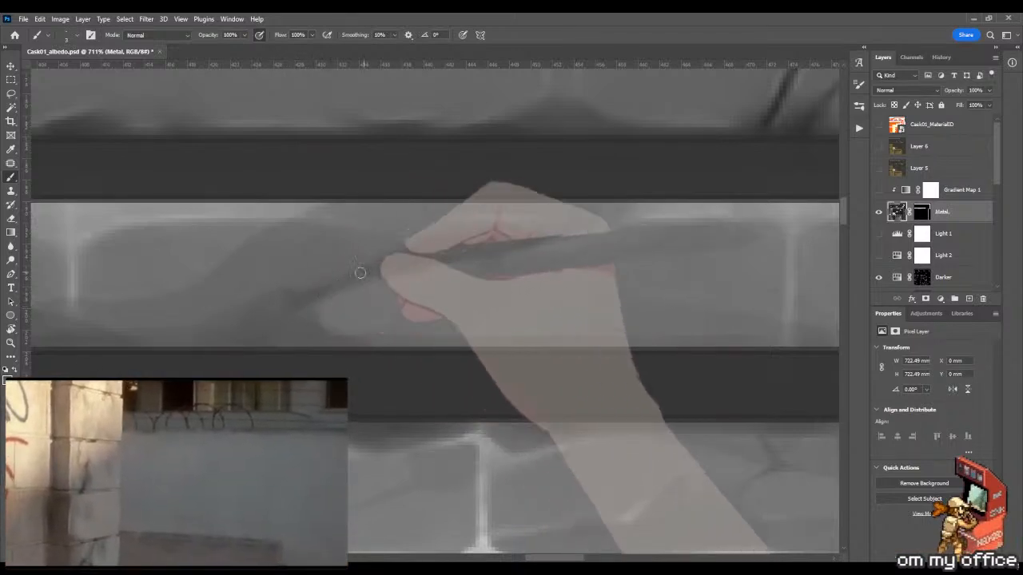
pyautogui.hotkey('shift', 'b')
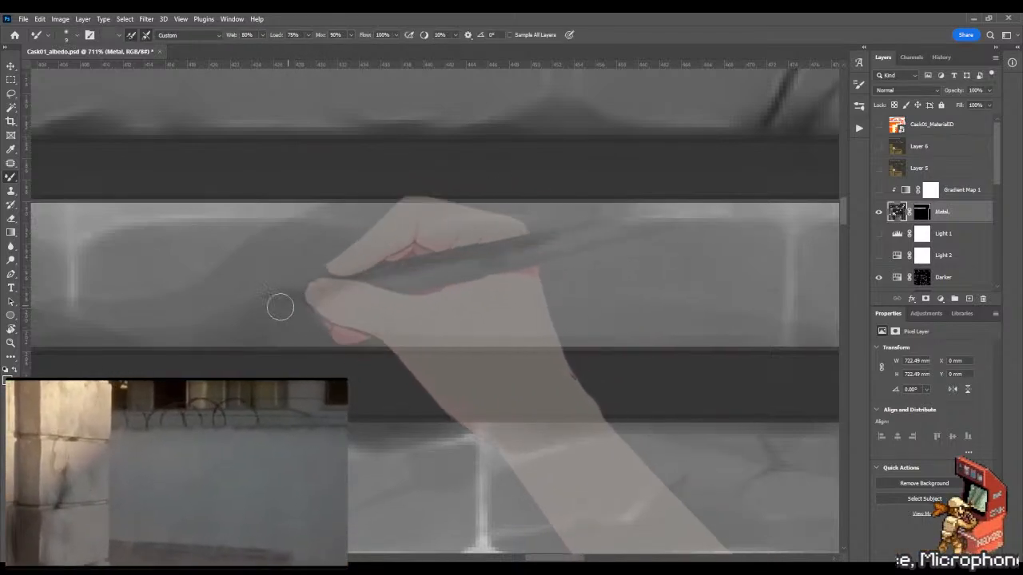
pyautogui.hotkey('shift', 'b')
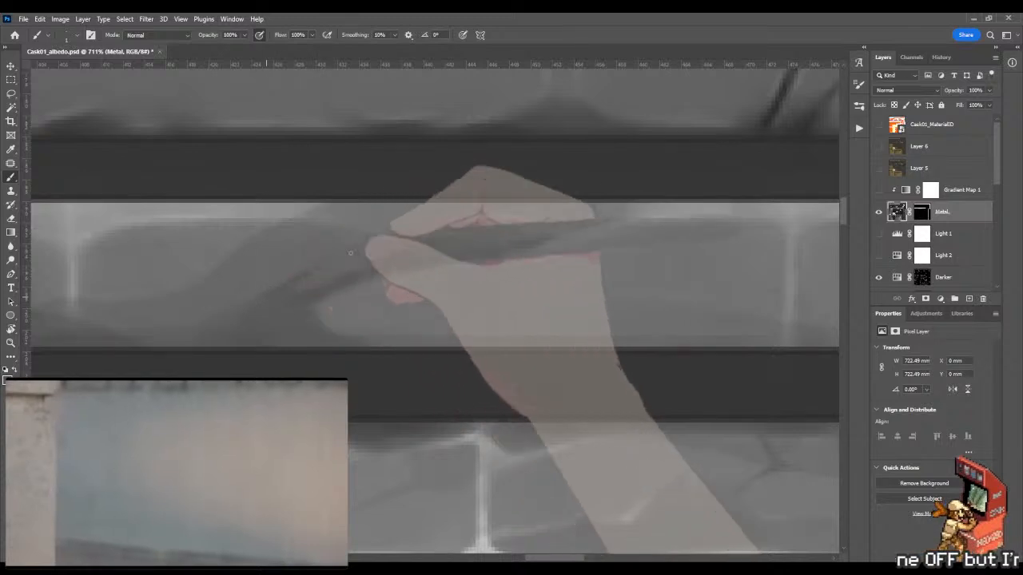
pyautogui.hotkey('shift', 'b')
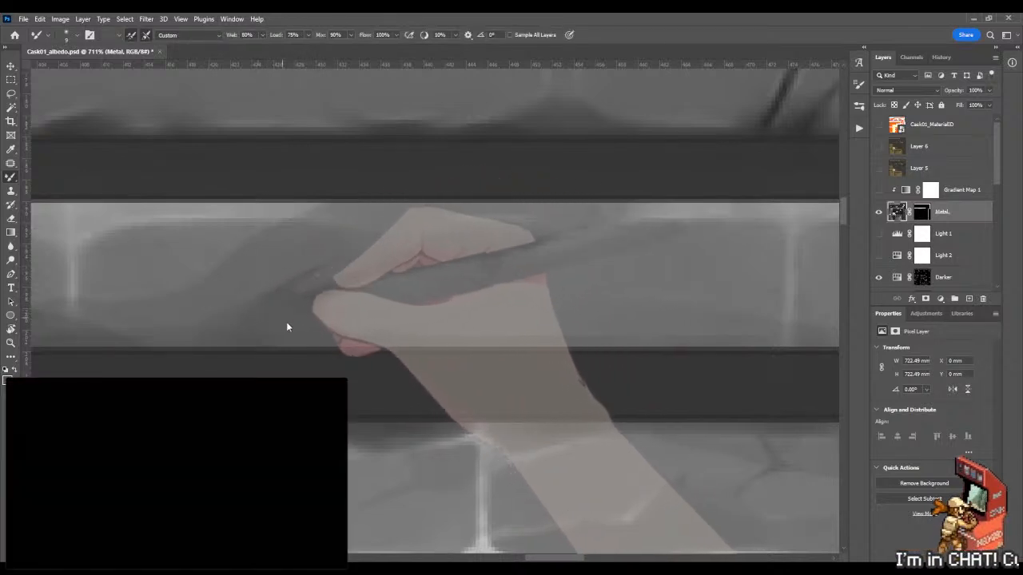
pyautogui.hotkey('shift', 'b')
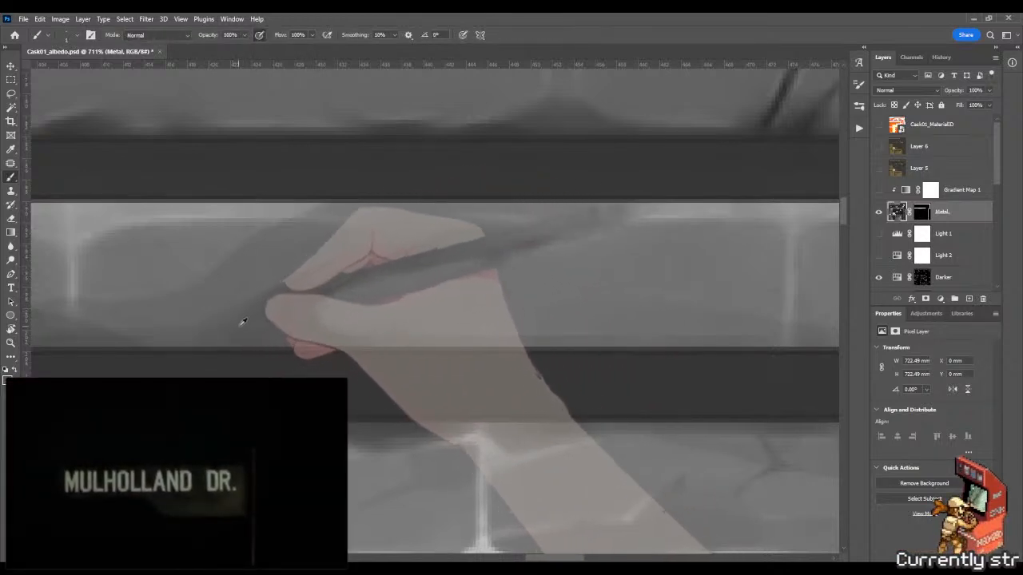
pyautogui.keyDown('alt'); pyautogui.rightClick(247, 319); pyautogui.keyUp('alt')
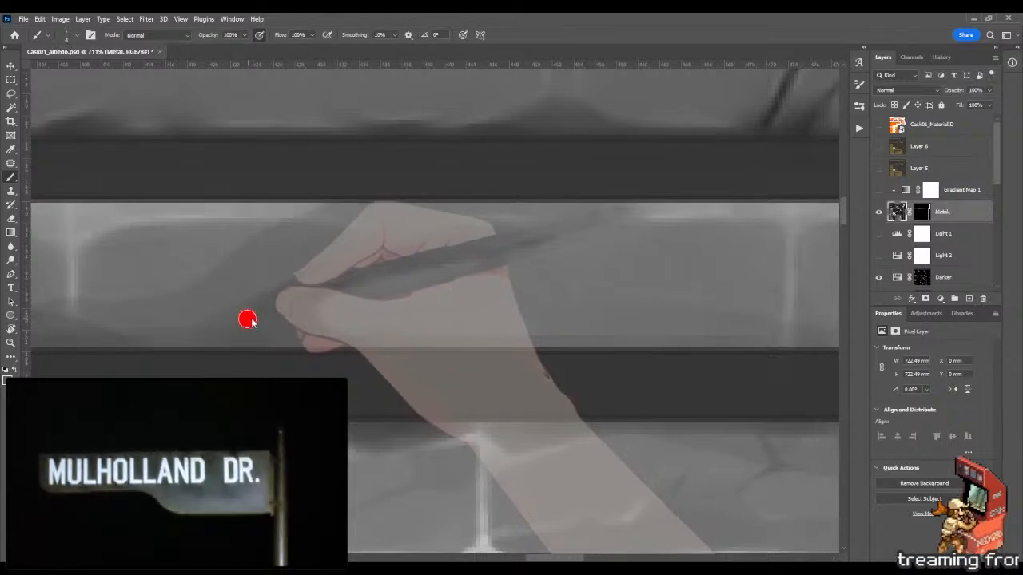
# Step: Paint and blend the upper end of the dark diagonal shading, where it tapers toward the middle band's next vertical highlight
pyautogui.press('z')
pyautogui.moveTo(198, 367); pyautogui.dragTo(160, 373)
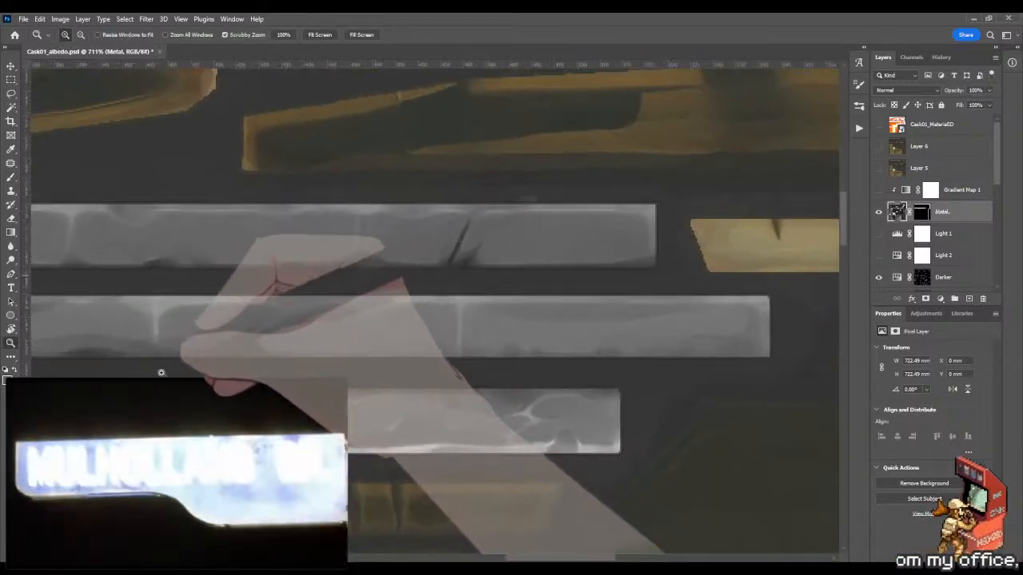
pyautogui.moveTo(229, 366)
pyautogui.mouseDown()
pyautogui.moveTo(484, 370)
pyautogui.moveTo(282, 372)
pyautogui.mouseUp()
pyautogui.moveTo(381, 315); pyautogui.dragTo(427, 308)
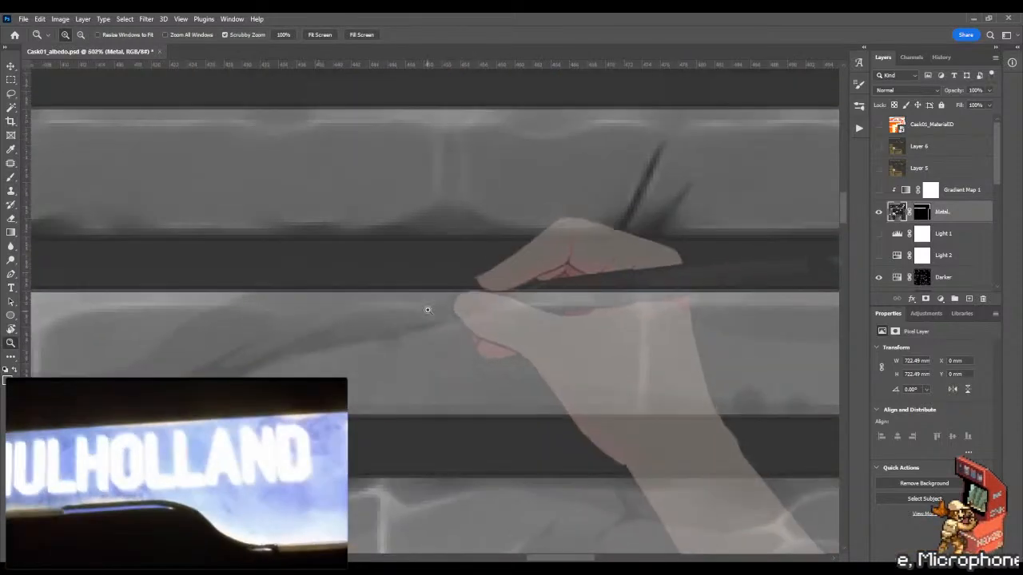
pyautogui.press('b')
pyautogui.hotkey('shift', 'b')
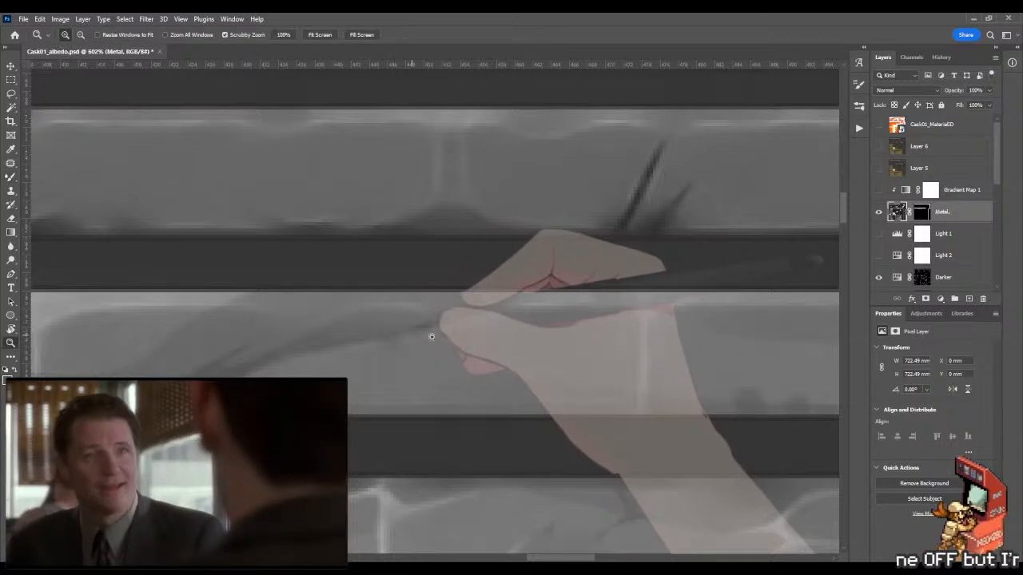
pyautogui.scroll(1, 389, 329)
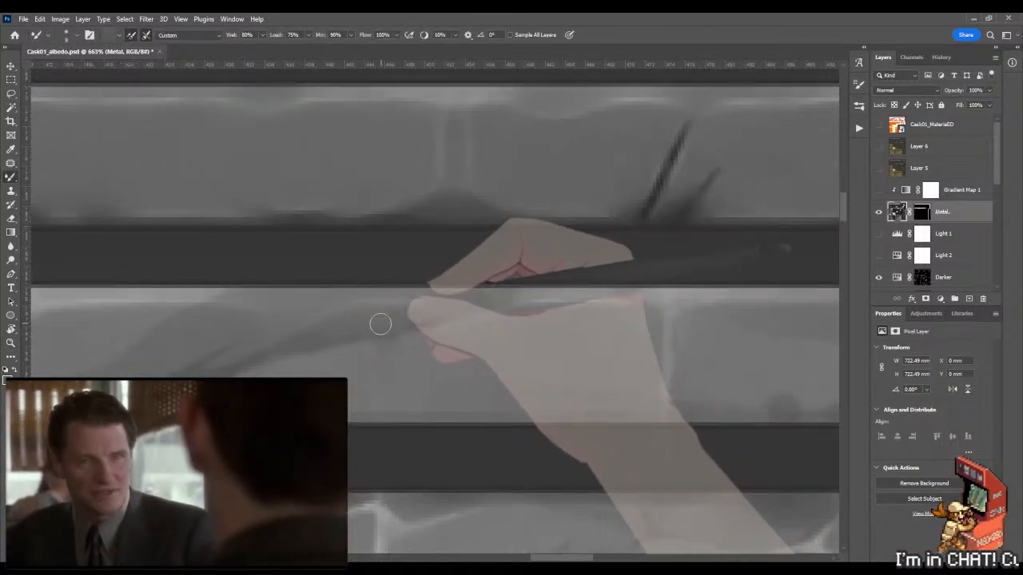
pyautogui.hotkey('shift', 'b')
pyautogui.moveTo(384, 339); pyautogui.dragTo(342, 337)
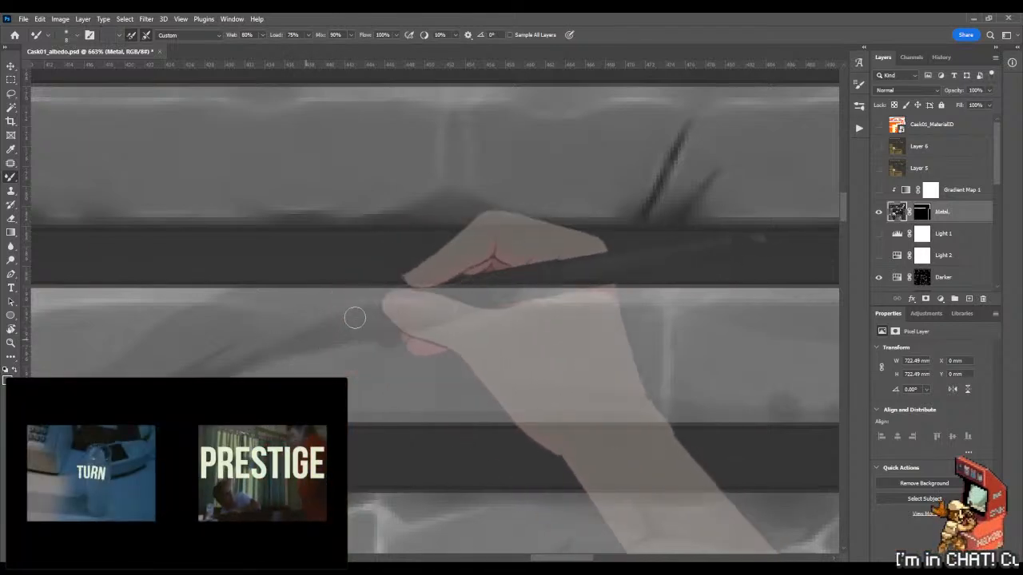
pyautogui.hotkey('shift', 'b')
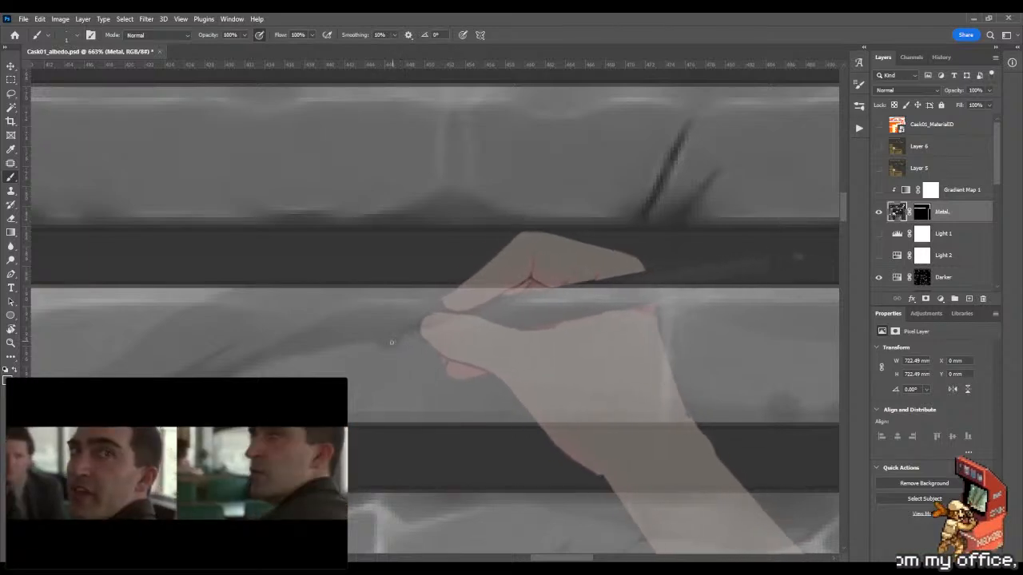
# Step: Touch up the light patch beneath the dark diagonal shading with sampled-grey brush strokes near the middle band's lower edge
pyautogui.press('z')
pyautogui.moveTo(396, 343); pyautogui.dragTo(356, 355)
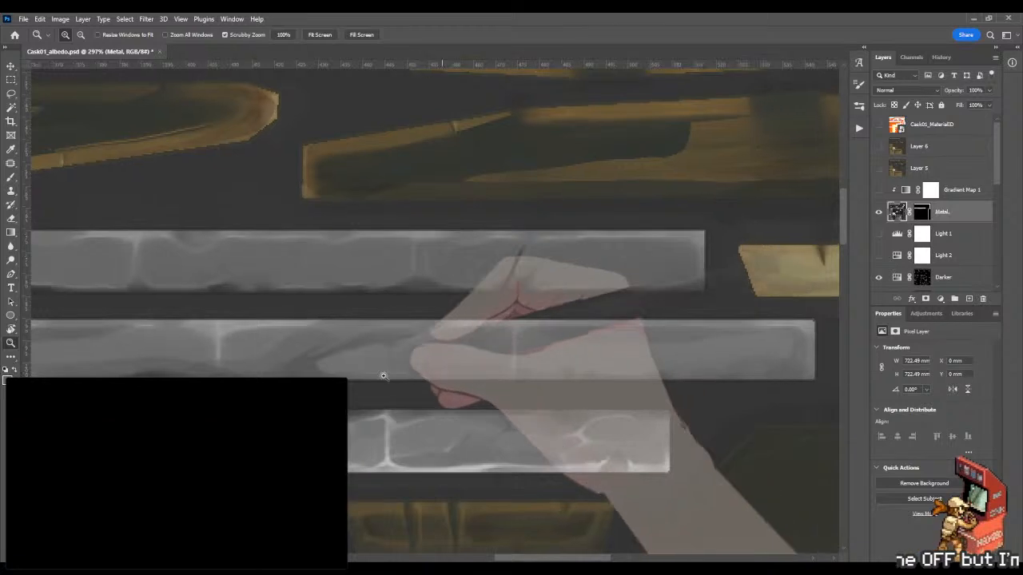
pyautogui.moveTo(430, 376); pyautogui.dragTo(479, 377)
pyautogui.press('b')
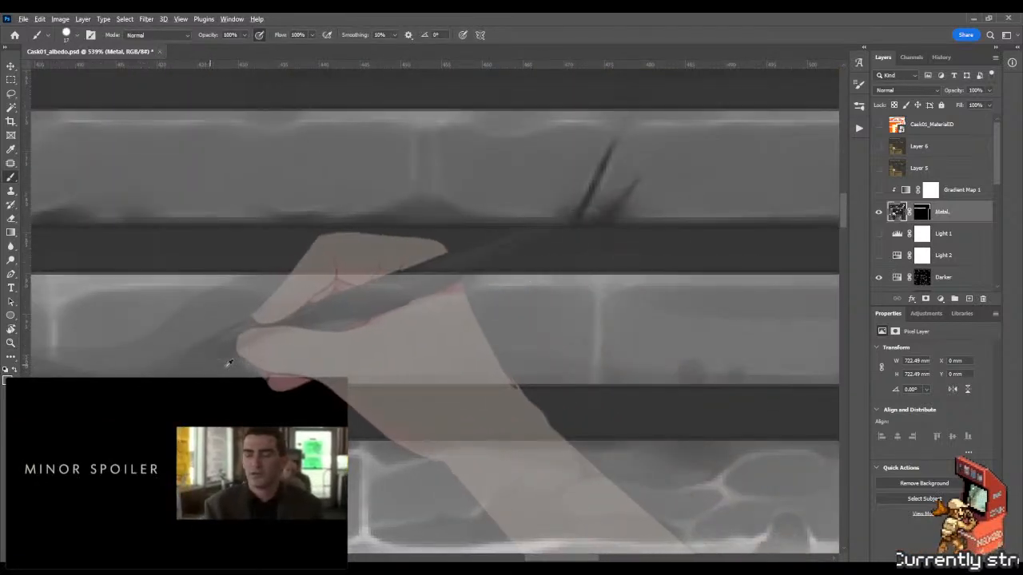
pyautogui.click(352, 388)
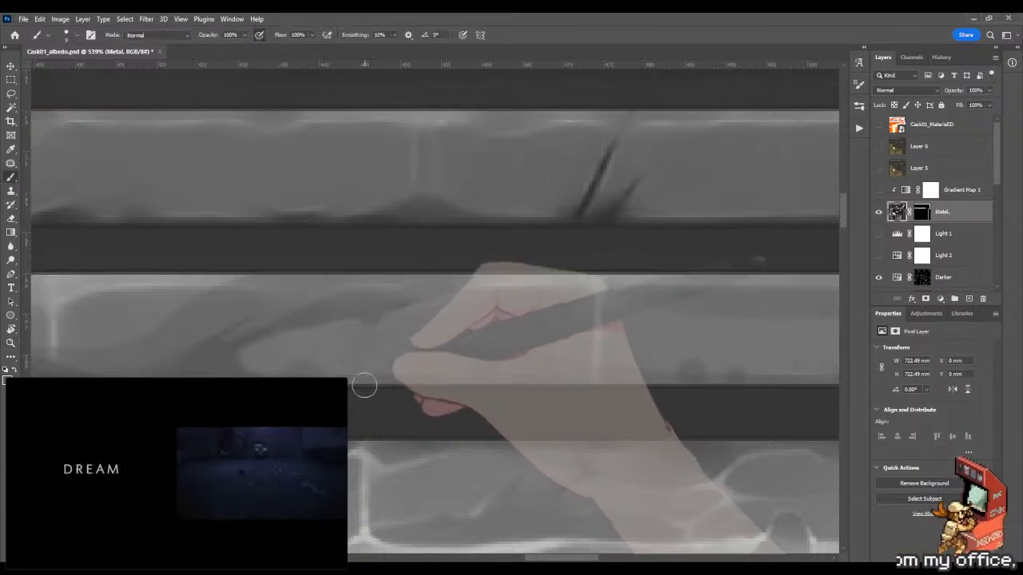
pyautogui.scroll(1, 381, 406)
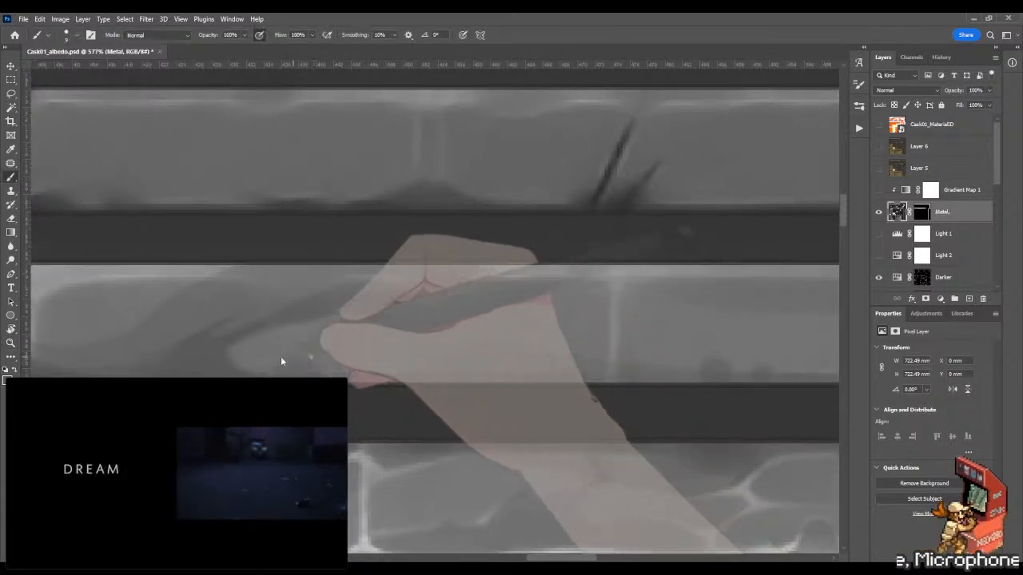
pyautogui.press('z')
pyautogui.scroll(2, 301, 364)
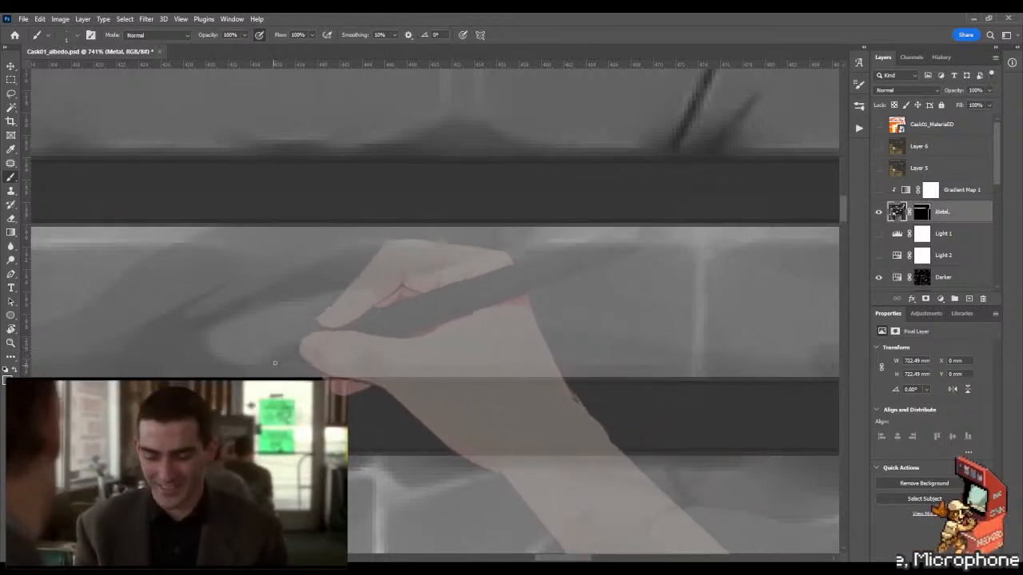
# Step: Blend the light patch's rounded end and lower edge into the surrounding dark shading with the Brush and Mixer Brush
pyautogui.hotkey('shift', 'b')
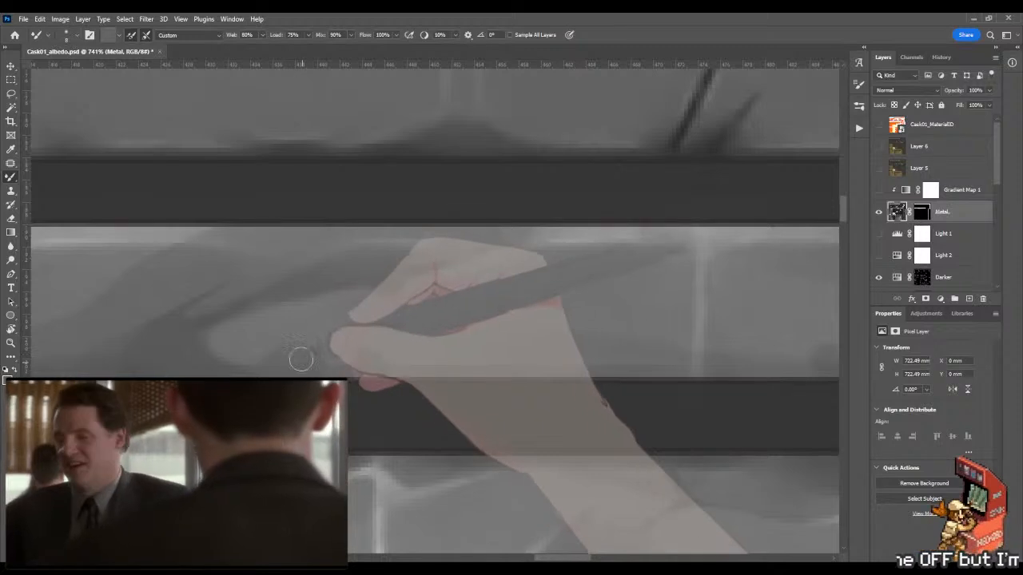
pyautogui.hotkey('shift', 'b')
pyautogui.moveTo(191, 350)
pyautogui.mouseDown()
pyautogui.moveTo(208, 361)
pyautogui.moveTo(177, 351)
pyautogui.mouseUp()
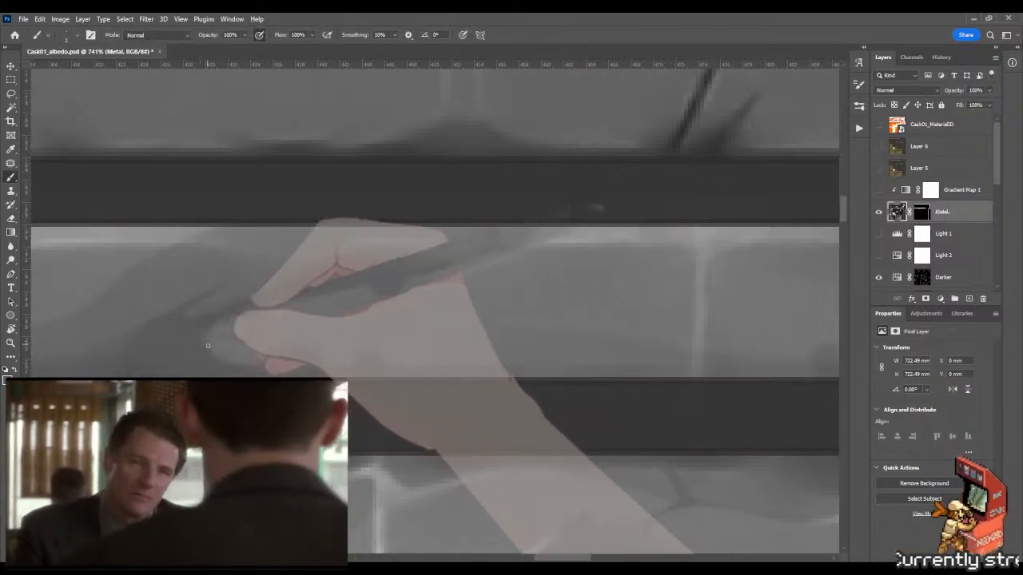
pyautogui.hotkey('shift', 'b')
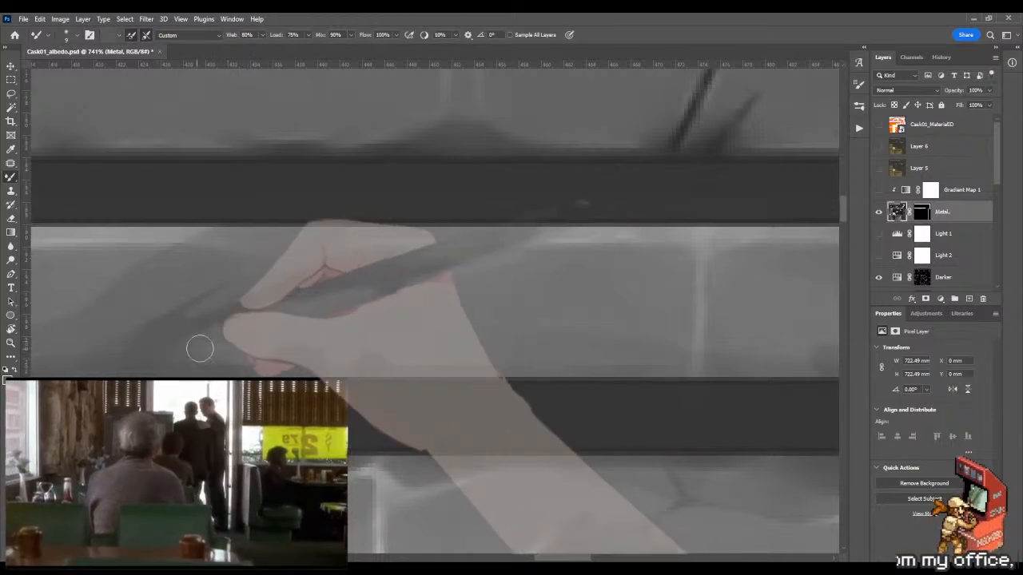
pyautogui.moveTo(200, 348)
pyautogui.mouseDown()
pyautogui.moveTo(214, 347)
pyautogui.moveTo(167, 361)
pyautogui.moveTo(239, 342)
pyautogui.moveTo(153, 367)
pyautogui.mouseUp()
# Step: Paint soft dark spots along the lower edge of the middle band's end section, past the last vertical highlight
pyautogui.hotkey('ctrl', 'space')
pyautogui.moveTo(363, 347); pyautogui.dragTo(418, 349)
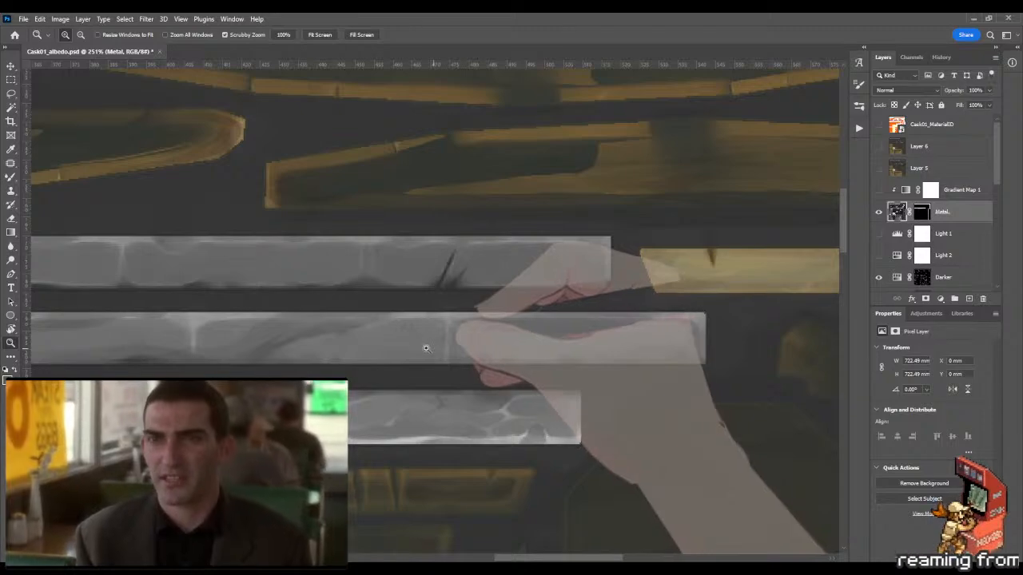
pyautogui.moveTo(421, 346); pyautogui.dragTo(460, 327)
pyautogui.moveTo(356, 296); pyautogui.dragTo(286, 321)
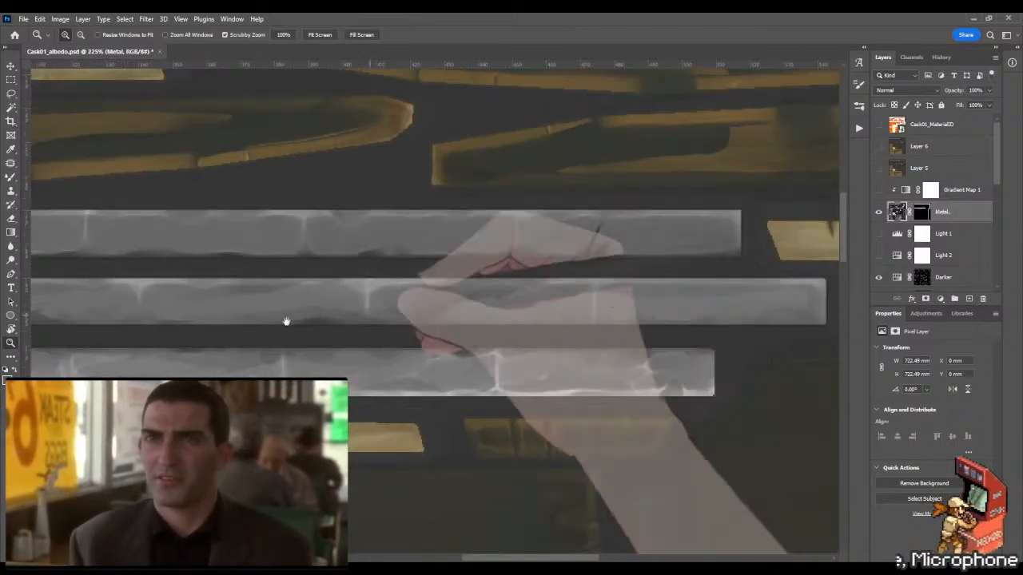
pyautogui.moveTo(438, 311); pyautogui.dragTo(197, 332)
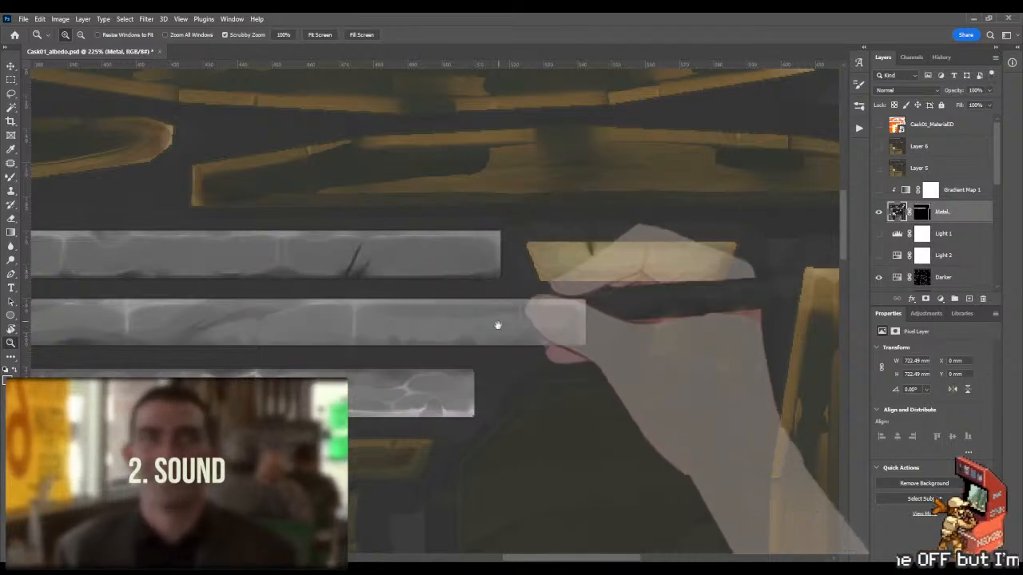
pyautogui.moveTo(418, 300)
pyautogui.mouseDown()
pyautogui.moveTo(493, 308)
pyautogui.moveTo(445, 325)
pyautogui.mouseUp()
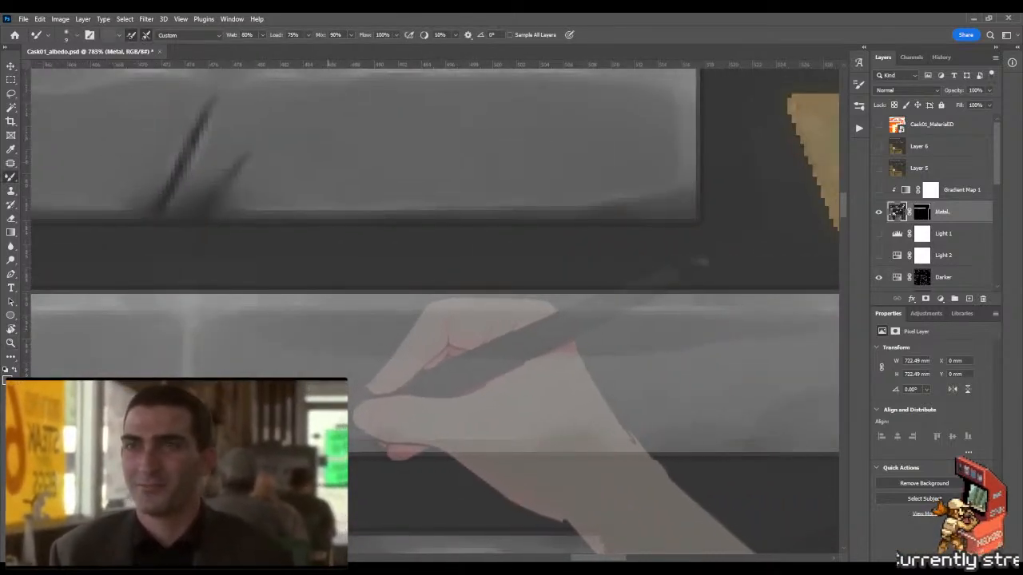
pyautogui.hotkey('shift', 'b')
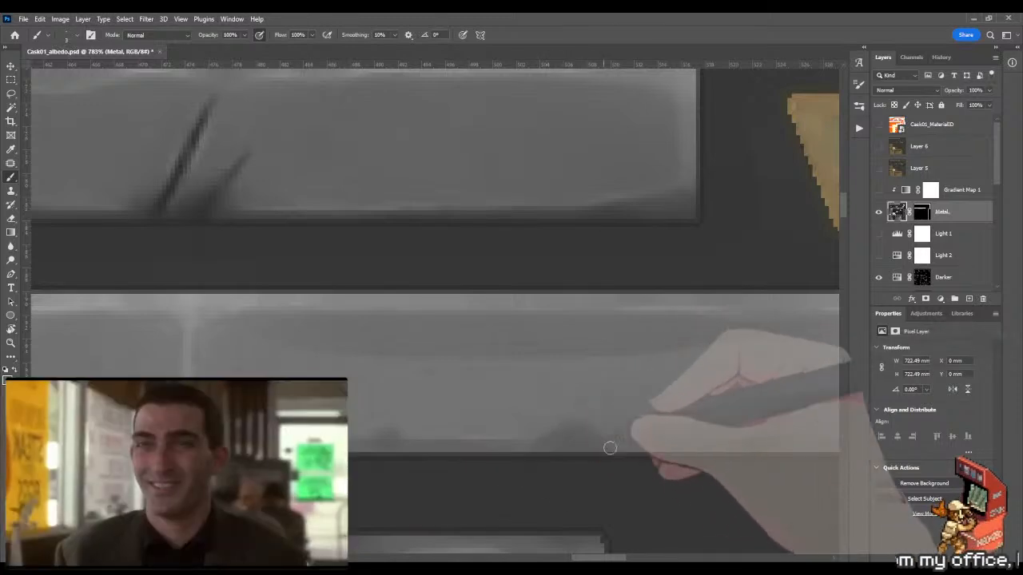
# Step: Paint a curved darker patch near the lower corner of the middle band's far end and soften it with the Mixer Brush
pyautogui.moveTo(644, 445); pyautogui.dragTo(341, 416)
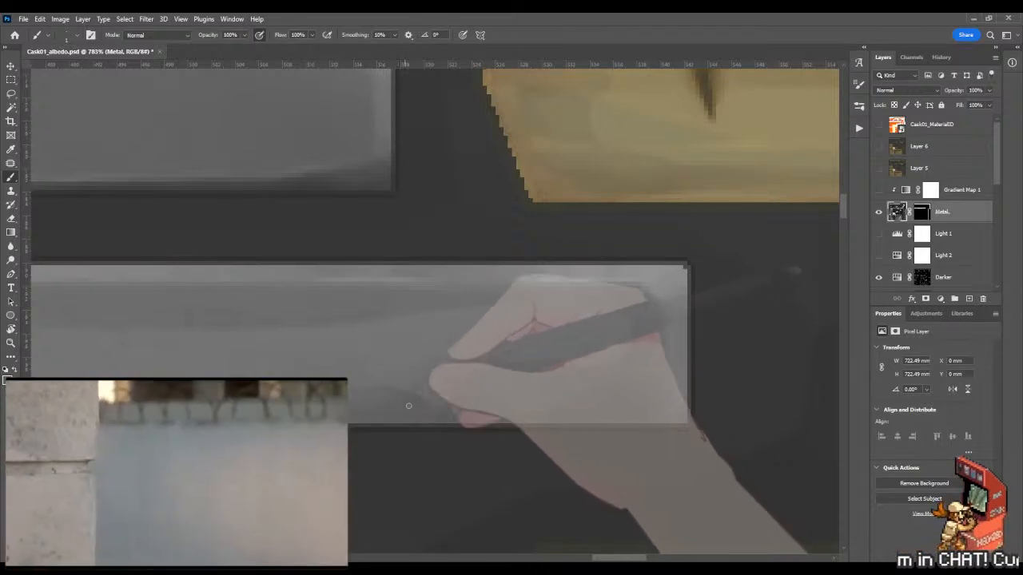
pyautogui.hotkey('shift', 'b')
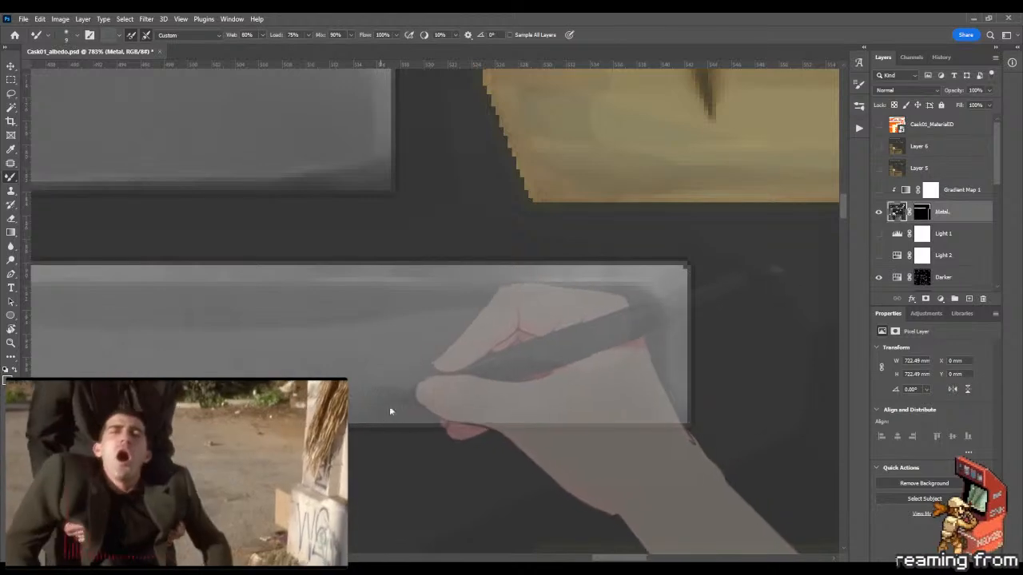
pyautogui.hotkey('shift', 'b')
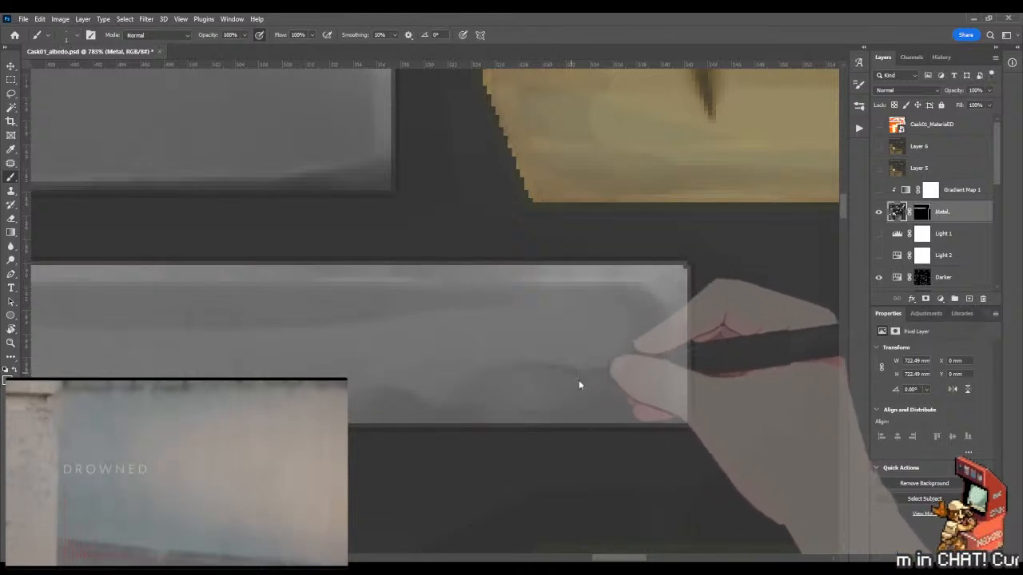
pyautogui.hotkey('shift', 'b')
pyautogui.hotkey('shift', 'b')
pyautogui.hotkey('shift', 'b')
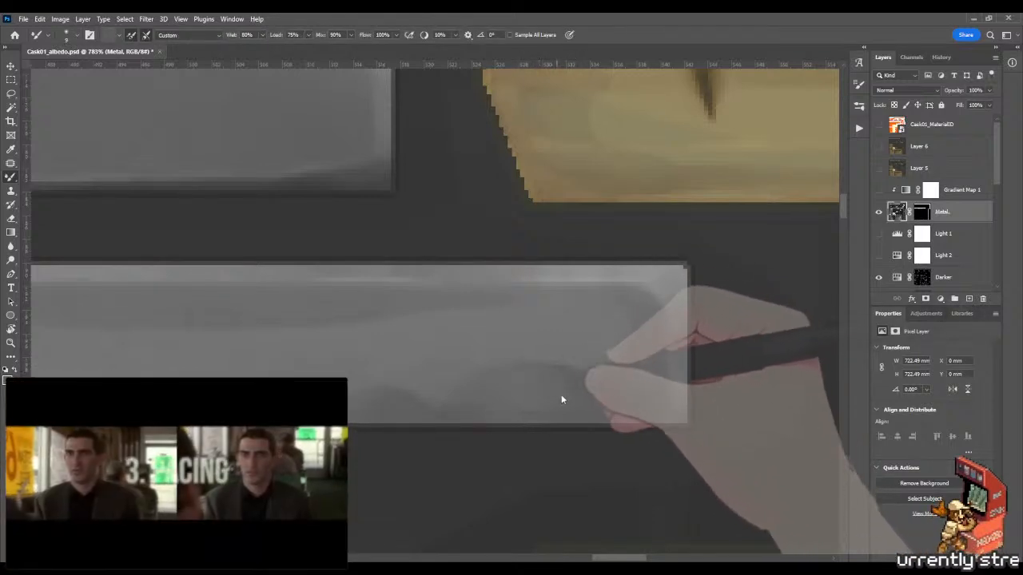
pyautogui.press('z')
pyautogui.moveTo(584, 406)
pyautogui.mouseDown()
pyautogui.moveTo(498, 405)
pyautogui.moveTo(582, 406)
pyautogui.mouseUp()
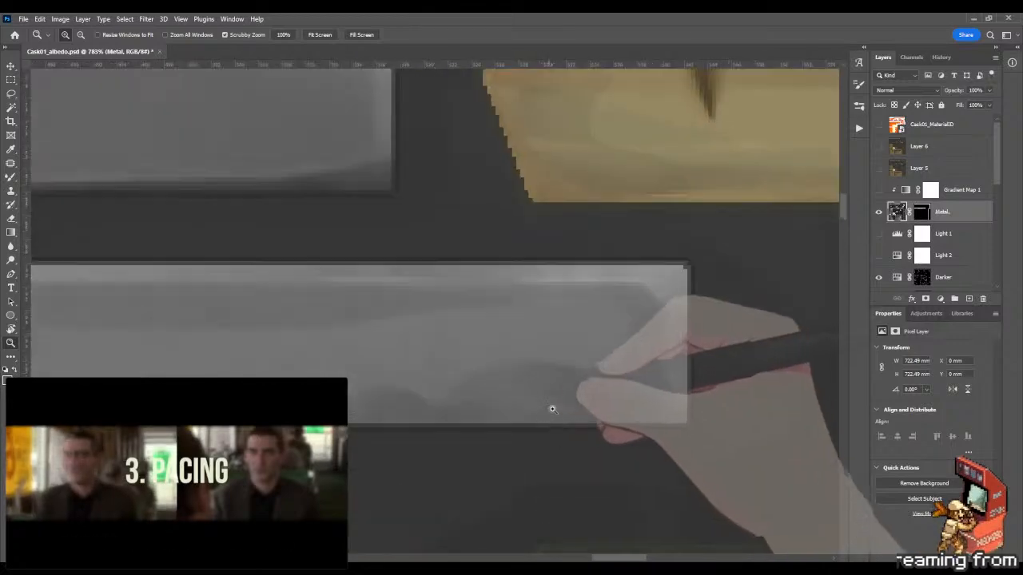
pyautogui.press('b')
pyautogui.press('z')
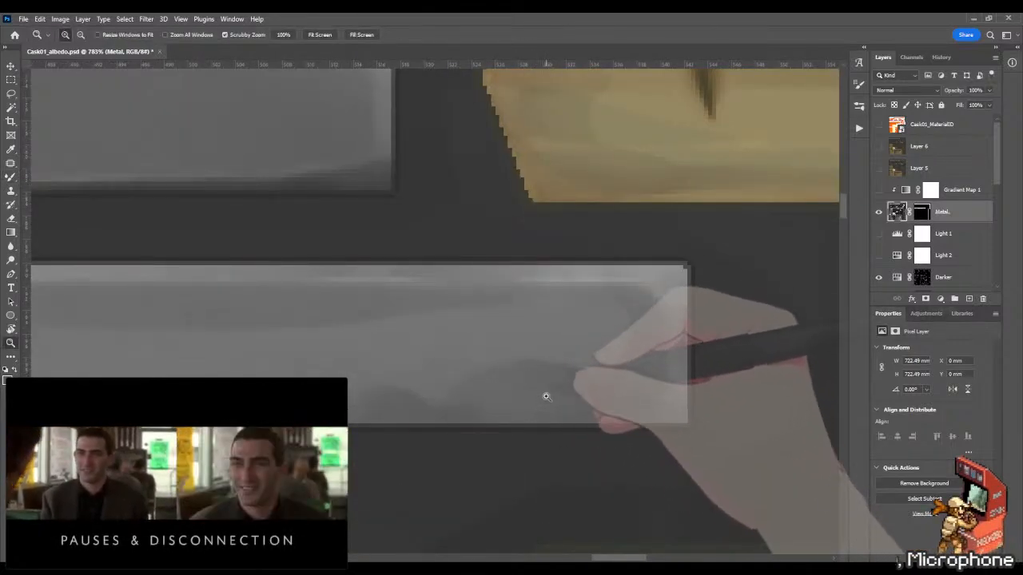
# Step: Save the cask albedo texture and turn on the visibility of the Gradient Map 1 layer
pyautogui.moveTo(552, 388); pyautogui.dragTo(687, 383)
pyautogui.moveTo(596, 384); pyautogui.dragTo(605, 360)
pyautogui.scroll(-2, 636, 354)
pyautogui.hotkey('ctrl', 's')
pyautogui.click(879, 190)
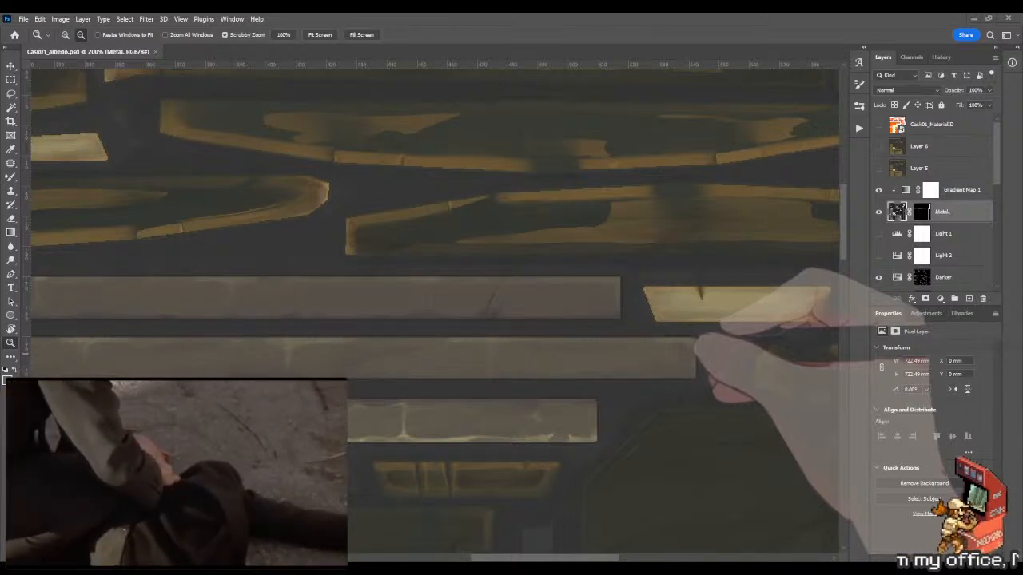
# Step: Switch to Marmoset Toolbag and orbit the cask to inspect its painted metal bands
pyautogui.hotkey('alt', 'Tab')
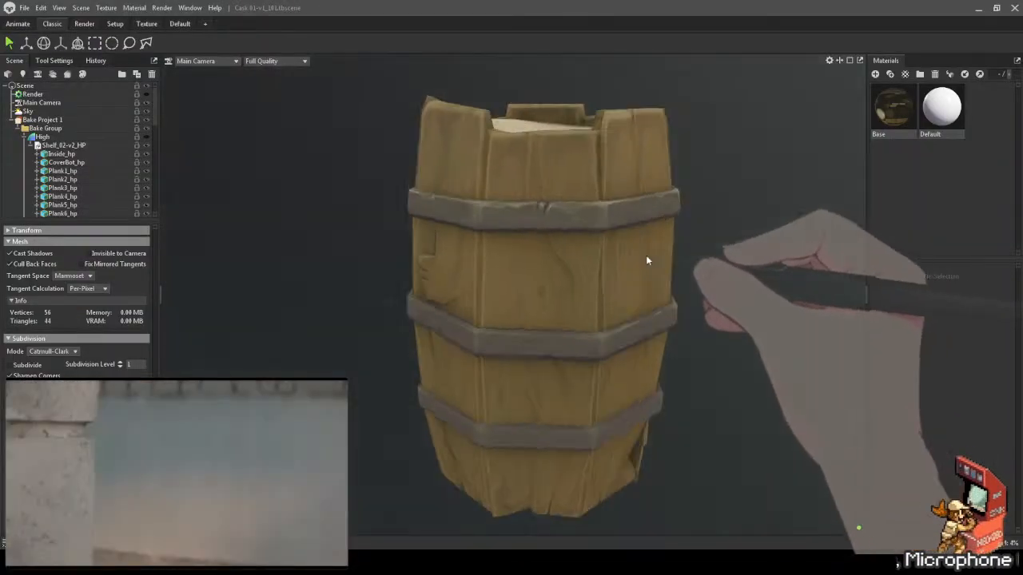
pyautogui.moveTo(648, 277); pyautogui.dragTo(576, 224)
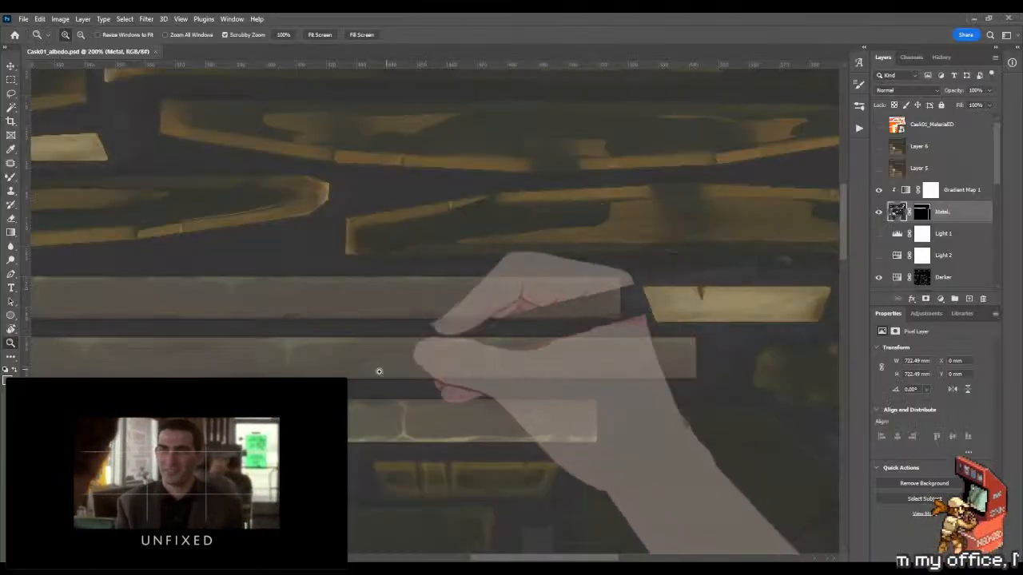
# Step: Hide the Gradient Map 1 layer and paint blended dark shading along the middle band's lower edge, just before the last vertical highlight
pyautogui.click(879, 190)
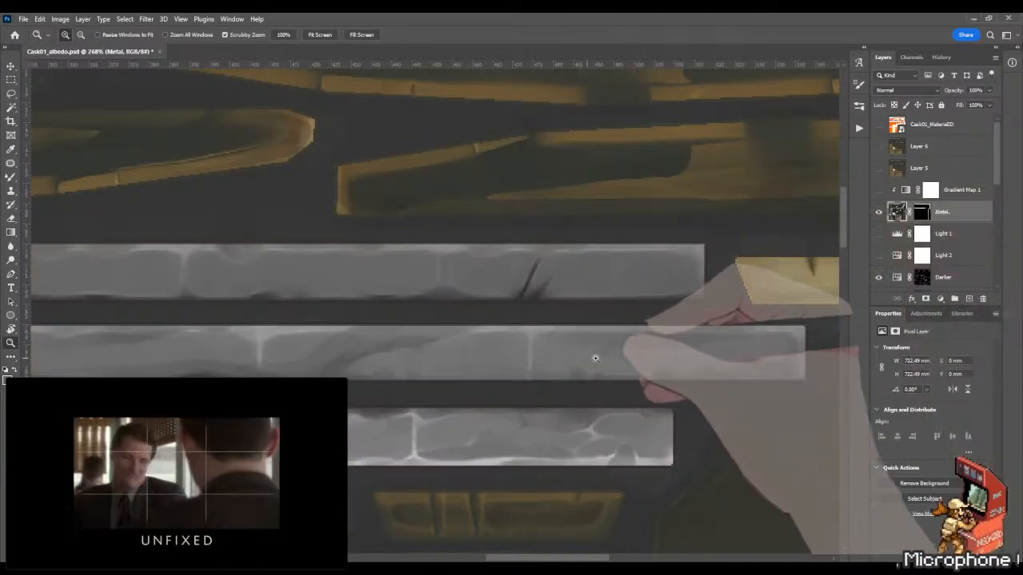
pyautogui.moveTo(605, 352); pyautogui.dragTo(466, 331)
pyautogui.scroll(3, 450, 356)
pyautogui.press('b')
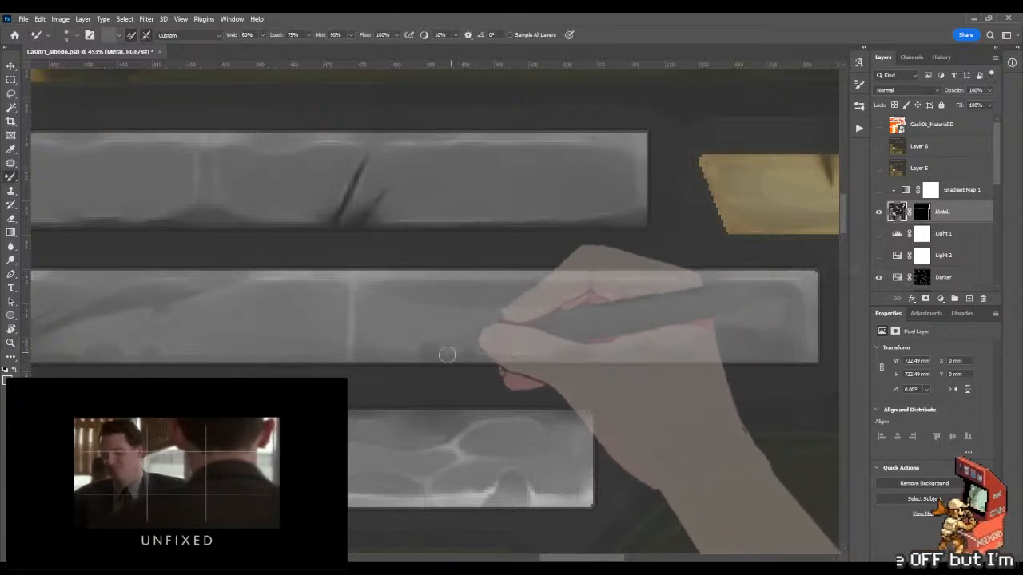
pyautogui.moveTo(328, 354); pyautogui.dragTo(428, 352)
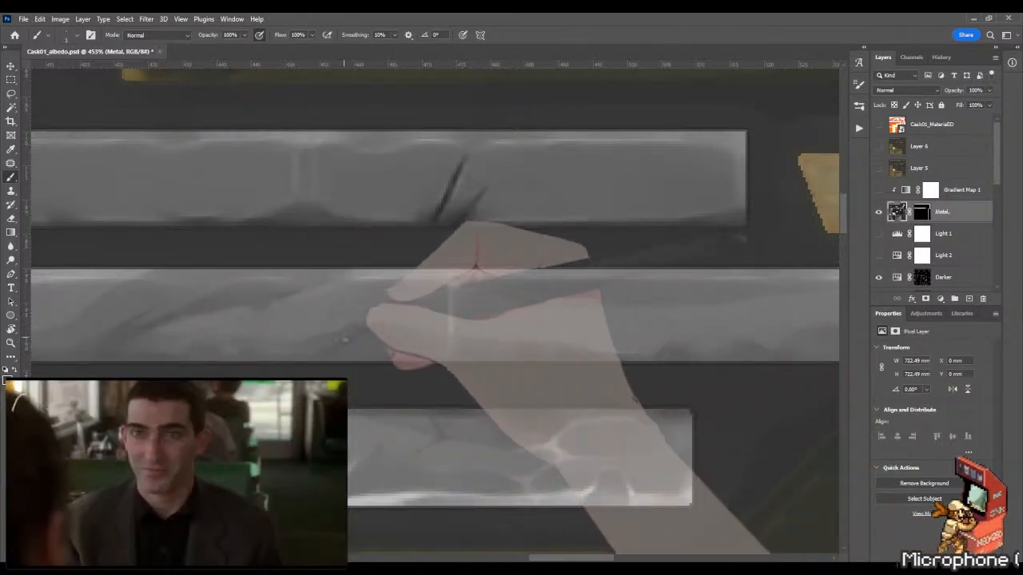
pyautogui.hotkey('shift', 'b')
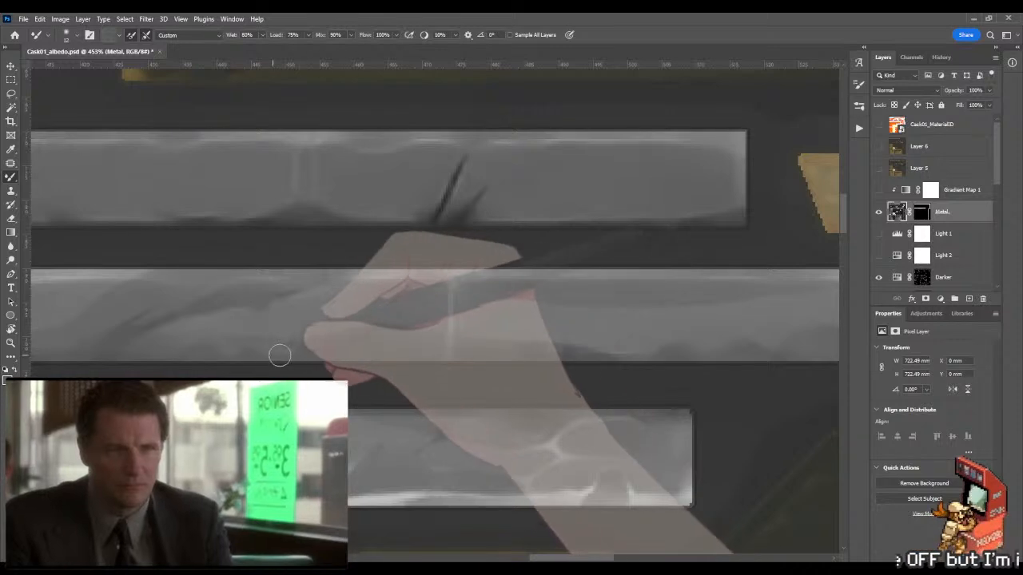
pyautogui.hotkey('shift', 'b')
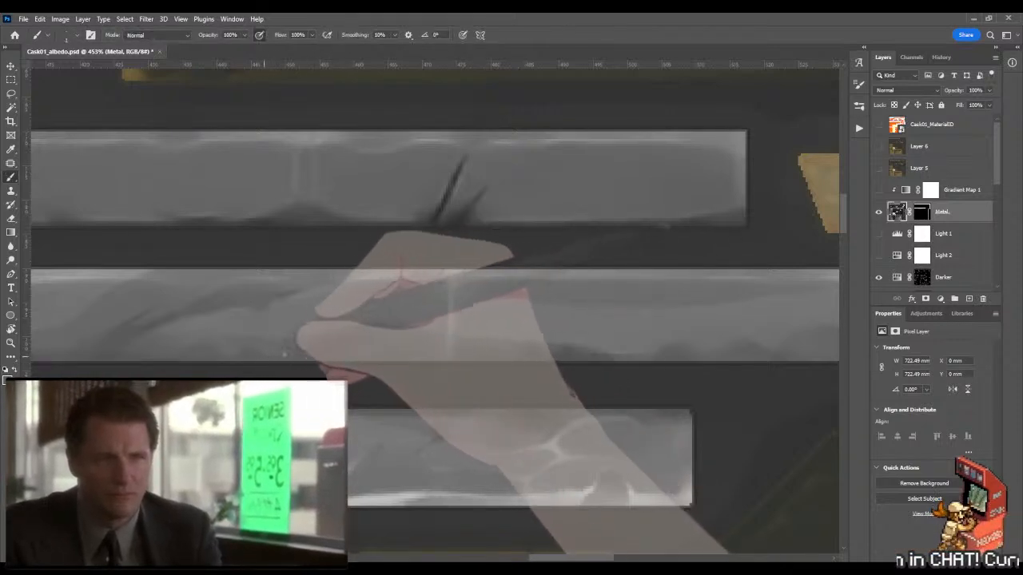
# Step: Paint a dark diagonal crack rising from the middle band's lower edge before the last vertical highlight, softening it with the Mixer Brush
pyautogui.hotkey('shift', 'b')
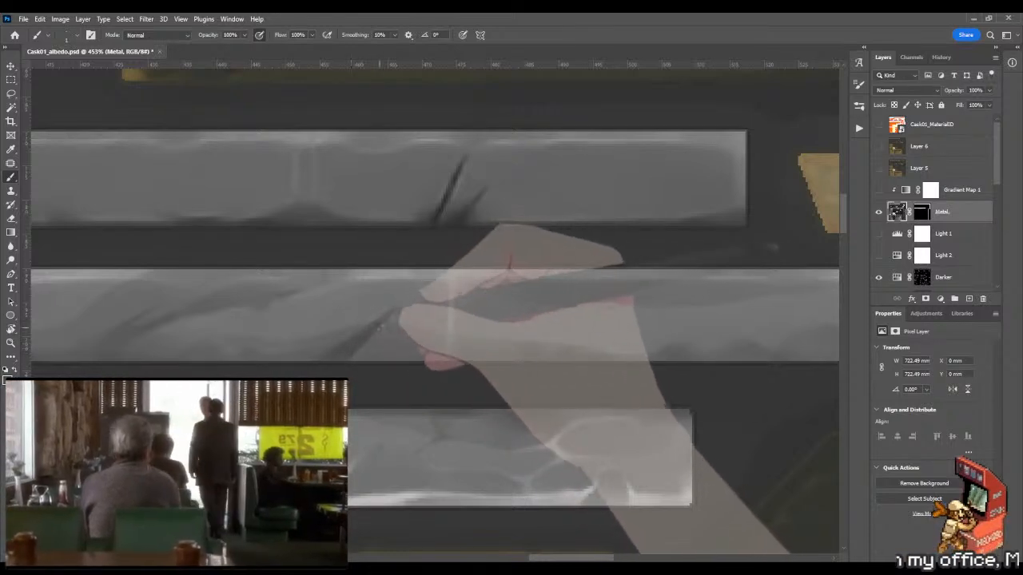
pyautogui.hotkey('shift', 'b')
pyautogui.scroll(4, 401, 314)
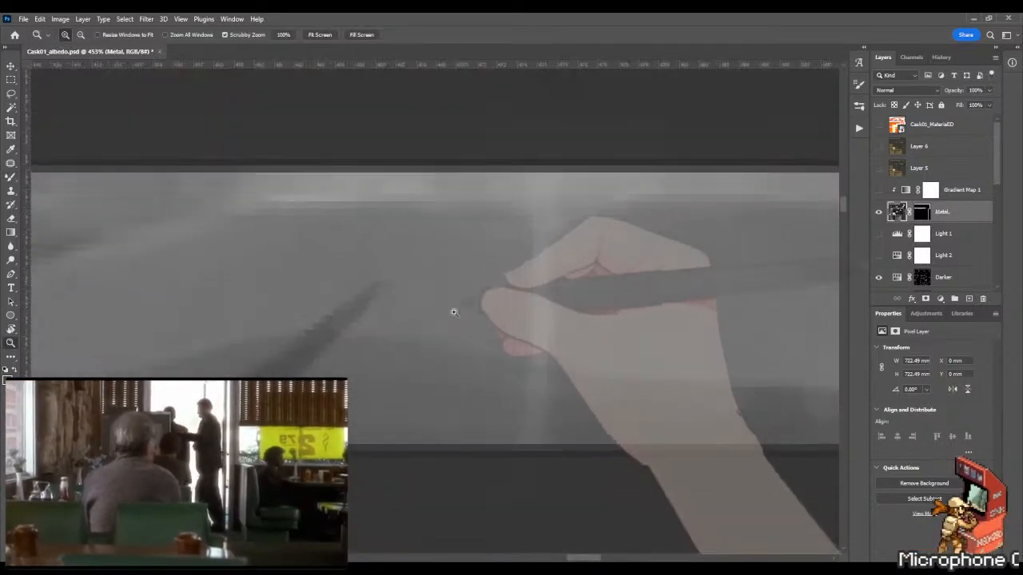
pyautogui.hotkey('shift', 'b')
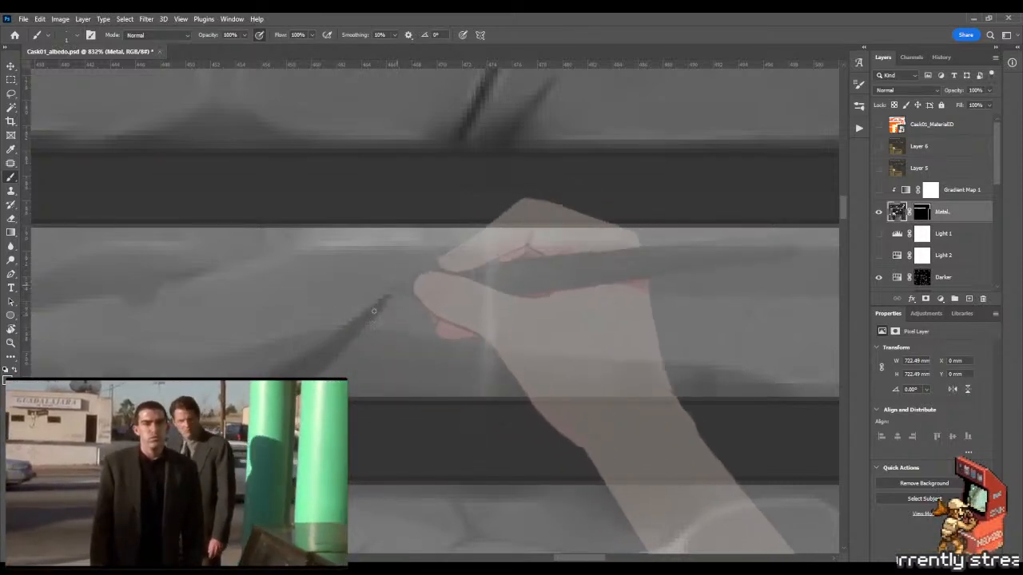
pyautogui.hotkey('shift', 'b')
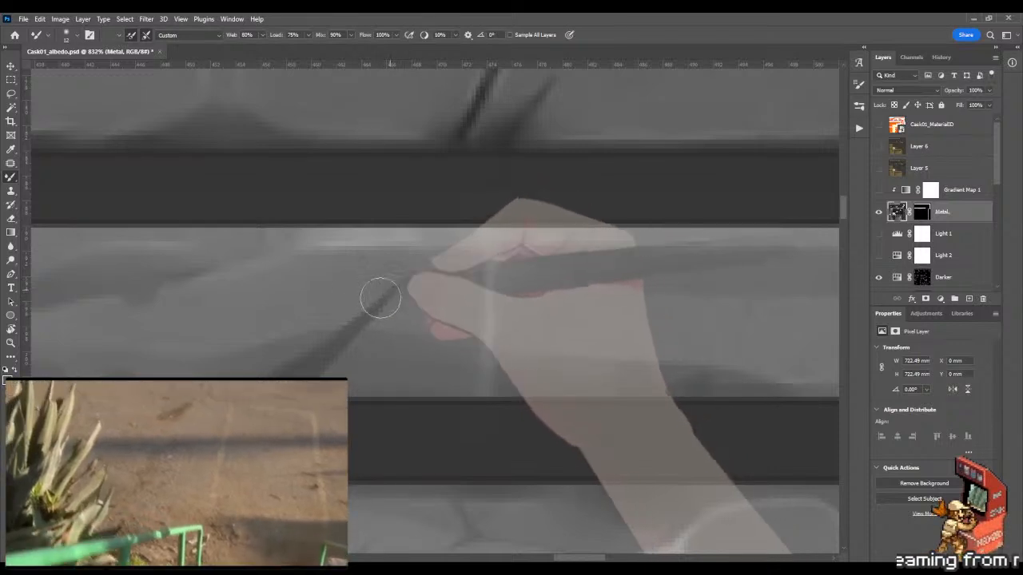
pyautogui.hotkey('shift', 'b')
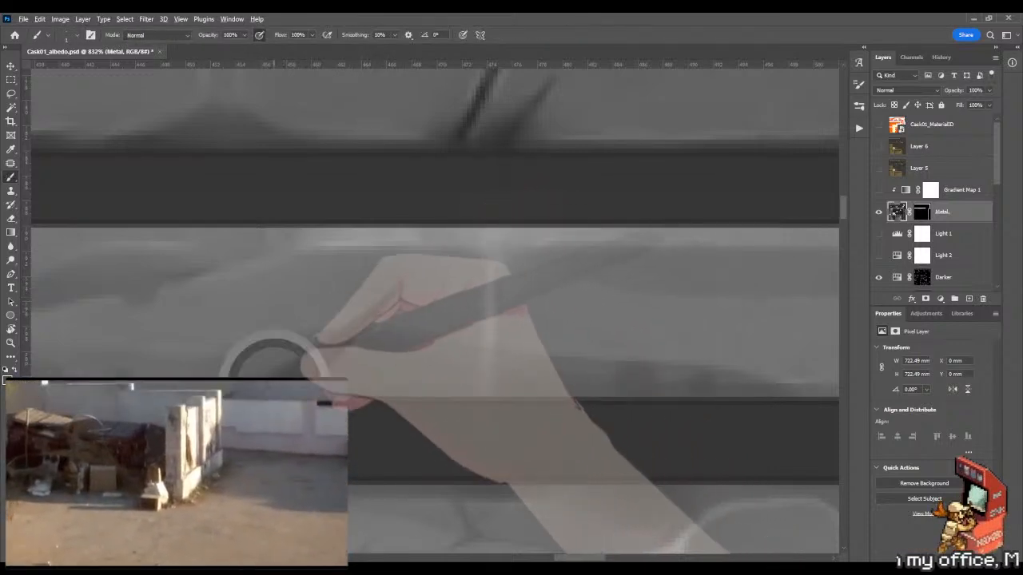
# Step: Broaden the dark shading at the foot of the diagonal crack and blend it along the band's lower edge
pyautogui.moveTo(274, 351); pyautogui.dragTo(476, 371)
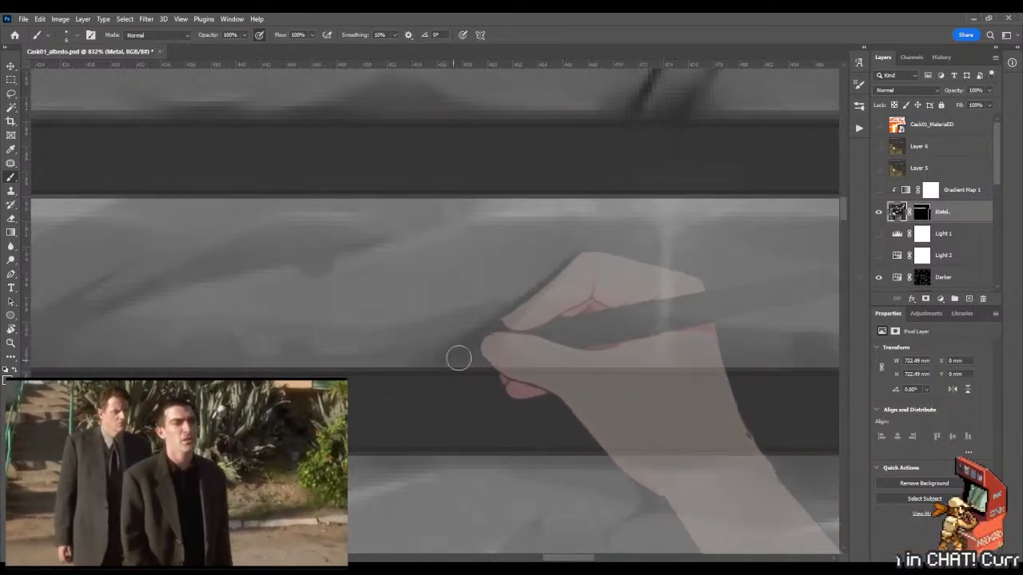
pyautogui.hotkey('shift', 'b')
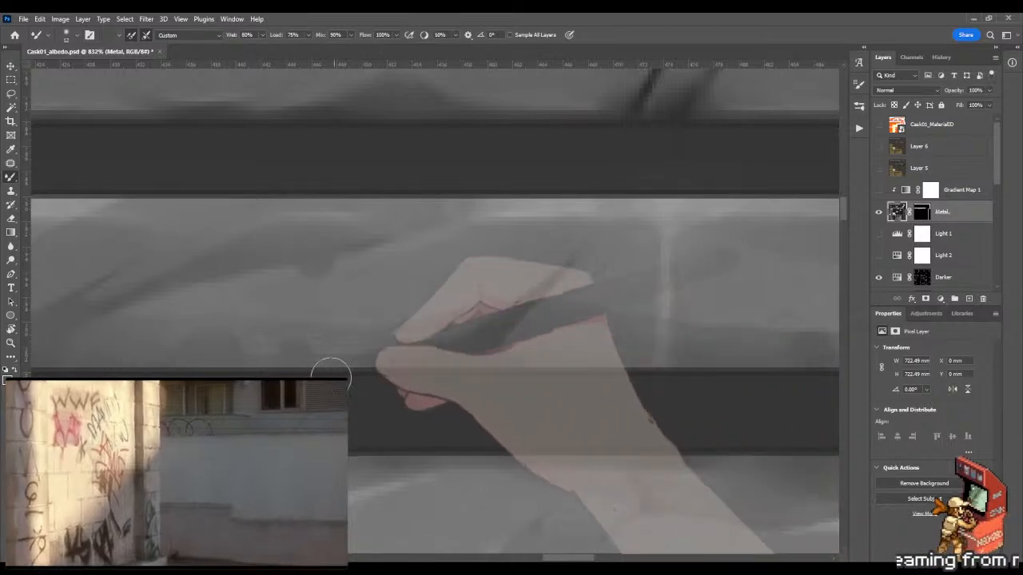
pyautogui.hotkey('shift', 'b')
pyautogui.moveTo(413, 365)
pyautogui.mouseDown()
pyautogui.moveTo(273, 364)
pyautogui.moveTo(326, 367)
pyautogui.mouseUp()
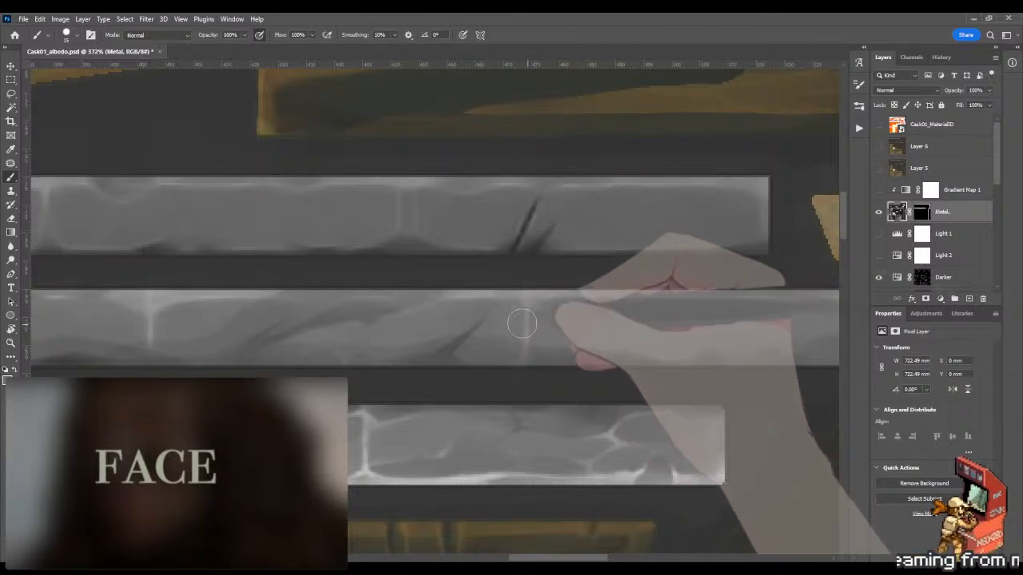
# Step: Paint rounded dark spots along the middle band's lower edge just past the last vertical highlight and blend their edges
pyautogui.scroll(3, 480, 345)
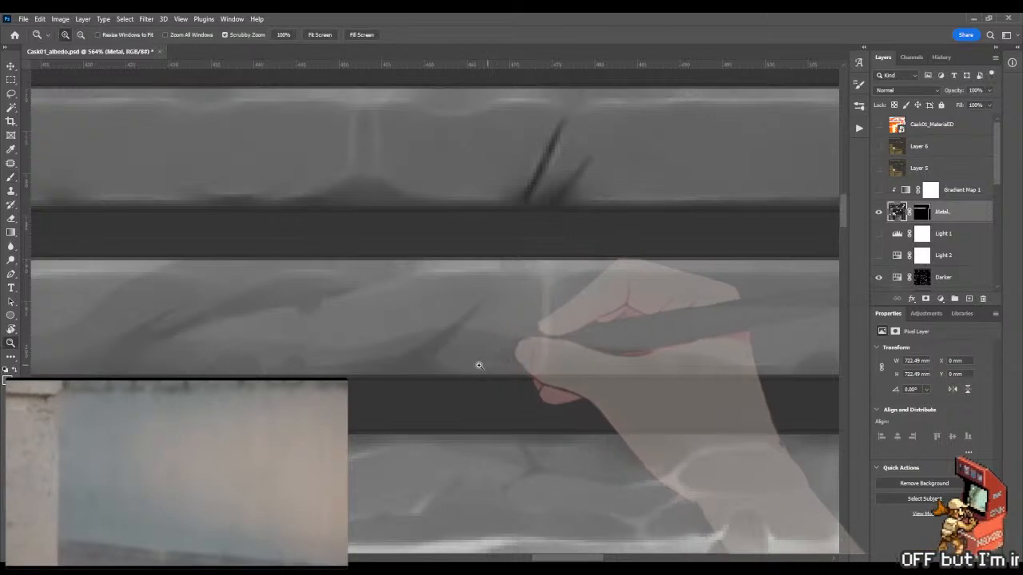
pyautogui.moveTo(479, 365); pyautogui.dragTo(603, 358)
pyautogui.moveTo(601, 357); pyautogui.dragTo(356, 349)
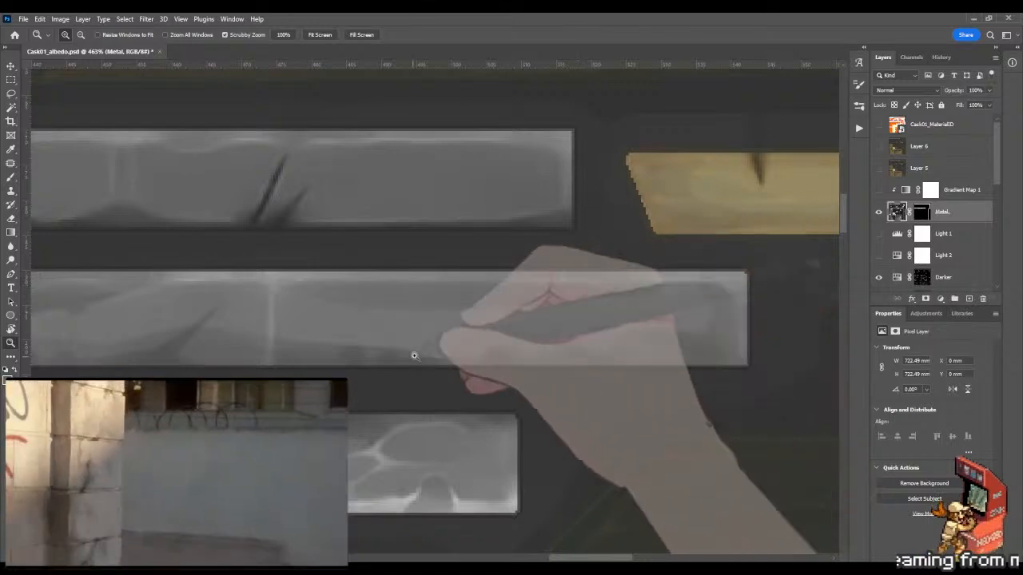
pyautogui.press('b')
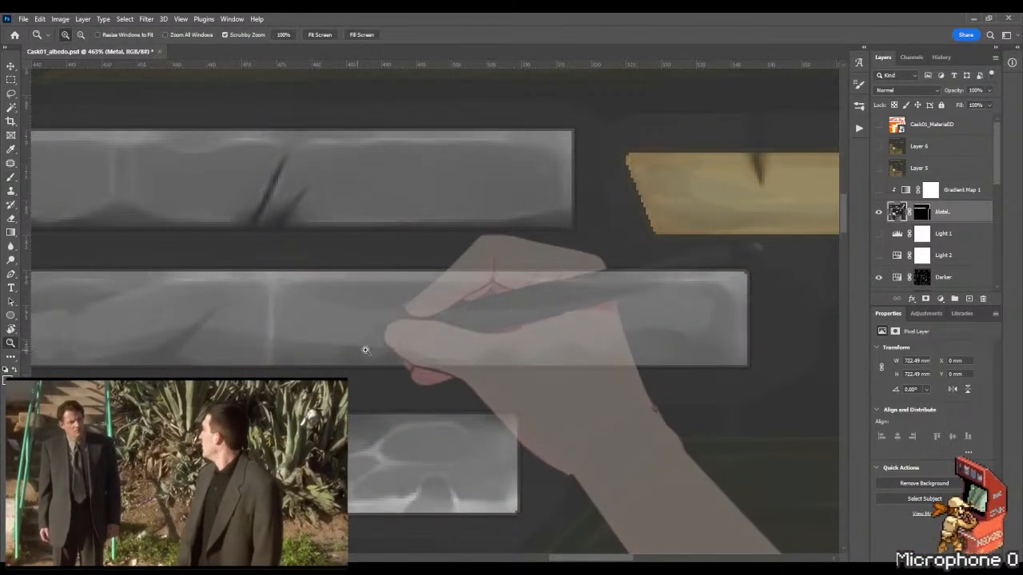
pyautogui.moveTo(365, 350)
pyautogui.mouseDown()
pyautogui.moveTo(397, 349)
pyautogui.moveTo(358, 322)
pyautogui.mouseUp()
pyautogui.press('b')
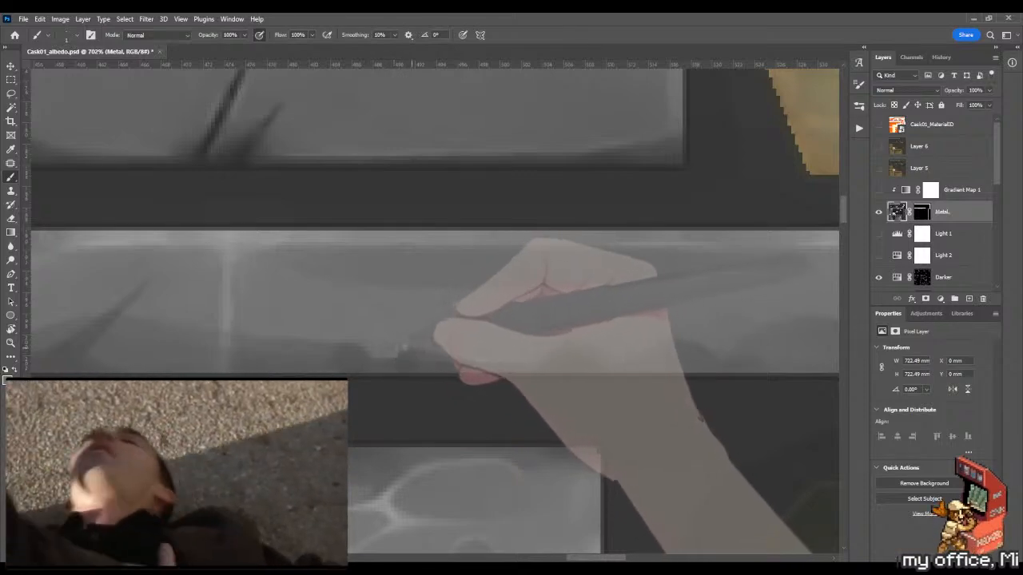
pyautogui.hotkey('shift', 'b')
pyautogui.hotkey('shift', 'b')
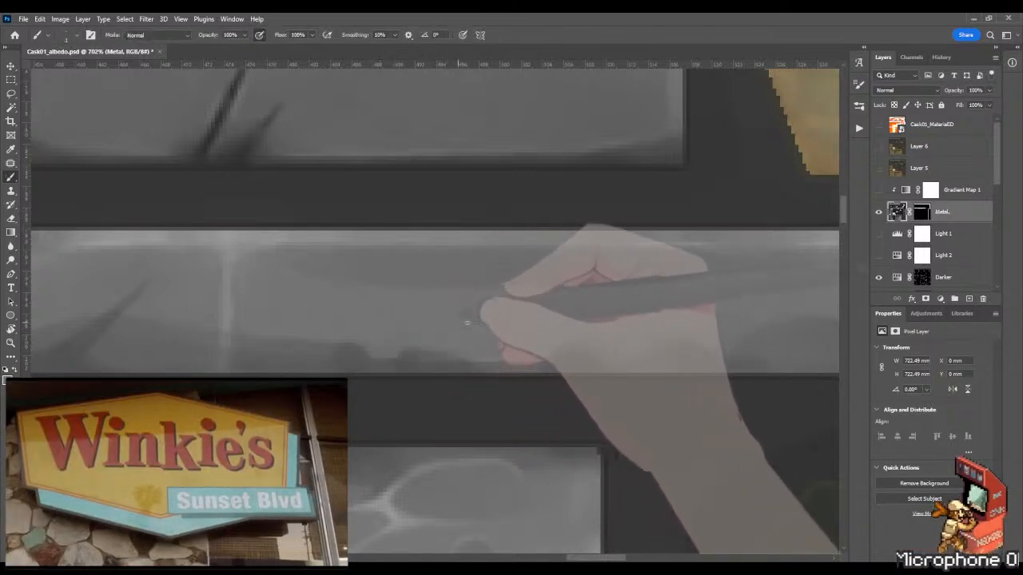
# Step: Inspect the shading of the three metal bands from their far ends back to their starting ends
pyautogui.press('z')
pyautogui.moveTo(468, 321)
pyautogui.mouseDown()
pyautogui.moveTo(422, 312)
pyautogui.moveTo(445, 315)
pyautogui.mouseUp()
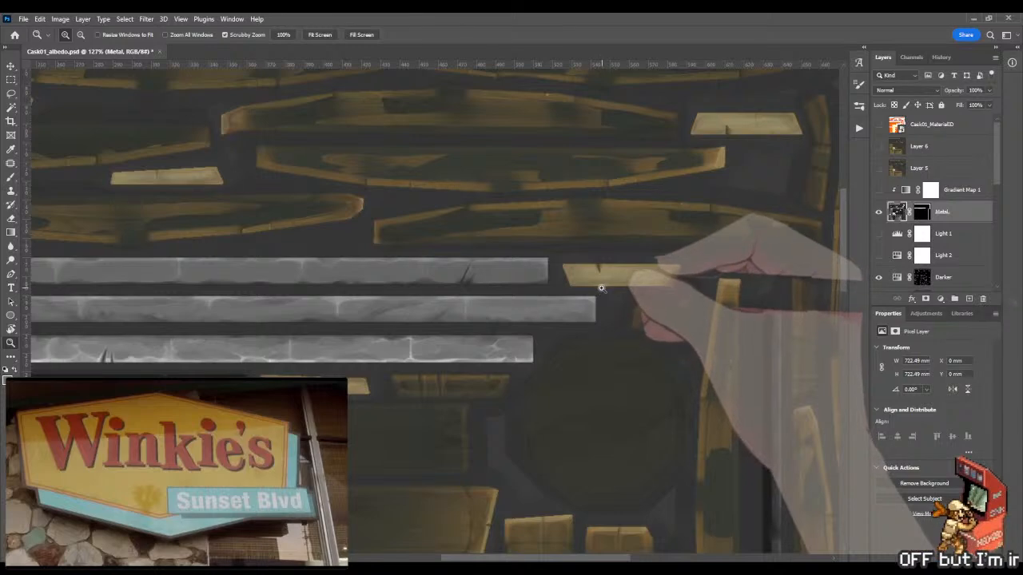
pyautogui.moveTo(583, 299)
pyautogui.mouseDown()
pyautogui.moveTo(607, 290)
pyautogui.moveTo(598, 294)
pyautogui.mouseUp()
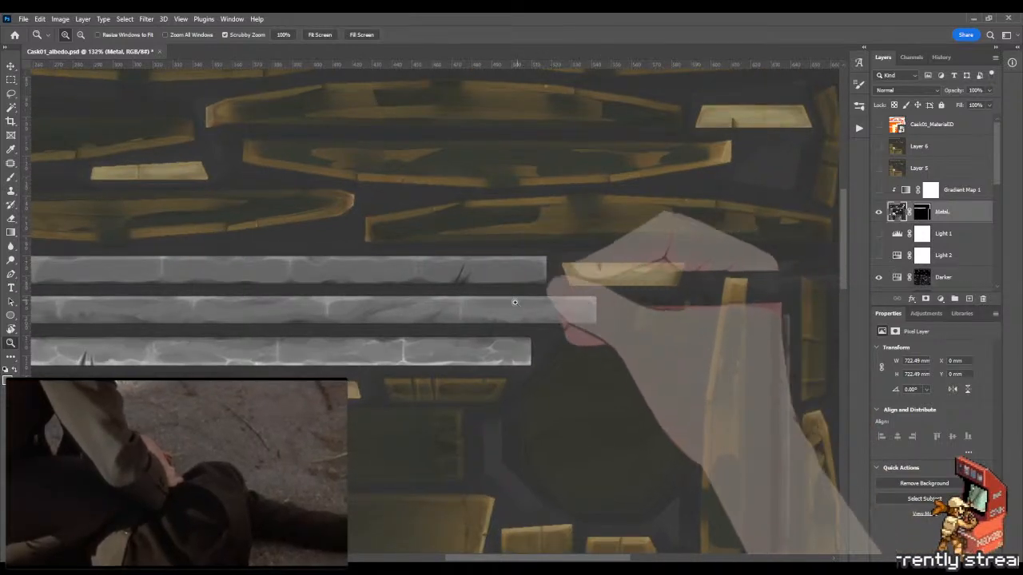
pyautogui.moveTo(521, 328); pyautogui.dragTo(600, 323)
pyautogui.moveTo(454, 319); pyautogui.dragTo(663, 308)
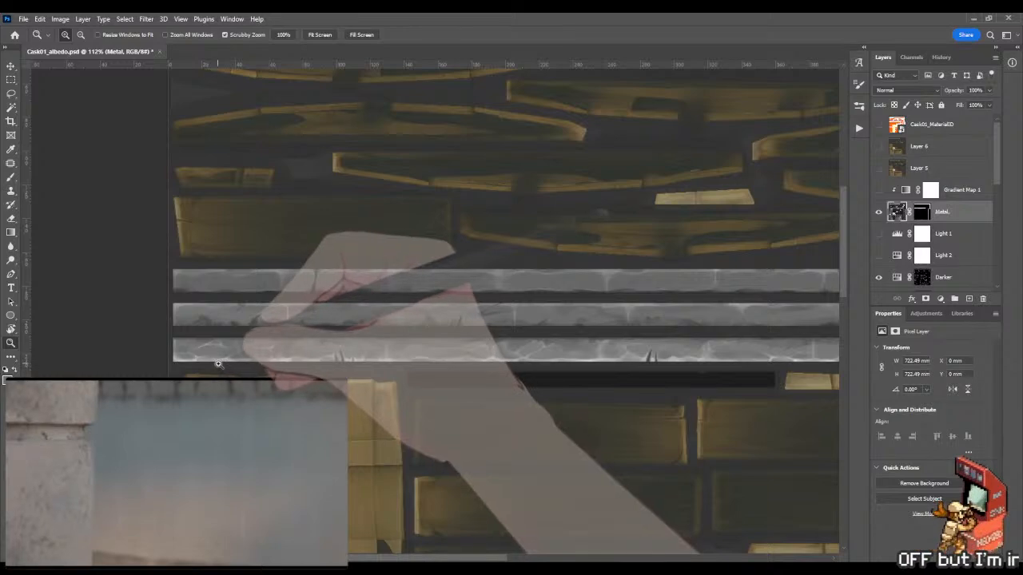
pyautogui.moveTo(218, 364); pyautogui.dragTo(300, 353)
pyautogui.press('b')
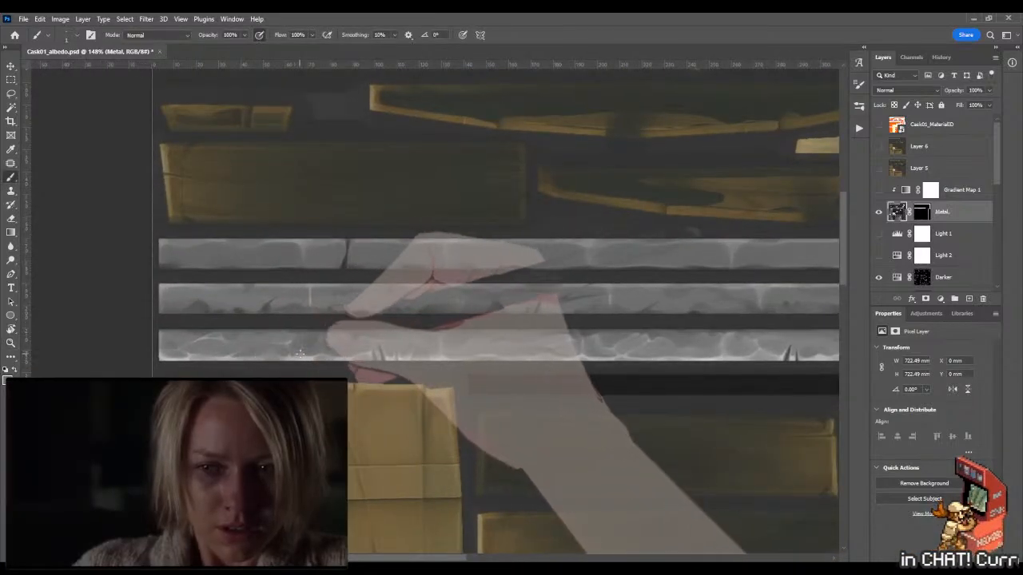
# Step: Paint a bright highlight on the middle band's upper edge near its starting end, just before the first diagonal crack
pyautogui.press('z')
pyautogui.moveTo(224, 306); pyautogui.dragTo(359, 298)
pyautogui.press('b')
pyautogui.moveTo(281, 270); pyautogui.dragTo(422, 296)
pyautogui.moveTo(230, 285); pyautogui.dragTo(290, 266)
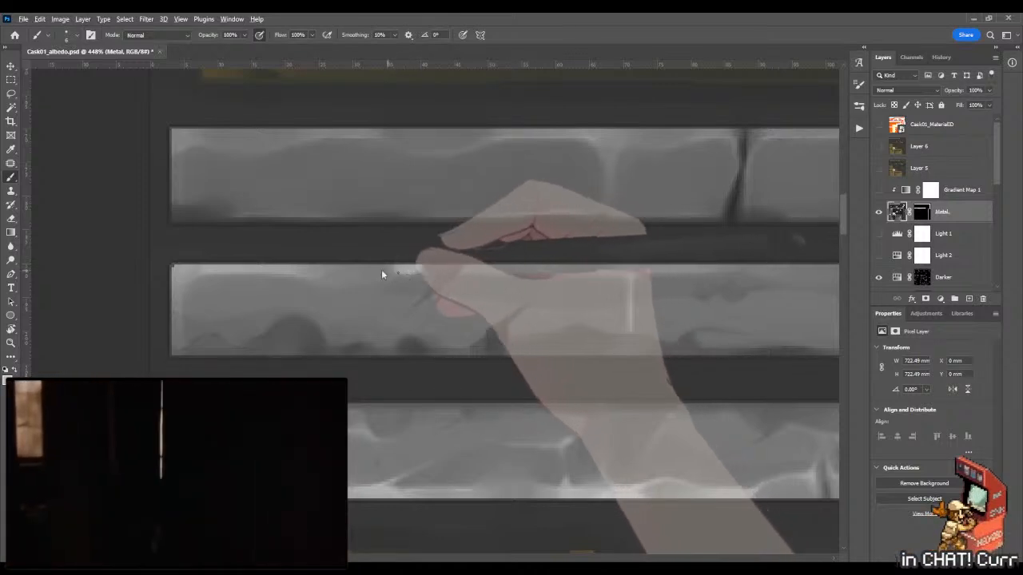
# Step: Taper the highlight down the near side of the first diagonal crack with a smaller brush and blend it
pyautogui.press('[')
pyautogui.press('[')
pyautogui.press('[')
pyautogui.press('[')
pyautogui.press('[')
pyautogui.moveTo(436, 294); pyautogui.dragTo(511, 292)
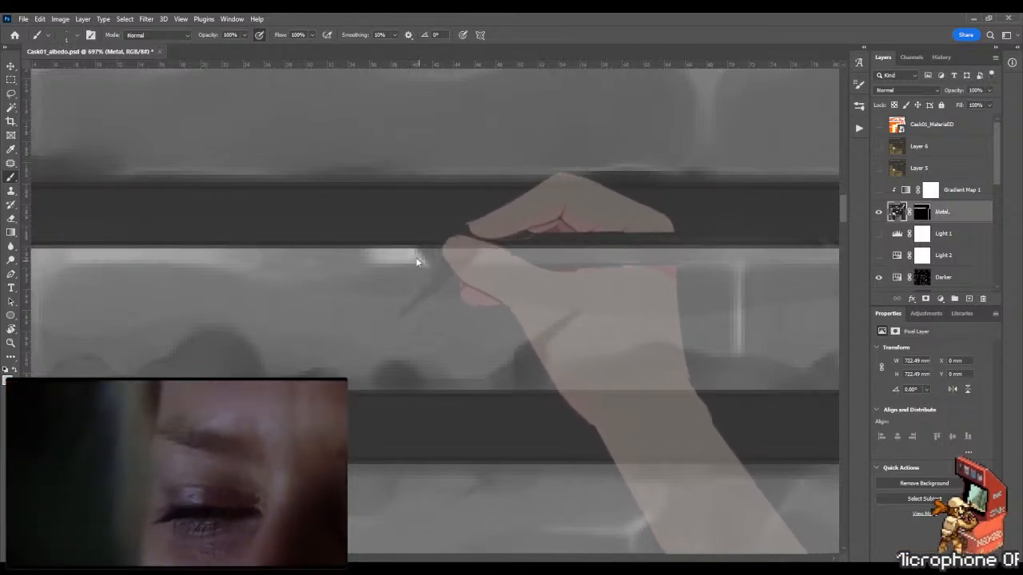
pyautogui.moveTo(416, 260); pyautogui.dragTo(423, 265)
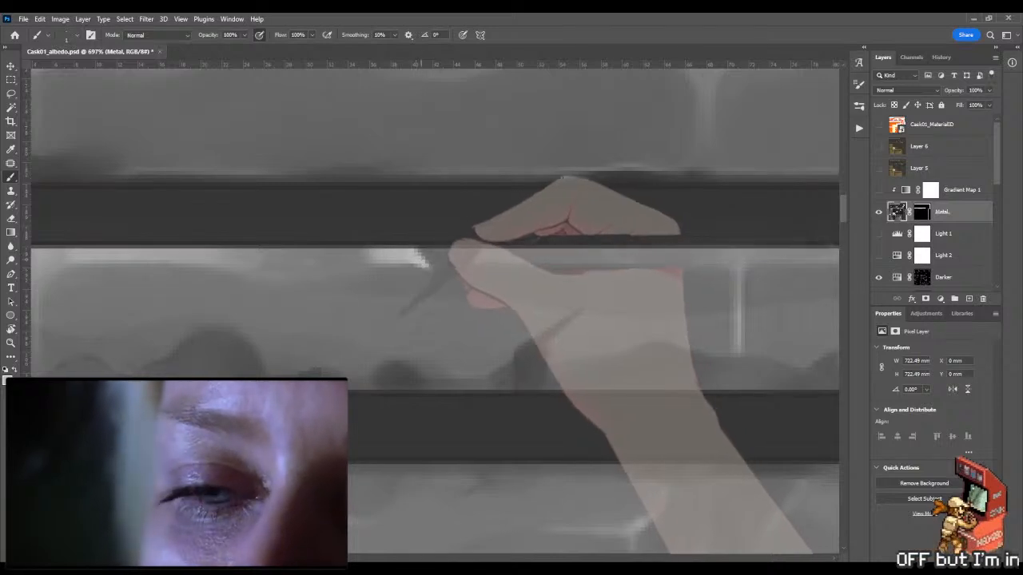
pyautogui.hotkey('shift', 'b')
pyautogui.hotkey('shift', 'b')
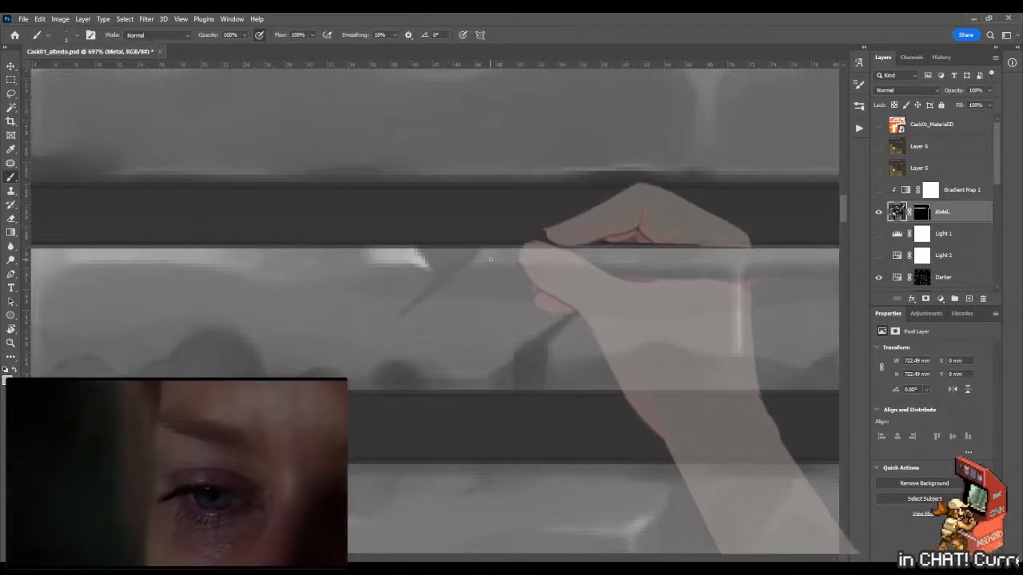
# Step: Paint a matching bright highlight on the crack's other side along the upper edge and smooth it with the Mixer Brush
pyautogui.moveTo(488, 255); pyautogui.dragTo(480, 259)
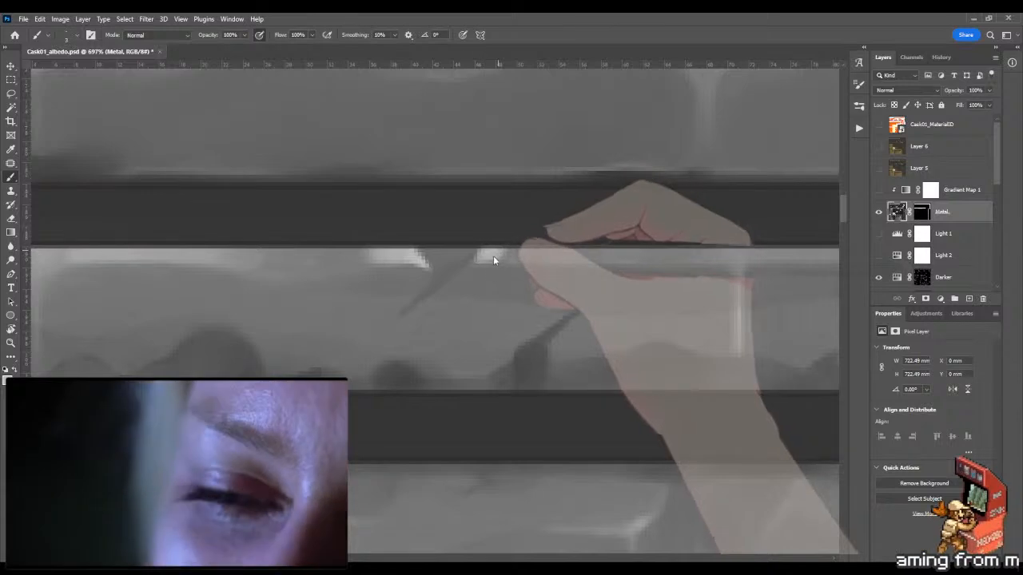
pyautogui.moveTo(493, 255); pyautogui.dragTo(505, 254)
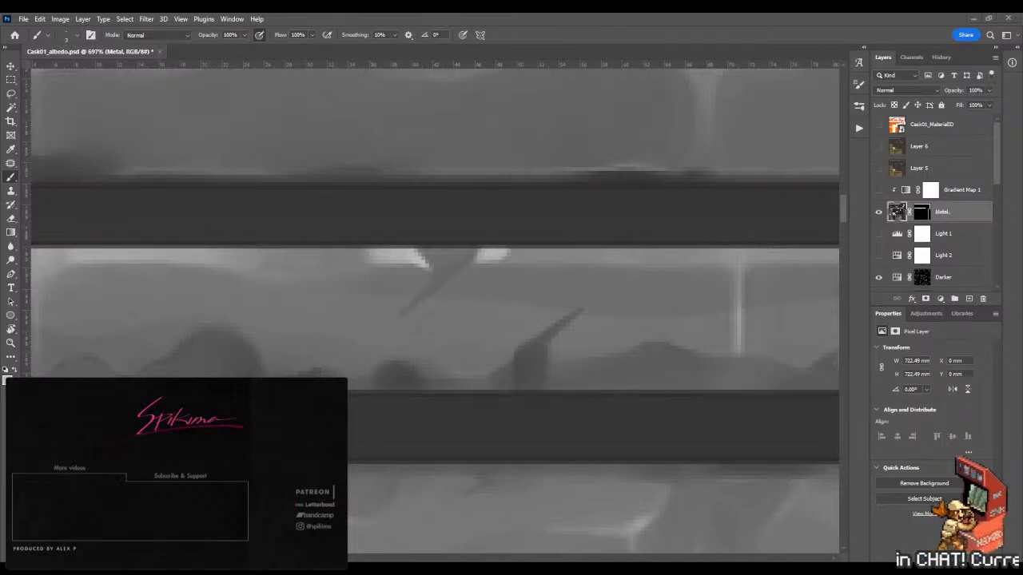
pyautogui.hotkey('shift', 'b')
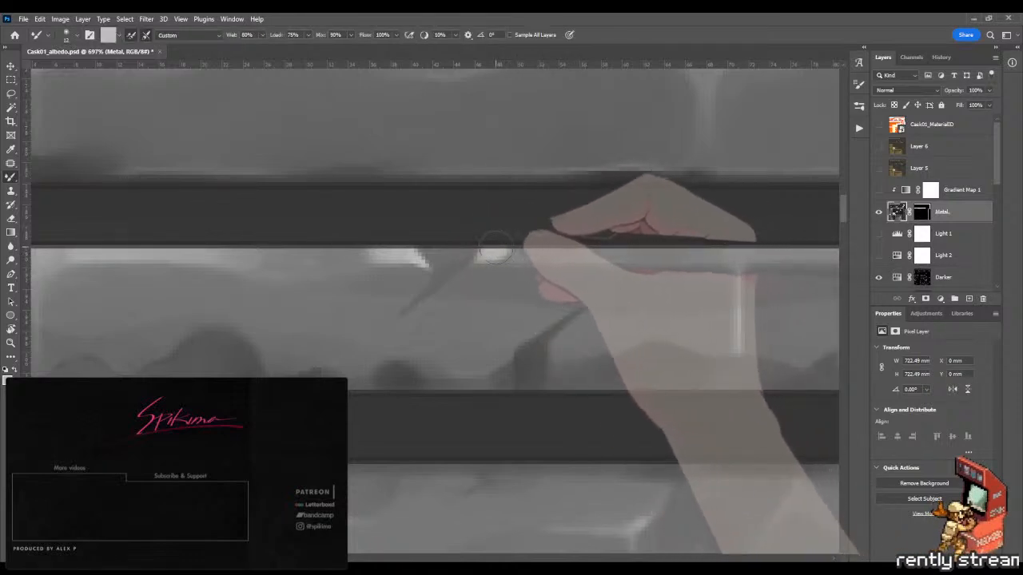
pyautogui.hotkey('shift', 'b')
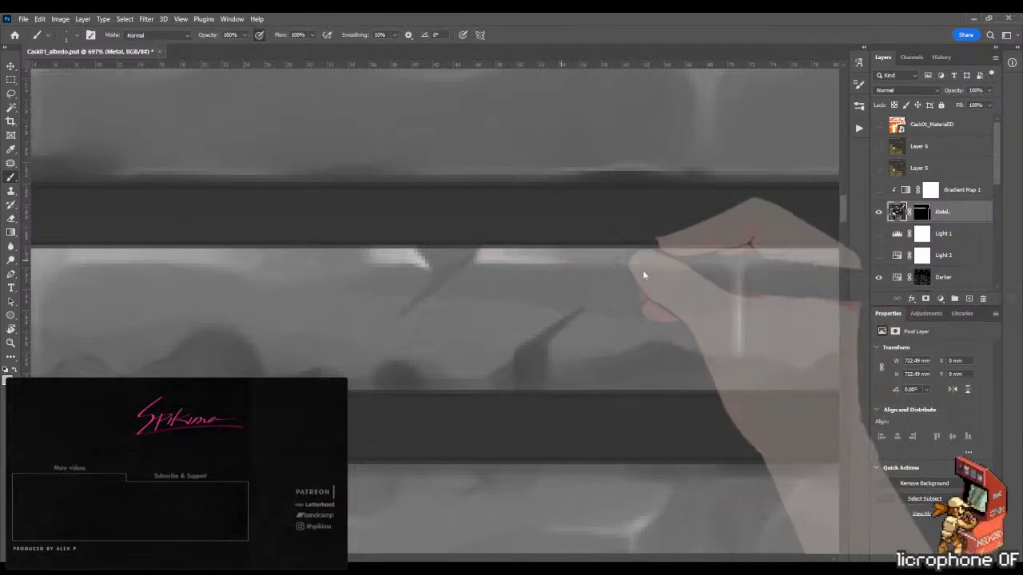
# Step: Paint a thin bright crease slanting down from the middle band's upper edge before its first vertical highlight, undoing unwanted strokes
pyautogui.moveTo(644, 275)
pyautogui.mouseDown()
pyautogui.moveTo(448, 244)
pyautogui.moveTo(486, 246)
pyautogui.mouseUp()
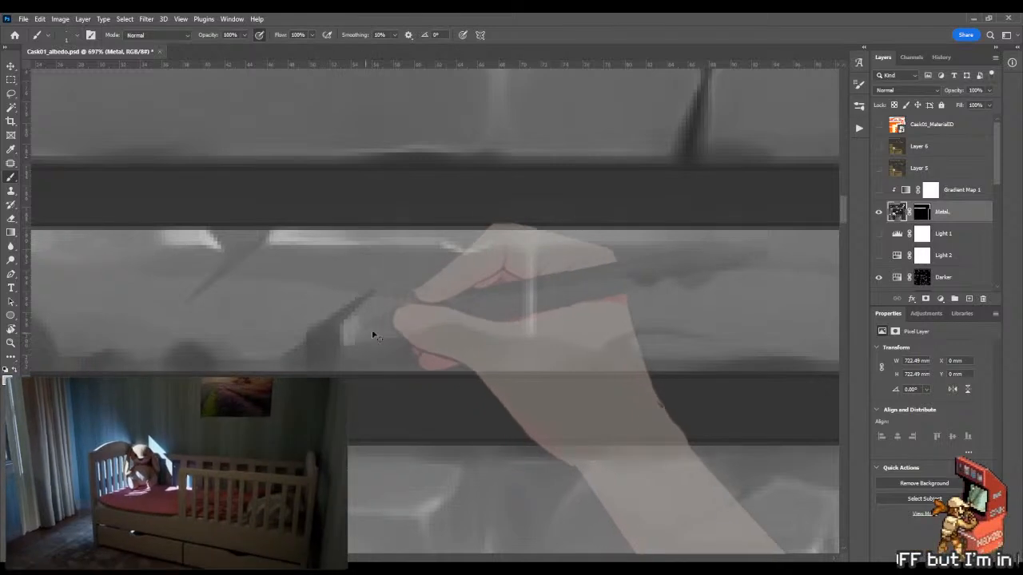
pyautogui.hotkey('ctrl', 'z')
pyautogui.moveTo(411, 333); pyautogui.dragTo(485, 258)
pyautogui.hotkey('ctrl', 'z')
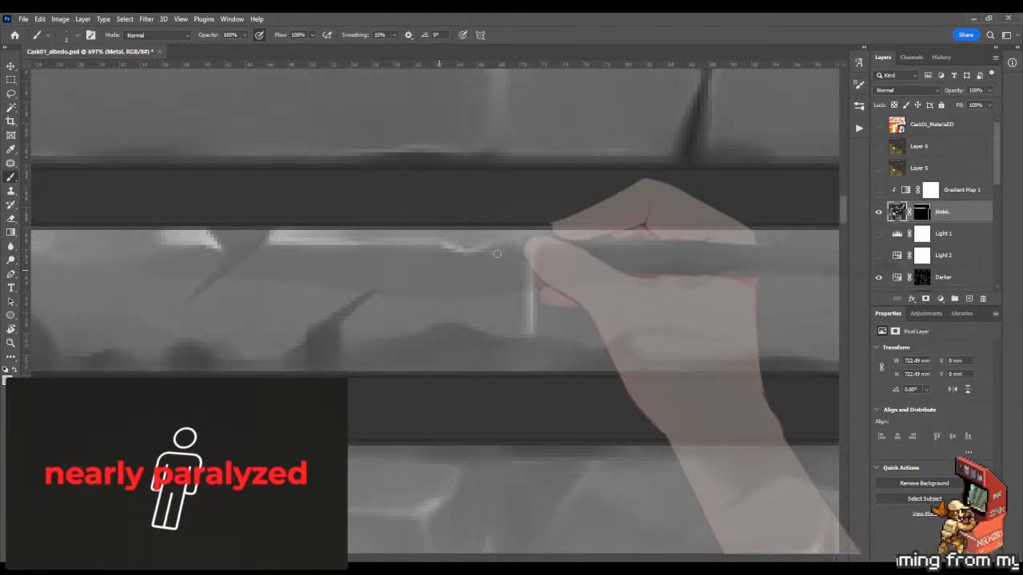
pyautogui.moveTo(461, 254)
pyautogui.mouseDown()
pyautogui.moveTo(430, 310)
pyautogui.moveTo(385, 335)
pyautogui.mouseUp()
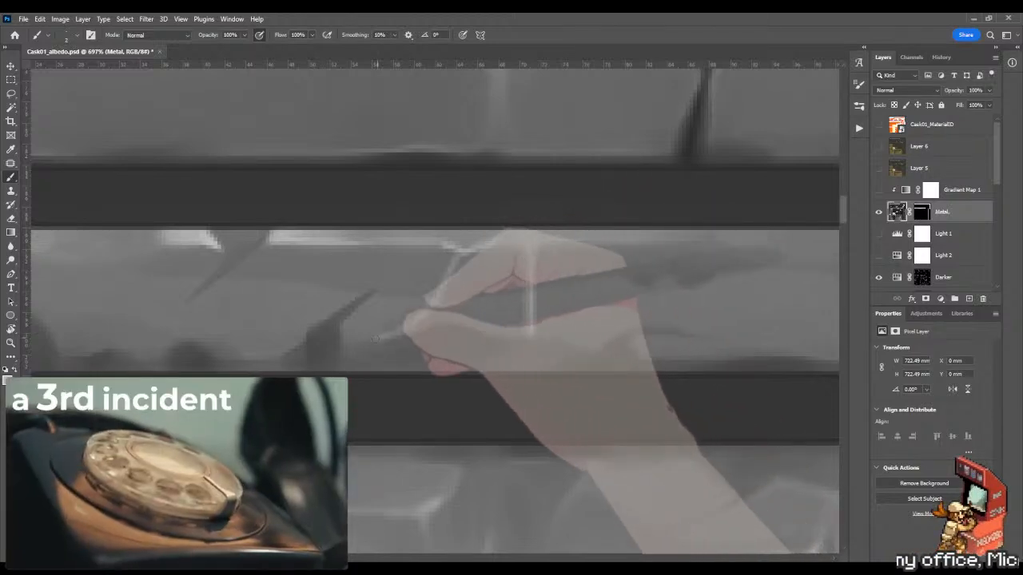
pyautogui.moveTo(440, 315)
pyautogui.mouseDown()
pyautogui.moveTo(416, 327)
pyautogui.moveTo(531, 336)
pyautogui.moveTo(470, 308)
pyautogui.moveTo(391, 335)
pyautogui.moveTo(439, 312)
pyautogui.moveTo(489, 248)
pyautogui.moveTo(532, 250)
pyautogui.mouseUp()
pyautogui.hotkey('ctrl', 'z')
pyautogui.hotkey('ctrl', 'z')
pyautogui.hotkey('ctrl', 'z')
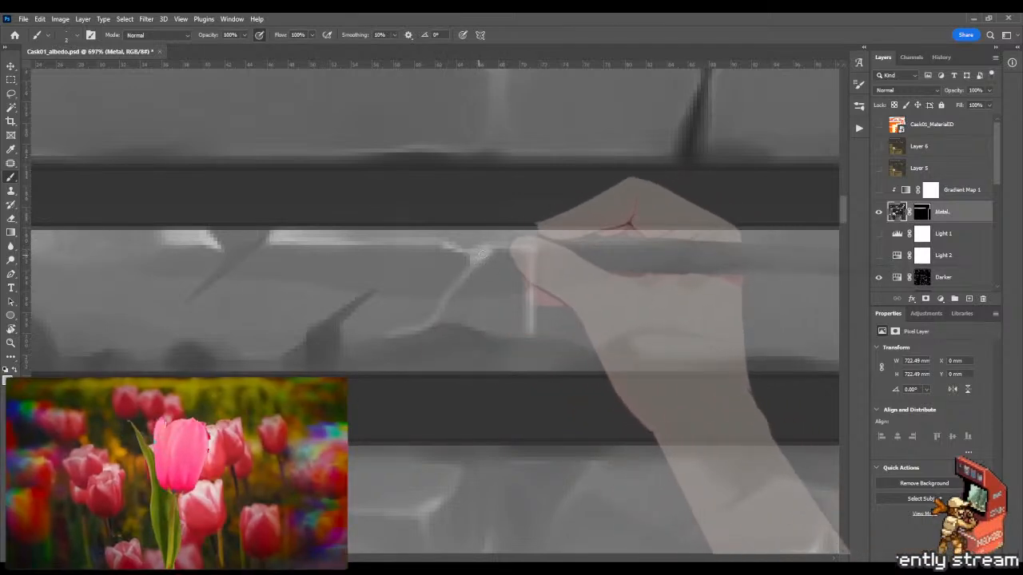
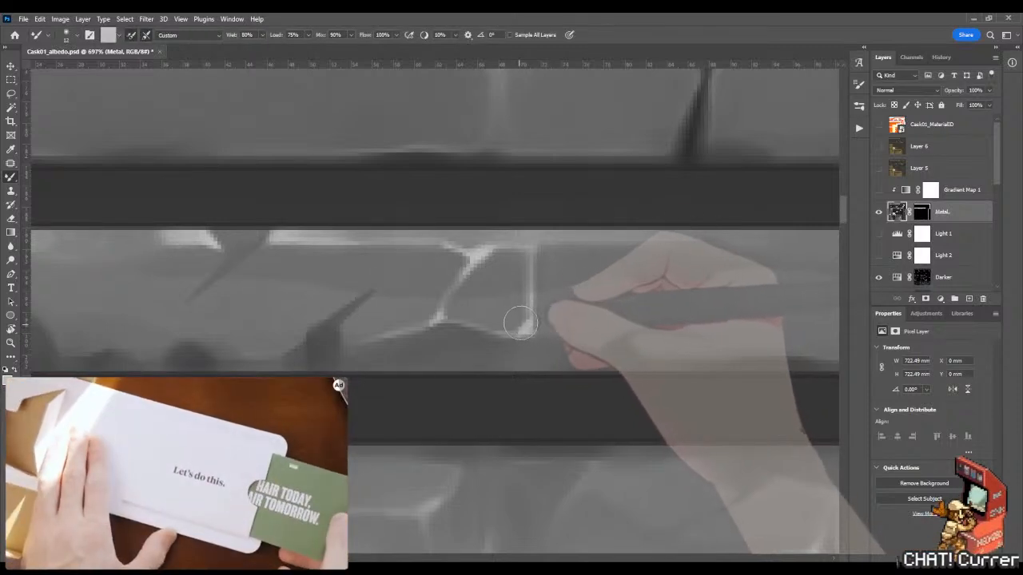
# Step: Paint a thin bright line along the middle band's lower part joining the slanting crease to the first vertical highlight, using a smaller brush
pyautogui.hotkey('shift', 'b')
pyautogui.press('[')
pyautogui.press('[')
pyautogui.press('[')
pyautogui.moveTo(477, 317)
pyautogui.mouseDown()
pyautogui.moveTo(506, 326)
pyautogui.moveTo(520, 316)
pyautogui.mouseUp()
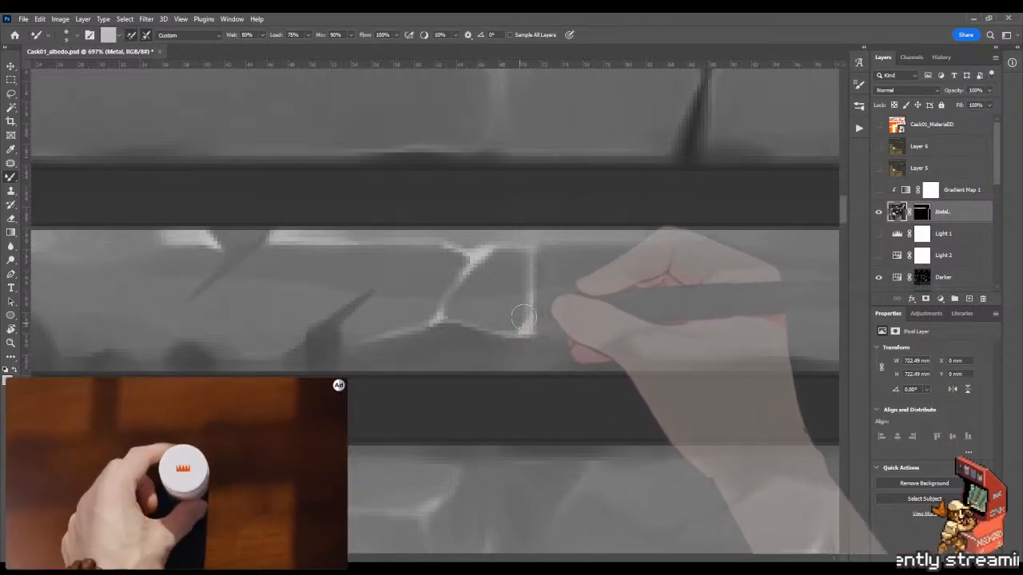
pyautogui.hotkey('shift', 'b')
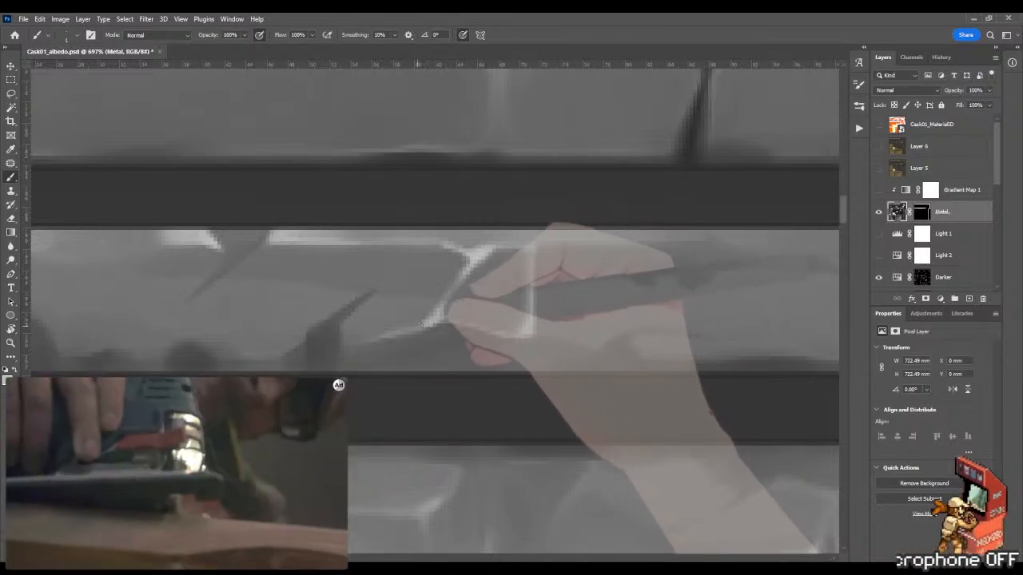
# Step: Save the albedo texture and inspect the painted bands on the 3D cask in Marmoset Toolbag
pyautogui.press('z')
pyautogui.moveTo(438, 323); pyautogui.dragTo(317, 336)
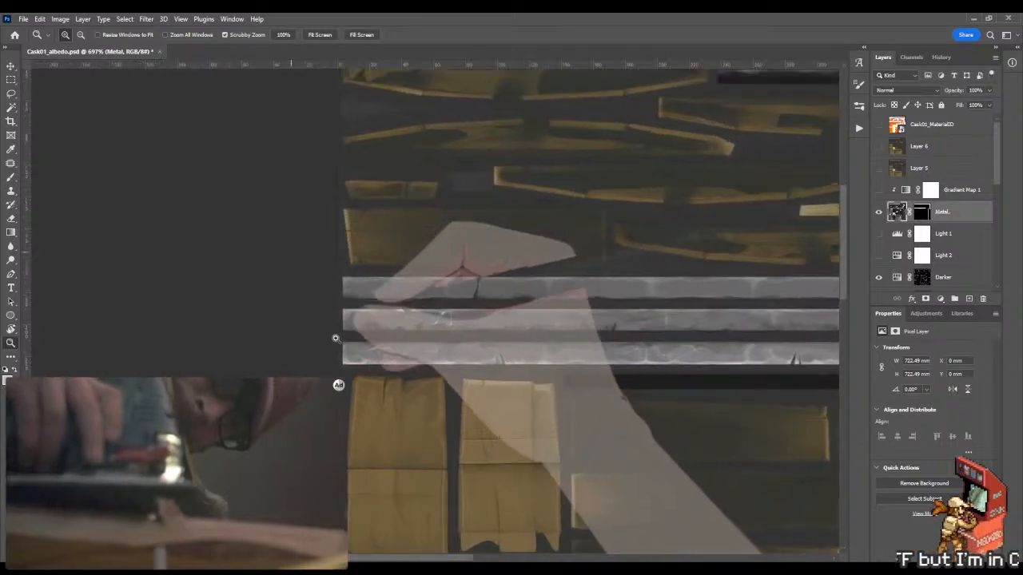
pyautogui.hotkey('ctrl', 's')
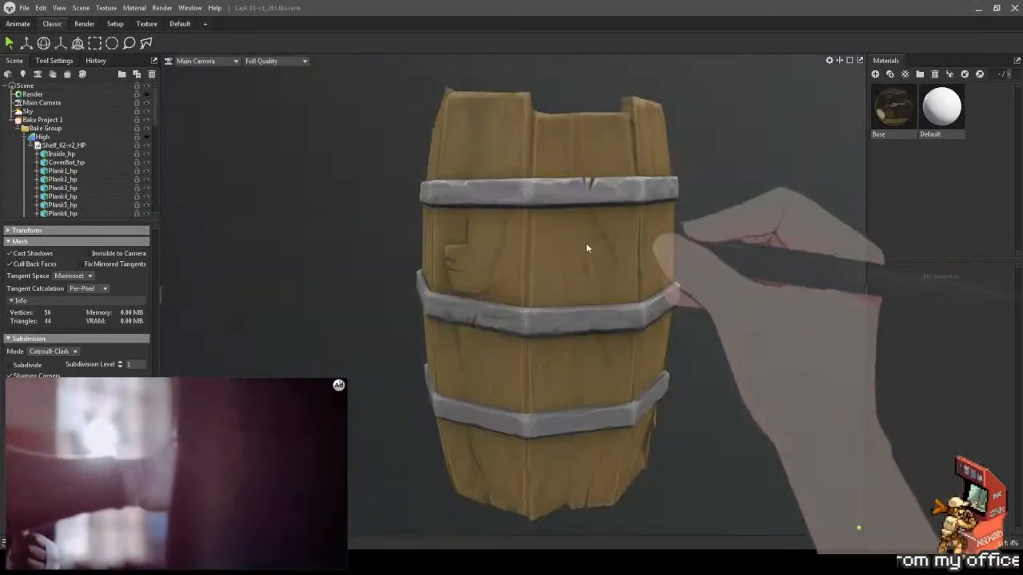
pyautogui.moveTo(586, 248); pyautogui.dragTo(602, 268)
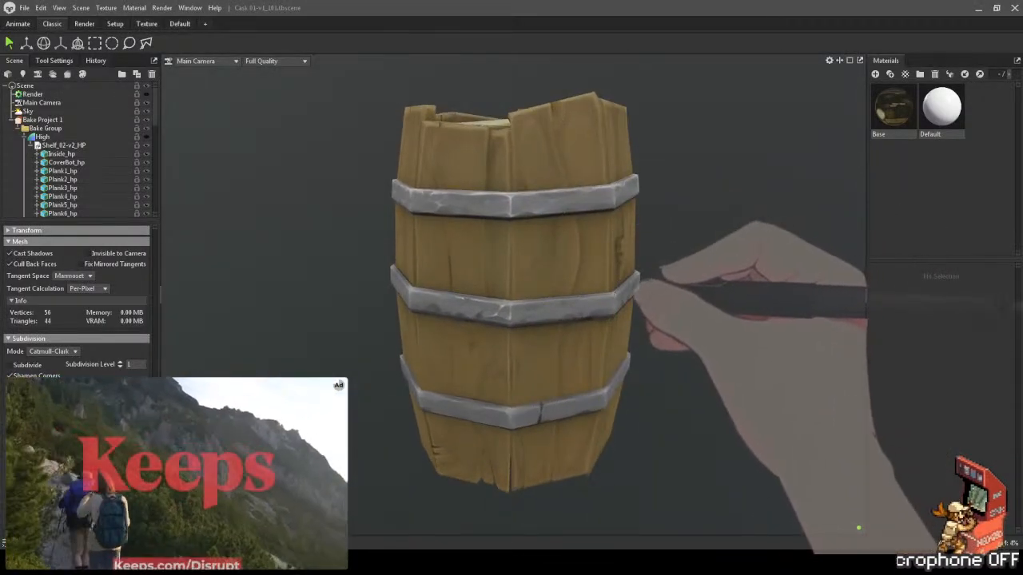
pyautogui.click(695, 289)
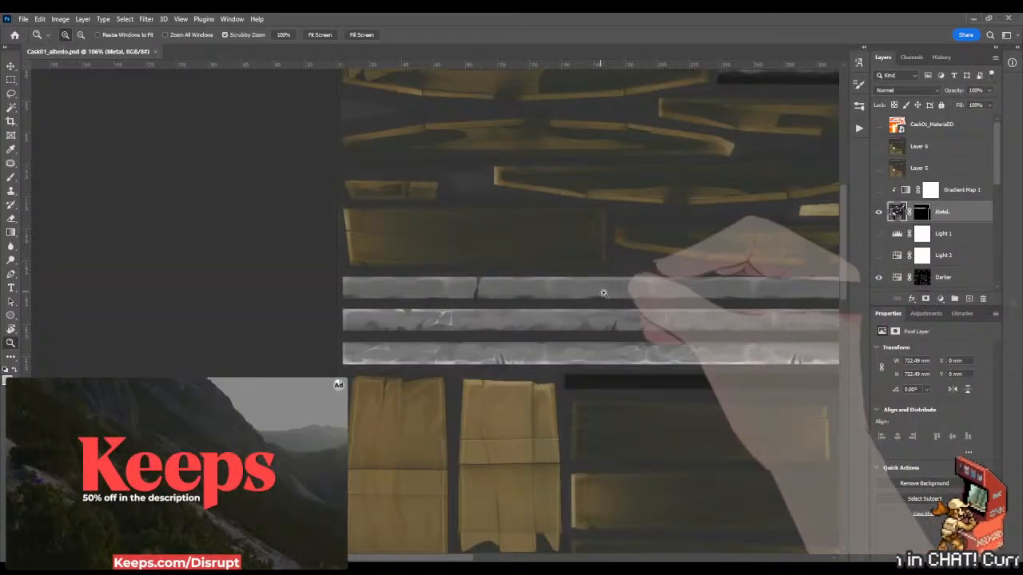
# Step: Back in Photoshop, extend the bright highlight along the middle band's upper edge past the first vertical highlight and smooth it with the Mixer Brush
pyautogui.moveTo(560, 351); pyautogui.dragTo(552, 287)
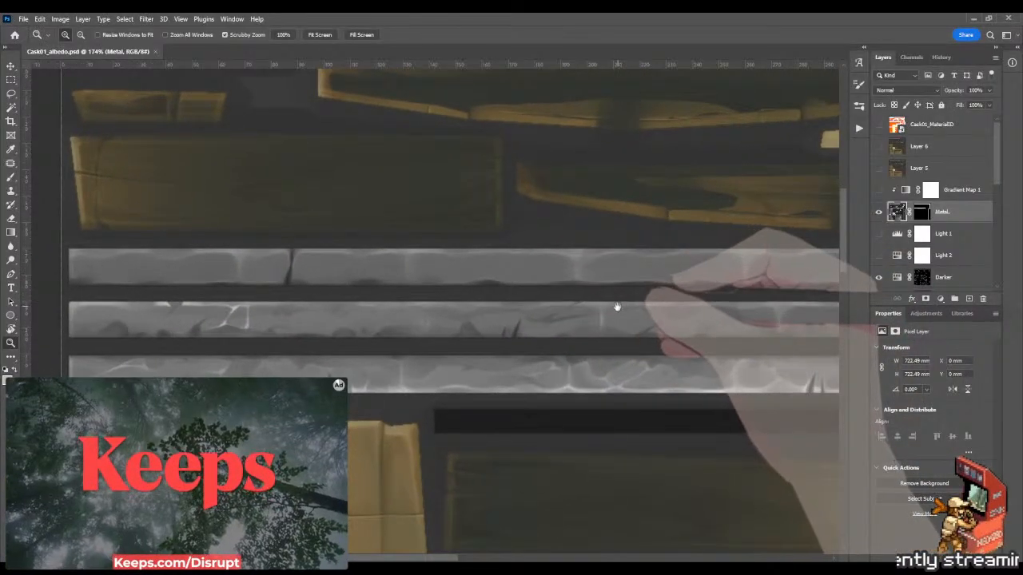
pyautogui.moveTo(620, 310); pyautogui.dragTo(598, 299)
pyautogui.moveTo(514, 311); pyautogui.dragTo(610, 304)
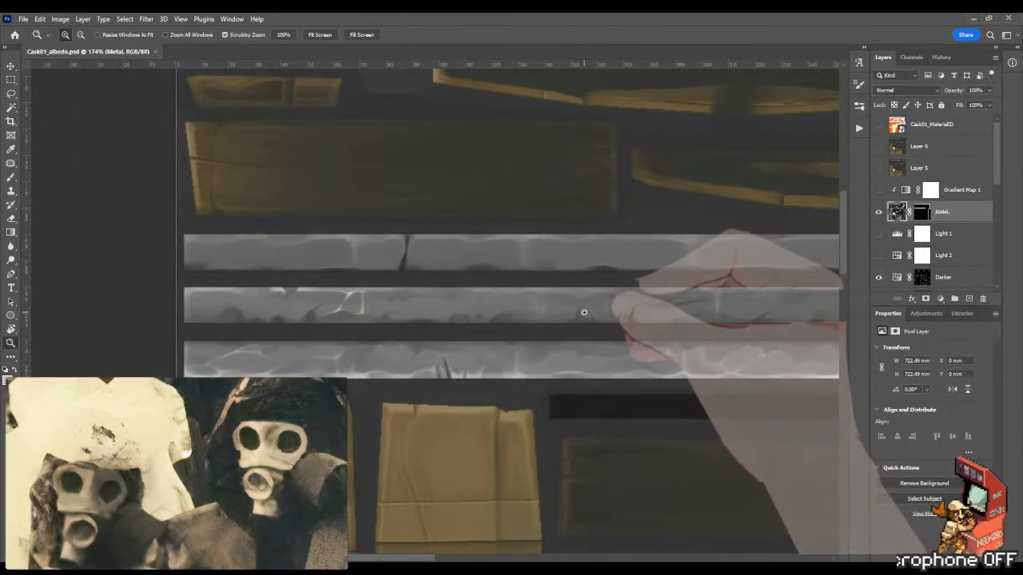
pyautogui.moveTo(444, 301)
pyautogui.mouseDown()
pyautogui.moveTo(513, 317)
pyautogui.moveTo(541, 296)
pyautogui.mouseUp()
pyautogui.press('b')
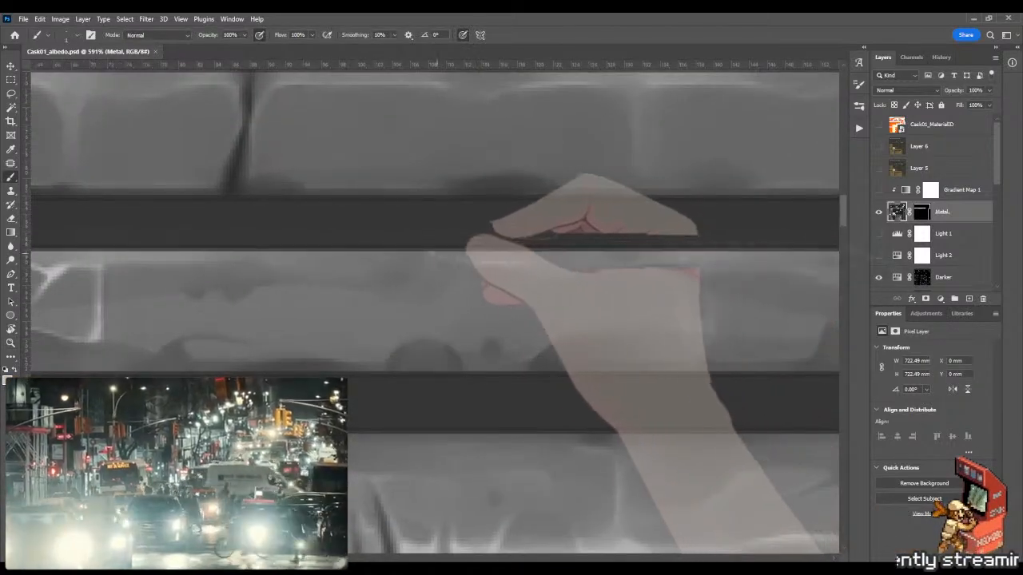
pyautogui.moveTo(258, 250); pyautogui.dragTo(532, 263)
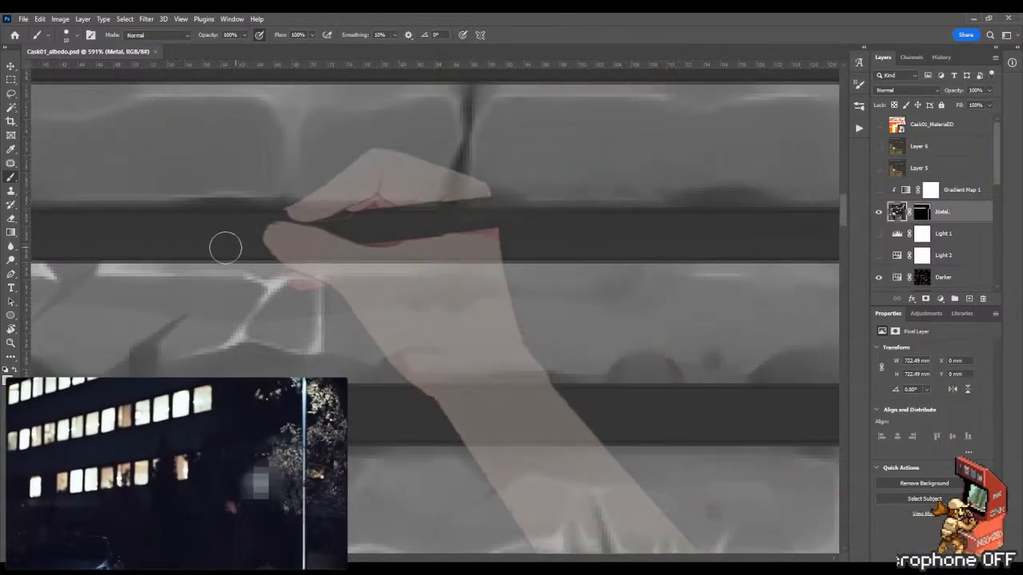
pyautogui.moveTo(224, 245); pyautogui.dragTo(297, 259)
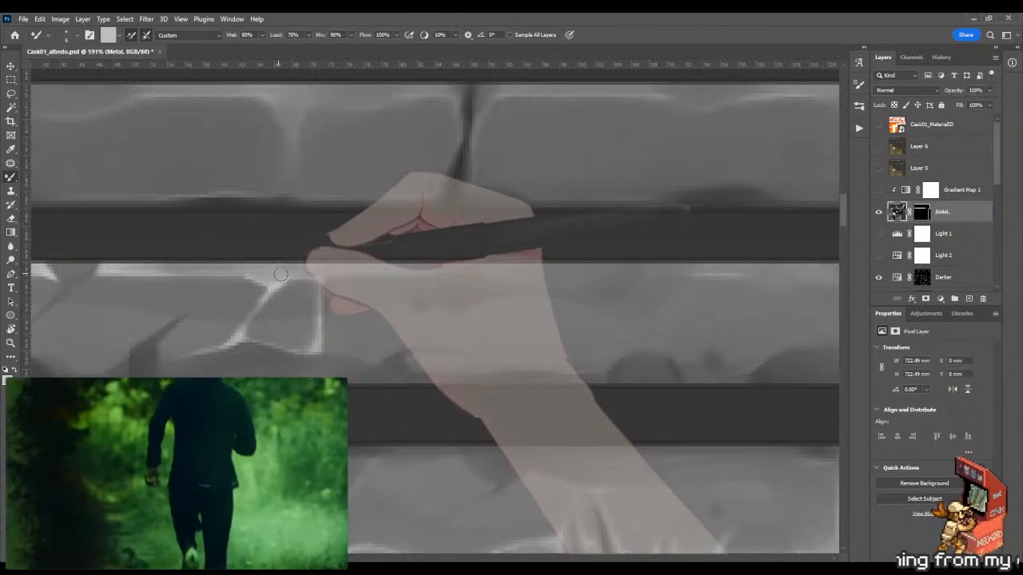
pyautogui.hotkey('shift', 'b')
pyautogui.moveTo(445, 266); pyautogui.dragTo(394, 270)
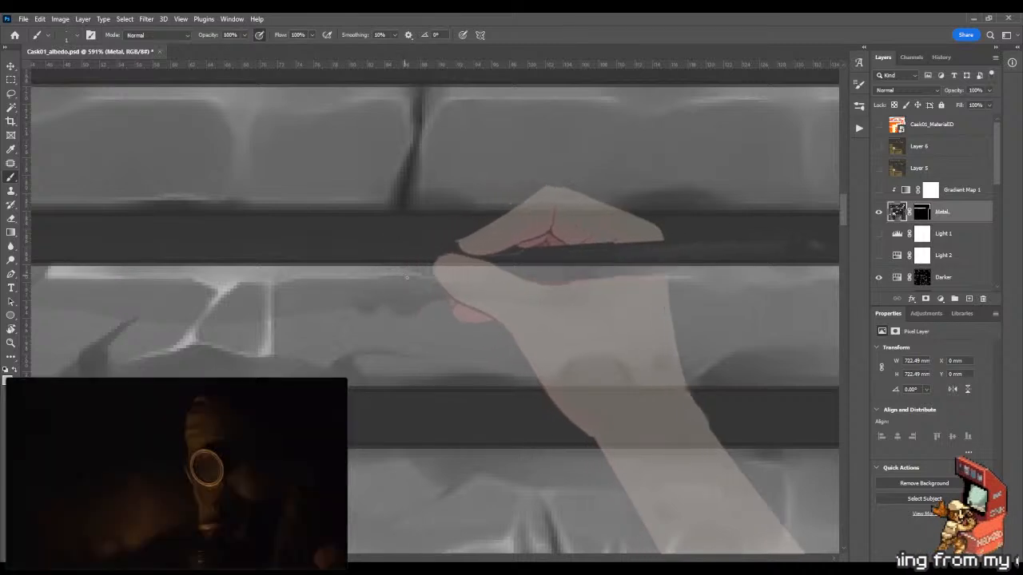
# Step: Paint another soft highlight on the middle band's upper edge above the round dark dent and blend it with the Mixer Brush
pyautogui.moveTo(509, 298); pyautogui.dragTo(416, 301)
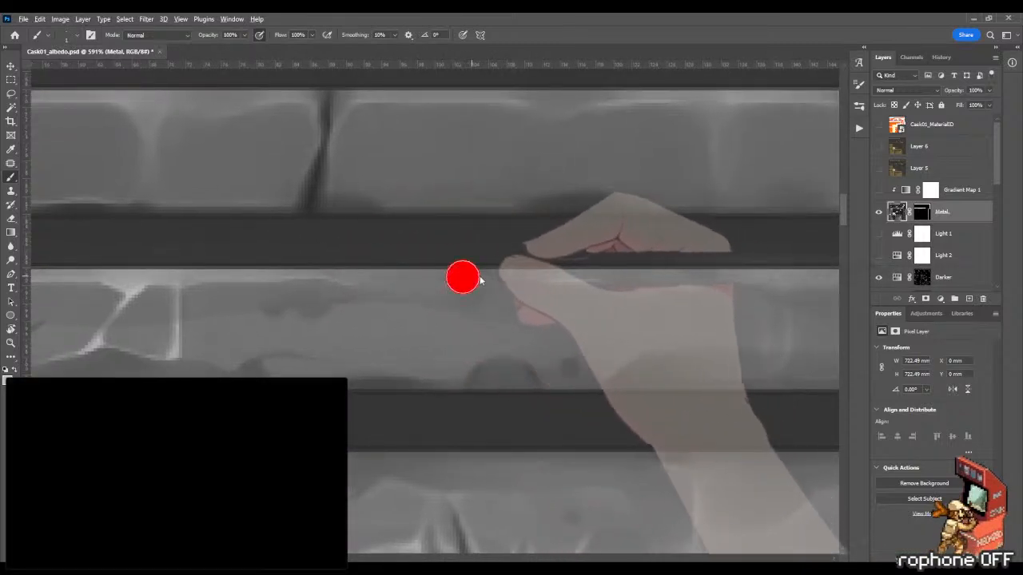
pyautogui.moveTo(448, 271); pyautogui.dragTo(500, 269)
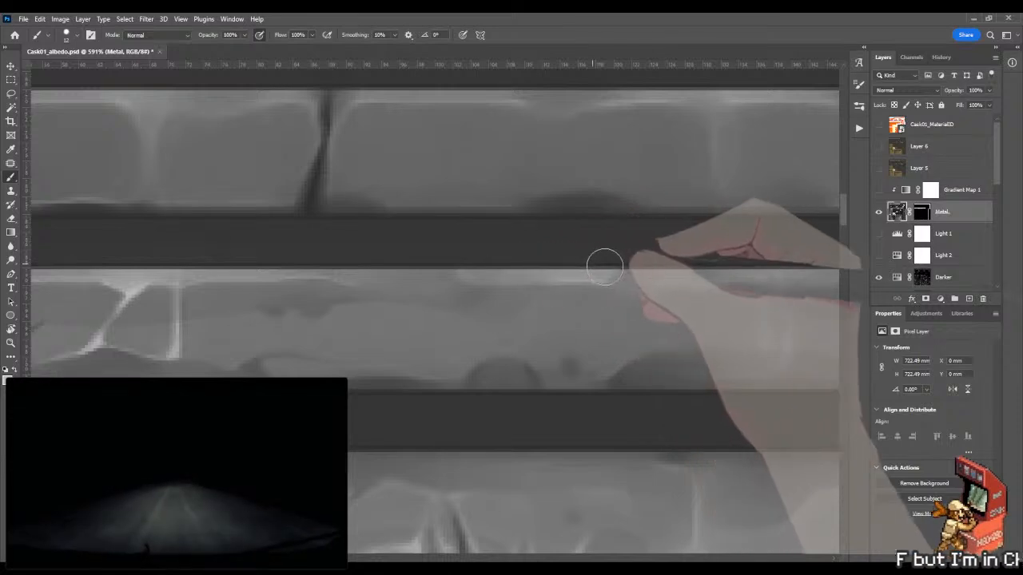
pyautogui.hotkey('shift', 'b')
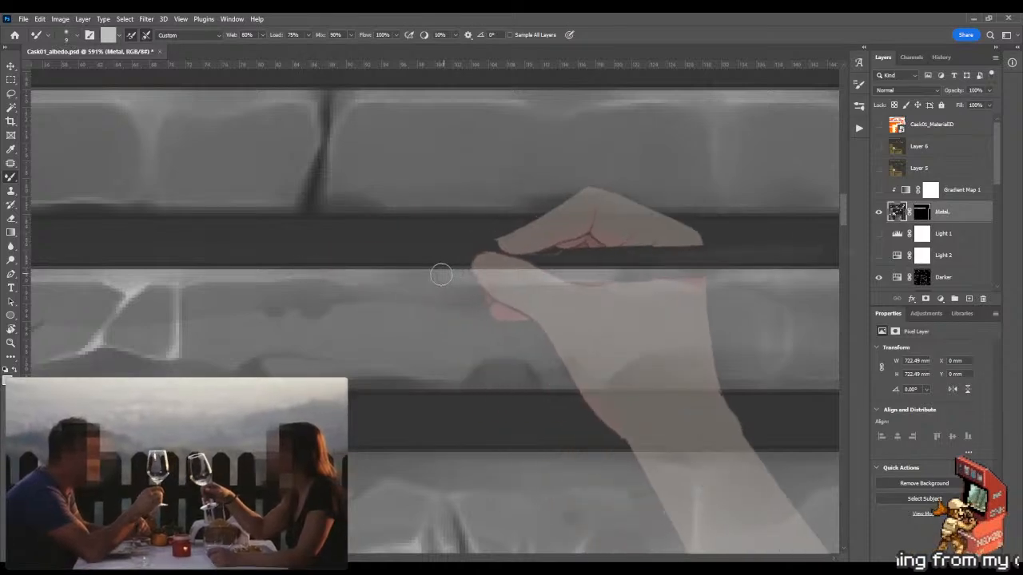
pyautogui.press('z')
pyautogui.moveTo(316, 284)
pyautogui.mouseDown()
pyautogui.moveTo(274, 286)
pyautogui.moveTo(304, 288)
pyautogui.mouseUp()
pyautogui.press('b')
pyautogui.hotkey('shift', 'b')
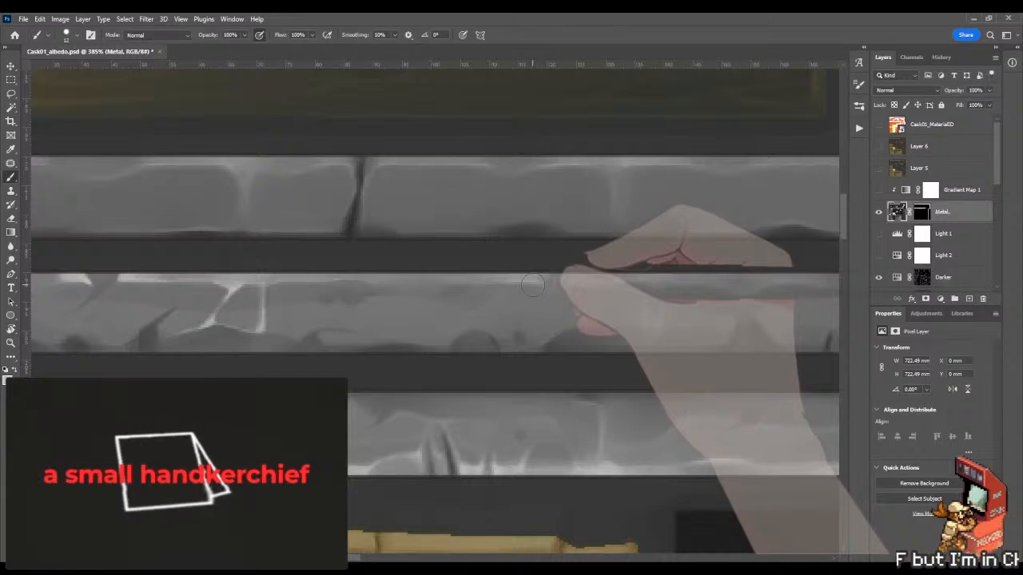
# Step: Paint thin bright lines dipping from the middle band's upper edge and curving around the round dark dent on its lower edge
pyautogui.press('z')
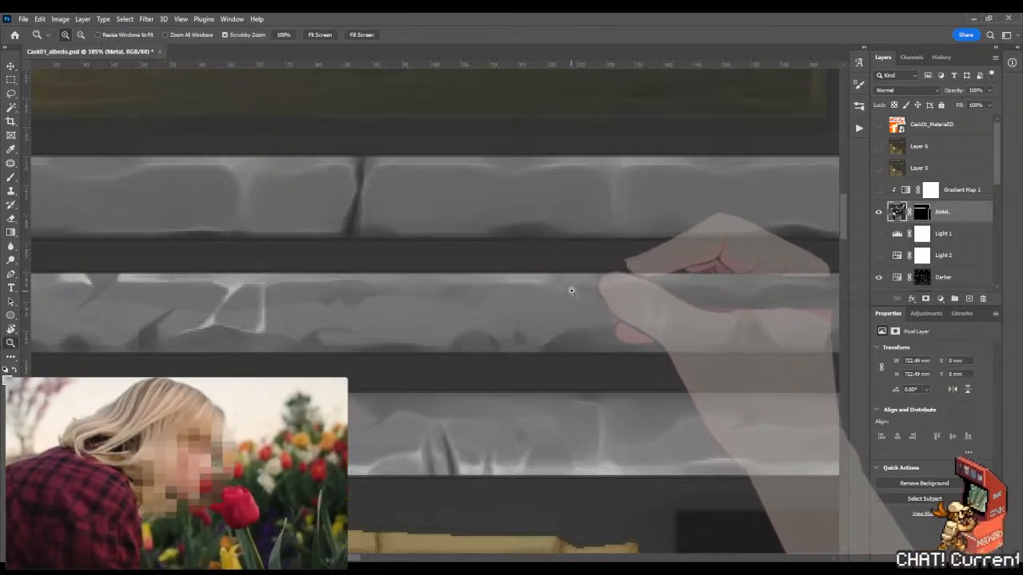
pyautogui.moveTo(559, 289); pyautogui.dragTo(619, 290)
pyautogui.press('b')
pyautogui.moveTo(519, 275)
pyautogui.mouseDown()
pyautogui.moveTo(490, 274)
pyautogui.moveTo(583, 298)
pyautogui.moveTo(468, 299)
pyautogui.moveTo(577, 317)
pyautogui.mouseUp()
pyautogui.press('z')
pyautogui.press('b')
pyautogui.moveTo(326, 349); pyautogui.dragTo(347, 358)
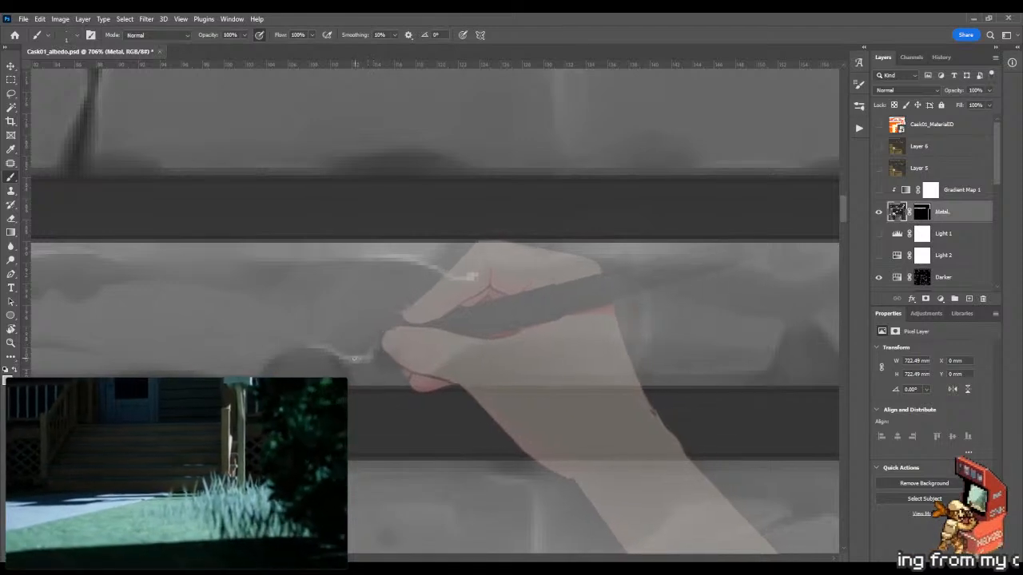
# Step: Join both lines with a curved bright crease, add short spikes around the small dark spot, and blend the strokes
pyautogui.moveTo(354, 358)
pyautogui.mouseDown()
pyautogui.moveTo(391, 347)
pyautogui.moveTo(467, 280)
pyautogui.mouseUp()
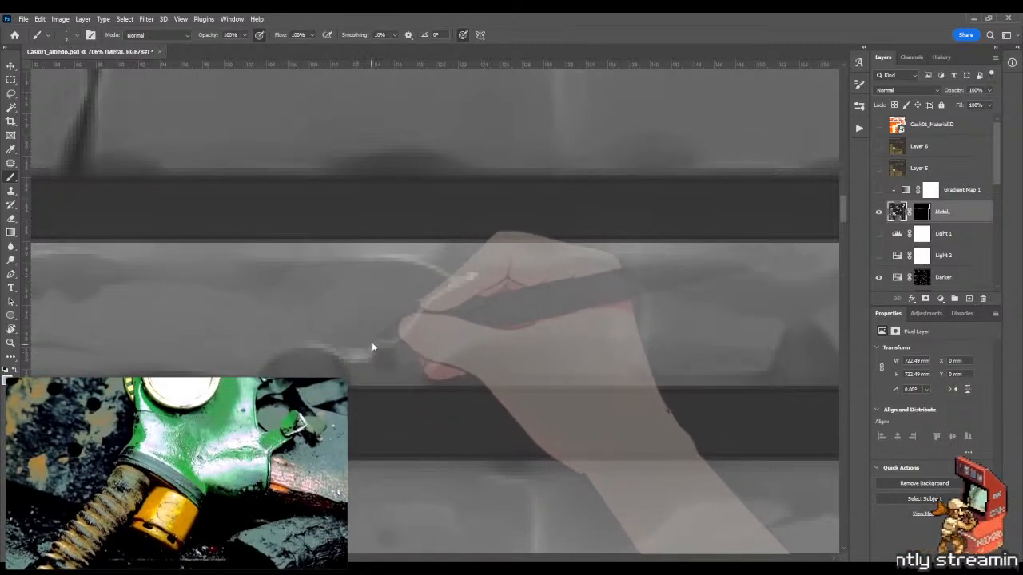
pyautogui.moveTo(371, 343)
pyautogui.mouseDown()
pyautogui.moveTo(369, 347)
pyautogui.moveTo(370, 338)
pyautogui.moveTo(389, 344)
pyautogui.moveTo(448, 281)
pyautogui.moveTo(388, 337)
pyautogui.mouseUp()
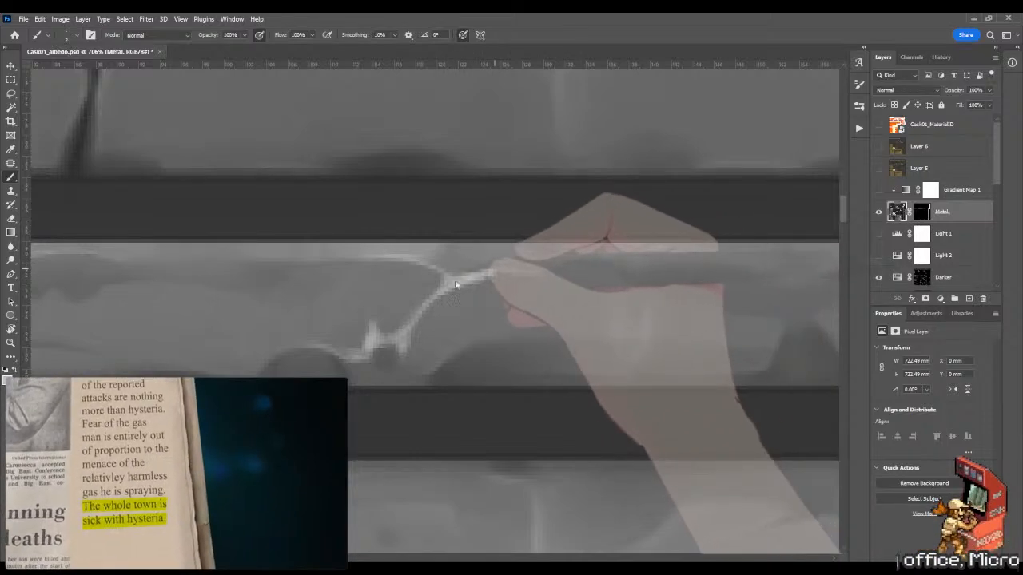
pyautogui.moveTo(447, 287)
pyautogui.mouseDown()
pyautogui.moveTo(349, 291)
pyautogui.moveTo(404, 304)
pyautogui.moveTo(446, 289)
pyautogui.mouseUp()
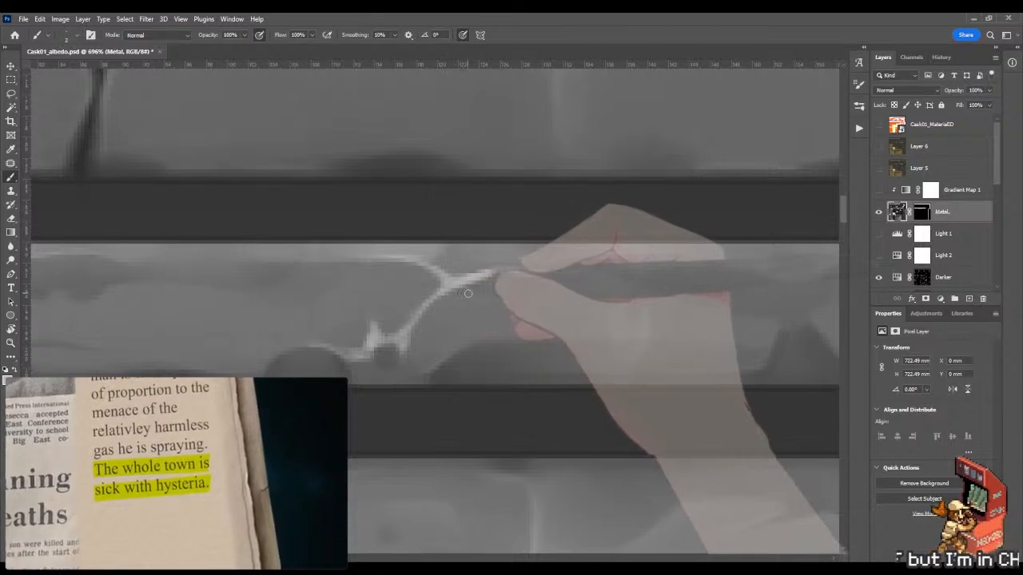
pyautogui.hotkey('shift', 'b')
pyautogui.hotkey('shift', 'b')
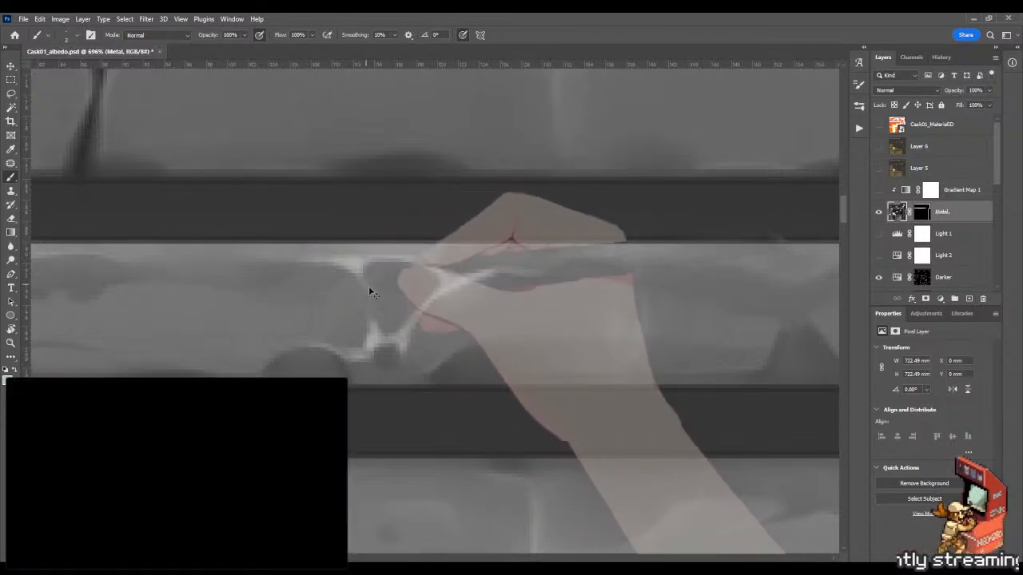
# Step: Paint the crease's second branch from the upper edge down to the small dark spot and blend a glow beside the round dent
pyautogui.press('z')
pyautogui.moveTo(383, 334); pyautogui.dragTo(276, 322)
pyautogui.moveTo(435, 352); pyautogui.dragTo(471, 349)
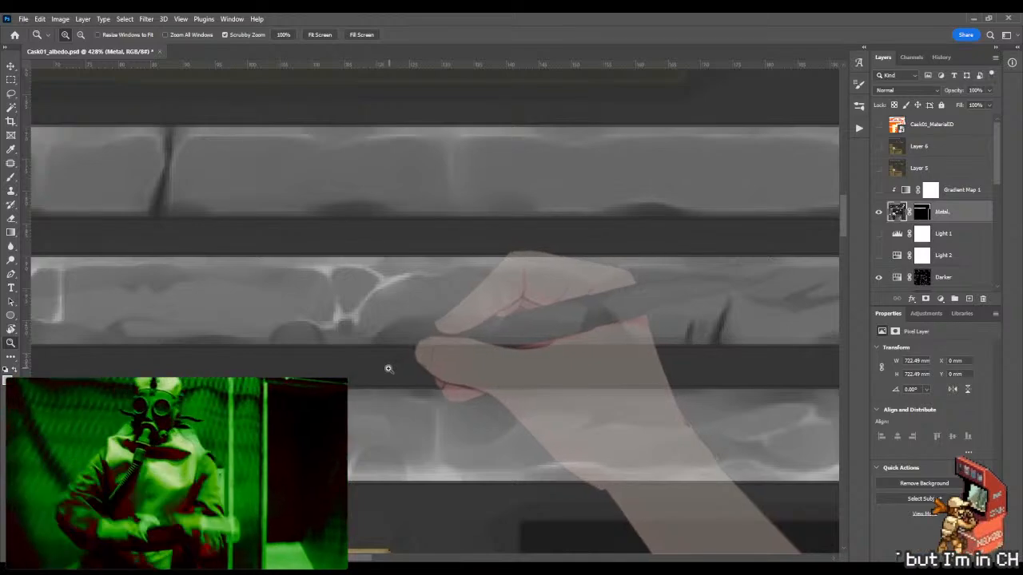
pyautogui.moveTo(313, 340); pyautogui.dragTo(355, 337)
pyautogui.press('b')
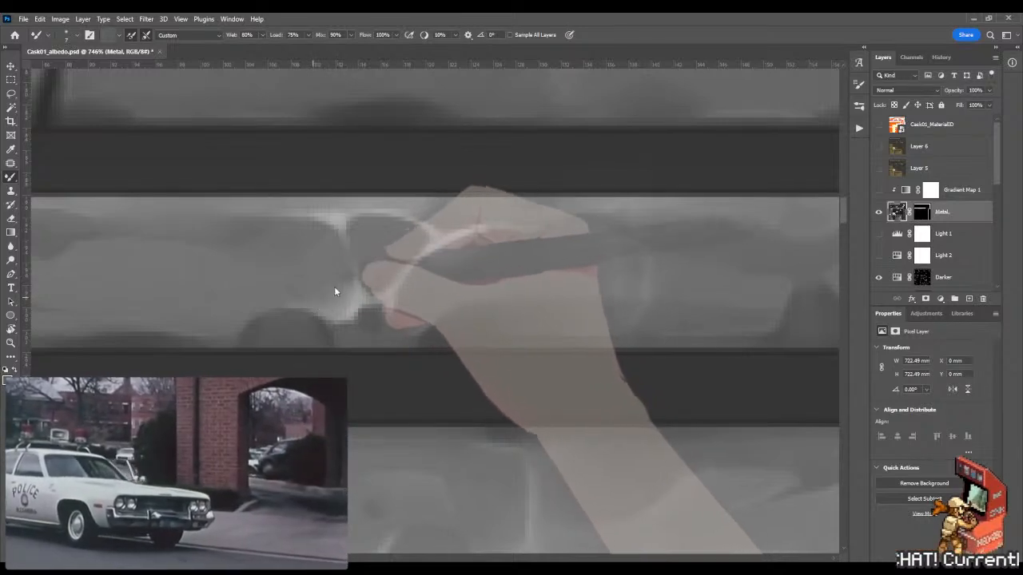
pyautogui.press('b')
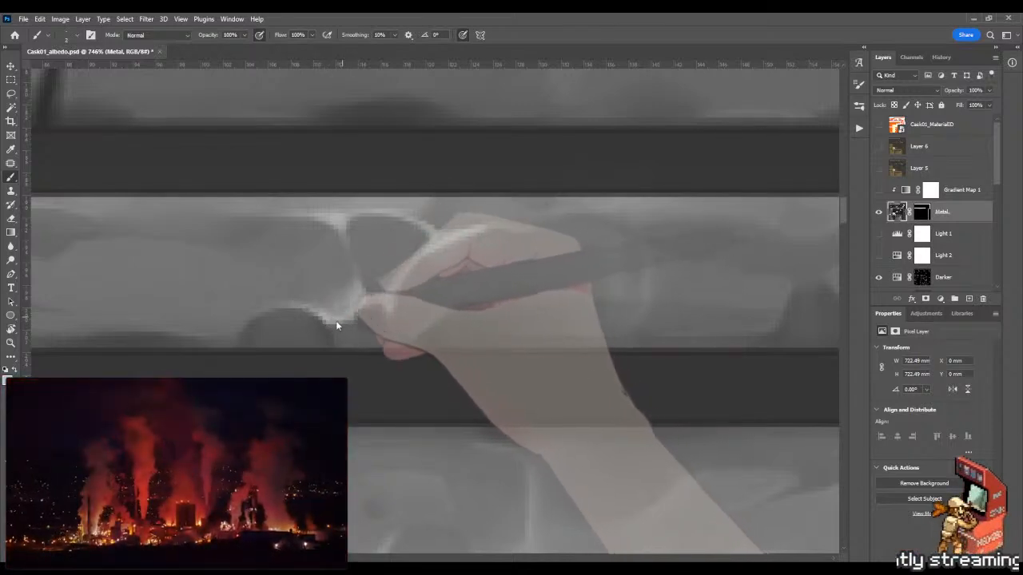
# Step: Save the texture and check the new branching crease on the cask in Marmoset Toolbag
pyautogui.press('z')
pyautogui.moveTo(389, 324); pyautogui.dragTo(475, 339)
pyautogui.hotkey('ctrl', 's')
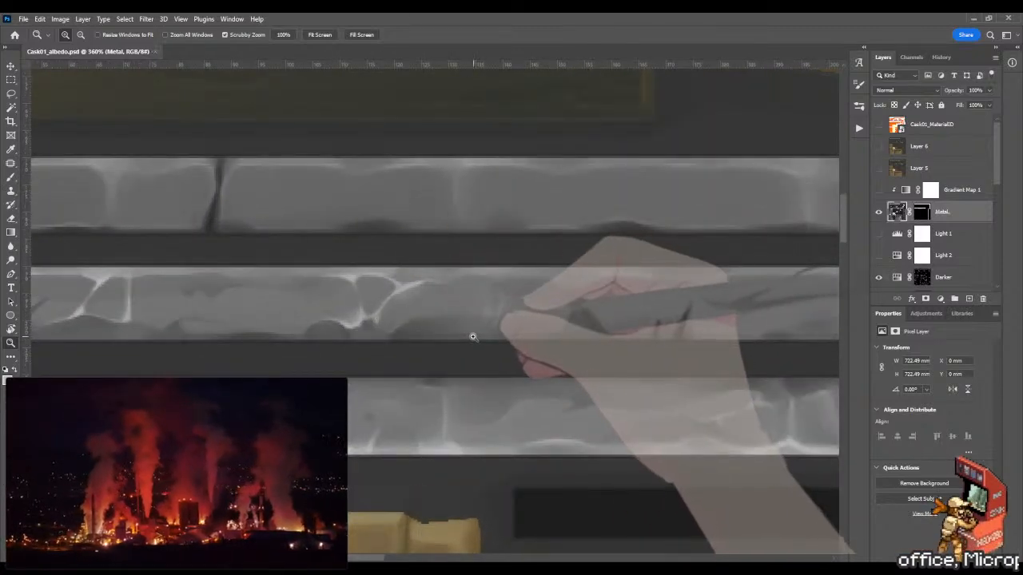
pyautogui.hotkey('alt', 'Tab')
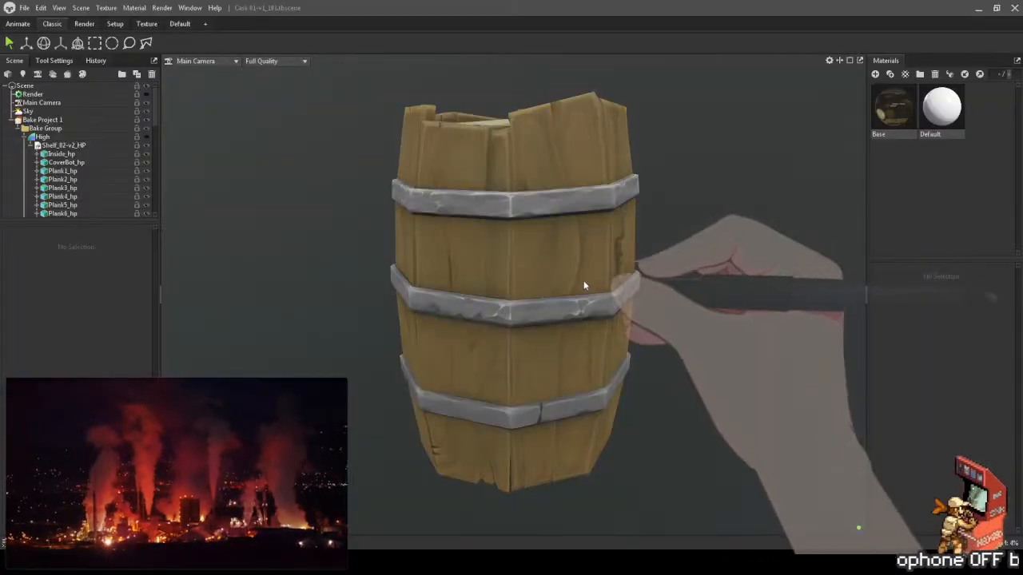
pyautogui.moveTo(583, 280); pyautogui.dragTo(595, 336)
pyautogui.hotkey('alt', 'Tab')
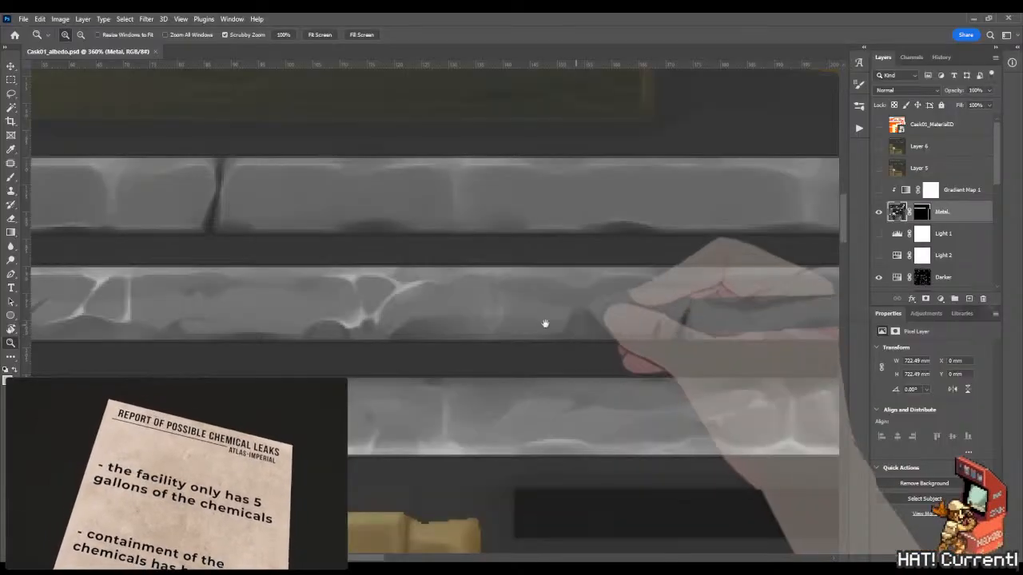
# Step: Soften the branching crease's far end into the middle band's surface with a resized Mixer Brush
pyautogui.moveTo(246, 293)
pyautogui.mouseDown()
pyautogui.moveTo(288, 295)
pyautogui.moveTo(273, 280)
pyautogui.moveTo(325, 278)
pyautogui.moveTo(265, 289)
pyautogui.moveTo(299, 275)
pyautogui.mouseUp()
pyautogui.keyDown('alt'); pyautogui.rightClick(278, 279); pyautogui.keyUp('alt')
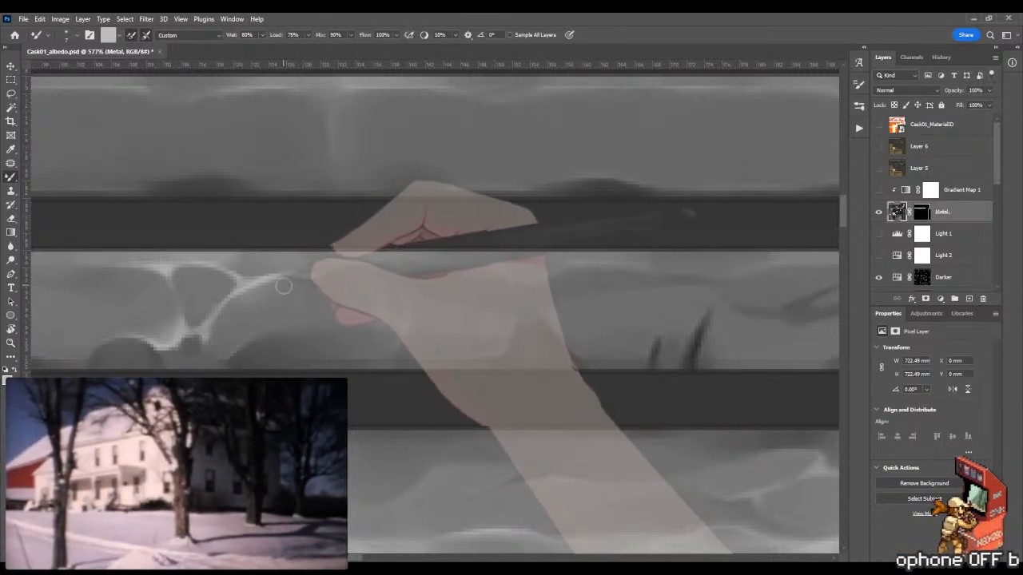
pyautogui.keyDown('alt'); pyautogui.rightClick(282, 281); pyautogui.keyUp('alt')
pyautogui.moveTo(283, 279); pyautogui.dragTo(311, 279)
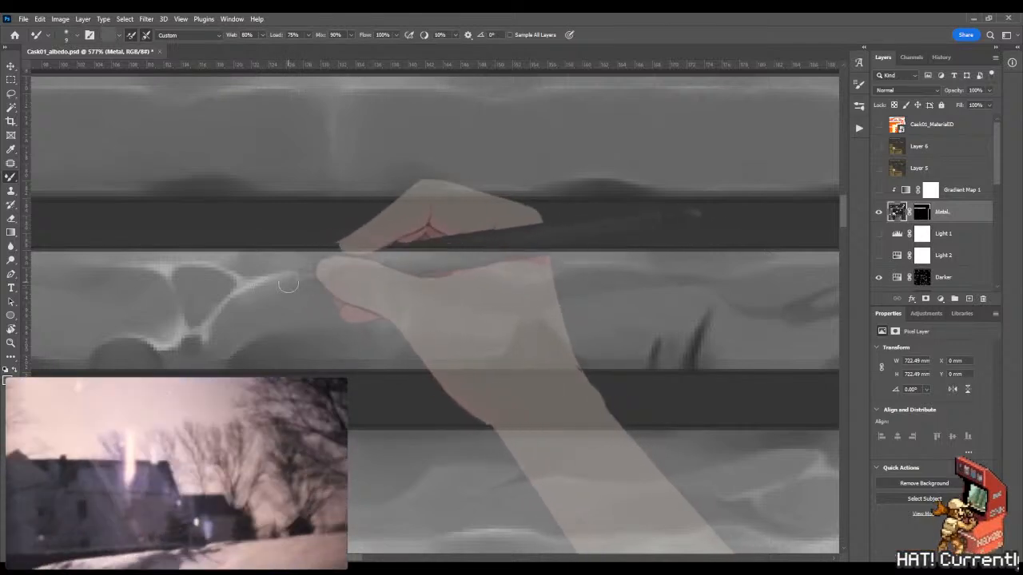
pyautogui.hotkey('shift', 'b')
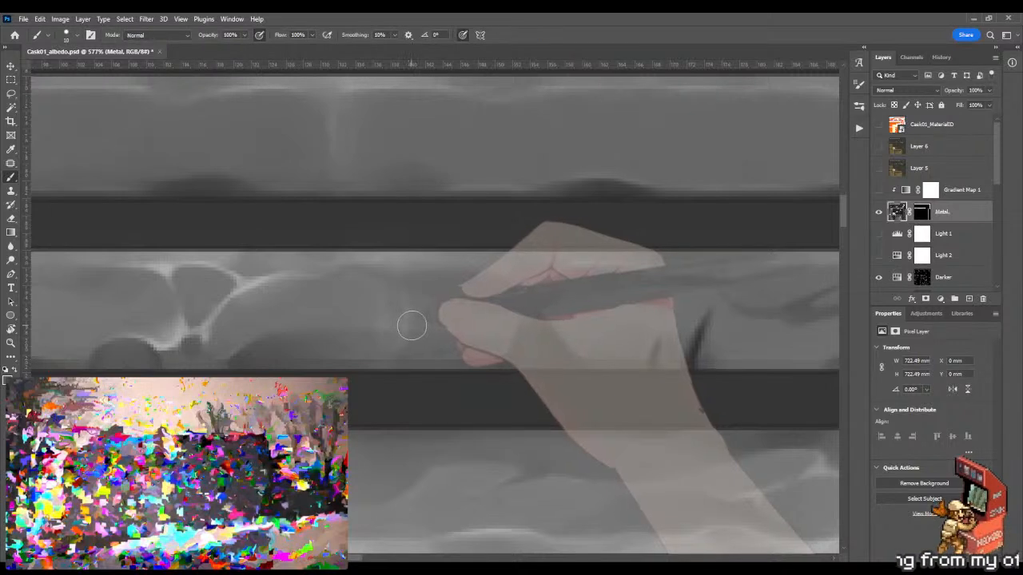
# Step: Paint a thin bright edge line on the middle band from the dark triangular notch to the short dark cracks
pyautogui.keyDown('alt'); pyautogui.rightClick(438, 286); pyautogui.keyUp('alt')
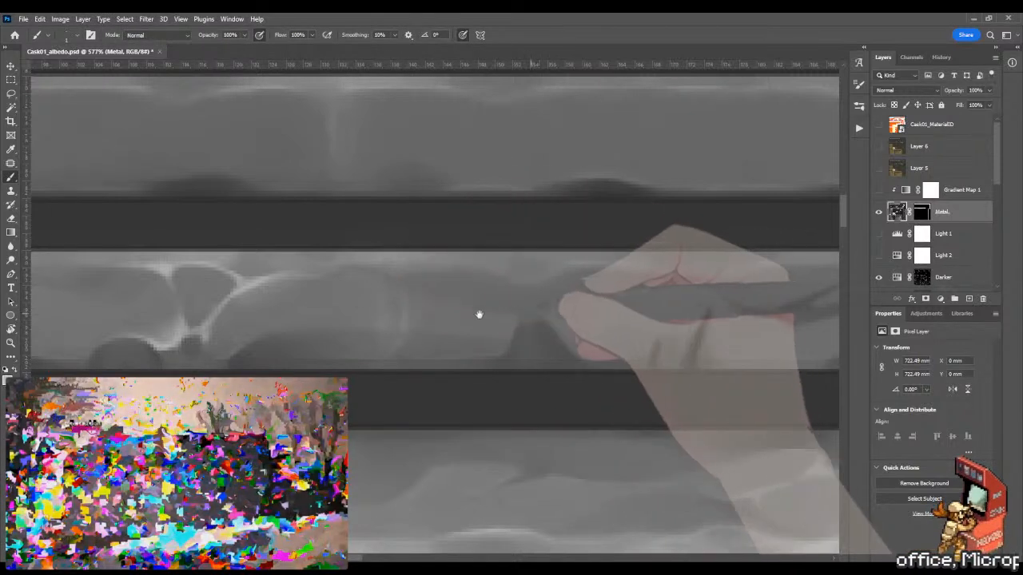
pyautogui.moveTo(480, 314); pyautogui.dragTo(459, 323)
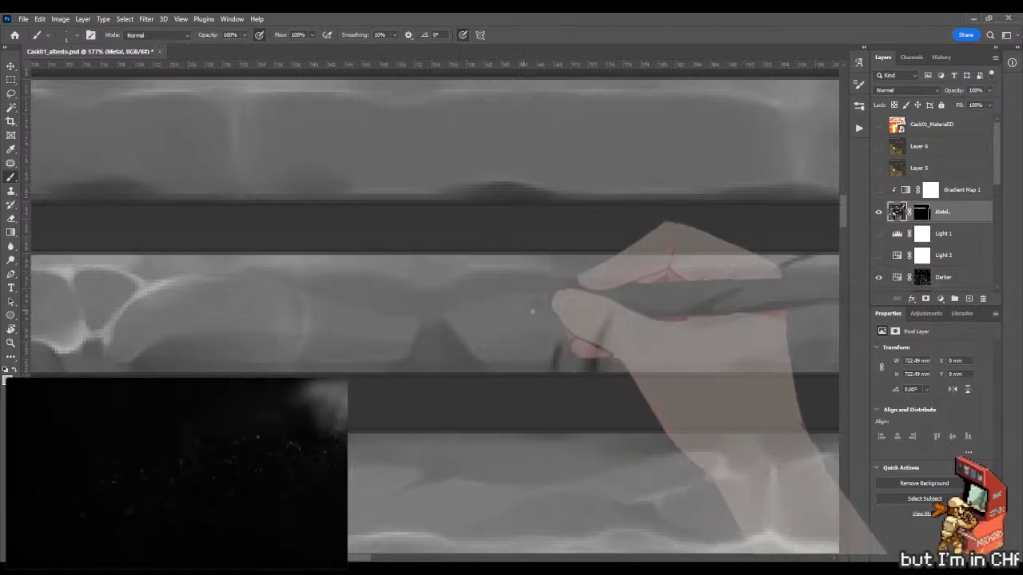
pyautogui.moveTo(491, 299); pyautogui.dragTo(438, 310)
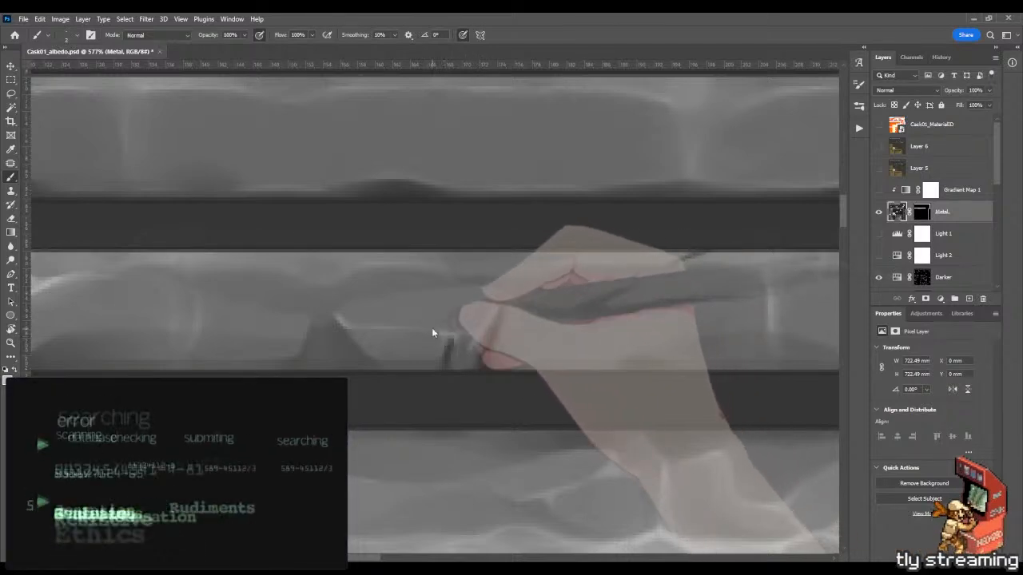
pyautogui.moveTo(418, 308); pyautogui.dragTo(337, 319)
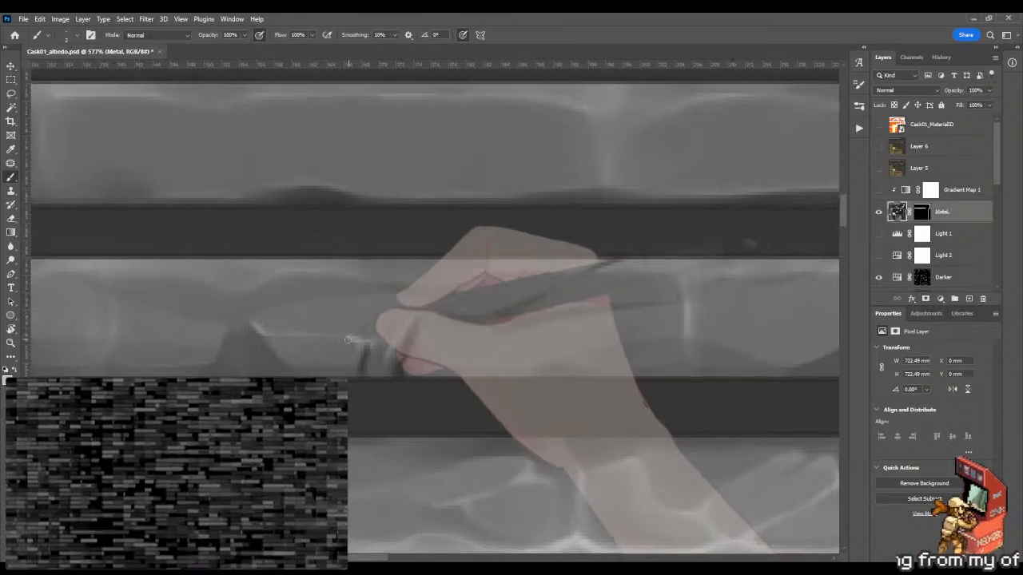
pyautogui.moveTo(270, 334); pyautogui.dragTo(350, 337)
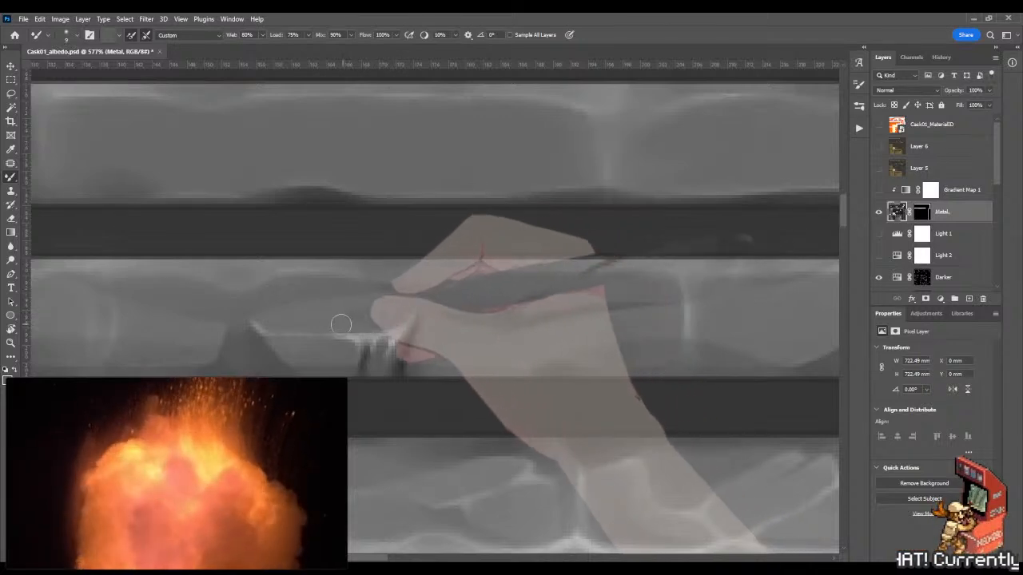
# Step: Brighten the rim around the notch tip and short dark cracks, and blend the strokes with the Mixer Brush
pyautogui.hotkey('shift', 'b')
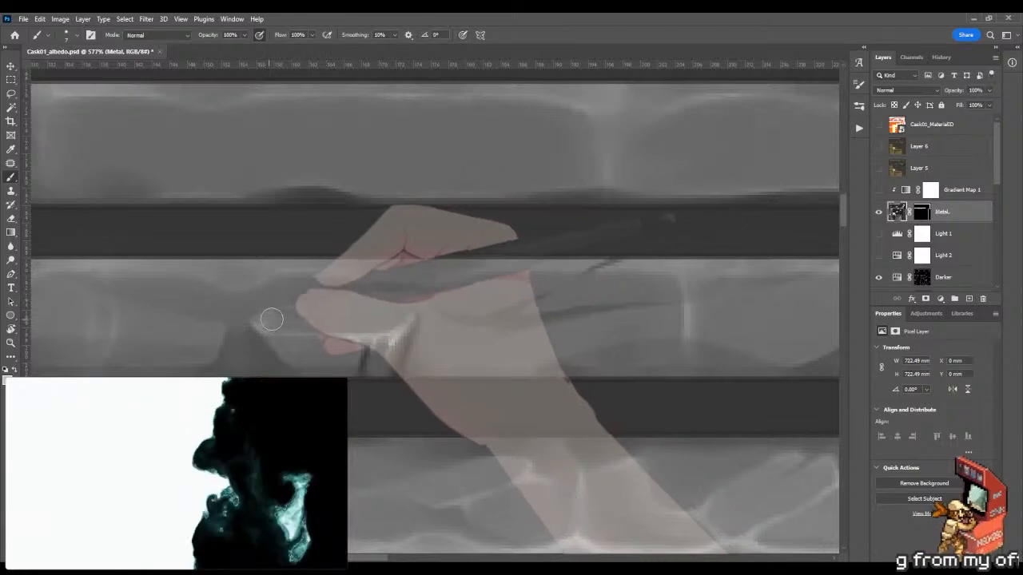
pyautogui.hotkey('shift', 'b')
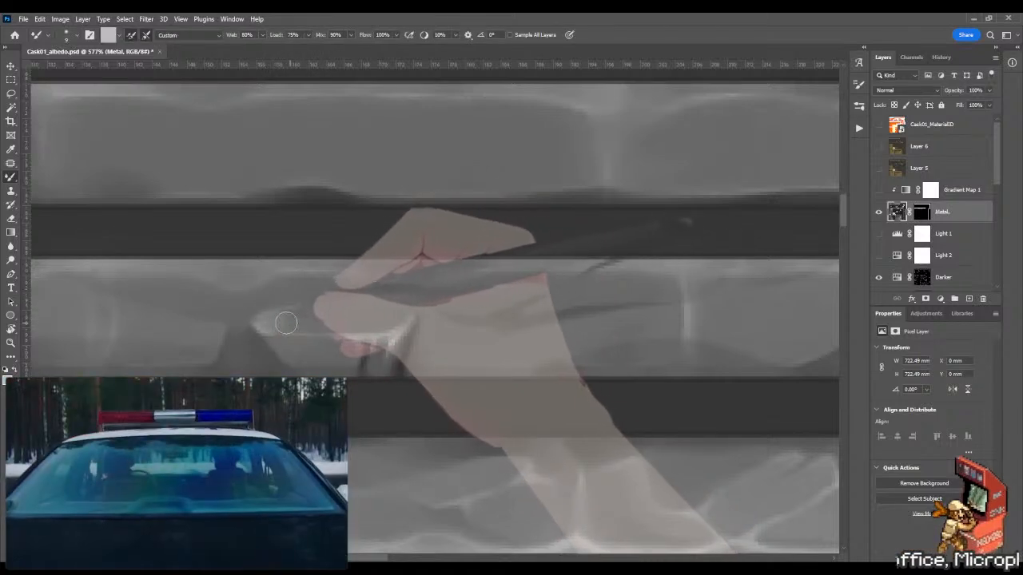
pyautogui.moveTo(281, 324)
pyautogui.mouseDown()
pyautogui.moveTo(291, 326)
pyautogui.moveTo(264, 321)
pyautogui.moveTo(333, 317)
pyautogui.moveTo(224, 333)
pyautogui.moveTo(400, 329)
pyautogui.mouseUp()
pyautogui.keyDown('alt'); pyautogui.click(290, 326); pyautogui.keyUp('alt')
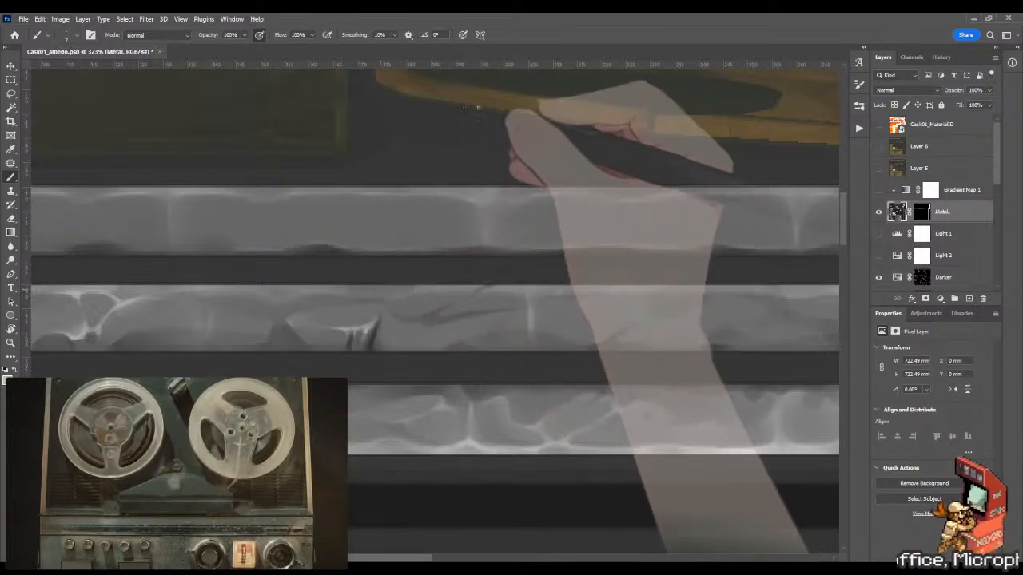
# Step: Extend the highlight from the short dark cracks up to the middle band's upper edge as a thin bright crease
pyautogui.click(464, 36)
pyautogui.moveTo(403, 328)
pyautogui.mouseDown()
pyautogui.moveTo(317, 312)
pyautogui.moveTo(411, 306)
pyautogui.mouseUp()
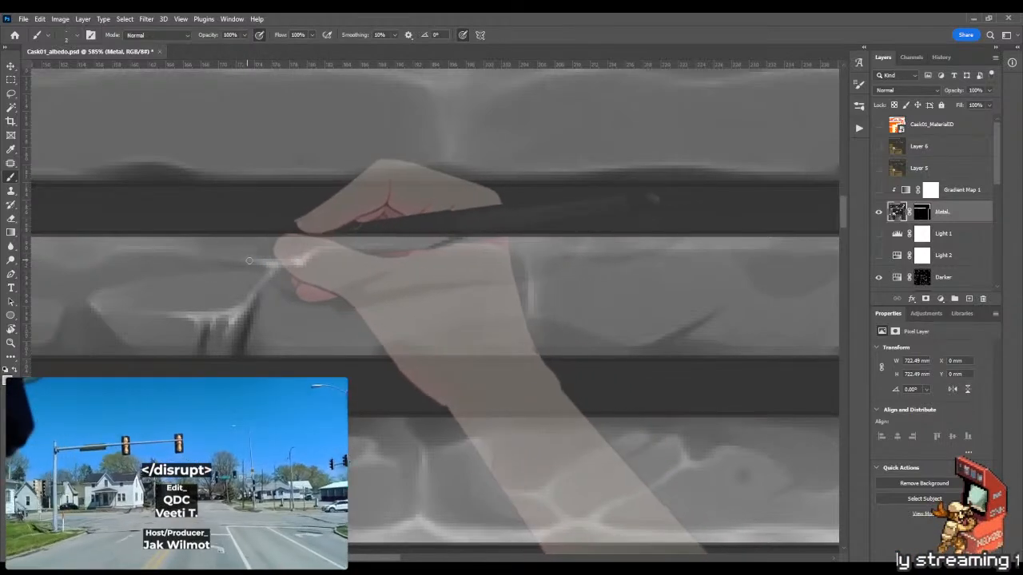
pyautogui.moveTo(315, 262)
pyautogui.mouseDown()
pyautogui.moveTo(233, 268)
pyautogui.moveTo(333, 252)
pyautogui.mouseUp()
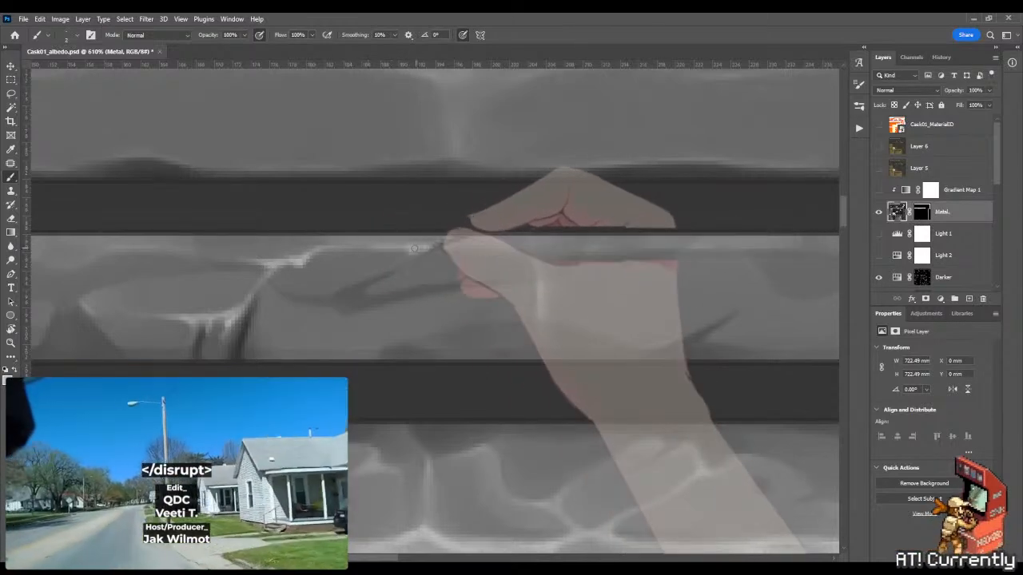
# Step: Blend the upper-edge highlight into the surface beside the dark diagonal crack with the Mixer Brush
pyautogui.hotkey('shift', 'b')
pyautogui.hotkey('shift', 'b')
pyautogui.hotkey('shift', 'b')
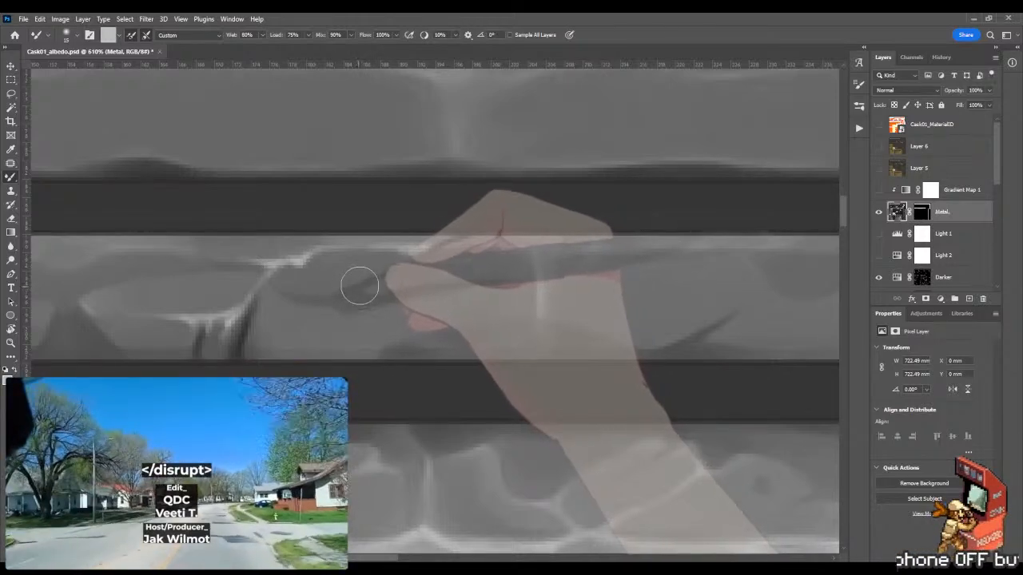
pyautogui.moveTo(393, 258); pyautogui.dragTo(379, 258)
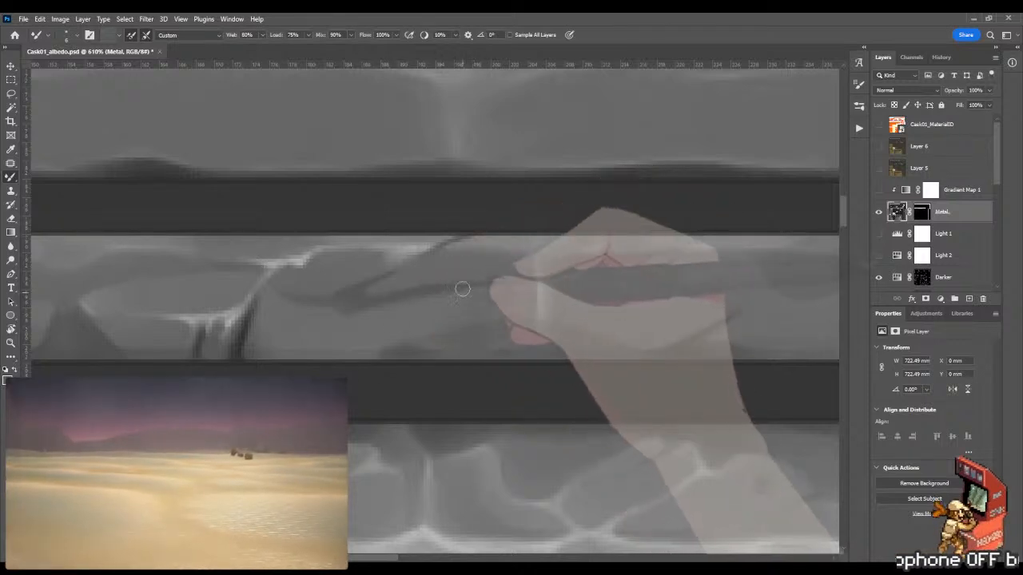
# Step: Paint a small Y-shaped bright crease near the middle band's lower edge, below the diagonal crack, and blend its ends
pyautogui.hotkey('shift', 'b')
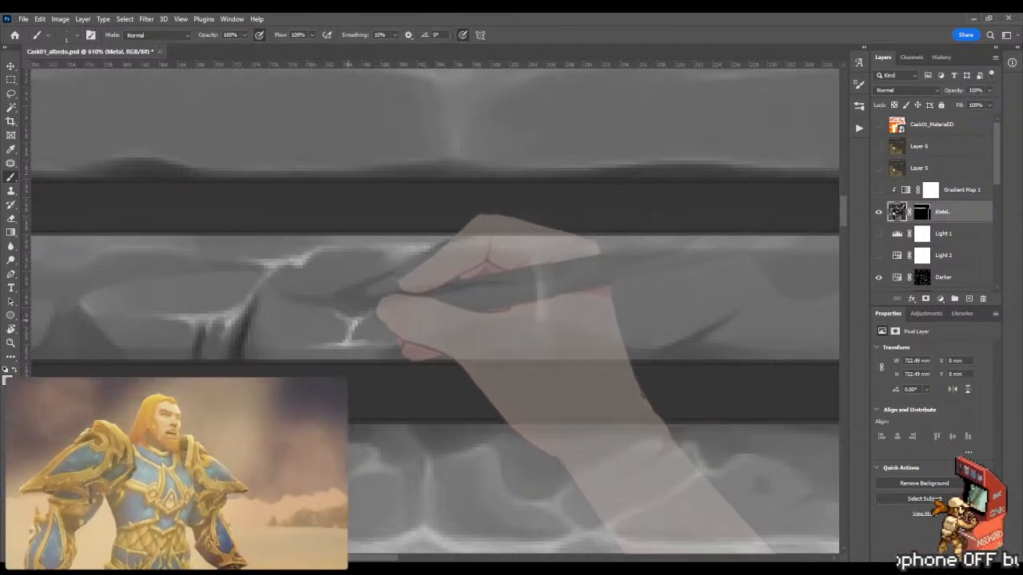
pyautogui.hotkey('shift', 'b')
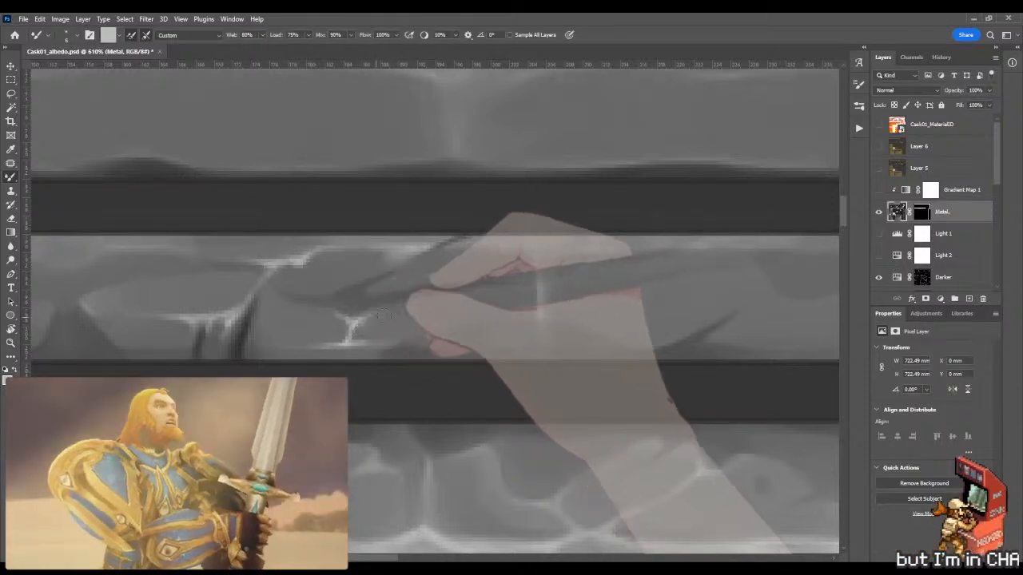
pyautogui.moveTo(364, 319); pyautogui.dragTo(357, 320)
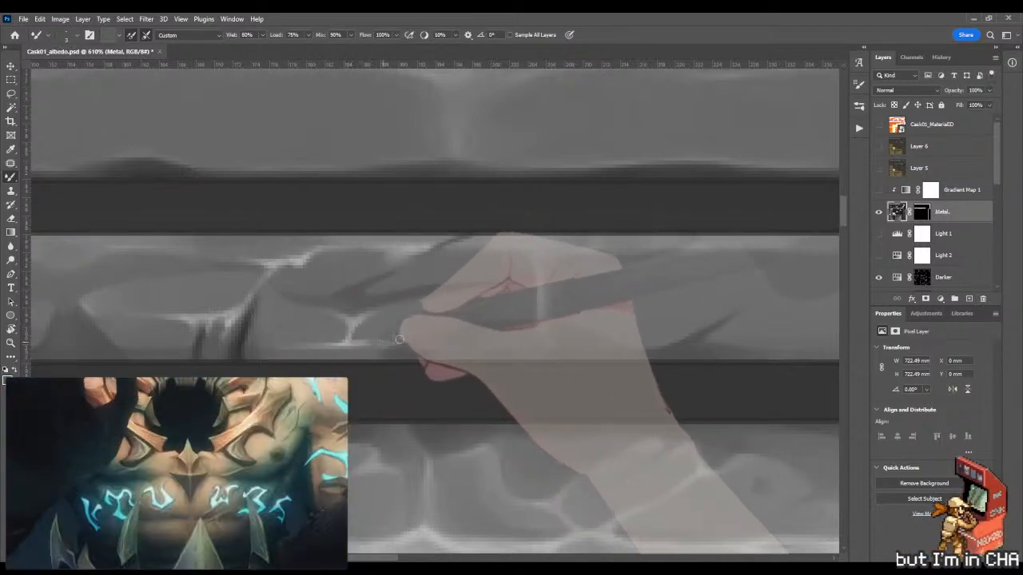
# Step: Paint bright crease lines from the vertical crease to the upper edge, with a branch curving down into the middle band
pyautogui.press('z')
pyautogui.moveTo(297, 345); pyautogui.dragTo(227, 341)
pyautogui.moveTo(360, 328)
pyautogui.mouseDown()
pyautogui.moveTo(399, 326)
pyautogui.moveTo(343, 326)
pyautogui.moveTo(429, 335)
pyautogui.moveTo(373, 313)
pyautogui.moveTo(362, 340)
pyautogui.moveTo(391, 341)
pyautogui.mouseUp()
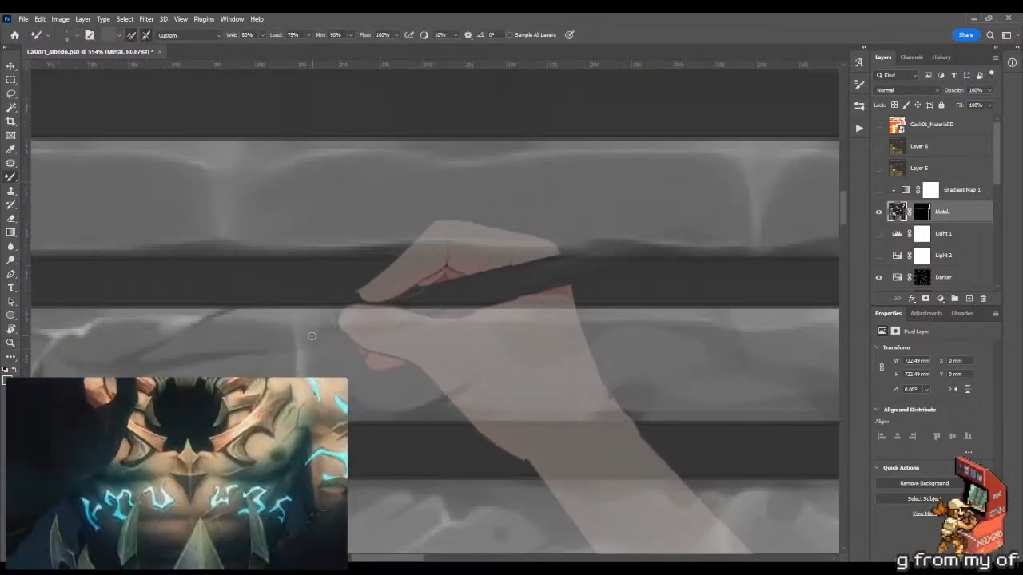
pyautogui.press('b')
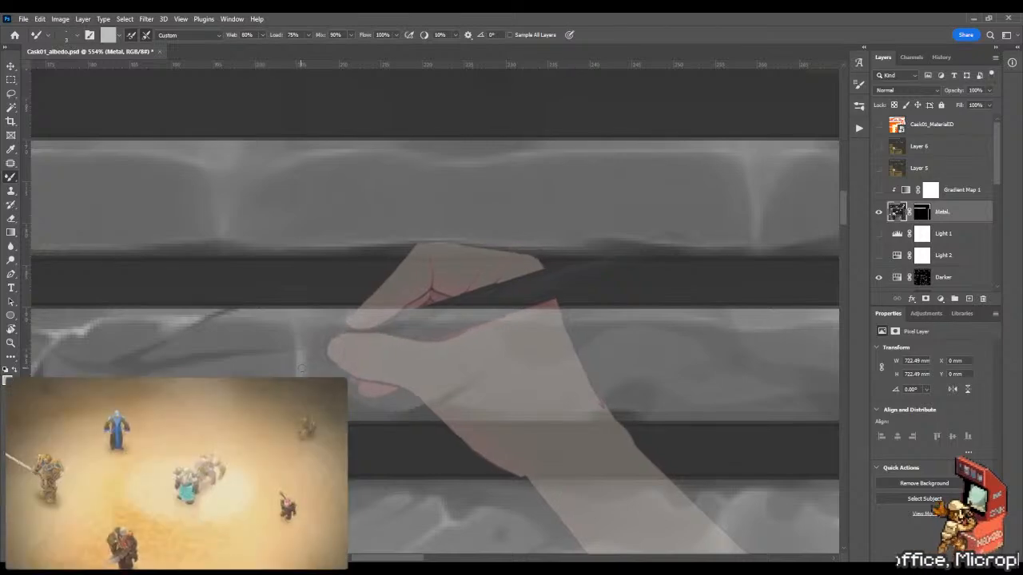
pyautogui.hotkey('shift', 'b')
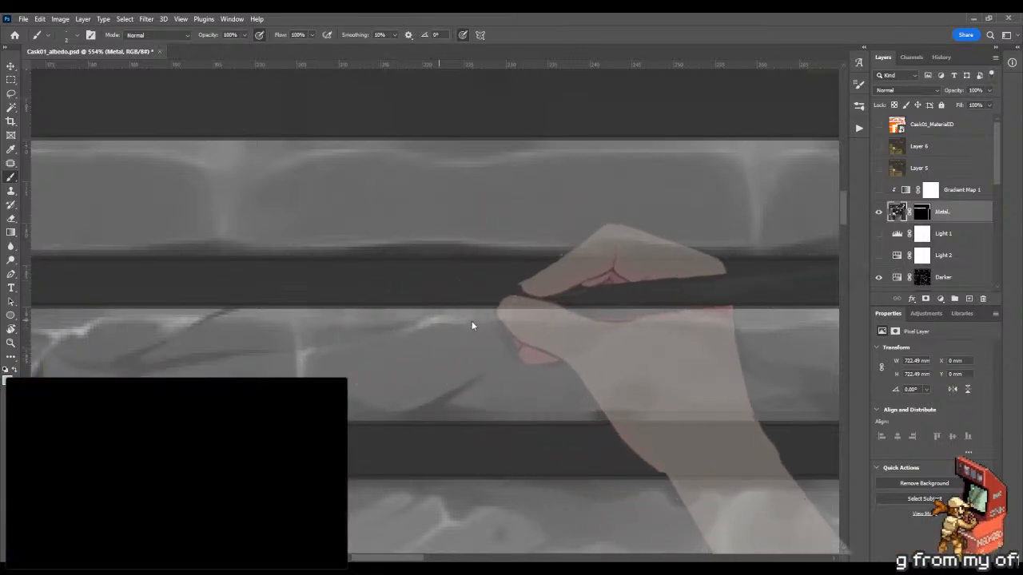
pyautogui.moveTo(476, 323)
pyautogui.mouseDown()
pyautogui.moveTo(494, 329)
pyautogui.moveTo(508, 356)
pyautogui.mouseUp()
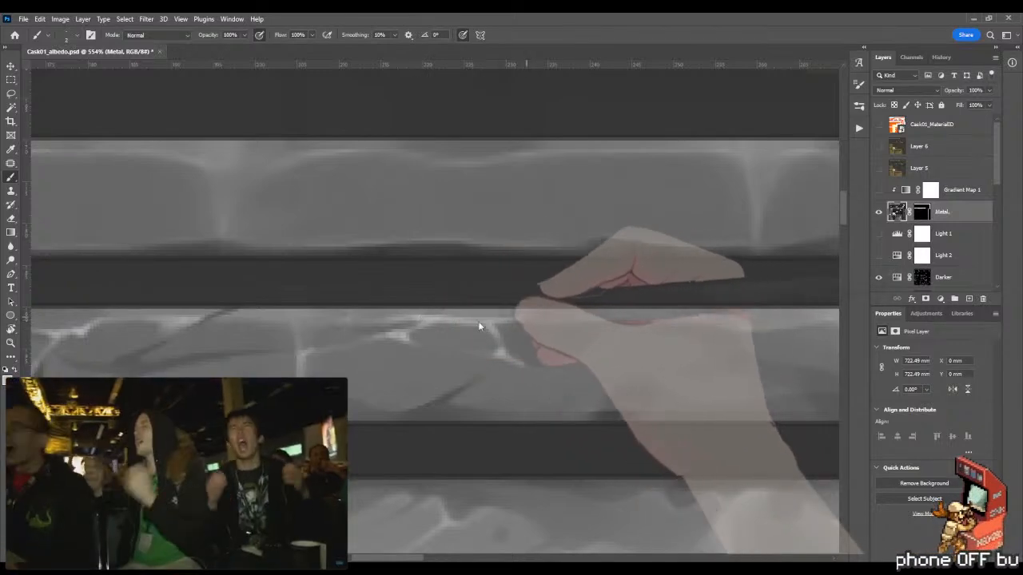
# Step: Add a soft glow along the upper edge, join the crease branches with a lower line, and blend them
pyautogui.moveTo(444, 309); pyautogui.dragTo(455, 312)
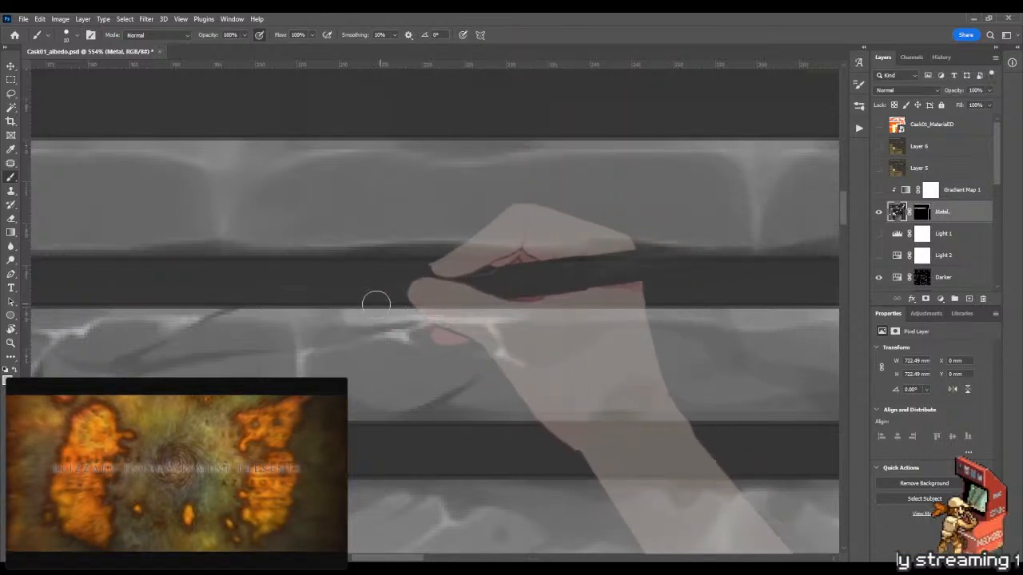
pyautogui.hotkey('shift', 'b')
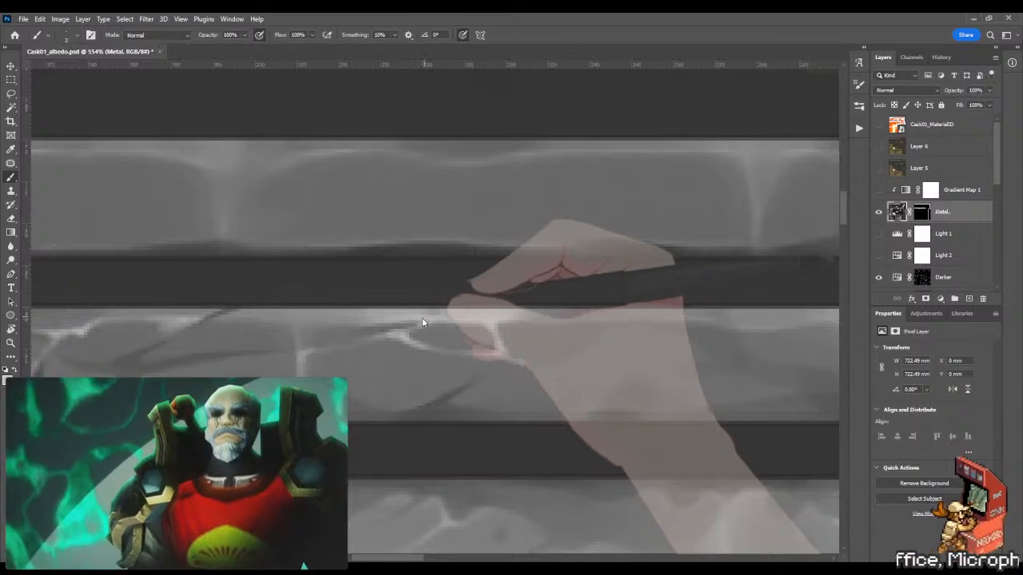
pyautogui.hotkey('shift', 'b')
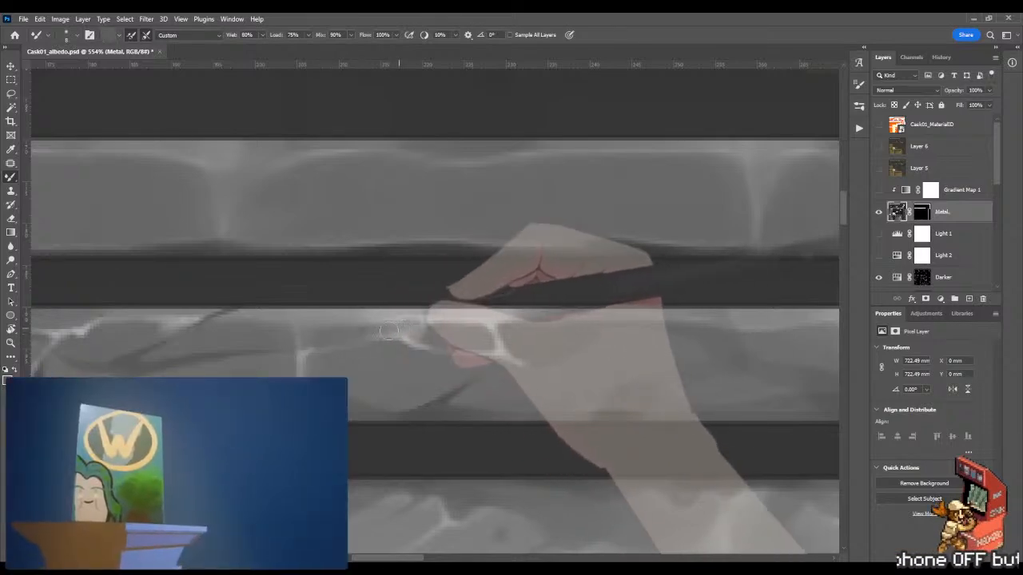
# Step: Save the texture and inspect the middle band's new creases from several sides of the cask in Marmoset Toolbag
pyautogui.hotkey('ctrl', 'space')
pyautogui.moveTo(367, 338); pyautogui.dragTo(235, 339)
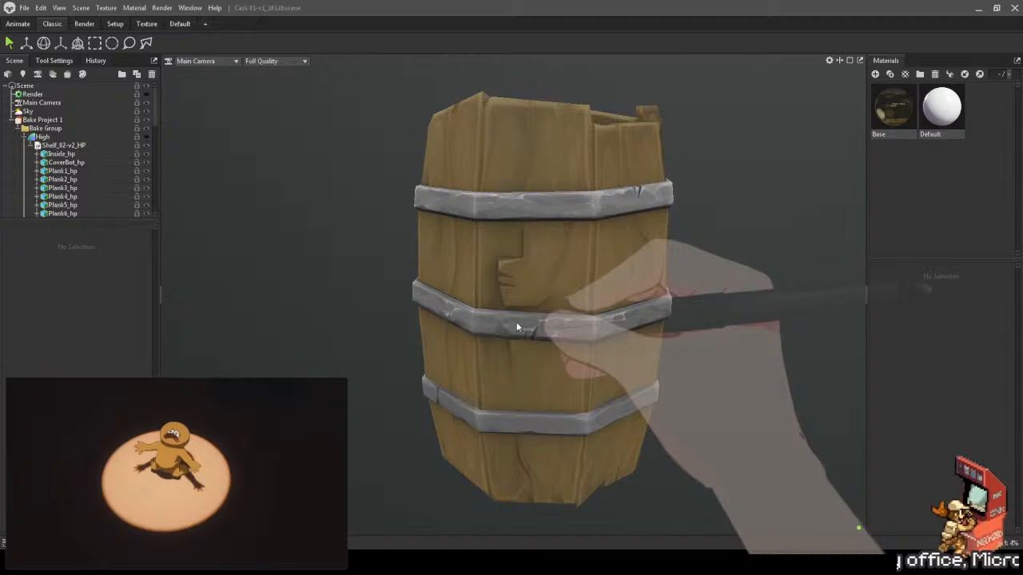
pyautogui.moveTo(516, 327); pyautogui.dragTo(430, 312)
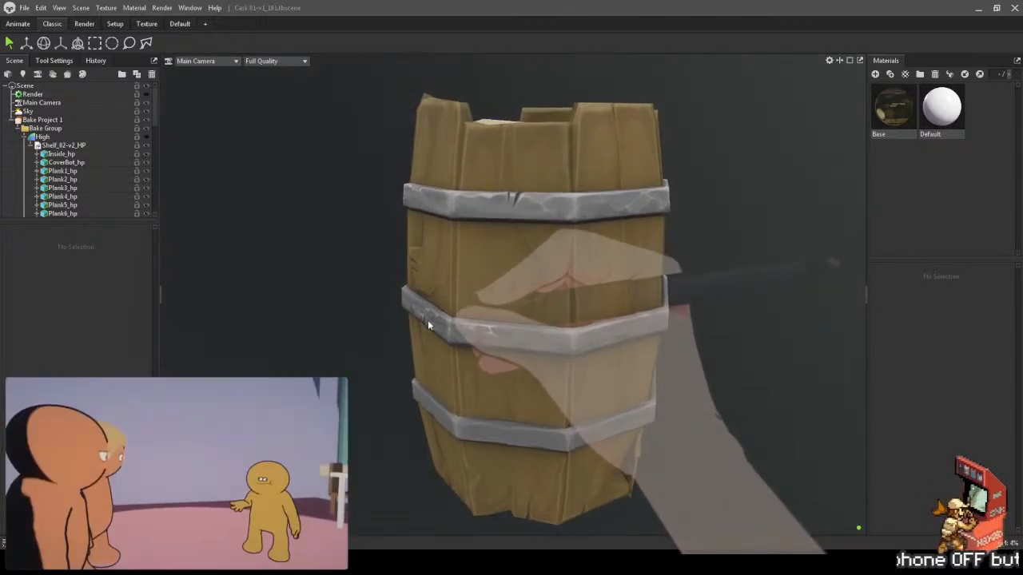
pyautogui.moveTo(427, 322); pyautogui.dragTo(650, 333)
pyautogui.scroll(-3, 662, 293)
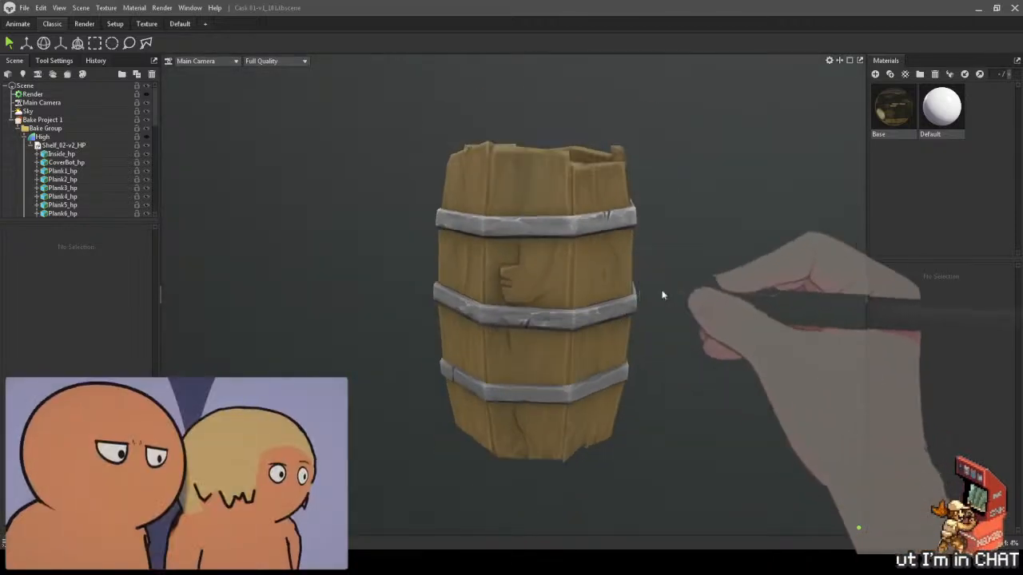
pyautogui.moveTo(663, 293); pyautogui.dragTo(642, 311)
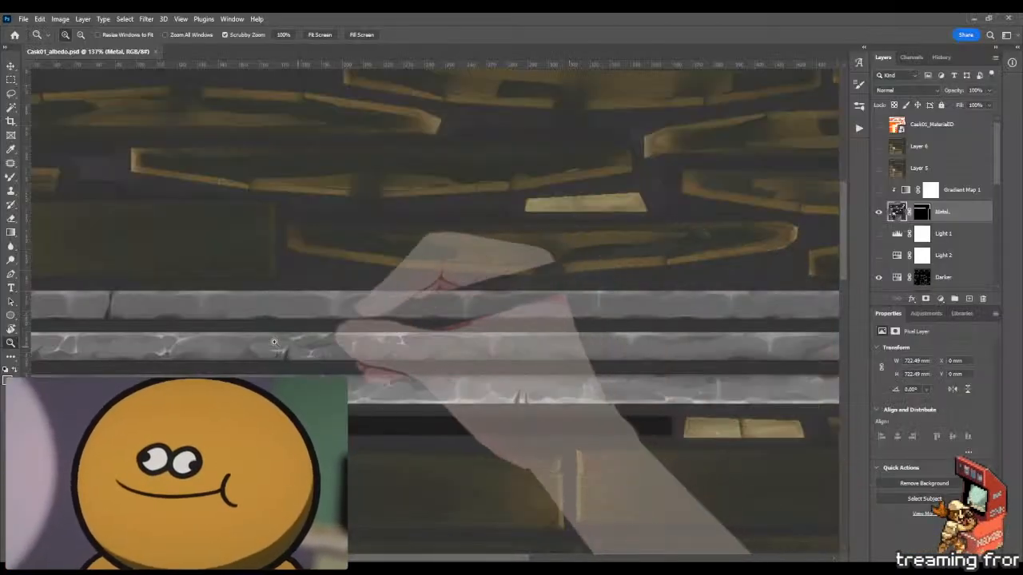
# Step: Tone down the bright highlight around the short dark cracks on the middle band with a much larger brush
pyautogui.scroll(3, 329, 362)
pyautogui.scroll(5, 329, 362)
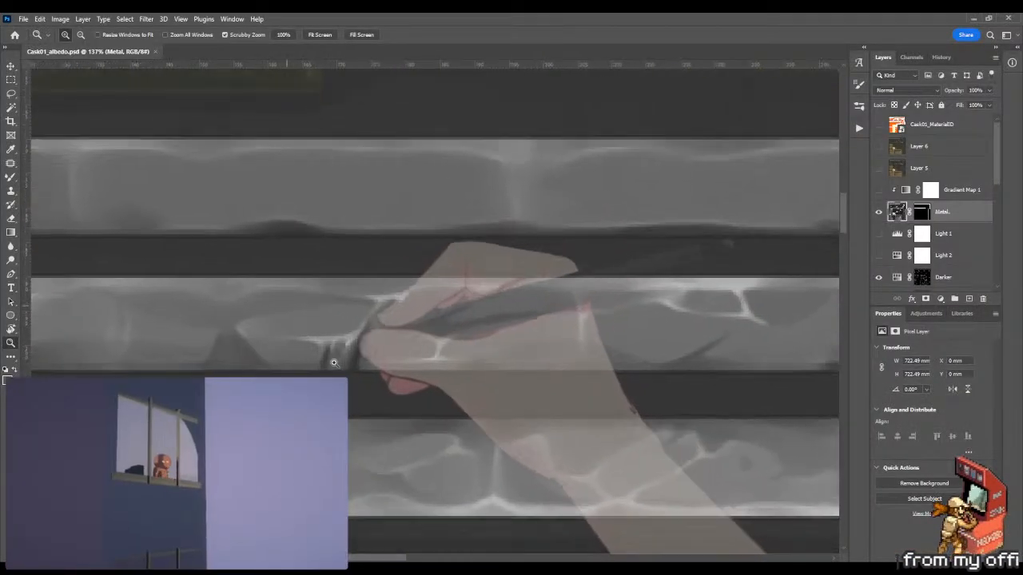
pyautogui.press('b')
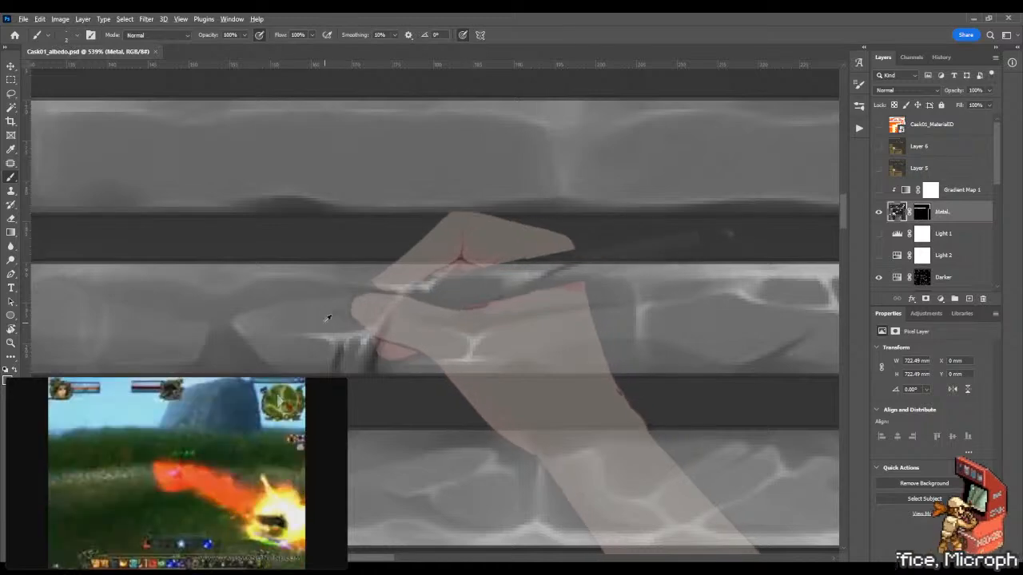
pyautogui.press(']')
pyautogui.press(']')
pyautogui.press(']')
pyautogui.press(']')
pyautogui.press(']')
pyautogui.press(']')
pyautogui.press(']')
pyautogui.press(']')
pyautogui.press(']')
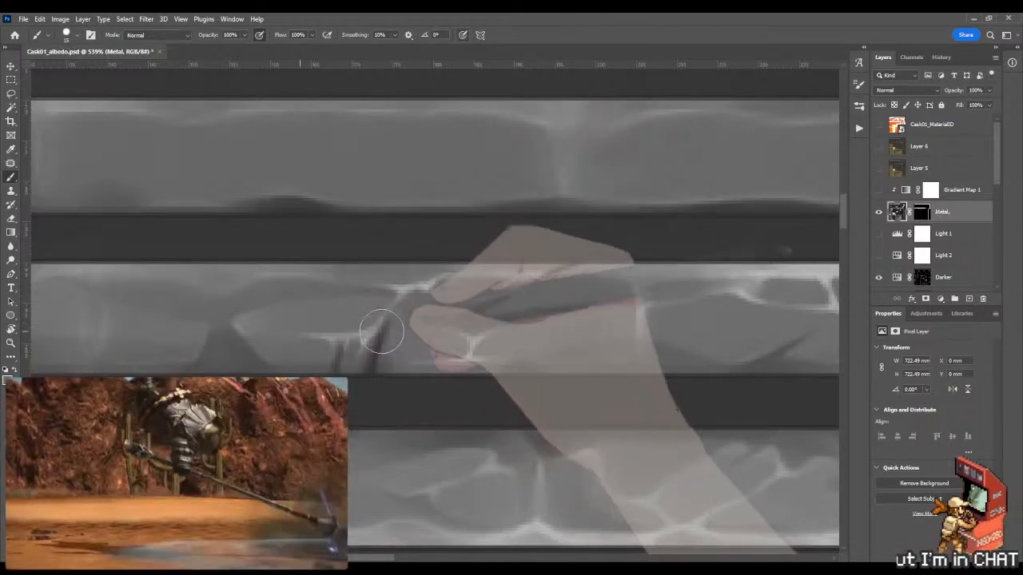
pyautogui.moveTo(313, 328)
pyautogui.mouseDown()
pyautogui.moveTo(358, 325)
pyautogui.moveTo(372, 308)
pyautogui.moveTo(355, 331)
pyautogui.moveTo(330, 332)
pyautogui.moveTo(344, 362)
pyautogui.moveTo(374, 315)
pyautogui.moveTo(346, 369)
pyautogui.moveTo(366, 328)
pyautogui.moveTo(354, 325)
pyautogui.moveTo(340, 366)
pyautogui.moveTo(326, 334)
pyautogui.moveTo(288, 328)
pyautogui.moveTo(340, 340)
pyautogui.moveTo(369, 331)
pyautogui.moveTo(349, 358)
pyautogui.moveTo(361, 337)
pyautogui.moveTo(304, 332)
pyautogui.moveTo(374, 333)
pyautogui.mouseUp()
# Step: Soften the Y-shaped crease and the remaining crack highlights by painting over them with sampled grey
pyautogui.keyDown('alt'); pyautogui.rightClick(337, 329); pyautogui.keyUp('alt')
pyautogui.keyDown('alt'); pyautogui.rightClick(366, 329); pyautogui.keyUp('alt')
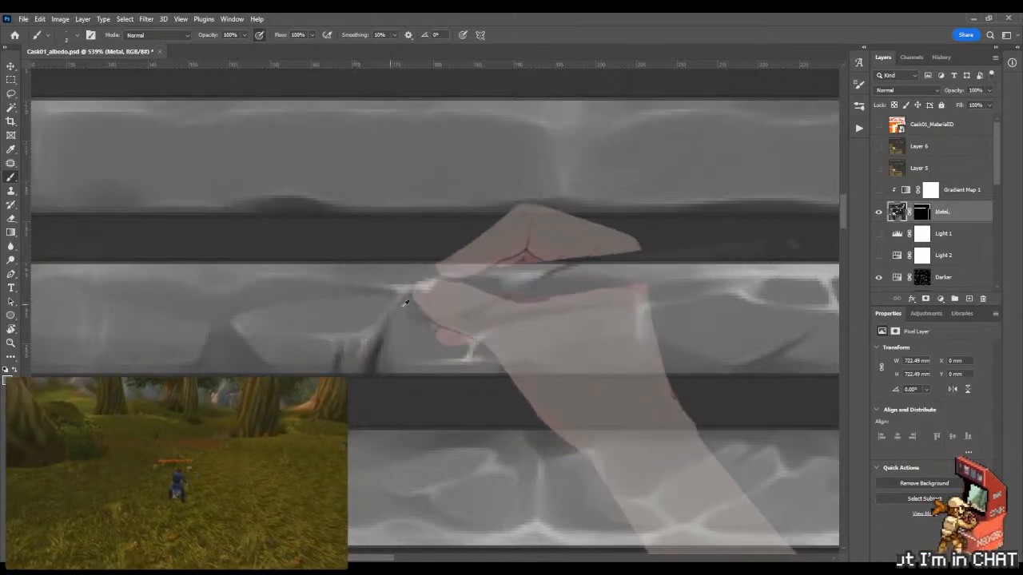
pyautogui.keyDown('alt'); pyautogui.click(468, 350); pyautogui.keyUp('alt')
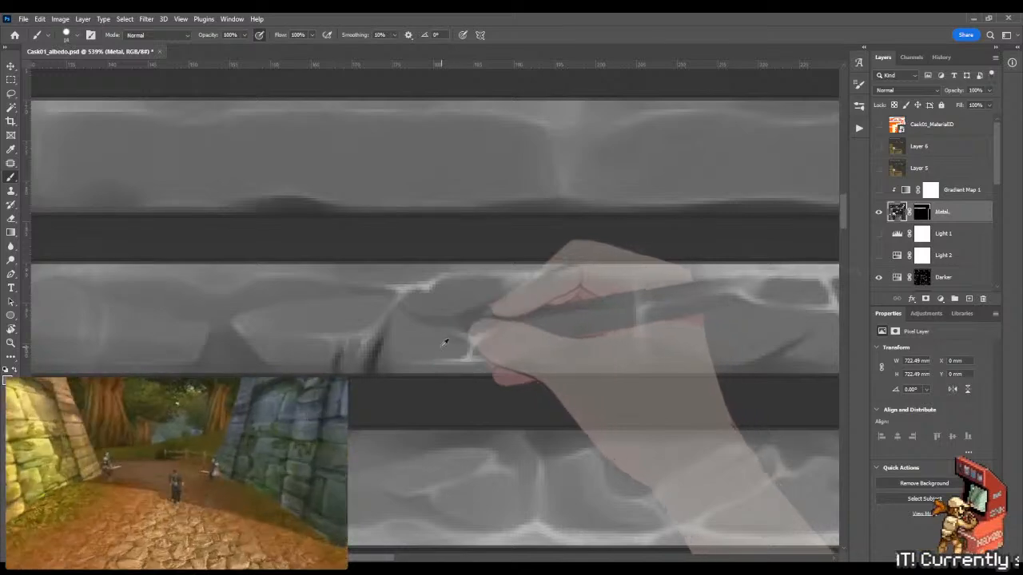
pyautogui.moveTo(445, 345)
pyautogui.mouseDown()
pyautogui.moveTo(494, 354)
pyautogui.moveTo(439, 349)
pyautogui.moveTo(524, 342)
pyautogui.moveTo(431, 350)
pyautogui.mouseUp()
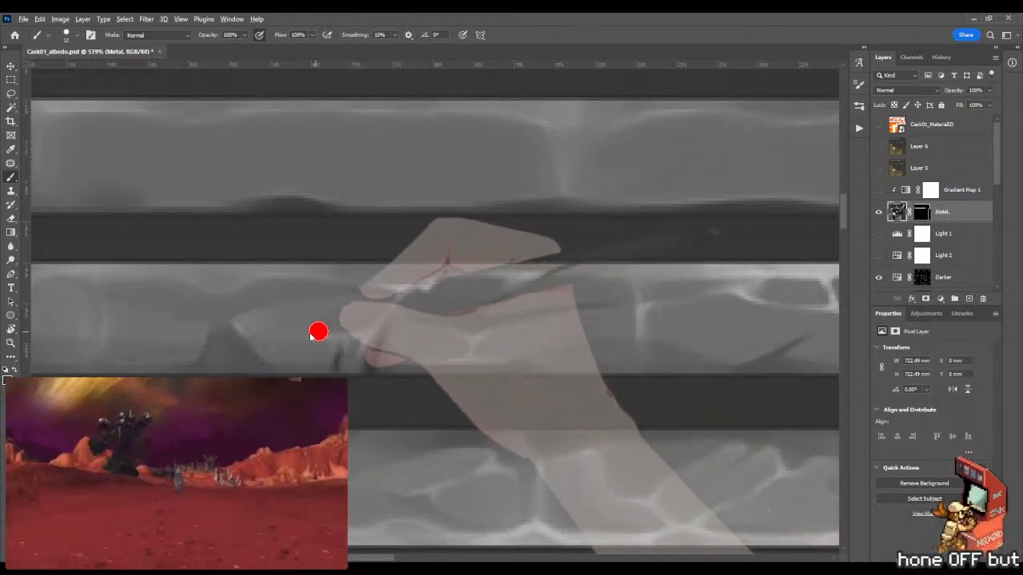
# Step: Paint a thin bright highlight dipping from the middle metal band's upper edge and blend it with the Mixer Brush
pyautogui.press('z')
pyautogui.moveTo(443, 336); pyautogui.dragTo(366, 341)
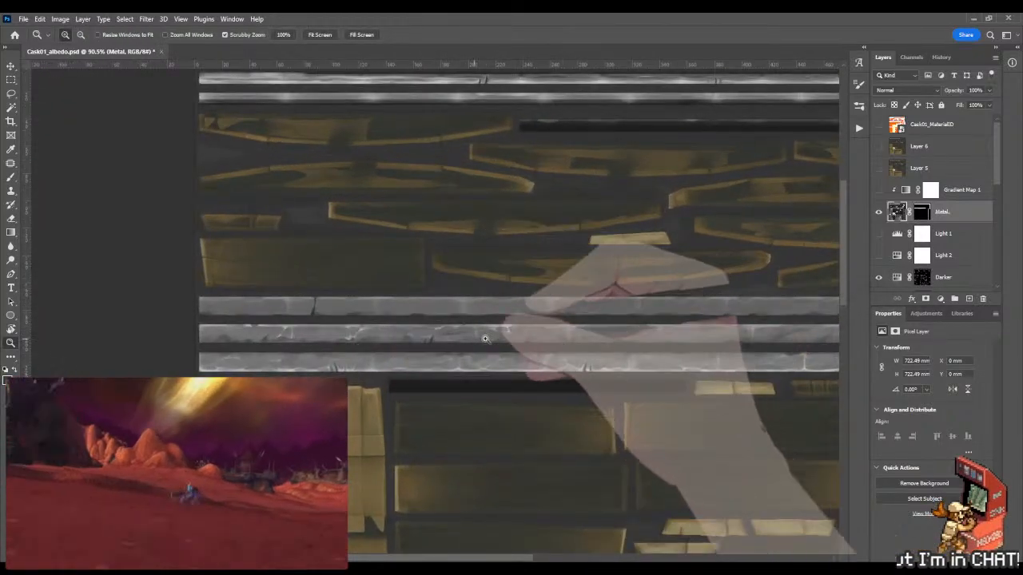
pyautogui.moveTo(484, 338); pyautogui.dragTo(412, 299)
pyautogui.press('b')
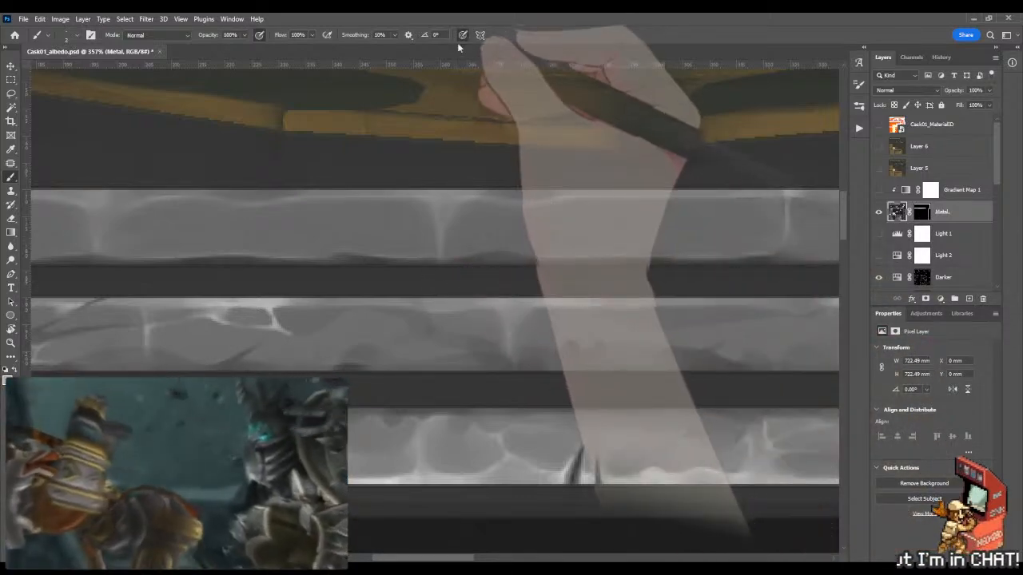
pyautogui.hotkey('shift', 'b')
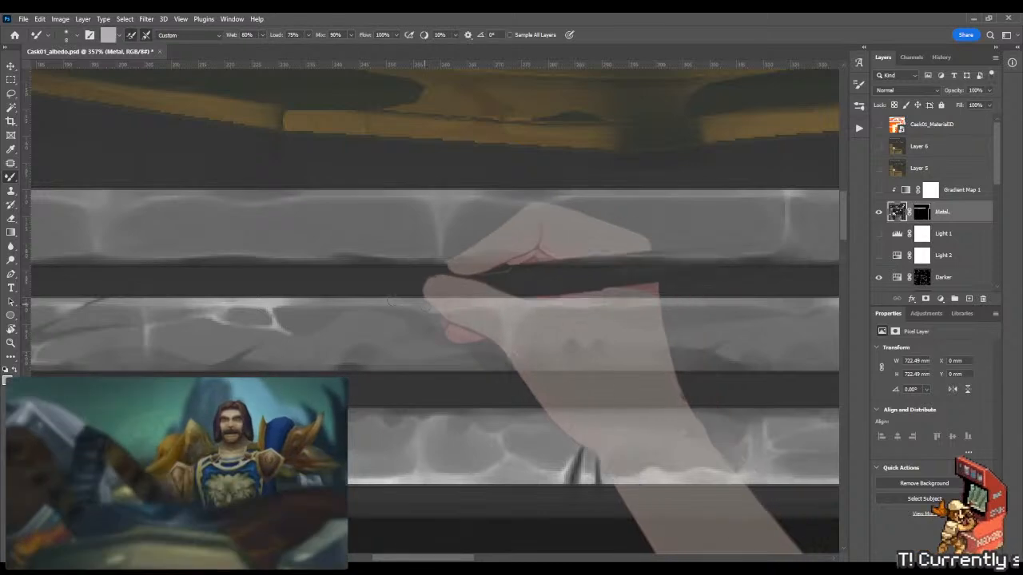
pyautogui.hotkey('shift', 'b')
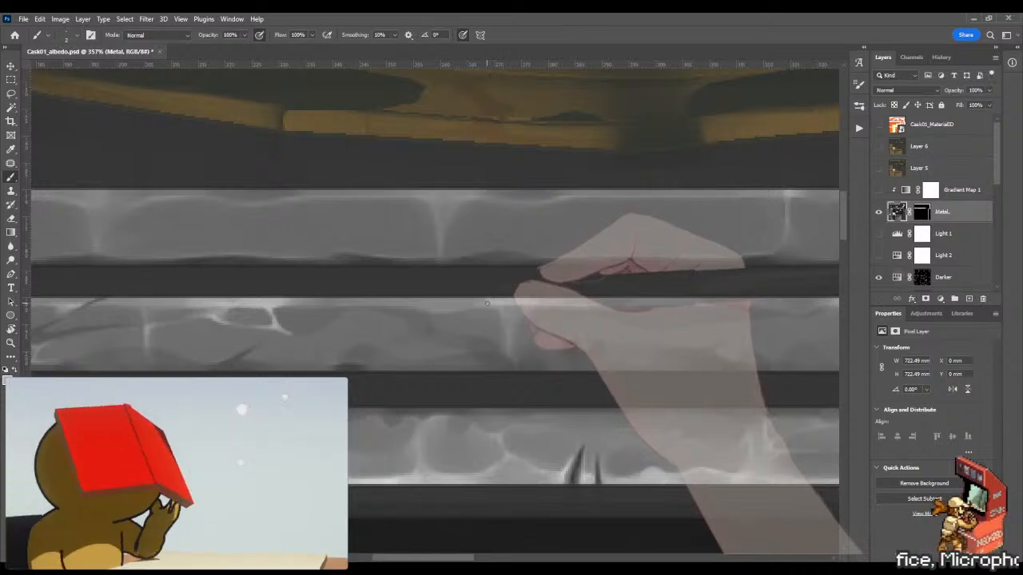
pyautogui.hotkey('shift', 'b')
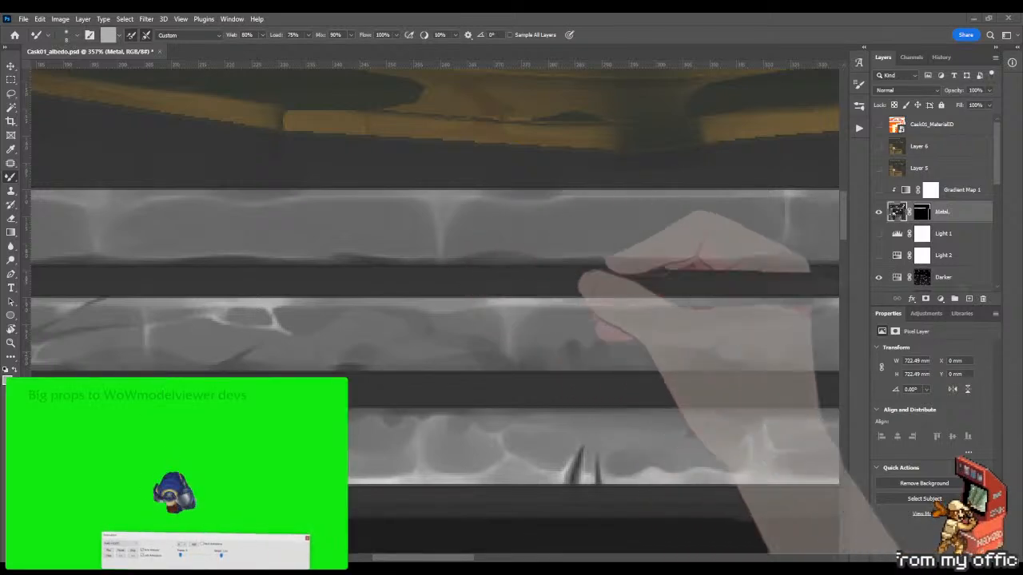
pyautogui.hotkey('shift', 'b')
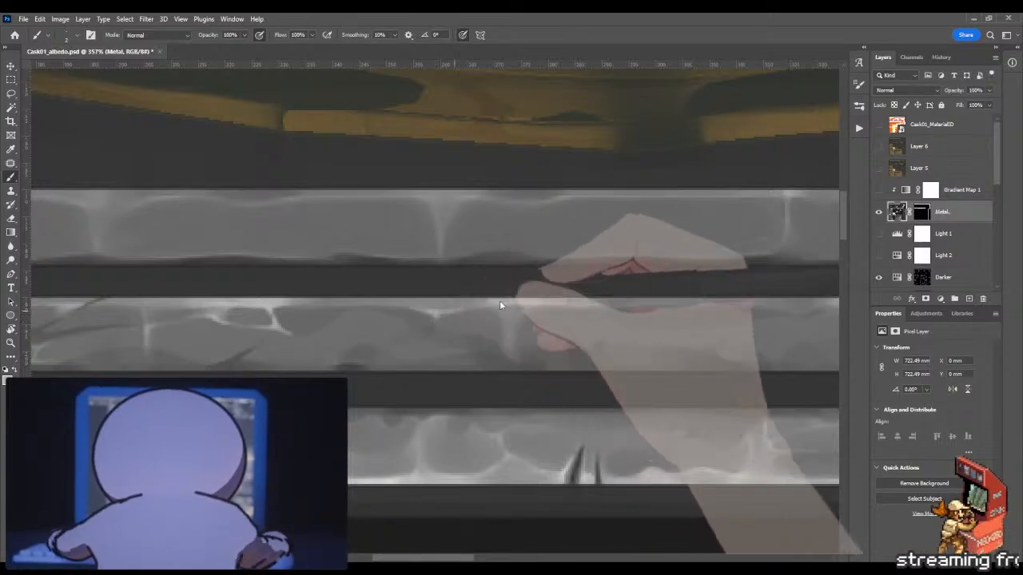
pyautogui.moveTo(502, 304); pyautogui.dragTo(418, 306)
# Step: Paint a stepped bright edge highlight on the next stretch of the middle band's upper edge and blend it in
pyautogui.moveTo(568, 307); pyautogui.dragTo(384, 303)
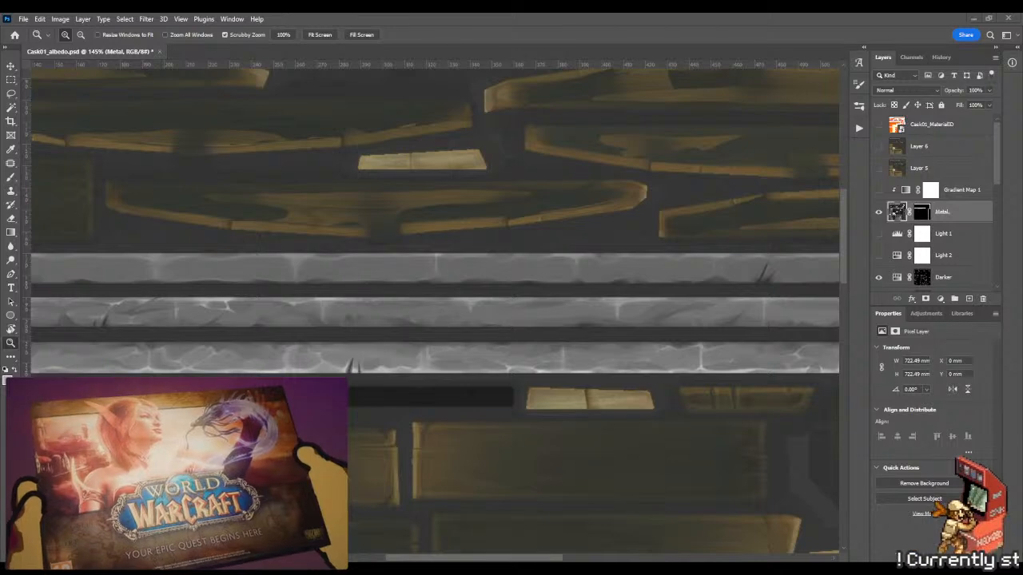
pyautogui.click(440, 290)
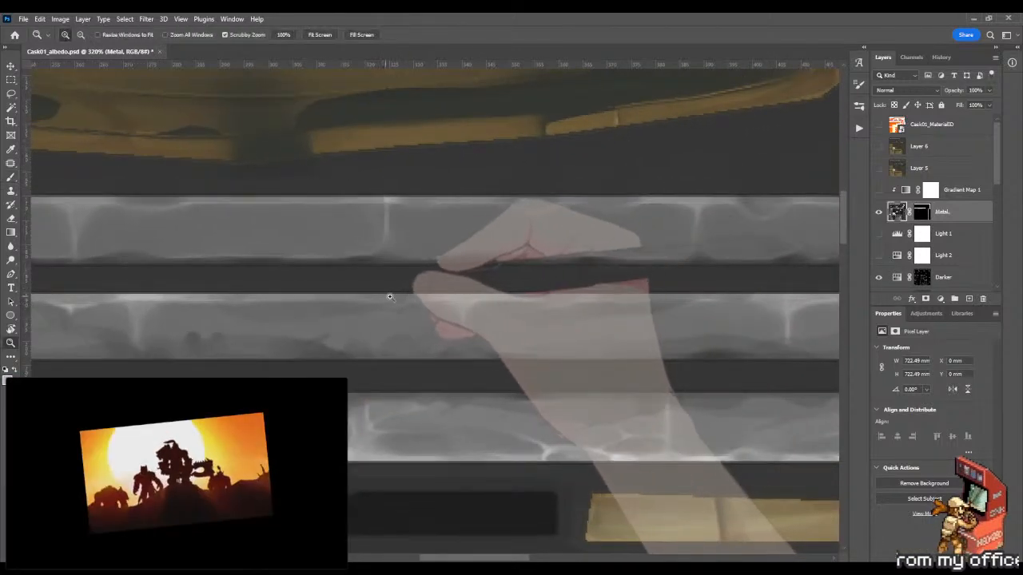
pyautogui.click(423, 293)
pyautogui.press('b')
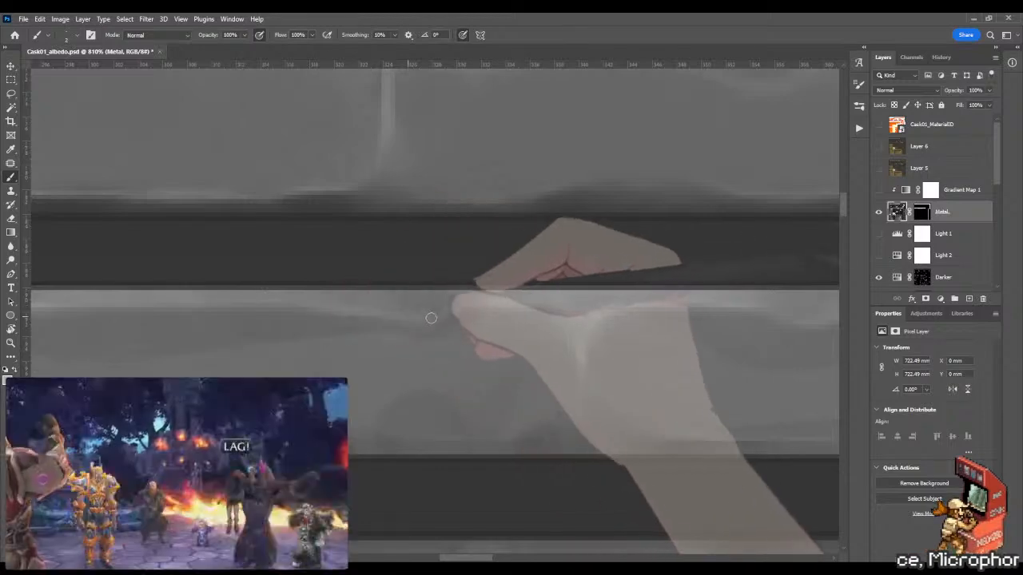
pyautogui.moveTo(431, 317)
pyautogui.mouseDown()
pyautogui.moveTo(465, 291)
pyautogui.moveTo(461, 301)
pyautogui.moveTo(533, 292)
pyautogui.mouseUp()
pyautogui.hotkey('shift', 'b')
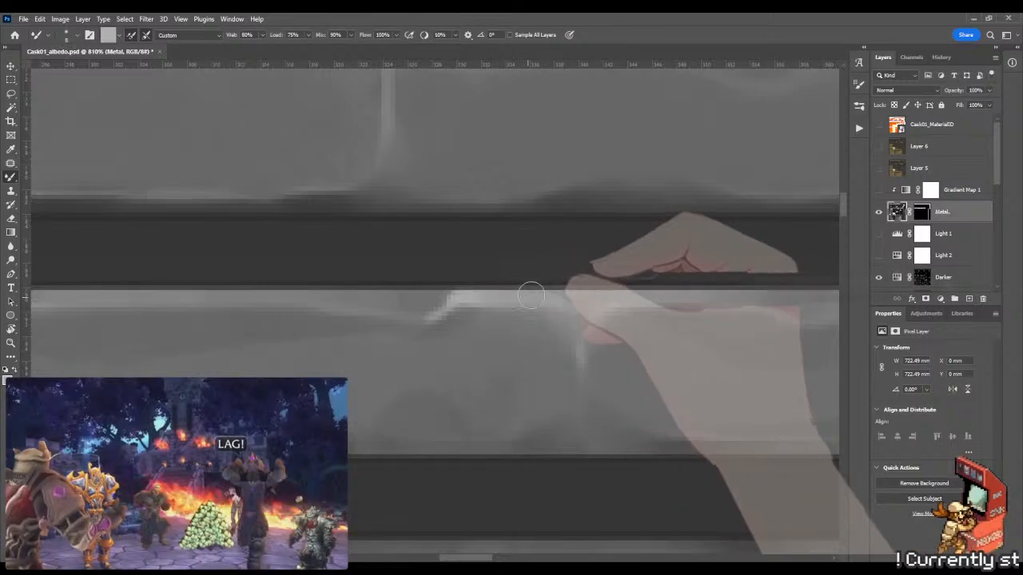
pyautogui.press('b')
pyautogui.moveTo(452, 301)
pyautogui.mouseDown()
pyautogui.moveTo(403, 320)
pyautogui.moveTo(422, 321)
pyautogui.moveTo(431, 317)
pyautogui.moveTo(333, 327)
pyautogui.mouseUp()
# Step: Redo the soft upper-edge highlight with a larger brush, and paint a thin branching crease below it on the middle band
pyautogui.press('z')
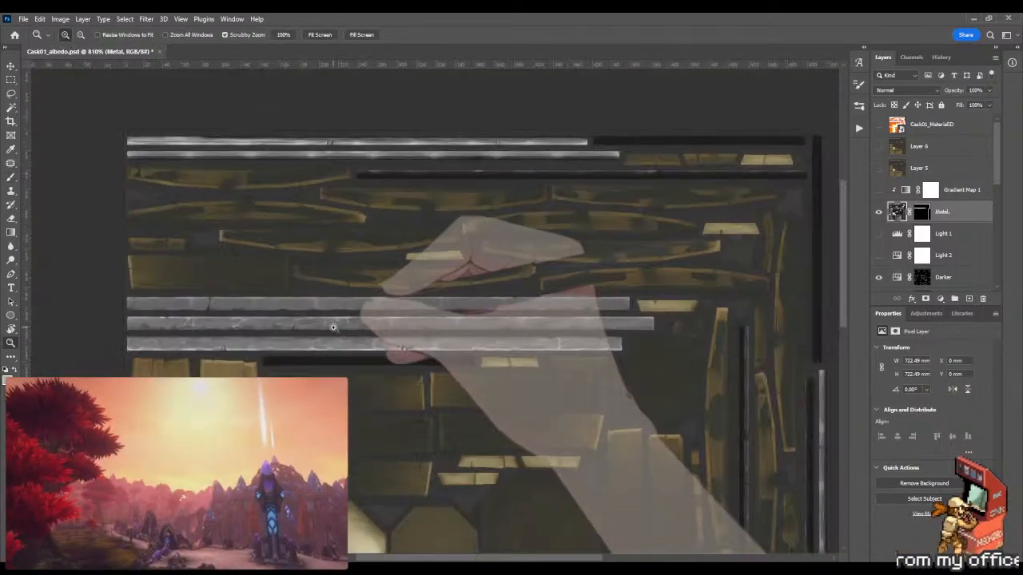
pyautogui.moveTo(415, 329)
pyautogui.mouseDown()
pyautogui.moveTo(528, 336)
pyautogui.moveTo(593, 317)
pyautogui.moveTo(566, 325)
pyautogui.moveTo(459, 309)
pyautogui.moveTo(498, 307)
pyautogui.mouseUp()
pyautogui.press('b')
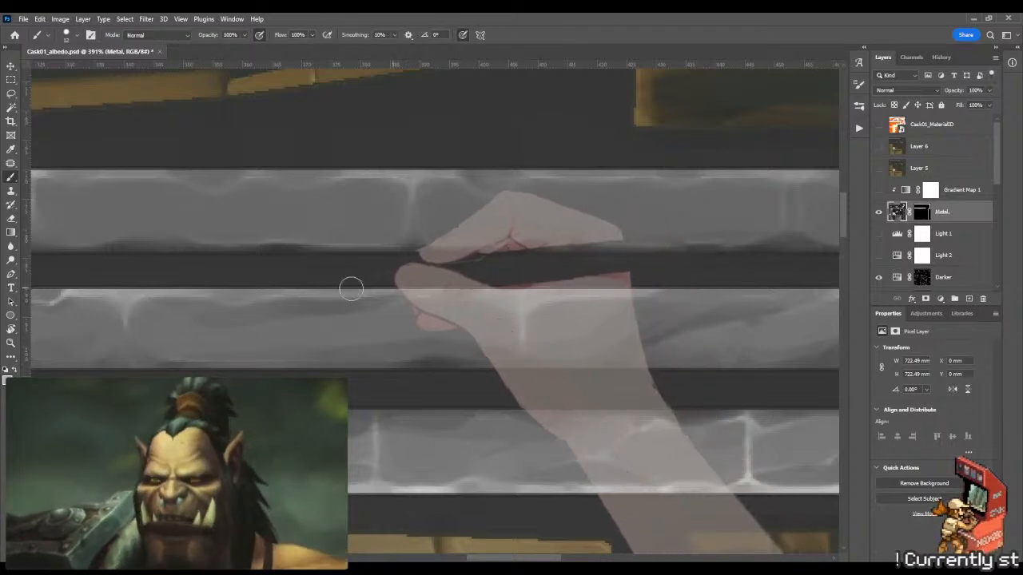
pyautogui.hotkey('ctrl', 'z')
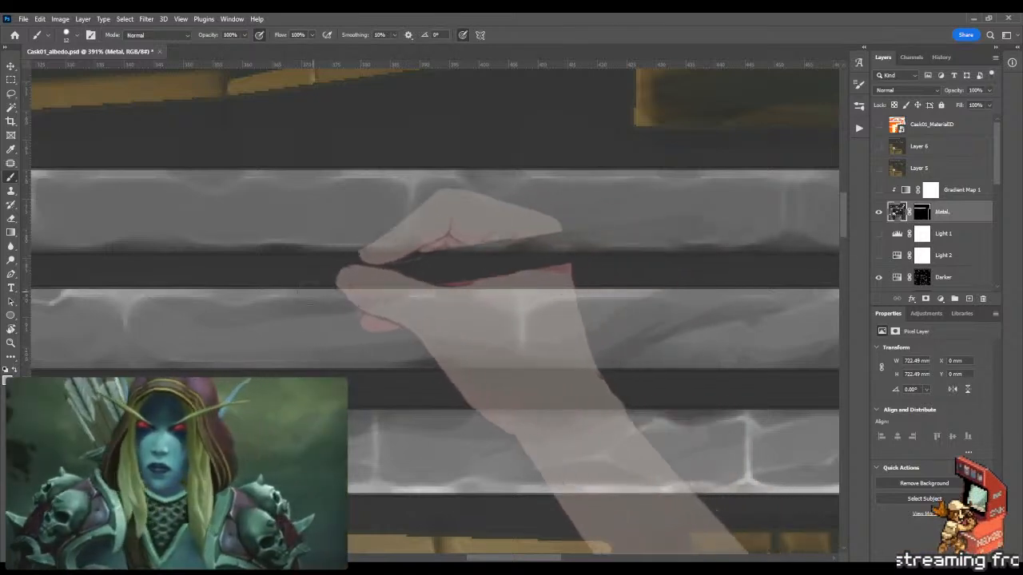
pyautogui.moveTo(301, 296); pyautogui.dragTo(316, 296)
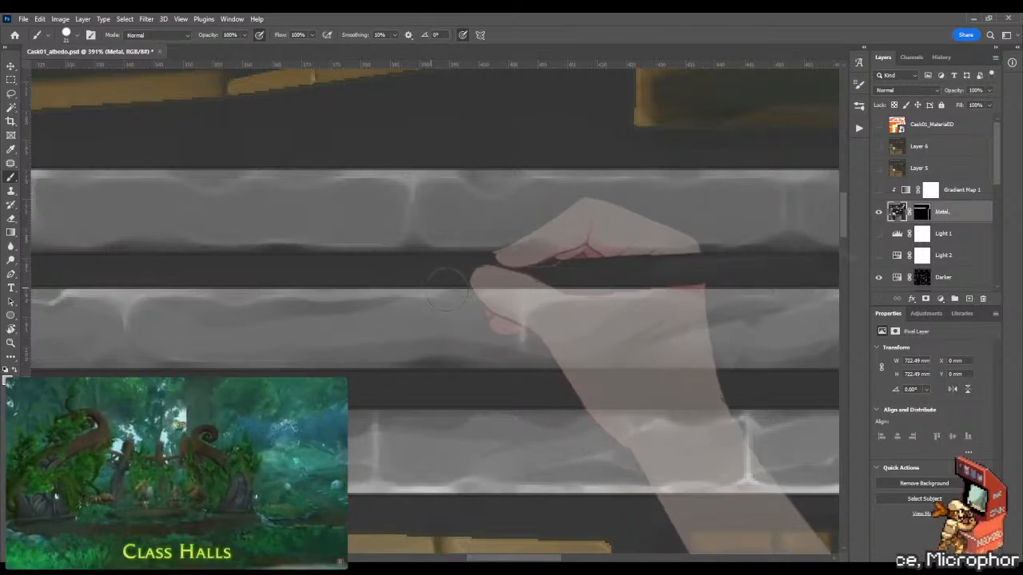
pyautogui.moveTo(407, 296); pyautogui.dragTo(375, 298)
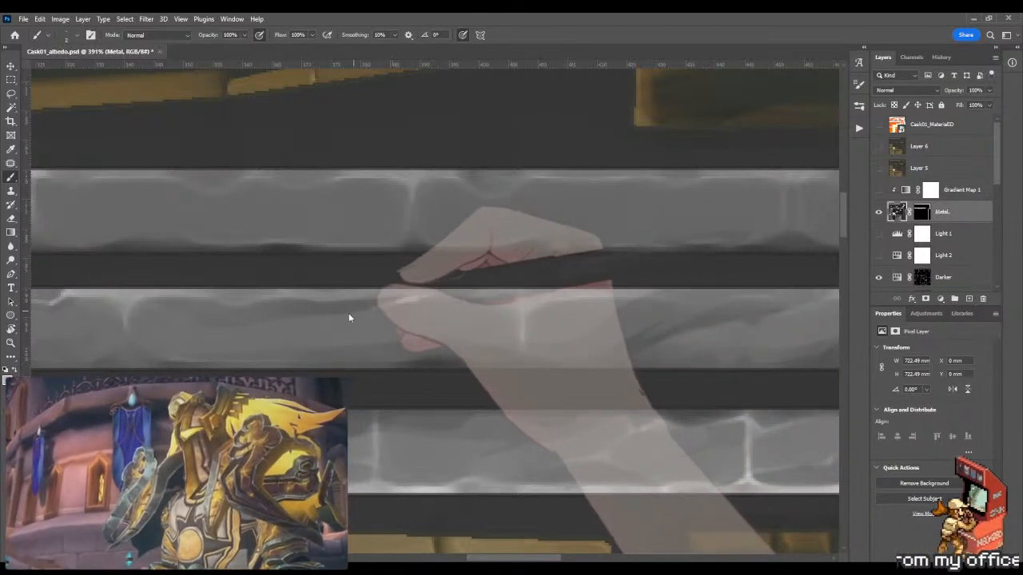
pyautogui.moveTo(285, 346); pyautogui.dragTo(317, 345)
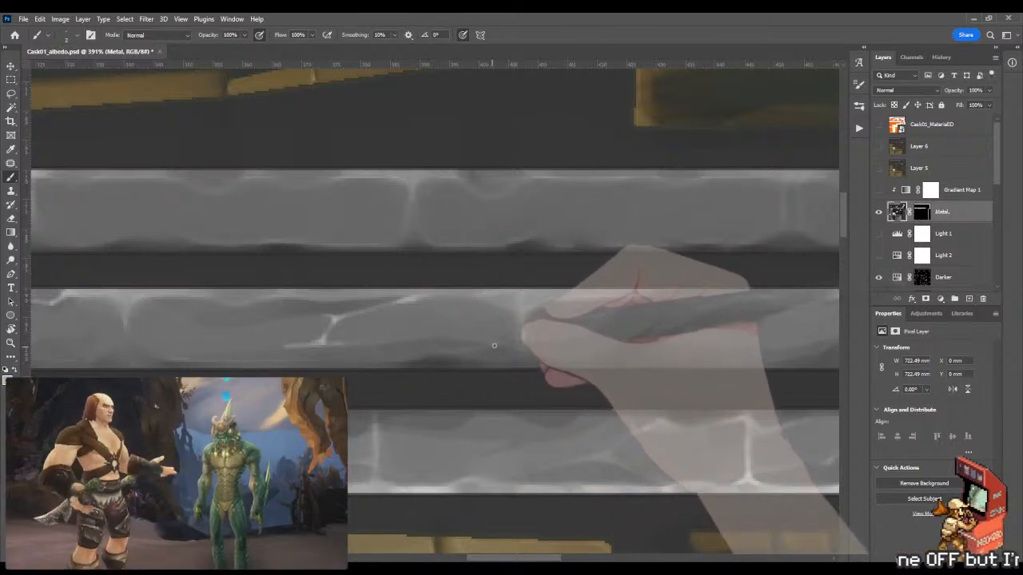
# Step: Paint and blend a small bright loop of creases beside the vertical seam, linking it to the middle band's upper edge
pyautogui.moveTo(487, 346); pyautogui.dragTo(498, 343)
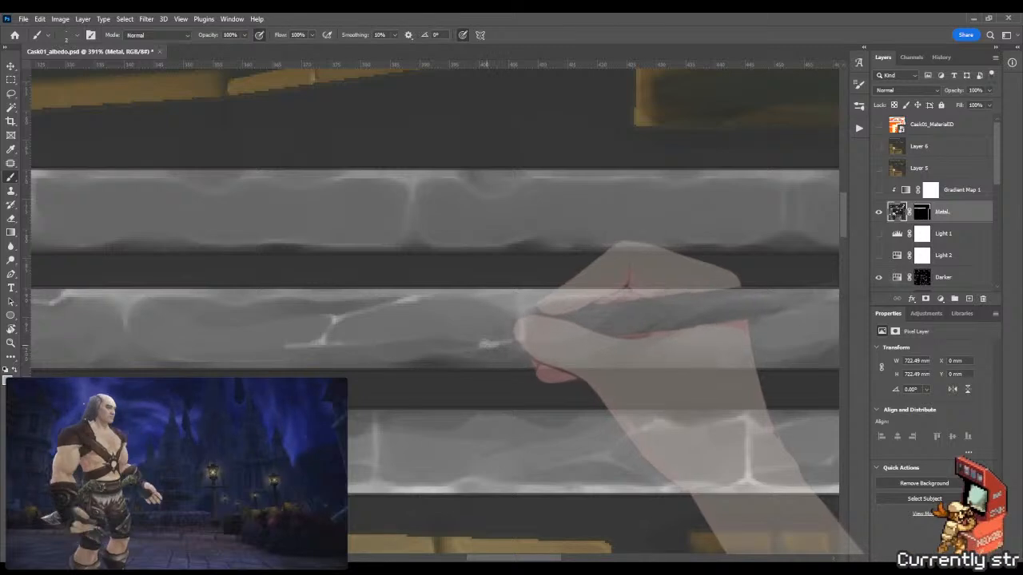
pyautogui.hotkey('shift', 'b')
pyautogui.moveTo(484, 343)
pyautogui.mouseDown()
pyautogui.moveTo(523, 333)
pyautogui.moveTo(471, 348)
pyautogui.moveTo(498, 343)
pyautogui.mouseUp()
pyautogui.hotkey('shift', 'b')
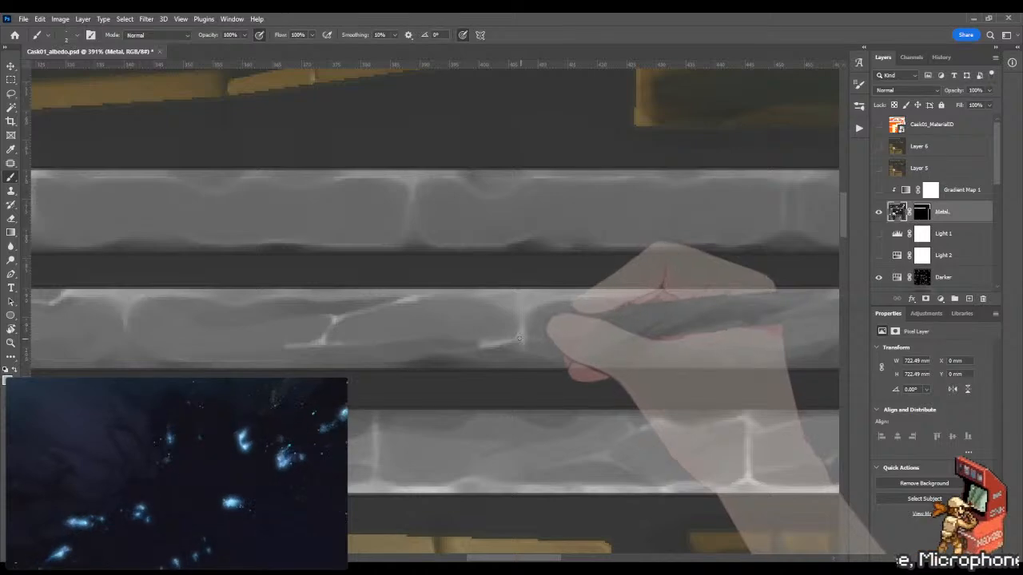
pyautogui.moveTo(519, 338)
pyautogui.mouseDown()
pyautogui.moveTo(522, 323)
pyautogui.moveTo(347, 349)
pyautogui.moveTo(442, 345)
pyautogui.mouseUp()
pyautogui.hotkey('ctrl', 'space')
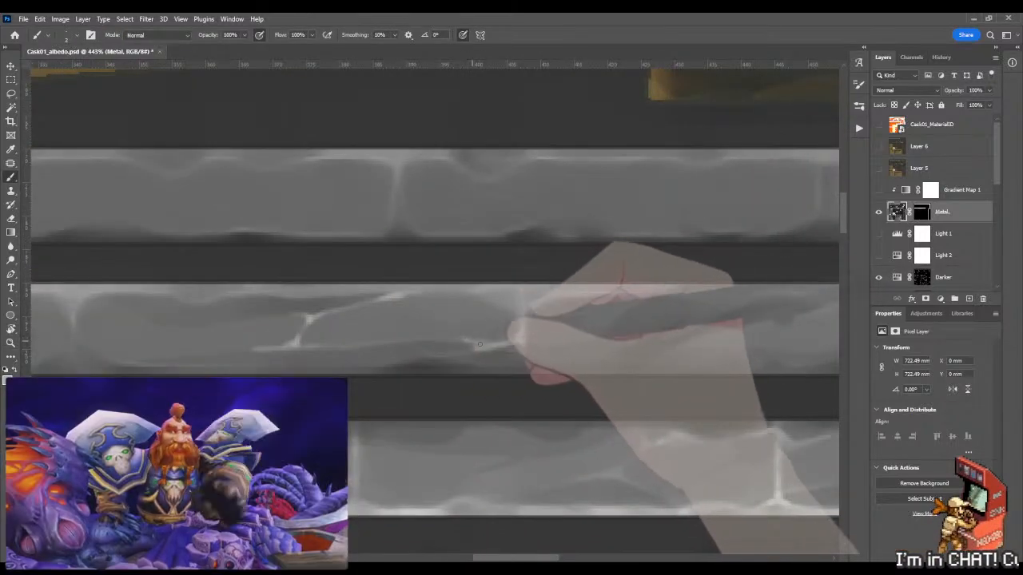
pyautogui.hotkey('shift', 'b')
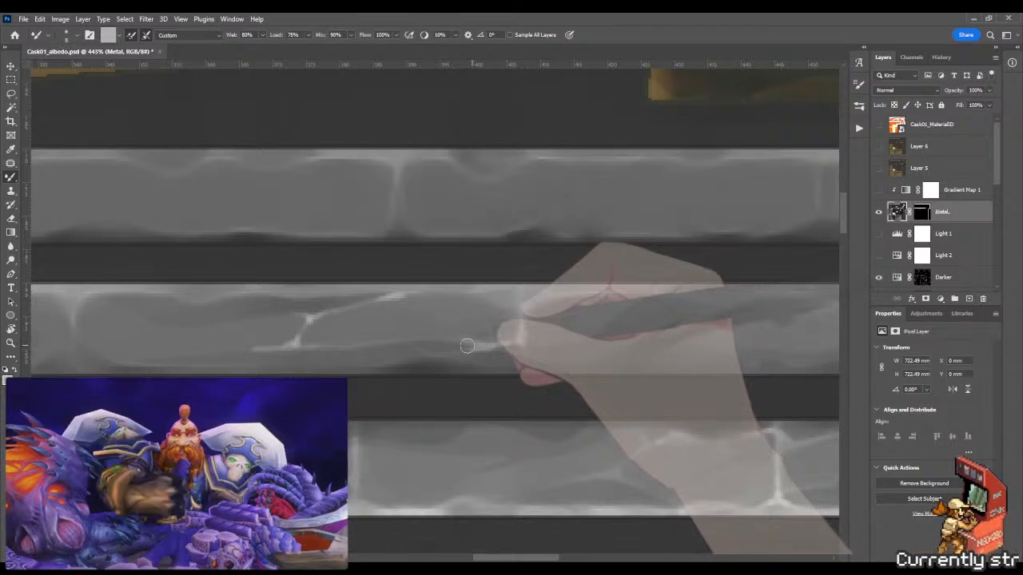
pyautogui.hotkey('shift', 'b')
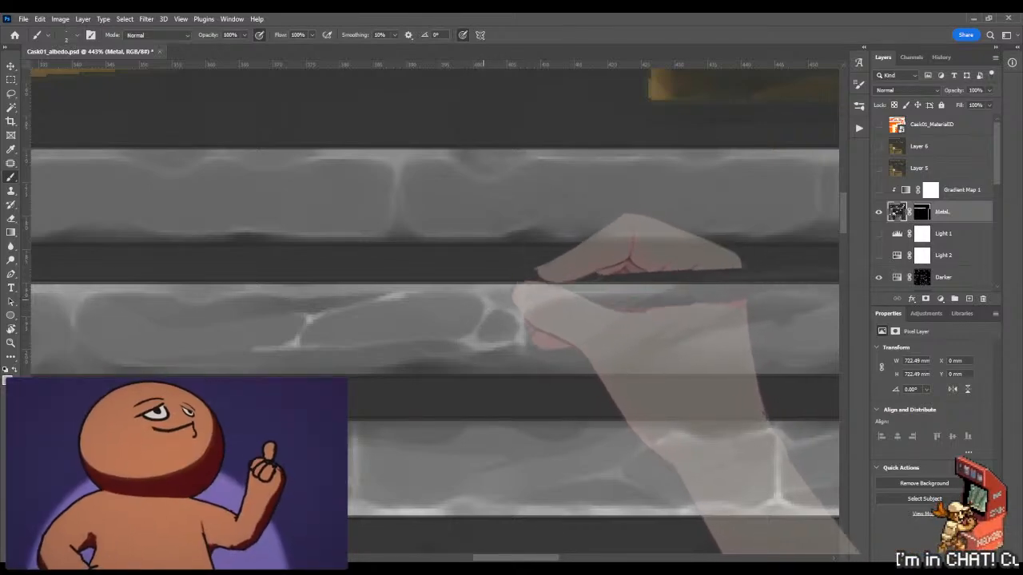
# Step: Soften the line leading from the crease loop toward the branching crease with the Mixer Brush and sampled grey
pyautogui.press('z')
pyautogui.moveTo(483, 342)
pyautogui.mouseDown()
pyautogui.moveTo(342, 359)
pyautogui.moveTo(401, 354)
pyautogui.mouseUp()
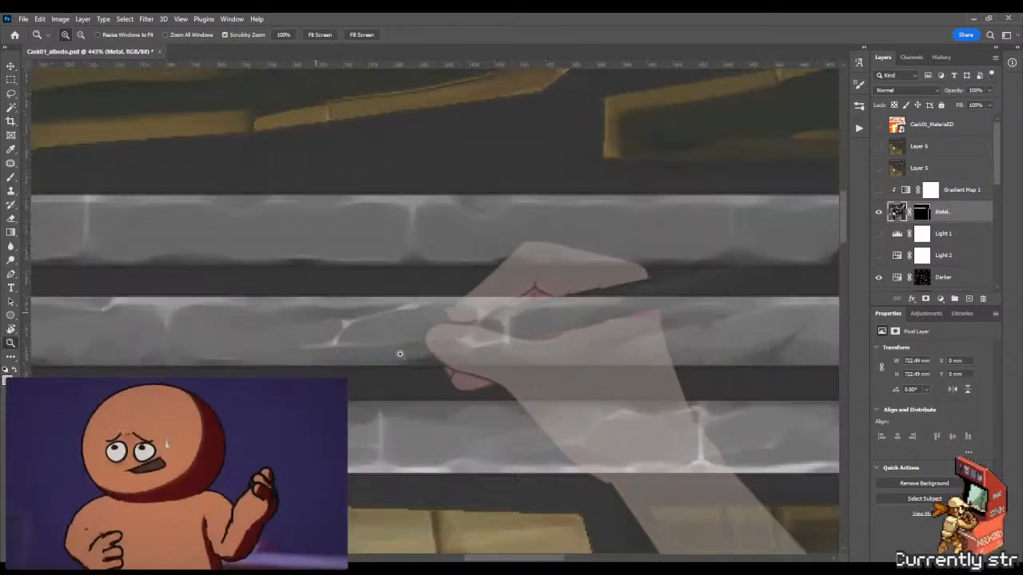
pyautogui.press('b')
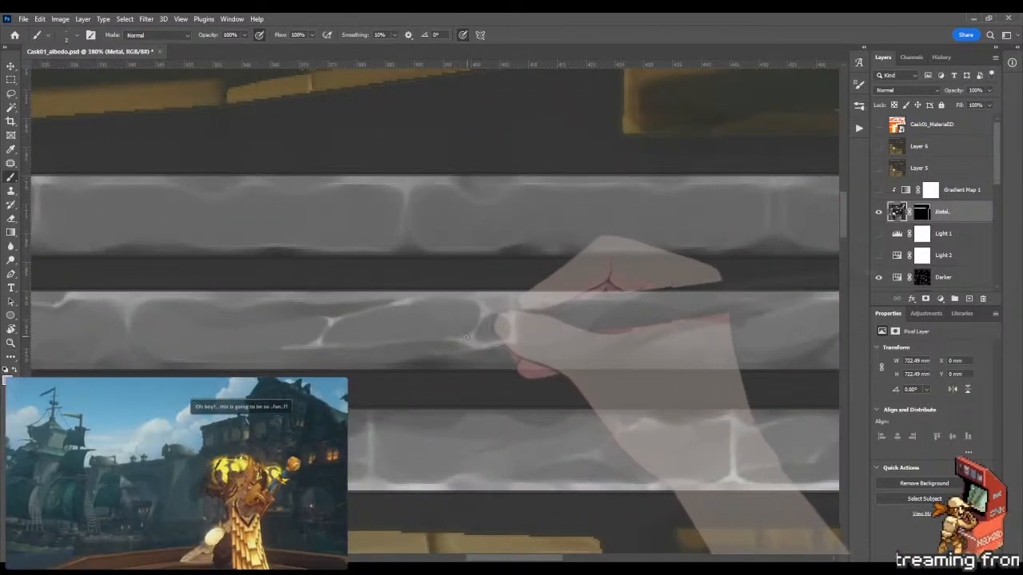
pyautogui.hotkey('shift', 'b')
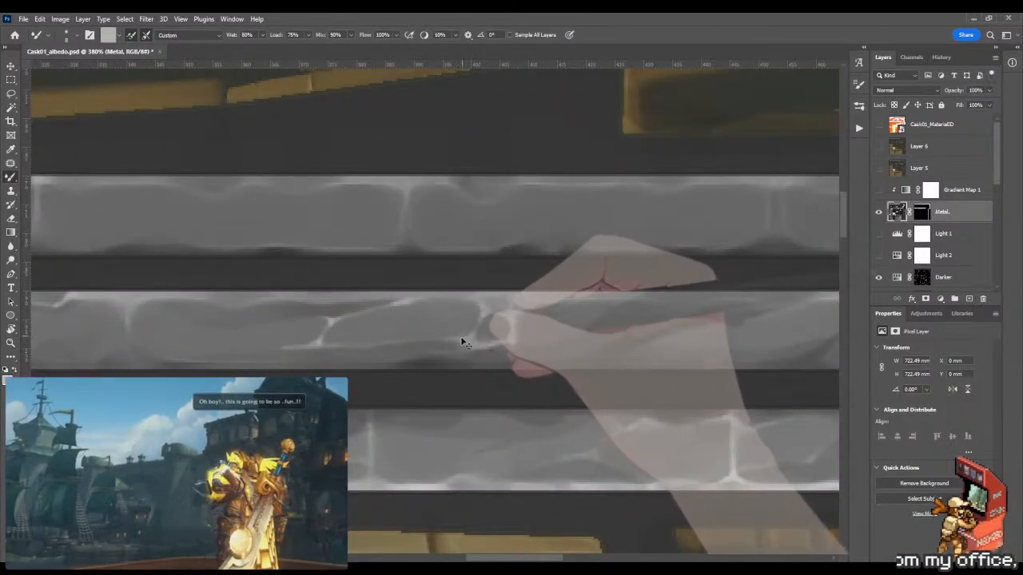
pyautogui.keyDown('alt'); pyautogui.click(461, 339); pyautogui.keyUp('alt')
pyautogui.moveTo(461, 338); pyautogui.dragTo(433, 337)
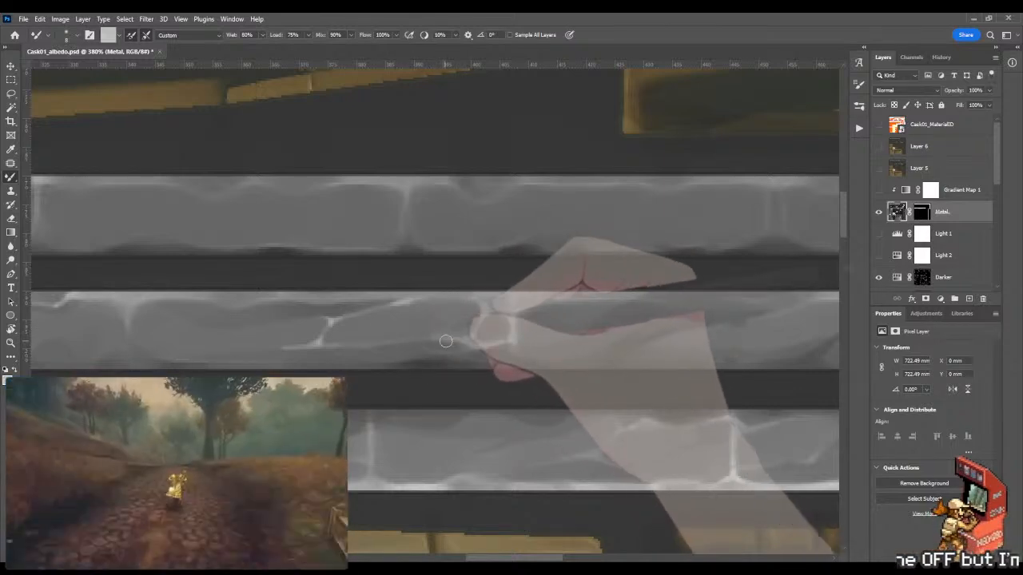
pyautogui.hotkey('shift', 'b')
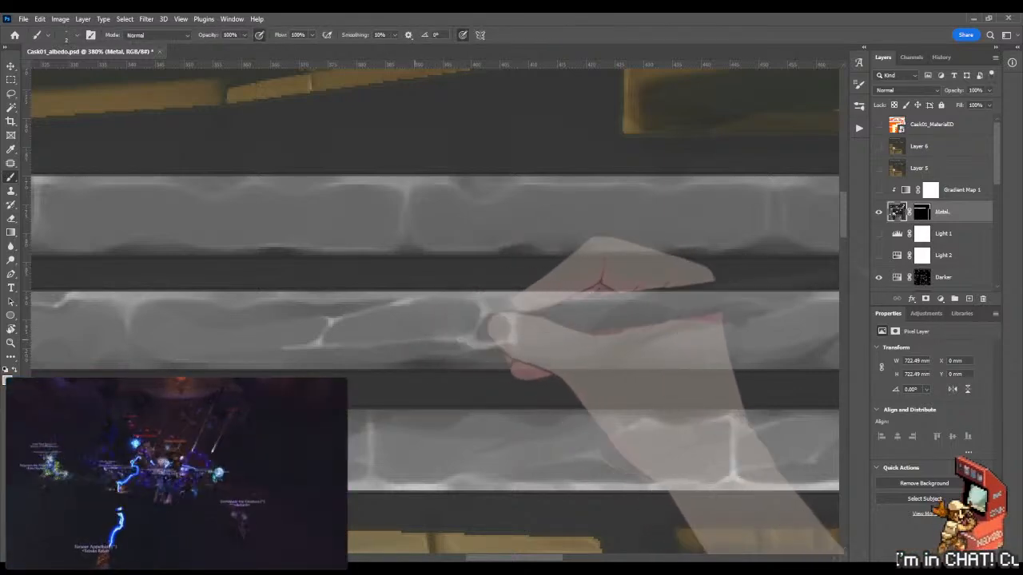
# Step: Blend the branching crease's lower line and extend a short highlight branch leftward from its upper fork
pyautogui.press('z')
pyautogui.moveTo(472, 336); pyautogui.dragTo(398, 355)
pyautogui.press('b')
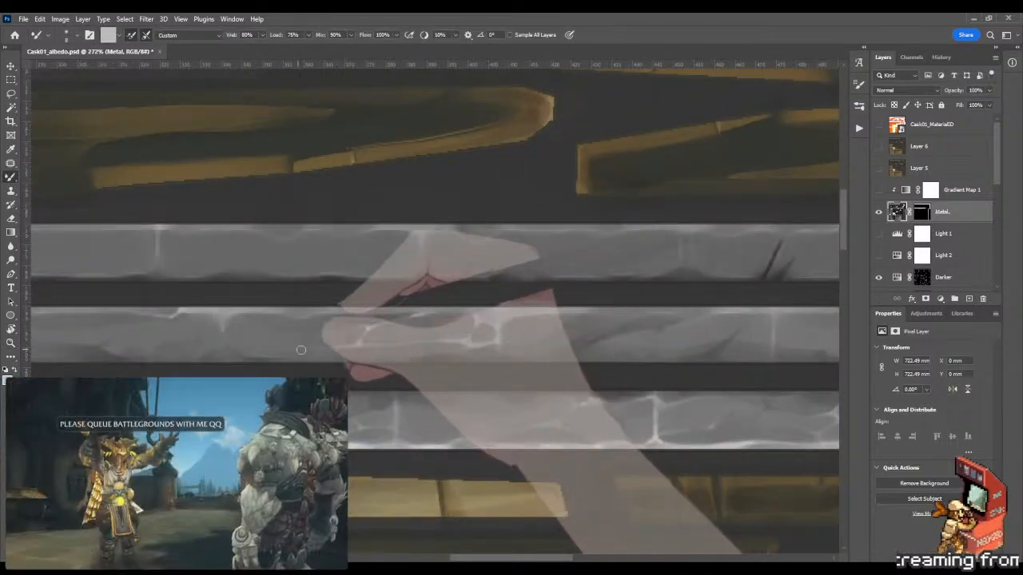
pyautogui.press('z')
pyautogui.moveTo(290, 348); pyautogui.dragTo(355, 346)
pyautogui.press('b')
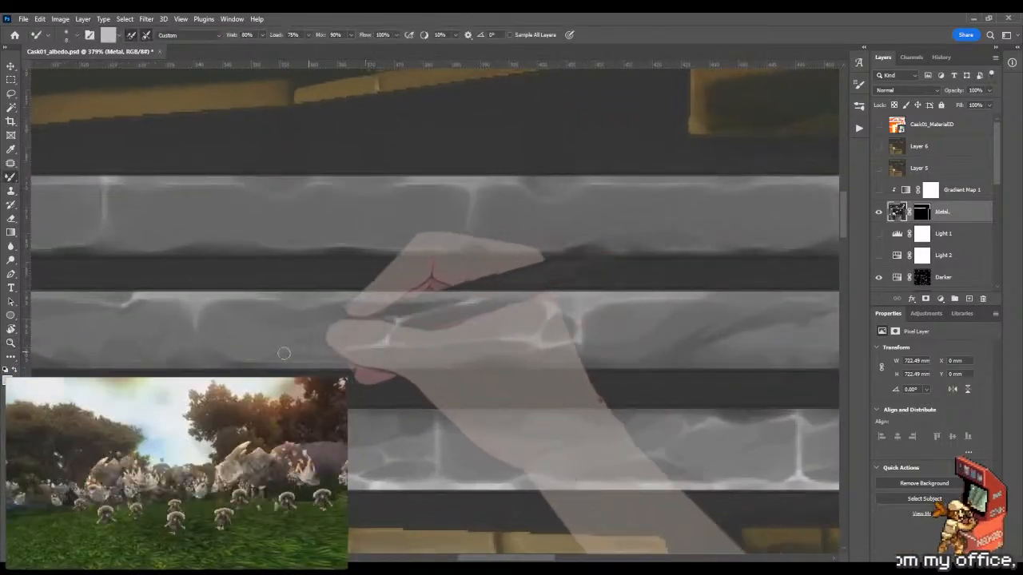
pyautogui.hotkey('shift', 'b')
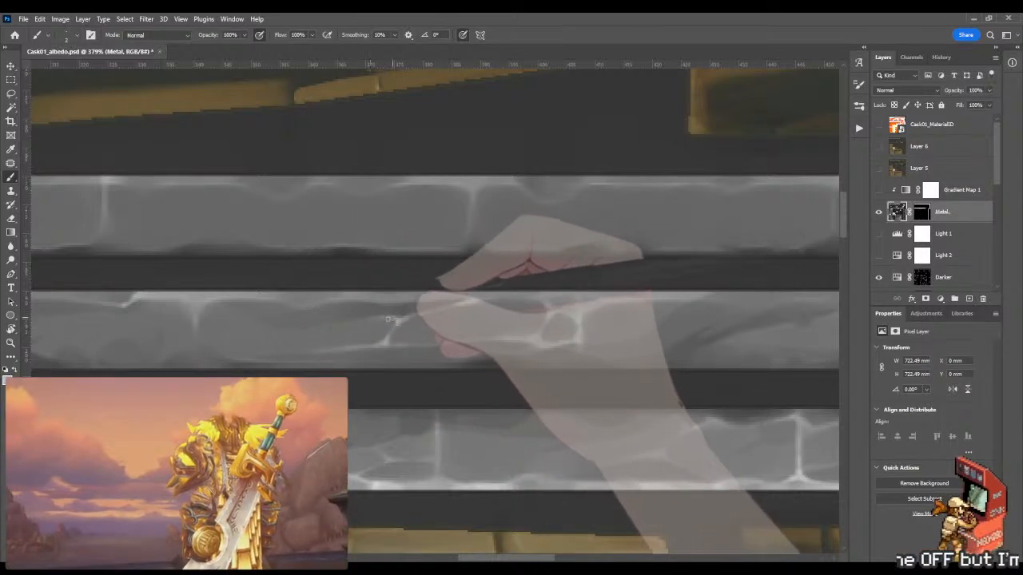
pyautogui.moveTo(394, 320)
pyautogui.mouseDown()
pyautogui.moveTo(333, 312)
pyautogui.moveTo(296, 331)
pyautogui.moveTo(306, 332)
pyautogui.mouseUp()
# Step: Brighten the seam side of the crease loop and add a curved highlight from it to the middle band's upper edge
pyautogui.press('z')
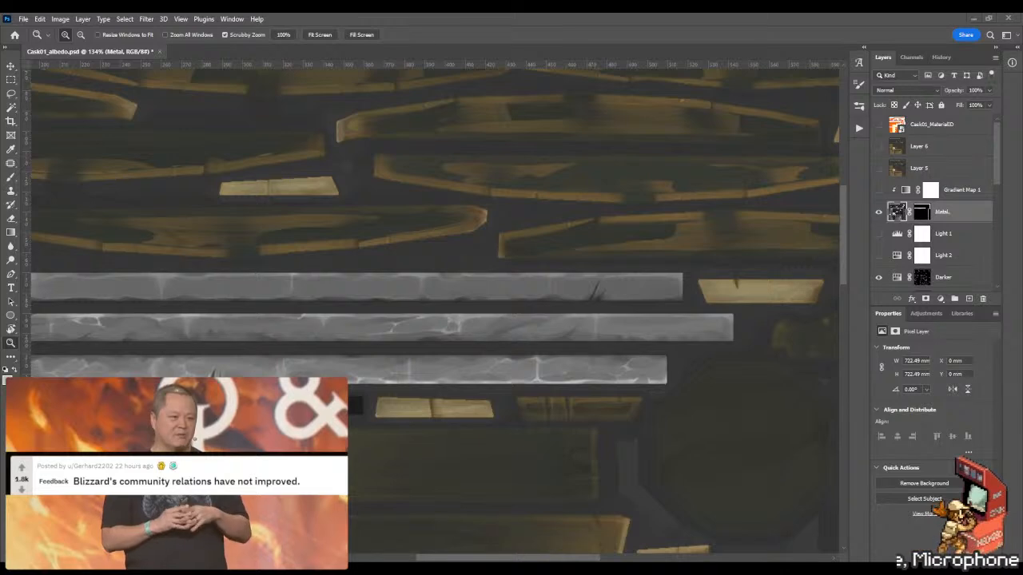
pyautogui.moveTo(506, 321); pyautogui.dragTo(571, 332)
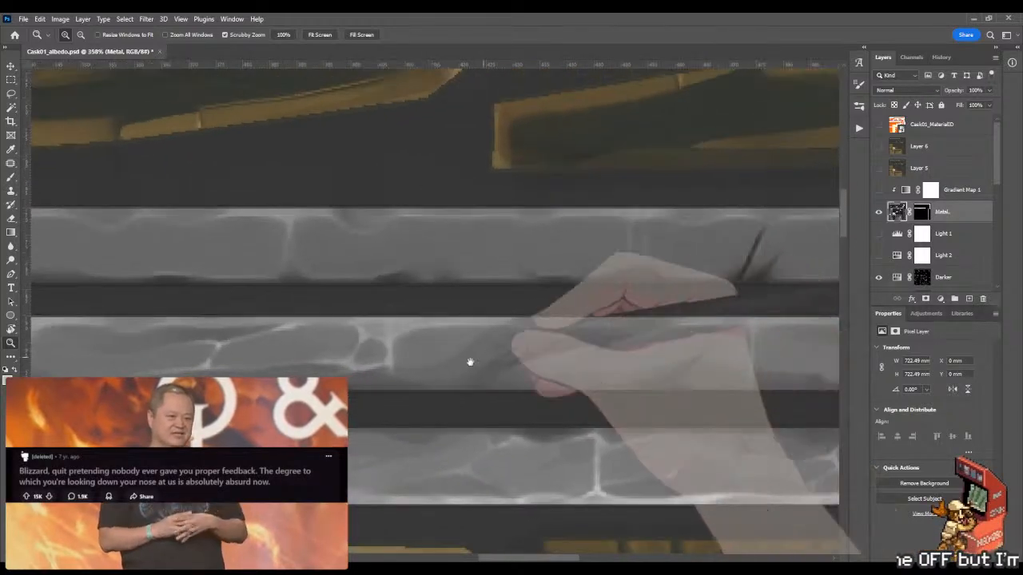
pyautogui.moveTo(438, 370)
pyautogui.mouseDown()
pyautogui.moveTo(476, 349)
pyautogui.moveTo(474, 313)
pyautogui.mouseUp()
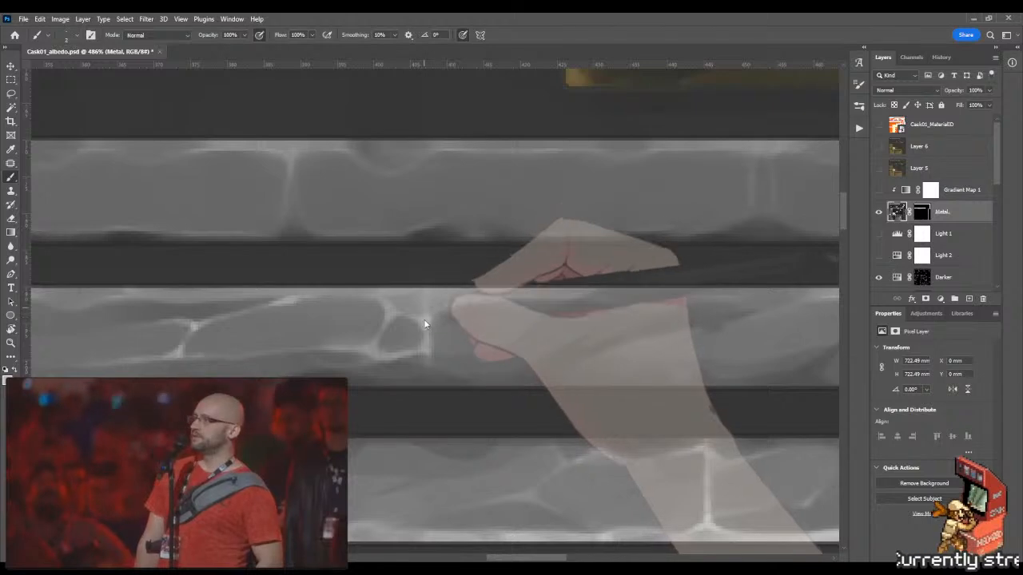
pyautogui.moveTo(456, 344)
pyautogui.mouseDown()
pyautogui.moveTo(406, 356)
pyautogui.moveTo(445, 352)
pyautogui.mouseUp()
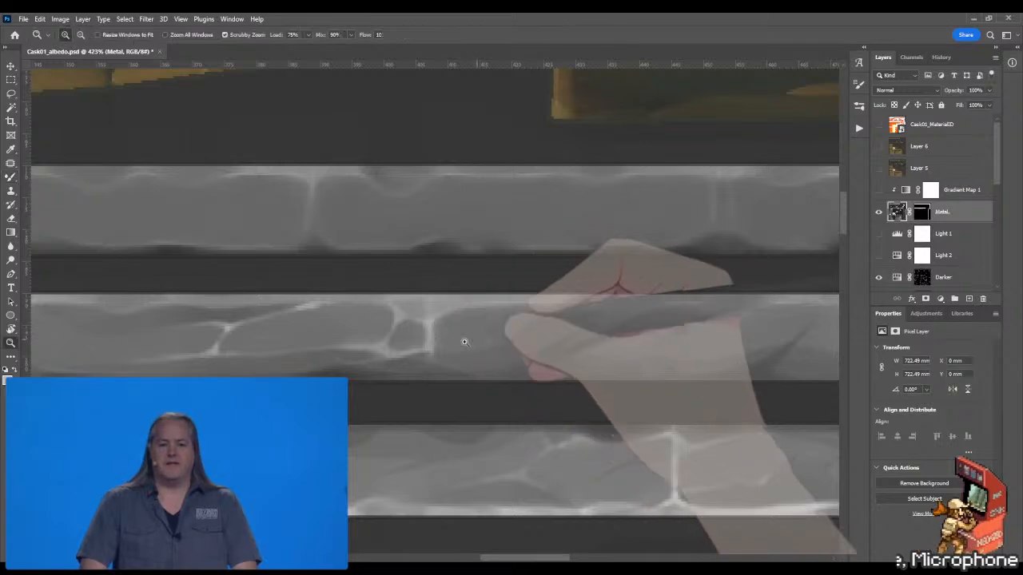
pyautogui.moveTo(463, 342)
pyautogui.mouseDown()
pyautogui.moveTo(406, 354)
pyautogui.moveTo(435, 342)
pyautogui.moveTo(422, 343)
pyautogui.mouseUp()
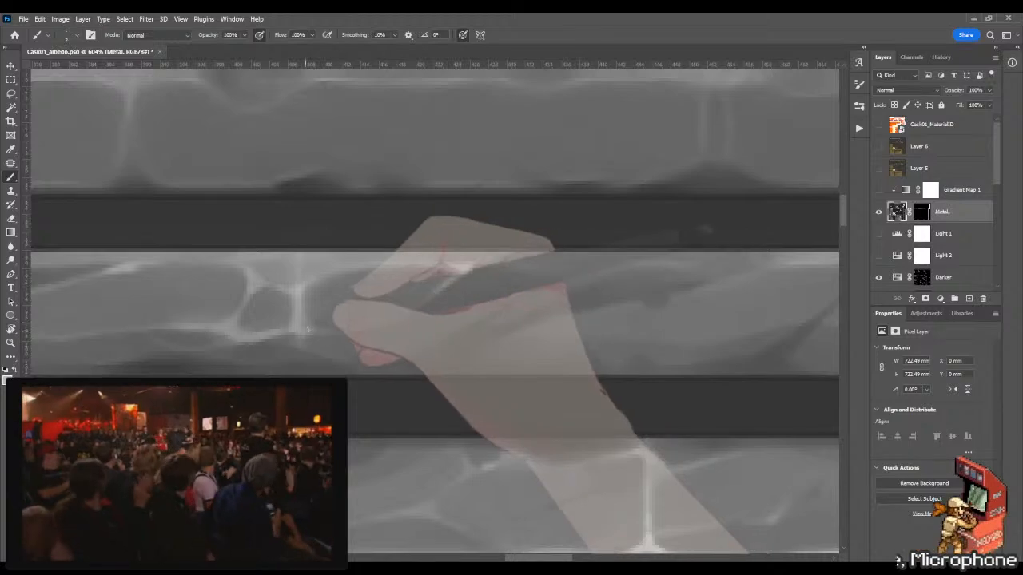
# Step: Paint and blend a small bright chip on the middle band's upper edge, above the branching dark diagonal crease
pyautogui.press('z')
pyautogui.moveTo(367, 332)
pyautogui.mouseDown()
pyautogui.moveTo(272, 332)
pyautogui.moveTo(360, 301)
pyautogui.moveTo(421, 303)
pyautogui.mouseUp()
pyautogui.press('b')
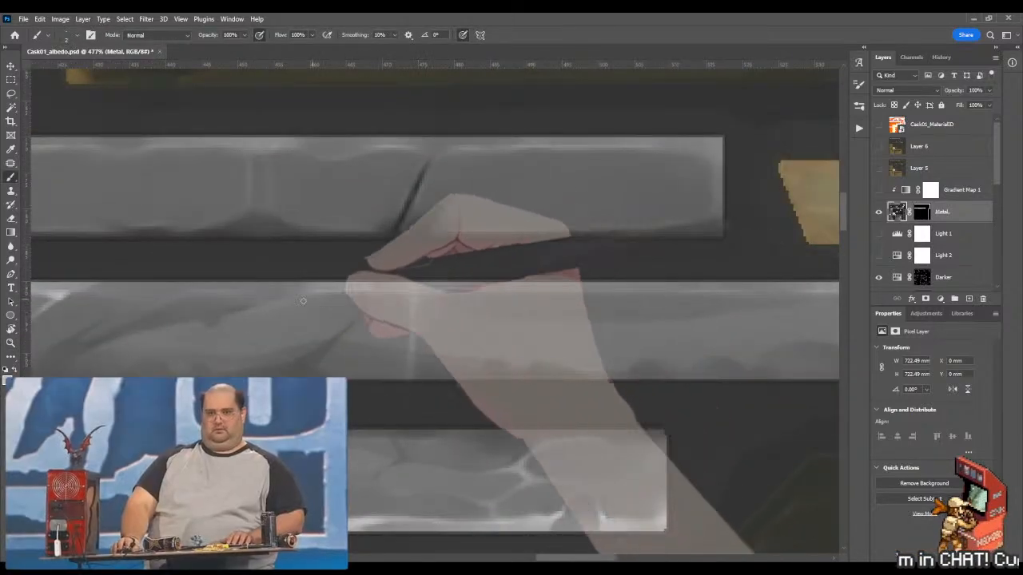
pyautogui.moveTo(222, 296); pyautogui.dragTo(480, 295)
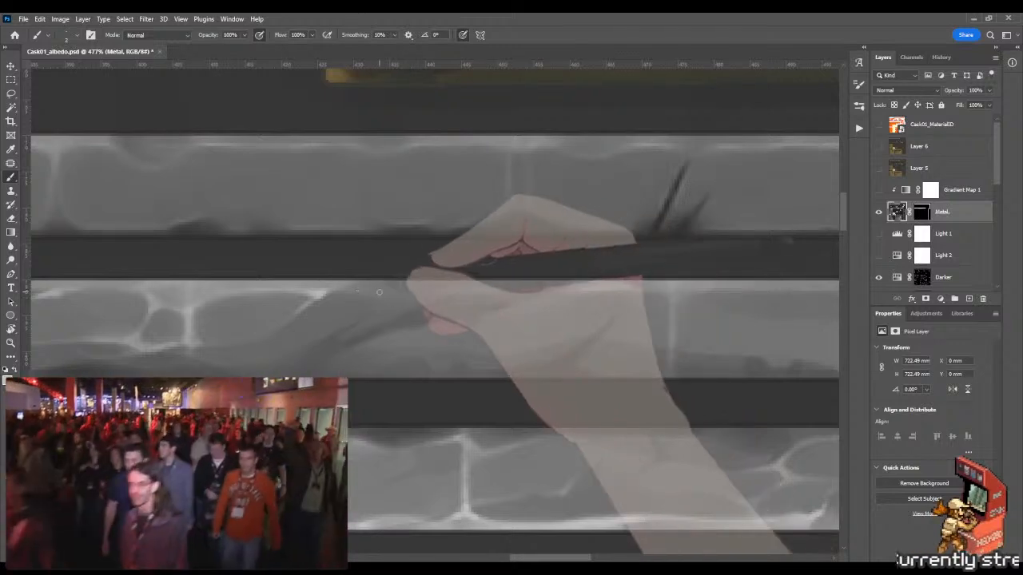
pyautogui.hotkey('shift', 'b')
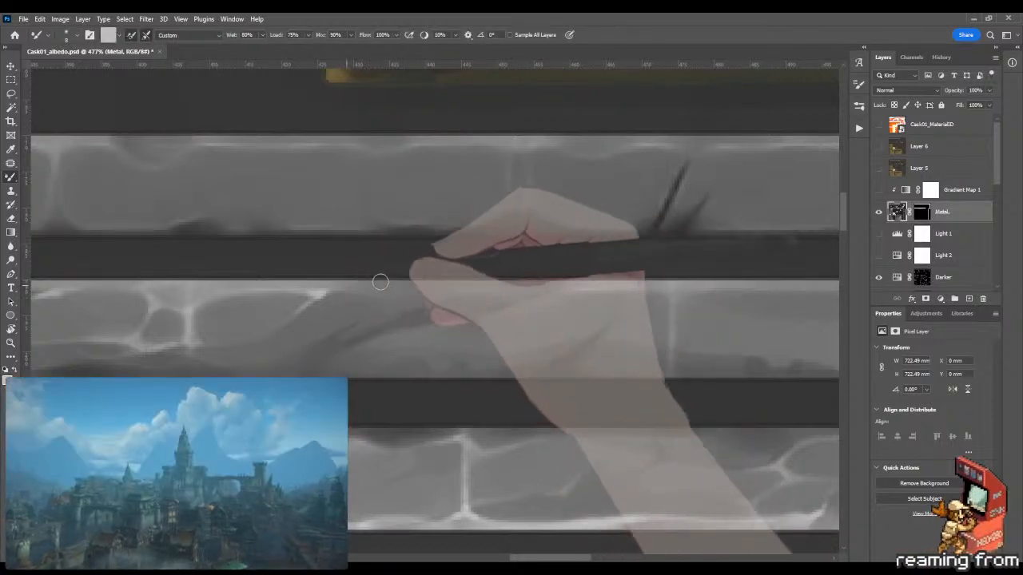
pyautogui.hotkey('shift', 'b')
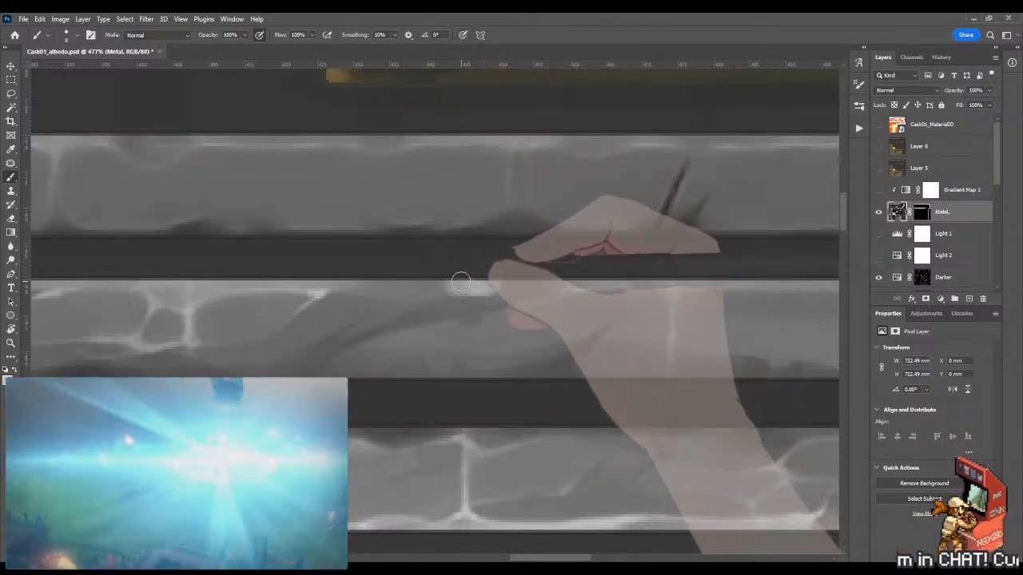
pyautogui.hotkey('shift', 'b')
pyautogui.hotkey('shift', 'b')
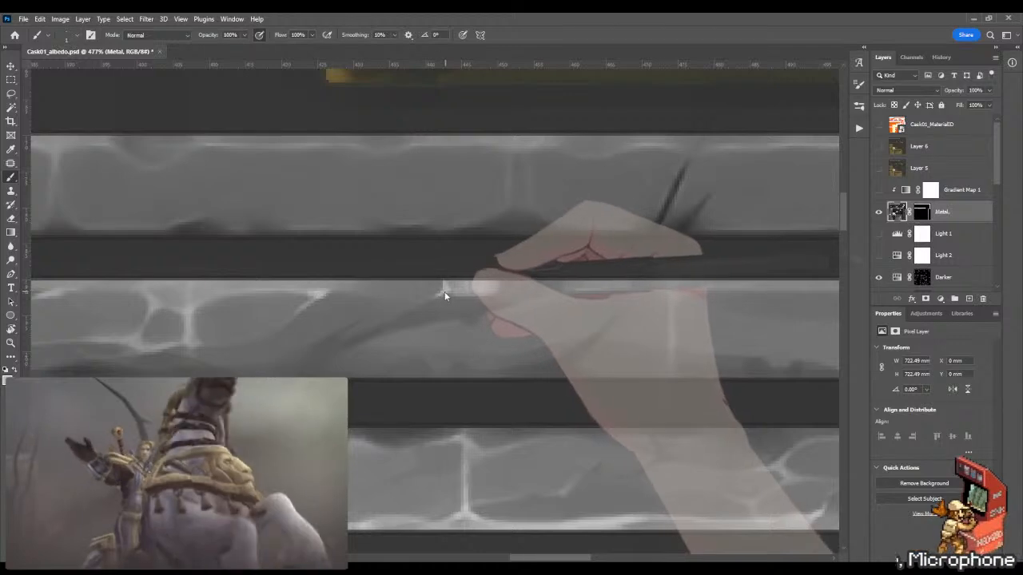
pyautogui.moveTo(445, 295); pyautogui.dragTo(497, 289)
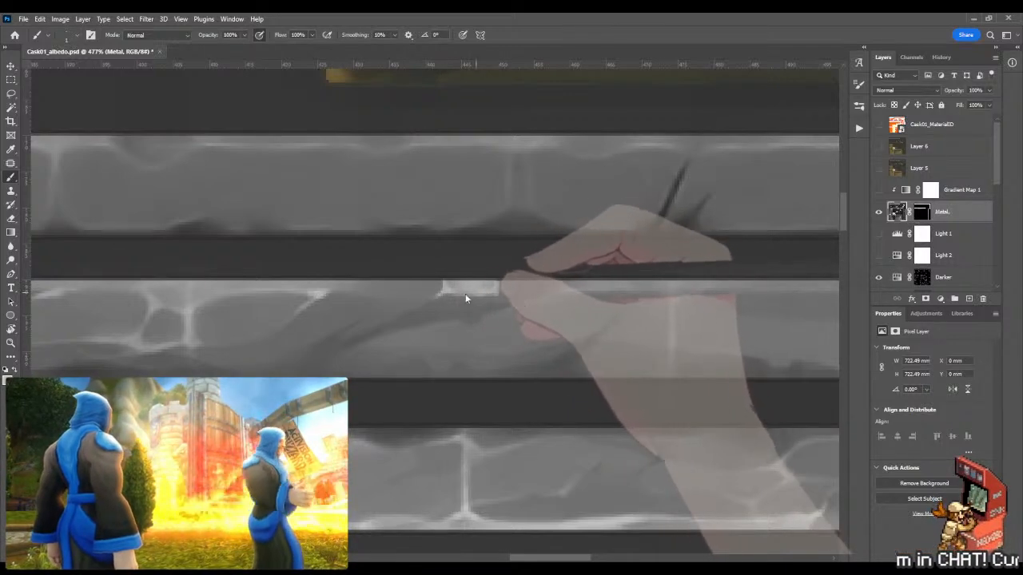
# Step: Paint a second bright chip farther right on the middle band's upper edge, with a highlighted crease running diagonally down from it
pyautogui.press('z')
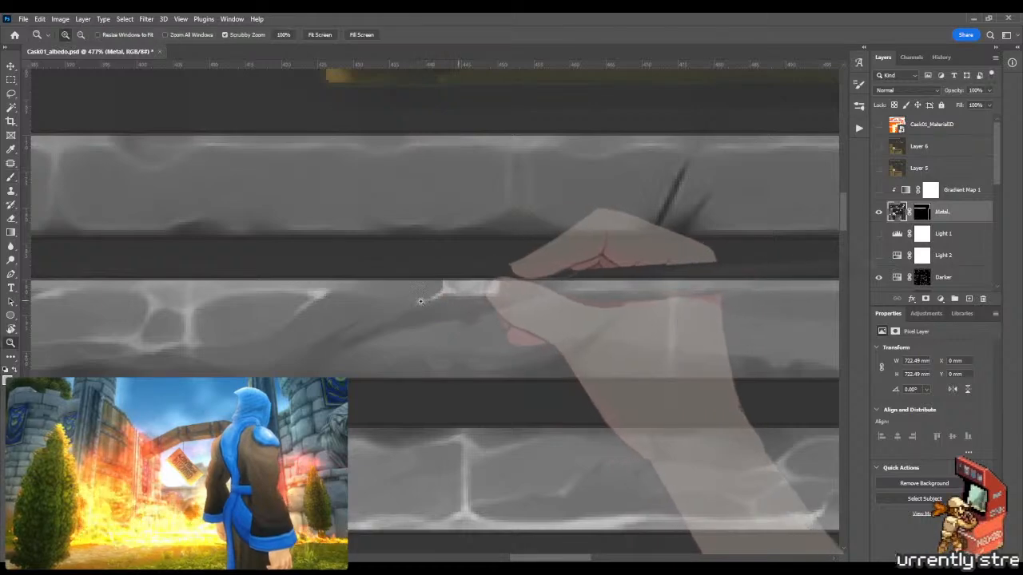
pyautogui.moveTo(458, 301); pyautogui.dragTo(381, 299)
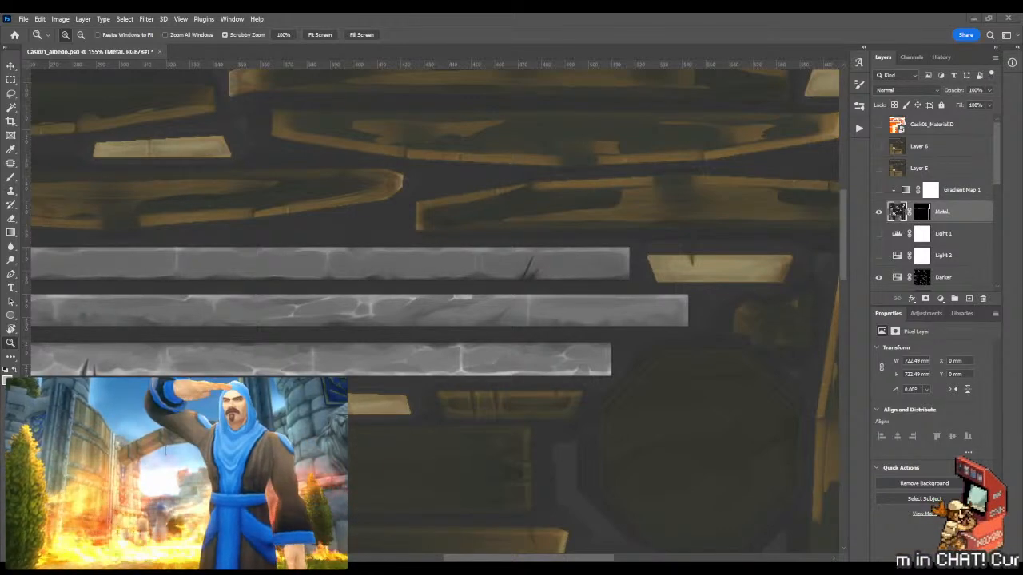
pyautogui.click(611, 352)
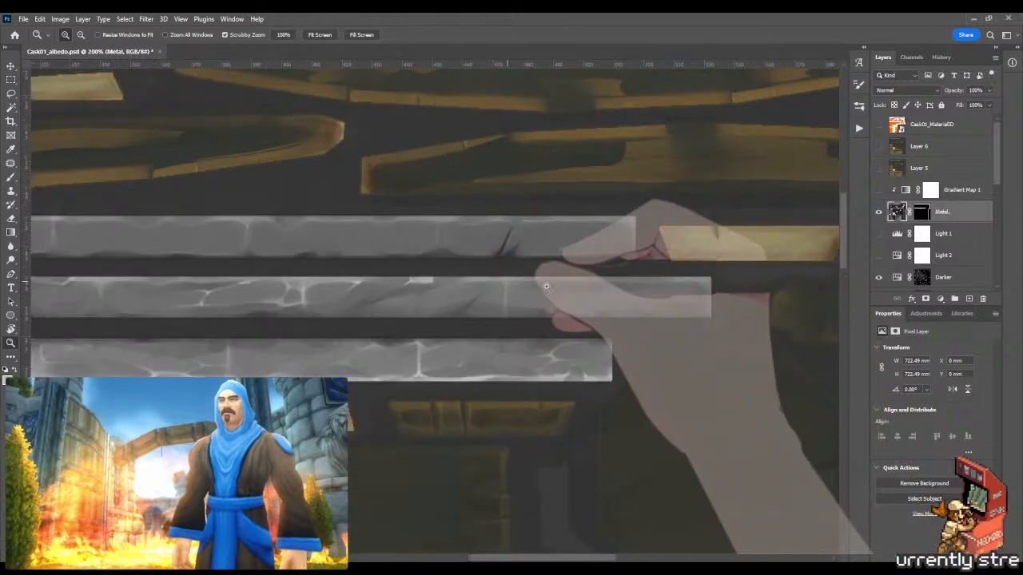
pyautogui.moveTo(505, 279); pyautogui.dragTo(574, 289)
pyautogui.press('b')
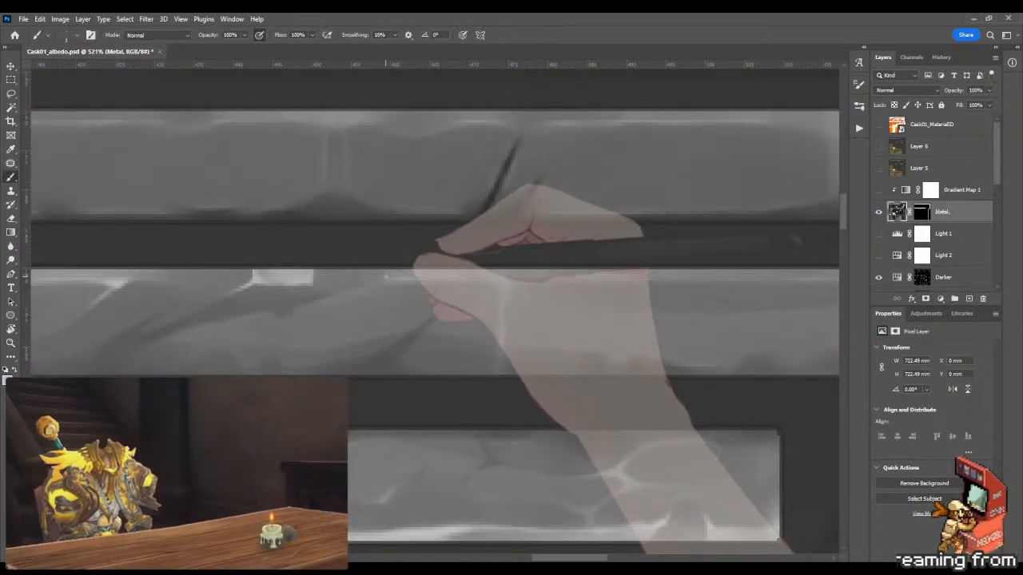
pyautogui.moveTo(398, 274); pyautogui.dragTo(409, 279)
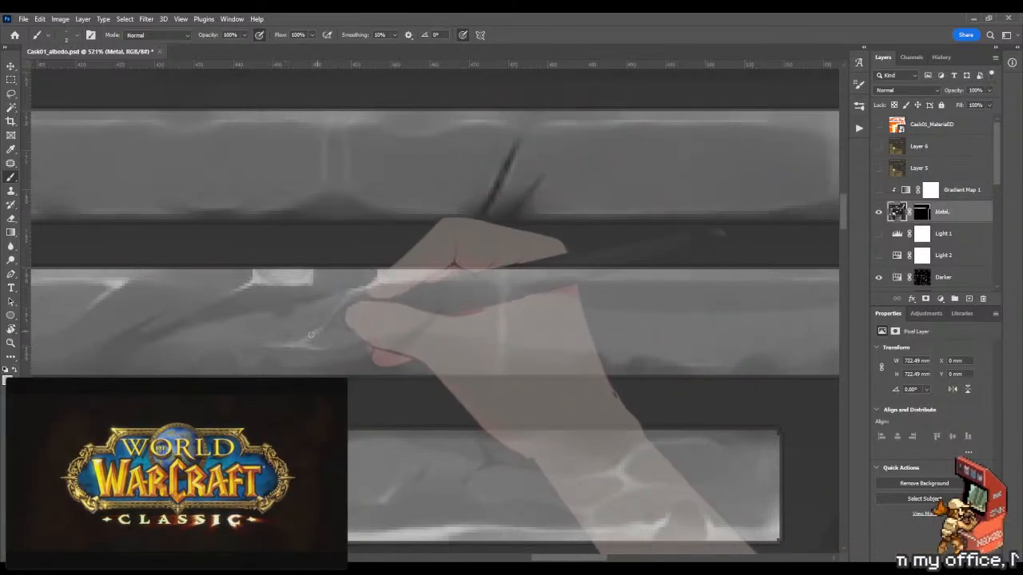
pyautogui.moveTo(310, 342); pyautogui.dragTo(346, 297)
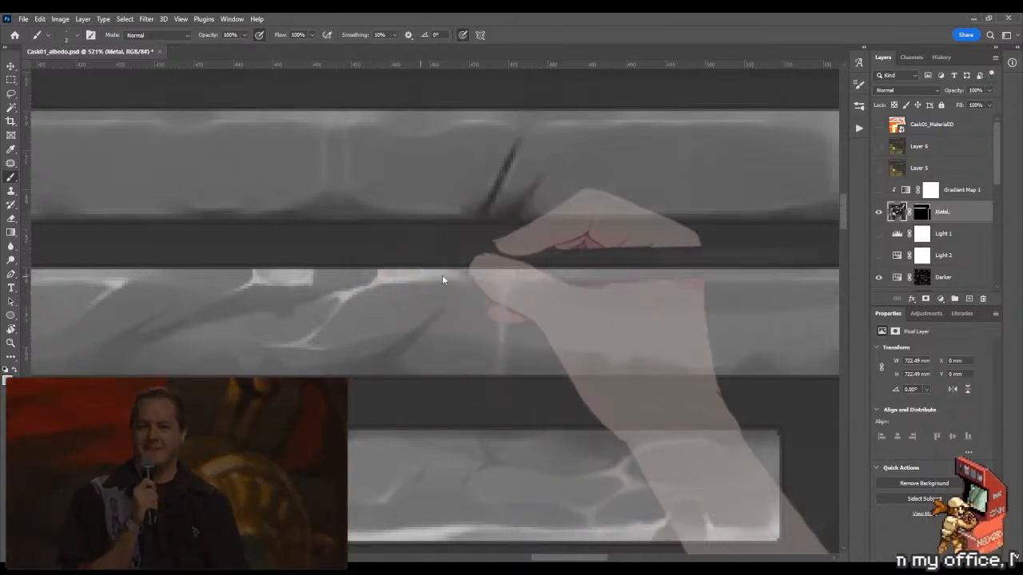
# Step: Add and blend a short bright highlight along the lower side of the dark diagonal crease beneath the first chip
pyautogui.press('z')
pyautogui.moveTo(364, 298)
pyautogui.mouseDown()
pyautogui.moveTo(247, 304)
pyautogui.moveTo(301, 329)
pyautogui.mouseUp()
pyautogui.press('b')
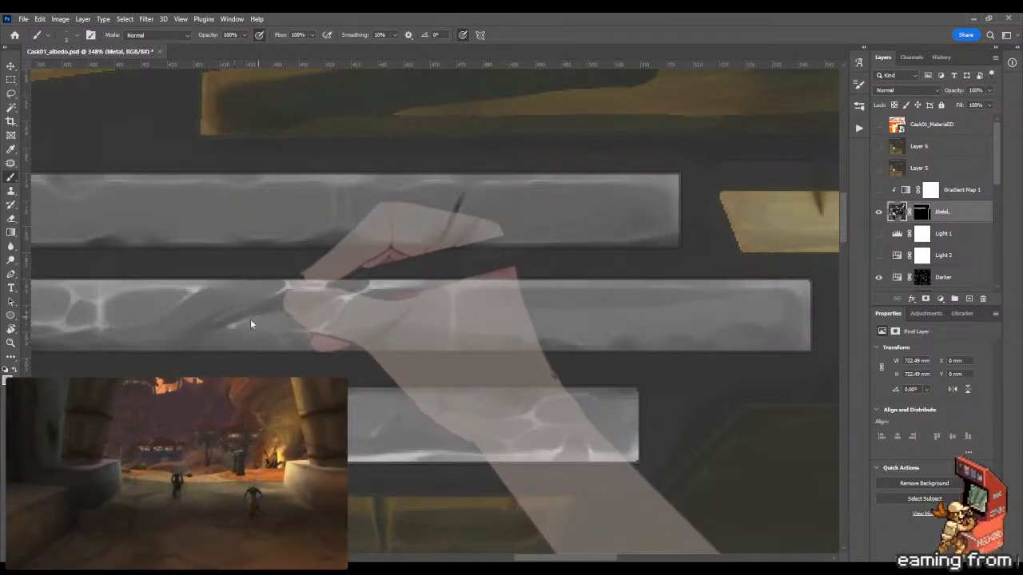
pyautogui.press('z')
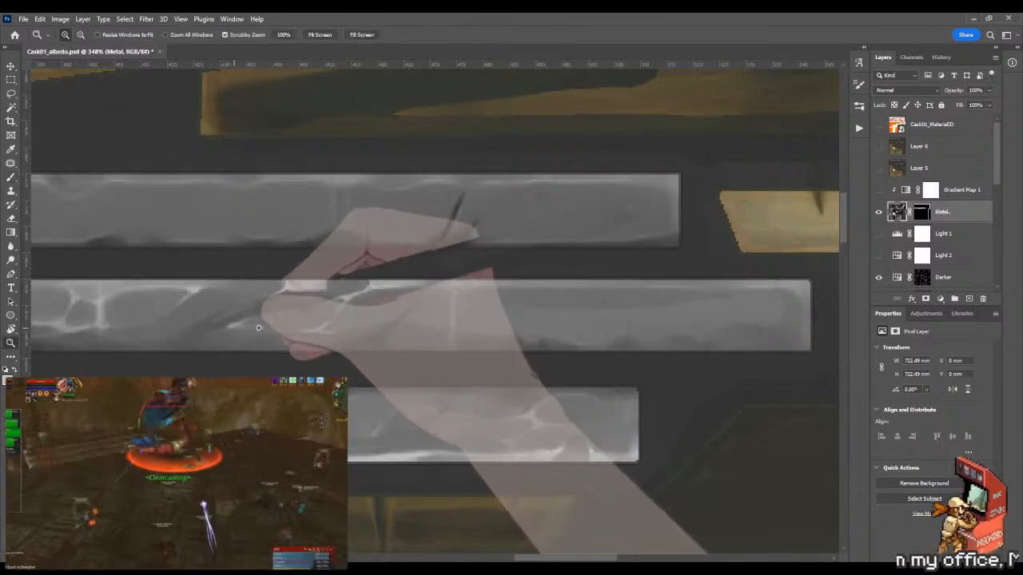
pyautogui.moveTo(258, 328); pyautogui.dragTo(253, 325)
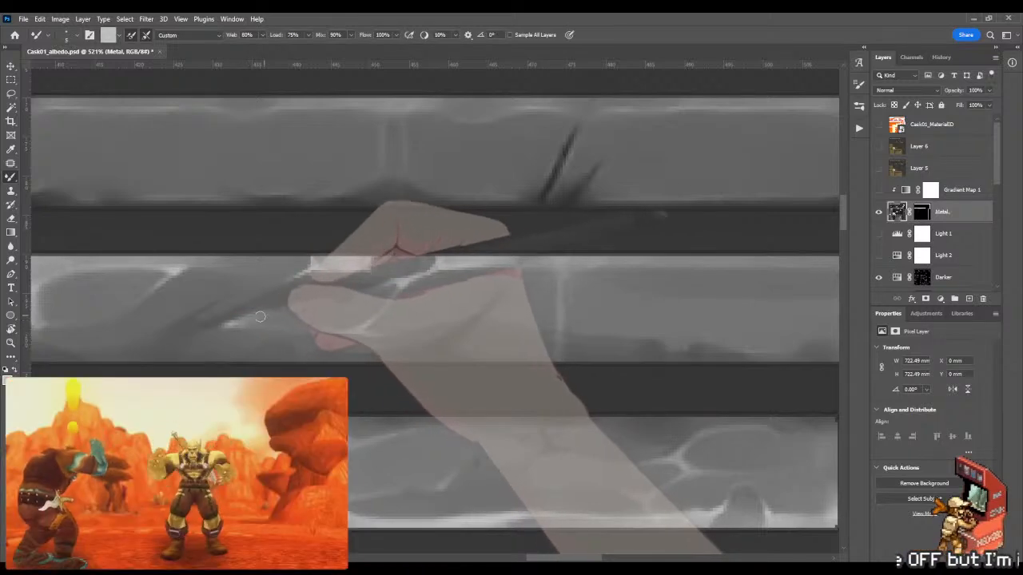
pyautogui.hotkey('shift', 'b')
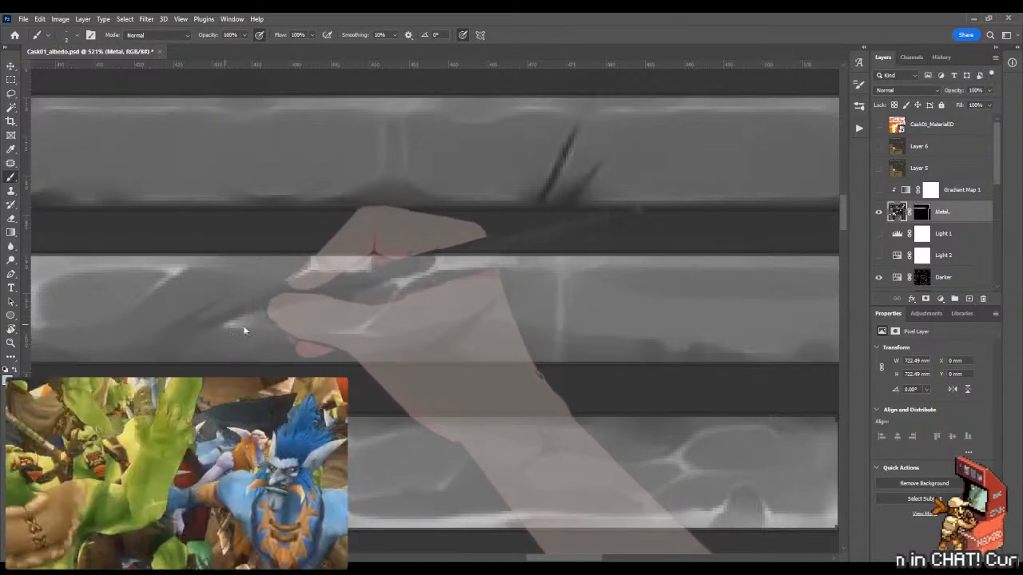
pyautogui.moveTo(243, 329); pyautogui.dragTo(203, 343)
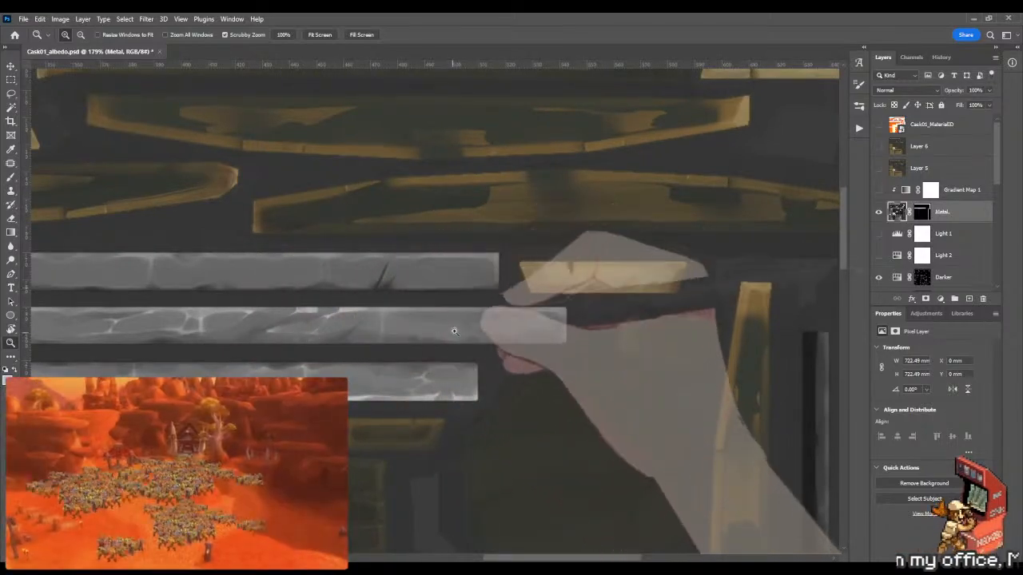
# Step: Touch up the middle band's upper edge near its right end and paint a bright crease running inward from the upper-right corner
pyautogui.moveTo(459, 322); pyautogui.dragTo(492, 319)
pyautogui.press('b')
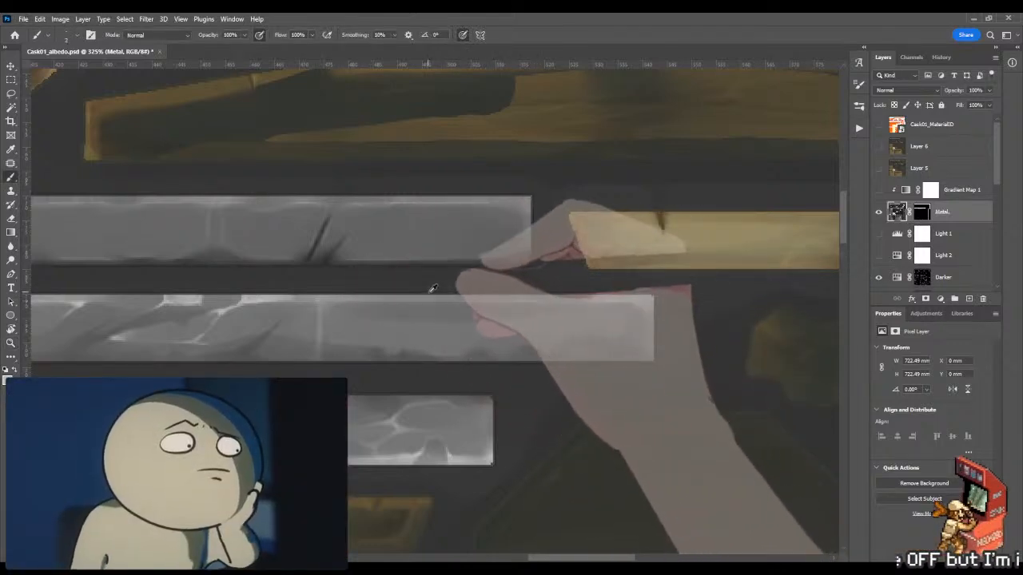
pyautogui.moveTo(431, 294); pyautogui.dragTo(440, 296)
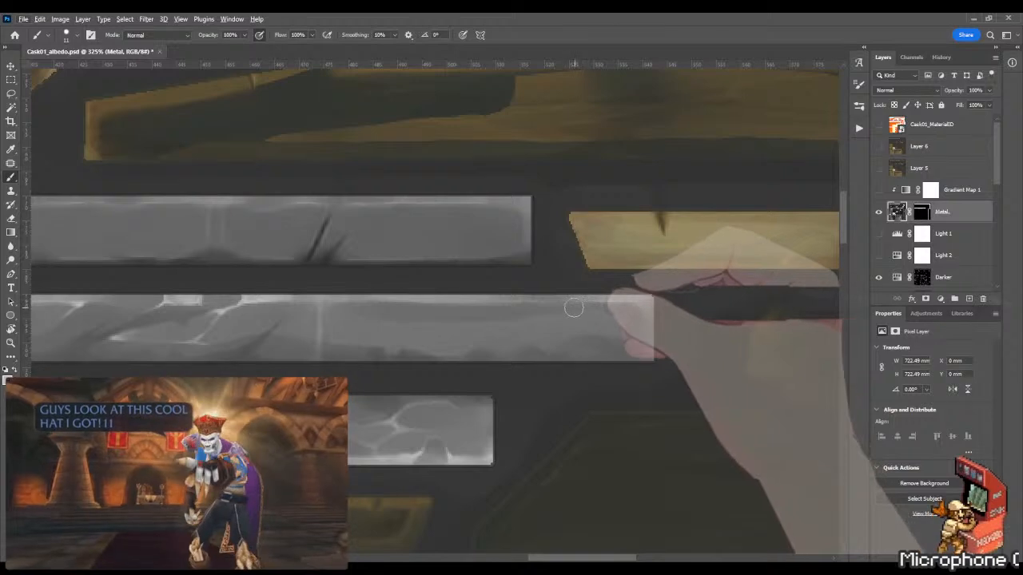
pyautogui.press('z')
pyautogui.moveTo(610, 335); pyautogui.dragTo(636, 331)
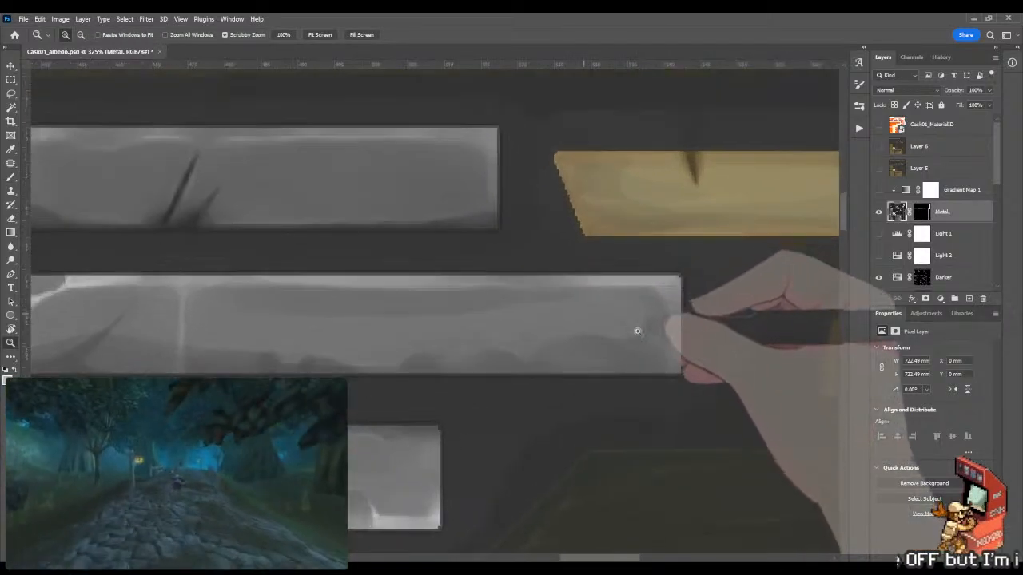
pyautogui.press('b')
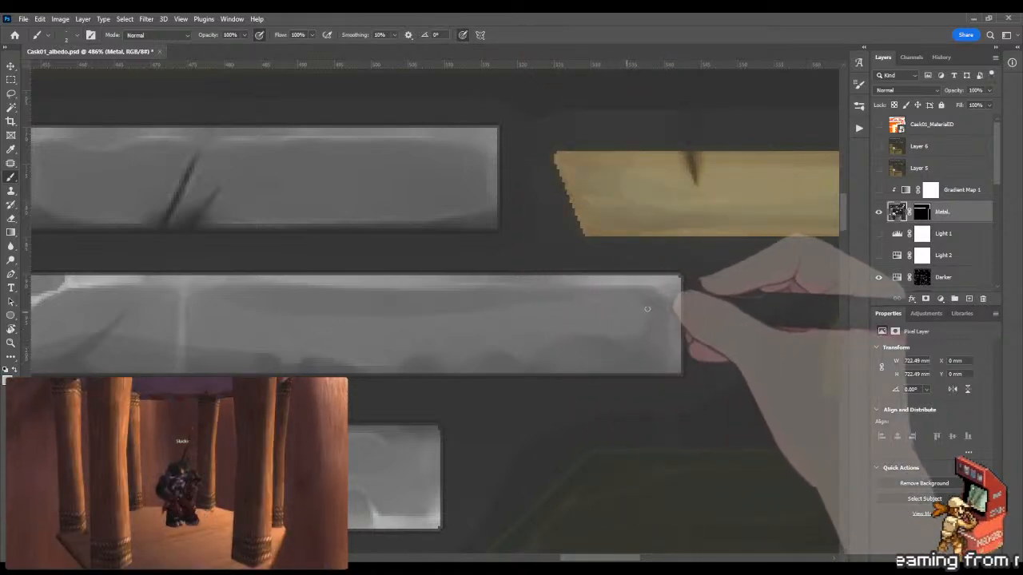
pyautogui.moveTo(571, 334); pyautogui.dragTo(641, 310)
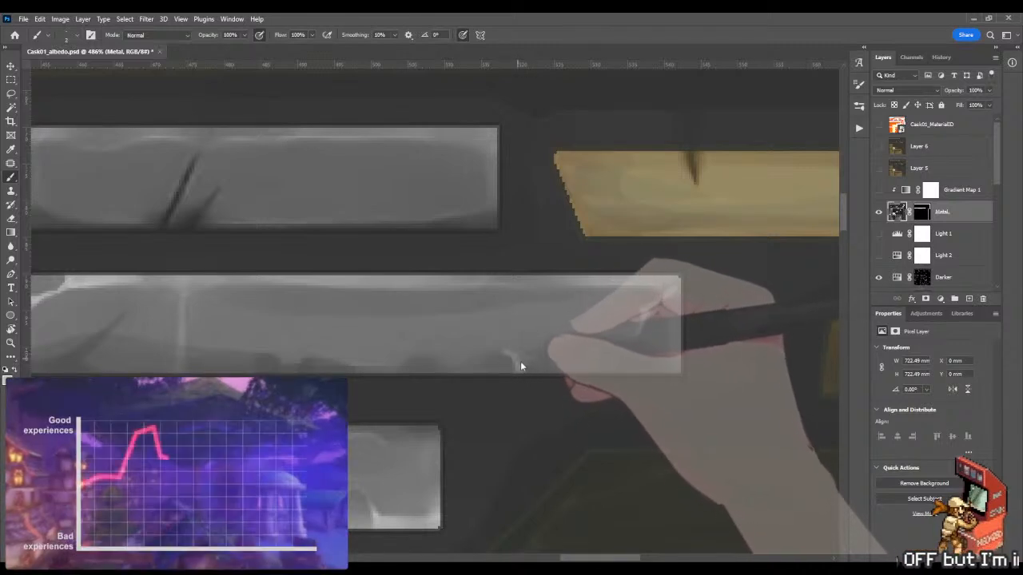
# Step: Paint a small bright V-shaped notch on the middle band's lower edge near its right end and blend it
pyautogui.moveTo(520, 362); pyautogui.dragTo(529, 346)
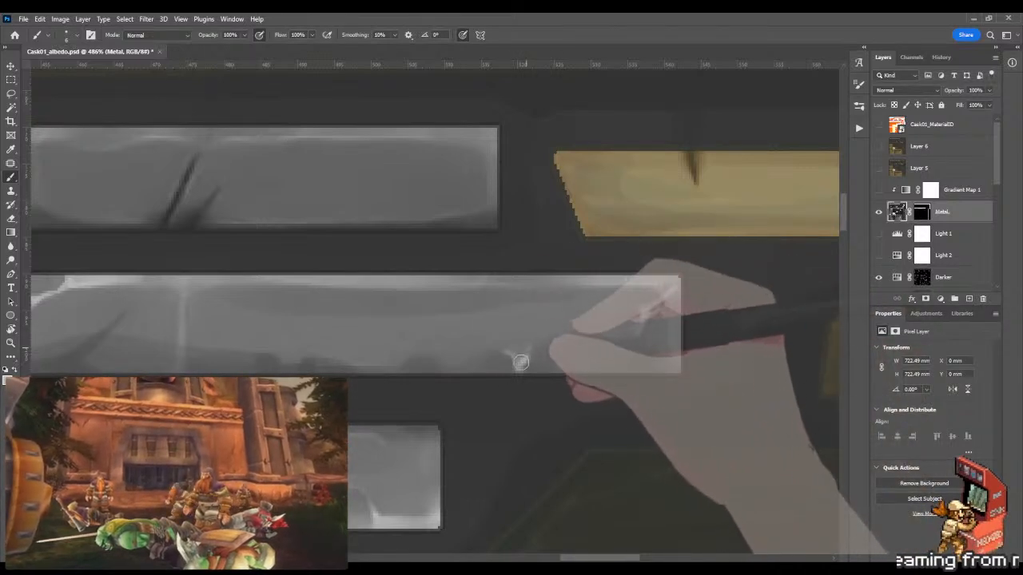
pyautogui.moveTo(528, 351); pyautogui.dragTo(521, 363)
pyautogui.hotkey('shift', 'b')
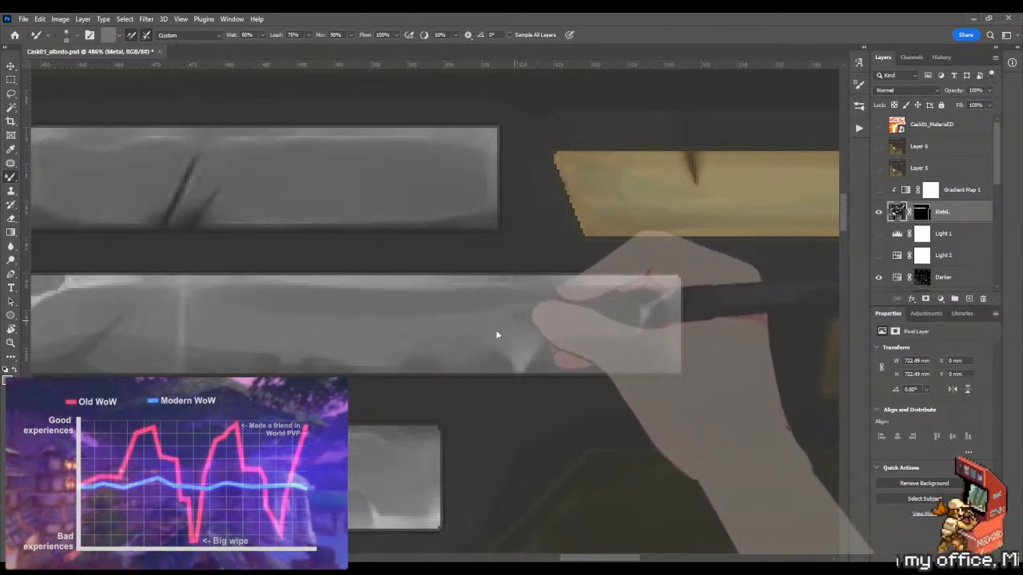
pyautogui.hotkey('shift', 'b')
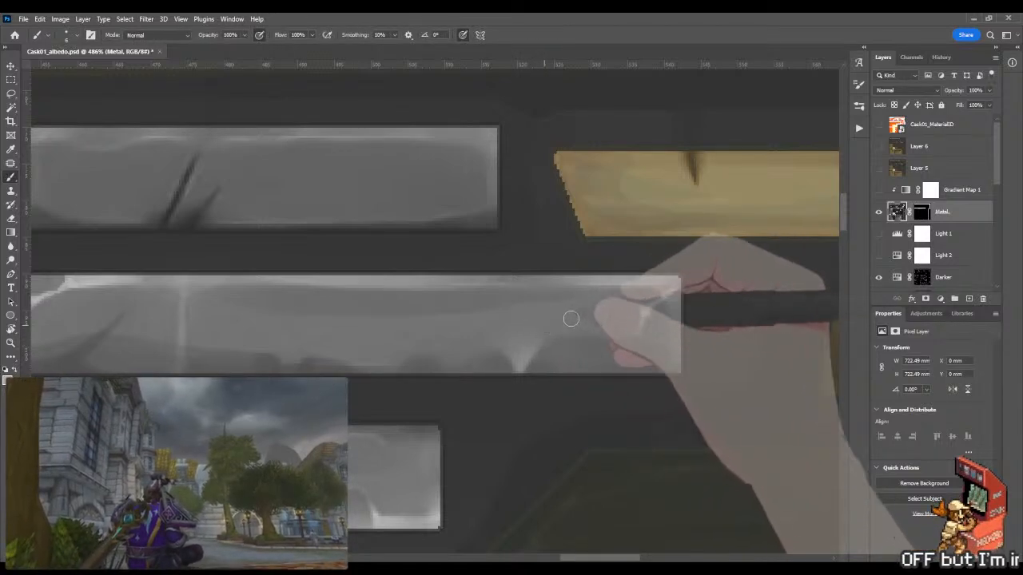
# Step: Extend a thin curved highlight from the V-shaped notch toward the corner crease, using a smaller brush and a sampled edge tone
pyautogui.press('[')
pyautogui.press('[')
pyautogui.press('[')
pyautogui.press('[')
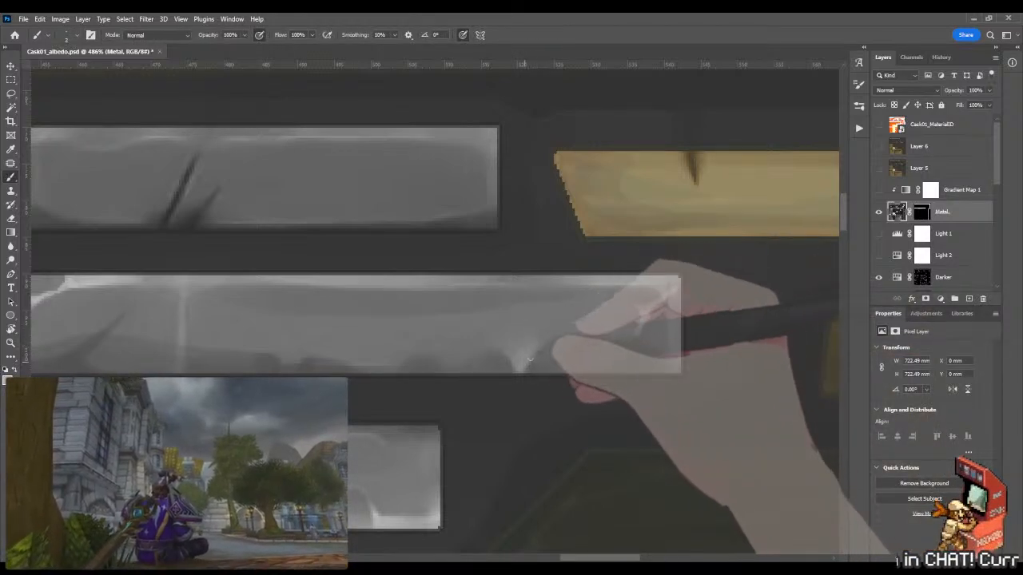
pyautogui.moveTo(528, 362); pyautogui.dragTo(576, 333)
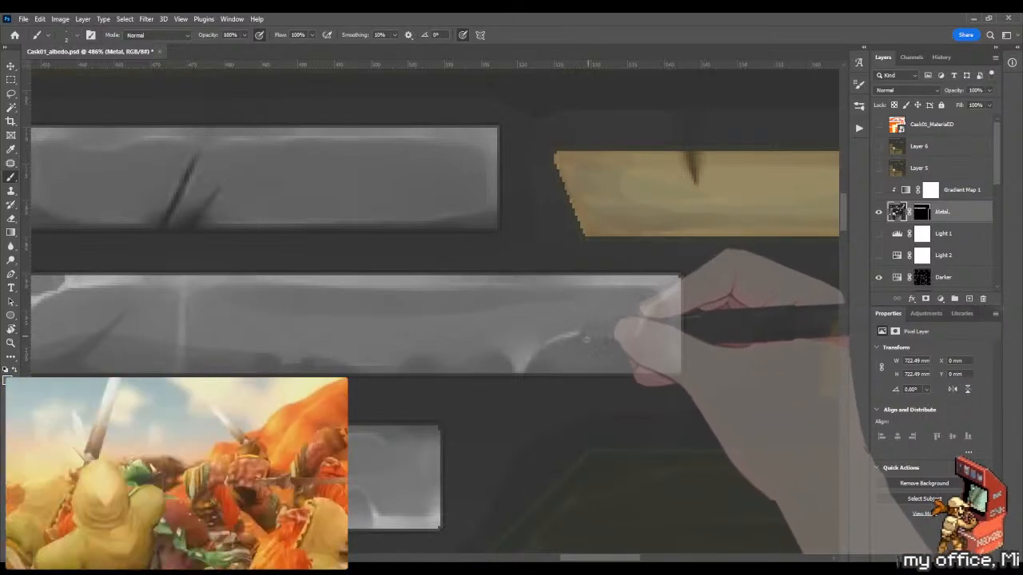
pyautogui.keyDown('alt'); pyautogui.click(662, 279); pyautogui.keyUp('alt')
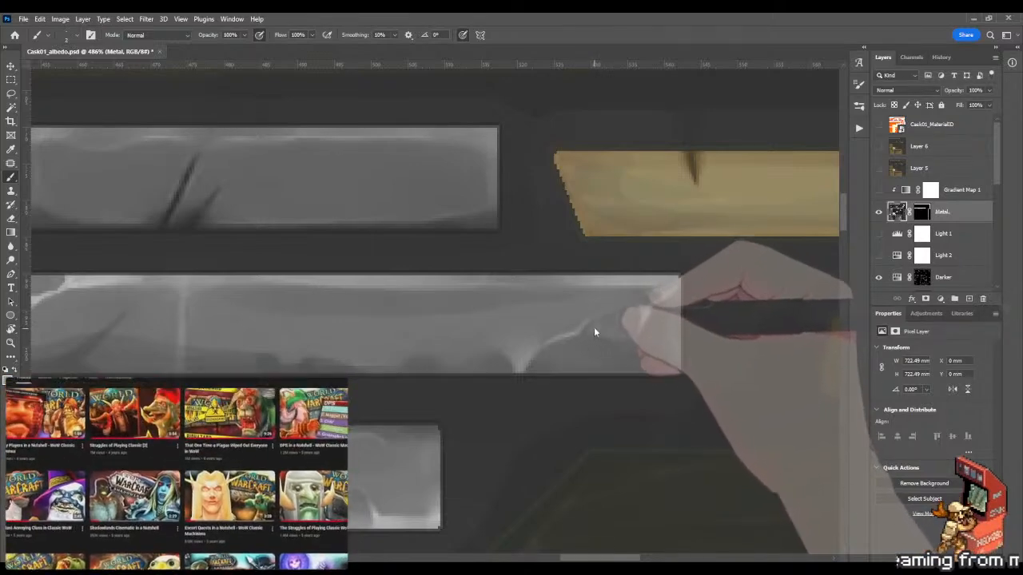
pyautogui.moveTo(593, 326)
pyautogui.mouseDown()
pyautogui.moveTo(599, 318)
pyautogui.moveTo(610, 339)
pyautogui.moveTo(528, 344)
pyautogui.moveTo(541, 345)
pyautogui.mouseUp()
pyautogui.press('z')
pyautogui.moveTo(648, 355); pyautogui.dragTo(613, 344)
pyautogui.press('b')
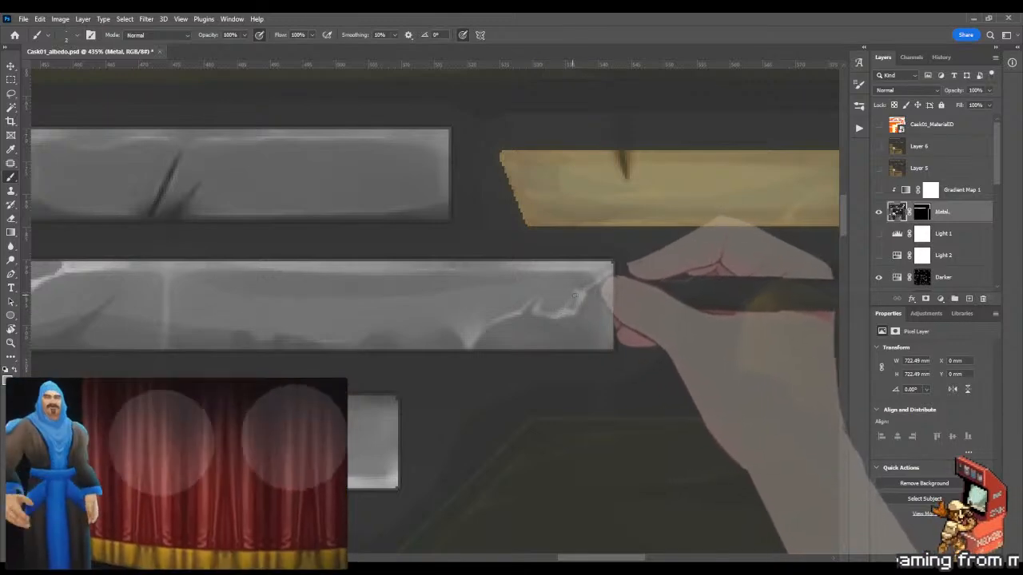
# Step: Show the Gradient Map 1 adjustment over the metal bands and save the albedo file
pyautogui.press('z')
pyautogui.moveTo(579, 310); pyautogui.dragTo(483, 316)
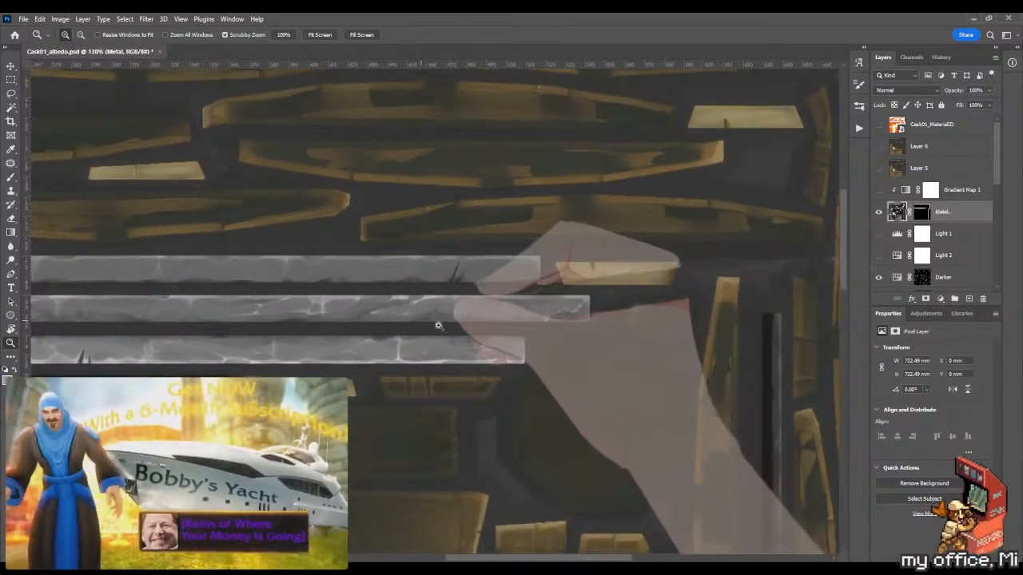
pyautogui.click(438, 325)
pyautogui.click(878, 190)
pyautogui.hotkey('ctrl', 's')
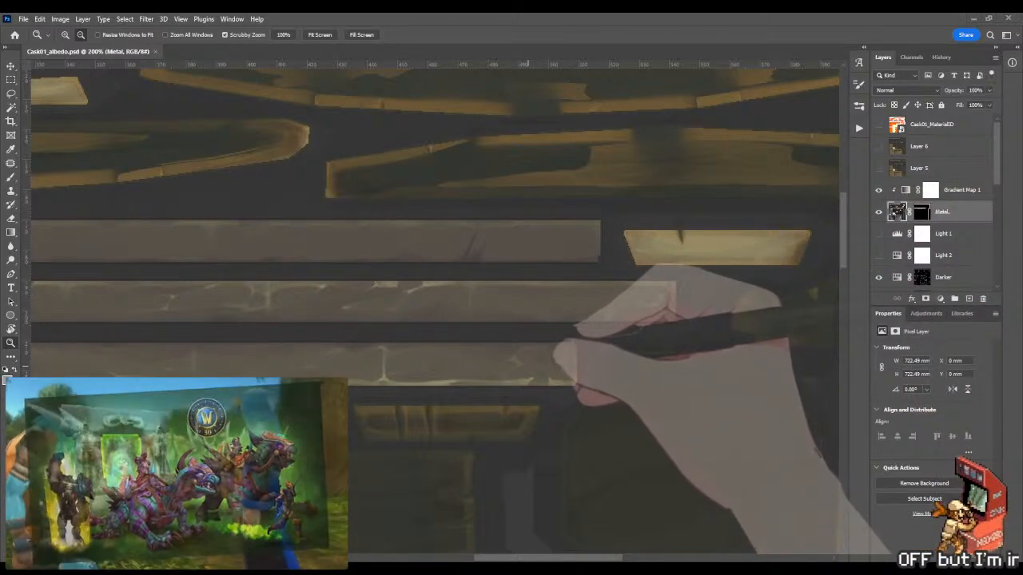
# Step: Switch to Marmoset Toolbag and examine the painted metal bands on the cask model from several sides
pyautogui.hotkey('alt', 'Tab')
pyautogui.moveTo(592, 235); pyautogui.dragTo(627, 279)
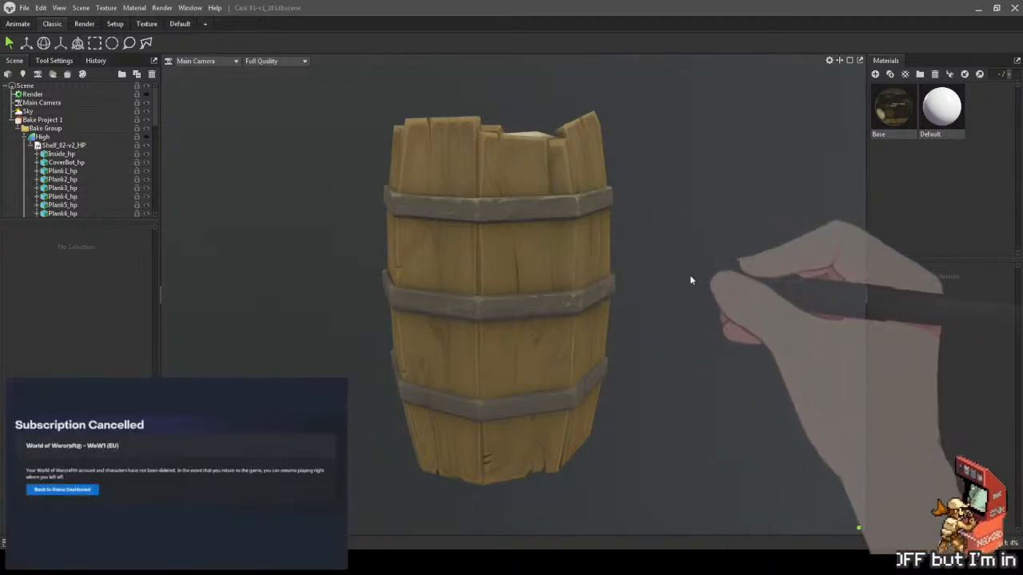
pyautogui.moveTo(689, 279); pyautogui.dragTo(586, 290)
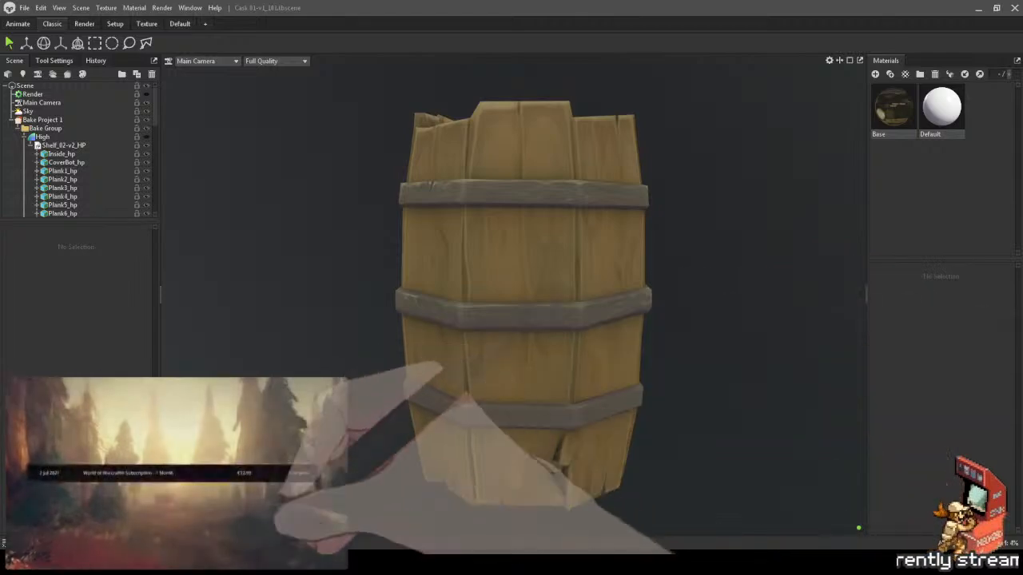
# Step: Switch back to Photoshop and hide the Gradient Map 1 adjustment to paint the middle band's left part in greyscale
pyautogui.hotkey('alt', 'Tab')
pyautogui.moveTo(423, 308); pyautogui.dragTo(770, 309)
pyautogui.moveTo(552, 304); pyautogui.dragTo(446, 321)
pyautogui.click(878, 191)
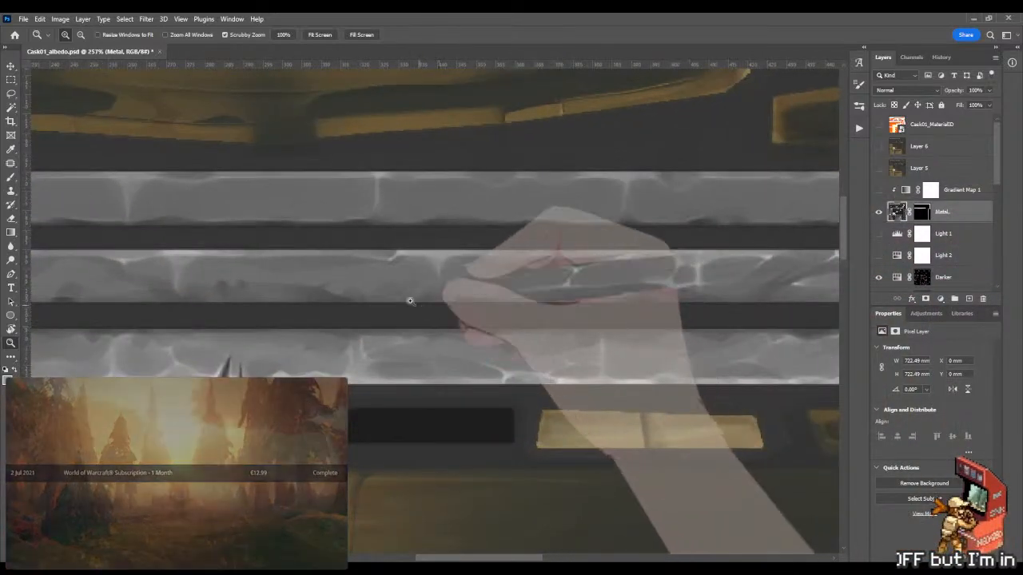
pyautogui.moveTo(330, 282); pyautogui.dragTo(511, 288)
pyautogui.press('b')
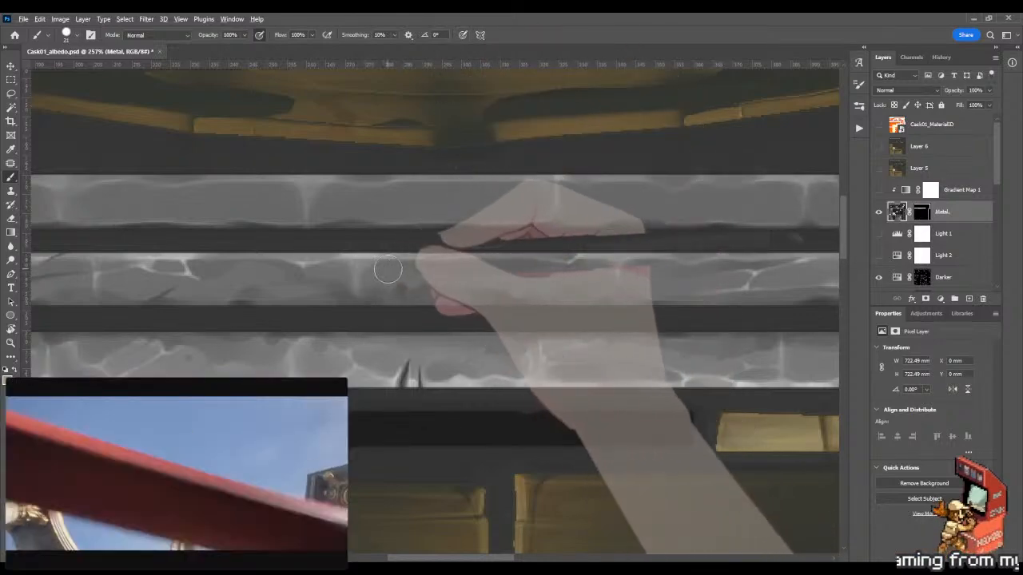
# Step: Paint a soft, curved light patch on the middle band, right of the bright-edged chip, reducing the brush size for the finer strokes
pyautogui.press('z')
pyautogui.moveTo(641, 266); pyautogui.dragTo(615, 266)
pyautogui.moveTo(211, 253); pyautogui.dragTo(367, 247)
pyautogui.moveTo(483, 271); pyautogui.dragTo(579, 268)
pyautogui.press('b')
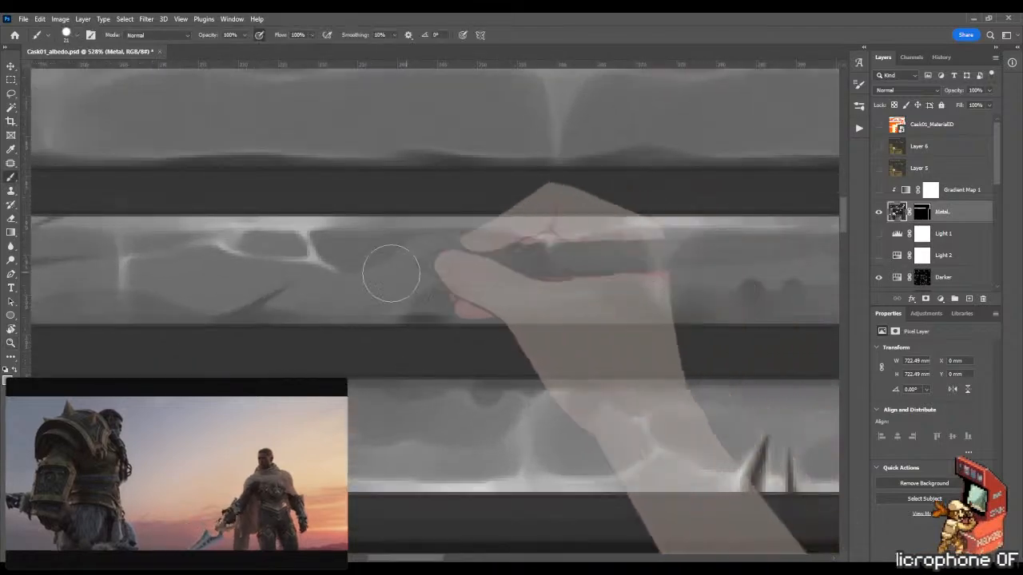
pyautogui.keyDown('alt'); pyautogui.rightClick(330, 269); pyautogui.keyUp('alt')
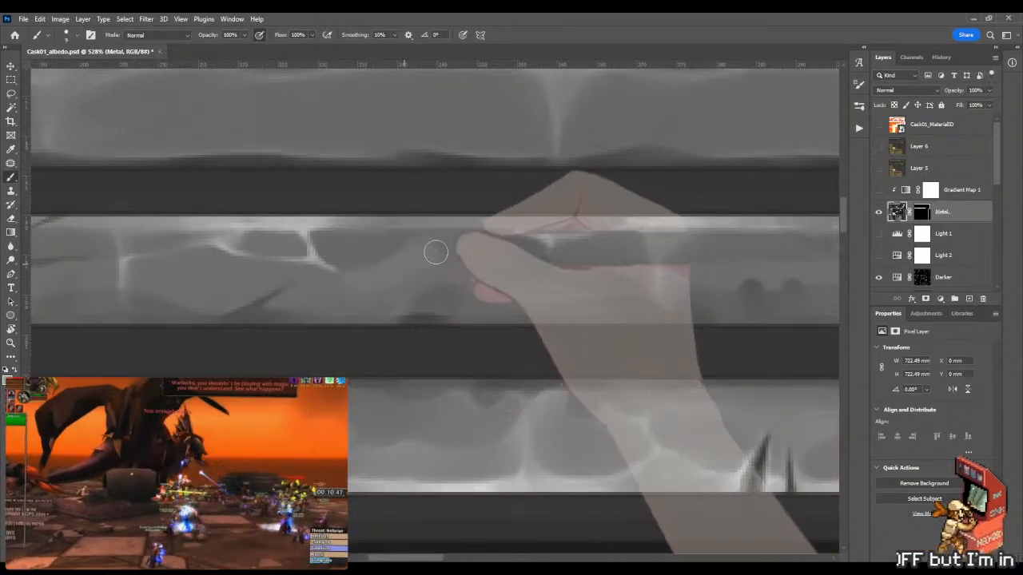
pyautogui.keyDown('alt'); pyautogui.rightClick(484, 254); pyautogui.keyUp('alt')
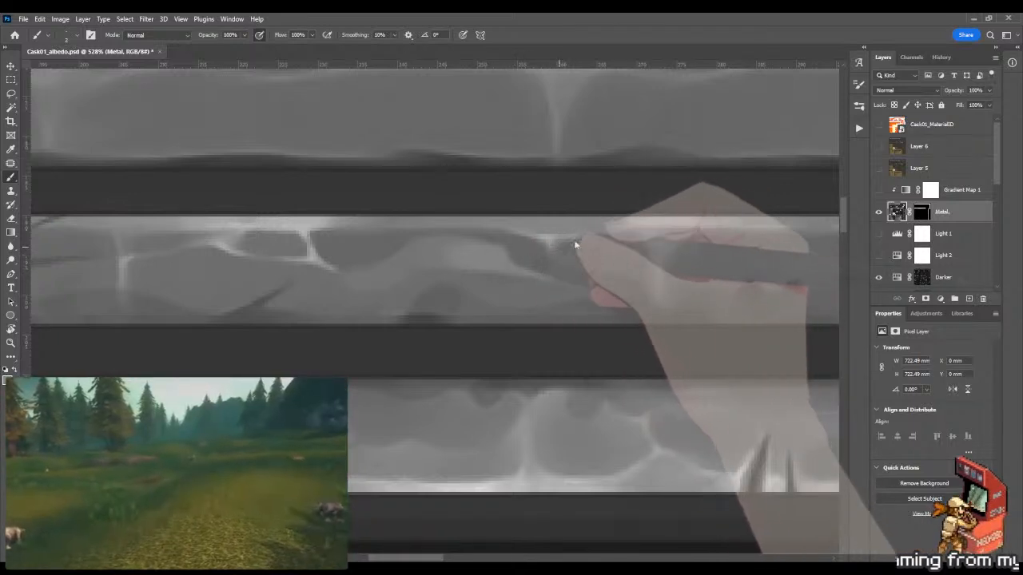
# Step: Blend the curved light patch into the surrounding grey with the Mixer Brush and touch up its edge with the small brush
pyautogui.hotkey('shift', 'b')
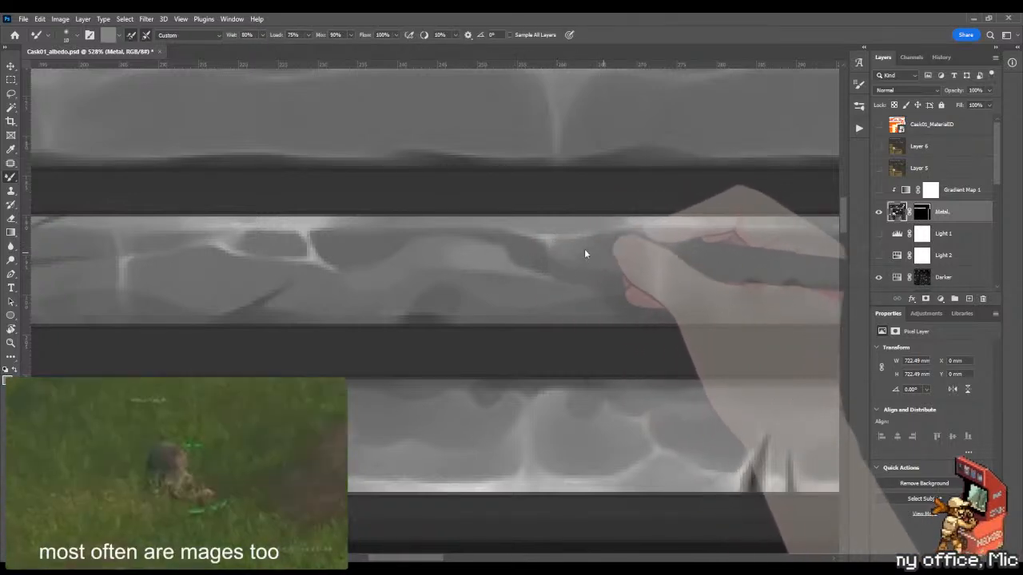
pyautogui.moveTo(562, 252)
pyautogui.mouseDown()
pyautogui.moveTo(484, 252)
pyautogui.moveTo(519, 258)
pyautogui.mouseUp()
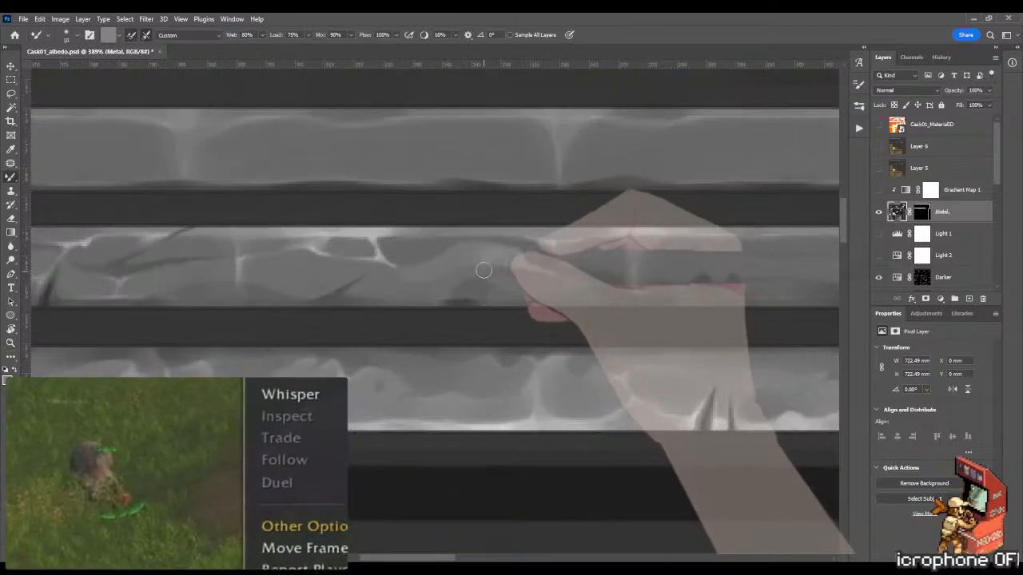
pyautogui.hotkey('shift', 'b')
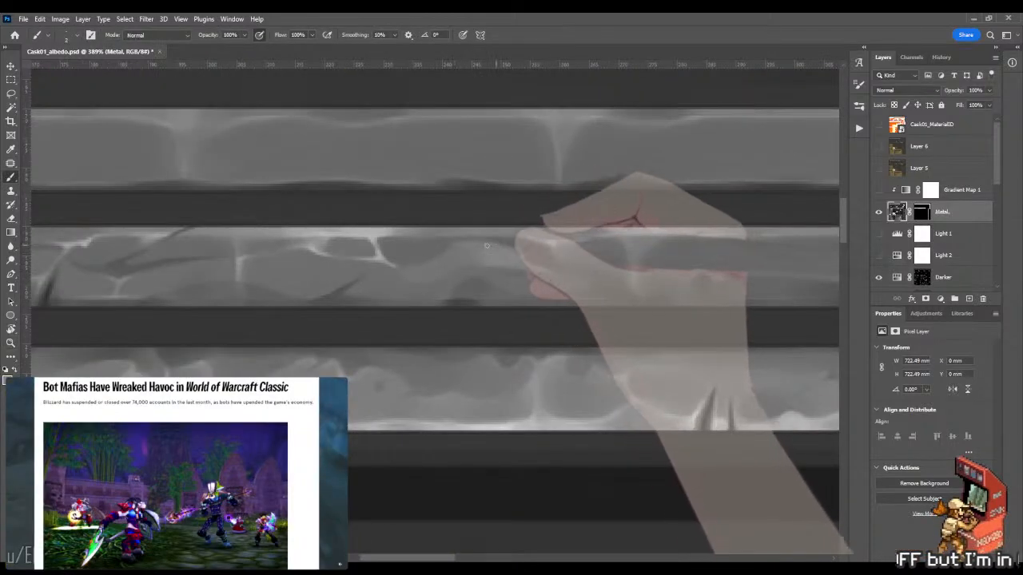
pyautogui.hotkey('shift', 'b')
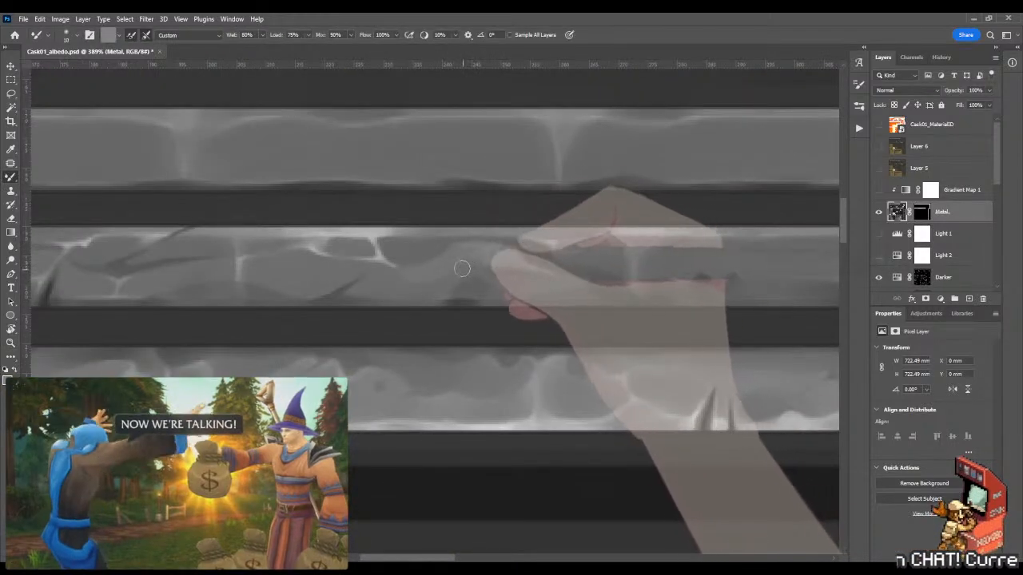
# Step: Pause the floating video and close its window
pyautogui.moveTo(176, 563)
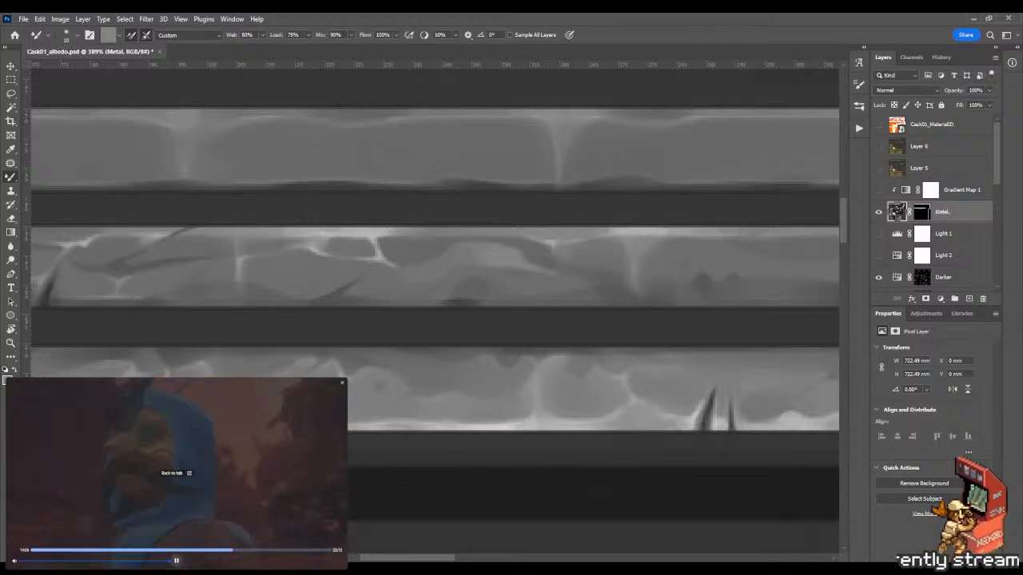
pyautogui.click(176, 563)
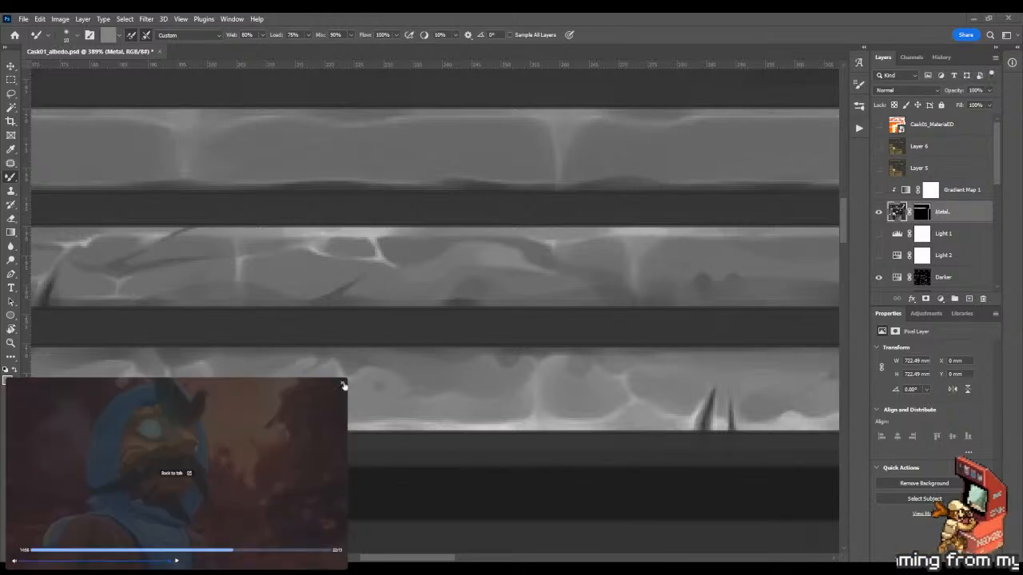
pyautogui.click(343, 385)
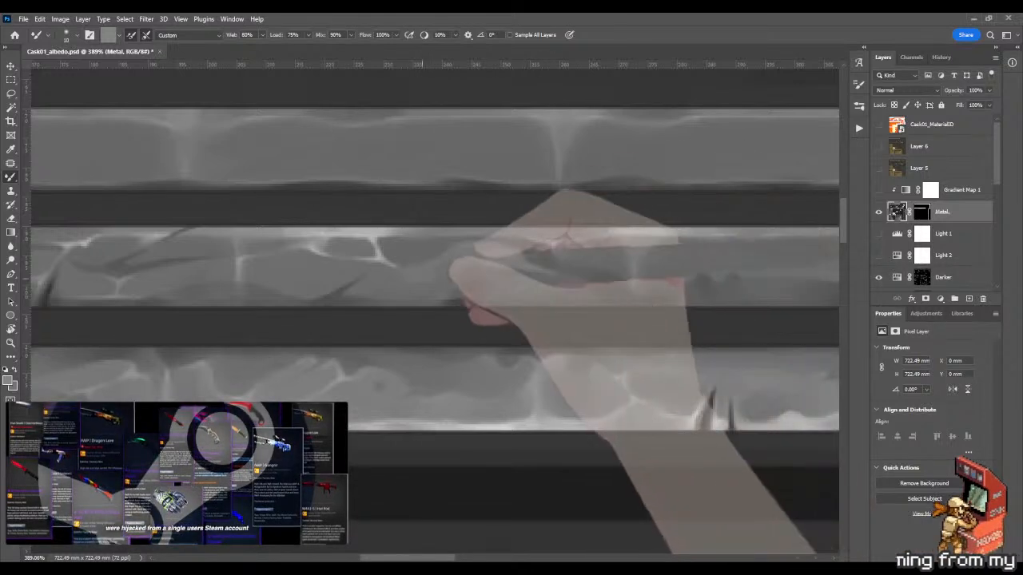
# Step: Extend the chip's bright crack line under the dark area toward the curved light patch, alternating small brush strokes with Mixer Brush blending
pyautogui.hotkey('shift', 'b')
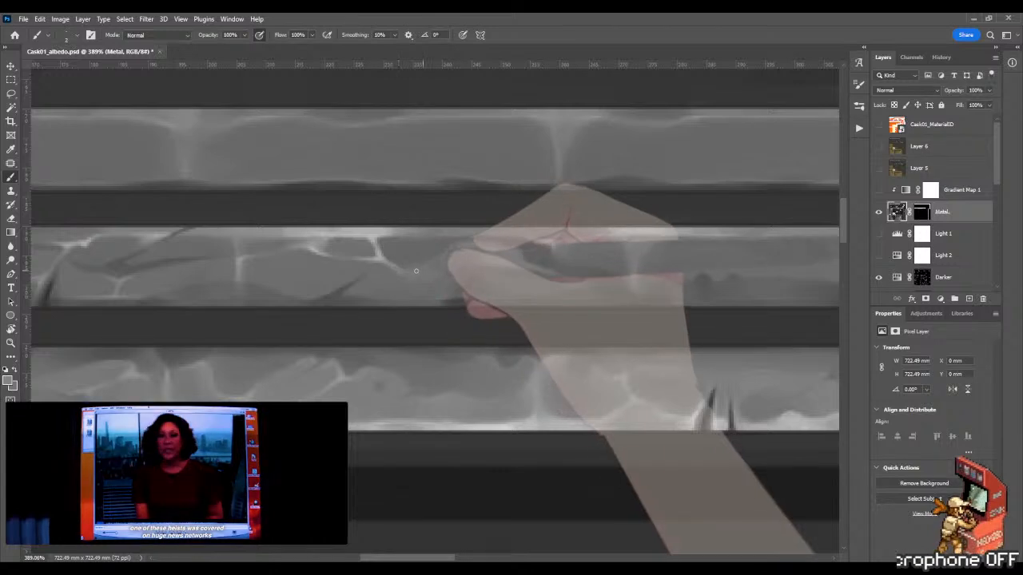
pyautogui.hotkey('shift', 'b')
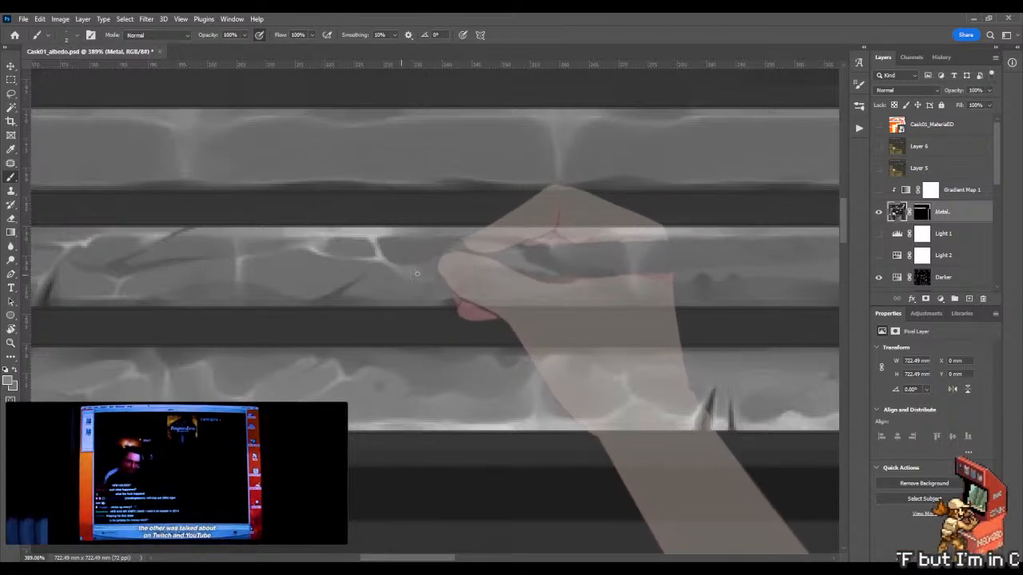
pyautogui.hotkey('shift', 'b')
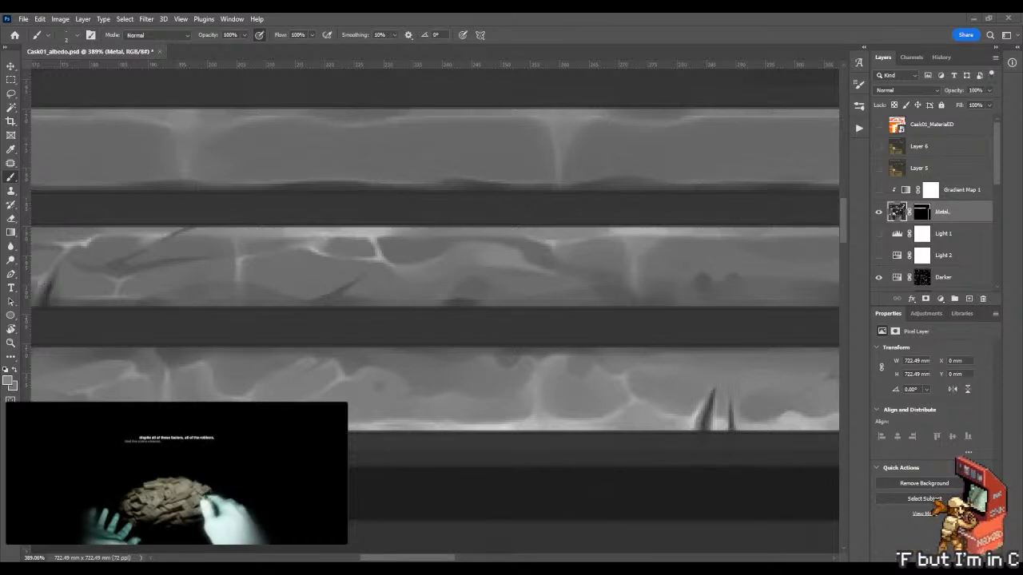
pyautogui.hotkey('shift', 'b')
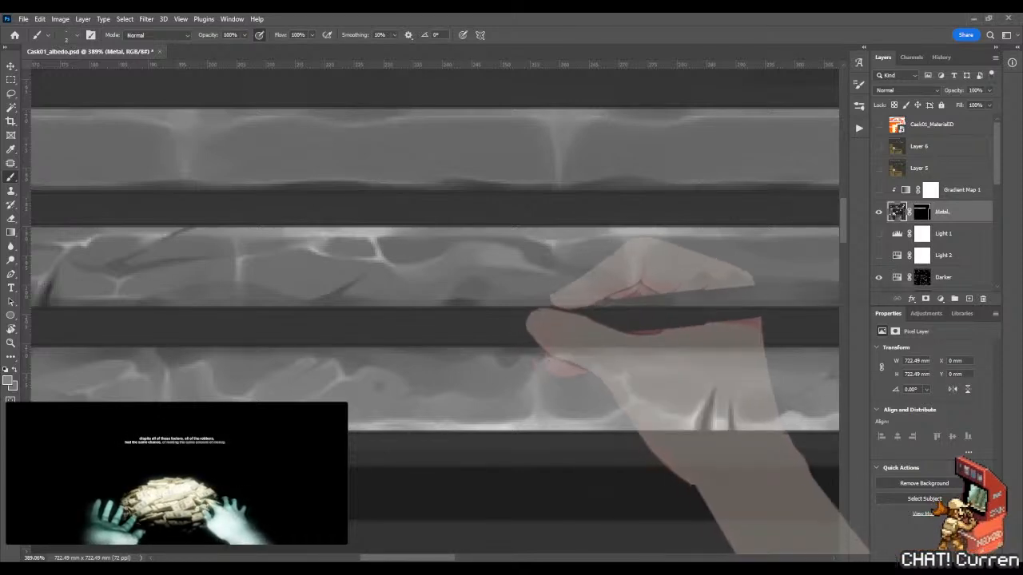
pyautogui.hotkey('shift', 'b')
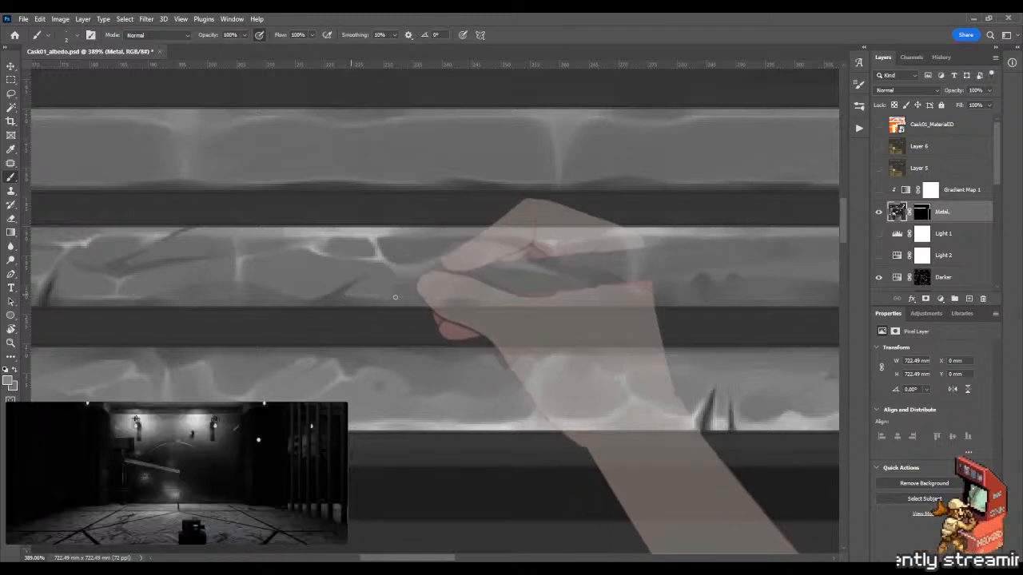
pyautogui.hotkey('shift', 'b')
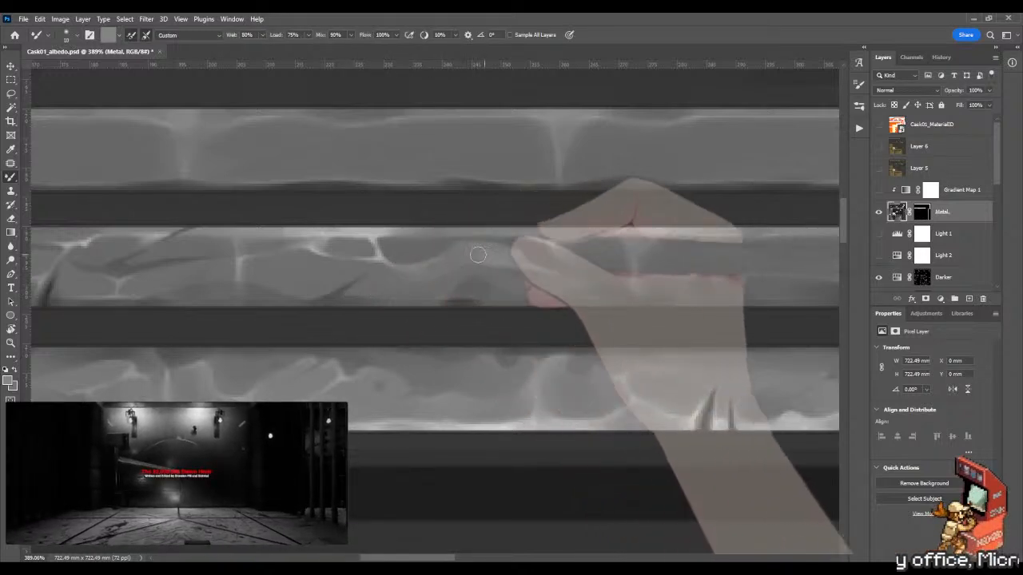
pyautogui.hotkey('shift', 'b')
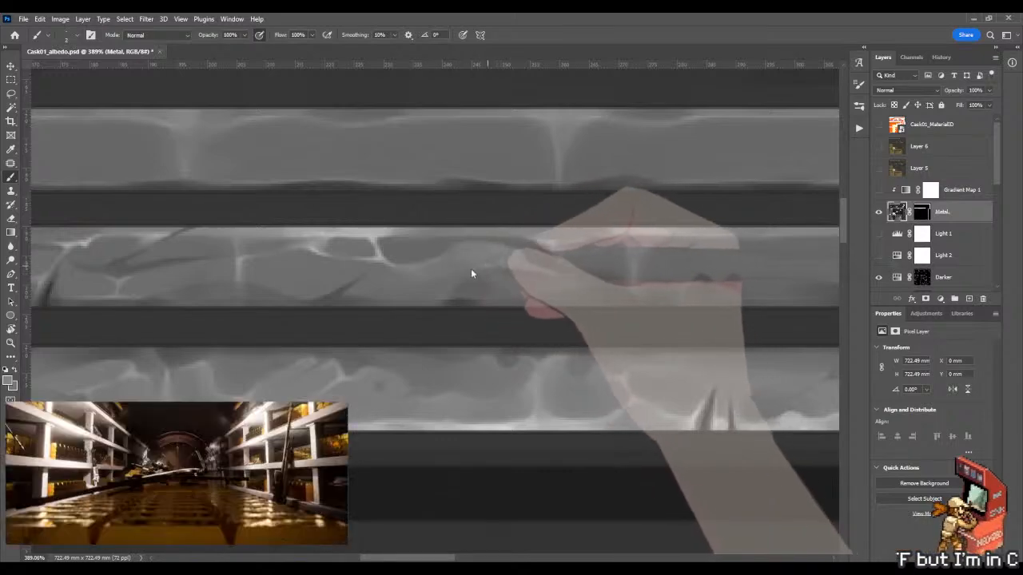
# Step: Paint a thin crack highlight on the middle band from the foot of the vertical crease over the two dark spots toward the upper edge
pyautogui.hotkey('shift', 'b')
pyautogui.press('z')
pyautogui.moveTo(435, 273); pyautogui.dragTo(544, 290)
pyautogui.moveTo(471, 284); pyautogui.dragTo(313, 280)
pyautogui.moveTo(591, 277); pyautogui.dragTo(440, 279)
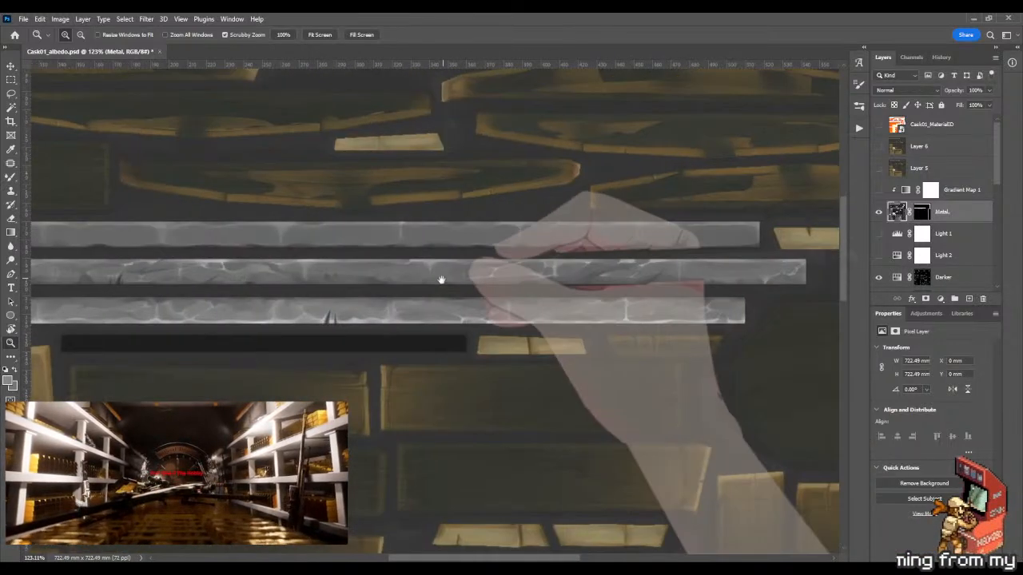
pyautogui.moveTo(358, 273); pyautogui.dragTo(388, 270)
pyautogui.press('b')
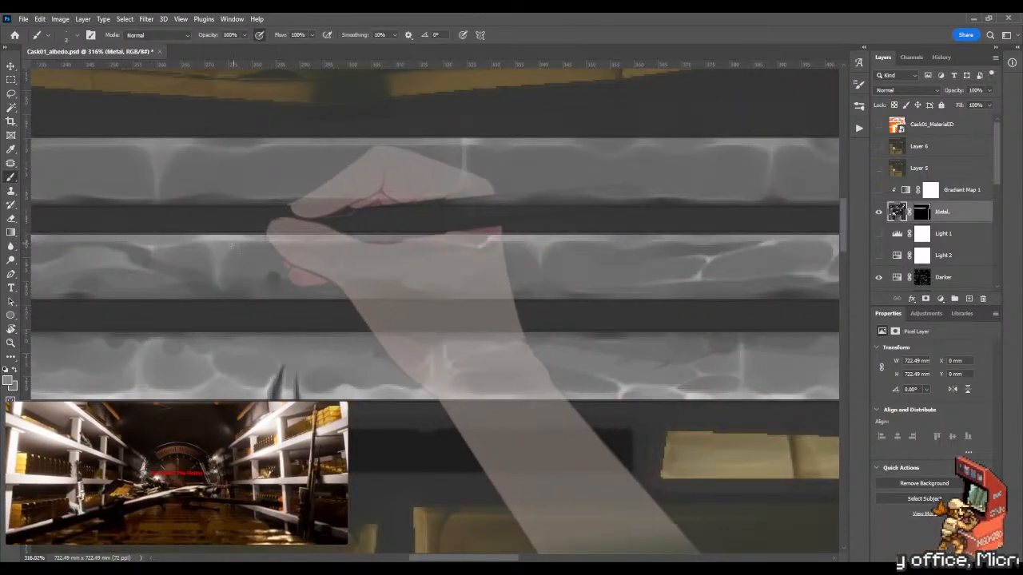
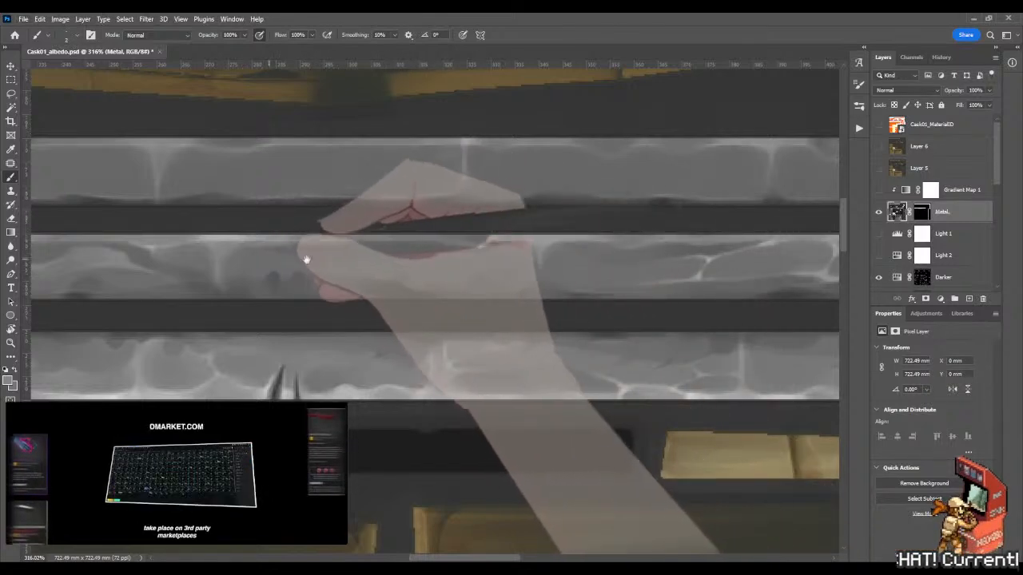
pyautogui.hscroll(-3, 306, 259)
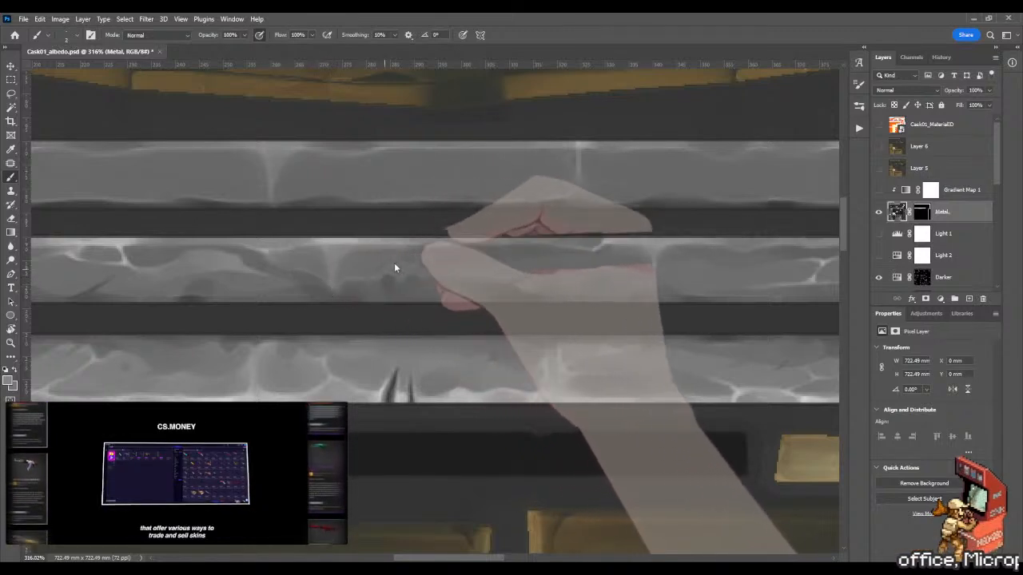
pyautogui.press('z')
pyautogui.moveTo(400, 257)
pyautogui.mouseDown()
pyautogui.moveTo(448, 261)
pyautogui.moveTo(413, 251)
pyautogui.mouseUp()
pyautogui.press('b')
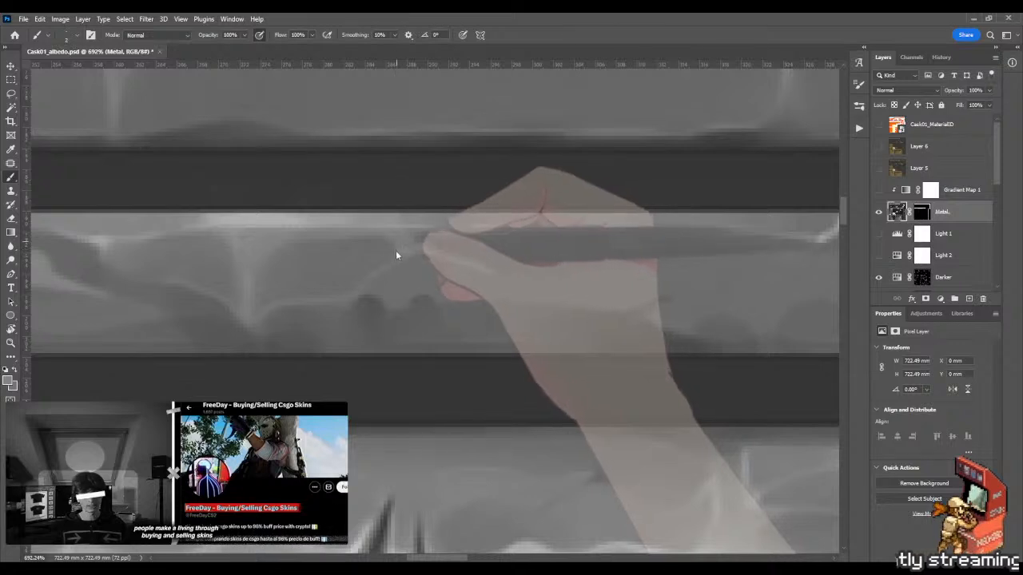
# Step: Blend the crack line above the two dark spots and brighten its segment leading from the crease with the small brush
pyautogui.hotkey('shift', 'b')
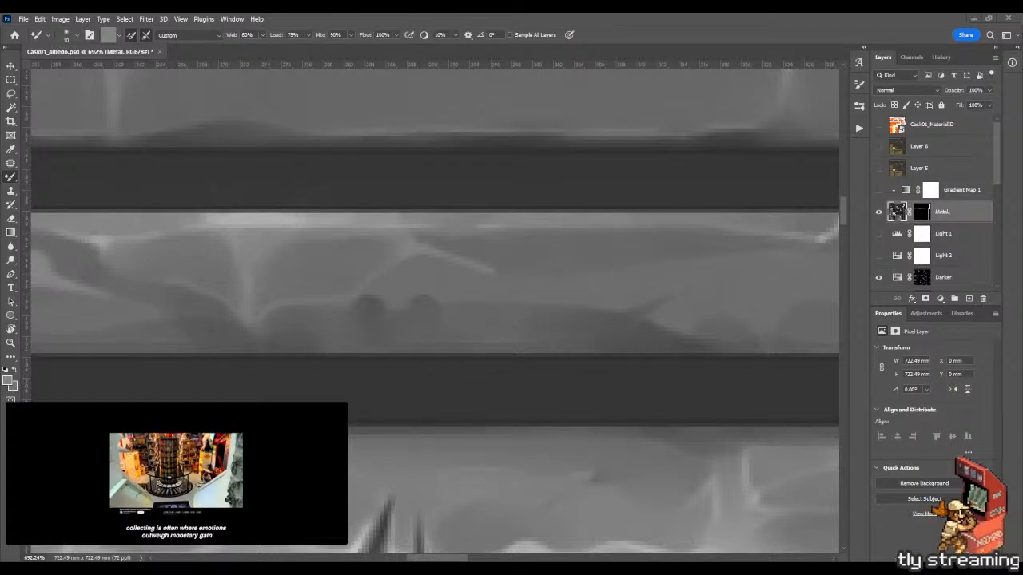
pyautogui.hotkey('shift', 'b')
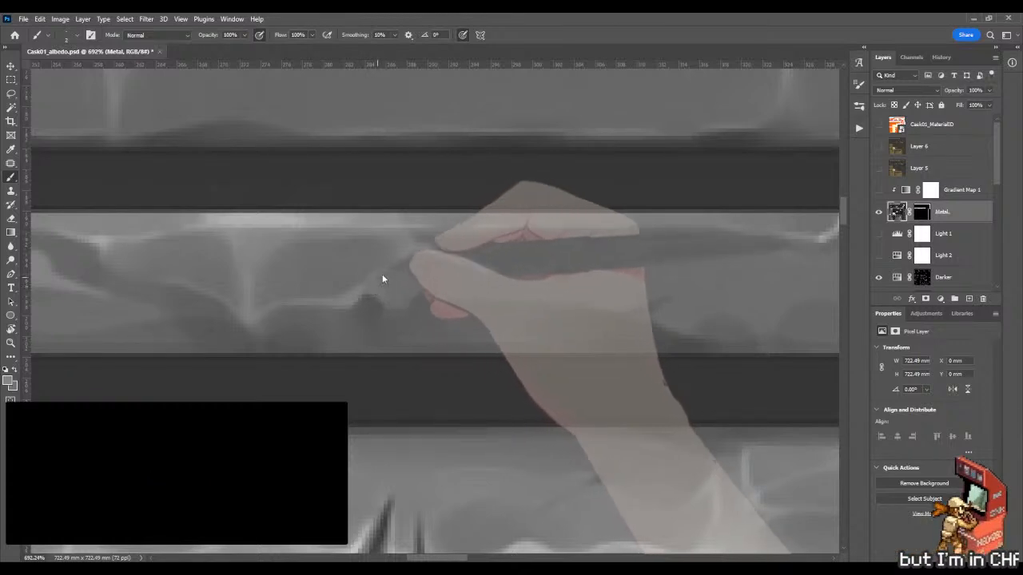
pyautogui.hotkey('shift', 'b')
pyautogui.press('z')
pyautogui.moveTo(394, 284)
pyautogui.mouseDown()
pyautogui.moveTo(352, 291)
pyautogui.moveTo(391, 283)
pyautogui.mouseUp()
pyautogui.hotkey('shift', 'b')
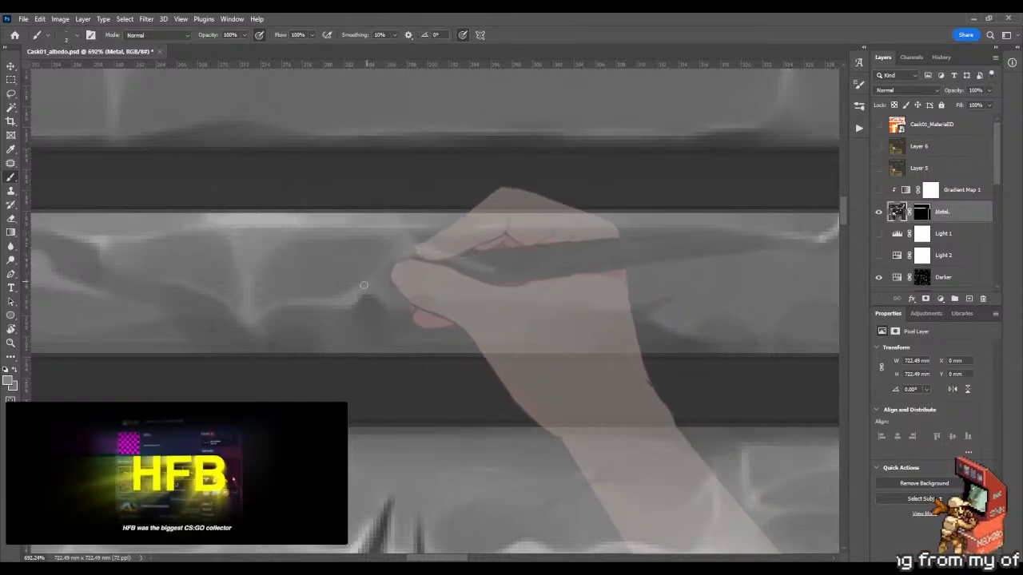
# Step: Extend the crack's right branch down to the dark lower area and add a light patch beside that area's pointed end
pyautogui.press('z')
pyautogui.moveTo(263, 303)
pyautogui.mouseDown()
pyautogui.moveTo(192, 289)
pyautogui.moveTo(249, 293)
pyautogui.mouseUp()
pyautogui.press('b')
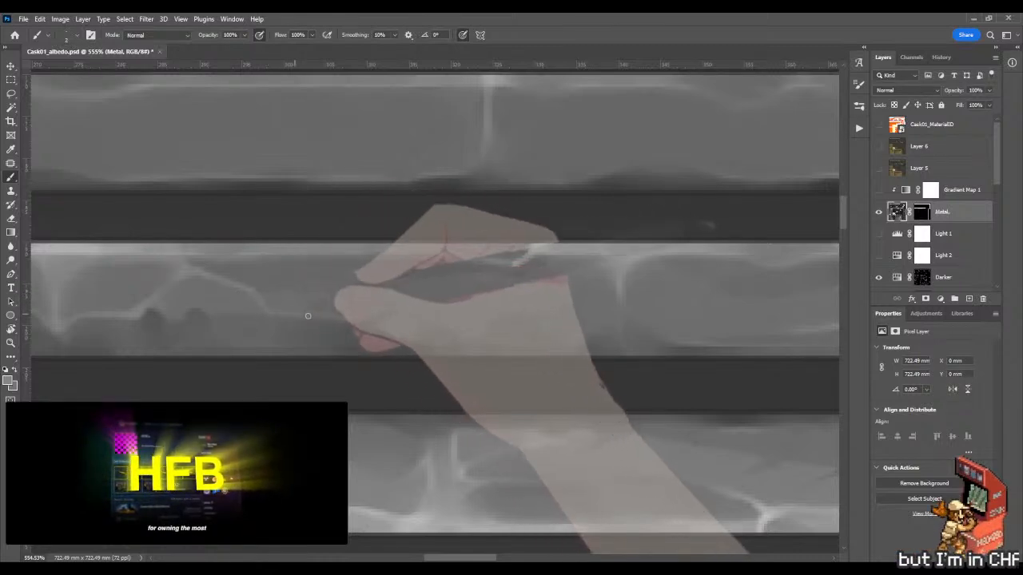
pyautogui.press('z')
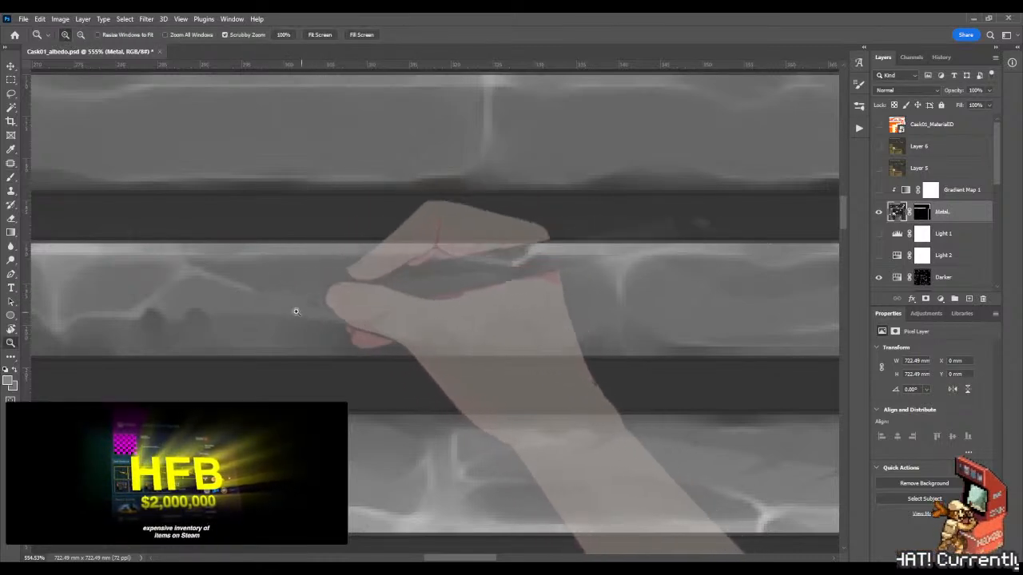
pyautogui.moveTo(296, 311); pyautogui.dragTo(423, 320)
pyautogui.press('b')
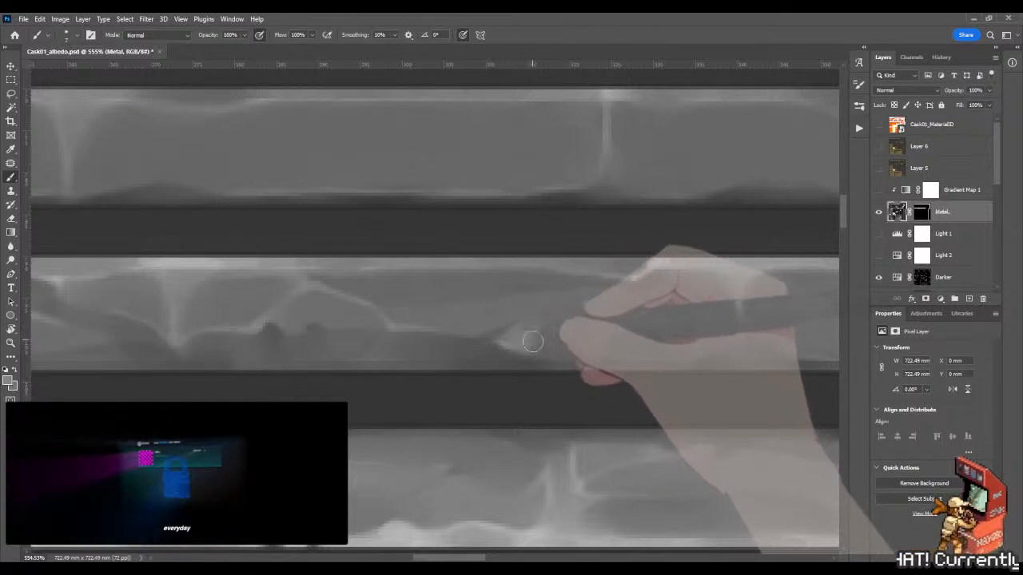
# Step: Blend the new light patch and continue the thin crack highlight along the dark area's upper edge to meet it, using a smaller brush
pyautogui.hotkey('shift', 'b')
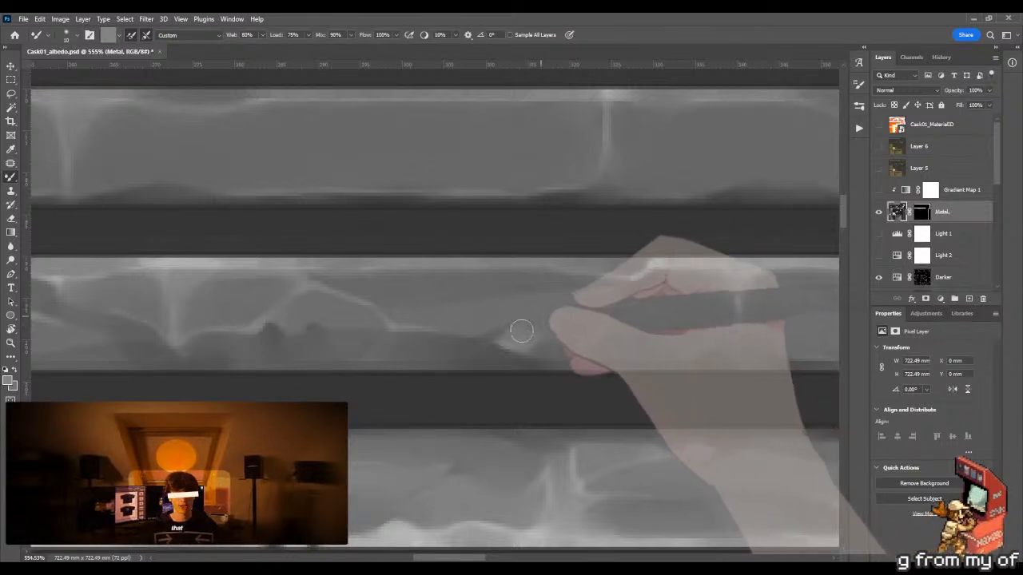
pyautogui.hotkey('shift', 'b')
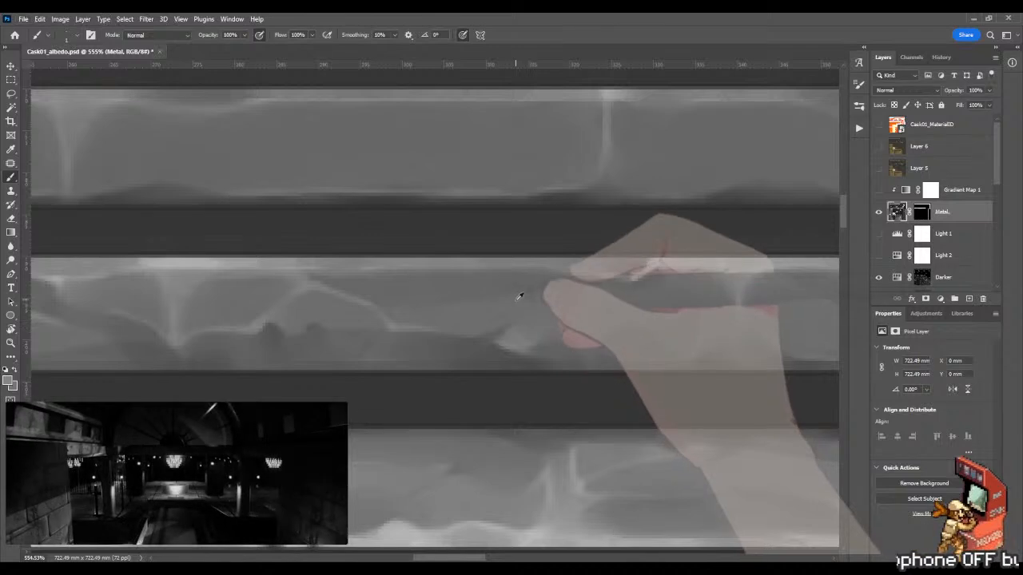
pyautogui.keyDown('alt'); pyautogui.rightClick(507, 336); pyautogui.keyUp('alt')
pyautogui.keyDown('alt'); pyautogui.rightClick(508, 336); pyautogui.keyUp('alt')
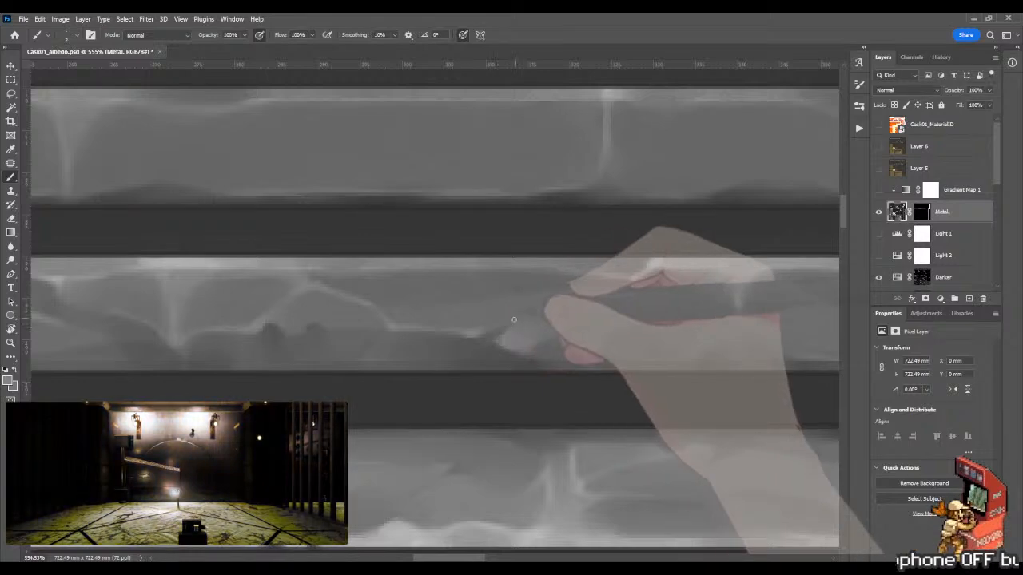
# Step: Paint the forked crack highlight below the middle band's upper edge, with a short branch reaching toward the light patch
pyautogui.press('z')
pyautogui.moveTo(513, 320); pyautogui.dragTo(439, 343)
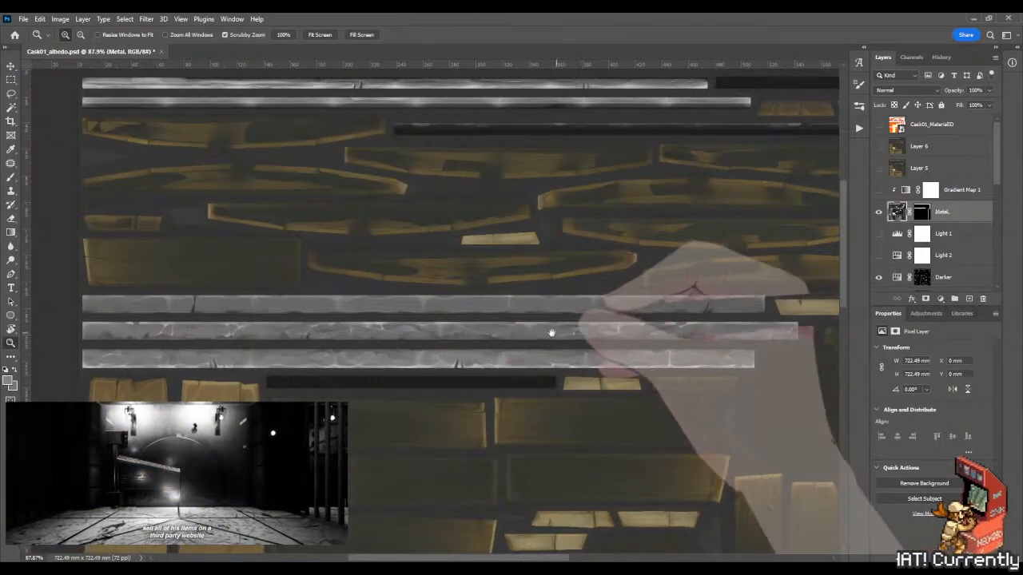
pyautogui.moveTo(521, 333)
pyautogui.mouseDown()
pyautogui.moveTo(465, 335)
pyautogui.moveTo(528, 345)
pyautogui.mouseUp()
pyautogui.moveTo(325, 335); pyautogui.dragTo(368, 331)
pyautogui.press('b')
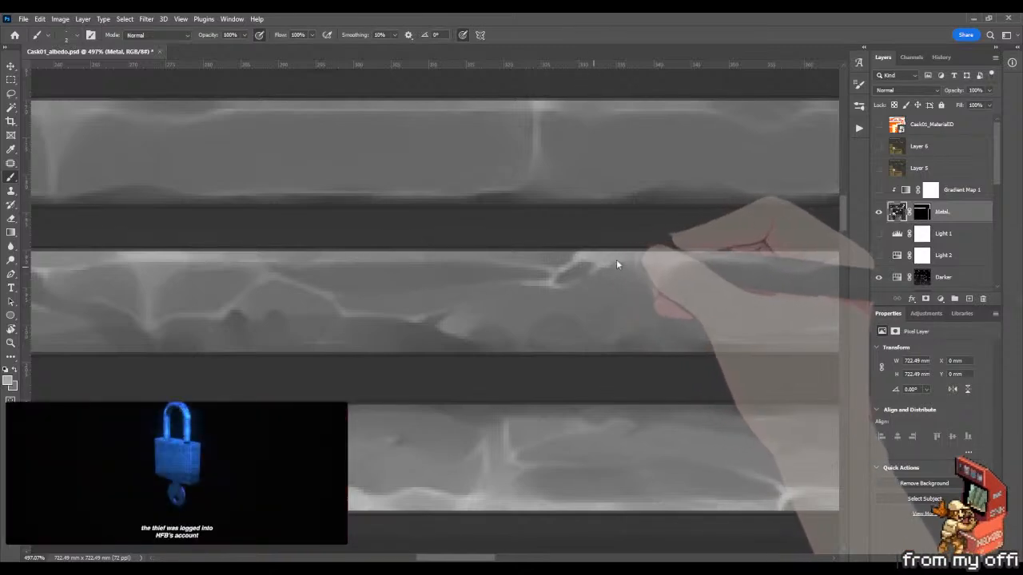
pyautogui.moveTo(559, 290)
pyautogui.mouseDown()
pyautogui.moveTo(456, 297)
pyautogui.moveTo(569, 290)
pyautogui.mouseUp()
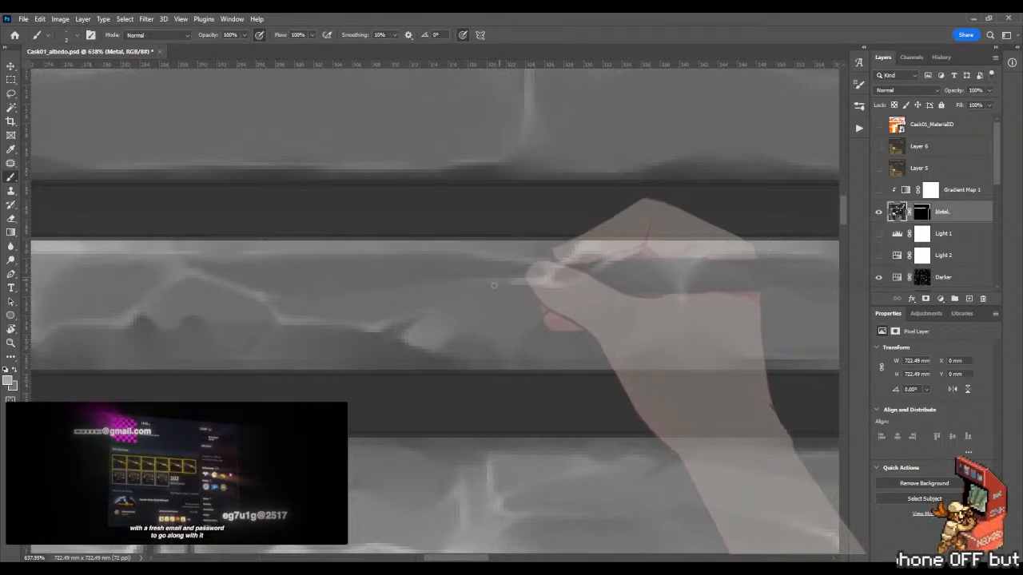
# Step: Blend and brighten the forked crack, extending its thin branch across the middle band above the light patch
pyautogui.hotkey('shift', 'b')
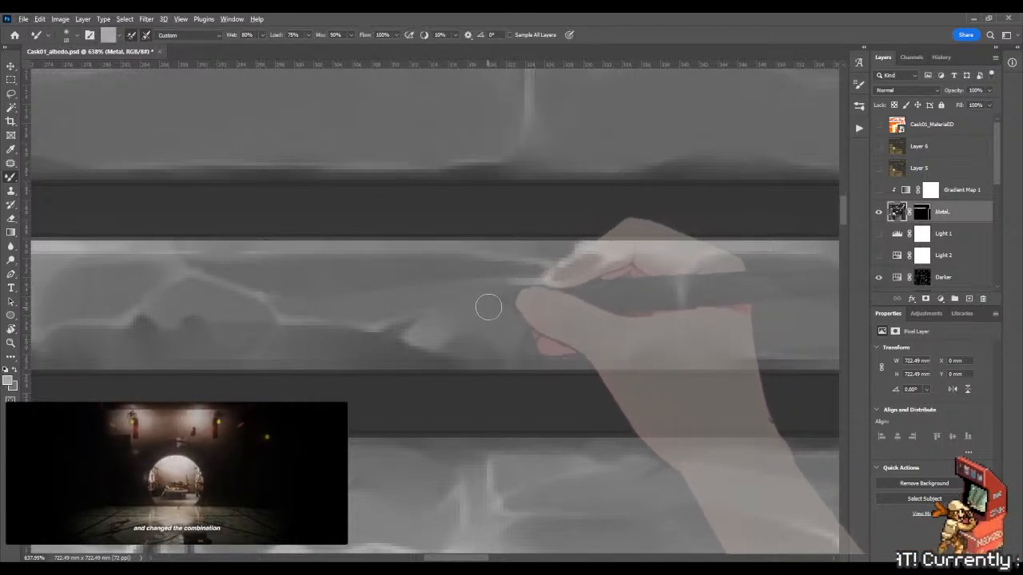
pyautogui.moveTo(506, 291); pyautogui.dragTo(496, 293)
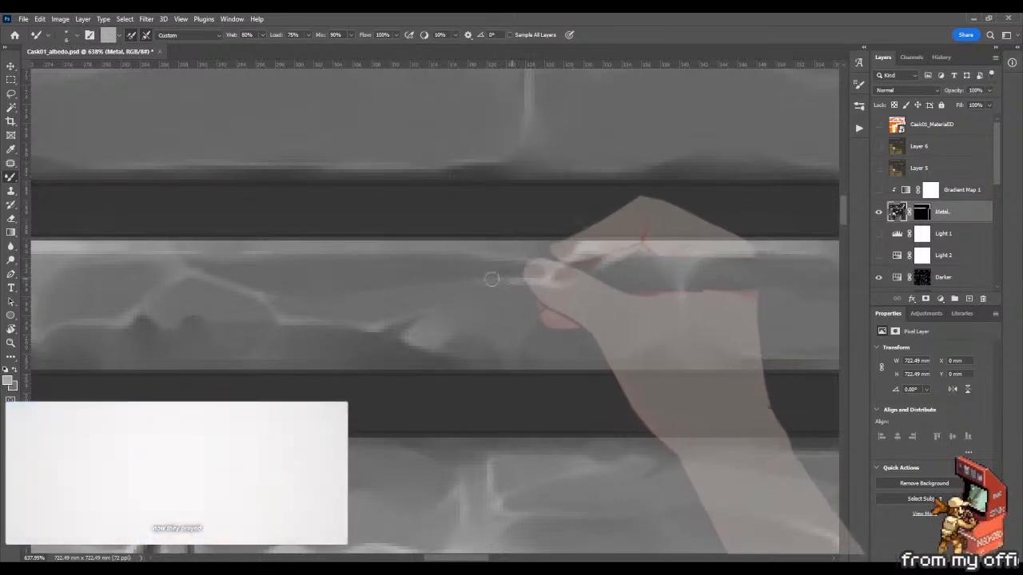
pyautogui.hotkey('shift', 'b')
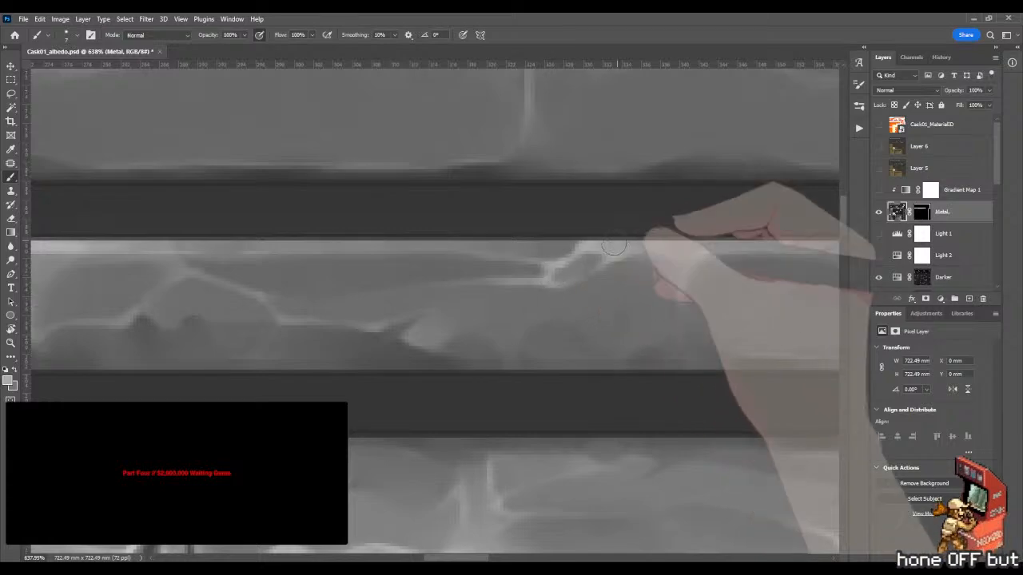
pyautogui.press('z')
pyautogui.moveTo(613, 247)
pyautogui.mouseDown()
pyautogui.moveTo(506, 264)
pyautogui.moveTo(583, 257)
pyautogui.mouseUp()
pyautogui.press('b')
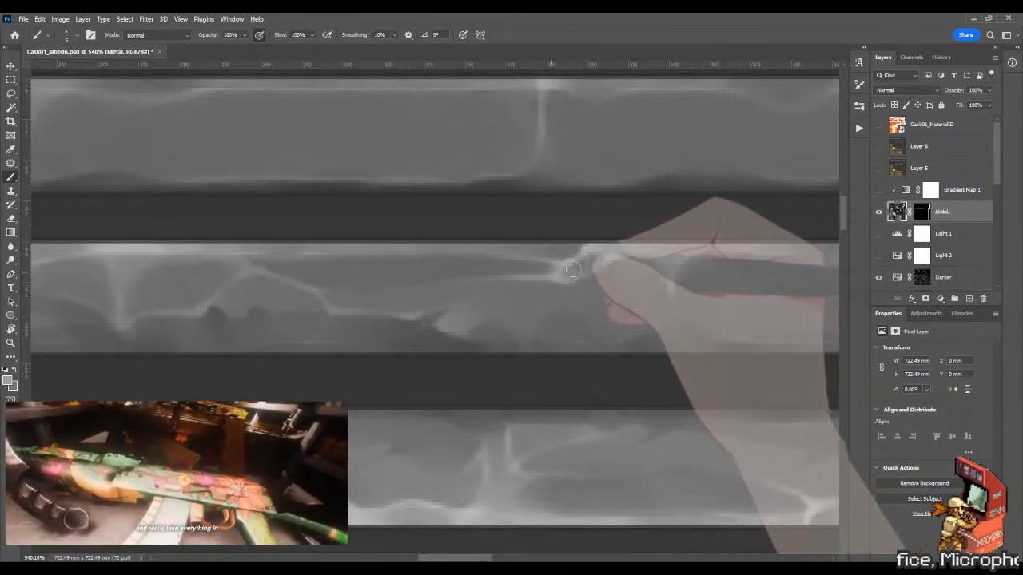
pyautogui.hotkey('shift', 'b')
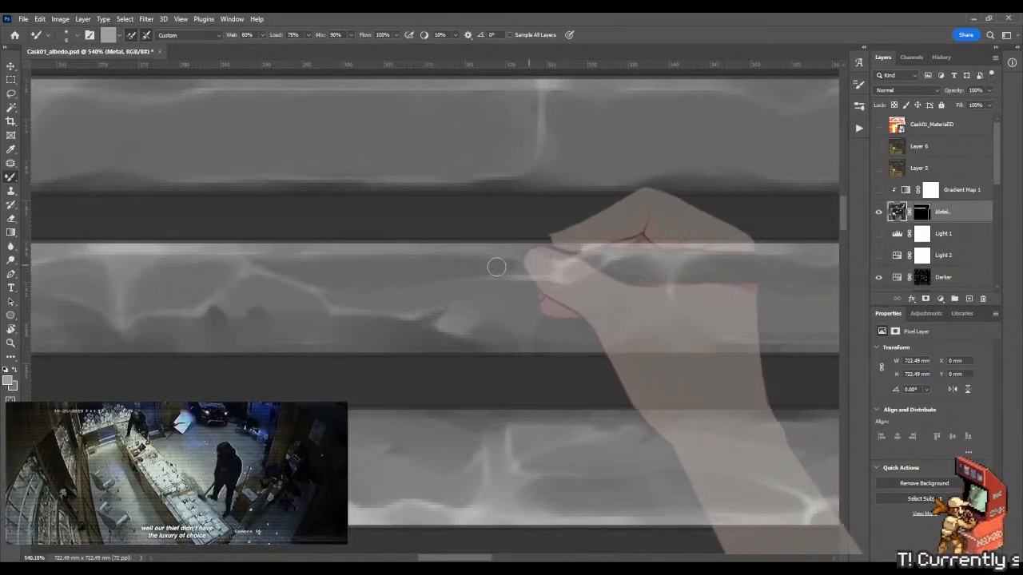
# Step: Save the albedo texture with Gradient Map 1 visible and check the metal bands on the cask model in Marmoset Toolbag
pyautogui.press('z')
pyautogui.moveTo(555, 270)
pyautogui.mouseDown()
pyautogui.moveTo(475, 253)
pyautogui.moveTo(511, 265)
pyautogui.mouseUp()
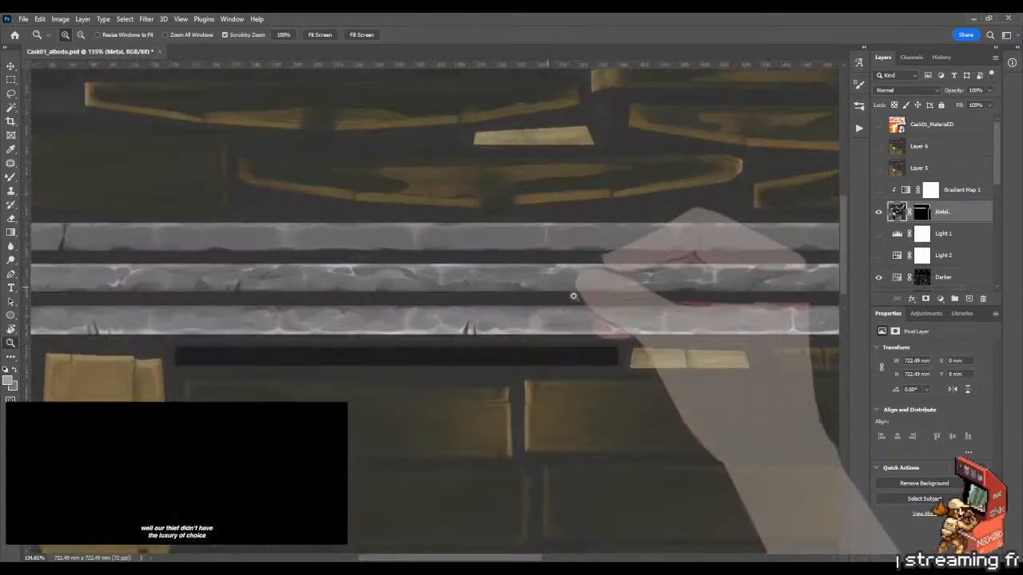
pyautogui.hotkey('ctrl', 's')
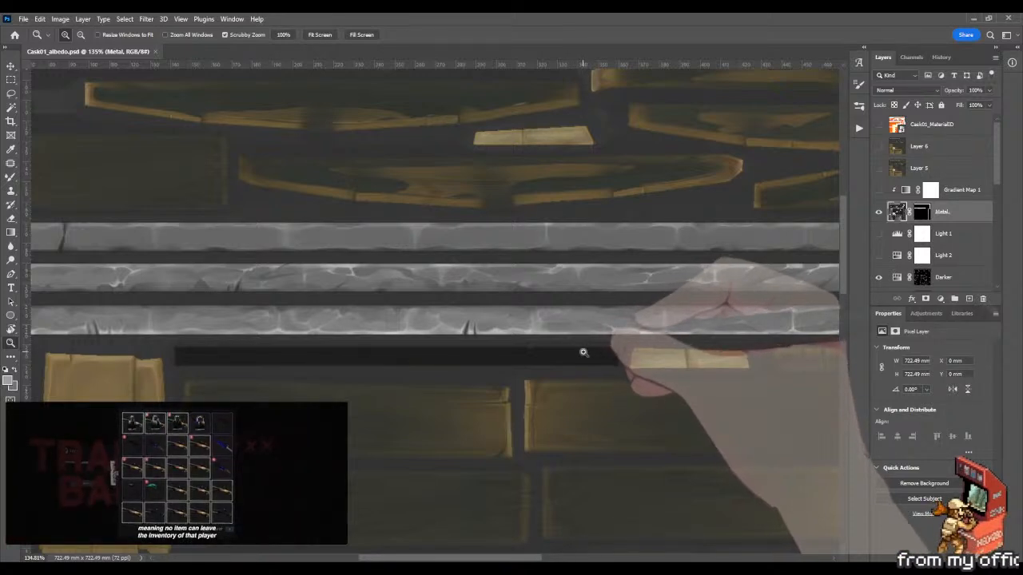
pyautogui.moveTo(572, 309); pyautogui.dragTo(482, 320)
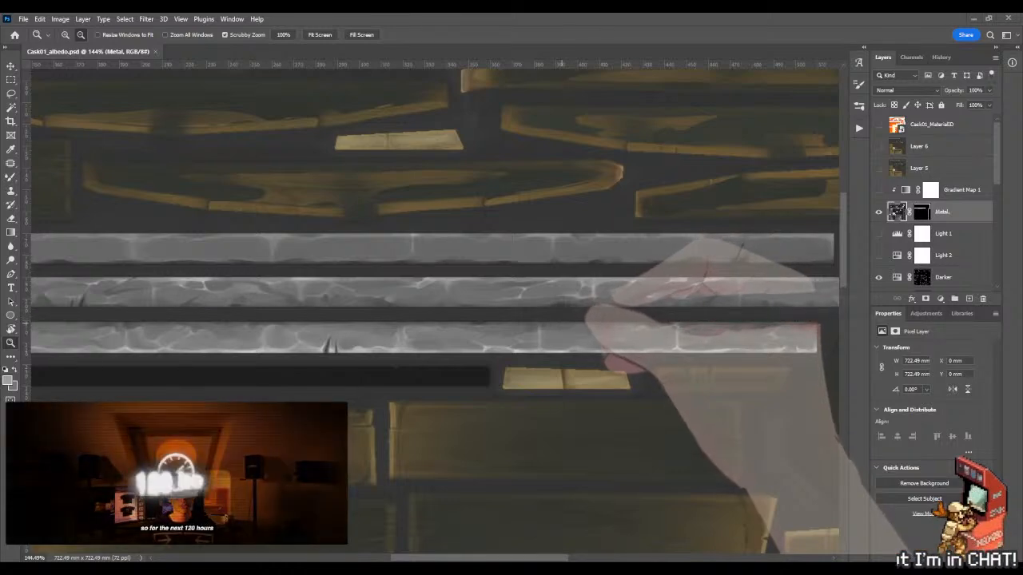
pyautogui.hotkey('alt', 'Tab')
pyautogui.moveTo(608, 250); pyautogui.dragTo(521, 259)
pyautogui.hotkey('alt', 'Tab')
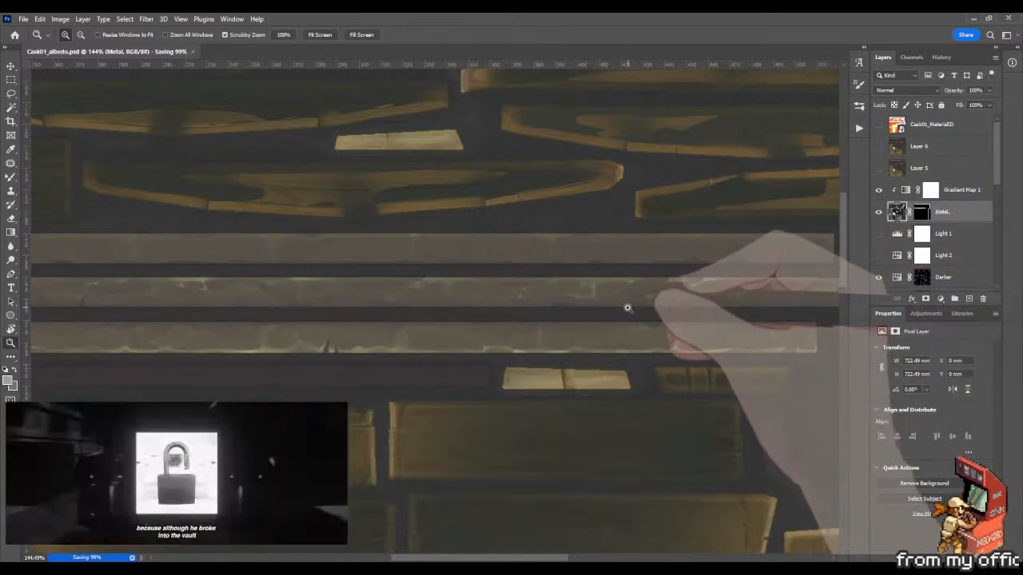
pyautogui.hotkey('alt', 'Tab')
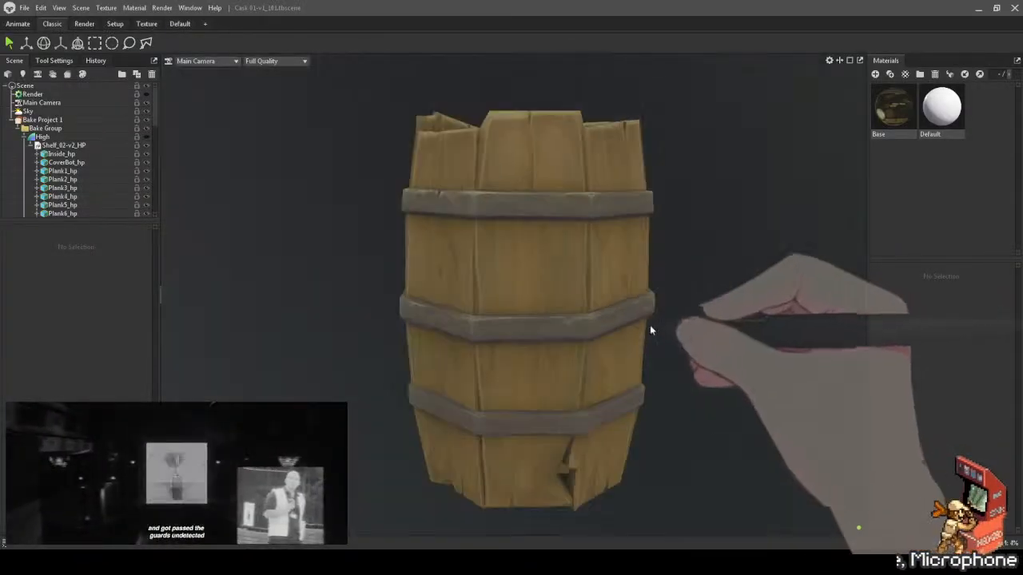
pyautogui.moveTo(666, 338); pyautogui.dragTo(642, 299)
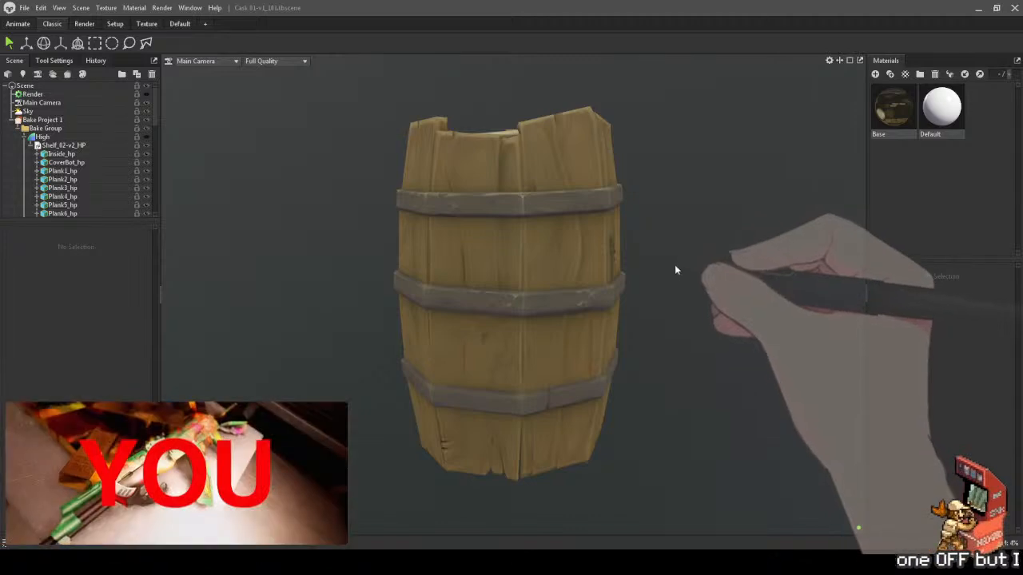
pyautogui.hotkey('alt', 'Tab')
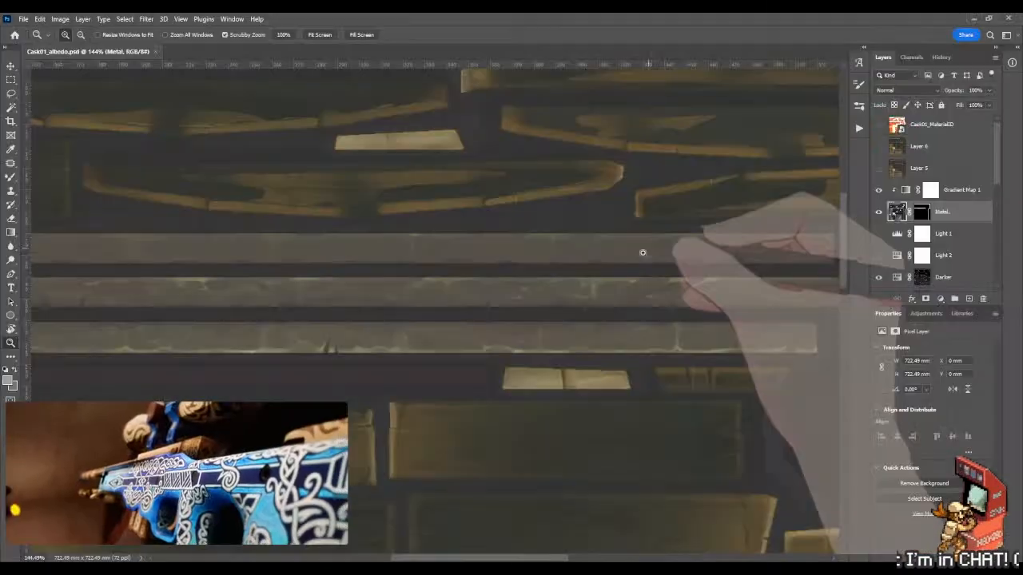
# Step: Hide Gradient Map 1 and refine the thin crack highlights on the middle band with a small brush
pyautogui.moveTo(615, 278); pyautogui.dragTo(714, 265)
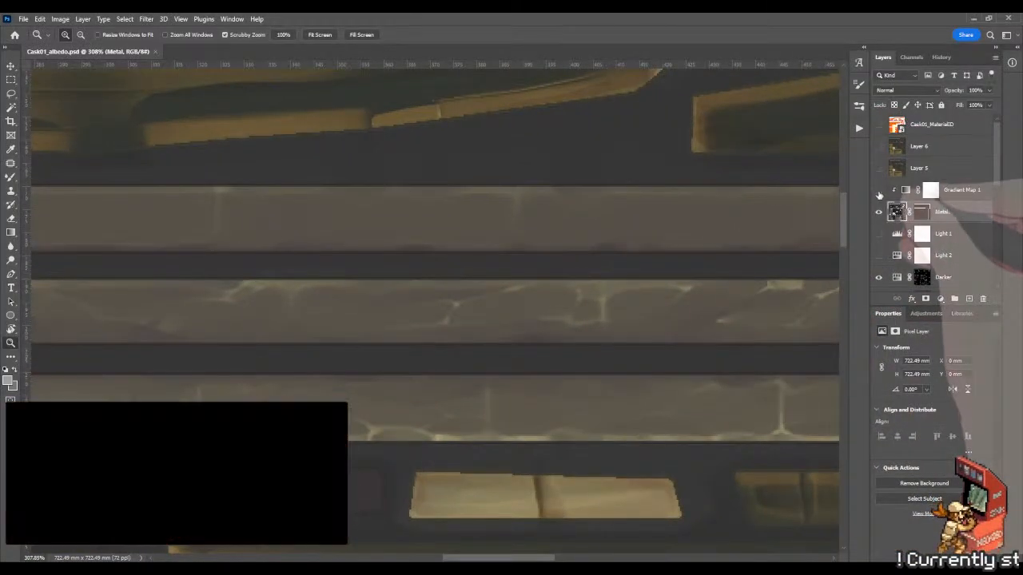
pyautogui.click(878, 189)
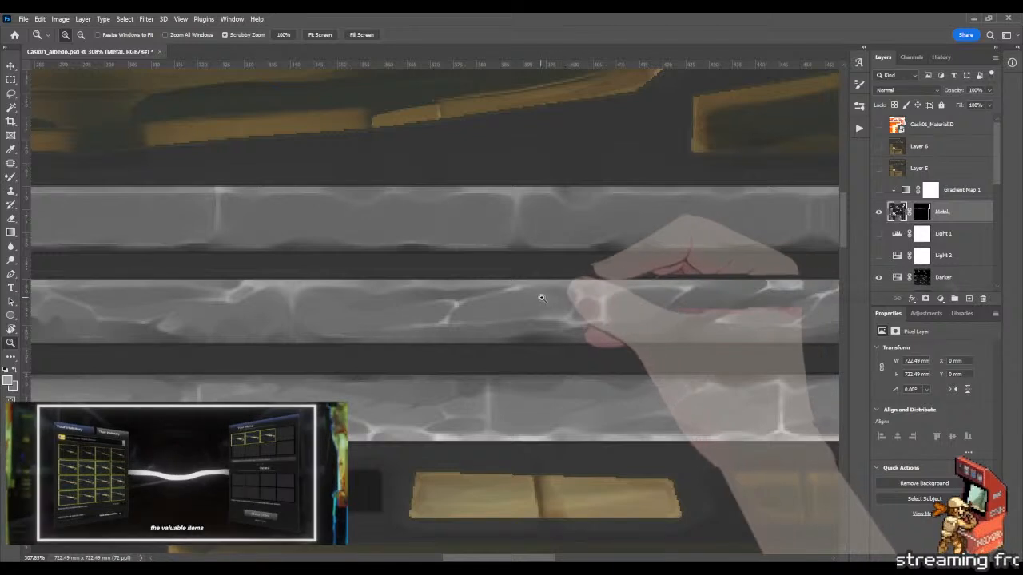
pyautogui.moveTo(553, 301); pyautogui.dragTo(560, 298)
pyautogui.press('b')
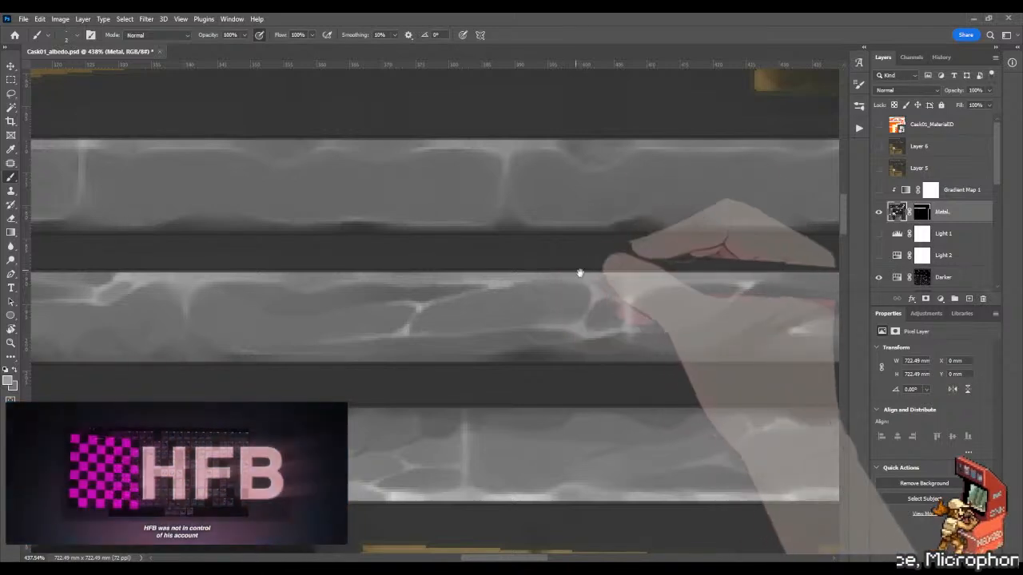
# Step: Select a jagged freehand area about 37 × 8.5 mm on the plain section near the middle band's right end and fill it with a gradient
pyautogui.moveTo(580, 274); pyautogui.dragTo(457, 283)
pyautogui.press('z')
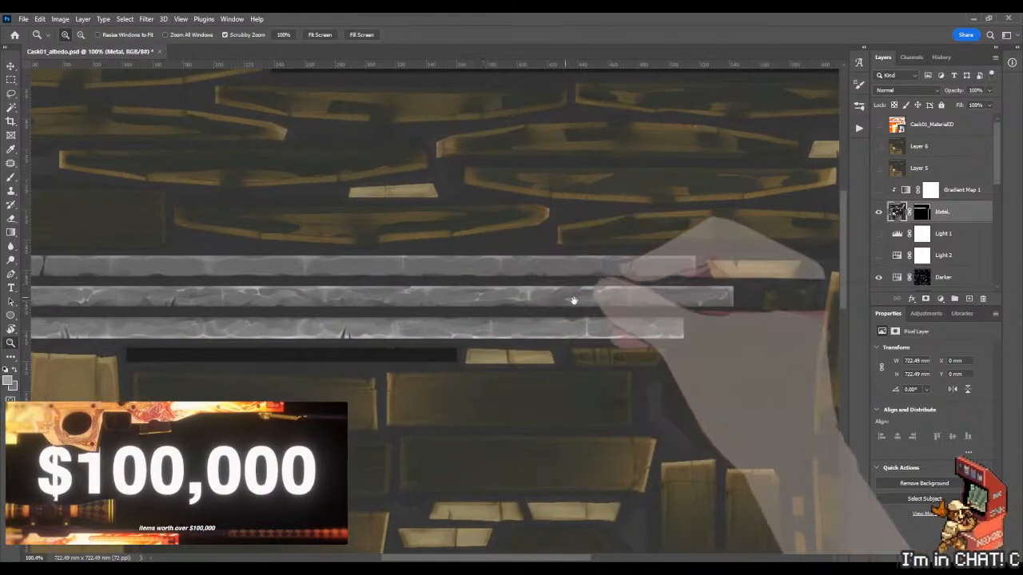
pyautogui.moveTo(573, 301); pyautogui.dragTo(372, 276)
pyautogui.moveTo(512, 276); pyautogui.dragTo(576, 284)
pyautogui.press('b')
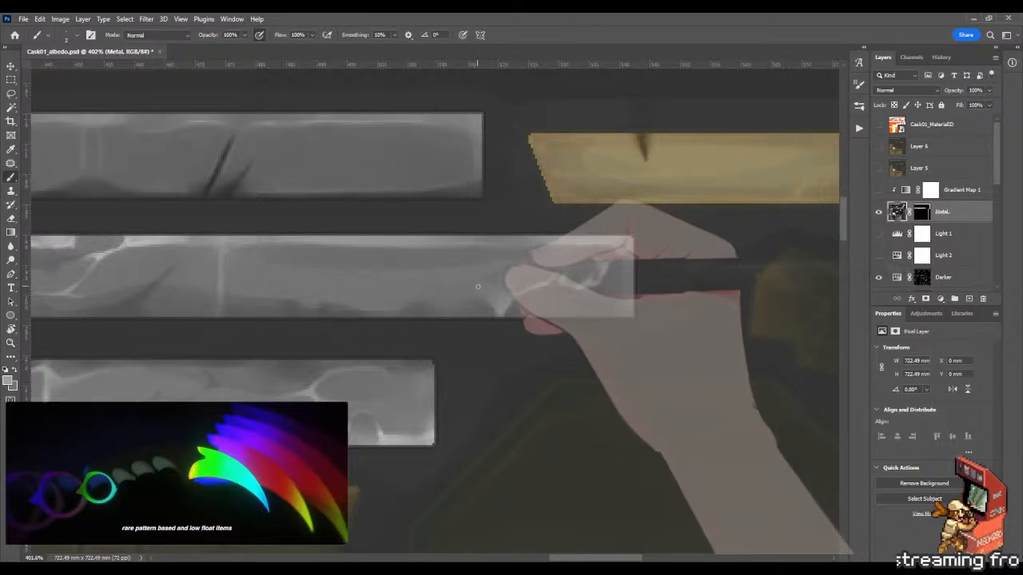
pyautogui.moveTo(478, 288)
pyautogui.mouseDown()
pyautogui.moveTo(554, 324)
pyautogui.moveTo(500, 297)
pyautogui.mouseUp()
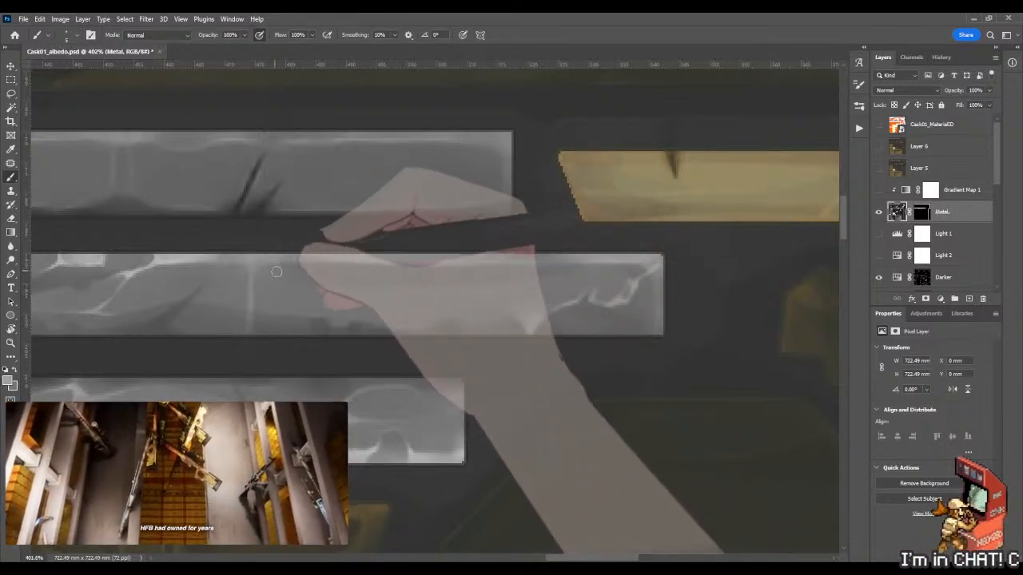
pyautogui.press('l')
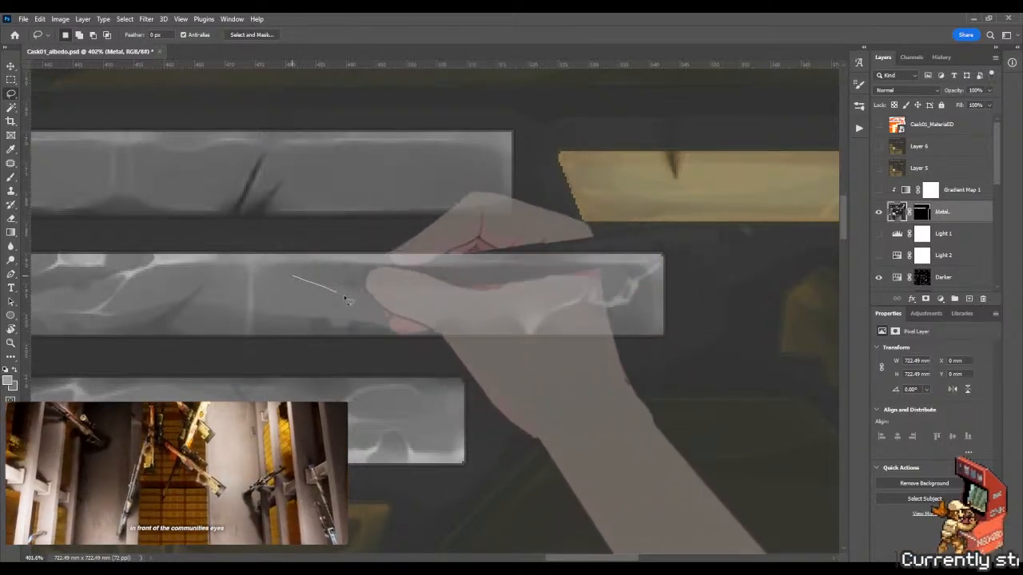
pyautogui.moveTo(318, 284); pyautogui.dragTo(367, 294)
pyautogui.moveTo(300, 279)
pyautogui.mouseDown()
pyautogui.moveTo(388, 301)
pyautogui.moveTo(405, 316)
pyautogui.moveTo(387, 328)
pyautogui.moveTo(433, 327)
pyautogui.mouseUp()
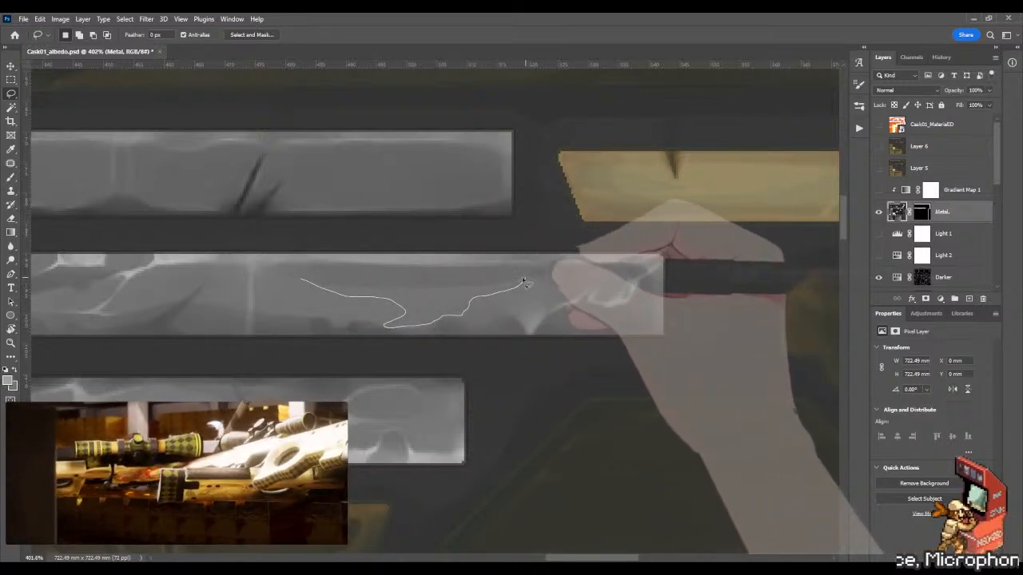
pyautogui.moveTo(523, 282); pyautogui.dragTo(523, 281)
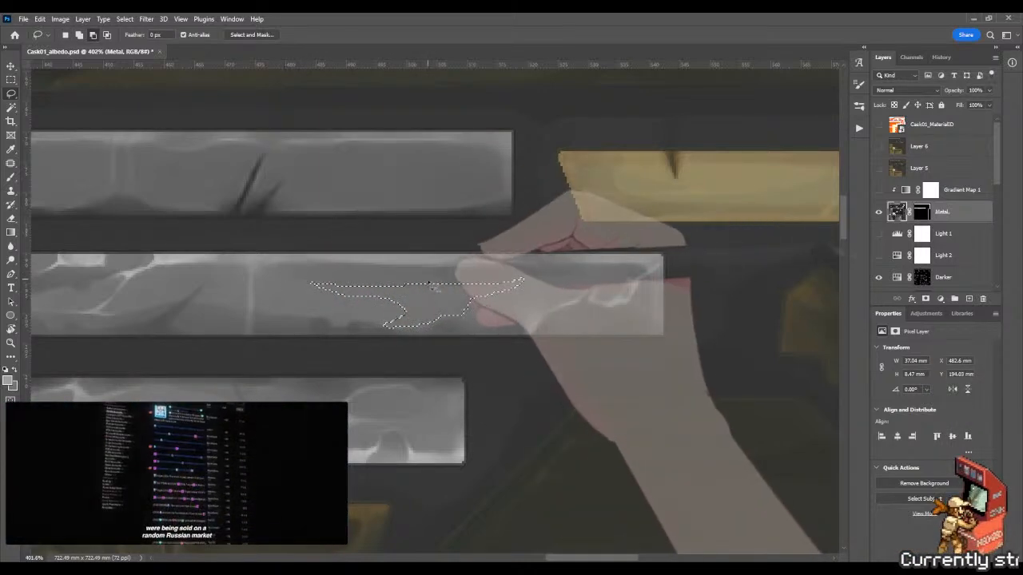
pyautogui.press('g')
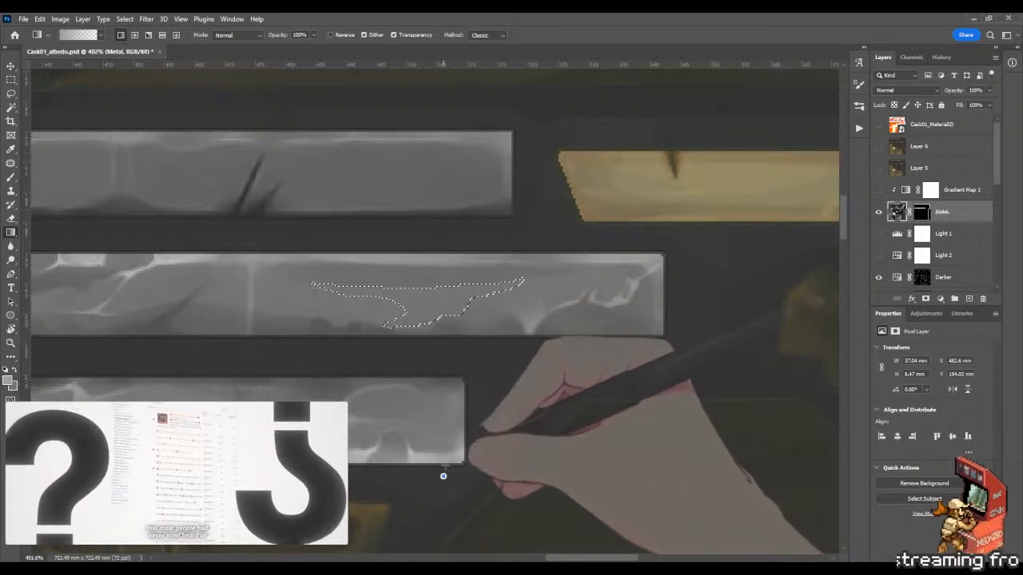
pyautogui.press('m')
pyautogui.click(484, 381)
# Step: Blend the edges of the gradient-filled area into the middle band and its lower dark patches, and save the texture
pyautogui.press('b')
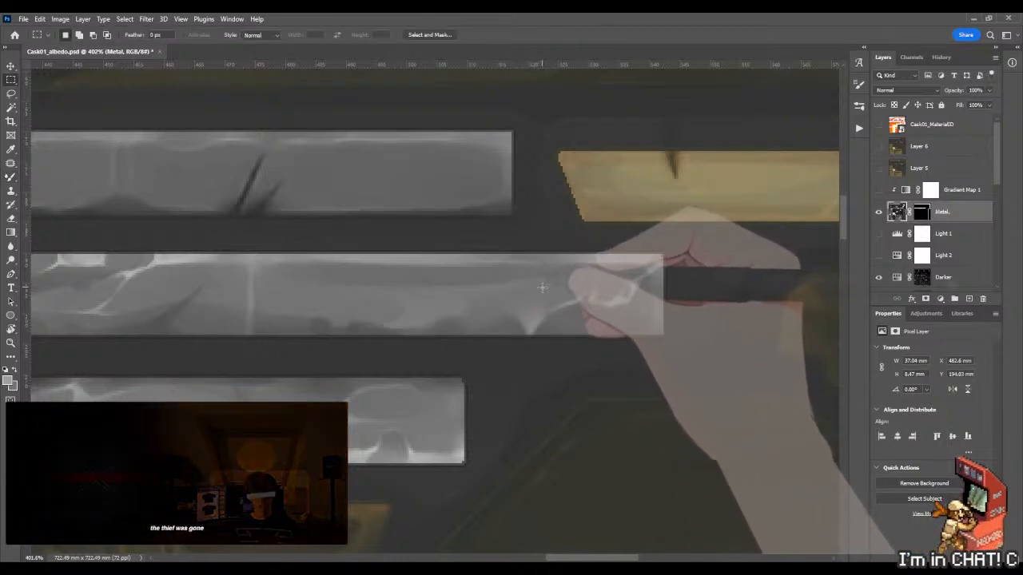
pyautogui.click(541, 287)
pyautogui.press('b')
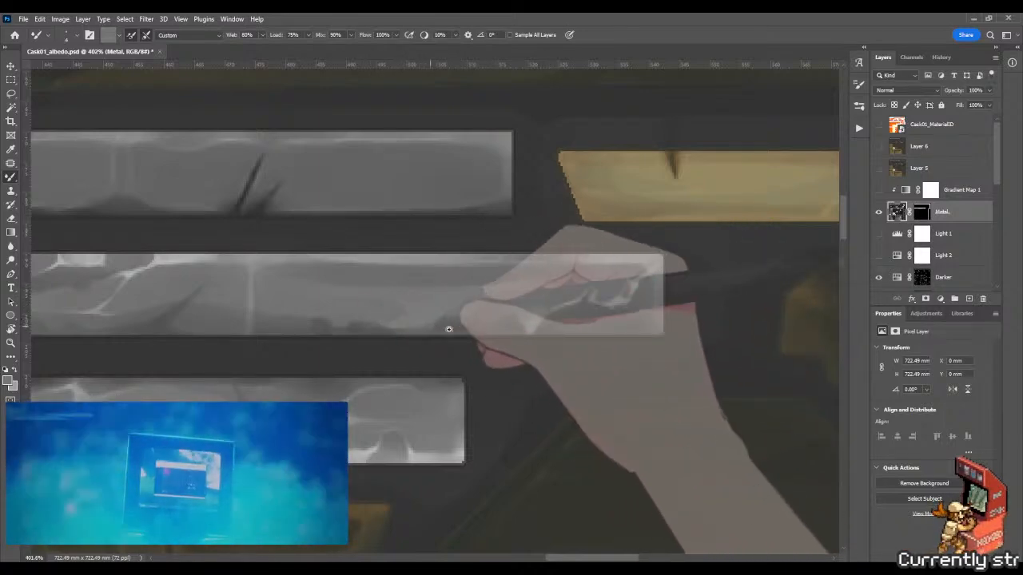
pyautogui.press('z')
pyautogui.moveTo(448, 330); pyautogui.dragTo(387, 325)
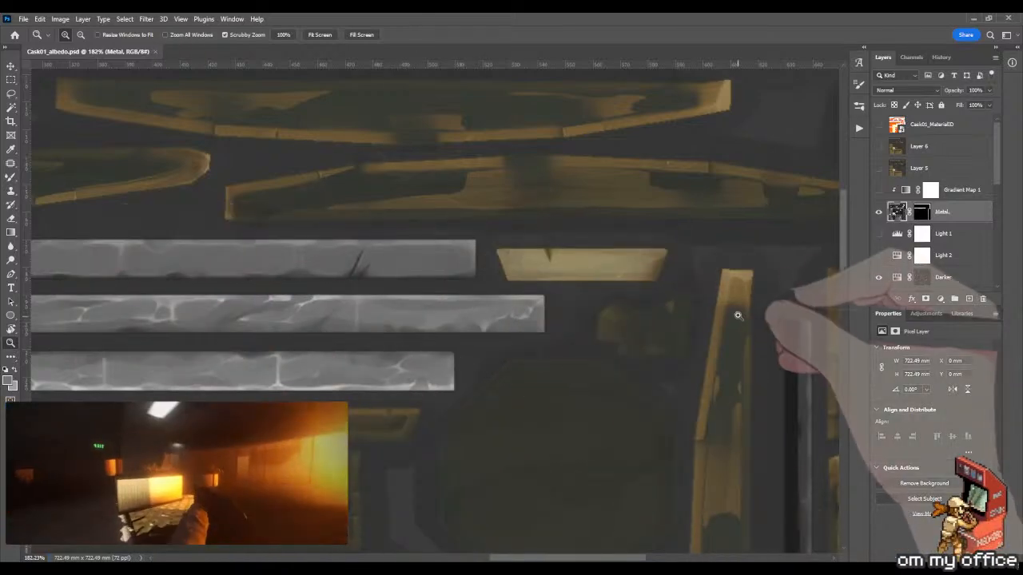
# Step: Show Gradient Map 1 temporarily to examine the coloured metal bands from the right end to the left end
pyautogui.click(878, 190)
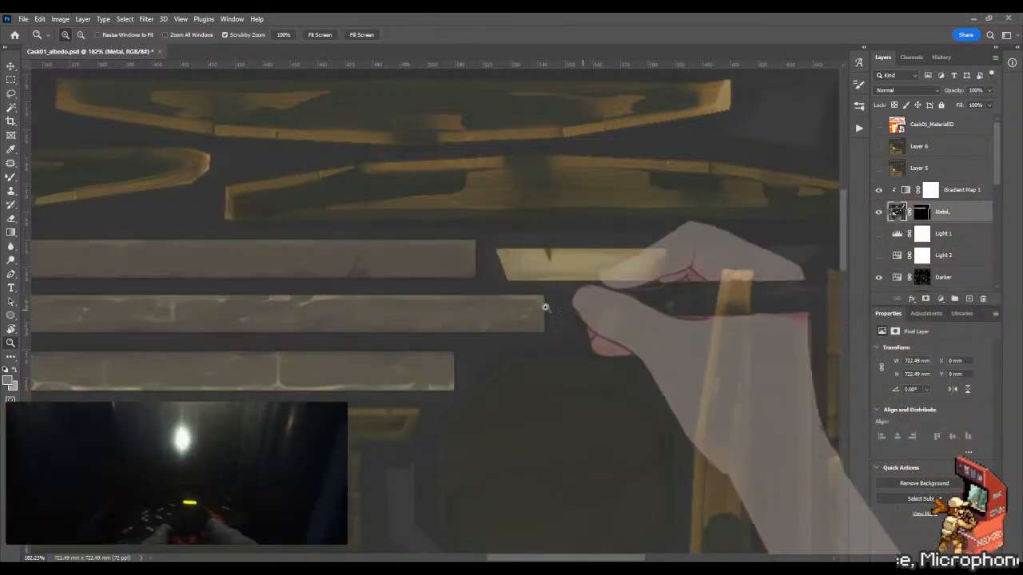
pyautogui.moveTo(584, 307); pyautogui.dragTo(723, 337)
pyautogui.moveTo(306, 331); pyautogui.dragTo(434, 336)
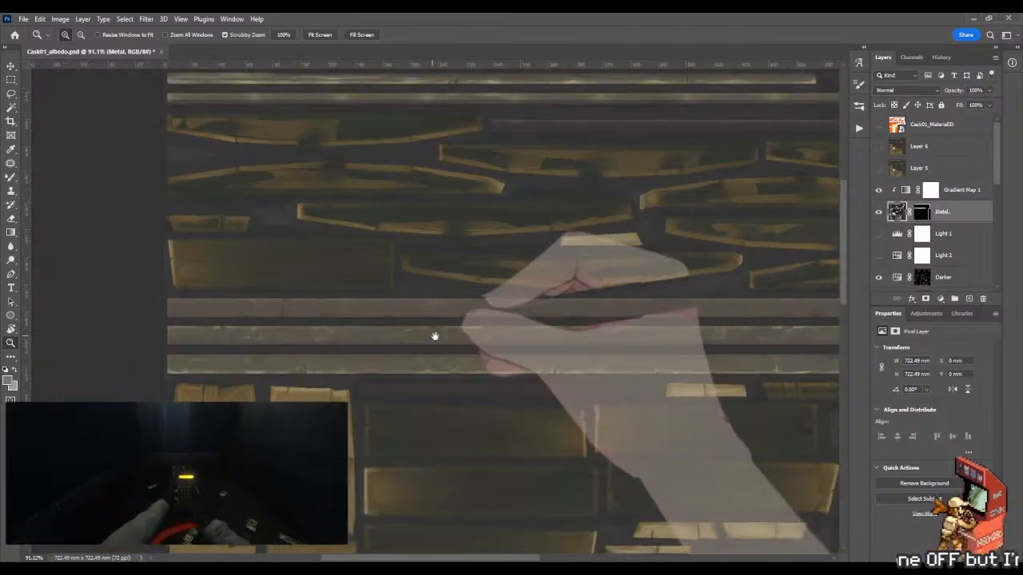
pyautogui.moveTo(297, 328); pyautogui.dragTo(398, 331)
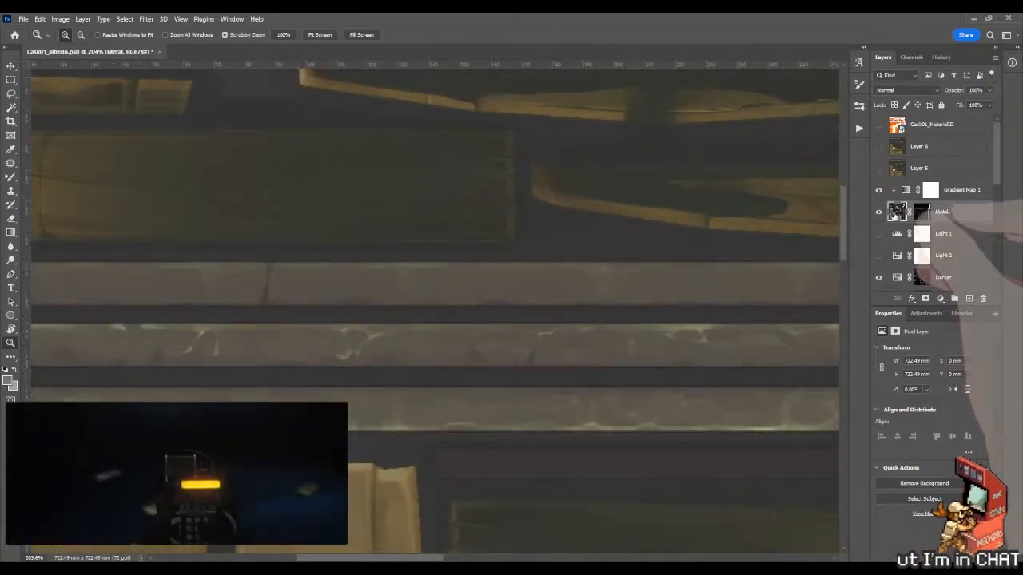
pyautogui.click(882, 190)
# Step: Select a freehand area about 44 × 8.5 mm between two crack highlights near the middle band's left end and shade it with a gradient
pyautogui.moveTo(276, 276); pyautogui.dragTo(322, 276)
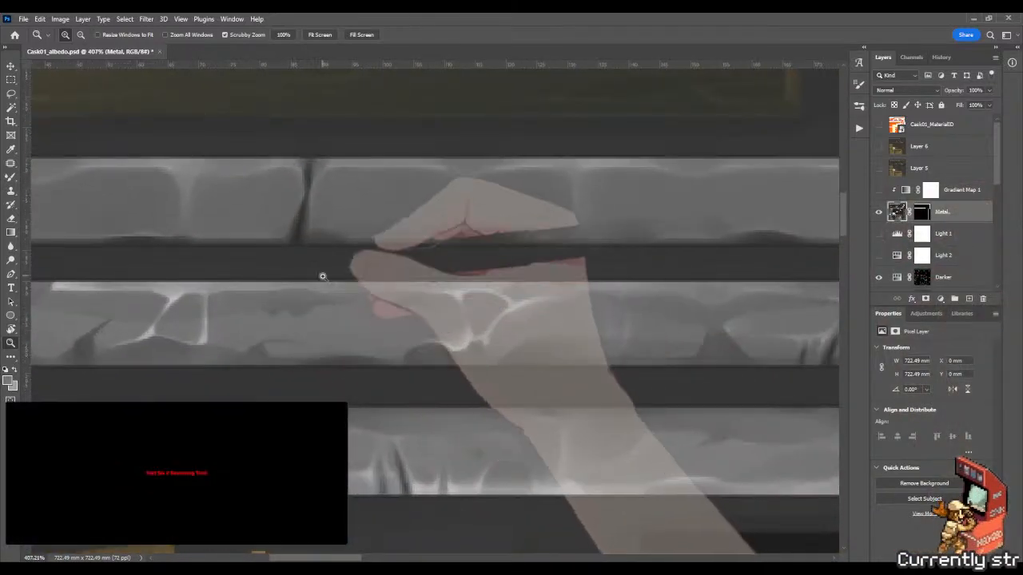
pyautogui.press('l')
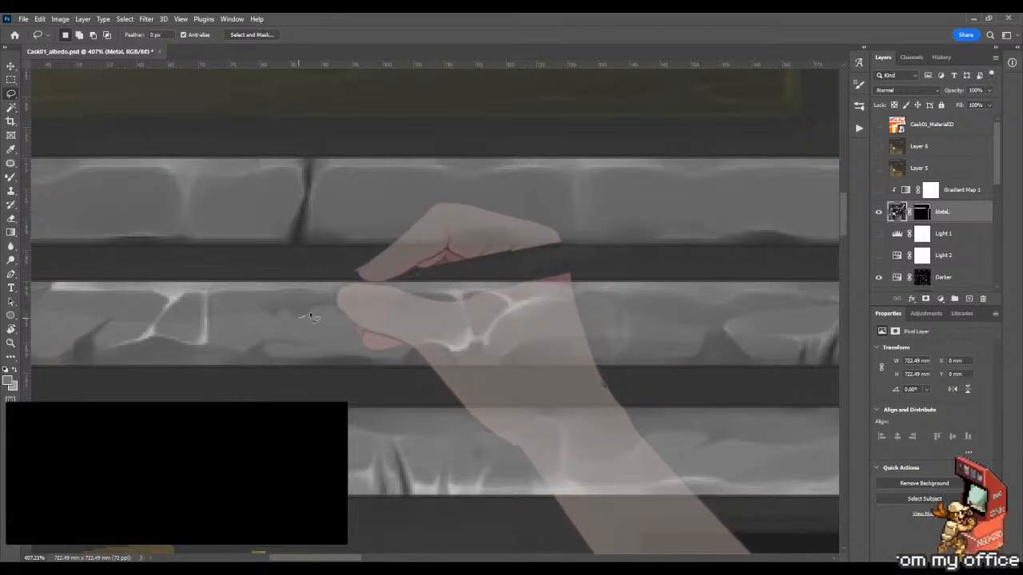
pyautogui.moveTo(301, 318)
pyautogui.mouseDown()
pyautogui.moveTo(324, 308)
pyautogui.moveTo(398, 317)
pyautogui.moveTo(454, 301)
pyautogui.moveTo(472, 331)
pyautogui.moveTo(457, 351)
pyautogui.moveTo(379, 326)
pyautogui.moveTo(315, 324)
pyautogui.moveTo(299, 330)
pyautogui.moveTo(302, 345)
pyautogui.moveTo(230, 352)
pyautogui.moveTo(206, 342)
pyautogui.moveTo(303, 323)
pyautogui.mouseUp()
pyautogui.press('g')
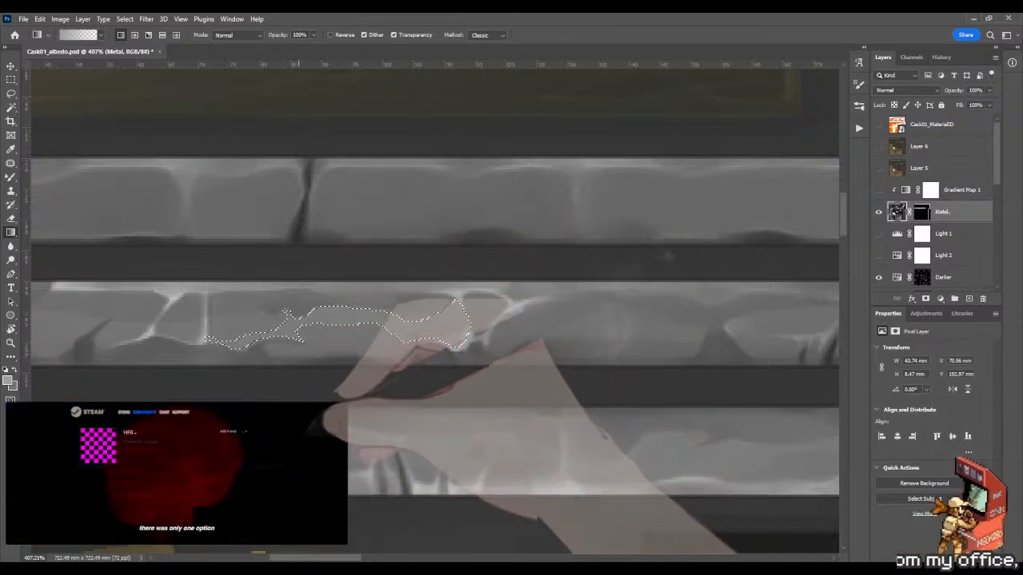
pyautogui.press('m')
pyautogui.click(359, 406)
pyautogui.press('b')
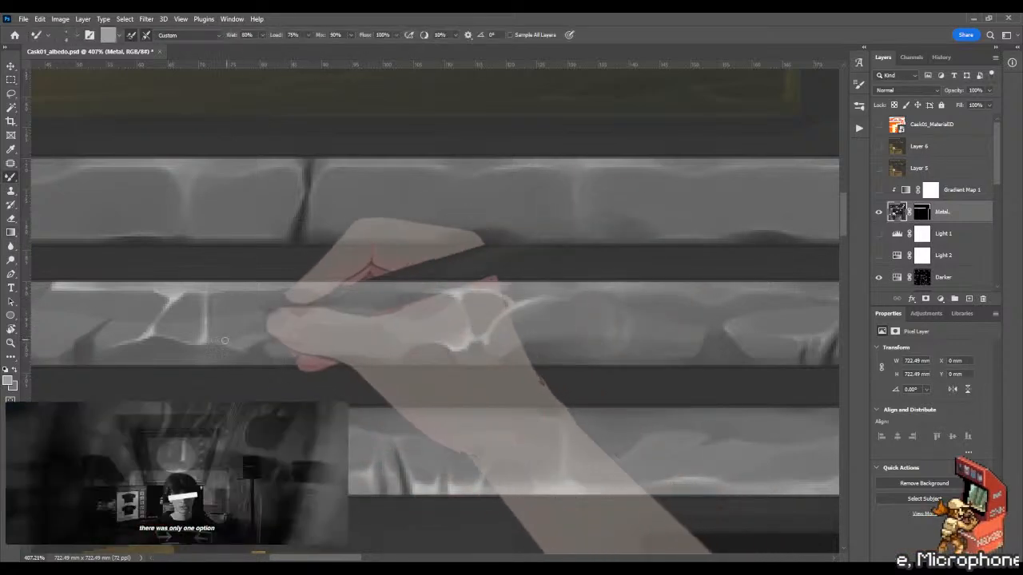
# Step: Blend the edges of the gradient-shaded area between the crack highlights near the middle band's left end, and save the texture
pyautogui.scroll(5, 211, 342)
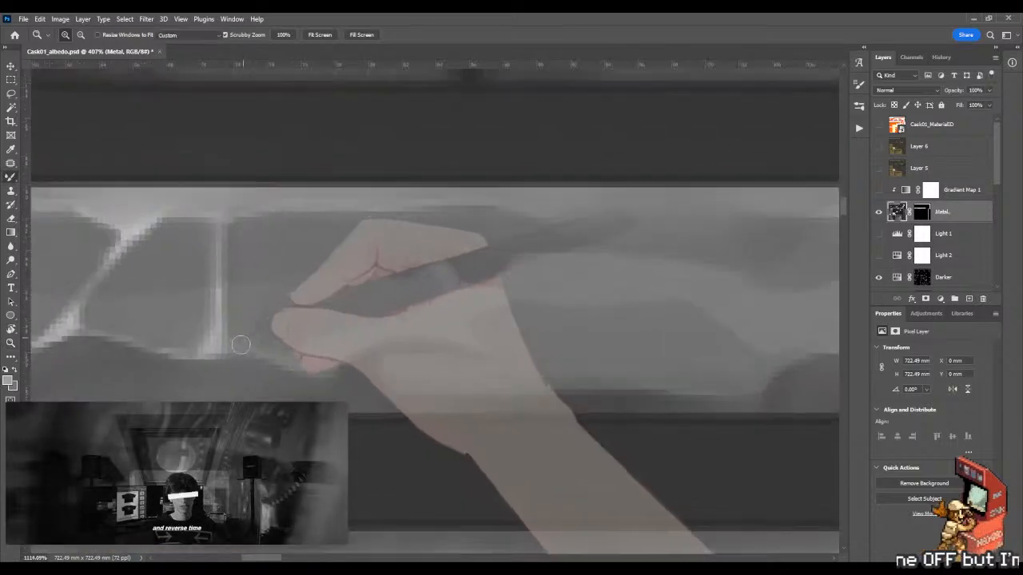
pyautogui.scroll(-2, 232, 351)
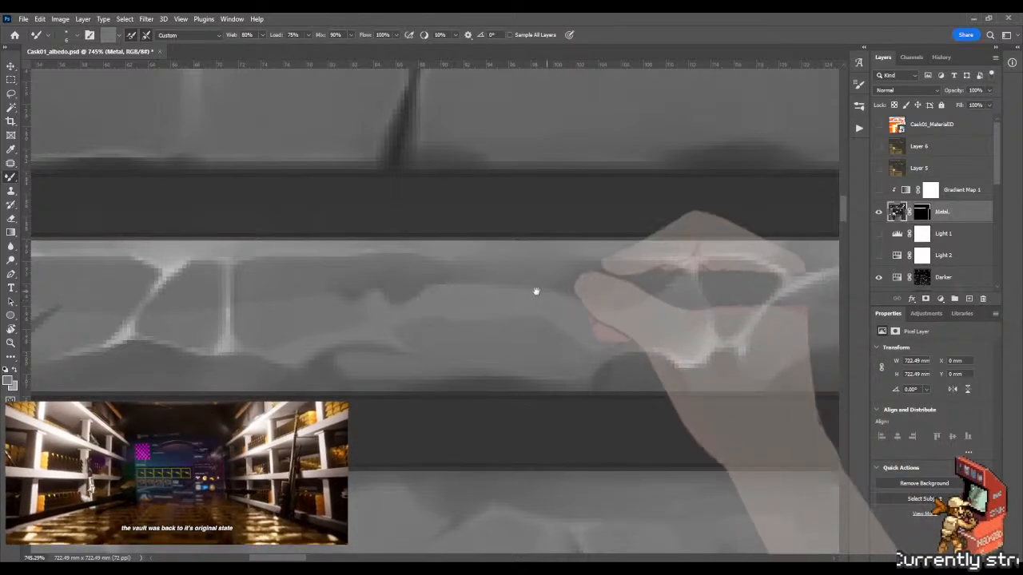
pyautogui.moveTo(536, 290); pyautogui.dragTo(404, 280)
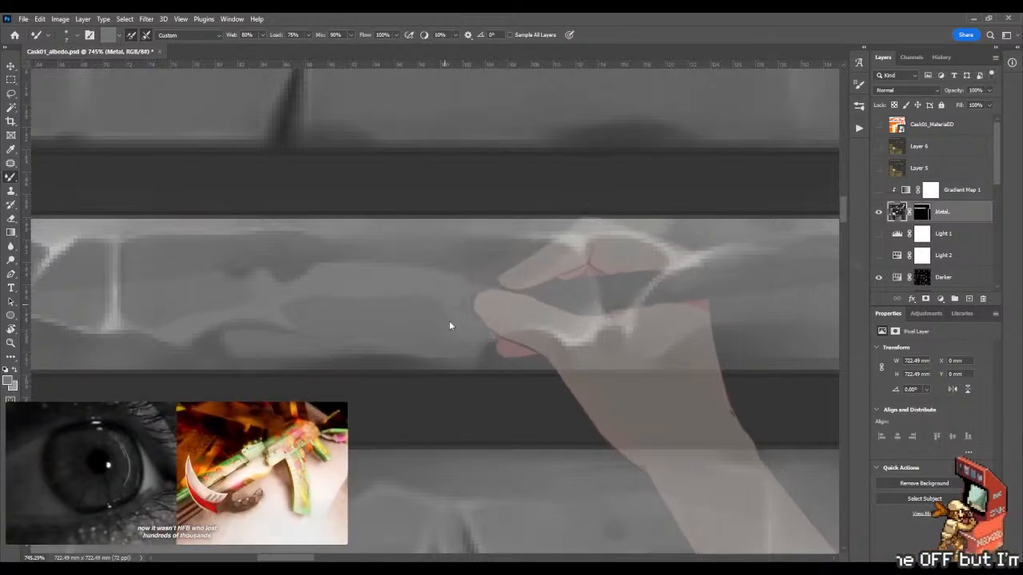
pyautogui.press(']')
pyautogui.press(']')
pyautogui.press(']')
pyautogui.press(']')
pyautogui.press(']')
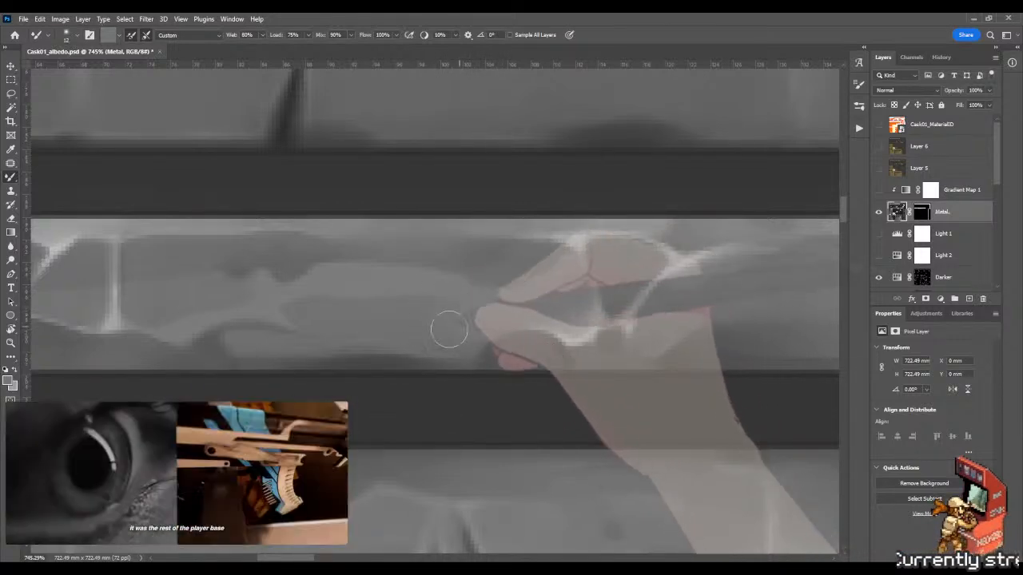
pyautogui.press('z')
pyautogui.moveTo(446, 320); pyautogui.dragTo(349, 314)
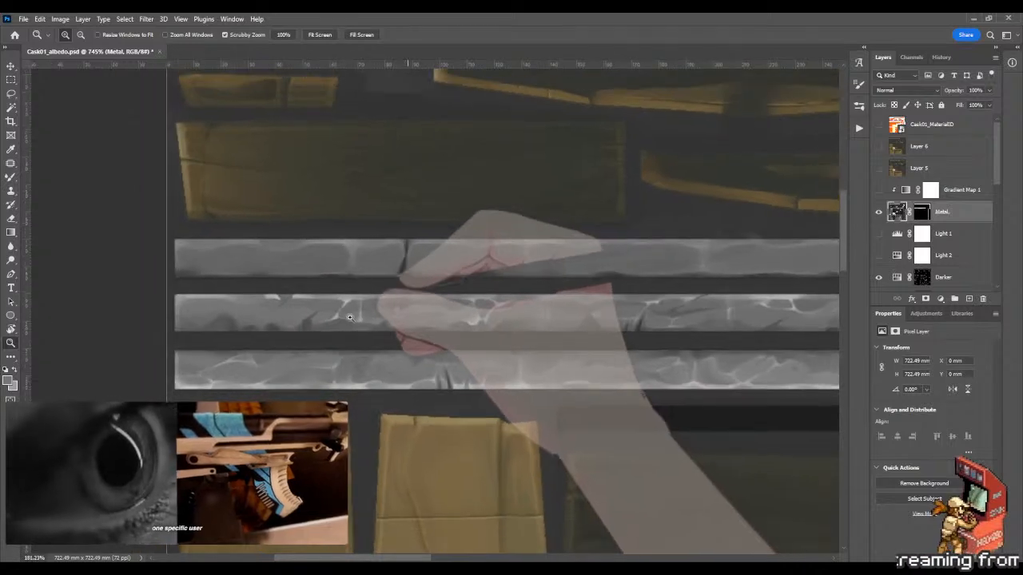
pyautogui.hotkey('ctrl', 's')
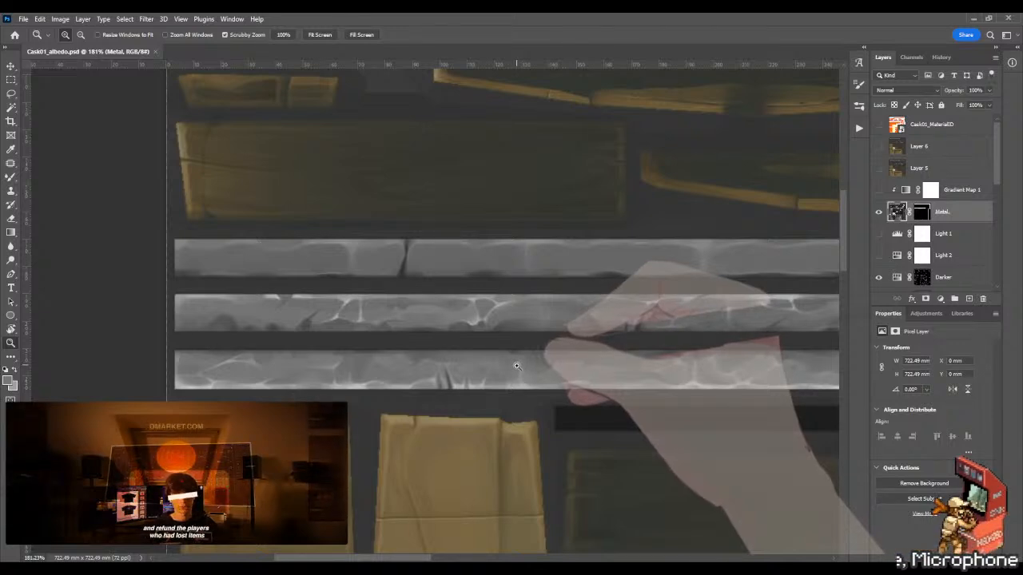
# Step: Soften the plain section just after the looped crack on the middle band and paint a thin curved, branching highlight across it
pyautogui.scroll(2, 554, 320)
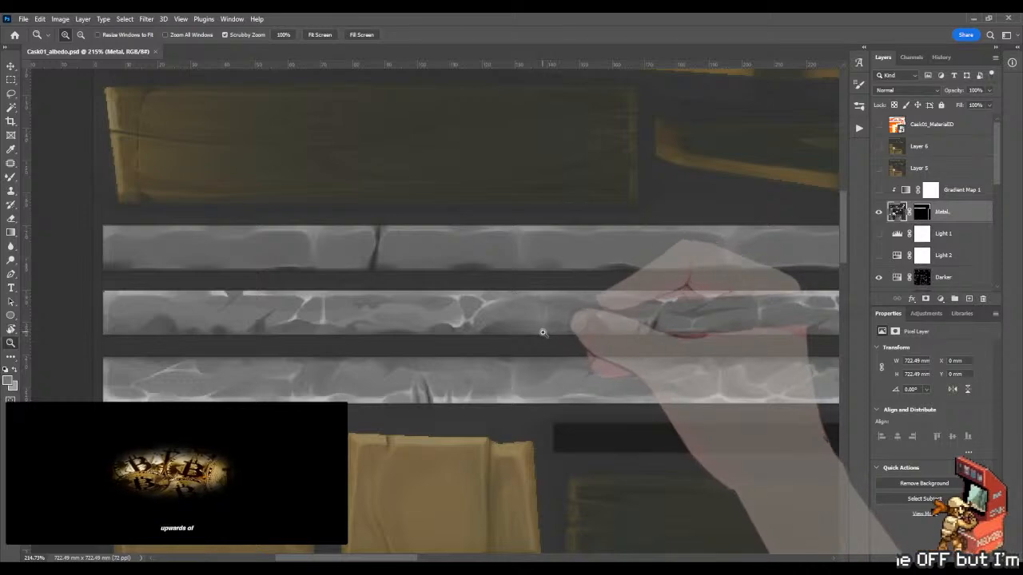
pyautogui.moveTo(510, 346); pyautogui.dragTo(386, 337)
pyautogui.moveTo(465, 297); pyautogui.dragTo(505, 296)
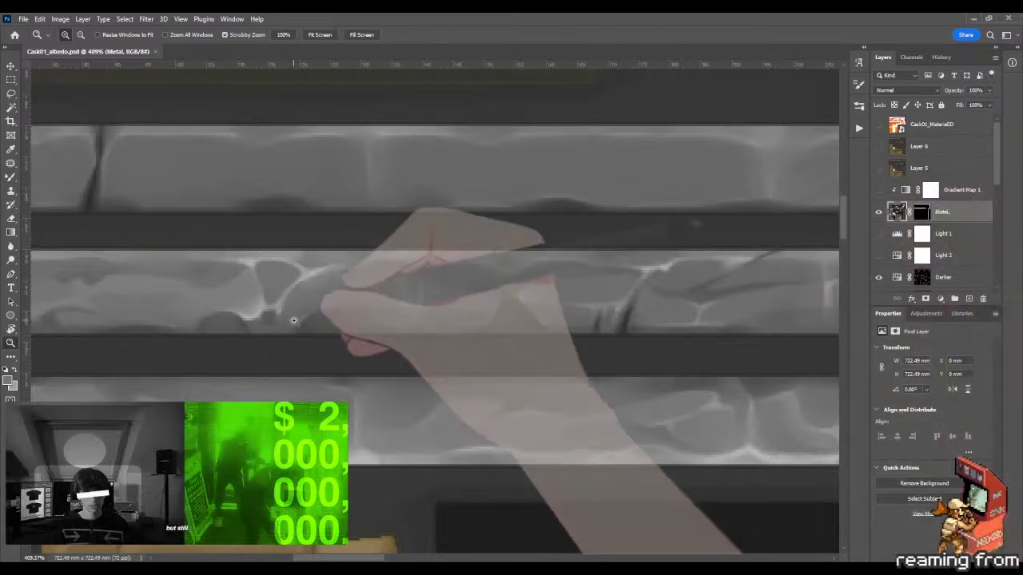
pyautogui.moveTo(425, 272); pyautogui.dragTo(468, 279)
pyautogui.press('b')
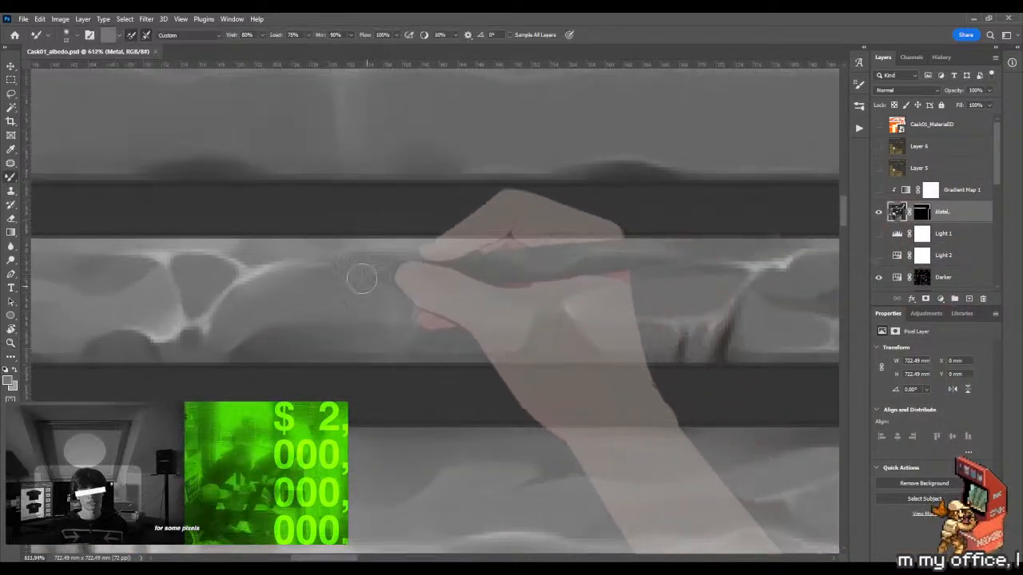
pyautogui.moveTo(293, 256)
pyautogui.mouseDown()
pyautogui.moveTo(262, 260)
pyautogui.moveTo(352, 269)
pyautogui.moveTo(306, 262)
pyautogui.moveTo(361, 261)
pyautogui.mouseUp()
pyautogui.keyDown('alt'); pyautogui.click(273, 268); pyautogui.keyUp('alt')
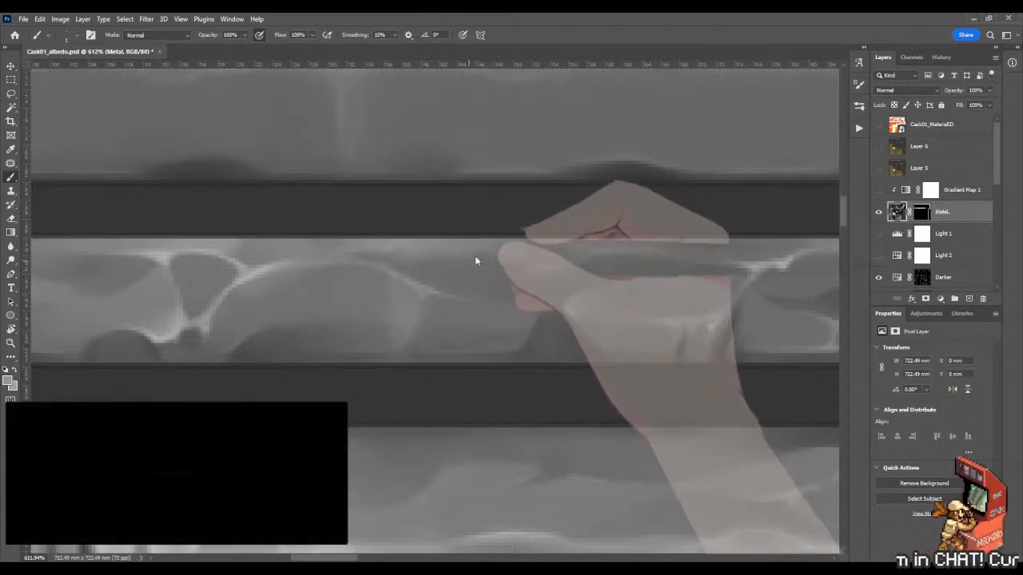
pyautogui.click(462, 35)
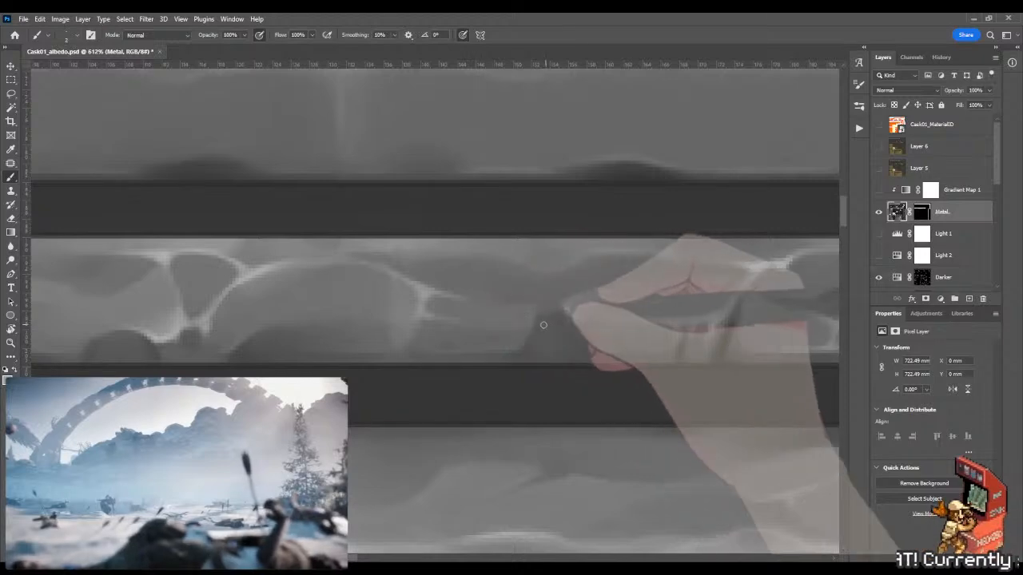
# Step: Select a jagged freehand area about 28.5 × 11 mm near the middle band's left end, shade it with a gradient and deselect it
pyautogui.moveTo(351, 318); pyautogui.dragTo(681, 346)
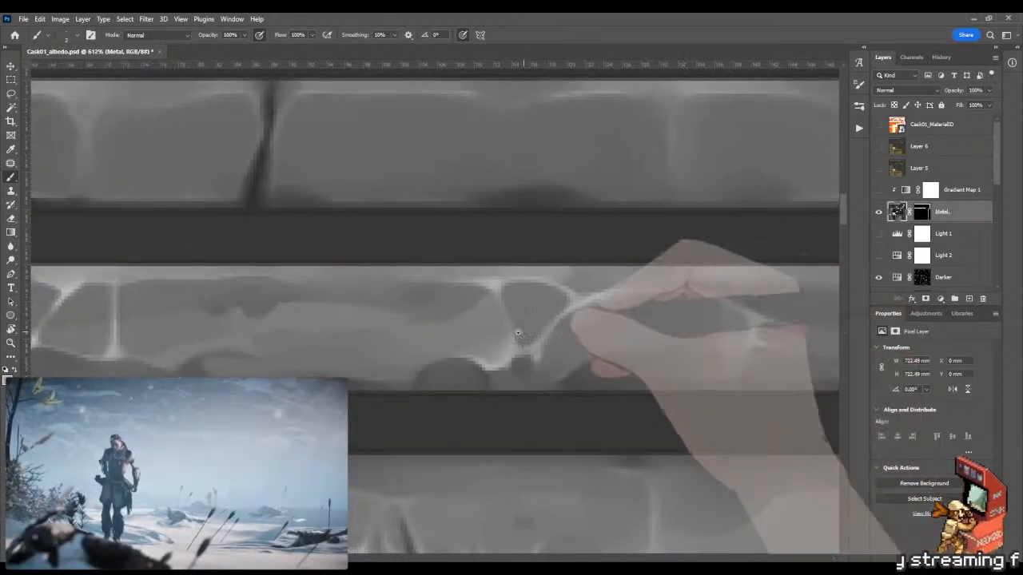
pyautogui.press('z')
pyautogui.moveTo(600, 333); pyautogui.dragTo(493, 334)
pyautogui.moveTo(352, 317); pyautogui.dragTo(447, 303)
pyautogui.press('l')
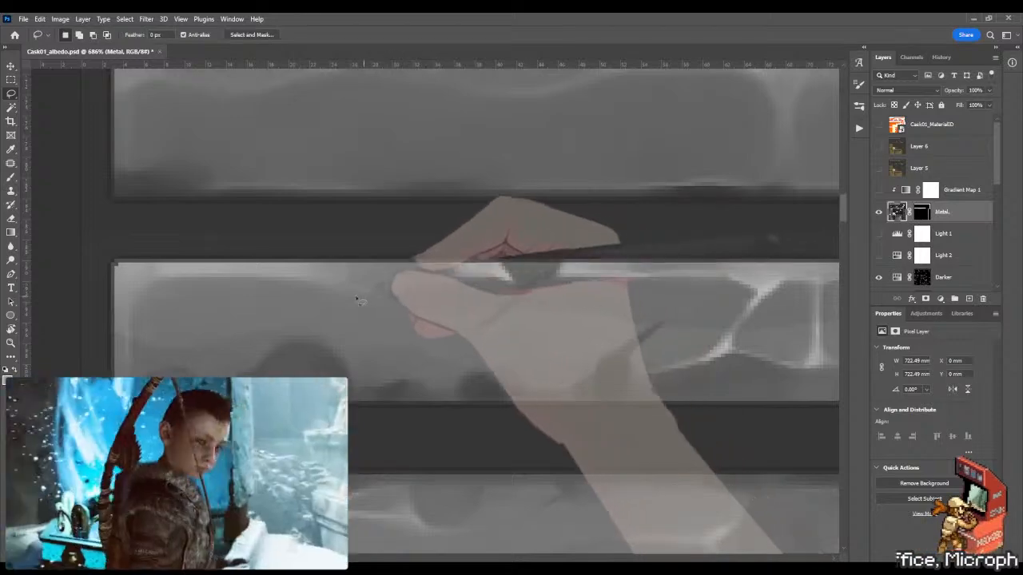
pyautogui.moveTo(346, 296)
pyautogui.mouseDown()
pyautogui.moveTo(489, 277)
pyautogui.moveTo(519, 290)
pyautogui.moveTo(479, 337)
pyautogui.moveTo(471, 314)
pyautogui.moveTo(358, 321)
pyautogui.moveTo(350, 345)
pyautogui.moveTo(365, 365)
pyautogui.moveTo(354, 385)
pyautogui.moveTo(325, 349)
pyautogui.moveTo(268, 351)
pyautogui.moveTo(275, 332)
pyautogui.moveTo(229, 340)
pyautogui.moveTo(325, 307)
pyautogui.moveTo(295, 283)
pyautogui.mouseUp()
pyautogui.press('g')
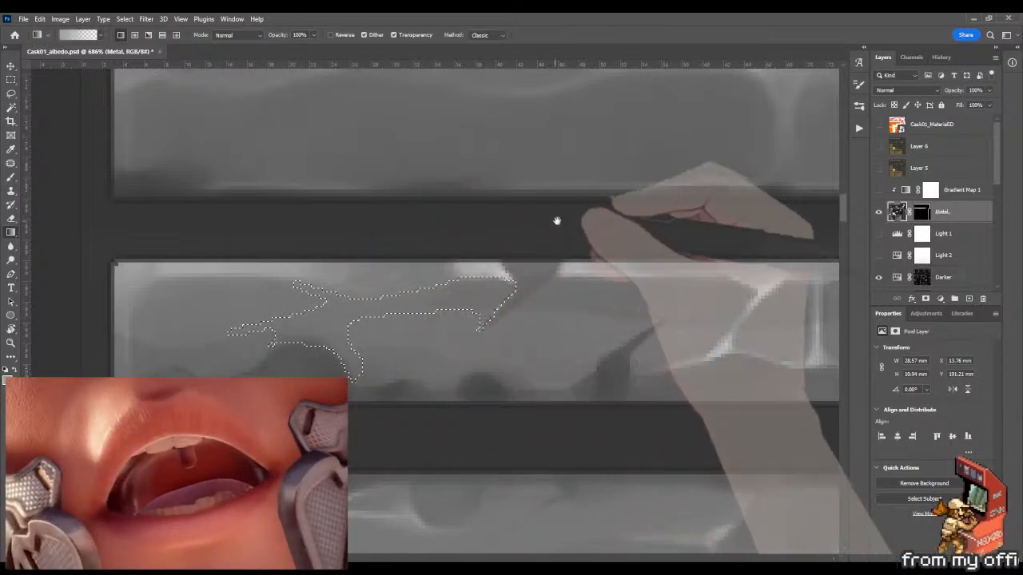
pyautogui.moveTo(556, 221); pyautogui.dragTo(507, 324)
pyautogui.moveTo(577, 197); pyautogui.dragTo(379, 477)
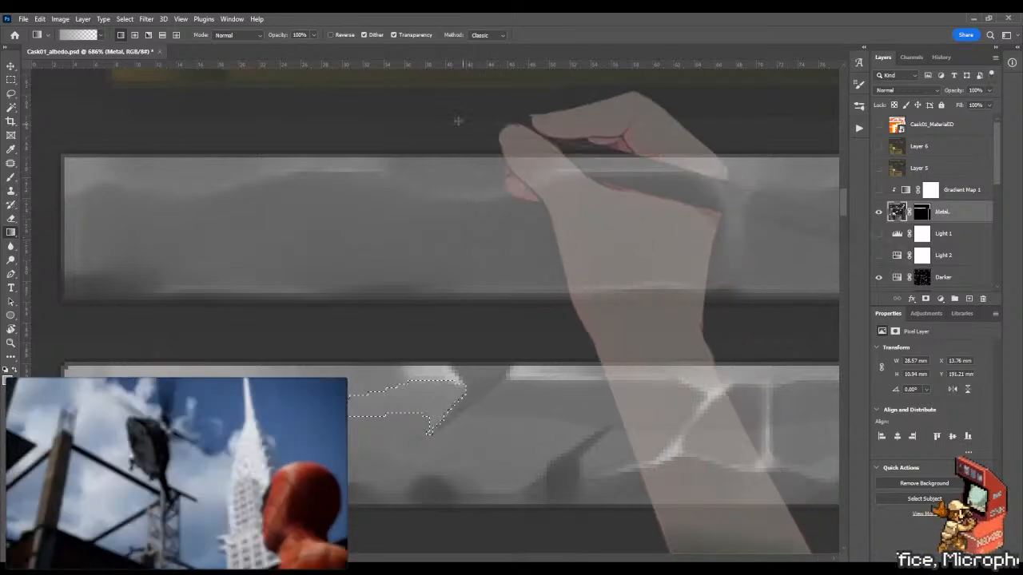
pyautogui.moveTo(434, 123); pyautogui.dragTo(459, 201)
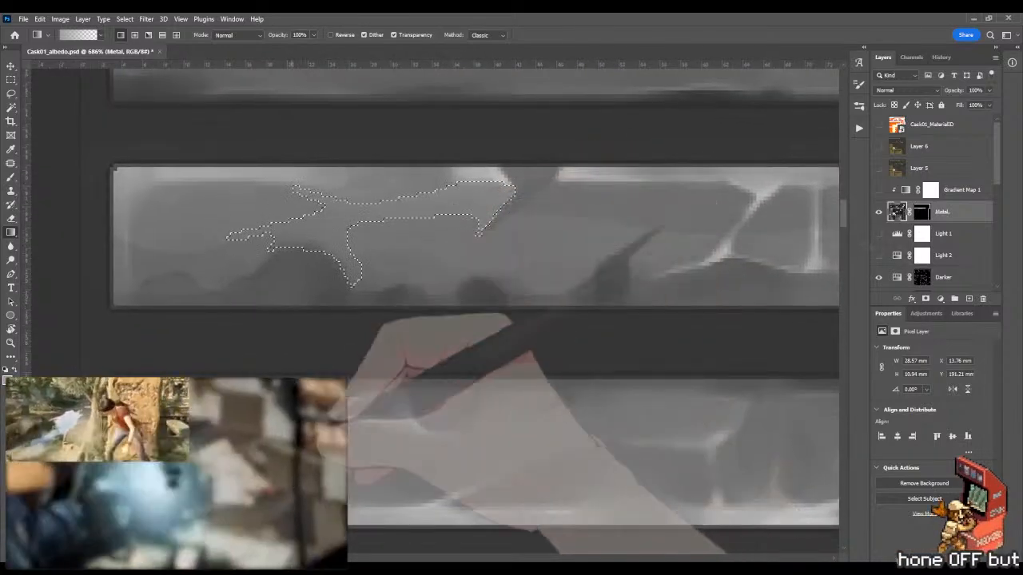
pyautogui.press('m')
pyautogui.click(376, 329)
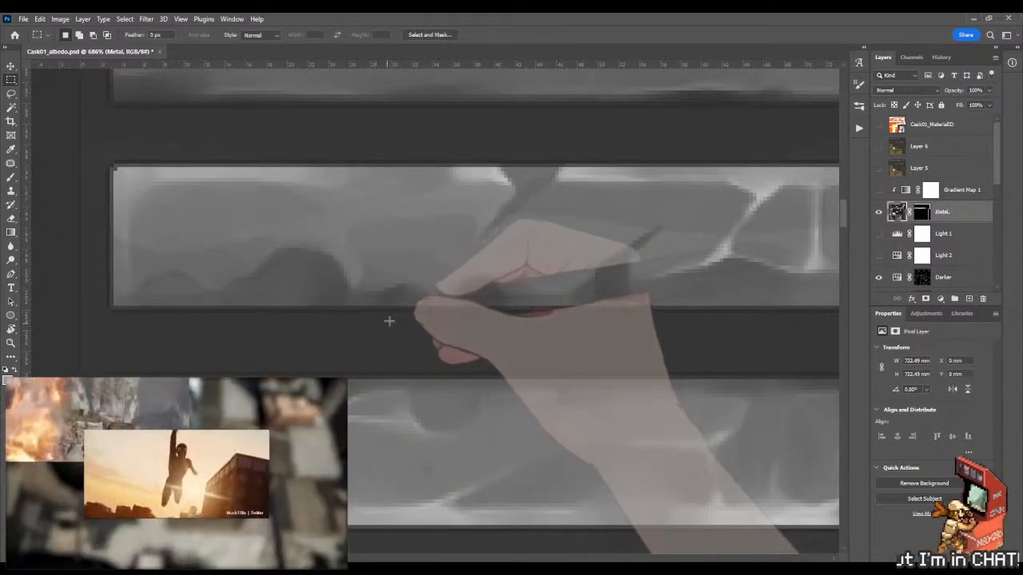
# Step: Touch up and blend the edges of the gradient-shaded area around the dark round patches at the middle band's left end
pyautogui.moveTo(399, 246); pyautogui.dragTo(441, 345)
pyautogui.press('b')
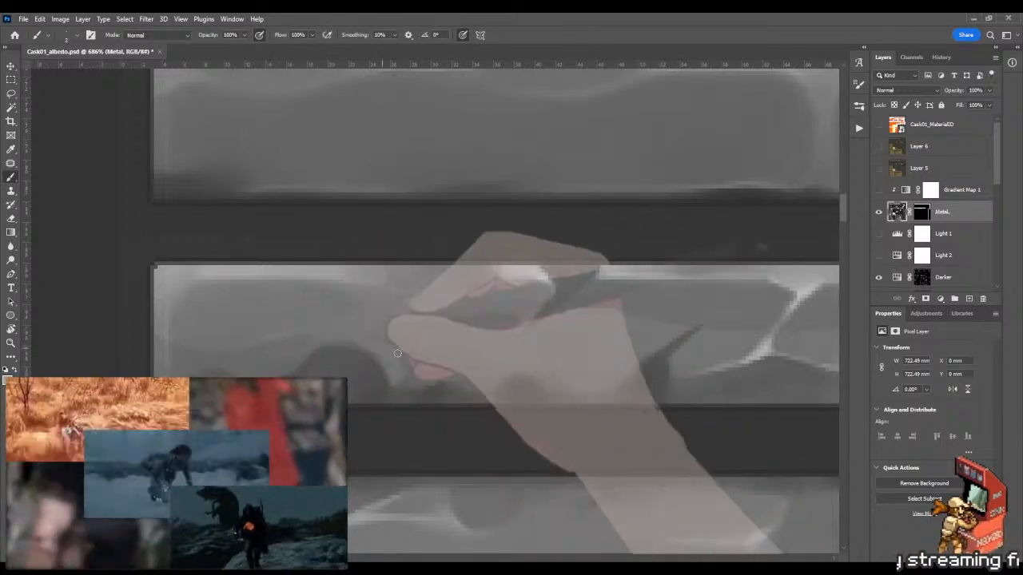
pyautogui.hotkey('shift', 'b')
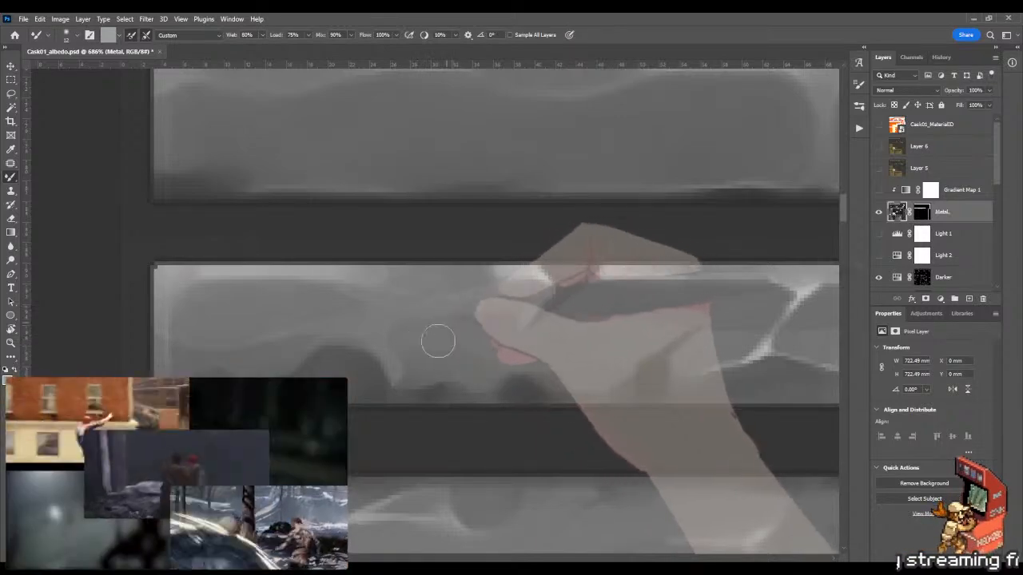
pyautogui.moveTo(403, 368); pyautogui.dragTo(398, 371)
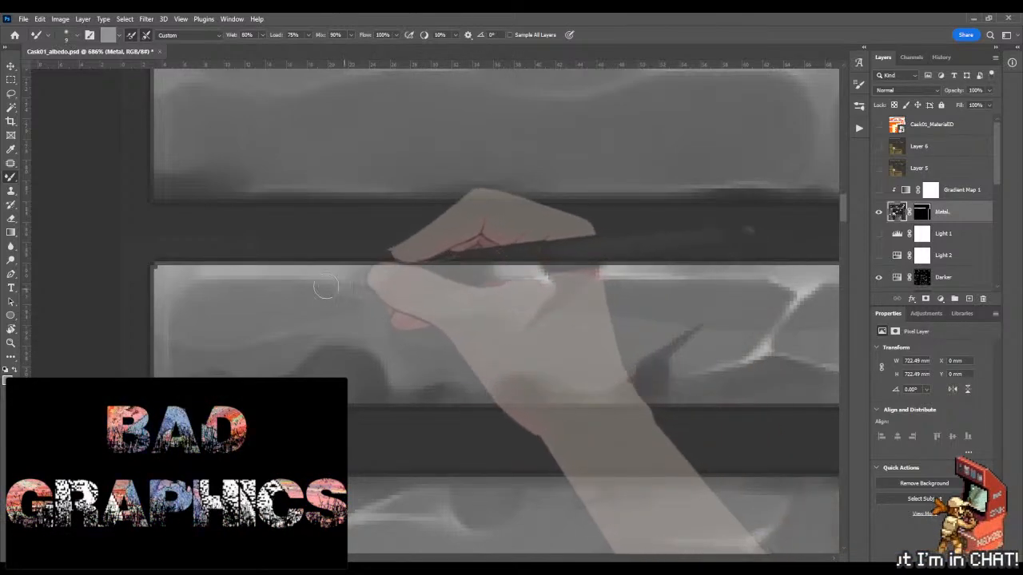
# Step: Paint thin bright highlights around a shallow chip in the middle band's upper edge near its left end, and start softening them
pyautogui.hotkey('shift', 'b')
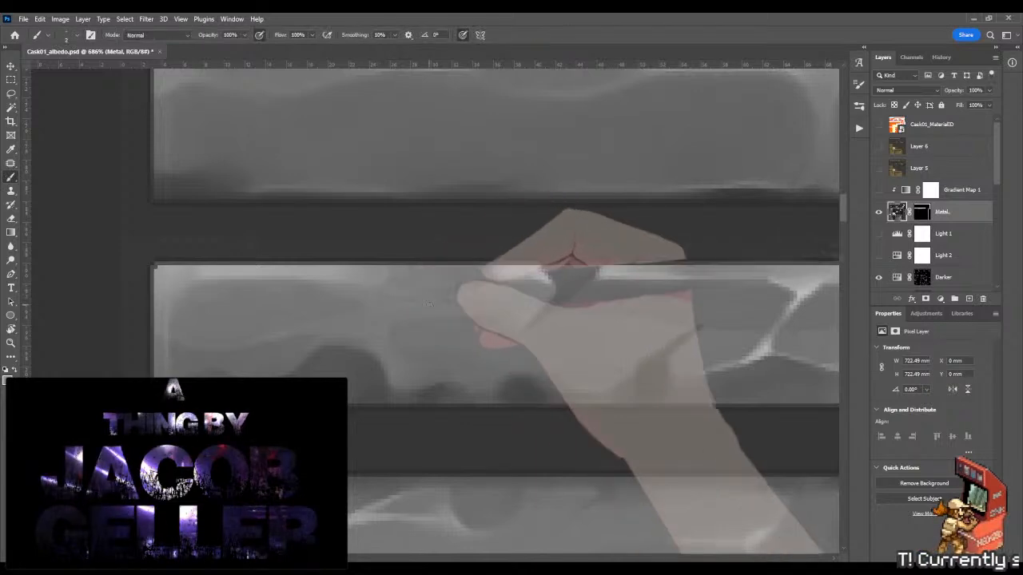
pyautogui.moveTo(495, 332); pyautogui.dragTo(344, 358)
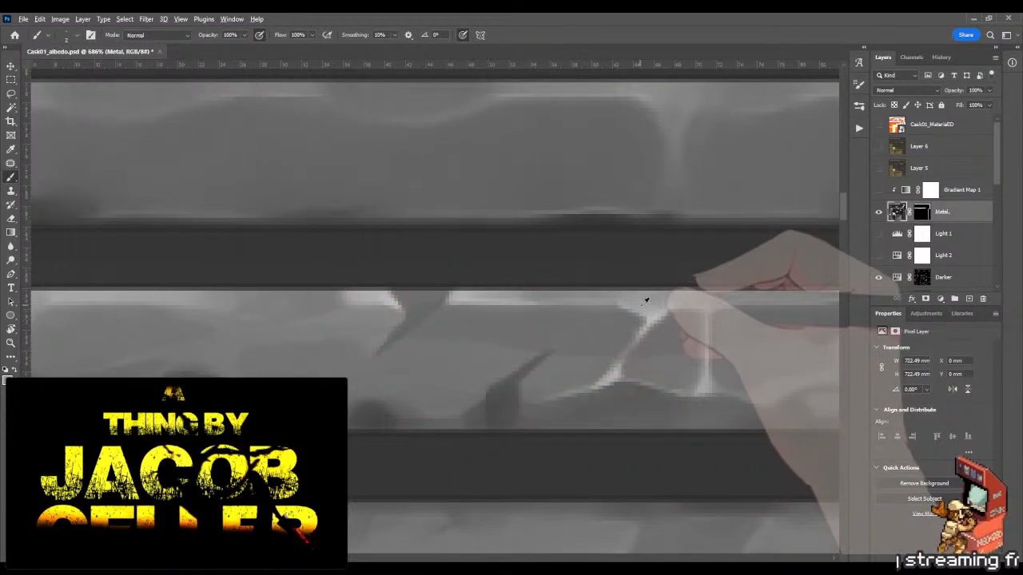
pyautogui.moveTo(331, 322); pyautogui.dragTo(570, 334)
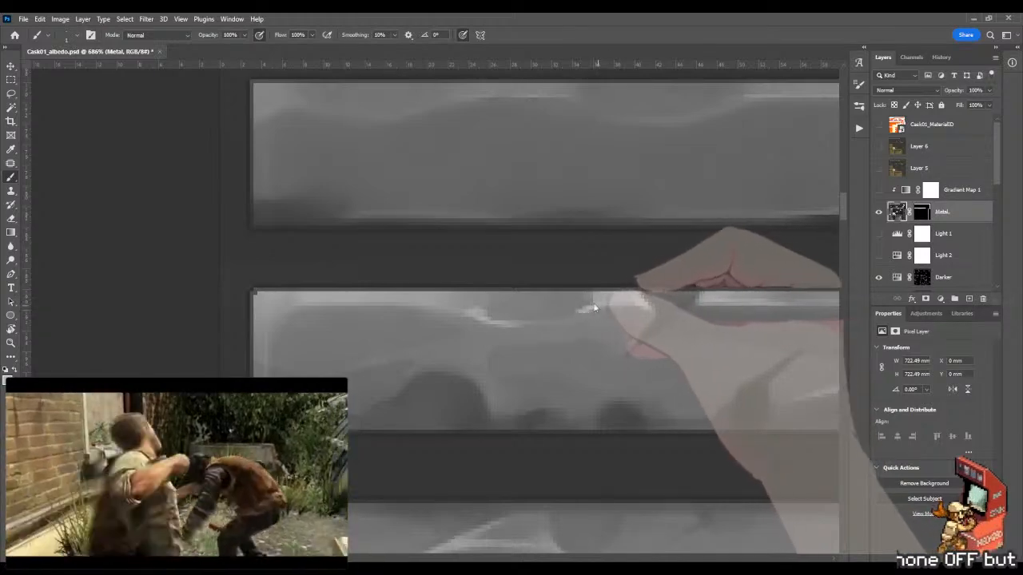
pyautogui.hotkey('shift', 'b')
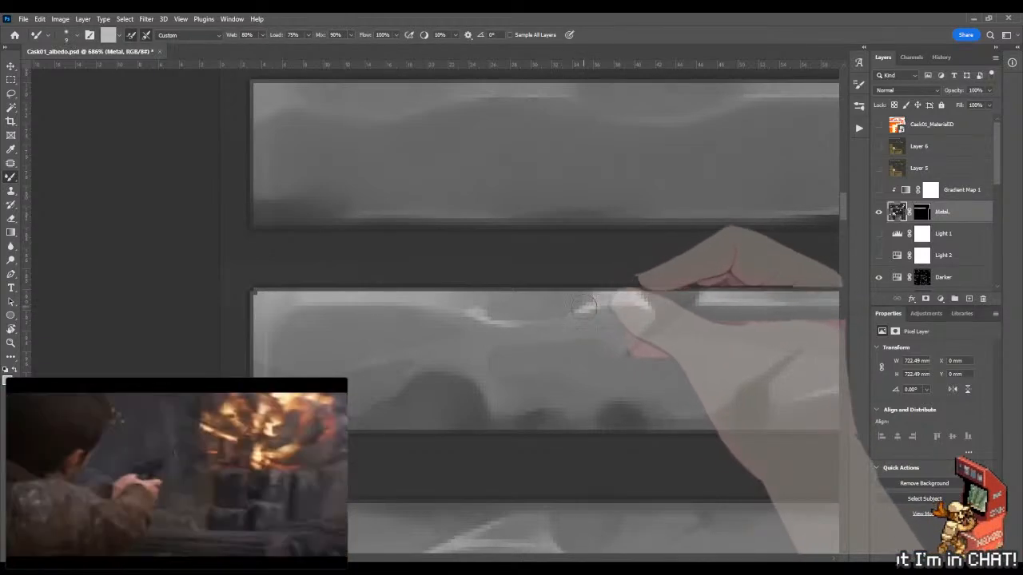
pyautogui.click(577, 299)
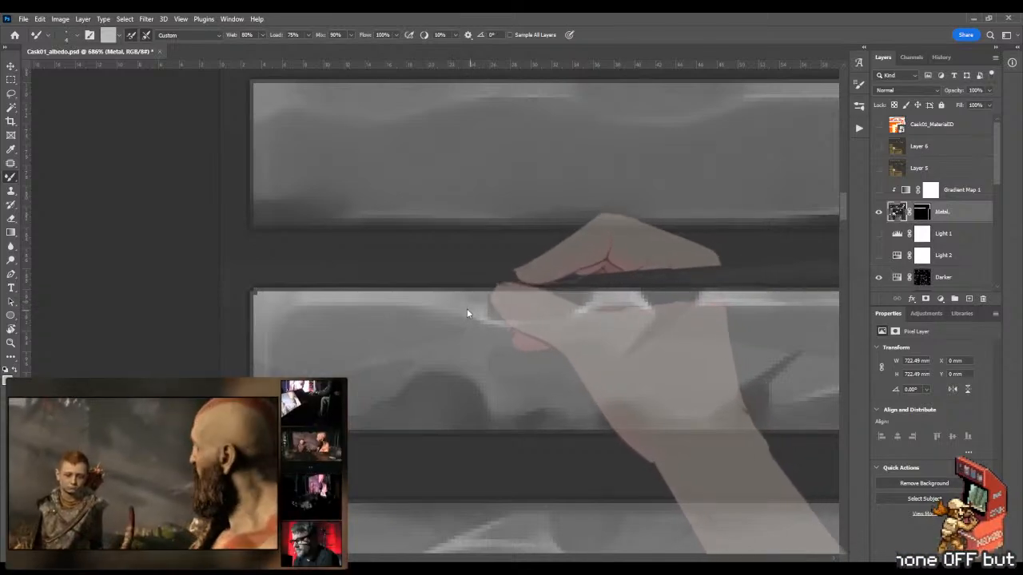
# Step: Refine and blend the chip's rim highlights into the middle band's bright upper edge, and save the texture
pyautogui.hotkey('shift', 'b')
pyautogui.press('z')
pyautogui.moveTo(515, 354)
pyautogui.mouseDown()
pyautogui.moveTo(390, 353)
pyautogui.moveTo(513, 339)
pyautogui.mouseUp()
pyautogui.press('b')
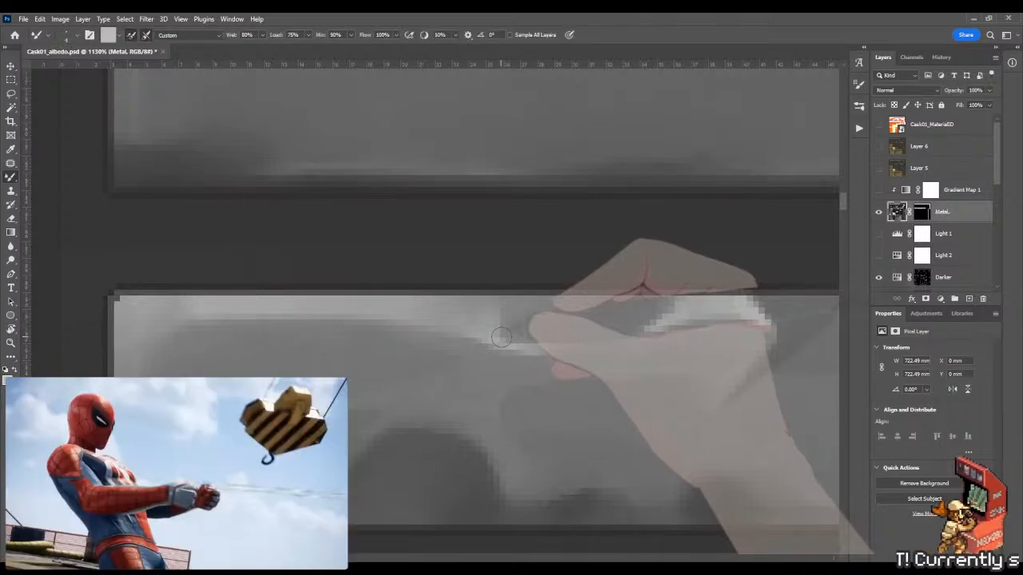
pyautogui.hotkey('shift', 'b')
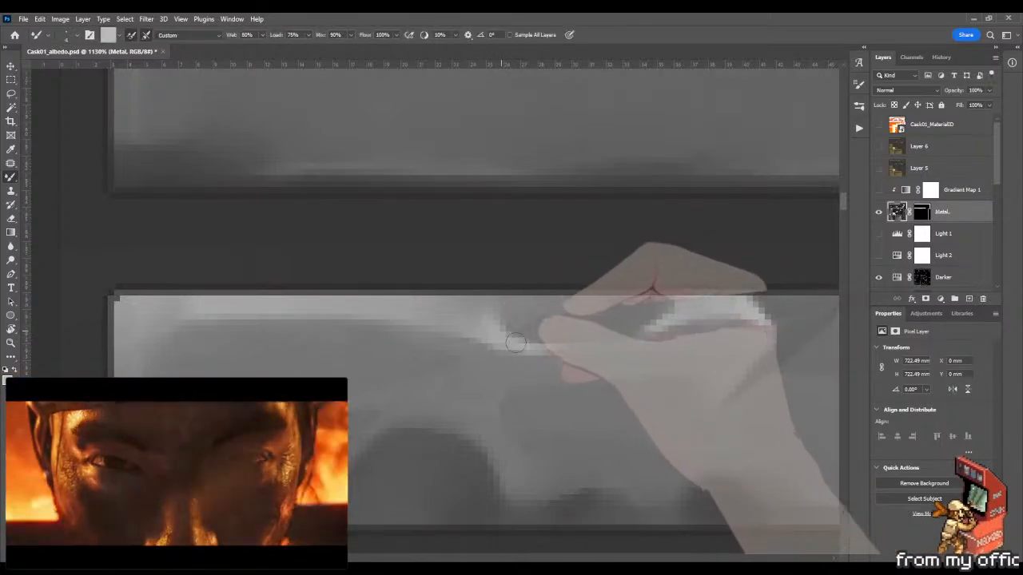
pyautogui.moveTo(486, 336); pyautogui.dragTo(421, 326)
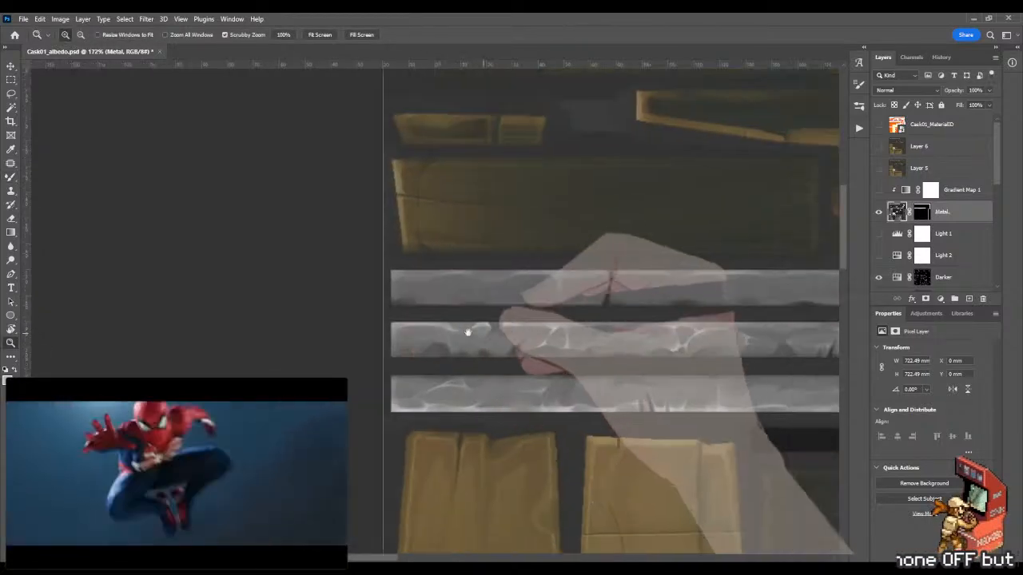
pyautogui.moveTo(445, 333); pyautogui.dragTo(479, 326)
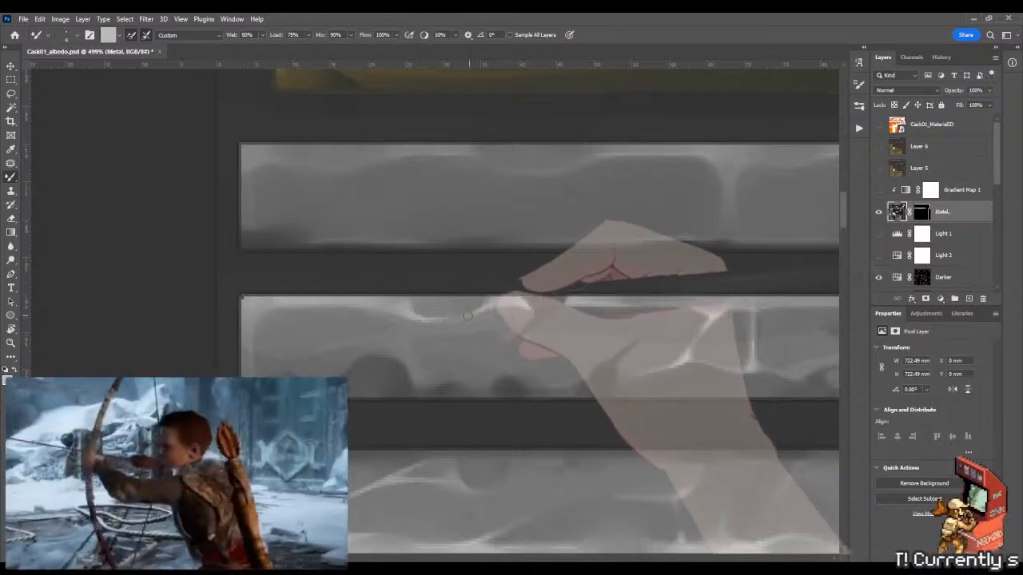
pyautogui.moveTo(419, 327); pyautogui.dragTo(346, 347)
pyautogui.hotkey('ctrl', 's')
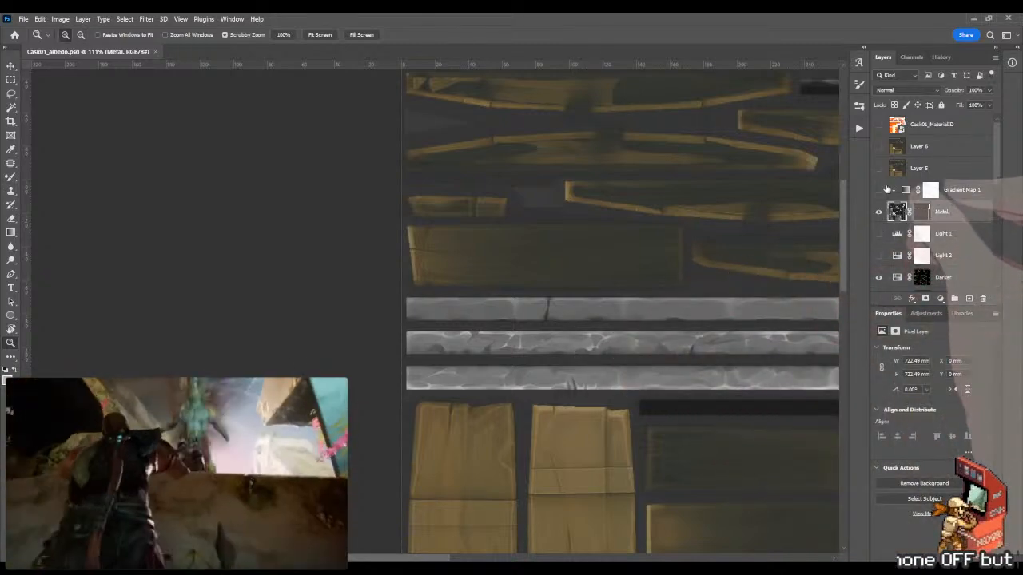
# Step: Show Gradient Map 1 to examine the coloured metal bands, and switch to Marmoset Toolbag to inspect them around the cask model
pyautogui.click(878, 190)
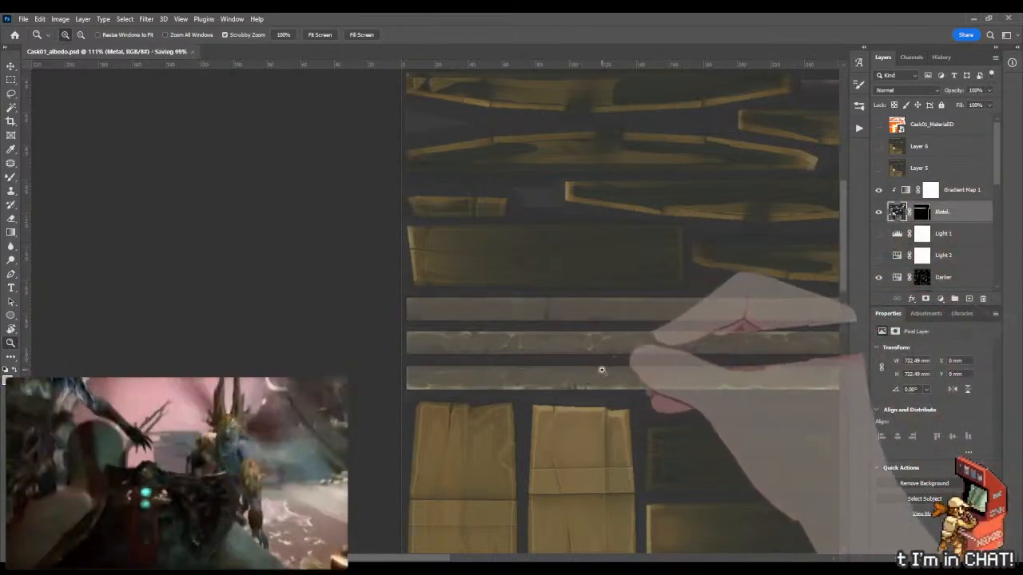
pyautogui.moveTo(632, 354); pyautogui.dragTo(414, 338)
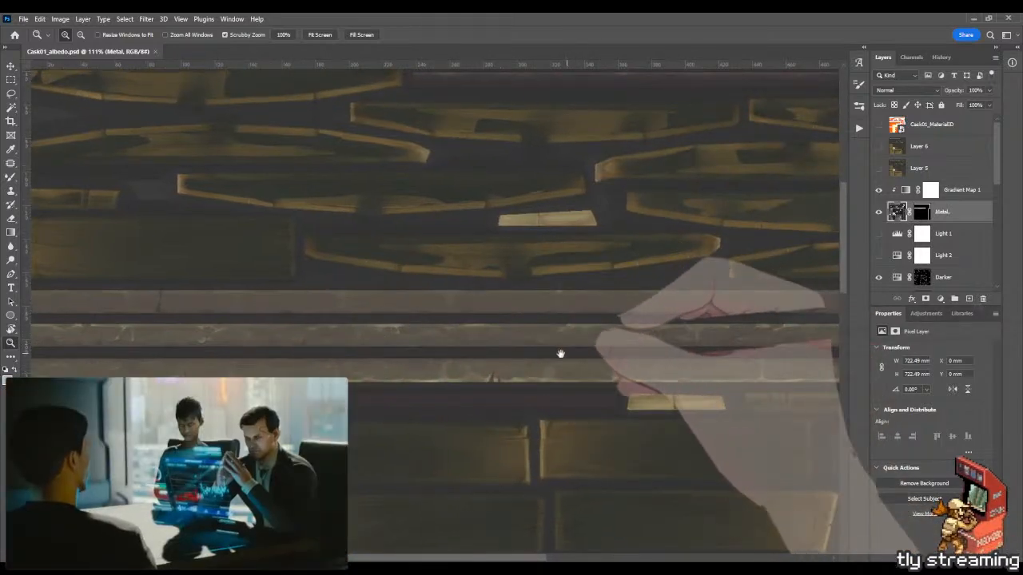
pyautogui.moveTo(560, 353); pyautogui.dragTo(586, 358)
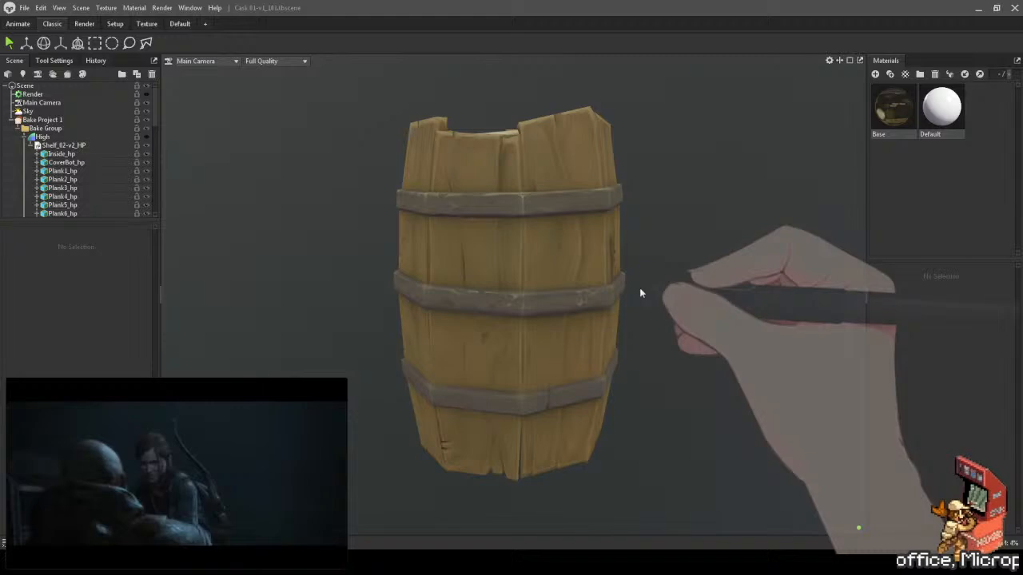
pyautogui.moveTo(639, 294); pyautogui.dragTo(435, 336)
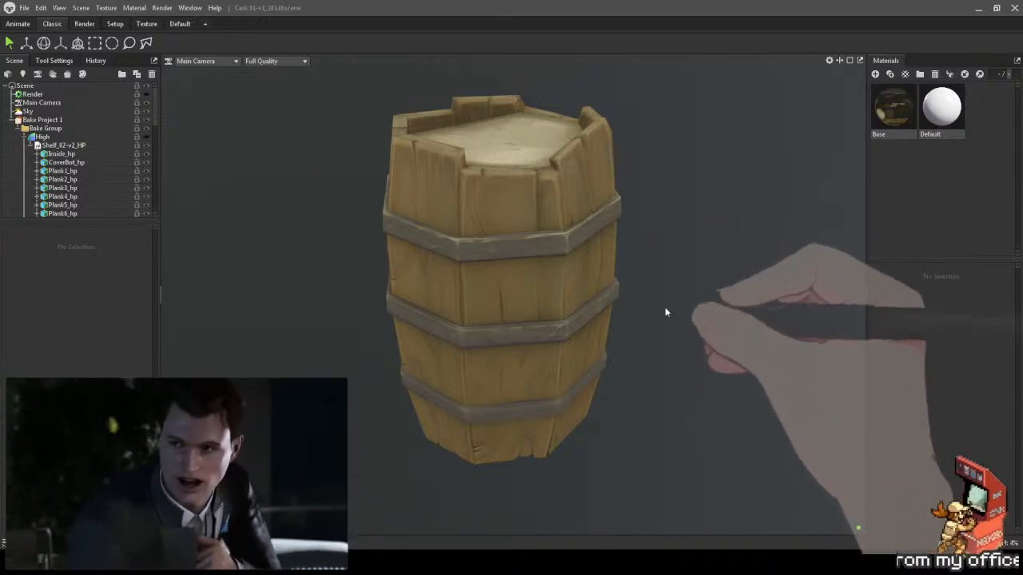
pyautogui.moveTo(664, 307)
pyautogui.mouseDown()
pyautogui.moveTo(661, 343)
pyautogui.moveTo(620, 308)
pyautogui.moveTo(567, 286)
pyautogui.moveTo(494, 277)
pyautogui.moveTo(648, 290)
pyautogui.moveTo(594, 296)
pyautogui.moveTo(686, 324)
pyautogui.moveTo(604, 319)
pyautogui.moveTo(607, 331)
pyautogui.moveTo(634, 333)
pyautogui.moveTo(678, 320)
pyautogui.moveTo(648, 338)
pyautogui.moveTo(666, 270)
pyautogui.moveTo(667, 294)
pyautogui.mouseUp()
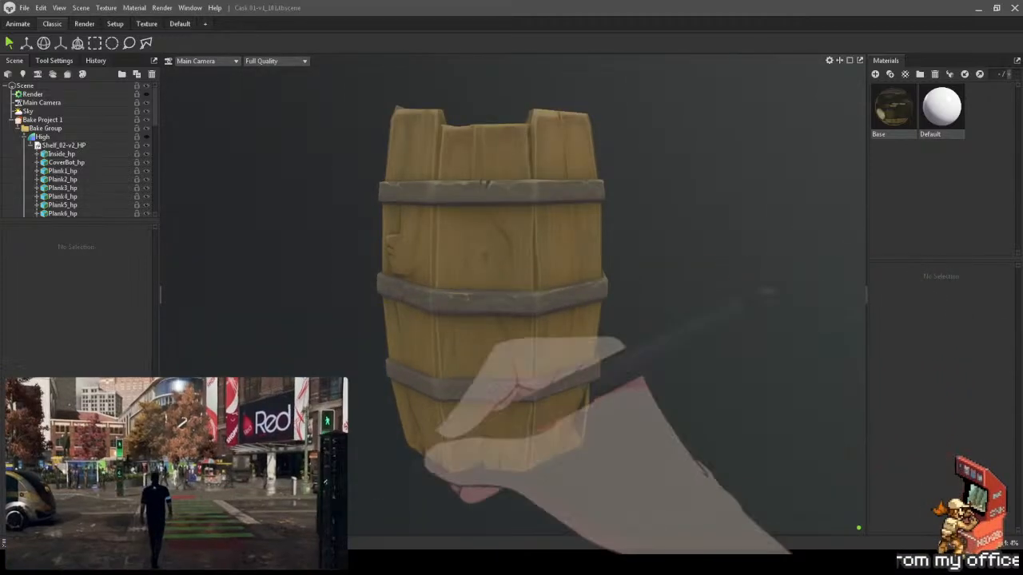
# Step: Switch back to Photoshop and hide Gradient Map 1 to return the metal bands to greyscale for painting
pyautogui.click(284, 562)
pyautogui.moveTo(499, 349); pyautogui.dragTo(513, 370)
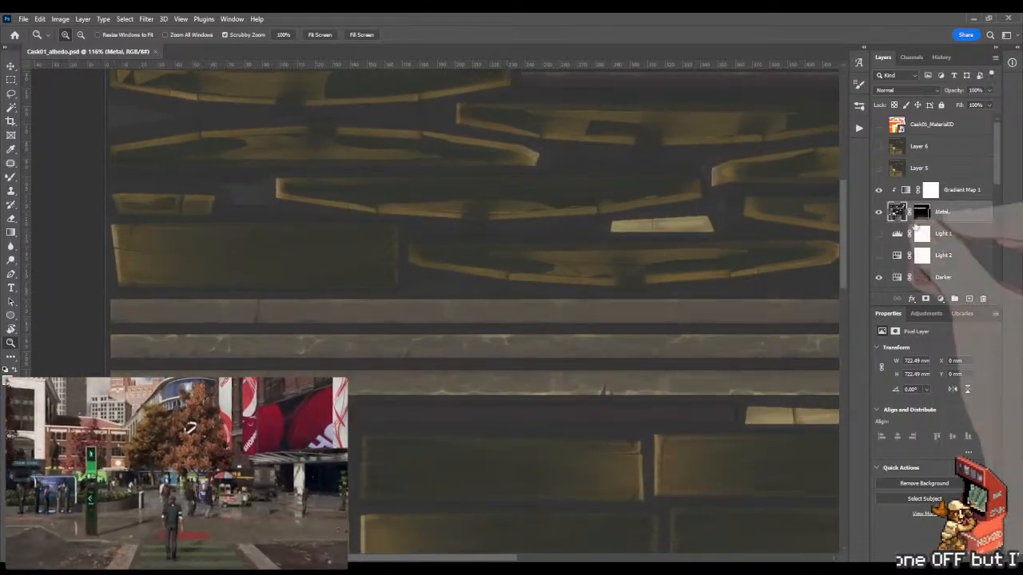
pyautogui.click(878, 190)
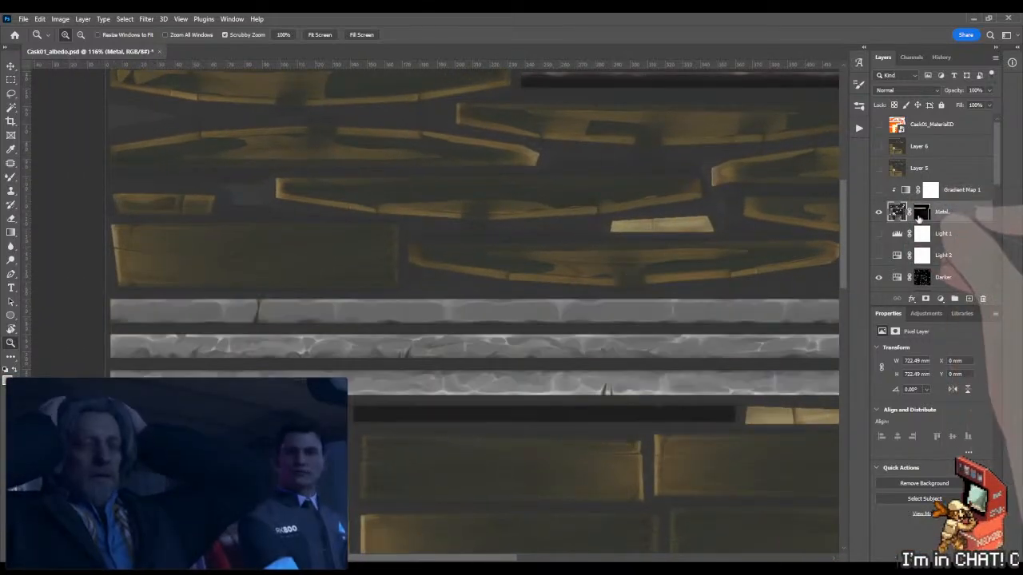
pyautogui.moveTo(244, 324); pyautogui.dragTo(431, 308)
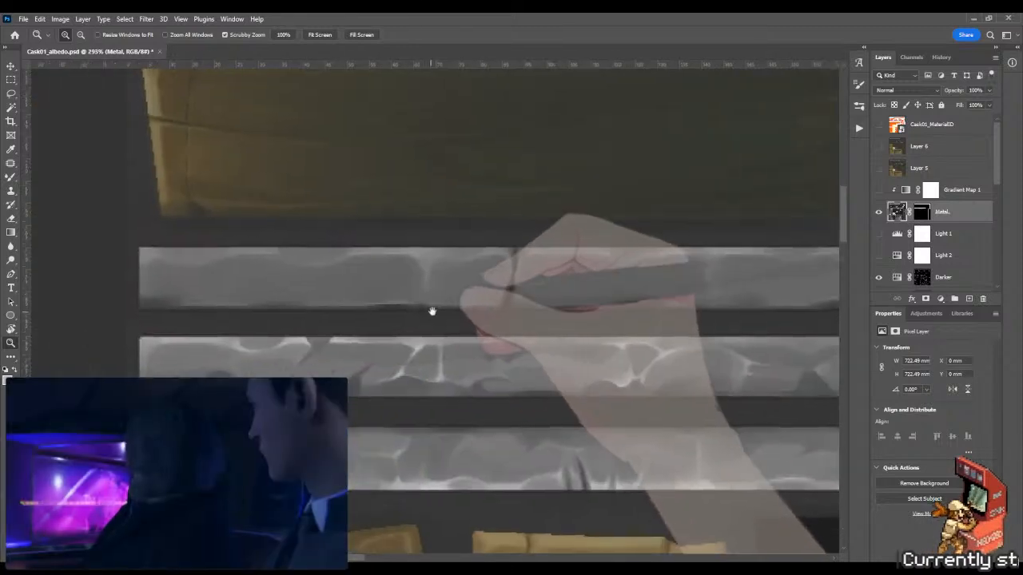
# Step: Sample a grey from the upper metal band and softly brush the lower edge at its left end with a larger brush
pyautogui.press('b')
pyautogui.hotkey('shift', 'b')
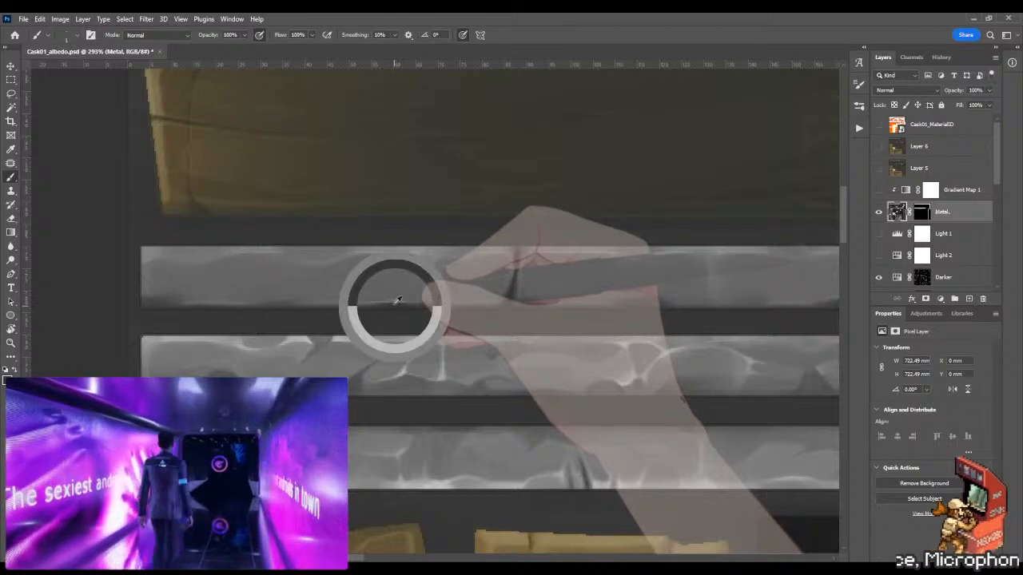
pyautogui.click(148, 294)
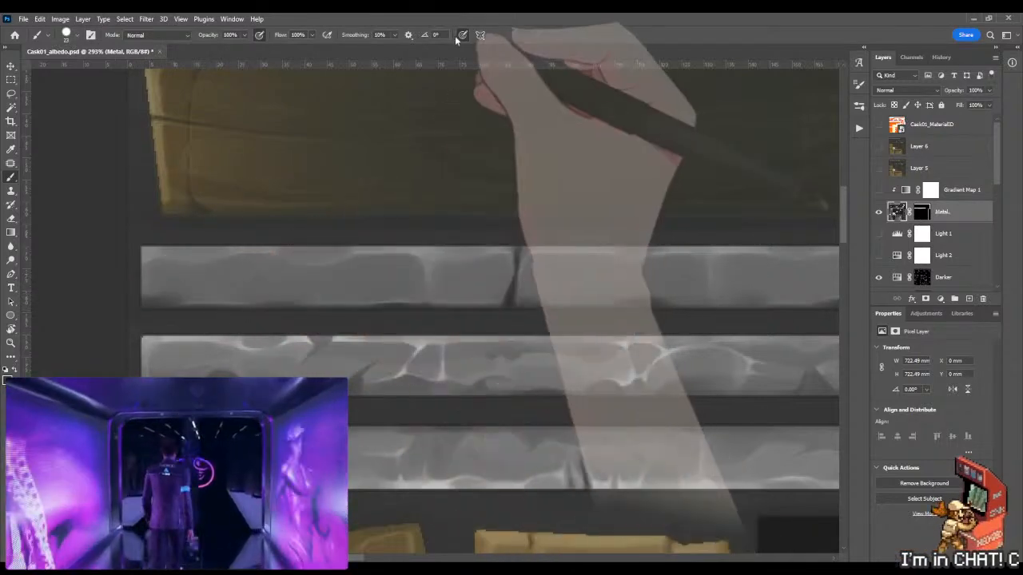
pyautogui.keyDown('alt'); pyautogui.rightClick(235, 292); pyautogui.keyUp('alt')
pyautogui.moveTo(166, 289); pyautogui.dragTo(170, 311)
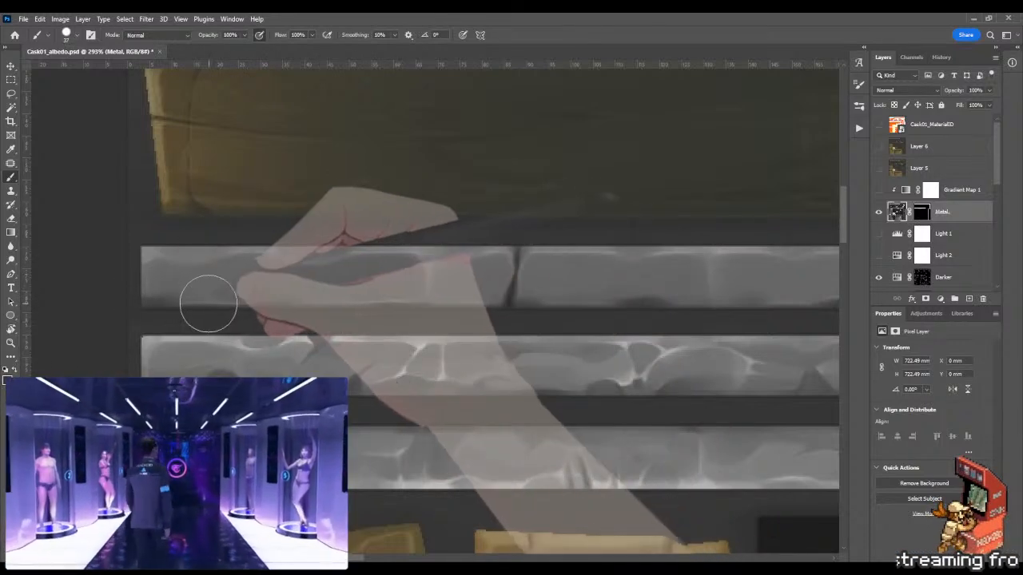
# Step: Select the upper metal band's area from Cask01_MaterialID with the Magic Wand and make the Metal layer's mask active for brushing
pyautogui.click(921, 130)
pyautogui.press('w')
pyautogui.click(587, 281)
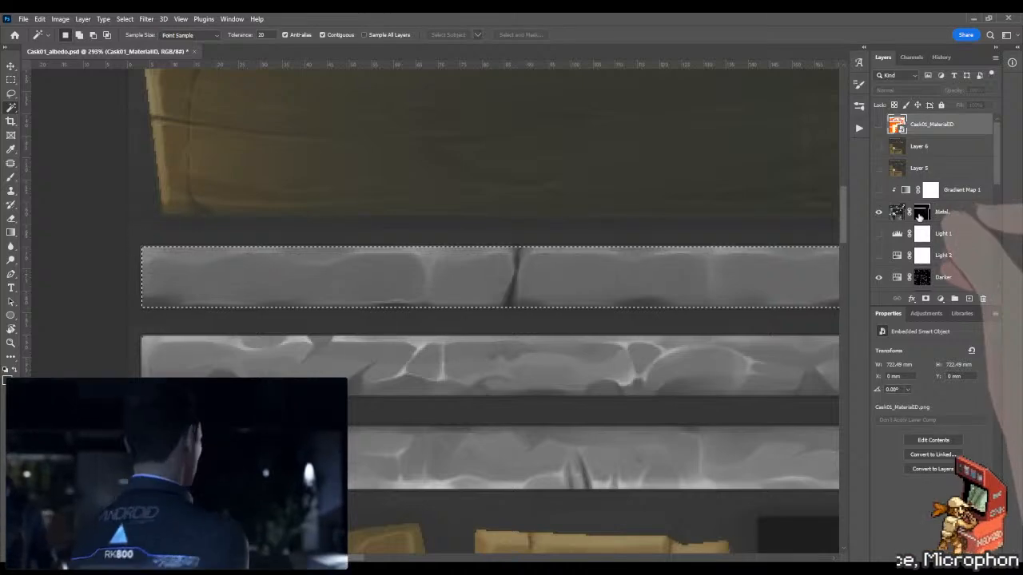
pyautogui.click(920, 211)
pyautogui.press('b')
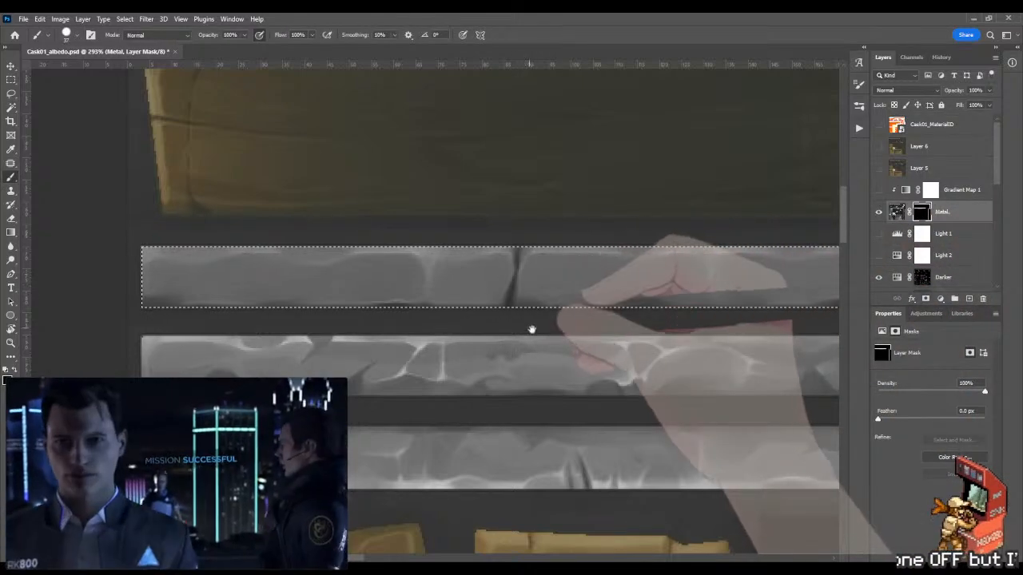
# Step: Softly brush the Metal layer's mask along the upper band from its left end, keeping the strokes within the band's selection
pyautogui.moveTo(538, 341); pyautogui.dragTo(485, 343)
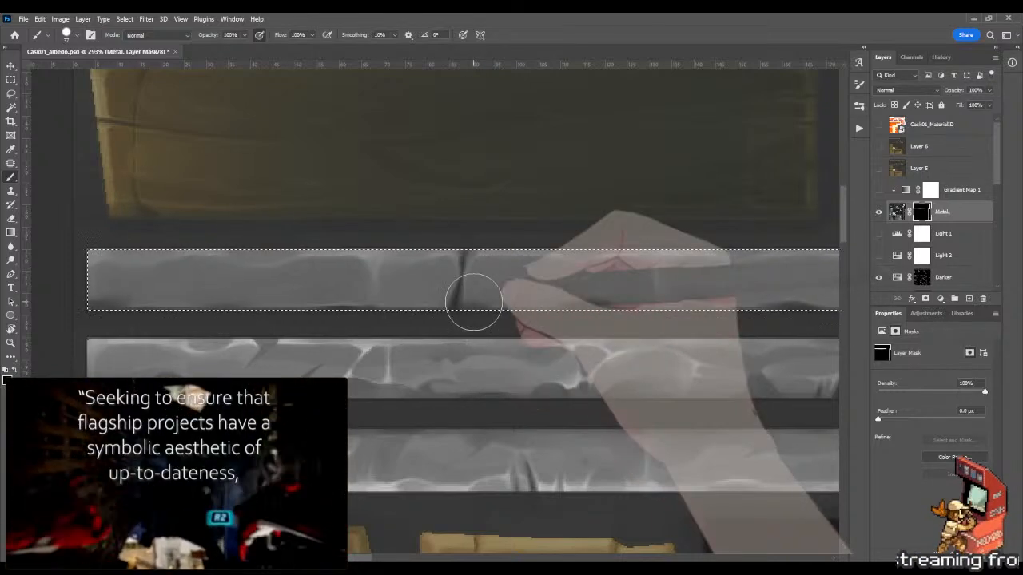
pyautogui.hotkey('ctrl', 'd')
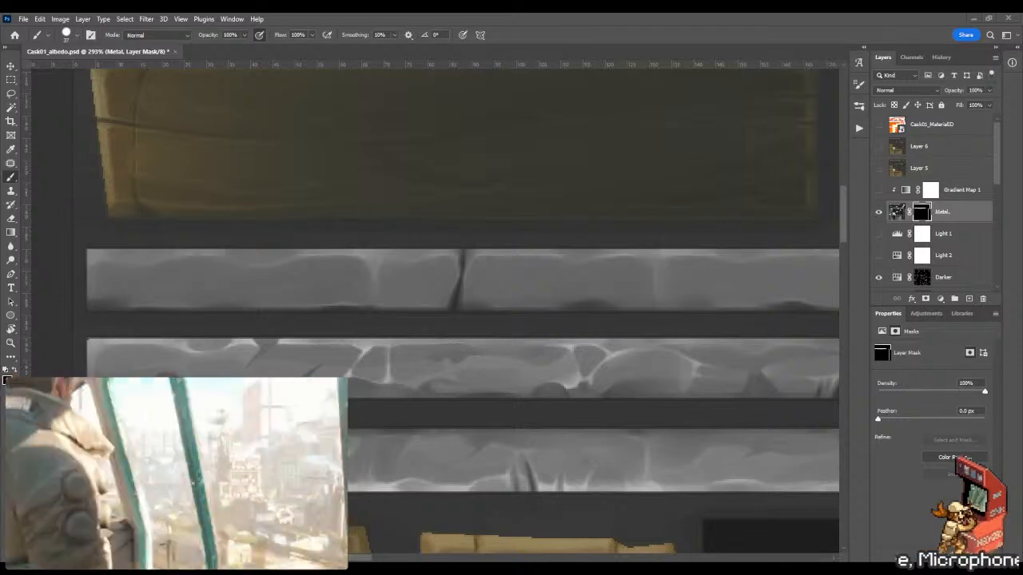
pyautogui.hotkey('ctrl', 'z')
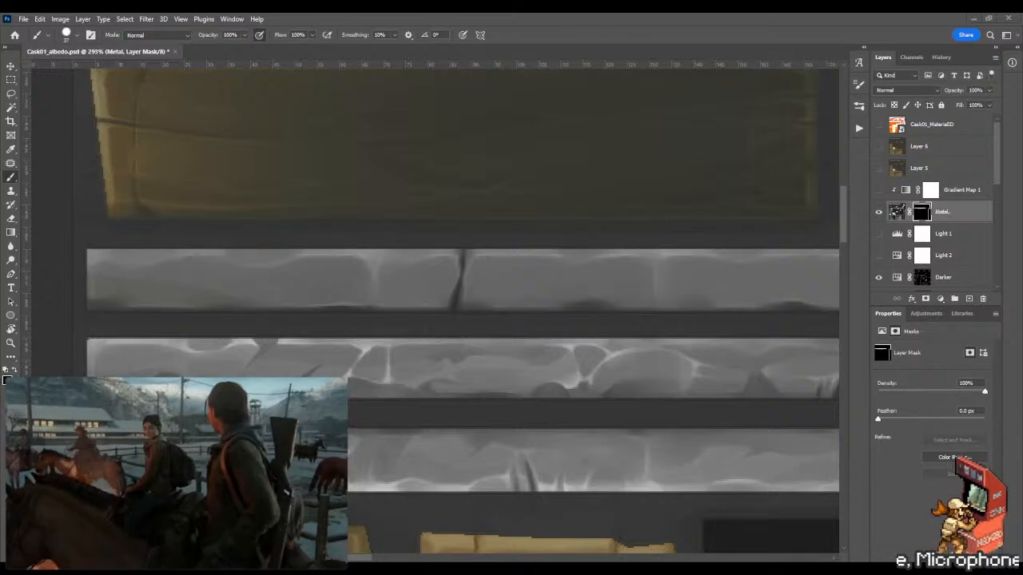
pyautogui.hotkey('ctrl', 'z')
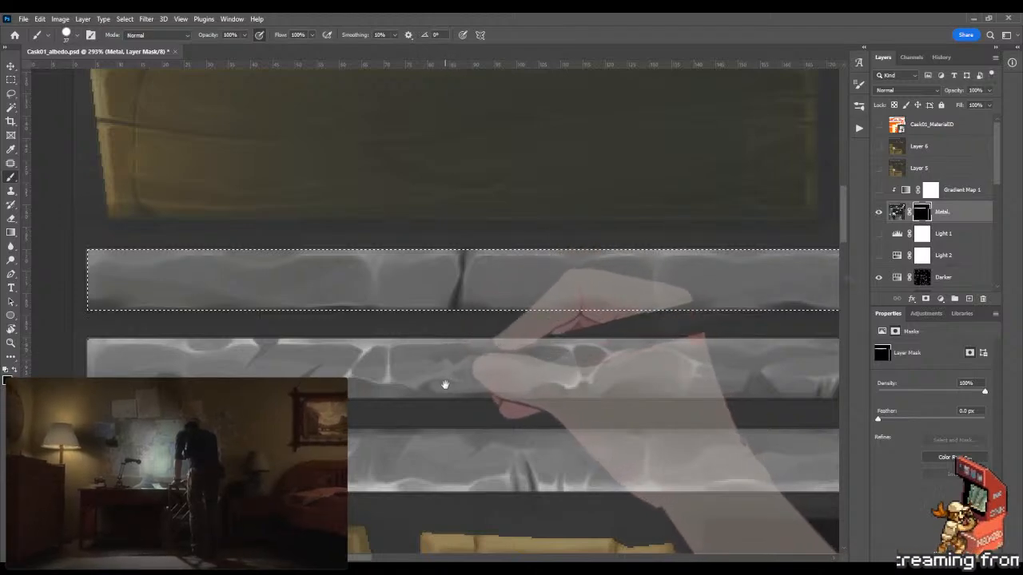
pyautogui.moveTo(530, 372); pyautogui.dragTo(434, 379)
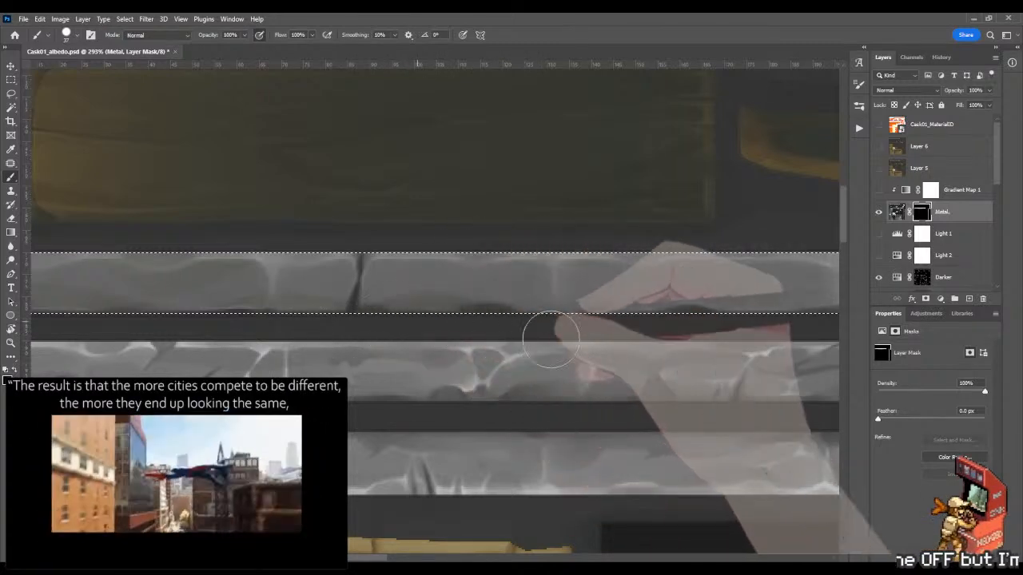
pyautogui.moveTo(517, 340); pyautogui.dragTo(381, 349)
pyautogui.moveTo(452, 360); pyautogui.dragTo(356, 373)
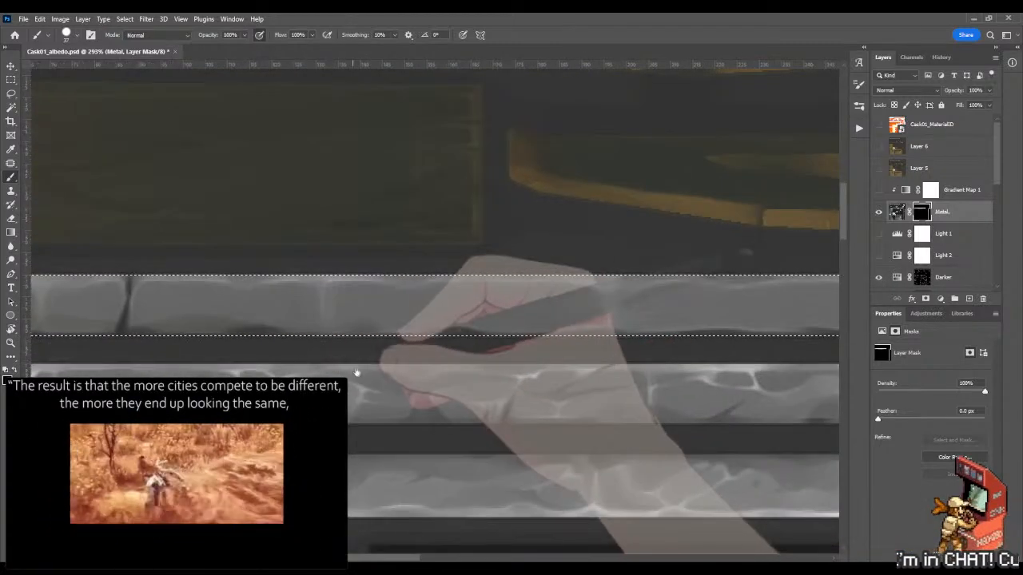
# Step: Brush soft black strokes onto the Metal layer mask inside the selected strip, to the right of its first crack, at varying brush sizes
pyautogui.click(317, 328)
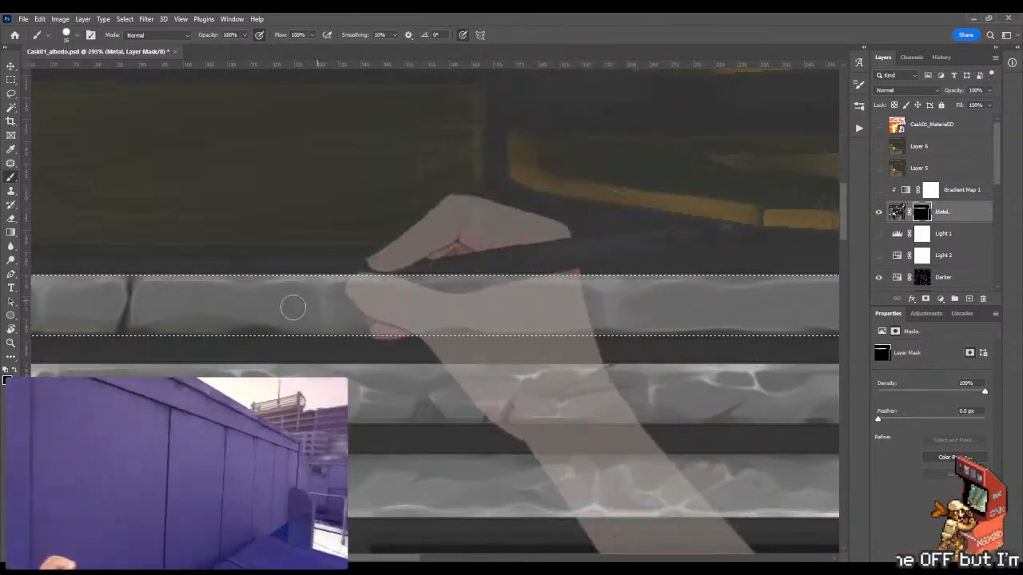
pyautogui.moveTo(279, 324); pyautogui.dragTo(299, 324)
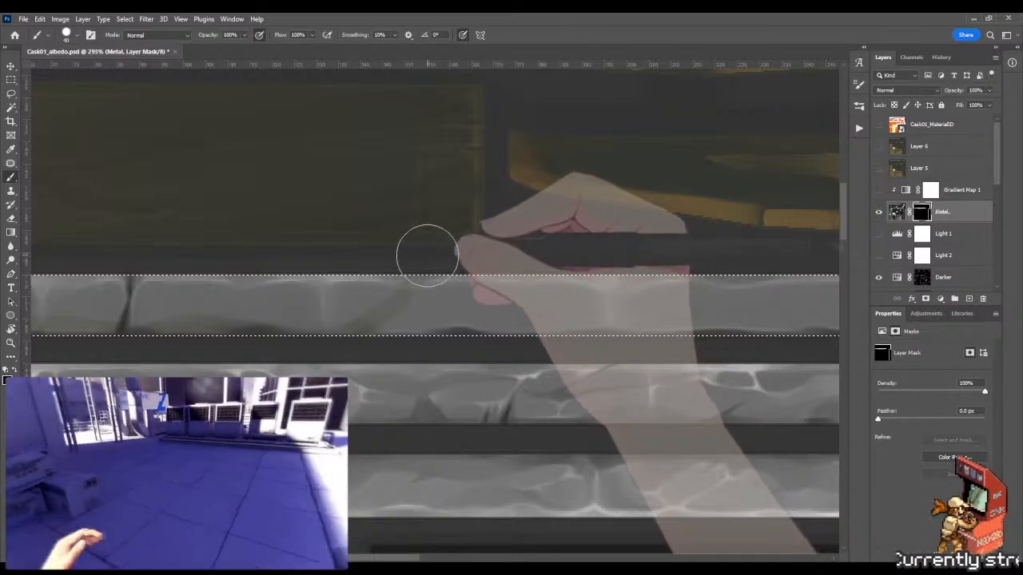
pyautogui.moveTo(375, 244)
pyautogui.mouseDown()
pyautogui.moveTo(408, 251)
pyautogui.moveTo(384, 239)
pyautogui.mouseUp()
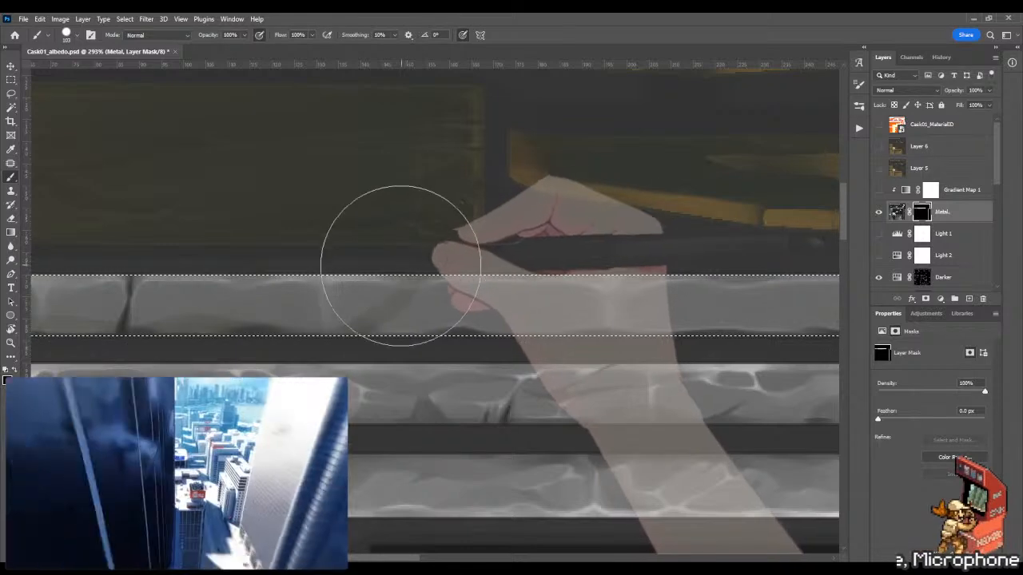
pyautogui.moveTo(389, 267)
pyautogui.mouseDown()
pyautogui.moveTo(346, 267)
pyautogui.moveTo(375, 276)
pyautogui.mouseUp()
pyautogui.click(463, 35)
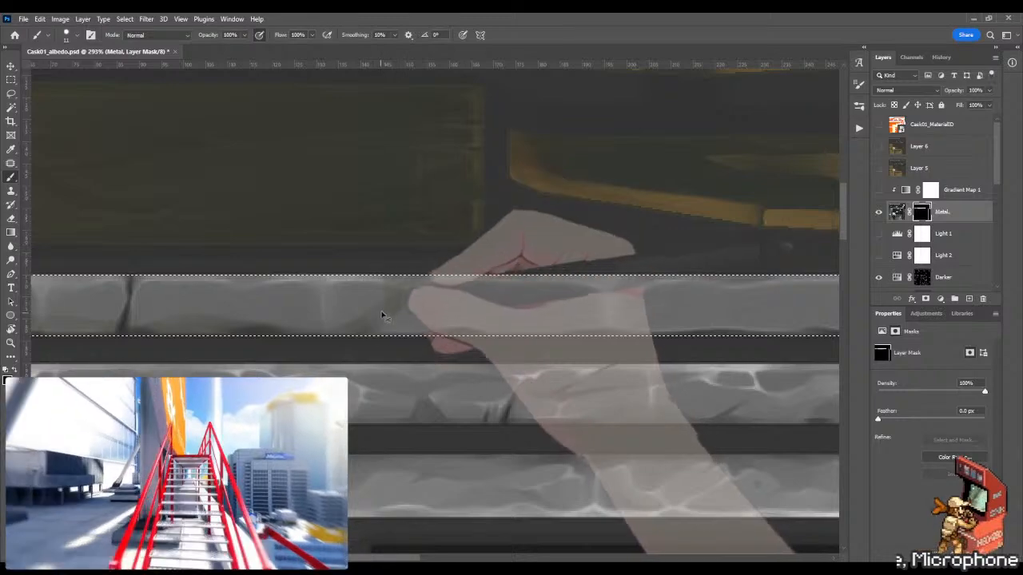
pyautogui.moveTo(436, 292)
pyautogui.mouseDown()
pyautogui.moveTo(360, 299)
pyautogui.moveTo(392, 298)
pyautogui.mouseUp()
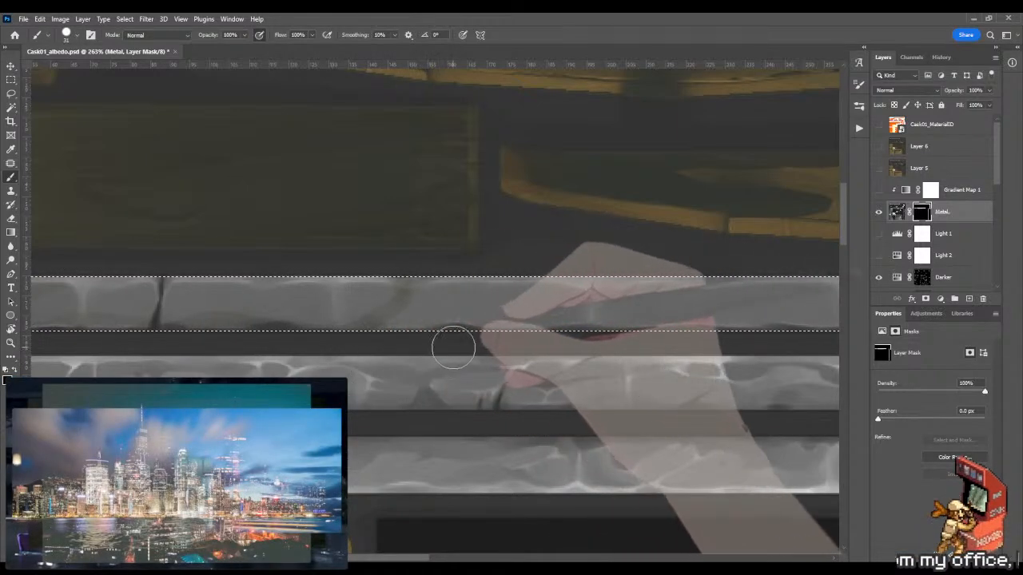
# Step: Continue the soft mask strokes along the upper and lower edges of the selected metal strip's middle section
pyautogui.moveTo(504, 358); pyautogui.dragTo(368, 352)
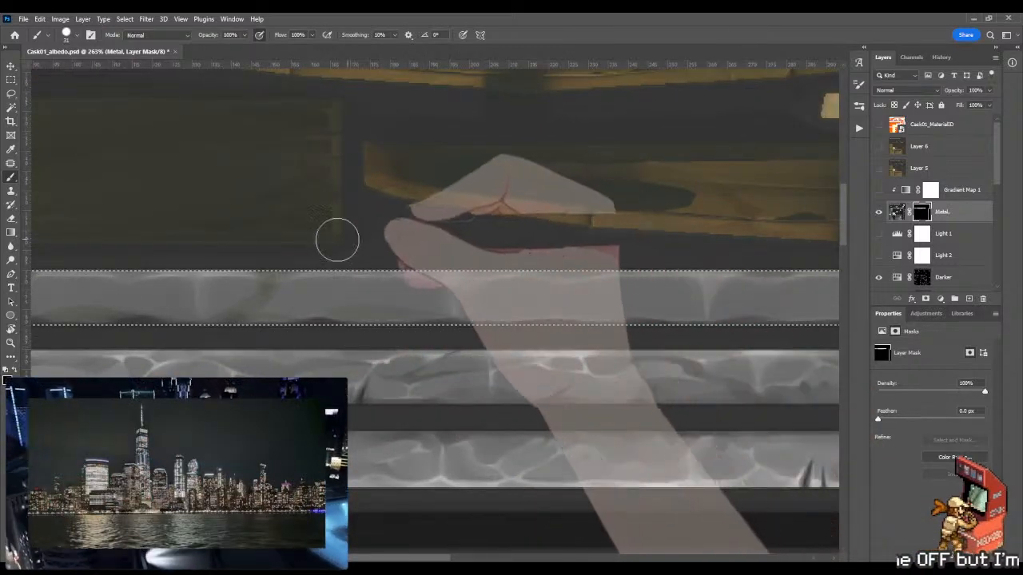
pyautogui.moveTo(556, 240); pyautogui.dragTo(450, 246)
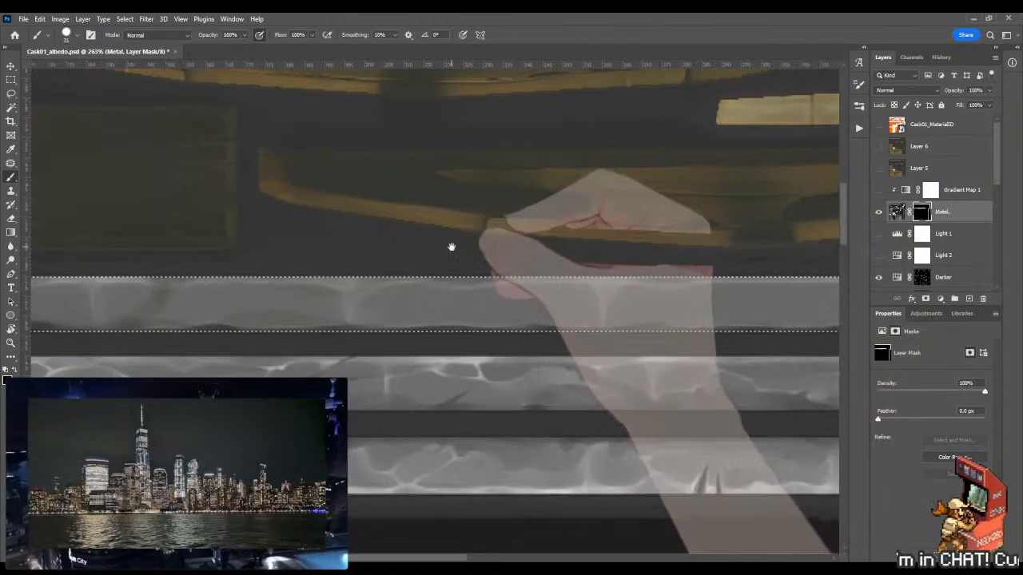
pyautogui.keyDown('alt'); pyautogui.moveTo(248, 260); pyautogui.dragTo(260, 259); pyautogui.keyUp('alt')
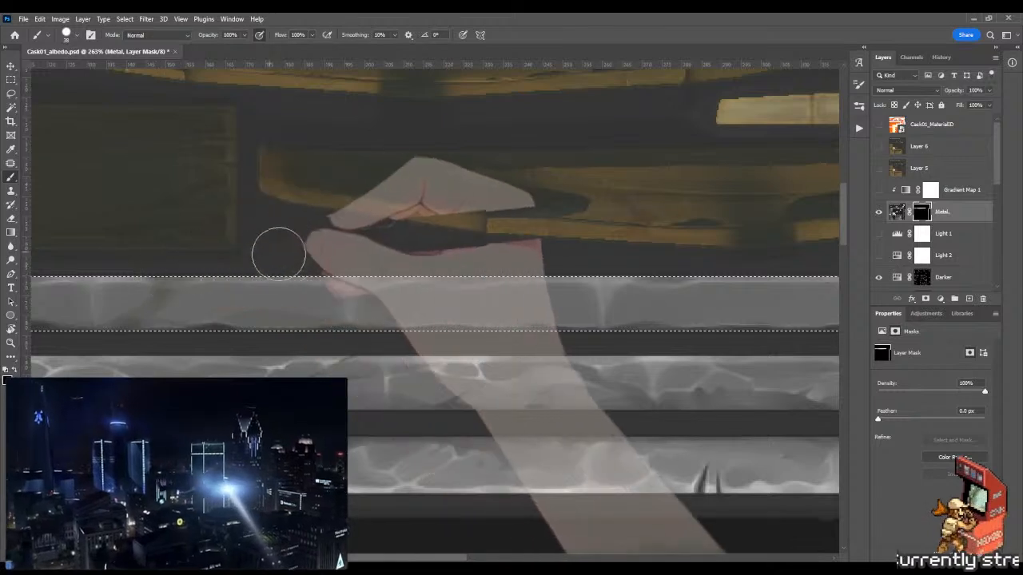
pyautogui.moveTo(591, 248); pyautogui.dragTo(384, 263)
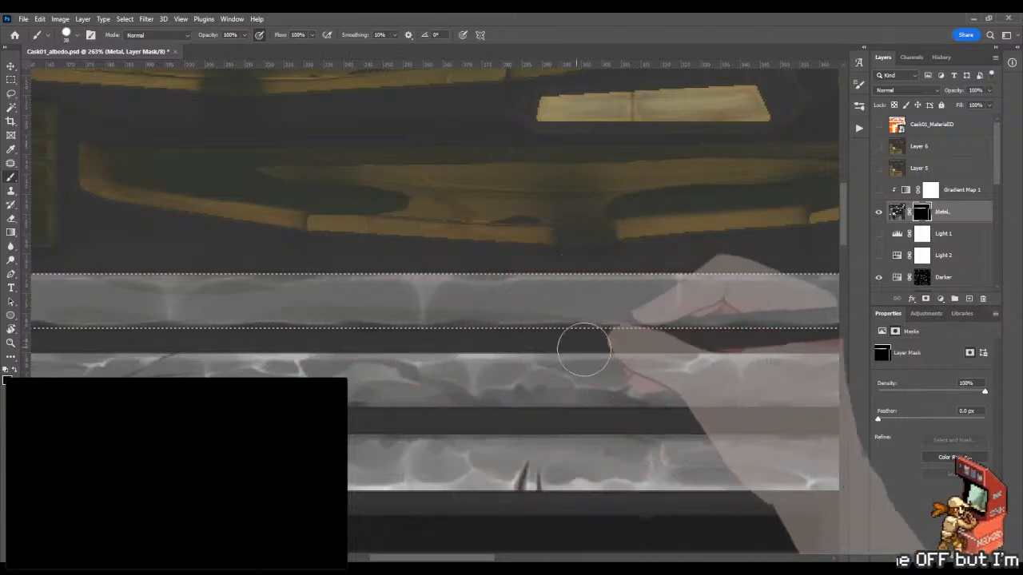
pyautogui.moveTo(628, 360); pyautogui.dragTo(365, 355)
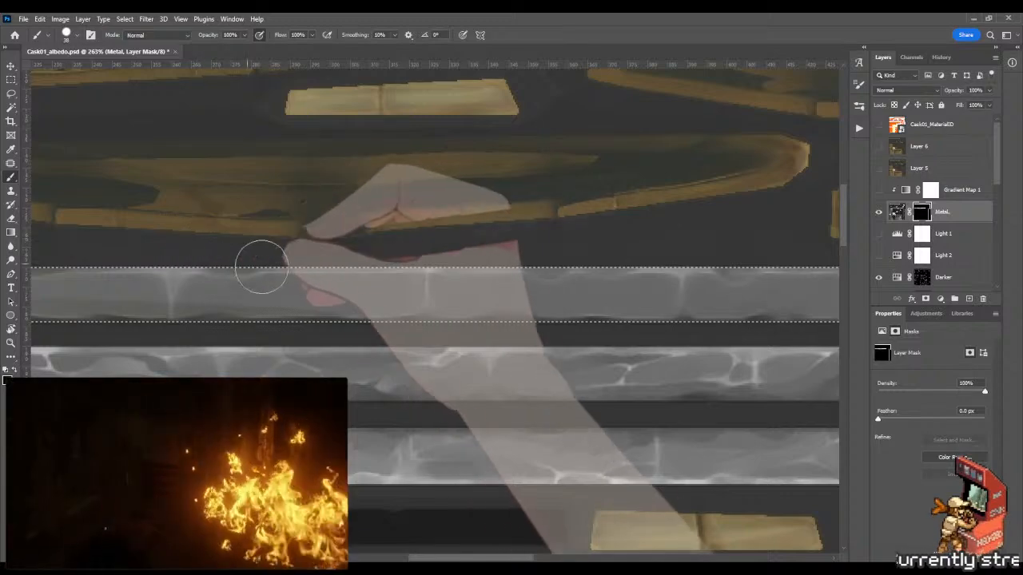
# Step: Carry the soft mask painting toward the right end of the selected metal strip, including the area around its diagonal crack
pyautogui.moveTo(562, 243)
pyautogui.mouseDown()
pyautogui.moveTo(482, 244)
pyautogui.moveTo(457, 263)
pyautogui.mouseUp()
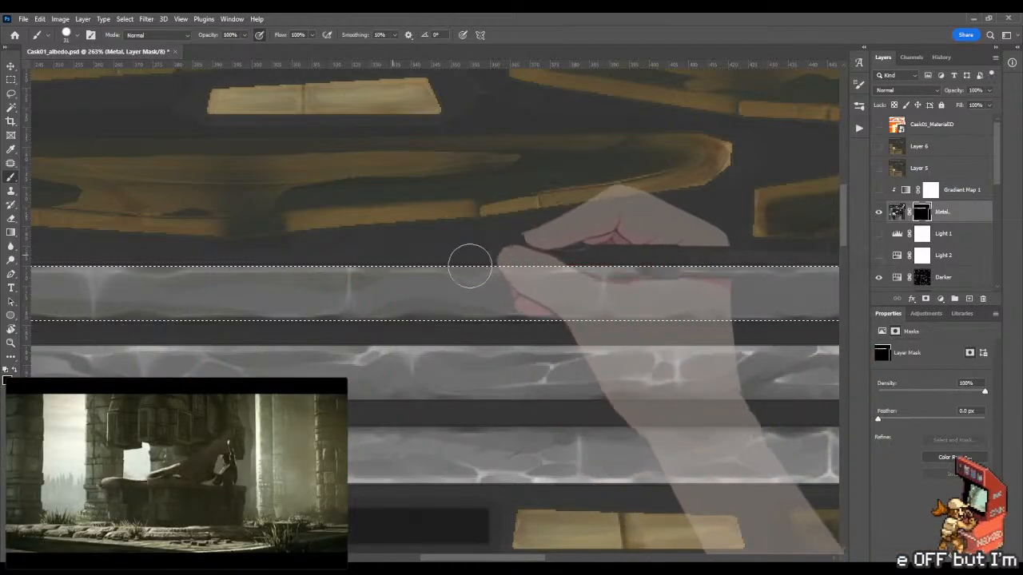
pyautogui.moveTo(614, 225); pyautogui.dragTo(415, 231)
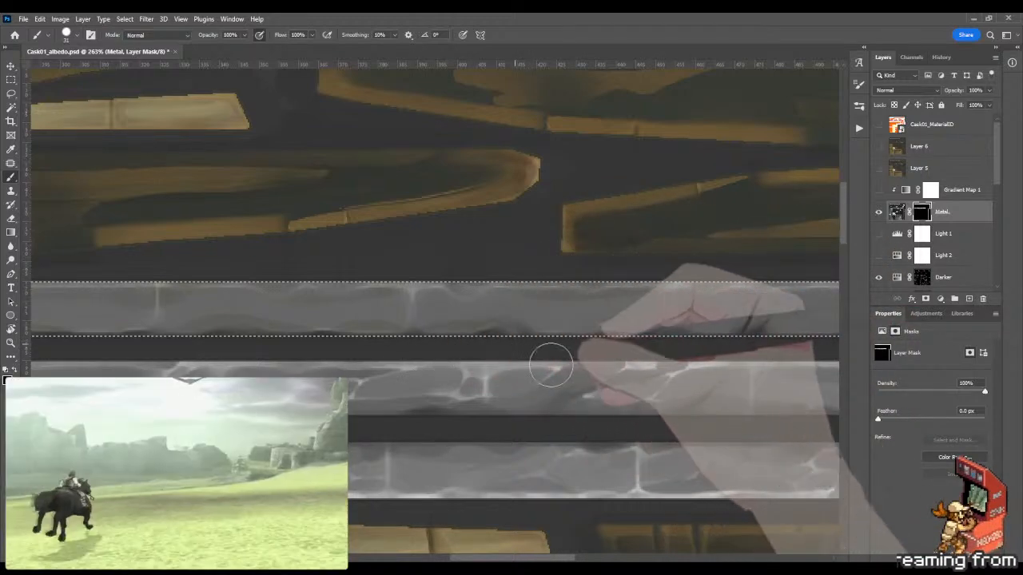
pyautogui.moveTo(630, 354); pyautogui.dragTo(406, 350)
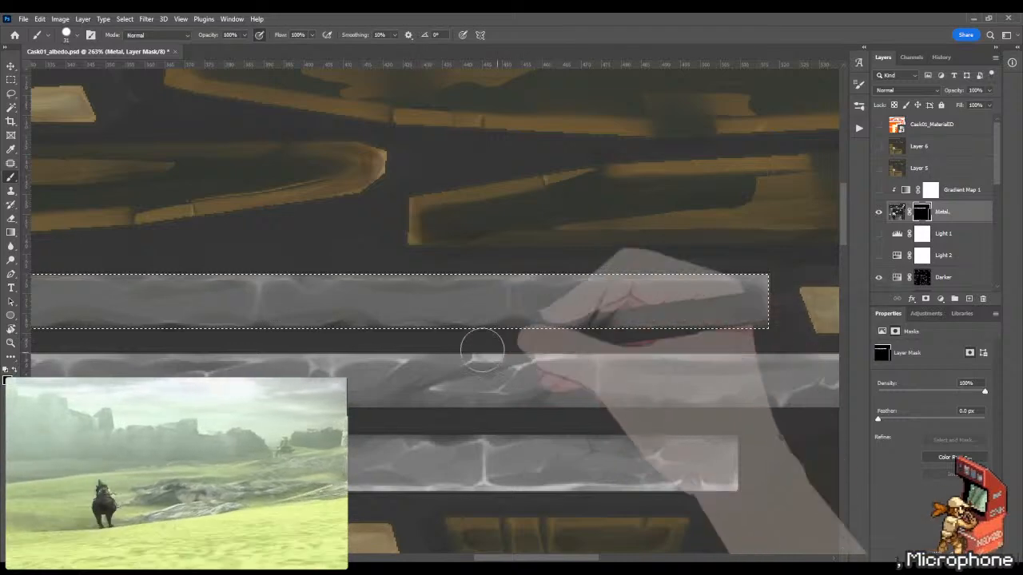
pyautogui.moveTo(568, 347); pyautogui.dragTo(472, 354)
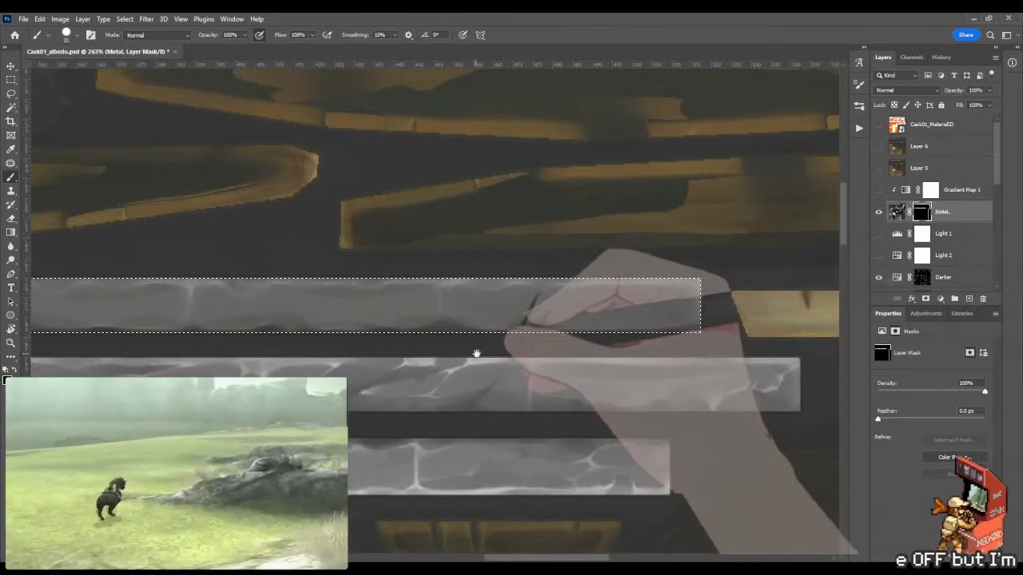
pyautogui.moveTo(536, 292); pyautogui.dragTo(521, 328)
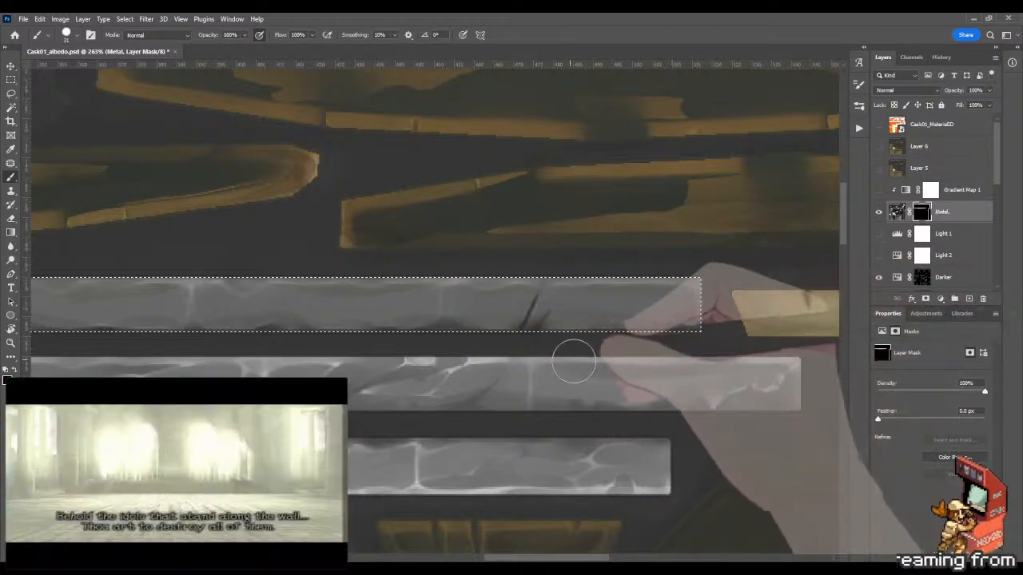
# Step: Check the masked strip at full-texture scale and at its left end with the selection outline off, and restore the outline
pyautogui.press('z')
pyautogui.moveTo(571, 359); pyautogui.dragTo(493, 364)
pyautogui.moveTo(295, 379); pyautogui.dragTo(472, 365)
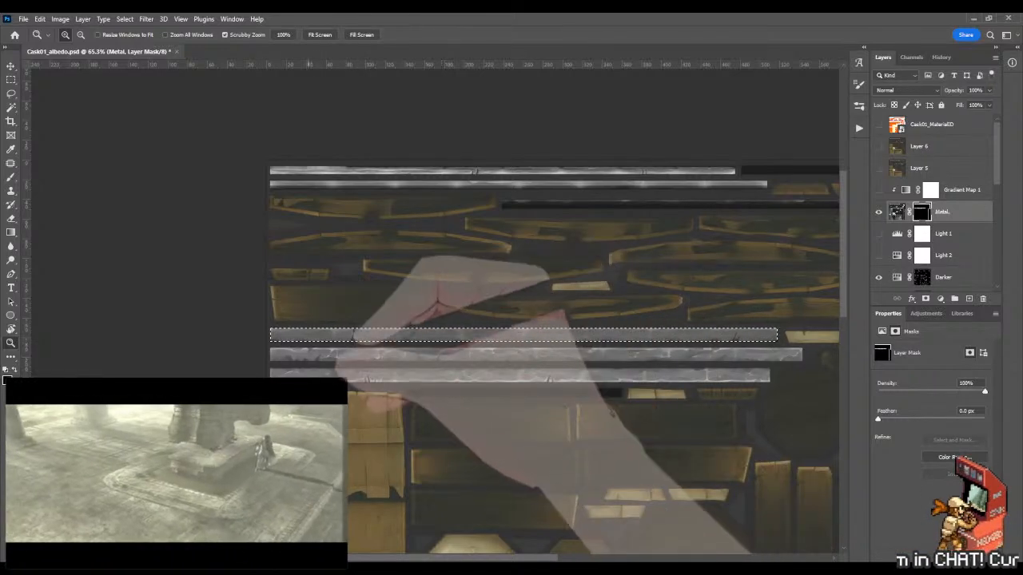
pyautogui.moveTo(301, 343); pyautogui.dragTo(382, 348)
pyautogui.press('b')
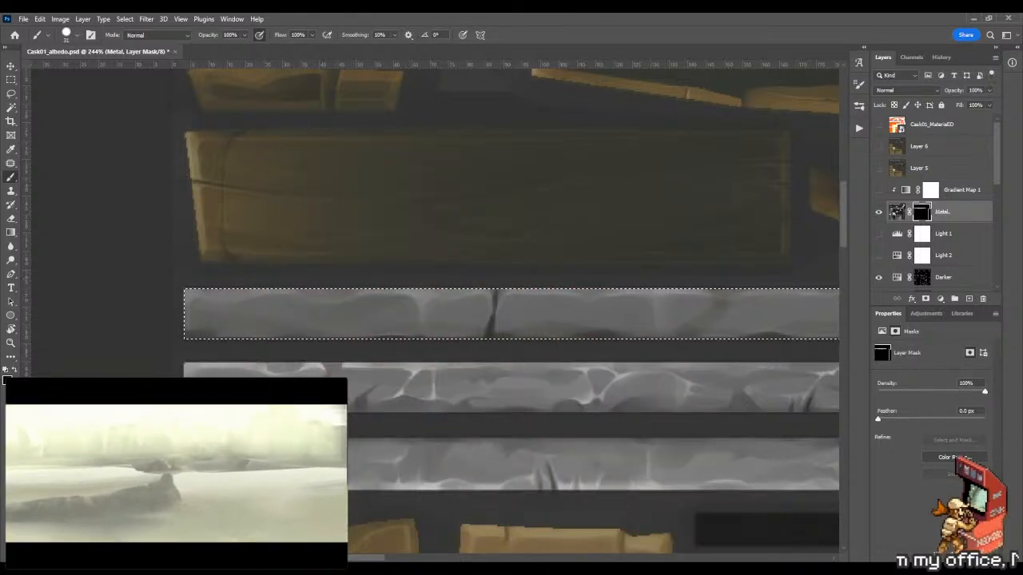
pyautogui.hotkey('ctrl', 'd')
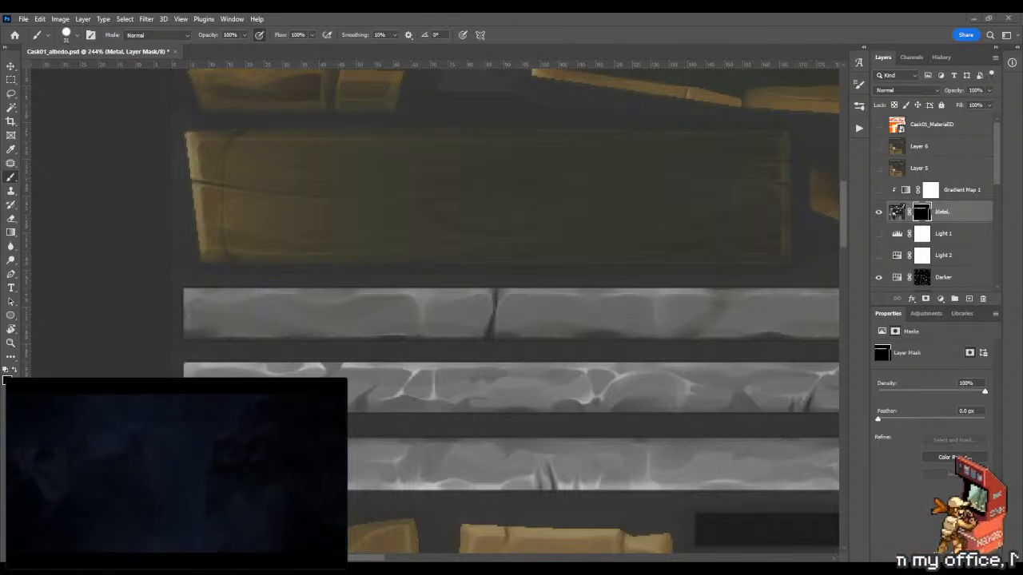
pyautogui.hotkey('ctrl', 'z')
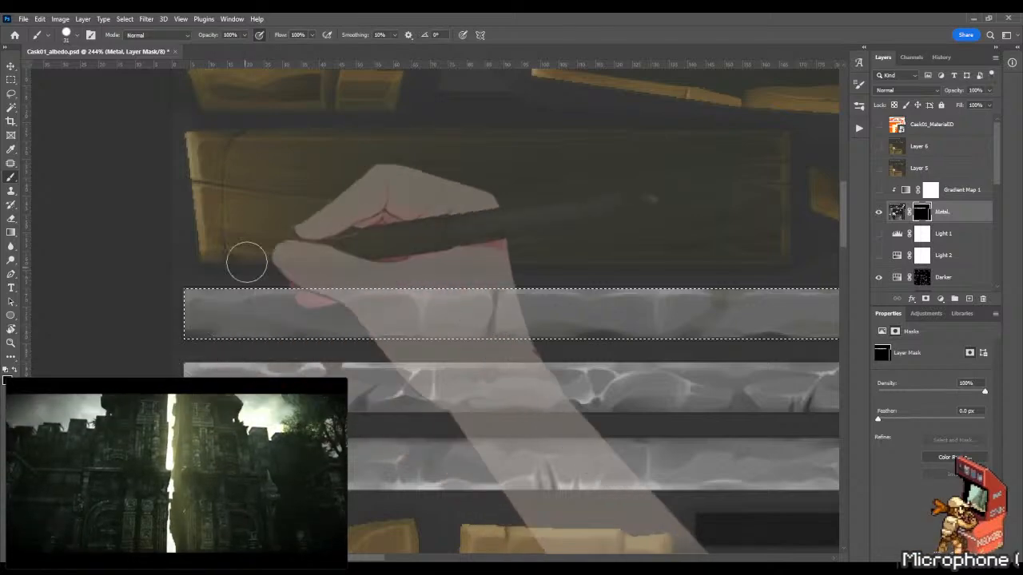
# Step: Examine the masked tone variation along the selected metal strip, from the cracked section through the middle and back to the left end
pyautogui.moveTo(497, 278); pyautogui.dragTo(244, 263)
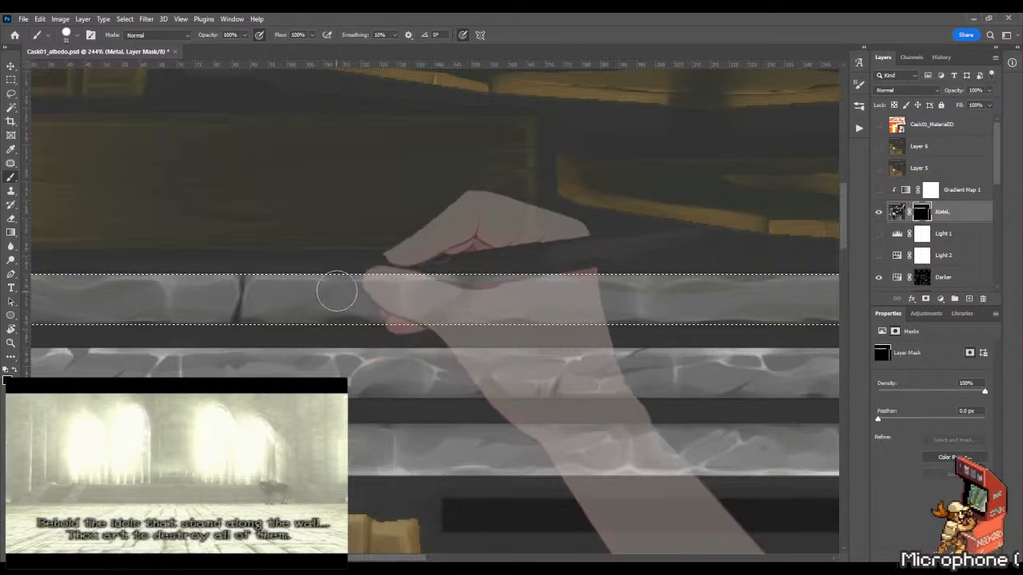
pyautogui.scroll(5, 320, 313)
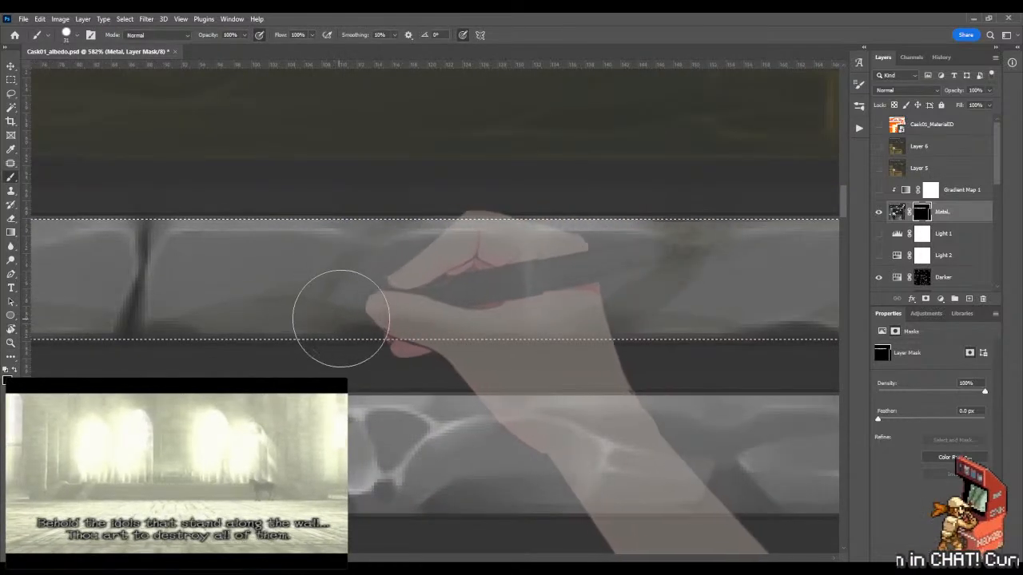
pyautogui.press('z')
pyautogui.moveTo(387, 293); pyautogui.dragTo(131, 313)
pyautogui.moveTo(575, 282)
pyautogui.mouseDown()
pyautogui.moveTo(346, 298)
pyautogui.moveTo(431, 300)
pyautogui.mouseUp()
pyautogui.press('b')
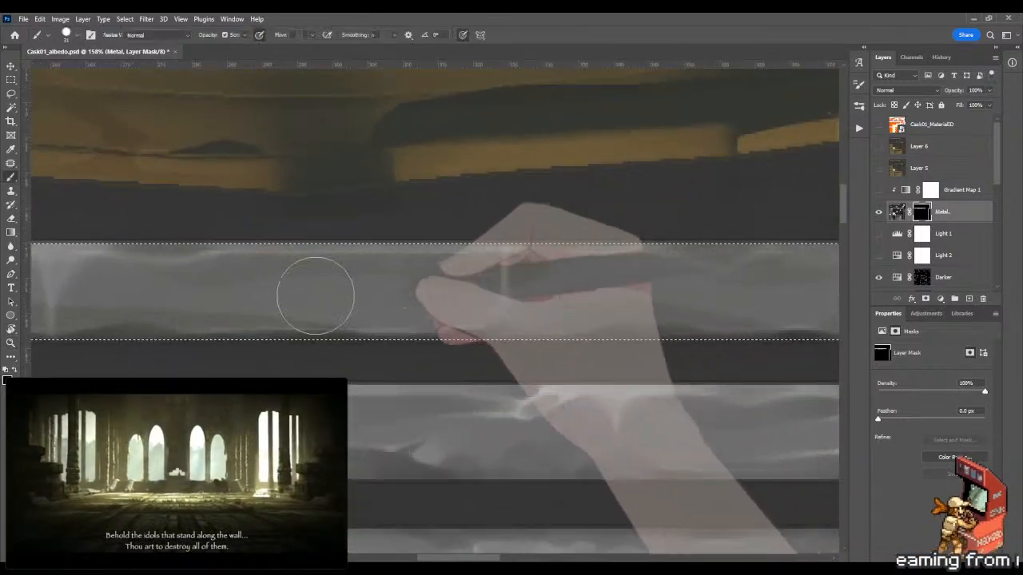
pyautogui.moveTo(353, 277)
pyautogui.mouseDown()
pyautogui.moveTo(249, 289)
pyautogui.moveTo(471, 327)
pyautogui.mouseUp()
pyautogui.moveTo(273, 337); pyautogui.dragTo(472, 333)
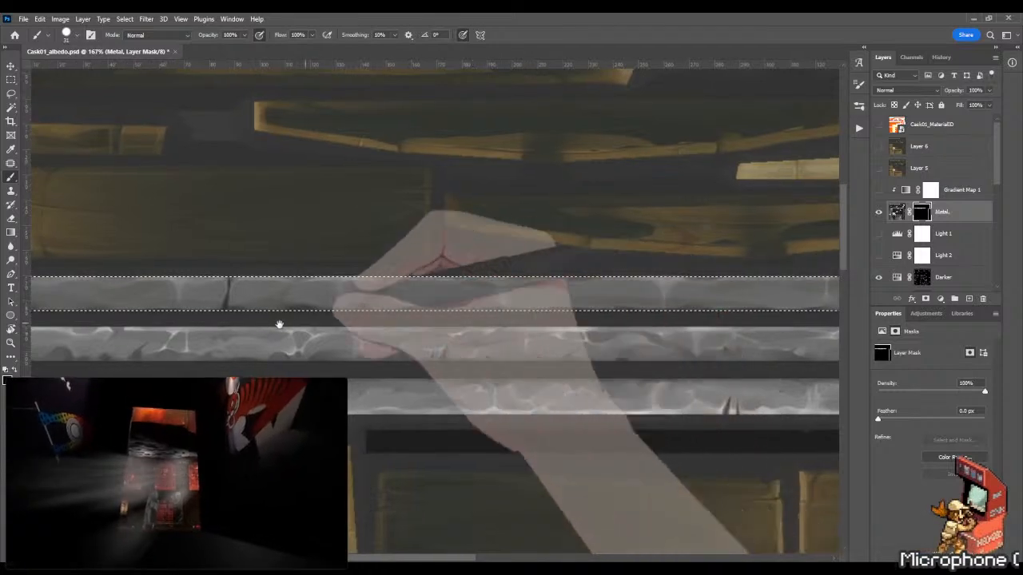
pyautogui.moveTo(278, 326); pyautogui.dragTo(500, 339)
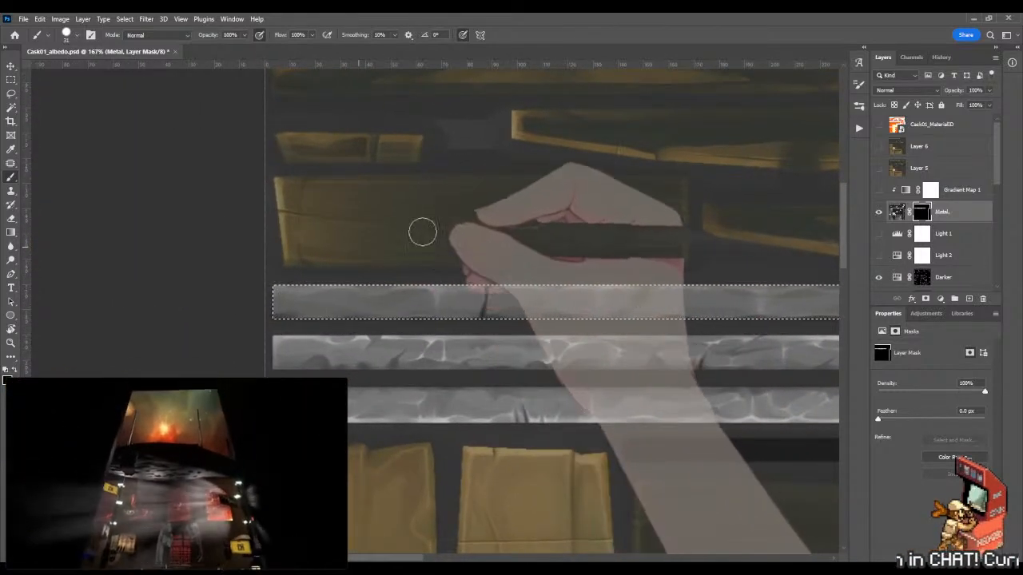
pyautogui.scroll(6, 332, 326)
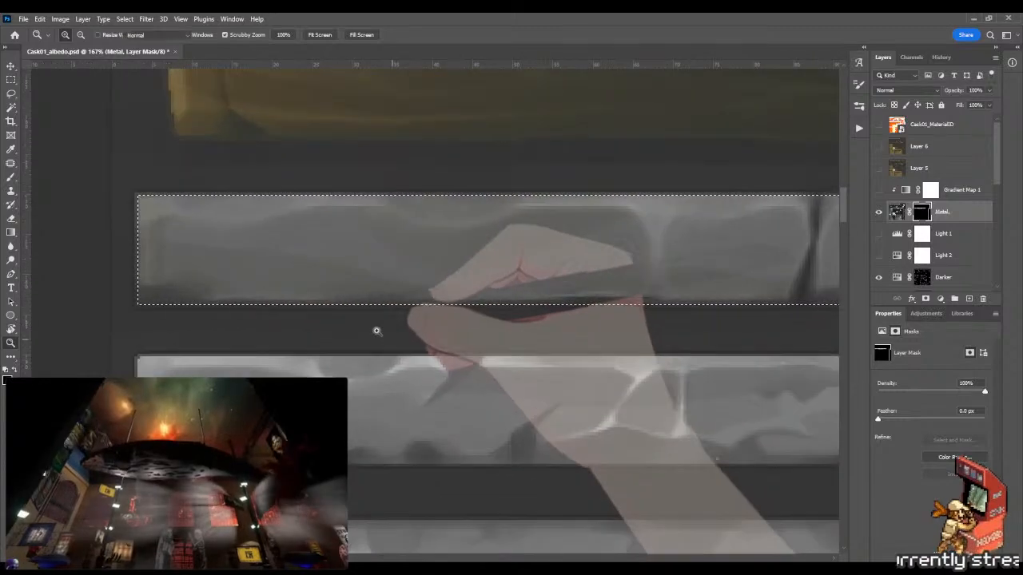
# Step: Undo the latest mask strokes at the left end of the selected metal strip
pyautogui.moveTo(171, 290)
pyautogui.mouseDown()
pyautogui.moveTo(155, 292)
pyautogui.moveTo(240, 274)
pyautogui.moveTo(336, 315)
pyautogui.mouseUp()
pyautogui.hotkey('ctrl', 'z')
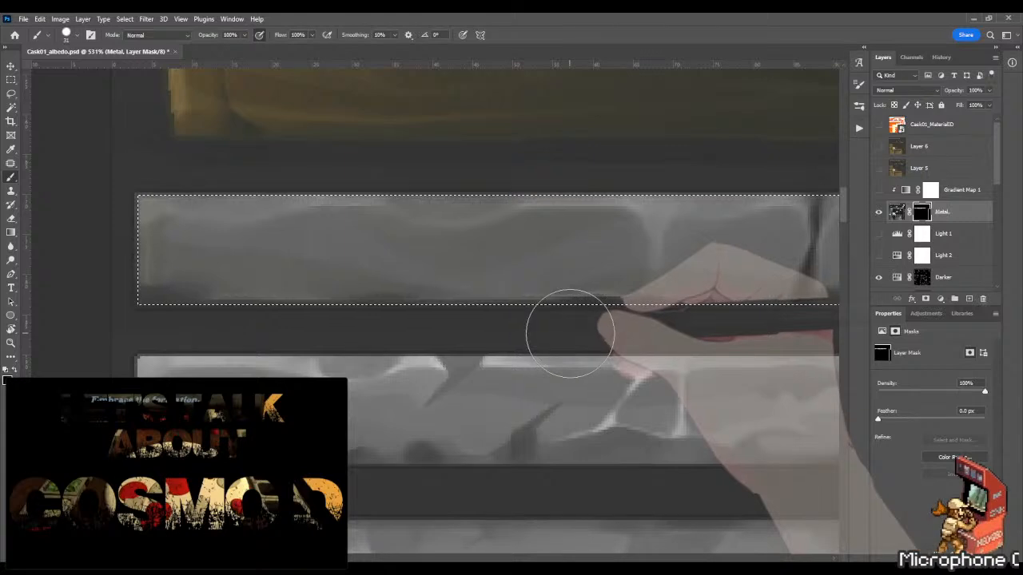
pyautogui.hotkey('ctrl', 'z')
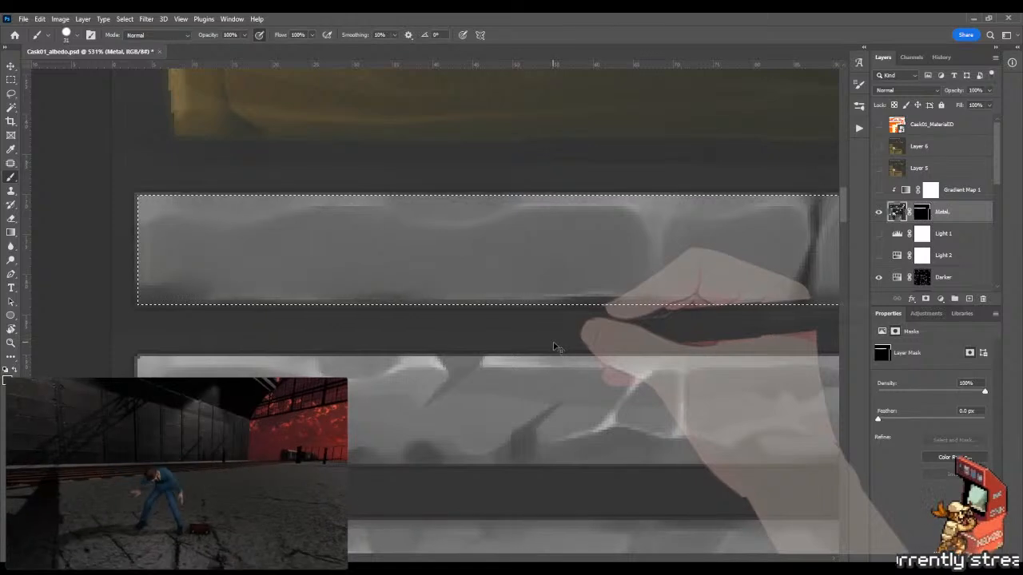
# Step: Brush shading directly onto the Metal layer's artwork along the lower edge at the selected strip's left end
pyautogui.press('z')
pyautogui.moveTo(559, 331)
pyautogui.mouseDown()
pyautogui.moveTo(367, 323)
pyautogui.moveTo(477, 316)
pyautogui.mouseUp()
pyautogui.press('b')
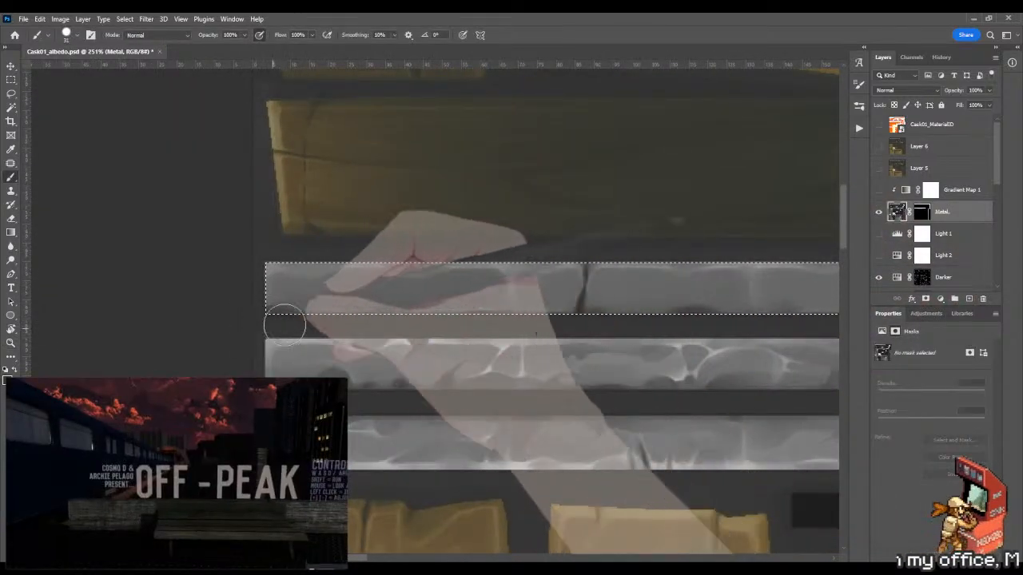
pyautogui.press('z')
pyautogui.moveTo(425, 342); pyautogui.dragTo(348, 350)
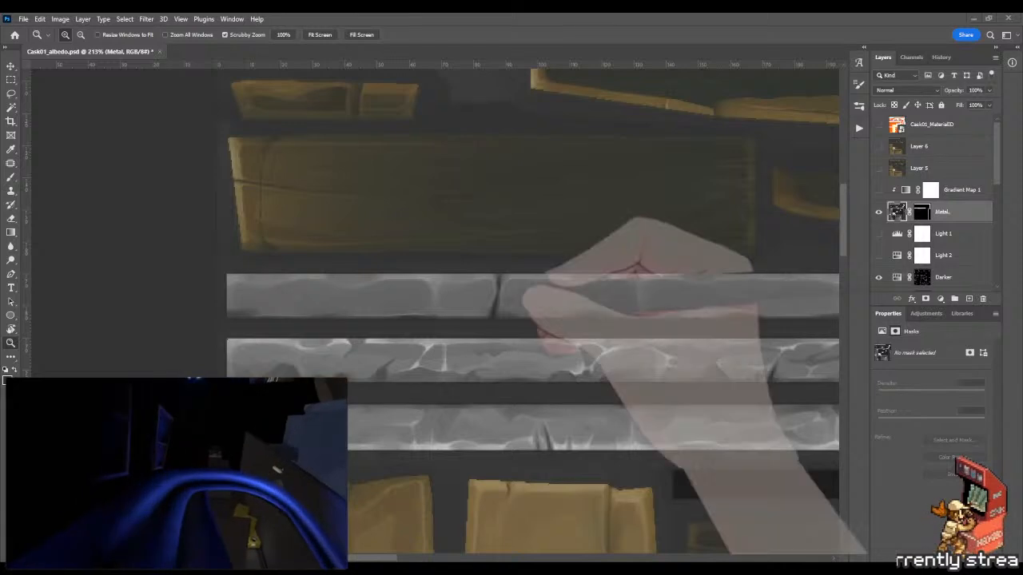
pyautogui.click(501, 317)
pyautogui.press('b')
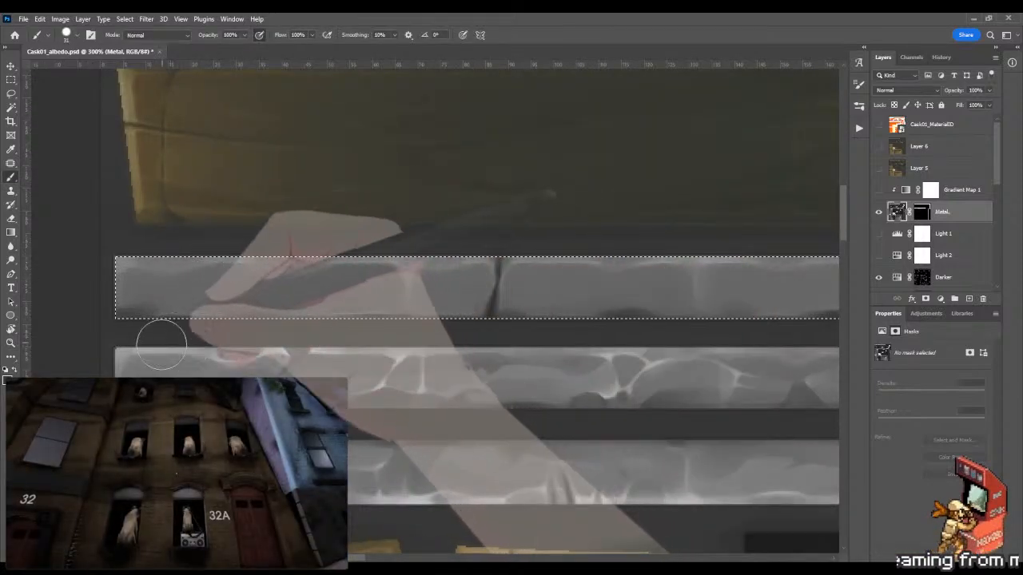
pyautogui.moveTo(150, 340); pyautogui.dragTo(190, 315)
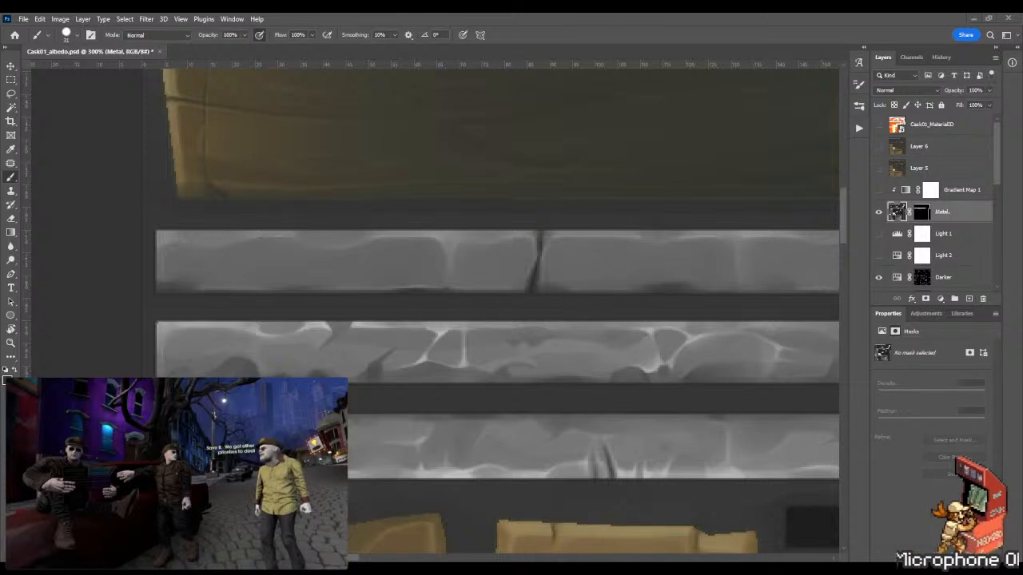
# Step: Restore the selection outline and brush darker shading along the lower part of the selected metal strip's left end
pyautogui.hotkey('ctrl', 'h')
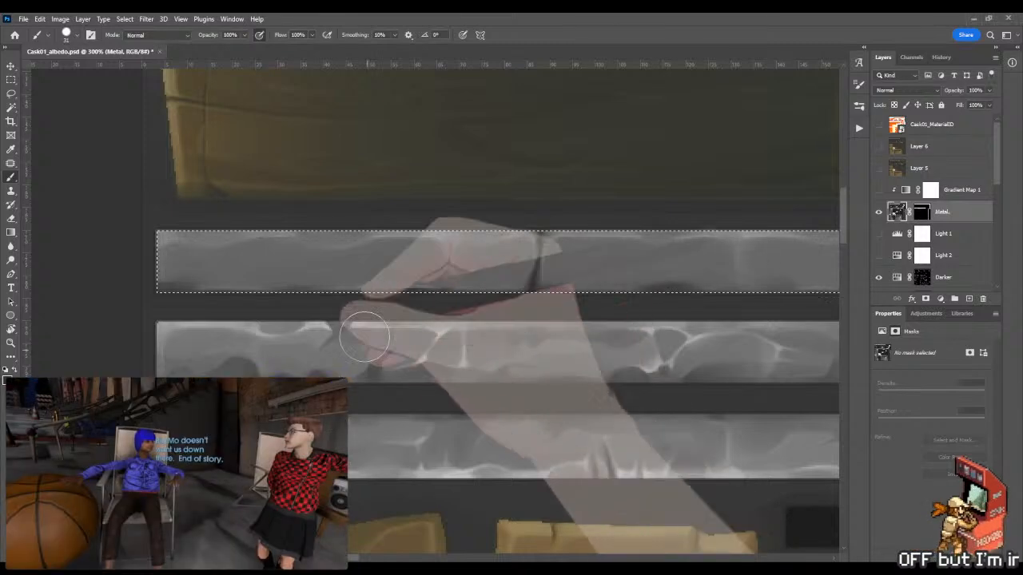
pyautogui.moveTo(135, 263)
pyautogui.mouseDown()
pyautogui.moveTo(183, 296)
pyautogui.moveTo(311, 299)
pyautogui.mouseUp()
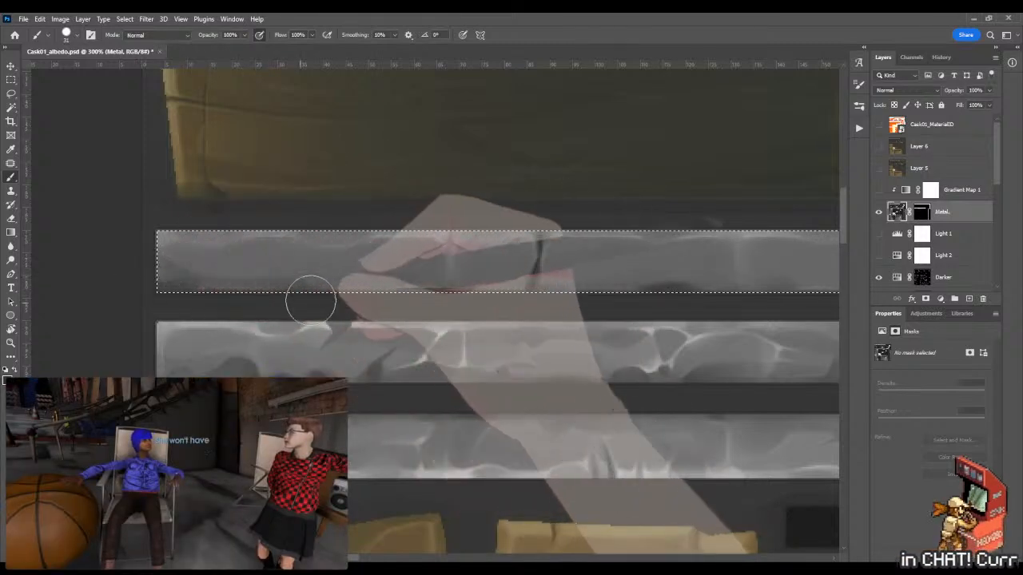
pyautogui.moveTo(109, 276); pyautogui.dragTo(450, 301)
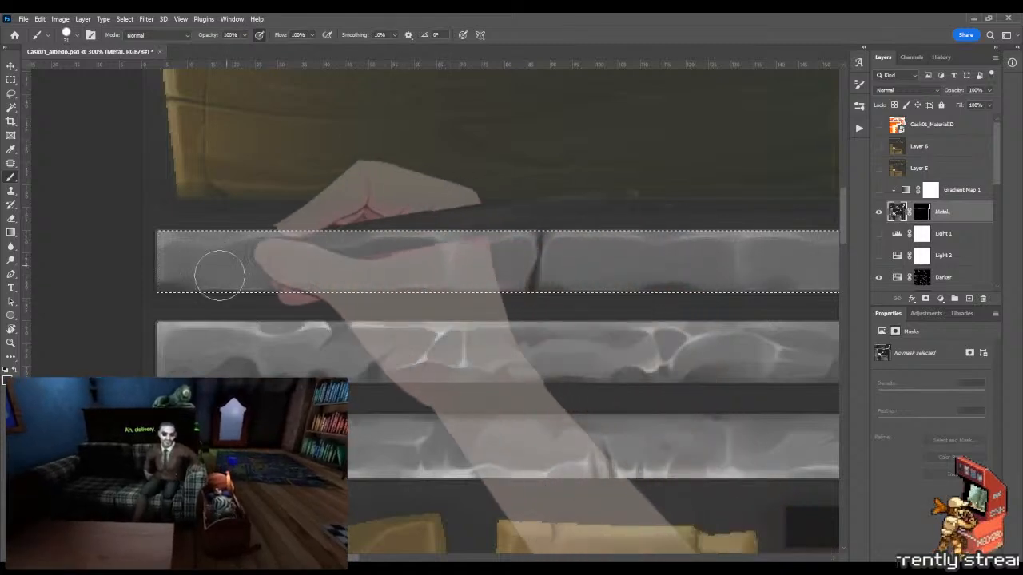
pyautogui.moveTo(186, 285)
pyautogui.mouseDown()
pyautogui.moveTo(177, 289)
pyautogui.moveTo(213, 287)
pyautogui.moveTo(169, 281)
pyautogui.mouseUp()
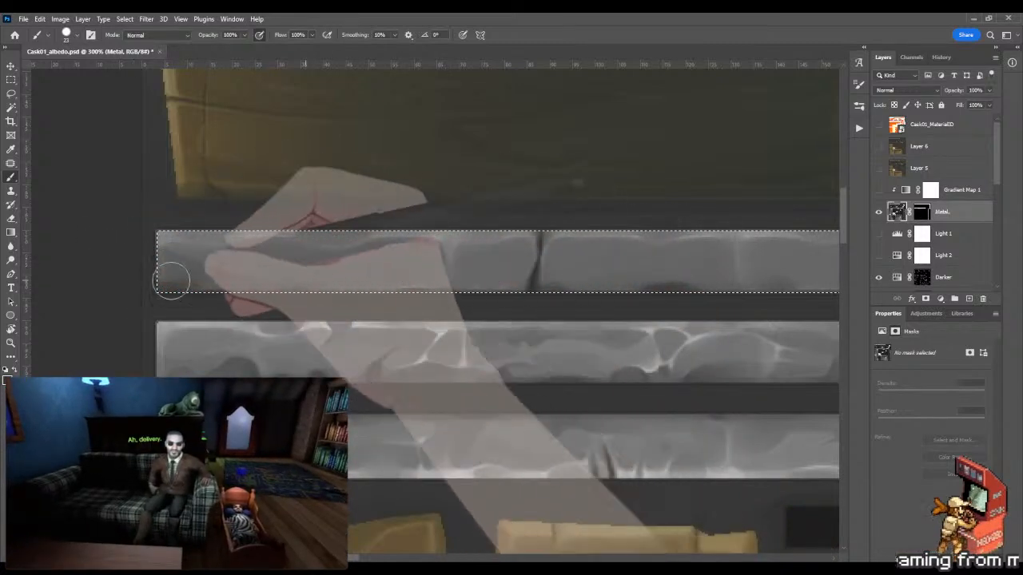
pyautogui.moveTo(85, 265)
pyautogui.mouseDown()
pyautogui.moveTo(181, 273)
pyautogui.moveTo(283, 300)
pyautogui.mouseUp()
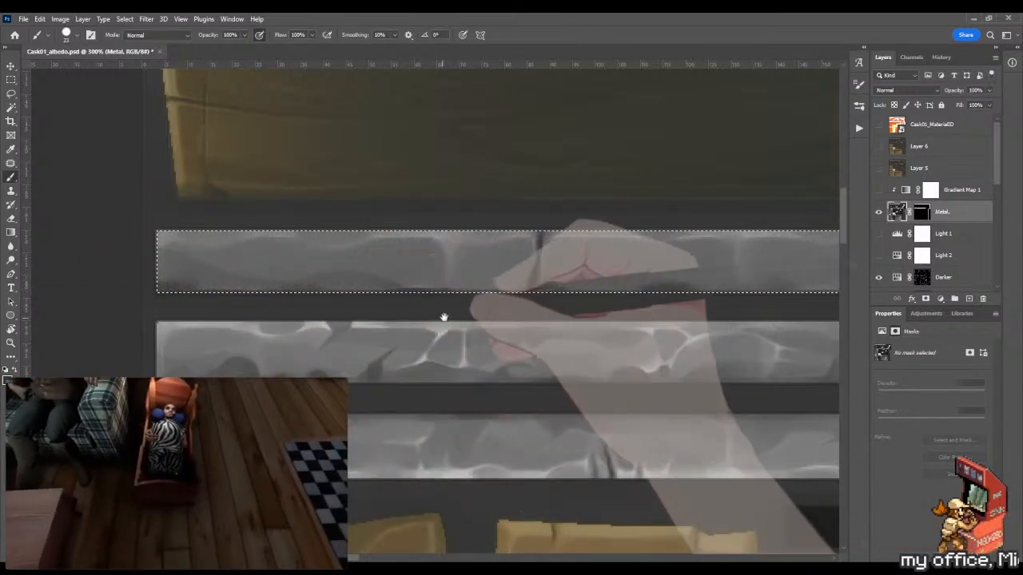
# Step: Enlarge the brush and paint soft darker tone patches on the selected strip's stretch just right of the crack
pyautogui.moveTo(445, 313); pyautogui.dragTo(259, 315)
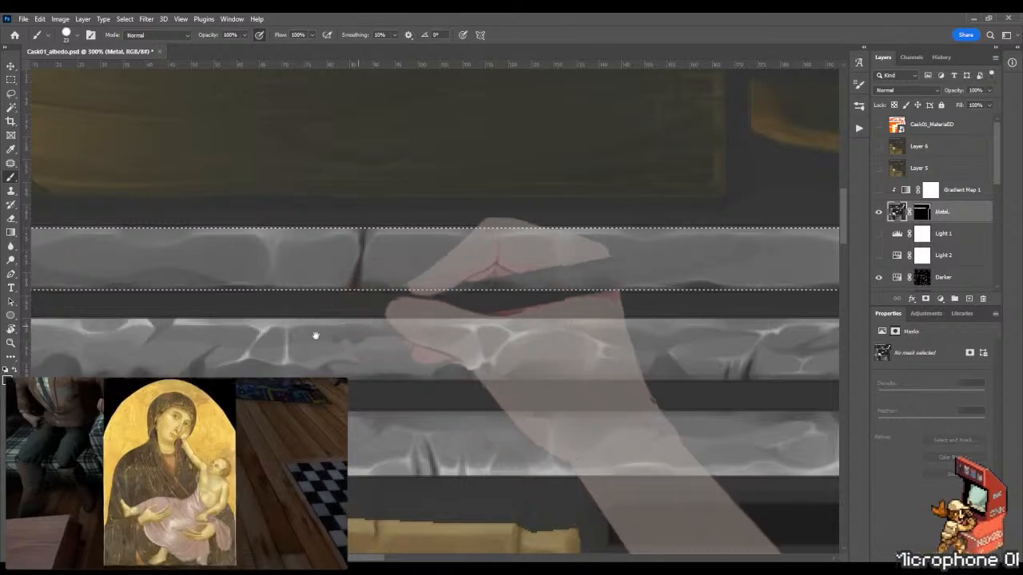
pyautogui.moveTo(314, 338); pyautogui.dragTo(210, 343)
pyautogui.moveTo(84, 314)
pyautogui.mouseDown()
pyautogui.moveTo(298, 324)
pyautogui.moveTo(409, 314)
pyautogui.moveTo(485, 336)
pyautogui.mouseUp()
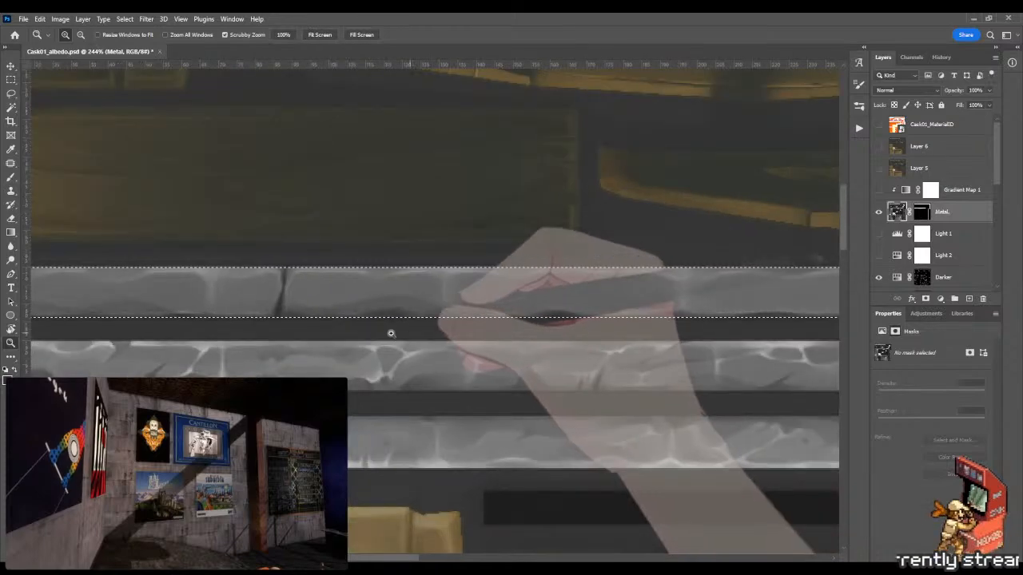
pyautogui.scroll(-3, 388, 336)
pyautogui.press(']')
pyautogui.press(']')
pyautogui.press(']')
pyautogui.press(']')
pyautogui.press(']')
pyautogui.press(']')
pyautogui.press(']')
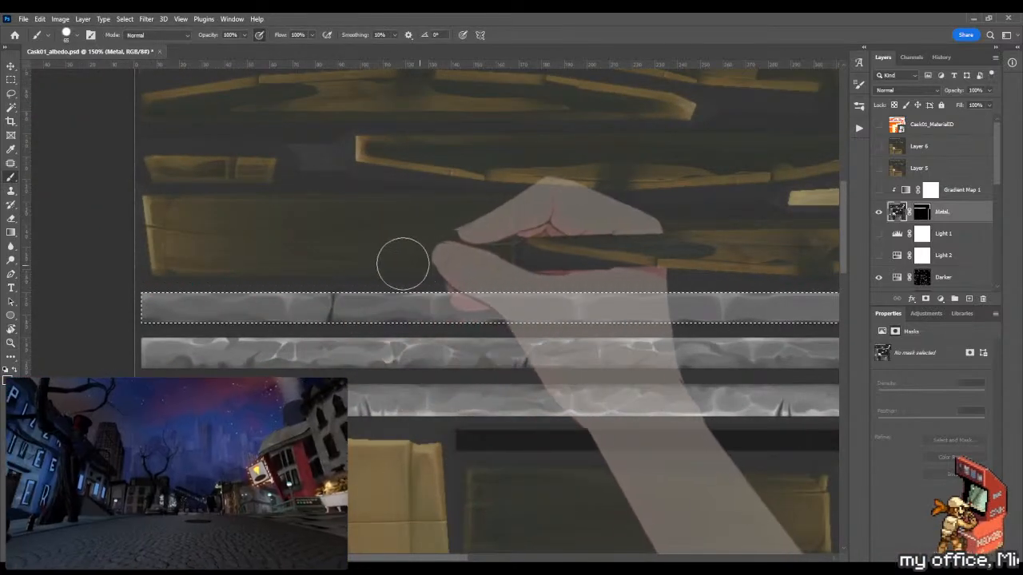
pyautogui.moveTo(410, 271); pyautogui.dragTo(345, 275)
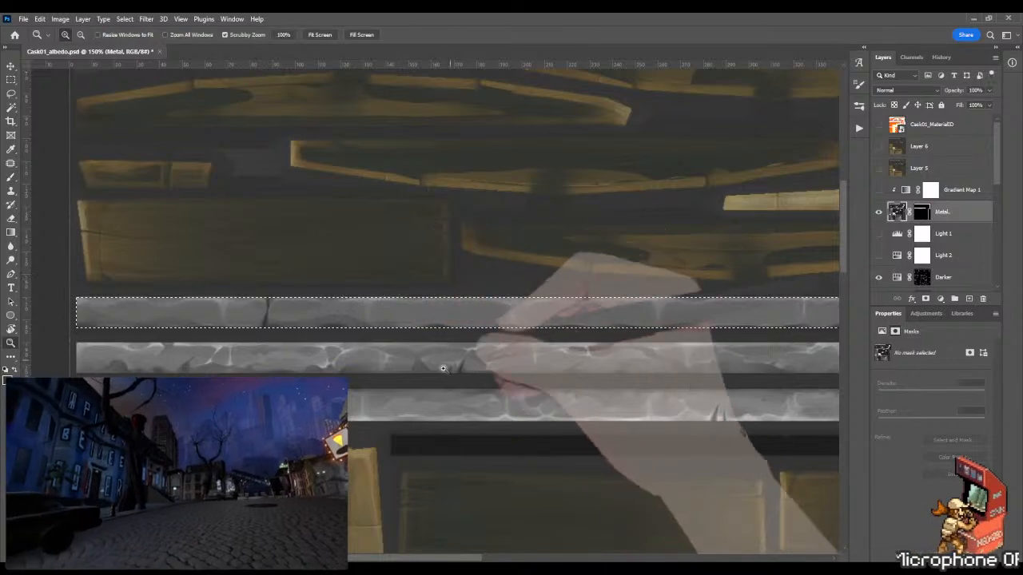
pyautogui.scroll(3, 363, 279)
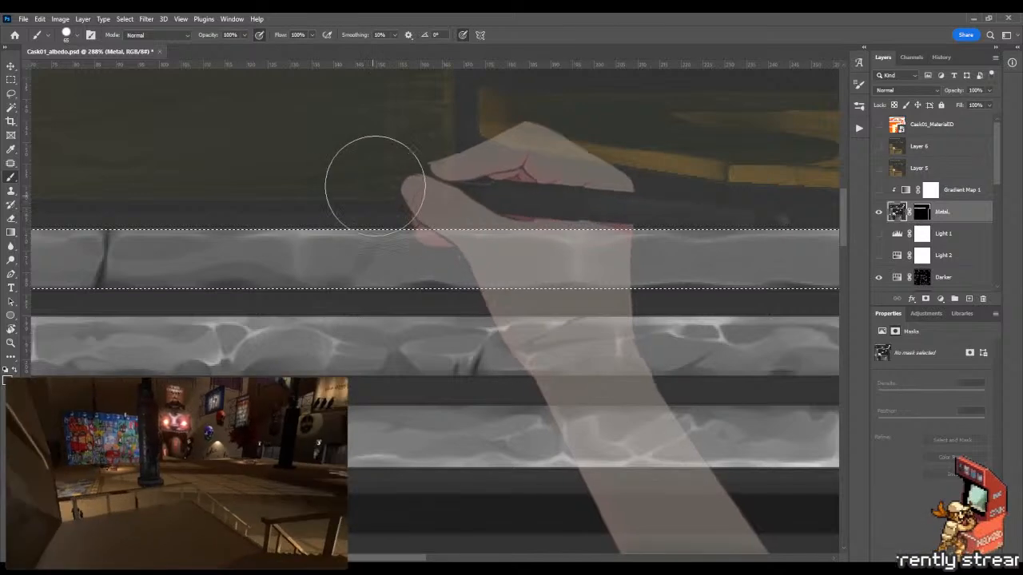
pyautogui.moveTo(372, 184); pyautogui.dragTo(395, 189)
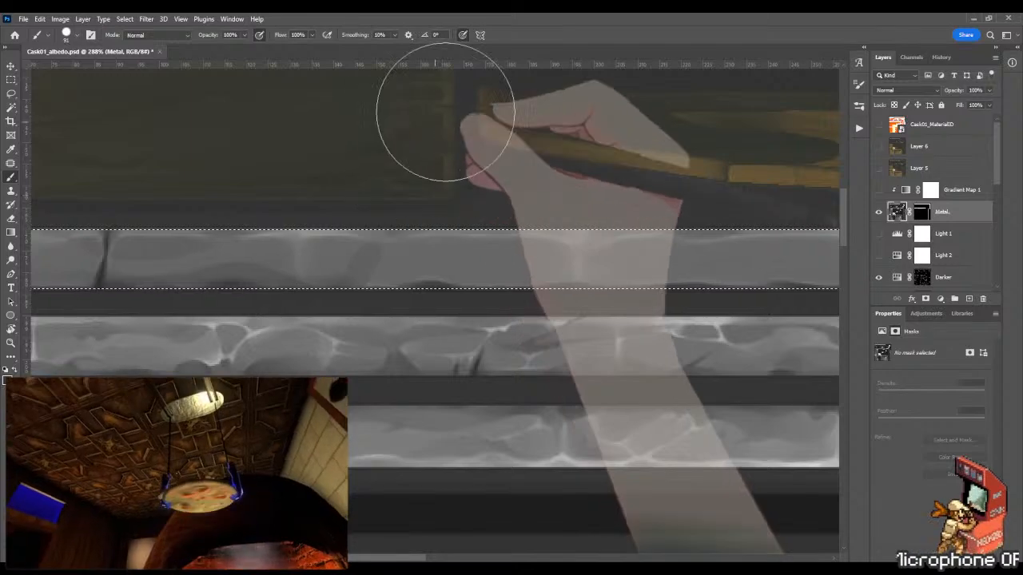
pyautogui.click(304, 195)
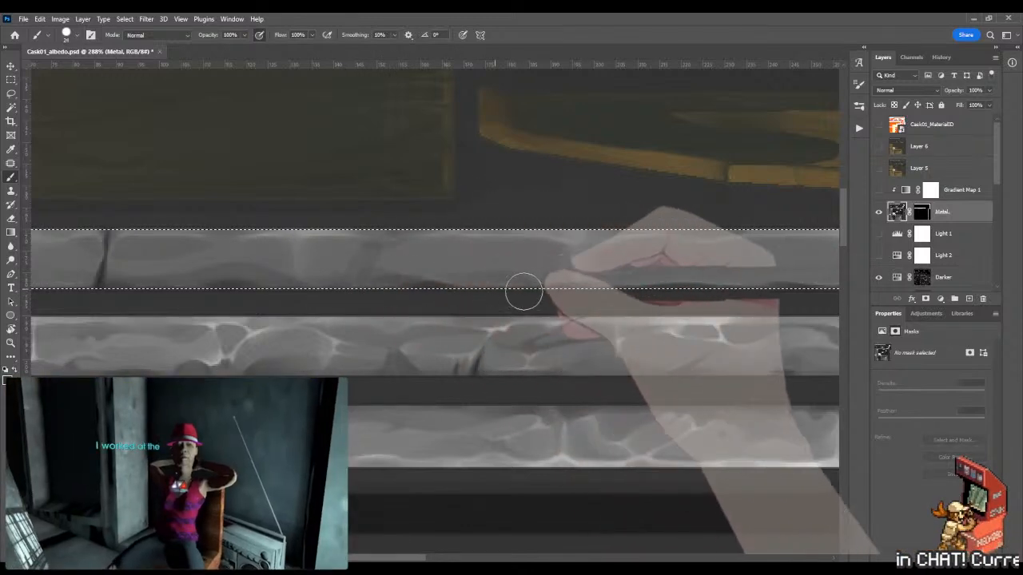
# Step: Brush dark, uneven shading along the selected strip's lower edge from its middle toward the right end, with the selection outline shown
pyautogui.moveTo(554, 318); pyautogui.dragTo(330, 328)
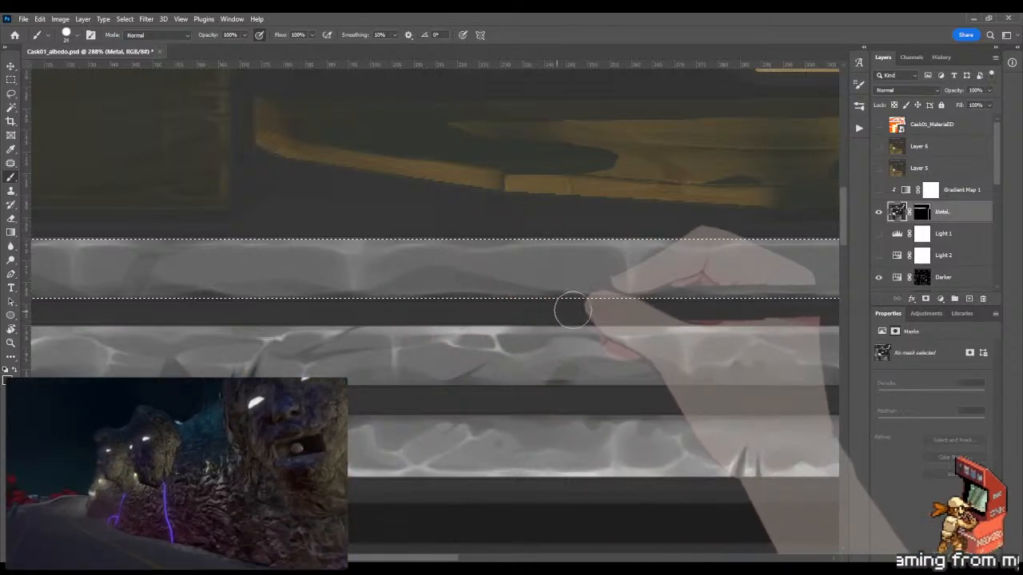
pyautogui.moveTo(650, 308); pyautogui.dragTo(397, 301)
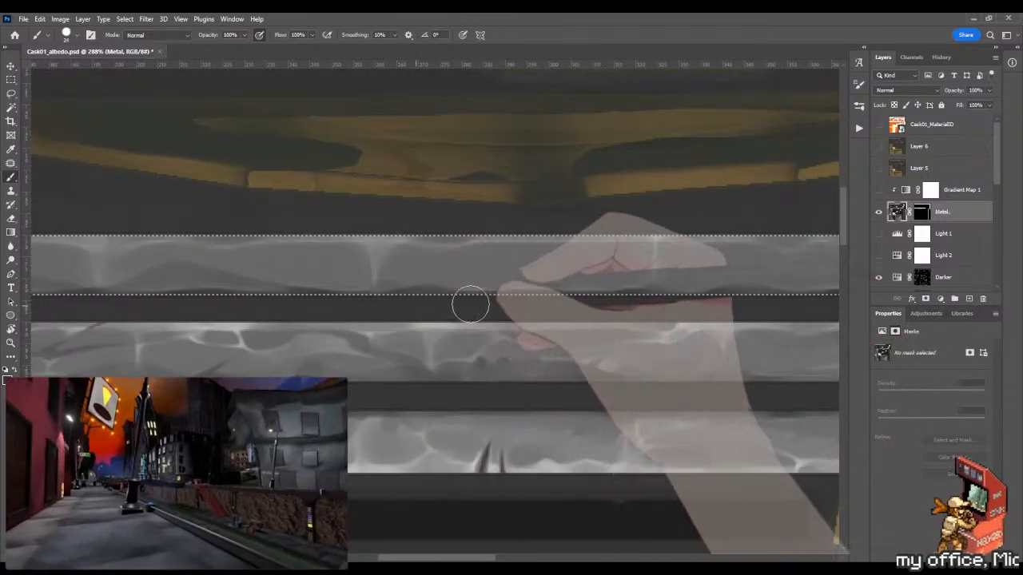
pyautogui.moveTo(588, 319); pyautogui.dragTo(397, 315)
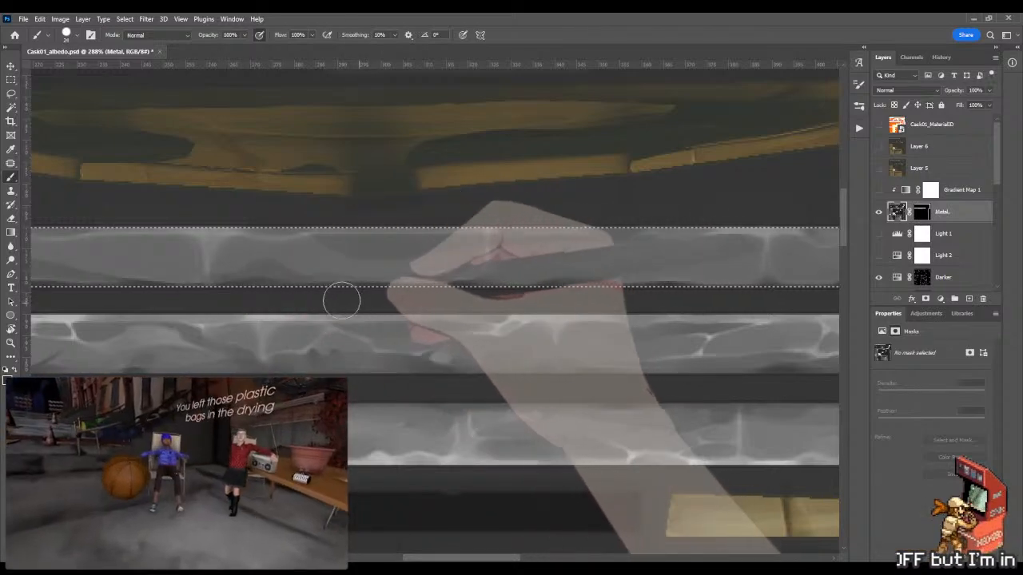
pyautogui.moveTo(562, 299); pyautogui.dragTo(359, 296)
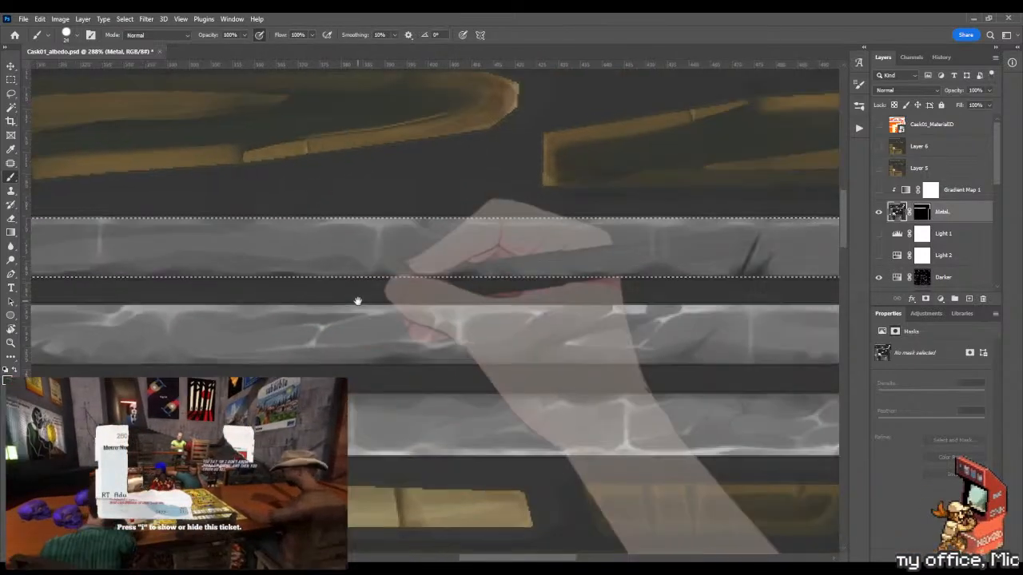
pyautogui.moveTo(551, 299); pyautogui.dragTo(356, 299)
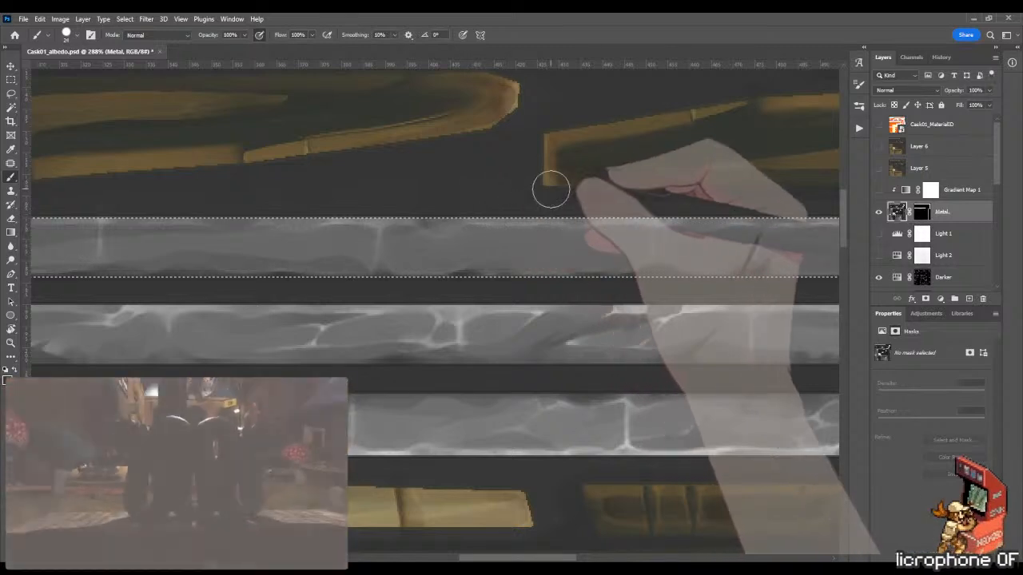
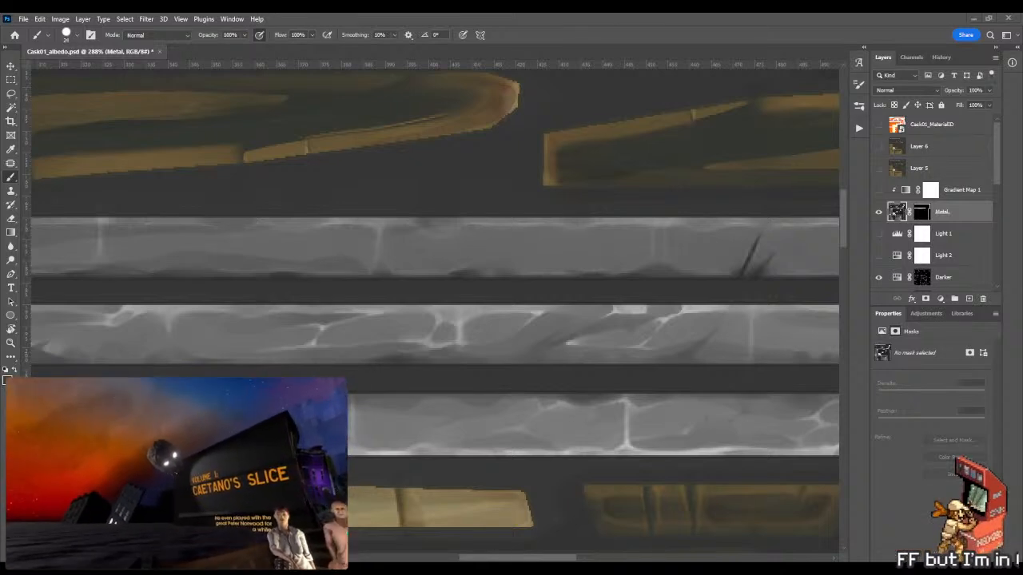
pyautogui.hotkey('ctrl', 'z')
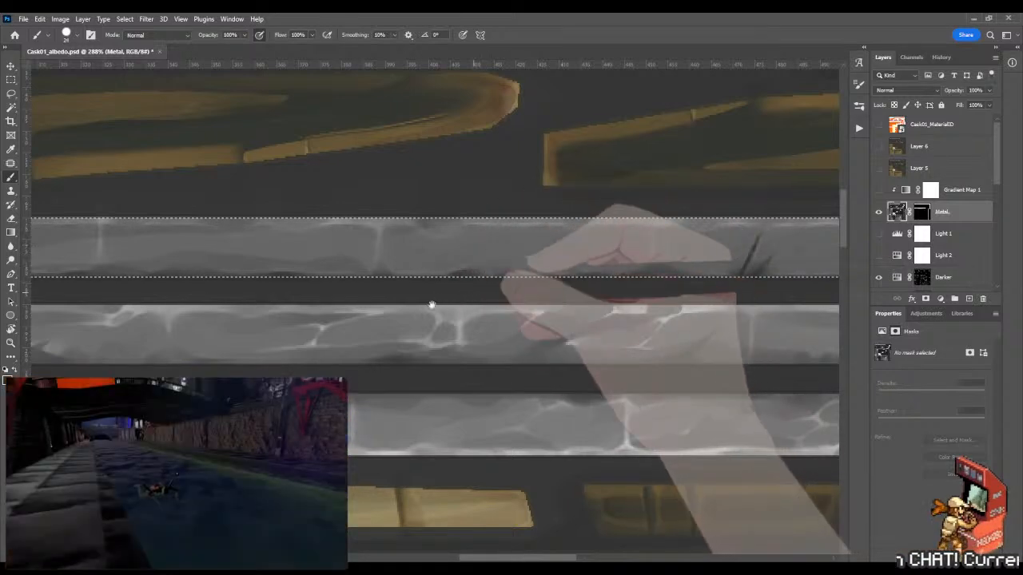
pyautogui.moveTo(431, 303); pyautogui.dragTo(359, 320)
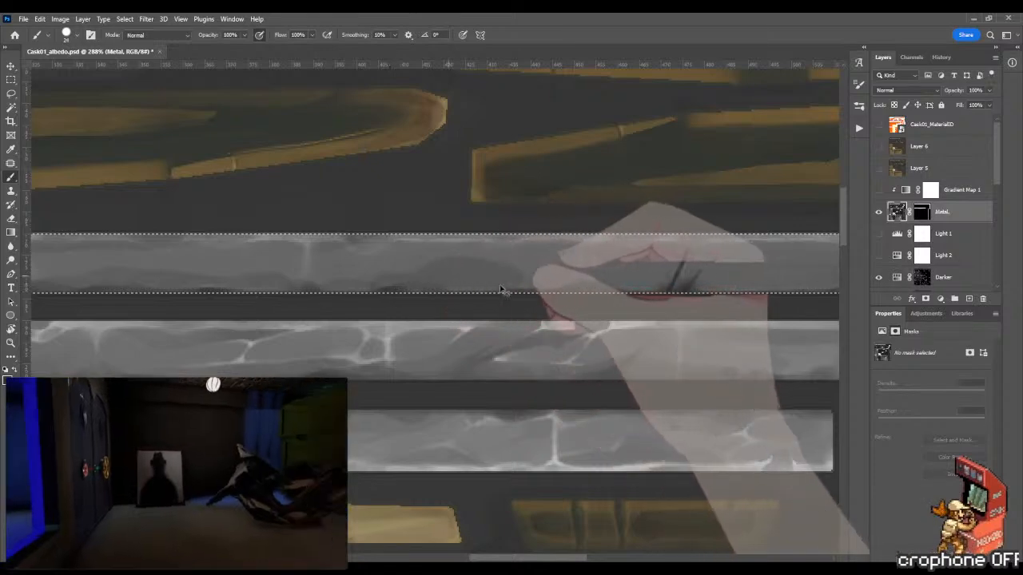
# Step: Paint darker tone patches along the lower and upper edges at the selected strip's right end, beyond its dark notch
pyautogui.press('z')
pyautogui.moveTo(598, 314); pyautogui.dragTo(445, 315)
pyautogui.moveTo(515, 317); pyautogui.dragTo(573, 323)
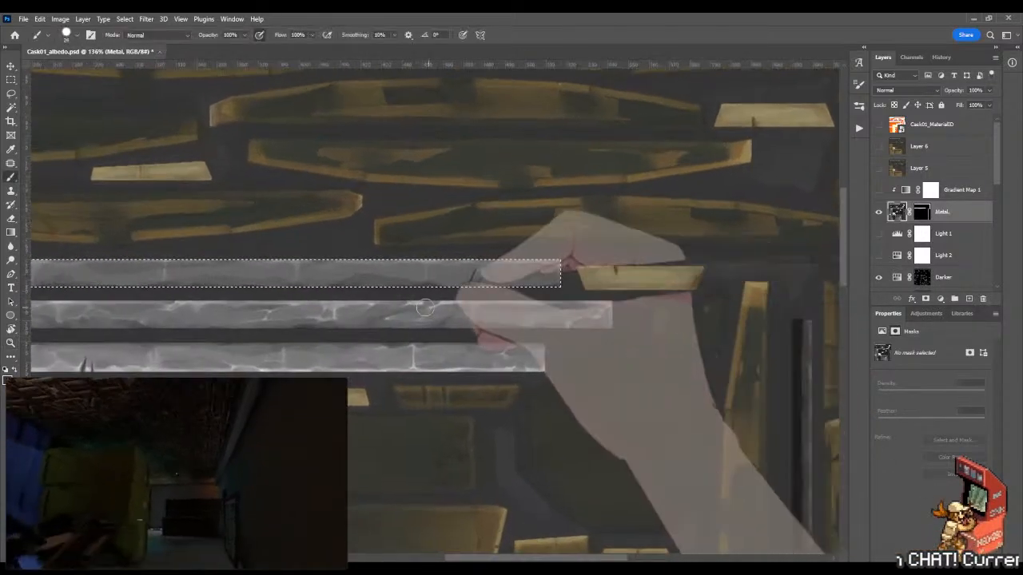
pyautogui.hotkey('ctrl', 'space')
pyautogui.moveTo(461, 311); pyautogui.dragTo(572, 310)
pyautogui.hotkey('ctrl', 'space')
pyautogui.moveTo(485, 283); pyautogui.dragTo(457, 274)
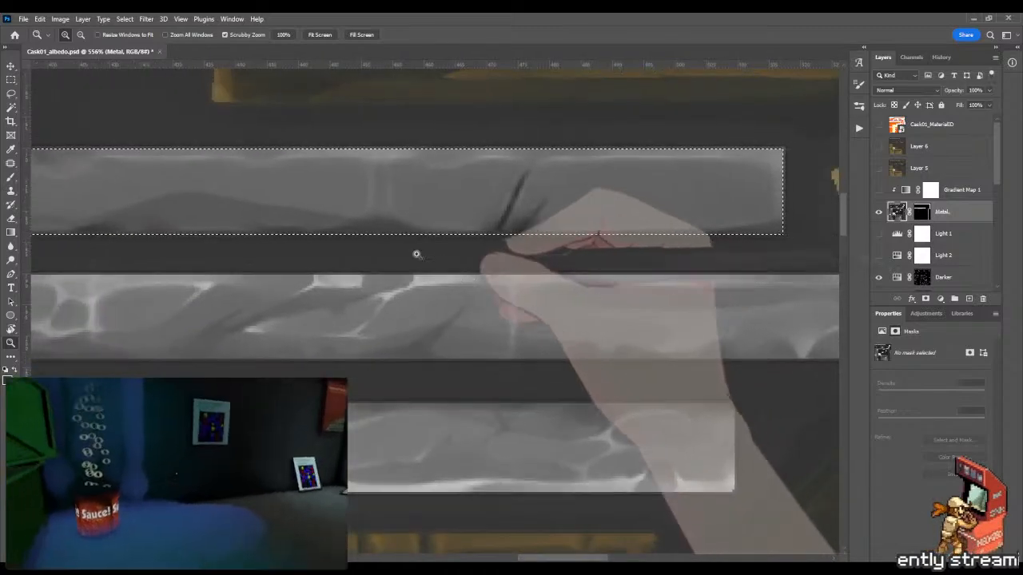
pyautogui.moveTo(337, 239)
pyautogui.mouseDown()
pyautogui.moveTo(460, 243)
pyautogui.moveTo(514, 227)
pyautogui.moveTo(528, 238)
pyautogui.moveTo(516, 246)
pyautogui.moveTo(532, 217)
pyautogui.moveTo(489, 226)
pyautogui.mouseUp()
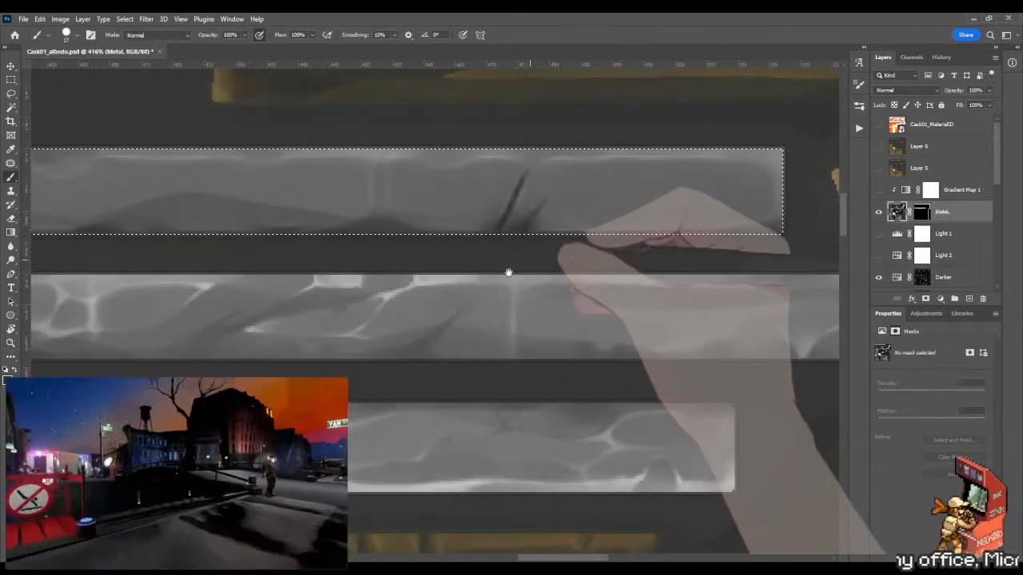
pyautogui.moveTo(506, 274); pyautogui.dragTo(394, 309)
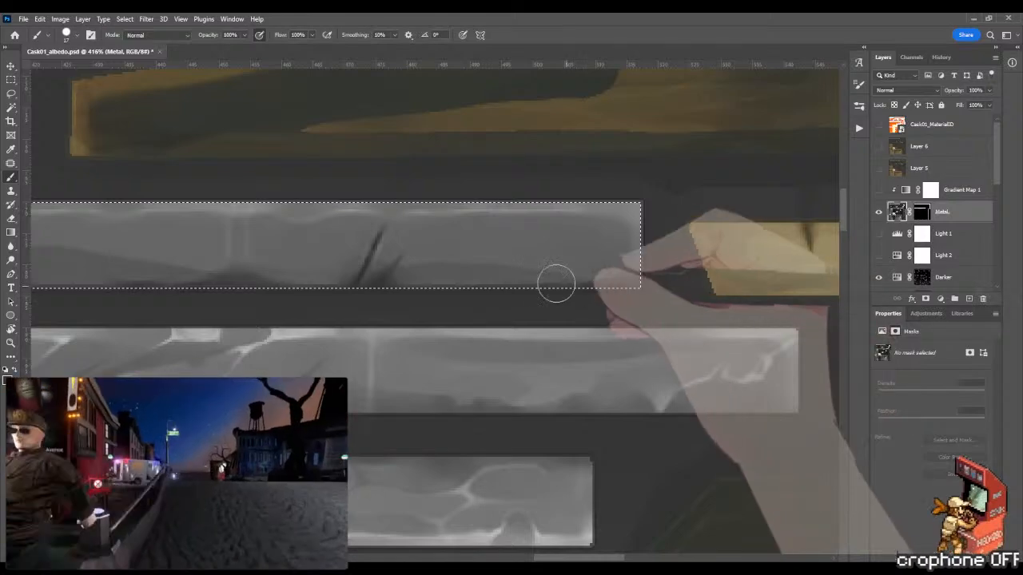
pyautogui.moveTo(539, 267); pyautogui.dragTo(567, 270)
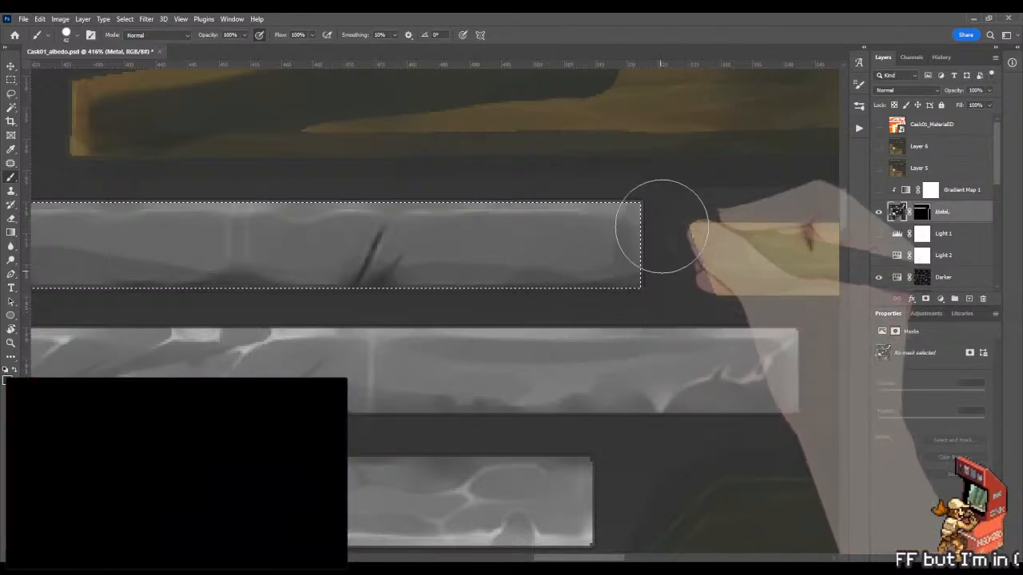
pyautogui.moveTo(512, 238); pyautogui.dragTo(494, 226)
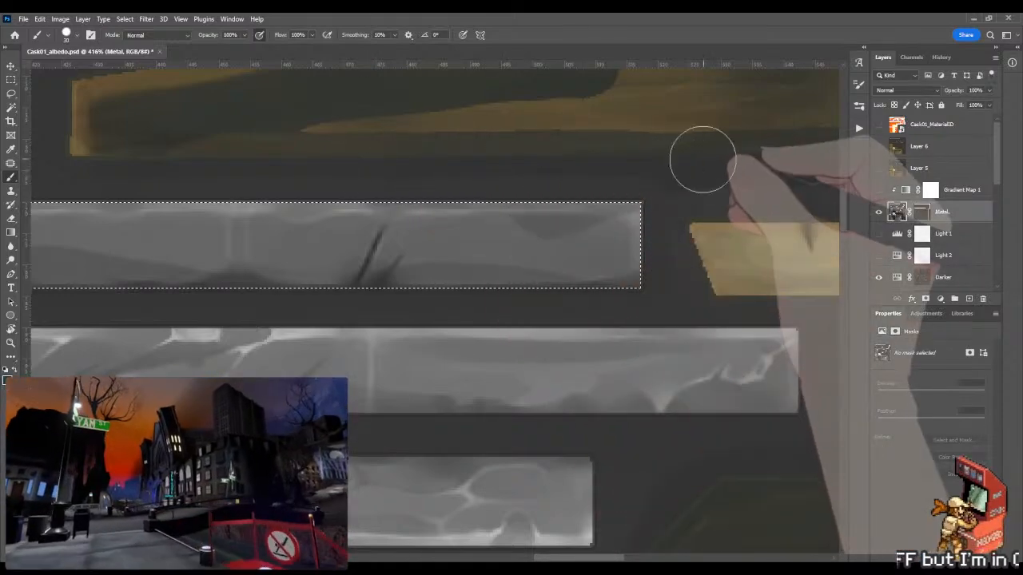
# Step: Switch to the Mixer Brush and blend the painted tone patches on the selected strip right of the crack
pyautogui.press('z')
pyautogui.moveTo(701, 159); pyautogui.dragTo(548, 167)
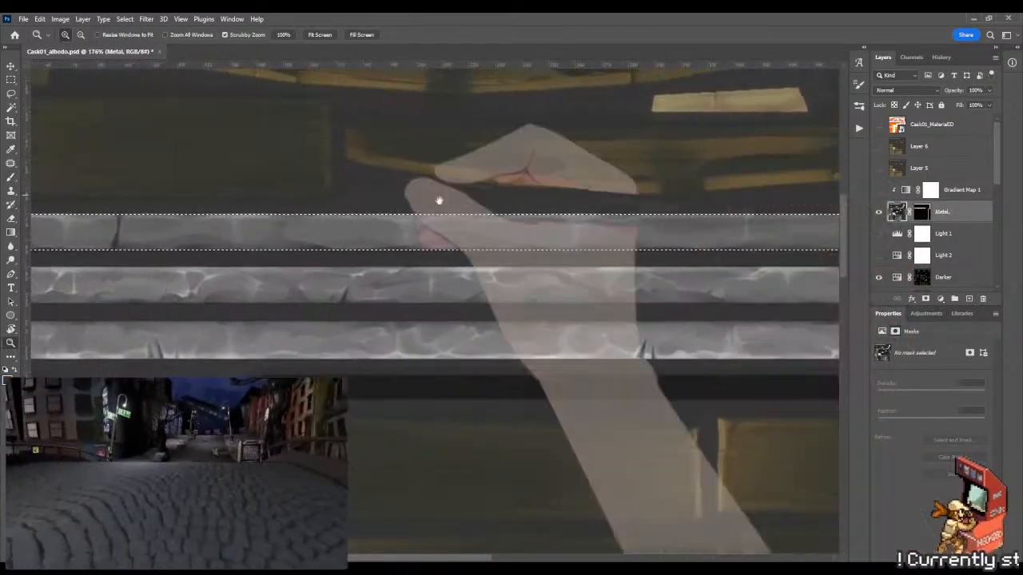
pyautogui.moveTo(438, 200); pyautogui.dragTo(423, 210)
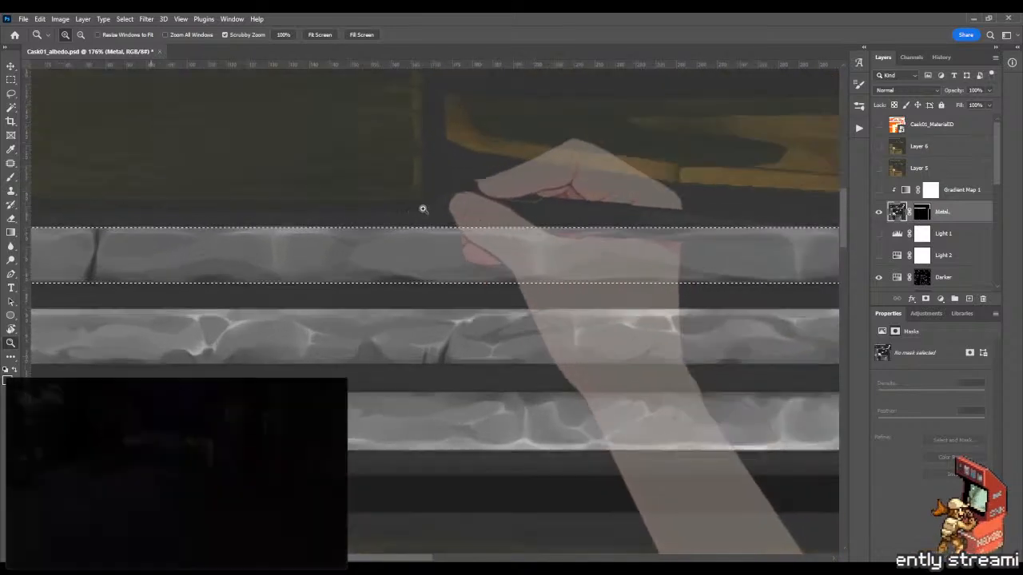
pyautogui.press('b')
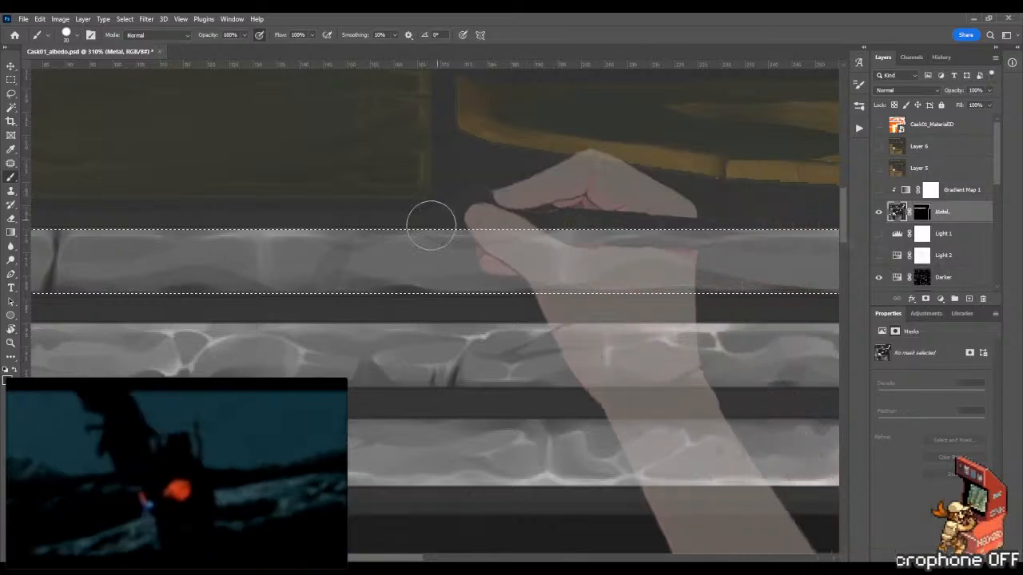
pyautogui.press('z')
pyautogui.press('b')
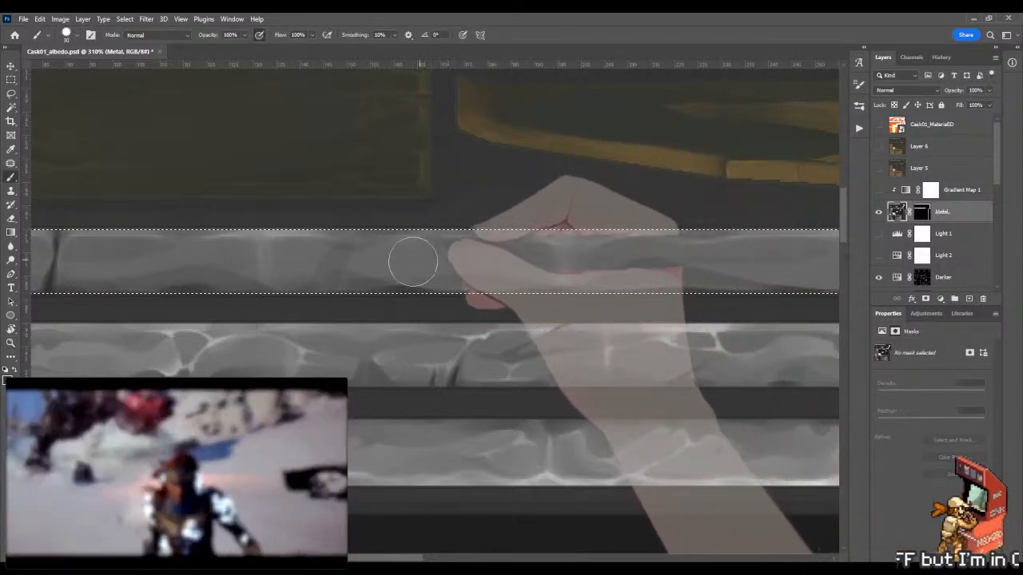
pyautogui.hotkey('shift', 'b')
pyautogui.press('z')
pyautogui.moveTo(303, 302); pyautogui.dragTo(358, 279)
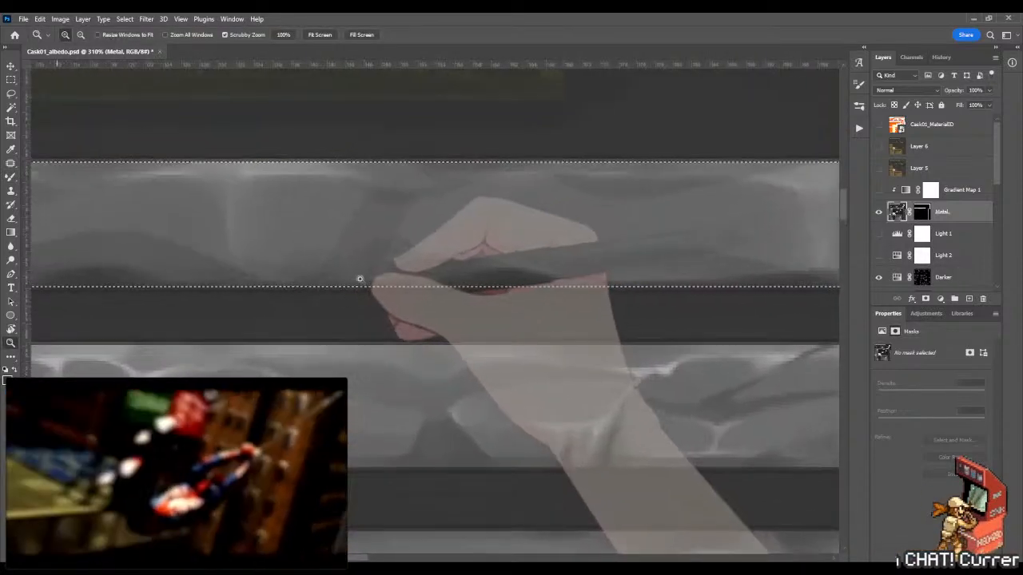
pyautogui.press('b')
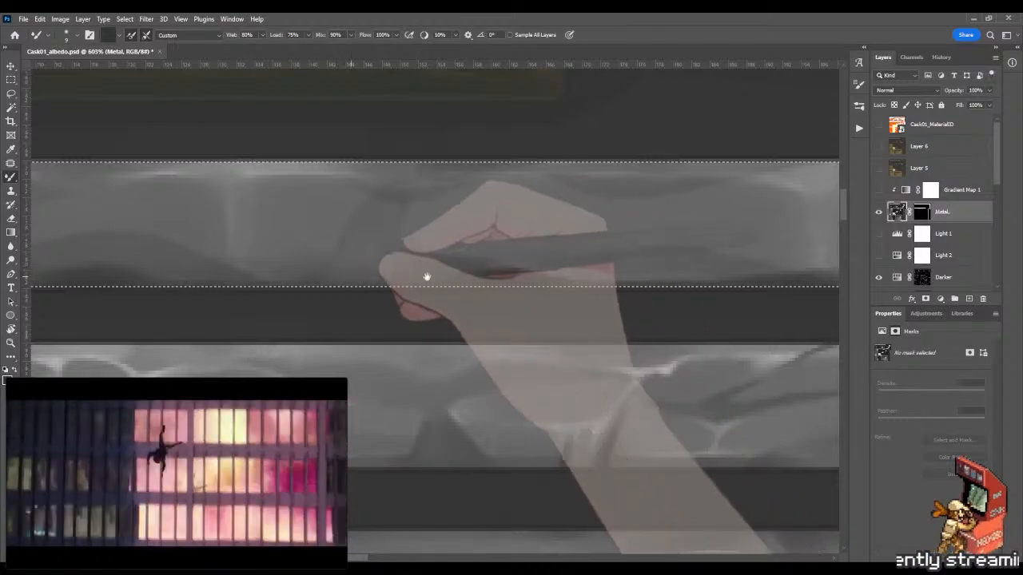
# Step: Examine the selected strip's shading from its left end, across the crack, to the stretch on the crack's right
pyautogui.moveTo(146, 278); pyautogui.dragTo(493, 287)
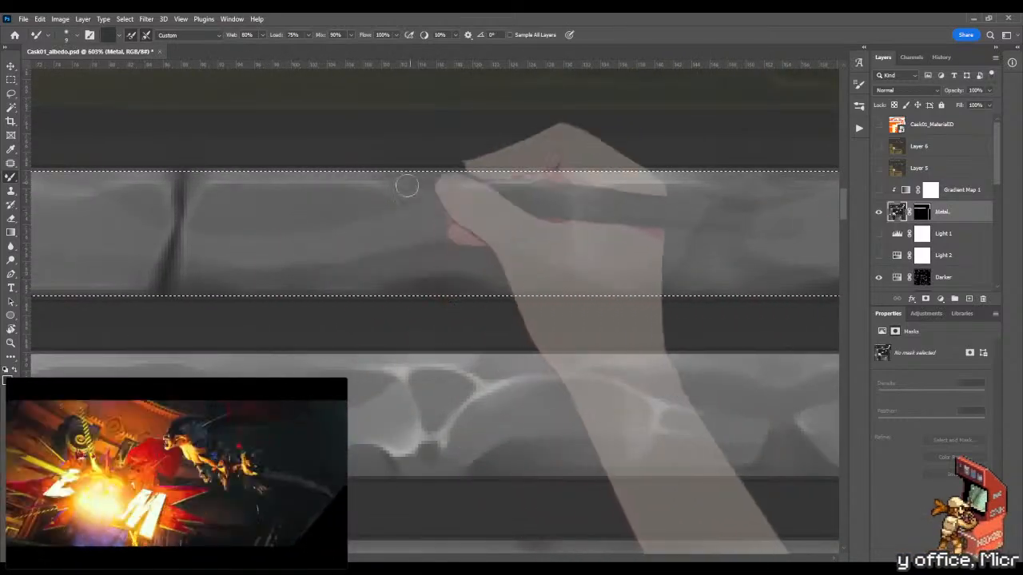
pyautogui.press('z')
pyautogui.moveTo(228, 228); pyautogui.dragTo(523, 235)
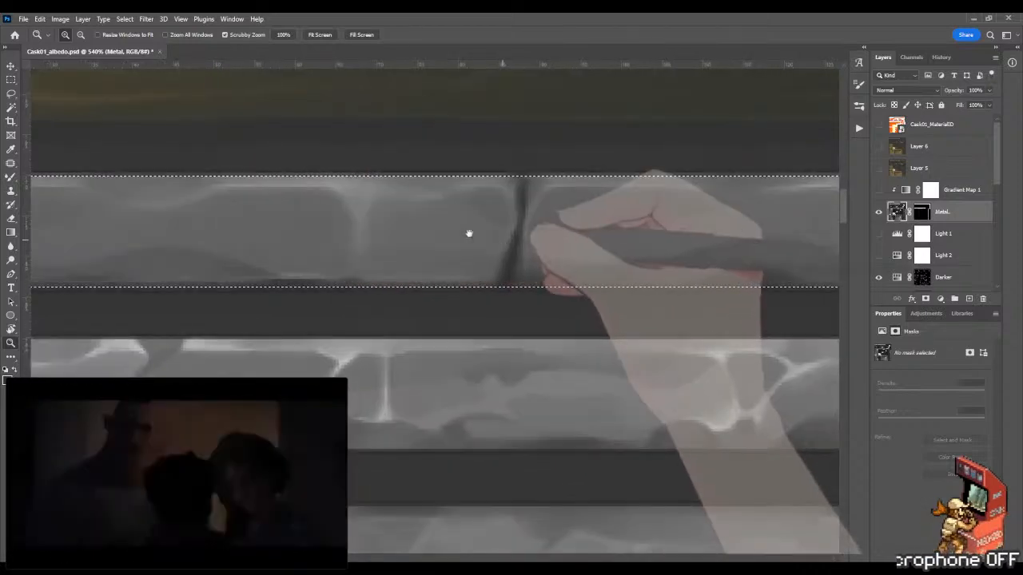
pyautogui.moveTo(255, 259); pyautogui.dragTo(472, 255)
pyautogui.moveTo(381, 281); pyautogui.dragTo(327, 267)
pyautogui.press('b')
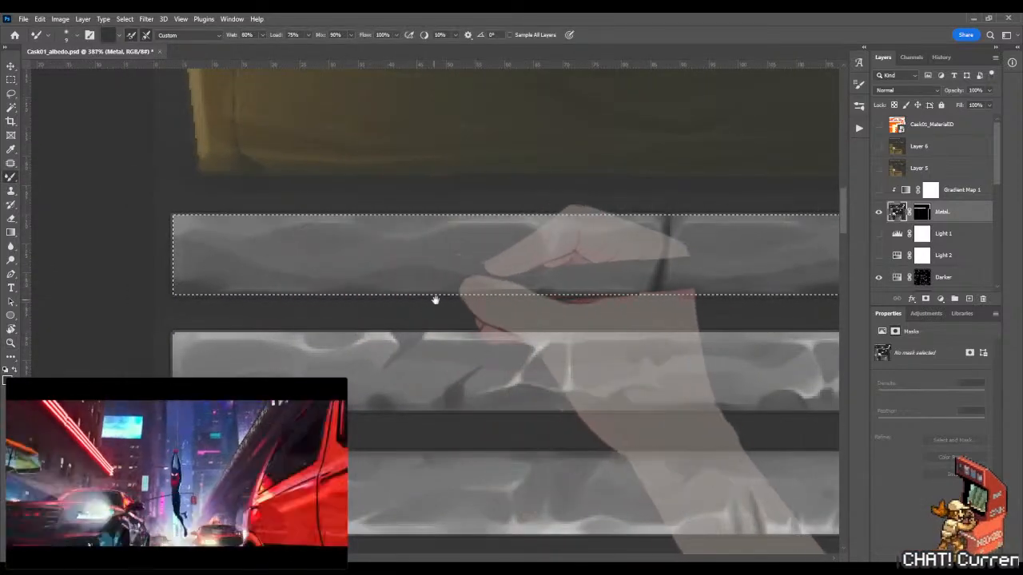
pyautogui.moveTo(434, 299); pyautogui.dragTo(251, 321)
pyautogui.moveTo(591, 322)
pyautogui.mouseDown()
pyautogui.moveTo(324, 301)
pyautogui.moveTo(270, 280)
pyautogui.mouseUp()
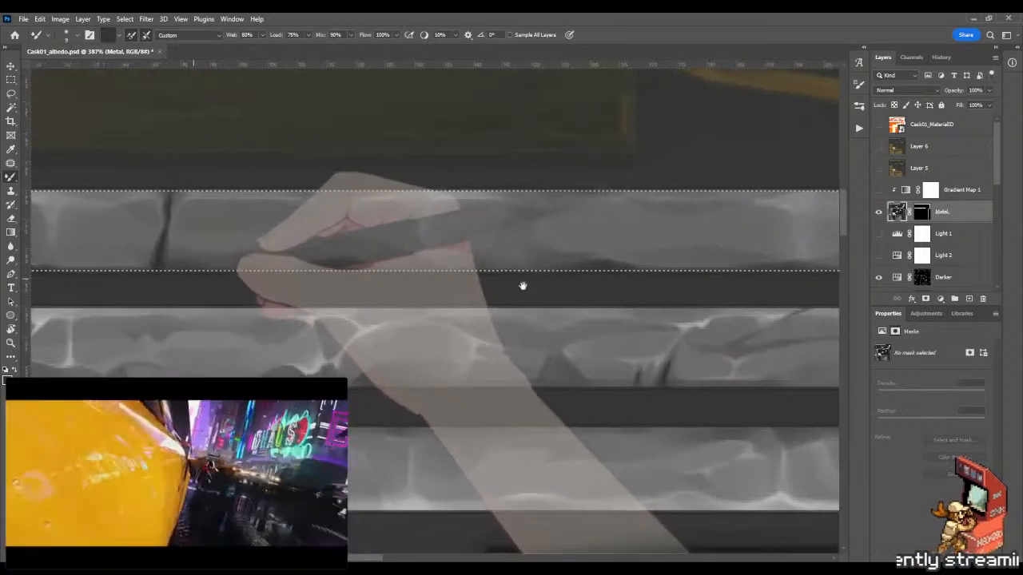
pyautogui.moveTo(561, 288)
pyautogui.mouseDown()
pyautogui.moveTo(264, 318)
pyautogui.moveTo(392, 324)
pyautogui.mouseUp()
# Step: Soften the dark patch near the selected strip's upper edge, right of the crack, using a slightly larger Mixer Brush
pyautogui.moveTo(360, 244); pyautogui.dragTo(394, 249)
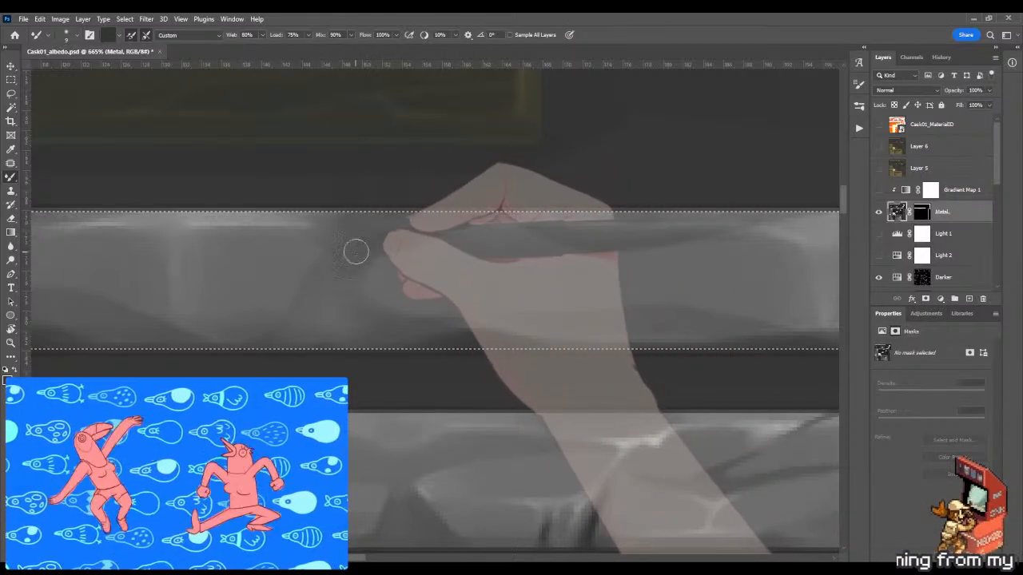
pyautogui.keyDown('alt'); pyautogui.rightClick(354, 235); pyautogui.keyUp('alt')
pyautogui.moveTo(361, 237); pyautogui.dragTo(364, 238)
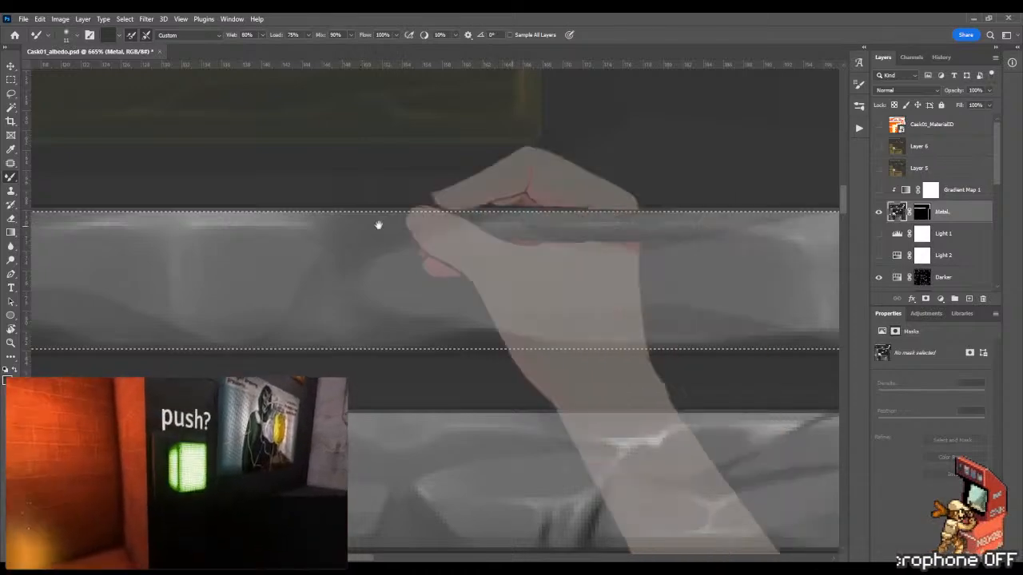
# Step: Examine the selected strip's blended shading along its middle and past the dark notch to its right end
pyautogui.moveTo(379, 224); pyautogui.dragTo(147, 243)
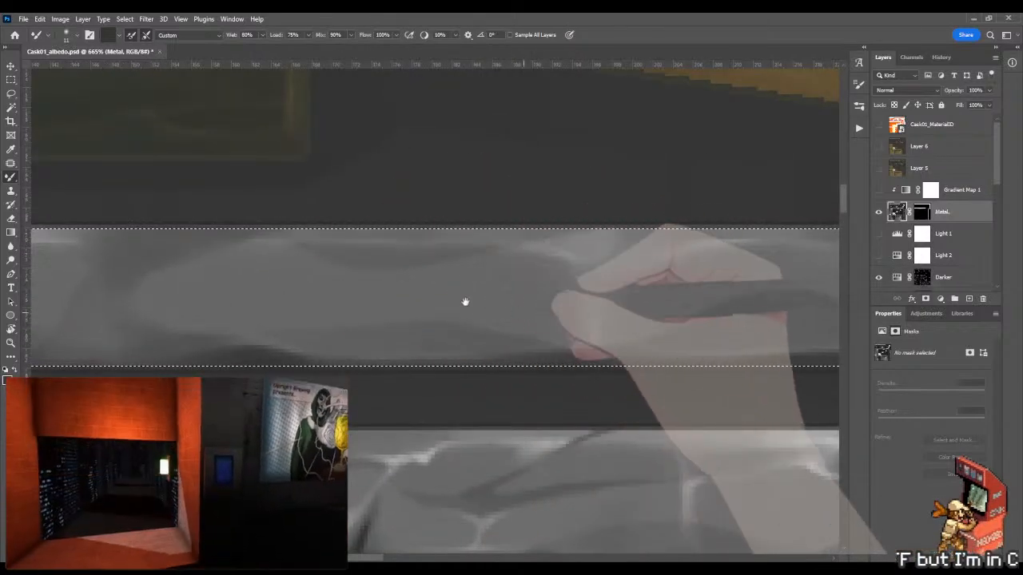
pyautogui.moveTo(536, 302); pyautogui.dragTo(224, 284)
pyautogui.moveTo(719, 298); pyautogui.dragTo(320, 274)
pyautogui.moveTo(643, 301); pyautogui.dragTo(335, 287)
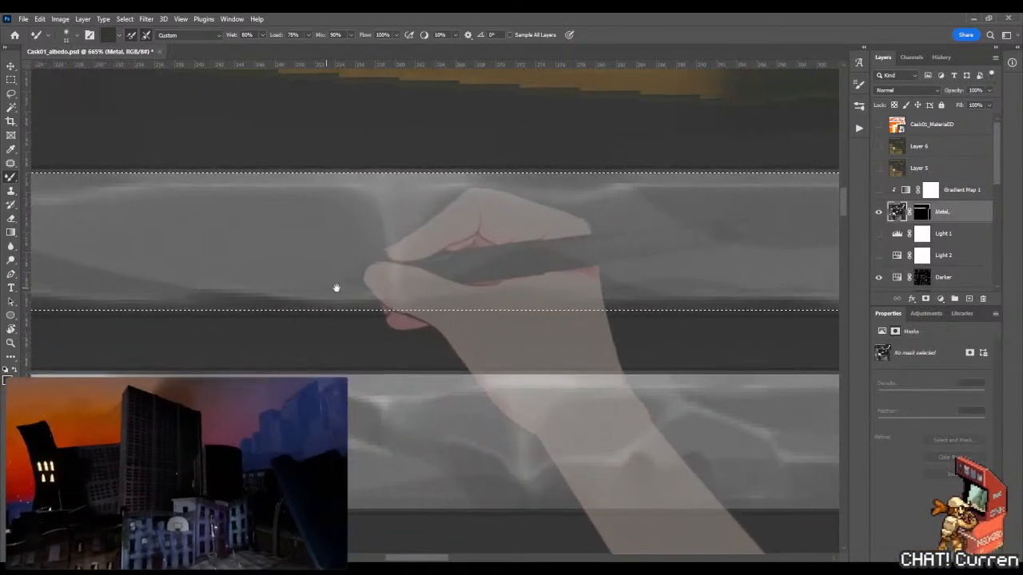
pyautogui.moveTo(553, 278); pyautogui.dragTo(360, 292)
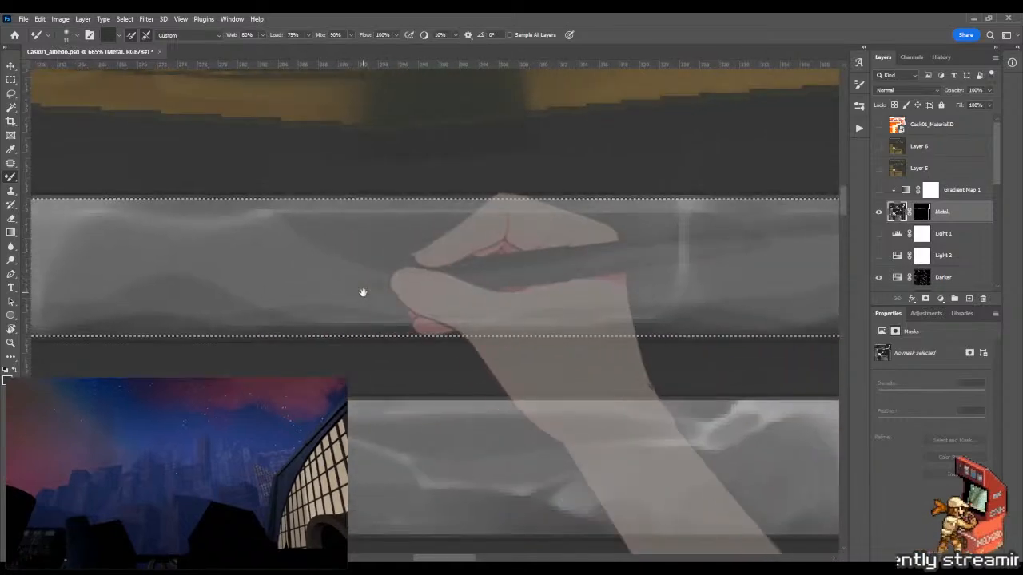
pyautogui.moveTo(498, 306)
pyautogui.mouseDown()
pyautogui.moveTo(397, 306)
pyautogui.moveTo(220, 330)
pyautogui.mouseUp()
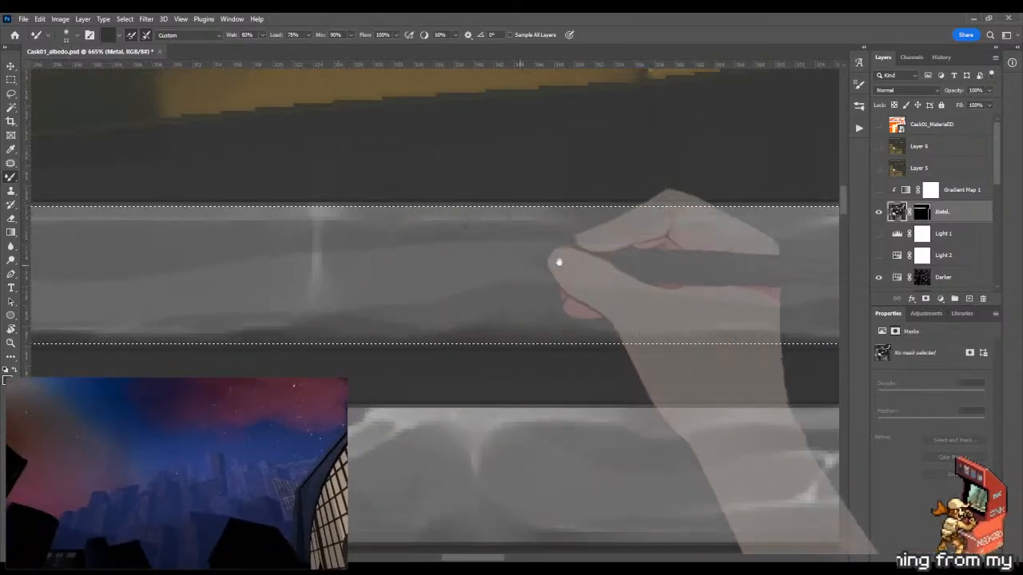
pyautogui.moveTo(560, 263)
pyautogui.mouseDown()
pyautogui.moveTo(397, 264)
pyautogui.moveTo(306, 292)
pyautogui.moveTo(225, 297)
pyautogui.mouseUp()
pyautogui.moveTo(492, 285); pyautogui.dragTo(228, 255)
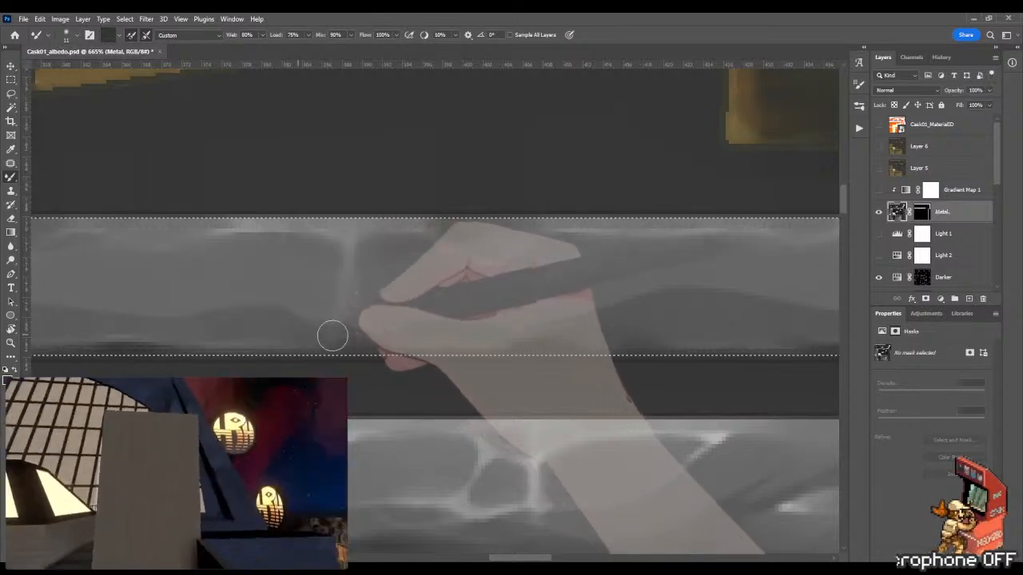
pyautogui.moveTo(468, 333); pyautogui.dragTo(398, 324)
pyautogui.moveTo(535, 326); pyautogui.dragTo(378, 333)
pyautogui.moveTo(447, 326); pyautogui.dragTo(267, 365)
pyautogui.moveTo(626, 338); pyautogui.dragTo(274, 311)
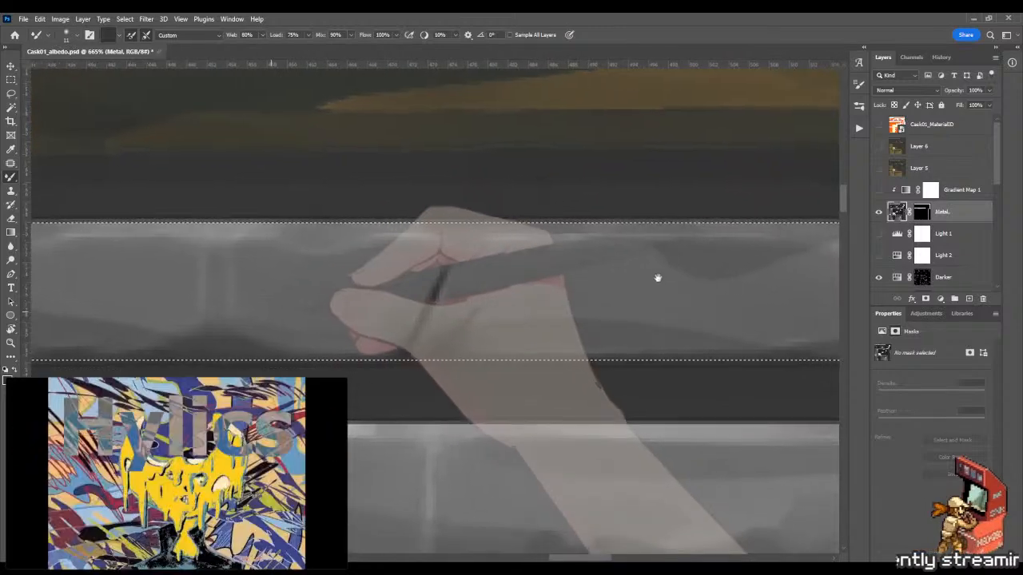
pyautogui.moveTo(658, 279); pyautogui.dragTo(502, 286)
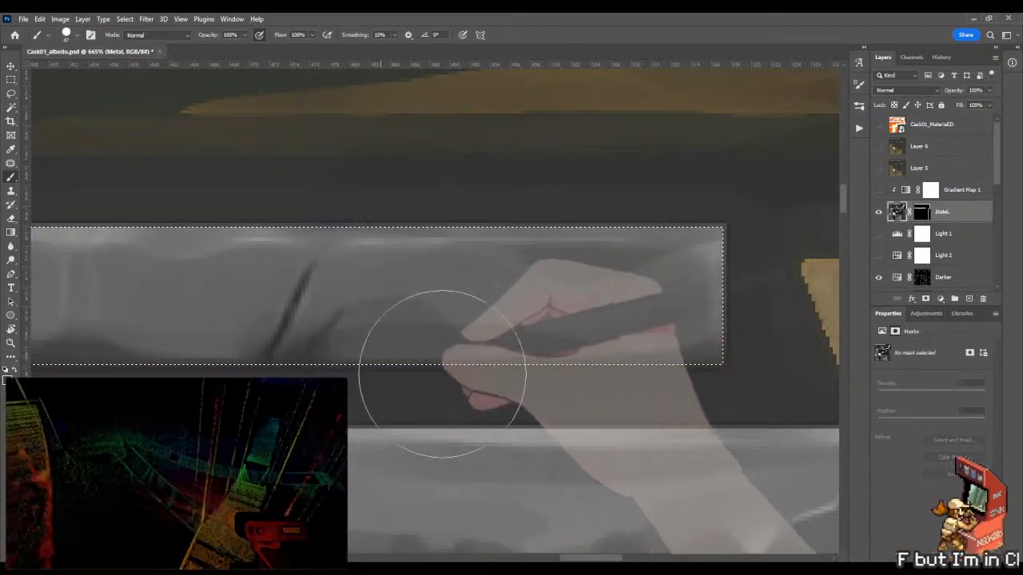
# Step: Return to the Brush tool, reduce its size and darken the selected strip's lower edge beyond the notch at its right end
pyautogui.moveTo(503, 374); pyautogui.dragTo(473, 372)
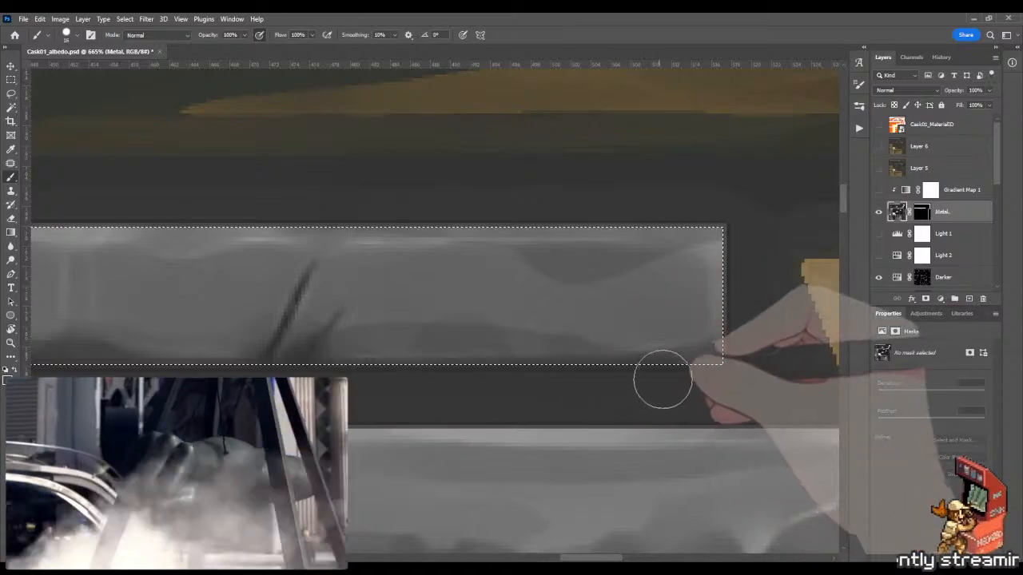
pyautogui.moveTo(439, 381); pyautogui.dragTo(364, 388)
pyautogui.moveTo(502, 373); pyautogui.dragTo(549, 364)
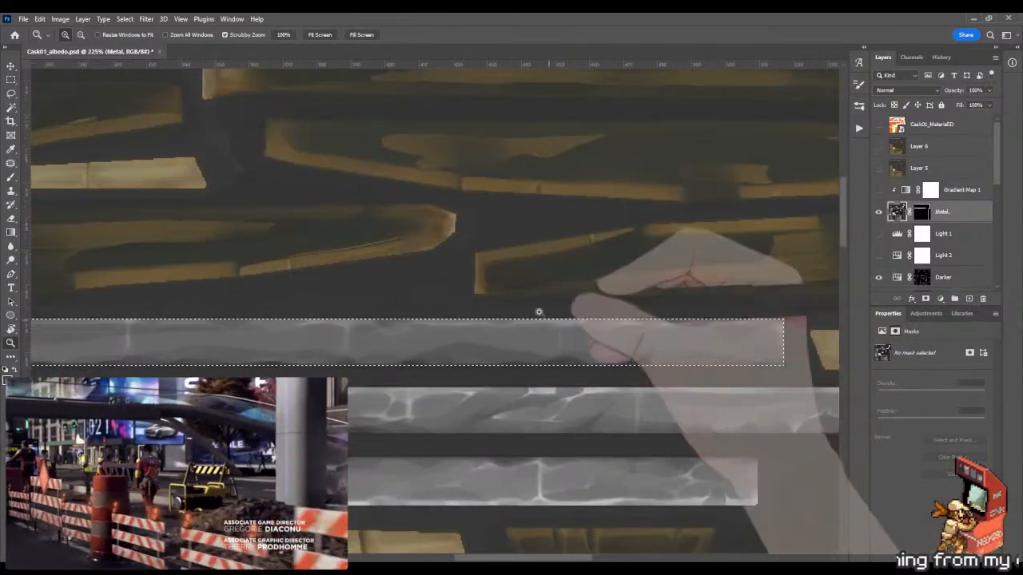
# Step: Paint small soft dark spots in the selected strip's lower half, just right of the thin vertical highlight at its middle
pyautogui.press('b')
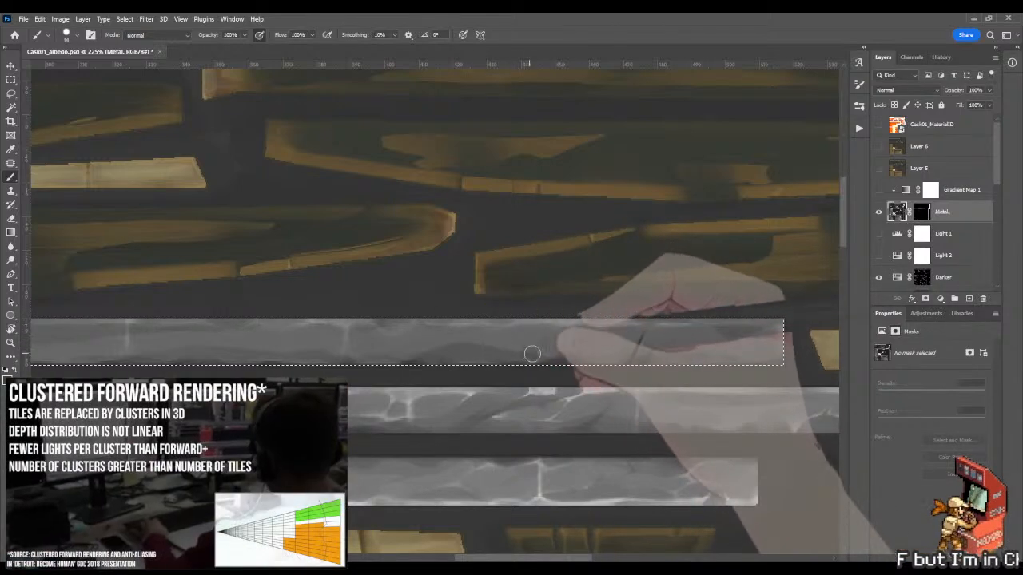
pyautogui.scroll(3, 531, 354)
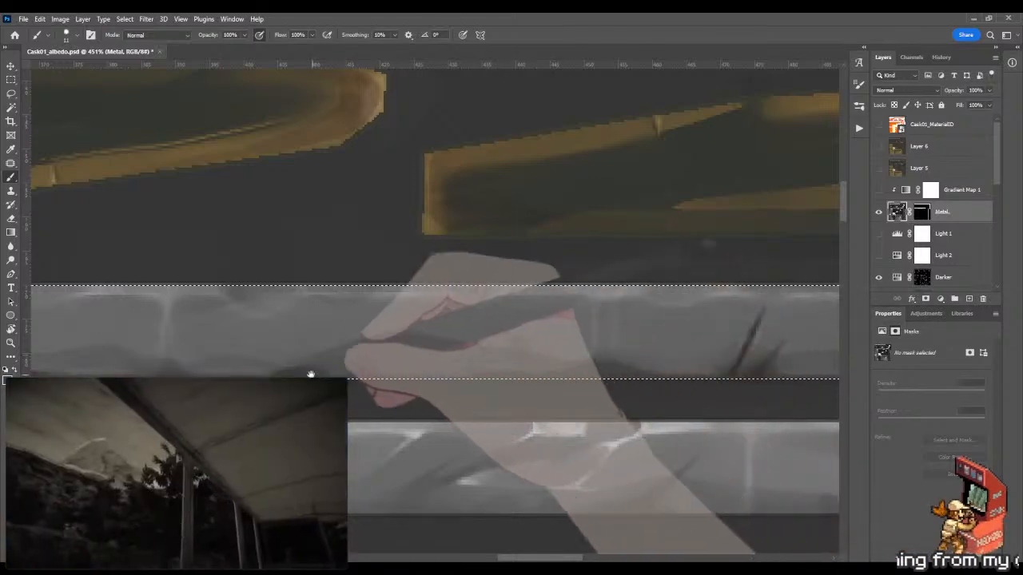
pyautogui.moveTo(310, 365); pyautogui.dragTo(583, 374)
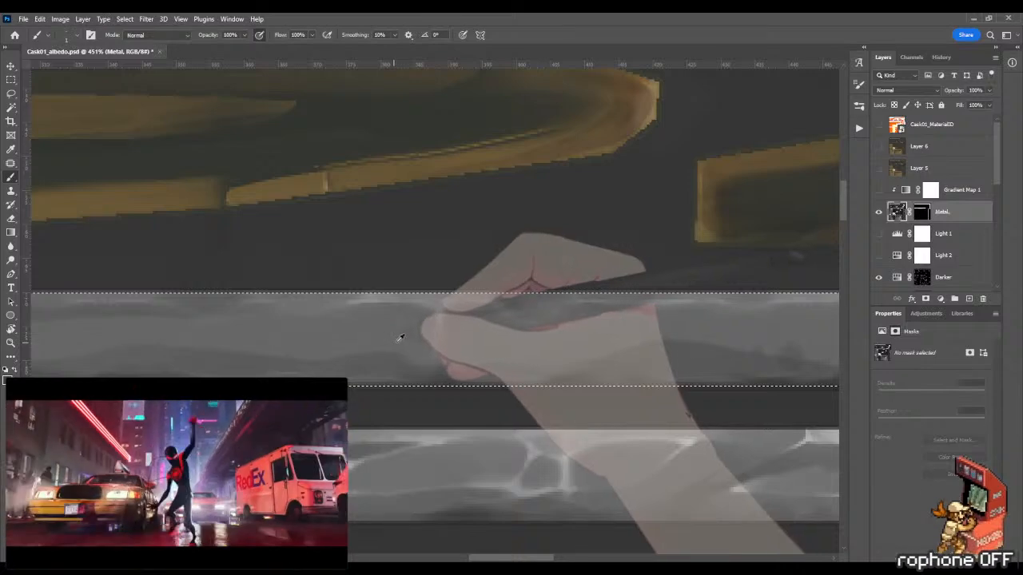
pyautogui.moveTo(401, 339); pyautogui.dragTo(499, 314)
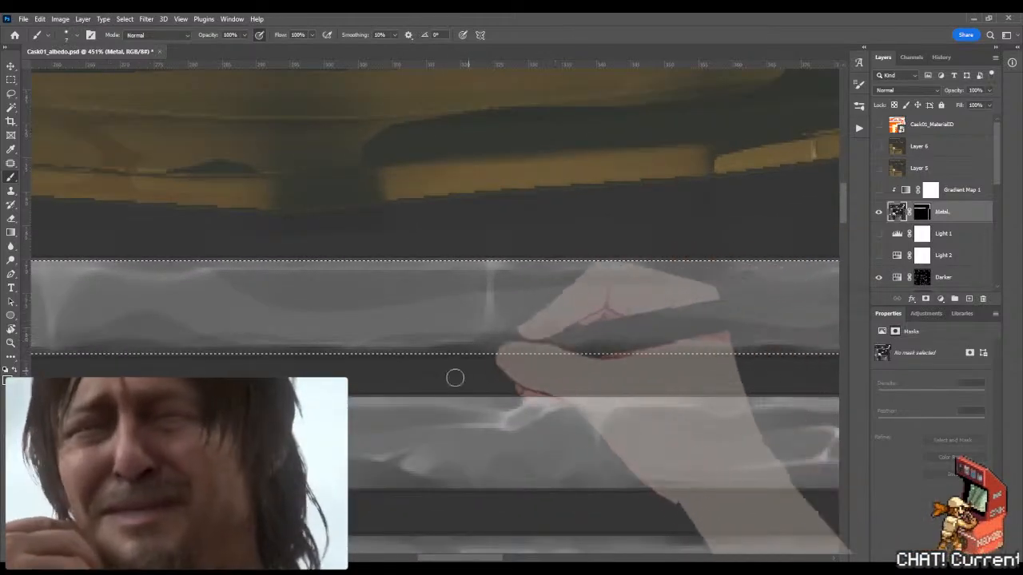
pyautogui.scroll(2, 599, 344)
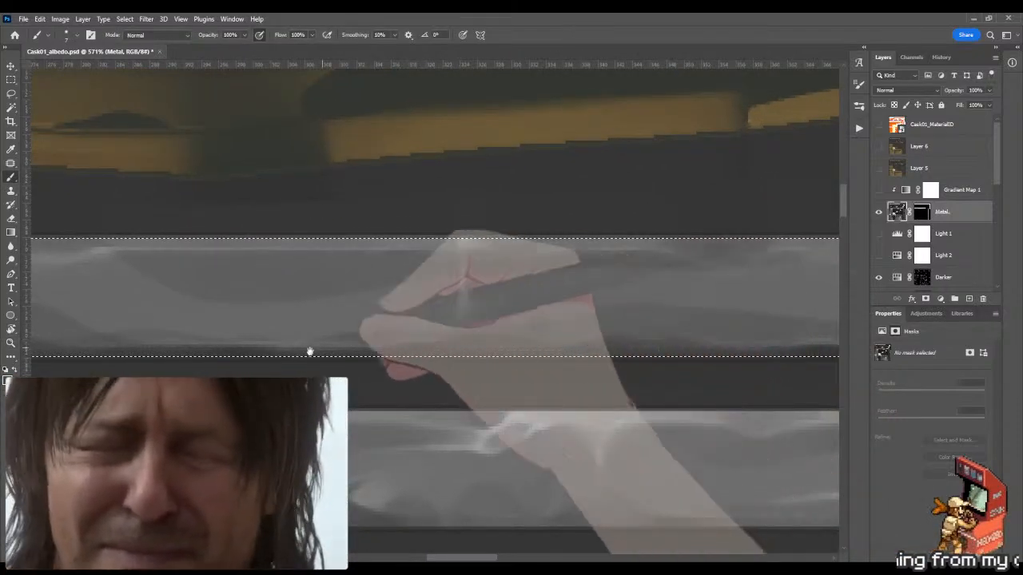
pyautogui.moveTo(311, 351); pyautogui.dragTo(458, 378)
pyautogui.moveTo(571, 338); pyautogui.dragTo(360, 347)
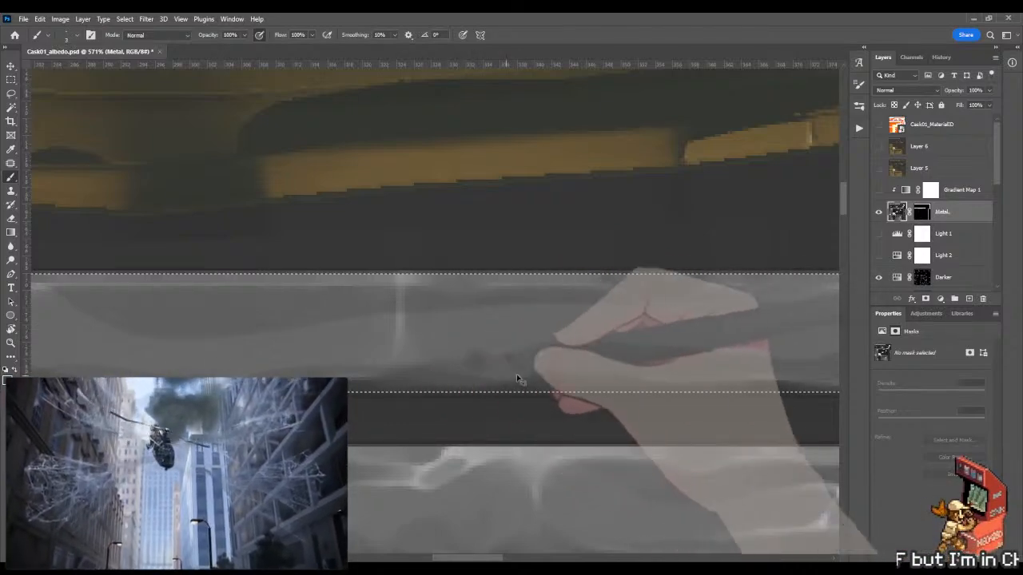
# Step: Paint another soft dark spot in the upper half of the selected strip, left of the thin vertical highlight
pyautogui.moveTo(344, 390); pyautogui.dragTo(389, 386)
pyautogui.moveTo(322, 370); pyautogui.dragTo(610, 379)
pyautogui.press('b')
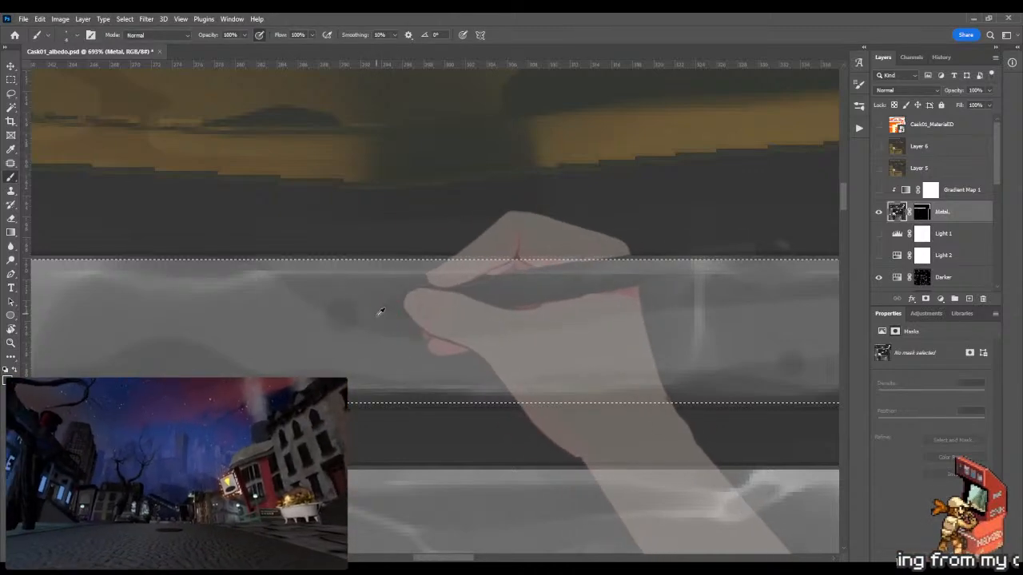
# Step: Paint fine tonal streaks on the selected strip's stretch left of the wide bright highlight, and soften them with the Mixer Brush
pyautogui.press('z')
pyautogui.moveTo(296, 365); pyautogui.dragTo(243, 363)
pyautogui.moveTo(224, 366); pyautogui.dragTo(530, 361)
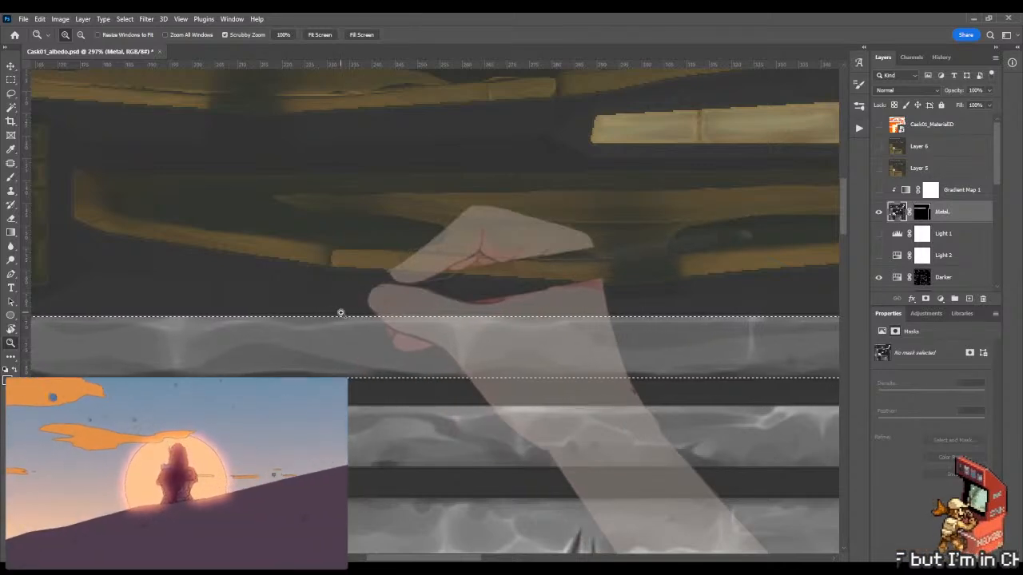
pyautogui.moveTo(349, 361); pyautogui.dragTo(389, 366)
pyautogui.press('b')
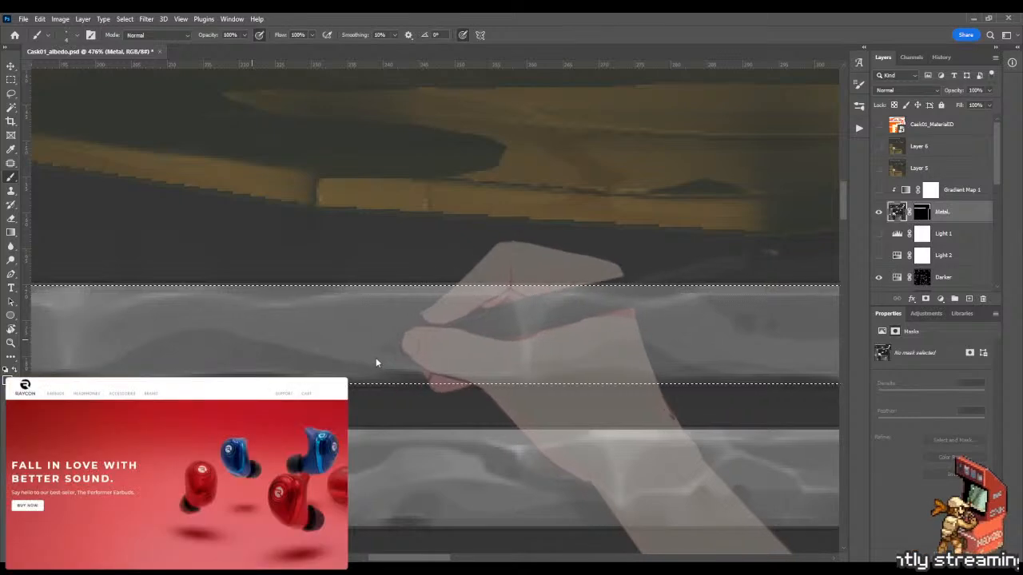
pyautogui.press('z')
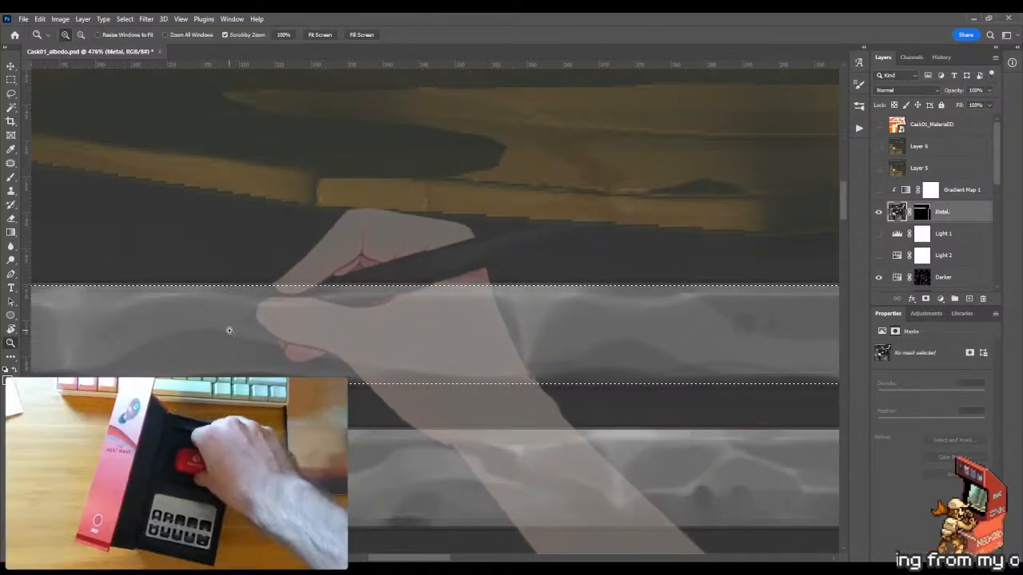
pyautogui.press('b')
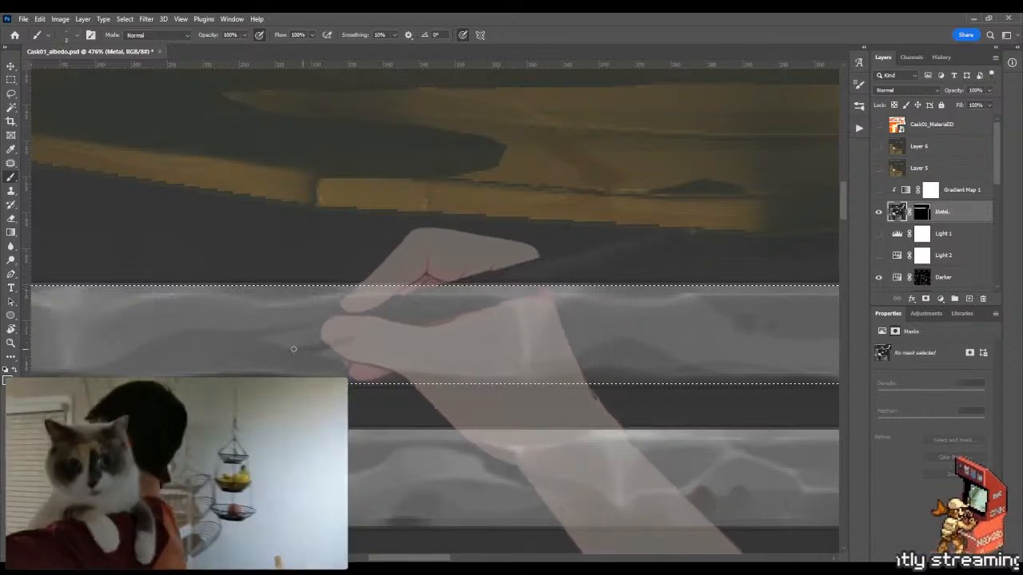
pyautogui.hotkey('shift', 'b')
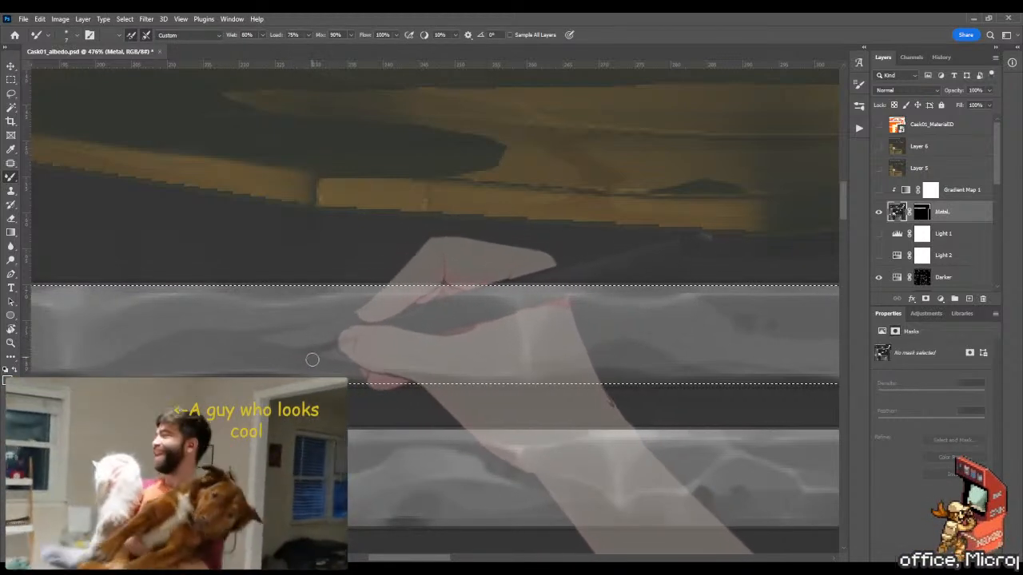
# Step: Save the Cask01_albedo texture and switch to Marmoset Toolbag to inspect the metal bands on the barrel model
pyautogui.press('z')
pyautogui.moveTo(292, 364); pyautogui.dragTo(472, 377)
pyautogui.hotkey('ctrl', 's')
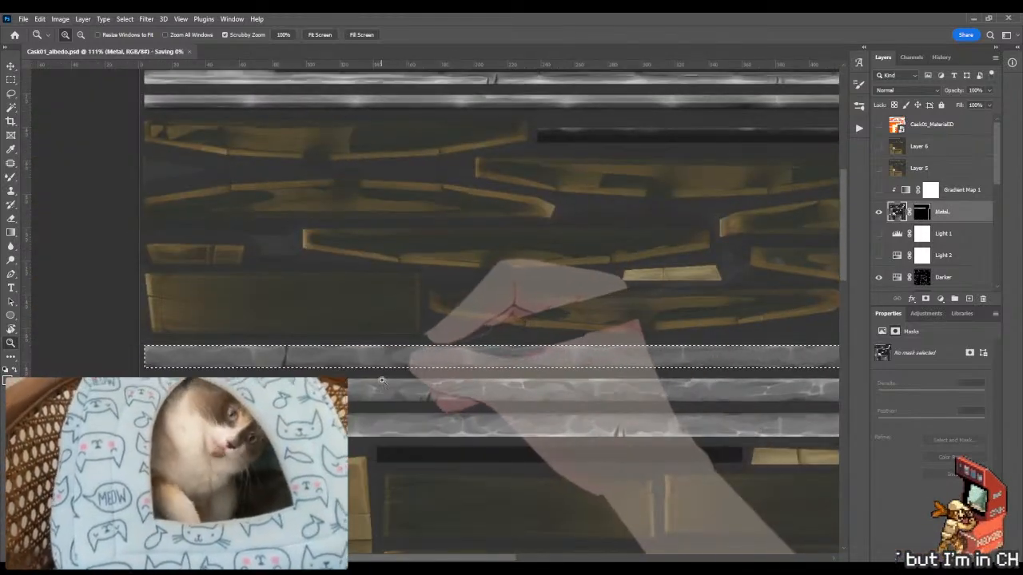
pyautogui.hotkey('ctrl', 'd')
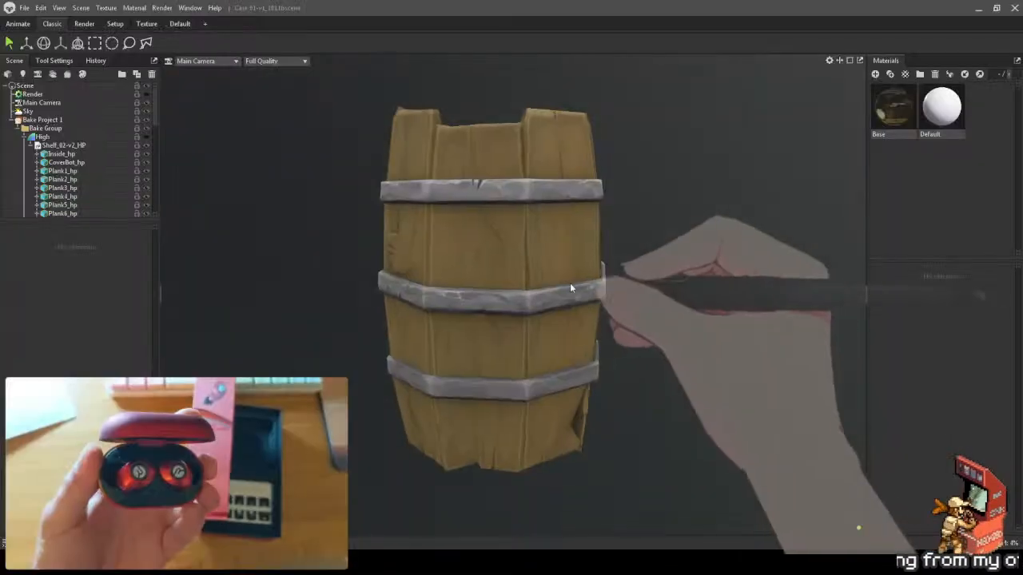
pyautogui.moveTo(570, 283)
pyautogui.mouseDown()
pyautogui.moveTo(452, 254)
pyautogui.moveTo(250, 257)
pyautogui.moveTo(226, 266)
pyautogui.moveTo(283, 282)
pyautogui.moveTo(387, 277)
pyautogui.moveTo(472, 296)
pyautogui.moveTo(575, 296)
pyautogui.mouseUp()
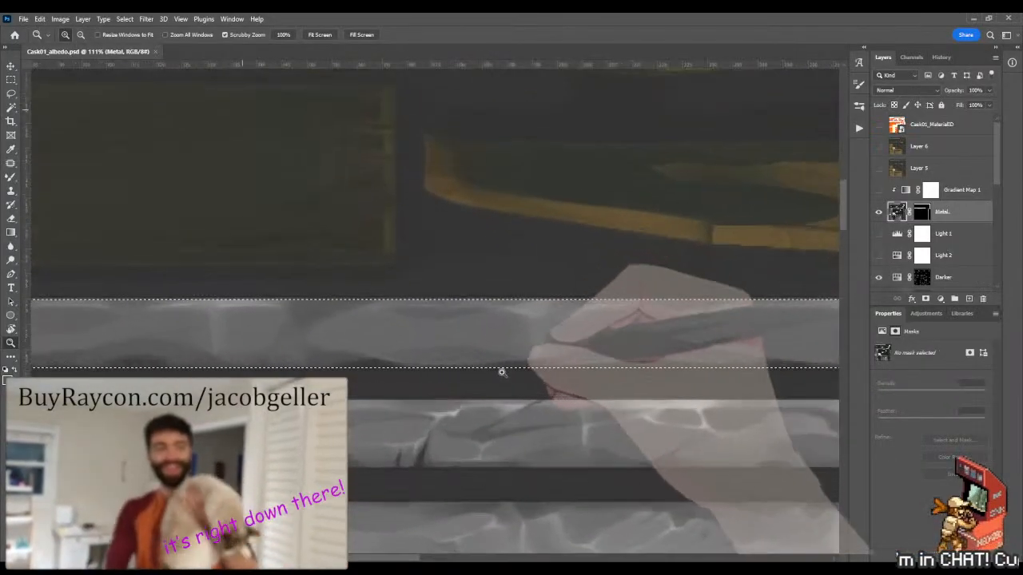
# Step: Return to Photoshop and paint a soft dark spot in the strip's lower half, left of the wide bright highlight
pyautogui.moveTo(501, 372); pyautogui.dragTo(510, 372)
pyautogui.moveTo(466, 343)
pyautogui.mouseDown()
pyautogui.moveTo(471, 333)
pyautogui.moveTo(452, 330)
pyautogui.moveTo(458, 348)
pyautogui.moveTo(443, 346)
pyautogui.moveTo(498, 359)
pyautogui.mouseUp()
pyautogui.press('b')
pyautogui.press('z')
pyautogui.press('b')
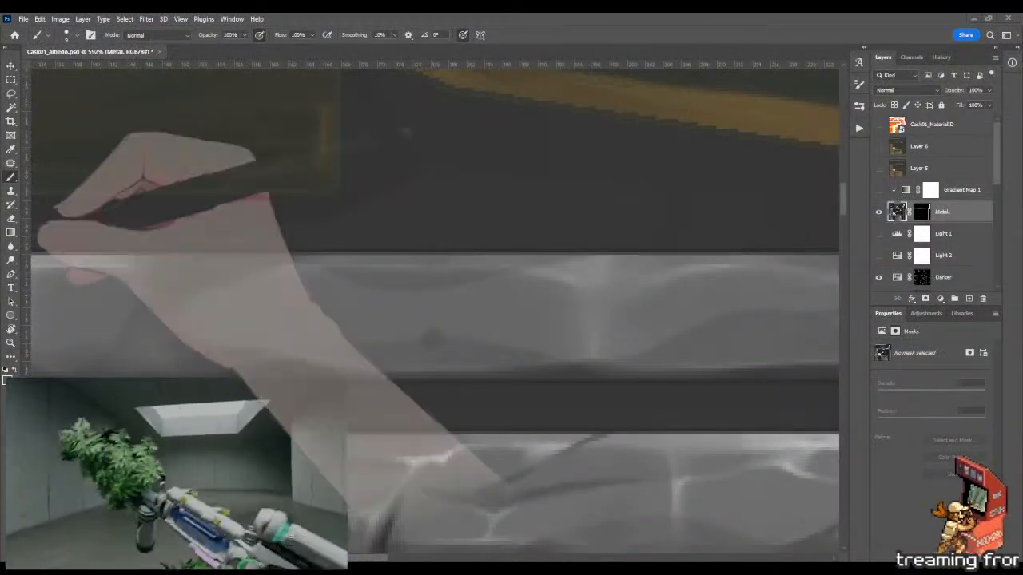
# Step: Reselect the metal strip and paint two small dark dents side by side in its lower half, left of the wide bright highlight
pyautogui.hotkey('ctrl', 'shift', 'd')
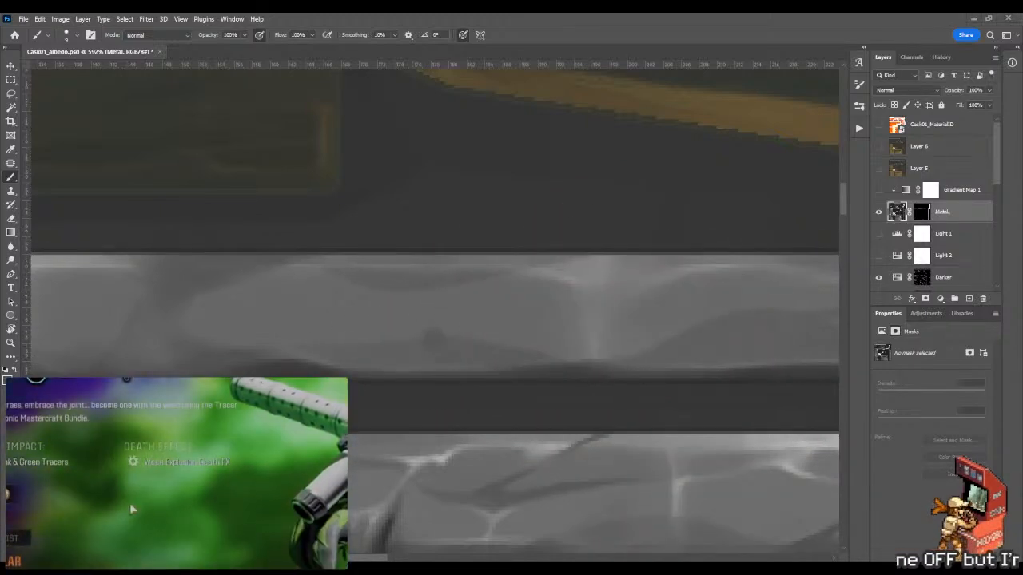
pyautogui.hotkey('ctrl', 'shift', 'd')
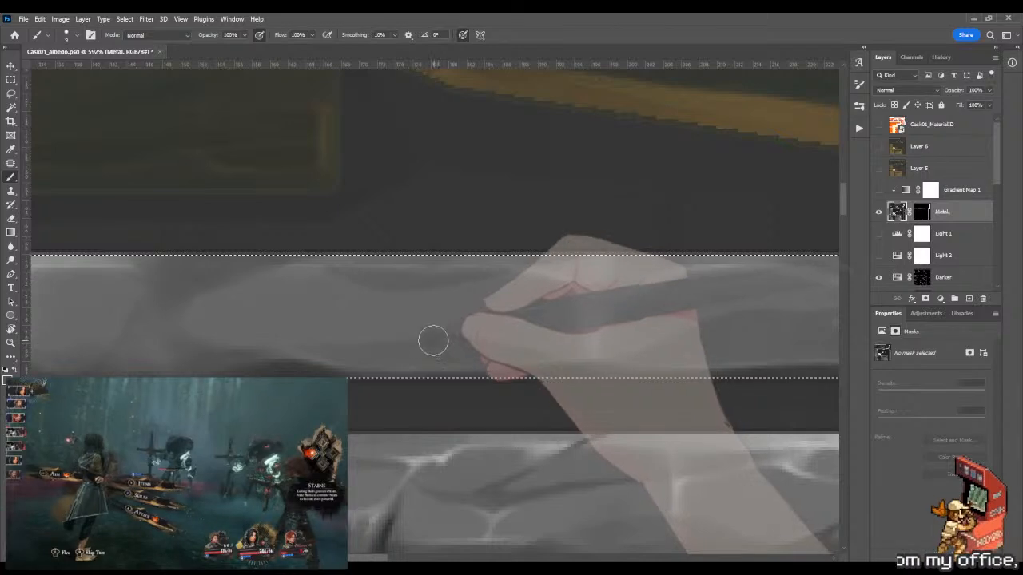
pyautogui.moveTo(434, 340)
pyautogui.mouseDown()
pyautogui.moveTo(464, 337)
pyautogui.moveTo(465, 347)
pyautogui.moveTo(442, 318)
pyautogui.moveTo(490, 340)
pyautogui.moveTo(486, 347)
pyautogui.moveTo(474, 339)
pyautogui.moveTo(527, 339)
pyautogui.moveTo(488, 323)
pyautogui.mouseUp()
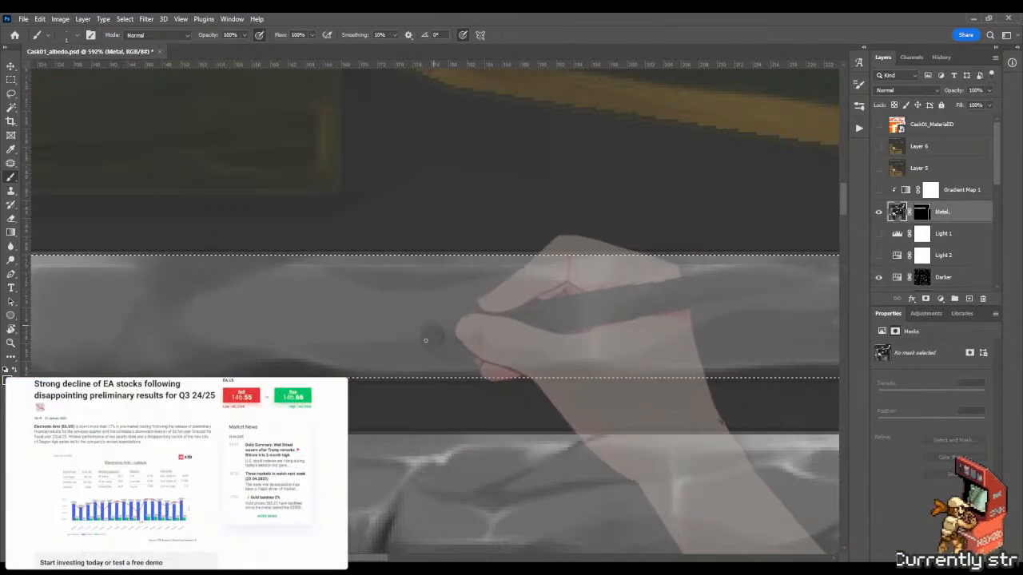
pyautogui.hotkey('shift', 'b')
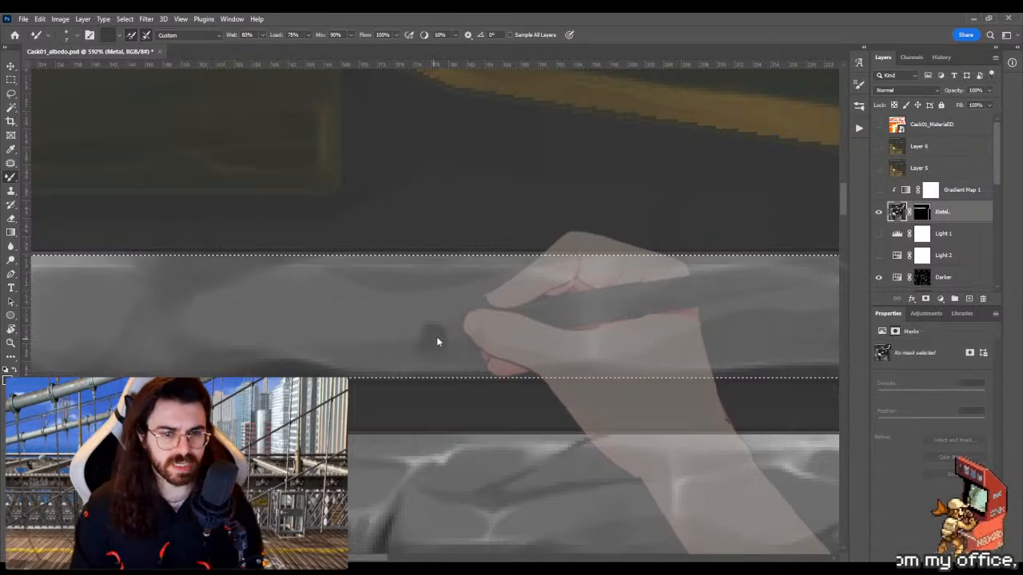
pyautogui.hotkey('shift', 'b')
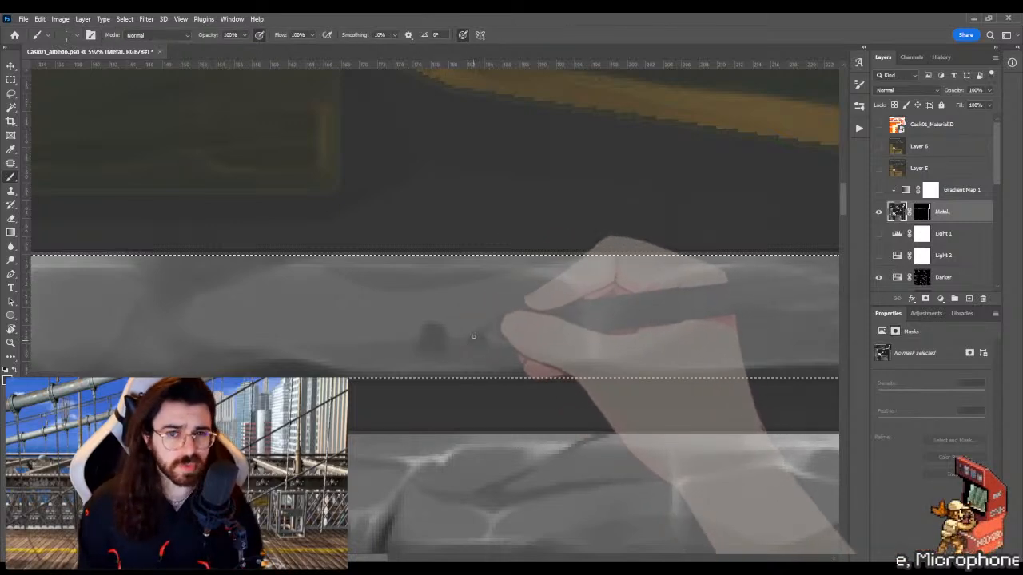
pyautogui.hotkey('shift', 'b')
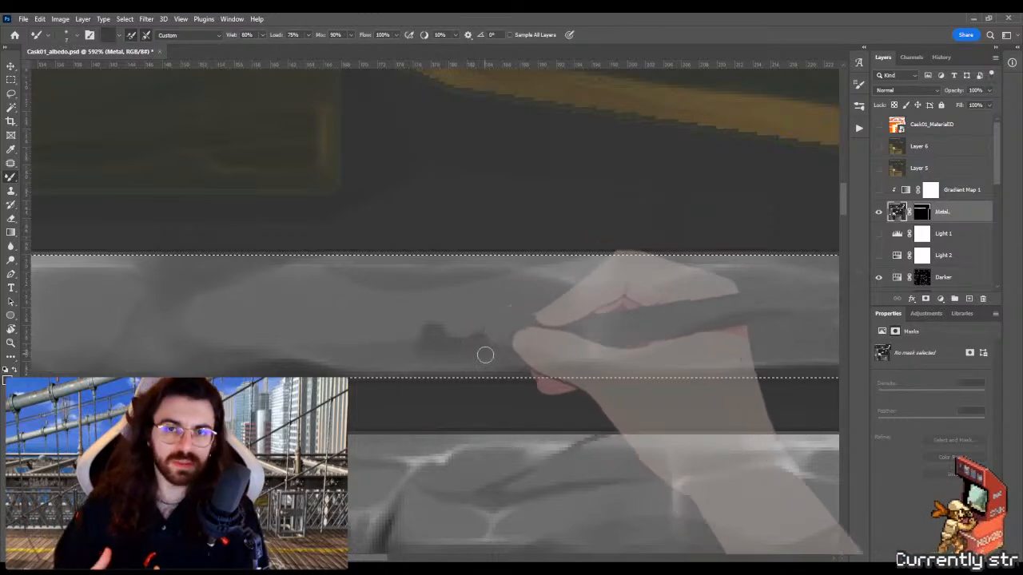
# Step: Blend the area beneath the two small dents into the surrounding grey with the Mixer Brush, using a tone sampled from the strip
pyautogui.keyDown('alt'); pyautogui.click(485, 355); pyautogui.keyUp('alt')
pyautogui.moveTo(426, 354)
pyautogui.mouseDown()
pyautogui.moveTo(403, 356)
pyautogui.moveTo(421, 349)
pyautogui.moveTo(458, 363)
pyautogui.mouseUp()
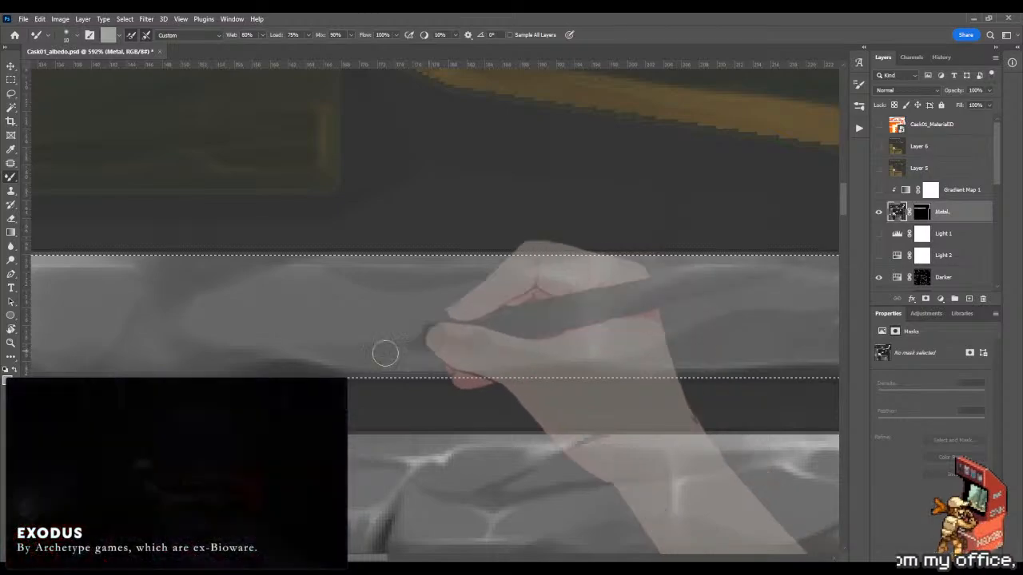
pyautogui.moveTo(385, 353); pyautogui.dragTo(497, 365)
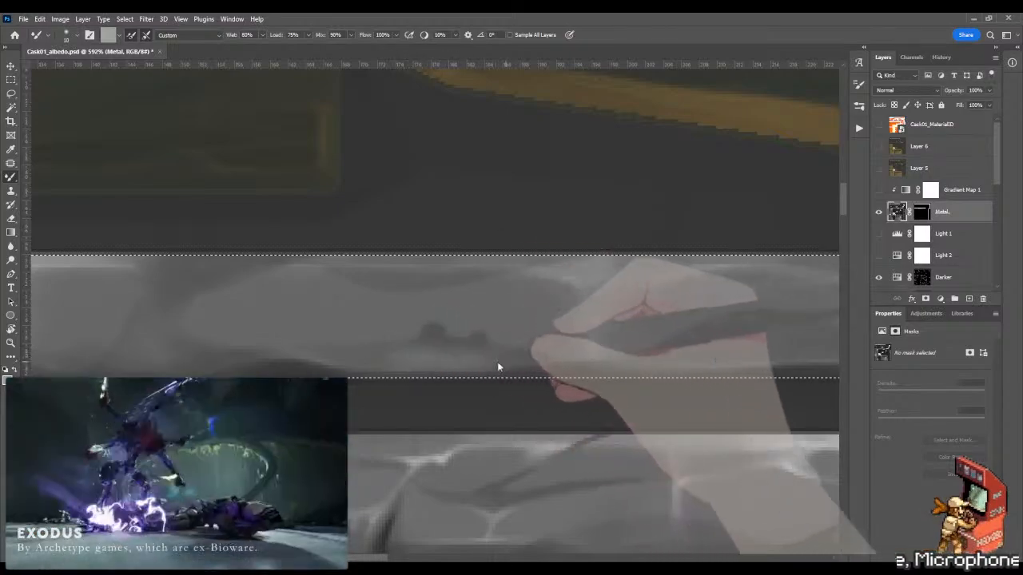
pyautogui.moveTo(424, 359)
pyautogui.mouseDown()
pyautogui.moveTo(452, 359)
pyautogui.moveTo(441, 348)
pyautogui.mouseUp()
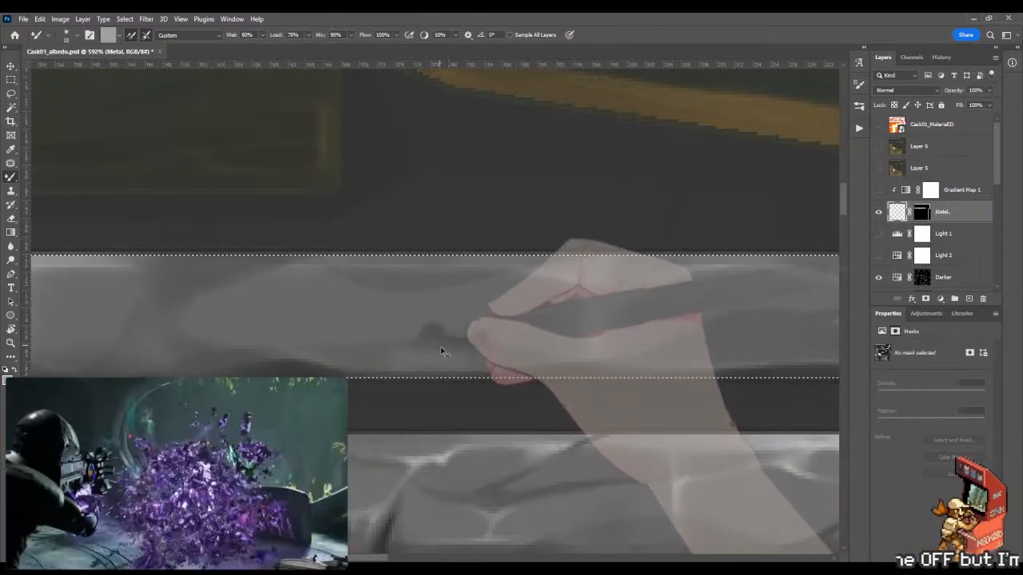
pyautogui.hotkey('shift', 'b')
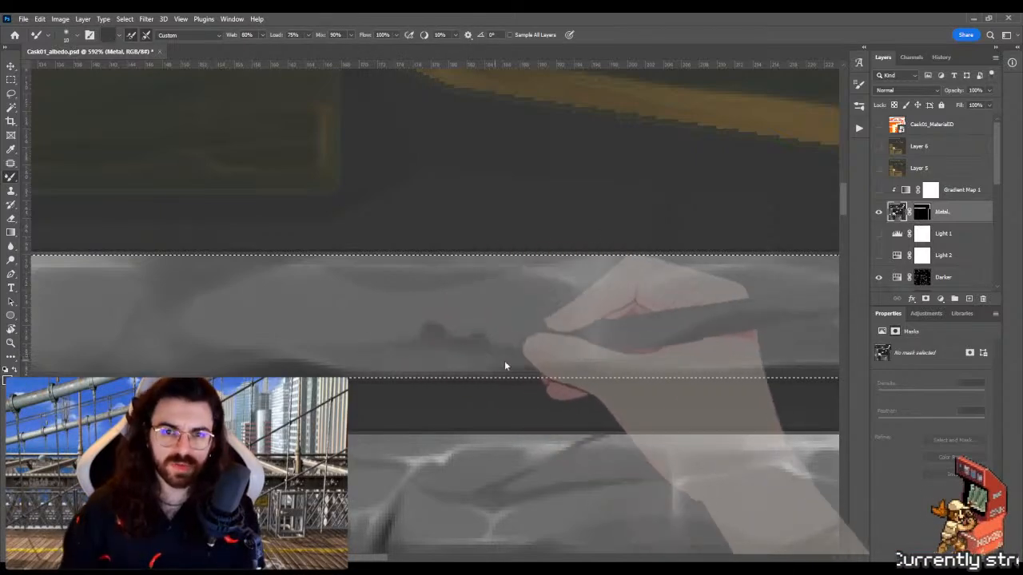
# Step: Clear the selection around the metal strip
pyautogui.press('z')
pyautogui.scroll(-6, 479, 363)
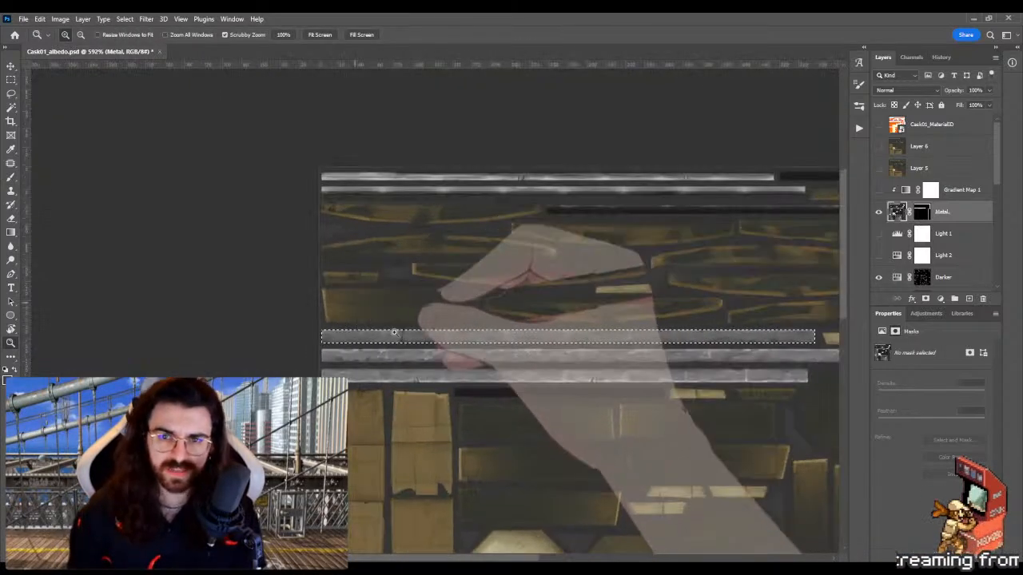
pyautogui.press('m')
pyautogui.press('z')
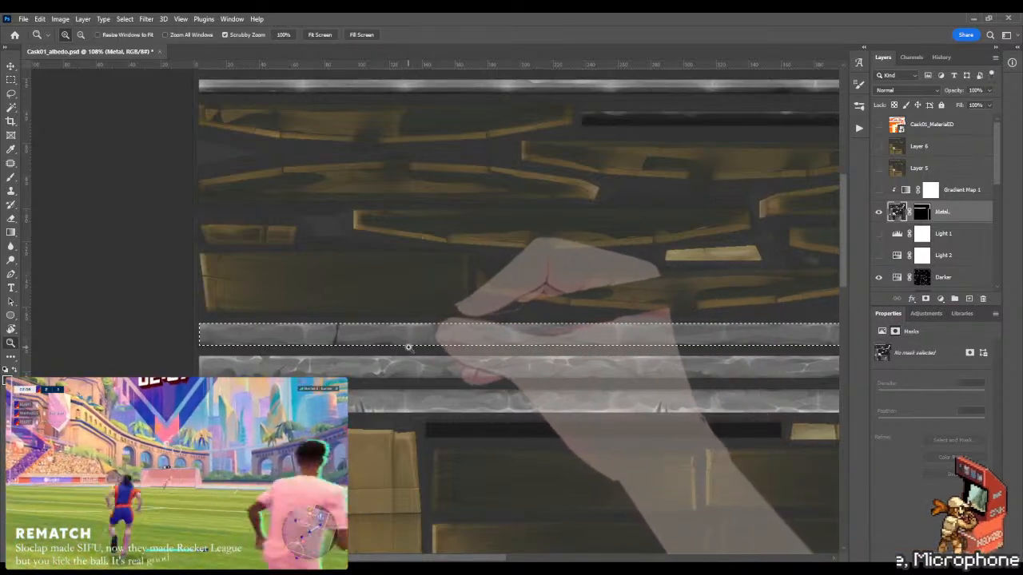
pyautogui.scroll(5, 399, 338)
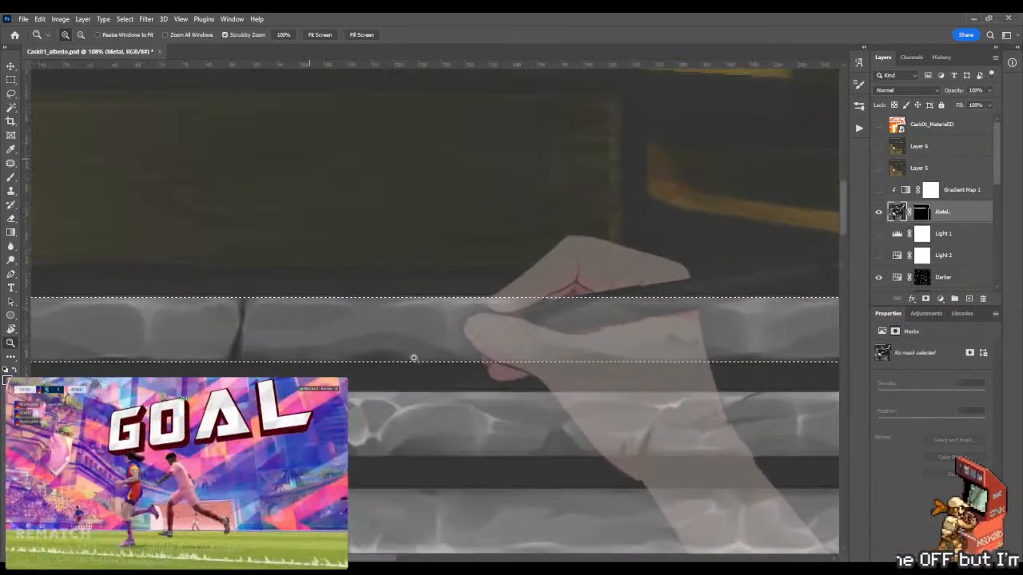
pyautogui.press('m')
pyautogui.hotkey('ctrl', 'd')
pyautogui.press('b')
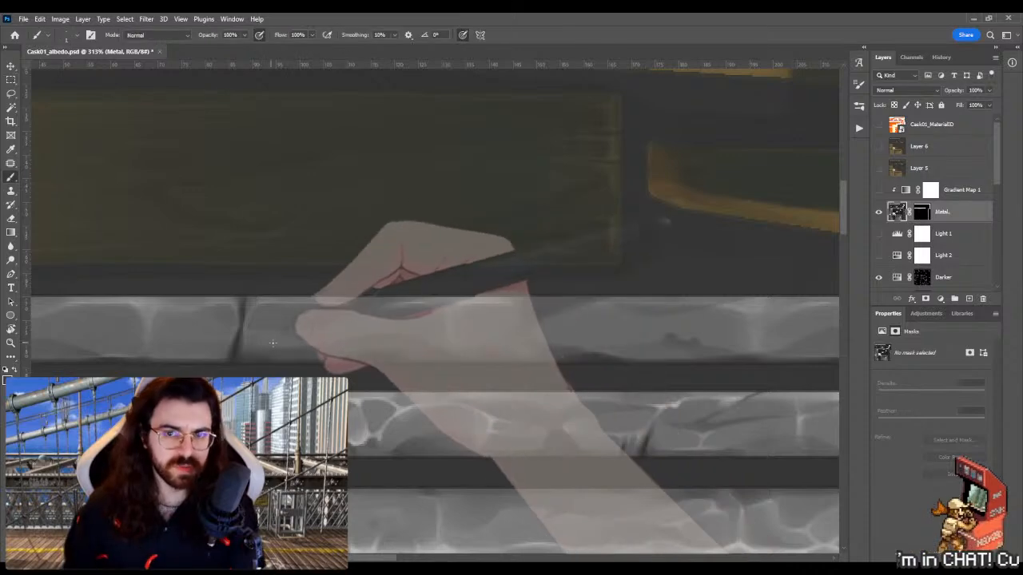
# Step: Paint a short dark diagonal dent in the strip's lower half, in the section left of the vertical dark crack
pyautogui.press('z')
pyautogui.scroll(2, 338, 347)
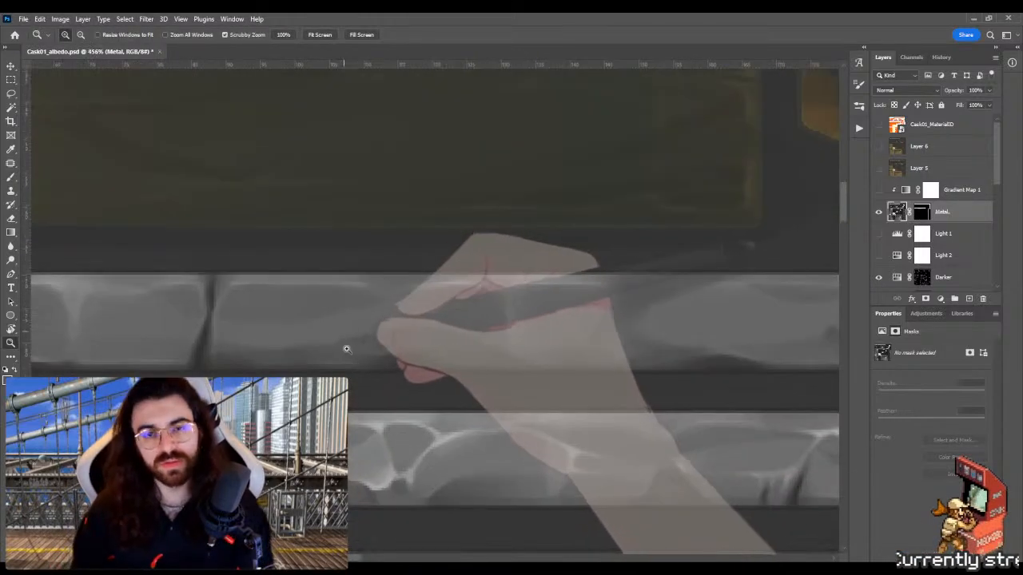
pyautogui.press('b')
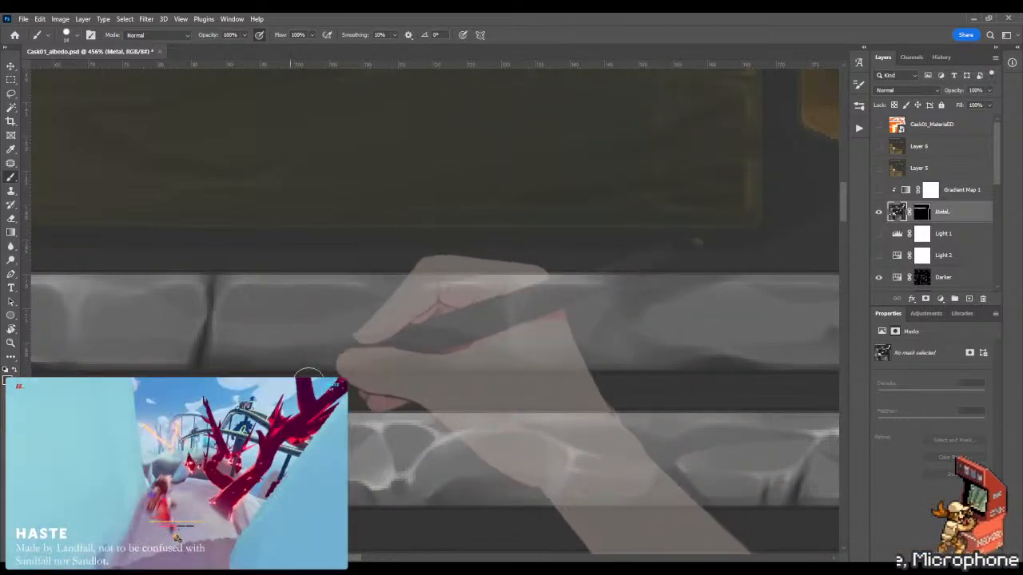
pyautogui.hotkey('shift', 'b')
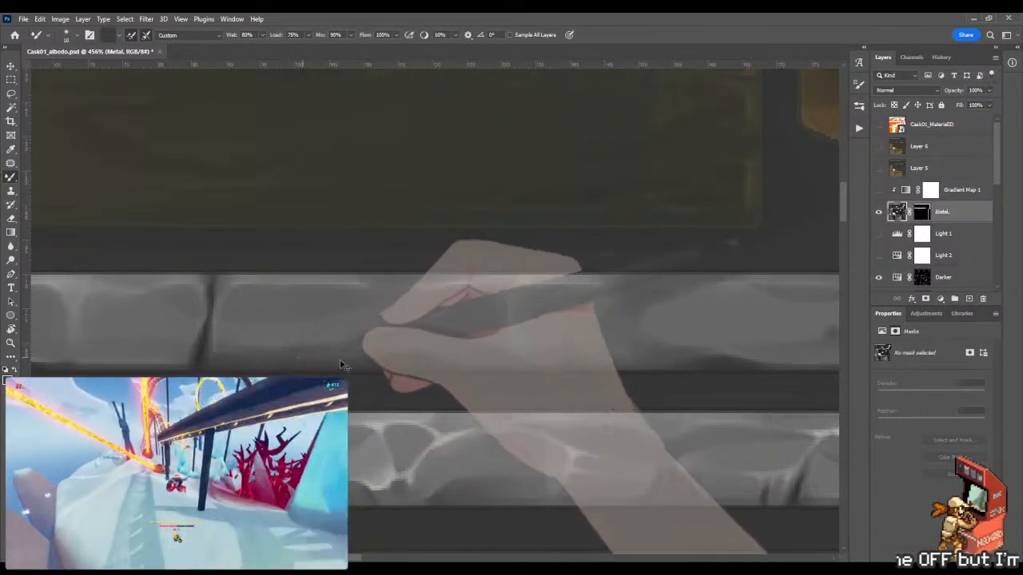
pyautogui.moveTo(317, 349); pyautogui.dragTo(599, 362)
pyautogui.moveTo(331, 353); pyautogui.dragTo(543, 367)
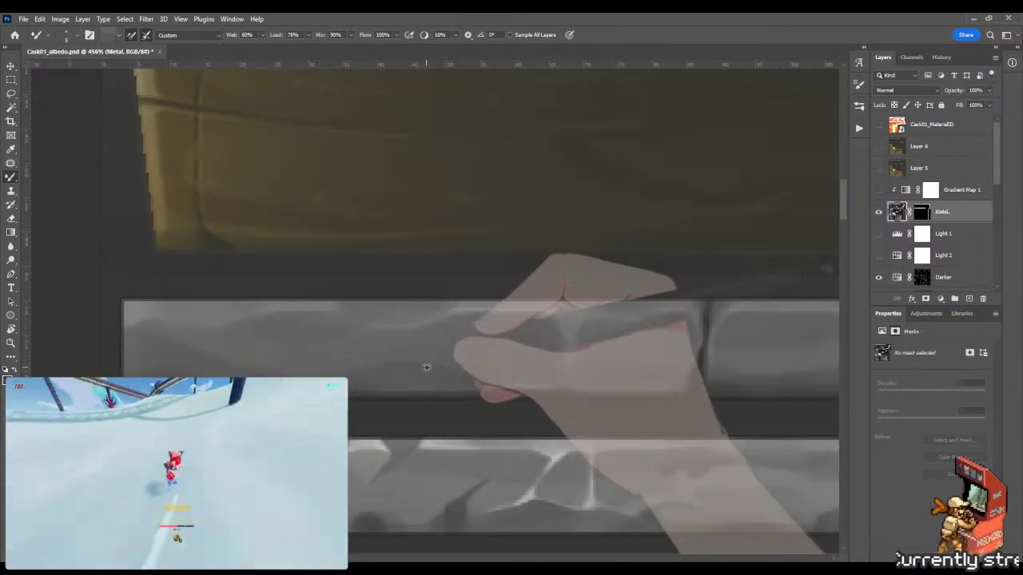
pyautogui.hotkey('shift', 'b')
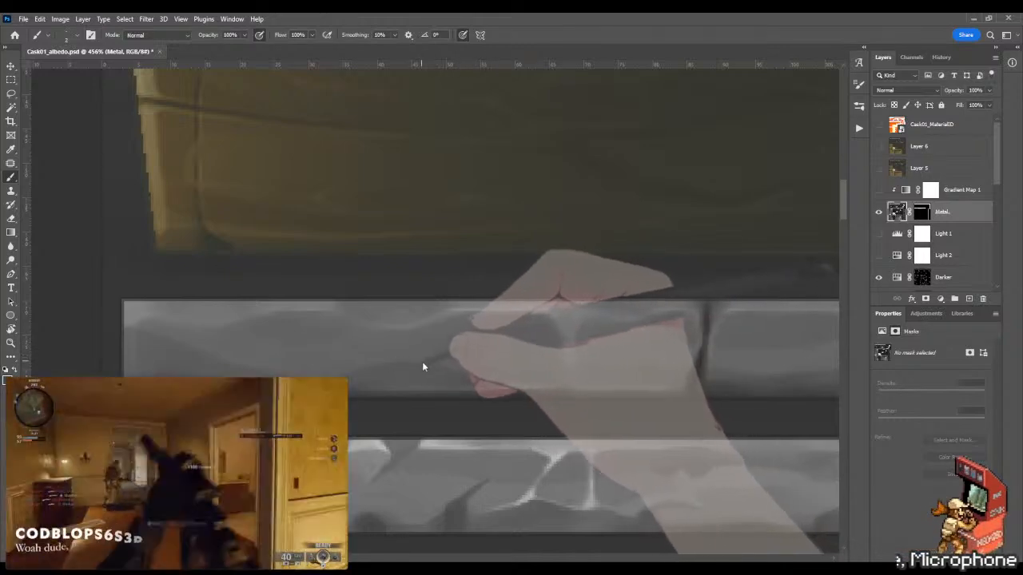
pyautogui.moveTo(440, 364); pyautogui.dragTo(469, 345)
# Step: Soften the lower side of the diagonal dent into the surrounding metal with the Mixer Brush
pyautogui.hotkey('shift', 'b')
pyautogui.hotkey('shift', 'b')
pyautogui.hotkey('shift', 'b')
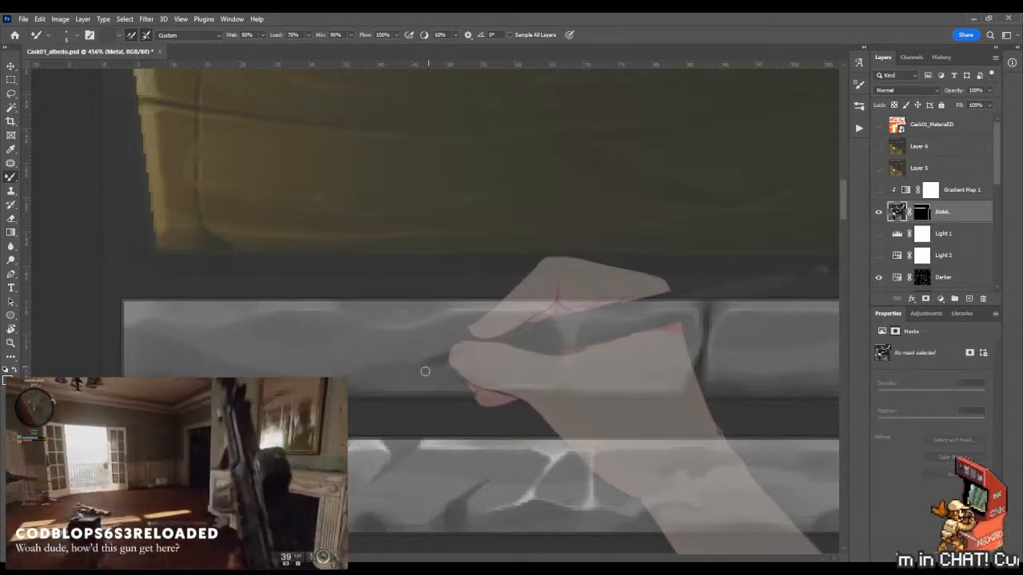
pyautogui.hotkey('shift', 'b')
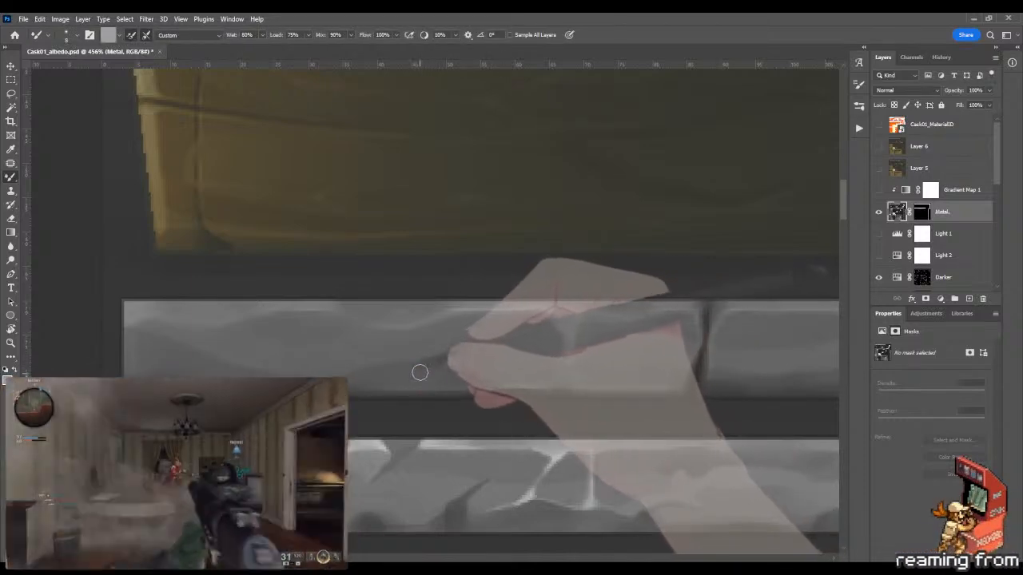
pyautogui.moveTo(401, 376); pyautogui.dragTo(427, 376)
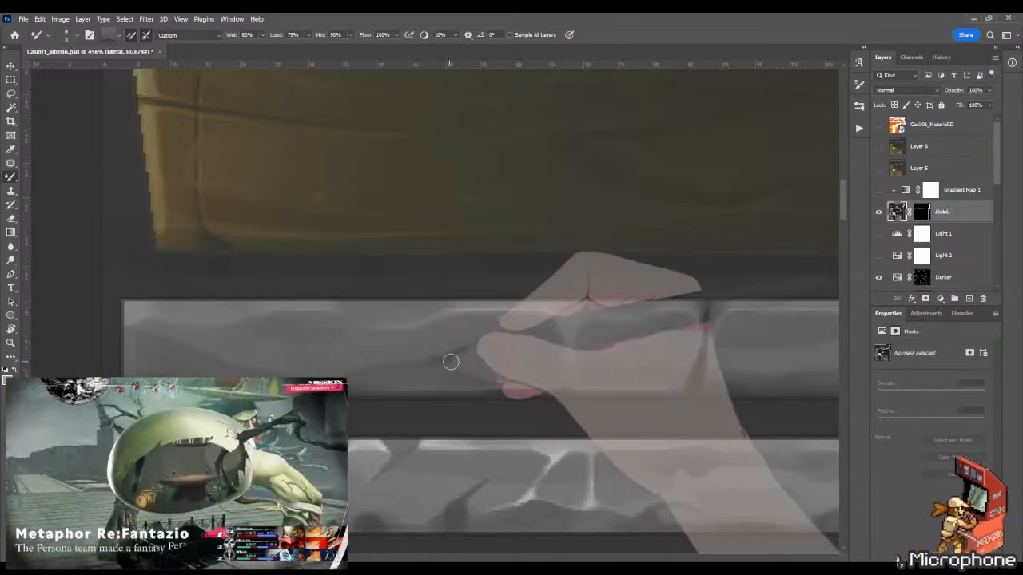
# Step: Paint a thin dark branching crack running down from the strip's upper edge near its left end
pyautogui.hotkey('shift', 'b')
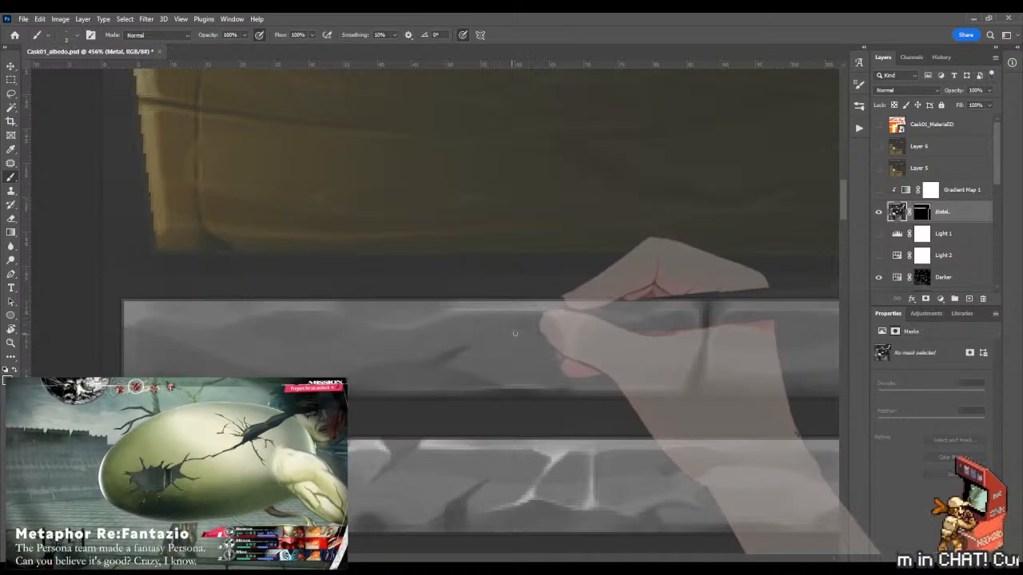
pyautogui.moveTo(533, 330); pyautogui.dragTo(493, 333)
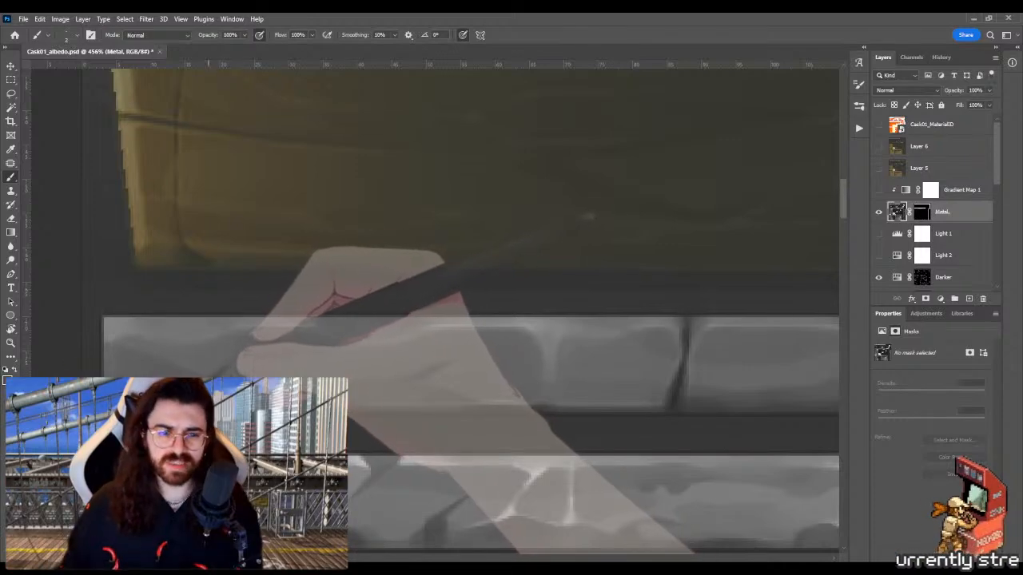
pyautogui.hotkey('shift', 'b')
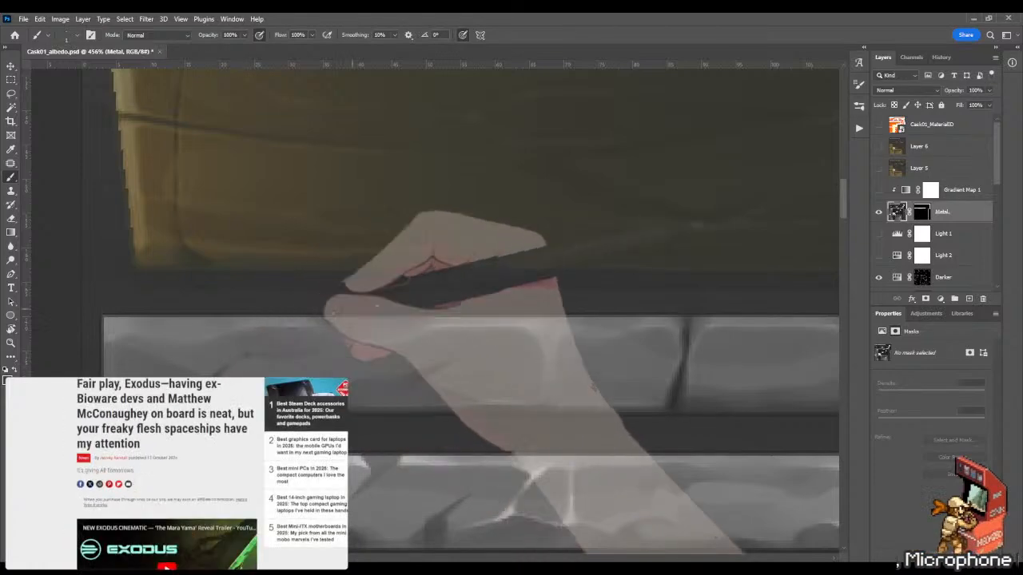
pyautogui.press('z')
pyautogui.moveTo(437, 311)
pyautogui.mouseDown()
pyautogui.moveTo(373, 304)
pyautogui.moveTo(393, 303)
pyautogui.moveTo(320, 342)
pyautogui.moveTo(283, 344)
pyautogui.moveTo(326, 343)
pyautogui.mouseUp()
pyautogui.press('b')
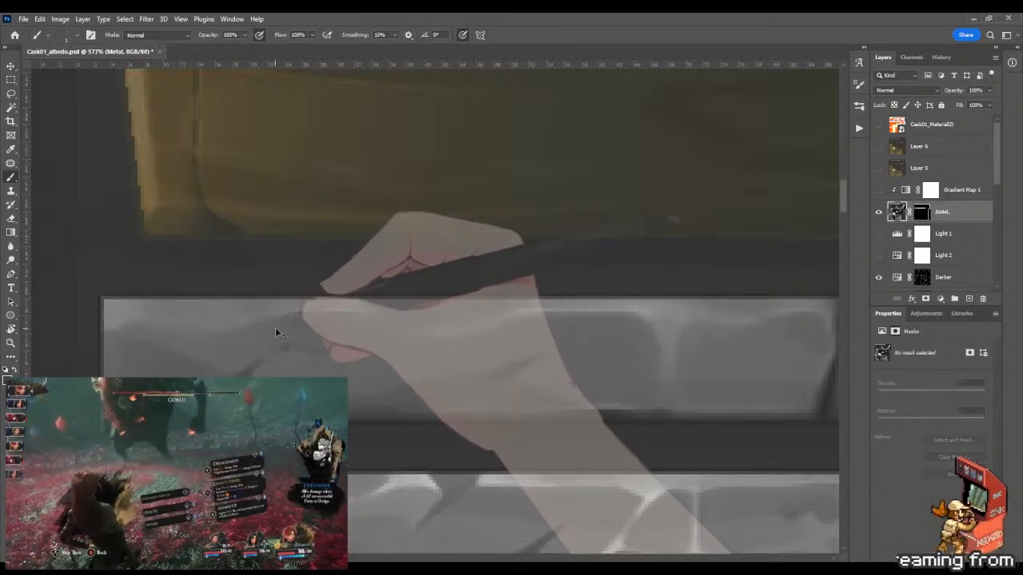
pyautogui.keyDown('alt'); pyautogui.click(248, 371); pyautogui.keyUp('alt')
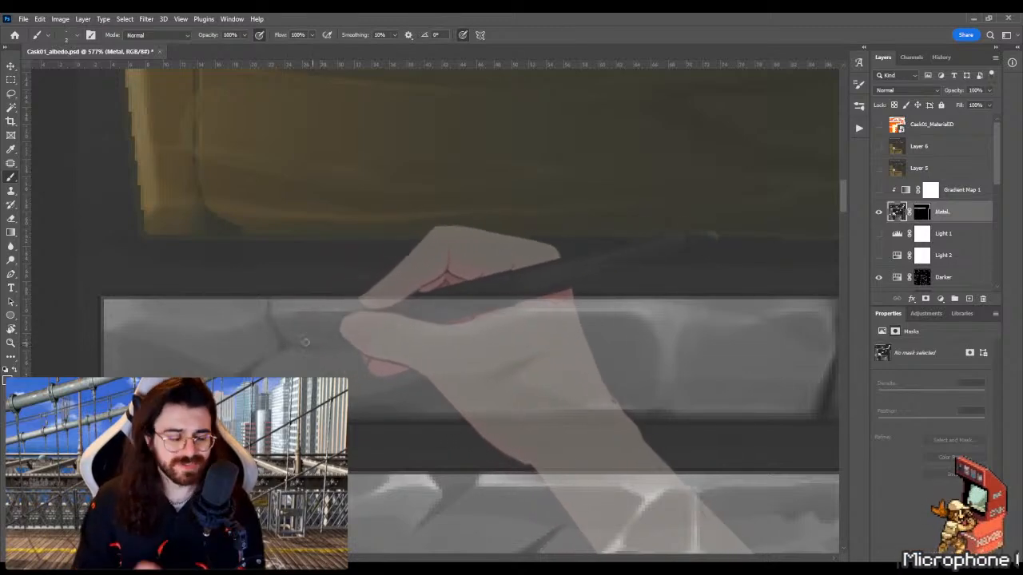
# Step: Touch up the dark diagonal dent between the left-end crack and the vertical dark crack with a fine brush
pyautogui.press('z')
pyautogui.moveTo(266, 365); pyautogui.dragTo(172, 360)
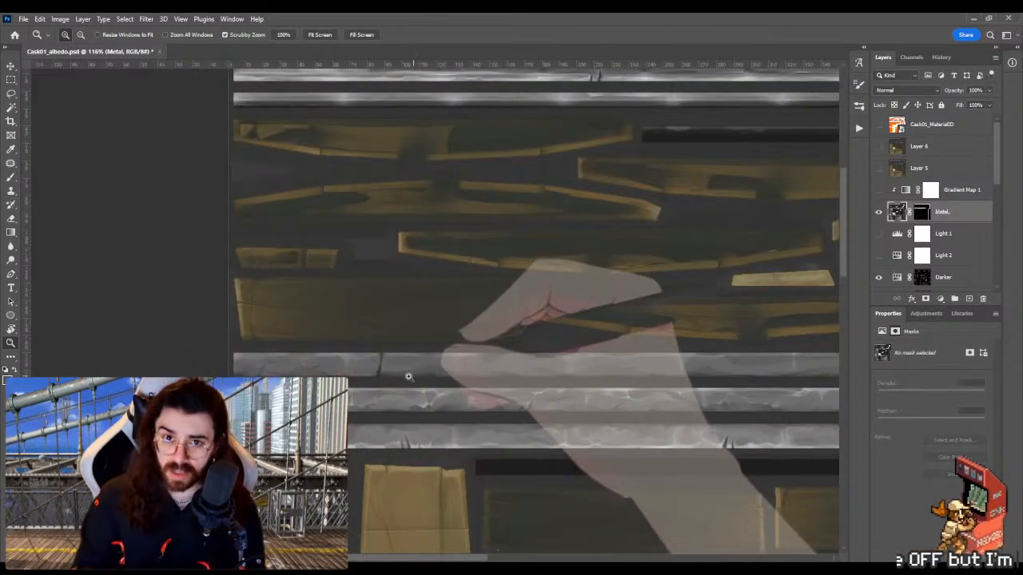
pyautogui.moveTo(388, 376); pyautogui.dragTo(426, 355)
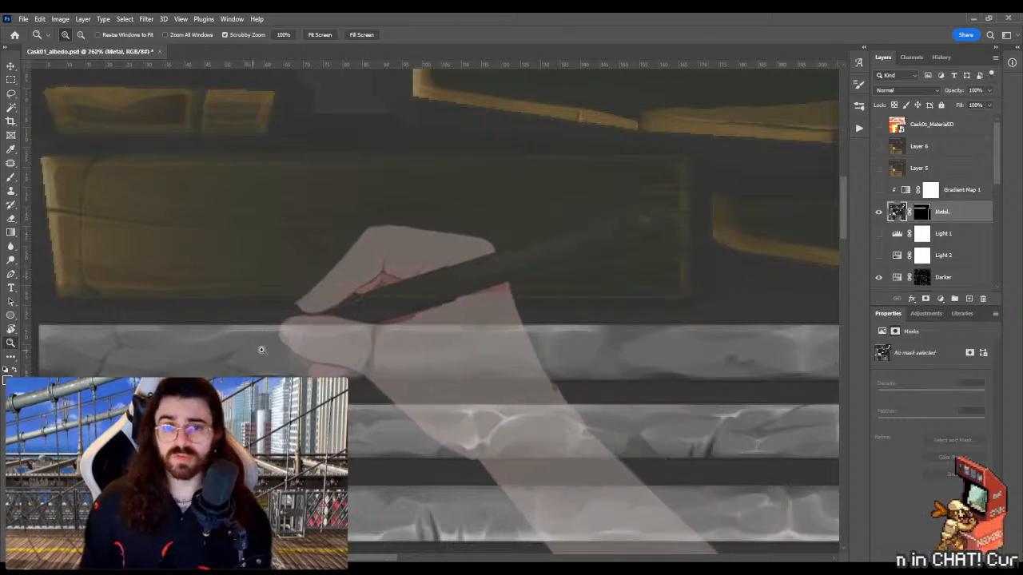
pyautogui.moveTo(261, 350); pyautogui.dragTo(331, 317)
pyautogui.press('b')
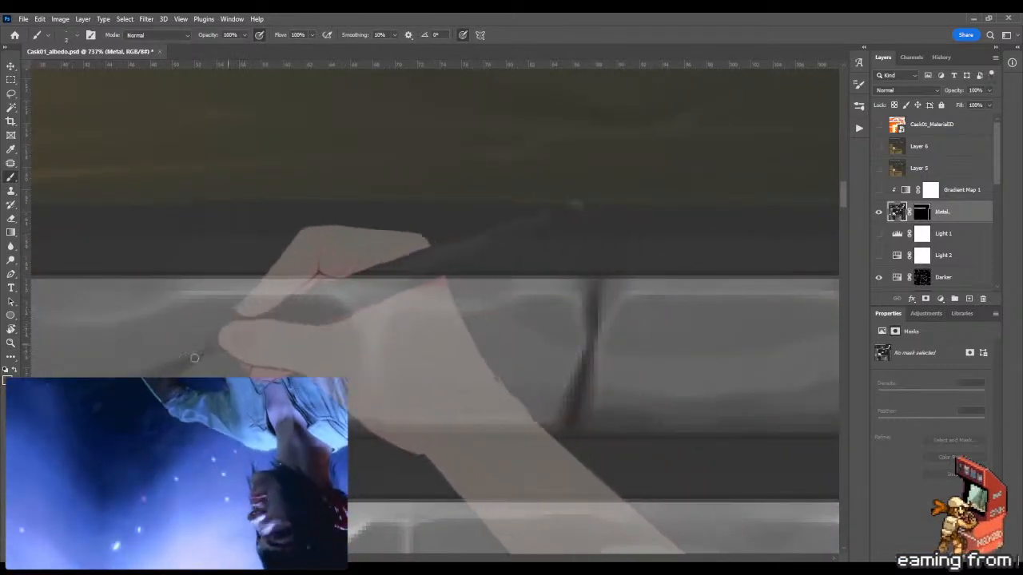
# Step: Paint a thin diagonal crack with a dark notch across the strip, just right of the vertical dark crack
pyautogui.press('z')
pyautogui.moveTo(404, 329); pyautogui.dragTo(347, 343)
pyautogui.moveTo(519, 320)
pyautogui.mouseDown()
pyautogui.moveTo(339, 320)
pyautogui.moveTo(406, 296)
pyautogui.moveTo(403, 324)
pyautogui.mouseUp()
pyautogui.press('b')
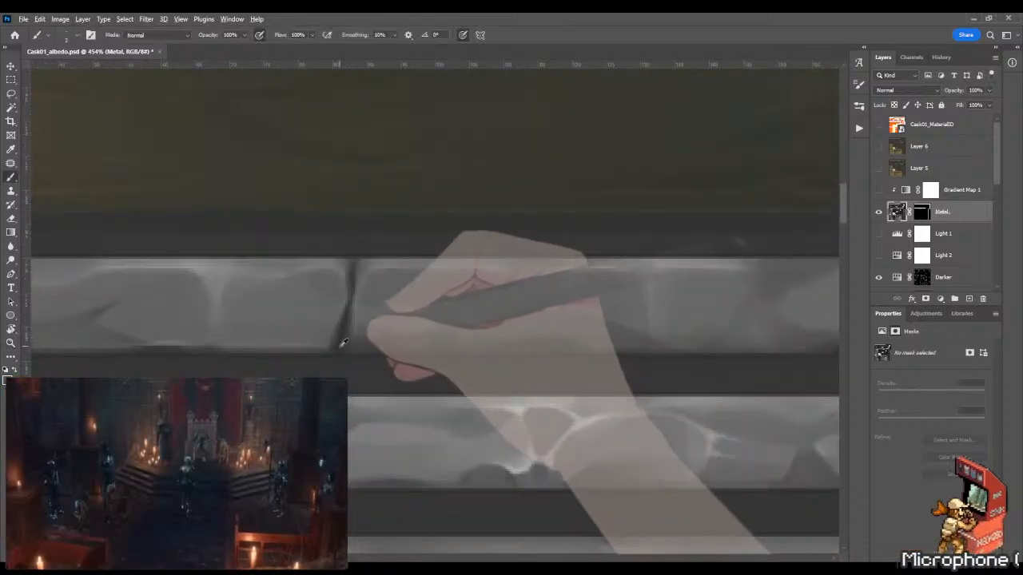
pyautogui.scroll(3, 394, 346)
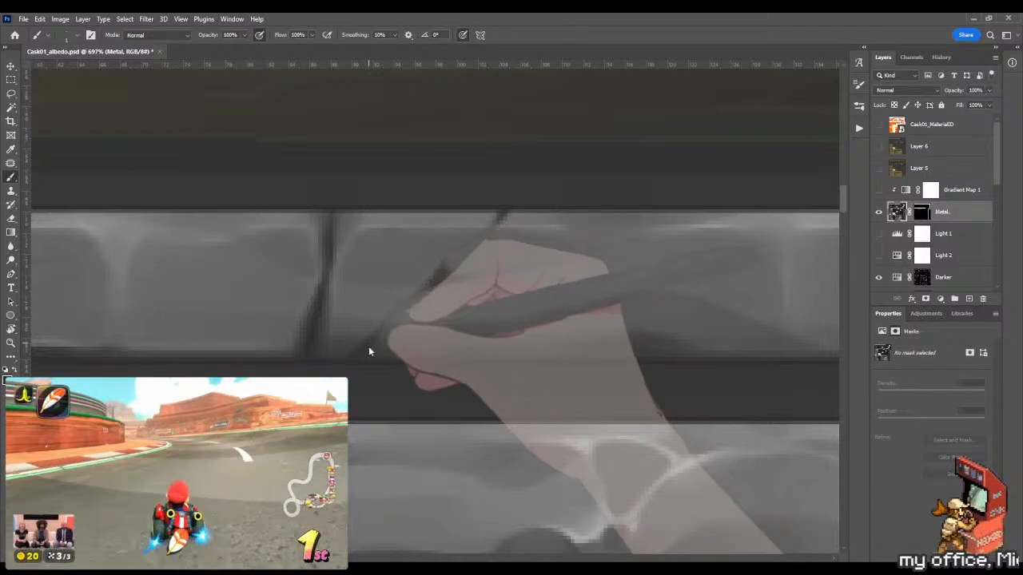
# Step: Extend a faint crack line rightward from the diagonal crack's notch and add a small dark dent near the strip's upper edge
pyautogui.press('z')
pyautogui.moveTo(394, 358); pyautogui.dragTo(264, 354)
pyautogui.moveTo(430, 357); pyautogui.dragTo(506, 355)
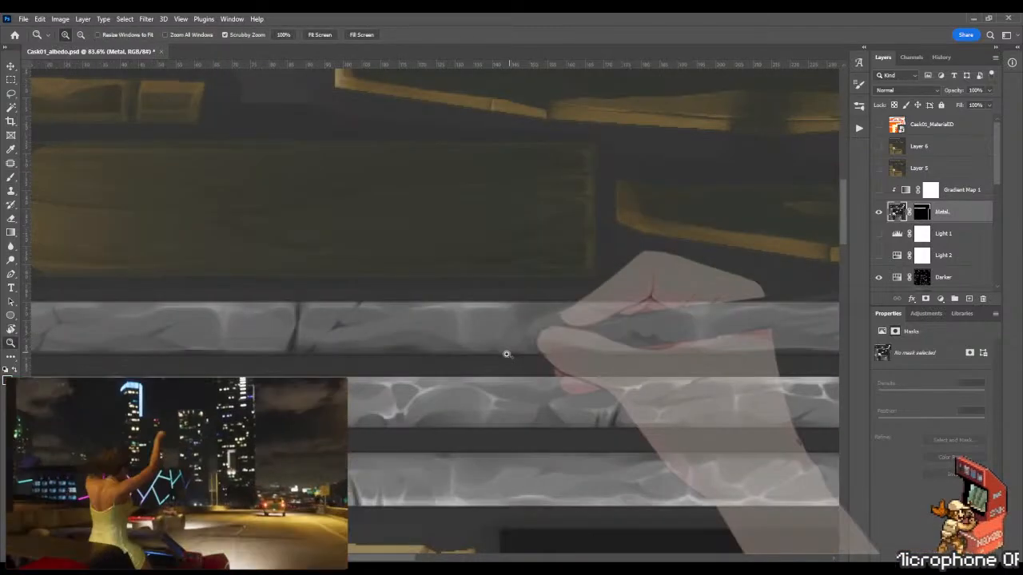
pyautogui.moveTo(356, 341); pyautogui.dragTo(432, 319)
pyautogui.press('b')
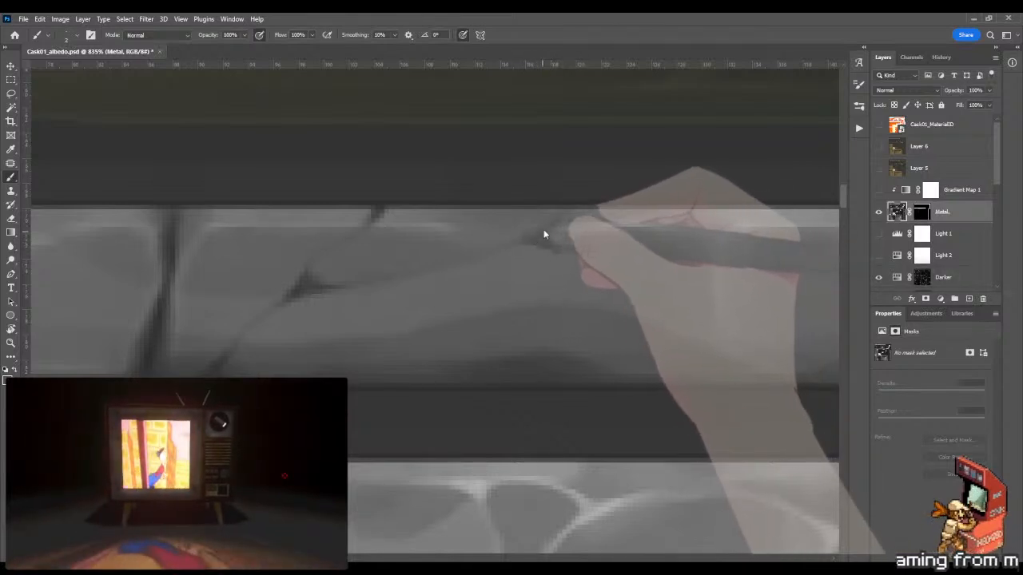
pyautogui.press('z')
pyautogui.moveTo(497, 253)
pyautogui.mouseDown()
pyautogui.moveTo(366, 265)
pyautogui.moveTo(384, 267)
pyautogui.mouseUp()
pyautogui.moveTo(593, 282); pyautogui.dragTo(291, 279)
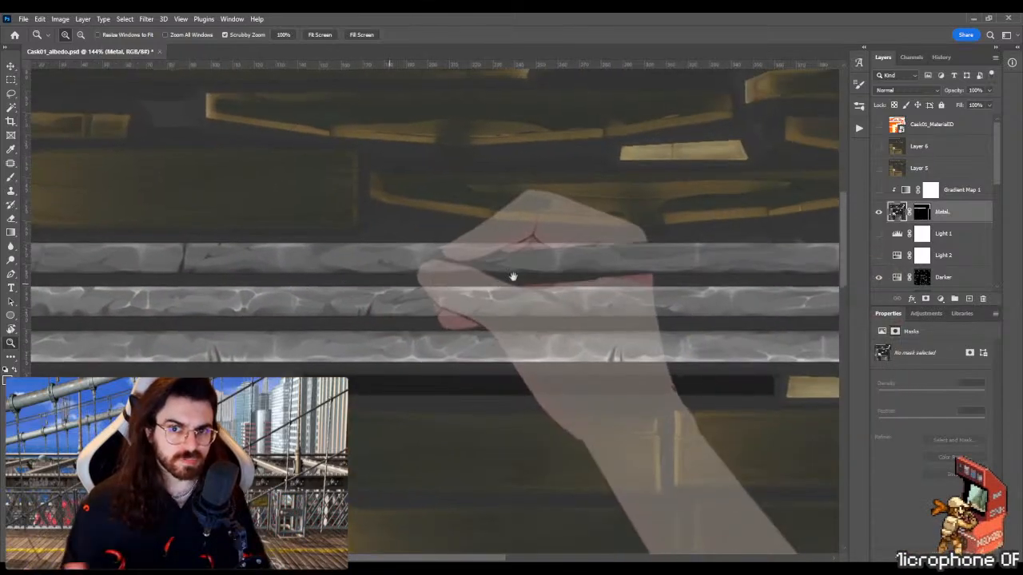
# Step: Select the uppermost metal strip's area by its colour on the Cask01_MaterialID layer and return to painting on the Metal layer
pyautogui.moveTo(514, 276); pyautogui.dragTo(350, 275)
pyautogui.moveTo(597, 251); pyautogui.dragTo(413, 261)
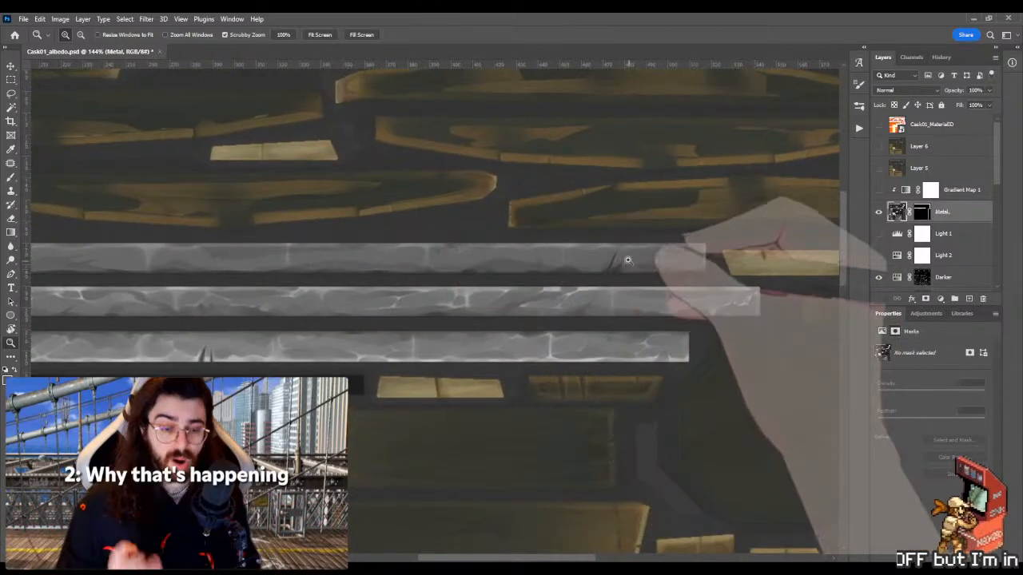
pyautogui.moveTo(627, 261); pyautogui.dragTo(700, 272)
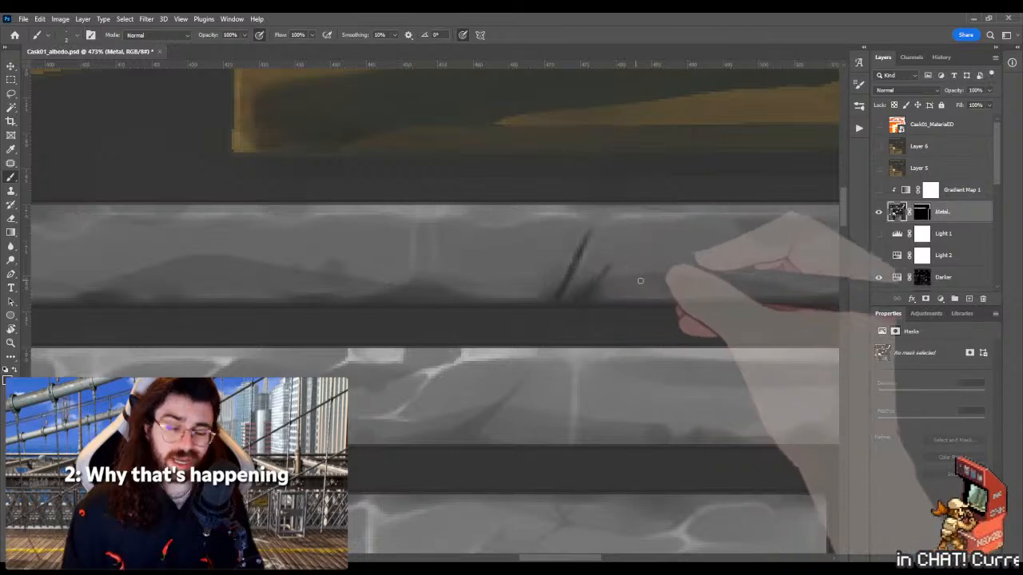
pyautogui.press('r')
pyautogui.moveTo(575, 318); pyautogui.dragTo(521, 390)
pyautogui.moveTo(545, 359); pyautogui.dragTo(400, 166)
pyautogui.press('z')
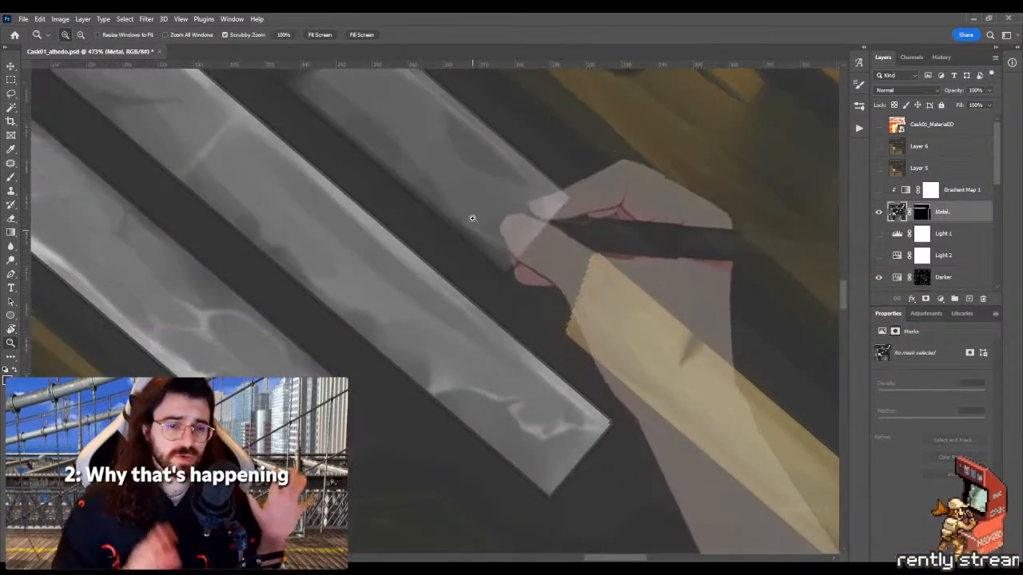
pyautogui.moveTo(442, 206)
pyautogui.mouseDown()
pyautogui.moveTo(452, 243)
pyautogui.moveTo(516, 346)
pyautogui.moveTo(389, 247)
pyautogui.moveTo(425, 258)
pyautogui.mouseUp()
pyautogui.press('b')
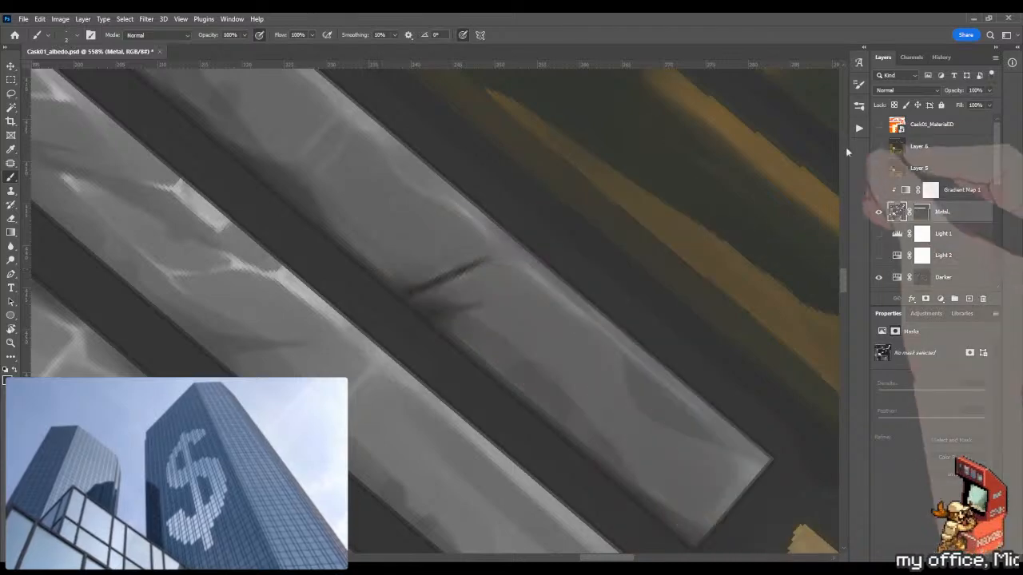
pyautogui.click(930, 128)
pyautogui.press('w')
pyautogui.click(532, 337)
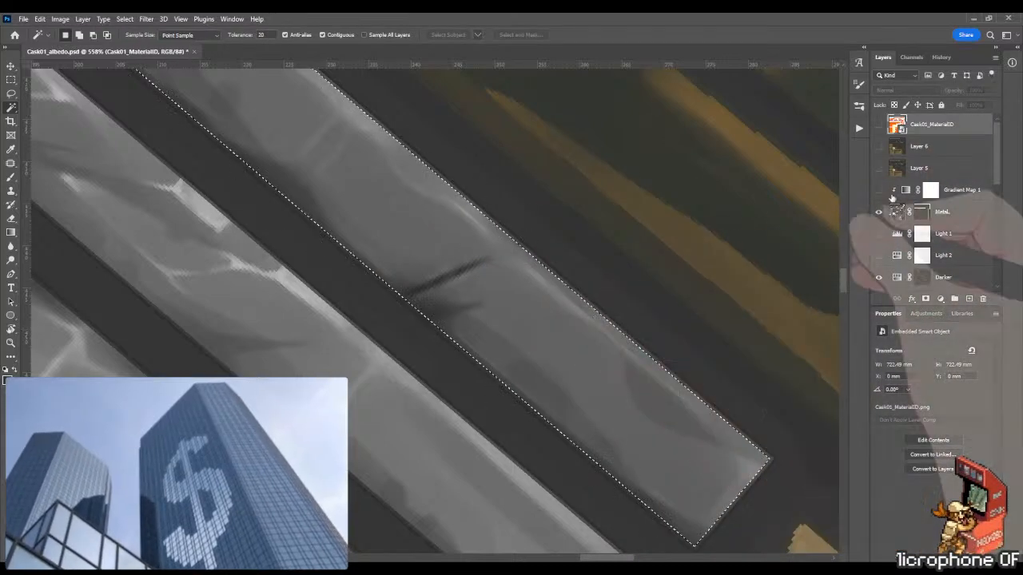
pyautogui.click(902, 212)
pyautogui.press('b')
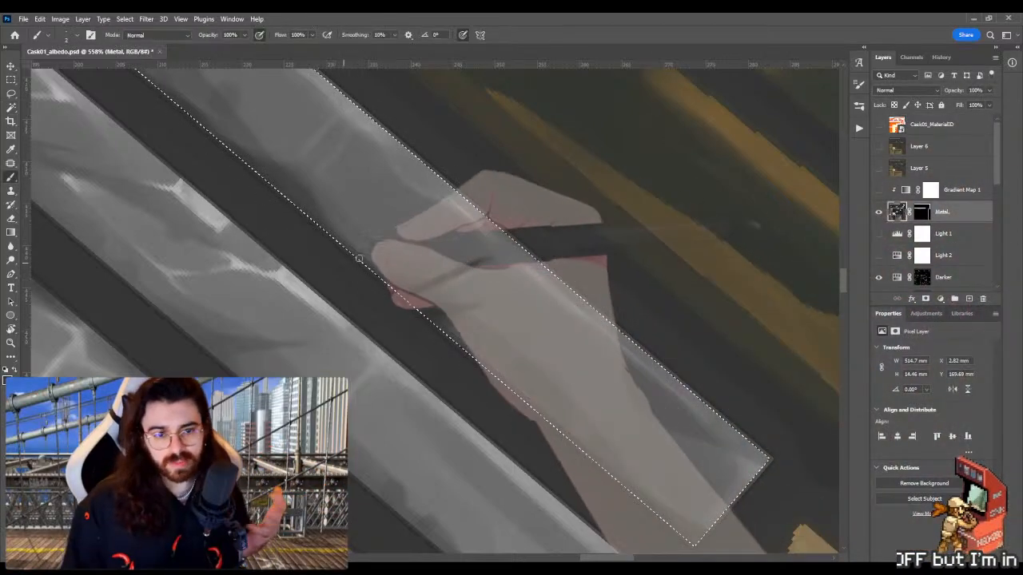
# Step: Paint soft dark streaks beside the dark diagonal slash near the strip's right end and clear the selection
pyautogui.moveTo(379, 261)
pyautogui.mouseDown()
pyautogui.moveTo(353, 270)
pyautogui.moveTo(376, 270)
pyautogui.moveTo(349, 281)
pyautogui.moveTo(372, 270)
pyautogui.mouseUp()
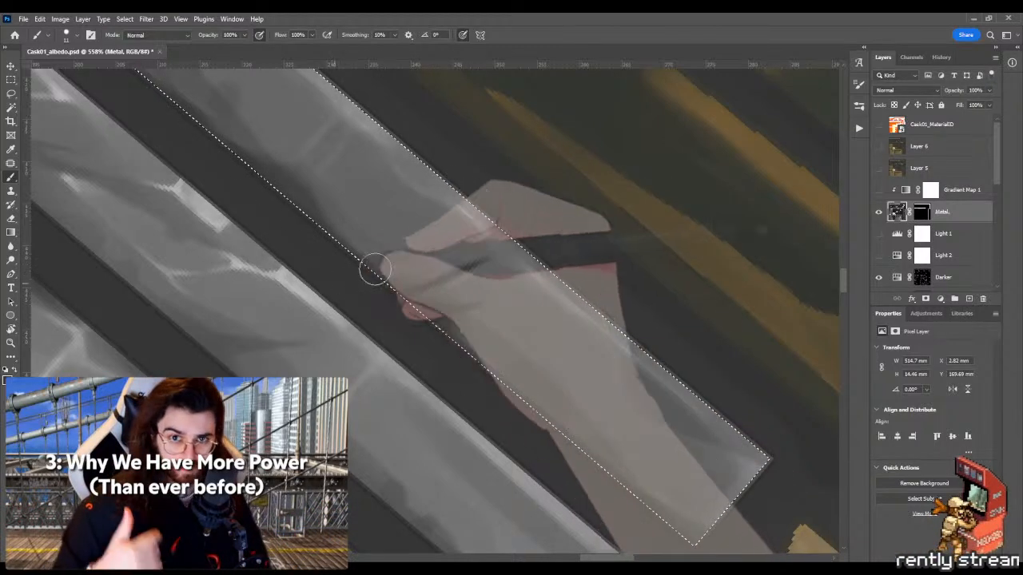
pyautogui.press('z')
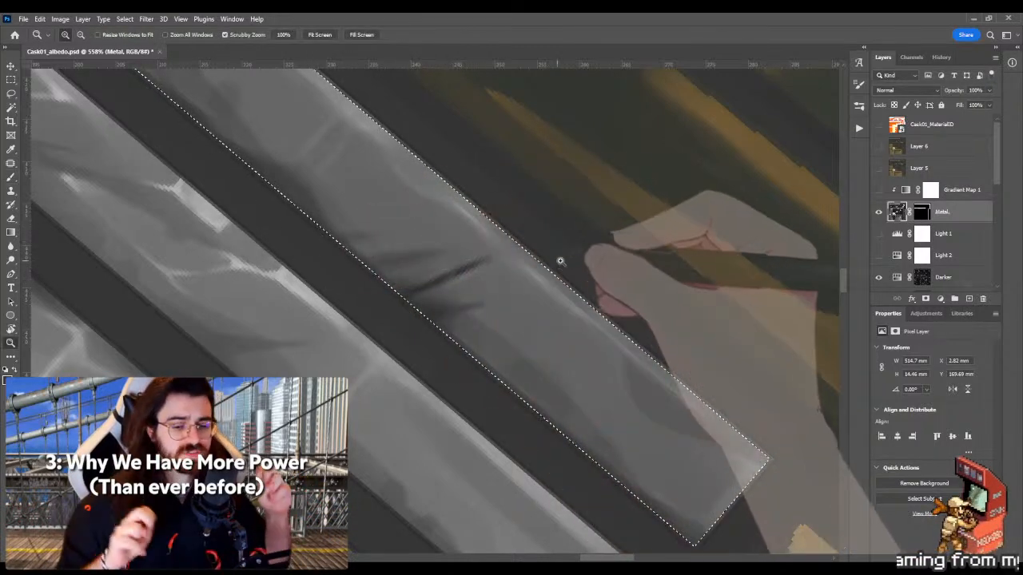
pyautogui.moveTo(564, 263)
pyautogui.mouseDown()
pyautogui.moveTo(512, 153)
pyautogui.moveTo(548, 210)
pyautogui.moveTo(589, 211)
pyautogui.moveTo(570, 197)
pyautogui.mouseUp()
pyautogui.press('r')
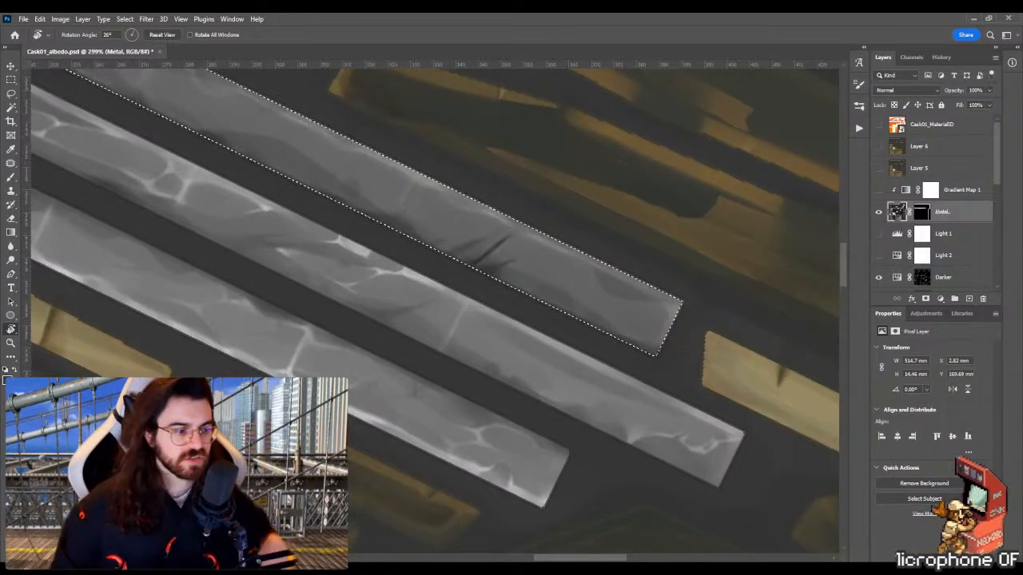
pyautogui.hotkey('ctrl', 'd')
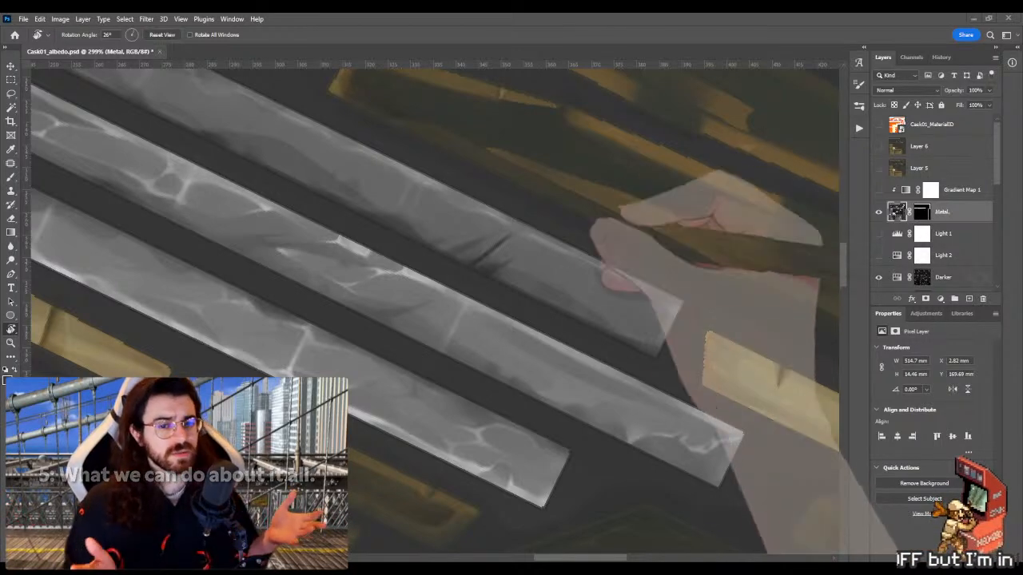
# Step: Darken the faint diagonal dent left of the dark slash with fine strokes in sampled greys, inside the strip selection
pyautogui.press('z')
pyautogui.moveTo(480, 234); pyautogui.dragTo(667, 258)
pyautogui.press('b')
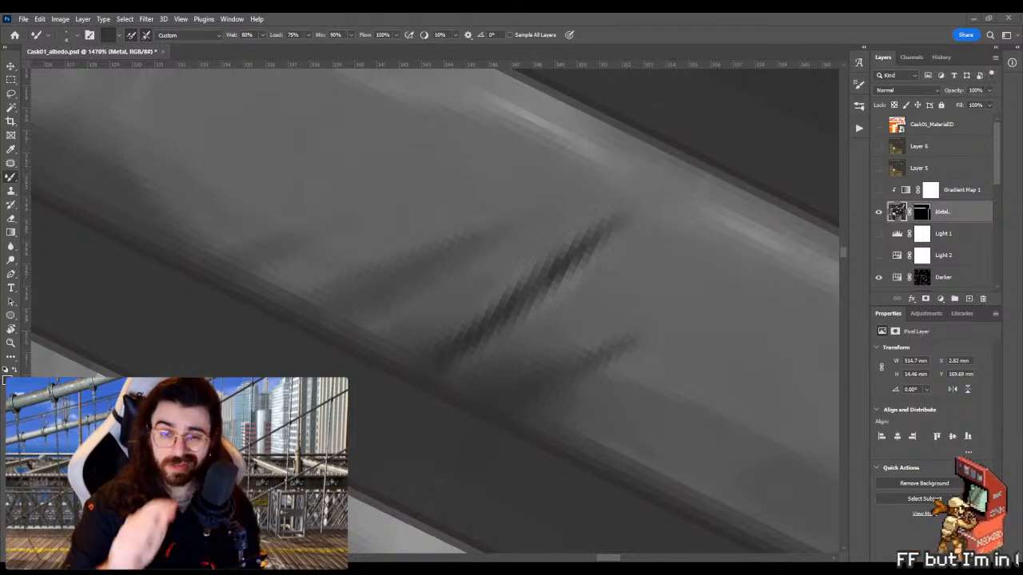
pyautogui.hotkey('shift', 'b')
pyautogui.keyDown('alt'); pyautogui.click(317, 301); pyautogui.keyUp('alt')
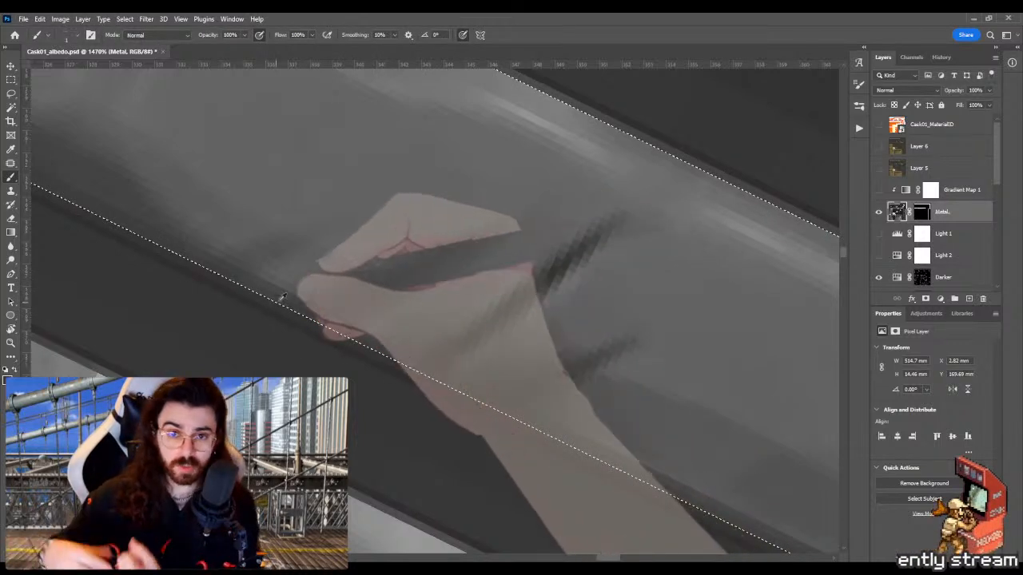
pyautogui.keyDown('alt'); pyautogui.click(447, 355); pyautogui.keyUp('alt')
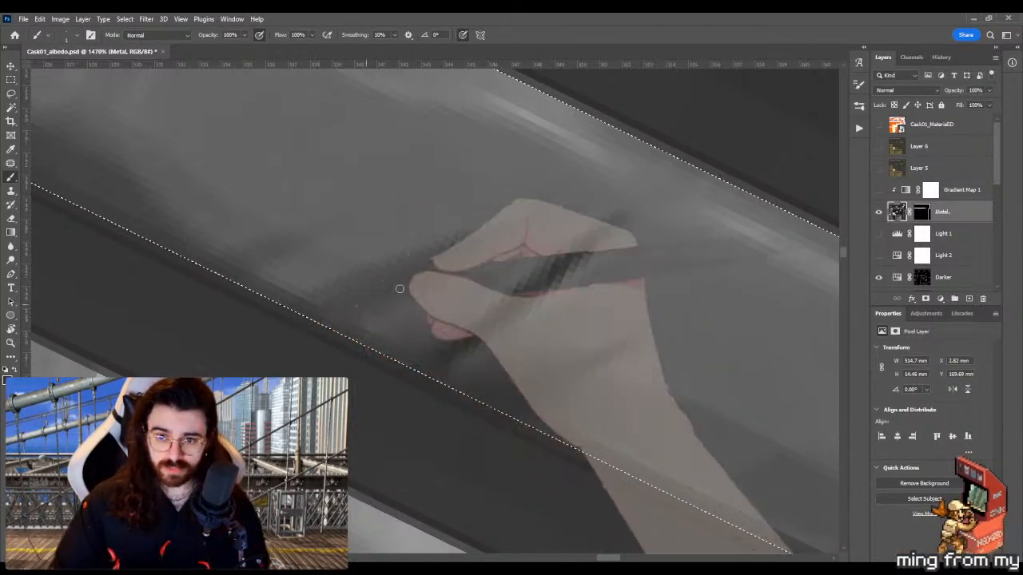
pyautogui.moveTo(399, 290); pyautogui.dragTo(344, 327)
pyautogui.moveTo(520, 234); pyautogui.dragTo(351, 308)
pyautogui.moveTo(495, 244); pyautogui.dragTo(393, 295)
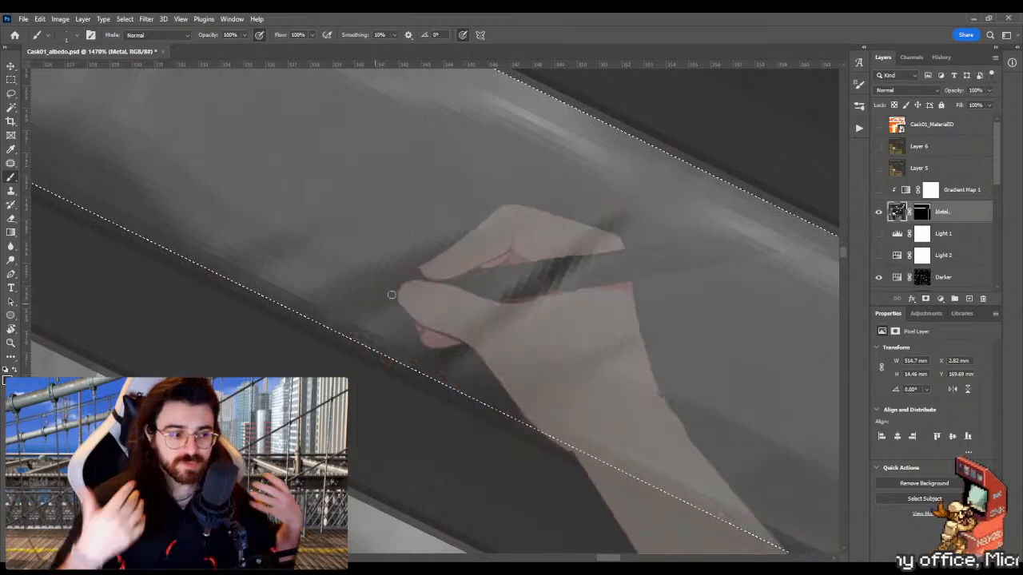
pyautogui.moveTo(472, 260); pyautogui.dragTo(336, 320)
pyautogui.moveTo(464, 256)
pyautogui.mouseDown()
pyautogui.moveTo(319, 307)
pyautogui.moveTo(273, 312)
pyautogui.mouseUp()
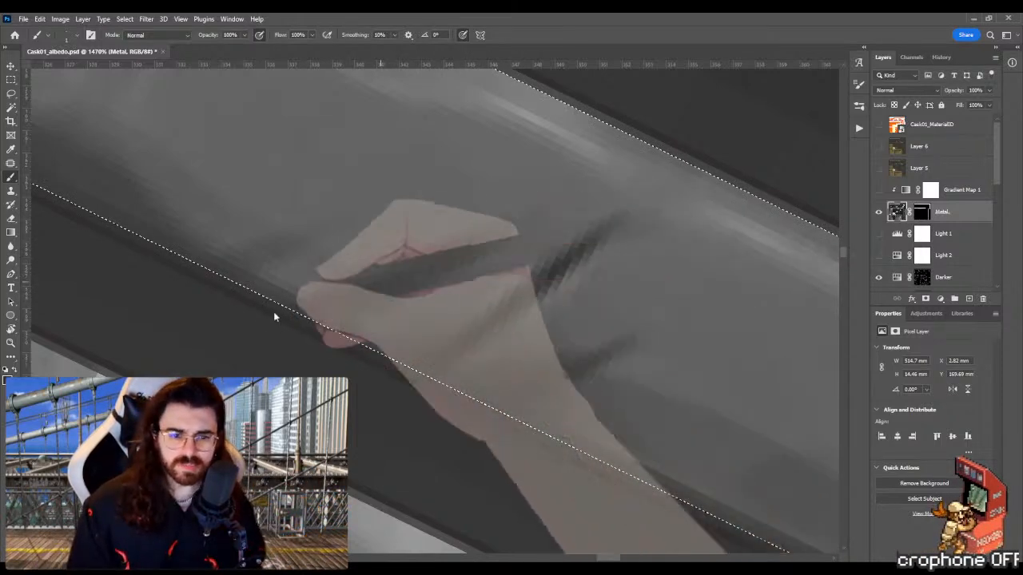
# Step: Blend the darkened dent and the neighbouring diagonal slashes into the metal with the Mixer Brush
pyautogui.hotkey('shift', 'b')
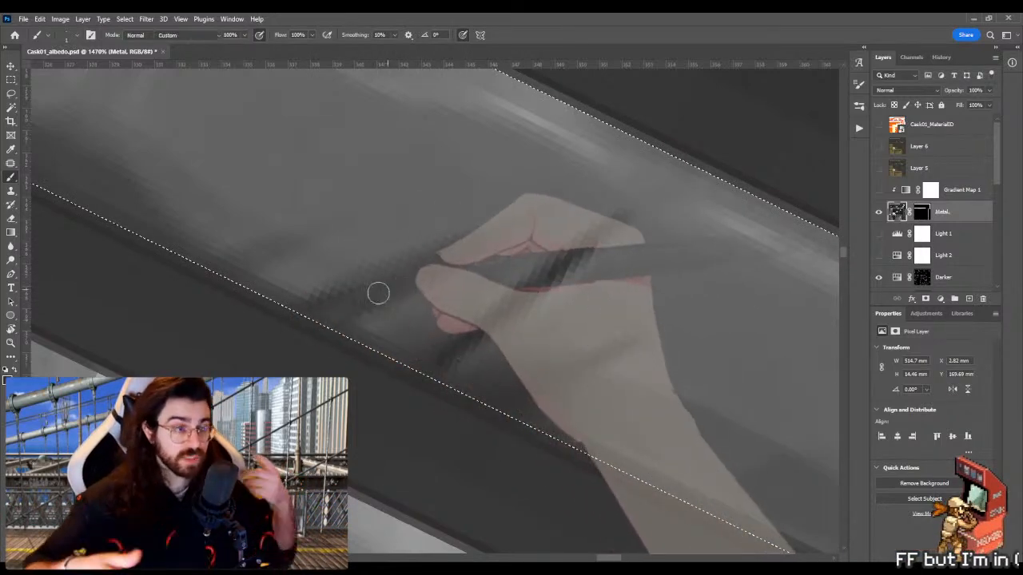
pyautogui.press('z')
pyautogui.moveTo(415, 283)
pyautogui.mouseDown()
pyautogui.moveTo(367, 282)
pyautogui.moveTo(468, 266)
pyautogui.moveTo(371, 293)
pyautogui.moveTo(459, 296)
pyautogui.mouseUp()
pyautogui.press('b')
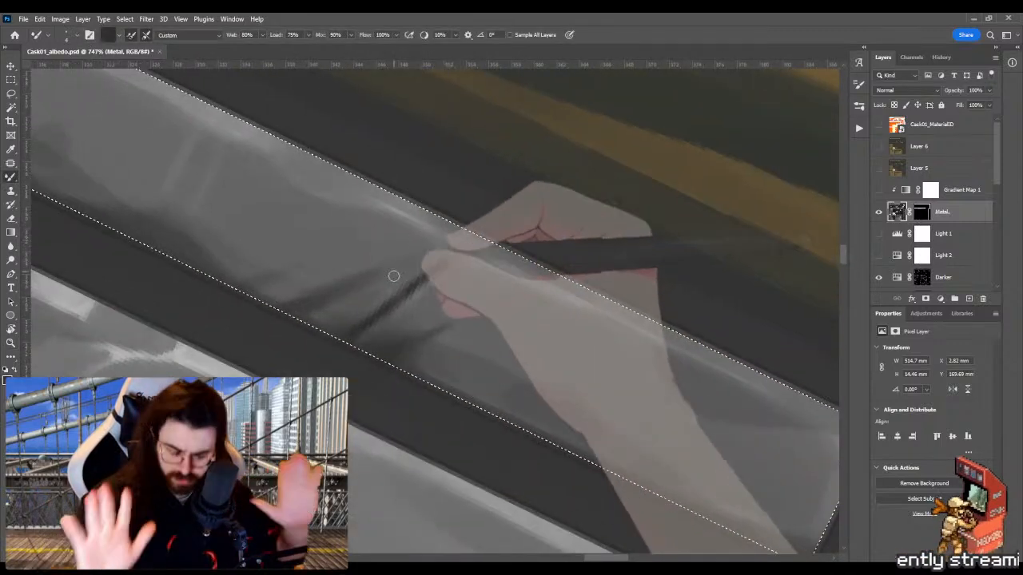
pyautogui.hotkey('shift', 'b')
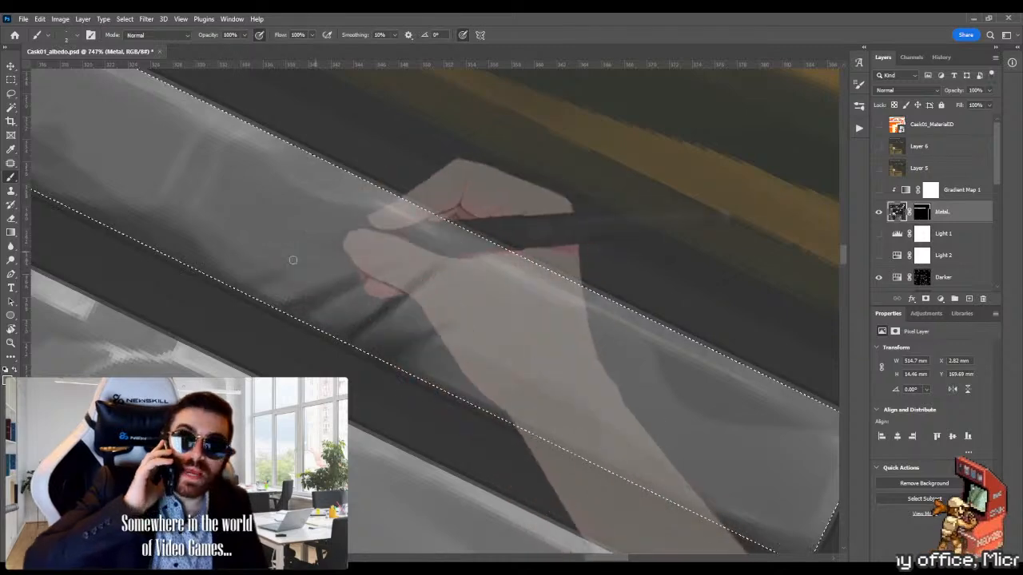
# Step: Paint a small dark notch right of the slashes and run a thin curved crack from it toward the strip's upper edge
pyautogui.press('z')
pyautogui.moveTo(430, 257); pyautogui.dragTo(310, 244)
pyautogui.moveTo(487, 282); pyautogui.dragTo(569, 298)
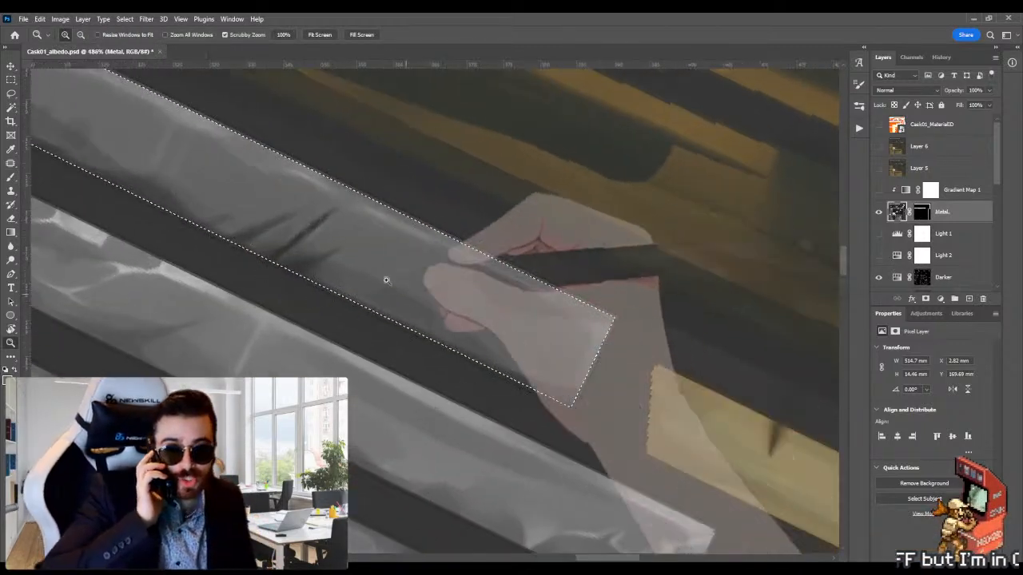
pyautogui.moveTo(305, 262); pyautogui.dragTo(361, 269)
pyautogui.press('b')
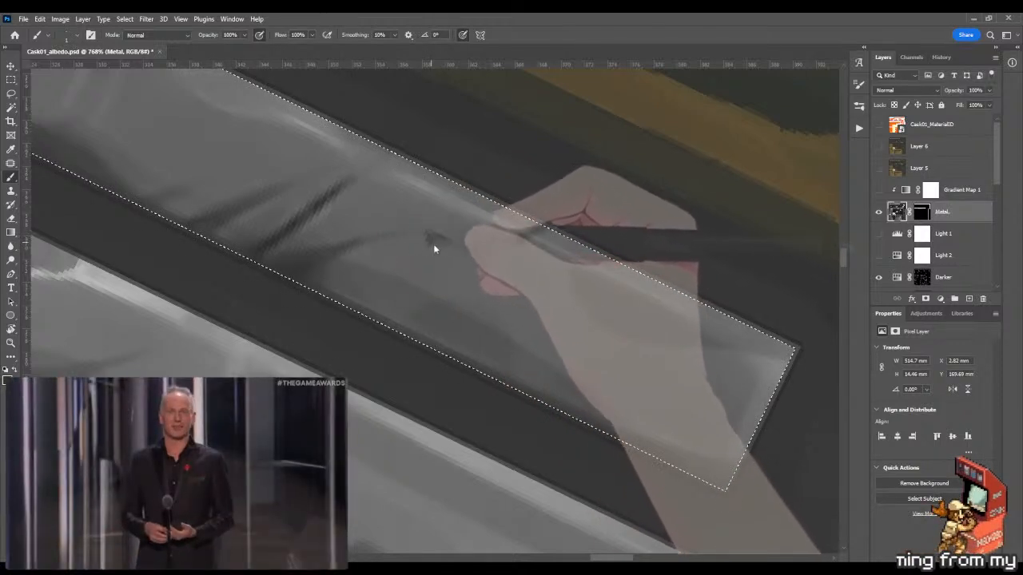
pyautogui.hotkey('shift', 'b')
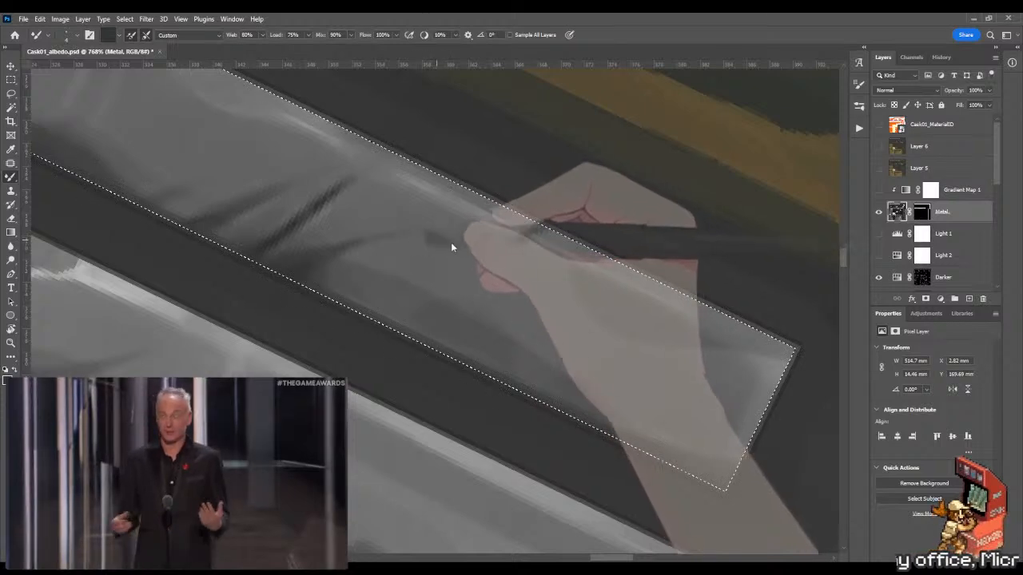
pyautogui.hotkey('shift', 'b')
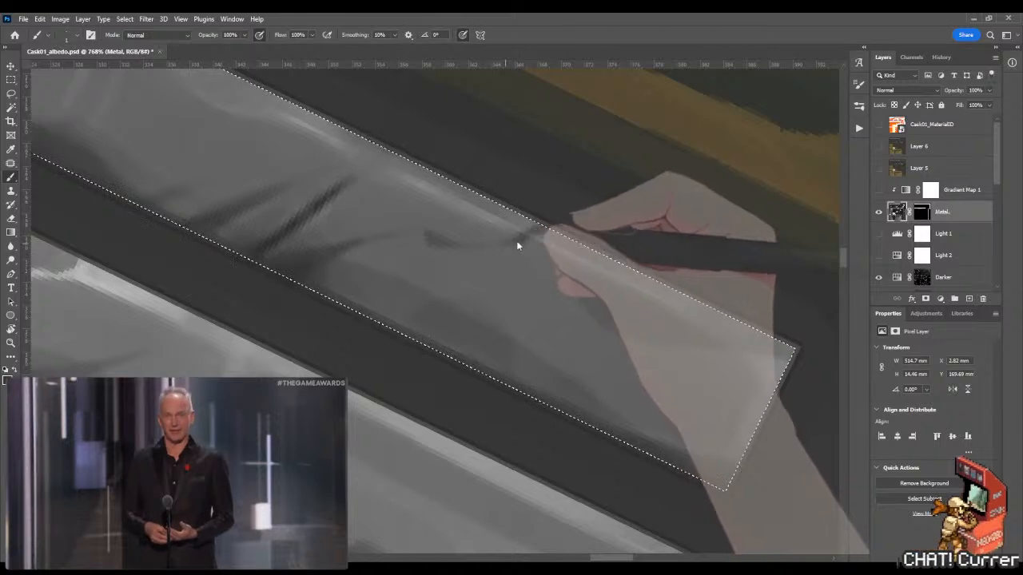
# Step: Add a short thin branch running down from the small notch and soften it, alternating the Brush and Mixer Brush
pyautogui.hotkey('shift', 'b')
pyautogui.hotkey('shift', 'b')
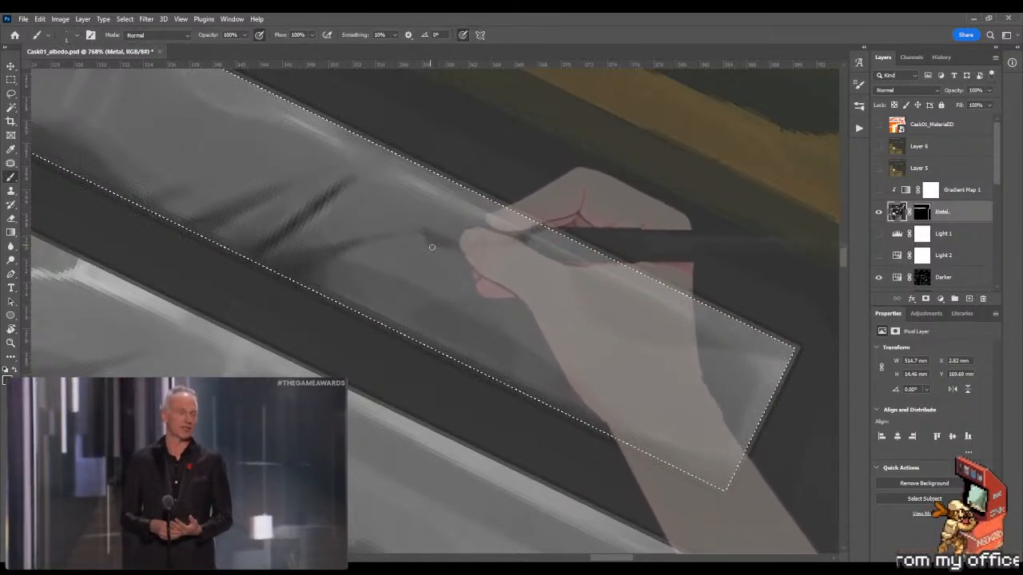
pyautogui.hotkey('shift', 'b')
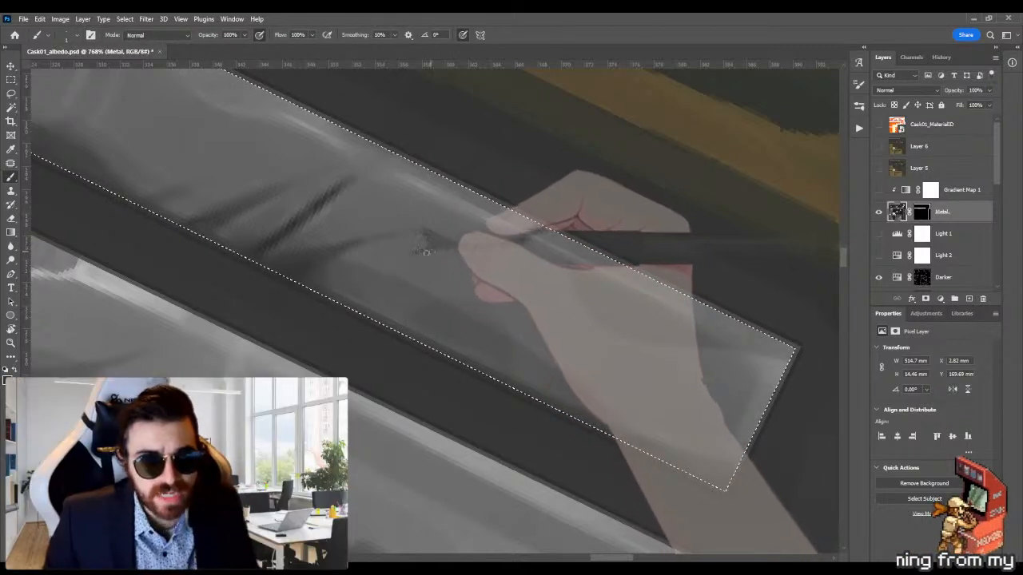
pyautogui.hotkey('shift', 'b')
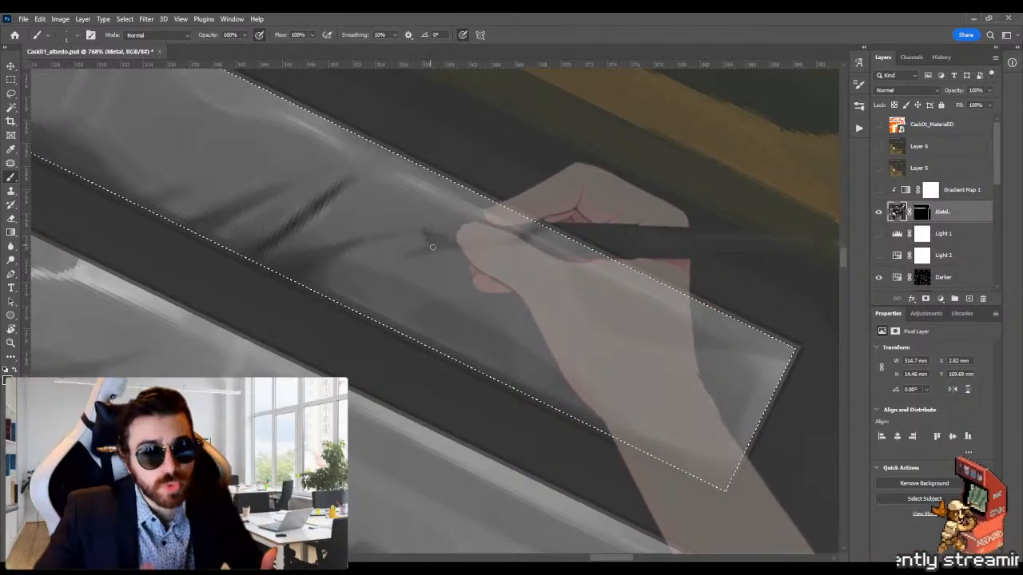
pyautogui.hotkey('shift', 'b')
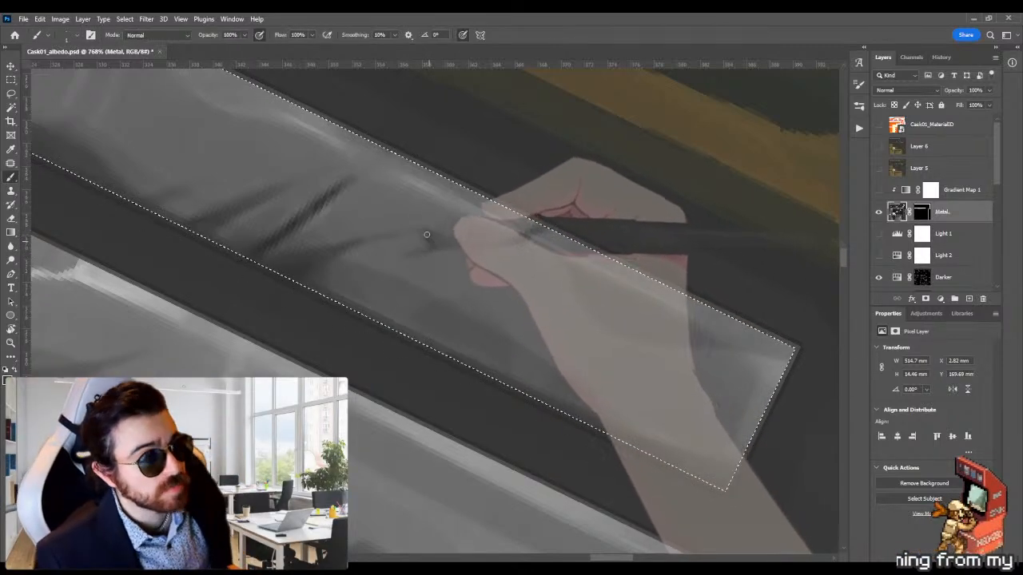
# Step: Refine the crack between the notch and the strip's upper edge with a fine brush and smooth it
pyautogui.press('z')
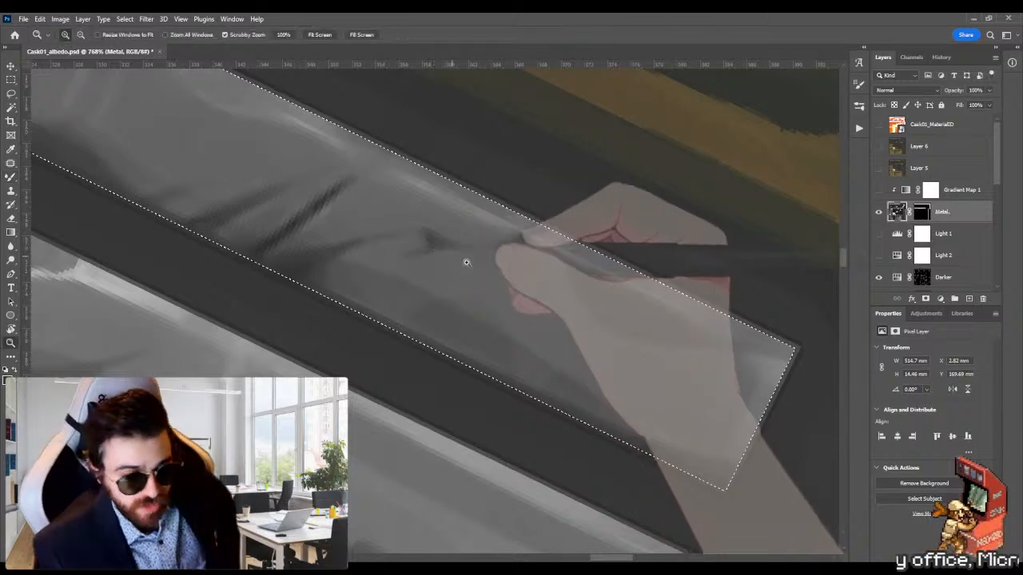
pyautogui.moveTo(466, 260); pyautogui.dragTo(392, 249)
pyautogui.press('r')
pyautogui.moveTo(566, 228)
pyautogui.mouseDown()
pyautogui.moveTo(494, 157)
pyautogui.moveTo(509, 178)
pyautogui.mouseUp()
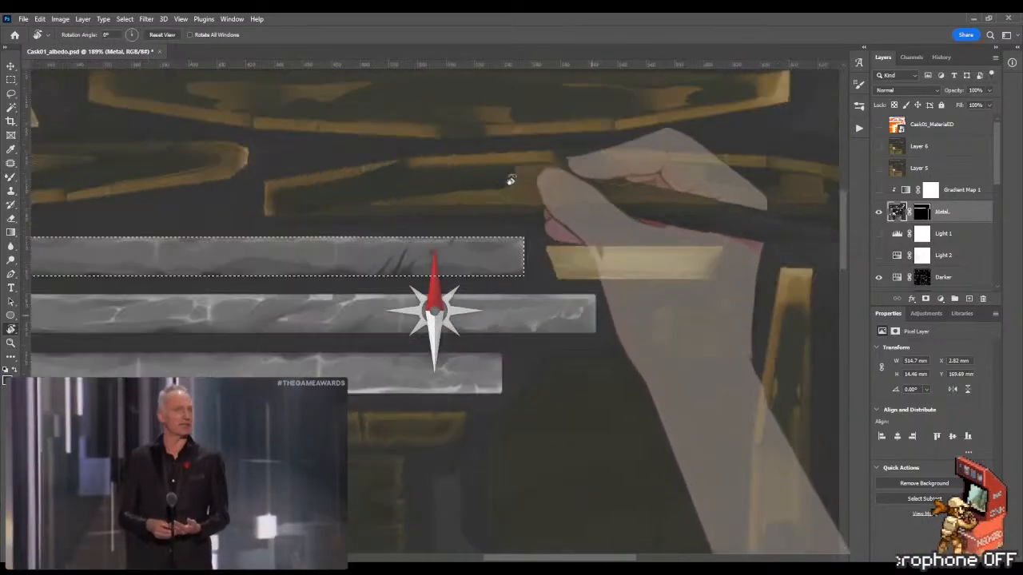
pyautogui.press('z')
pyautogui.moveTo(463, 235); pyautogui.dragTo(551, 250)
pyautogui.press('b')
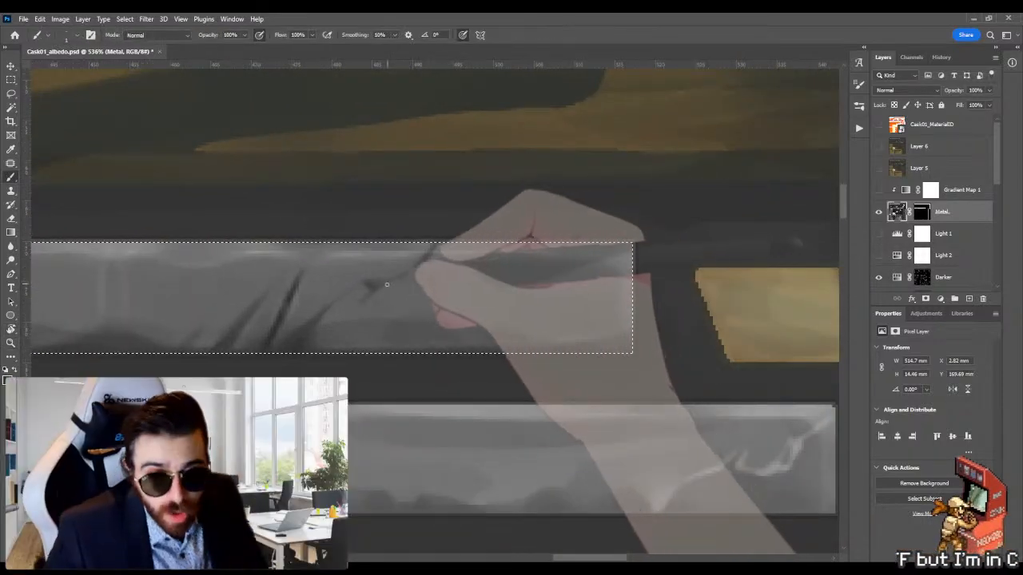
pyautogui.hotkey('shift', 'b')
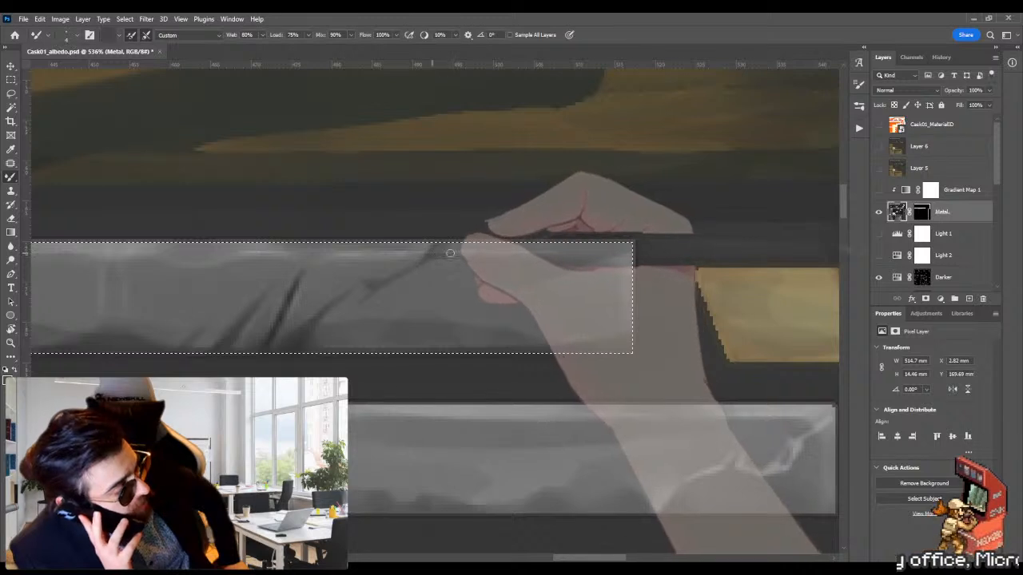
# Step: Paint subtle light and dark tone patches right of and below the crack and blend them with the Mixer Brush
pyautogui.hotkey('shift', 'b')
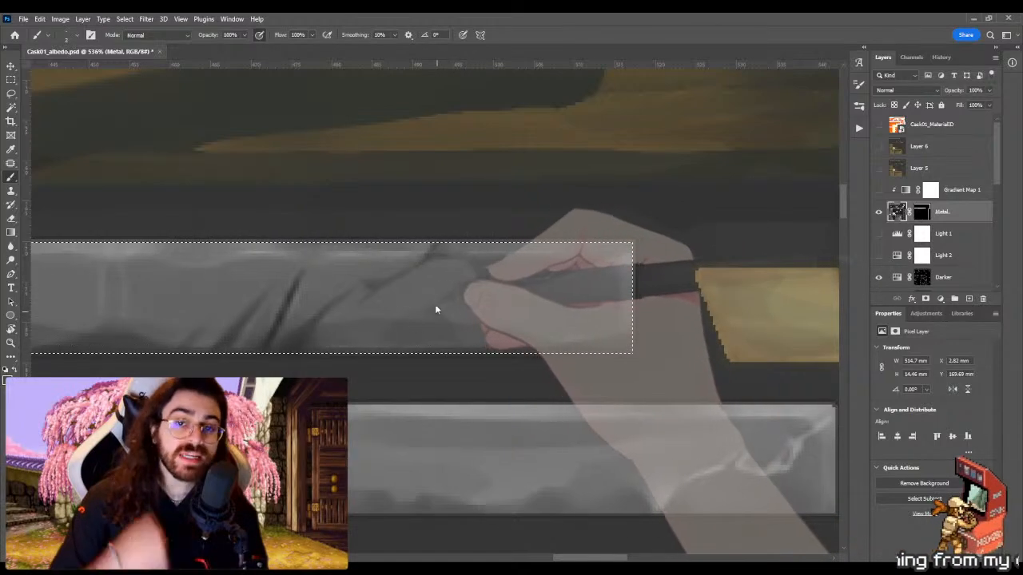
pyautogui.press('z')
pyautogui.moveTo(448, 306)
pyautogui.mouseDown()
pyautogui.moveTo(349, 309)
pyautogui.moveTo(437, 307)
pyautogui.mouseUp()
pyautogui.press('b')
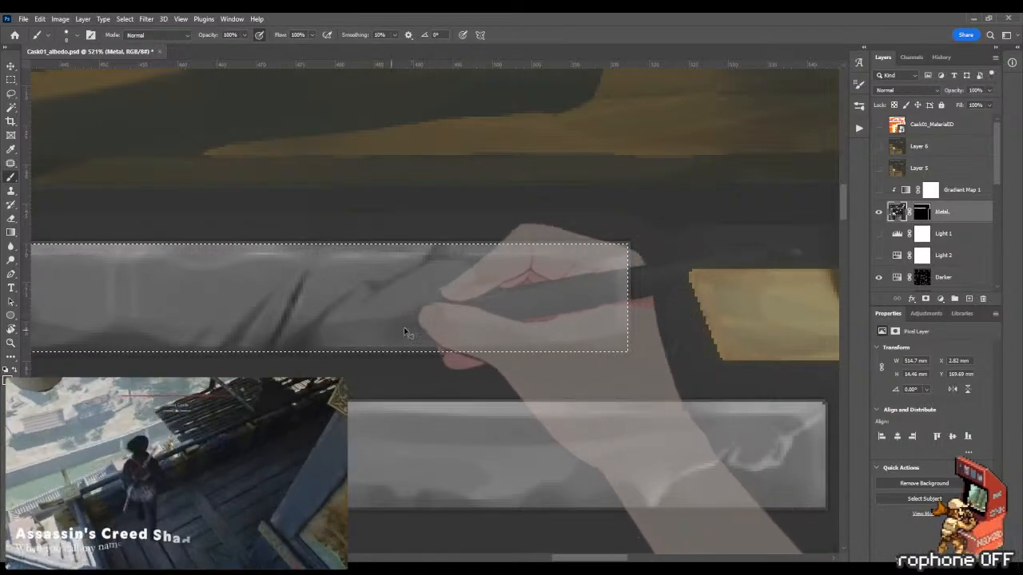
pyautogui.hotkey('shift', 'b')
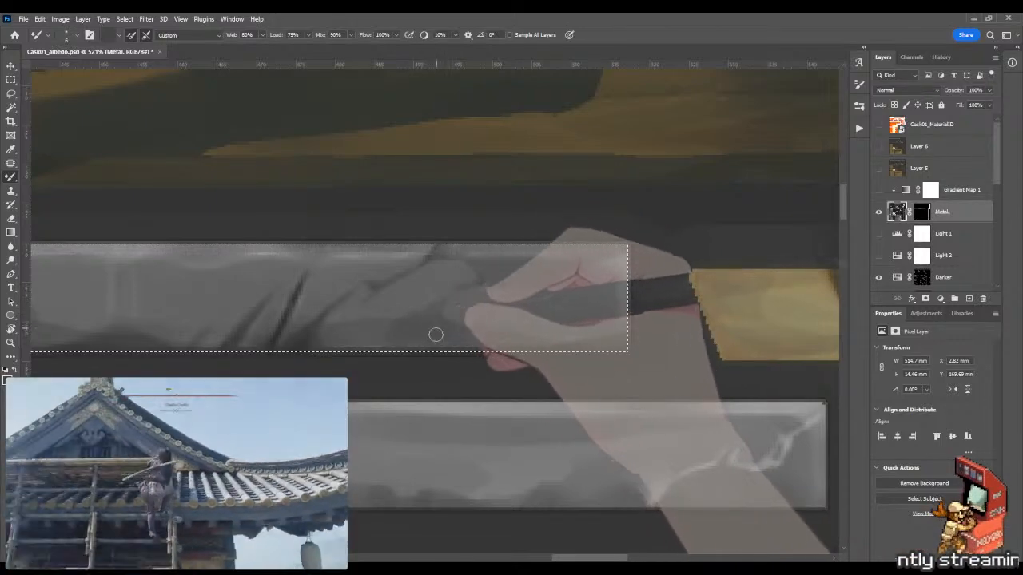
pyautogui.hotkey('shift', 'b')
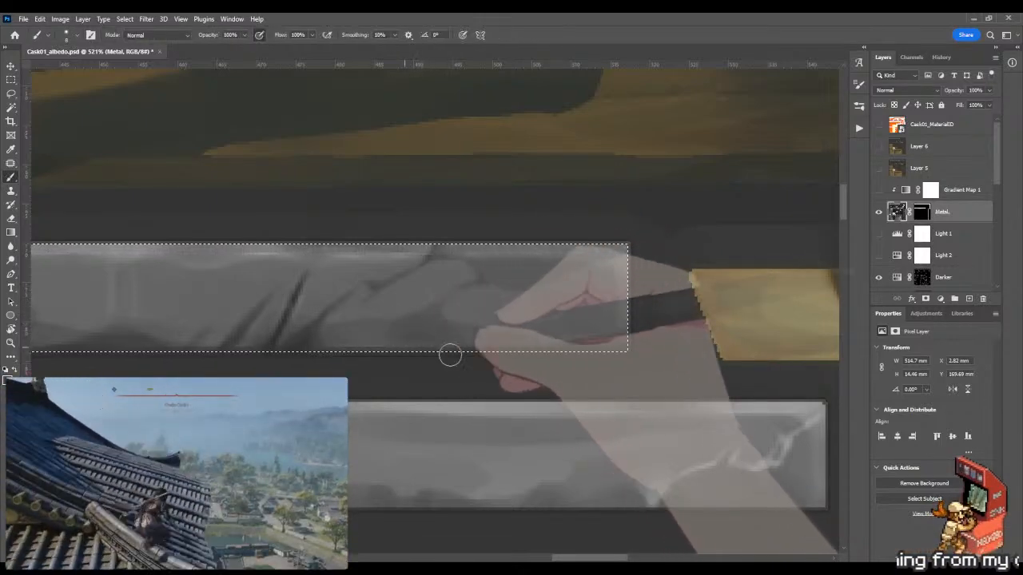
pyautogui.hotkey('shift', 'b')
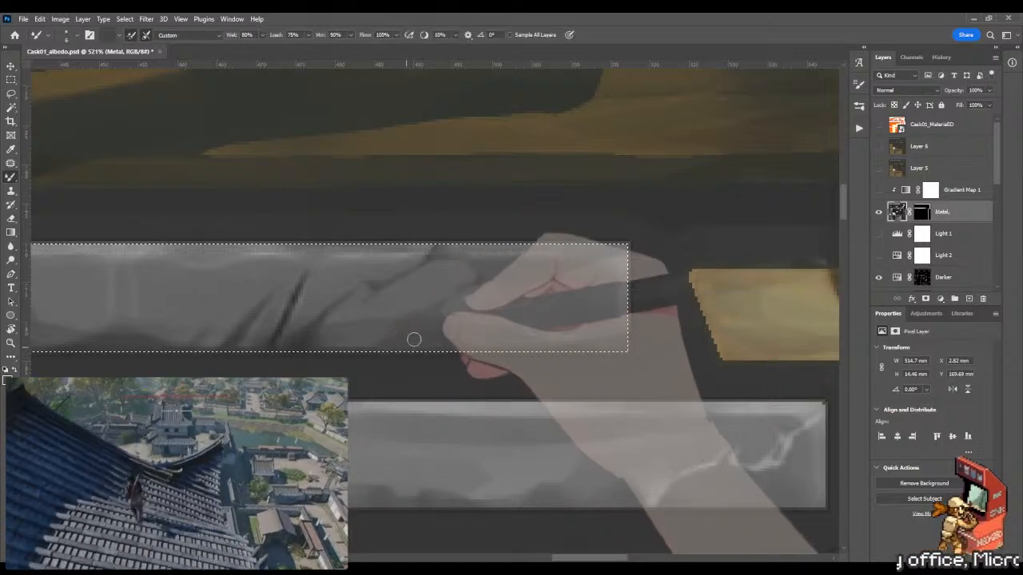
# Step: Paint a small dark wedge right of the curved crack near the strip's right end and blend it with the Mixer Brush
pyautogui.press('z')
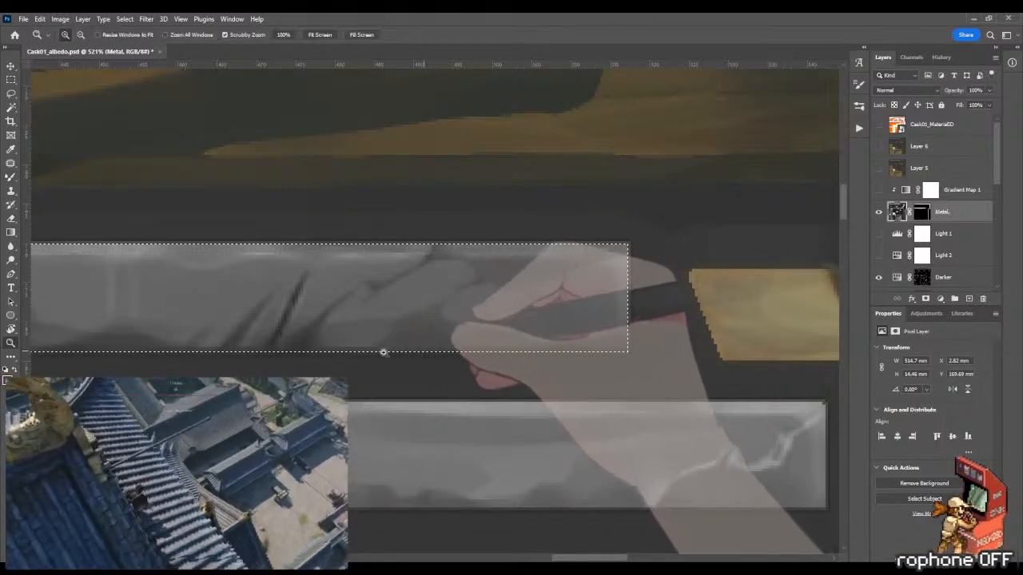
pyautogui.moveTo(428, 349)
pyautogui.mouseDown()
pyautogui.moveTo(301, 354)
pyautogui.moveTo(418, 335)
pyautogui.mouseUp()
pyautogui.press('b')
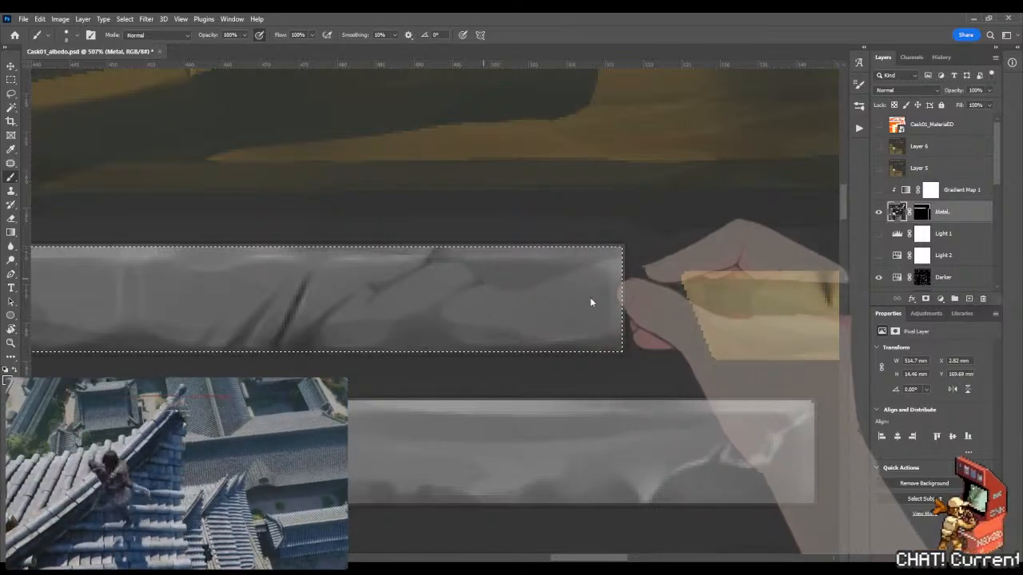
pyautogui.press('z')
pyautogui.moveTo(468, 297)
pyautogui.mouseDown()
pyautogui.moveTo(477, 277)
pyautogui.moveTo(484, 285)
pyautogui.mouseUp()
pyautogui.press('b')
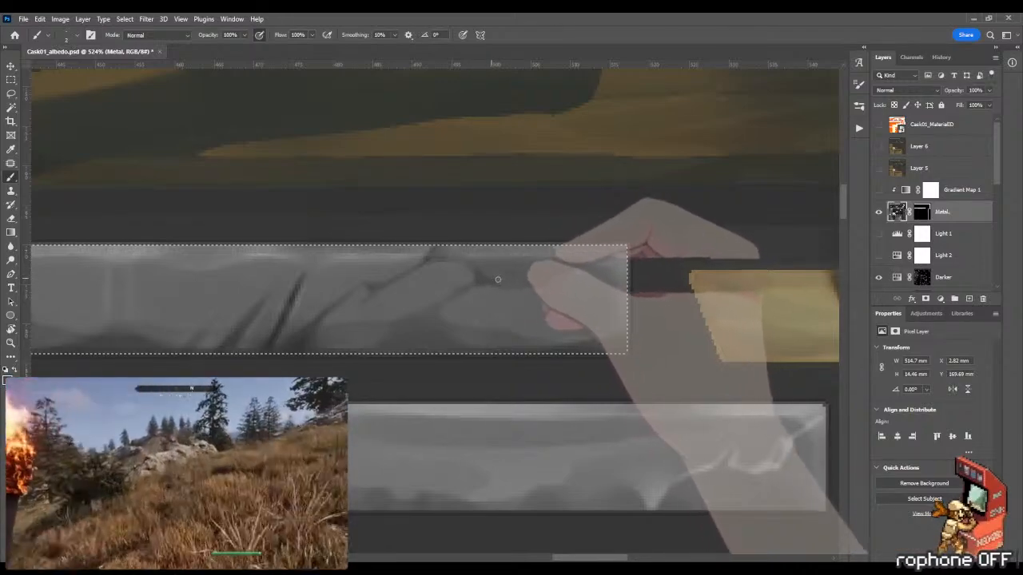
pyautogui.hotkey('shift', 'b')
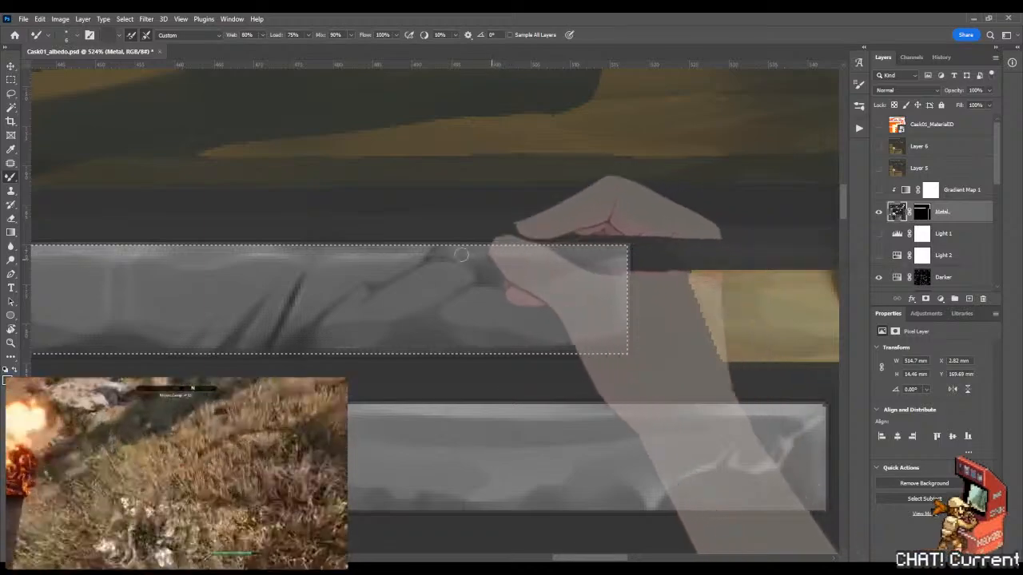
# Step: Paint a faint dark scratch in the middle section of the selected metal strip with a fine brush
pyautogui.moveTo(476, 272)
pyautogui.mouseDown()
pyautogui.moveTo(359, 281)
pyautogui.moveTo(545, 279)
pyautogui.moveTo(429, 285)
pyautogui.moveTo(462, 299)
pyautogui.moveTo(367, 297)
pyautogui.moveTo(358, 286)
pyautogui.moveTo(477, 286)
pyautogui.moveTo(531, 262)
pyautogui.moveTo(481, 242)
pyautogui.moveTo(370, 267)
pyautogui.moveTo(322, 255)
pyautogui.mouseUp()
pyautogui.press('b')
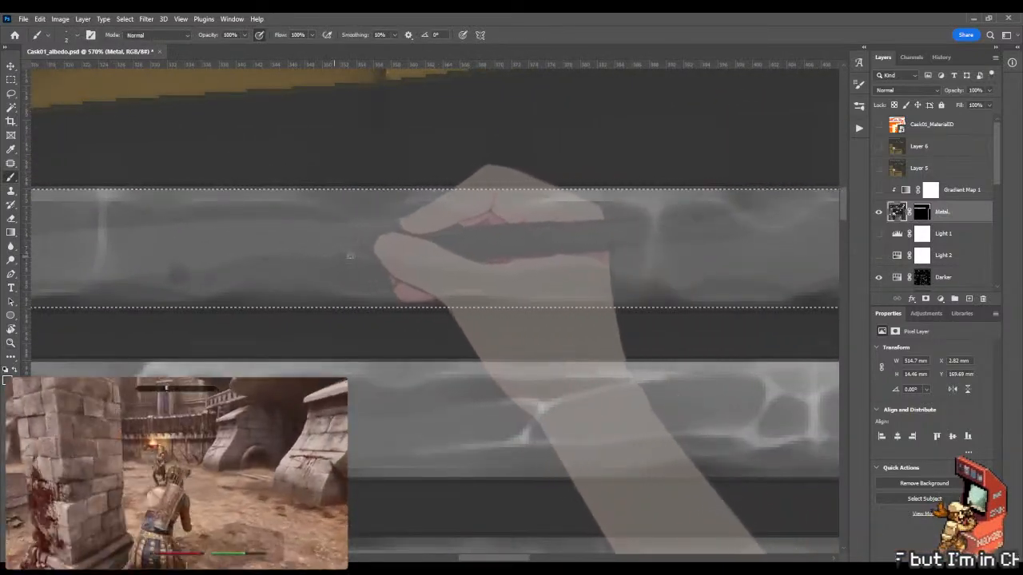
pyautogui.click(336, 260)
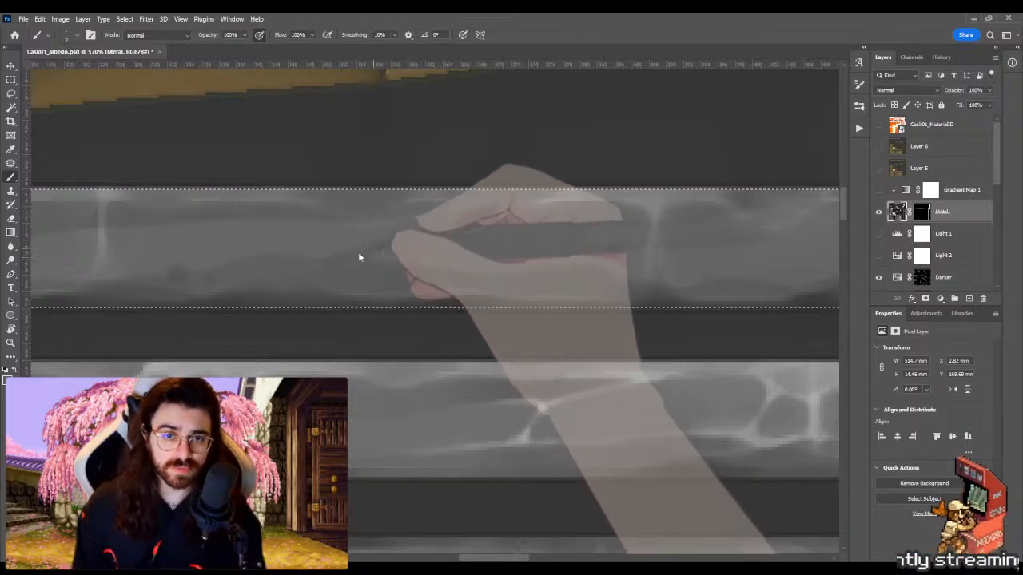
# Step: Check the painted strips at full width, then switch to Marmoset Toolbag and inspect the metal bands from several sides of the barrel
pyautogui.press('z')
pyautogui.moveTo(360, 260); pyautogui.dragTo(247, 262)
pyautogui.moveTo(378, 276); pyautogui.dragTo(484, 334)
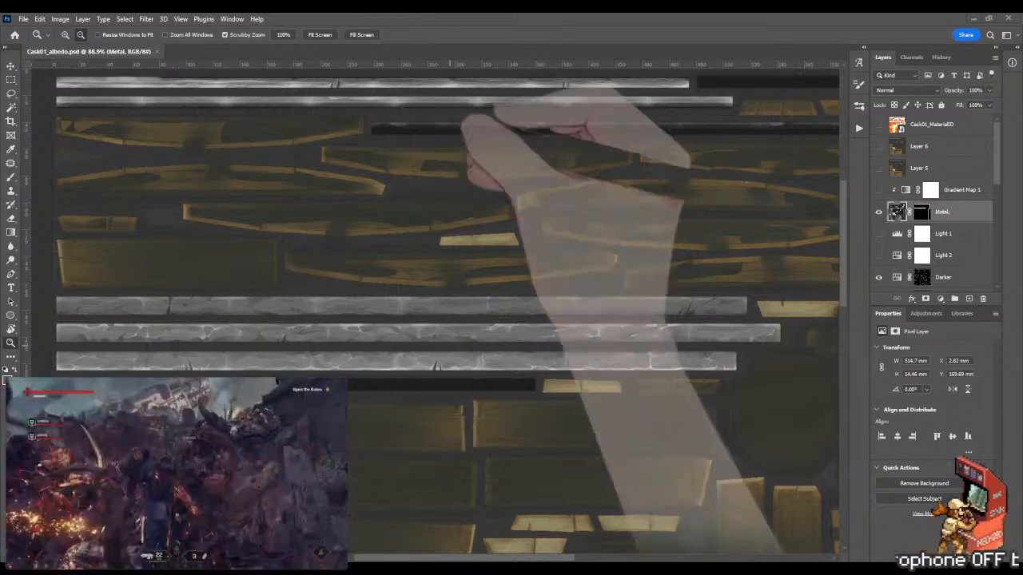
pyautogui.click(444, 211)
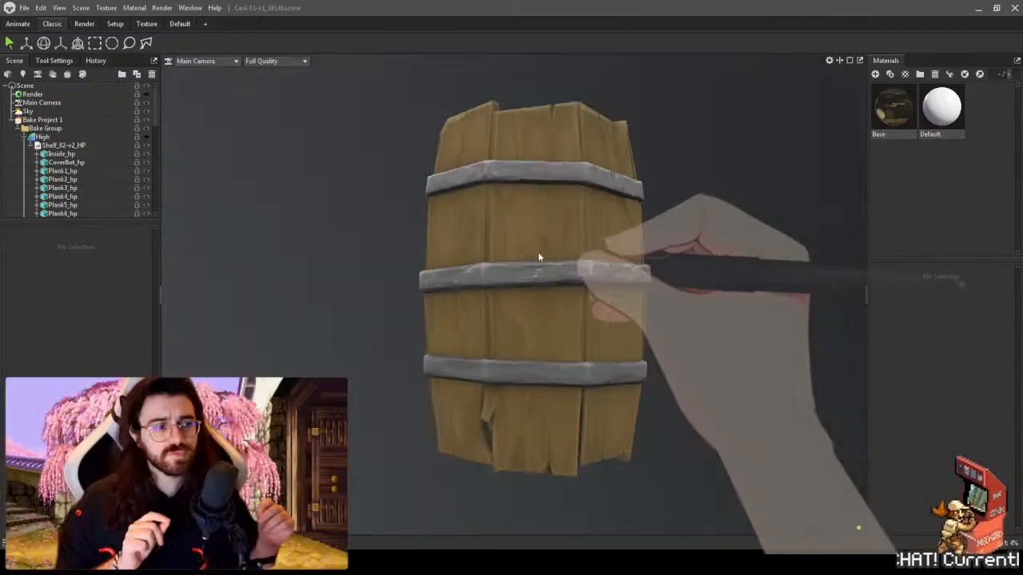
pyautogui.moveTo(538, 253); pyautogui.dragTo(551, 223)
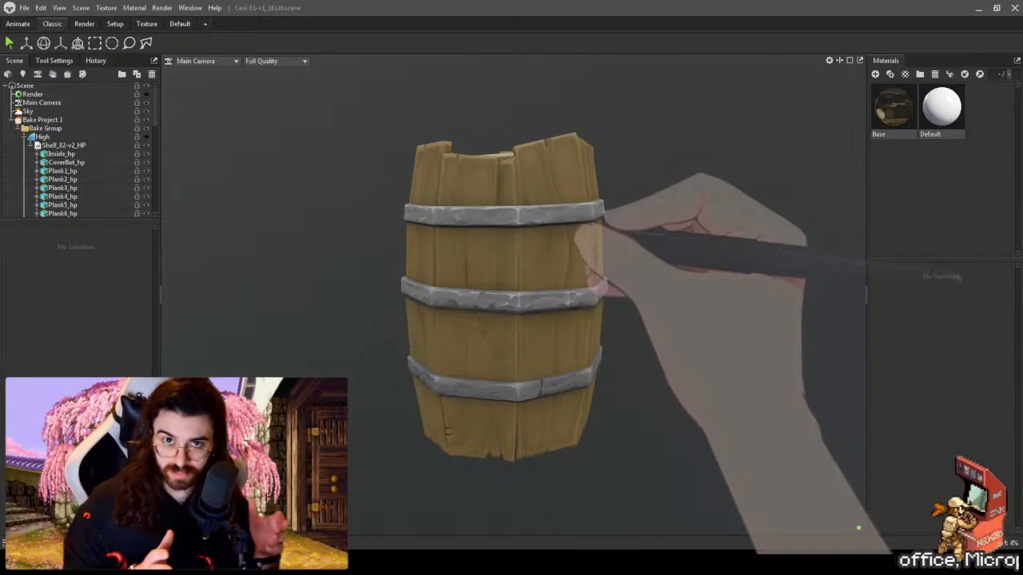
# Step: Switch back to Photoshop and clear the selection around the upper of the three metal strips
pyautogui.hotkey('alt', 'Tab')
pyautogui.moveTo(449, 316); pyautogui.dragTo(504, 315)
pyautogui.moveTo(371, 266); pyautogui.dragTo(598, 253)
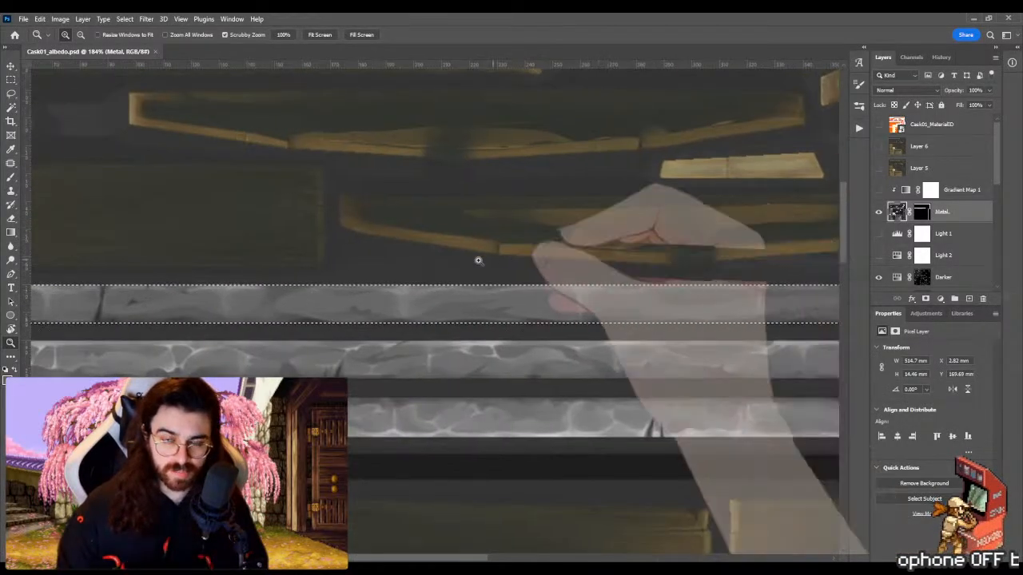
pyautogui.hotkey('ctrl', 'd')
pyautogui.moveTo(503, 274); pyautogui.dragTo(494, 239)
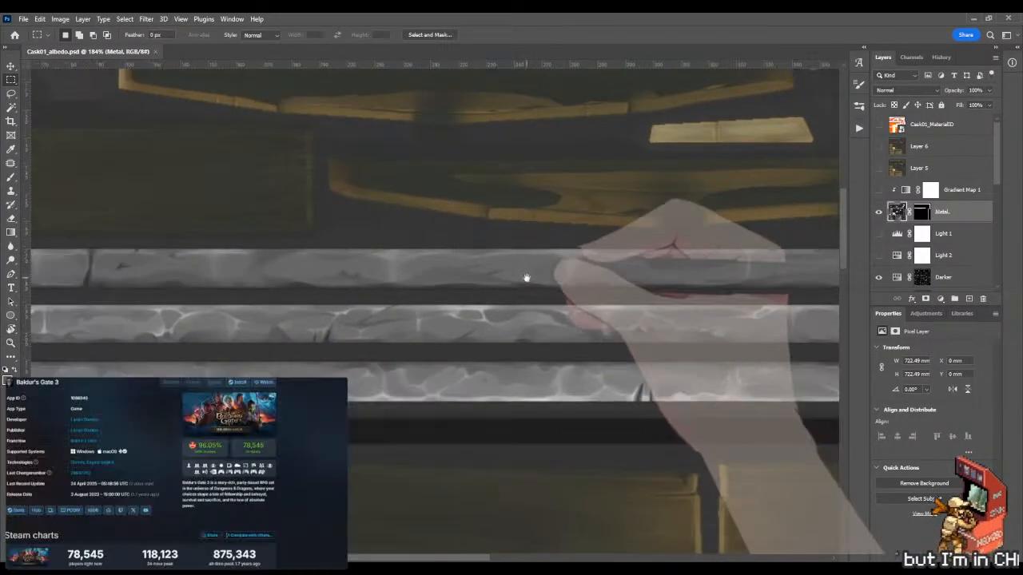
# Step: Paint a bright highlight along the strip's upper edge left of the dark vertical crack, taper its left end and soften it
pyautogui.moveTo(300, 278); pyautogui.dragTo(497, 282)
pyautogui.press('b')
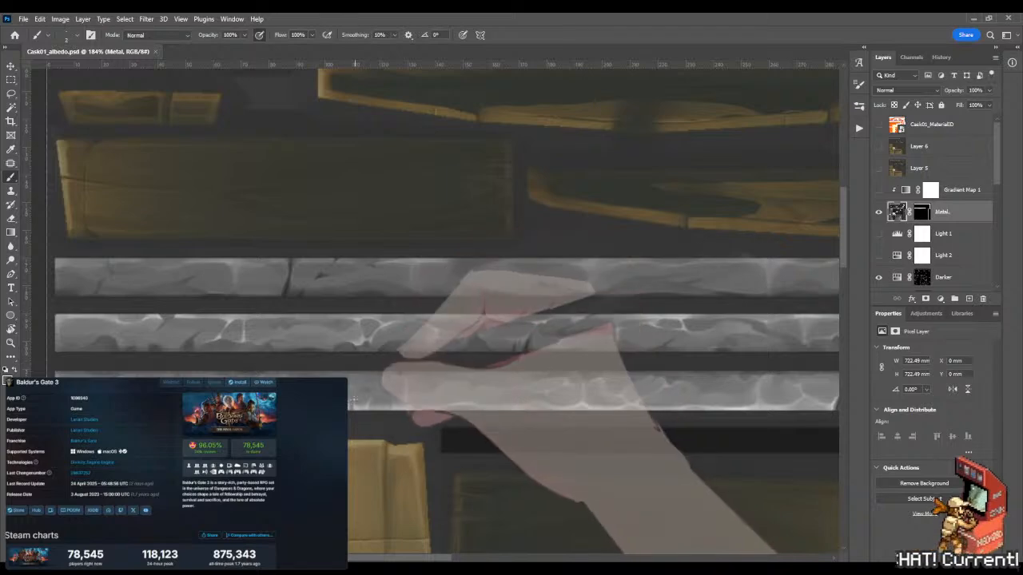
pyautogui.press('z')
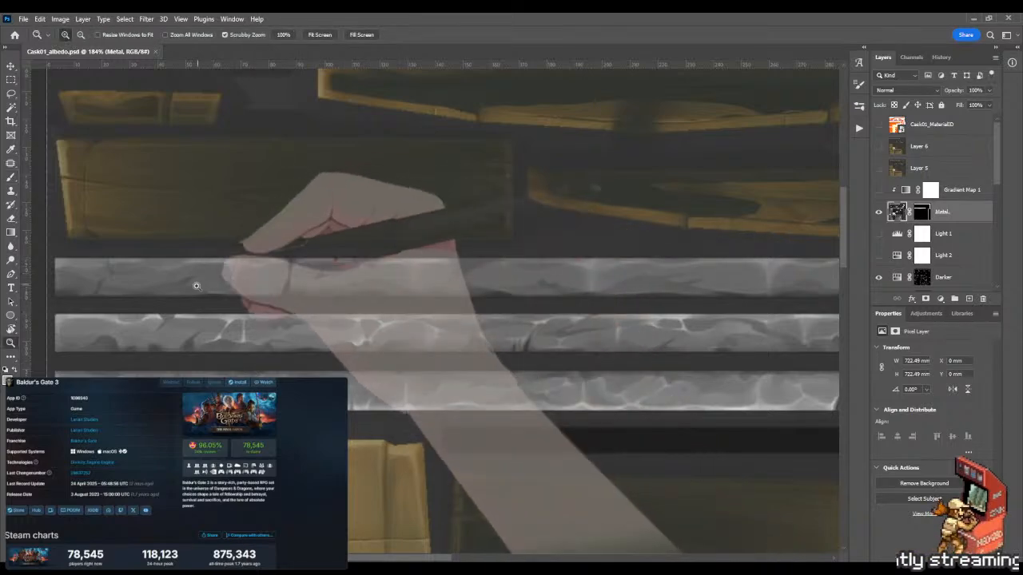
pyautogui.click(268, 258)
pyautogui.moveTo(269, 258); pyautogui.dragTo(413, 260)
pyautogui.press('b')
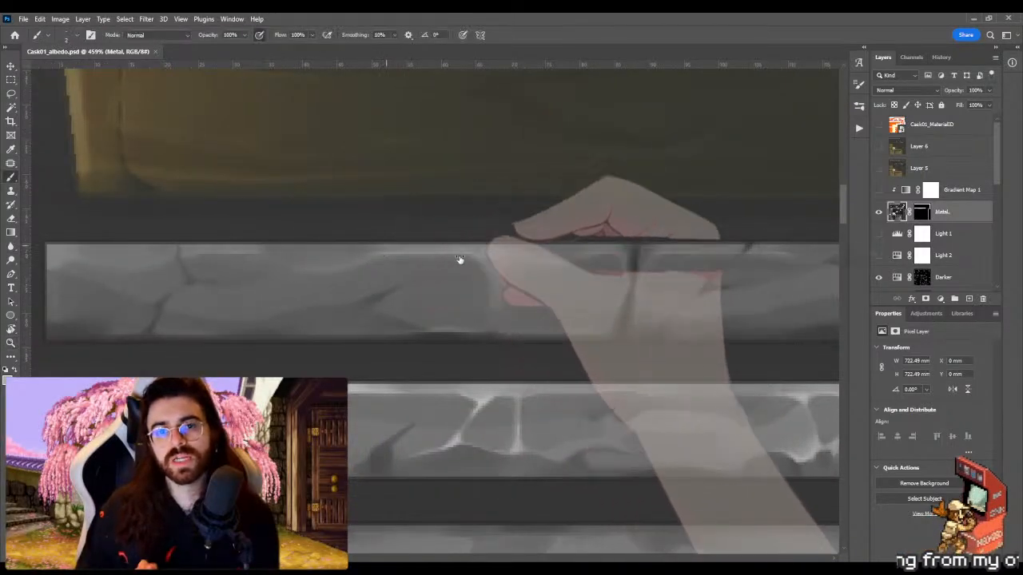
pyautogui.moveTo(508, 252); pyautogui.dragTo(434, 252)
pyautogui.press(']')
pyautogui.press(']')
pyautogui.press(']')
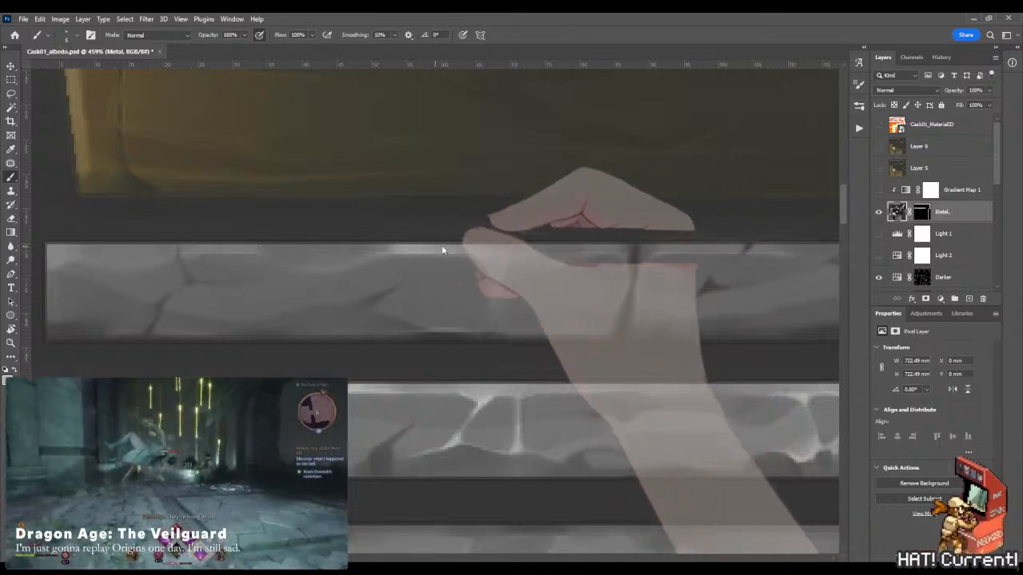
pyautogui.scroll(2, 387, 248)
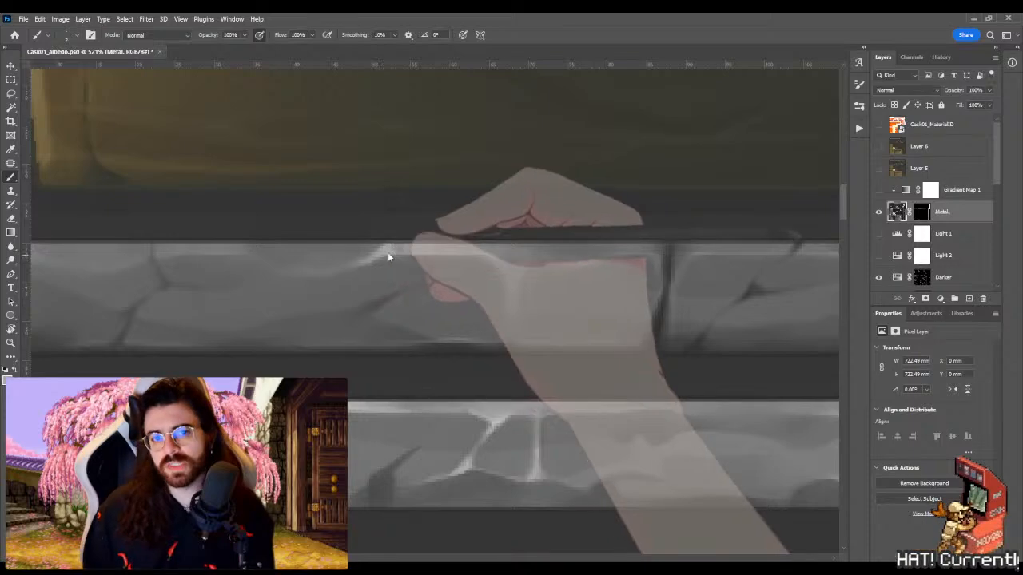
pyautogui.hotkey('shift', 'b')
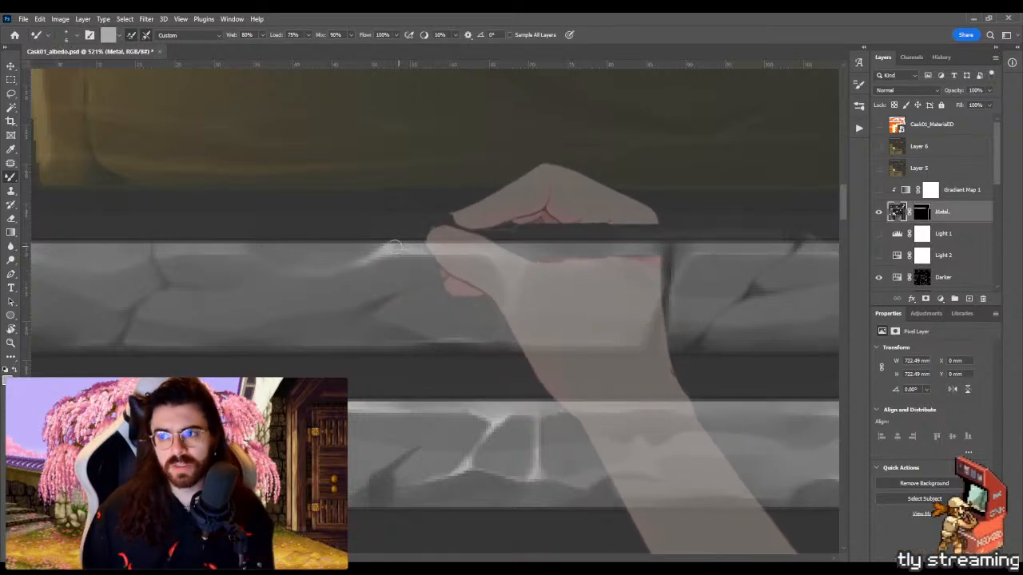
# Step: Paint bright edge highlights on both sides of the dark vertical crack at the strip's upper edge and blend them with the Mixer Brush
pyautogui.hotkey('shift', 'b')
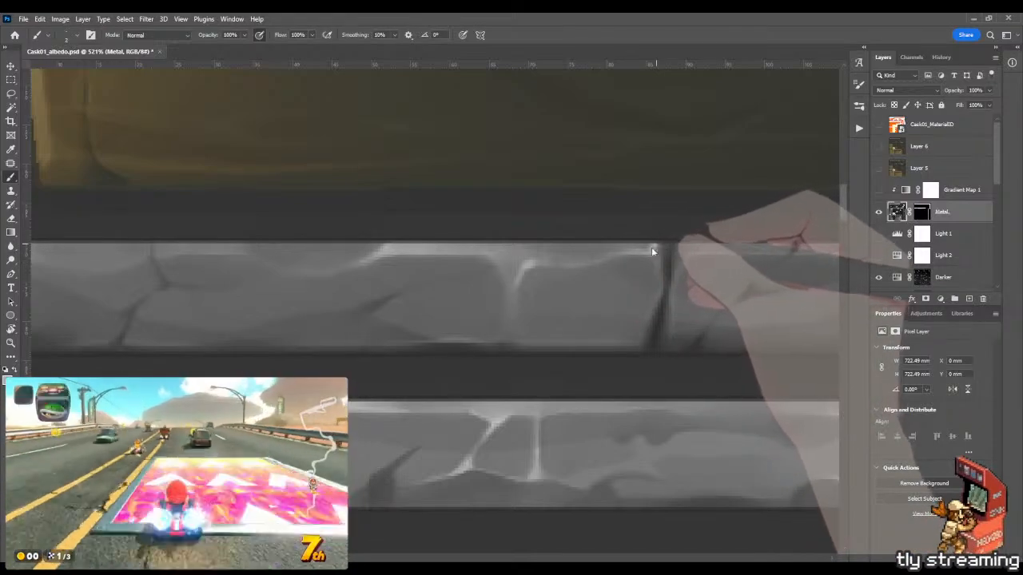
pyautogui.hotkey('shift', 'b')
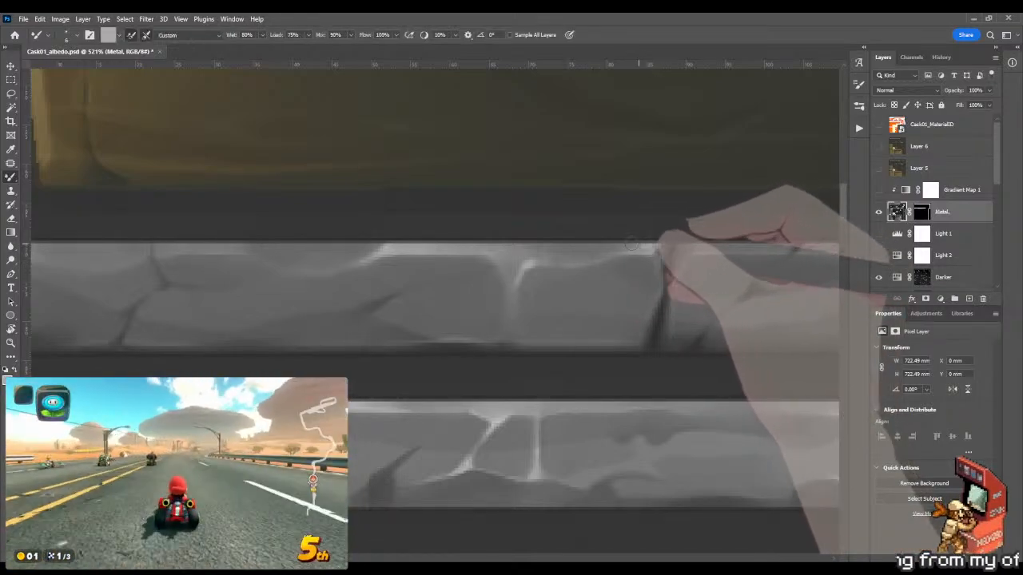
pyautogui.hotkey('shift', 'b')
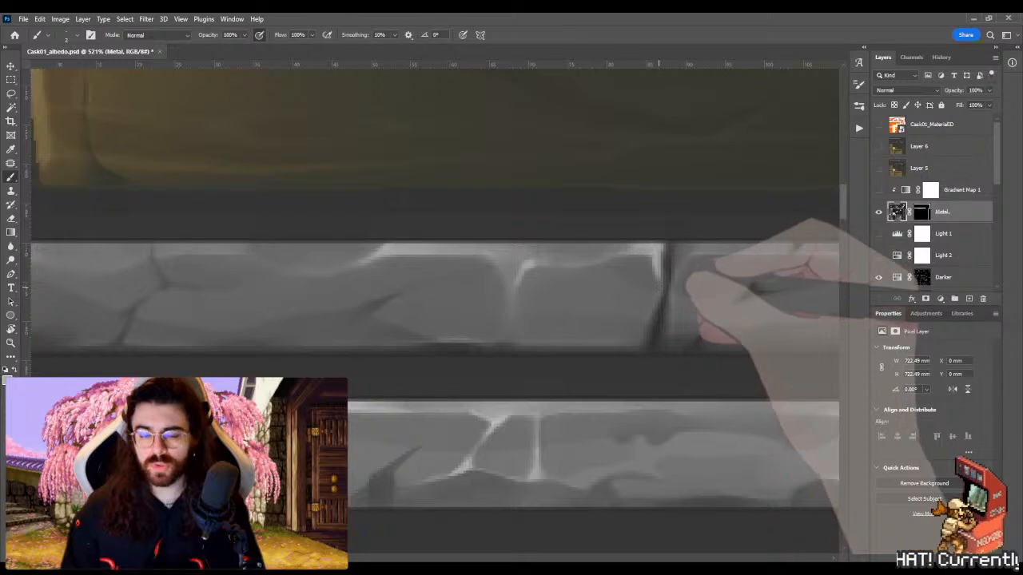
pyautogui.moveTo(660, 291)
pyautogui.mouseDown()
pyautogui.moveTo(552, 290)
pyautogui.moveTo(525, 259)
pyautogui.moveTo(543, 257)
pyautogui.mouseUp()
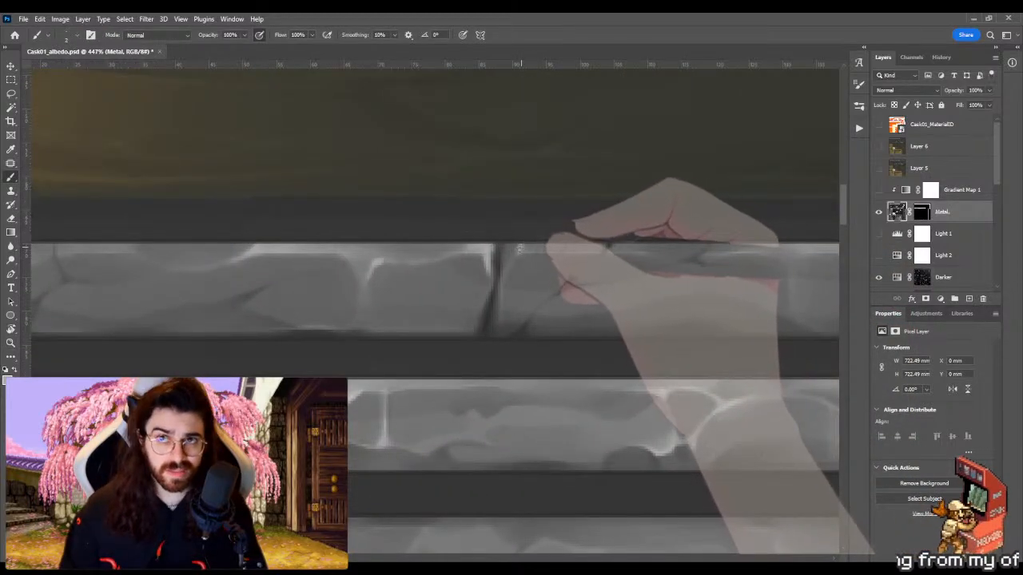
pyautogui.hotkey('shift', 'b')
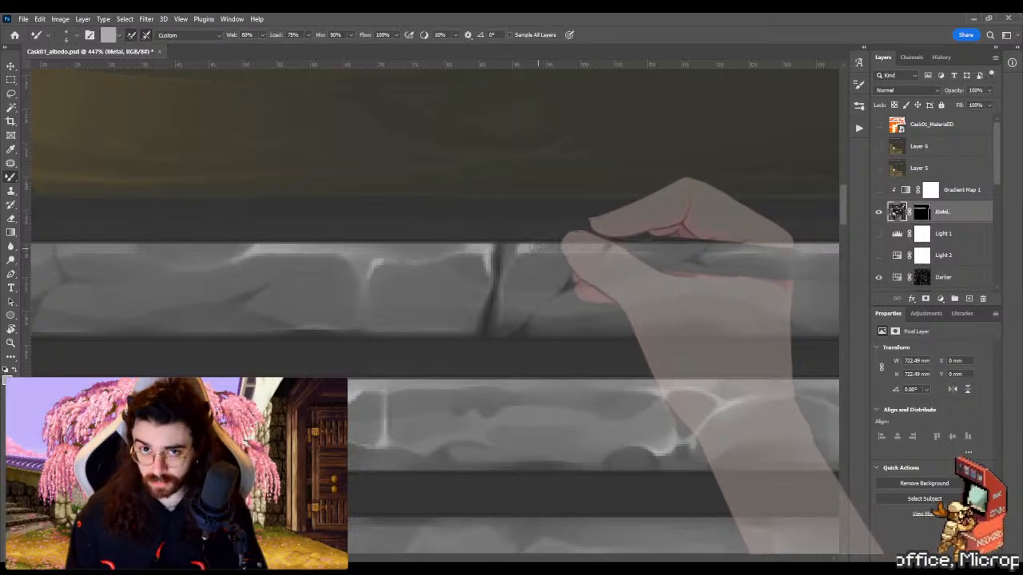
pyautogui.moveTo(506, 267); pyautogui.dragTo(459, 268)
# Step: Paint a bright upper-edge highlight starting at the thin crack near the strip's left end and blend it with the Mixer Brush
pyautogui.moveTo(327, 262); pyautogui.dragTo(403, 259)
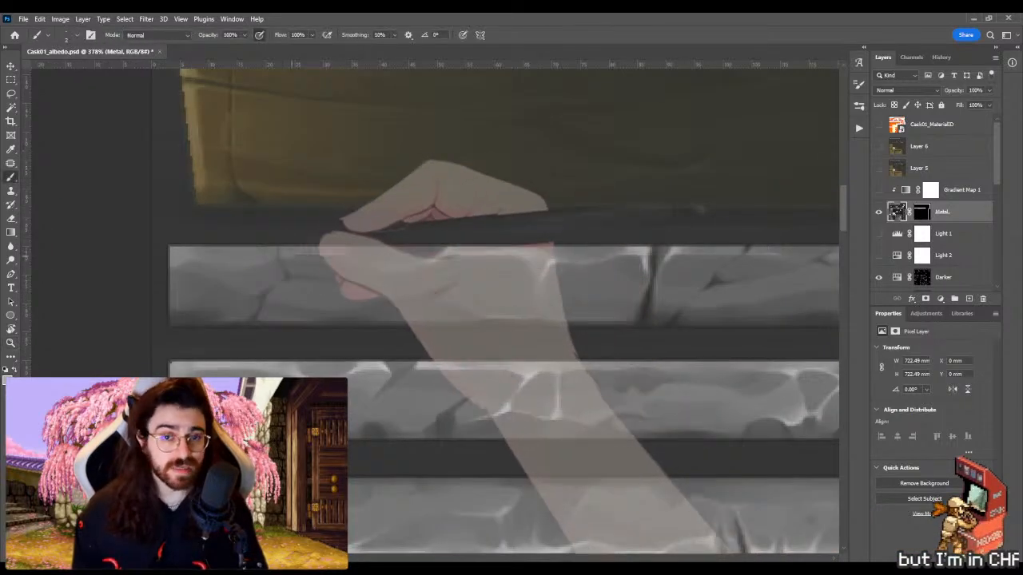
pyautogui.press('b')
pyautogui.moveTo(312, 253)
pyautogui.mouseDown()
pyautogui.moveTo(345, 253)
pyautogui.moveTo(293, 249)
pyautogui.mouseUp()
pyautogui.hotkey('shift', 'b')
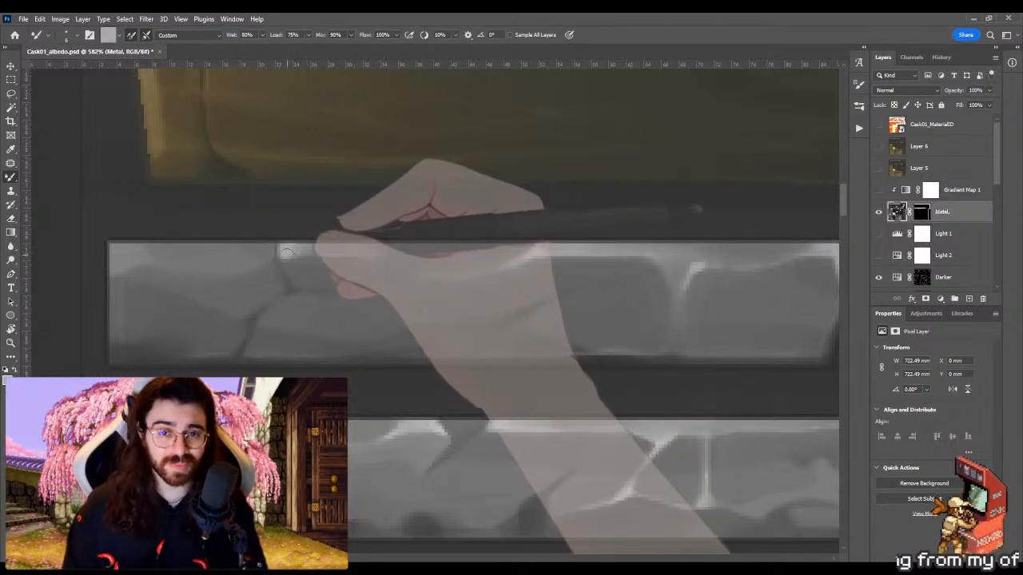
pyautogui.hotkey('shift', 'b')
pyautogui.moveTo(305, 249)
pyautogui.mouseDown()
pyautogui.moveTo(288, 254)
pyautogui.moveTo(306, 247)
pyautogui.mouseUp()
pyautogui.hotkey('shift', 'b')
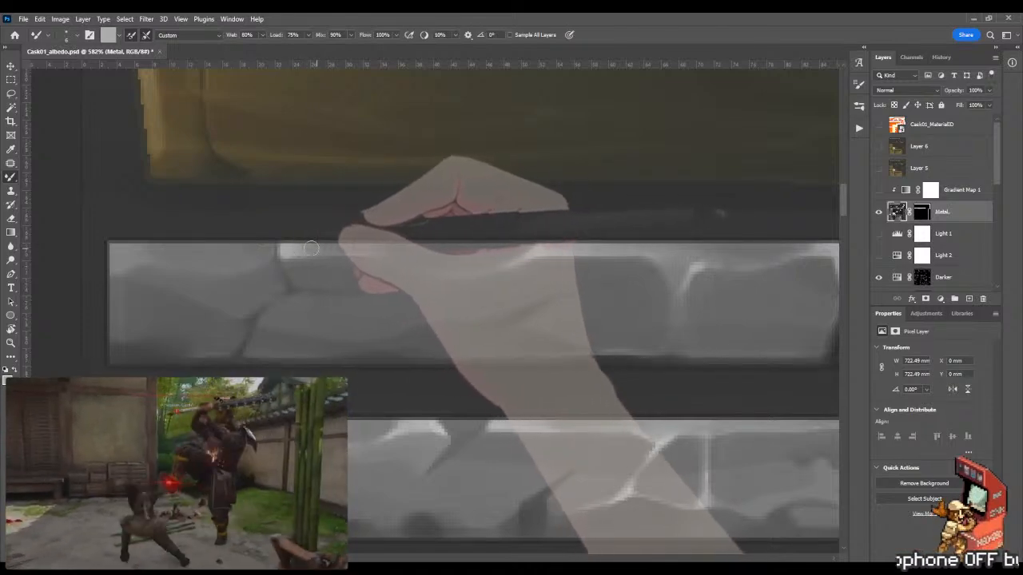
# Step: Extend the highlight rightward along the upper edge, taper its end downward and soften it, alternating the Brush and Mixer Brush
pyautogui.hotkey('shift', 'b')
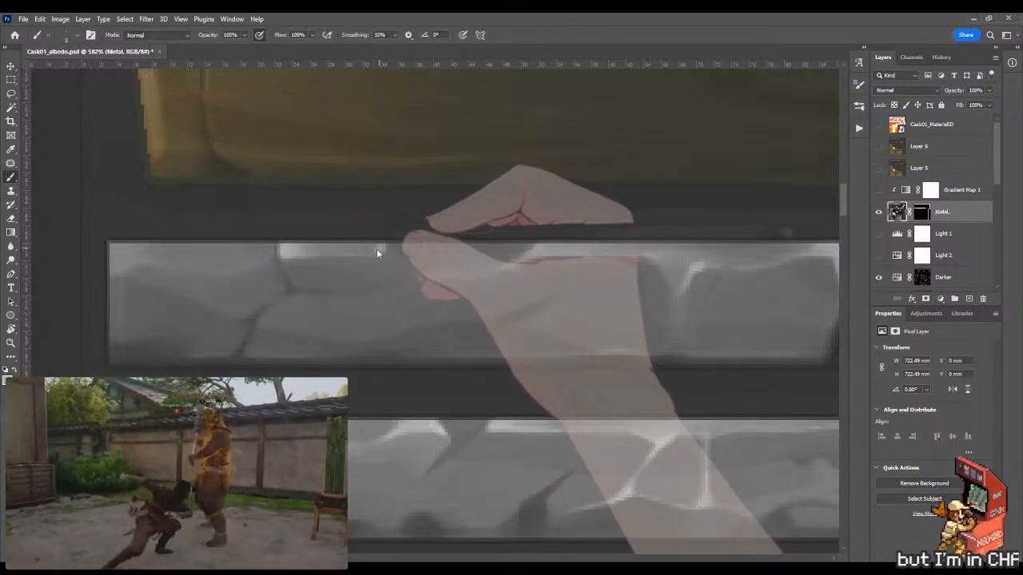
pyautogui.hotkey('shift', 'b')
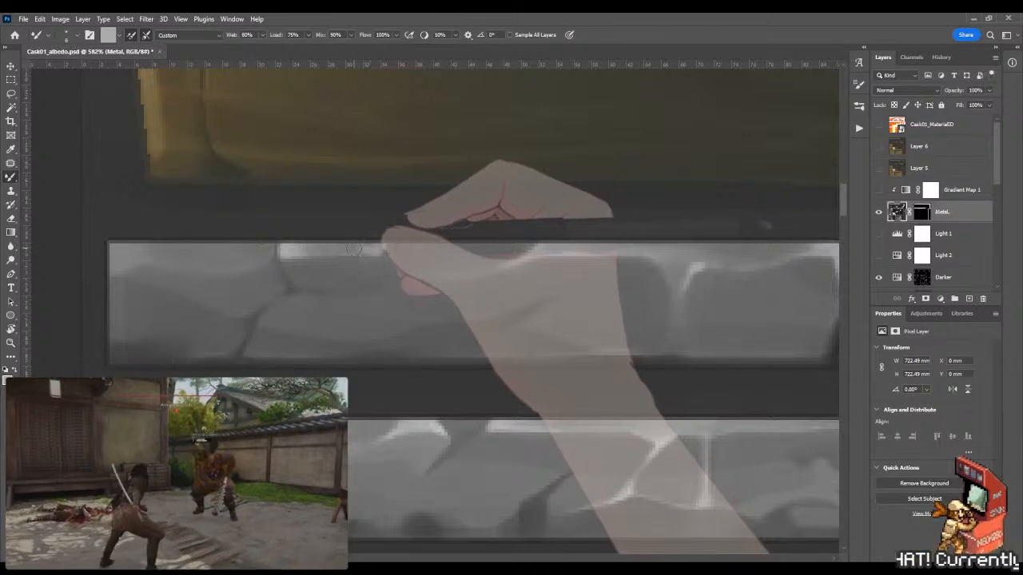
pyautogui.hotkey('shift', 'b')
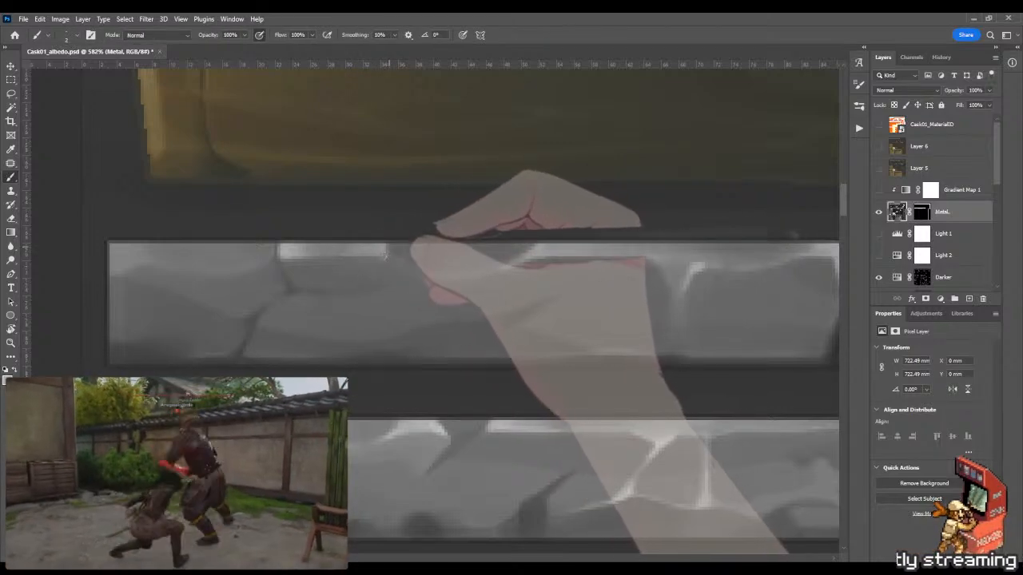
pyautogui.moveTo(389, 261); pyautogui.dragTo(440, 256)
pyautogui.hotkey('ctrl', 'z')
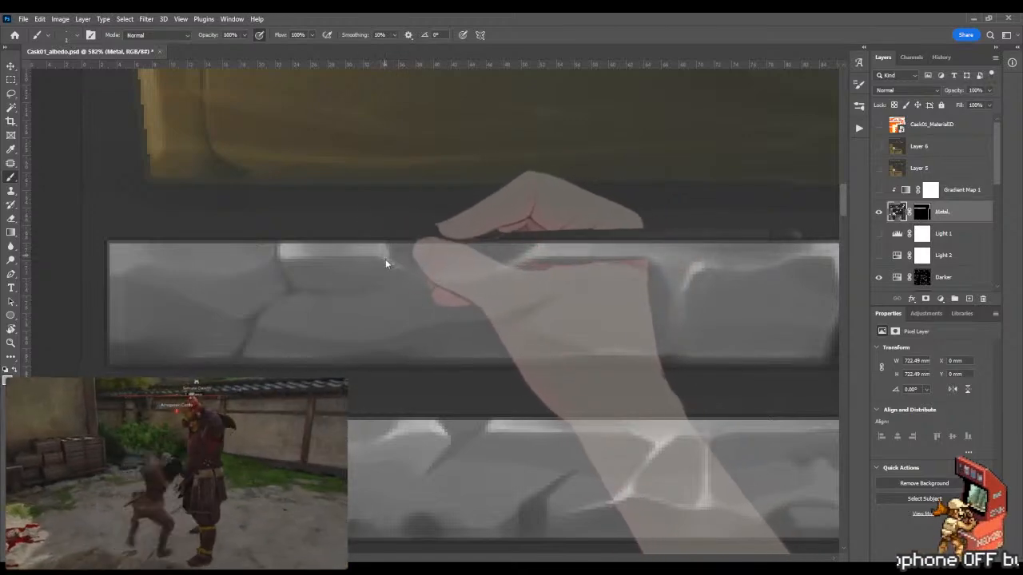
pyautogui.hotkey('shift', 'b')
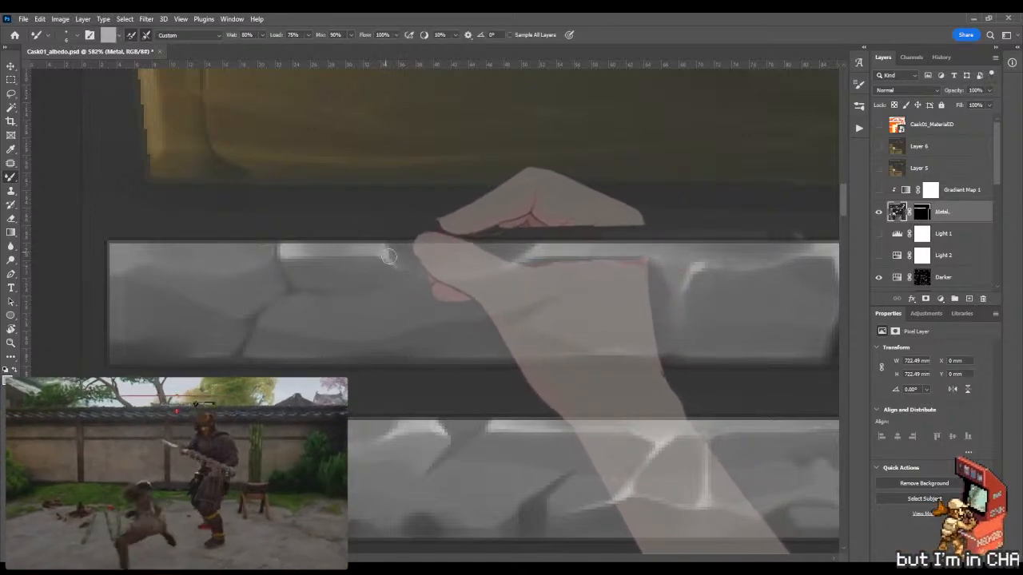
# Step: Paint a short bright highlight down the left side of the thin crack at the strip's upper edge and blend it outward with the Mixer Brush
pyautogui.press('z')
pyautogui.moveTo(372, 274)
pyautogui.mouseDown()
pyautogui.moveTo(303, 270)
pyautogui.moveTo(342, 273)
pyautogui.mouseUp()
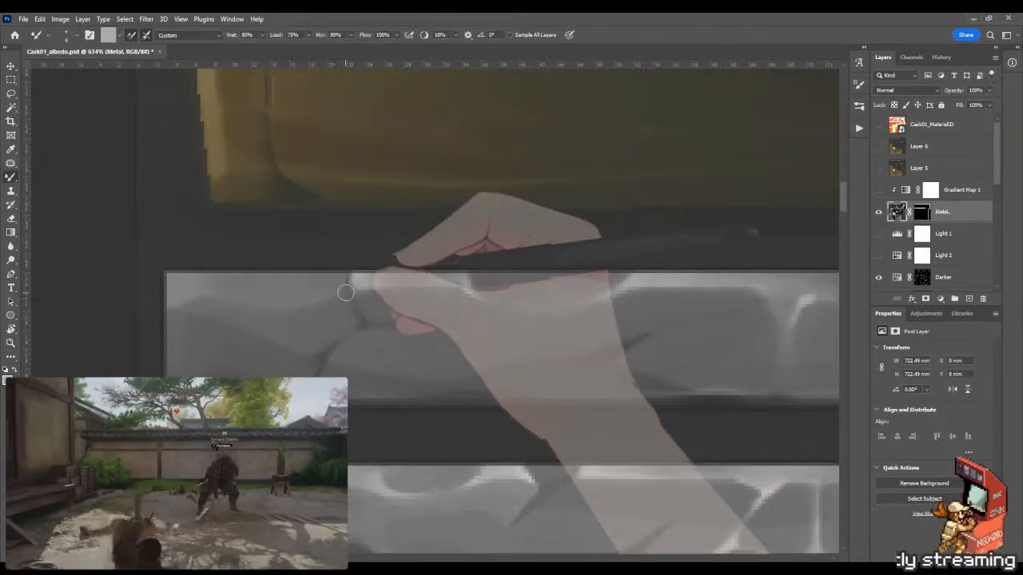
pyautogui.press('b')
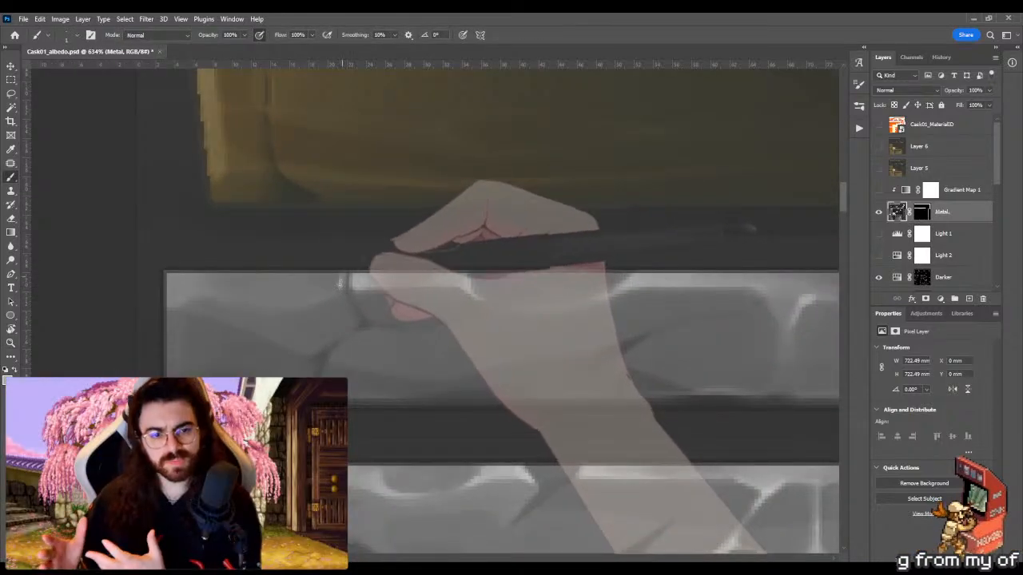
pyautogui.moveTo(344, 276); pyautogui.dragTo(337, 287)
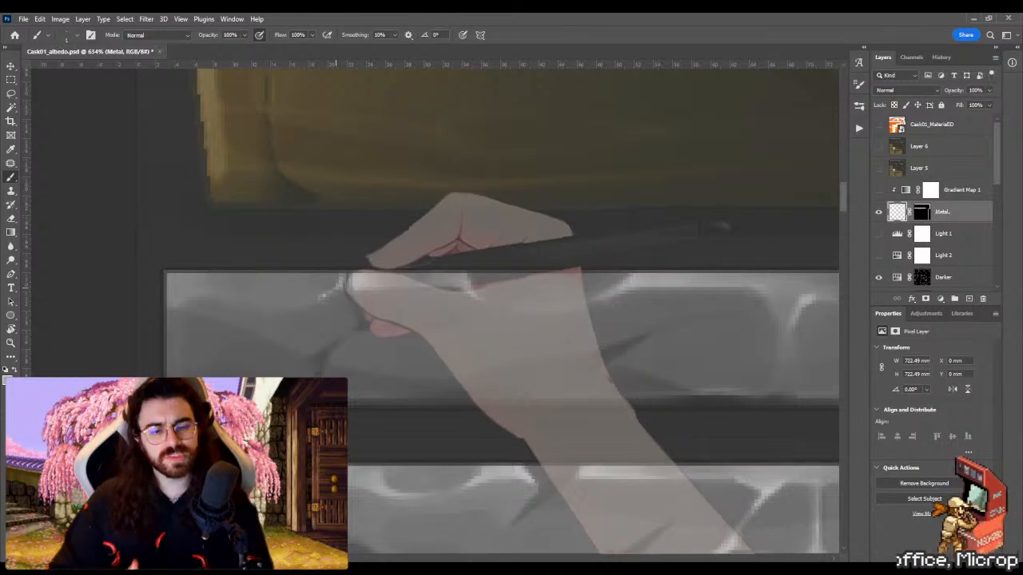
pyautogui.hotkey('shift', 'b')
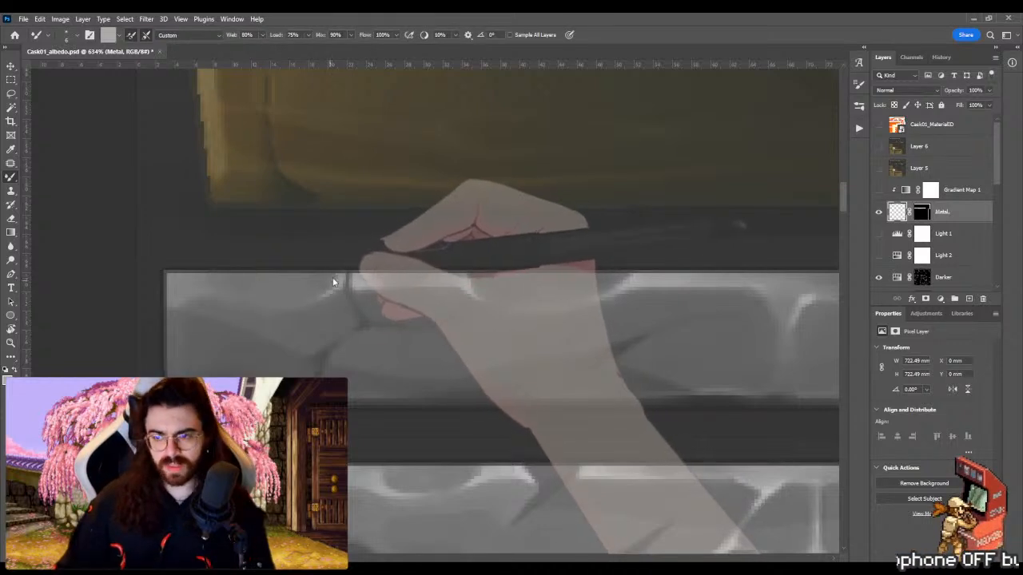
pyautogui.moveTo(335, 283); pyautogui.dragTo(299, 302)
pyautogui.press('b')
pyautogui.hotkey('shift', 'b')
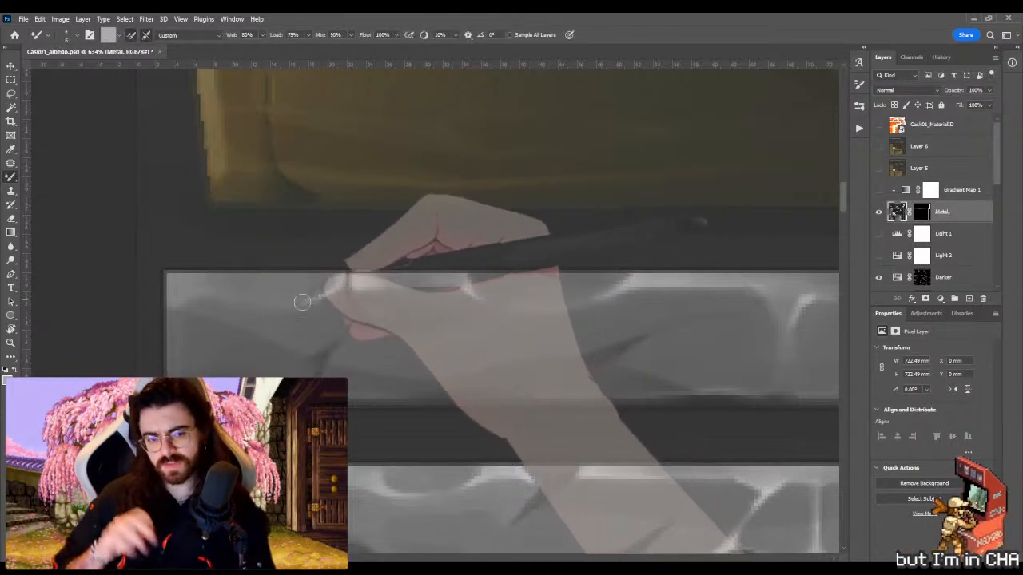
pyautogui.press('b')
# Step: Paint a bright forked highlight around the dark notch near the strip's lower edge, right of the thin crack, and soften it
pyautogui.press('z')
pyautogui.moveTo(361, 294); pyautogui.dragTo(248, 295)
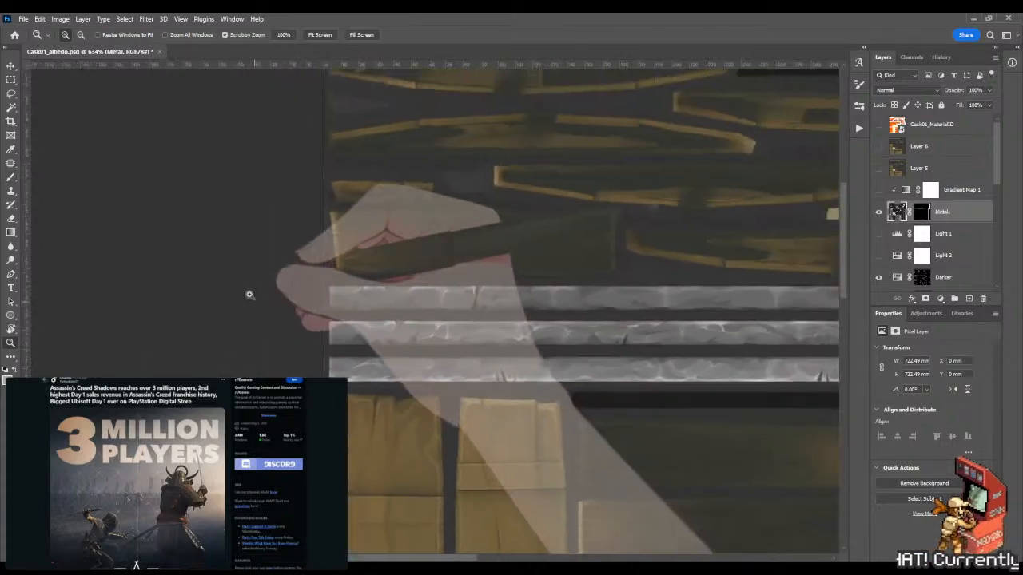
pyautogui.moveTo(473, 304); pyautogui.dragTo(422, 329)
pyautogui.click(258, 306)
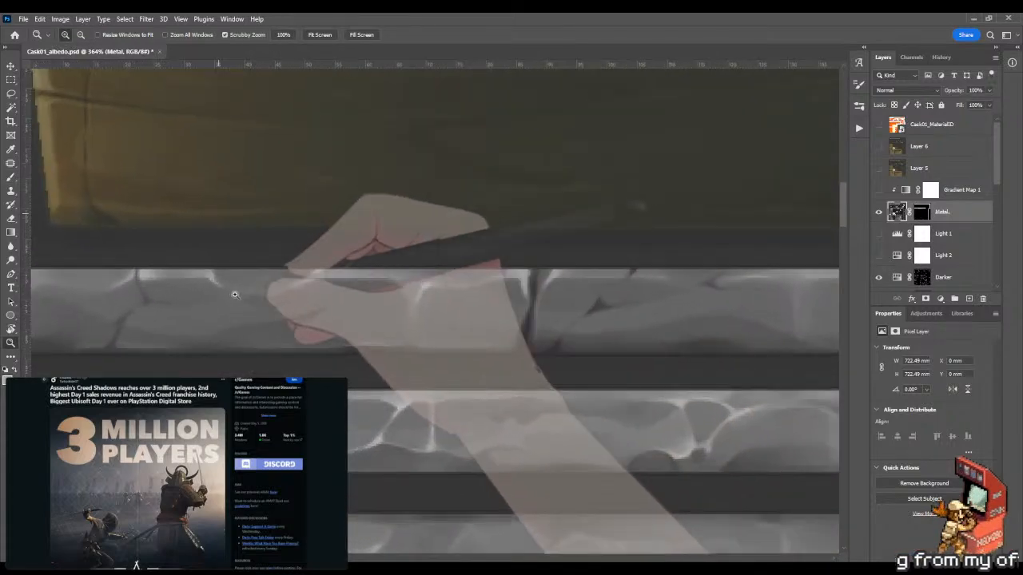
pyautogui.press('b')
pyautogui.press('z')
pyautogui.moveTo(265, 296)
pyautogui.mouseDown()
pyautogui.moveTo(318, 281)
pyautogui.moveTo(265, 323)
pyautogui.mouseUp()
pyautogui.press('b')
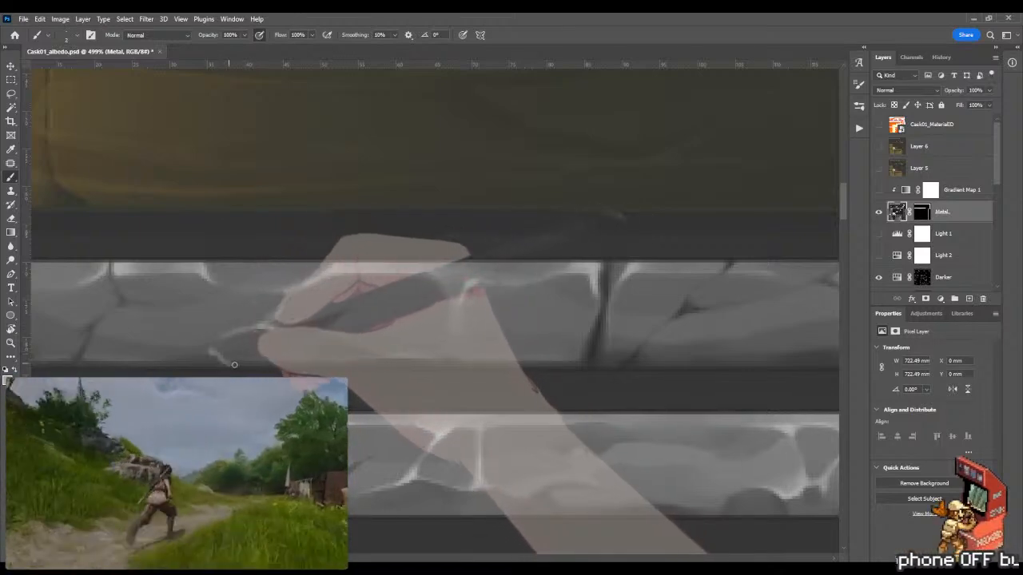
pyautogui.moveTo(212, 353); pyautogui.dragTo(239, 361)
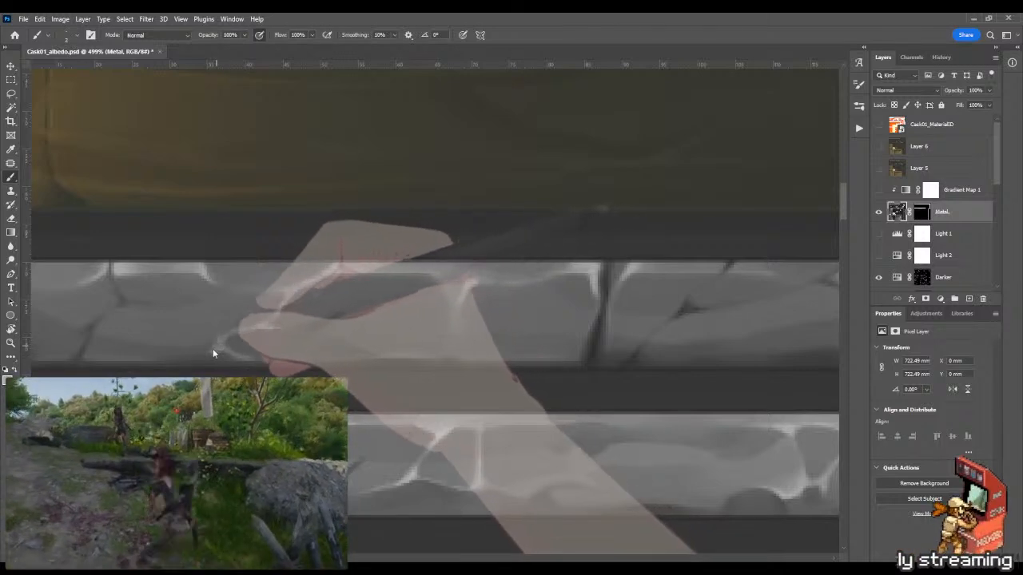
pyautogui.hotkey('shift', 'b')
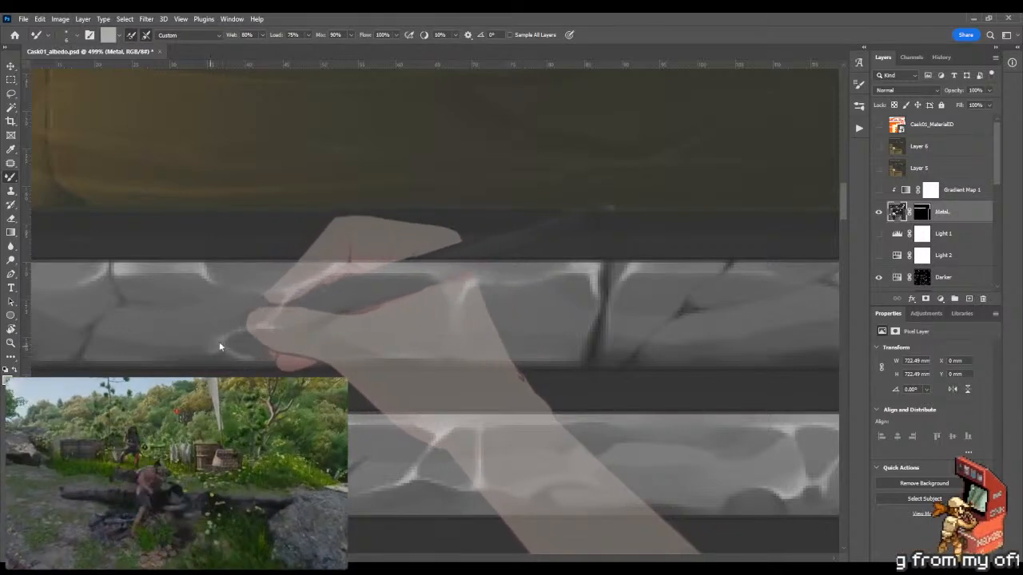
pyautogui.hotkey('shift', 'b')
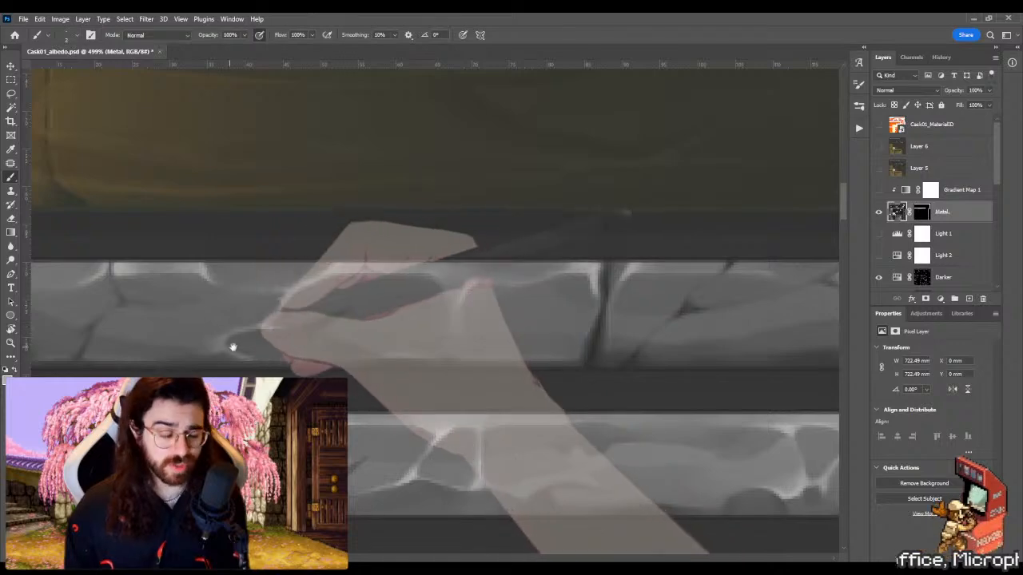
# Step: Extend the lower forked highlight leftward as a thin tapering branch, alternating the Brush and Mixer Brush to soften it
pyautogui.moveTo(233, 347); pyautogui.dragTo(335, 342)
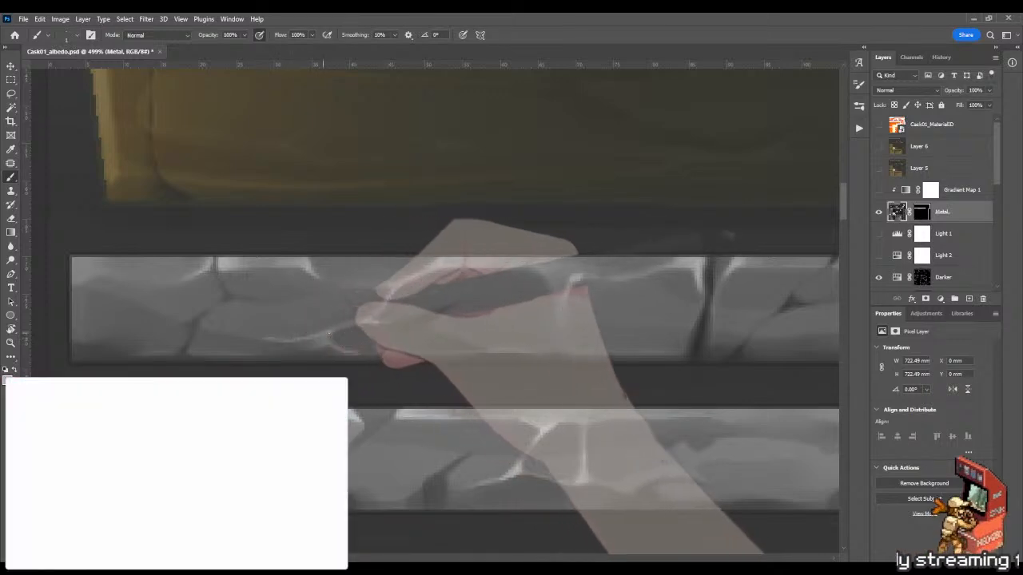
pyautogui.hotkey('shift', 'b')
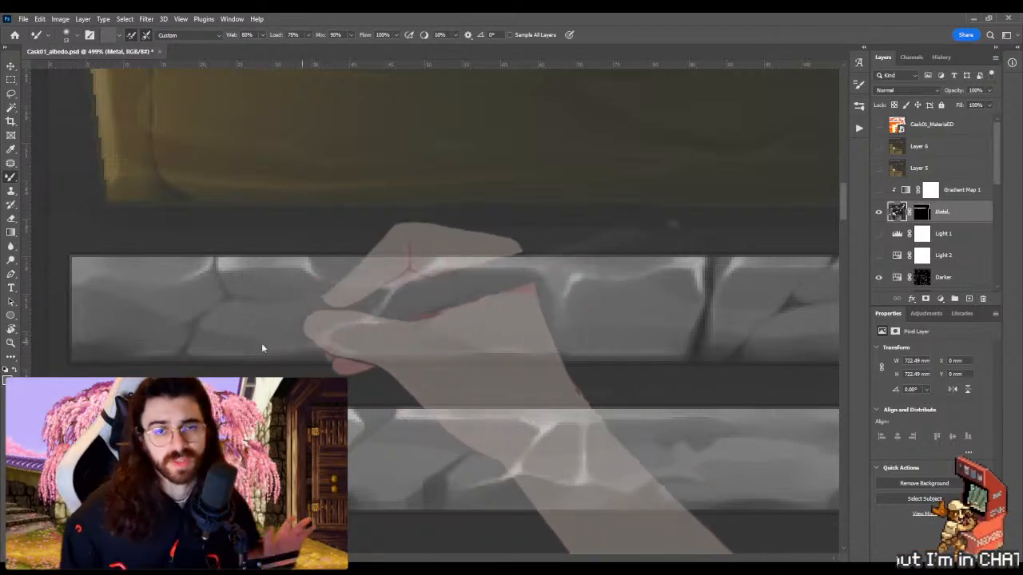
pyautogui.hotkey('shift', 'b')
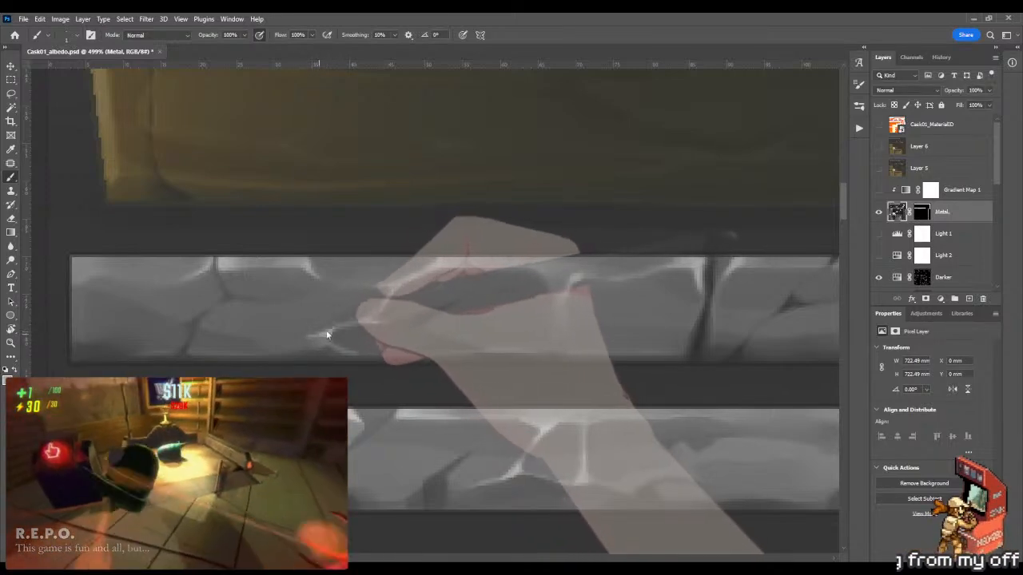
pyautogui.hotkey('shift', 'b')
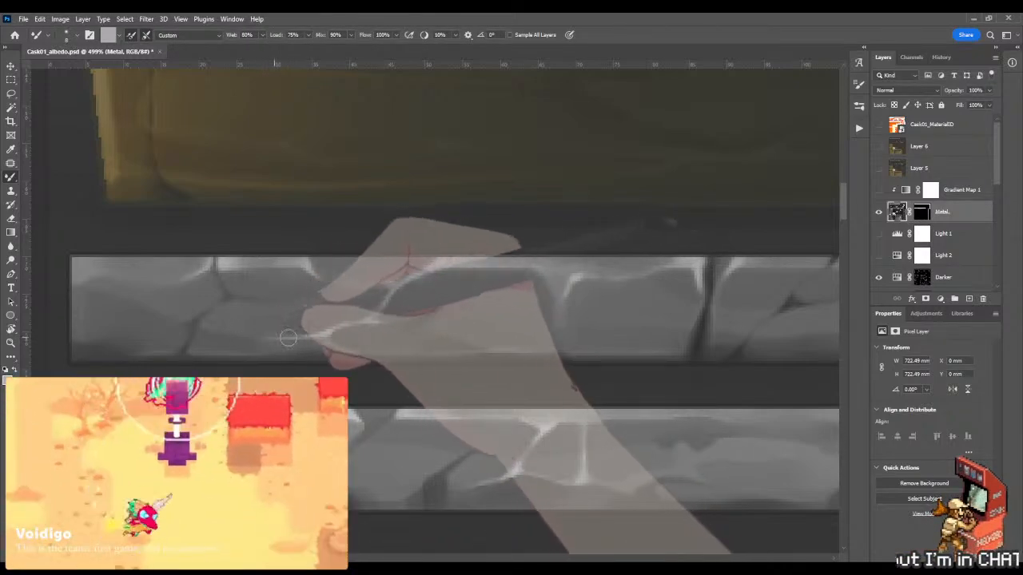
# Step: Brighten the diagonal highlight joining the upper edge to the lower fork, add a small side branch at its bend and blend it
pyautogui.press('z')
pyautogui.moveTo(332, 326); pyautogui.dragTo(256, 340)
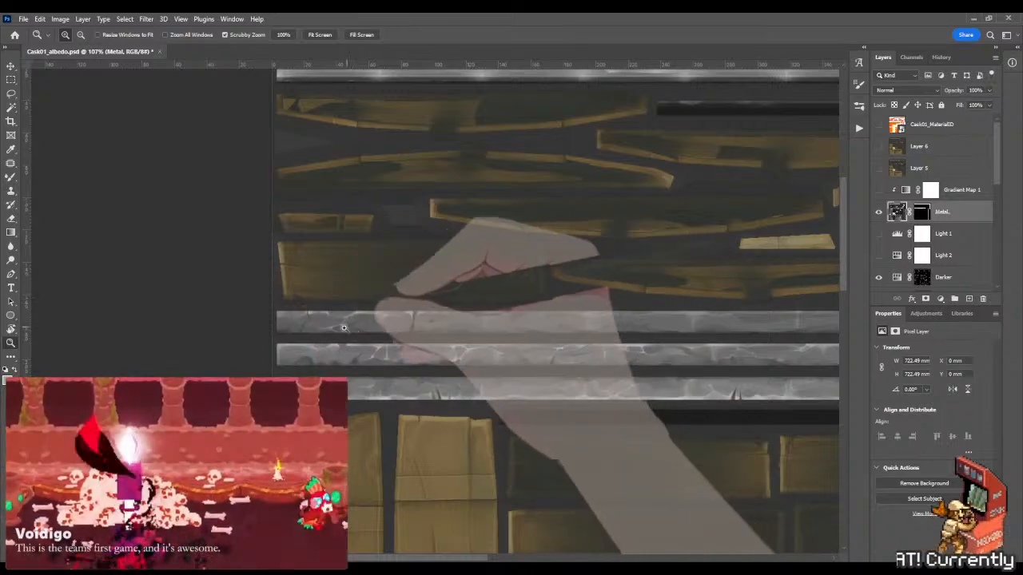
pyautogui.moveTo(343, 327); pyautogui.dragTo(408, 327)
pyautogui.press('b')
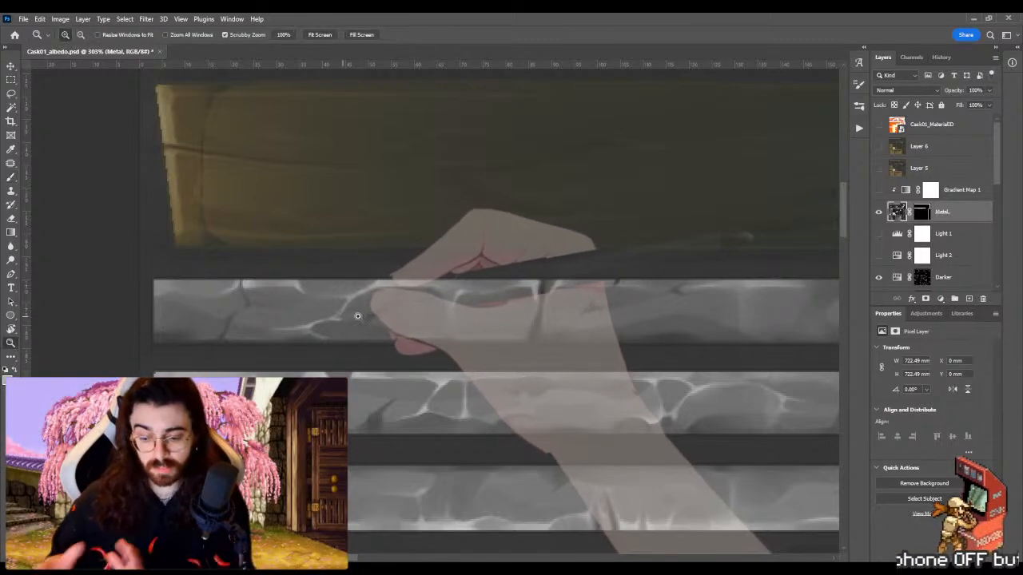
pyautogui.scroll(2, 352, 318)
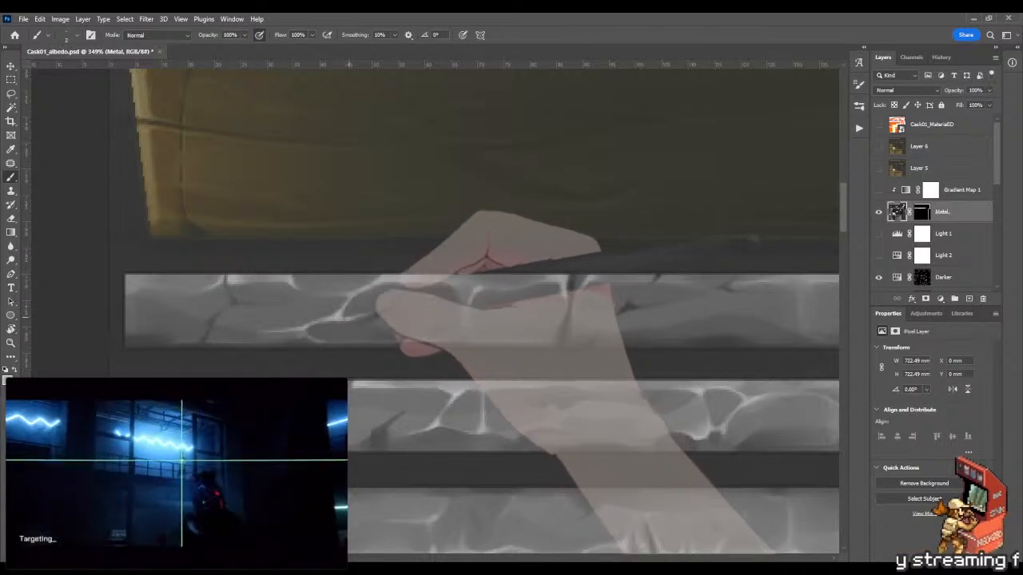
pyautogui.hotkey('shift', 'b')
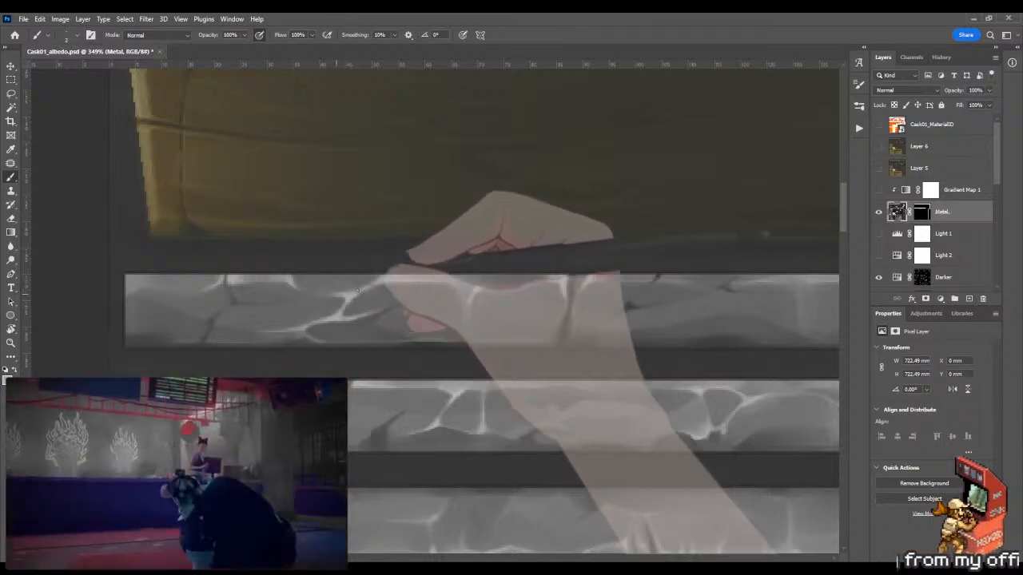
pyautogui.hotkey('shift', 'b')
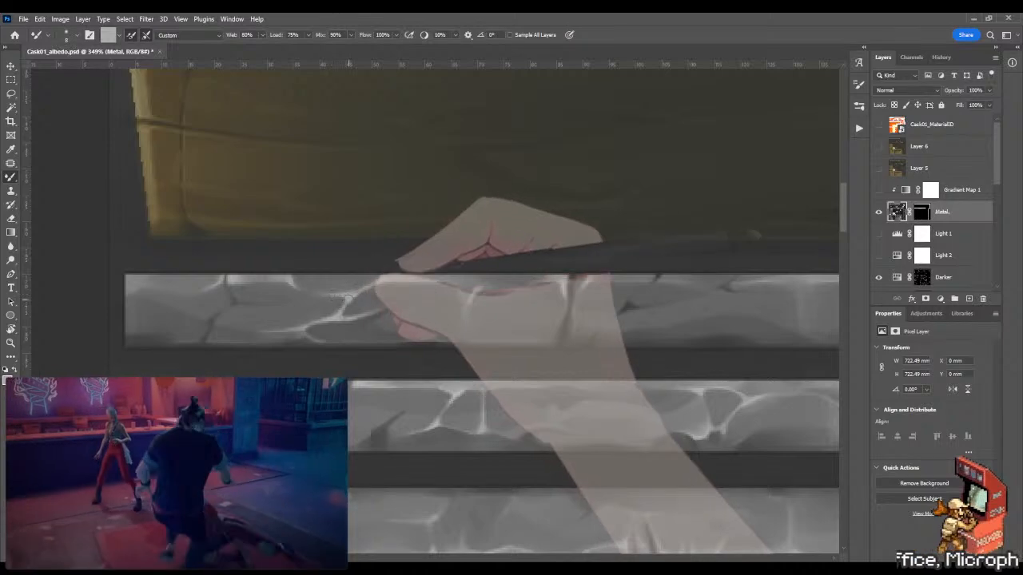
# Step: Paint a bright highlight down the right side of the dark vertical crack, curving it into the diagonal crack near the lower edge
pyautogui.press('z')
pyautogui.moveTo(331, 295)
pyautogui.mouseDown()
pyautogui.moveTo(285, 322)
pyautogui.moveTo(440, 285)
pyautogui.mouseUp()
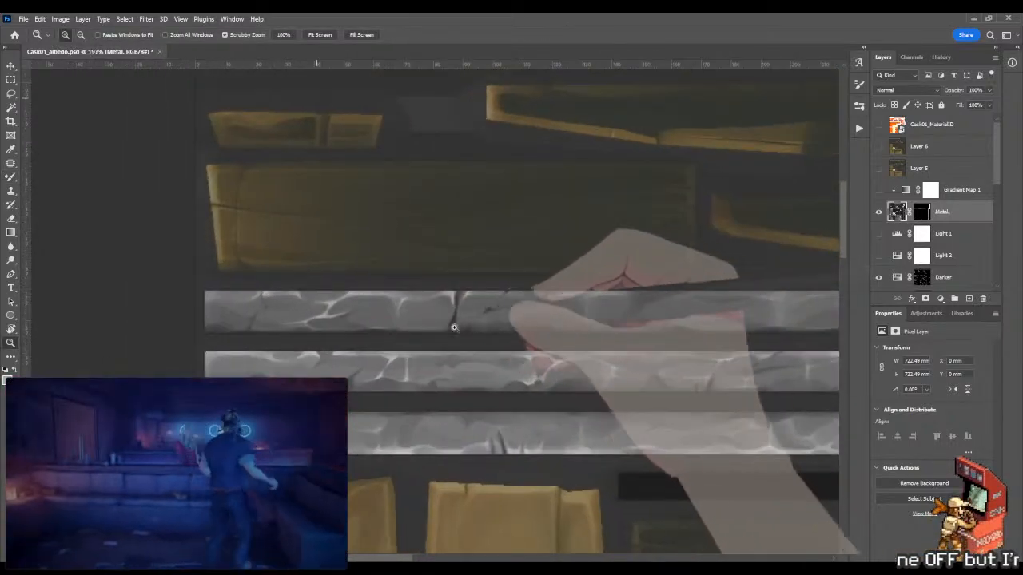
pyautogui.moveTo(431, 324); pyautogui.dragTo(544, 323)
pyautogui.press('b')
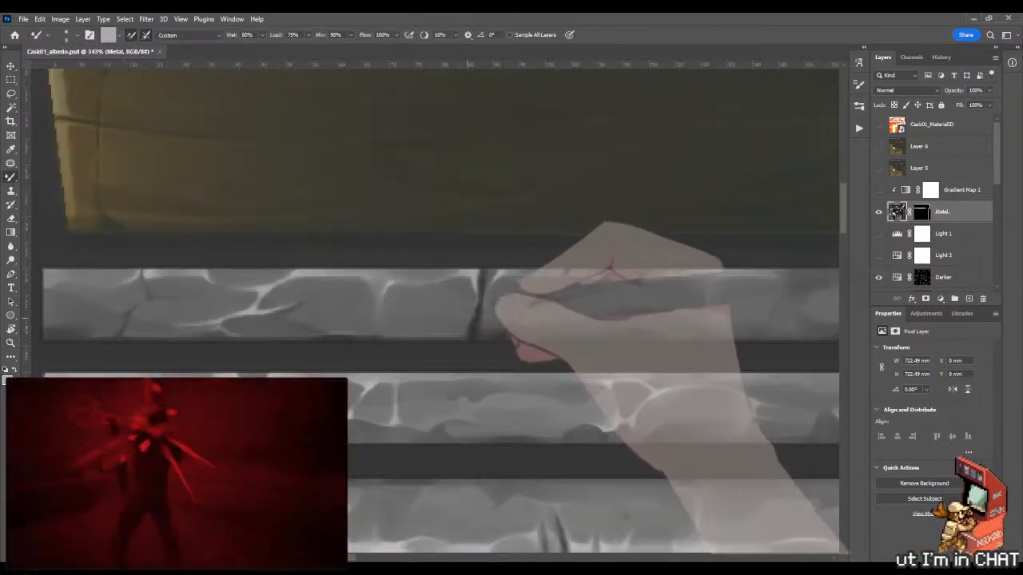
pyautogui.moveTo(417, 322)
pyautogui.mouseDown()
pyautogui.moveTo(388, 338)
pyautogui.moveTo(418, 342)
pyautogui.mouseUp()
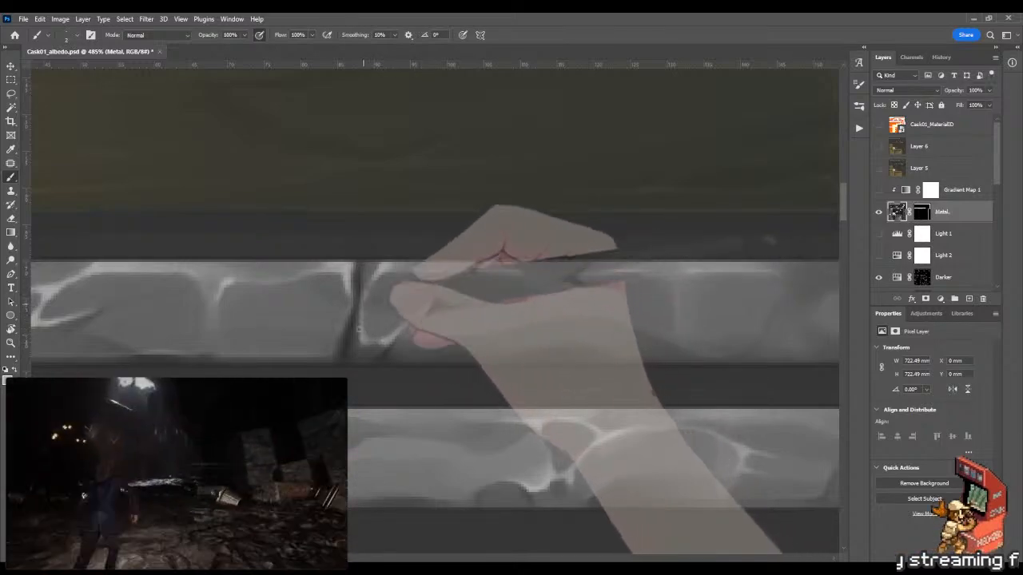
# Step: Paint a bright rim along the right side of the rounded metal facet right of the dark crack, up to the upper edge, and blend it
pyautogui.press('z')
pyautogui.moveTo(364, 338); pyautogui.dragTo(294, 348)
pyautogui.moveTo(429, 344); pyautogui.dragTo(391, 302)
pyautogui.moveTo(484, 320); pyautogui.dragTo(432, 328)
pyautogui.press('b')
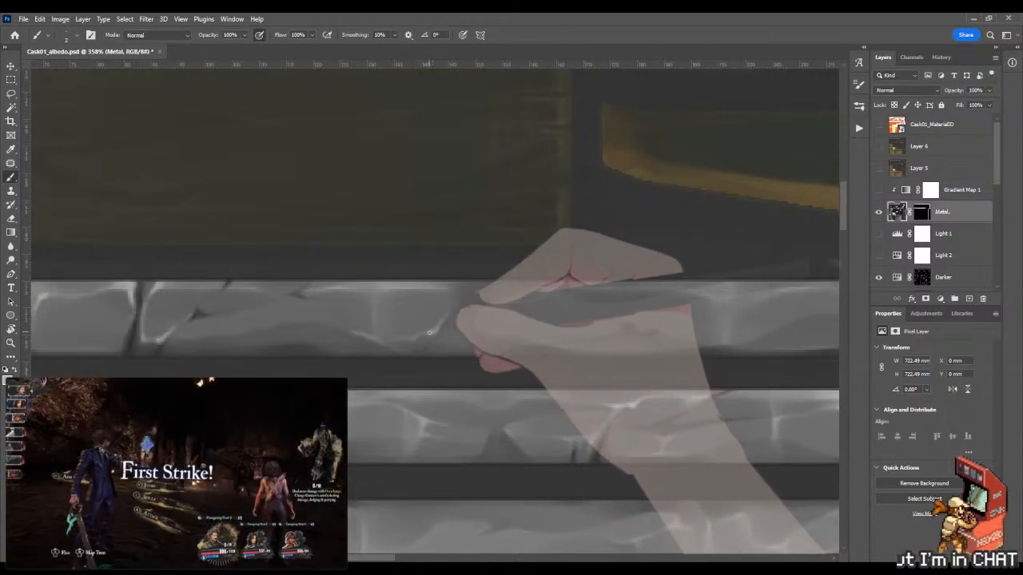
pyautogui.moveTo(429, 332); pyautogui.dragTo(452, 306)
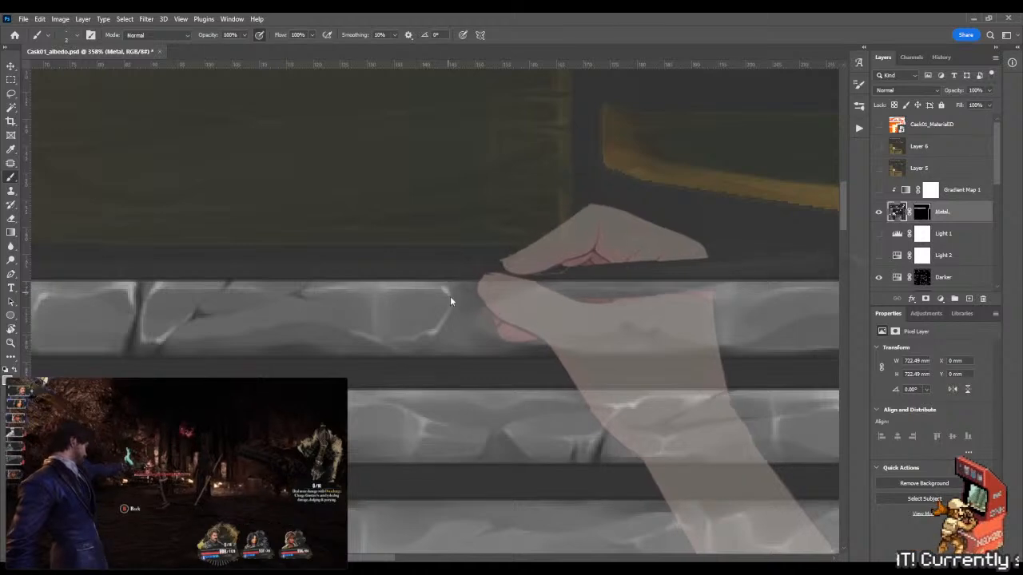
pyautogui.moveTo(439, 285); pyautogui.dragTo(447, 297)
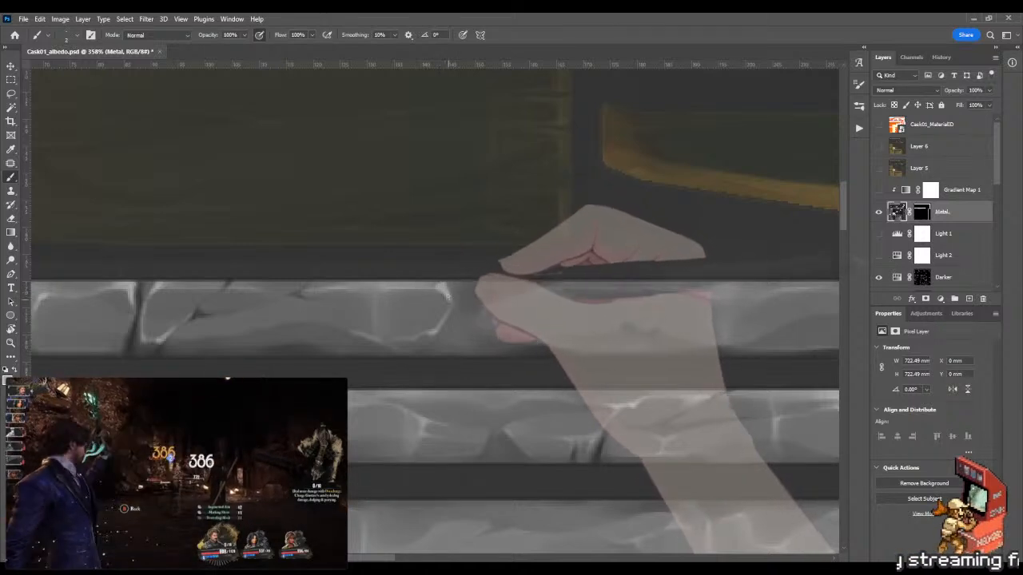
pyautogui.hotkey('shift', 'b')
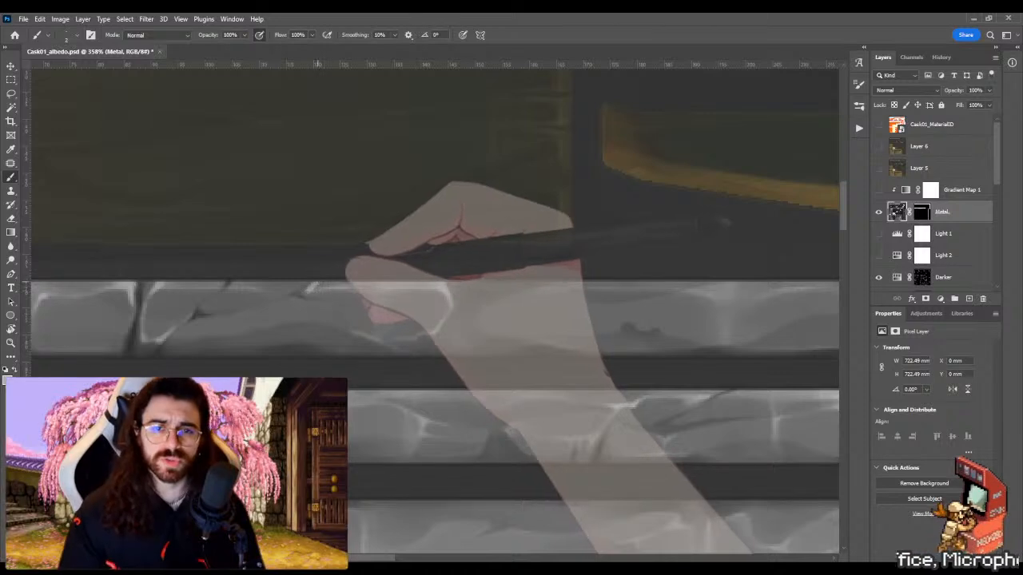
# Step: Blend the bright highlight beside the small crack at the upper edge, at the left end of the rounded facet, with the Mixer Brush
pyautogui.hotkey('shift', 'b')
pyautogui.hotkey('shift', 'b')
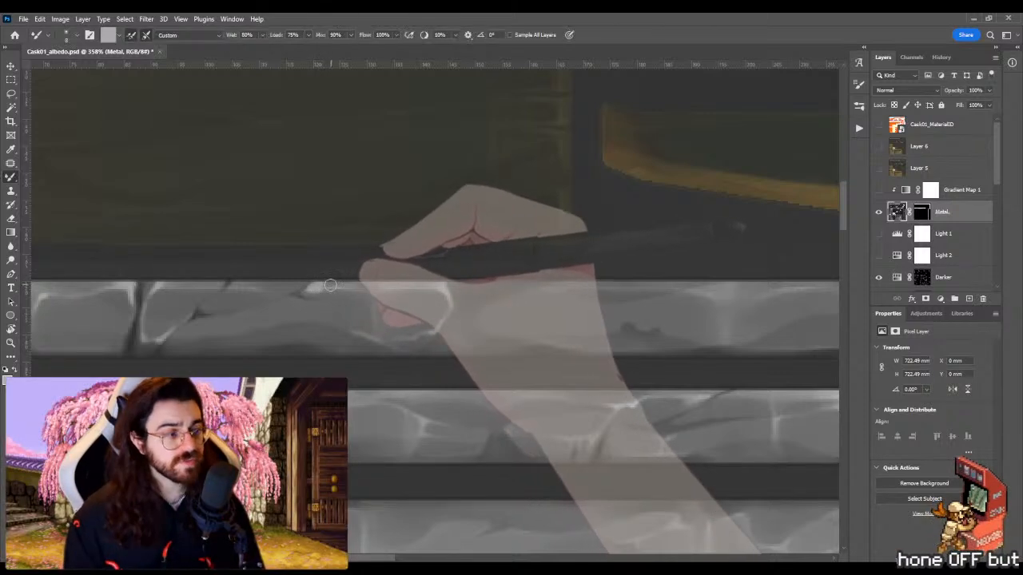
pyautogui.hotkey('shift', 'b')
# Step: Paint a bright highlight along the upper edge of the next facet to the right and taper its ends with the Brush and Mixer Brush
pyautogui.press('z')
pyautogui.moveTo(401, 322); pyautogui.dragTo(286, 326)
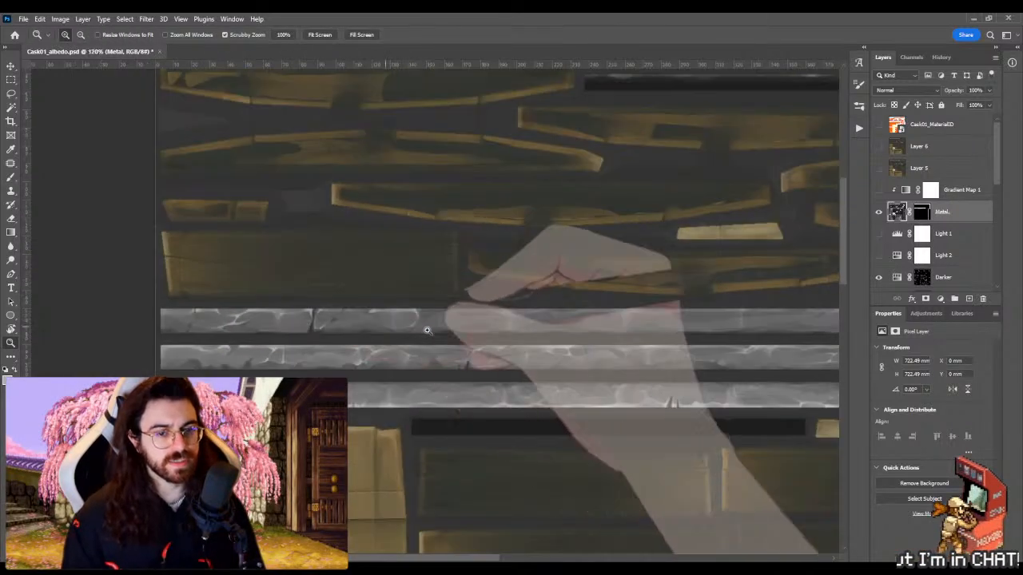
pyautogui.moveTo(413, 336)
pyautogui.mouseDown()
pyautogui.moveTo(313, 342)
pyautogui.moveTo(487, 334)
pyautogui.mouseUp()
pyautogui.press('b')
pyautogui.press('z')
pyautogui.moveTo(222, 329); pyautogui.dragTo(261, 333)
pyautogui.press('b')
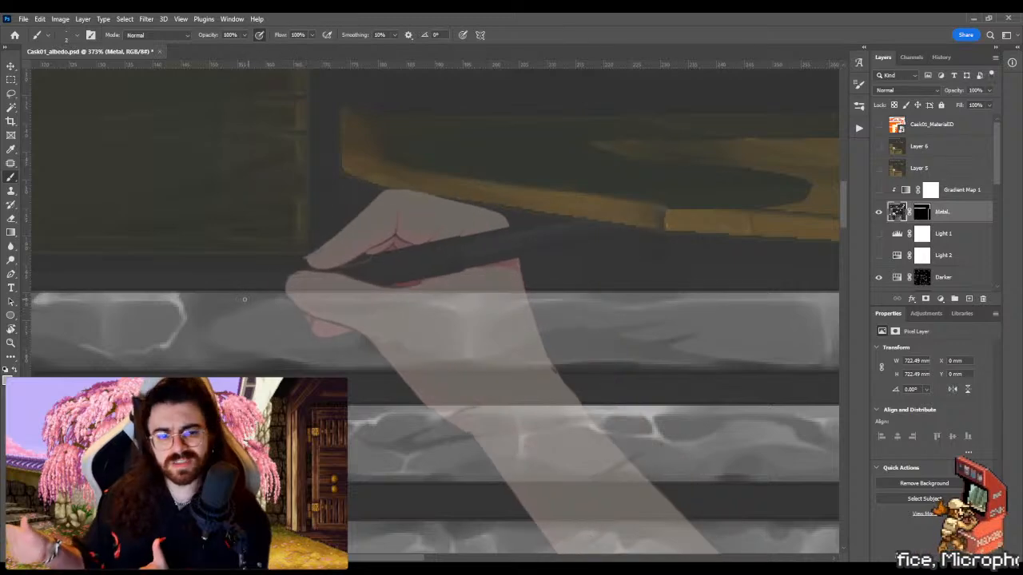
pyautogui.moveTo(290, 297)
pyautogui.mouseDown()
pyautogui.moveTo(278, 298)
pyautogui.moveTo(310, 297)
pyautogui.mouseUp()
pyautogui.keyDown('alt'); pyautogui.rightClick(292, 296); pyautogui.keyUp('alt')
pyautogui.hotkey('shift', 'b')
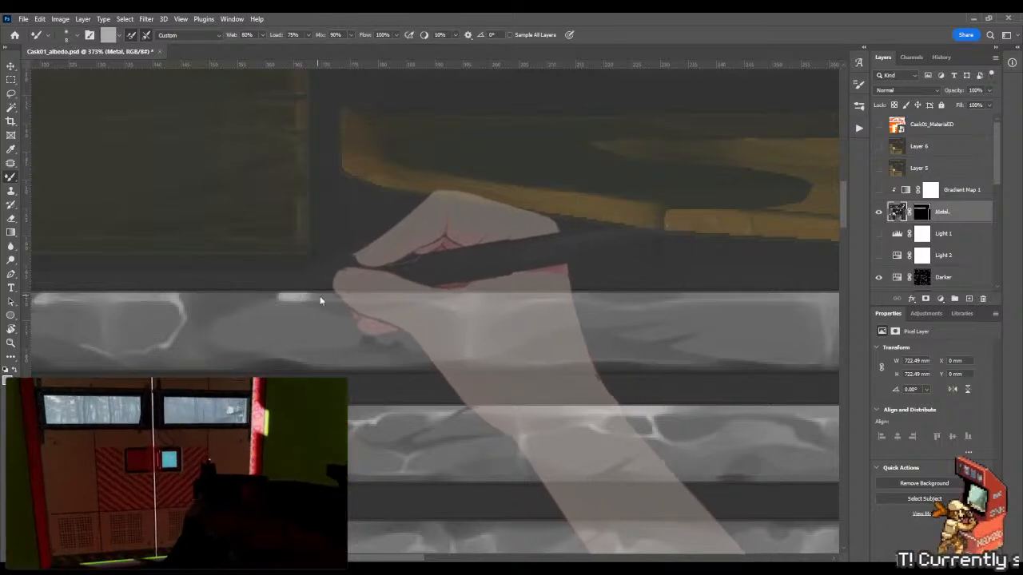
pyautogui.hotkey('shift', 'b')
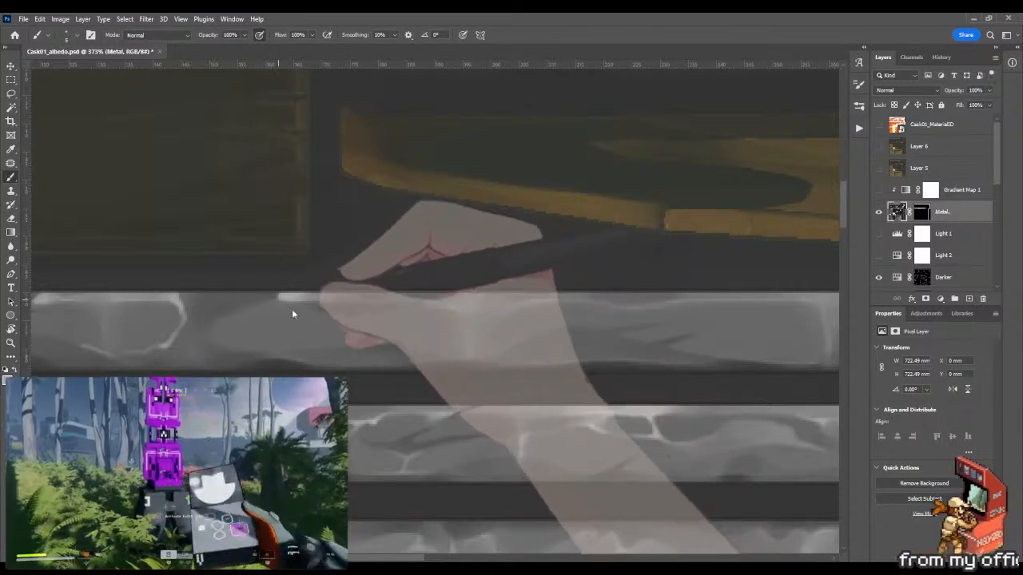
pyautogui.keyDown('alt'); pyautogui.rightClick(291, 308); pyautogui.keyUp('alt')
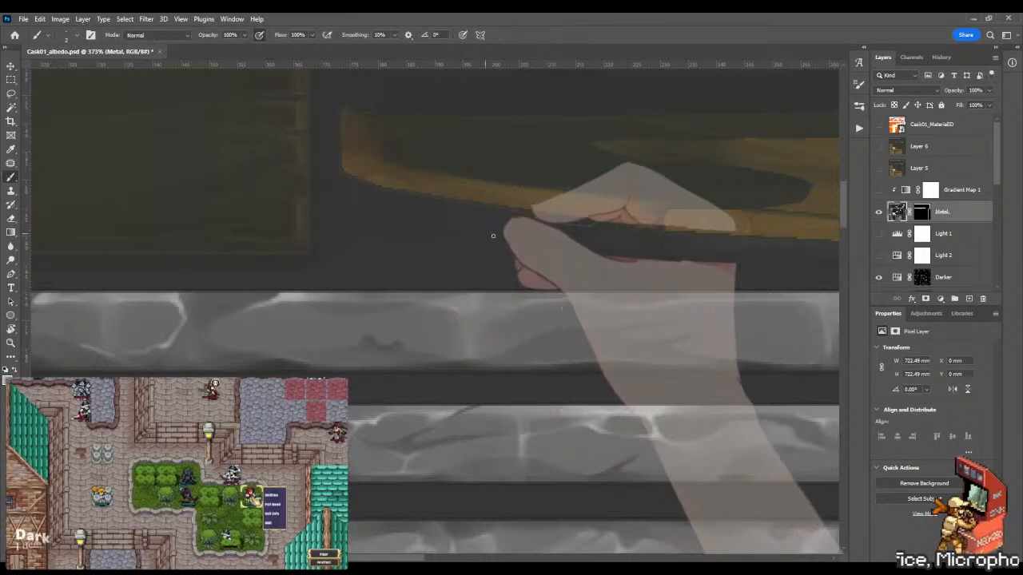
# Step: Paint bright highlights from the topmost strip's upper edge down to the small dark chip, and blend the left end with the Mixer Brush
pyautogui.press('z')
pyautogui.moveTo(443, 324)
pyautogui.mouseDown()
pyautogui.moveTo(479, 325)
pyautogui.moveTo(465, 330)
pyautogui.mouseUp()
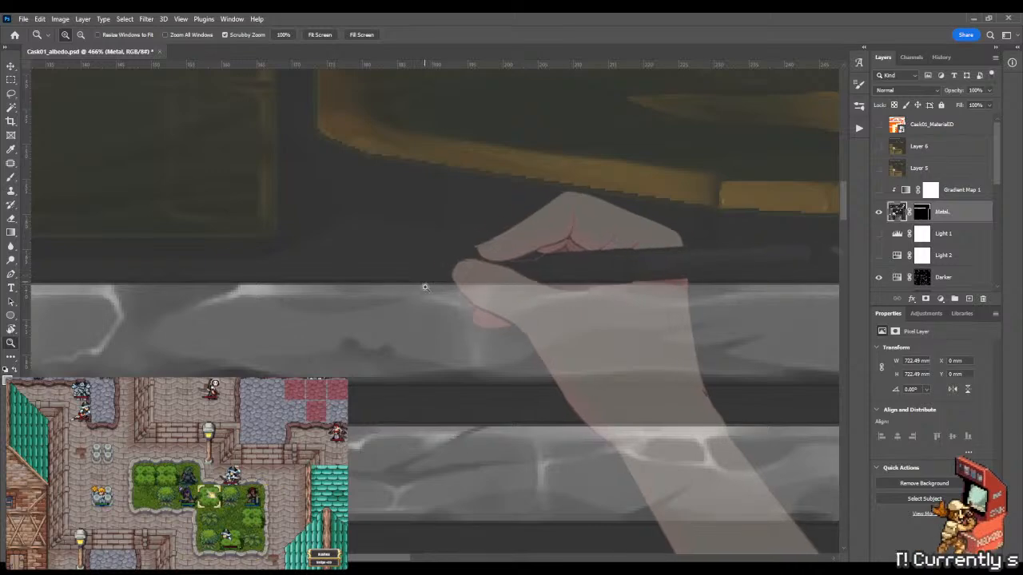
pyautogui.press('b')
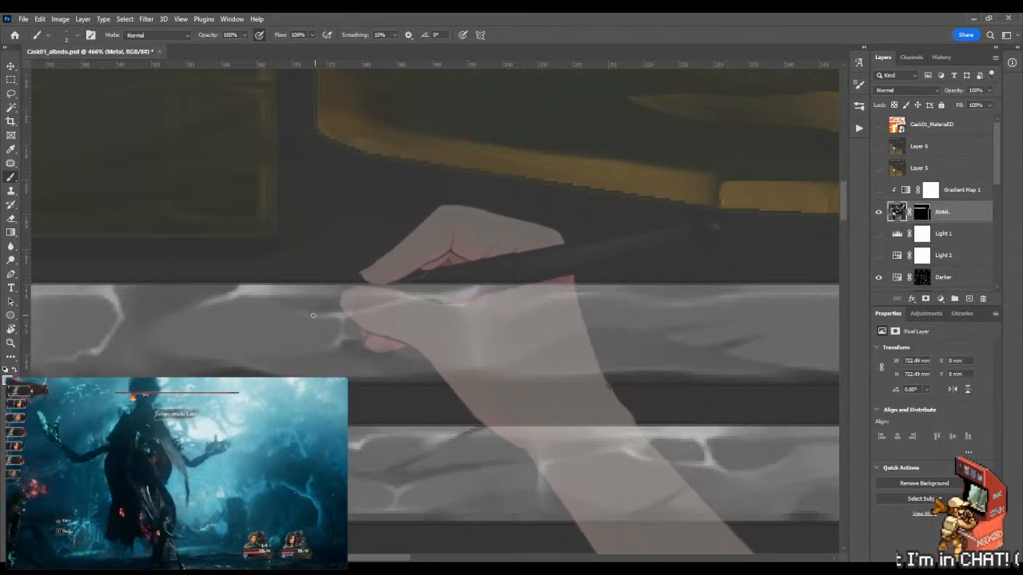
pyautogui.hotkey('shift', 'b')
pyautogui.moveTo(311, 312)
pyautogui.mouseDown()
pyautogui.moveTo(296, 312)
pyautogui.moveTo(327, 314)
pyautogui.mouseUp()
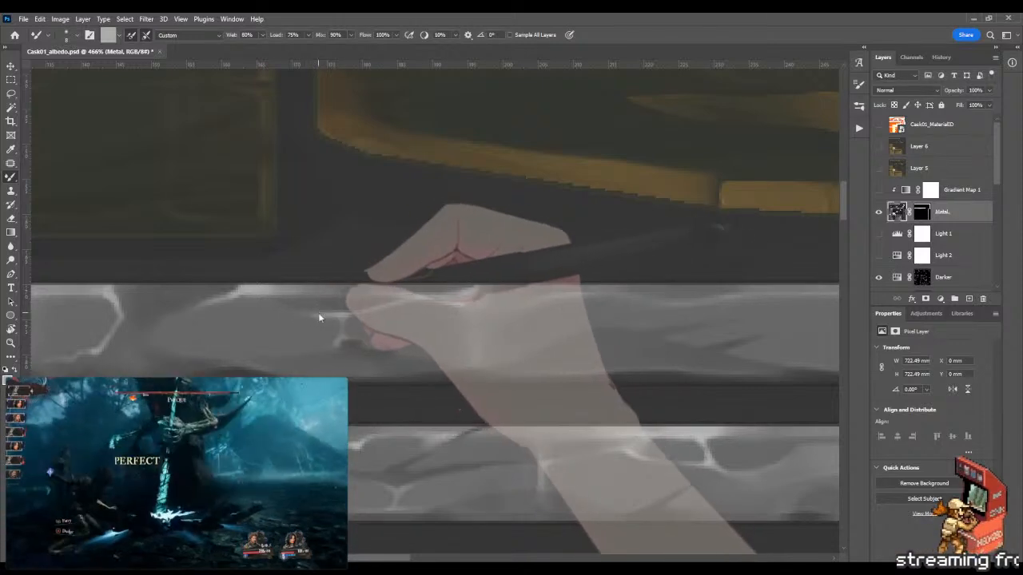
pyautogui.hotkey('shift', 'b')
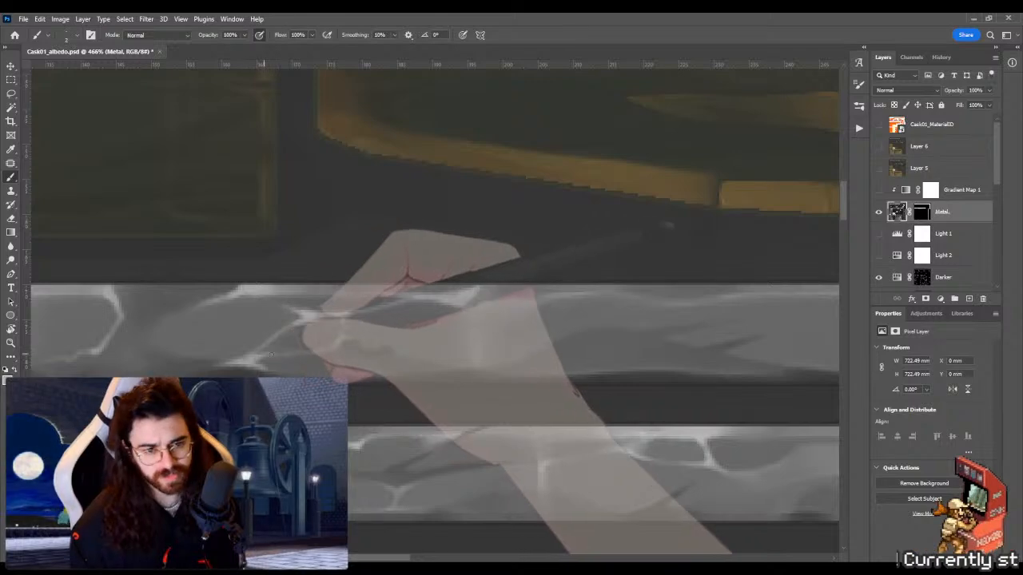
# Step: Extend the bright crack highlights from the dark chip down to the lower edge on both sides, blending them with the Mixer Brush
pyautogui.hotkey('shift', 'b')
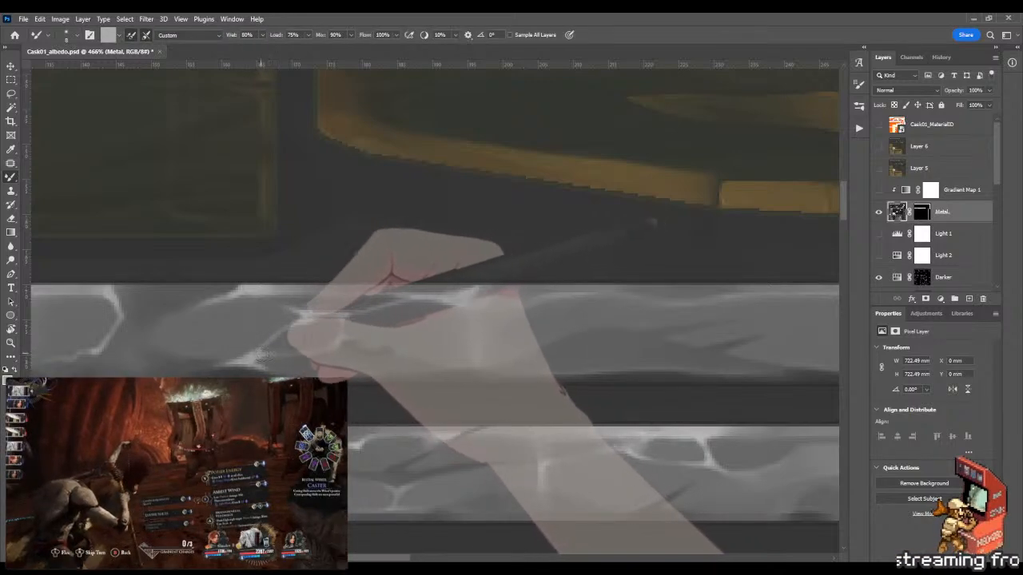
pyautogui.hotkey('shift', 'b')
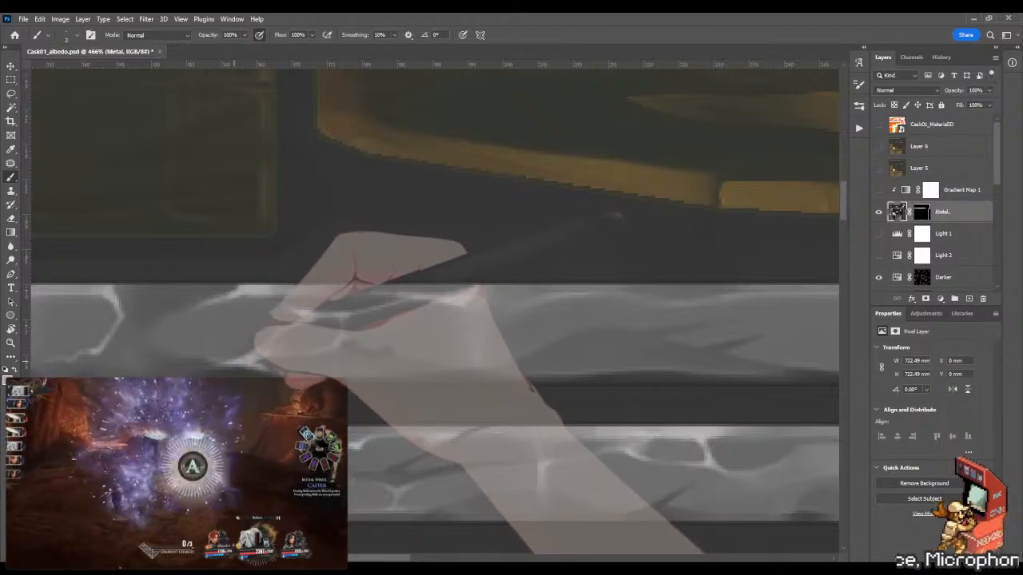
pyautogui.hotkey('shift', 'b')
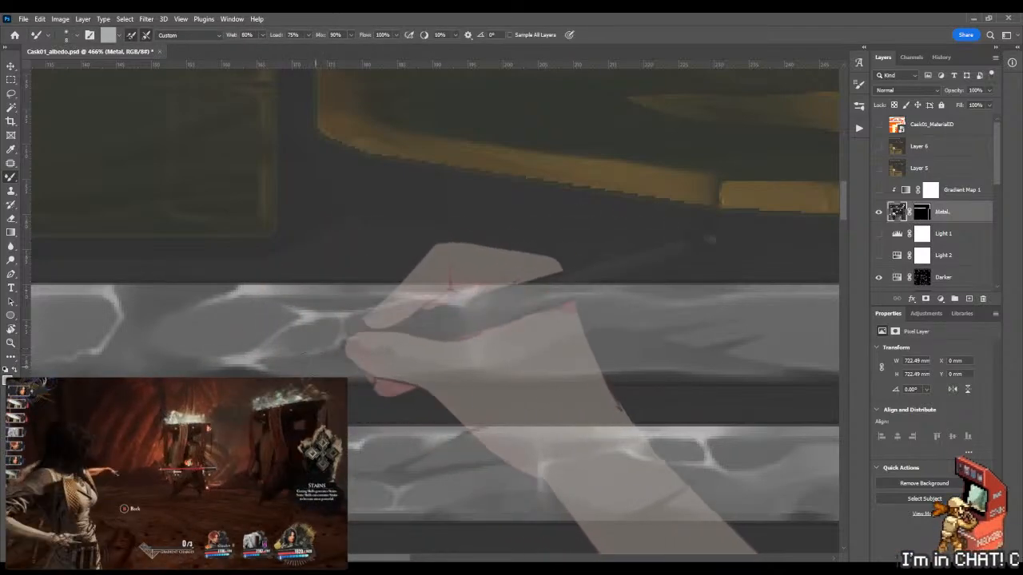
pyautogui.hotkey('shift', 'b')
pyautogui.hotkey('shift', 'b')
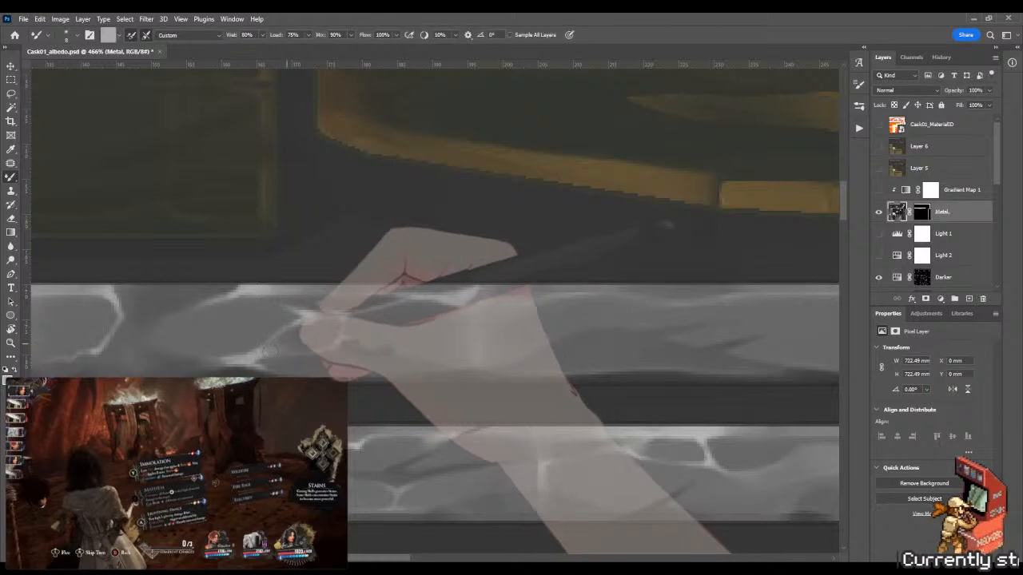
pyautogui.hotkey('shift', 'b')
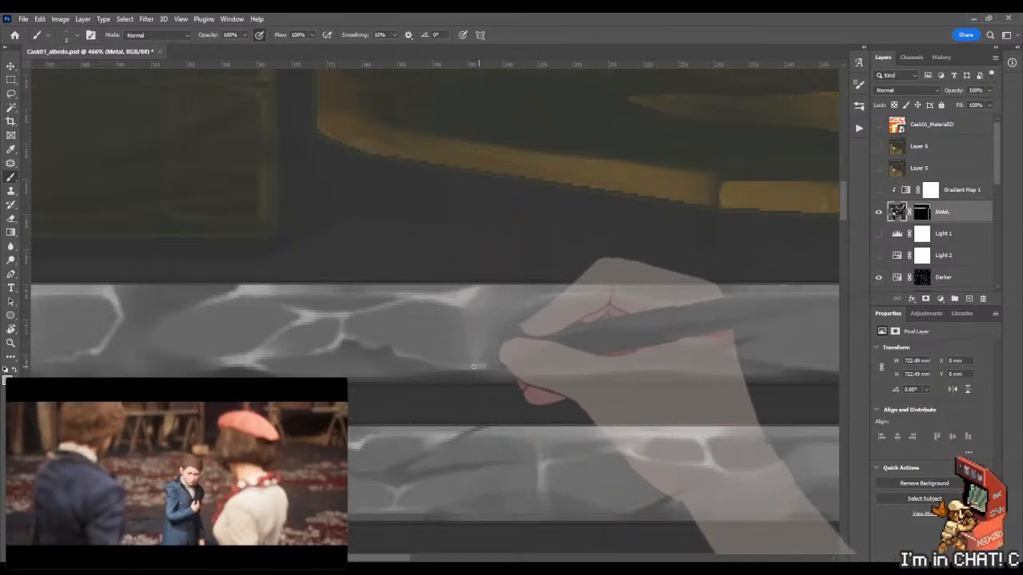
pyautogui.press('z')
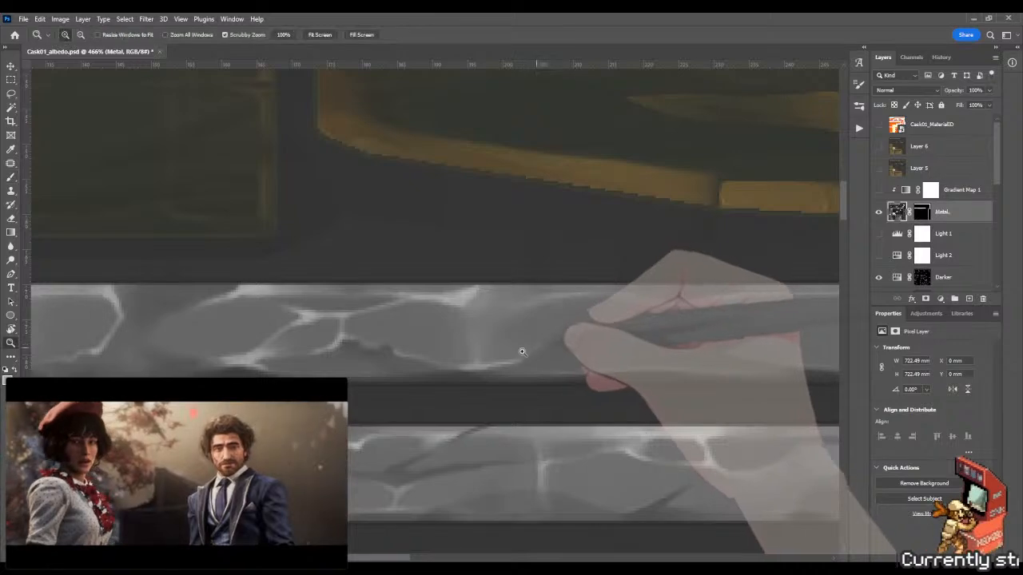
pyautogui.moveTo(535, 350); pyautogui.dragTo(443, 344)
pyautogui.press('b')
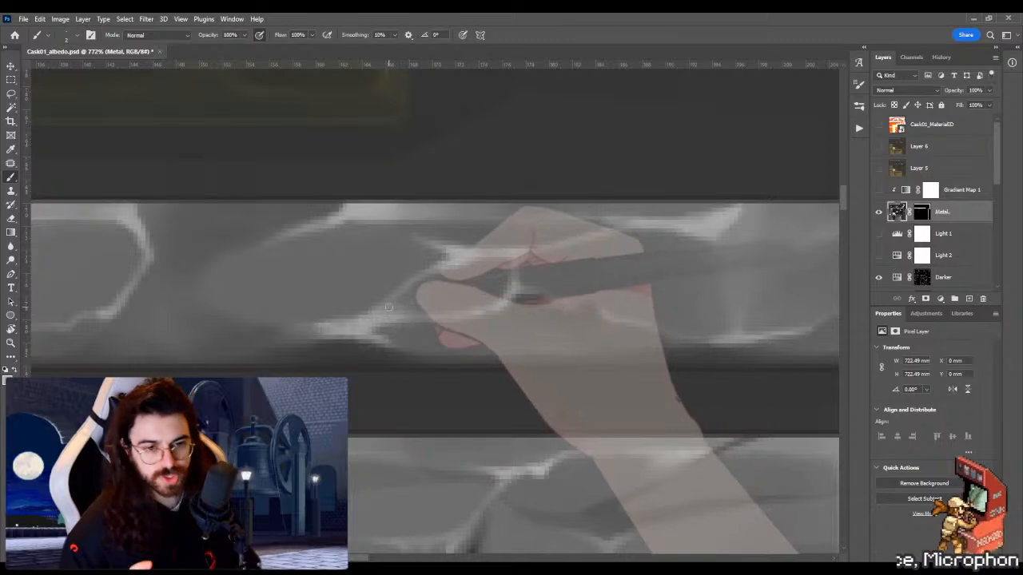
# Step: Save the texture file and show the Gradient Map 1 layer above the Metal layer
pyautogui.press('z')
pyautogui.moveTo(387, 306); pyautogui.dragTo(283, 347)
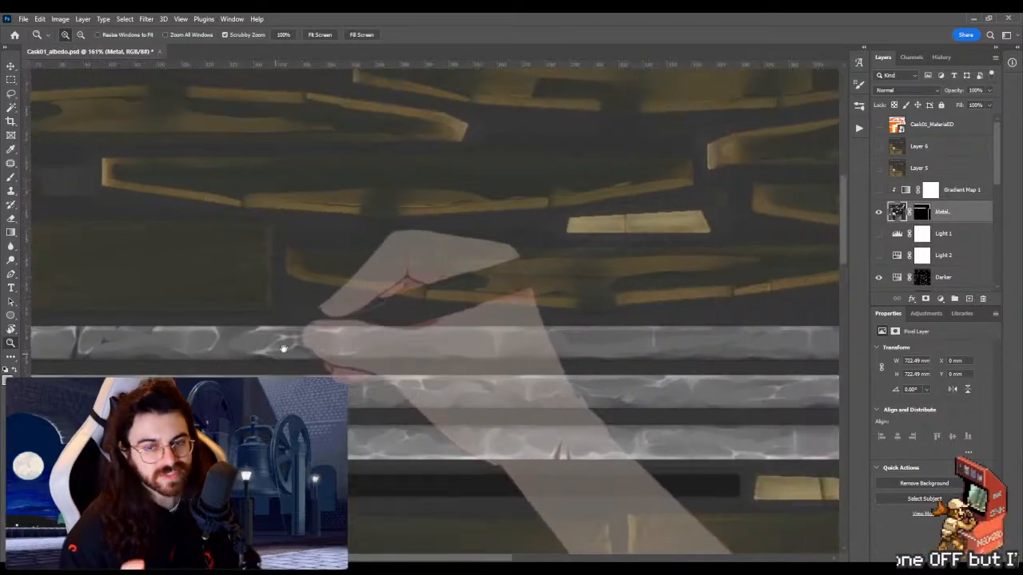
pyautogui.hotkey('ctrl', 's')
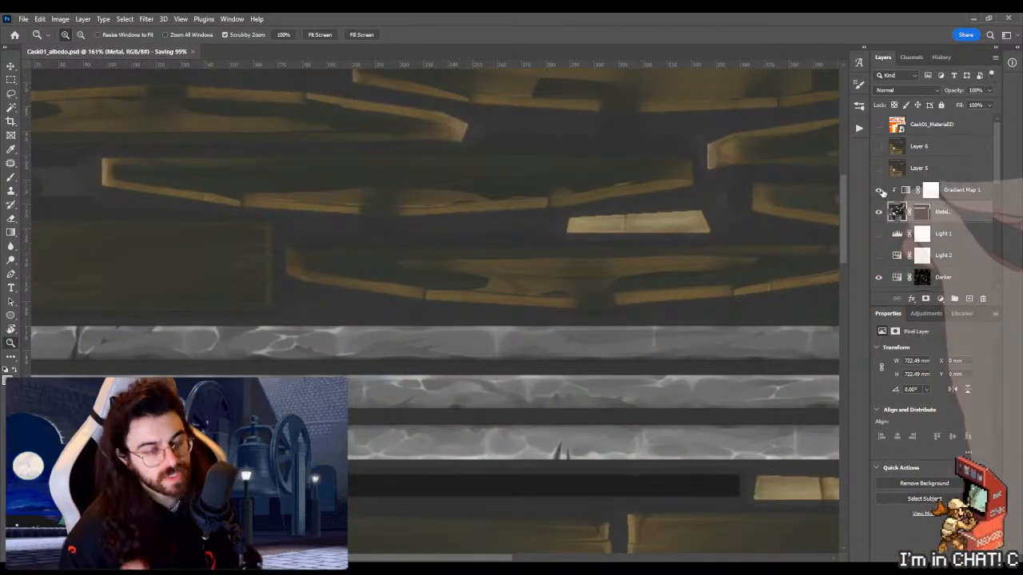
pyautogui.click(879, 190)
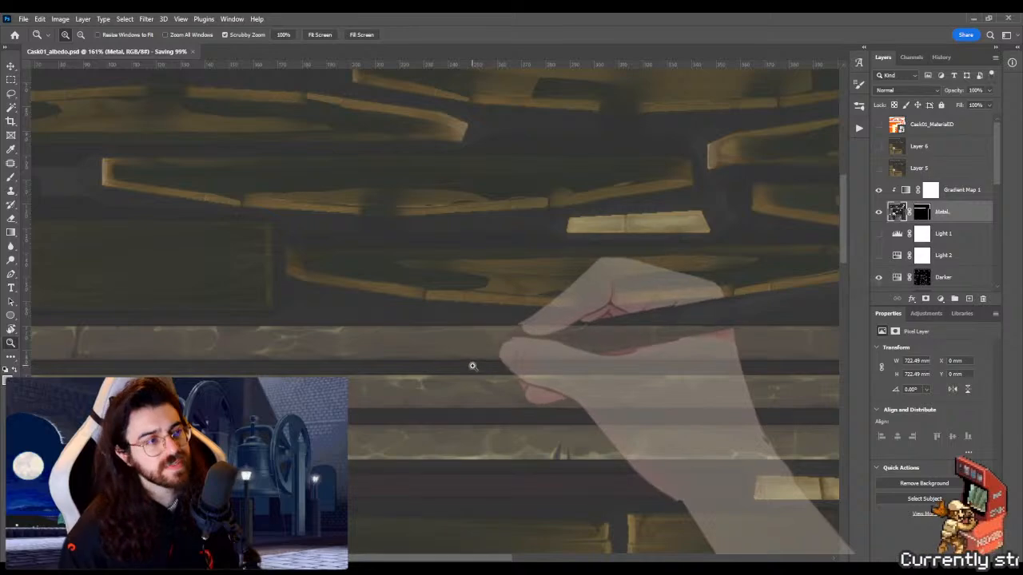
# Step: Switch to Marmoset Toolbag, orbit around the barrel to examine its metal bands, and return to Photoshop
pyautogui.hotkey('alt', 'Tab')
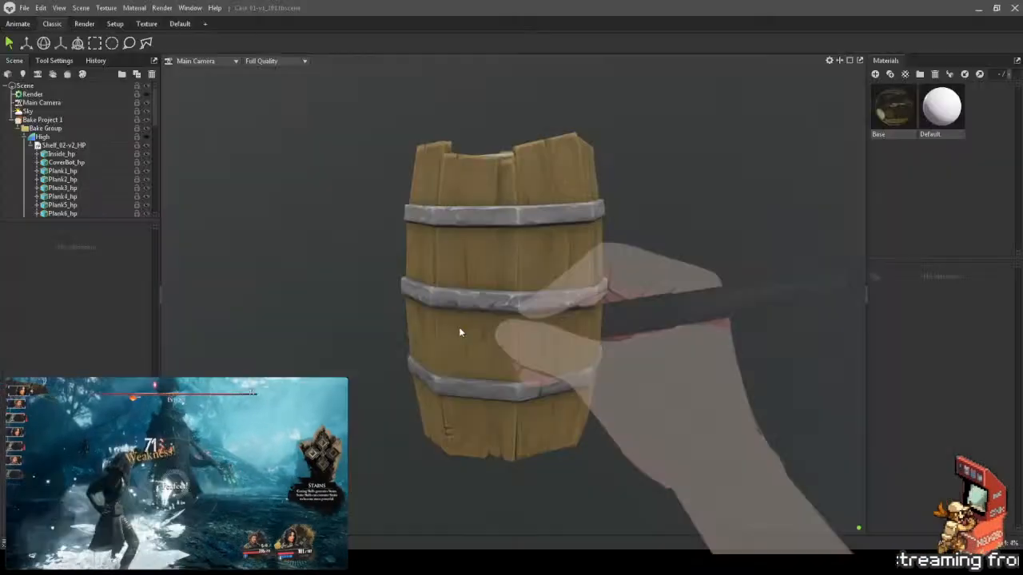
pyautogui.moveTo(518, 309); pyautogui.dragTo(612, 331)
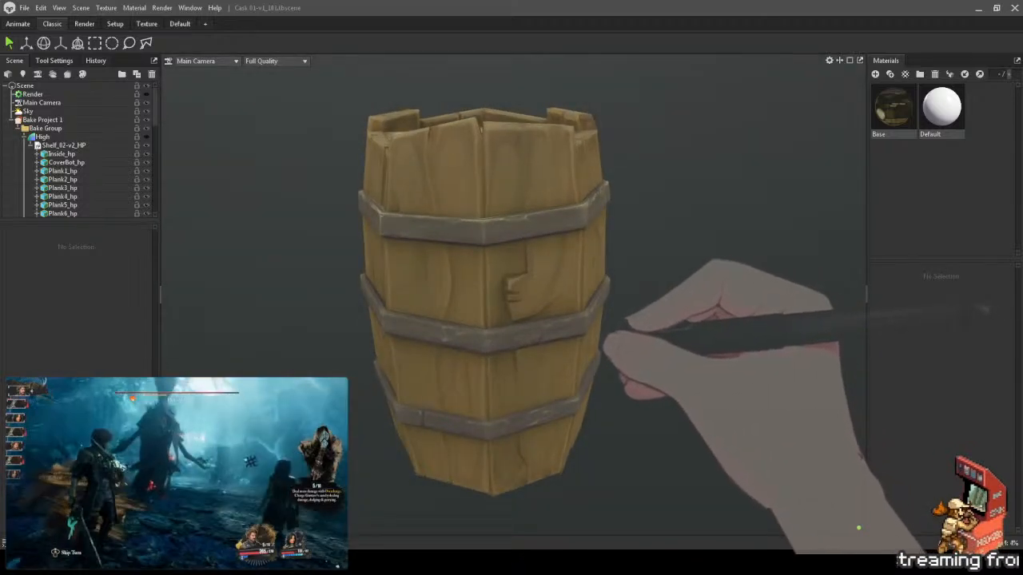
pyautogui.hotkey('alt', 'Tab')
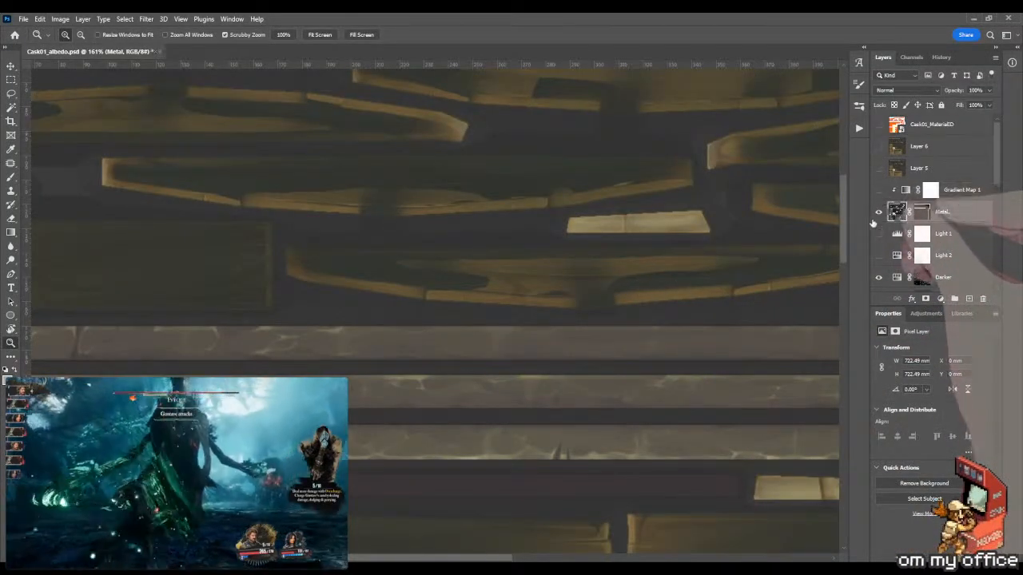
# Step: Paint a bright diagonal crack highlight on the topmost strip, left of the vertical bright seam, rising to the upper edge
pyautogui.moveTo(387, 379); pyautogui.dragTo(412, 369)
pyautogui.moveTo(602, 327)
pyautogui.mouseDown()
pyautogui.moveTo(423, 298)
pyautogui.moveTo(419, 280)
pyautogui.moveTo(459, 265)
pyautogui.mouseUp()
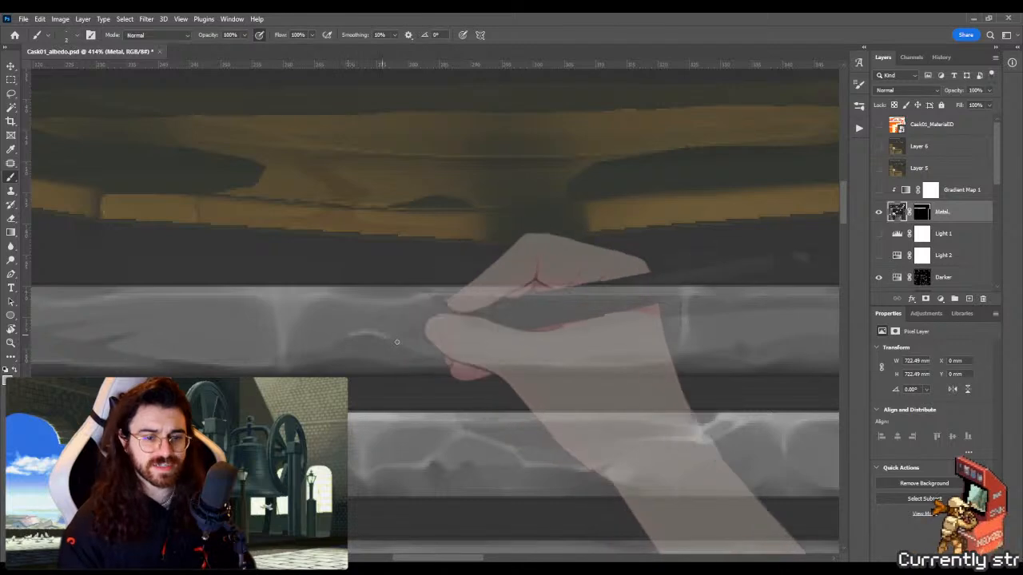
pyautogui.moveTo(262, 328); pyautogui.dragTo(421, 331)
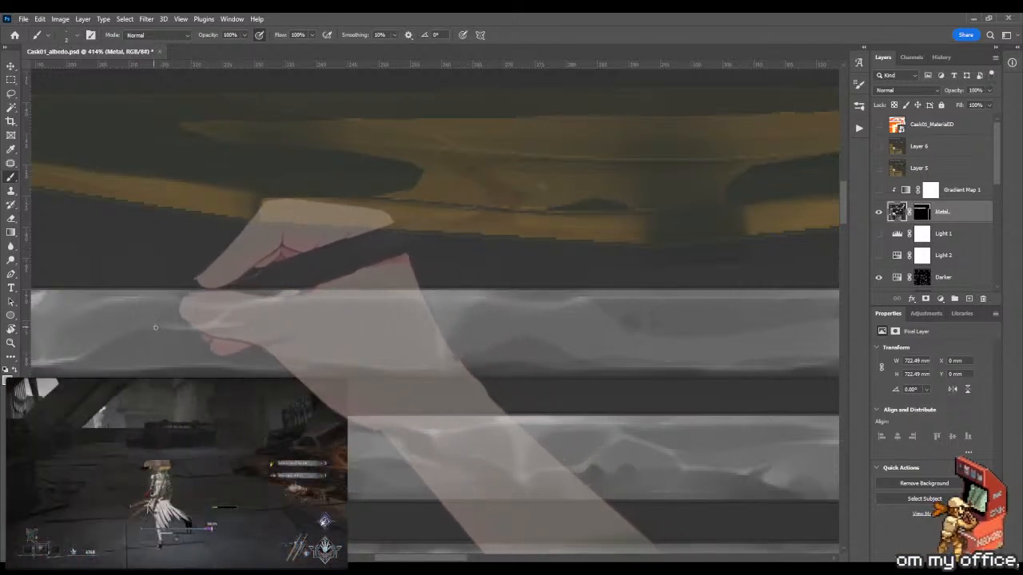
pyautogui.moveTo(226, 311); pyautogui.dragTo(297, 294)
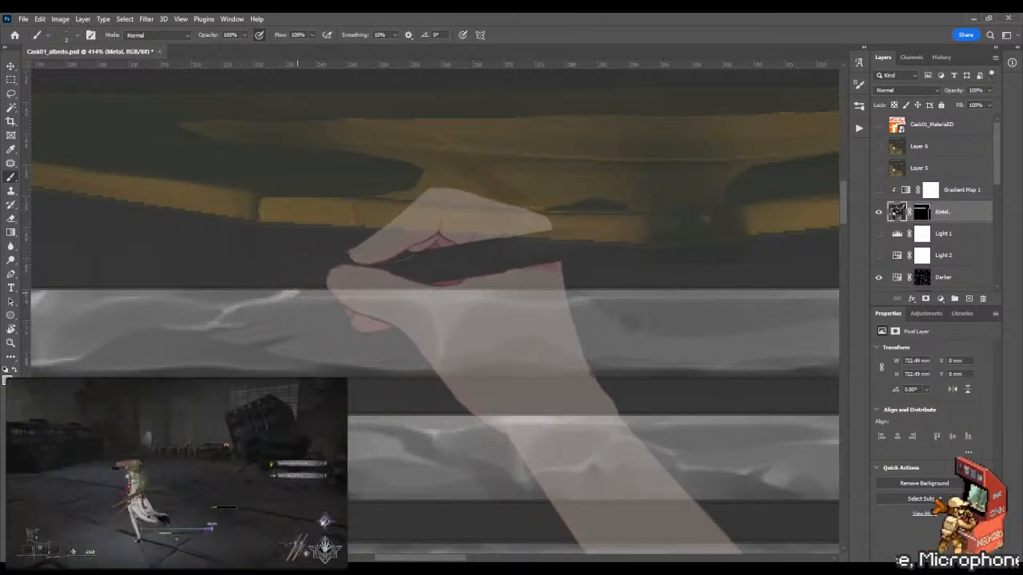
# Step: Add a short bright branch to the diagonal crack highlight and soften it with the Mixer Brush
pyautogui.hotkey('shift', 'b')
pyautogui.hotkey('shift', 'b')
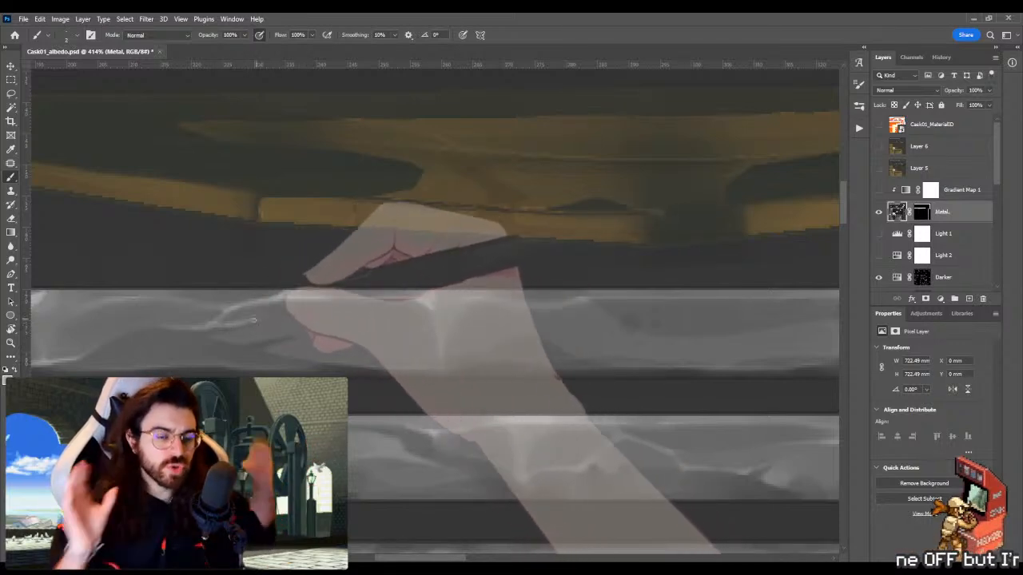
pyautogui.hotkey('shift', 'b')
pyautogui.hotkey('shift', 'b')
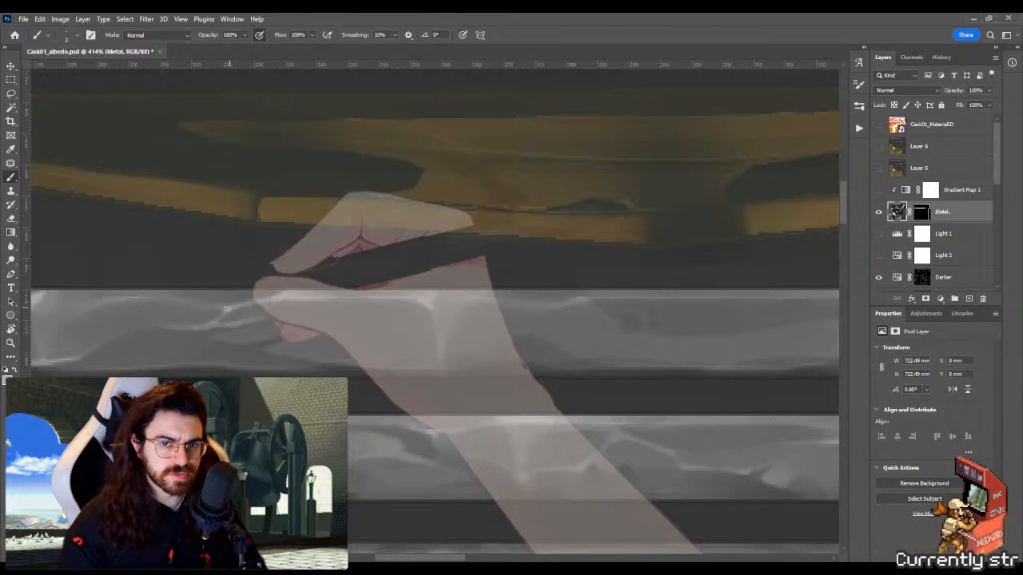
# Step: Paint a bright rim along the facet's lower edge and up its right side to the vertical seam, blending it with the Mixer Brush
pyautogui.press('z')
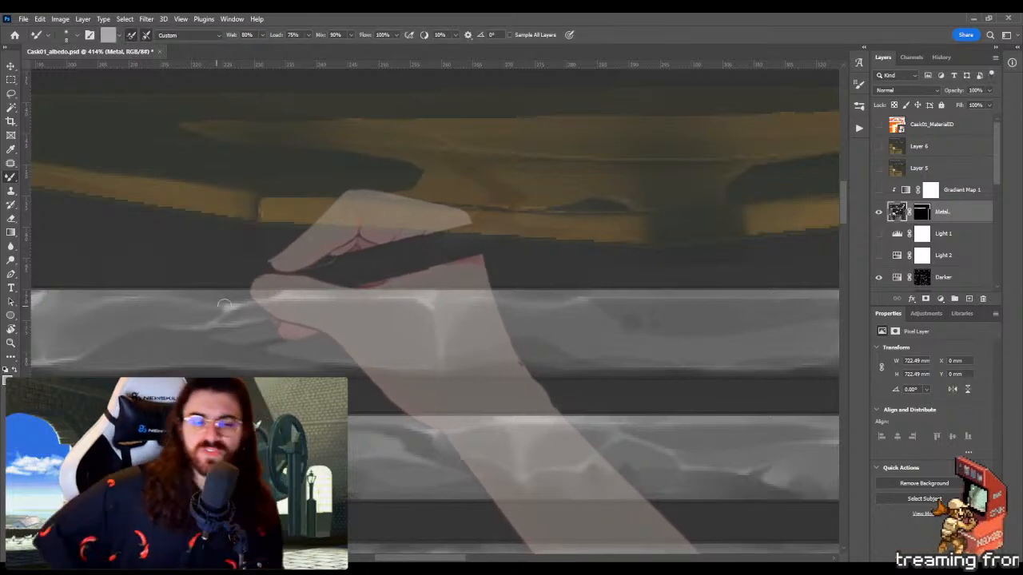
pyautogui.moveTo(227, 308); pyautogui.dragTo(152, 311)
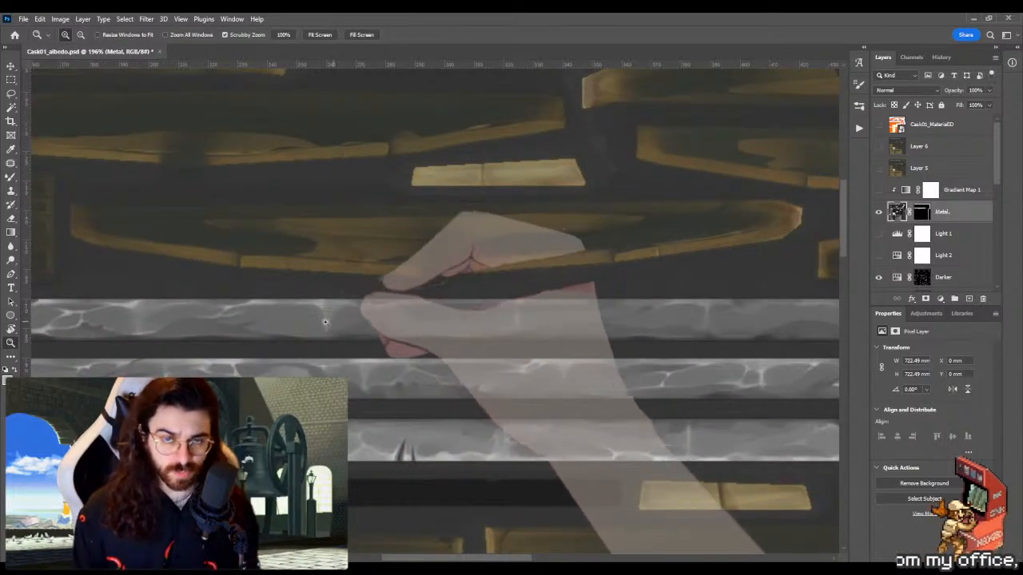
pyautogui.press('b')
pyautogui.moveTo(297, 338); pyautogui.dragTo(359, 338)
pyautogui.press('b')
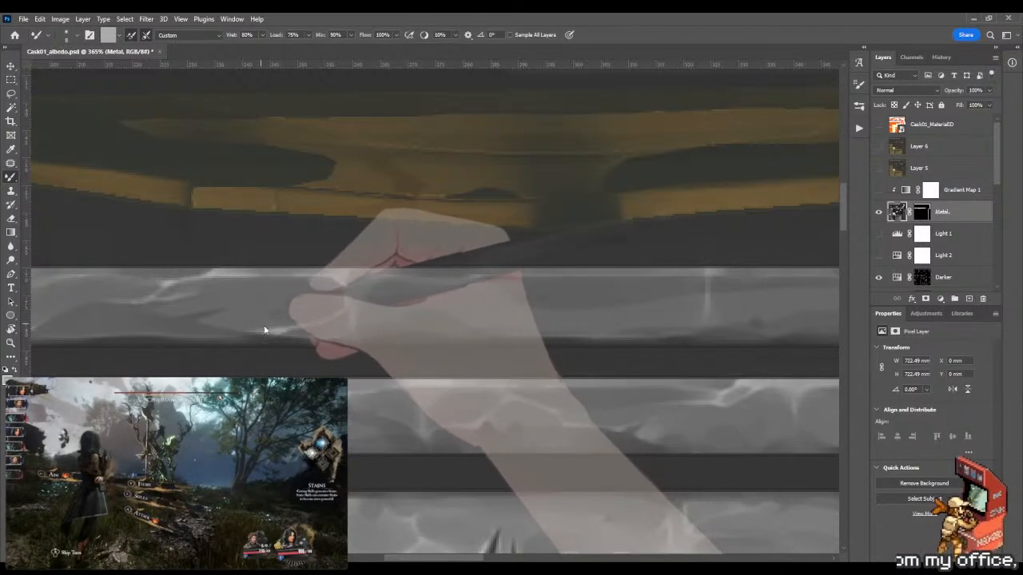
pyautogui.hotkey('shift', 'b')
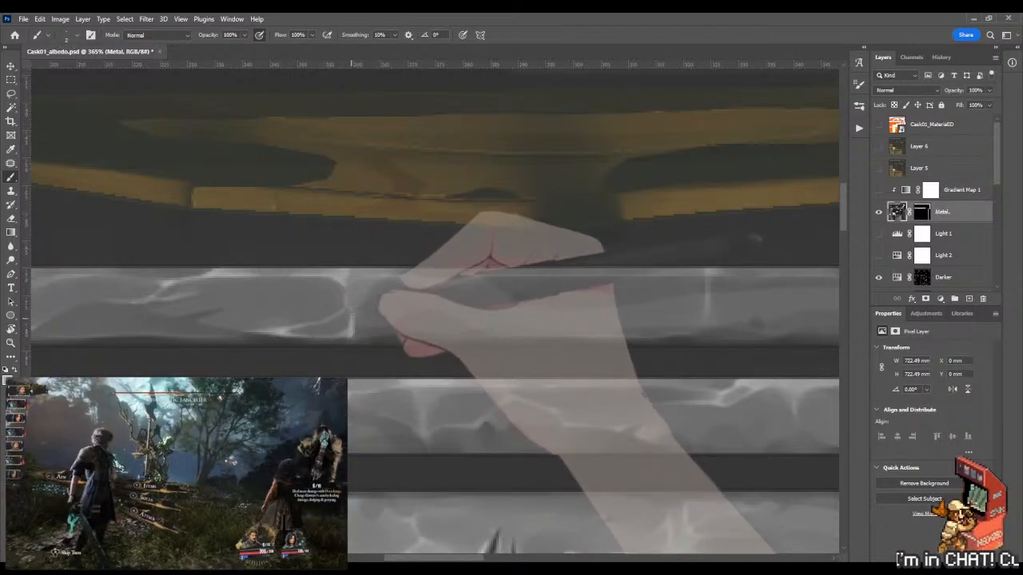
pyautogui.hotkey('shift', 'b')
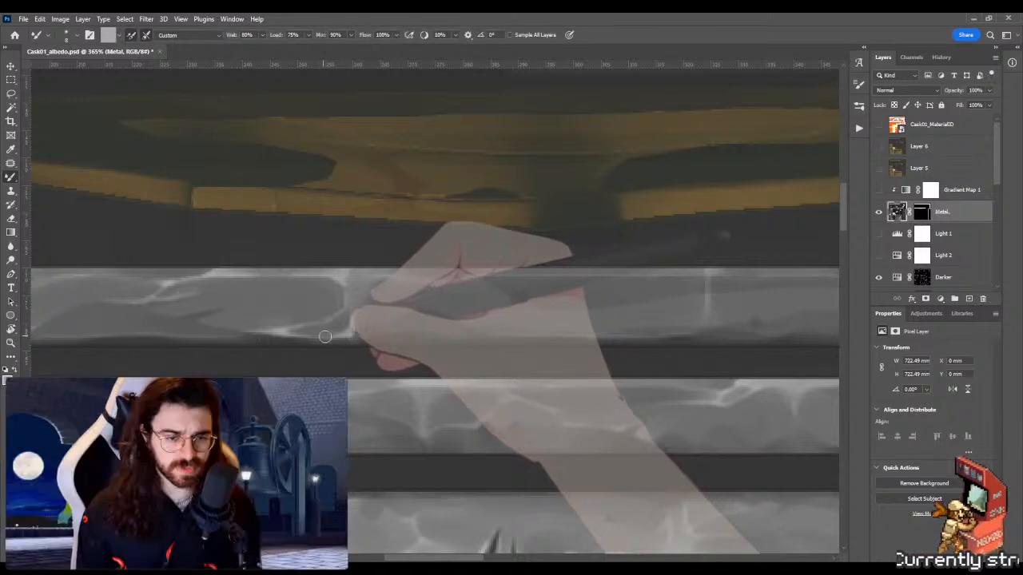
pyautogui.hotkey('shift', 'b')
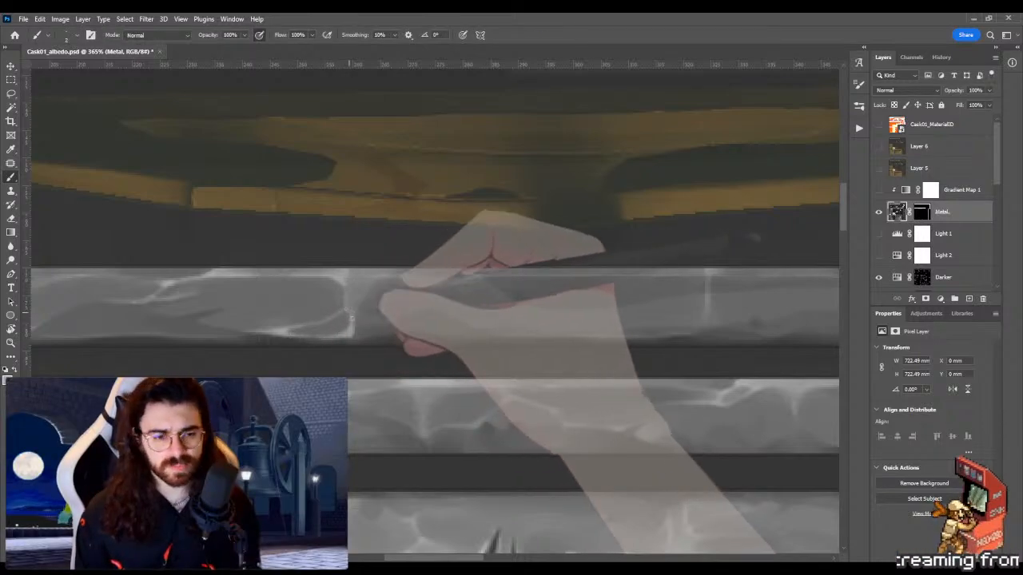
# Step: Paint a jagged bright crack highlight on the next facet to the right, from the upper edge down around the small dark chip
pyautogui.press('z')
pyautogui.moveTo(350, 317); pyautogui.dragTo(270, 315)
pyautogui.moveTo(395, 311)
pyautogui.mouseDown()
pyautogui.moveTo(326, 315)
pyautogui.moveTo(484, 296)
pyautogui.mouseUp()
pyautogui.moveTo(267, 290); pyautogui.dragTo(379, 304)
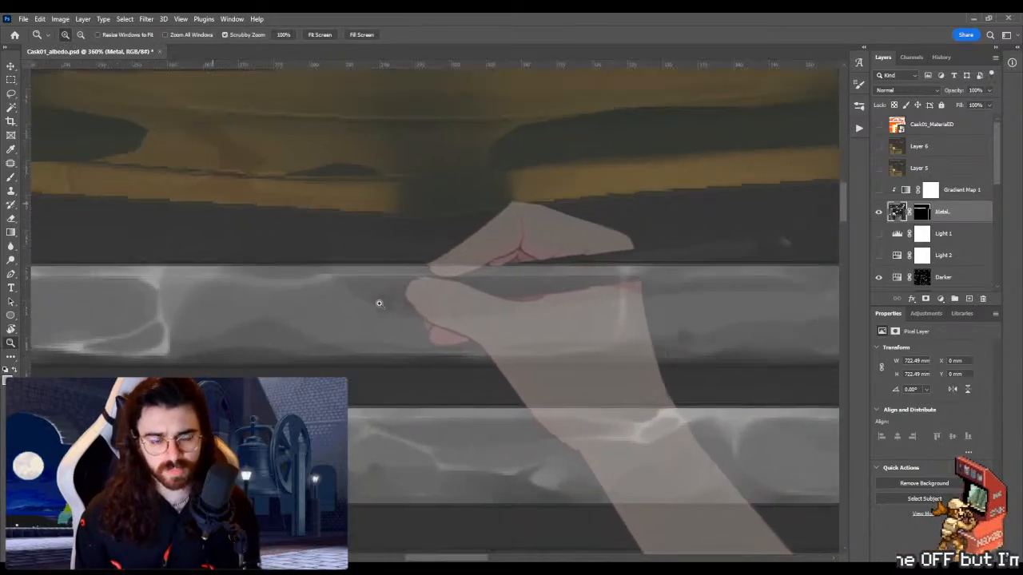
pyautogui.press('b')
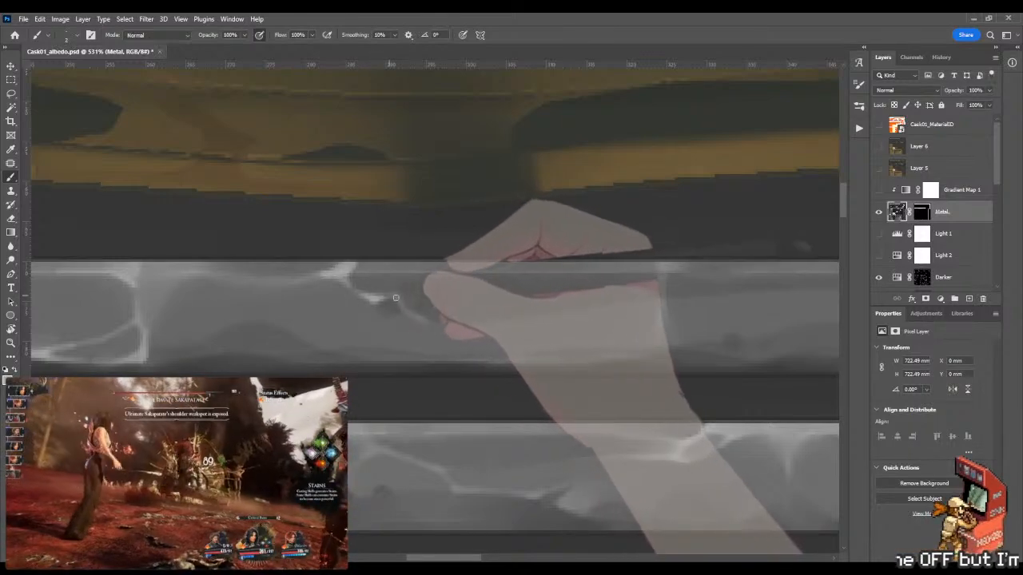
pyautogui.moveTo(375, 302)
pyautogui.mouseDown()
pyautogui.moveTo(400, 301)
pyautogui.moveTo(410, 316)
pyautogui.mouseUp()
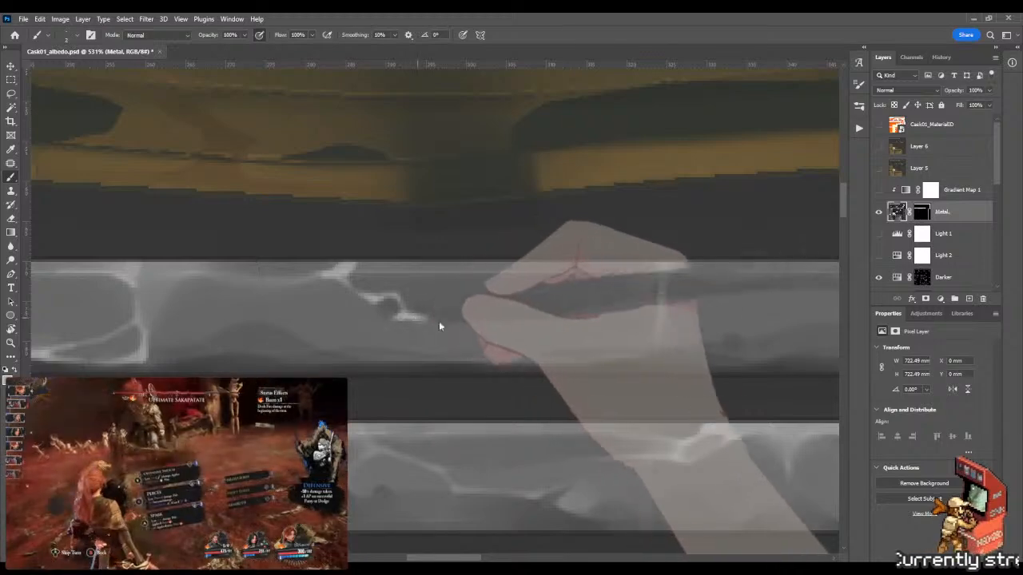
# Step: Extend the jagged crack highlight's tail to the right and blend the highlight with the Mixer Brush
pyautogui.hotkey('shift', 'b')
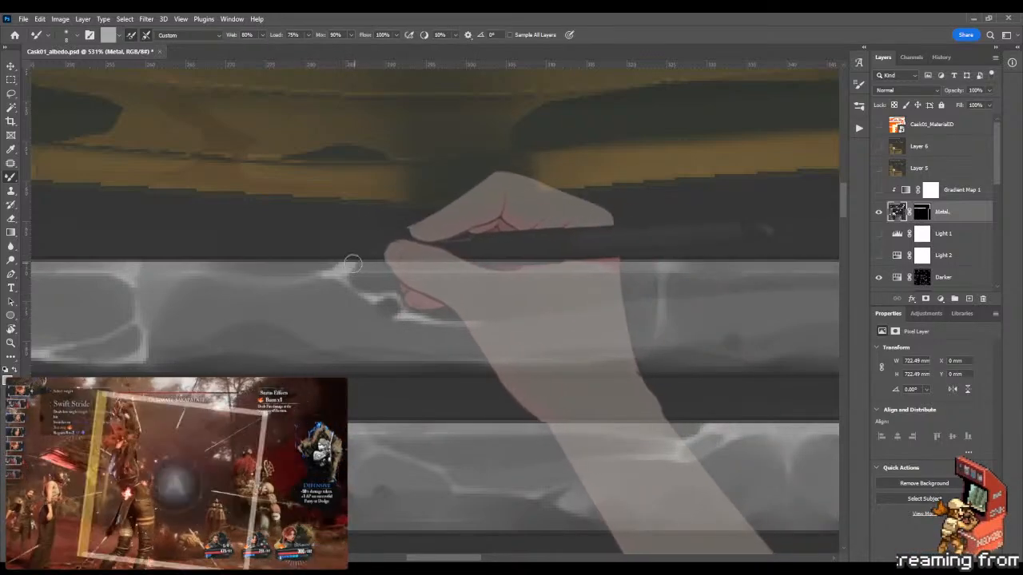
pyautogui.hotkey('shift', 'b')
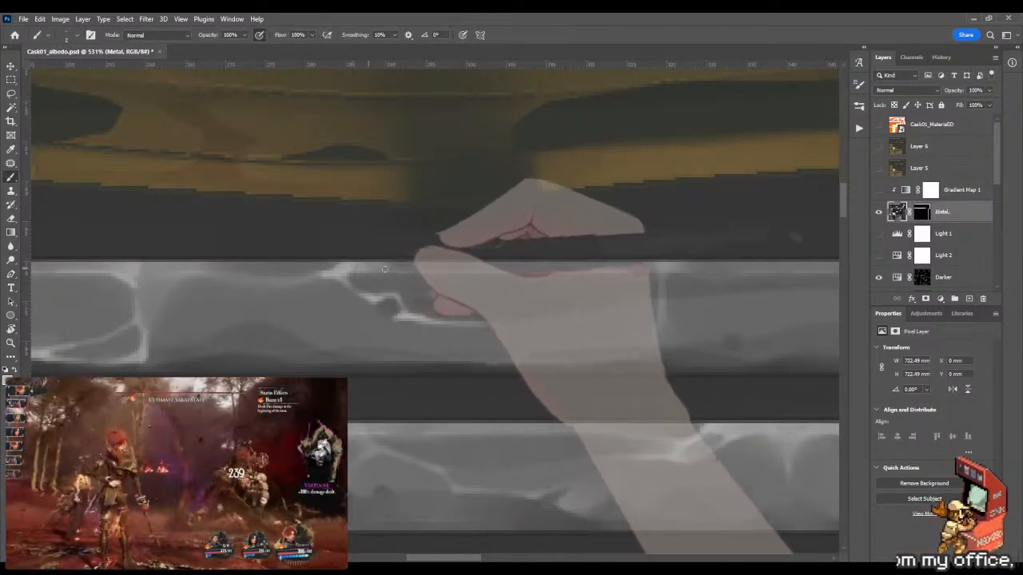
pyautogui.press('z')
pyautogui.keyDown('alt'); pyautogui.click(385, 270); pyautogui.keyUp('alt')
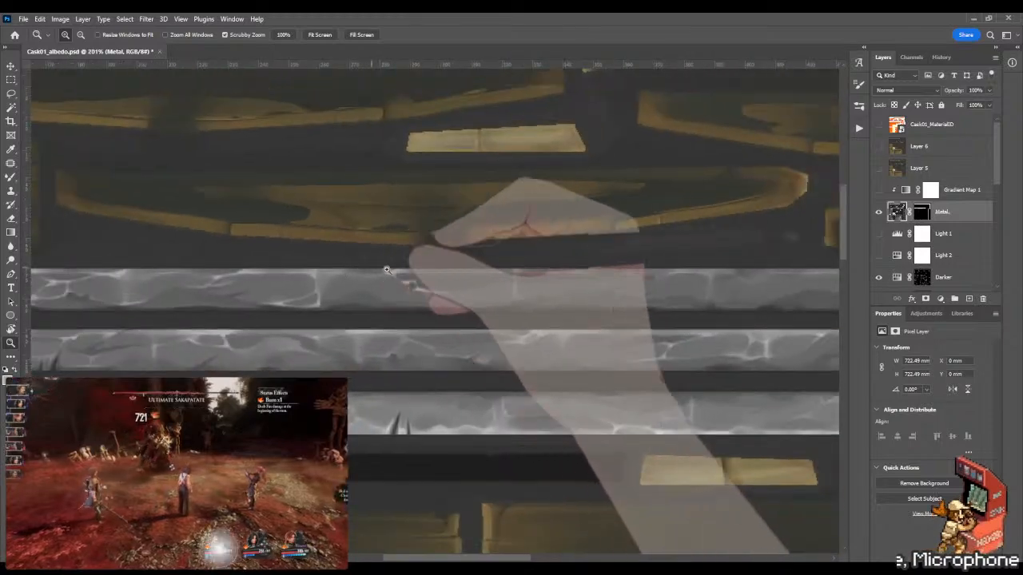
pyautogui.moveTo(385, 270); pyautogui.dragTo(412, 270)
pyautogui.hotkey('shift', 'b')
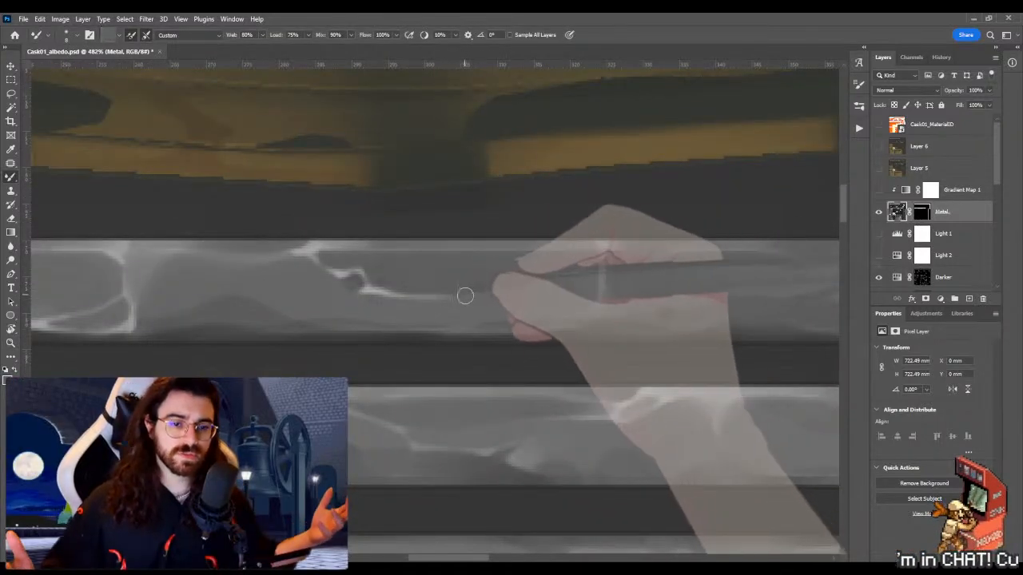
# Step: Paint a bright highlight down the vertical seam right of the jagged crack, with a short lower tail, and soften it with the Mixer Brush
pyautogui.hotkey('shift', 'b')
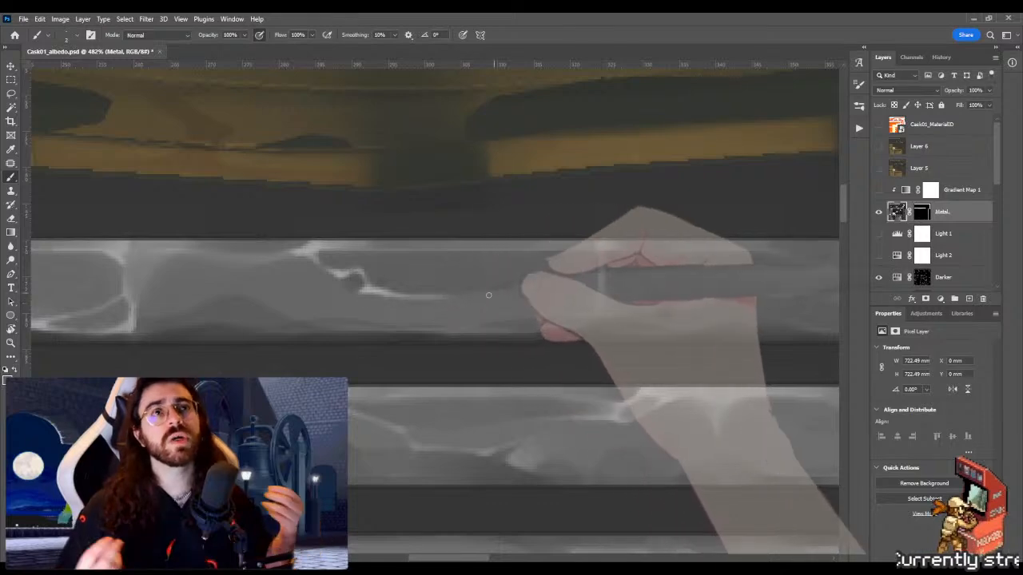
pyautogui.press('z')
pyautogui.moveTo(488, 295)
pyautogui.mouseDown()
pyautogui.moveTo(443, 308)
pyautogui.moveTo(512, 304)
pyautogui.mouseUp()
pyautogui.press('b')
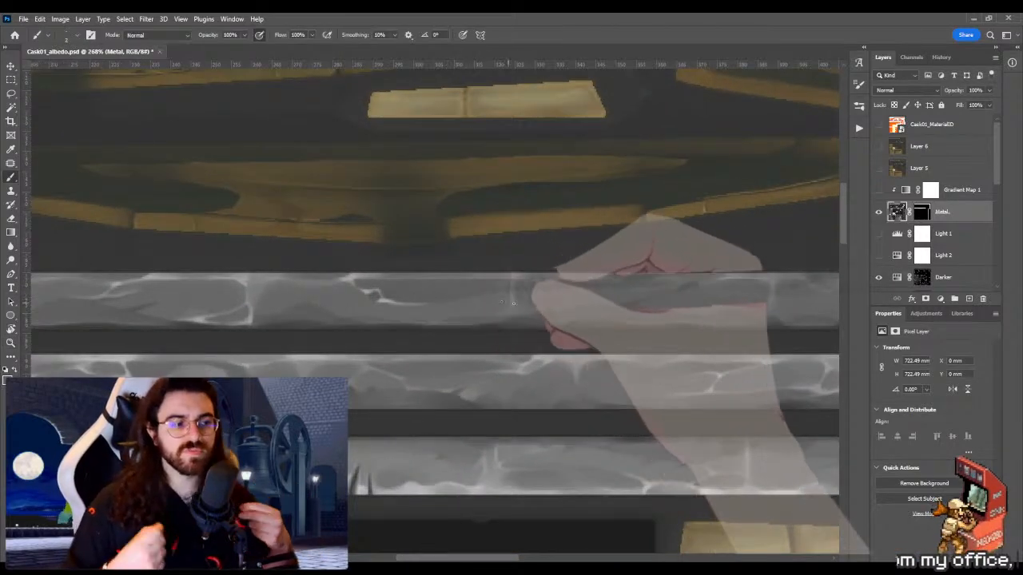
pyautogui.hotkey('ctrl', 'space')
pyautogui.moveTo(508, 321); pyautogui.dragTo(516, 319)
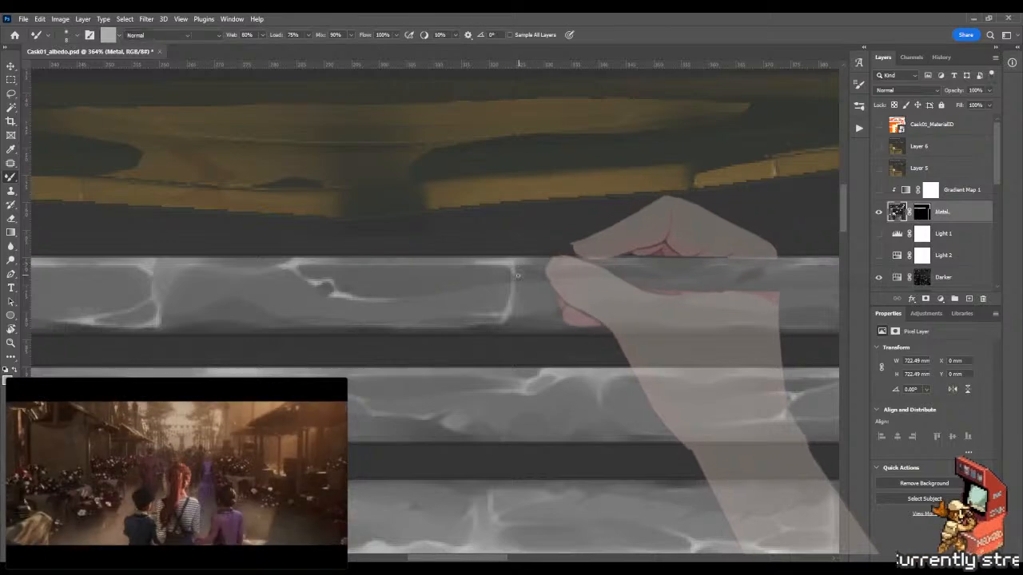
# Step: Save the texture, inspect the metal bands on the barrel model in Marmoset Toolbag from another angle, and return to Photoshop
pyautogui.hotkey('shift', 'b')
pyautogui.press('z')
pyautogui.moveTo(526, 294)
pyautogui.mouseDown()
pyautogui.moveTo(432, 299)
pyautogui.moveTo(507, 295)
pyautogui.mouseUp()
pyautogui.moveTo(549, 287); pyautogui.dragTo(488, 285)
pyautogui.hotkey('ctrl', 's')
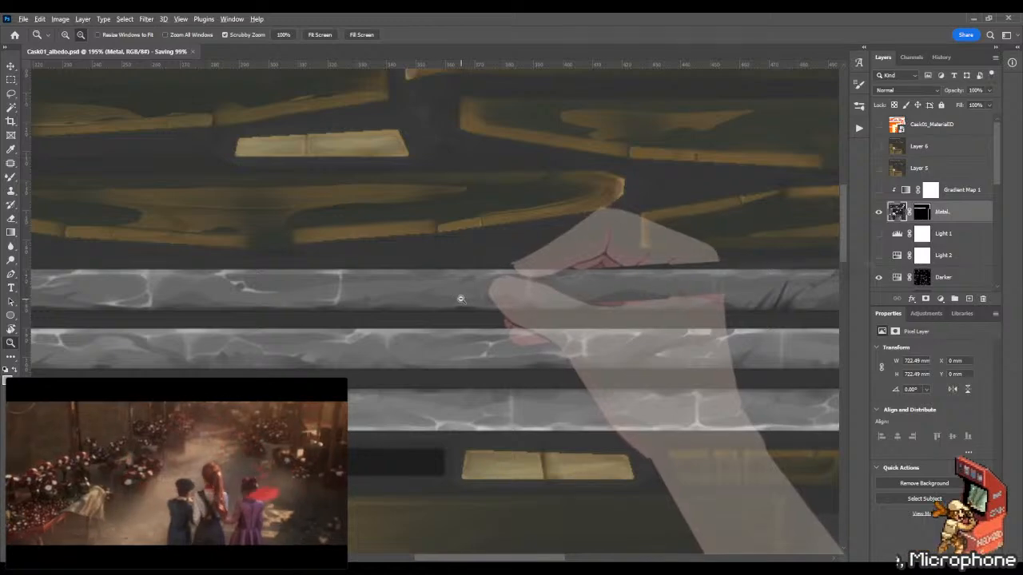
pyautogui.hotkey('alt', 'Tab')
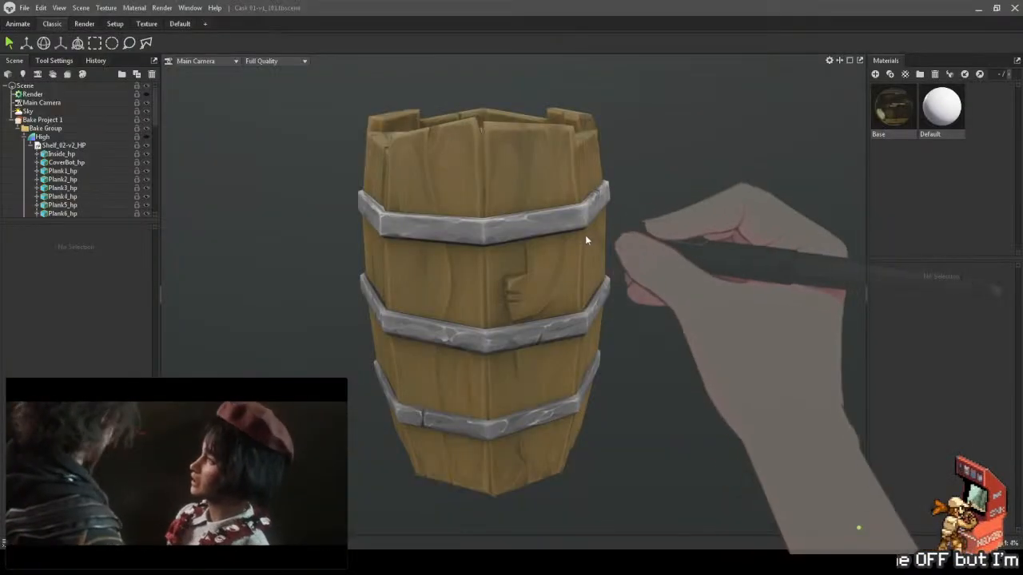
pyautogui.moveTo(585, 235); pyautogui.dragTo(547, 234)
pyautogui.hotkey('alt', 'Tab')
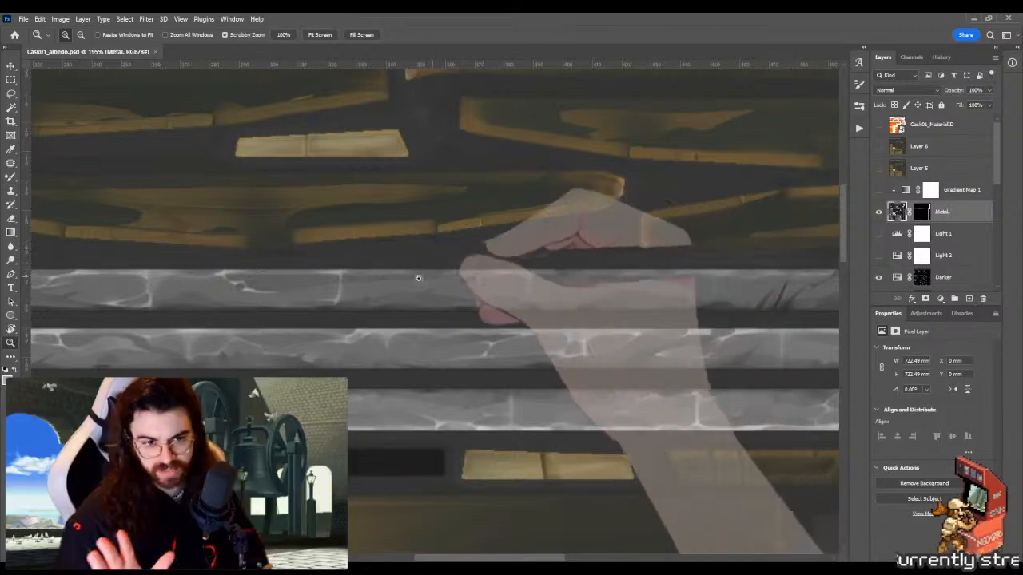
# Step: Paint a bright crack branch from the vertical seam diagonally up to the strip's upper edge and blend it with the Mixer Brush
pyautogui.moveTo(383, 291); pyautogui.dragTo(448, 285)
pyautogui.press('b')
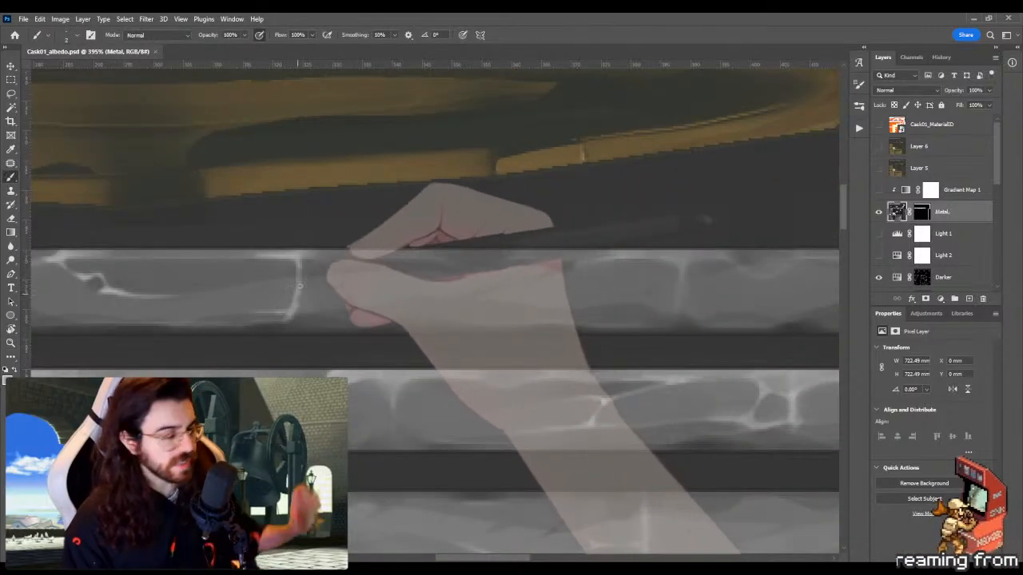
pyautogui.moveTo(300, 285)
pyautogui.mouseDown()
pyautogui.moveTo(373, 252)
pyautogui.moveTo(360, 262)
pyautogui.mouseUp()
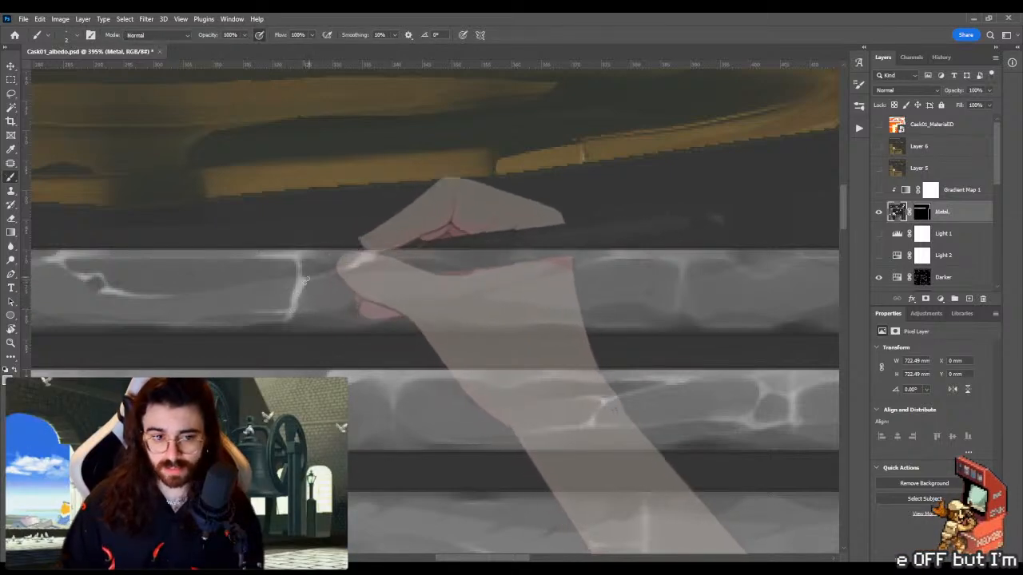
pyautogui.moveTo(305, 279); pyautogui.dragTo(369, 257)
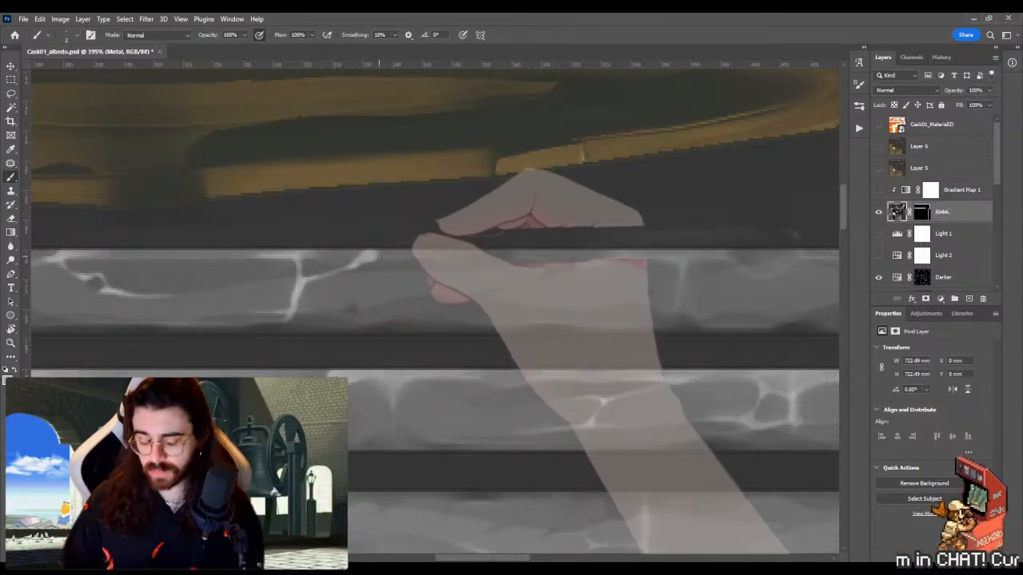
pyautogui.hotkey('shift', 'b')
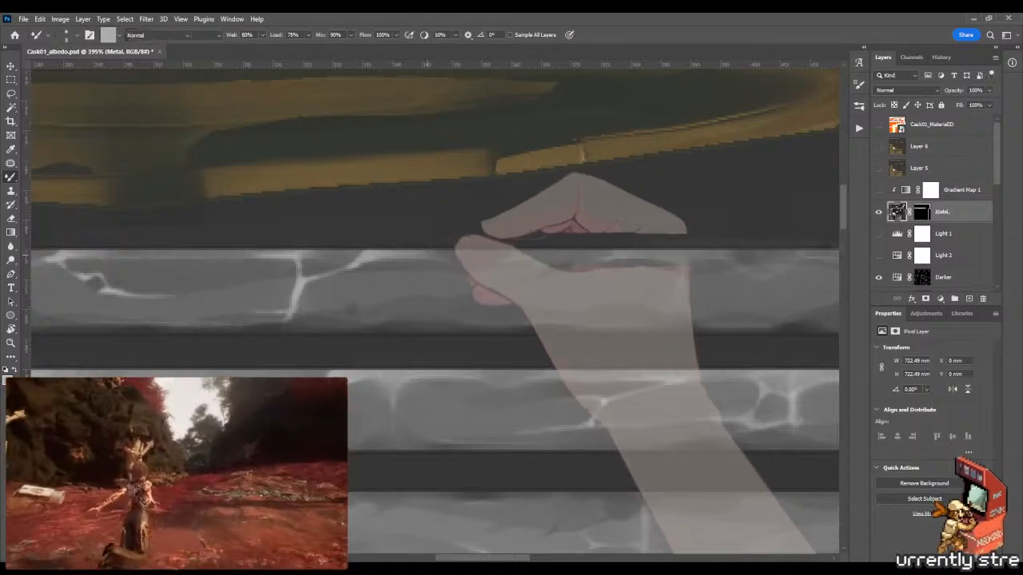
# Step: Paint branching crack highlights across the facet right of the seam, joining the lower and upper edges, alternating Brush and Mixer Brush
pyautogui.hotkey('shift', 'b')
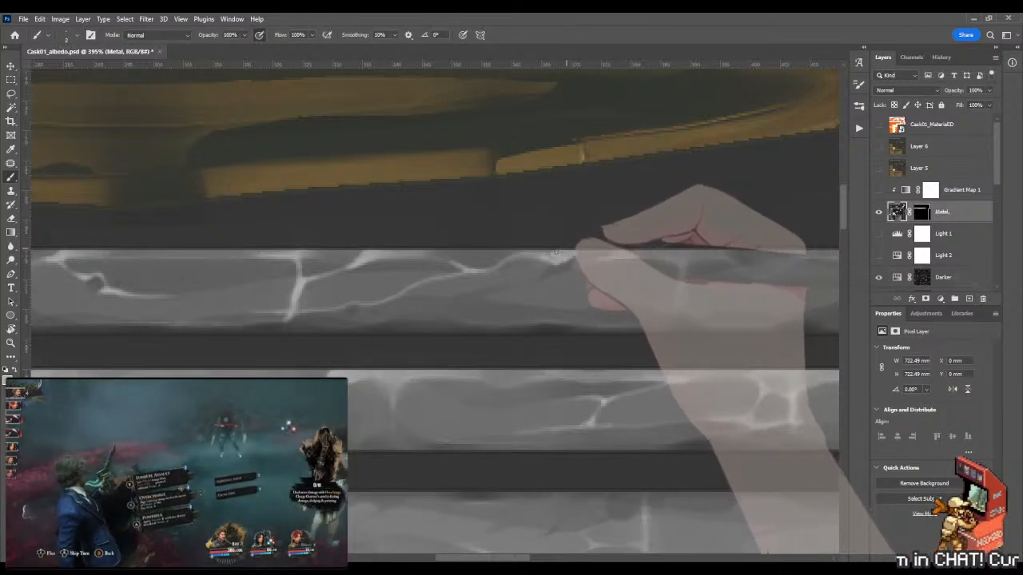
pyautogui.hotkey('shift', 'b')
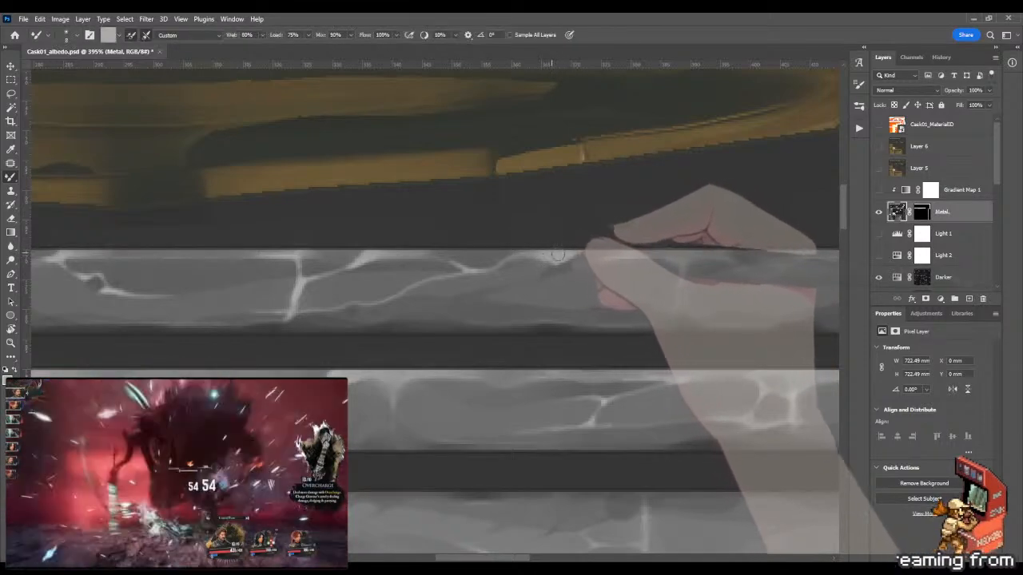
pyautogui.hotkey('shift', 'b')
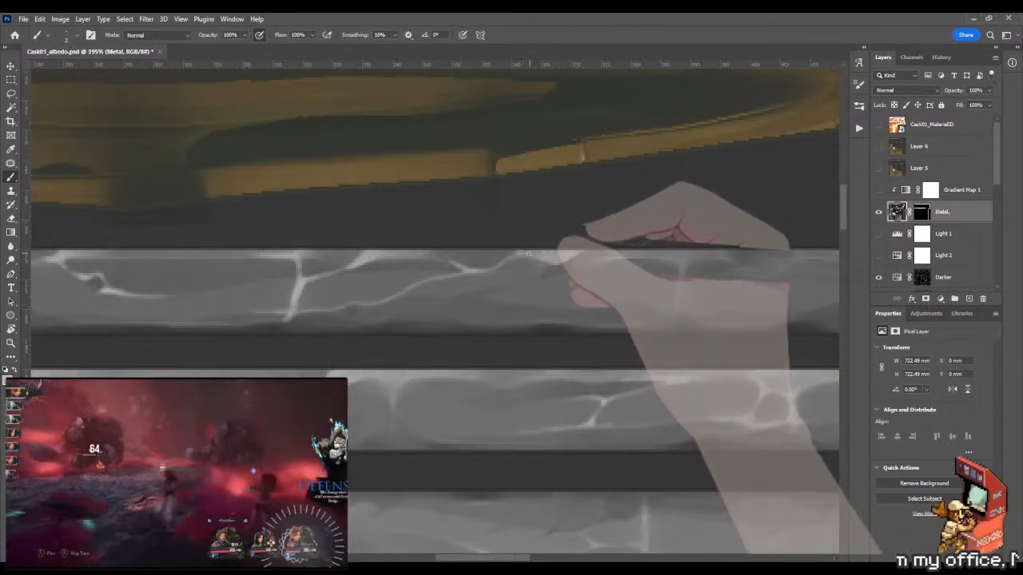
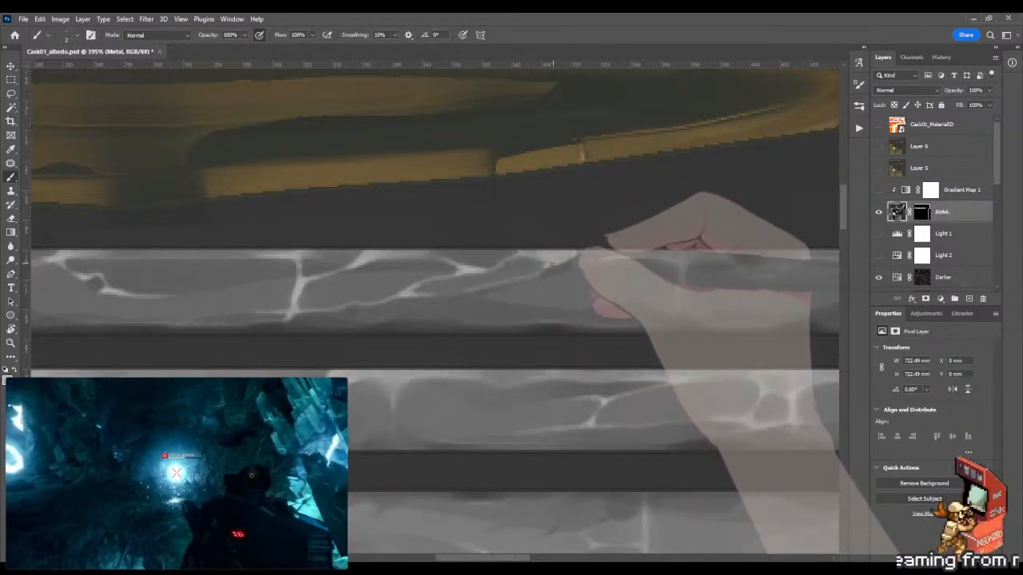
# Step: Paint a jagged bright crack highlight farther right on the upper strip, descending from the upper edge, and blend its edge rim
pyautogui.press('z')
pyautogui.moveTo(544, 277); pyautogui.dragTo(428, 289)
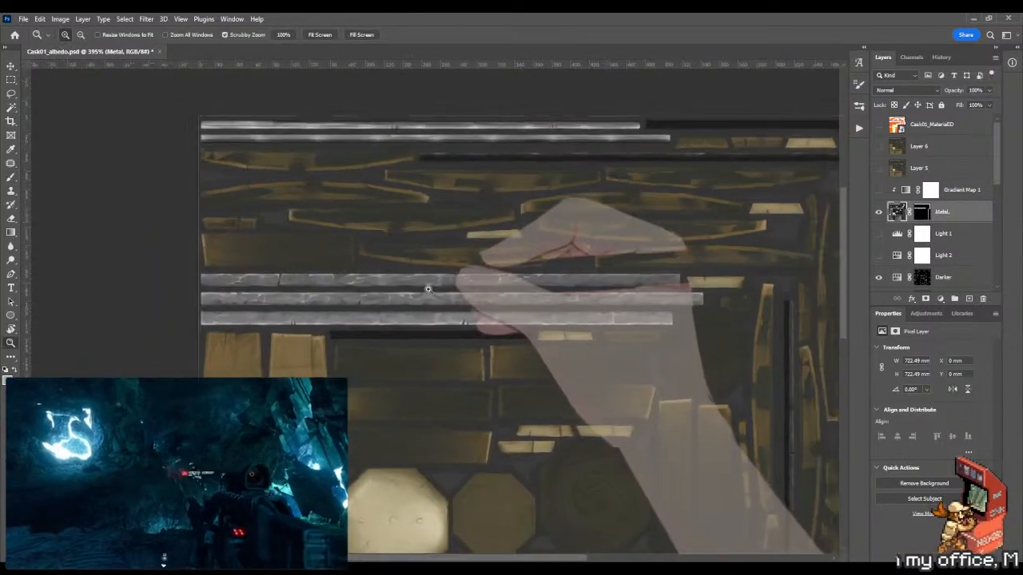
pyautogui.moveTo(517, 290); pyautogui.dragTo(379, 301)
pyautogui.moveTo(481, 296); pyautogui.dragTo(523, 283)
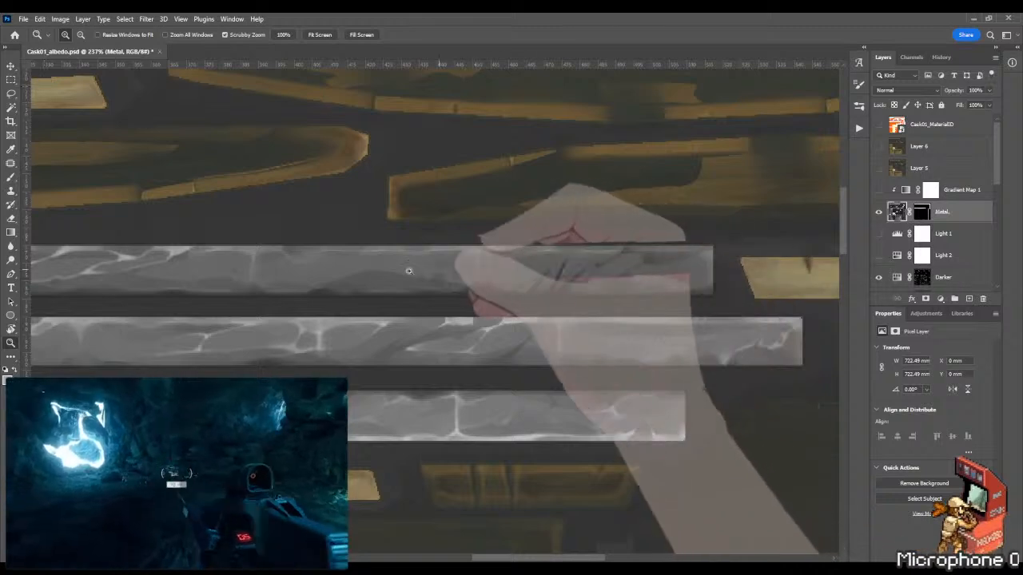
pyautogui.moveTo(409, 271); pyautogui.dragTo(468, 268)
pyautogui.press('b')
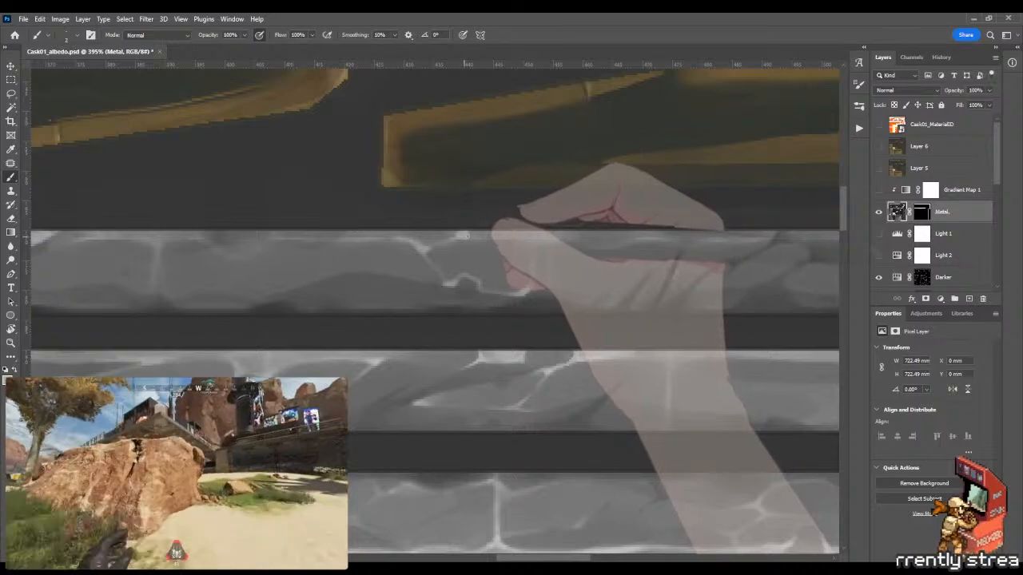
pyautogui.hotkey('shift', 'b')
pyautogui.hotkey('shift', 'b')
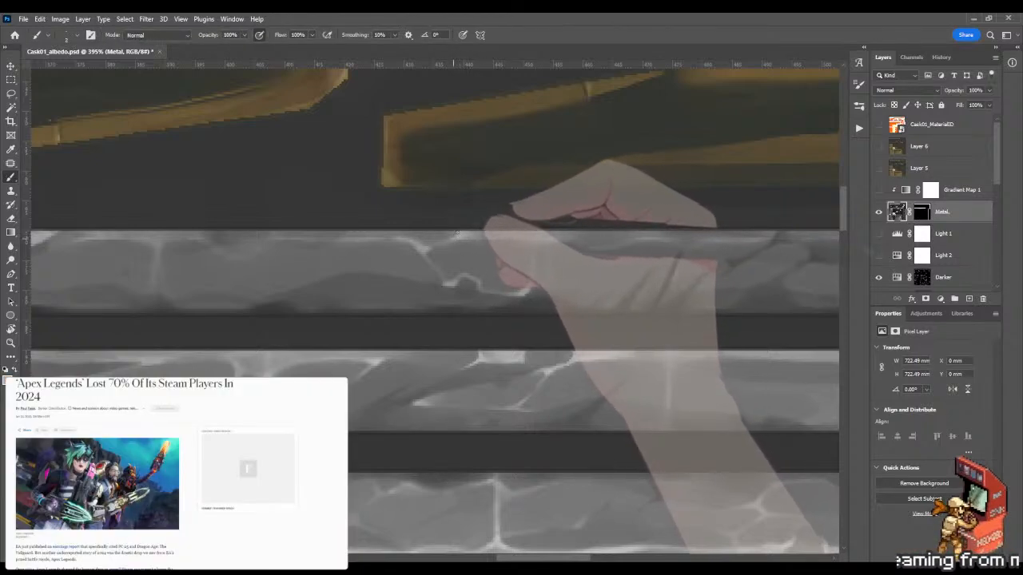
# Step: Add a small peaked highlight near the upper edge and a faint branch left of the jagged crack, blending with the Mixer Brush
pyautogui.moveTo(282, 253); pyautogui.dragTo(381, 255)
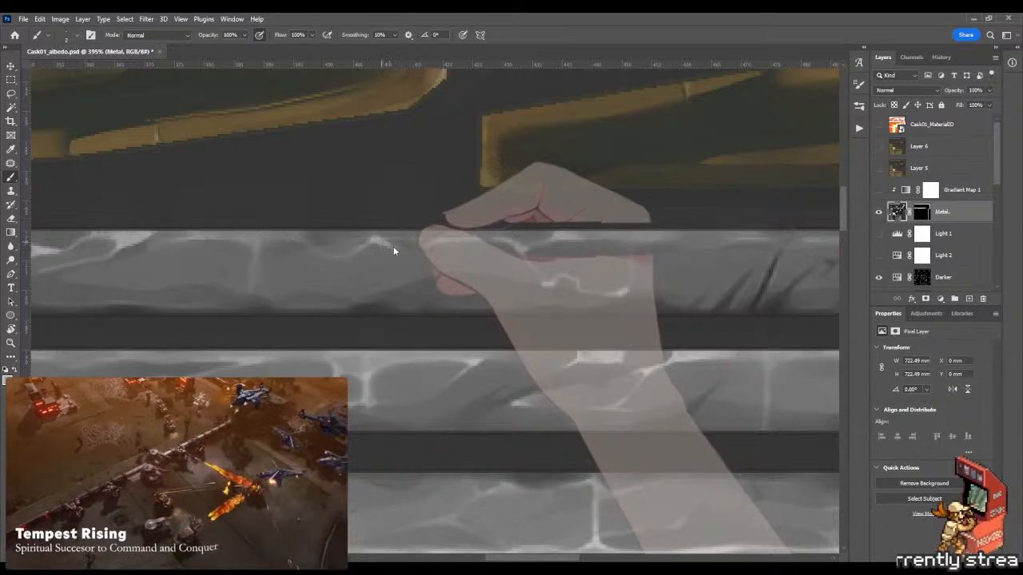
pyautogui.hotkey('shift', 'b')
pyautogui.moveTo(608, 298); pyautogui.dragTo(405, 305)
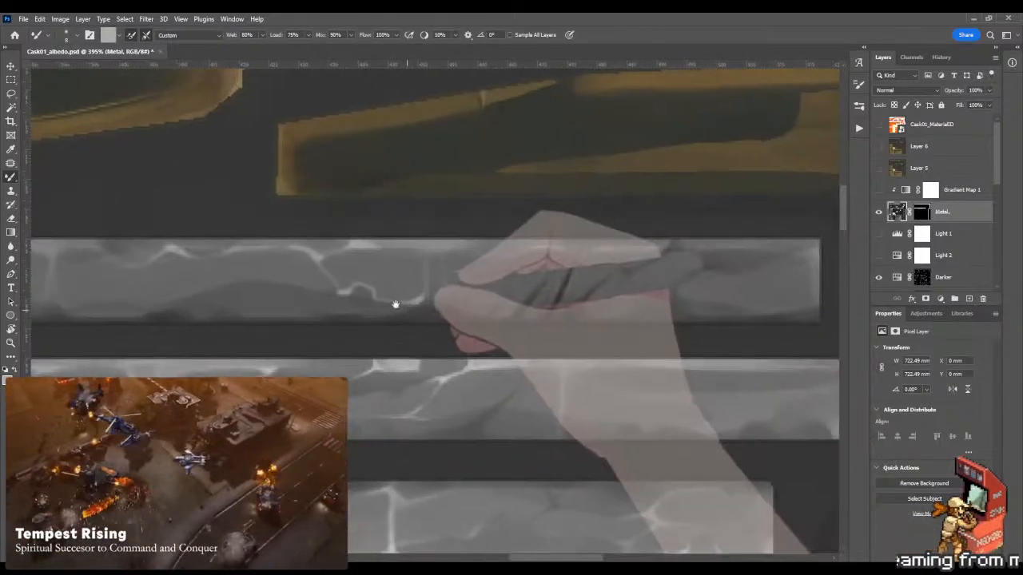
pyautogui.hotkey('shift', 'b')
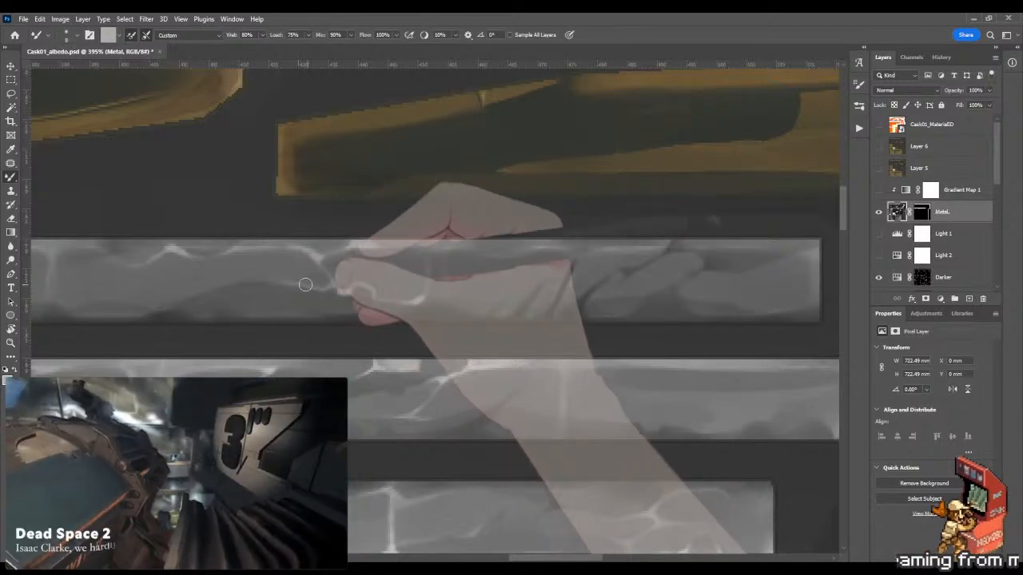
# Step: Paint bright V-shaped highlights between the dark slashes near the strip's right end and carry one up to the upper edge
pyautogui.press('z')
pyautogui.moveTo(459, 275)
pyautogui.mouseDown()
pyautogui.moveTo(363, 286)
pyautogui.moveTo(519, 282)
pyautogui.mouseUp()
pyautogui.press('b')
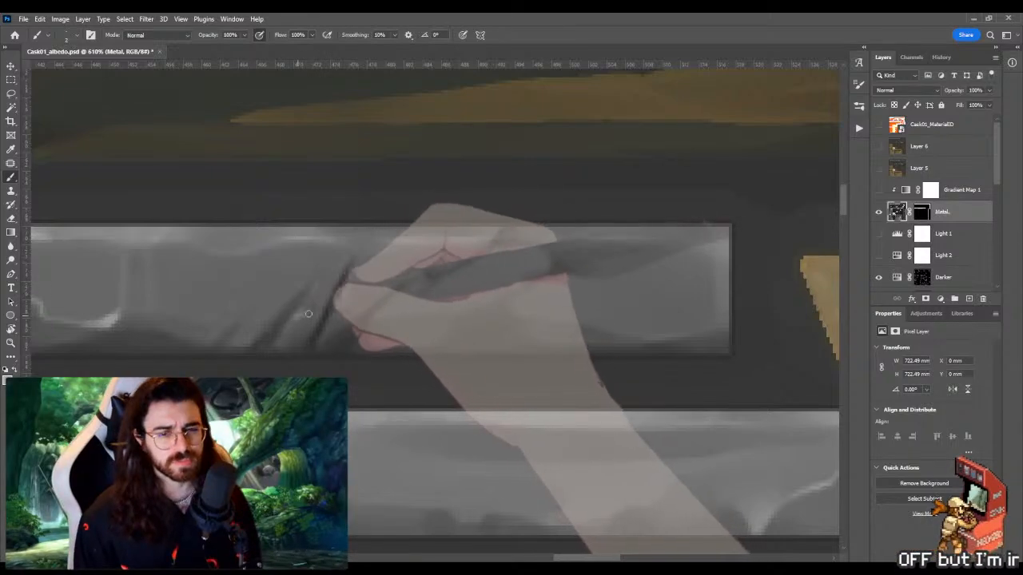
pyautogui.moveTo(307, 317); pyautogui.dragTo(317, 310)
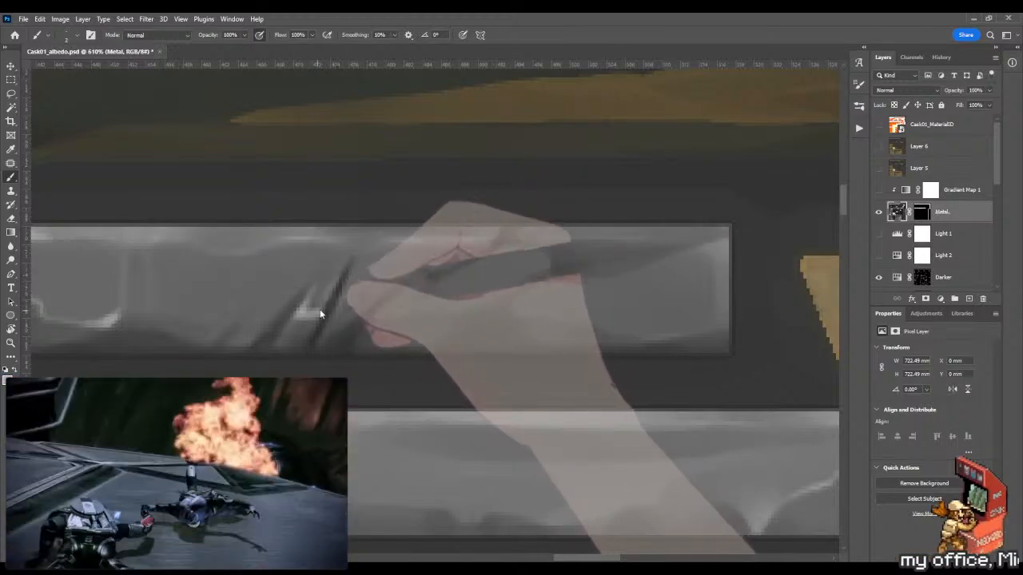
pyautogui.scroll(-2, 351, 300)
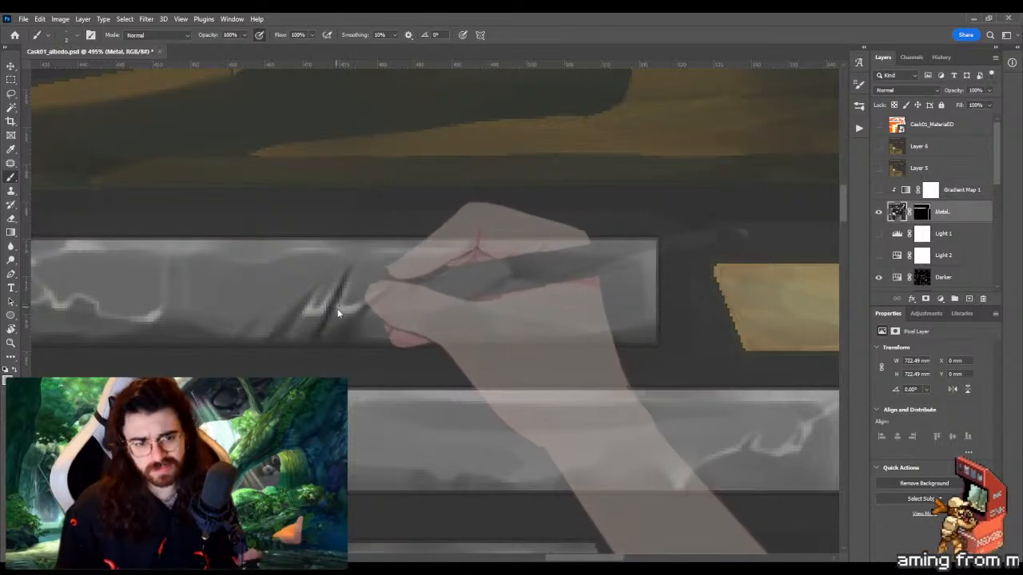
pyautogui.hotkey('shift', 'b')
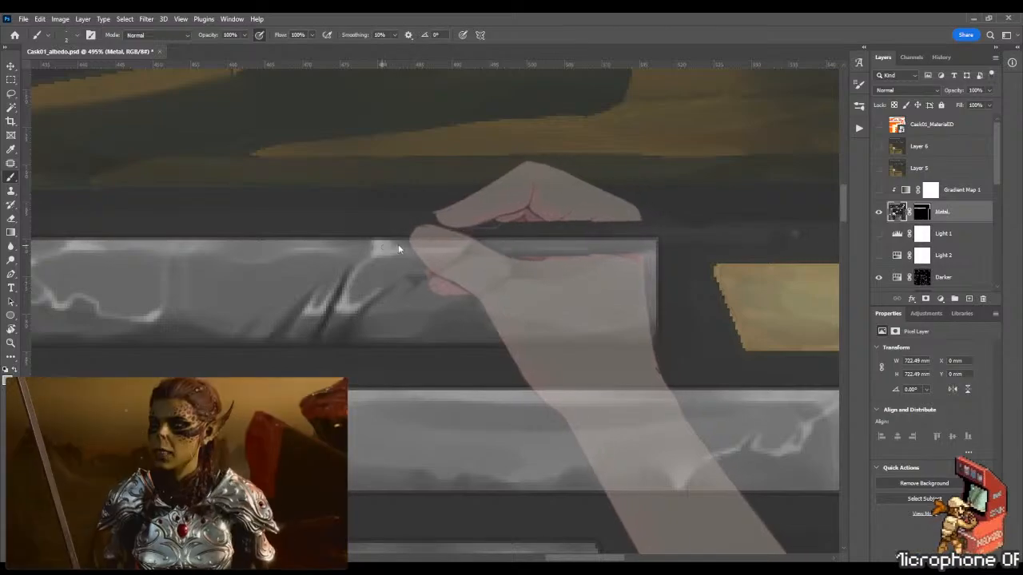
pyautogui.hotkey('shift', 'b')
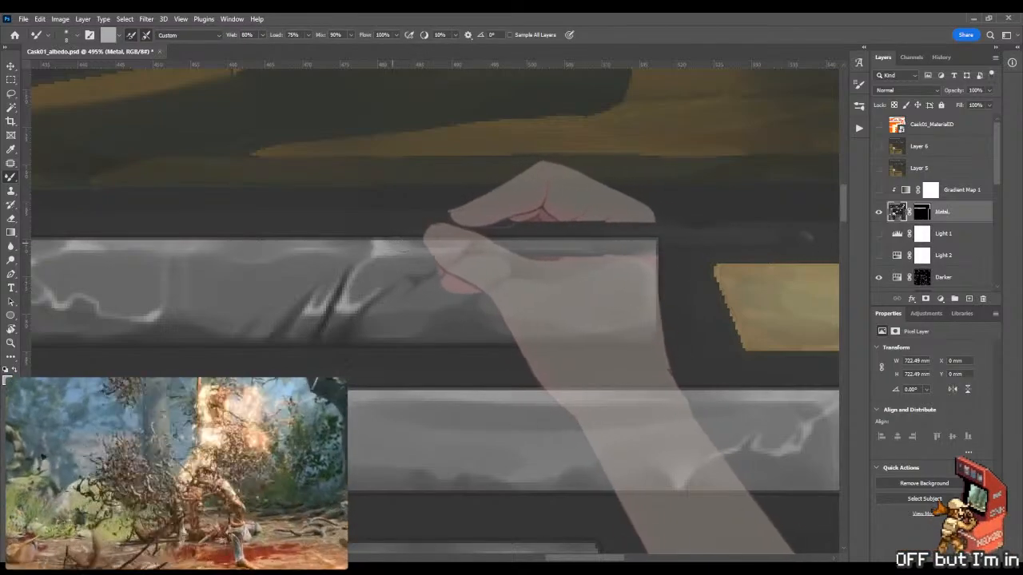
# Step: Refine and blend the upper-edge highlights around the dark slashes with the Brush and Mixer Brush
pyautogui.hotkey('ctrl', 'space')
pyautogui.moveTo(419, 258)
pyautogui.mouseDown()
pyautogui.moveTo(351, 262)
pyautogui.moveTo(448, 266)
pyautogui.mouseUp()
pyautogui.hotkey('shift', 'b')
pyautogui.hotkey('ctrl', 'space')
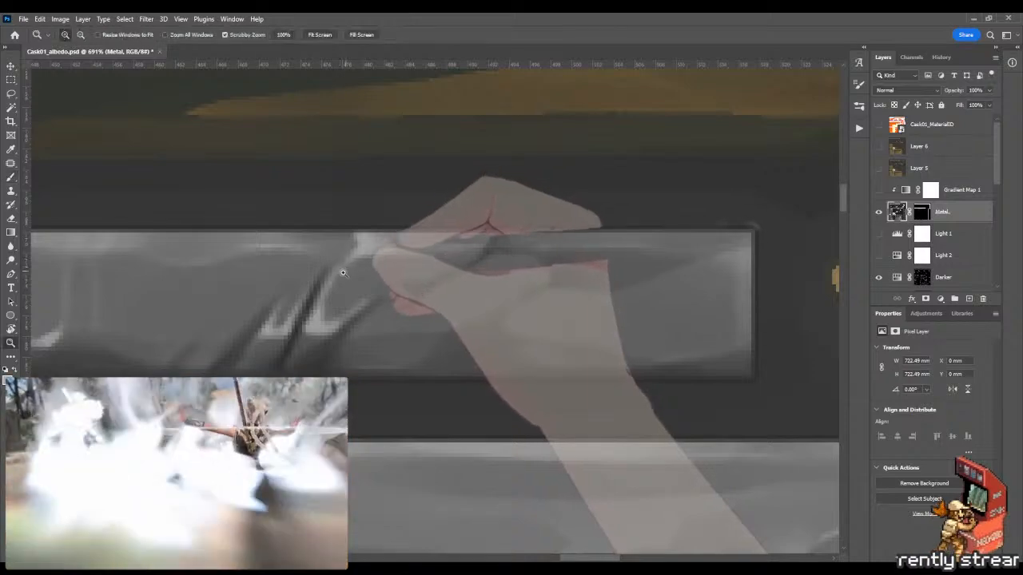
pyautogui.moveTo(343, 273)
pyautogui.mouseDown()
pyautogui.moveTo(254, 285)
pyautogui.moveTo(319, 246)
pyautogui.mouseUp()
pyautogui.hotkey('shift', 'b')
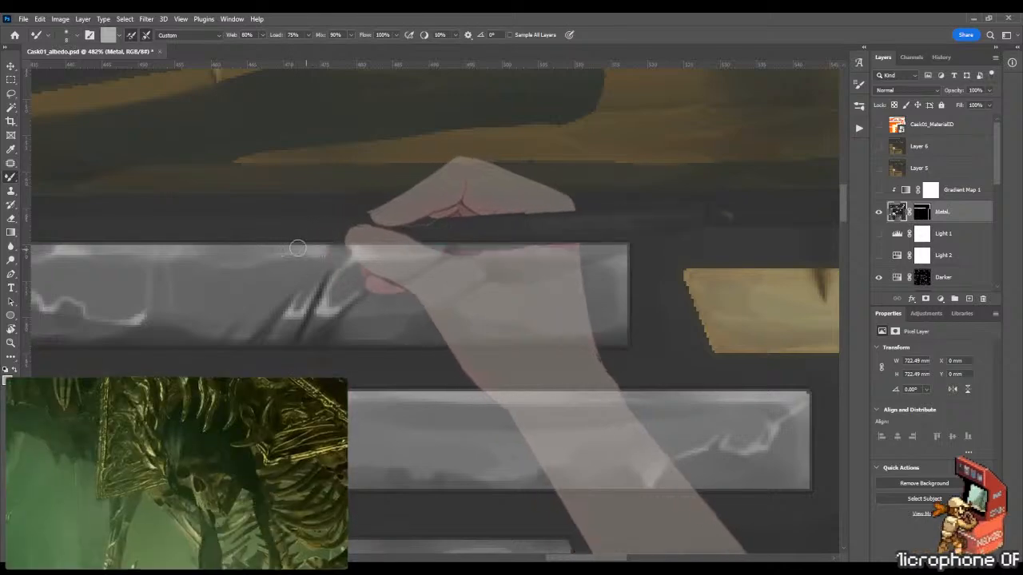
# Step: Extend the dark slashes near the strip's right end up to its upper edge with the Brush
pyautogui.hotkey('ctrl', 'space')
pyautogui.moveTo(312, 253)
pyautogui.mouseDown()
pyautogui.moveTo(221, 272)
pyautogui.moveTo(336, 272)
pyautogui.mouseUp()
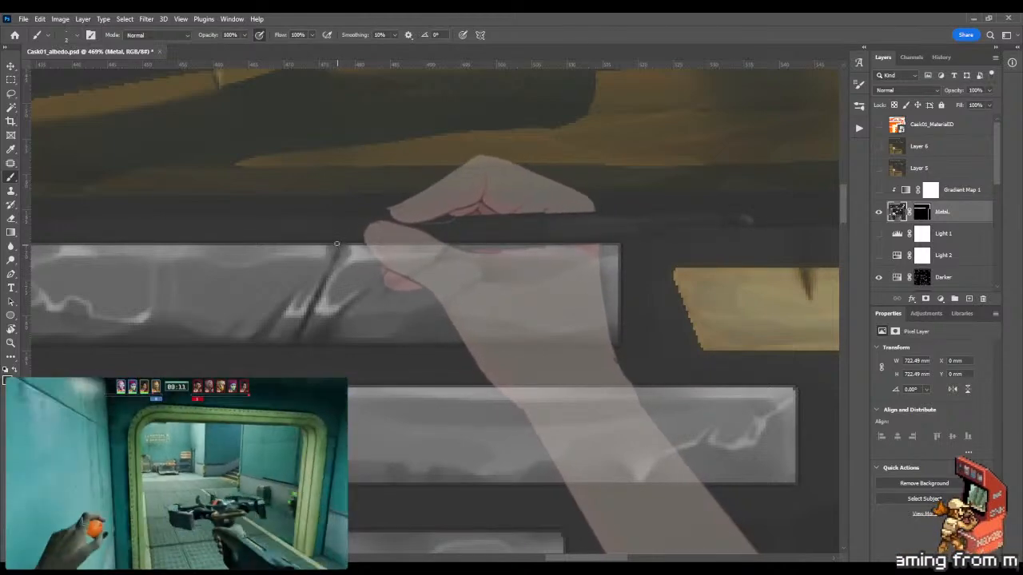
pyautogui.press('z')
pyautogui.moveTo(356, 249); pyautogui.dragTo(228, 256)
pyautogui.moveTo(393, 254); pyautogui.dragTo(489, 254)
pyautogui.moveTo(339, 267); pyautogui.dragTo(379, 267)
pyautogui.press('b')
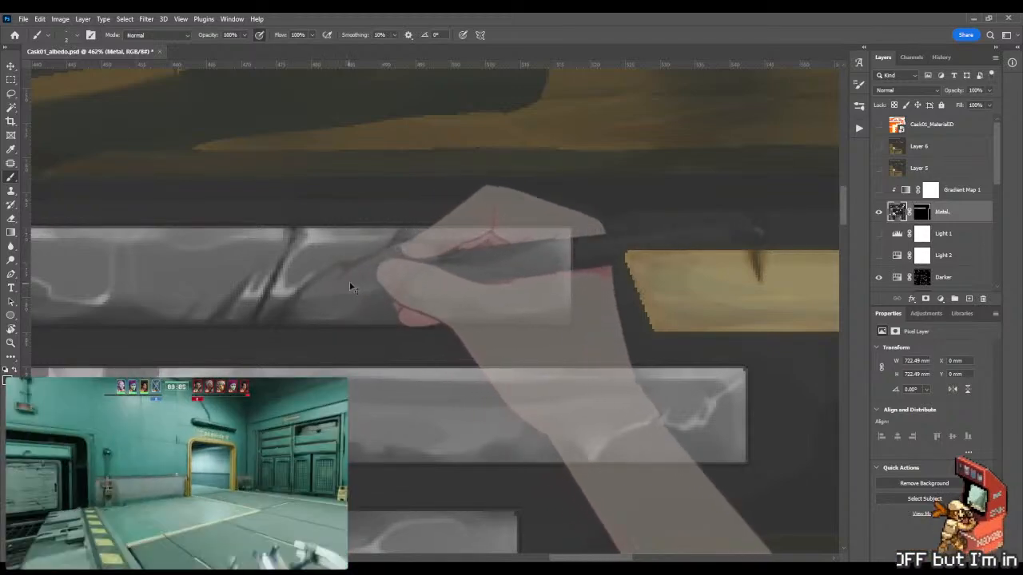
# Step: Paint a bright crack highlight from the middle of the end facet diagonally up toward the strip's upper-right corner
pyautogui.press('z')
pyautogui.moveTo(334, 286)
pyautogui.mouseDown()
pyautogui.moveTo(308, 279)
pyautogui.moveTo(343, 263)
pyautogui.moveTo(450, 270)
pyautogui.mouseUp()
pyautogui.press('b')
pyautogui.press('z')
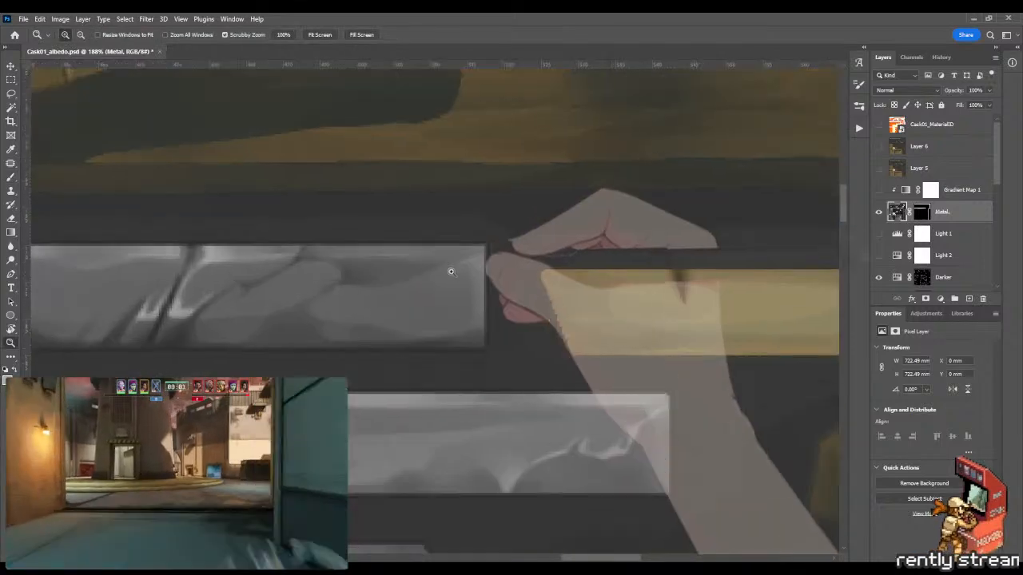
pyautogui.press('b')
pyautogui.moveTo(316, 304); pyautogui.dragTo(428, 277)
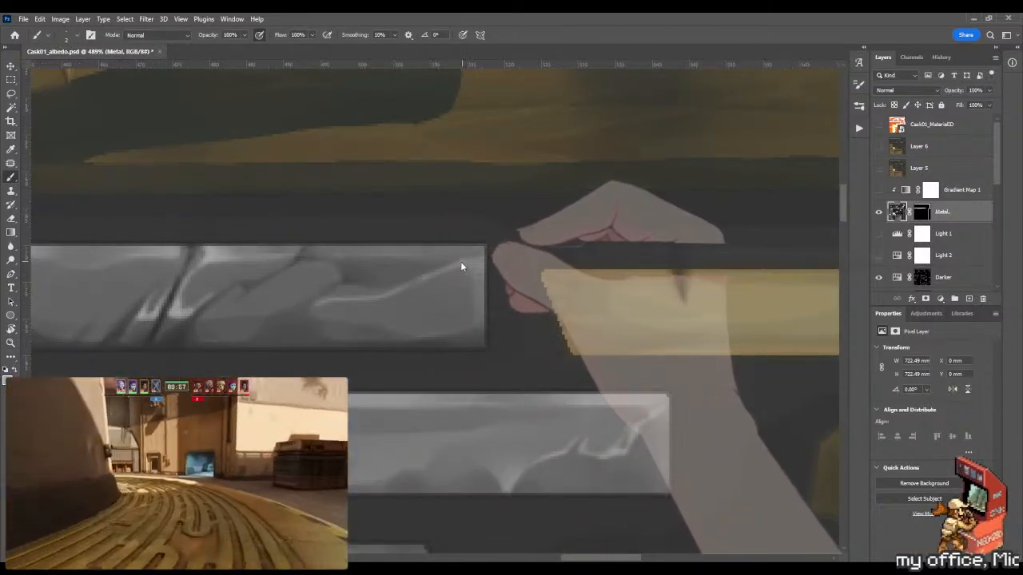
# Step: Loop the crack highlight back along the lower edge to the strip's end, brighten the end rim, and blend with the Mixer Brush
pyautogui.moveTo(328, 299)
pyautogui.mouseDown()
pyautogui.moveTo(431, 337)
pyautogui.moveTo(393, 334)
pyautogui.moveTo(417, 342)
pyautogui.moveTo(402, 334)
pyautogui.moveTo(440, 332)
pyautogui.mouseUp()
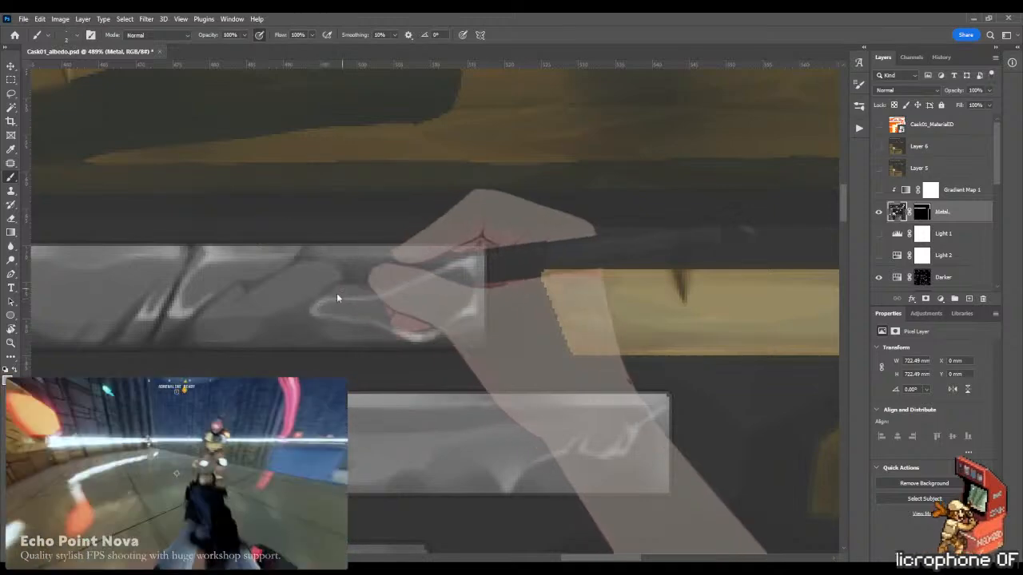
pyautogui.hotkey('shift', 'b')
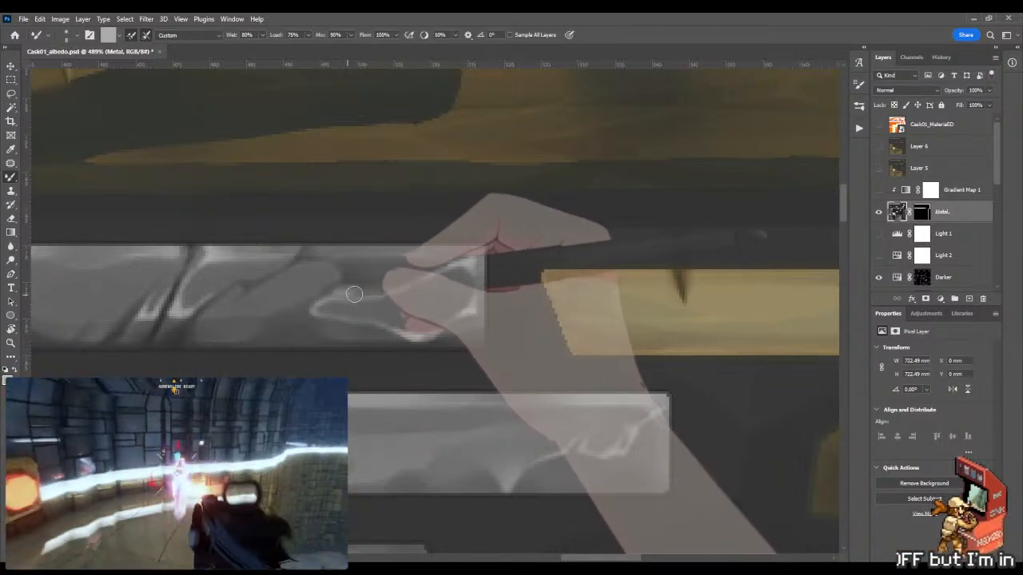
pyautogui.hotkey('shift', 'b')
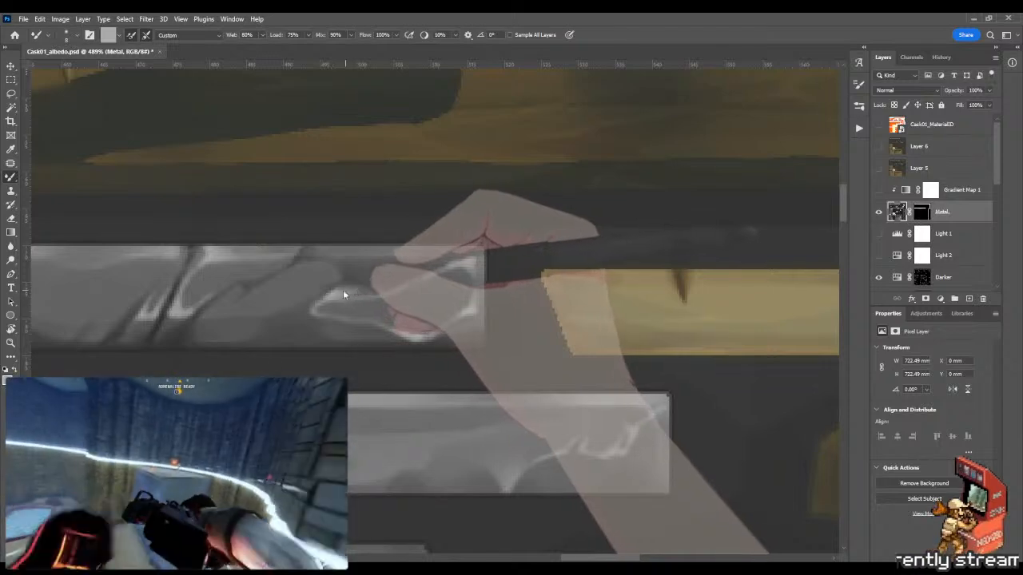
# Step: Touch up the looping crack highlight at the upper strip's right end with the Brush and Mixer Brush
pyautogui.hotkey('shift', 'b')
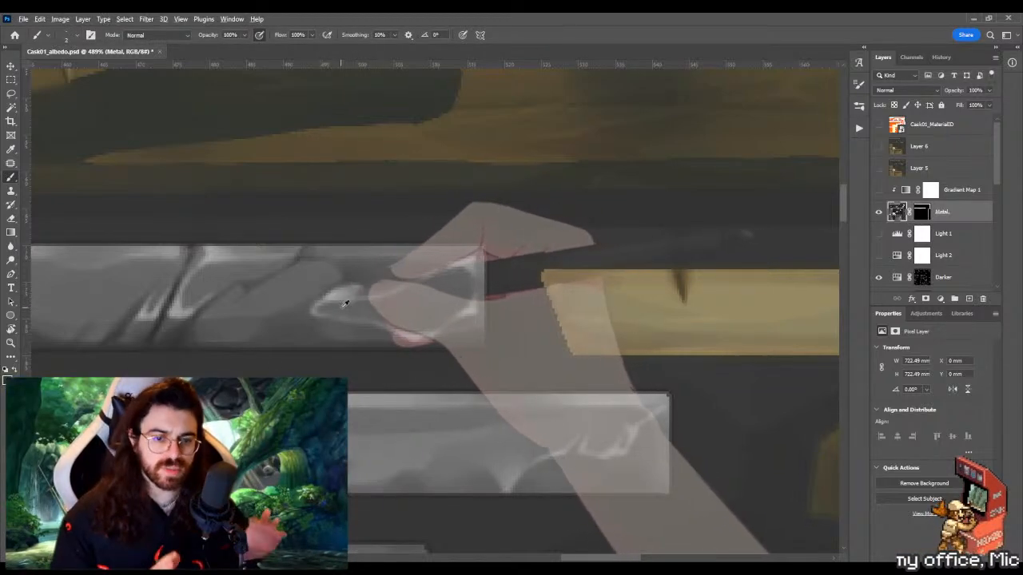
pyautogui.hotkey('shift', 'b')
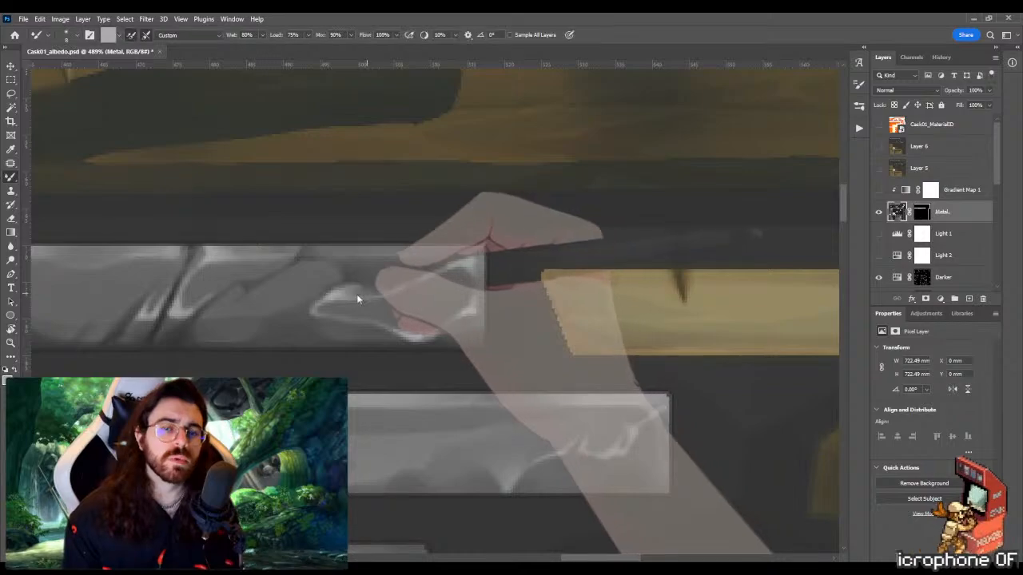
pyautogui.press('z')
pyautogui.scroll(-10, 367, 295)
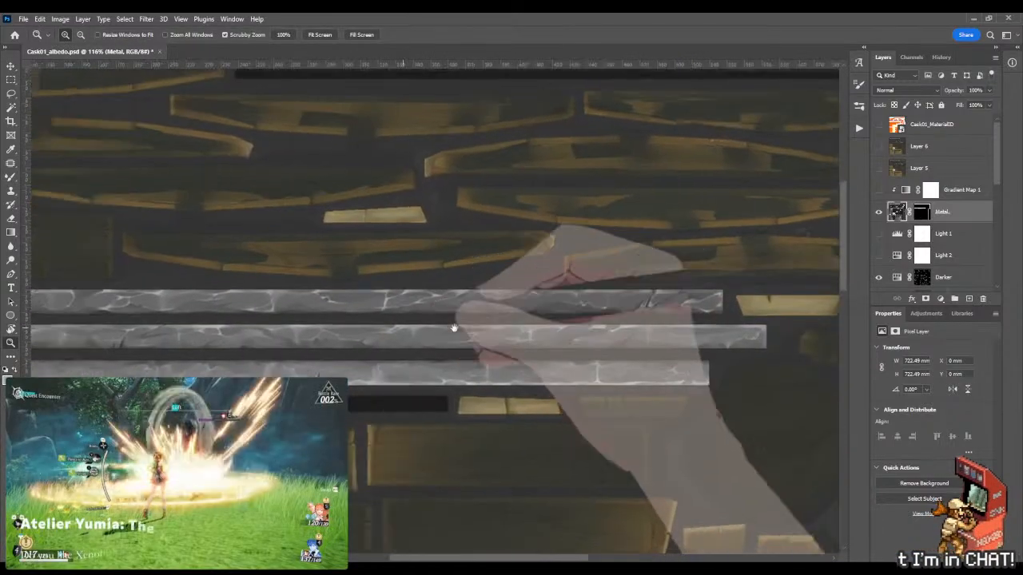
# Step: Paint a short bright highlight on the lowest strip's upper edge, left of the middle pair of dark slashes, and blend it with the Mixer Brush
pyautogui.moveTo(453, 328); pyautogui.dragTo(398, 295)
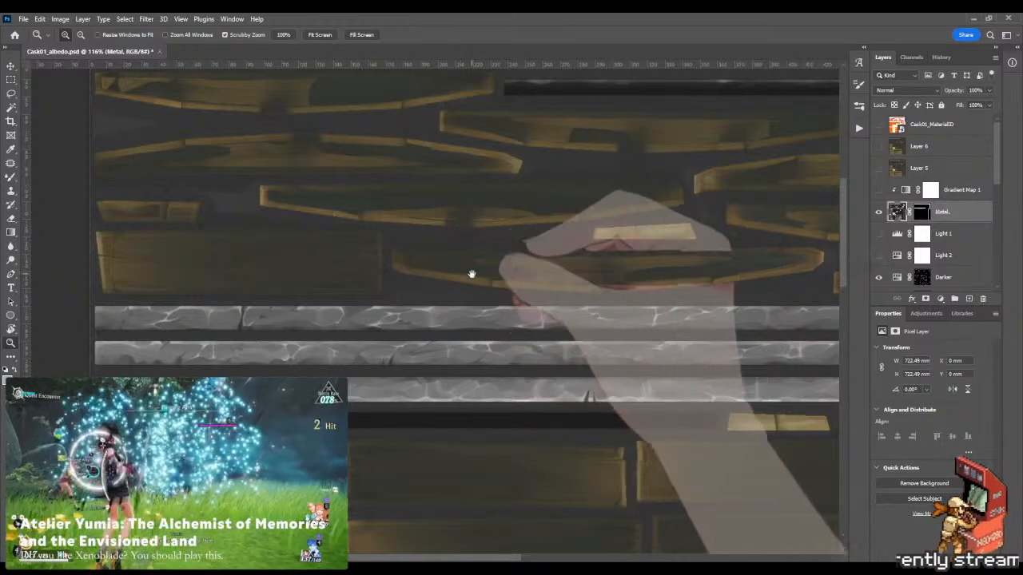
pyautogui.moveTo(453, 276); pyautogui.dragTo(348, 273)
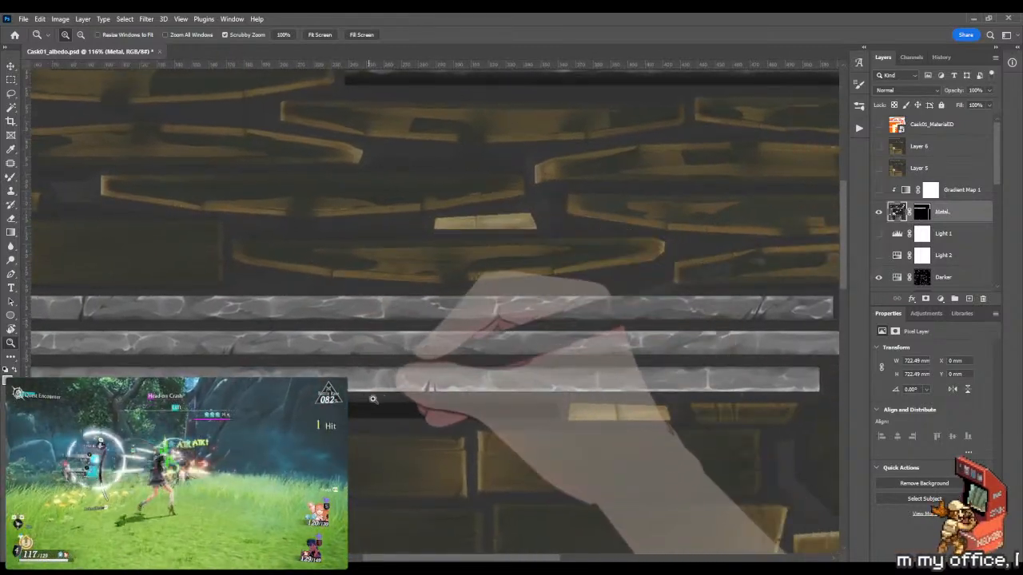
pyautogui.moveTo(372, 400); pyautogui.dragTo(435, 400)
pyautogui.hotkey('shift', 'b')
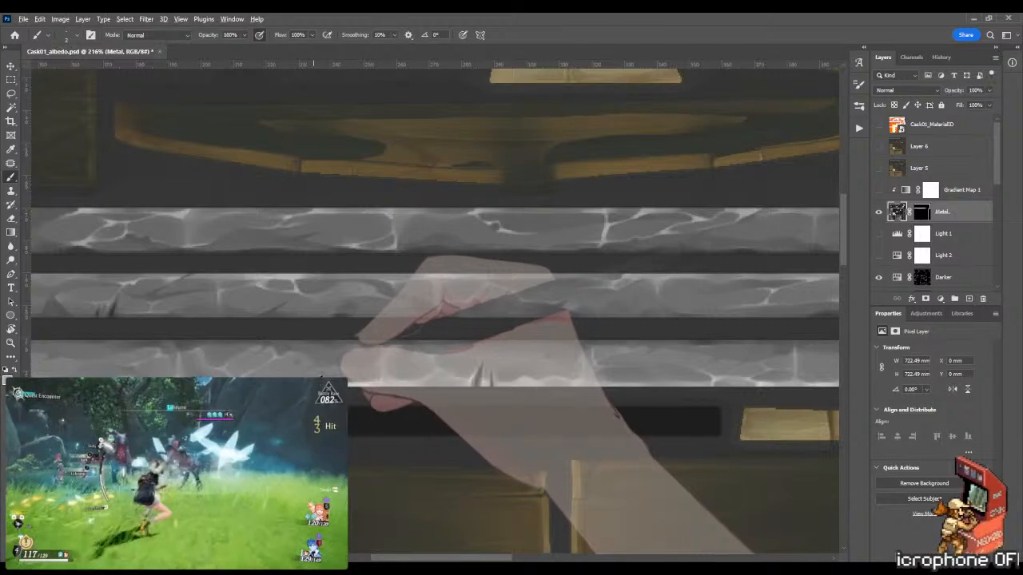
pyautogui.moveTo(331, 351)
pyautogui.mouseDown()
pyautogui.moveTo(406, 353)
pyautogui.moveTo(385, 352)
pyautogui.mouseUp()
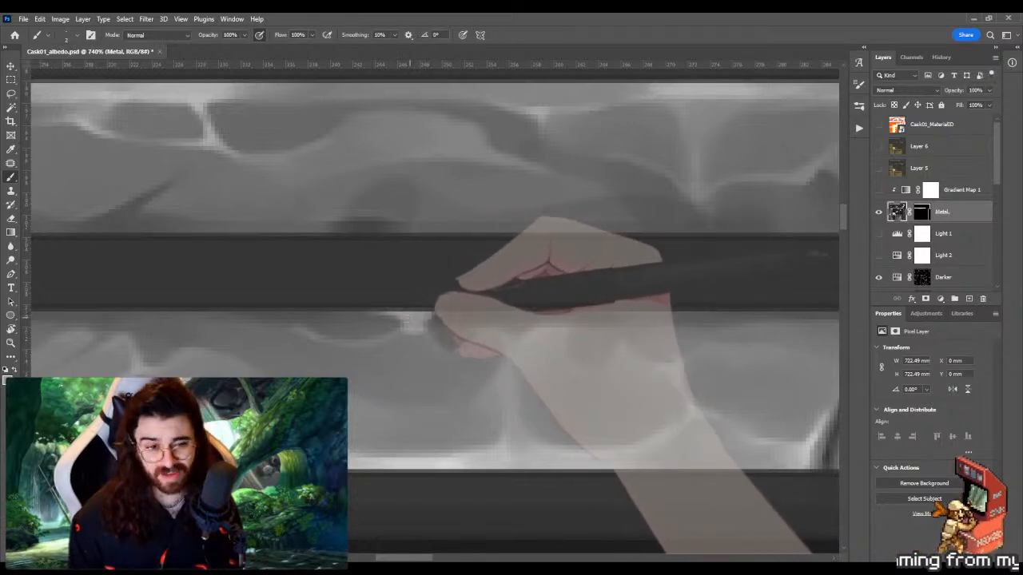
pyautogui.hotkey('shift', 'b')
pyautogui.press('z')
pyautogui.moveTo(428, 322)
pyautogui.mouseDown()
pyautogui.moveTo(308, 332)
pyautogui.moveTo(441, 326)
pyautogui.mouseUp()
pyautogui.press('z')
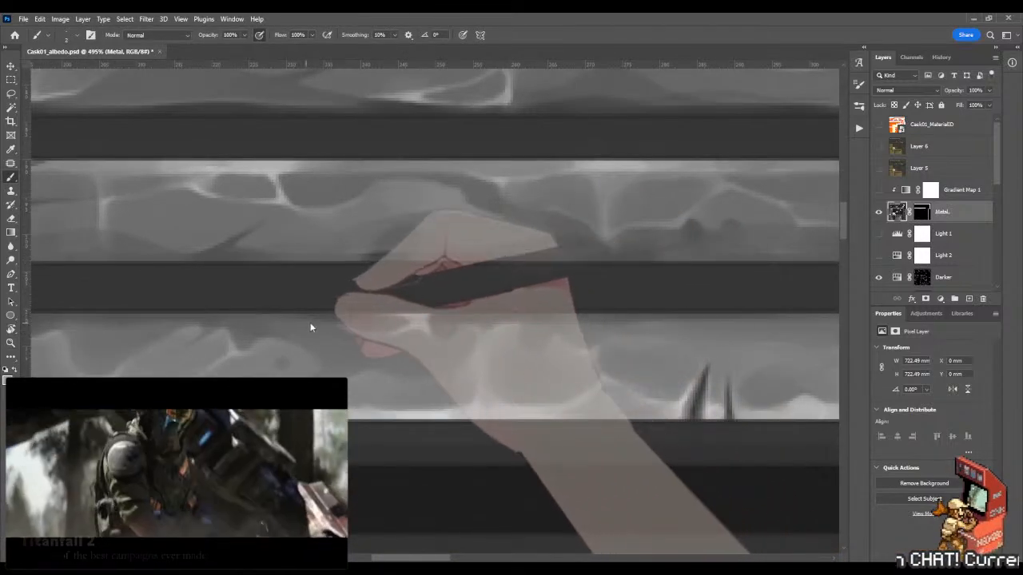
pyautogui.hotkey('shift', 'b')
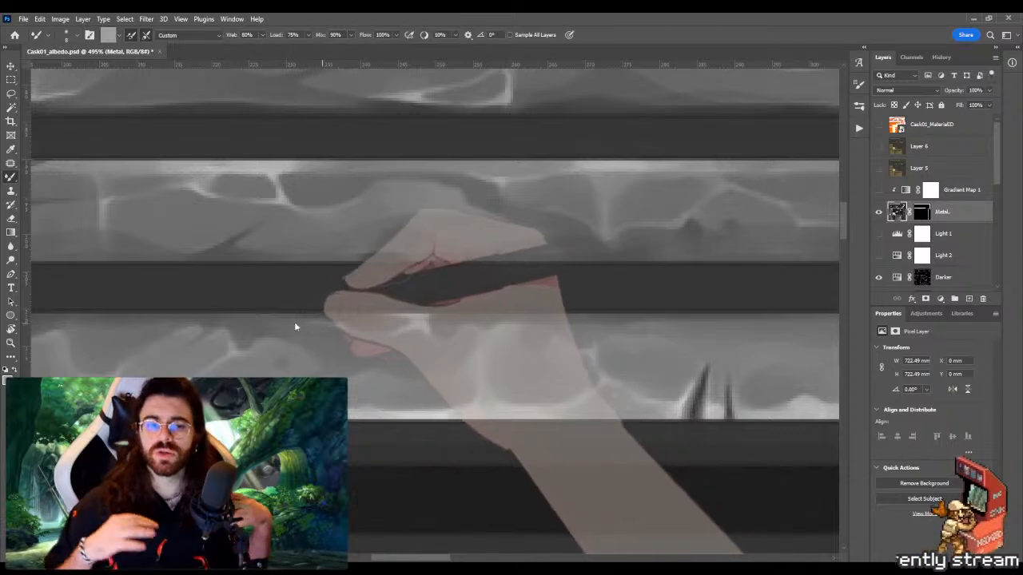
# Step: Paint a bright corner highlight on the lowest strip's upper edge above the vertical crack right of the dark slashes, softening it with the Mixer Brush
pyautogui.press('z')
pyautogui.moveTo(317, 326); pyautogui.dragTo(160, 325)
pyautogui.moveTo(466, 324)
pyautogui.mouseDown()
pyautogui.moveTo(409, 320)
pyautogui.moveTo(492, 336)
pyautogui.moveTo(526, 306)
pyautogui.mouseUp()
pyautogui.press('b')
pyautogui.press('z')
pyautogui.press('b')
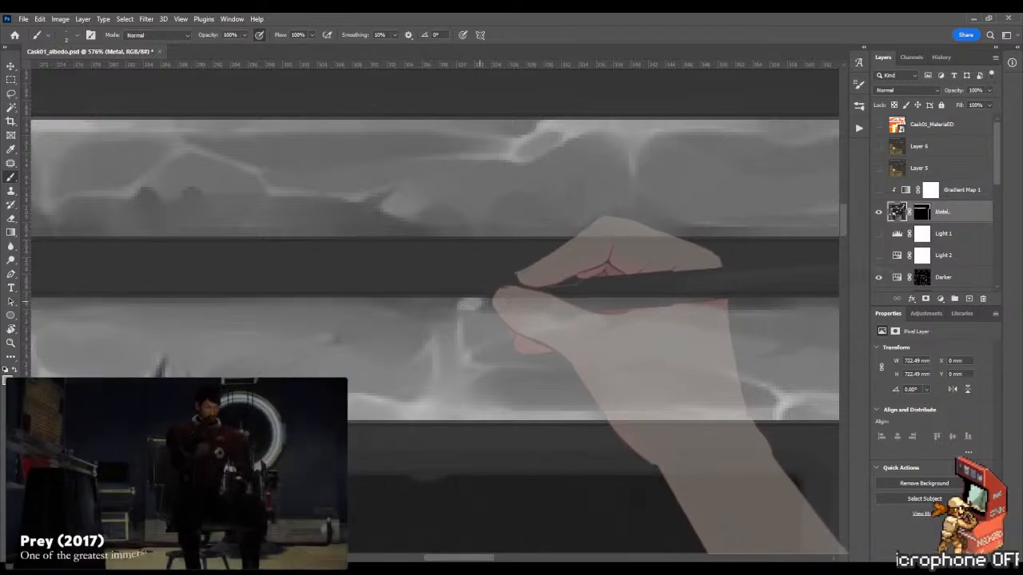
pyautogui.hotkey('shift', 'b')
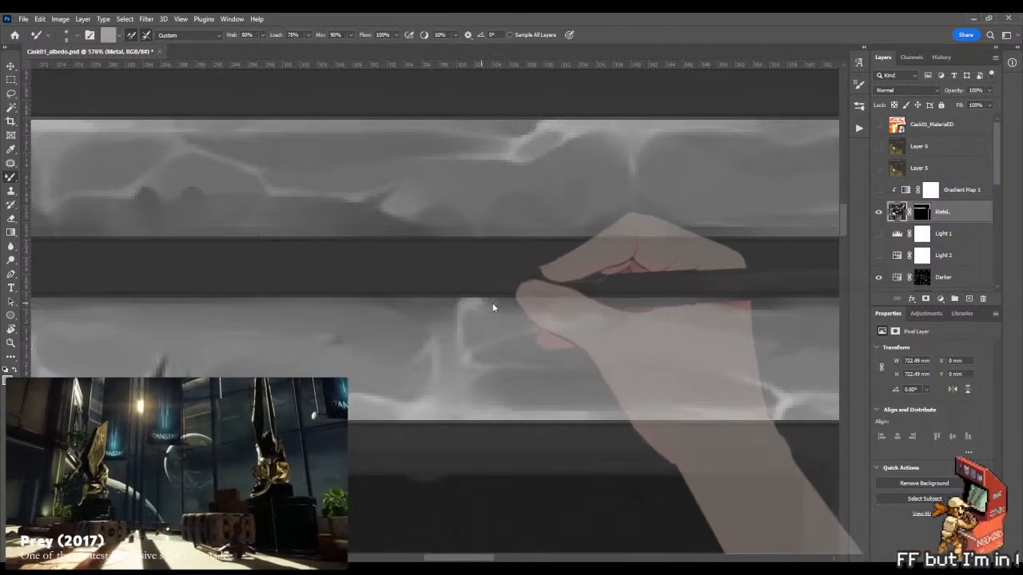
pyautogui.hotkey('shift', 'b')
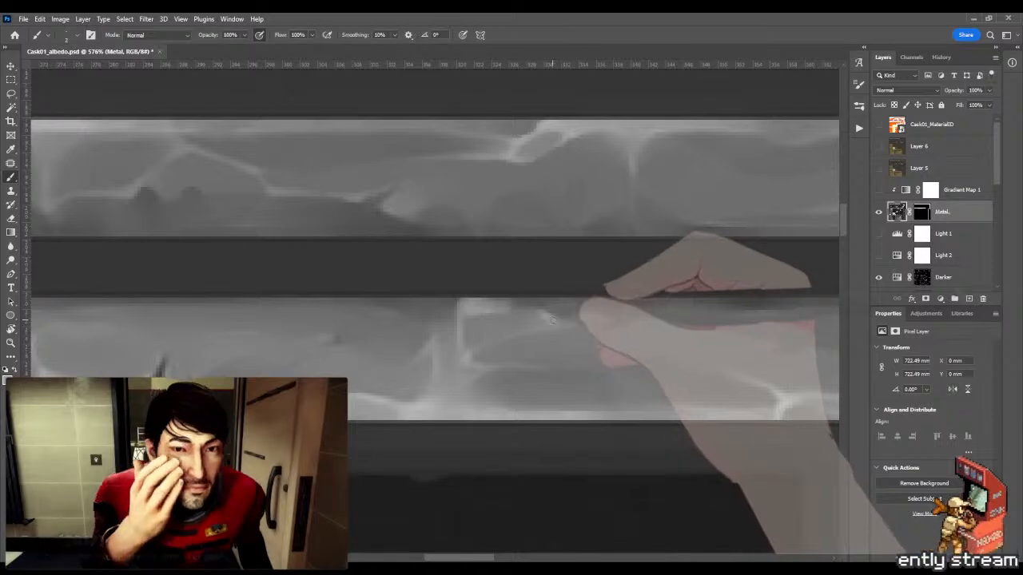
# Step: Extend the corner highlight rightward as a thin stepped line just below the strip's upper edge, blending with the Mixer Brush
pyautogui.moveTo(546, 288); pyautogui.dragTo(475, 295)
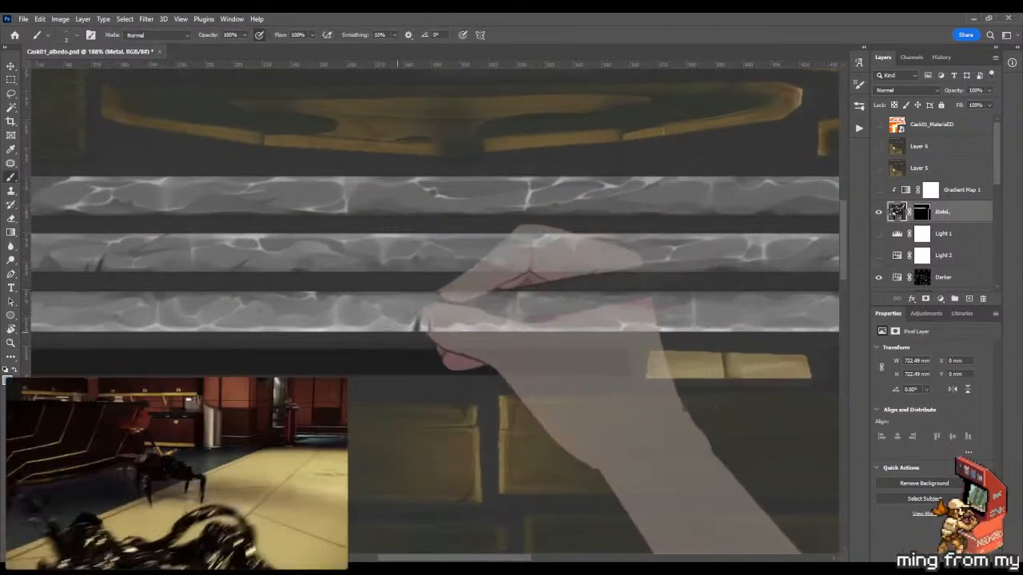
pyautogui.moveTo(556, 304); pyautogui.dragTo(611, 281)
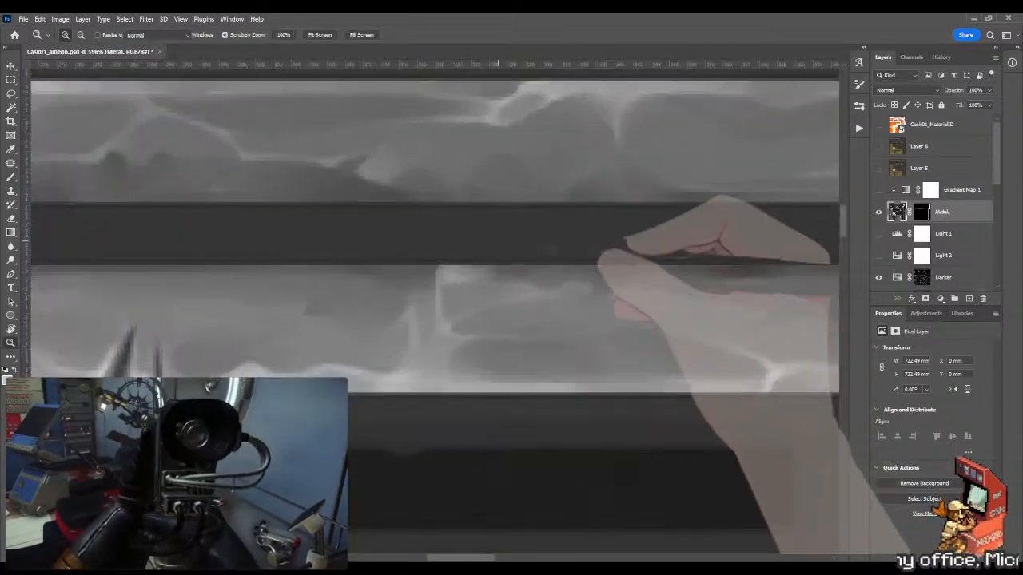
pyautogui.moveTo(459, 285); pyautogui.dragTo(512, 286)
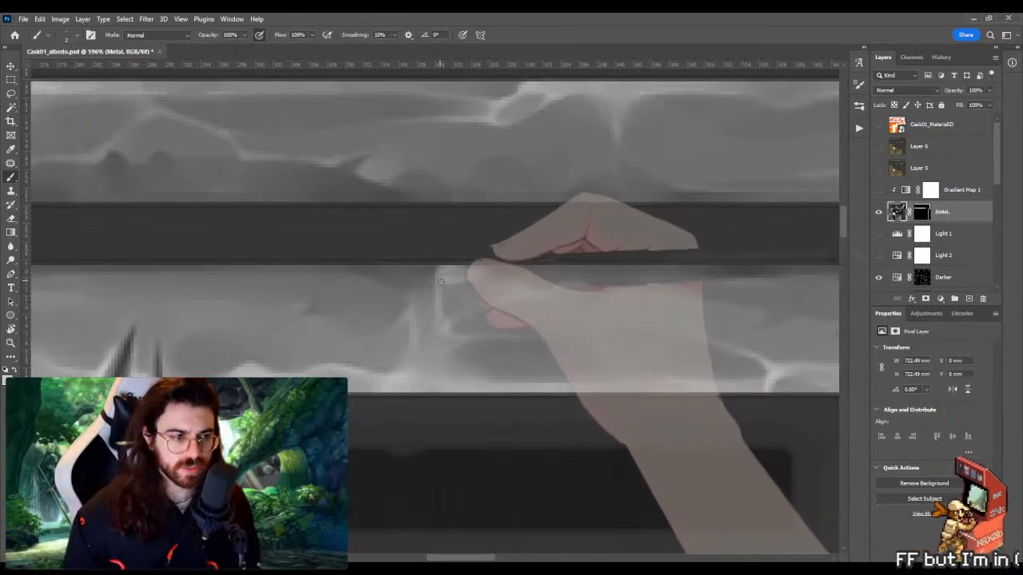
pyautogui.moveTo(445, 280); pyautogui.dragTo(519, 283)
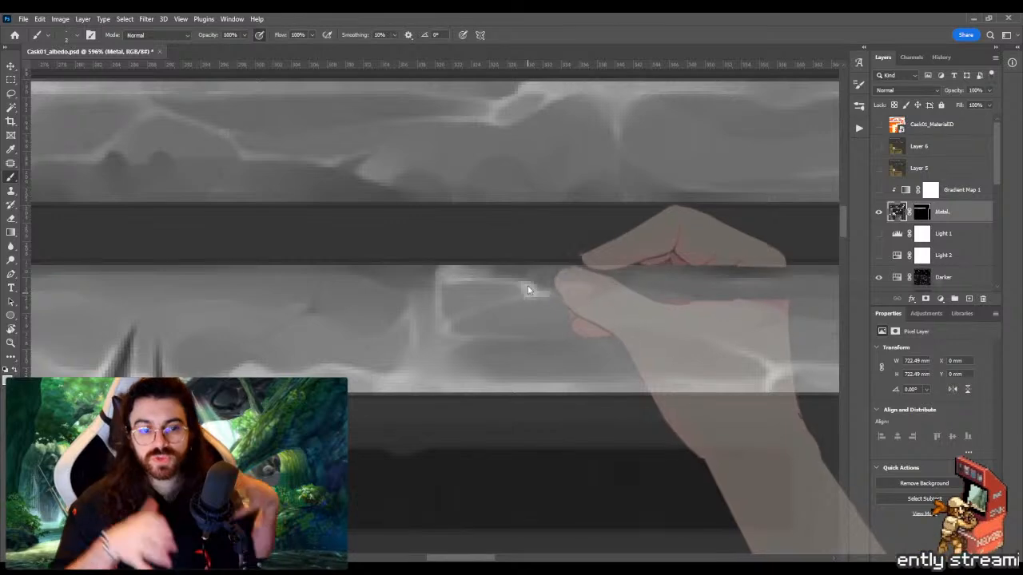
pyautogui.hotkey('shift', 'b')
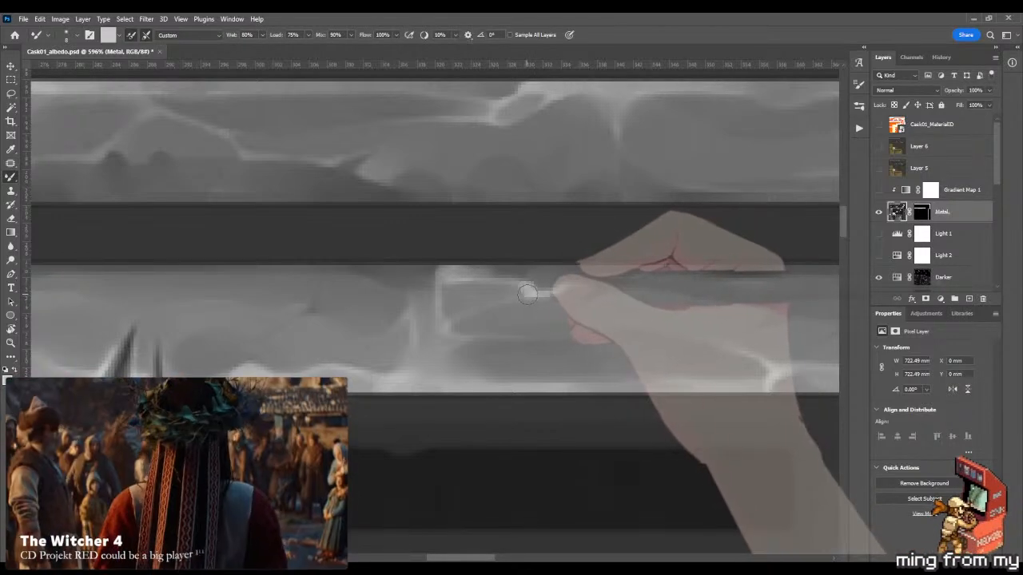
pyautogui.hotkey('shift', 'b')
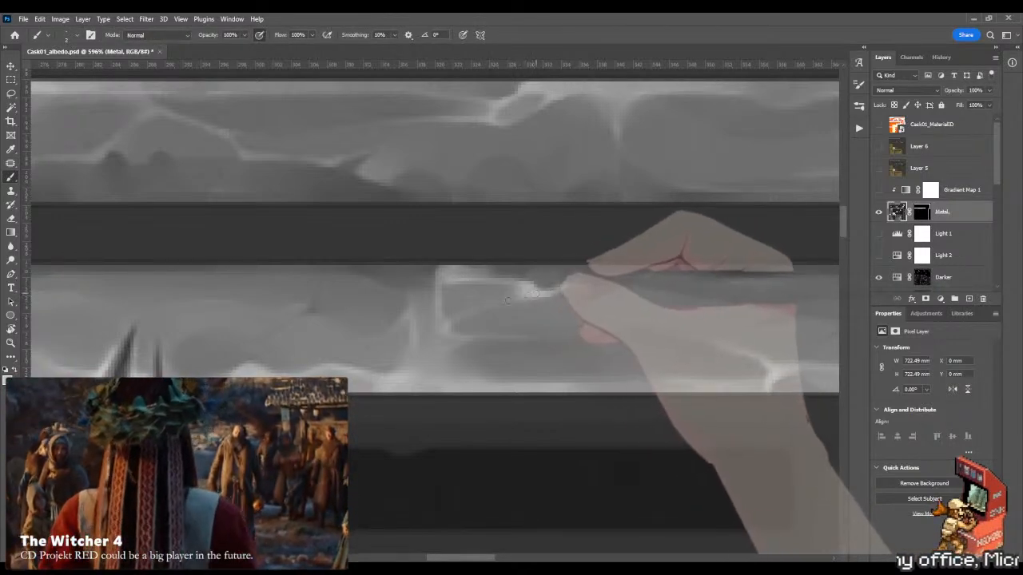
# Step: Paint two short curved highlights under the lowest strip's upper edge, left of the bright vertical crack, and blend them with the Mixer Brush
pyautogui.moveTo(536, 300); pyautogui.dragTo(426, 303)
pyautogui.moveTo(578, 306)
pyautogui.mouseDown()
pyautogui.moveTo(461, 308)
pyautogui.moveTo(598, 305)
pyautogui.moveTo(545, 260)
pyautogui.moveTo(596, 298)
pyautogui.moveTo(614, 294)
pyautogui.moveTo(472, 301)
pyautogui.moveTo(483, 290)
pyautogui.moveTo(465, 289)
pyautogui.moveTo(549, 300)
pyautogui.mouseUp()
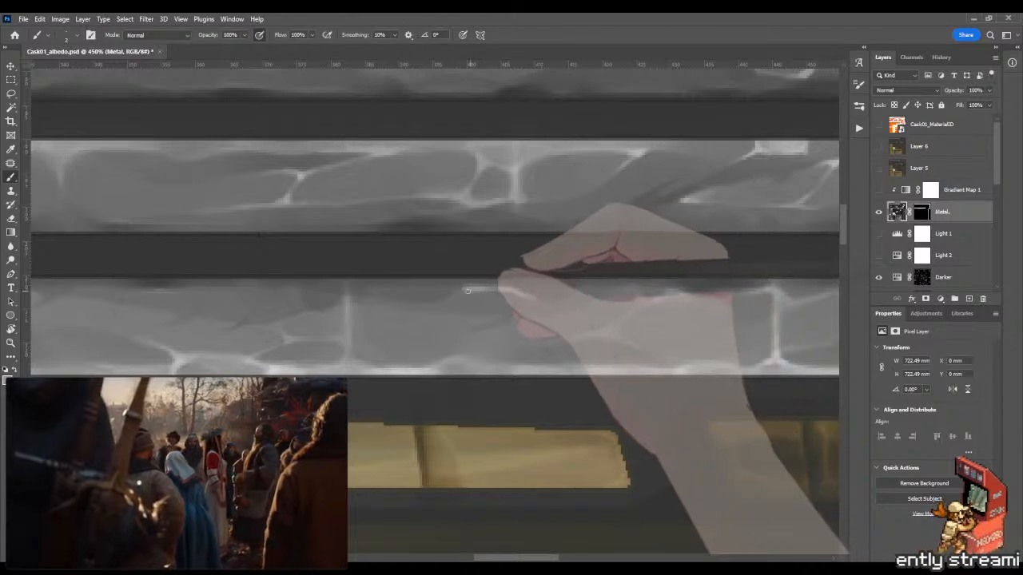
pyautogui.moveTo(470, 288)
pyautogui.mouseDown()
pyautogui.moveTo(450, 302)
pyautogui.moveTo(631, 284)
pyautogui.mouseUp()
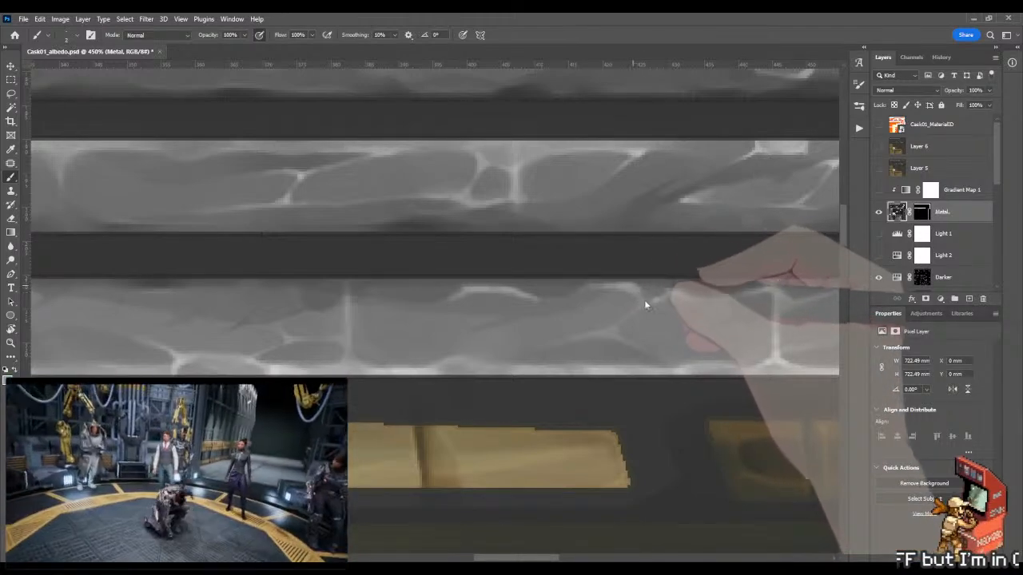
pyautogui.hotkey('shift', 'b')
pyautogui.moveTo(633, 286); pyautogui.dragTo(546, 295)
pyautogui.press('z')
pyautogui.moveTo(612, 304); pyautogui.dragTo(454, 309)
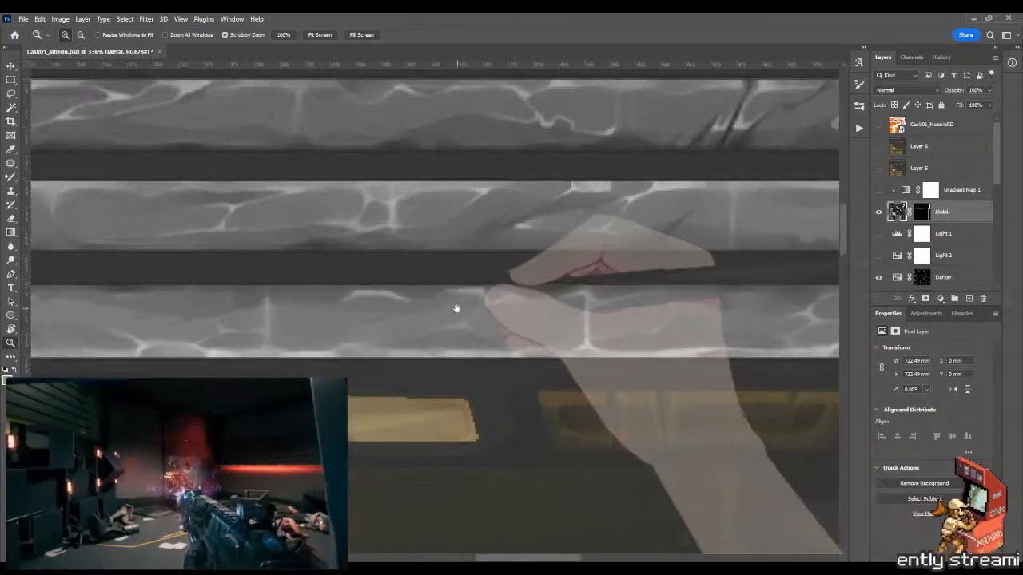
pyautogui.moveTo(534, 305); pyautogui.dragTo(639, 306)
pyautogui.press('b')
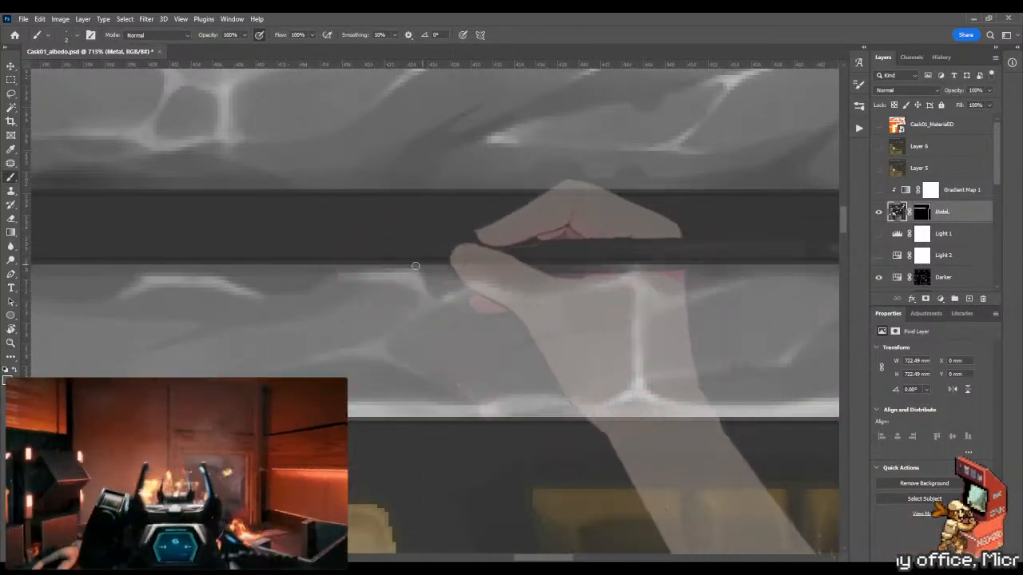
# Step: Paint two peaked highlights under the lowest strip's upper edge, left of the dark slashes near its left end, blending with the Mixer Brush
pyautogui.press('z')
pyautogui.moveTo(516, 278); pyautogui.dragTo(418, 277)
pyautogui.moveTo(345, 293); pyautogui.dragTo(599, 300)
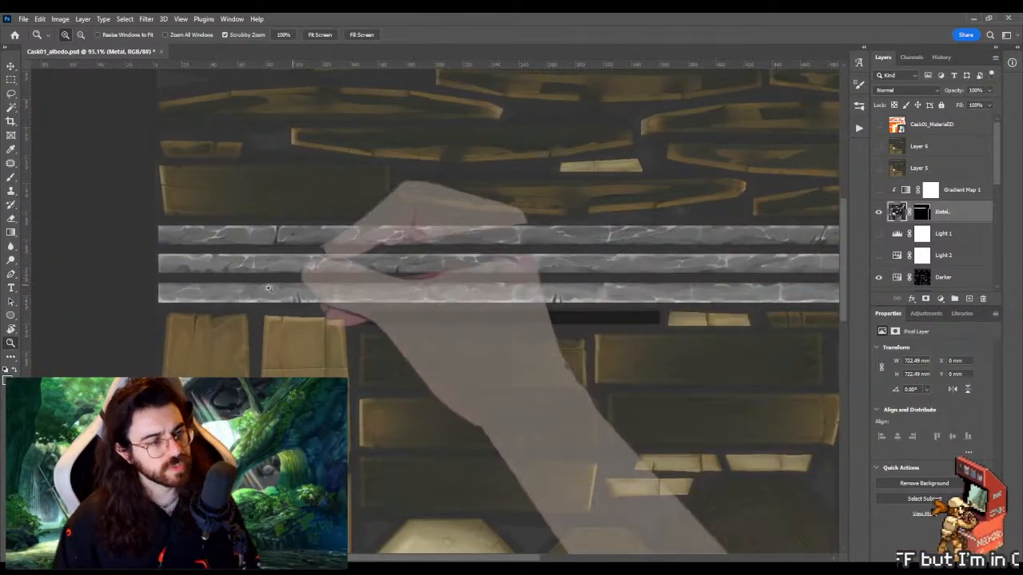
pyautogui.moveTo(250, 290)
pyautogui.mouseDown()
pyautogui.moveTo(301, 291)
pyautogui.moveTo(342, 244)
pyautogui.mouseUp()
pyautogui.press('b')
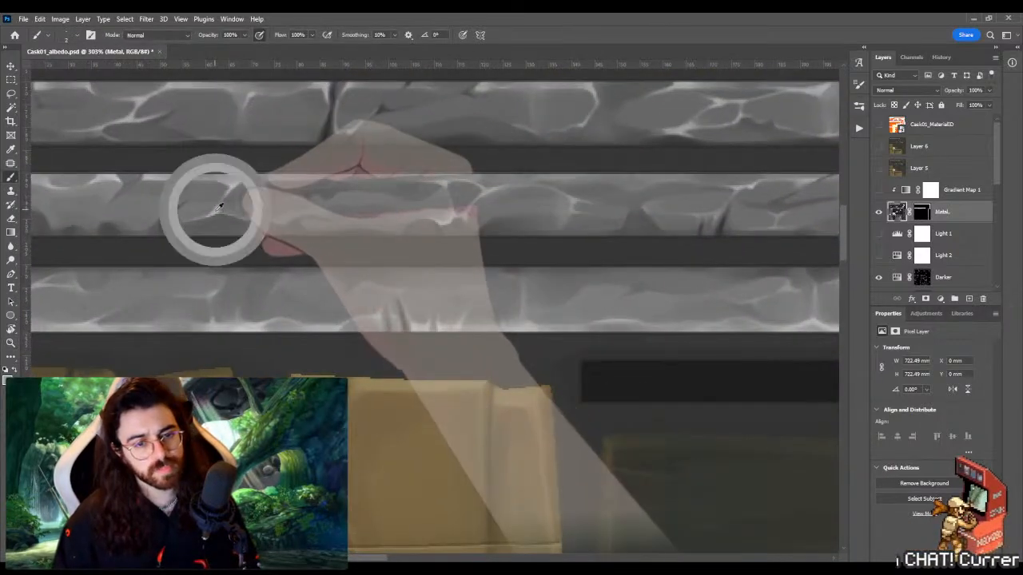
pyautogui.press('z')
pyautogui.moveTo(288, 293); pyautogui.dragTo(324, 290)
pyautogui.press('b')
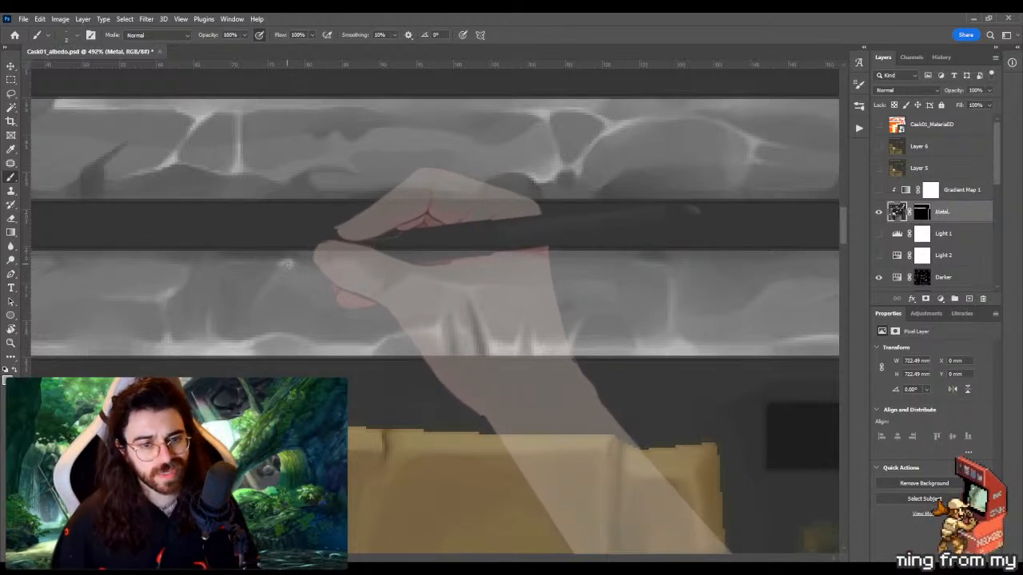
pyautogui.hotkey('shift', 'b')
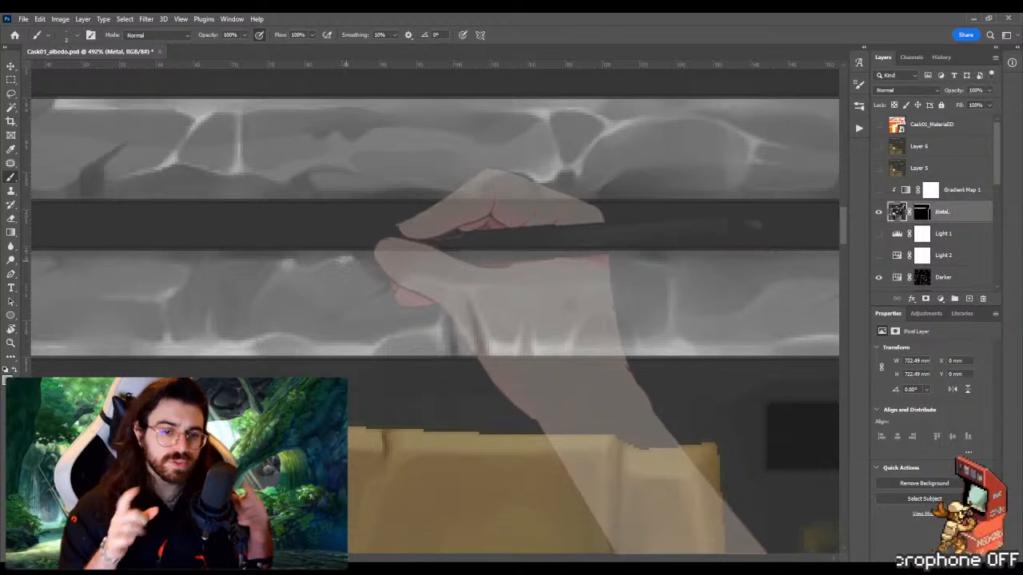
pyautogui.hotkey('shift', 'b')
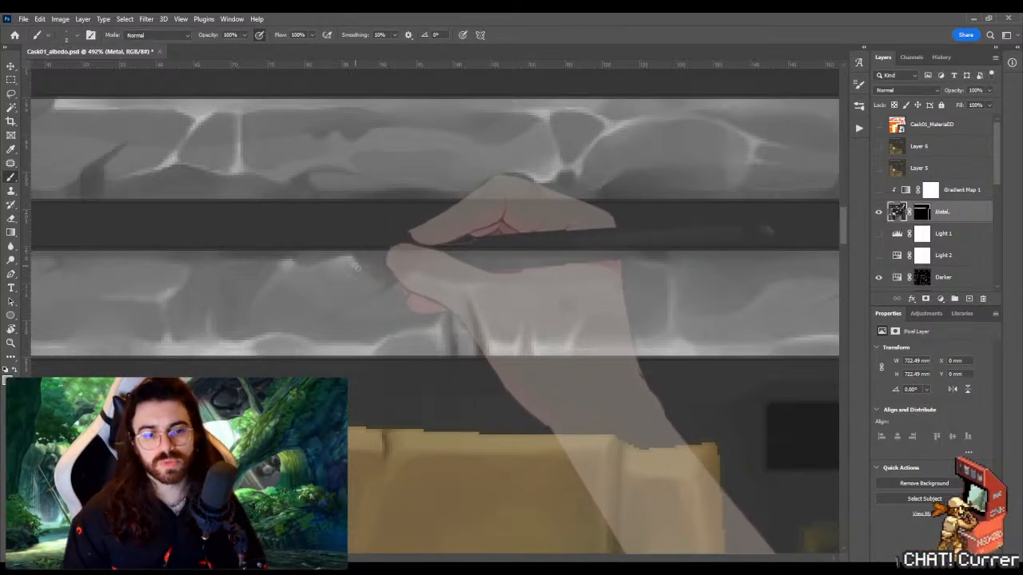
pyautogui.hotkey('shift', 'b')
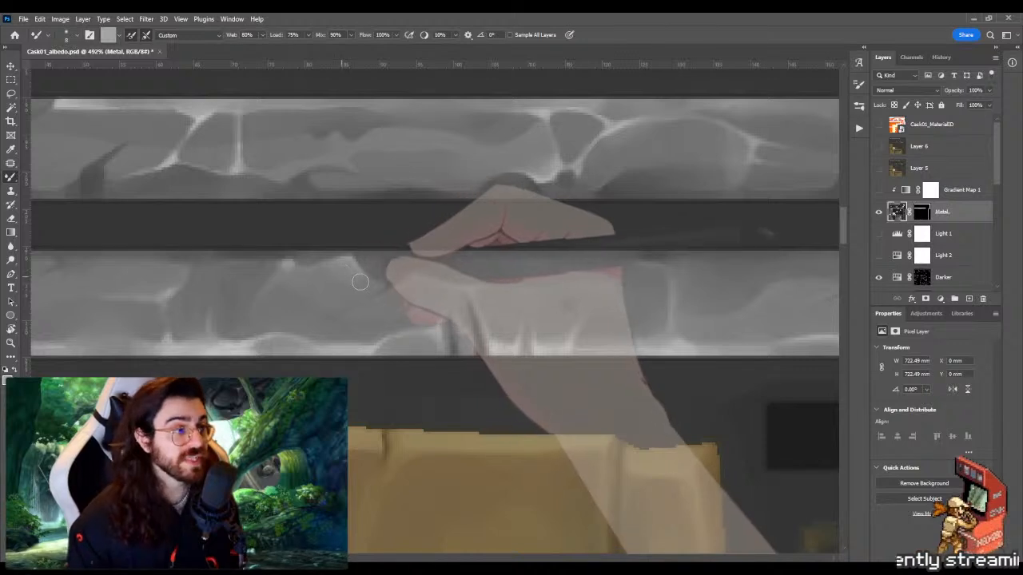
pyautogui.hotkey('shift', 'b')
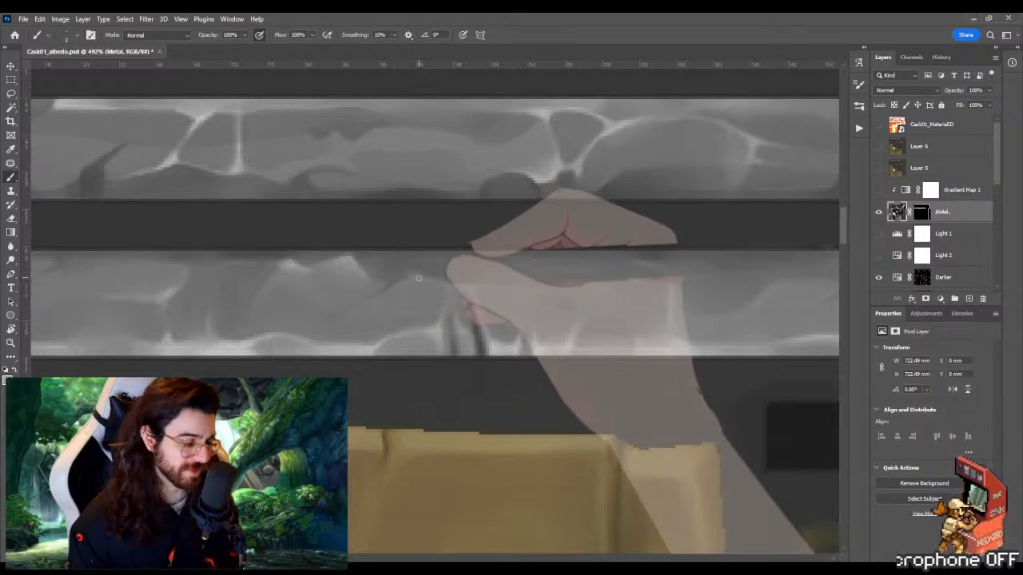
# Step: Paint and blend a long highlight along the lowest strip's upper edge above and right of the left-end slashes, and save the file
pyautogui.scroll(-3, 413, 275)
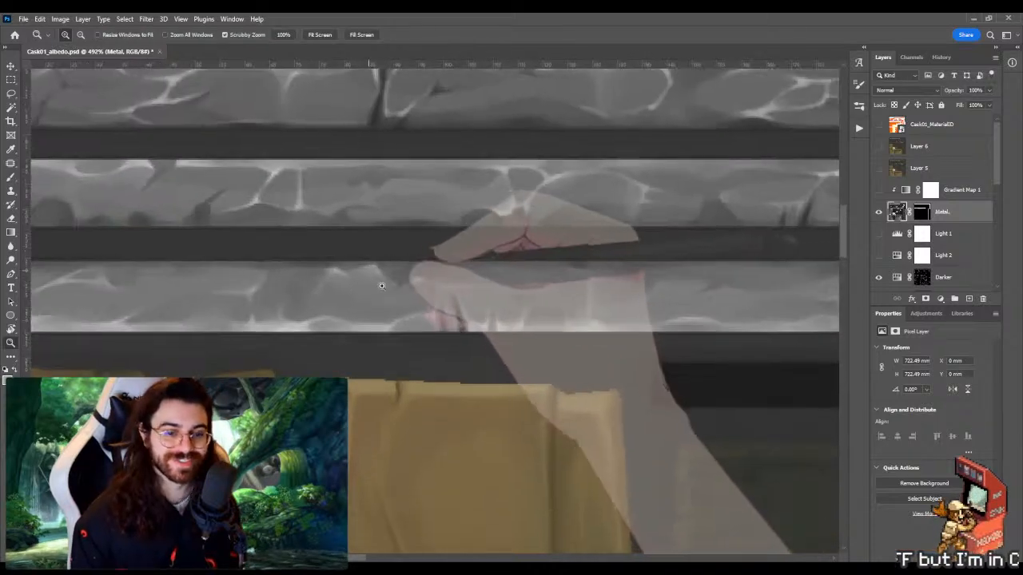
pyautogui.scroll(2, 428, 274)
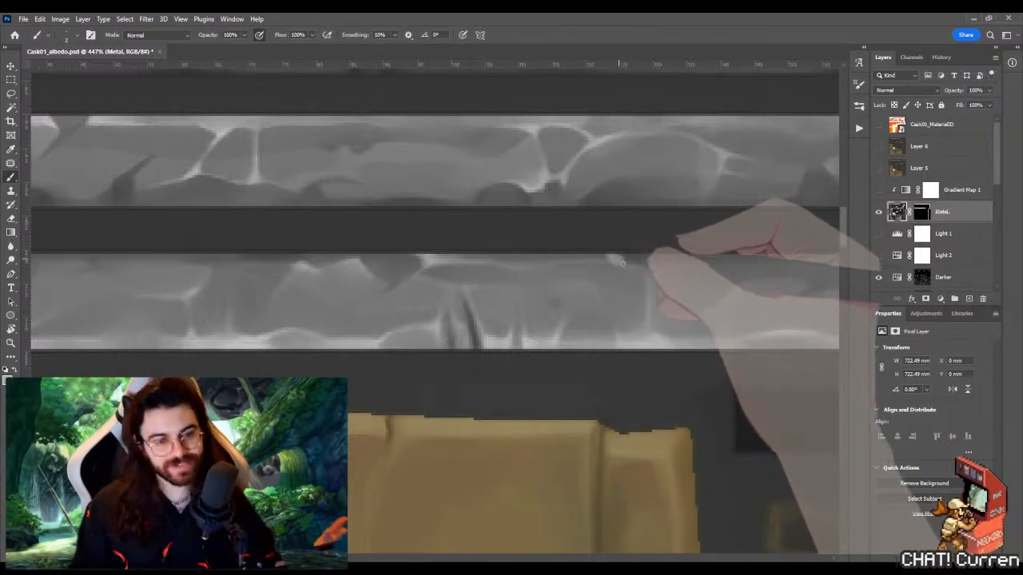
pyautogui.hotkey('shift', 'b')
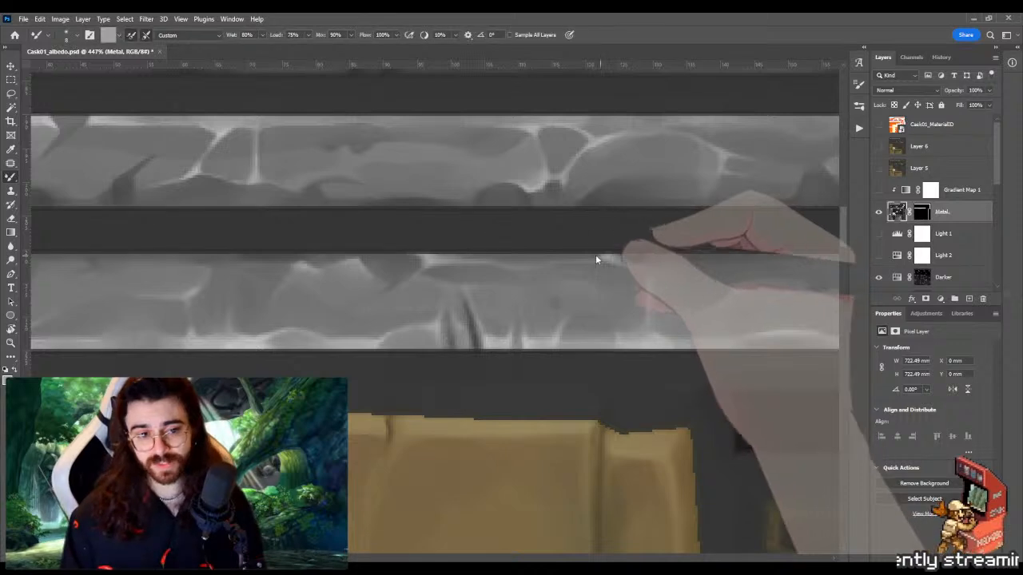
pyautogui.hotkey('shift', 'b')
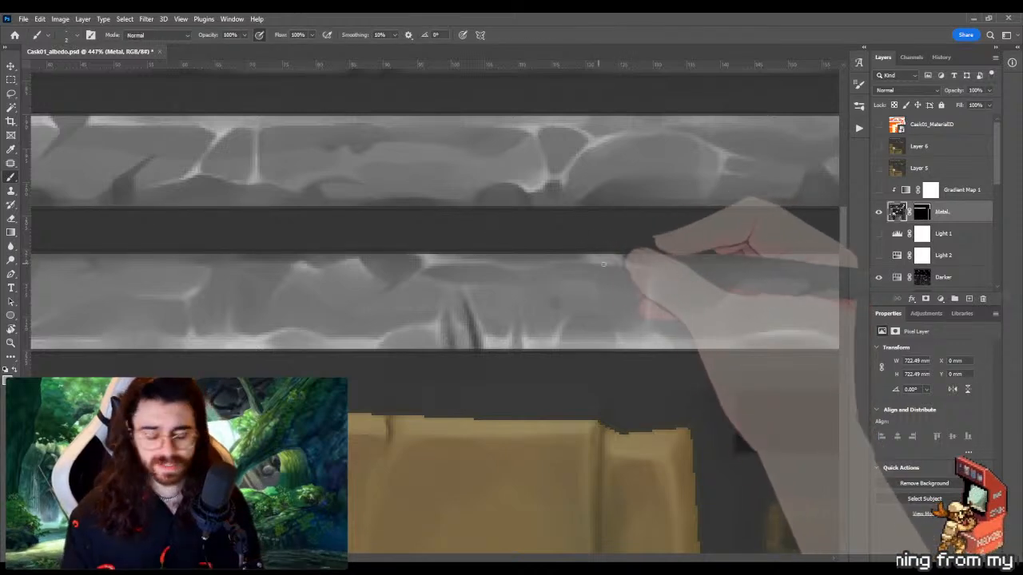
pyautogui.hotkey('shift', 'b')
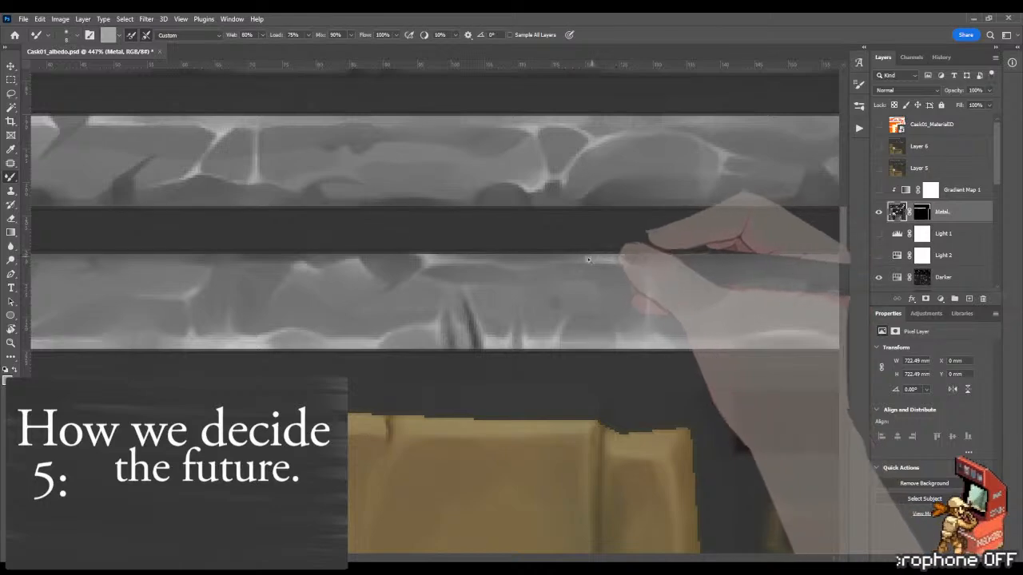
pyautogui.press('z')
pyautogui.moveTo(579, 257); pyautogui.dragTo(482, 259)
pyautogui.hotkey('ctrl', 's')
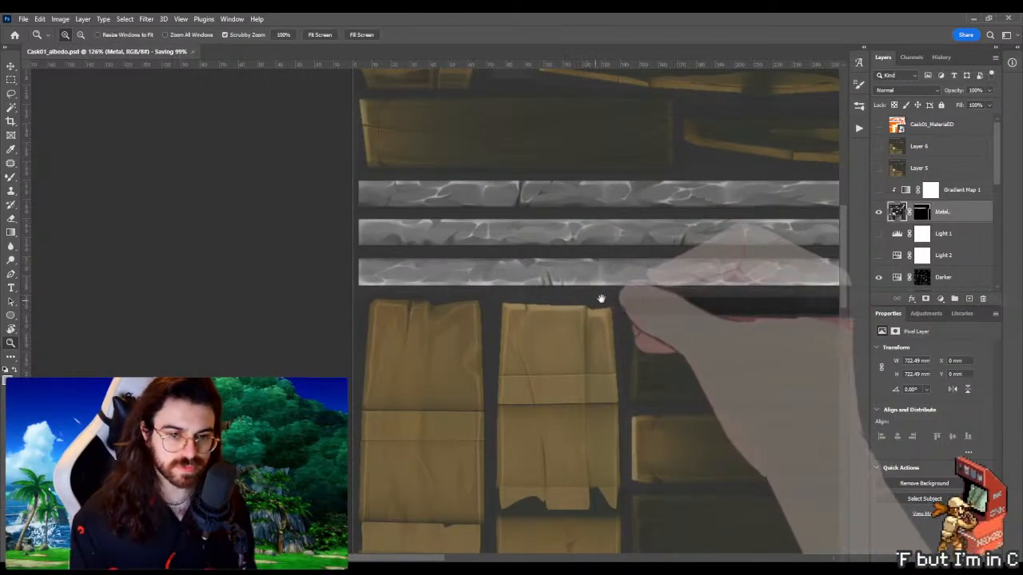
# Step: Paint thin highlights under the lowest strip's upper edge on both sides of the curved bright crack and blend them with the Mixer Brush
pyautogui.moveTo(601, 298); pyautogui.dragTo(509, 298)
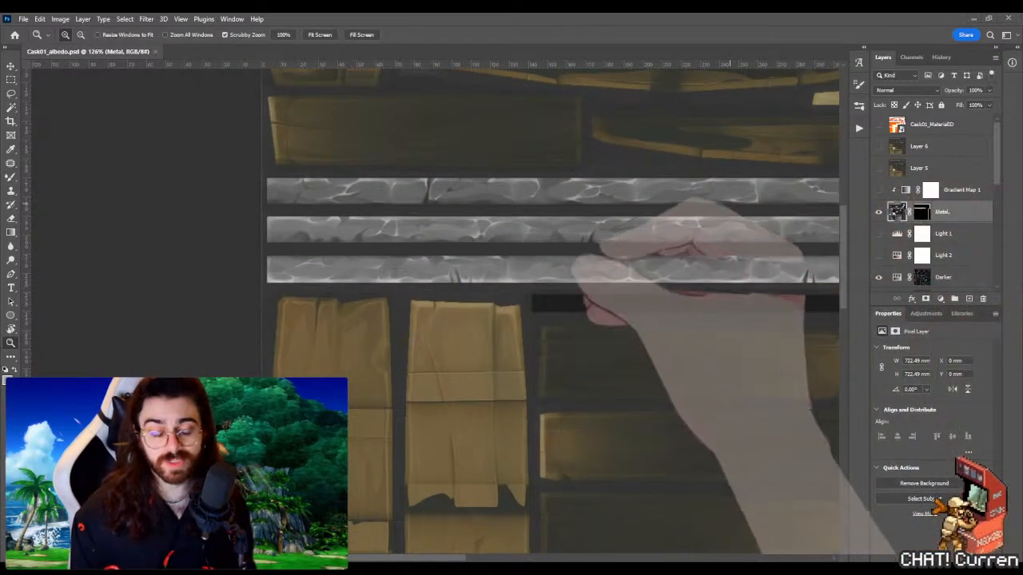
pyautogui.click(566, 293)
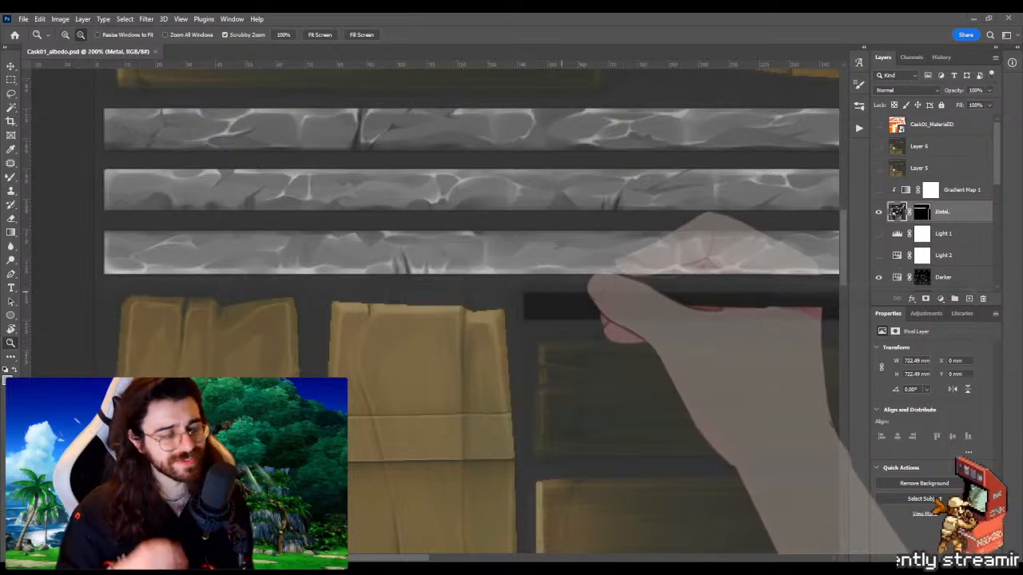
pyautogui.hotkey('alt', 'Tab')
pyautogui.moveTo(628, 270); pyautogui.dragTo(409, 247)
pyautogui.hotkey('alt', 'Tab')
pyautogui.click(409, 247)
pyautogui.press('b')
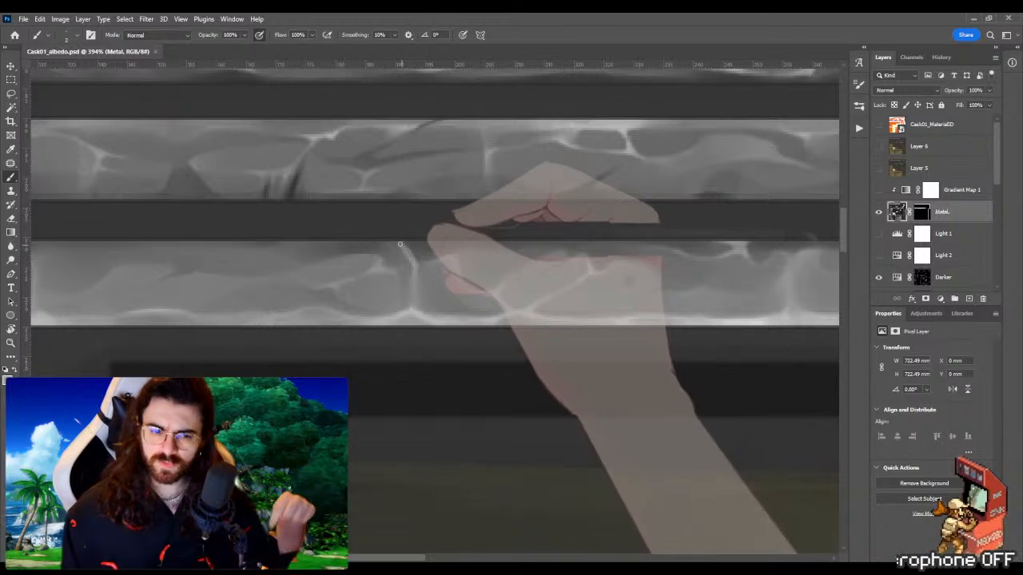
pyautogui.moveTo(401, 244); pyautogui.dragTo(330, 241)
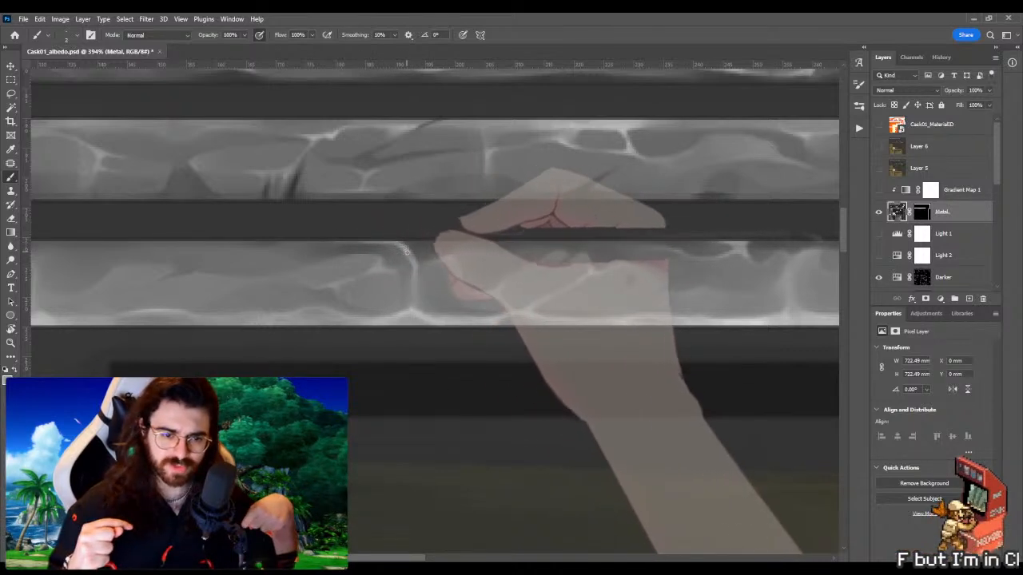
pyautogui.hotkey('shift', 'b')
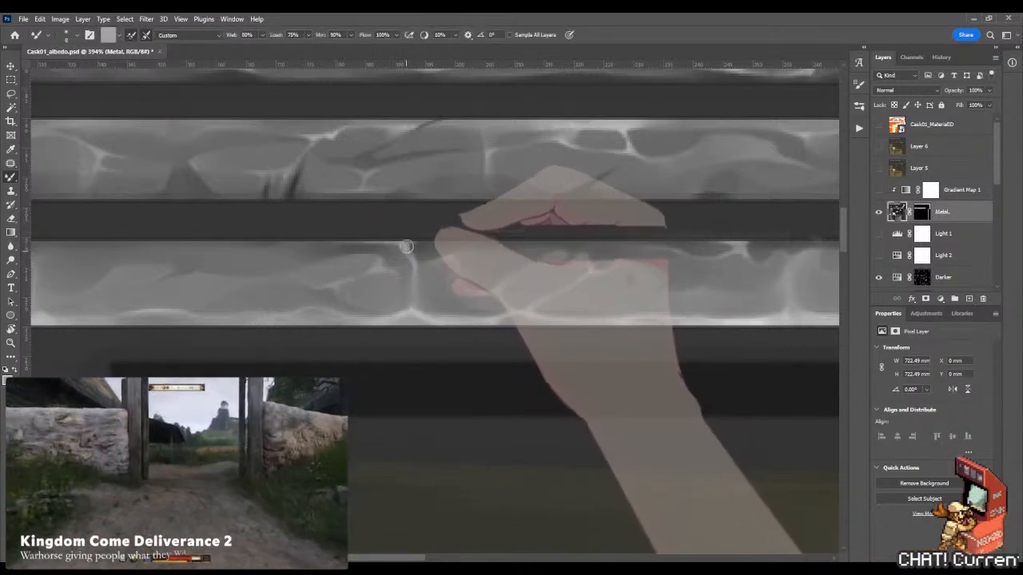
pyautogui.hotkey('shift', 'b')
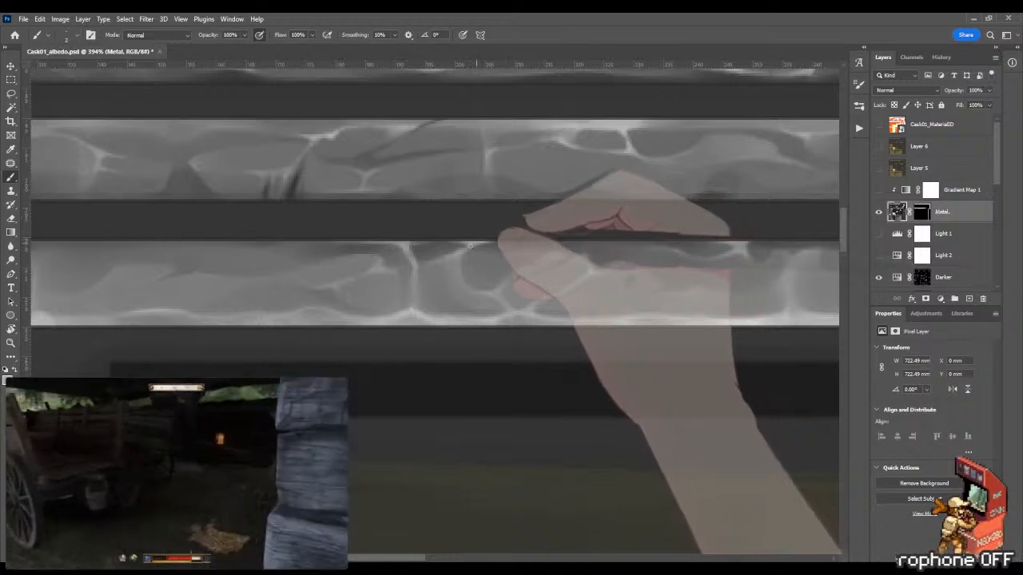
# Step: Paint a diagonal crack highlight left of the lowest strip's left-end slashes, running from the upper edge down to the bright lower edge
pyautogui.press('z')
pyautogui.moveTo(465, 273); pyautogui.dragTo(385, 262)
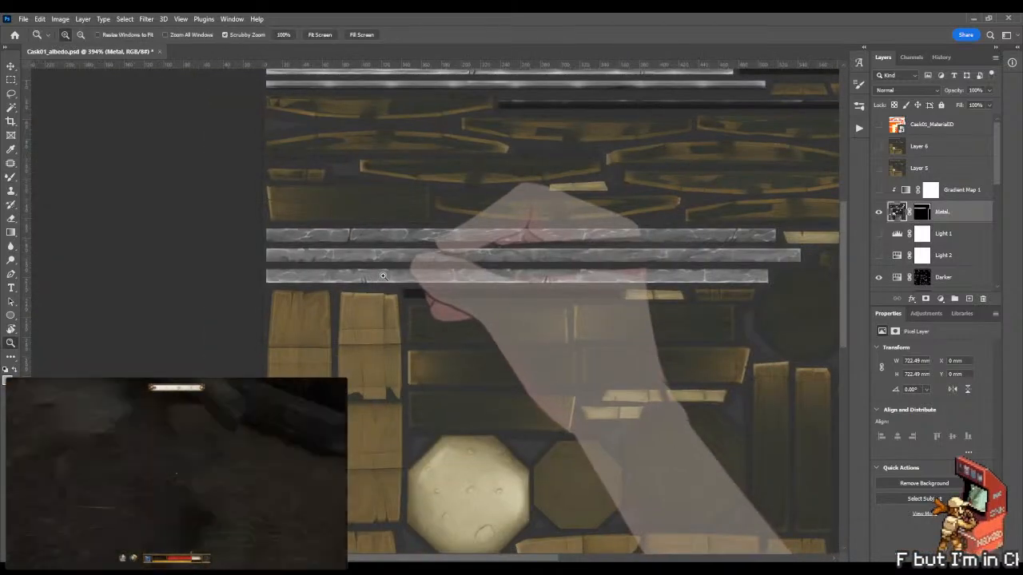
pyautogui.moveTo(664, 281); pyautogui.dragTo(705, 281)
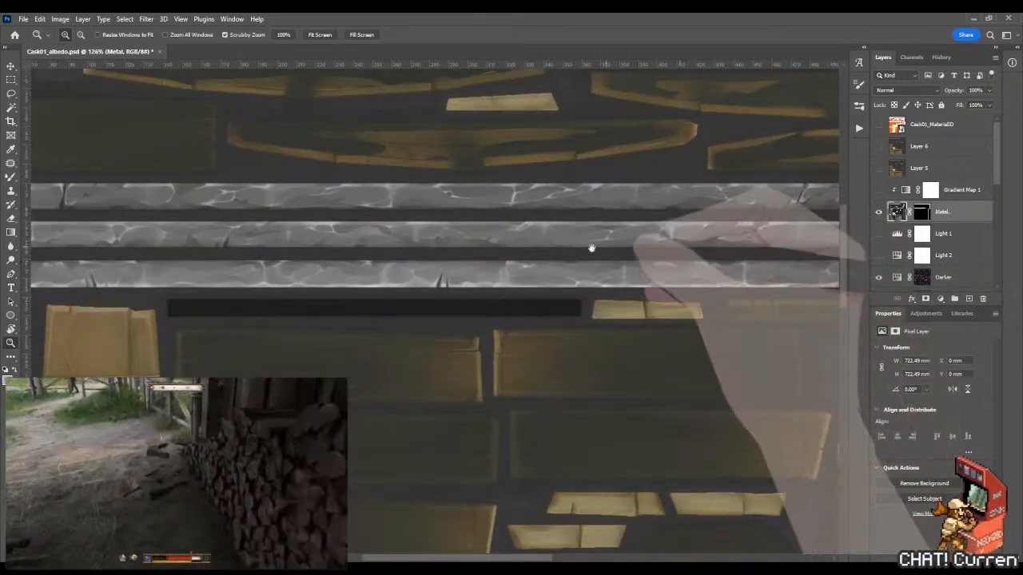
pyautogui.moveTo(595, 248); pyautogui.dragTo(431, 248)
pyautogui.moveTo(320, 250); pyautogui.dragTo(679, 262)
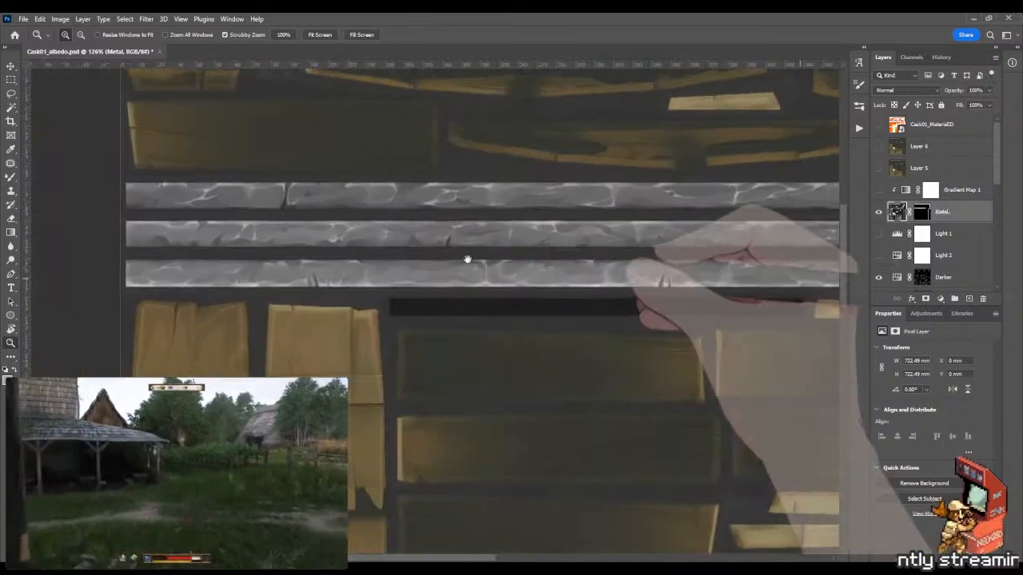
pyautogui.moveTo(295, 269); pyautogui.dragTo(384, 244)
pyautogui.press('b')
pyautogui.press('z')
pyautogui.press('b')
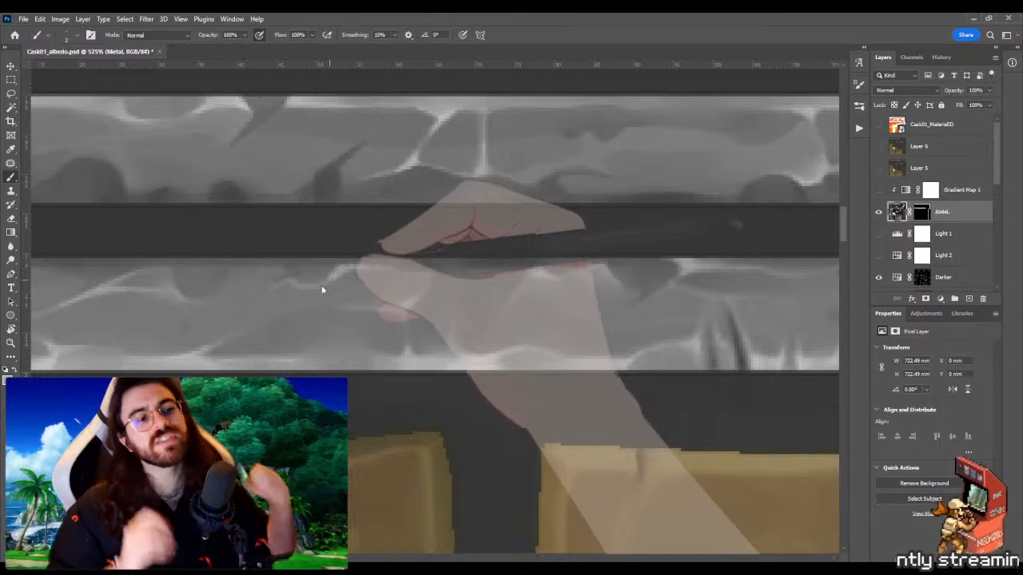
pyautogui.press('z')
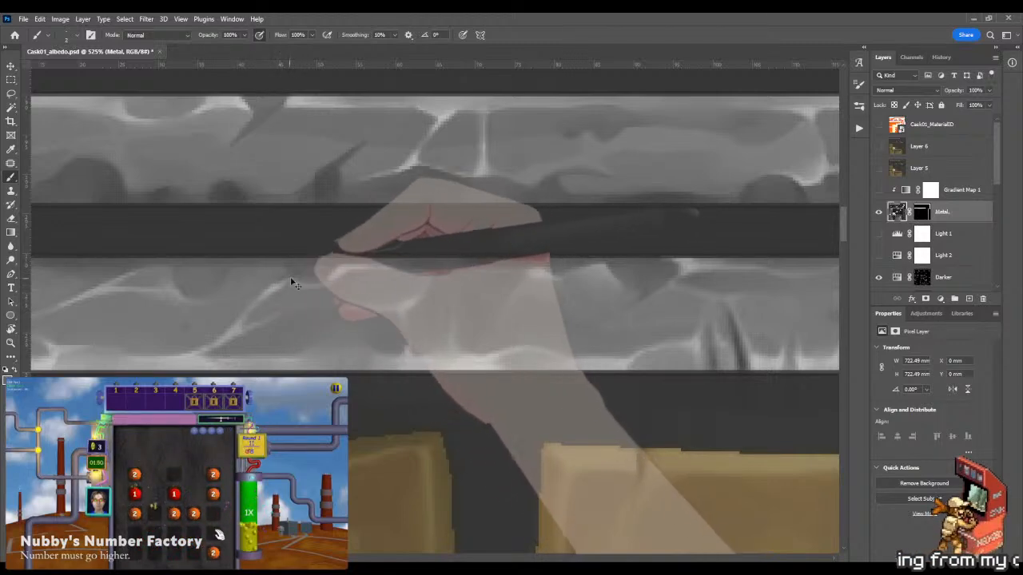
pyautogui.press('z')
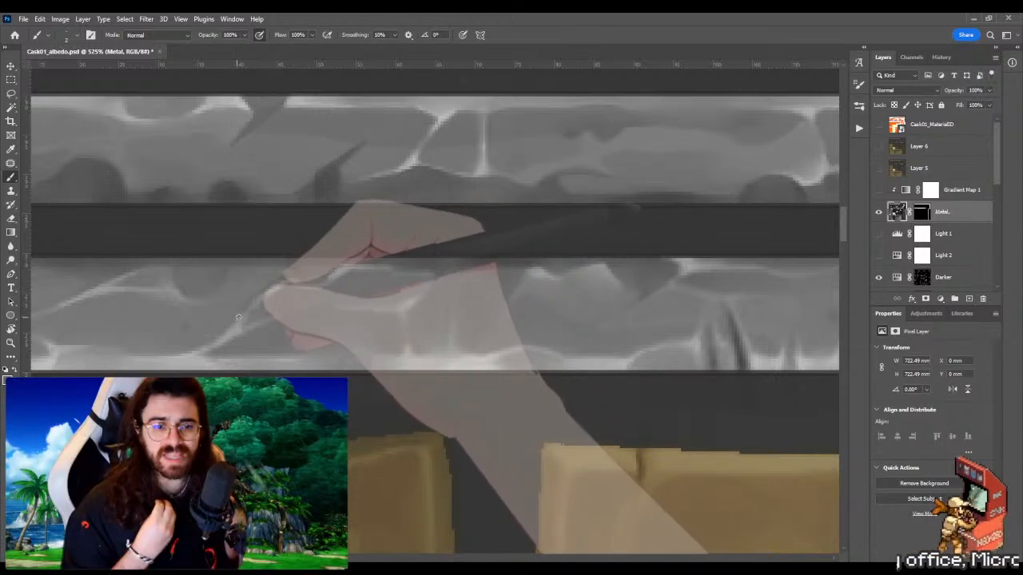
# Step: Touch up the area beside the diagonal crack near the lowest strip's left end and save the file
pyautogui.moveTo(246, 310)
pyautogui.mouseDown()
pyautogui.moveTo(189, 323)
pyautogui.moveTo(304, 308)
pyautogui.mouseUp()
pyautogui.press('b')
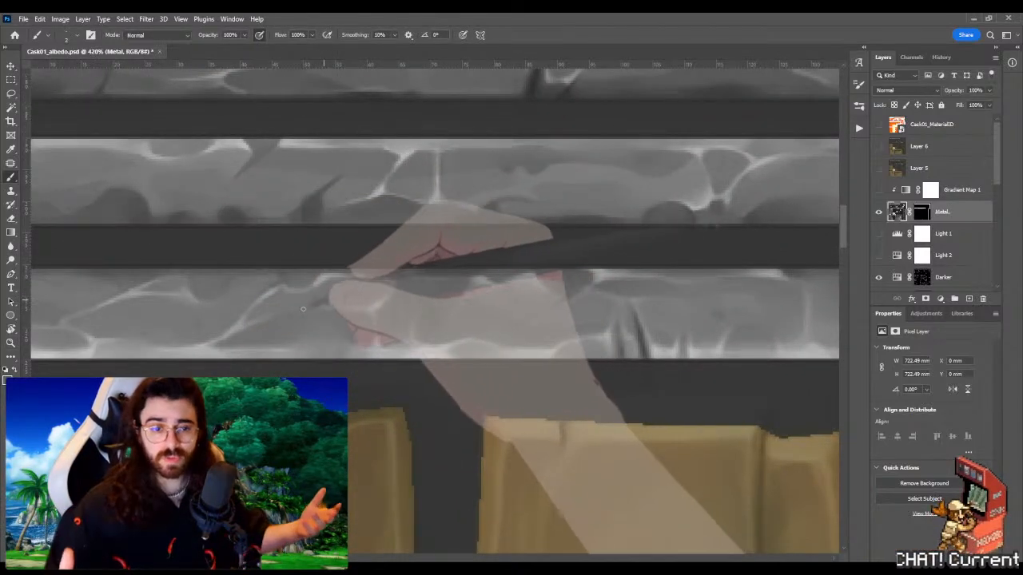
pyautogui.hotkey('shift', 'b')
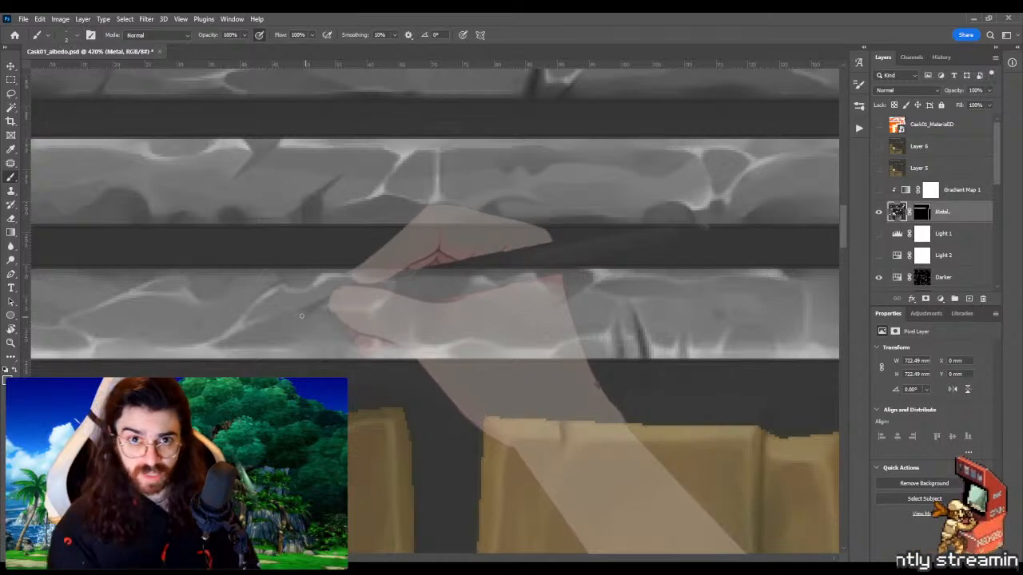
pyautogui.press('z')
pyautogui.moveTo(280, 337); pyautogui.dragTo(172, 332)
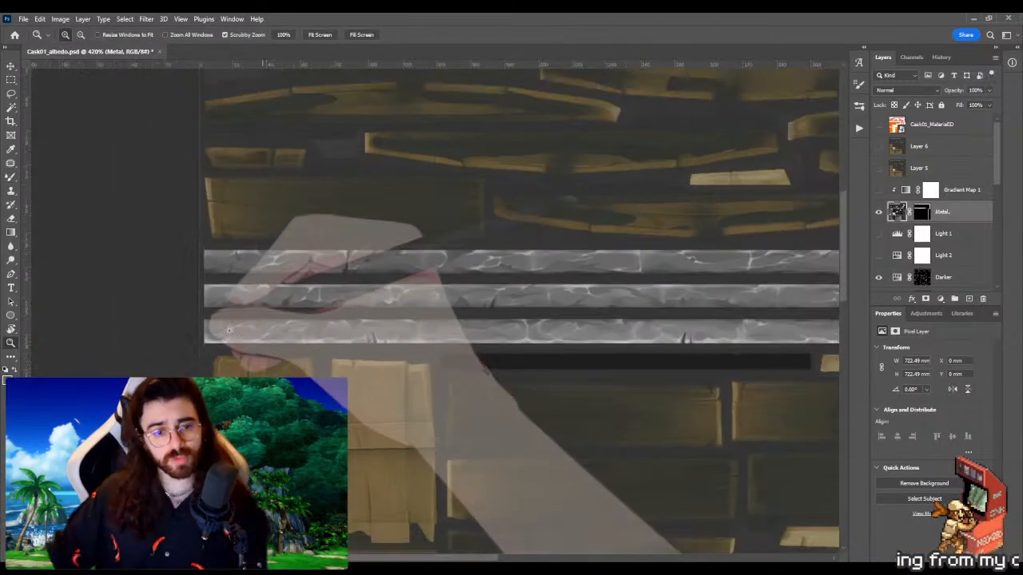
pyautogui.hotkey('ctrl', 's')
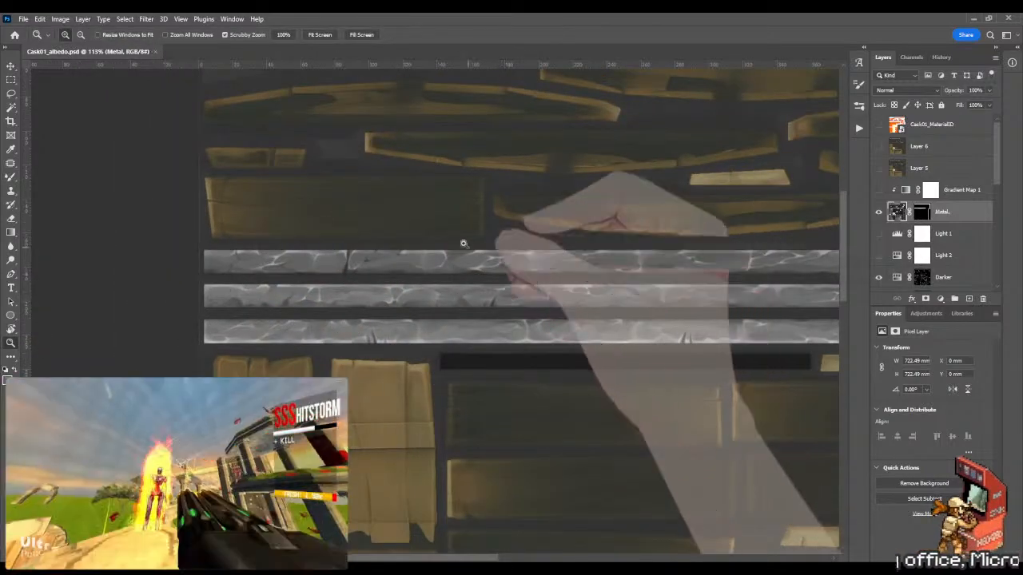
# Step: Paint a short highlight along the middle strip's lower edge, right of its dark slashes, and blend it with the Mixer Brush
pyautogui.moveTo(462, 242); pyautogui.dragTo(375, 245)
pyautogui.moveTo(486, 314)
pyautogui.mouseDown()
pyautogui.moveTo(532, 303)
pyautogui.moveTo(418, 304)
pyautogui.moveTo(402, 290)
pyautogui.mouseUp()
pyautogui.press('b')
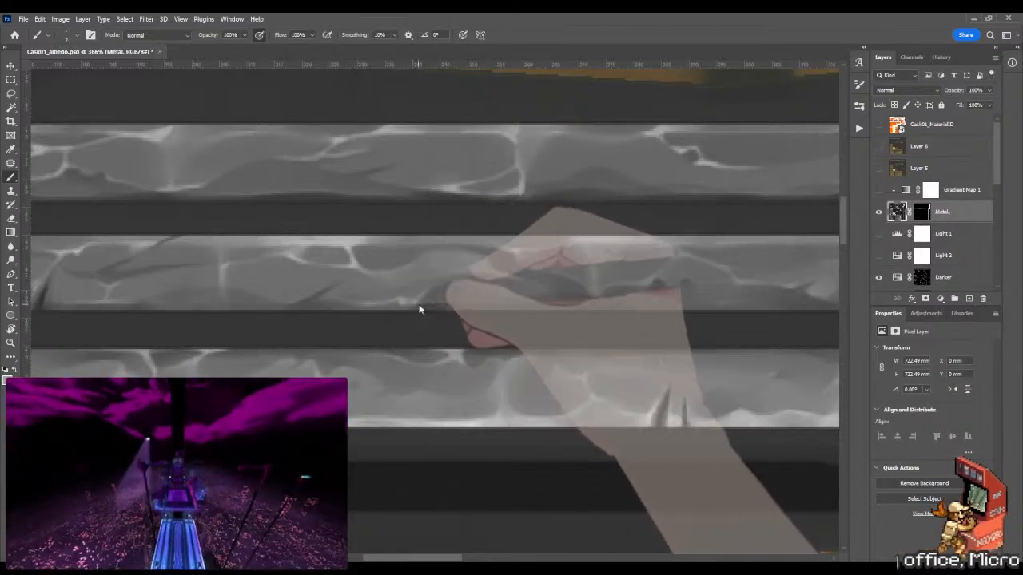
pyautogui.press('z')
pyautogui.moveTo(405, 303)
pyautogui.mouseDown()
pyautogui.moveTo(343, 286)
pyautogui.moveTo(404, 286)
pyautogui.mouseUp()
pyautogui.hotkey('shift', 'b')
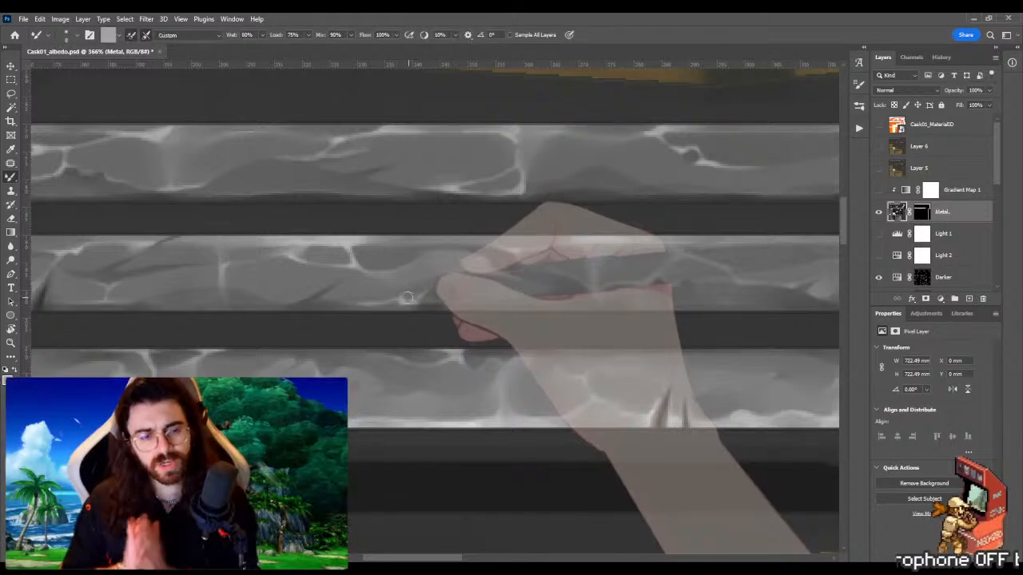
pyautogui.hotkey('shift', 'b')
# Step: Add small peaked and curved highlights near the middle strip's lower edge, left of the faint vertical crack, and blend them
pyautogui.moveTo(545, 296); pyautogui.dragTo(375, 291)
pyautogui.moveTo(507, 276); pyautogui.dragTo(367, 293)
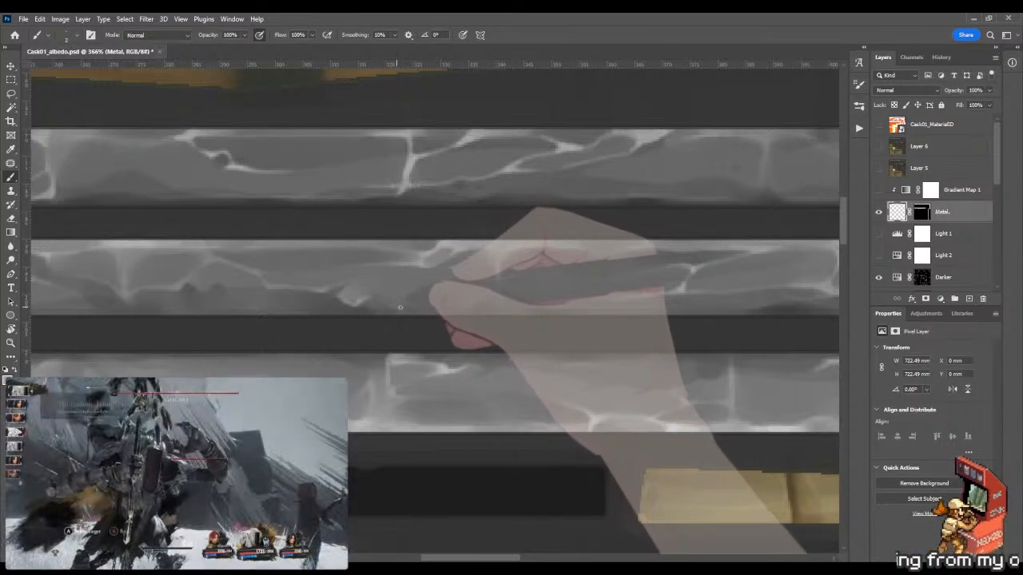
pyautogui.moveTo(399, 306); pyautogui.dragTo(438, 309)
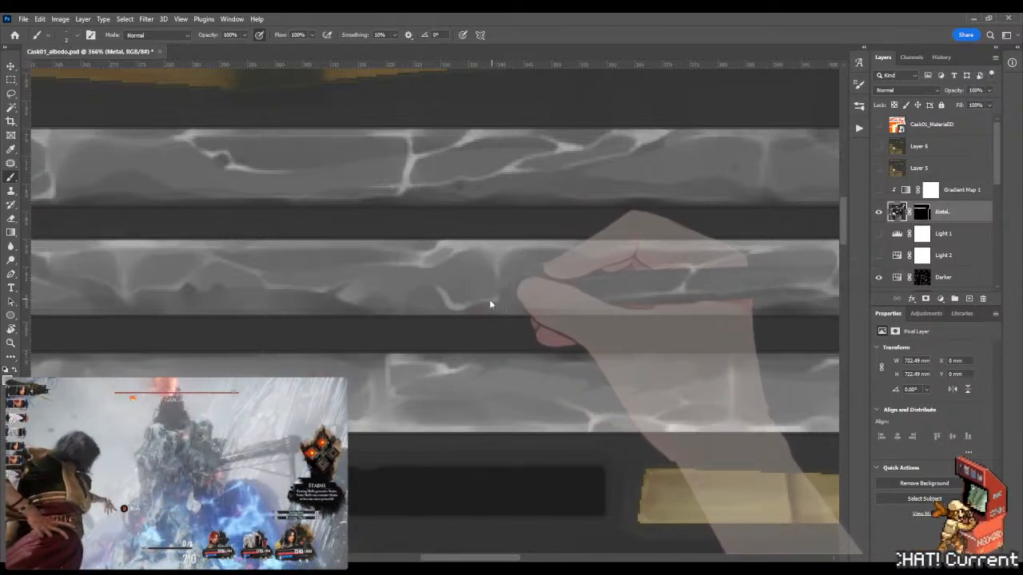
pyautogui.hotkey('shift', 'b')
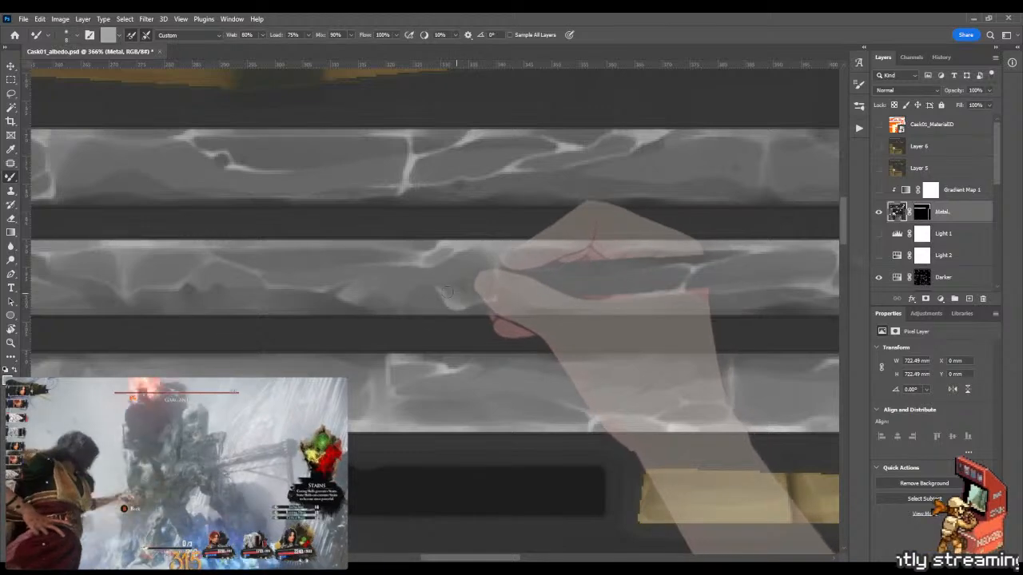
pyautogui.hotkey('shift', 'b')
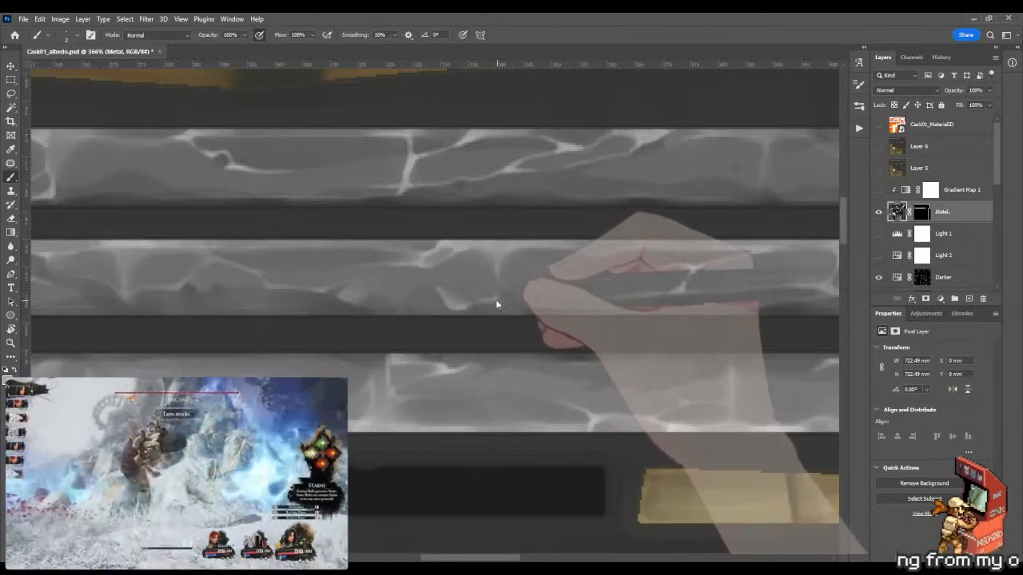
# Step: Paint a long shallow curved highlight along the middle strip's lower edge, right of the faint vertical crack, and blend it with the Mixer Brush
pyautogui.moveTo(567, 300); pyautogui.dragTo(448, 306)
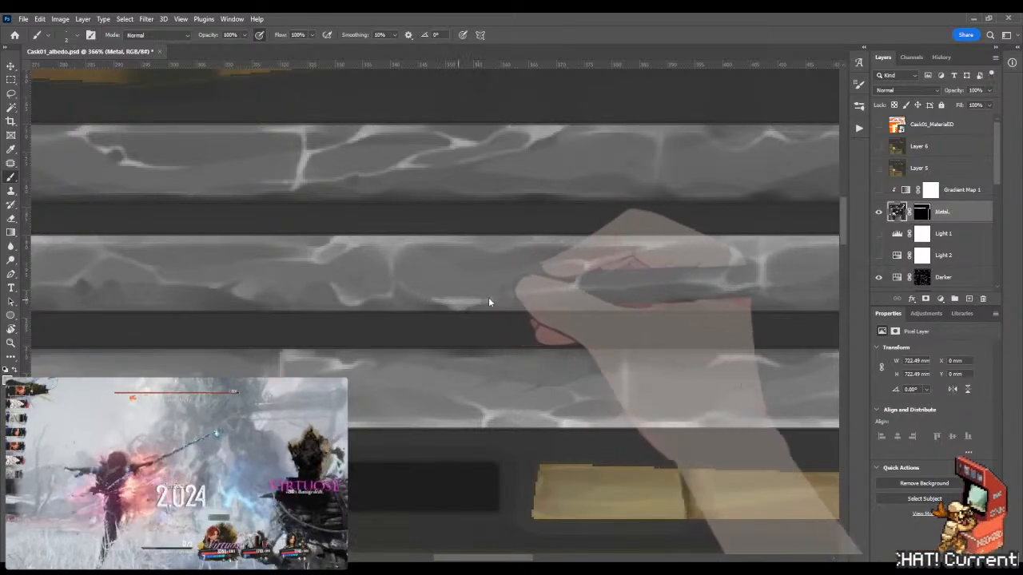
pyautogui.hotkey('shift', 'b')
pyautogui.hotkey('shift', 'b')
pyautogui.hotkey('shift', 'b')
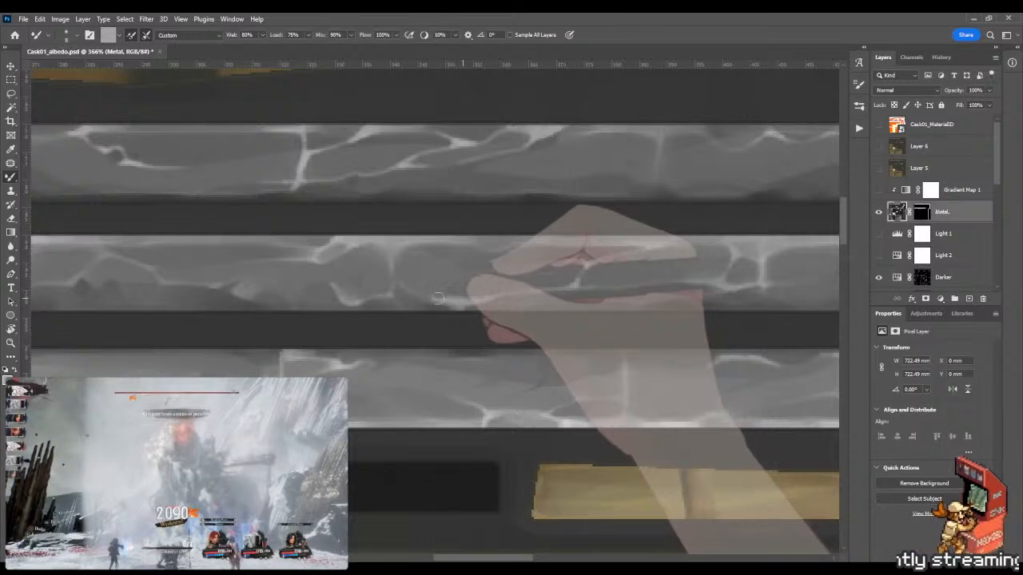
pyautogui.hotkey('shift', 'b')
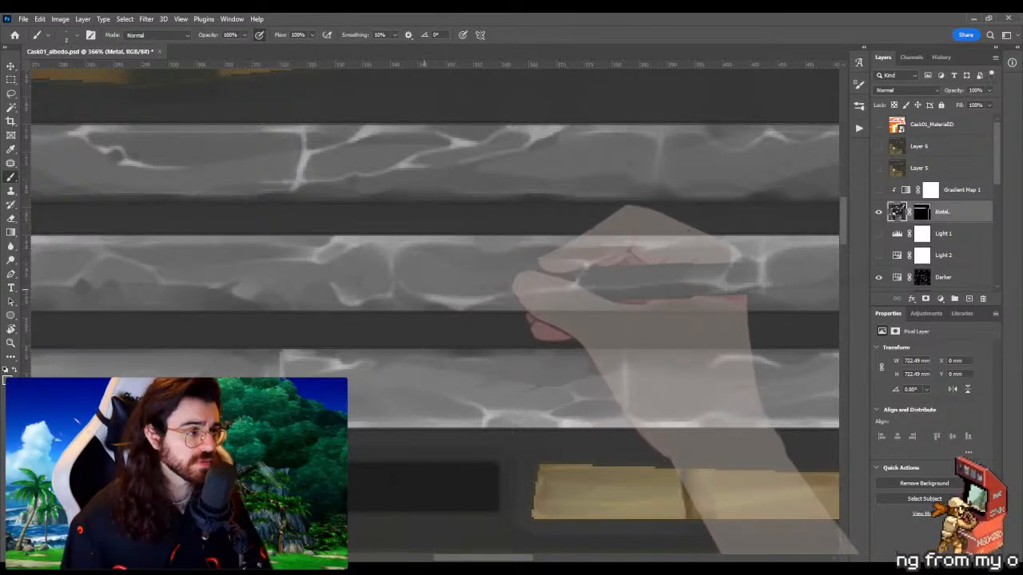
pyautogui.hotkey('shift', 'b')
pyautogui.hotkey('shift', 'b')
pyautogui.hotkey('shift', 'b')
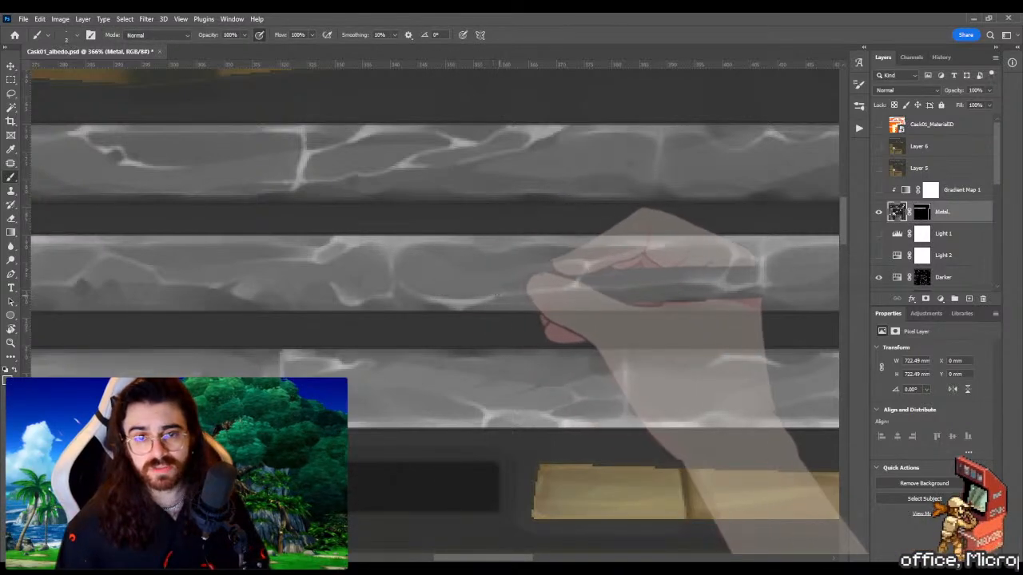
pyautogui.moveTo(498, 298); pyautogui.dragTo(508, 297)
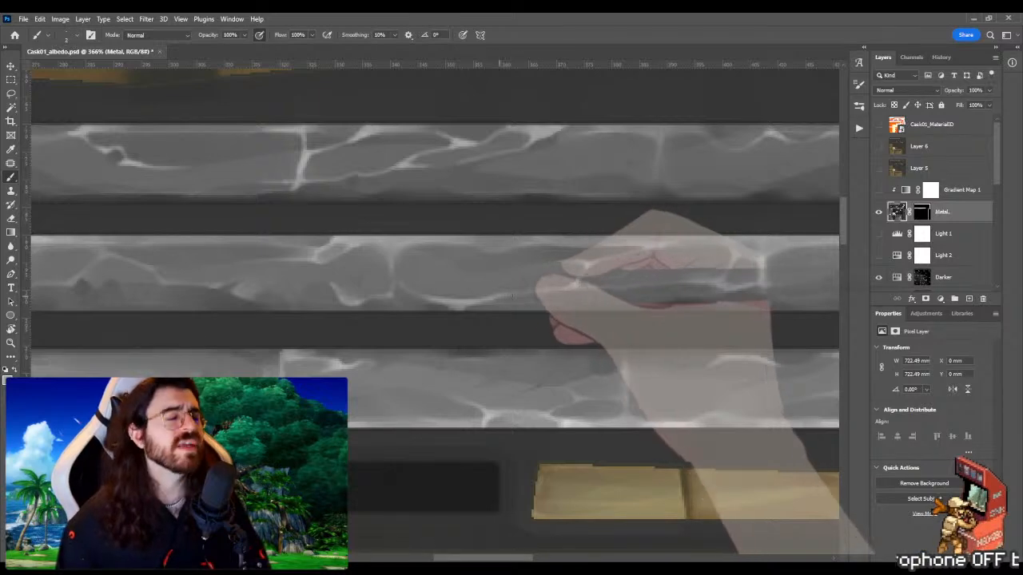
# Step: Extend the curved highlight rightward along the middle strip's lower edge beneath the next bright crack, softening it with the Mixer Brush
pyautogui.moveTo(647, 297); pyautogui.dragTo(485, 306)
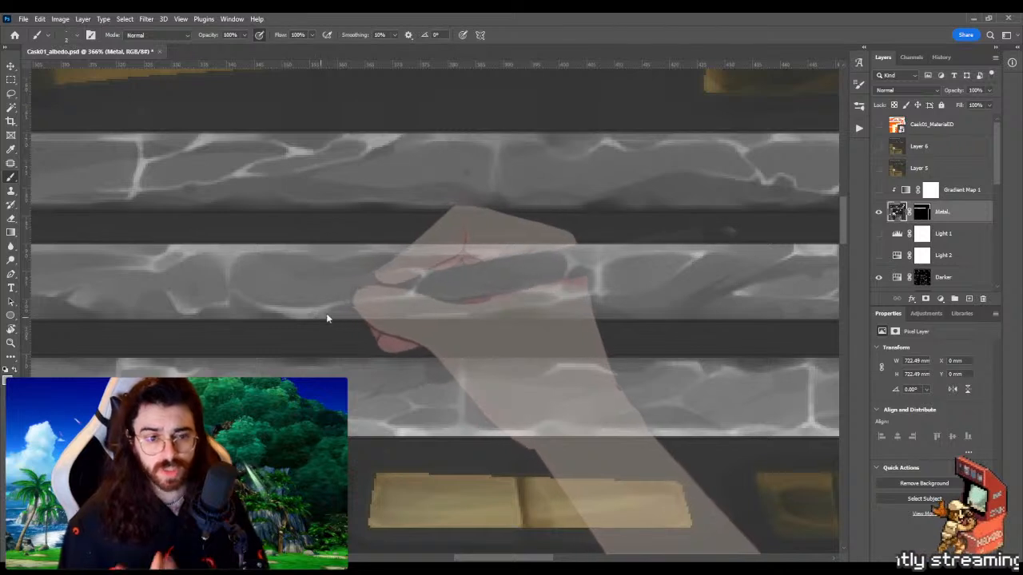
pyautogui.hotkey('shift', 'b')
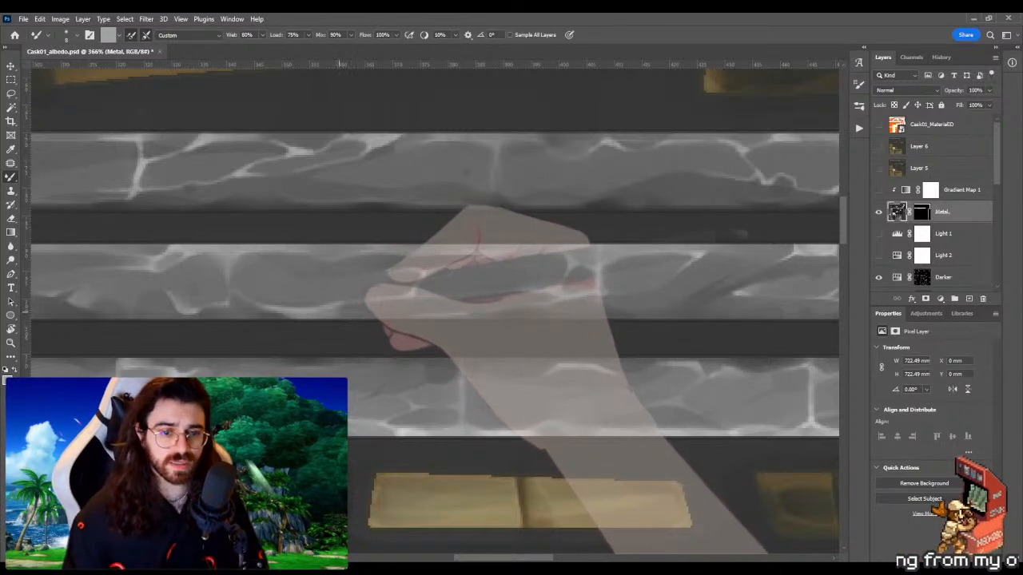
pyautogui.hotkey('shift', 'b')
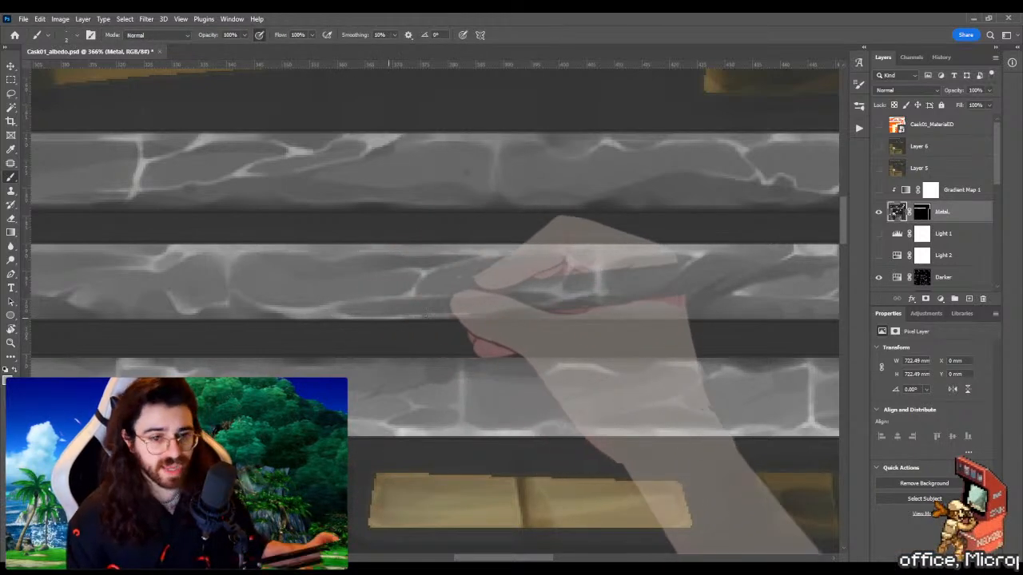
pyautogui.hotkey('shift', 'b')
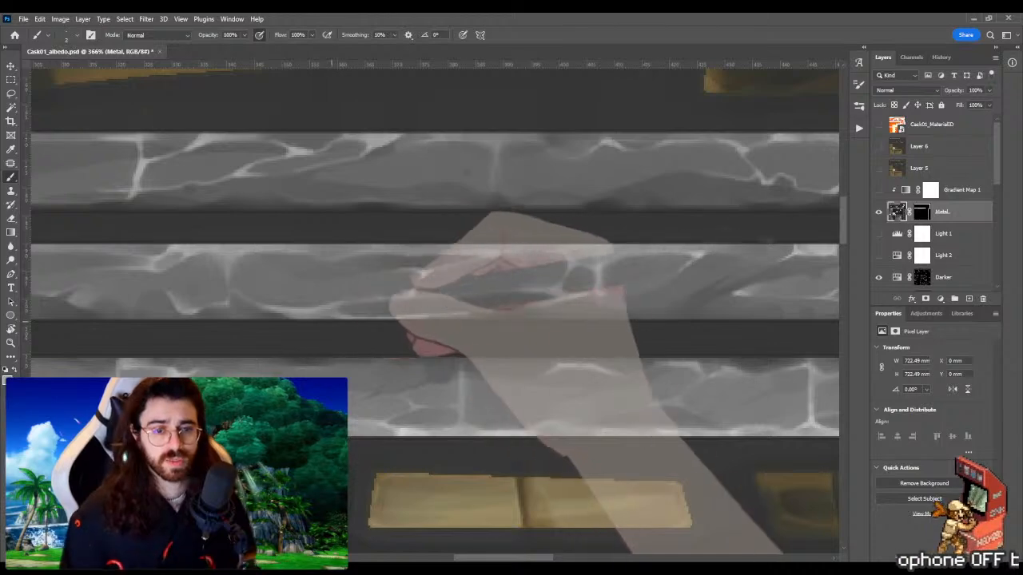
pyautogui.press('z')
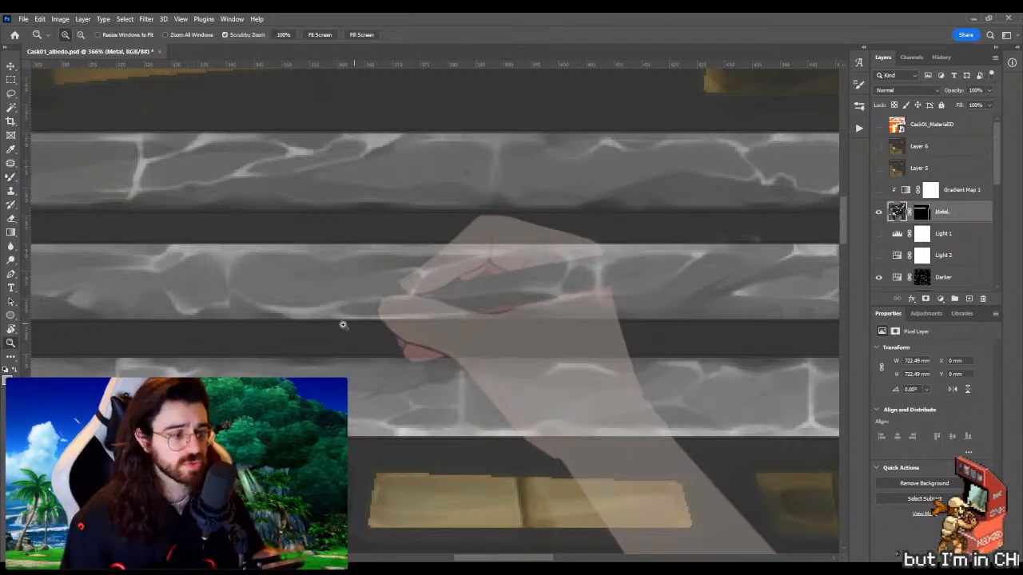
pyautogui.moveTo(347, 324)
pyautogui.mouseDown()
pyautogui.moveTo(311, 311)
pyautogui.moveTo(402, 323)
pyautogui.mouseUp()
pyautogui.press('b')
pyautogui.hotkey('shift', 'b')
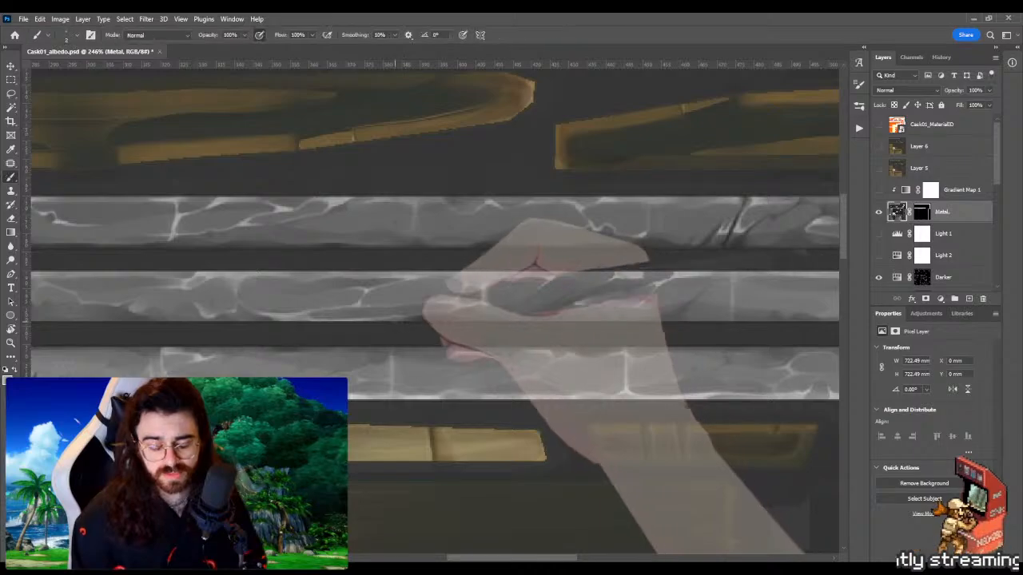
pyautogui.hotkey('shift', 'b')
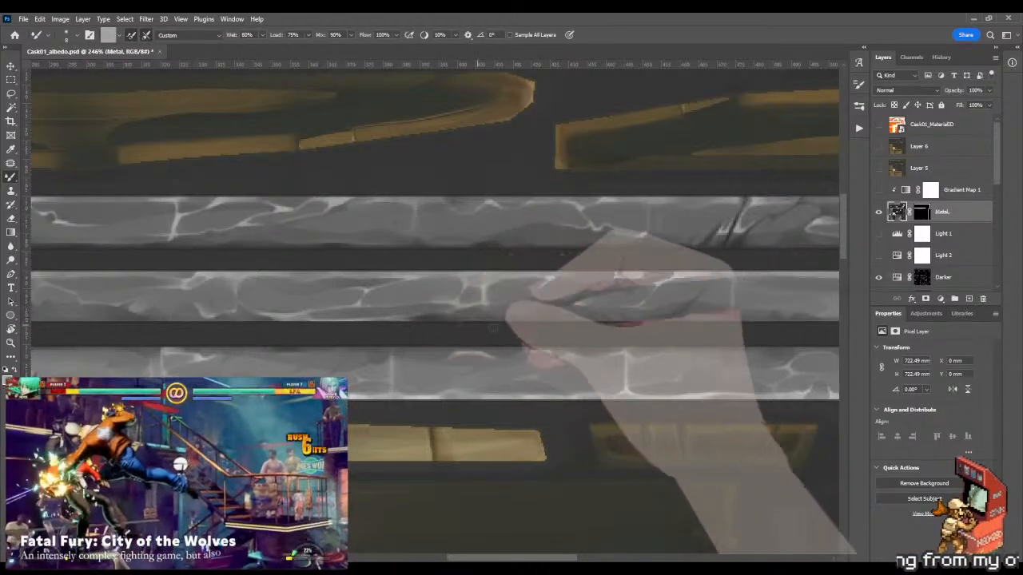
# Step: Paint a curved highlight along the middle strip's lower edge, right of the vertical crack near its right end, and blend it with the Mixer Brush
pyautogui.moveTo(479, 326); pyautogui.dragTo(384, 318)
pyautogui.hotkey('shift', 'b')
pyautogui.moveTo(423, 265); pyautogui.dragTo(451, 264)
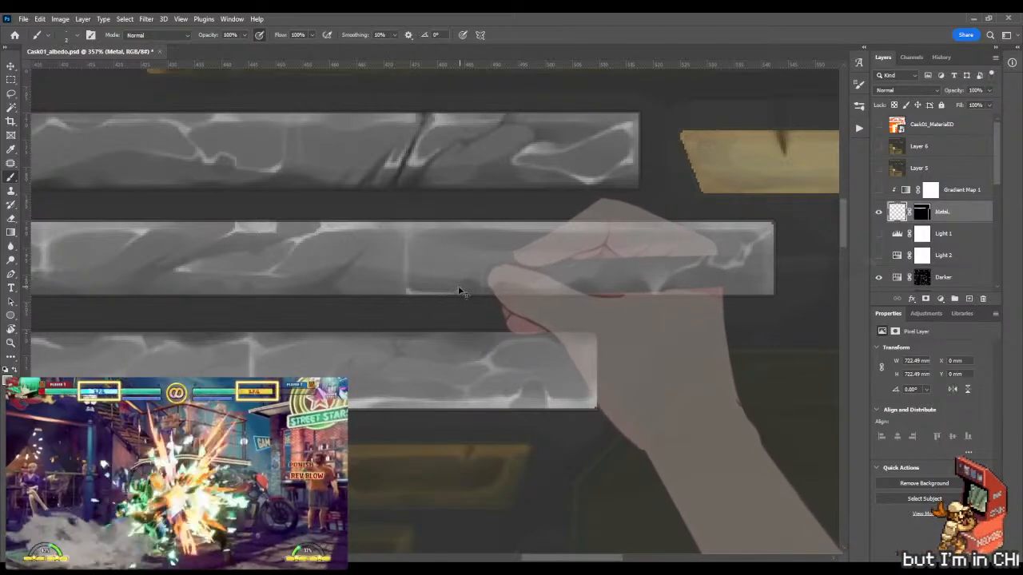
pyautogui.moveTo(462, 291); pyautogui.dragTo(409, 293)
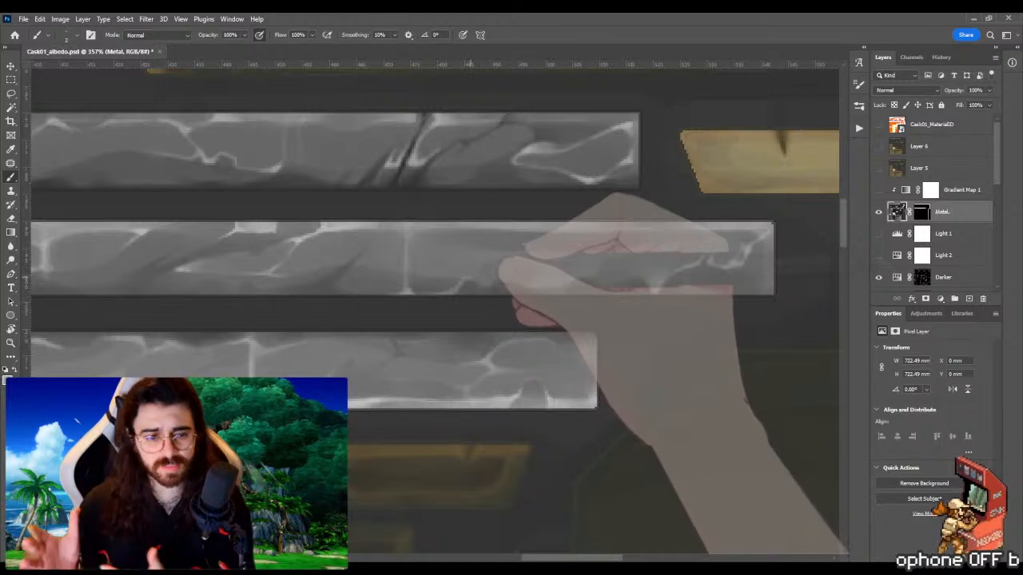
pyautogui.scroll(-3, 456, 295)
pyautogui.scroll(2, 456, 294)
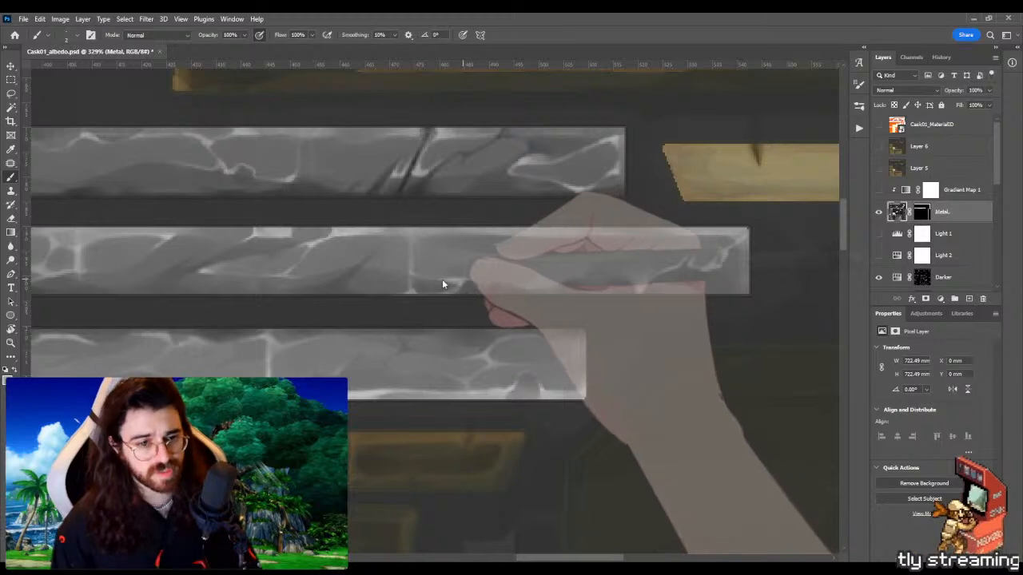
pyautogui.hotkey('shift', 'b')
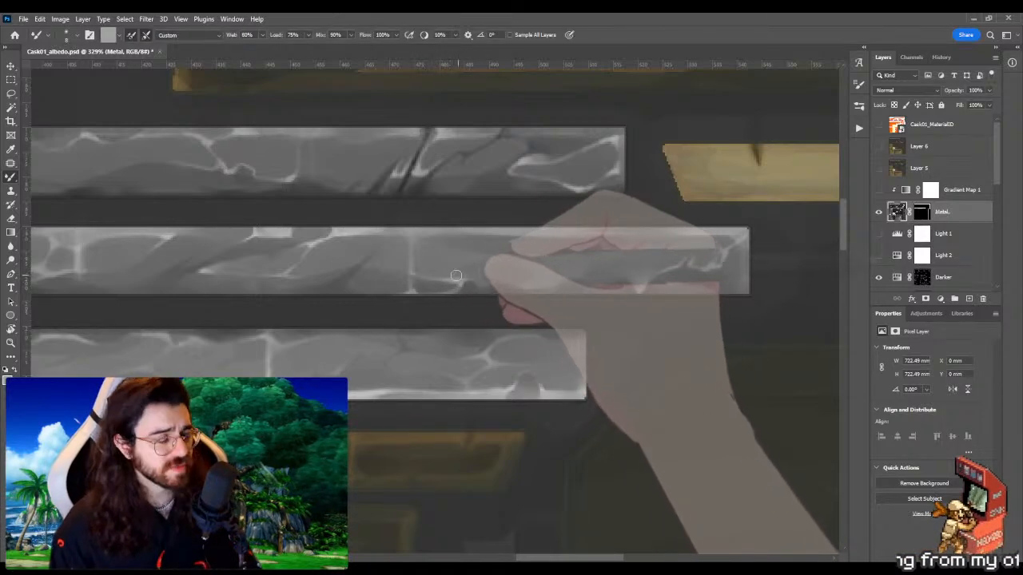
# Step: Paint curved highlights along the top strip's lower edge, right of the dark vertical crack near its left end, and blend them with the Mixer Brush
pyautogui.press('z')
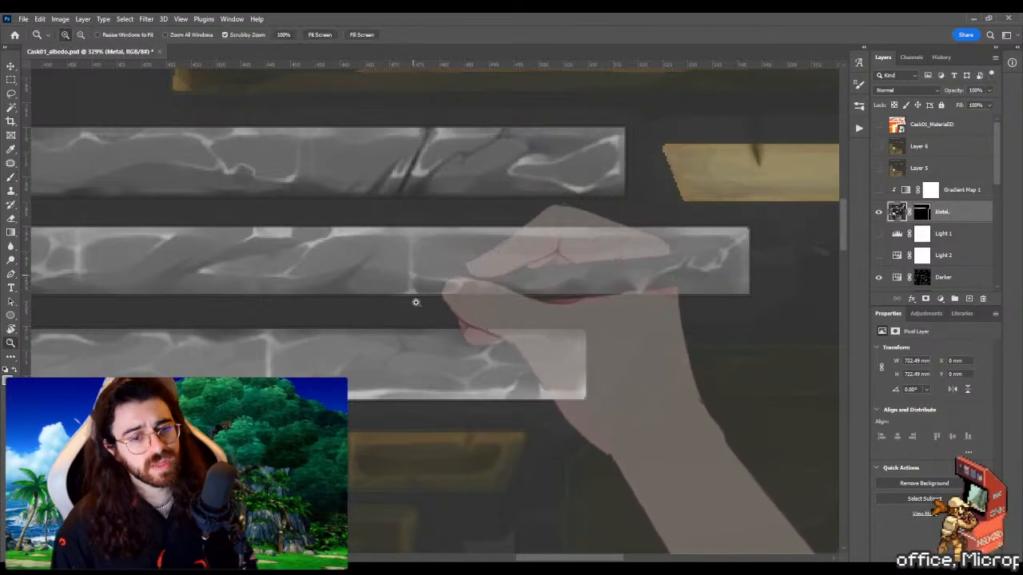
pyautogui.moveTo(415, 302); pyautogui.dragTo(719, 293)
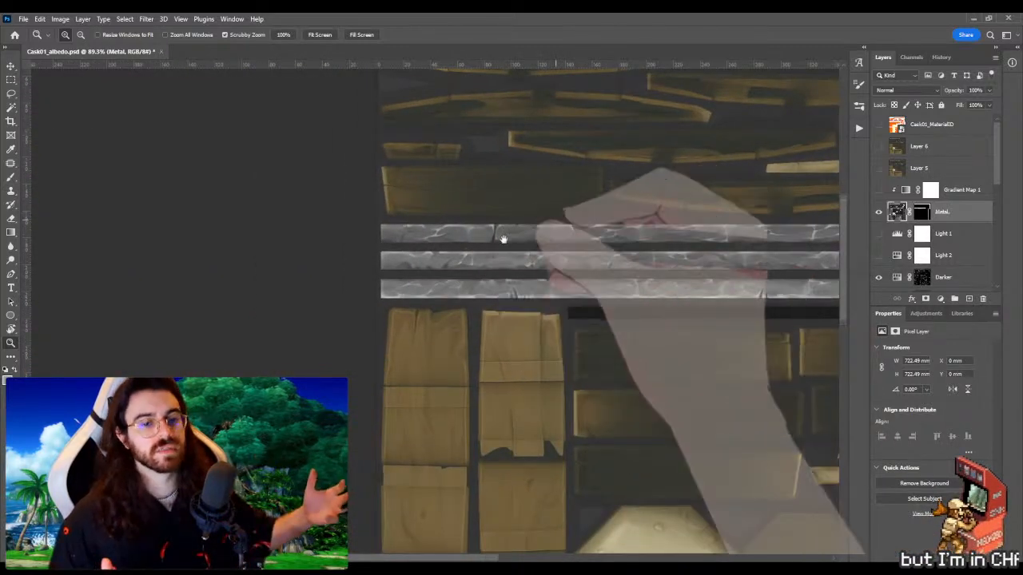
pyautogui.moveTo(503, 240)
pyautogui.mouseDown()
pyautogui.moveTo(445, 259)
pyautogui.moveTo(550, 246)
pyautogui.mouseUp()
pyautogui.press('b')
pyautogui.moveTo(486, 285); pyautogui.dragTo(537, 285)
pyautogui.hotkey('ctrl', 'z')
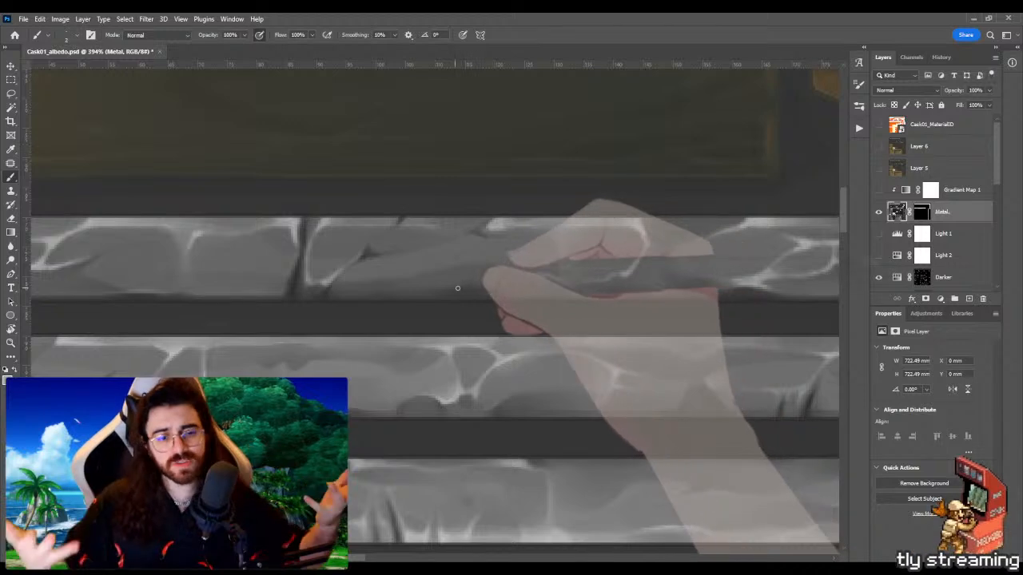
pyautogui.moveTo(458, 287); pyautogui.dragTo(567, 288)
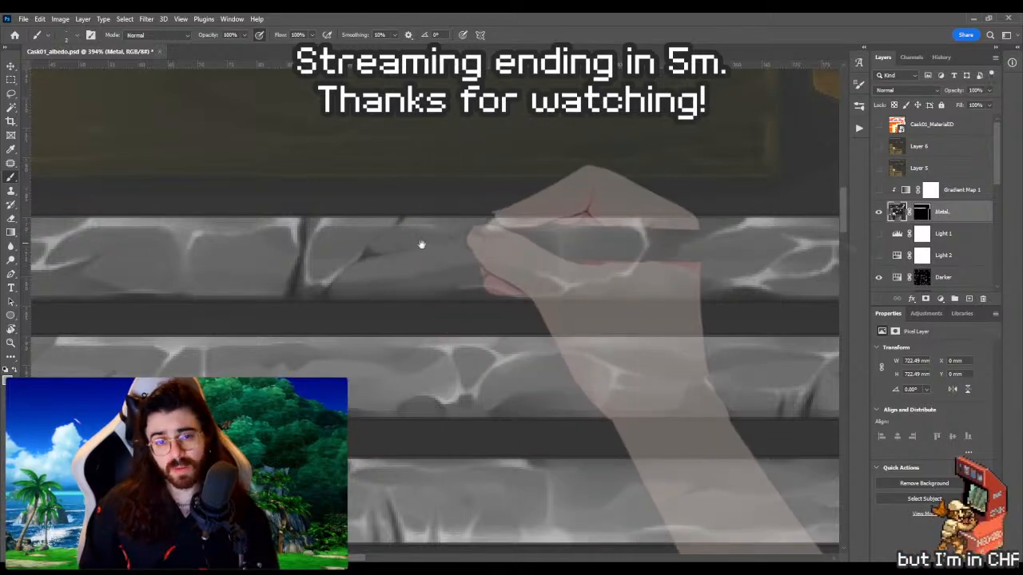
pyautogui.moveTo(421, 244); pyautogui.dragTo(361, 258)
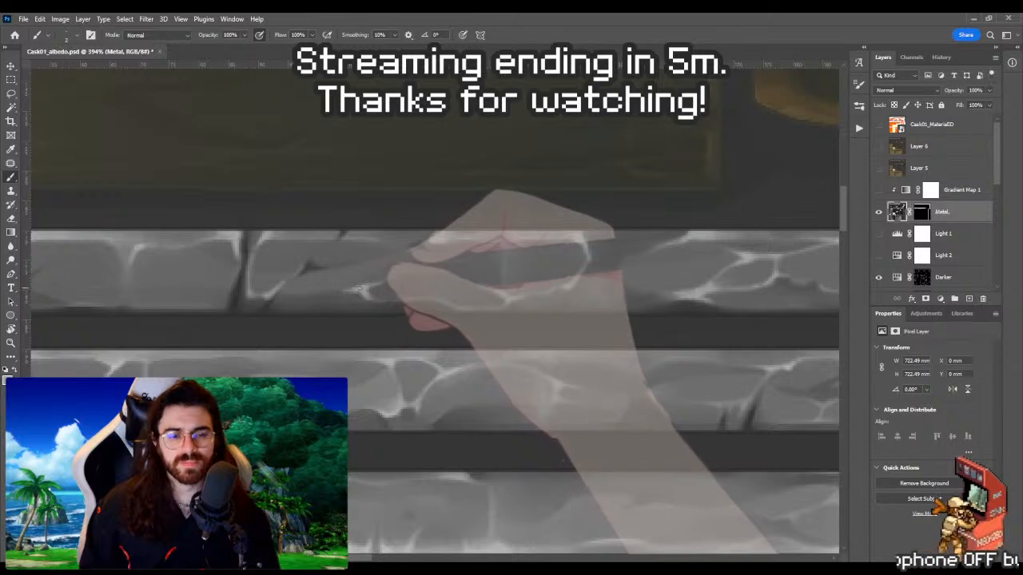
pyautogui.hotkey('shift', 'b')
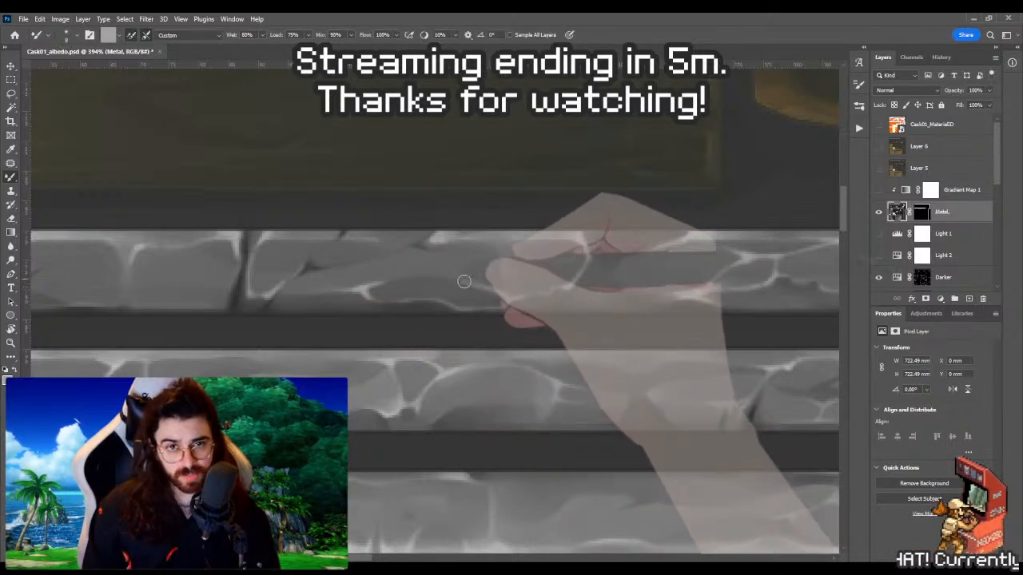
pyautogui.hotkey('shift', 'b')
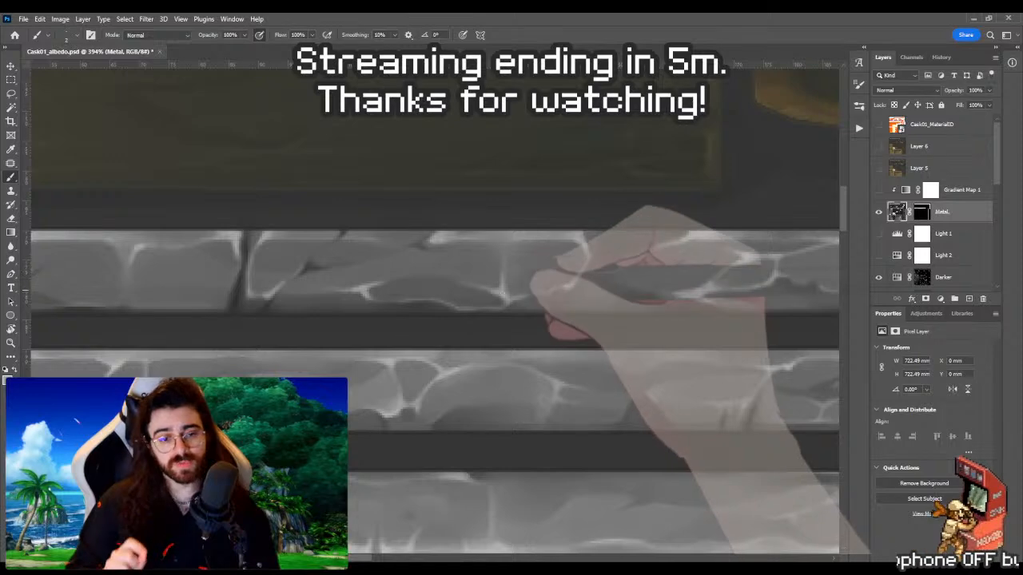
# Step: Paint a thin highlight with a forked tip along the top strip's lower edge, beneath the bright diagonal cracks around its mid-length
pyautogui.press('z')
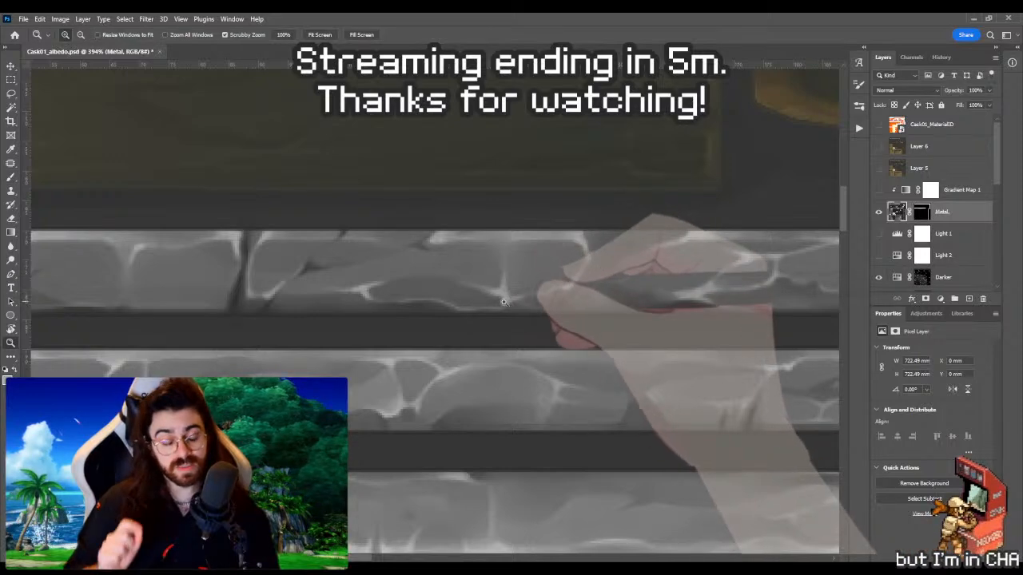
pyautogui.moveTo(507, 302); pyautogui.dragTo(399, 301)
pyautogui.moveTo(611, 305)
pyautogui.mouseDown()
pyautogui.moveTo(428, 299)
pyautogui.moveTo(462, 285)
pyautogui.moveTo(493, 297)
pyautogui.moveTo(587, 299)
pyautogui.mouseUp()
pyautogui.press('b')
pyautogui.press('z')
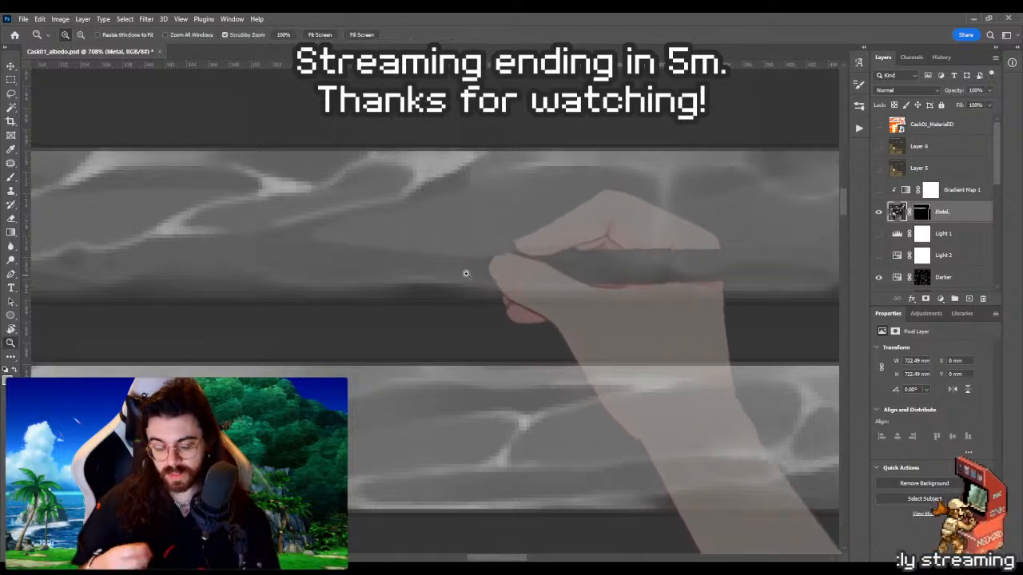
pyautogui.moveTo(441, 280); pyautogui.dragTo(411, 279)
pyautogui.press('b')
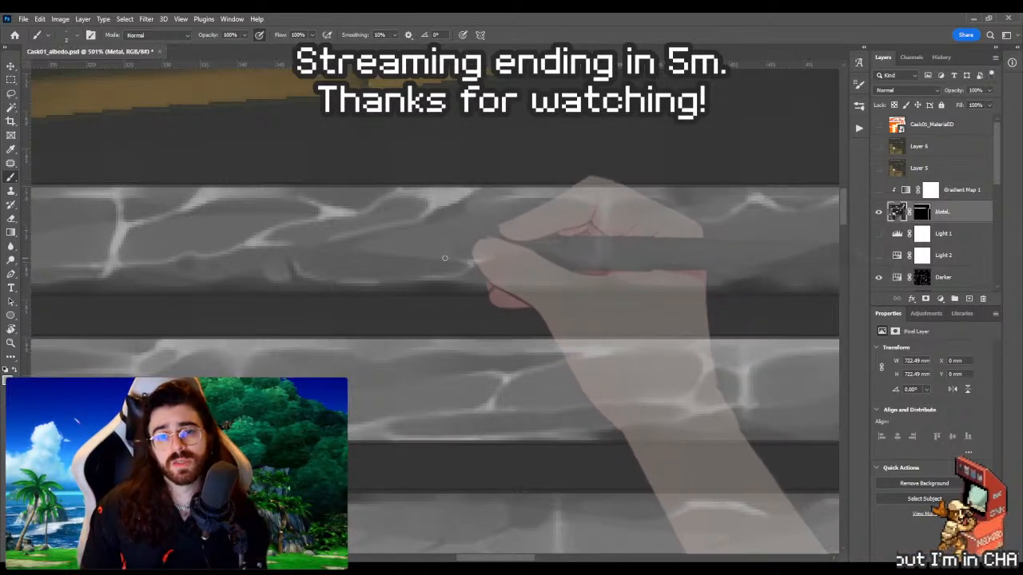
pyautogui.moveTo(462, 262); pyautogui.dragTo(492, 257)
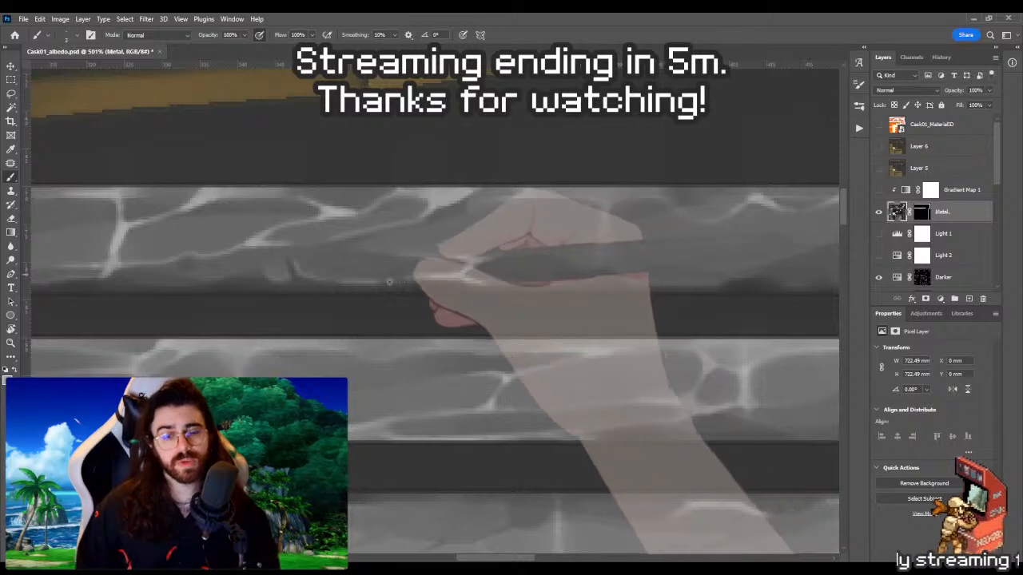
# Step: Paint a wavy highlight from the base of the top strip's faint vertical crack rightward along its lower edge
pyautogui.press('z')
pyautogui.moveTo(389, 281)
pyautogui.mouseDown()
pyautogui.moveTo(343, 280)
pyautogui.moveTo(451, 280)
pyautogui.mouseUp()
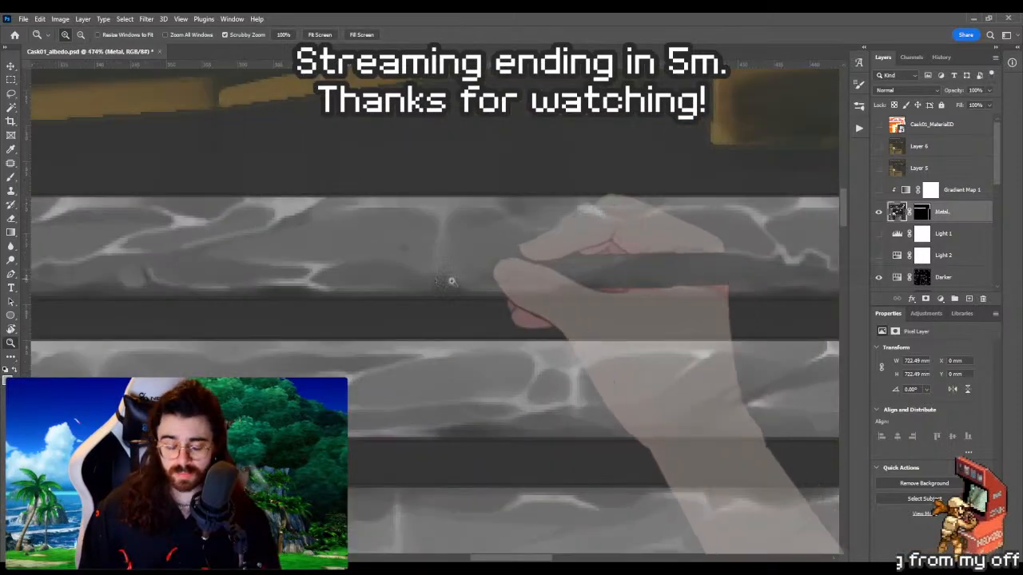
pyautogui.press('b')
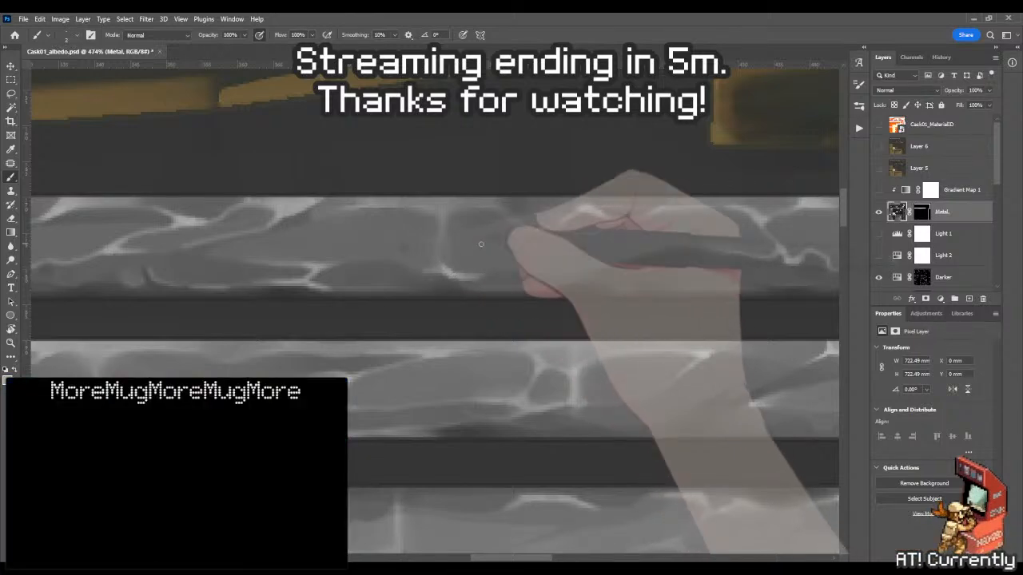
pyautogui.click(341, 382)
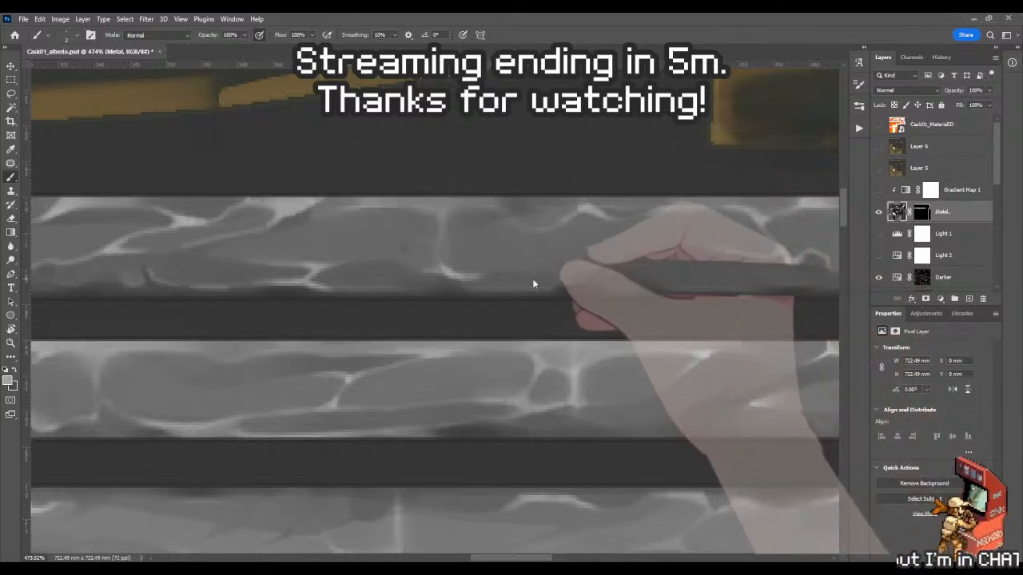
pyautogui.scroll(1, 474, 280)
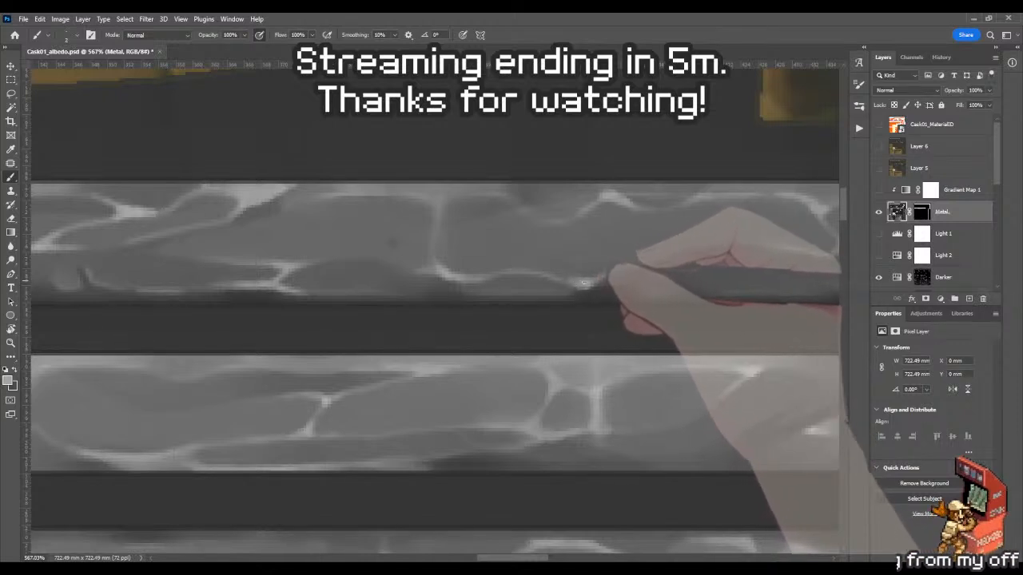
pyautogui.moveTo(570, 280); pyautogui.dragTo(445, 282)
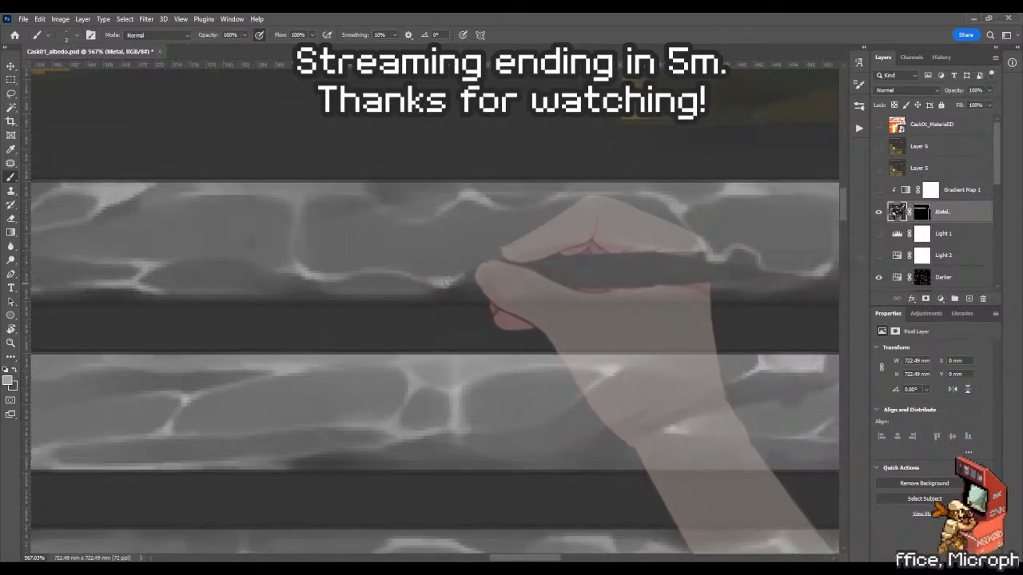